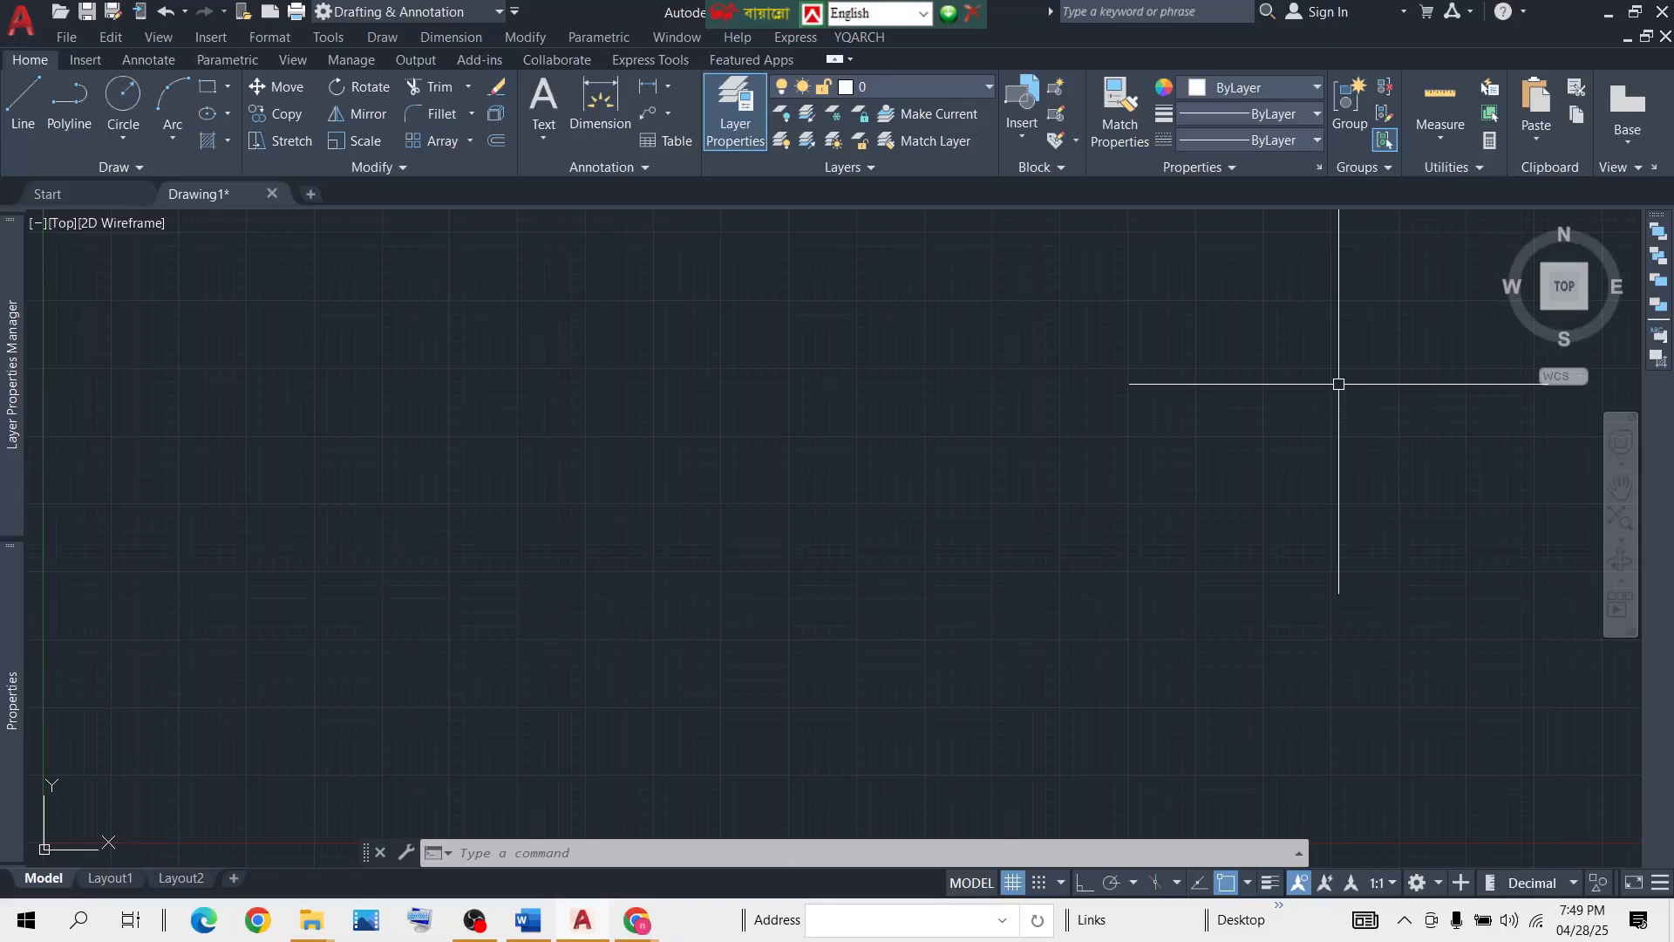
{"action": "left_click", "coordinate": [670, 341]}
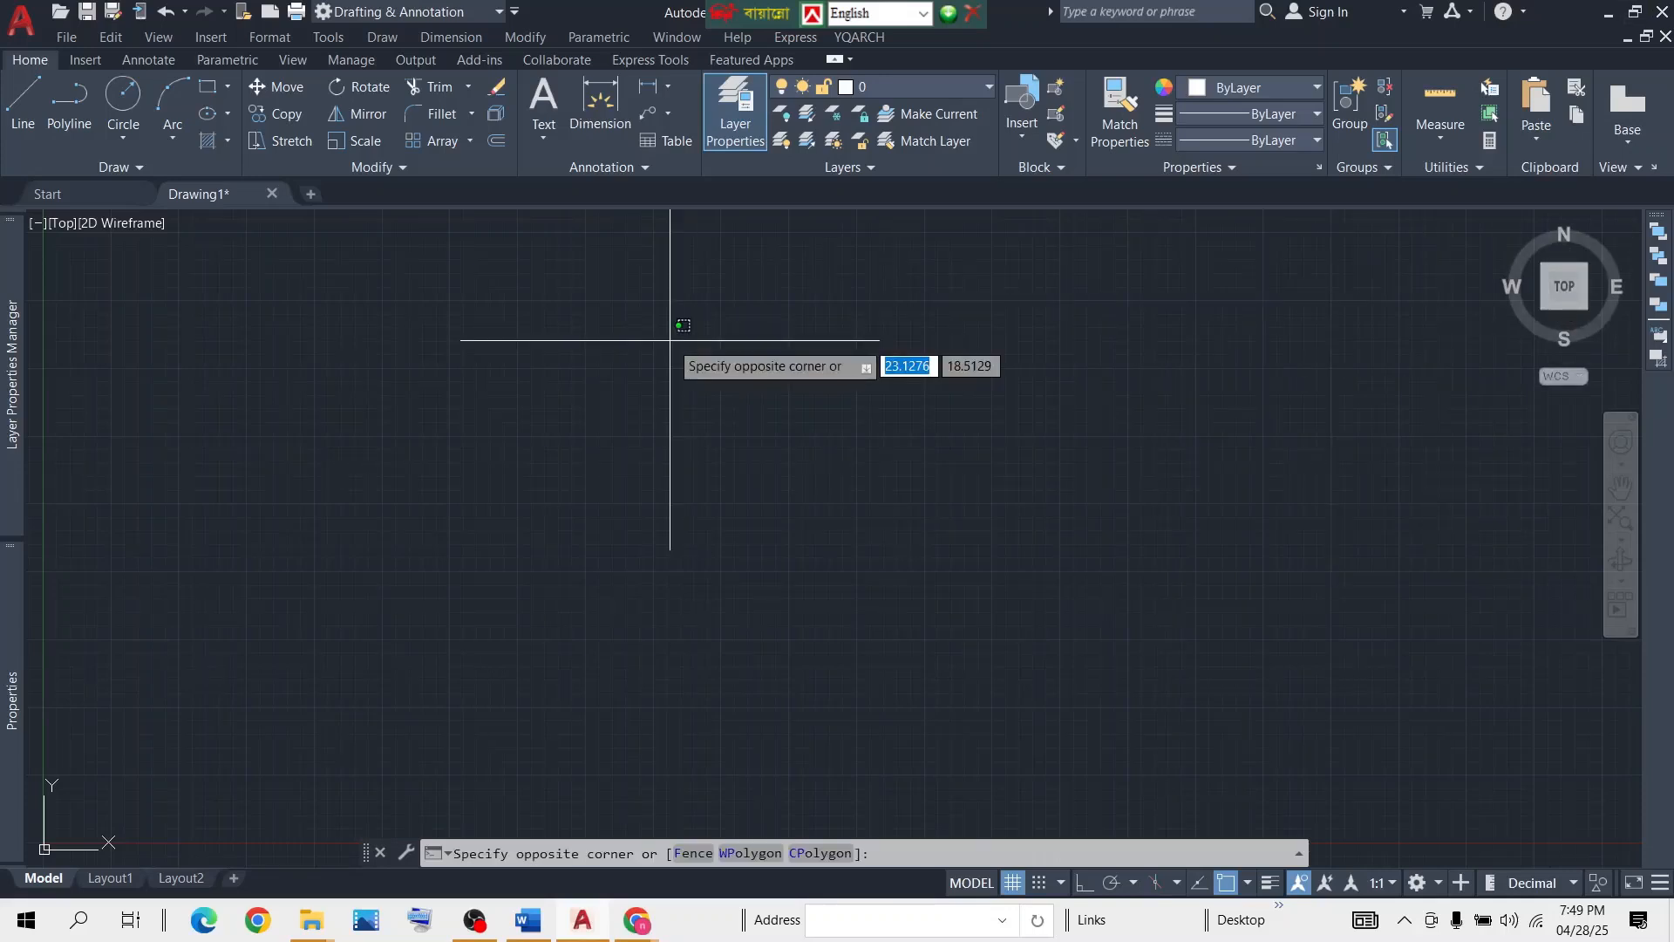
{"action": "left_click", "coordinate": [914, 371]}
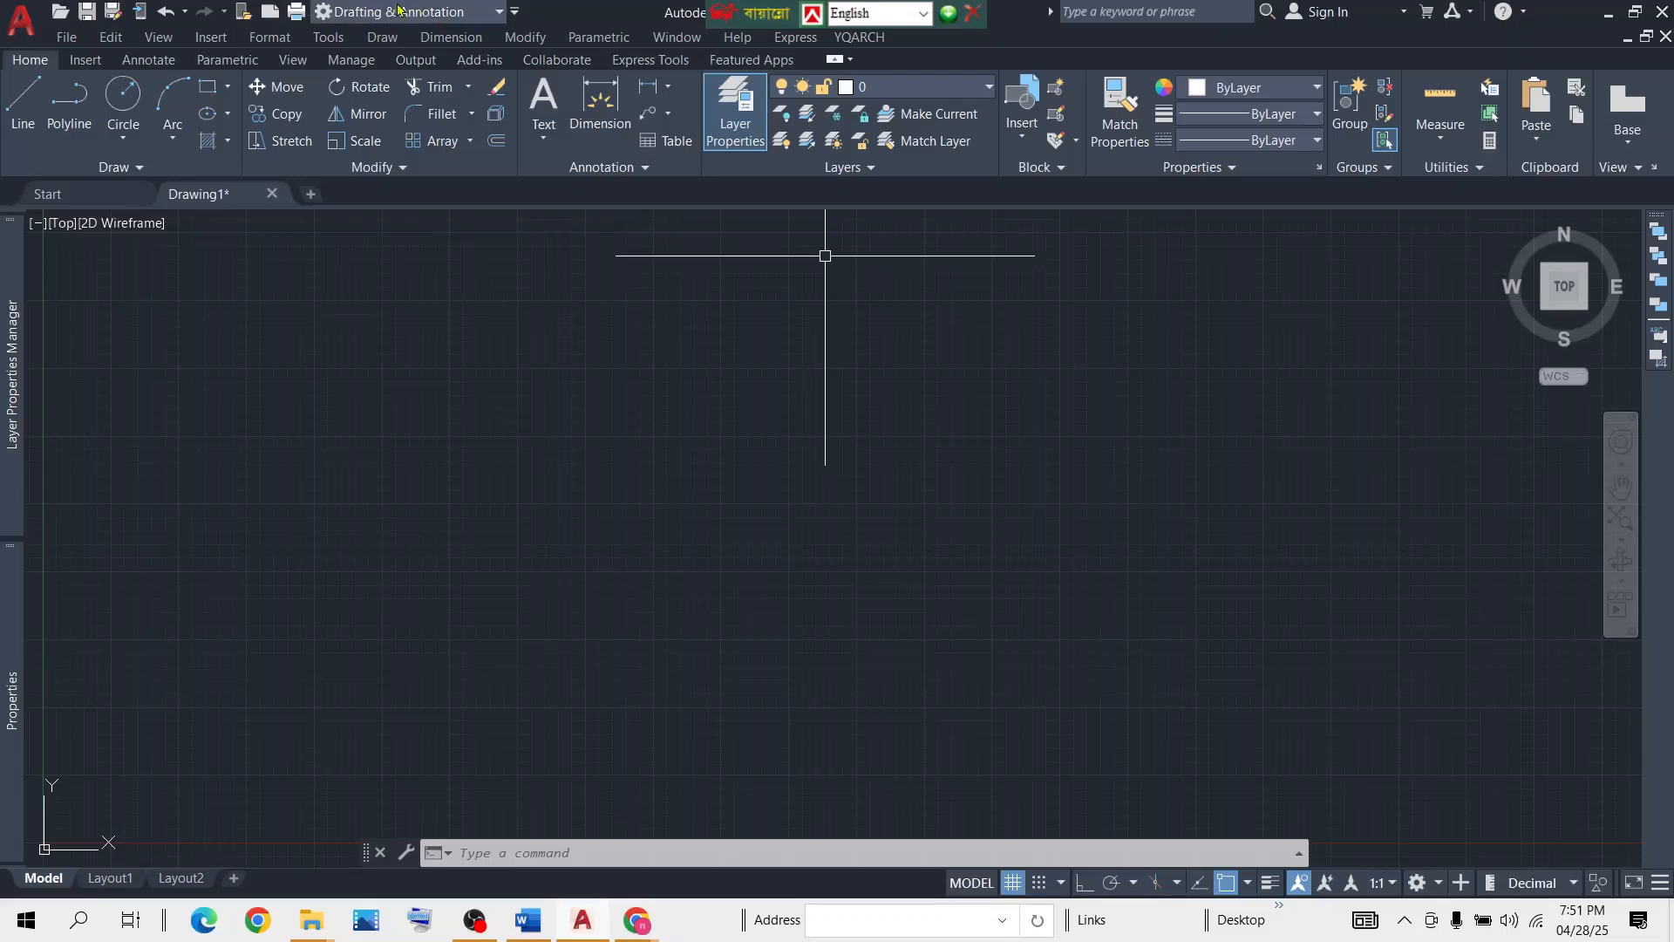
Hide the menu bar and show it again.
{"action": "left_click", "coordinate": [514, 12]}
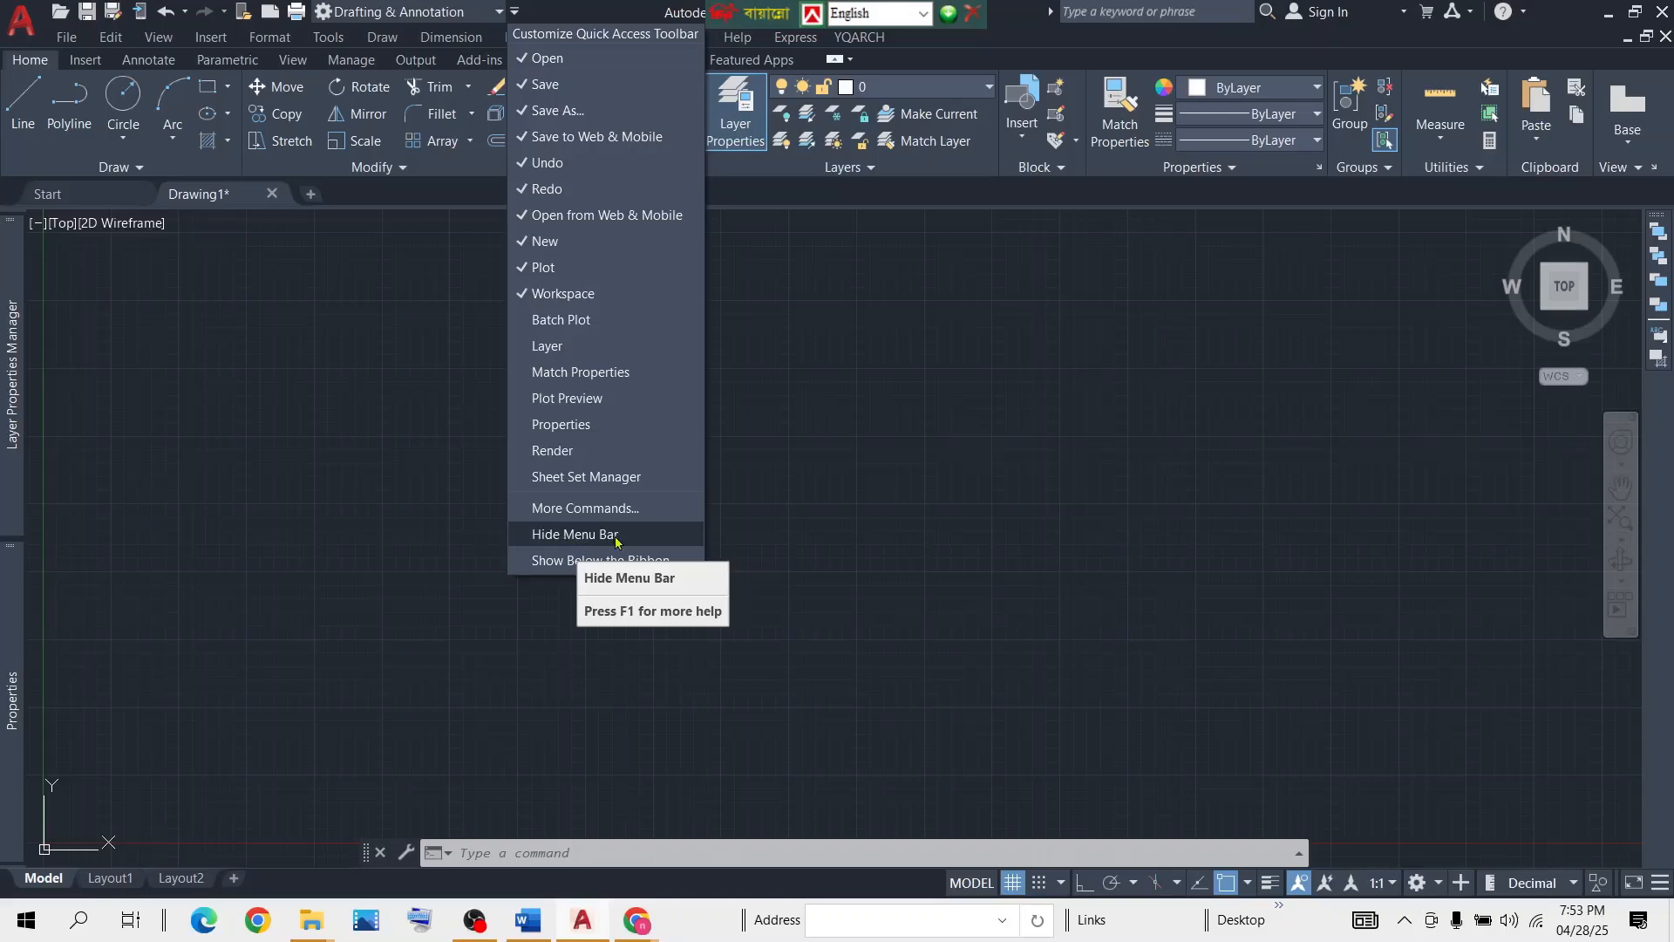
{"action": "left_click", "coordinate": [608, 540]}
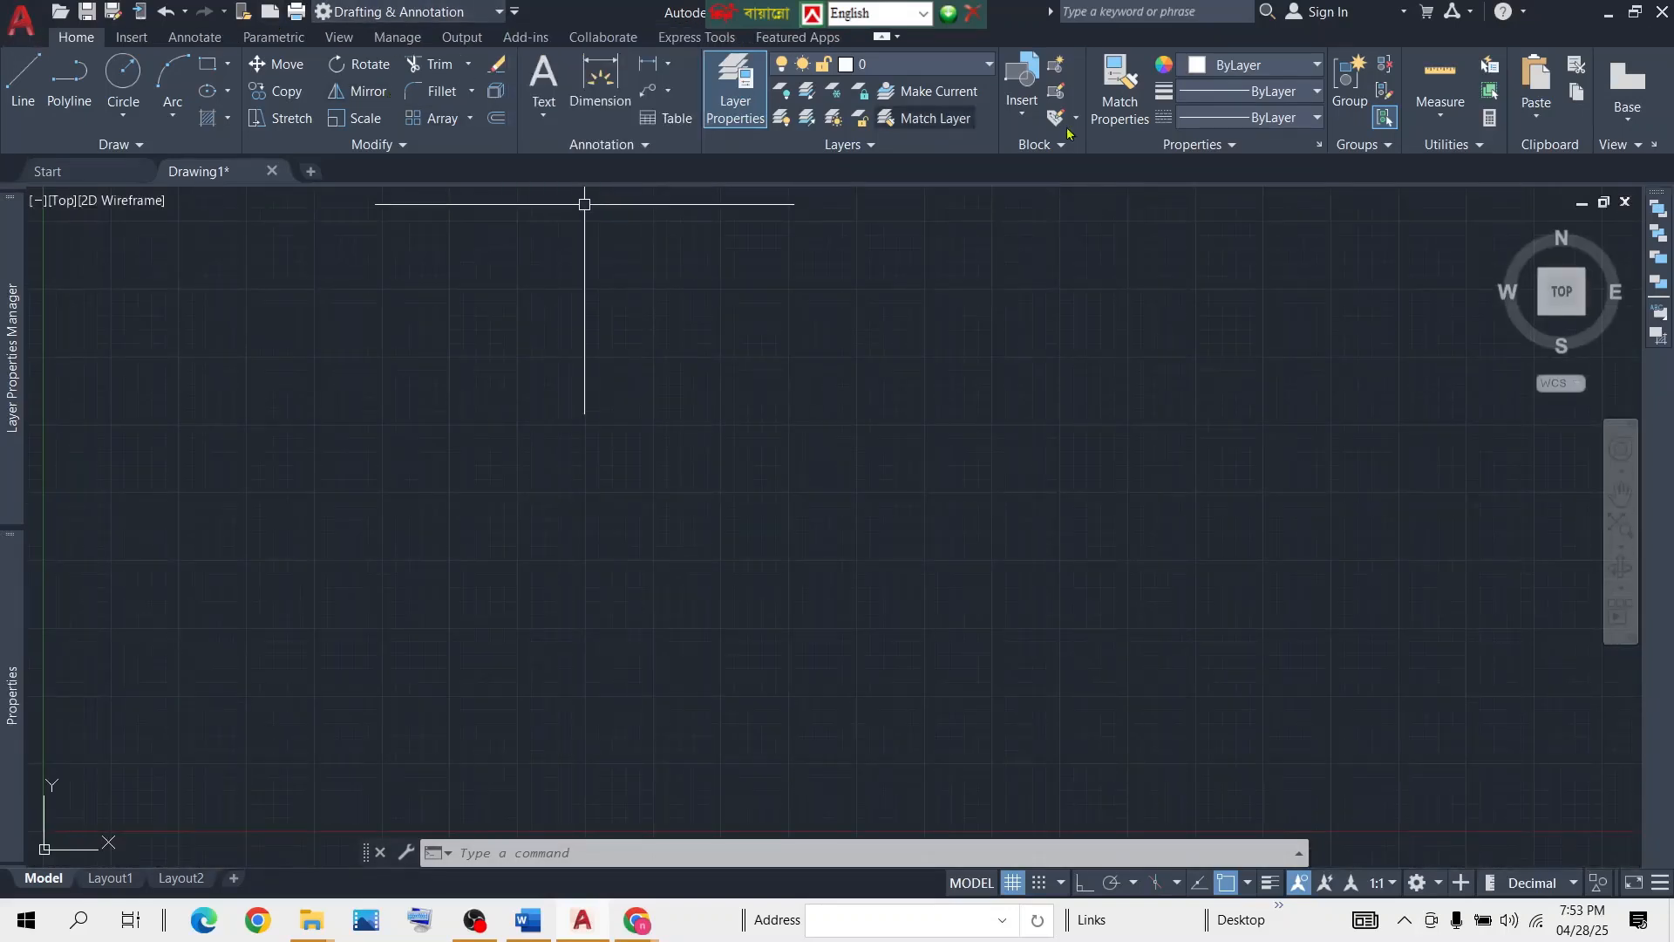
{"action": "left_click", "coordinate": [514, 11]}
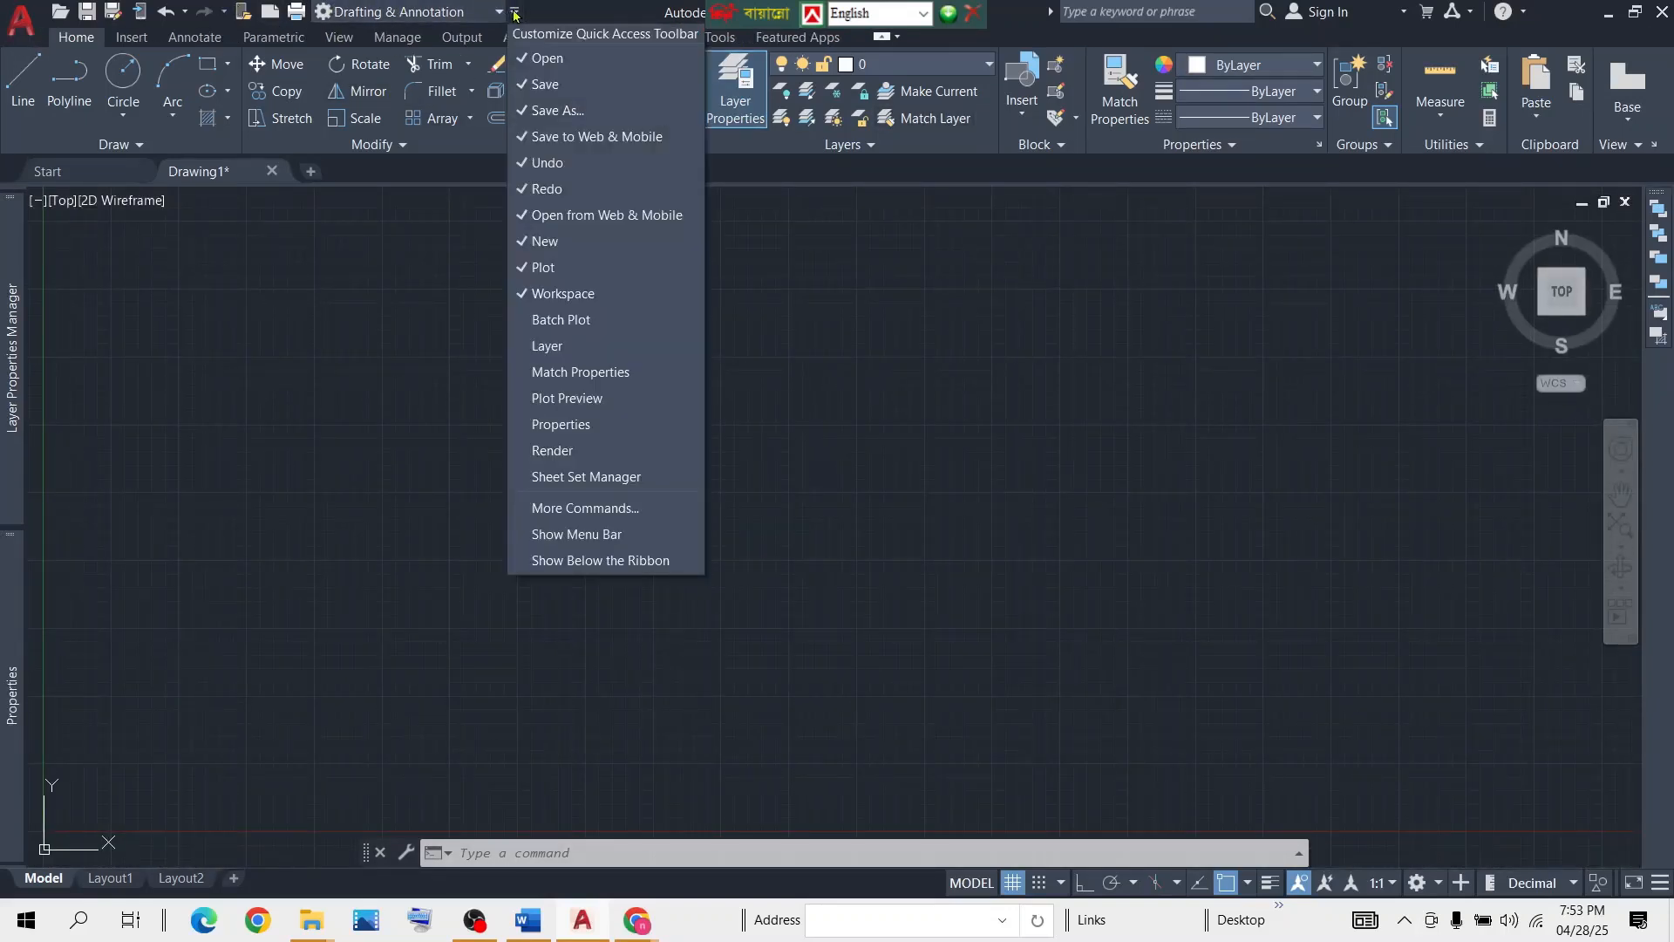
{"action": "left_click", "coordinate": [590, 535]}
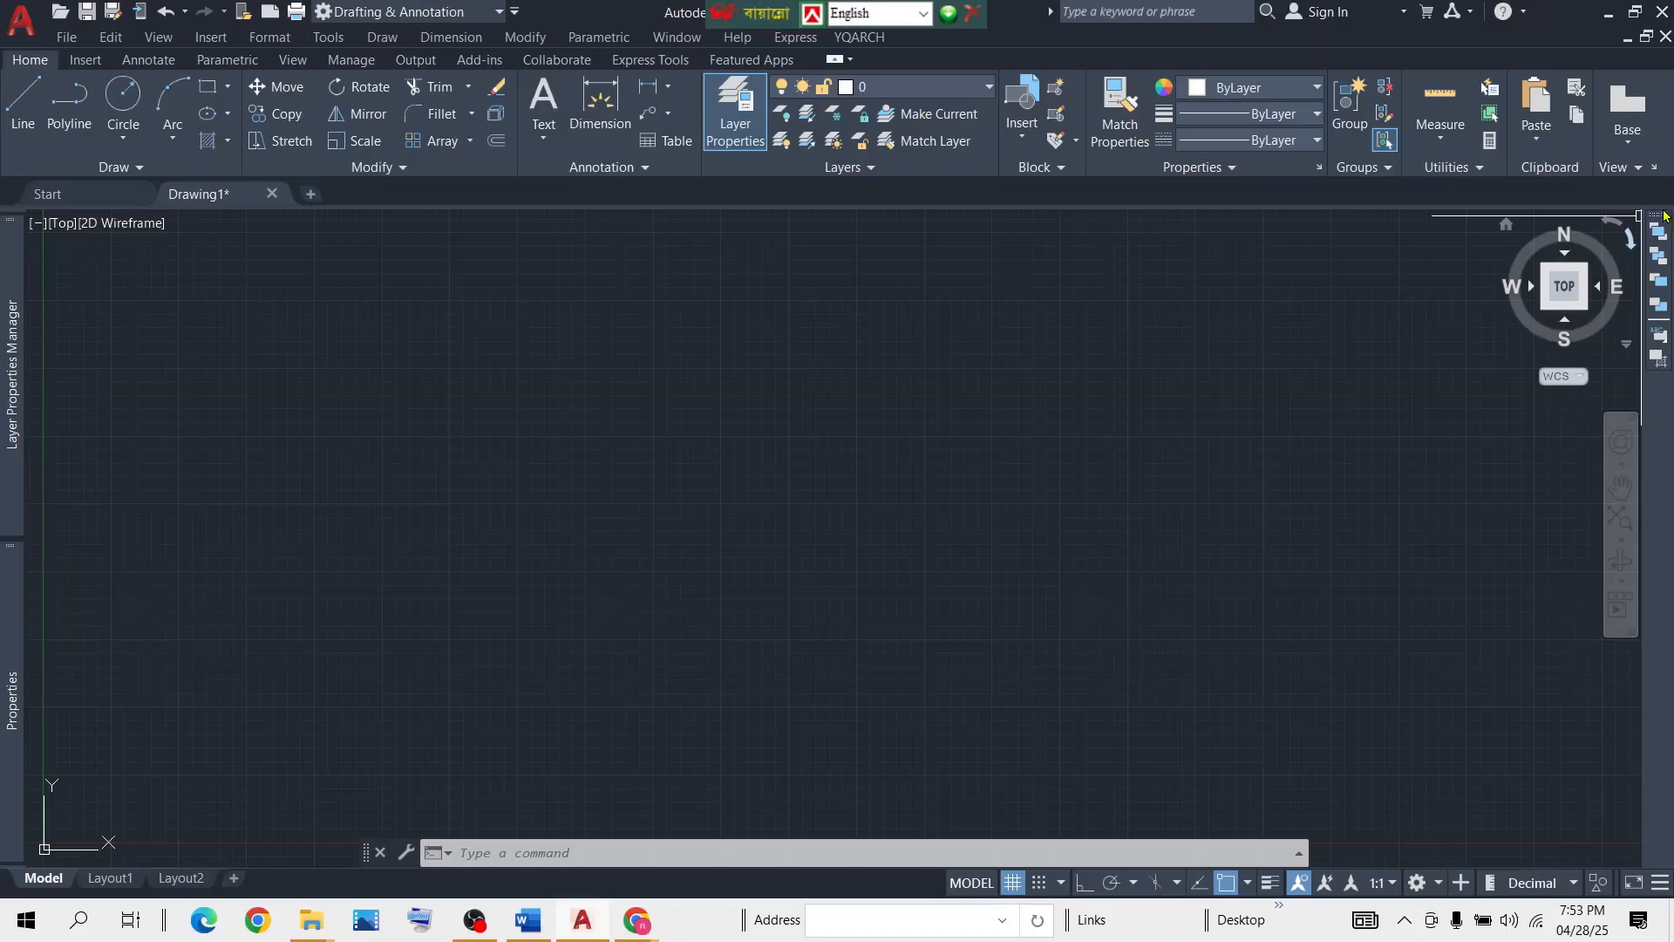
Expand the auto-hidden Layer Properties Manager to view its layer list, and collapse it again.
{"action": "mouse_move", "coordinate": [5, 335]}
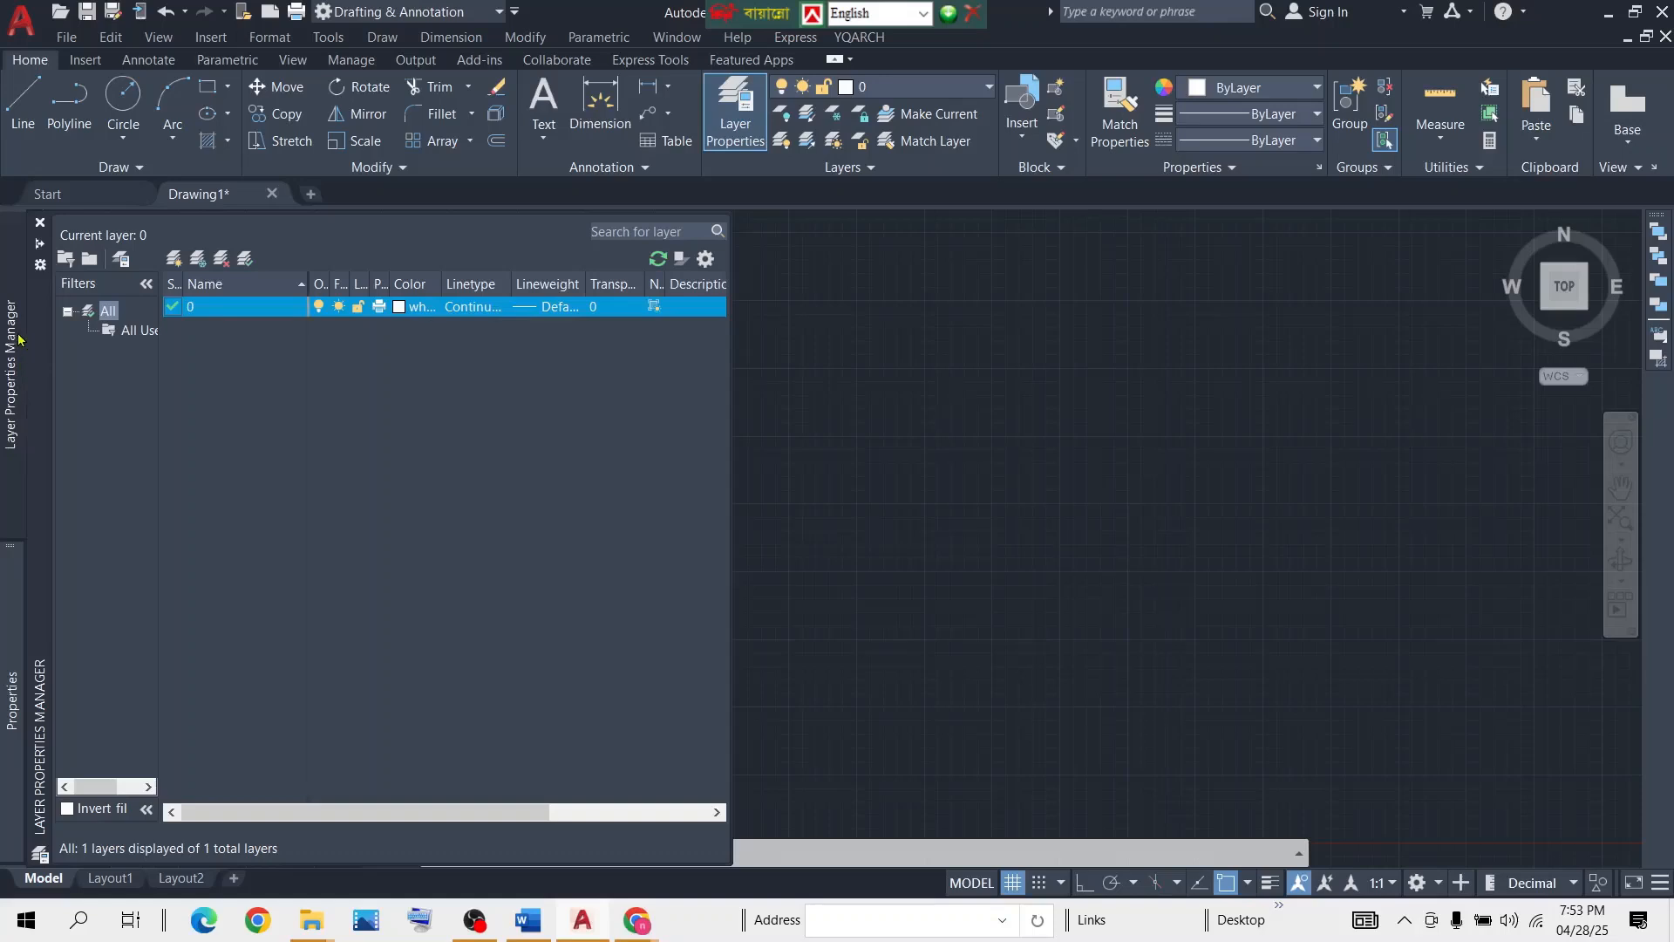
{"action": "left_click", "coordinate": [956, 347]}
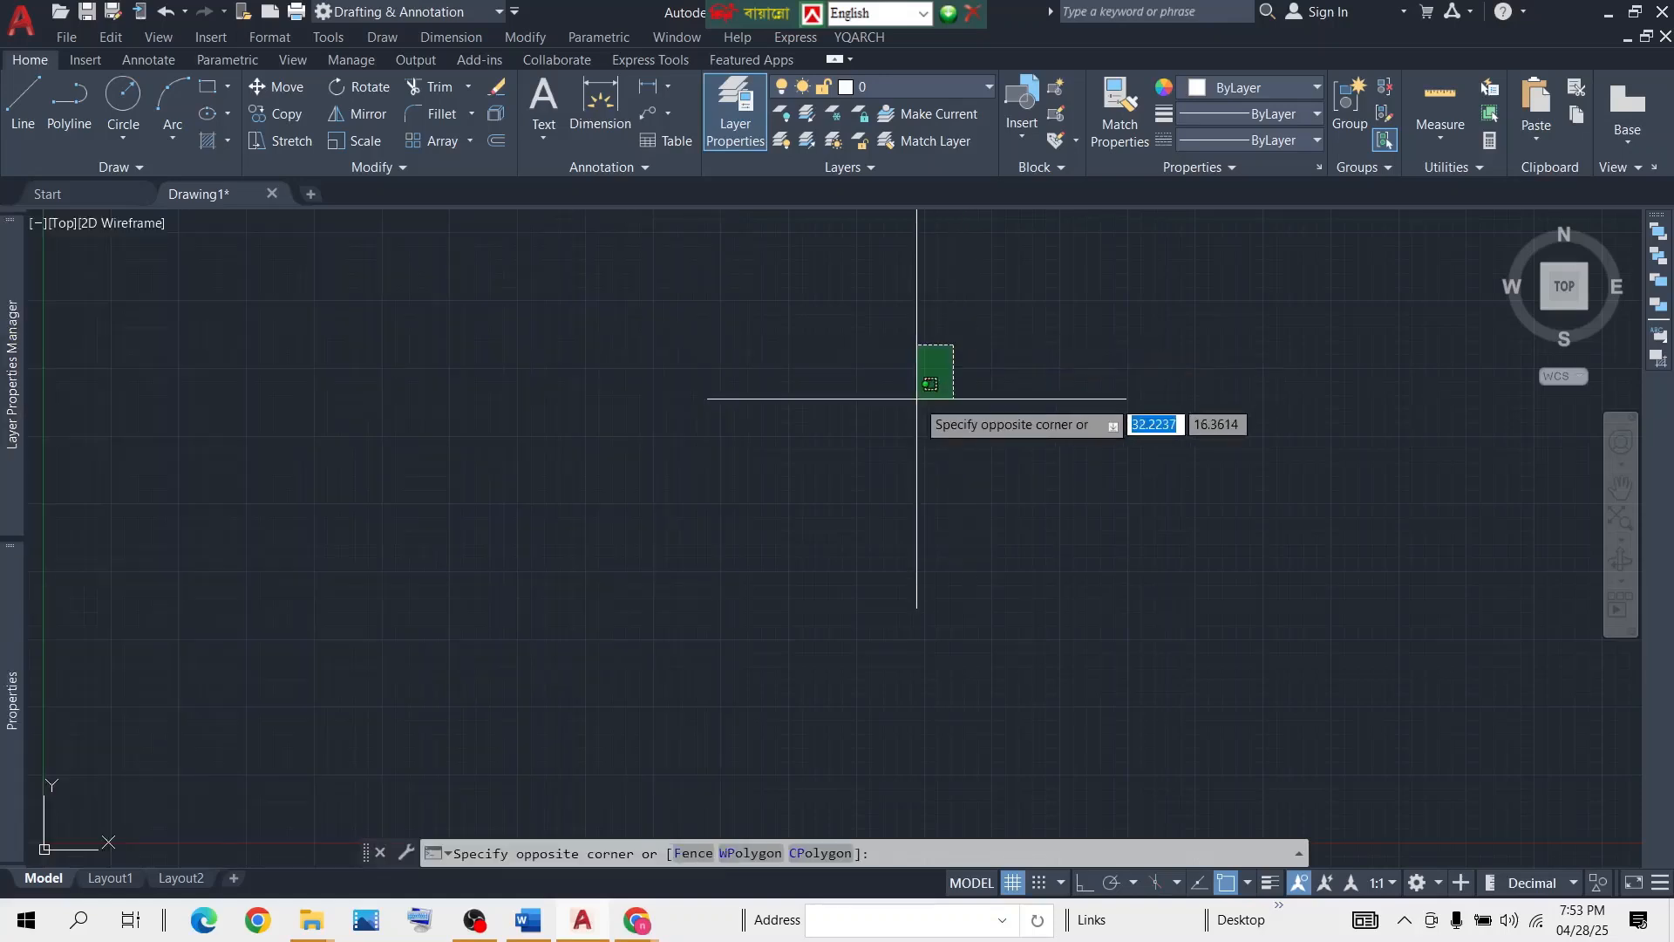
{"action": "left_click", "coordinate": [918, 394]}
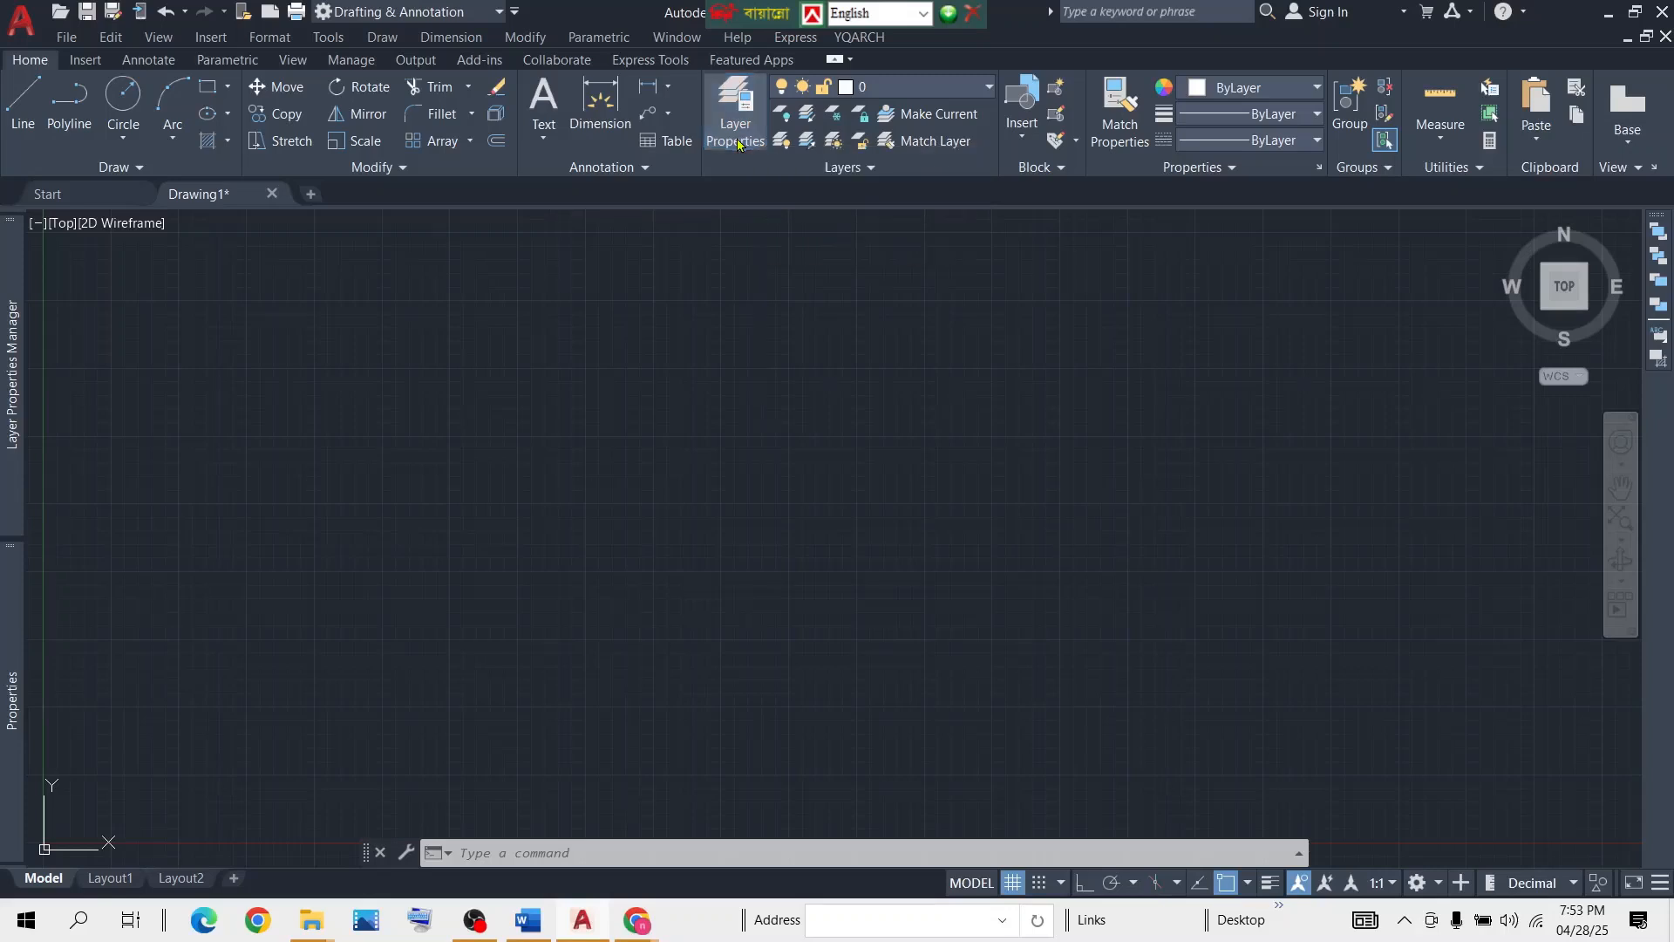
Close and reopen the Layer Properties Manager, and view its docking, anchoring and auto-hide options without changing them.
{"action": "left_click", "coordinate": [738, 142]}
{"action": "left_click", "coordinate": [746, 131]}
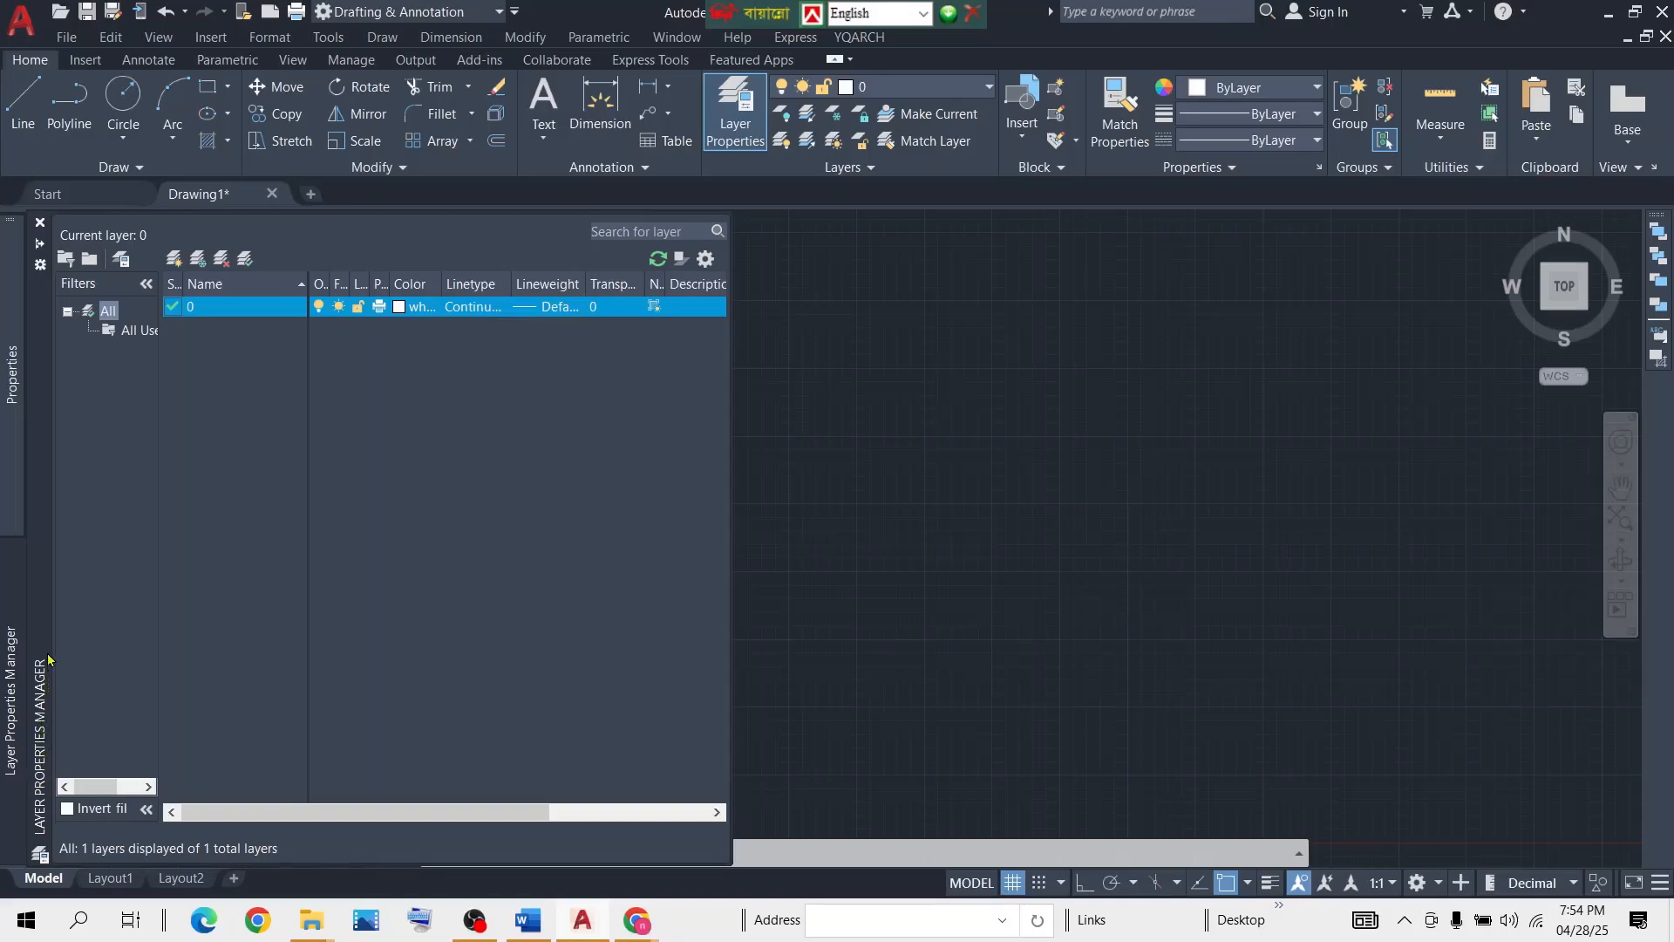
{"action": "right_click", "coordinate": [36, 527]}
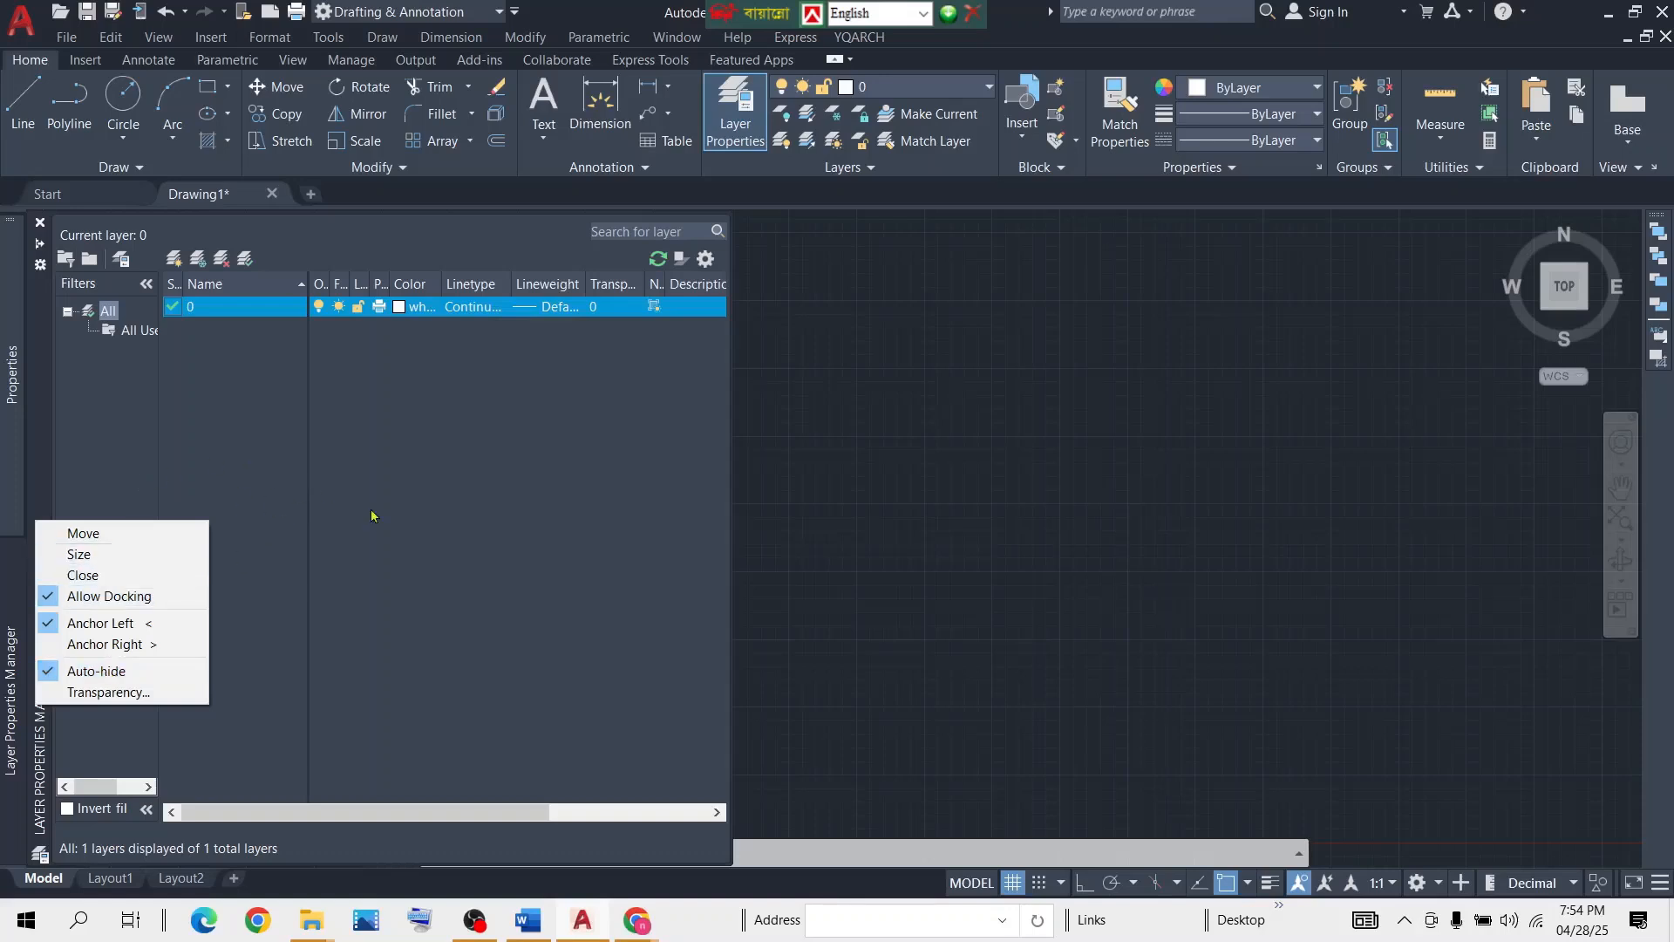
{"action": "left_click", "coordinate": [990, 441]}
{"action": "left_click", "coordinate": [949, 441]}
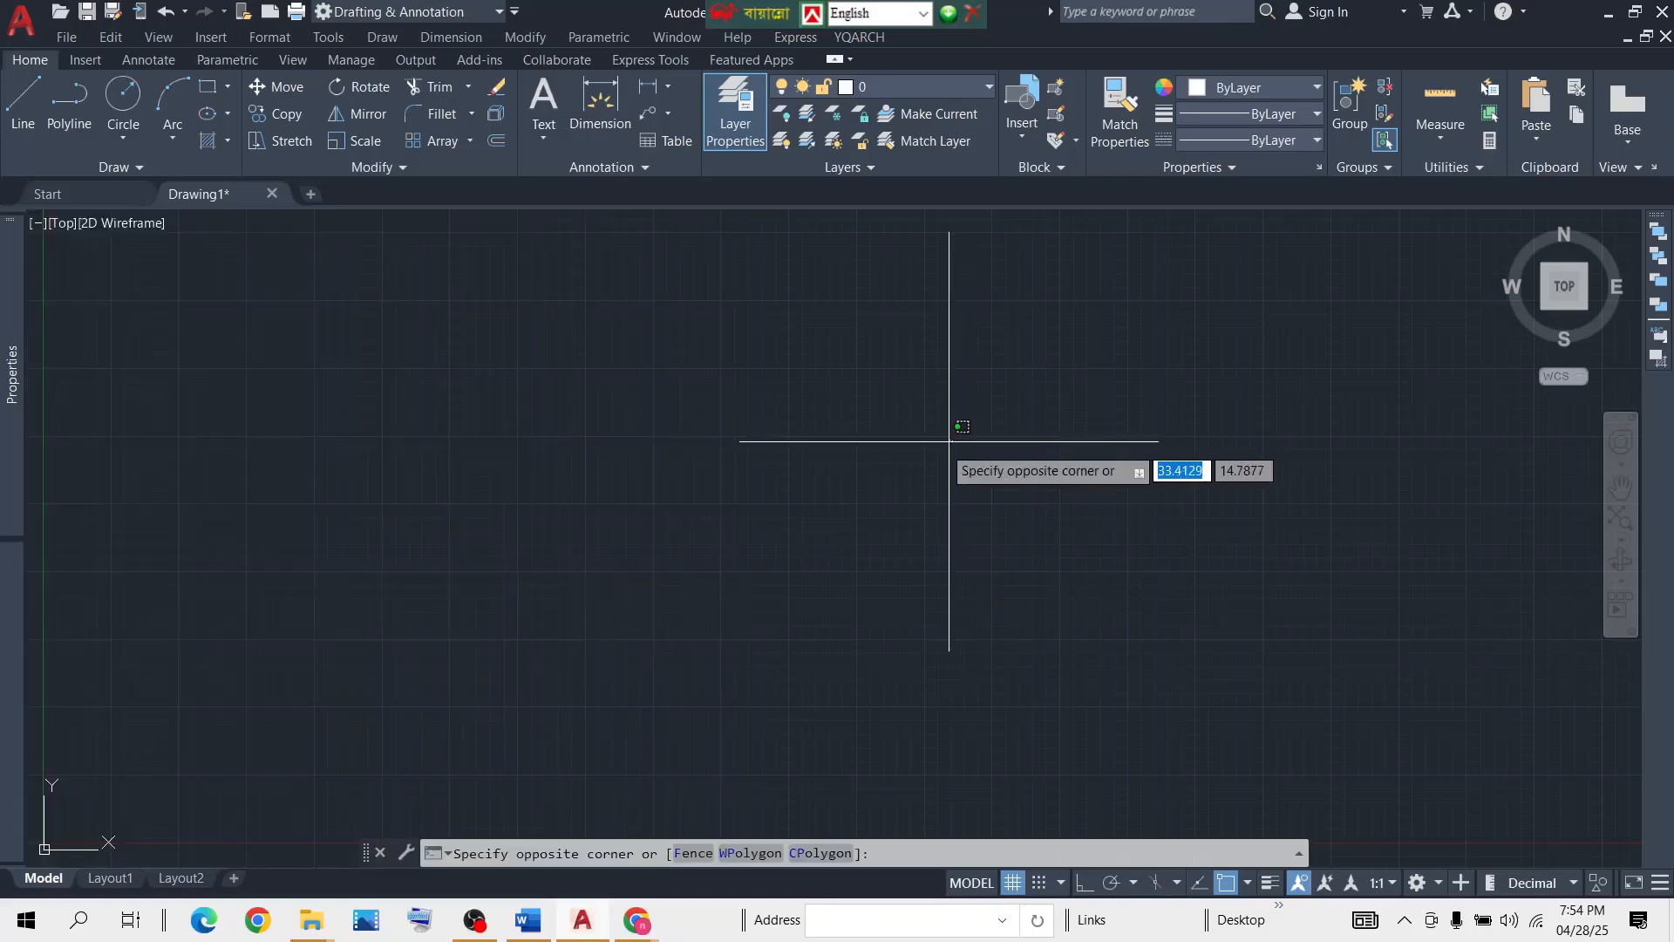
{"action": "left_click", "coordinate": [859, 453]}
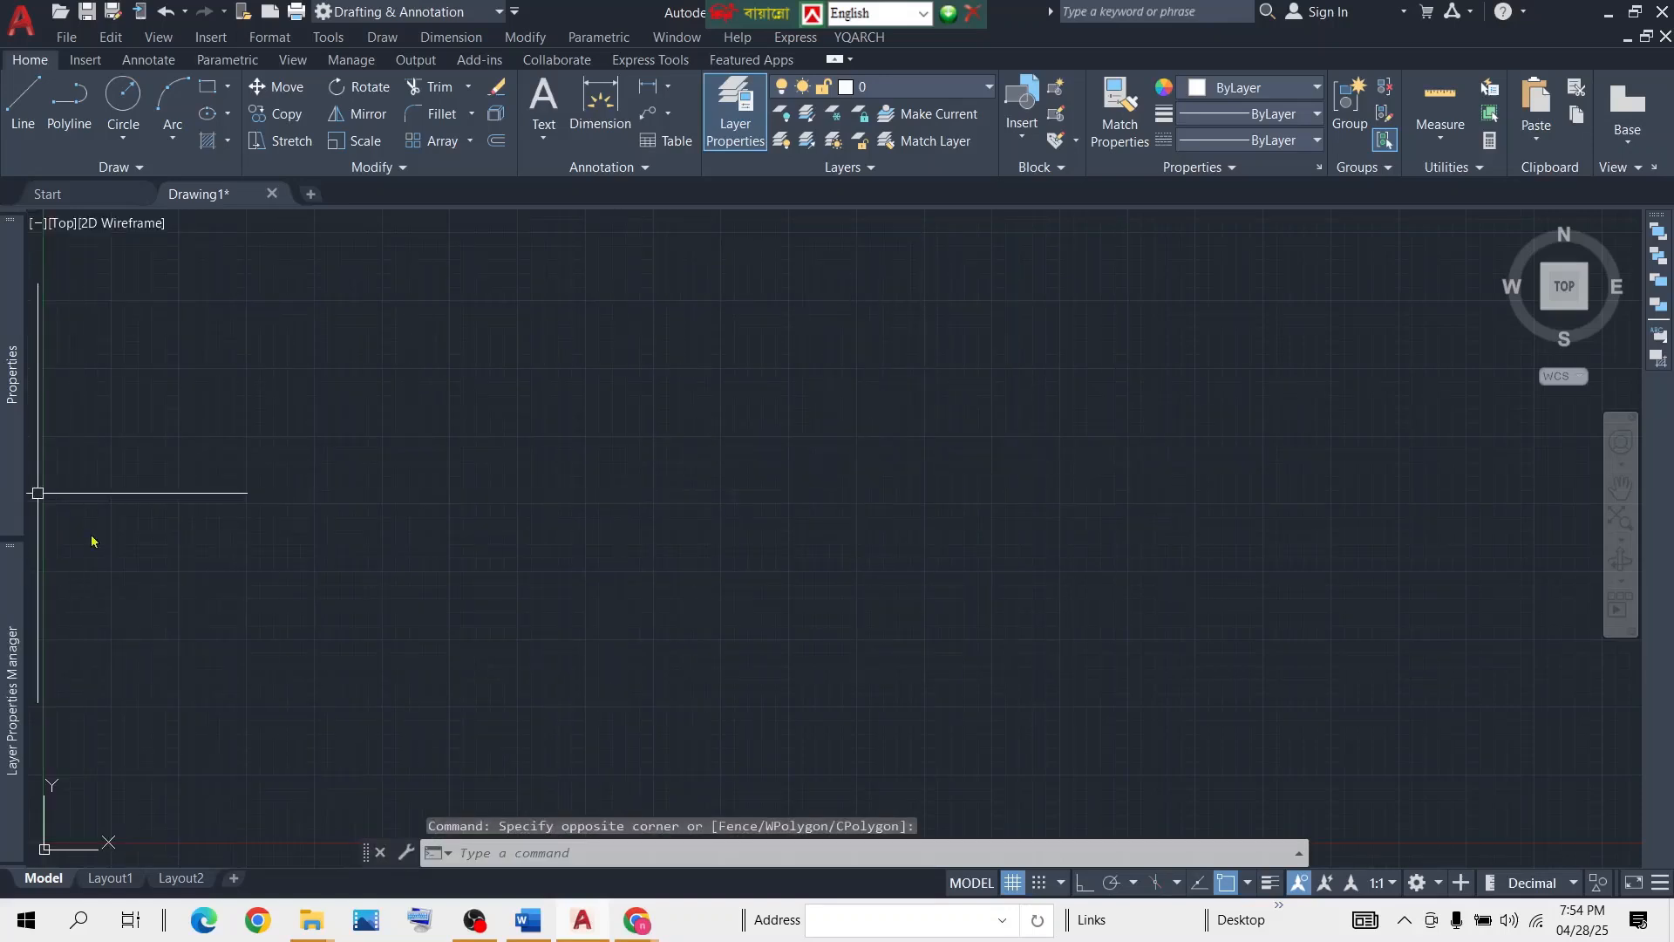
Bring up the Layer Properties Manager with the LA command and check its Allow Docking, Anchor Left and Auto-hide options.
{"action": "mouse_move", "coordinate": [14, 488]}
{"action": "mouse_move", "coordinate": [4, 610]}
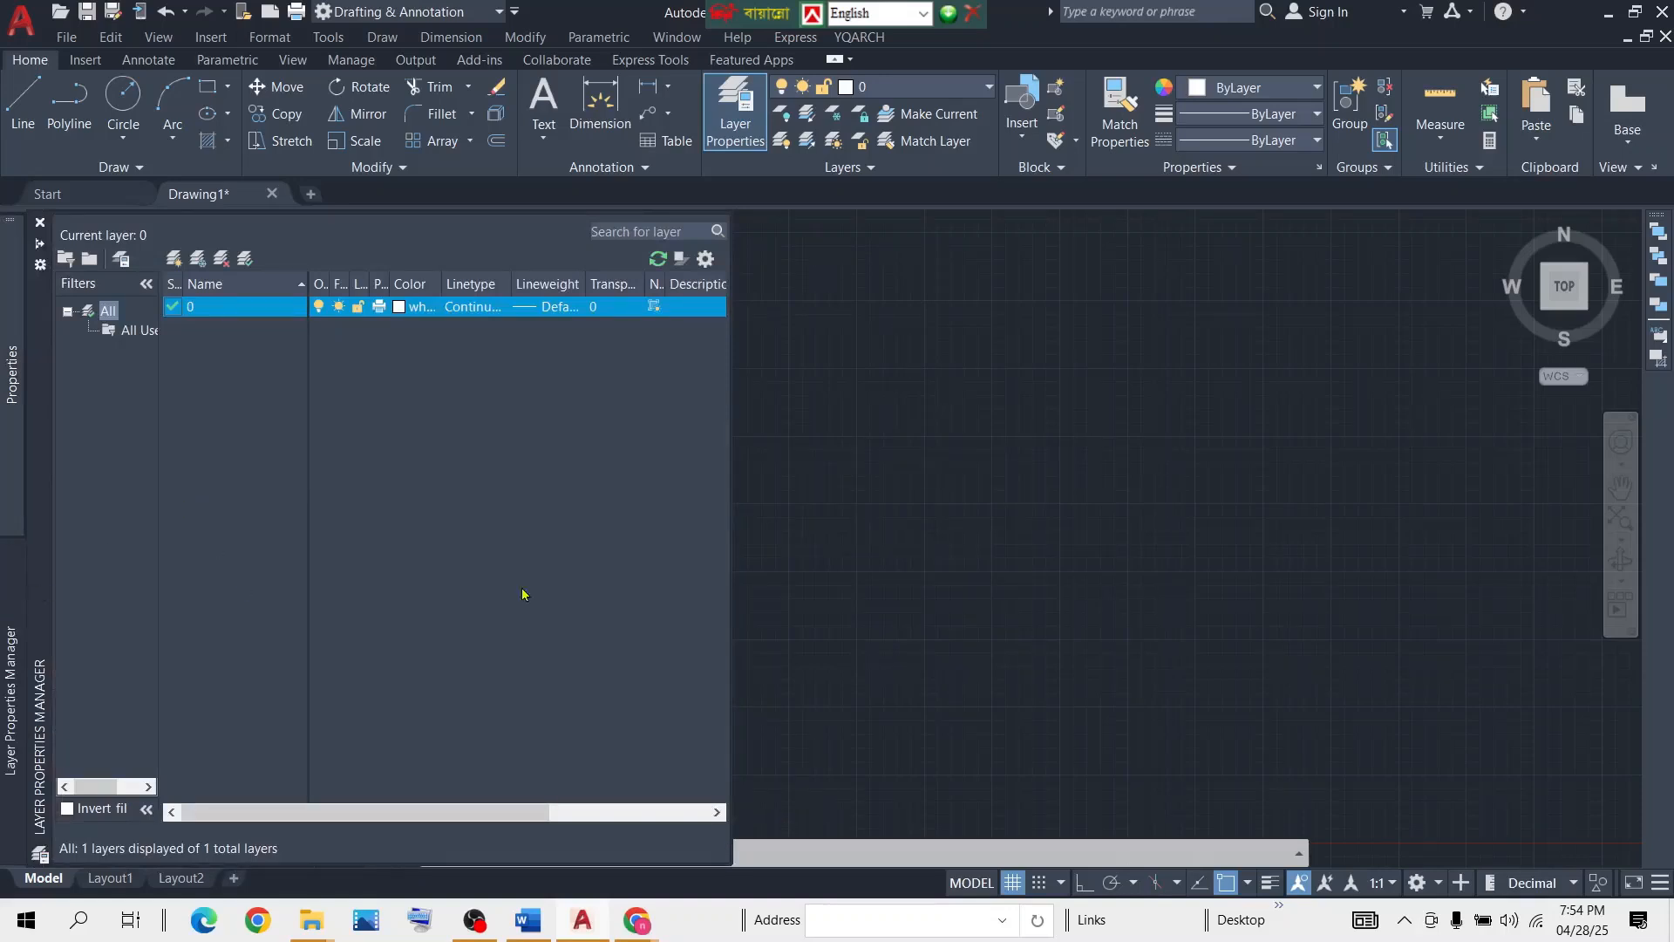
{"action": "left_click", "coordinate": [1128, 467]}
{"action": "left_click", "coordinate": [551, 536]}
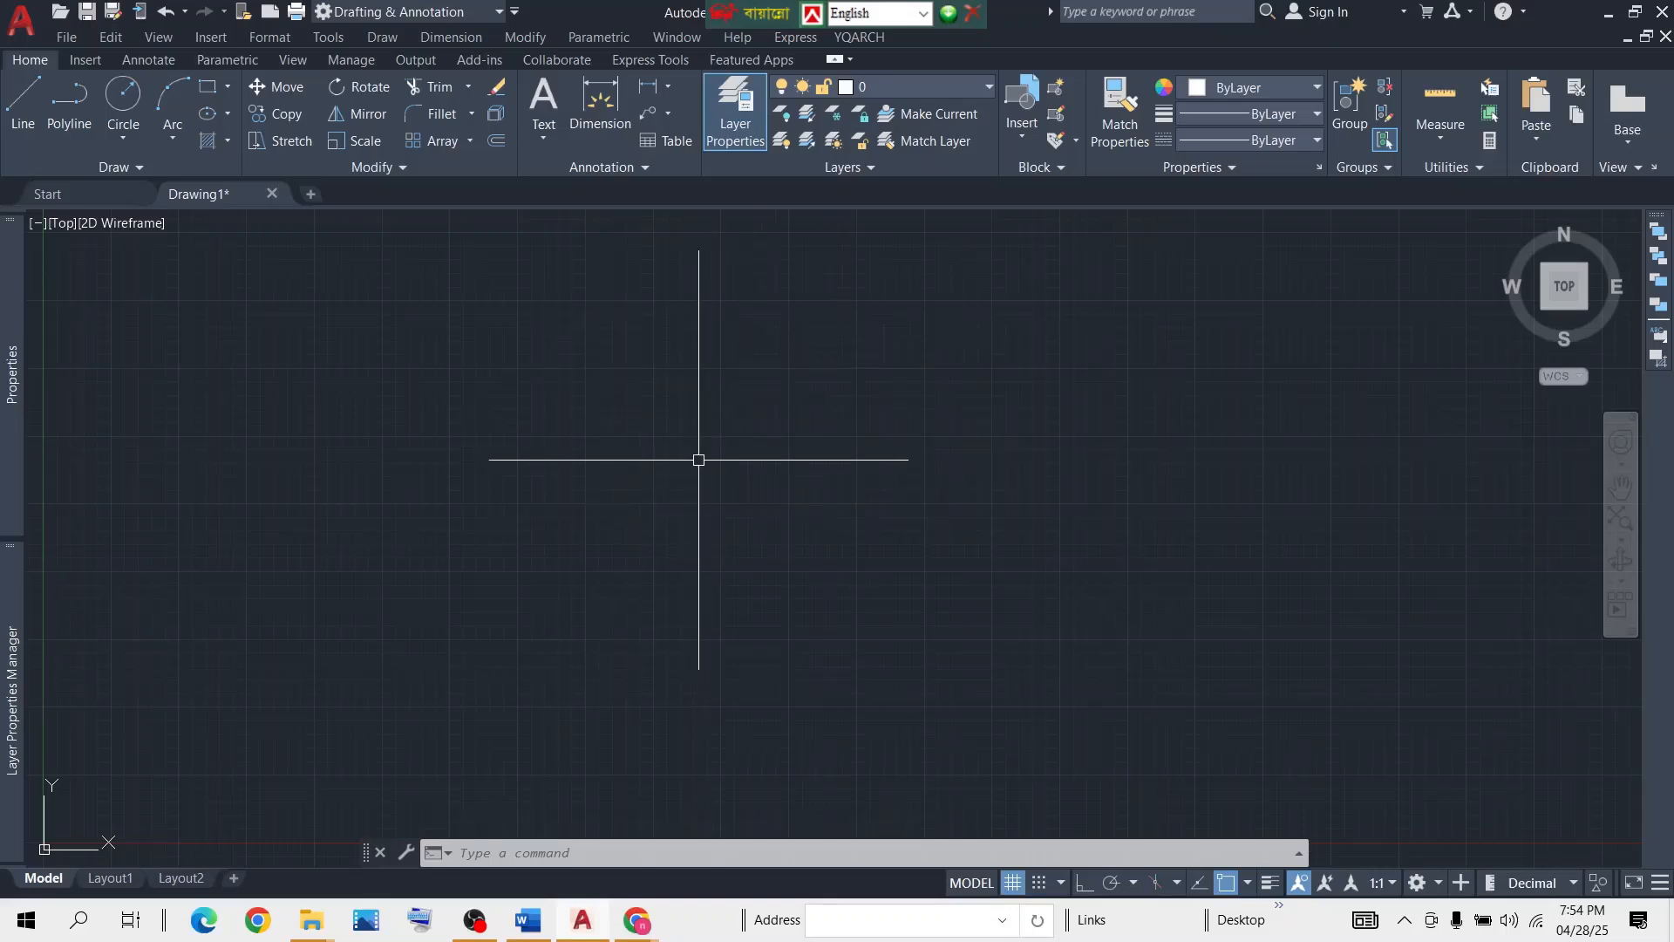
{"action": "type", "text": "la"}
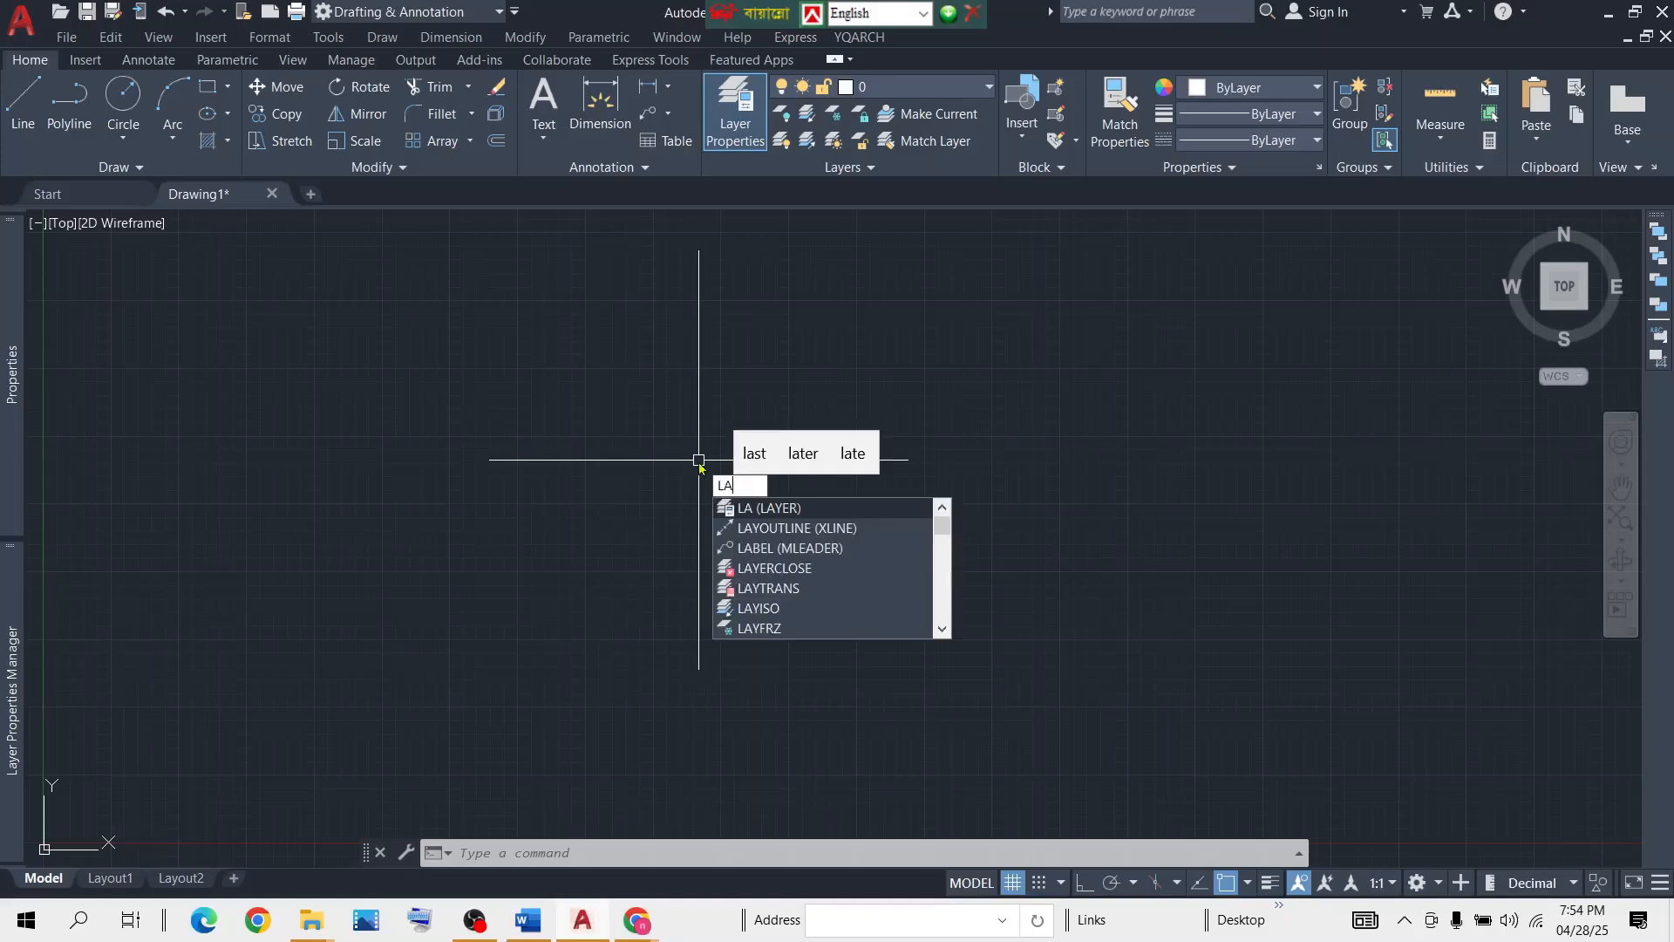
{"action": "key", "text": "Return"}
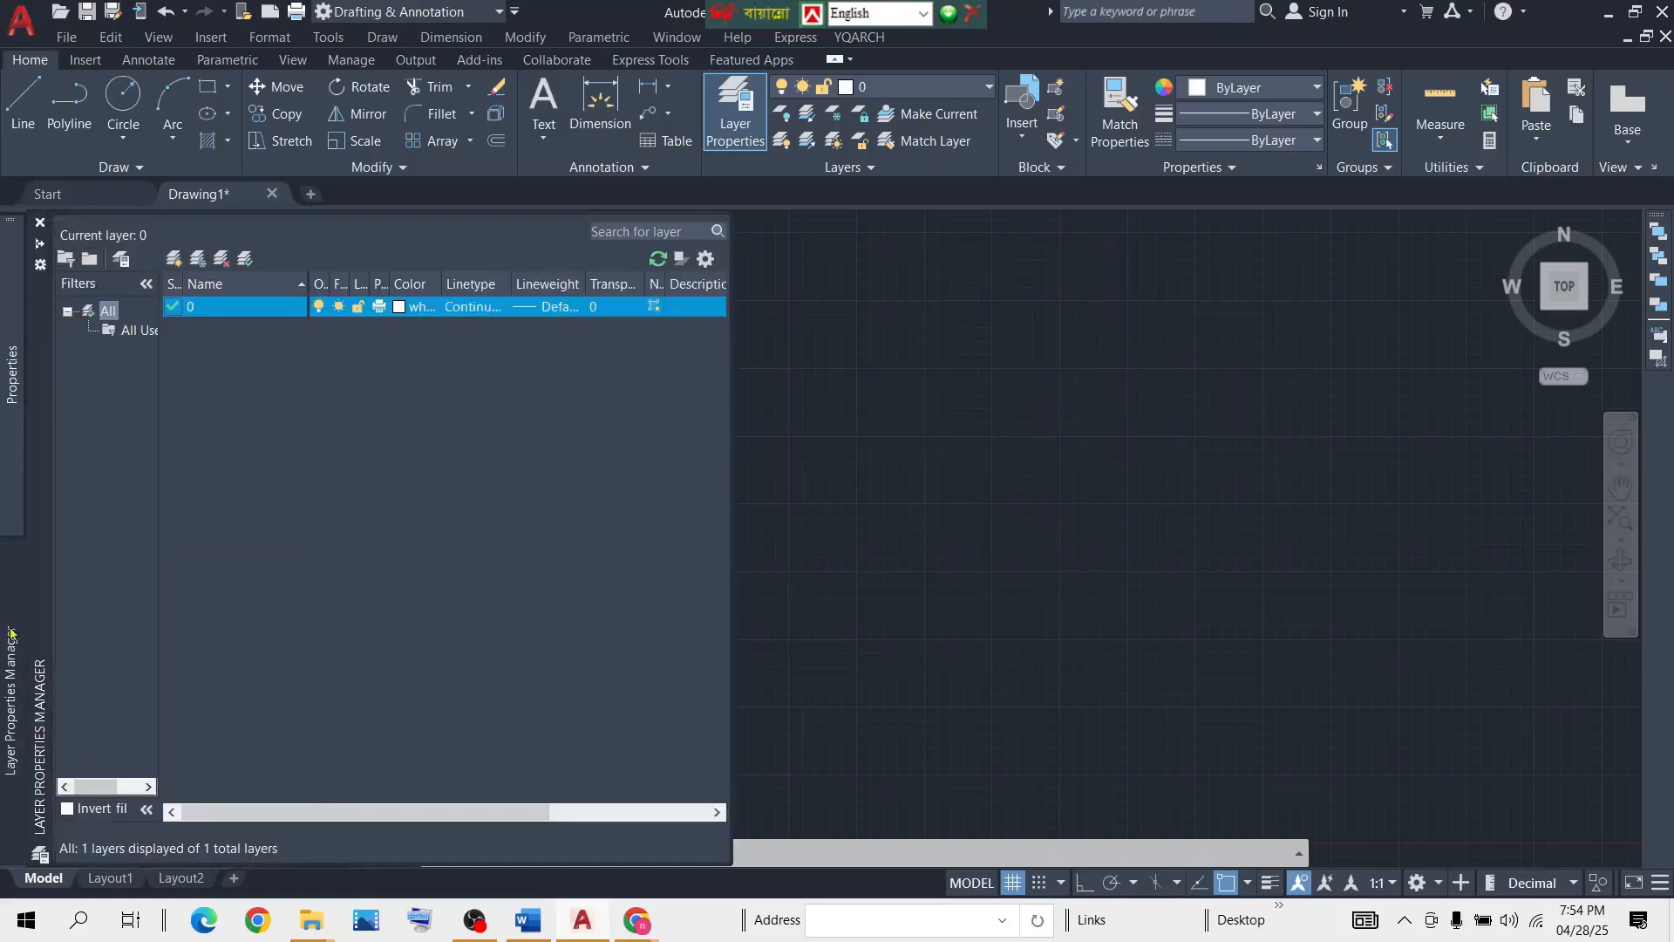
{"action": "right_click", "coordinate": [38, 645]}
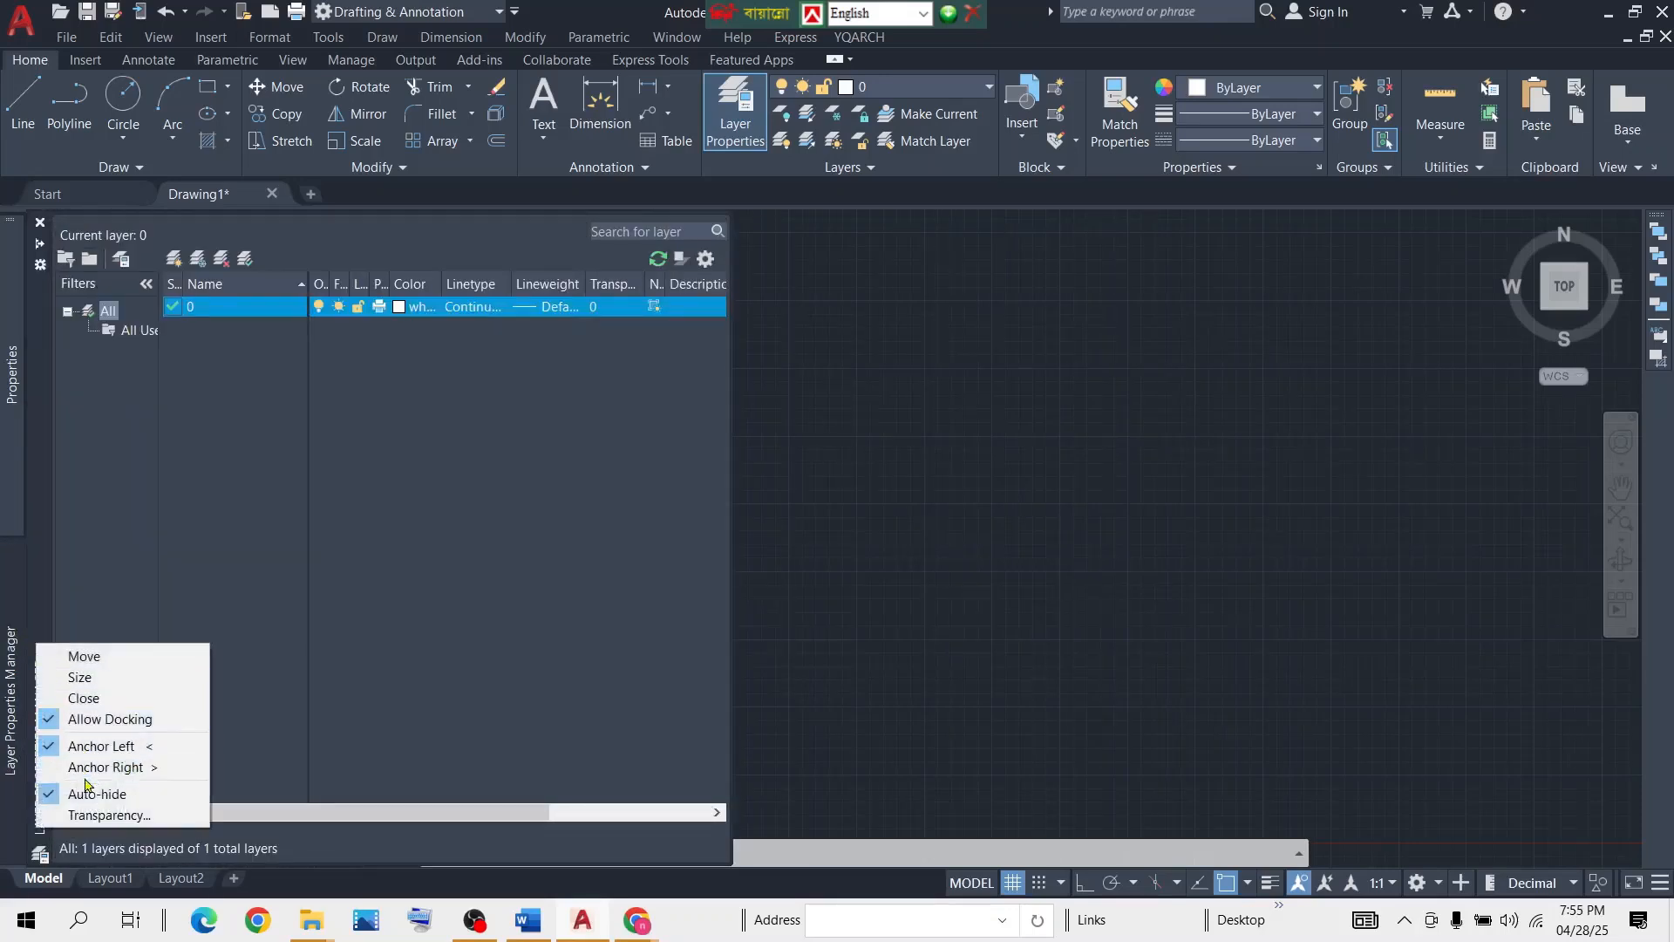
{"action": "left_click", "coordinate": [1091, 475]}
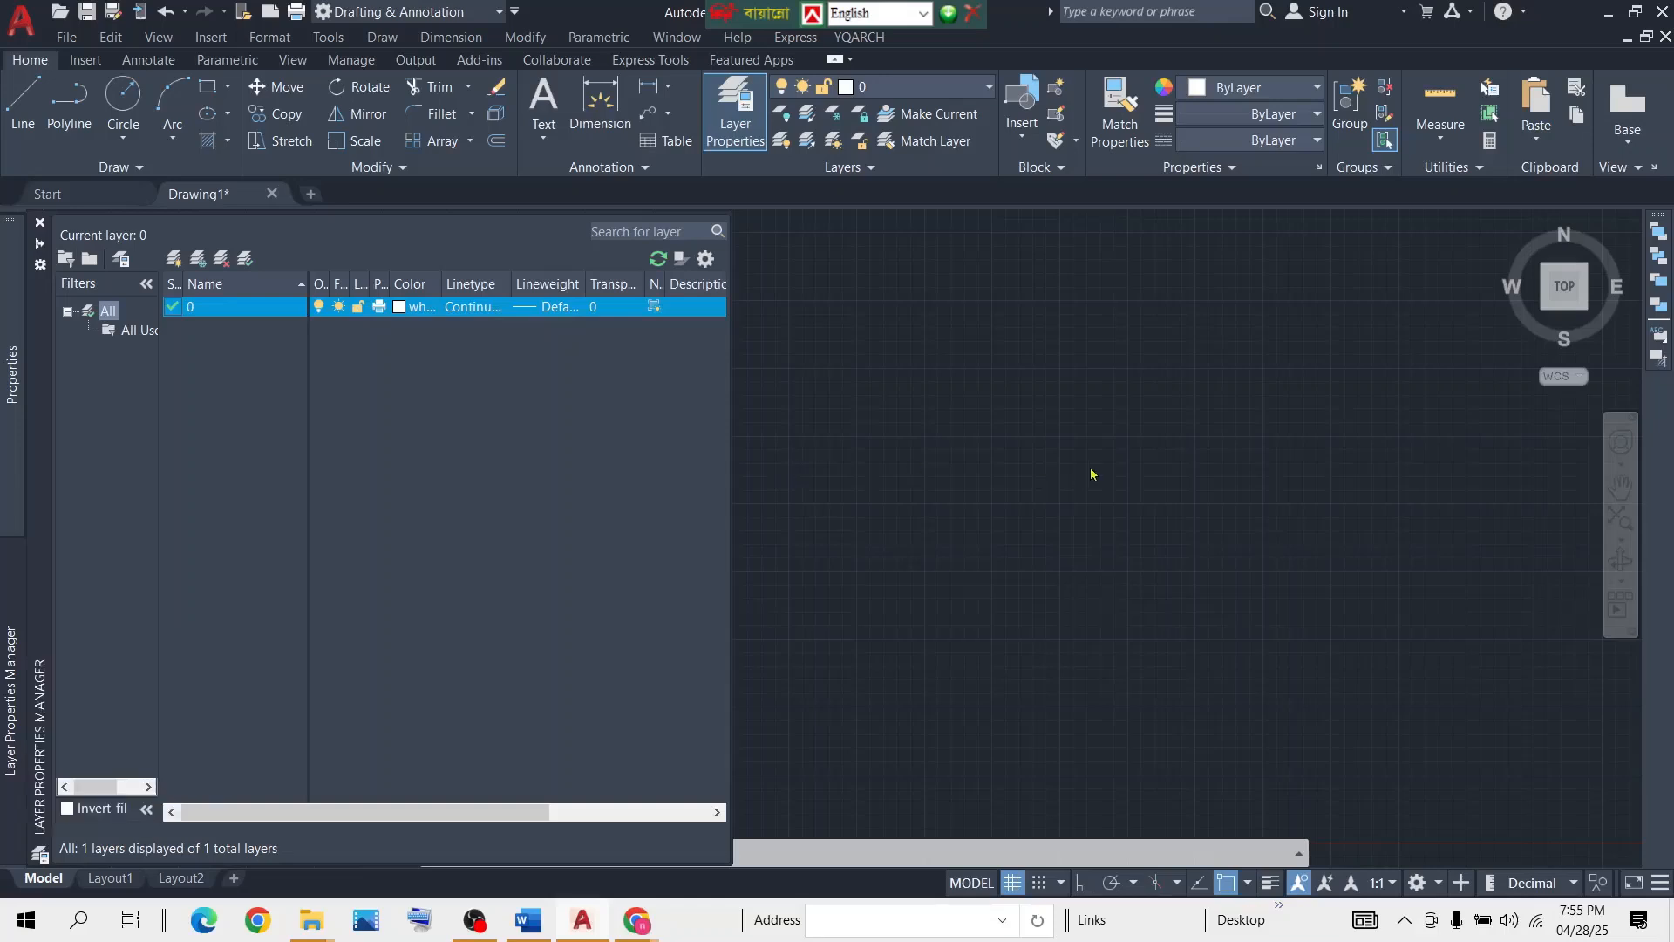
{"action": "left_click", "coordinate": [1022, 479]}
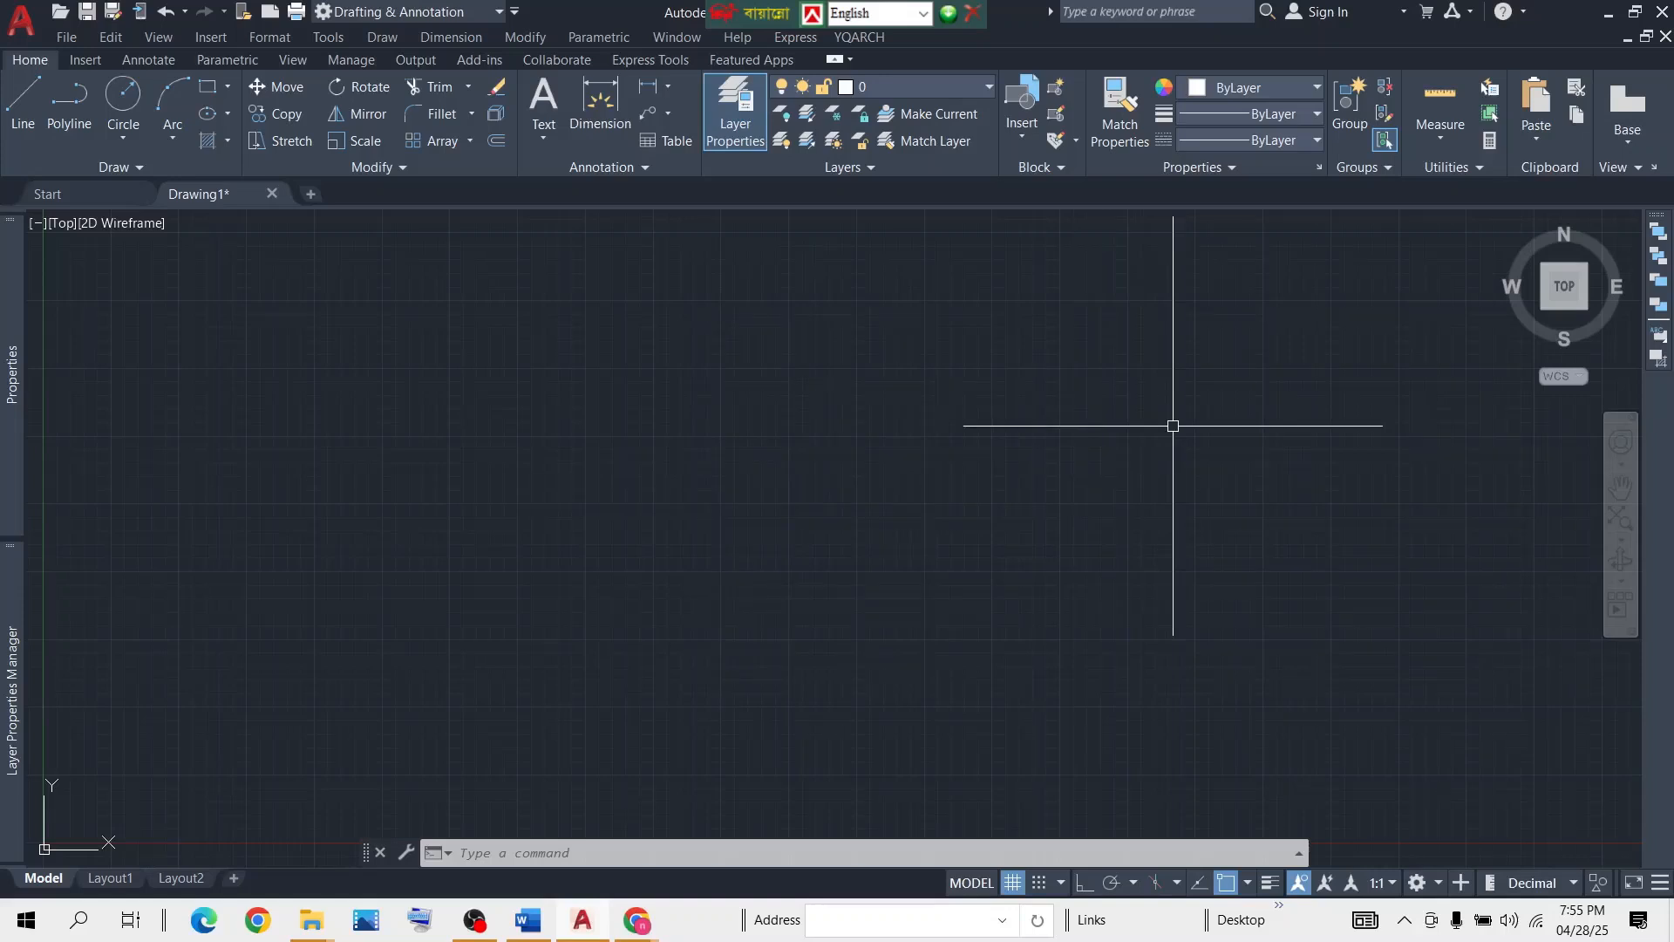
Bring up the Properties palette with the MO command and check its docking, anchoring and auto-hide options.
{"action": "mouse_move", "coordinate": [15, 325]}
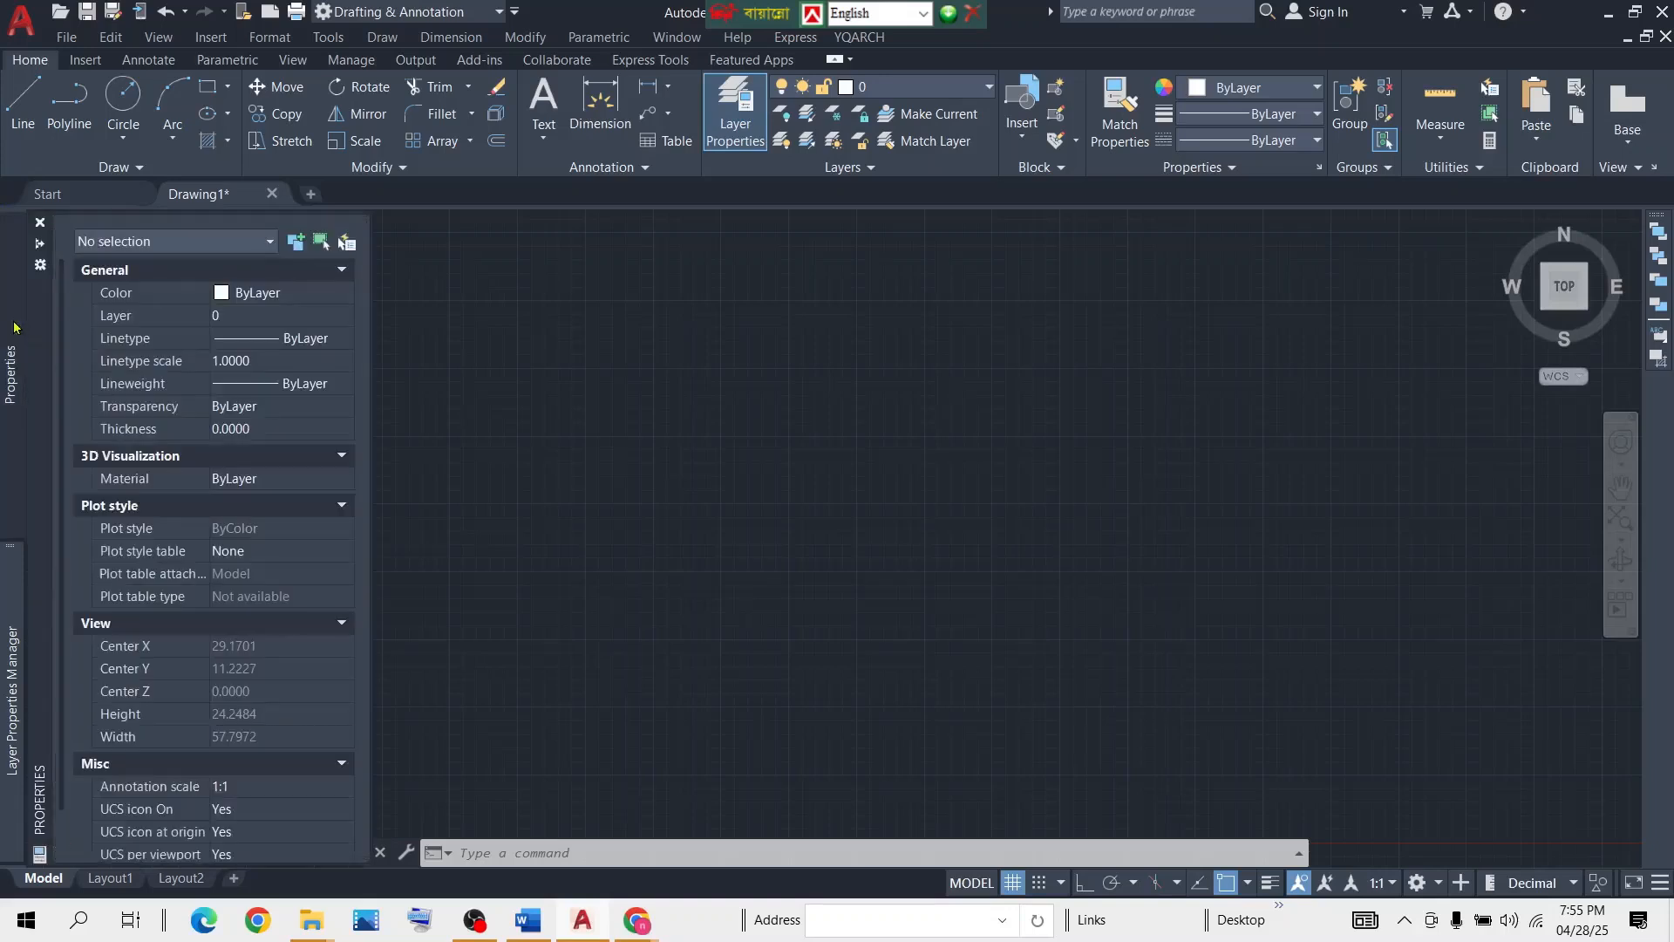
{"action": "left_click", "coordinate": [789, 427]}
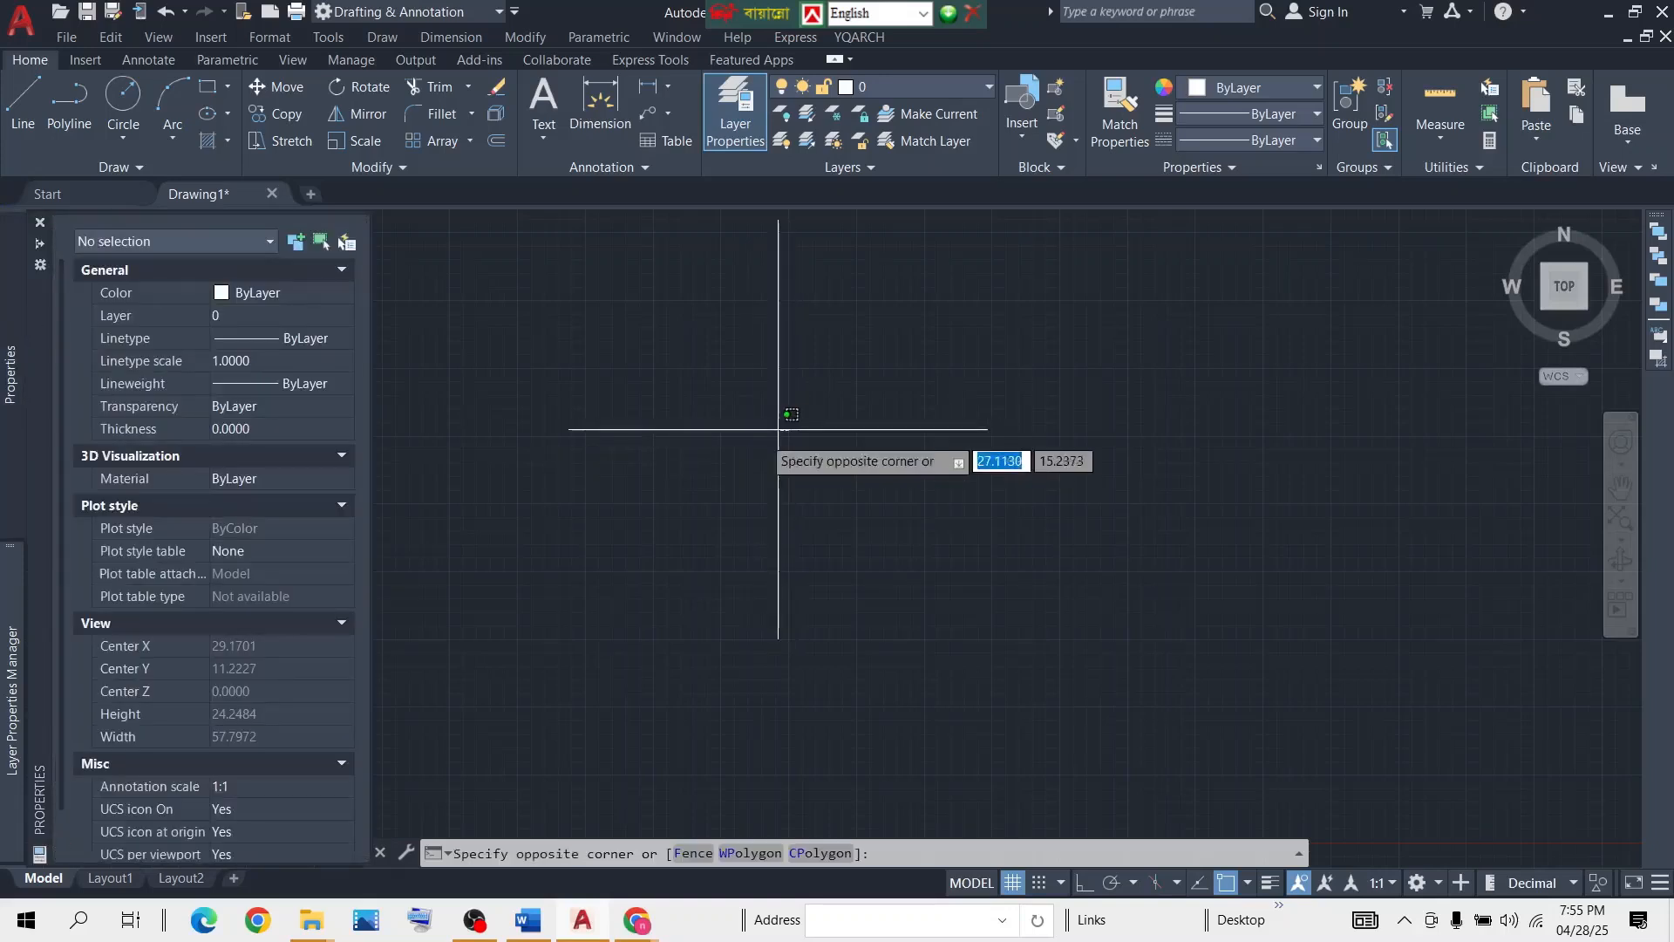
{"action": "left_click", "coordinate": [641, 493]}
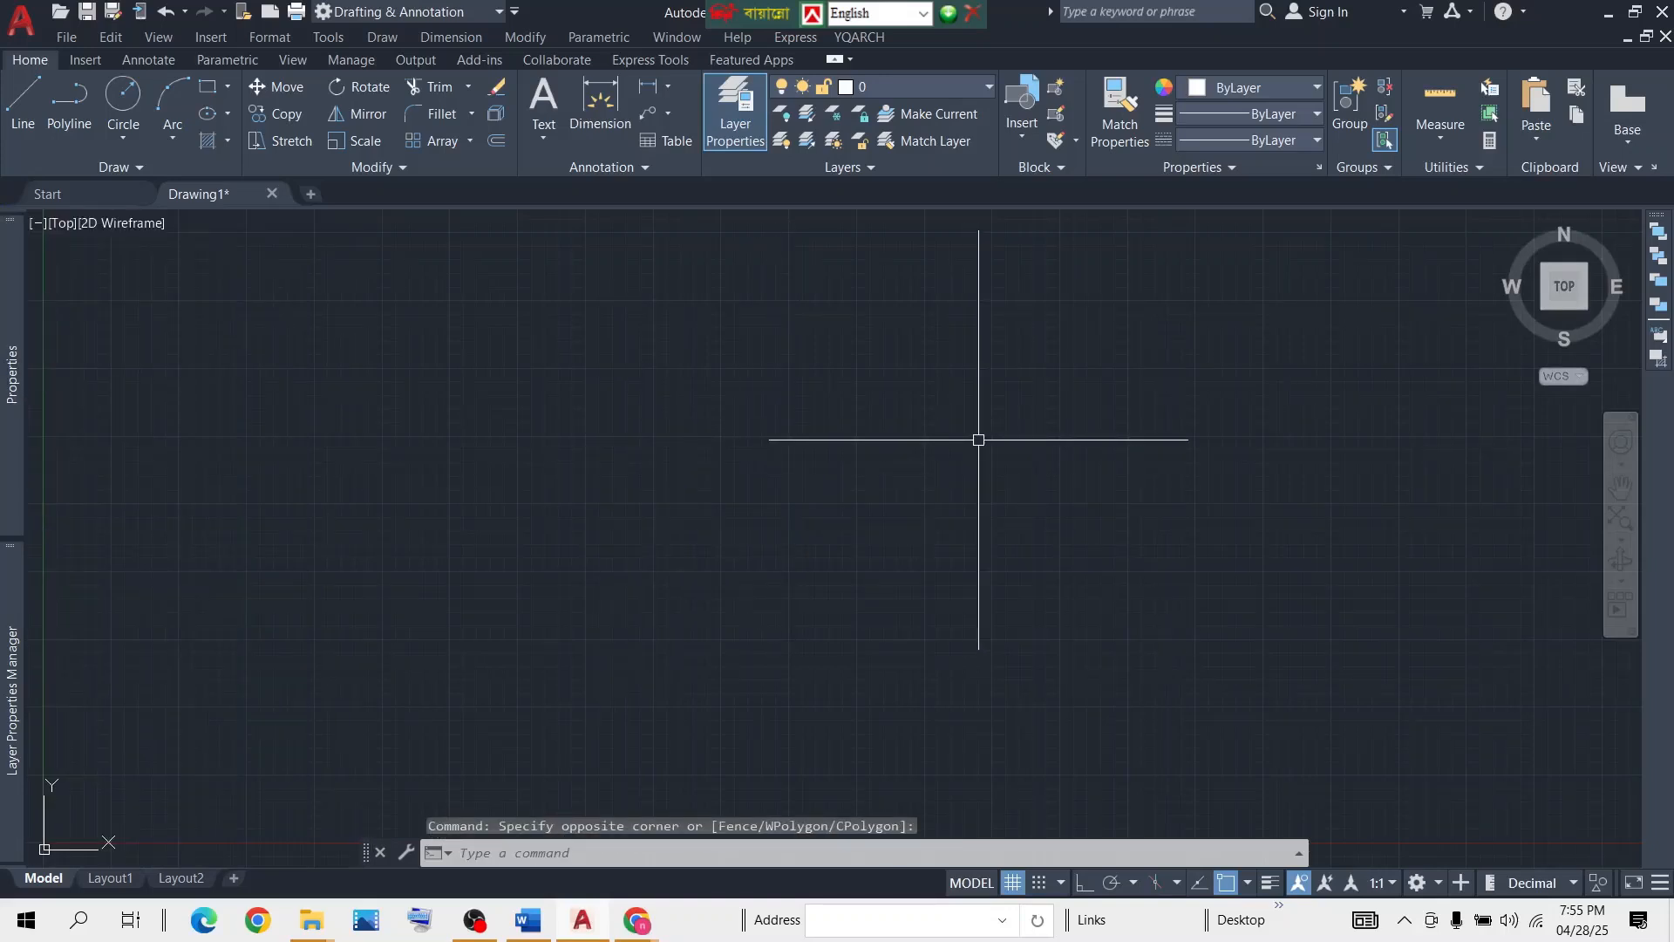
{"action": "type", "text": "MO"}
{"action": "key", "text": "Return"}
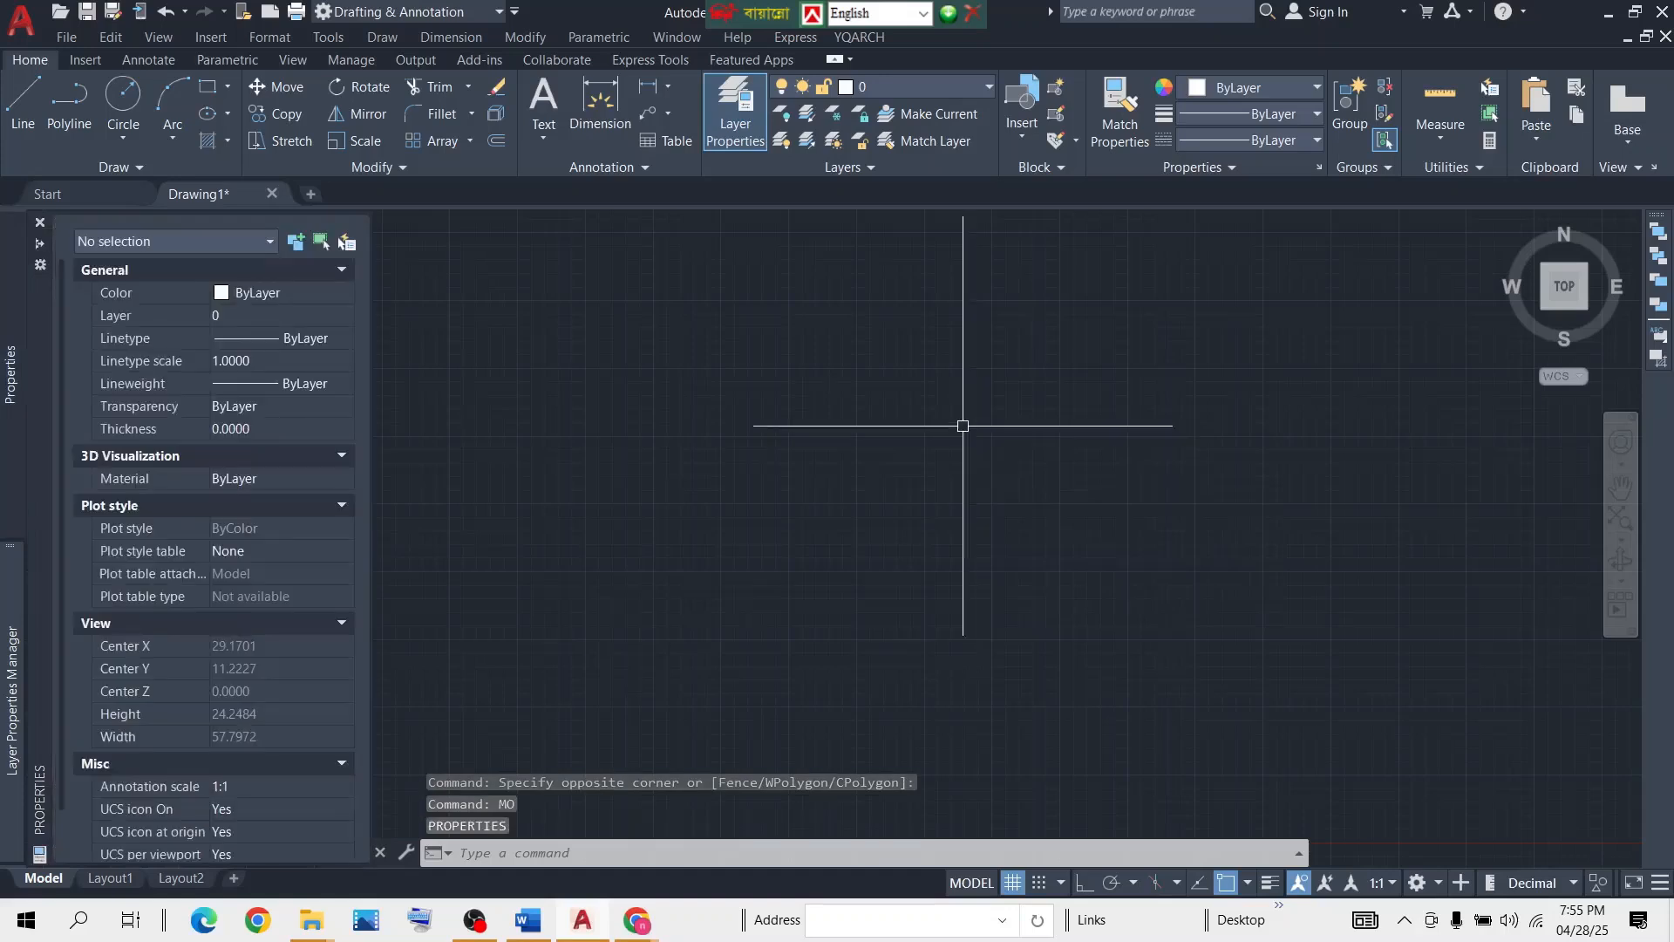
{"action": "right_click", "coordinate": [43, 603]}
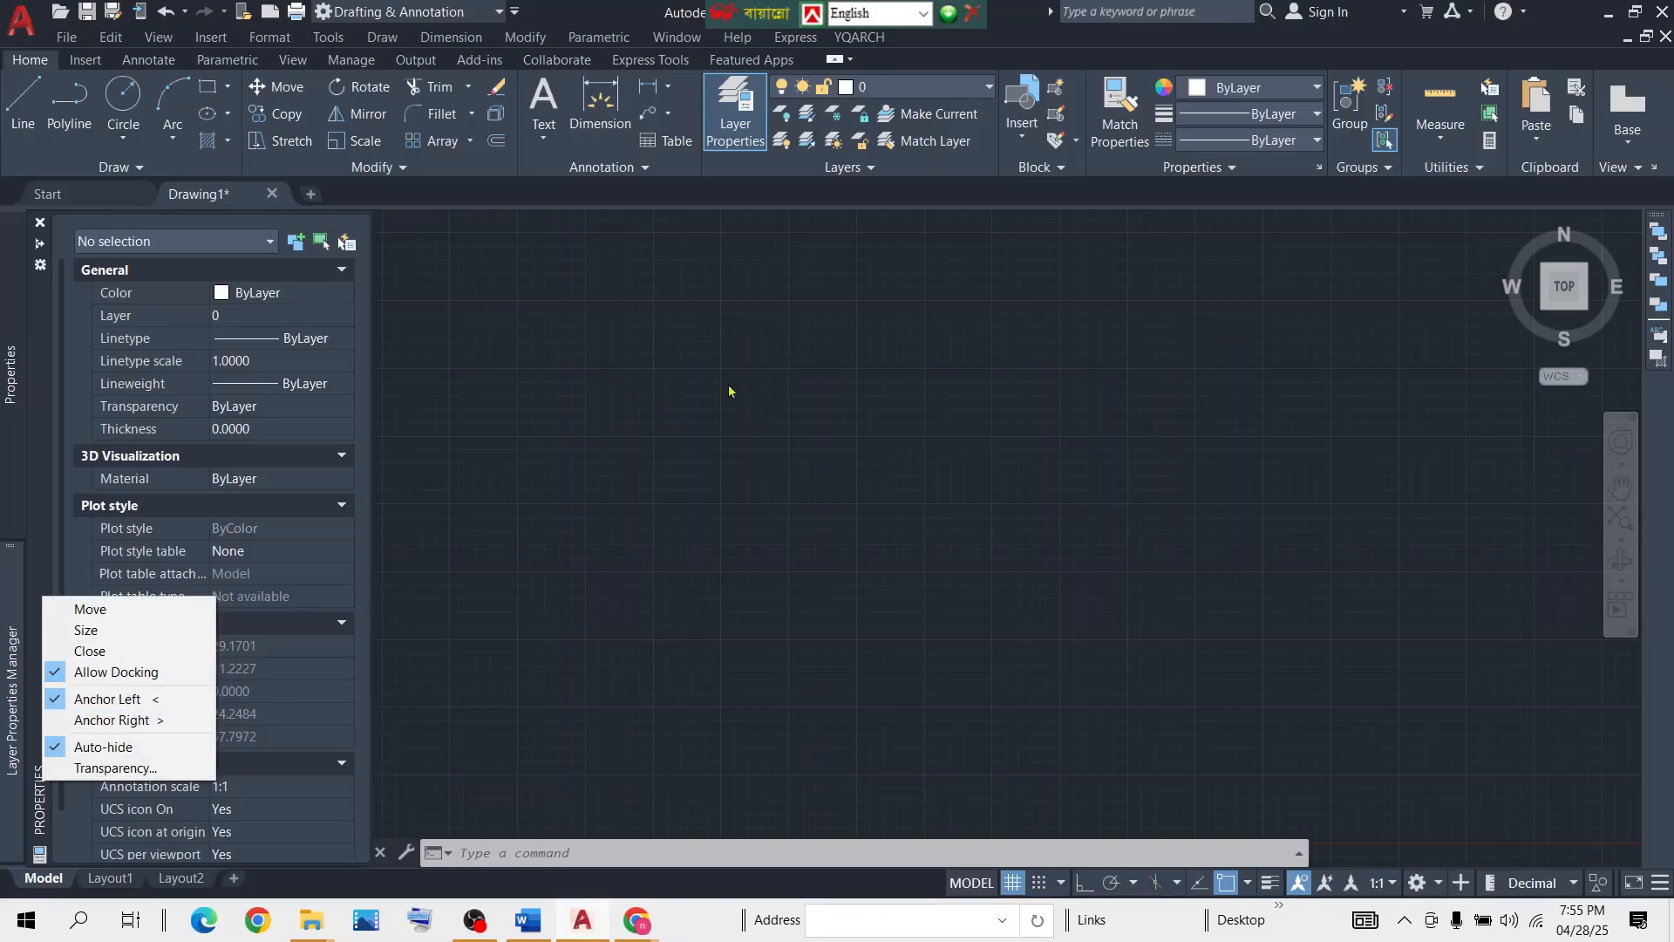
{"action": "left_click", "coordinate": [617, 402]}
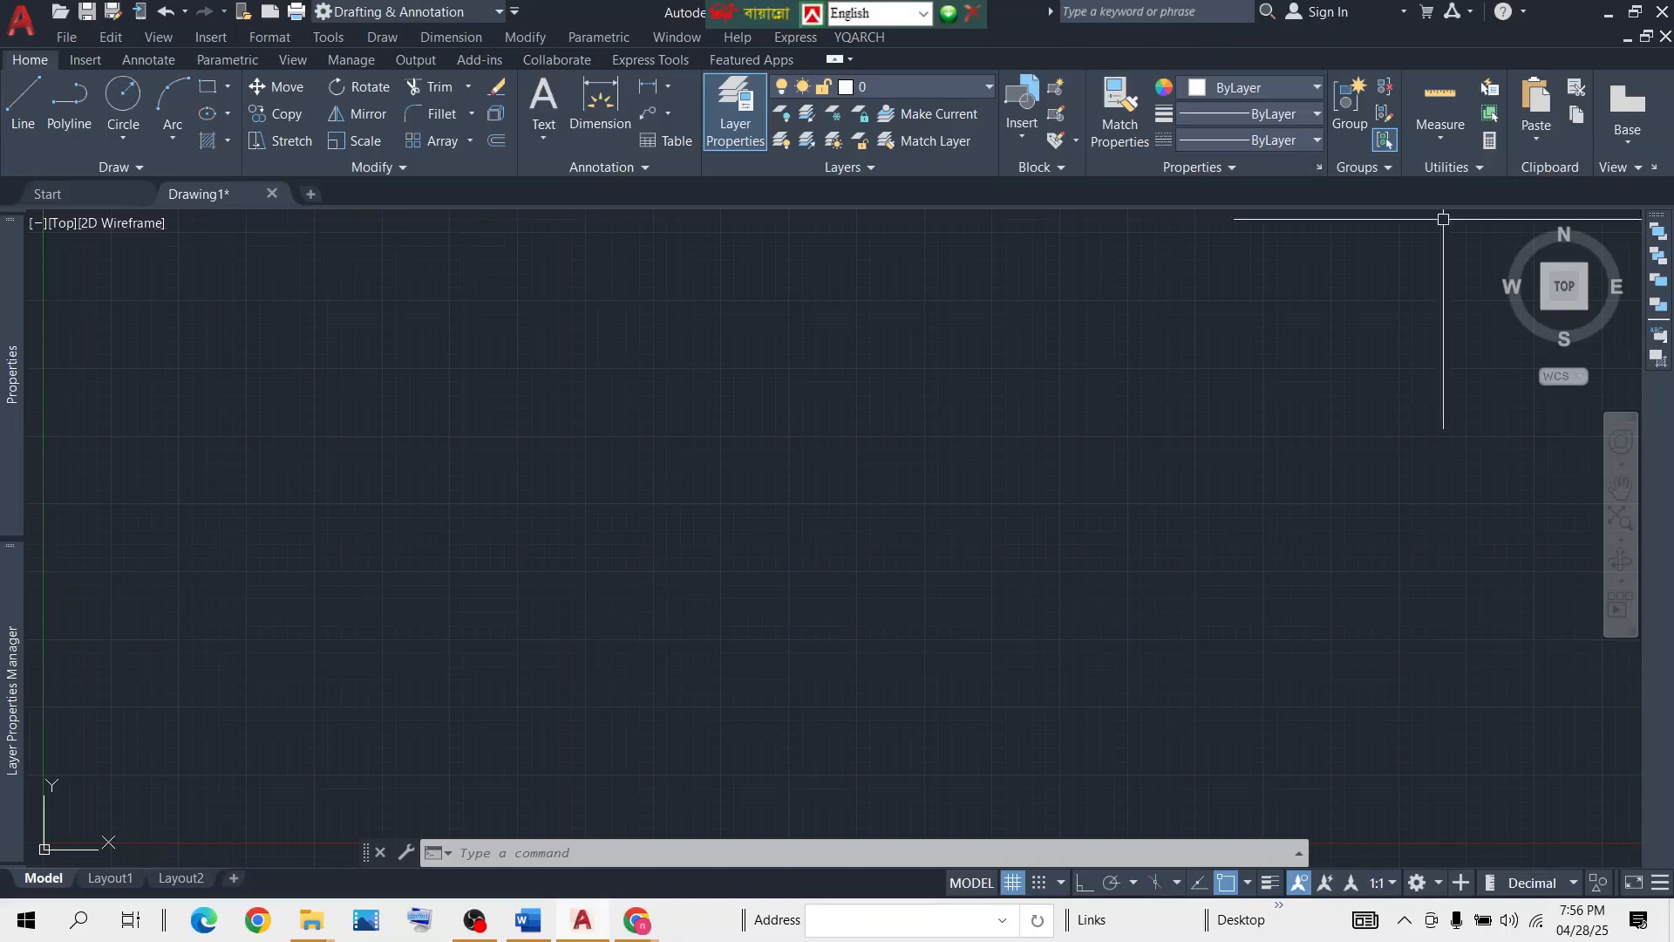
Examine the list of available AutoCAD toolbars and check the Draw Order toolbar's display setting.
{"action": "left_click", "coordinate": [339, 42]}
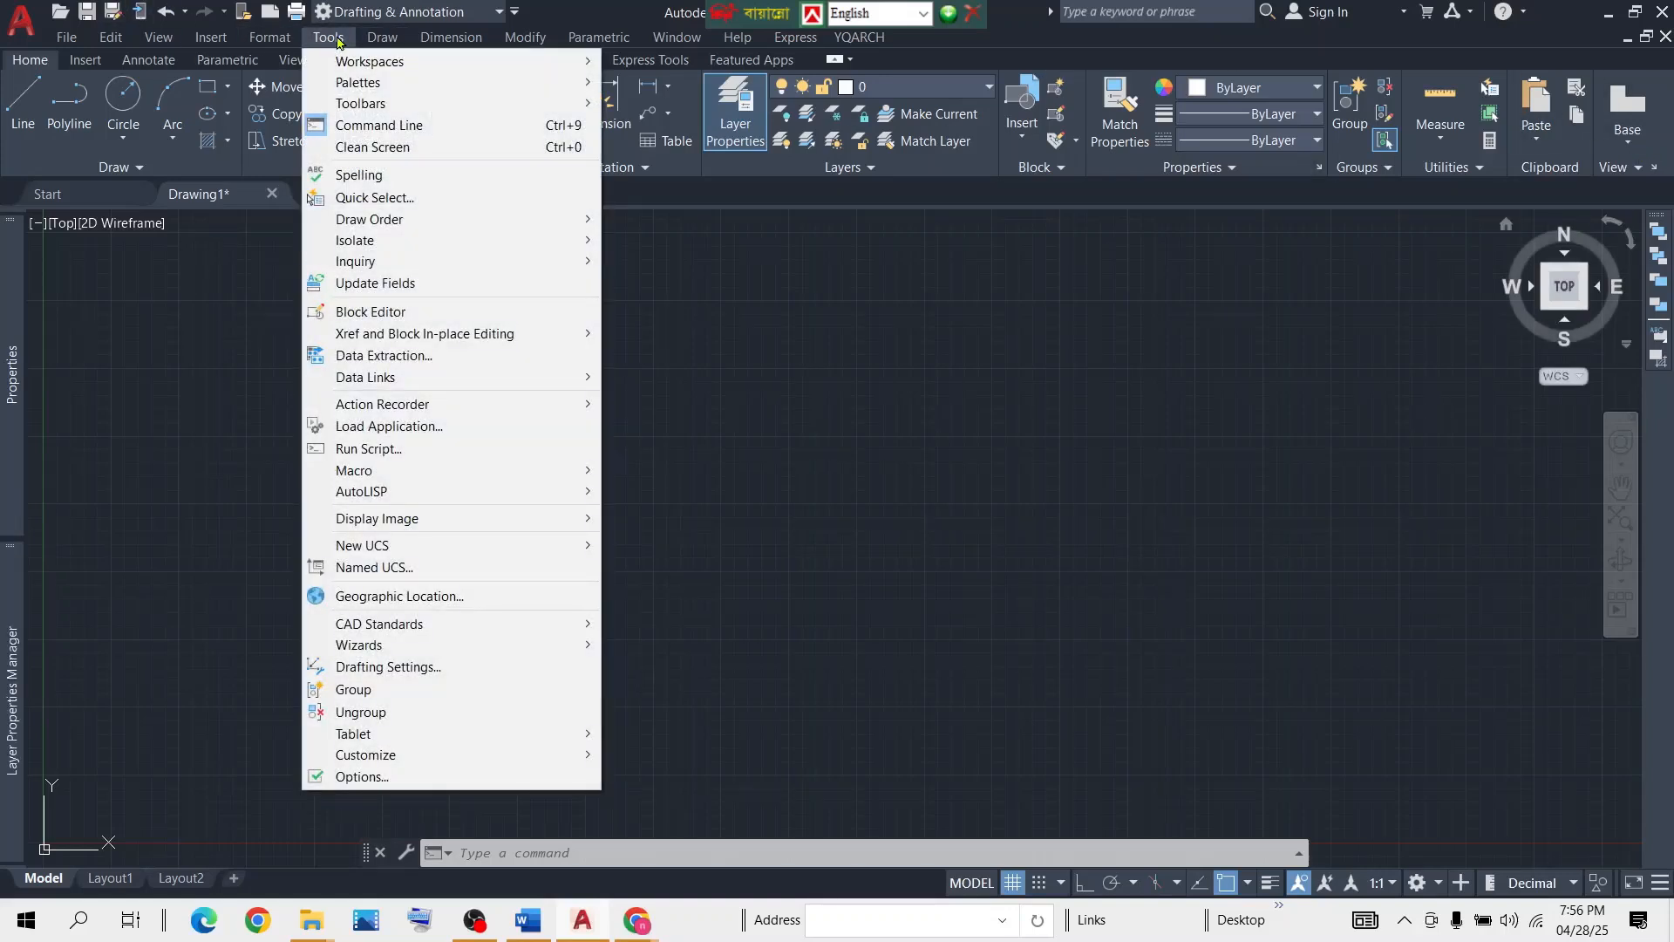
{"action": "mouse_move", "coordinate": [380, 84]}
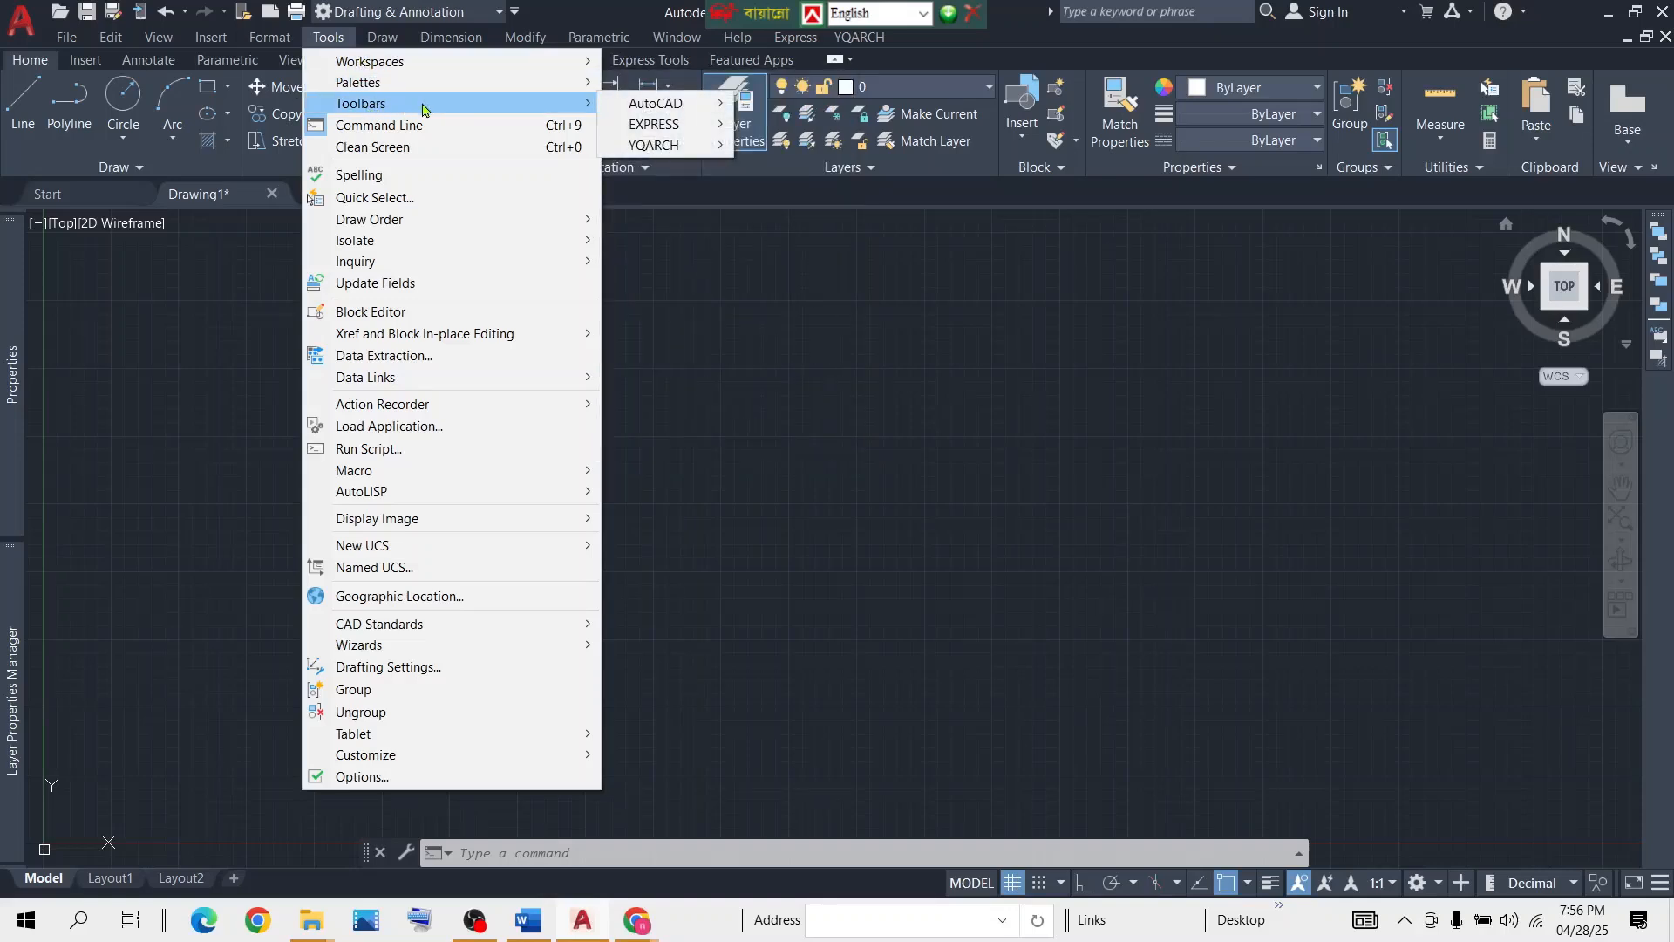
{"action": "mouse_move", "coordinate": [692, 108]}
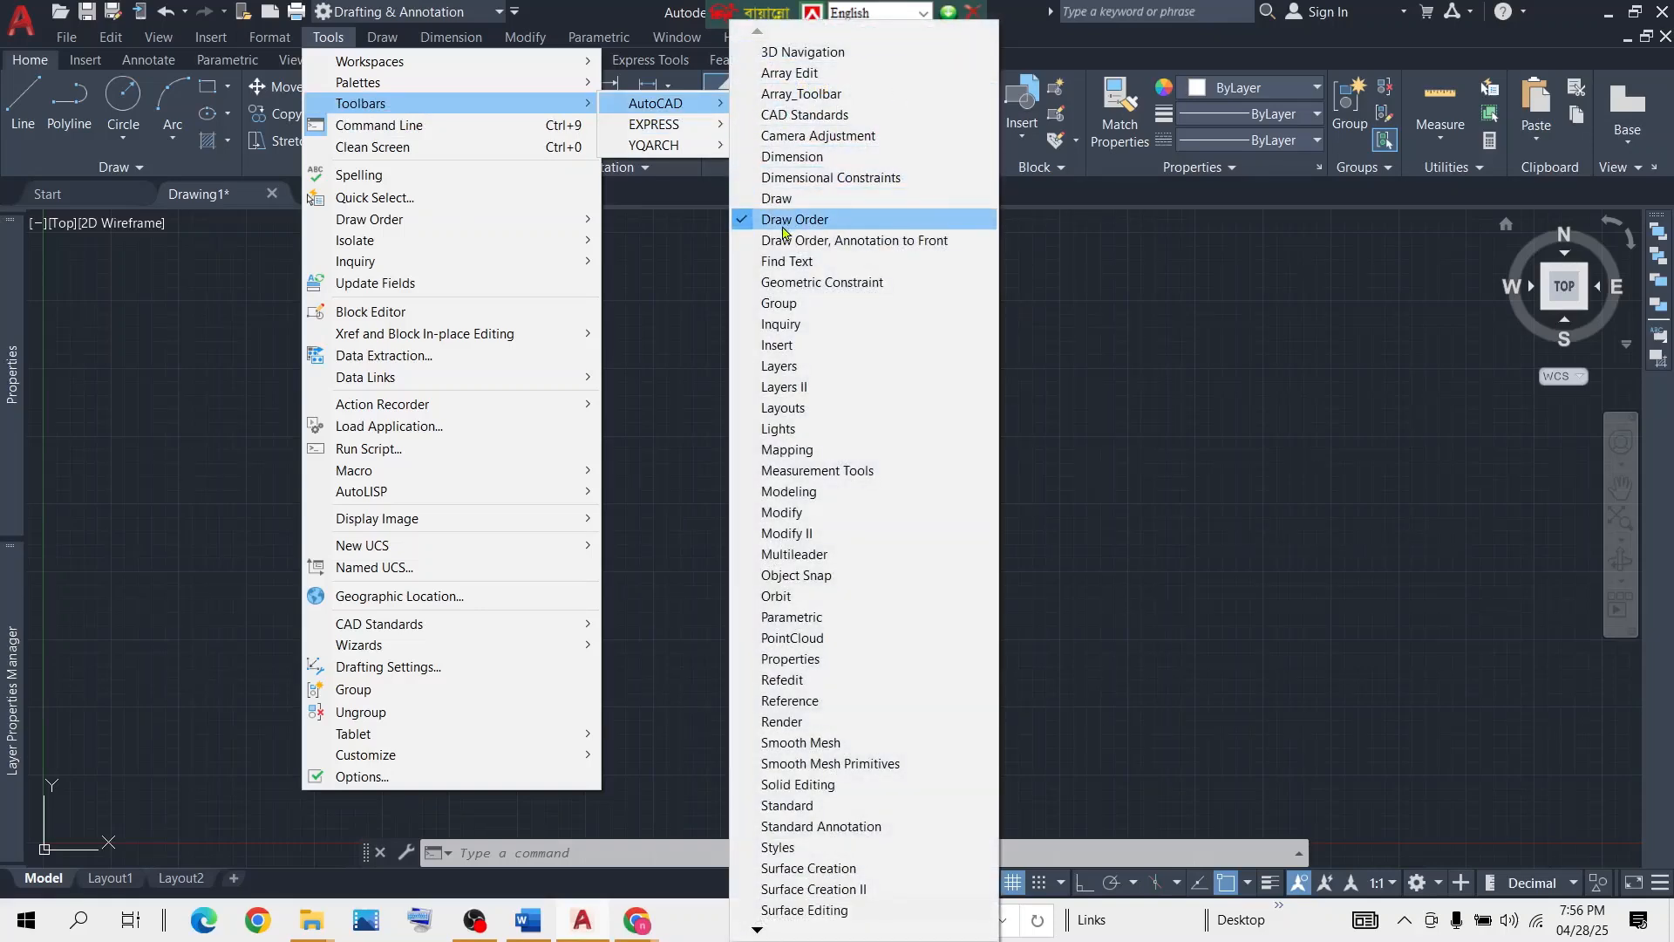
{"action": "left_click", "coordinate": [1240, 324]}
{"action": "left_click", "coordinate": [1044, 363]}
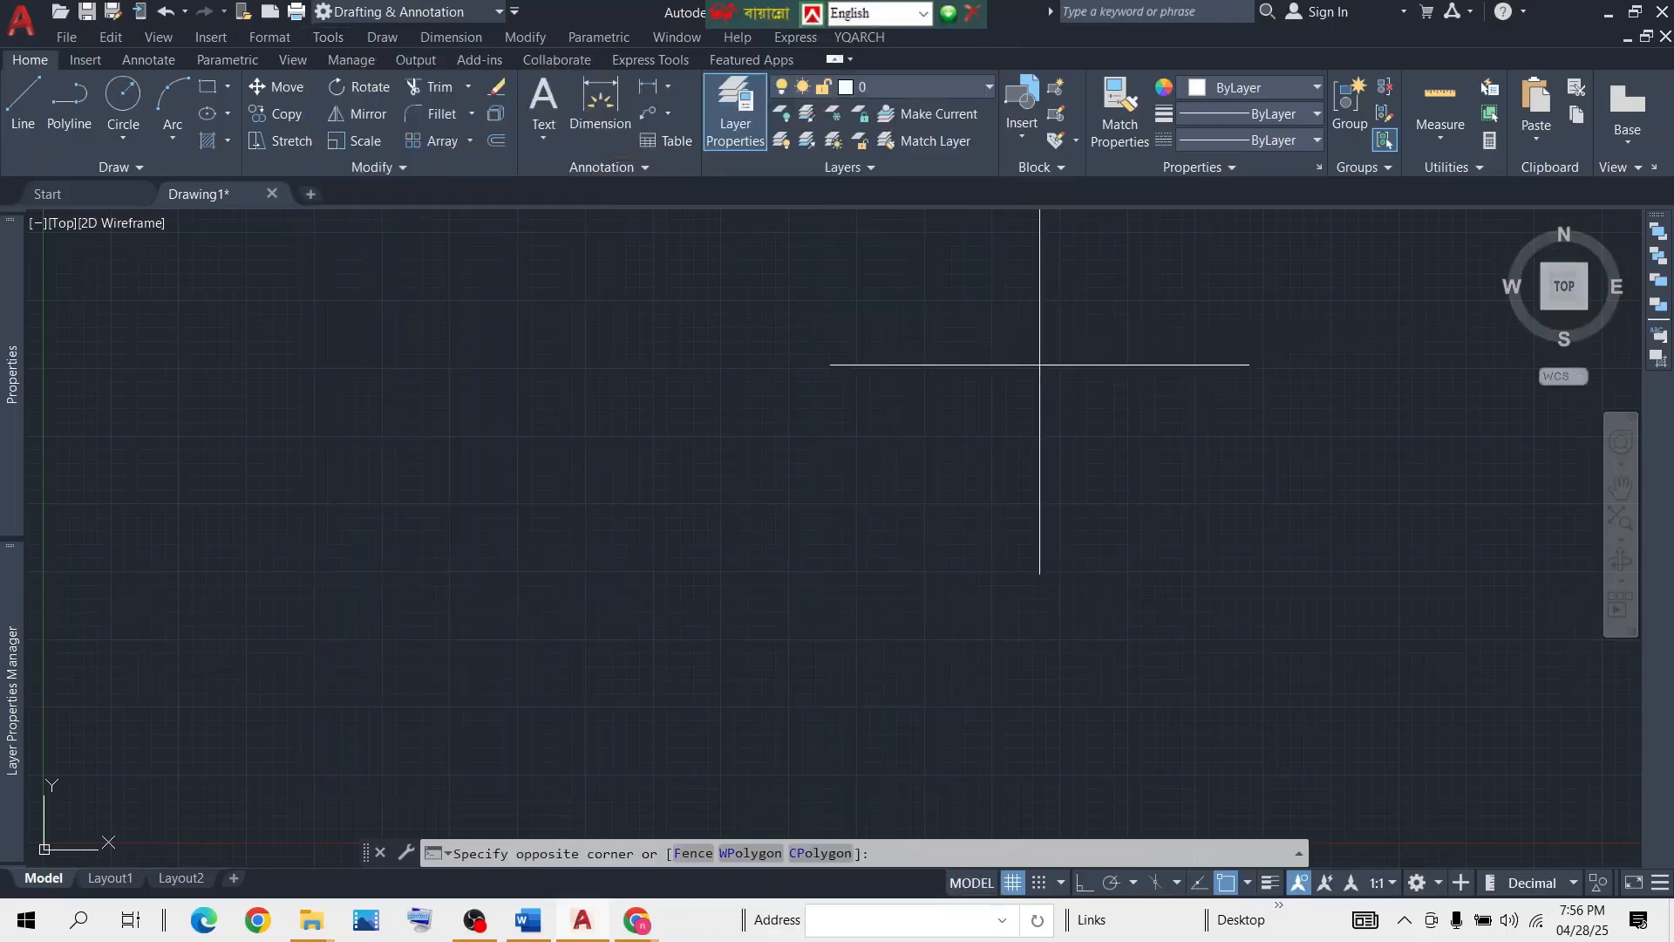
{"action": "left_click", "coordinate": [1025, 415]}
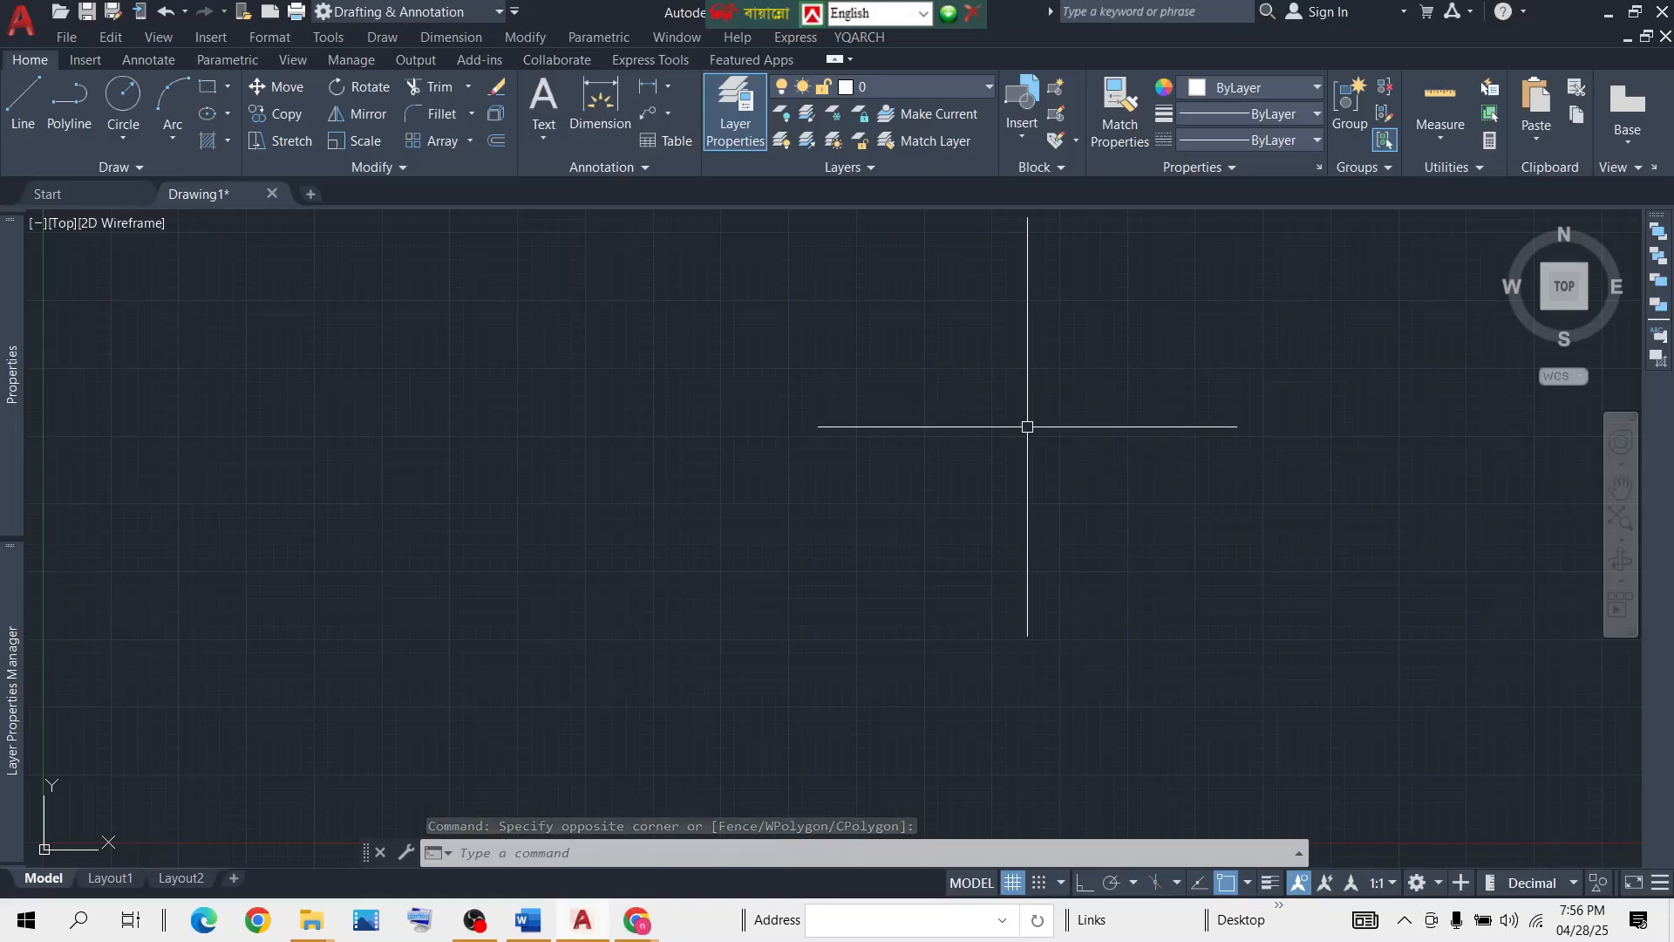
{"action": "left_click", "coordinate": [329, 36]}
{"action": "mouse_move", "coordinate": [512, 104]}
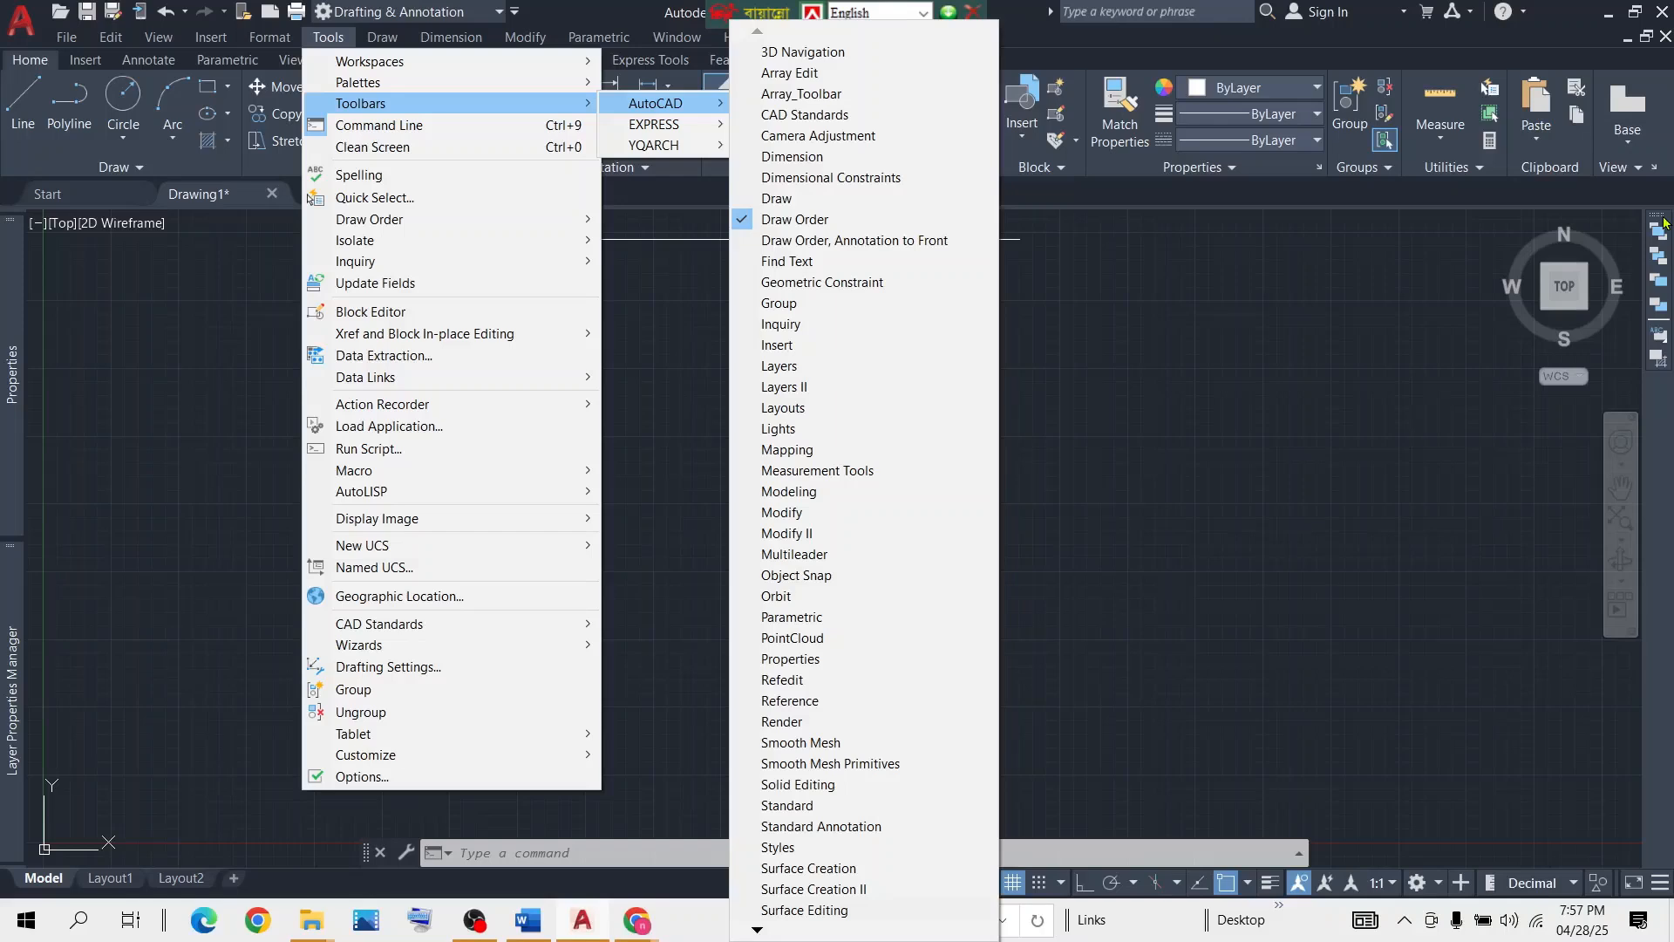
{"action": "left_click", "coordinate": [1020, 319]}
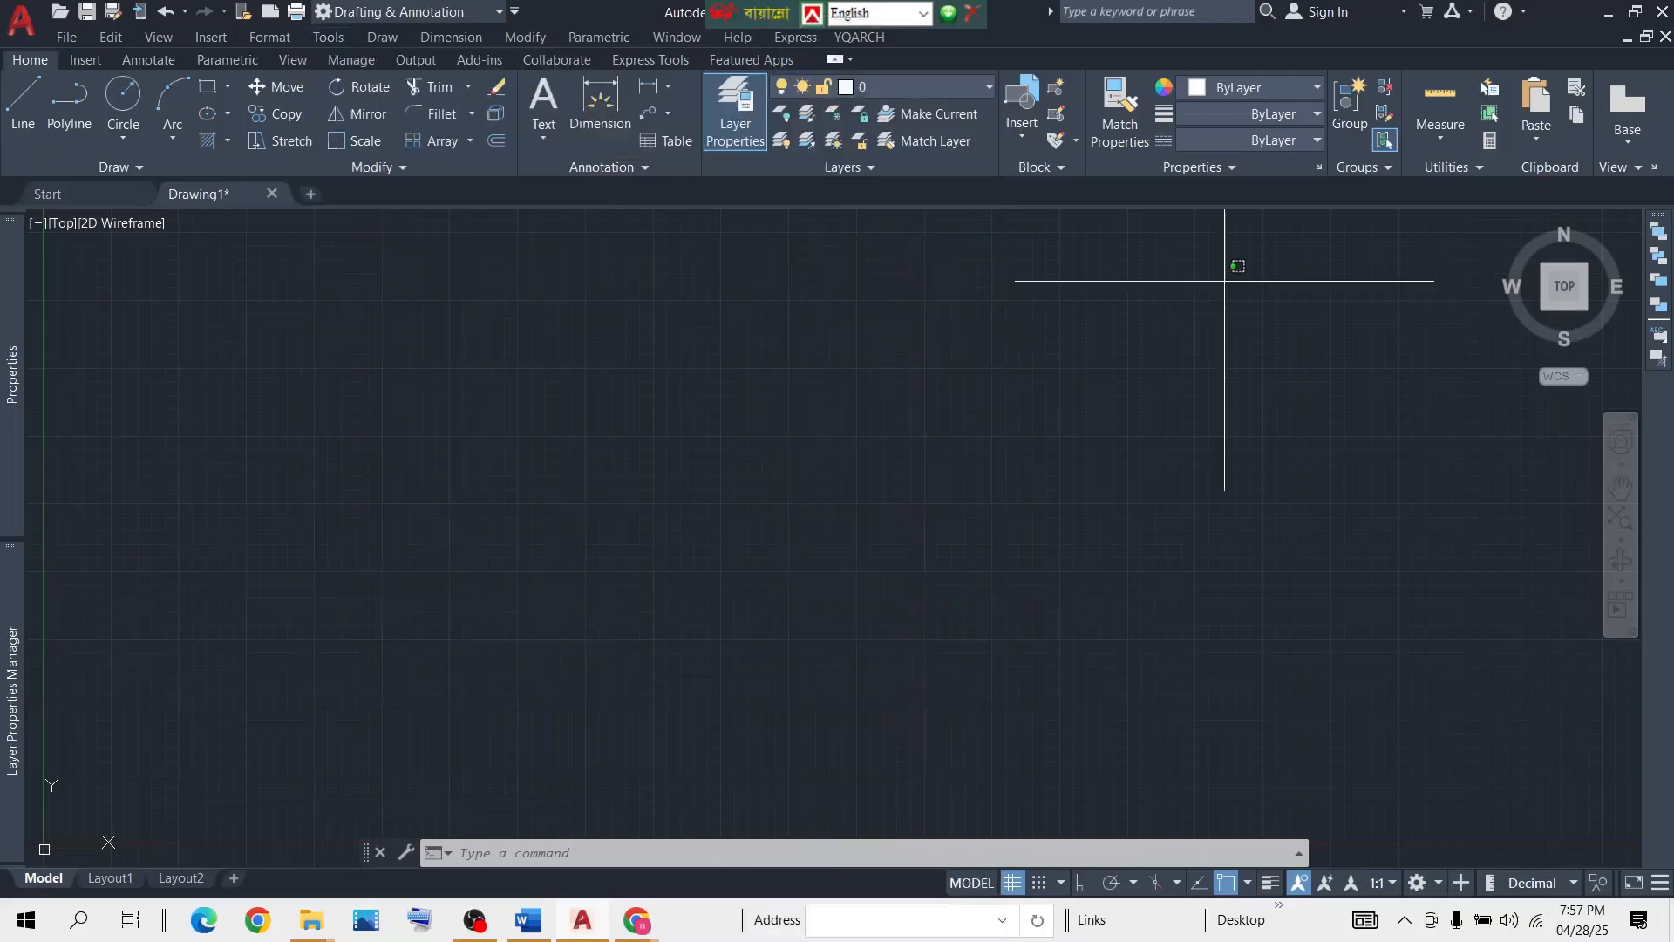
{"action": "left_click", "coordinate": [780, 406]}
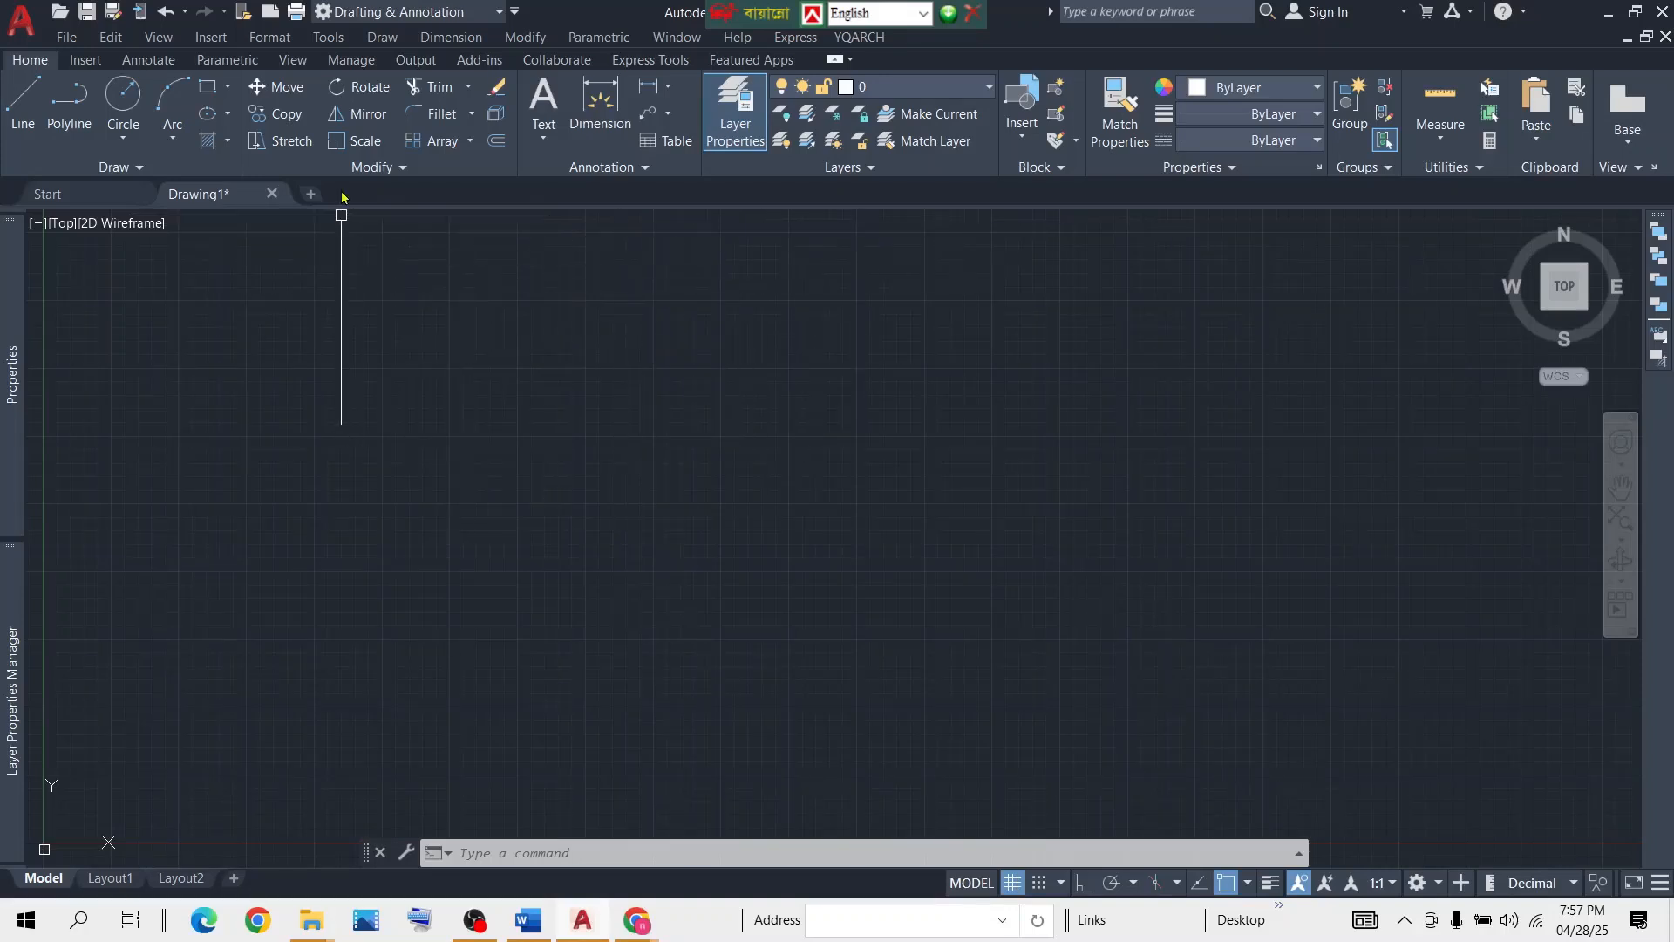
Display the Standard toolbar and float it in the middle of the drawing area.
{"action": "left_click", "coordinate": [327, 37]}
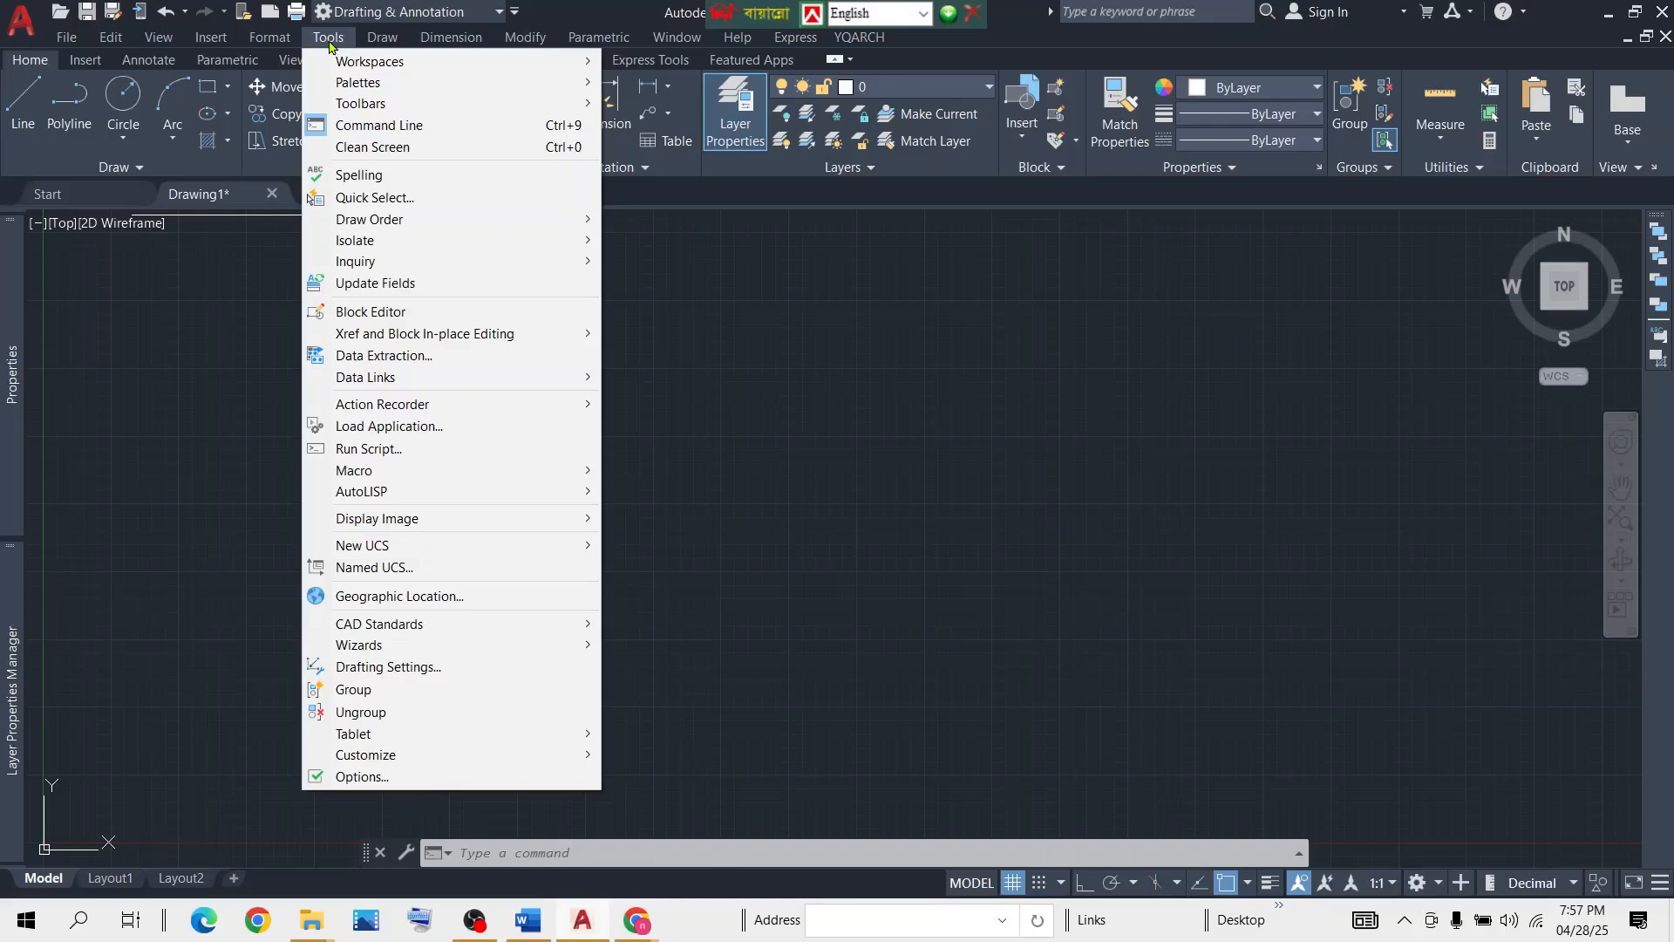
{"action": "mouse_move", "coordinate": [375, 105]}
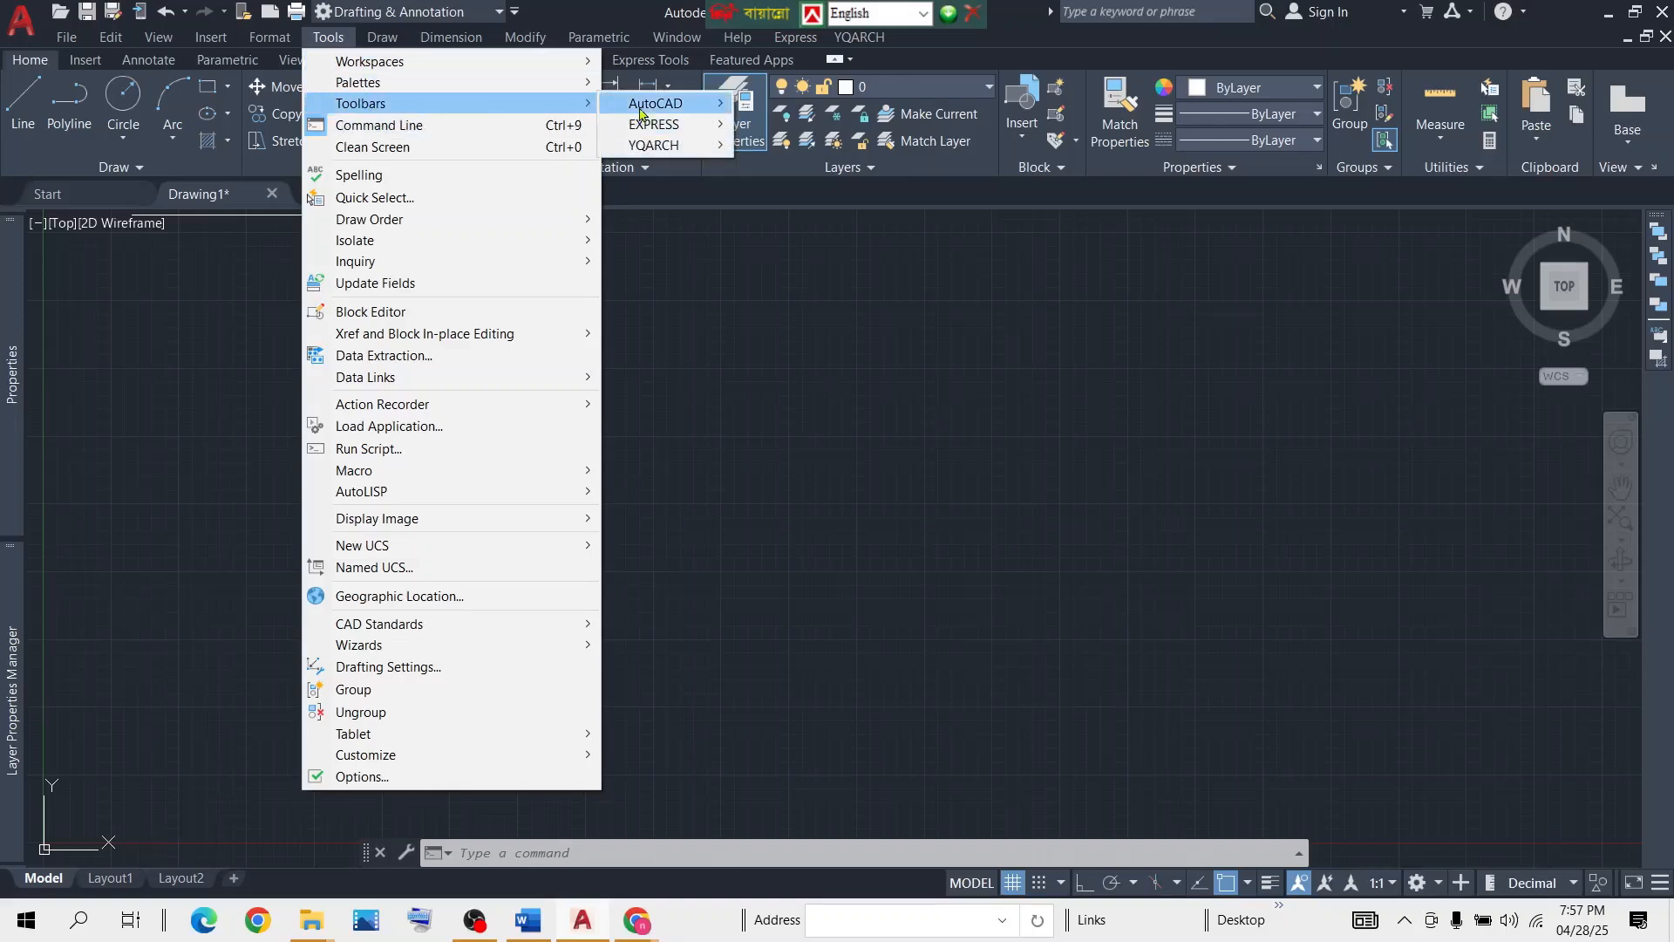
{"action": "mouse_move", "coordinate": [645, 112]}
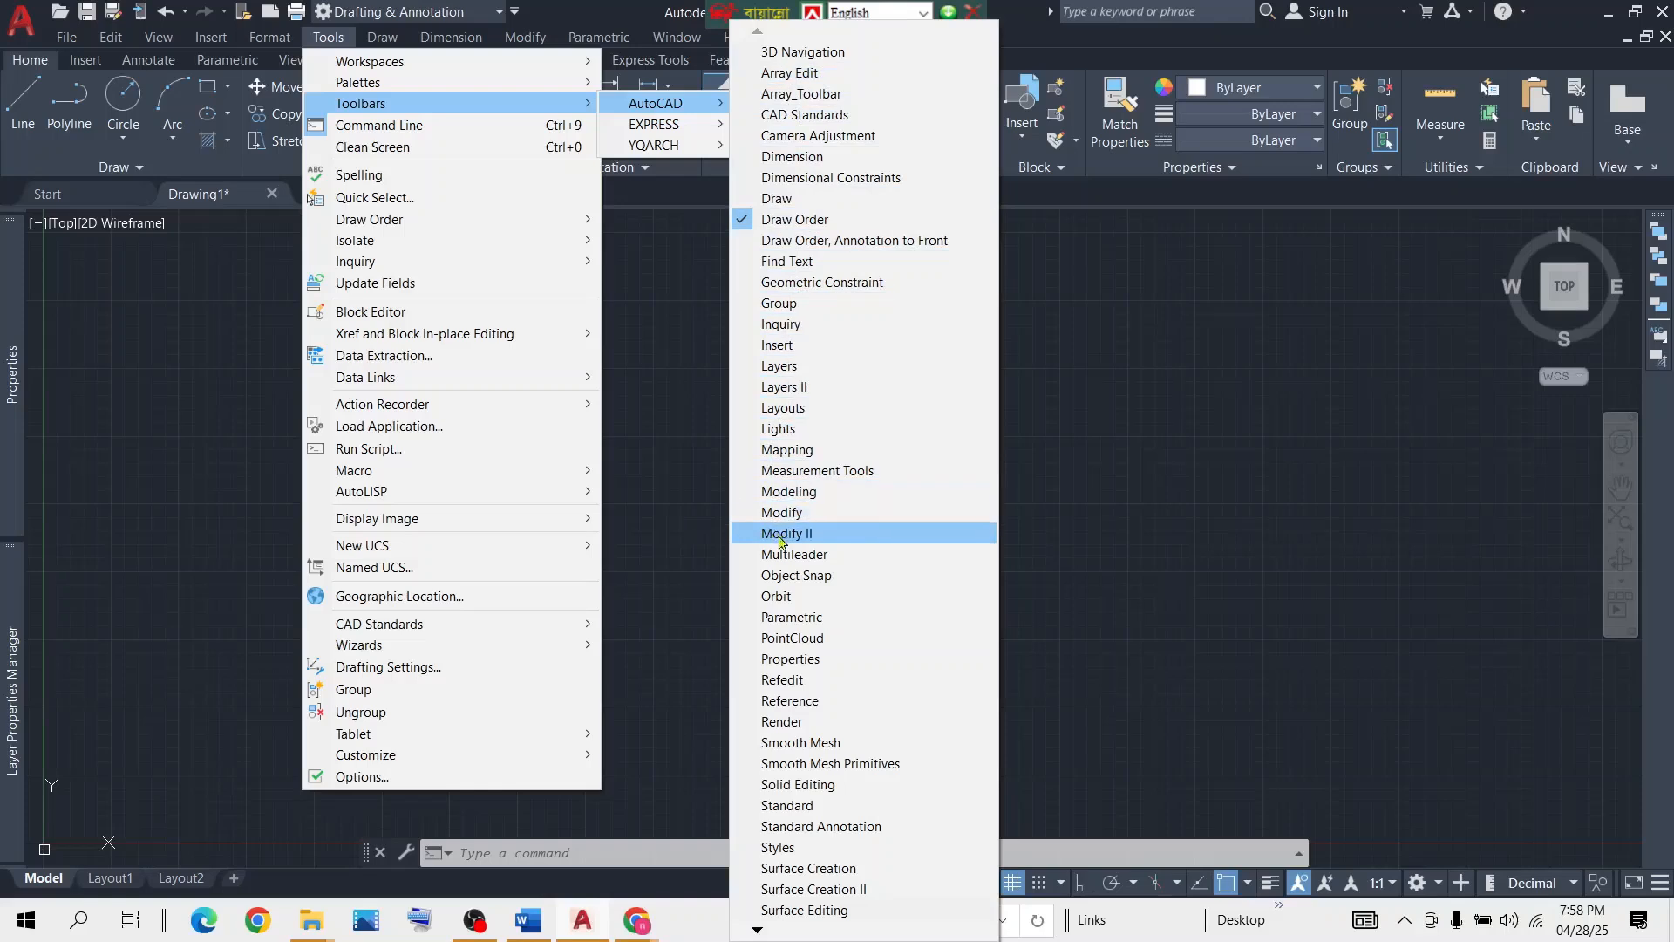
{"action": "left_click", "coordinate": [812, 807]}
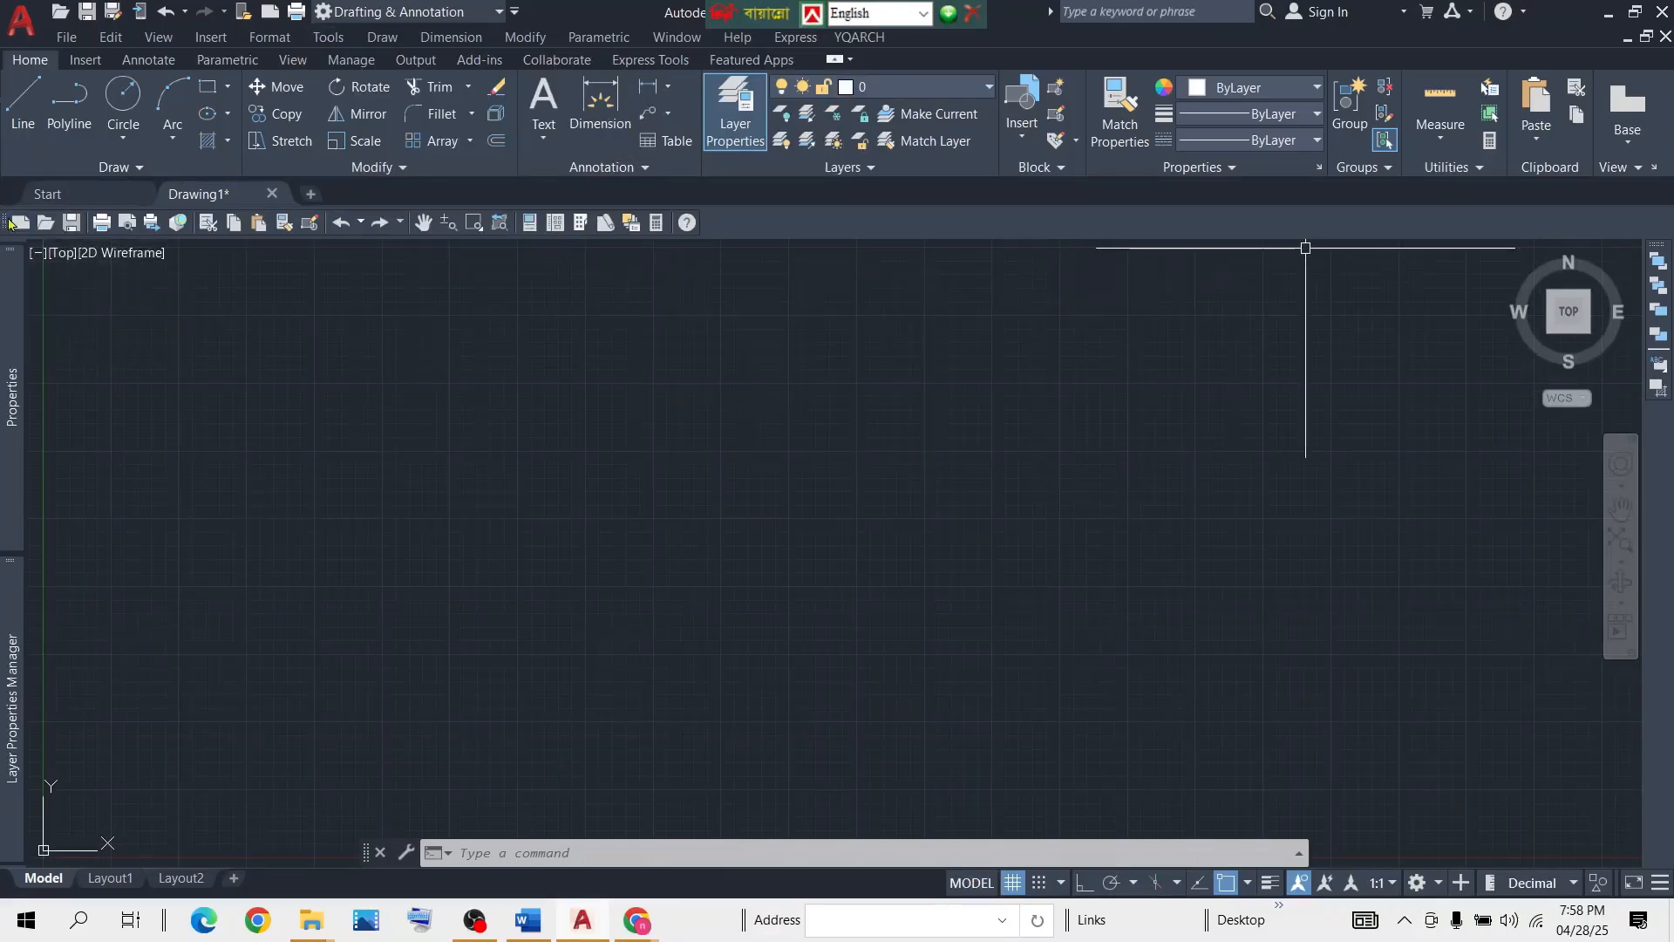
{"action": "left_click_drag", "start_coordinate": [9, 225], "coordinate": [746, 448]}
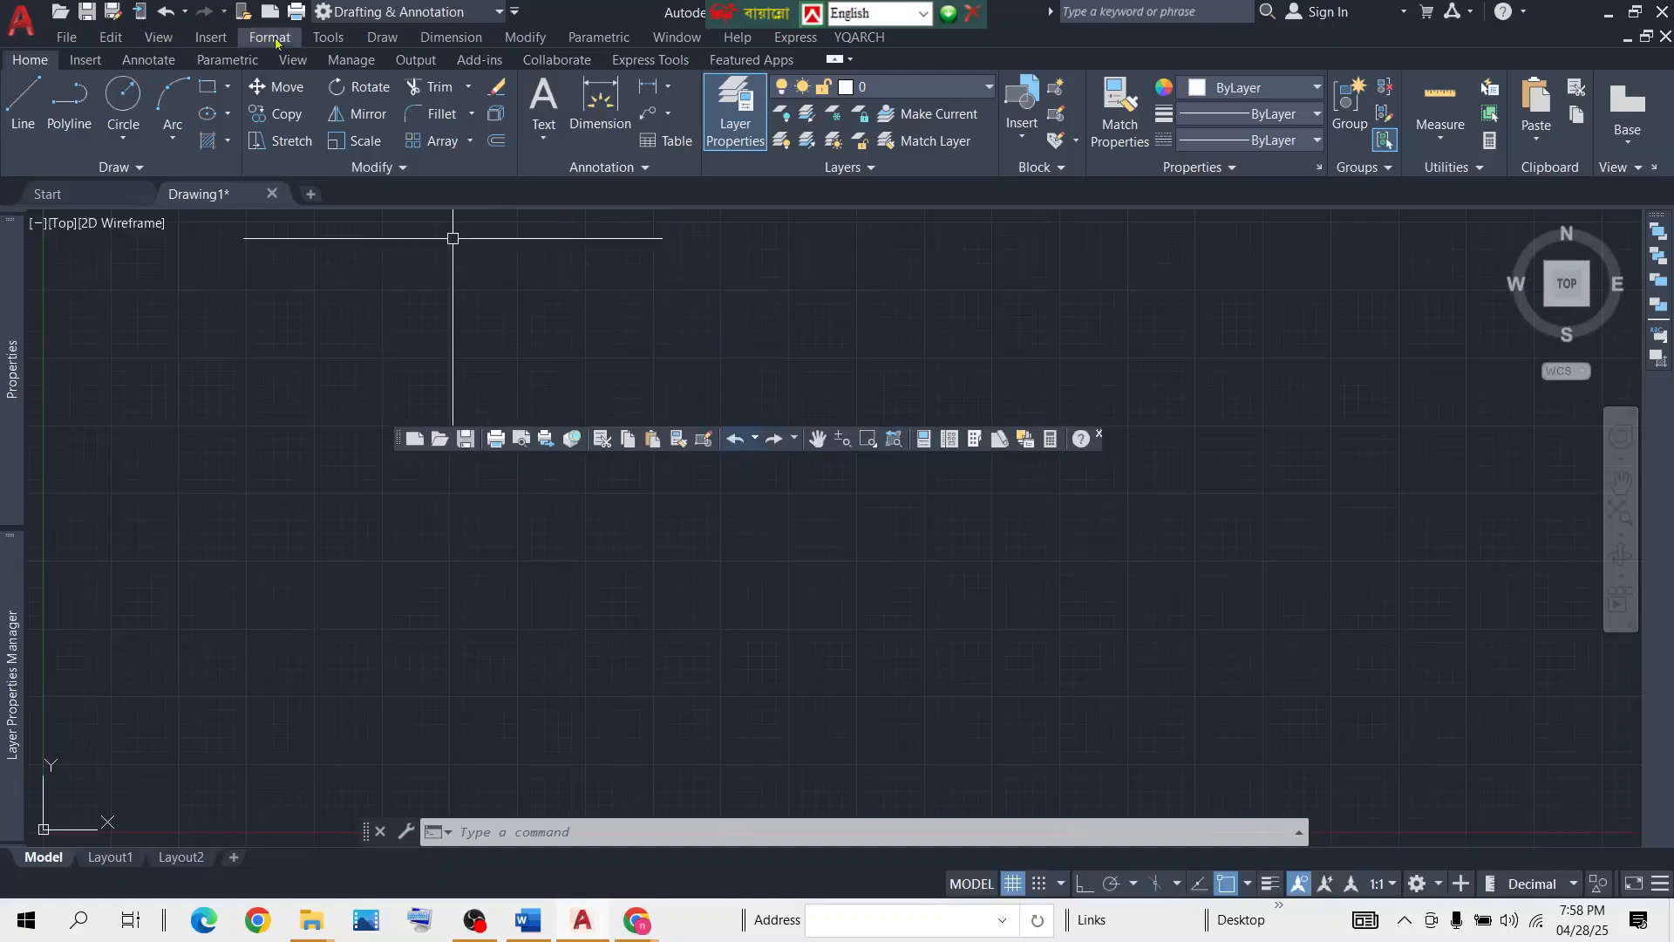
Display the Standard Annotation toolbar, float it above the Standard toolbar, and close it.
{"action": "left_click", "coordinate": [319, 38]}
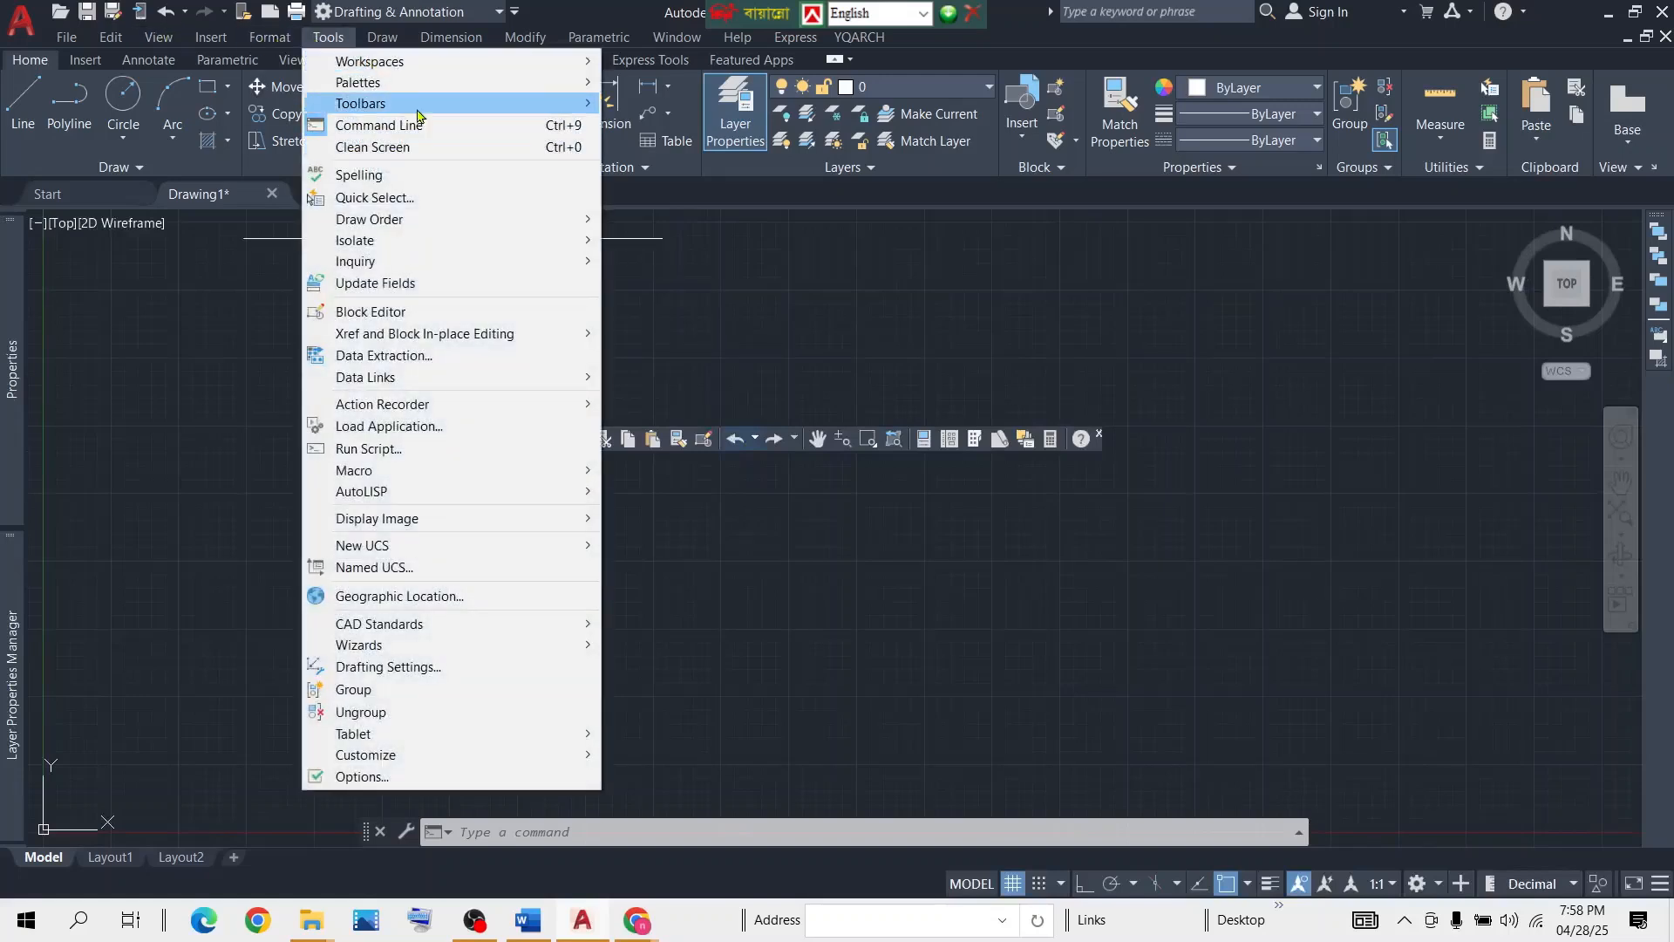
{"action": "mouse_move", "coordinate": [551, 105]}
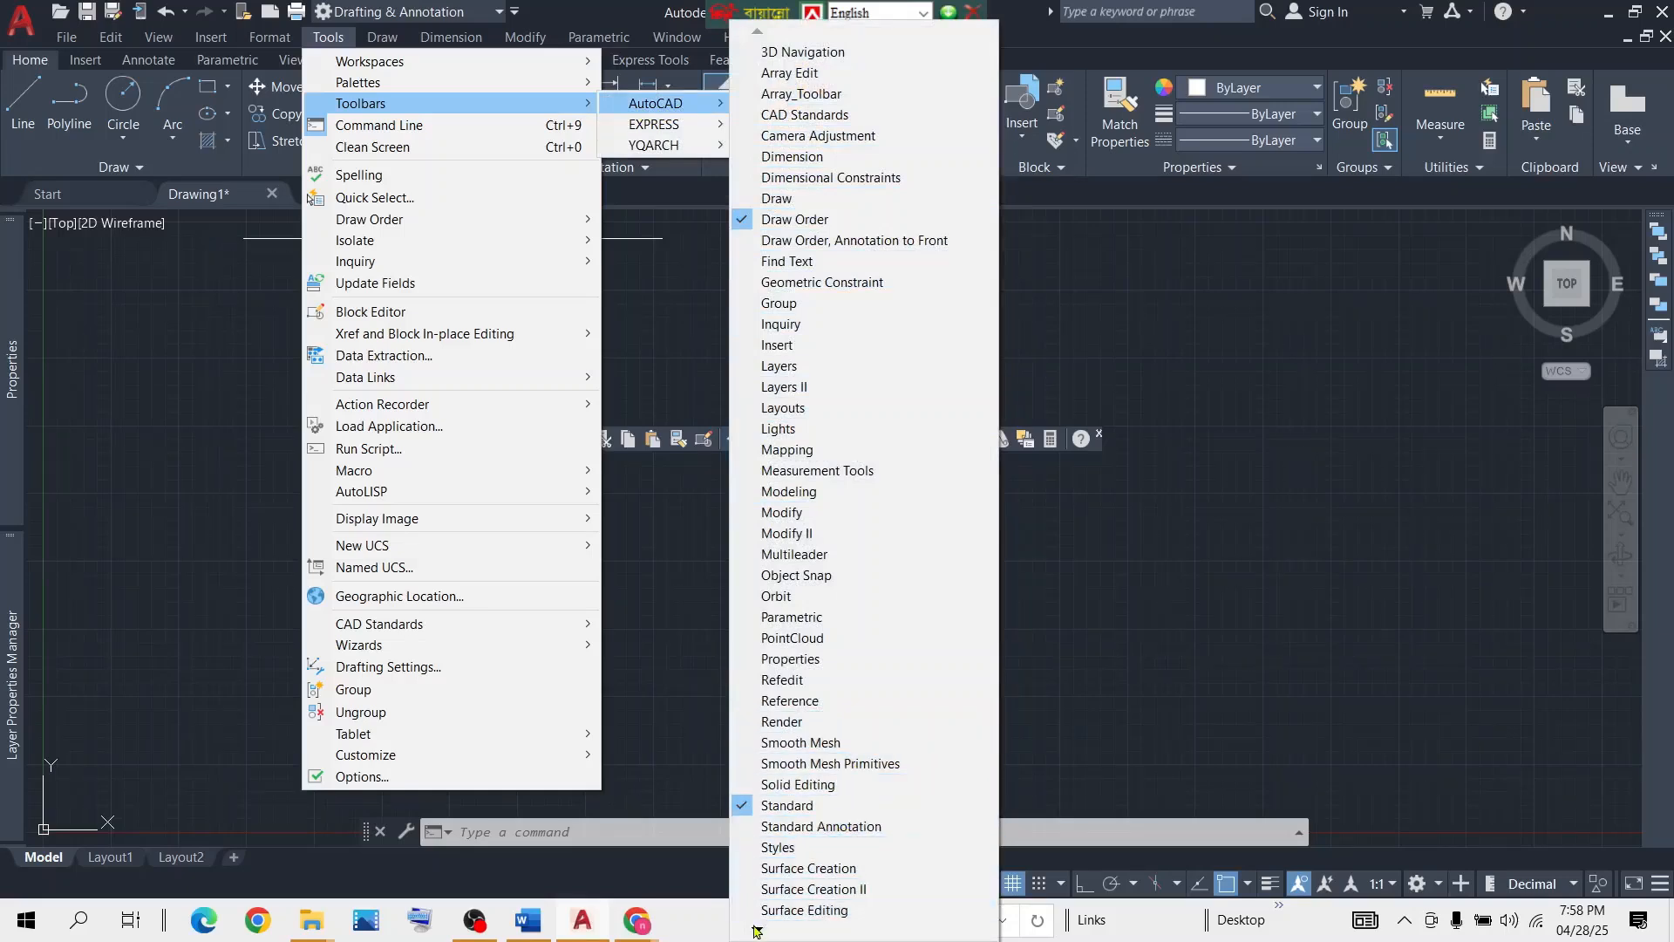
{"action": "mouse_move", "coordinate": [757, 930]}
{"action": "left_click", "coordinate": [783, 806]}
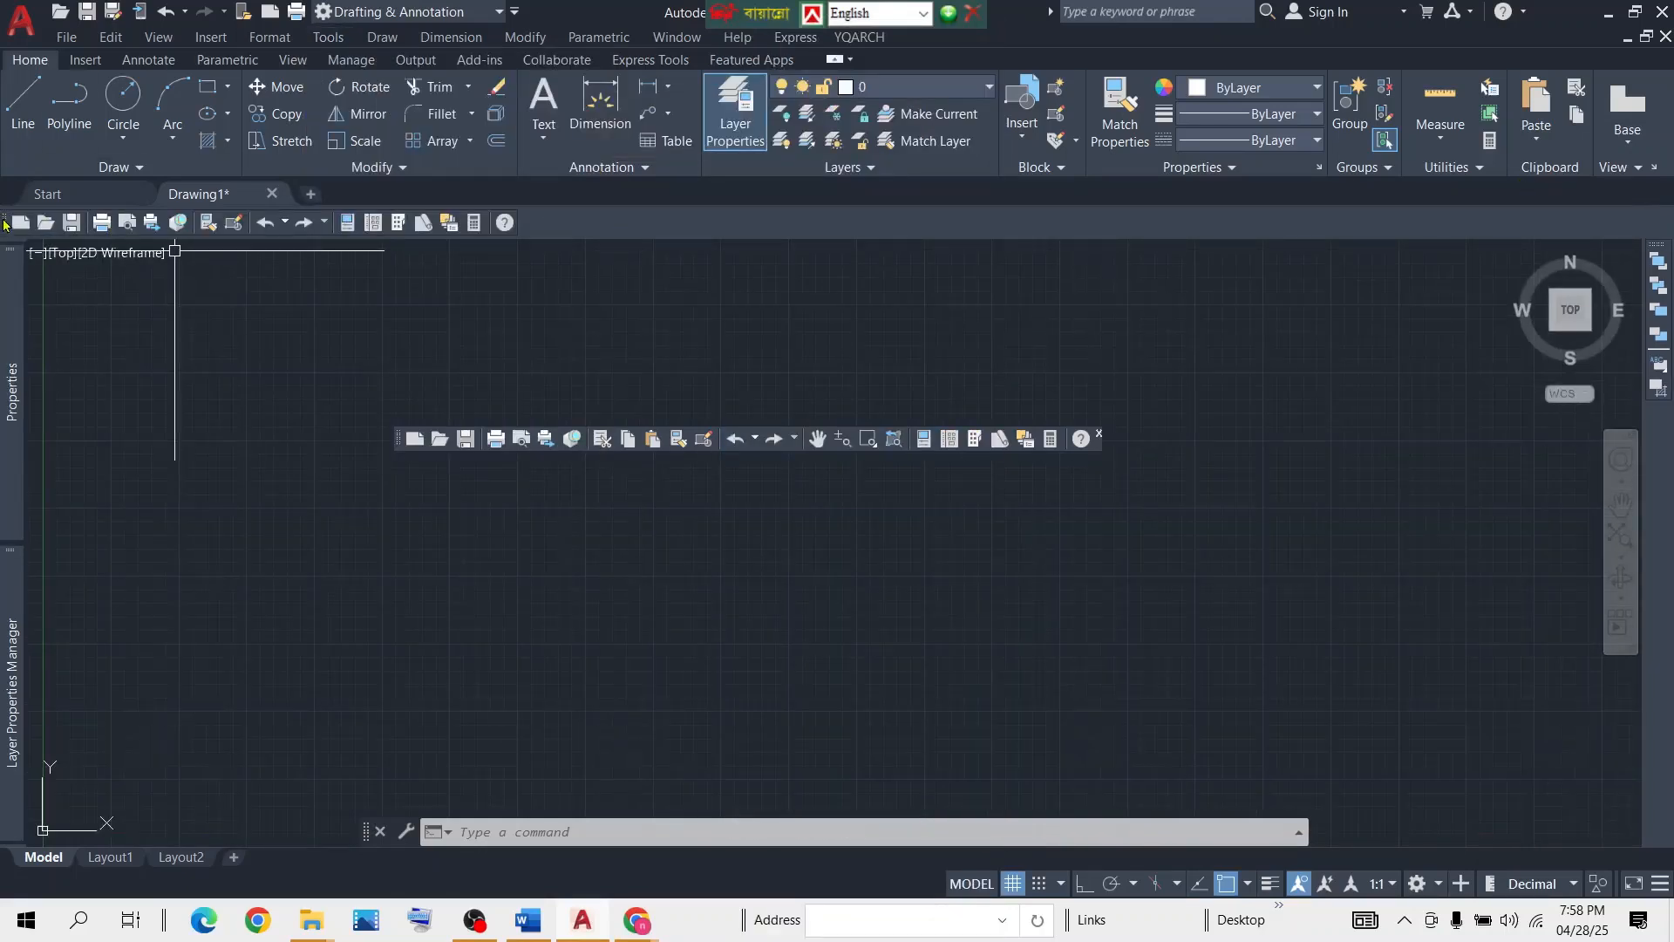
{"action": "mouse_move", "coordinate": [5, 225]}
{"action": "left_mouse_down"}
{"action": "mouse_move", "coordinate": [485, 314]}
{"action": "mouse_move", "coordinate": [752, 312]}
{"action": "left_mouse_up"}
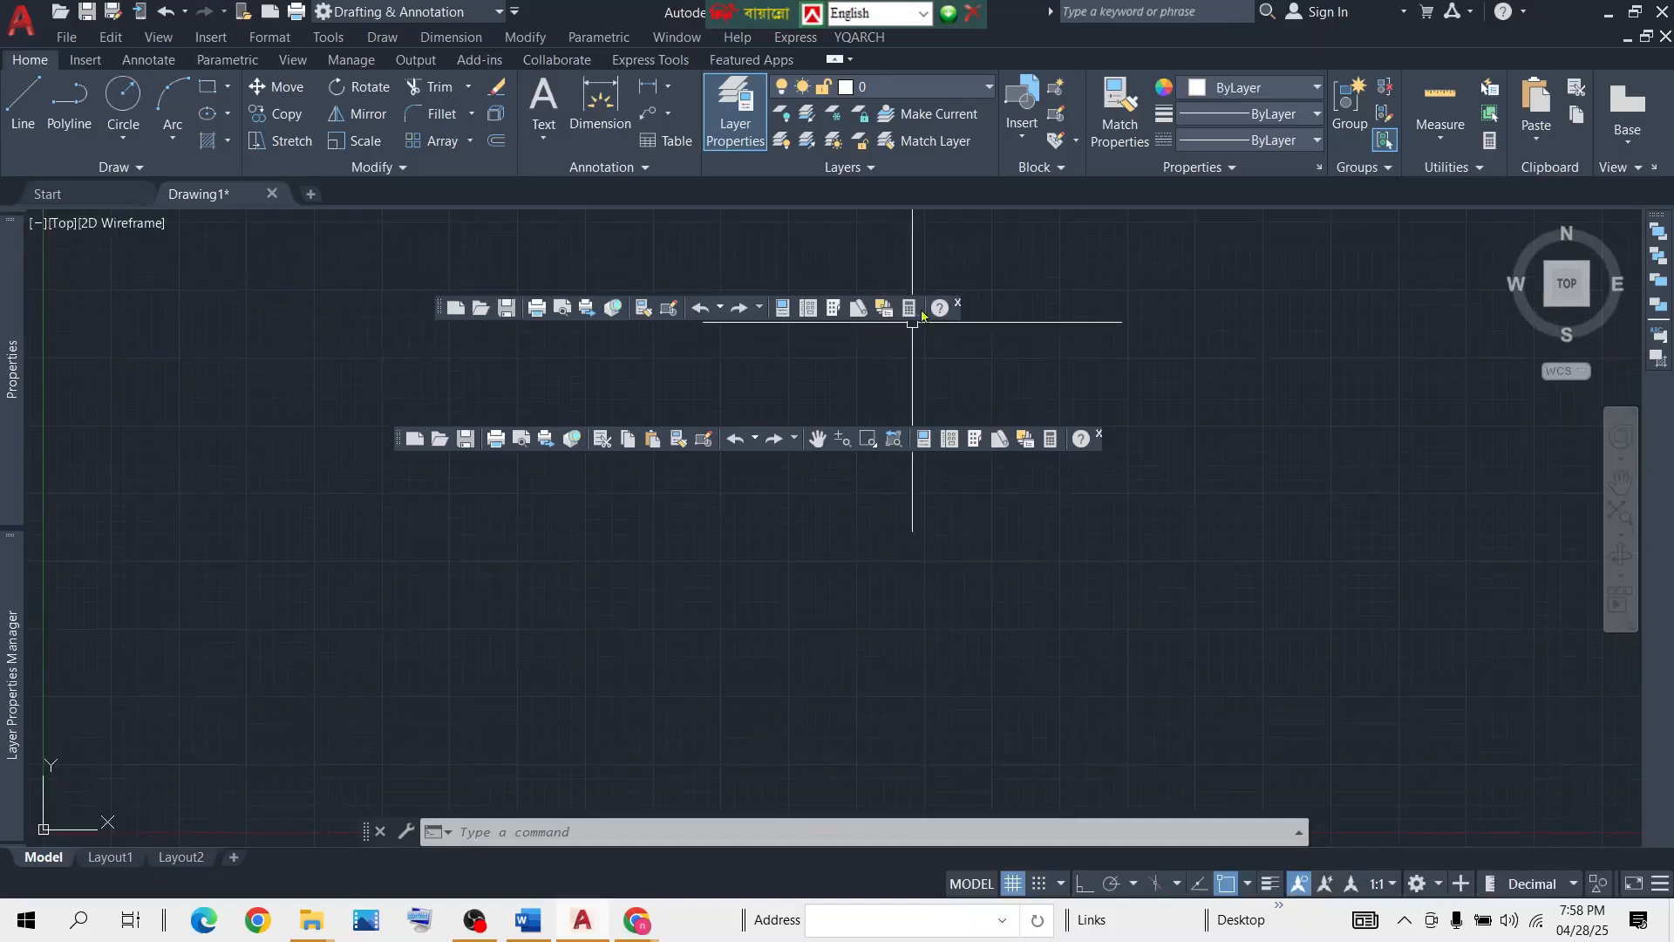
{"action": "left_click", "coordinate": [959, 302]}
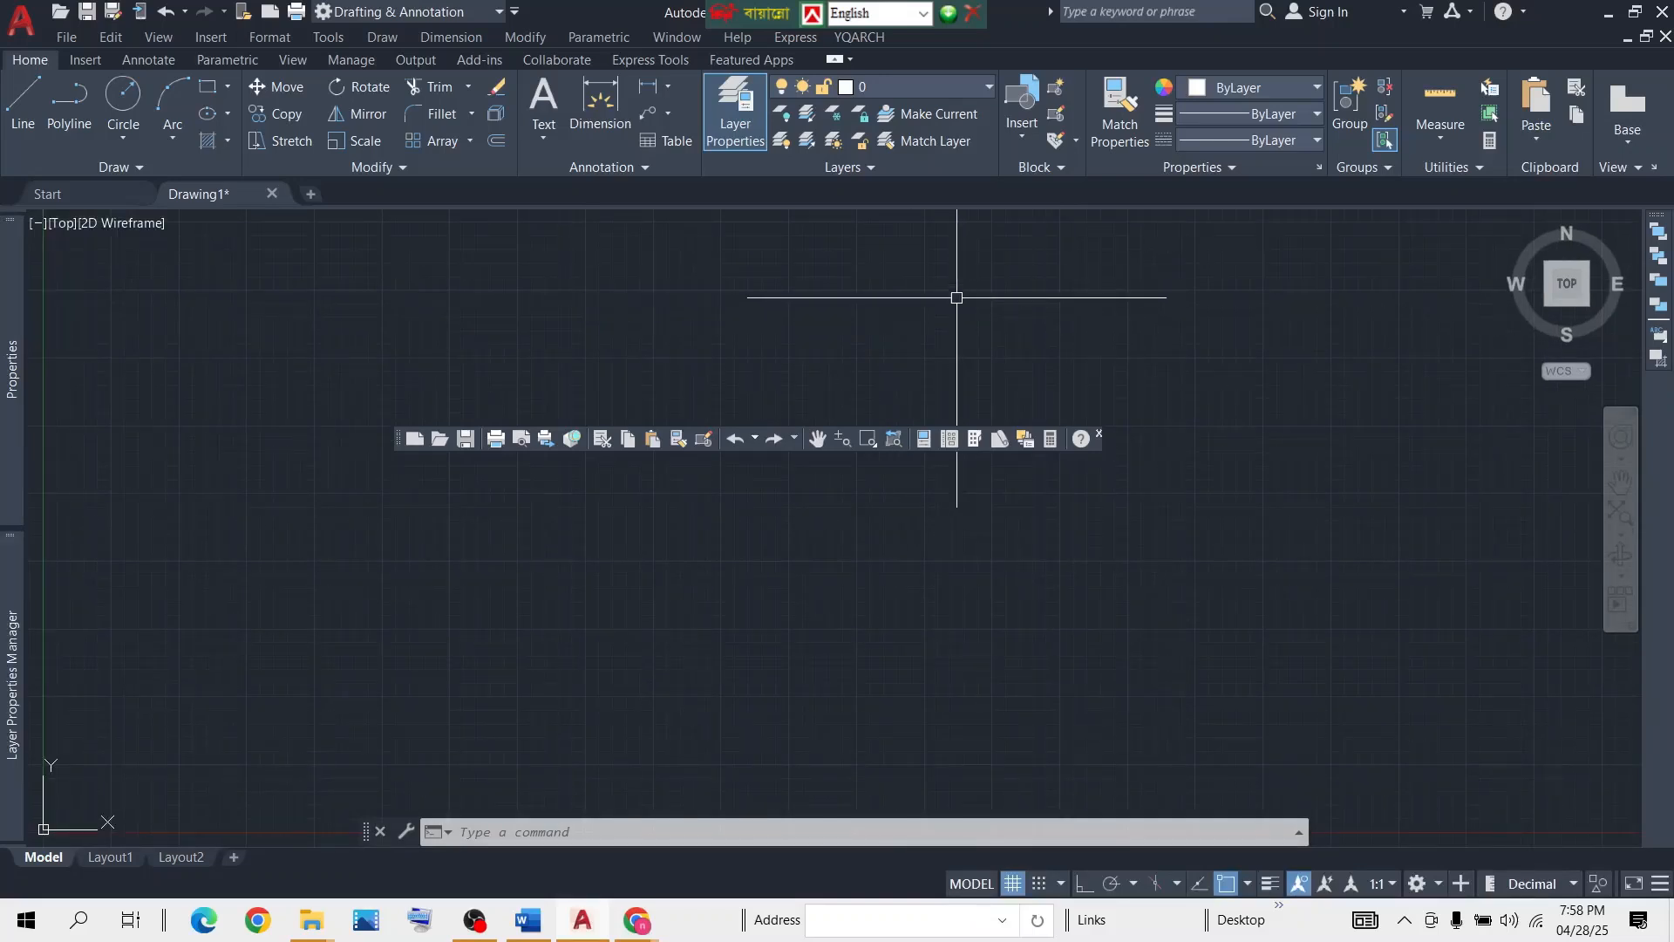
Display the Draw toolbar and float it above the Standard toolbar.
{"action": "left_click", "coordinate": [329, 36]}
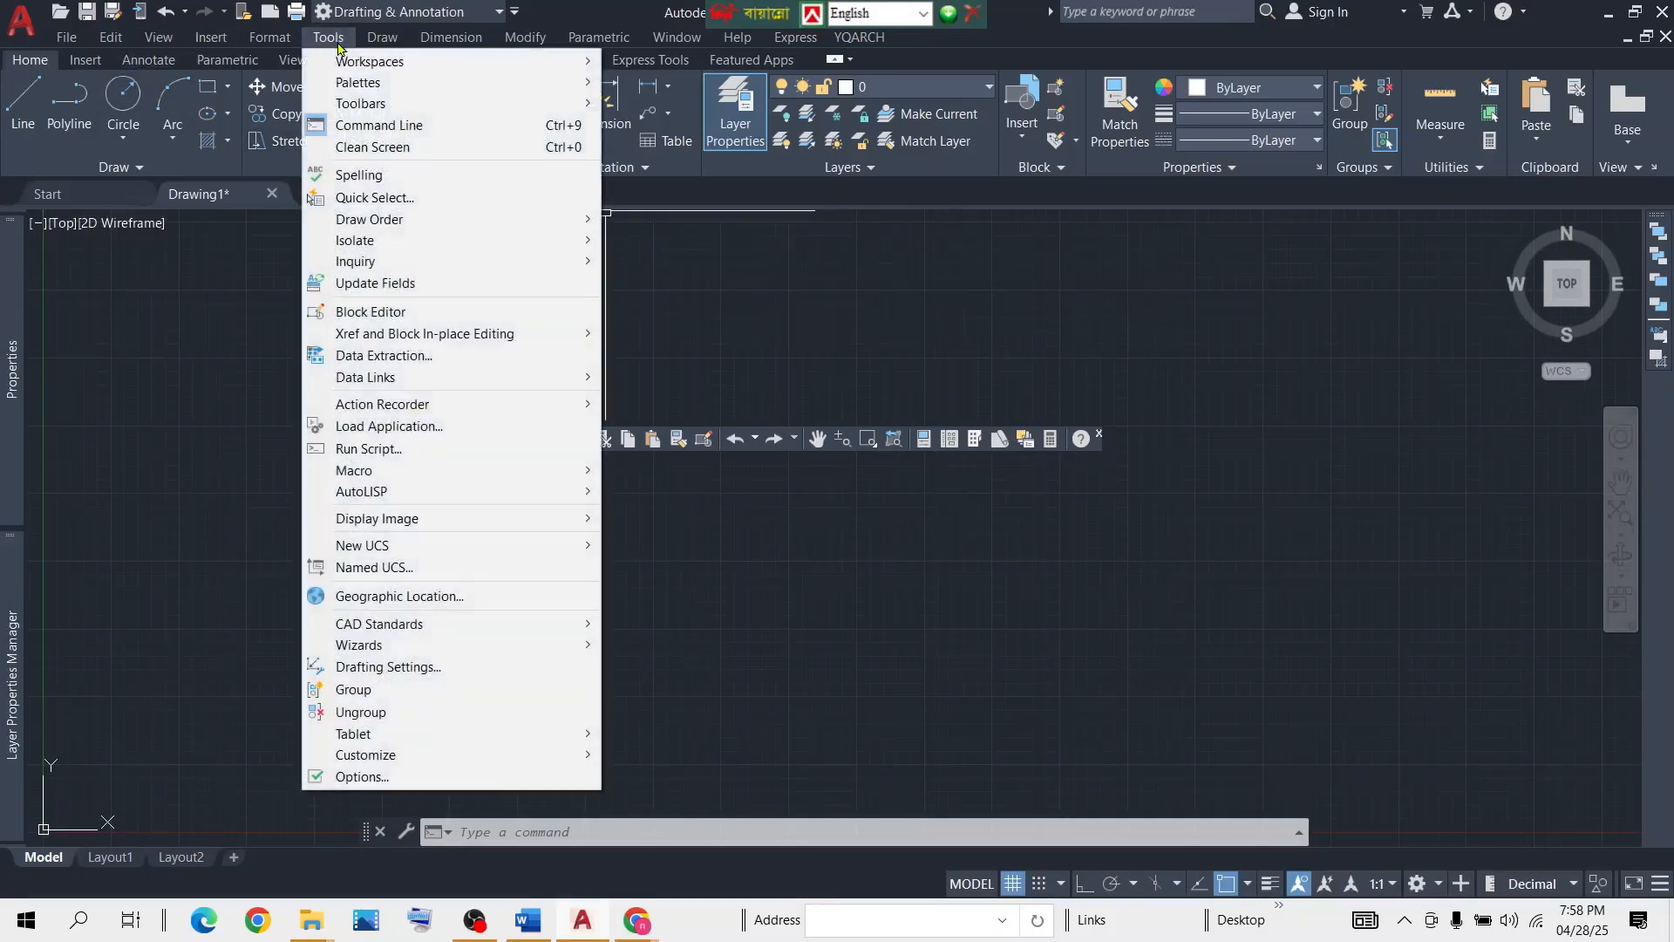
{"action": "mouse_move", "coordinate": [382, 36]}
{"action": "mouse_move", "coordinate": [329, 37]}
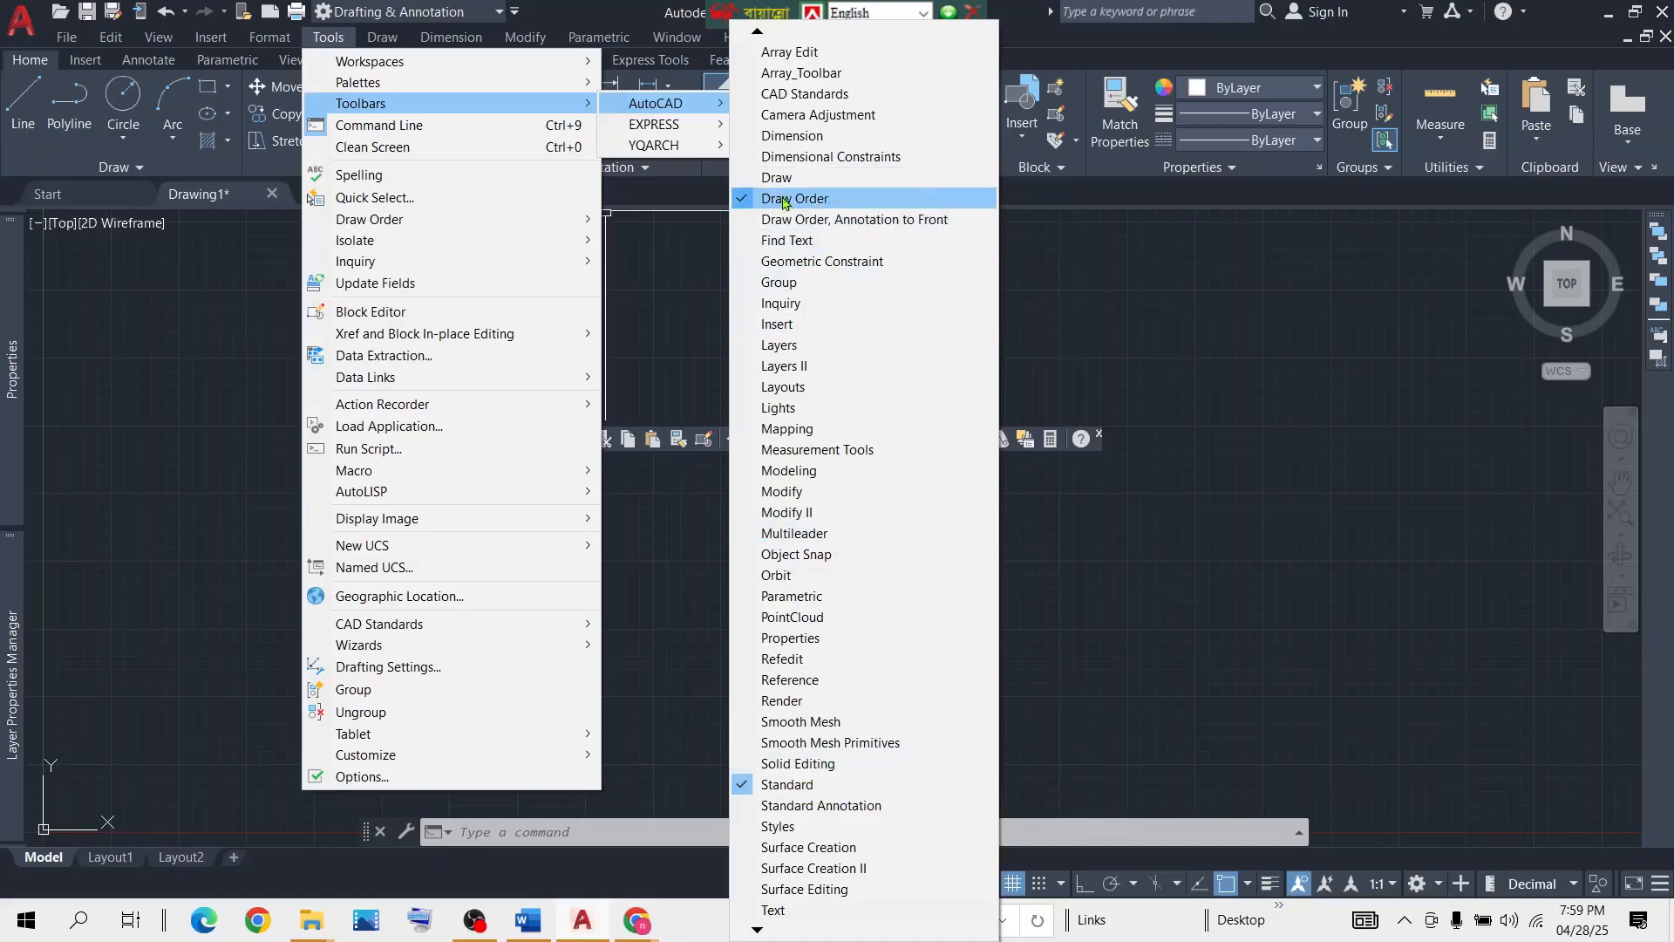
{"action": "left_click", "coordinate": [746, 178]}
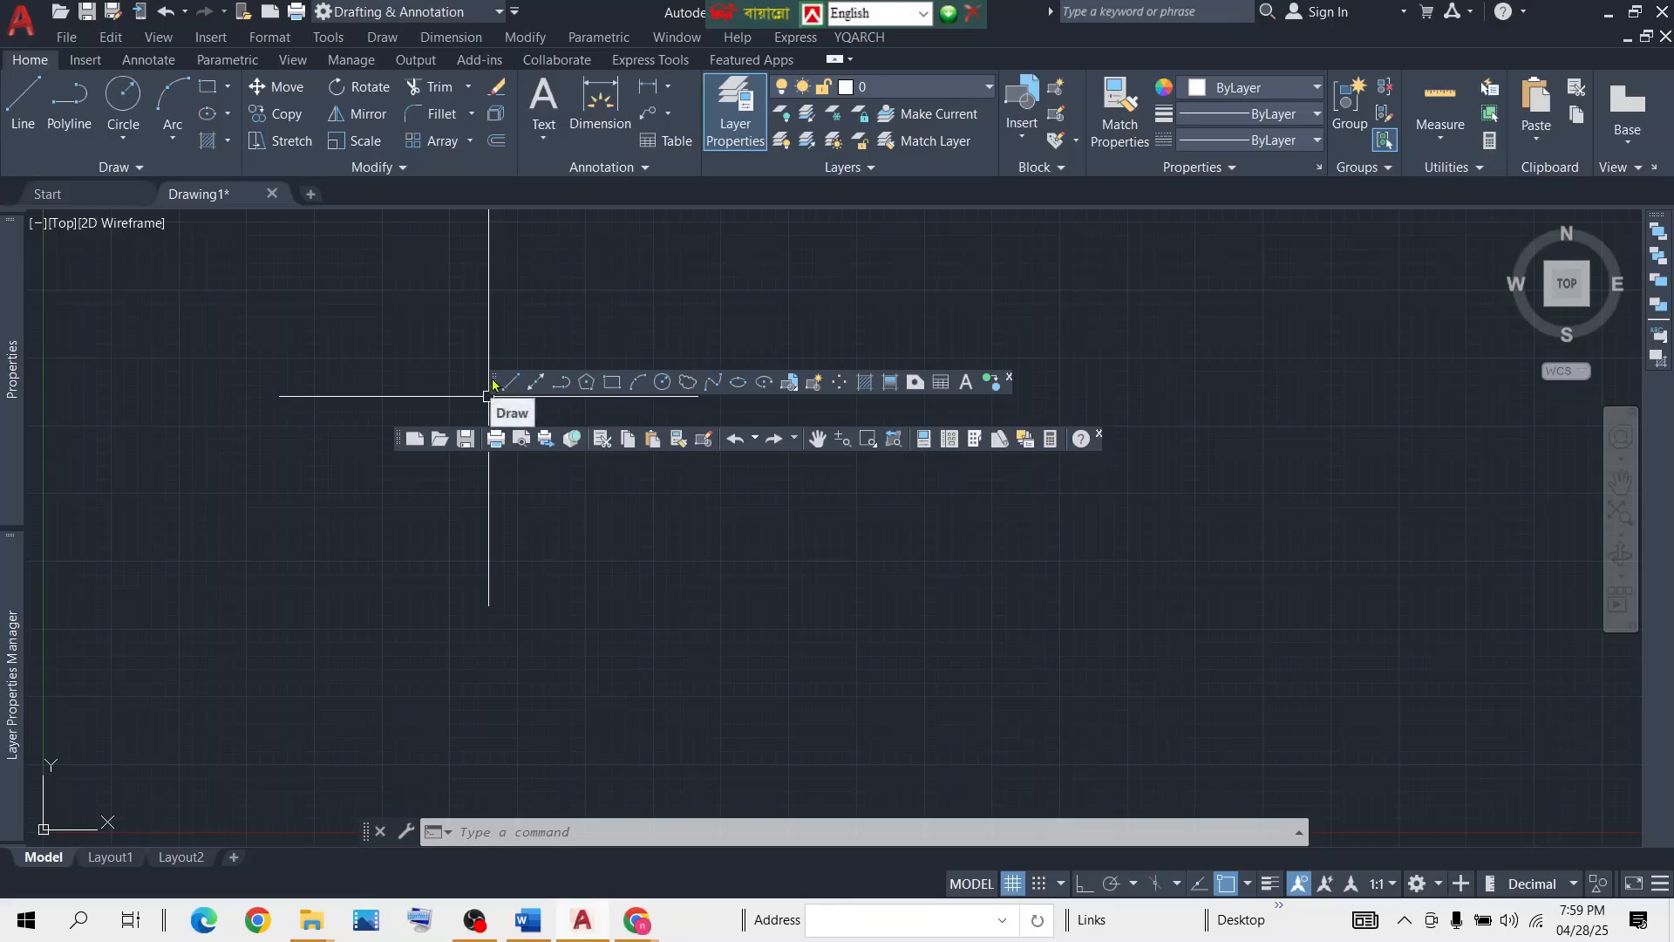
{"action": "left_click_drag", "start_coordinate": [493, 384], "coordinate": [774, 325]}
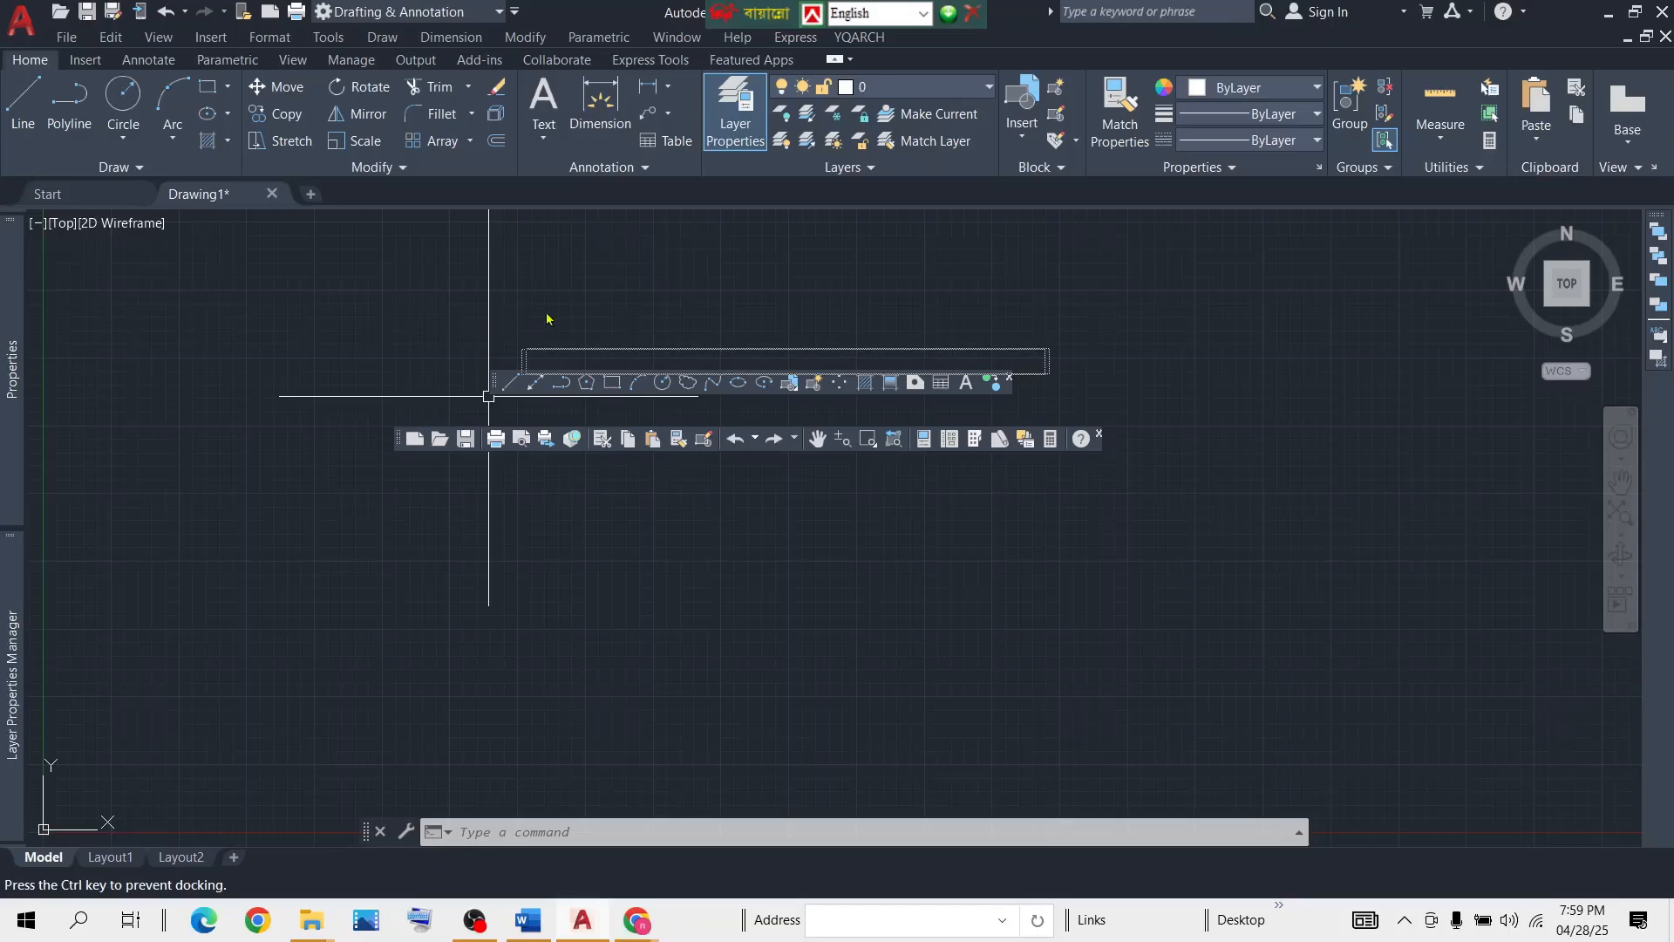
{"action": "mouse_move", "coordinate": [547, 317]}
{"action": "left_mouse_down"}
{"action": "mouse_move", "coordinate": [584, 307]}
{"action": "mouse_move", "coordinate": [522, 296]}
{"action": "mouse_move", "coordinate": [523, 312]}
{"action": "left_mouse_up"}
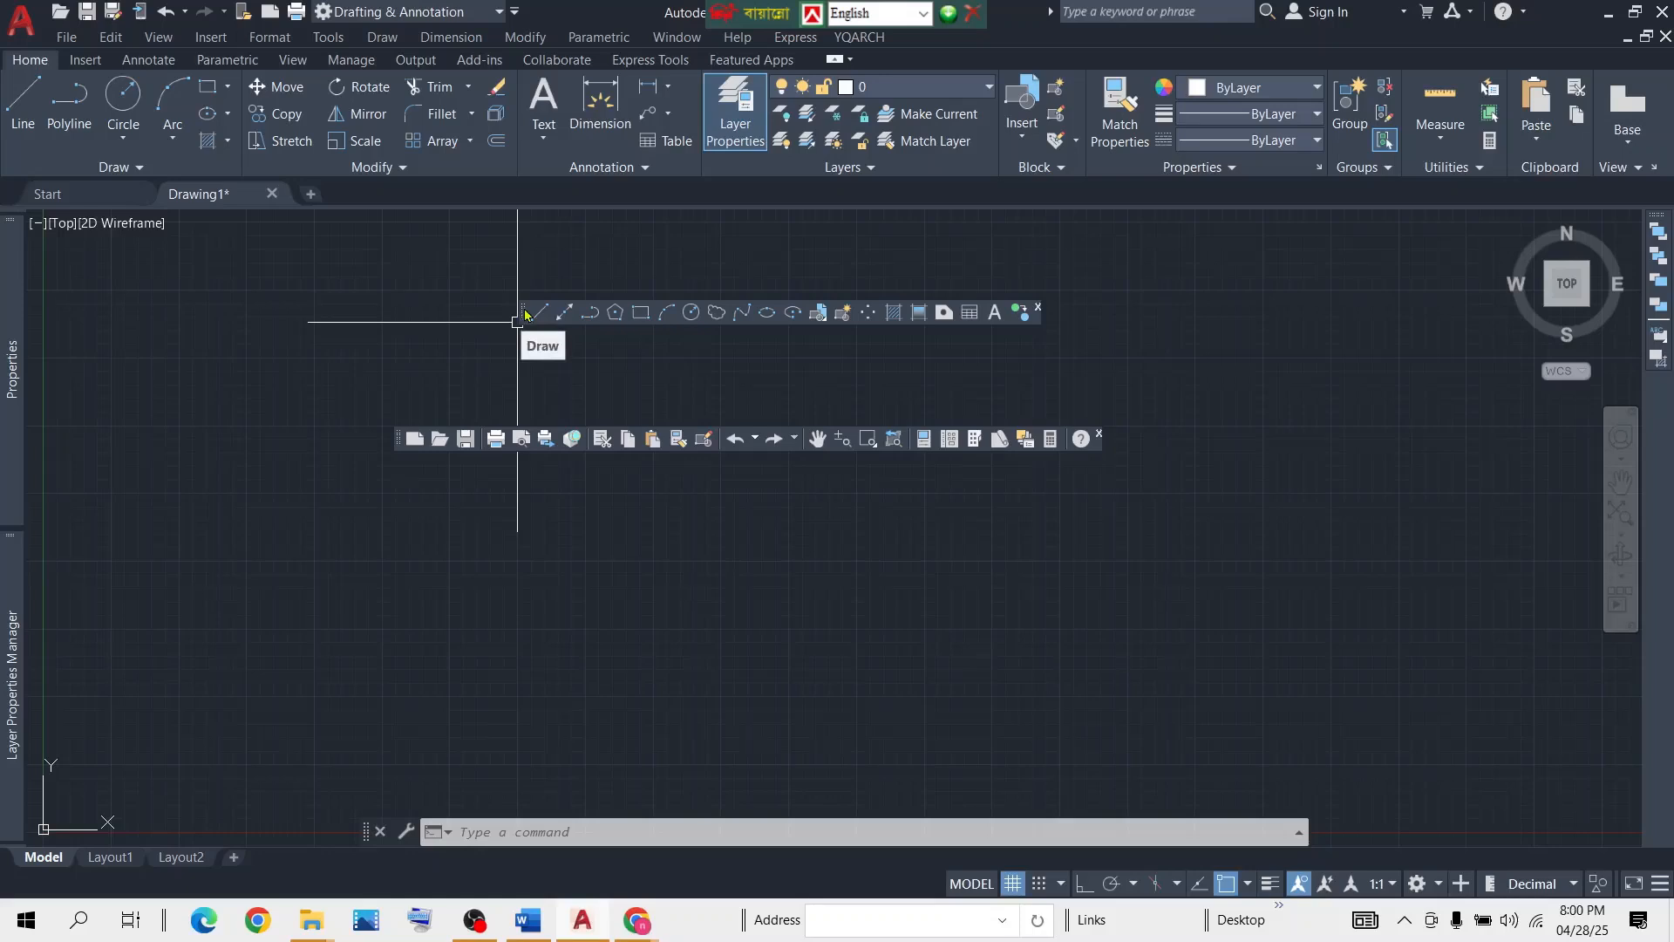
Dock the Draw toolbar along the drawing area's upper edge, and float it again above the Standard toolbar.
{"action": "left_click_drag", "start_coordinate": [524, 314], "coordinate": [269, 277]}
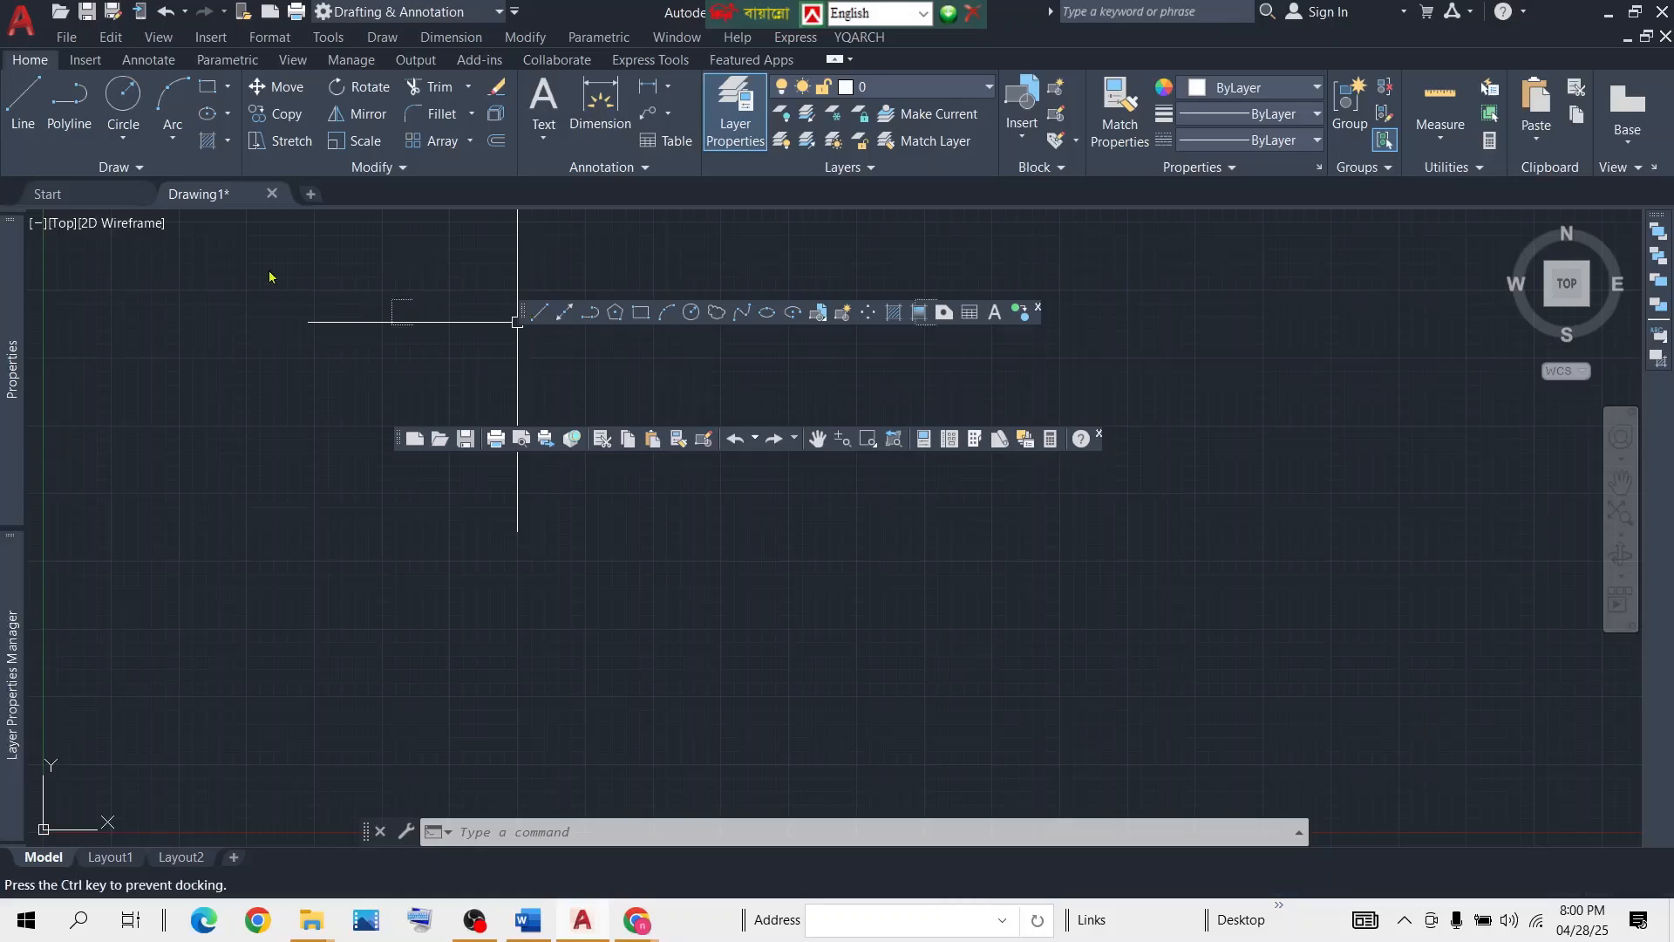
{"action": "left_click_drag", "start_coordinate": [32, 225], "coordinate": [110, 230]}
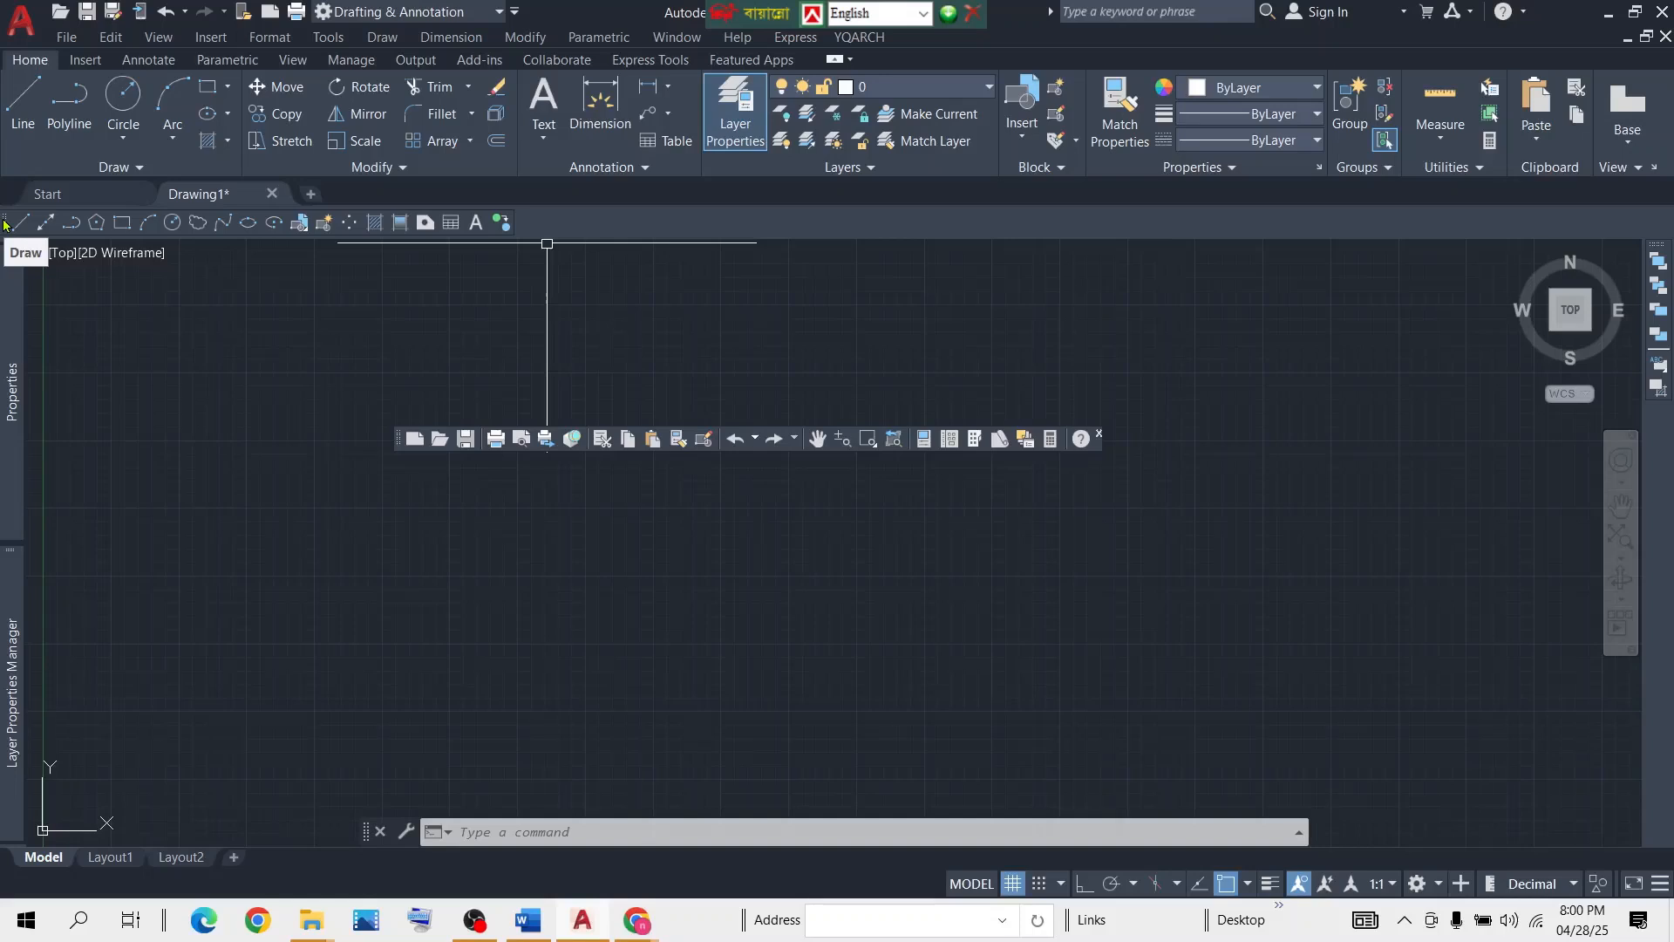
{"action": "left_click_drag", "start_coordinate": [3, 223], "coordinate": [7, 223]}
{"action": "left_click_drag", "start_coordinate": [344, 323], "coordinate": [796, 353]}
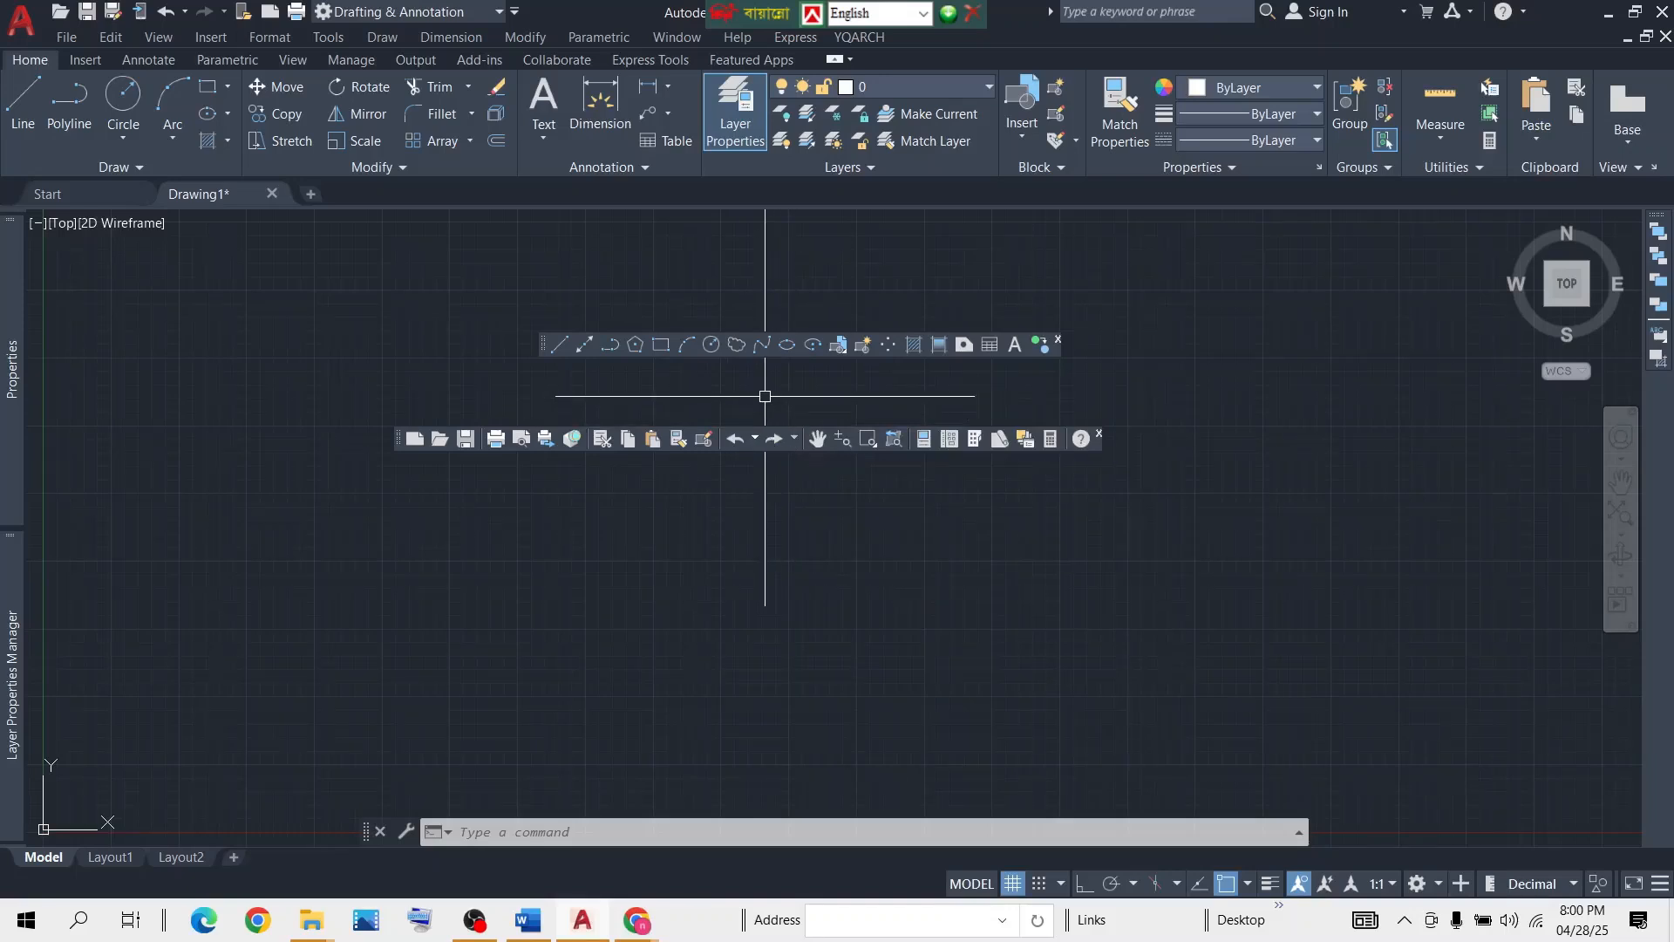
Display the Modify toolbar and float it below the Standard toolbar.
{"action": "left_click", "coordinate": [326, 36]}
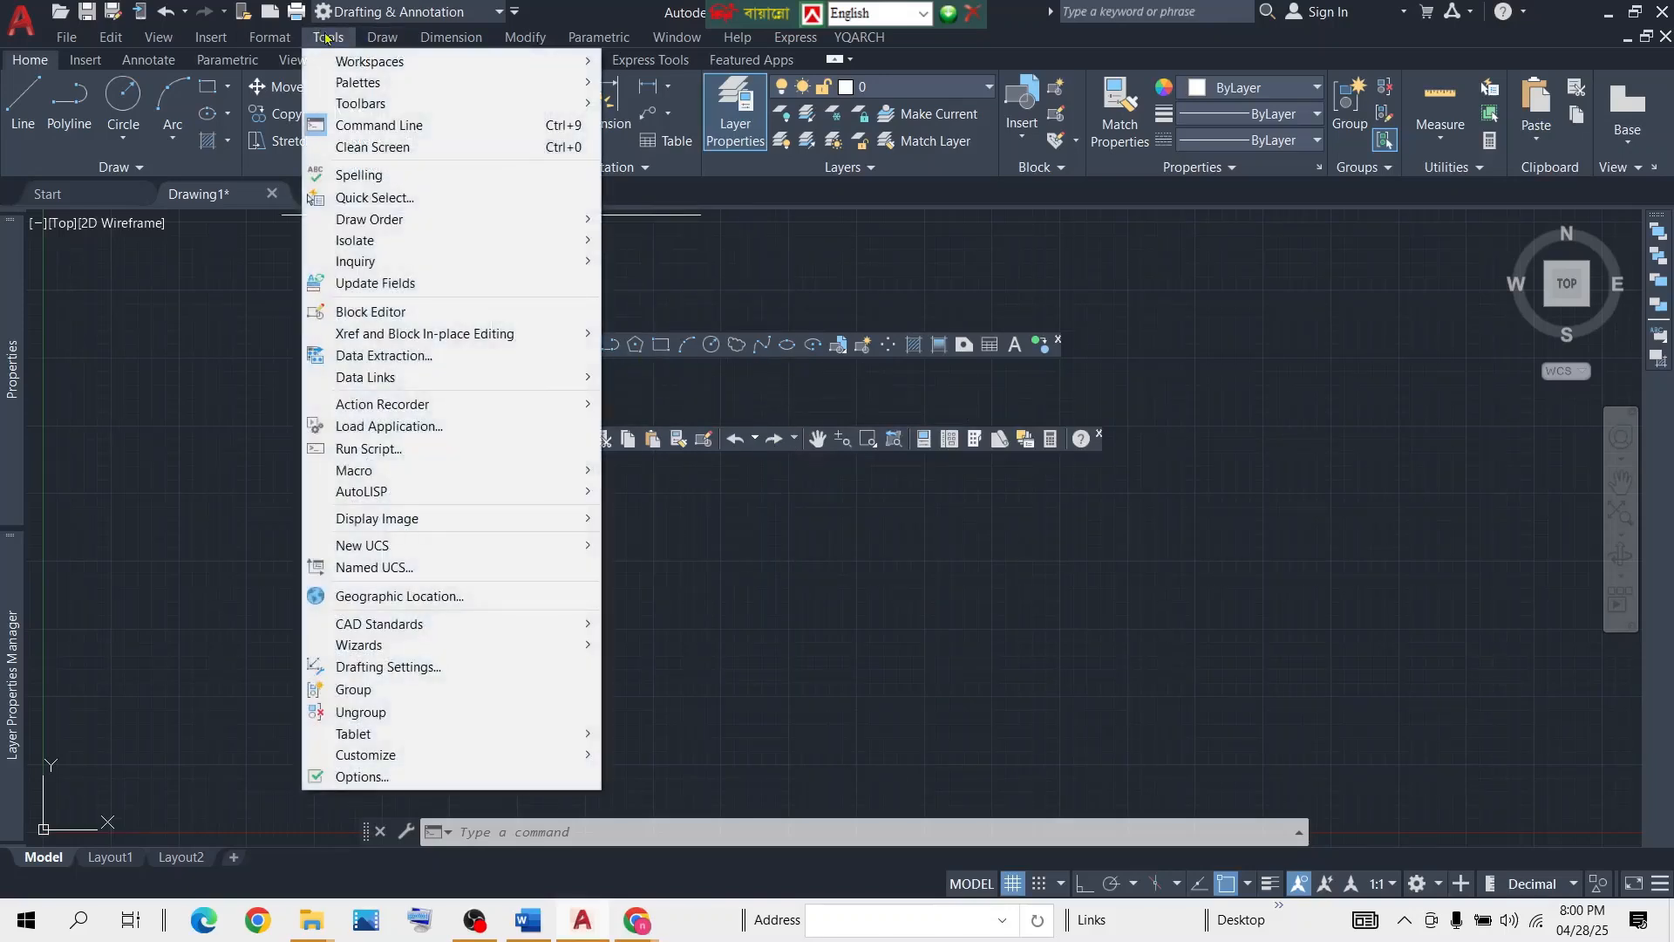
{"action": "mouse_move", "coordinate": [386, 105]}
{"action": "mouse_move", "coordinate": [653, 106]}
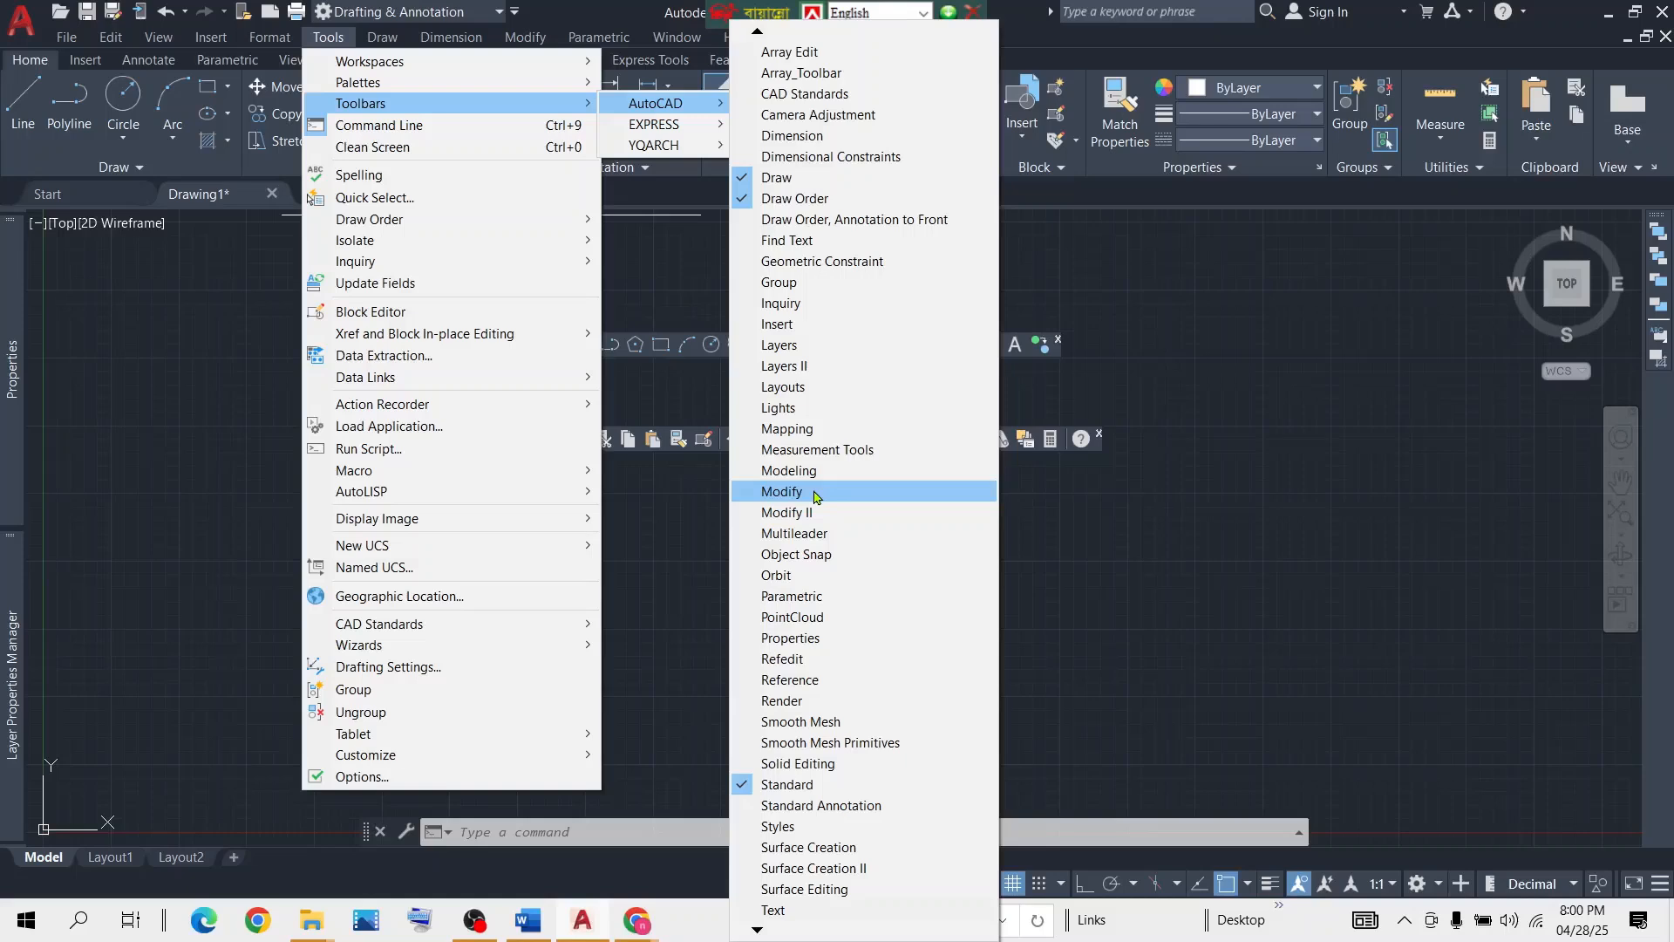
{"action": "left_click", "coordinate": [756, 494]}
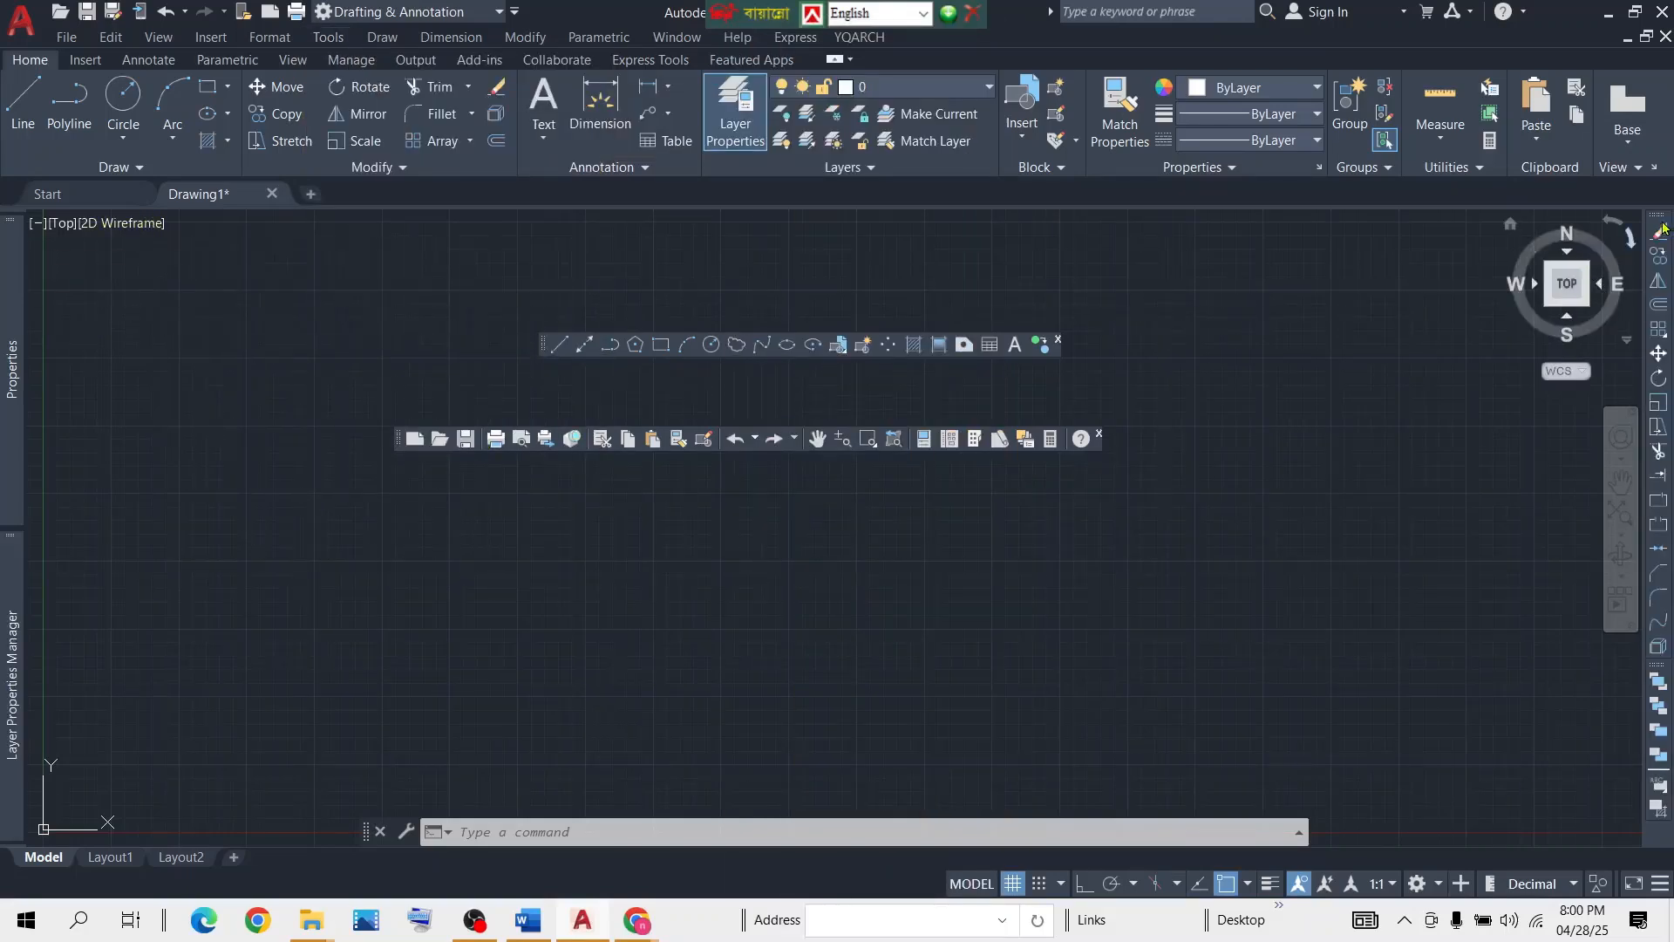
{"action": "left_click_drag", "start_coordinate": [1637, 221], "coordinate": [695, 540]}
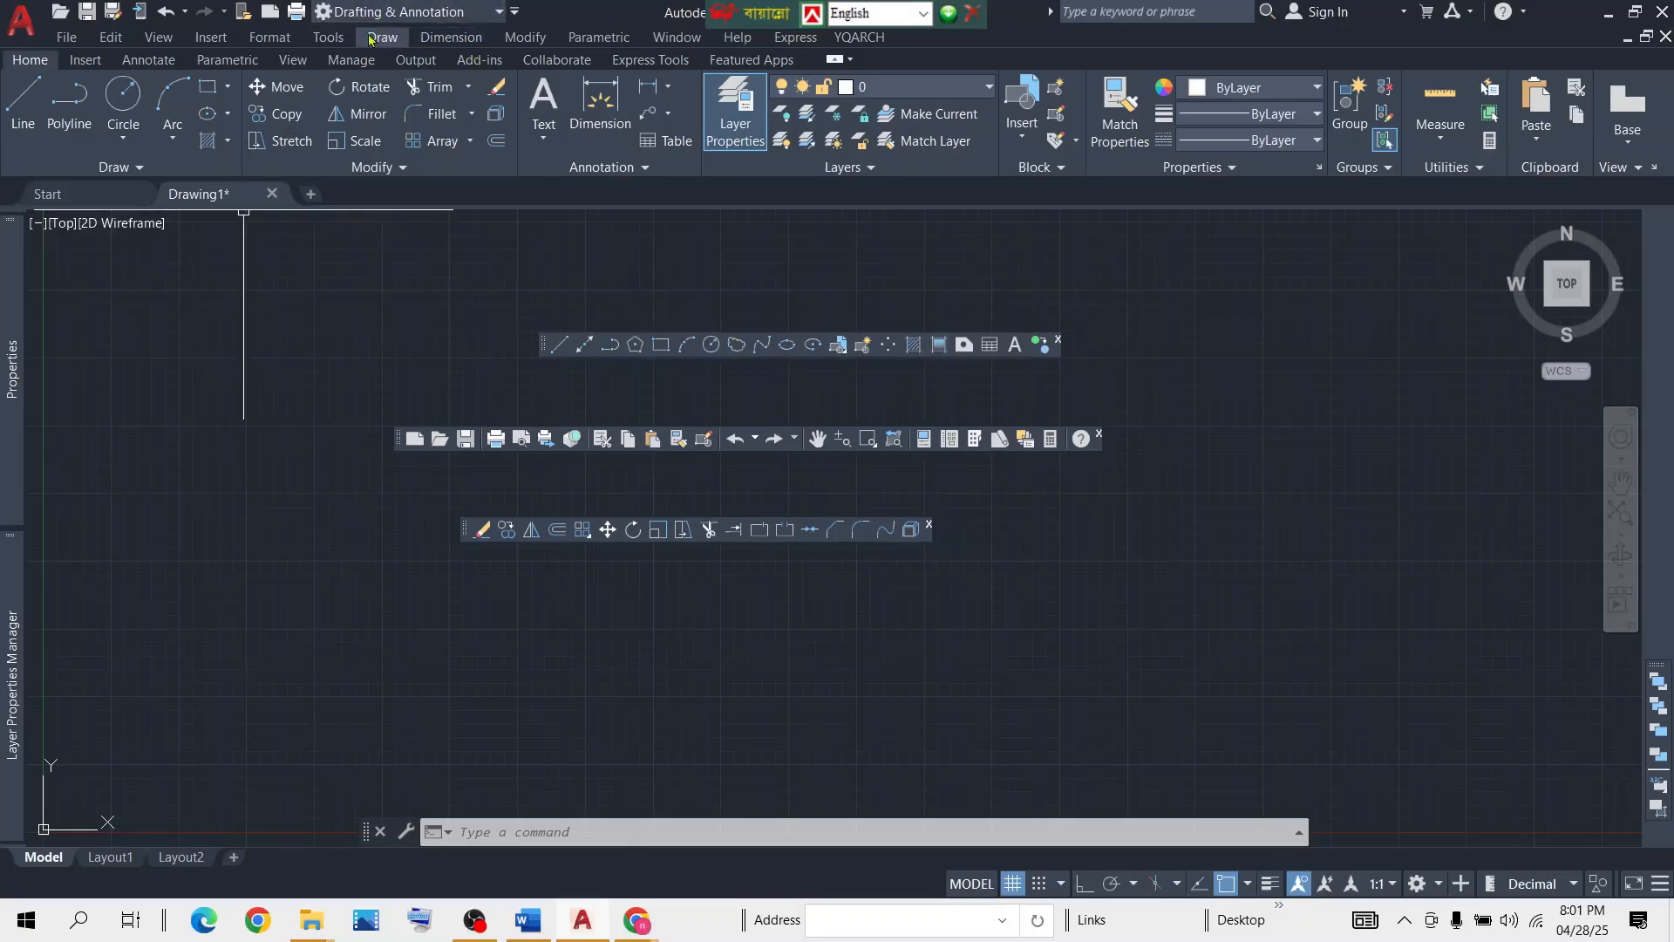
Display the Styles toolbar and float it below the Modify toolbar.
{"action": "left_click", "coordinate": [328, 37]}
{"action": "mouse_move", "coordinate": [517, 106]}
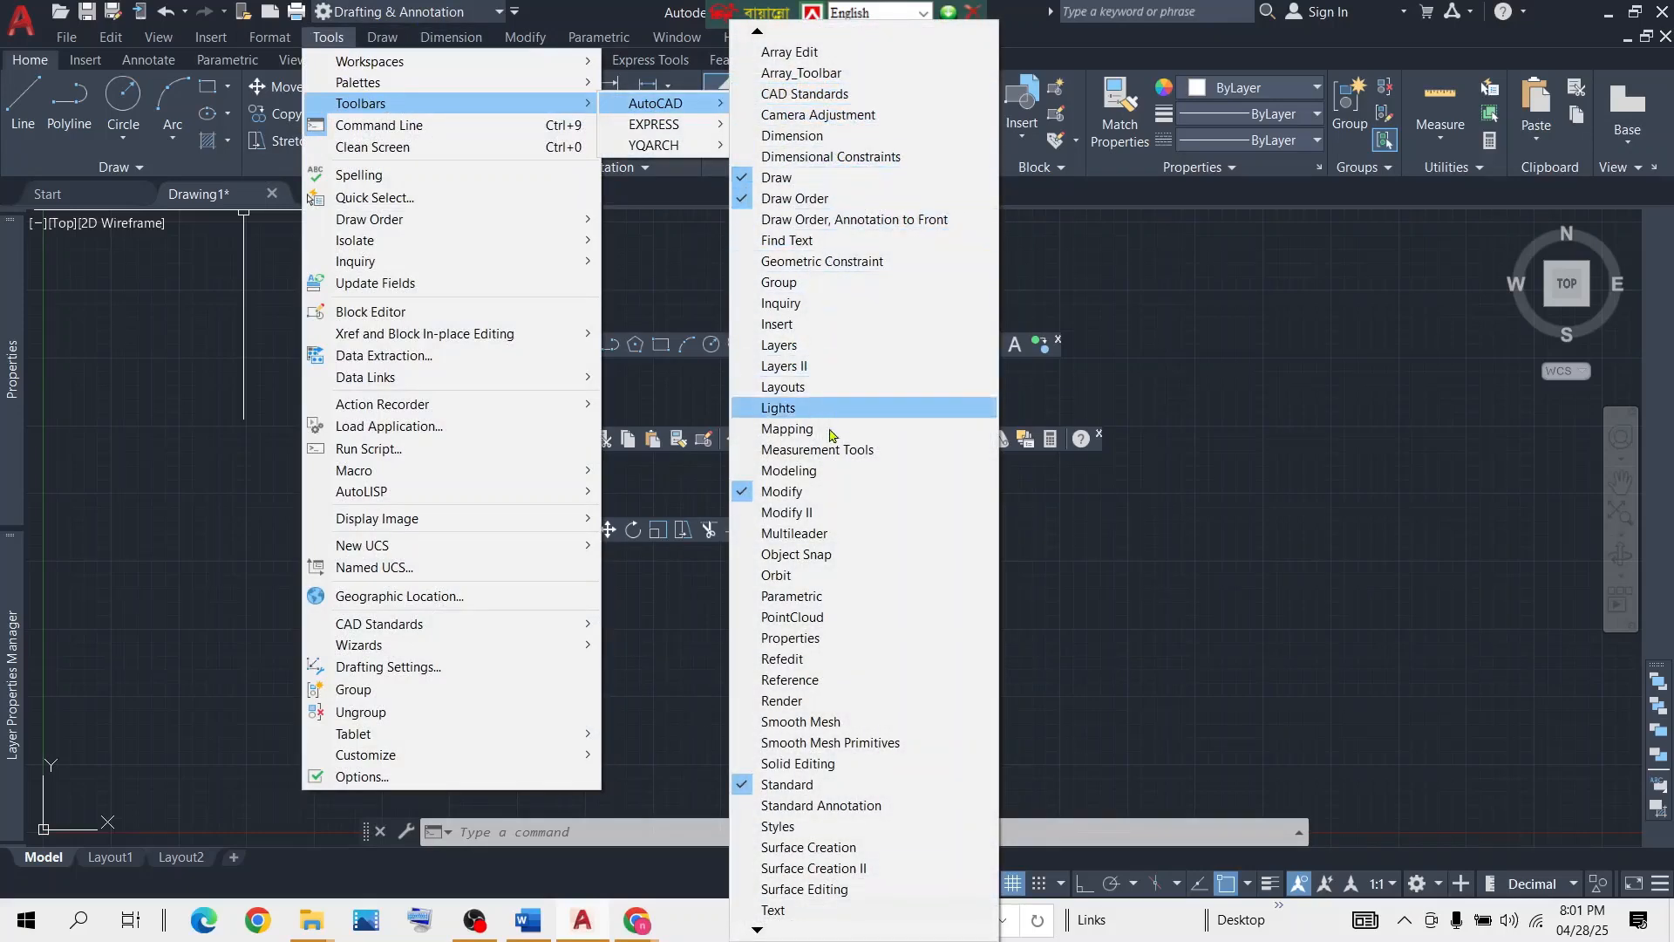
{"action": "left_click", "coordinate": [744, 827]}
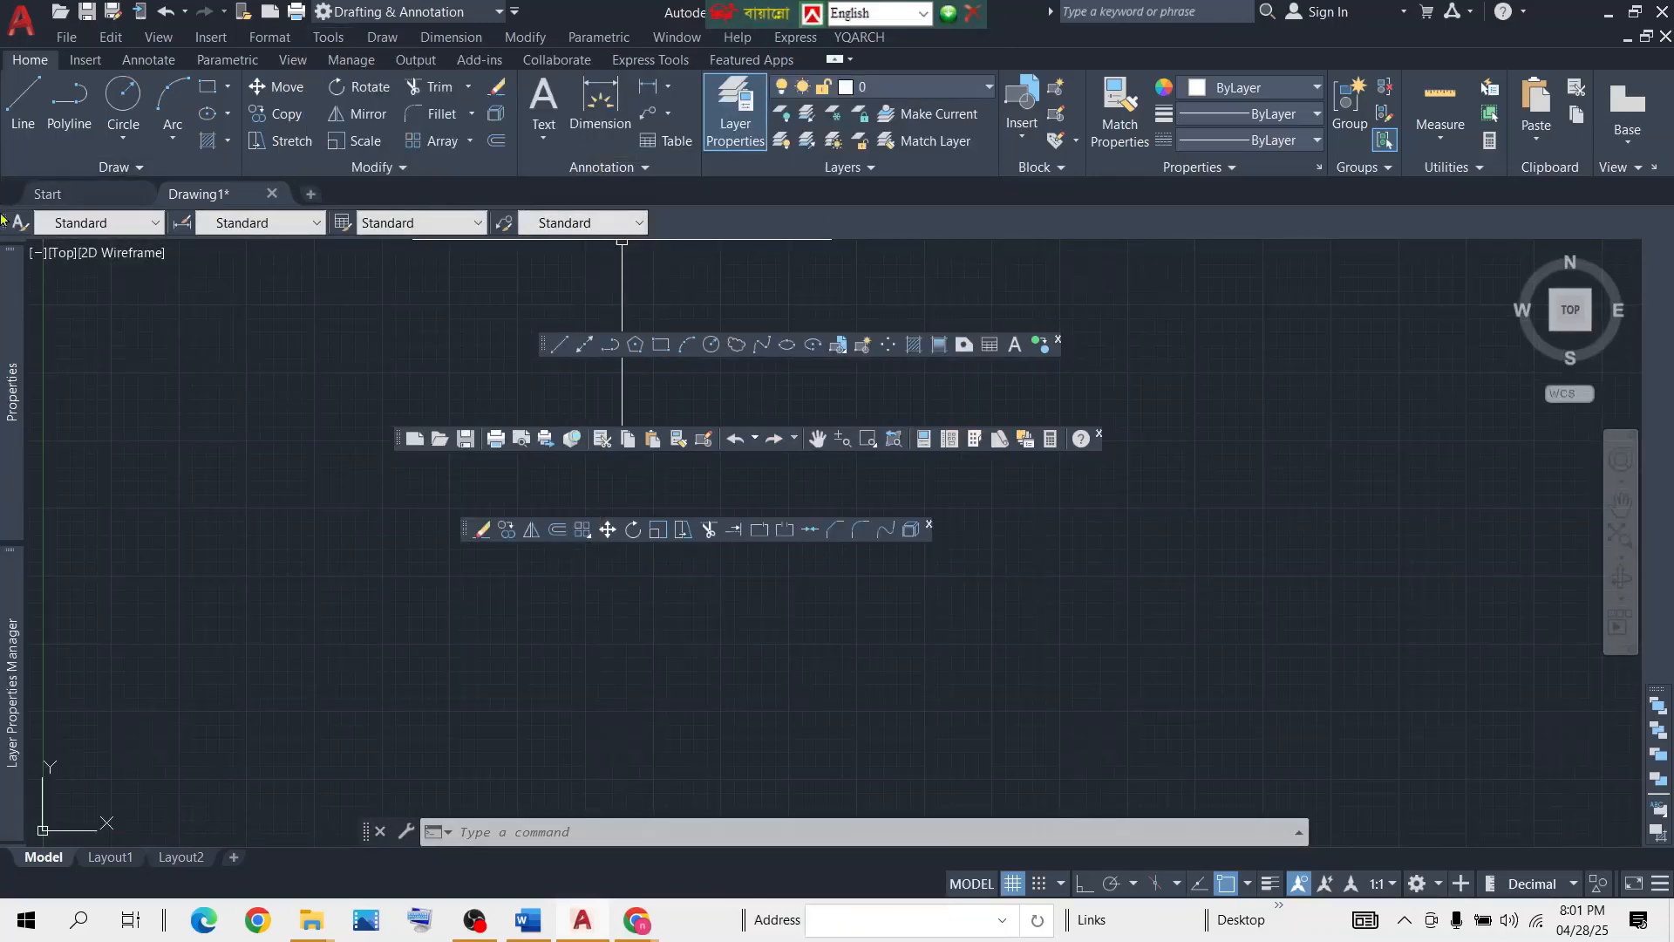
{"action": "left_click_drag", "start_coordinate": [7, 223], "coordinate": [104, 257]}
{"action": "left_click_drag", "start_coordinate": [526, 546], "coordinate": [619, 634]}
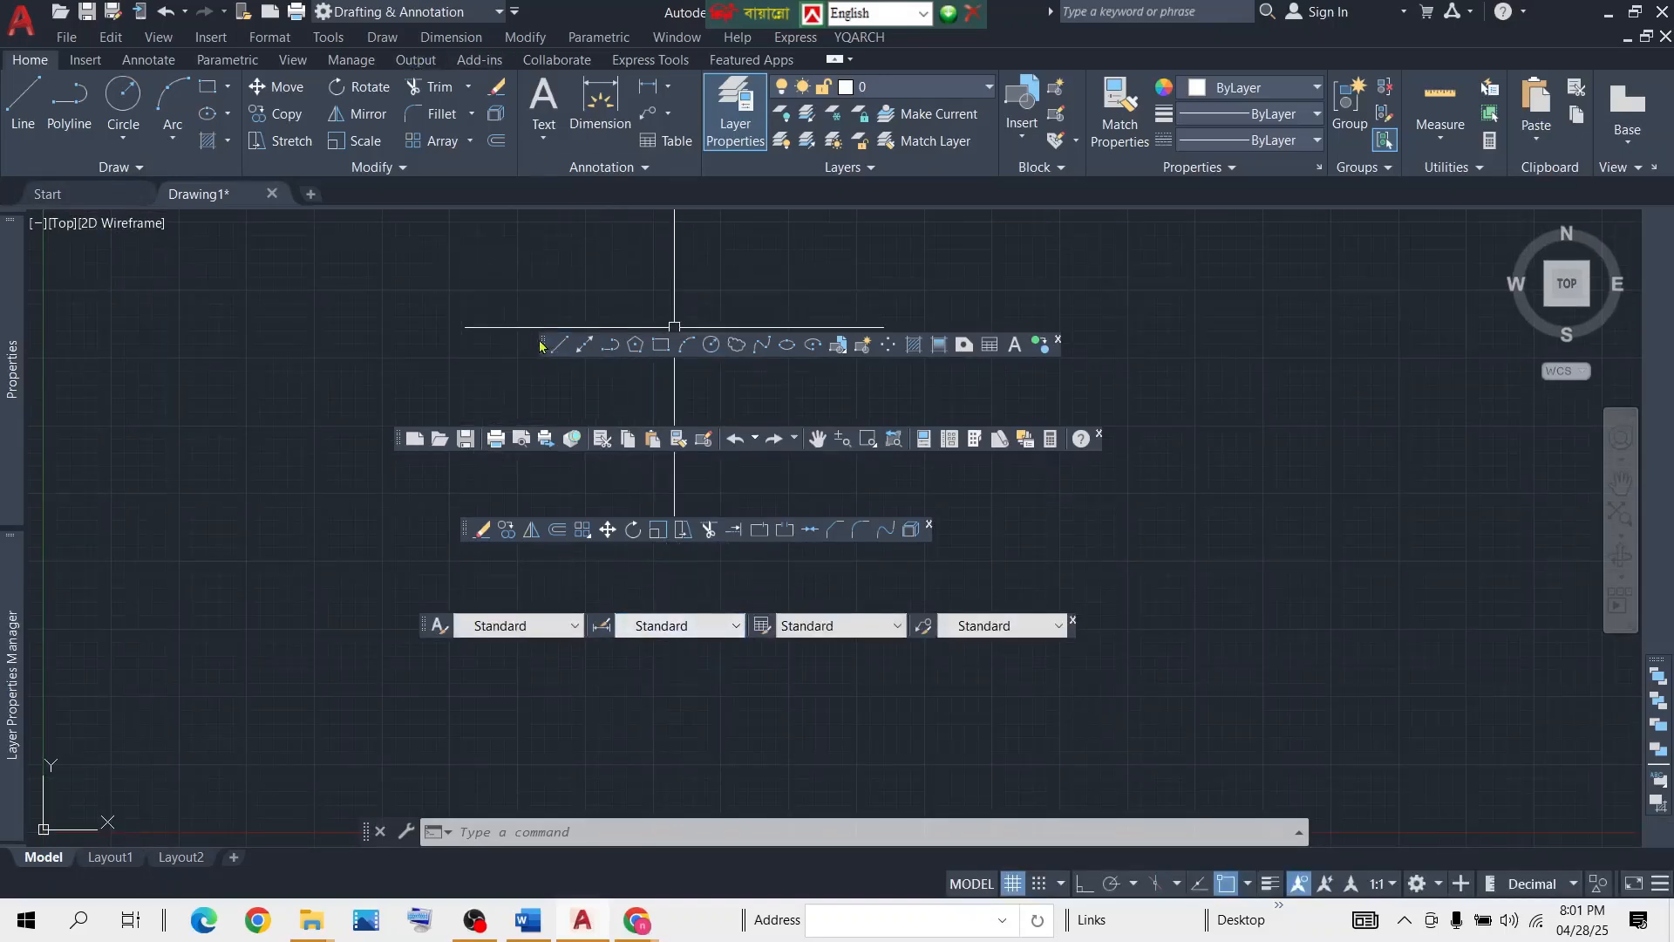
Stack the floating Draw, Standard, Modify and Styles toolbars closely in that order in the upper drawing area.
{"action": "left_click_drag", "start_coordinate": [544, 348], "coordinate": [543, 277]}
{"action": "left_click_drag", "start_coordinate": [399, 441], "coordinate": [485, 335]}
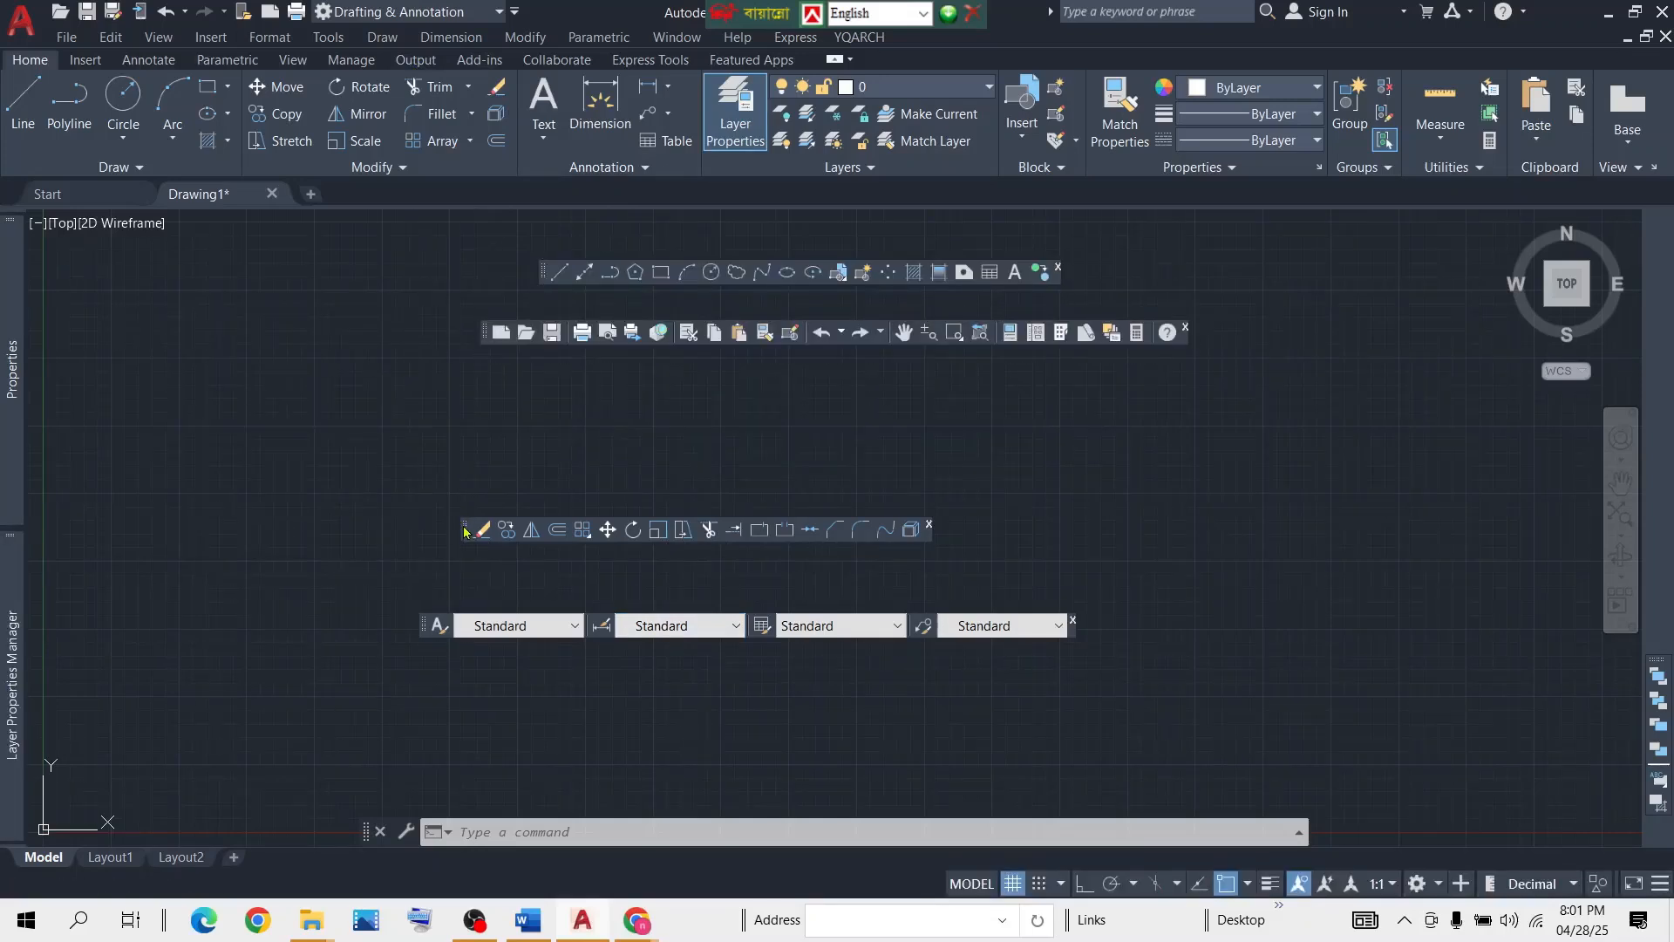
{"action": "left_click_drag", "start_coordinate": [462, 528], "coordinate": [485, 379]}
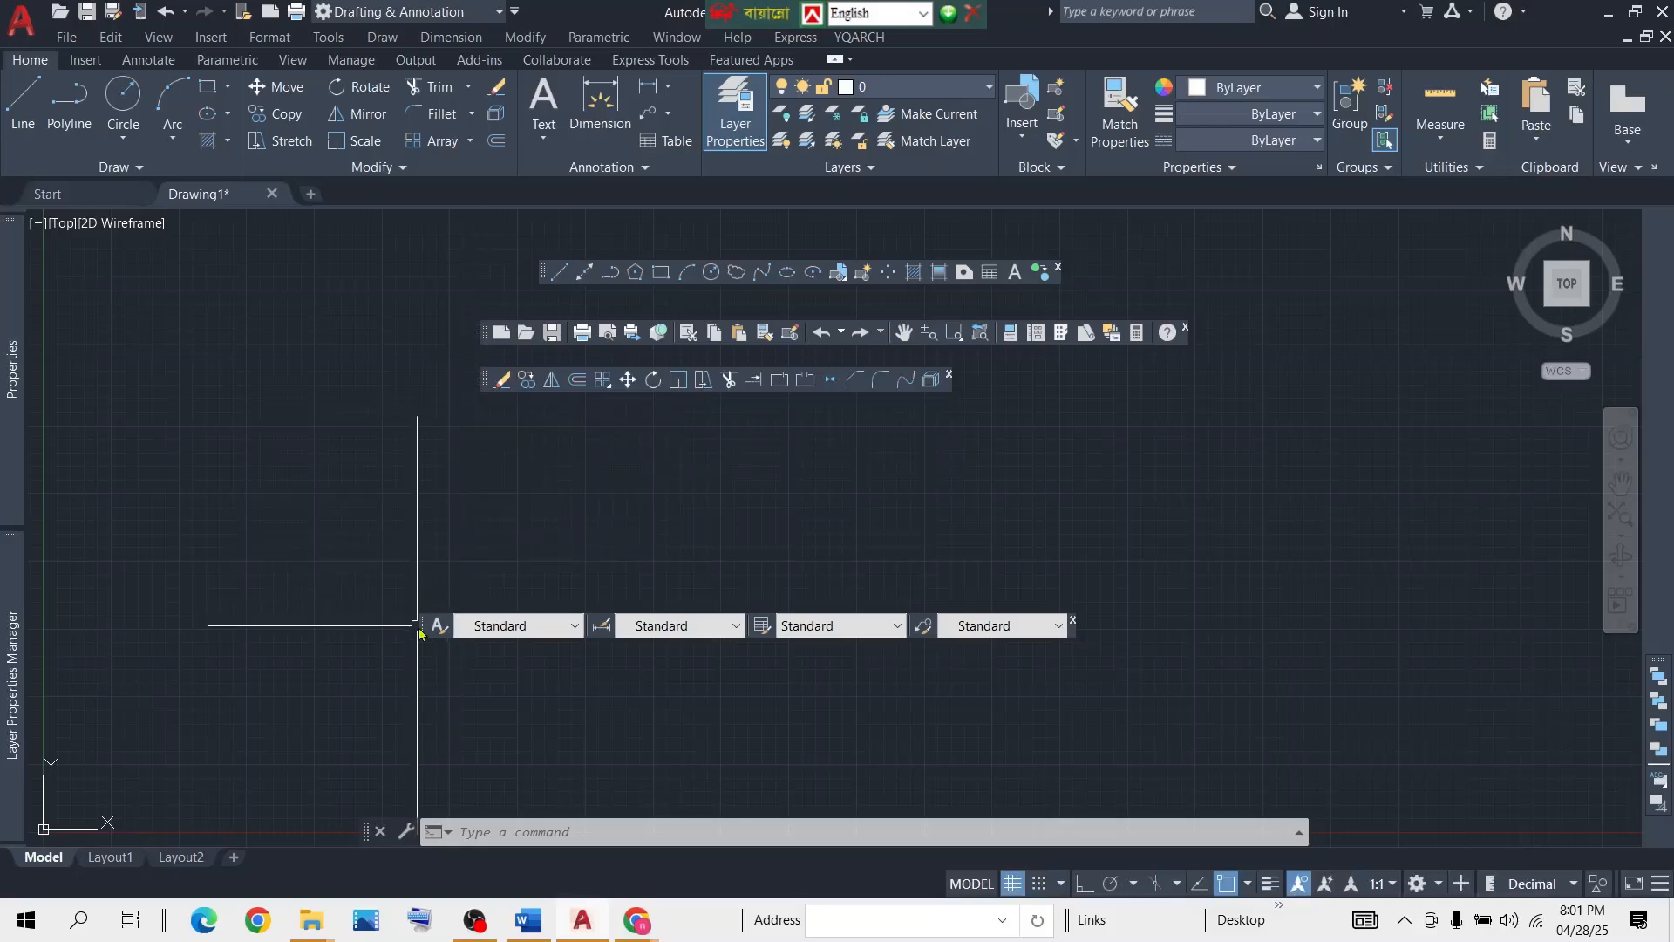
{"action": "mouse_move", "coordinate": [420, 631]}
{"action": "left_mouse_down"}
{"action": "mouse_move", "coordinate": [486, 475]}
{"action": "mouse_move", "coordinate": [484, 433]}
{"action": "left_mouse_up"}
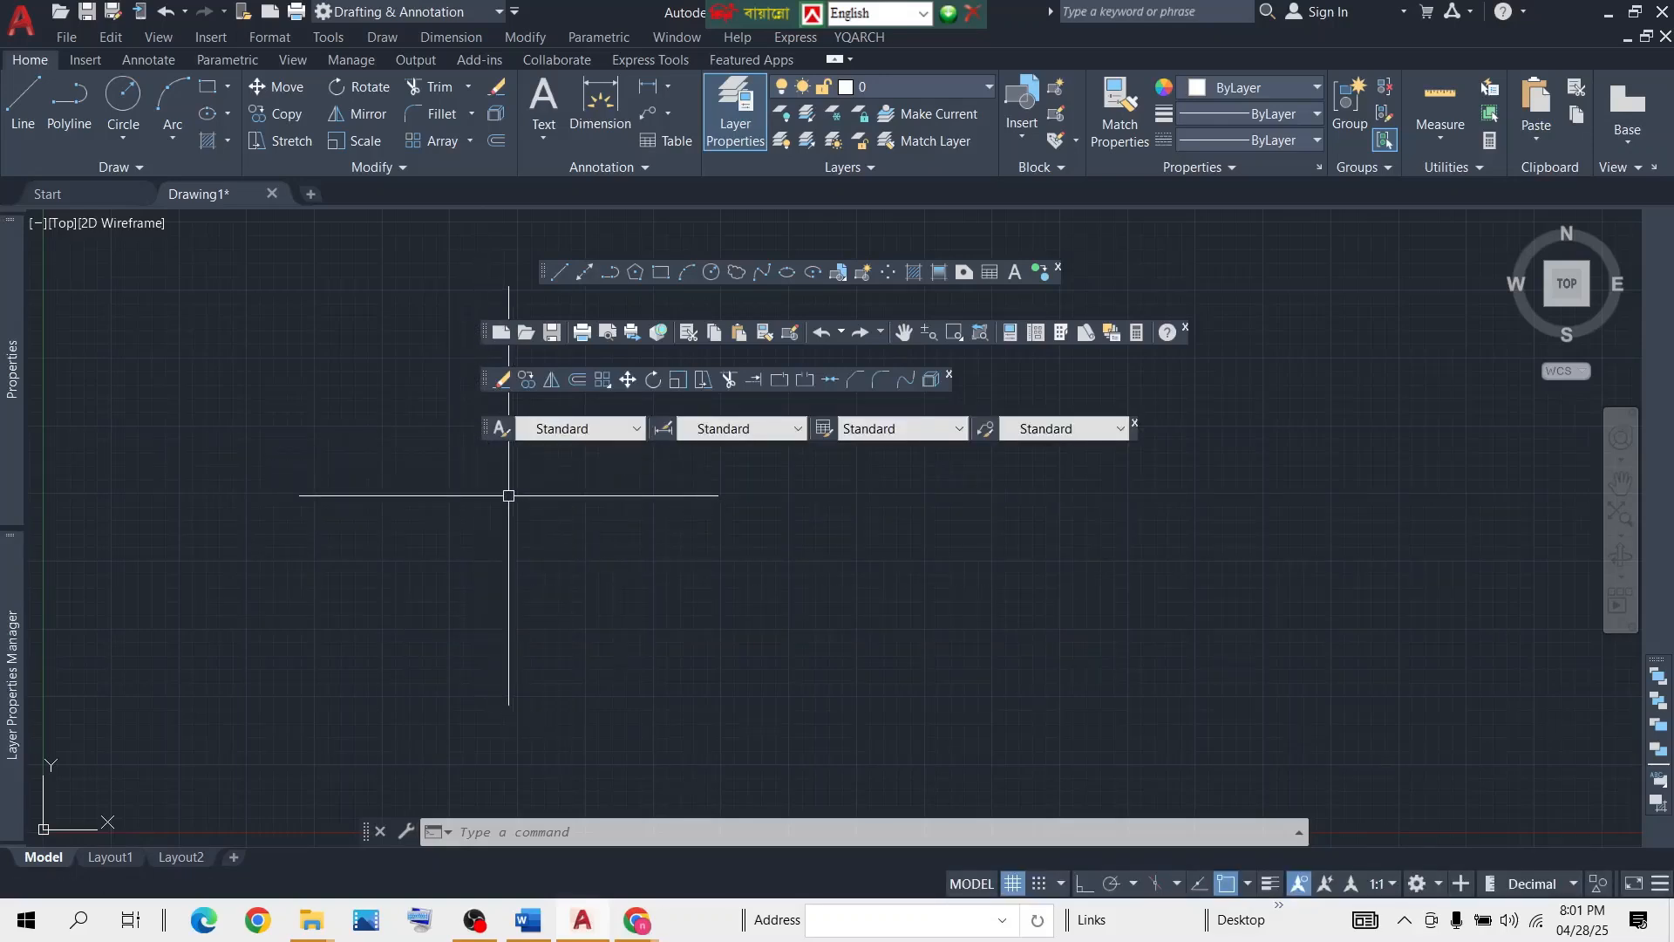
Display the Layers toolbar and float it below the Styles toolbar.
{"action": "left_click", "coordinate": [331, 38]}
{"action": "mouse_move", "coordinate": [384, 104]}
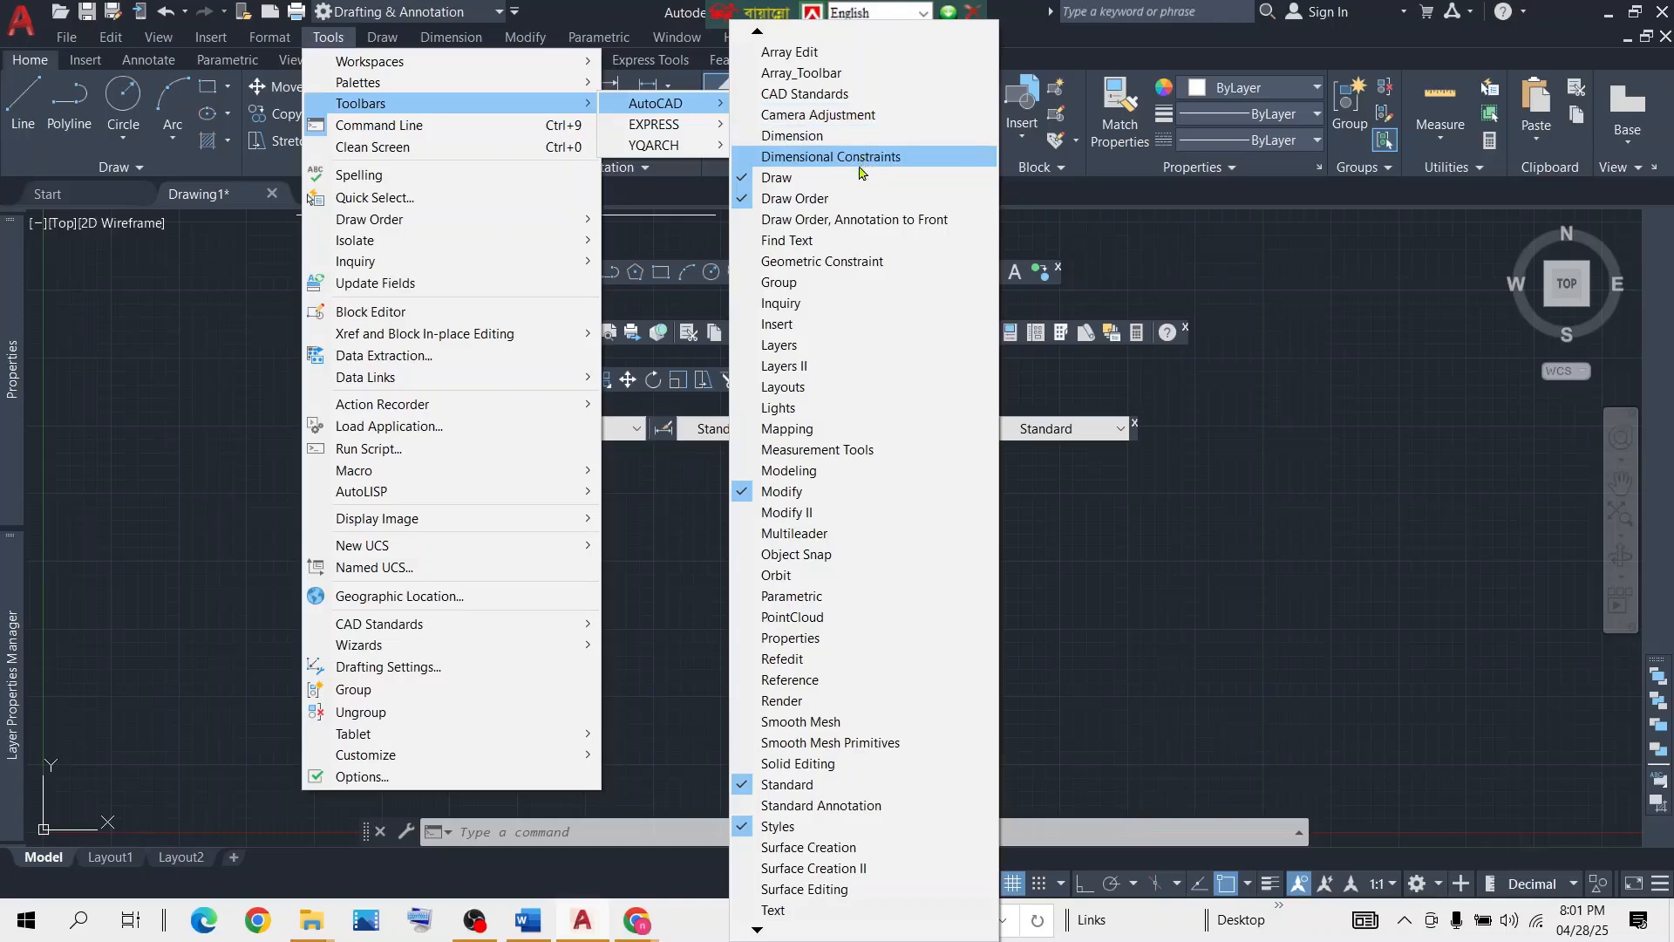
{"action": "left_click", "coordinate": [791, 346]}
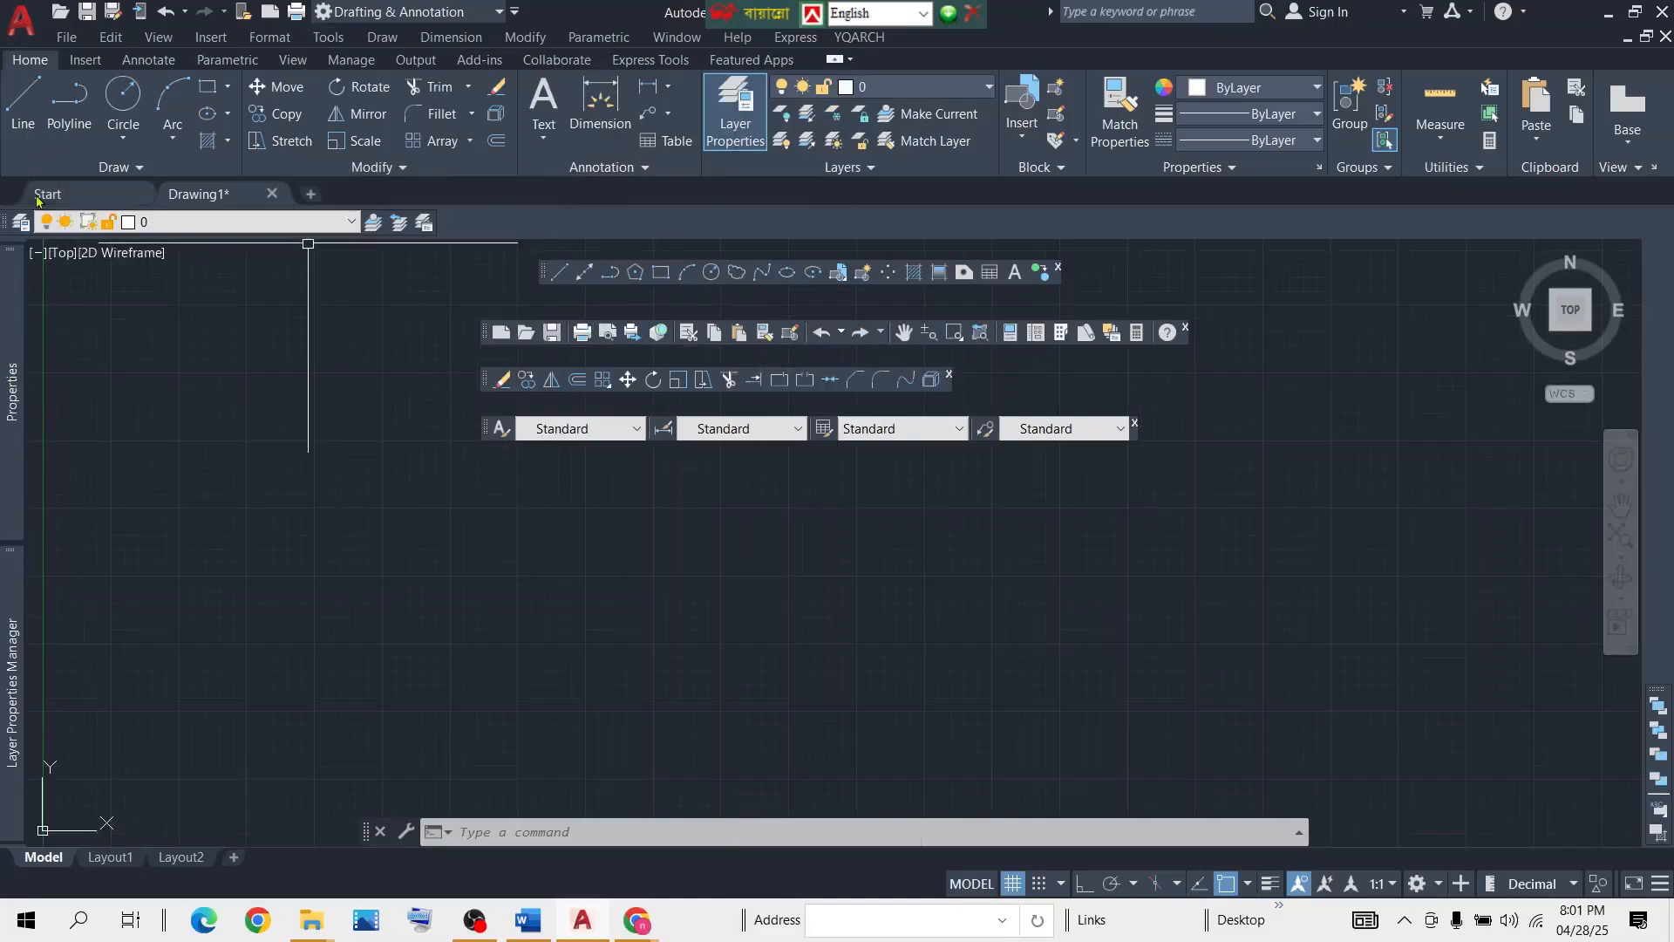
{"action": "left_click_drag", "start_coordinate": [7, 222], "coordinate": [774, 517]}
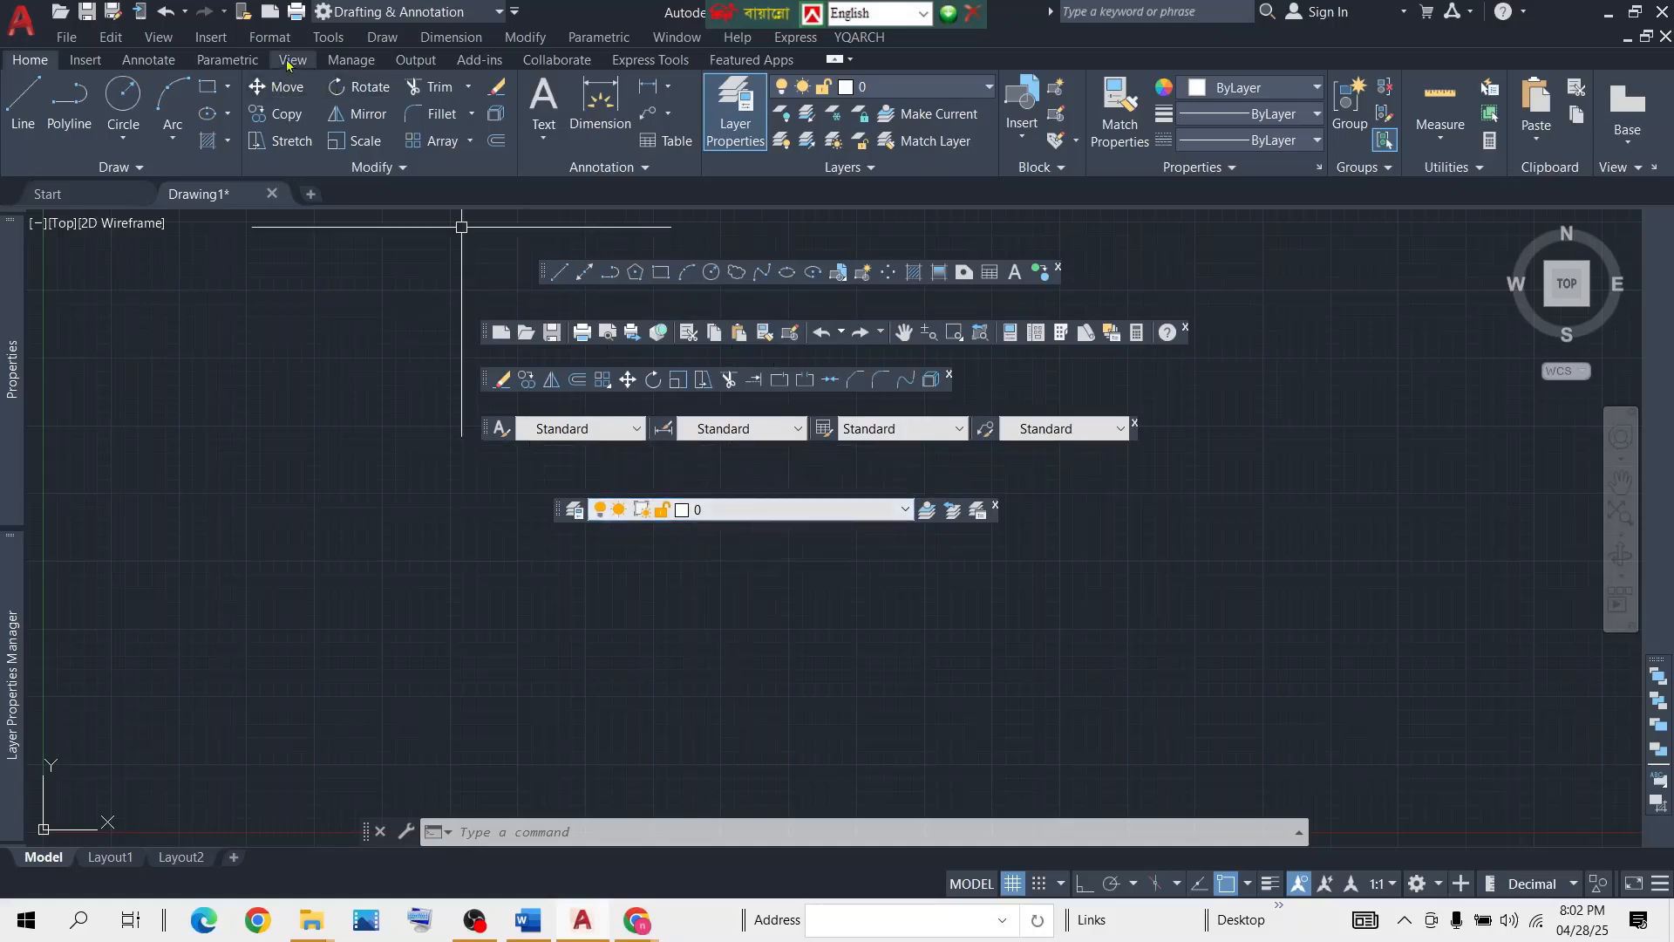
Display the Properties toolbar and float it below the Layers toolbar.
{"action": "left_click", "coordinate": [328, 37]}
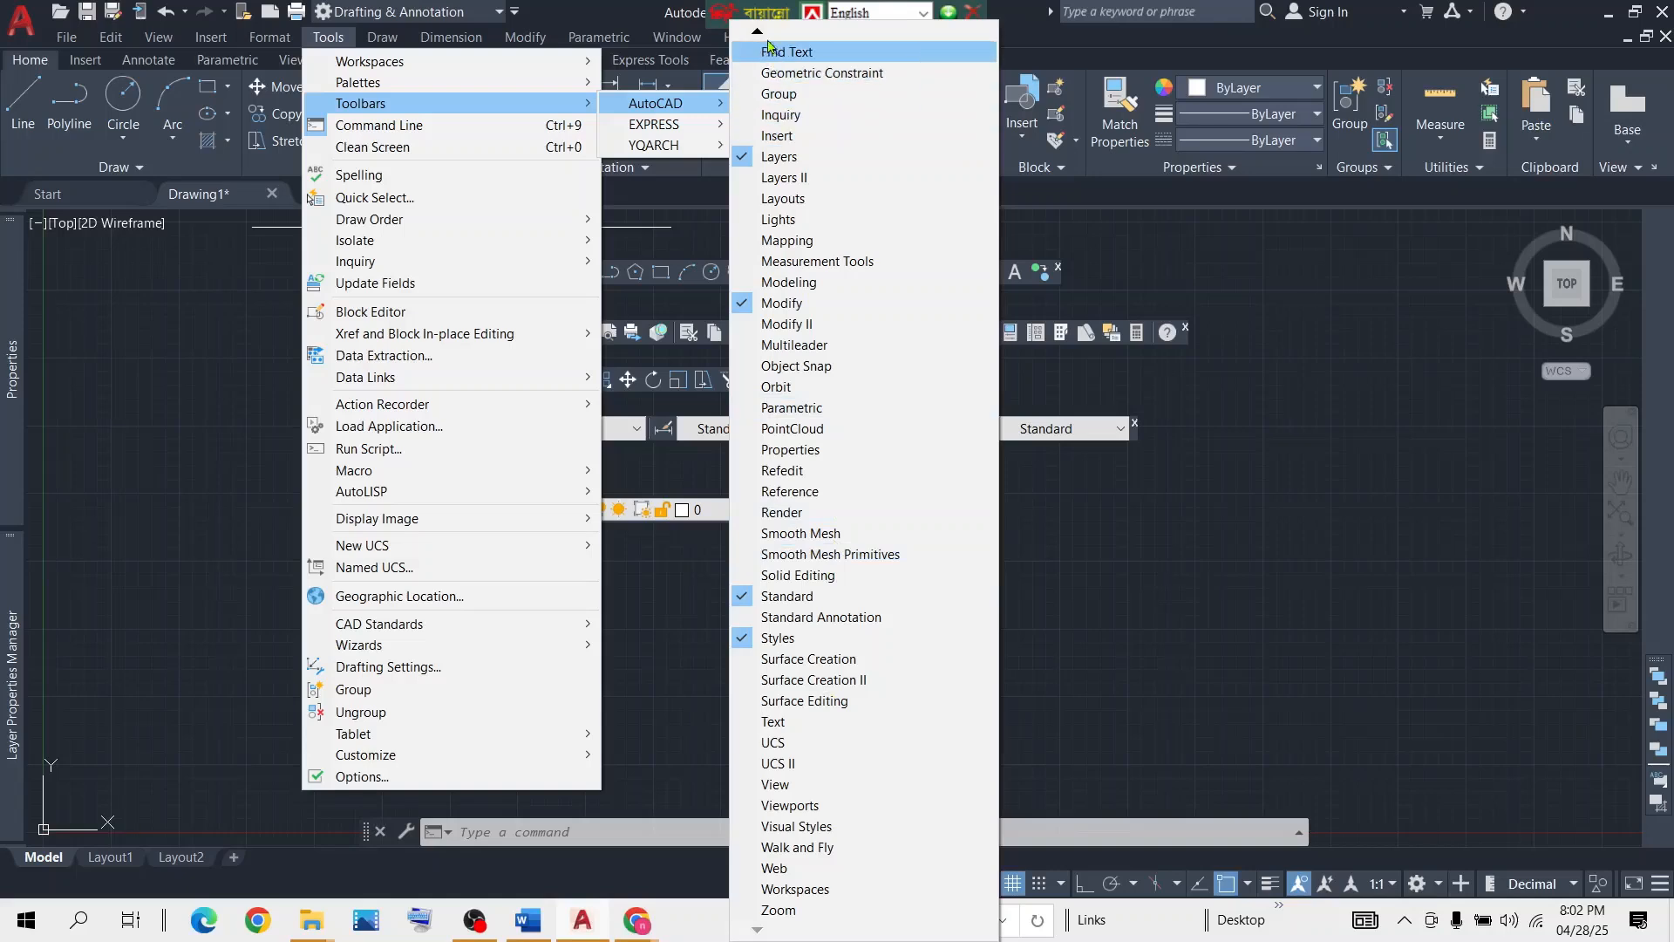
{"action": "mouse_move", "coordinate": [758, 37]}
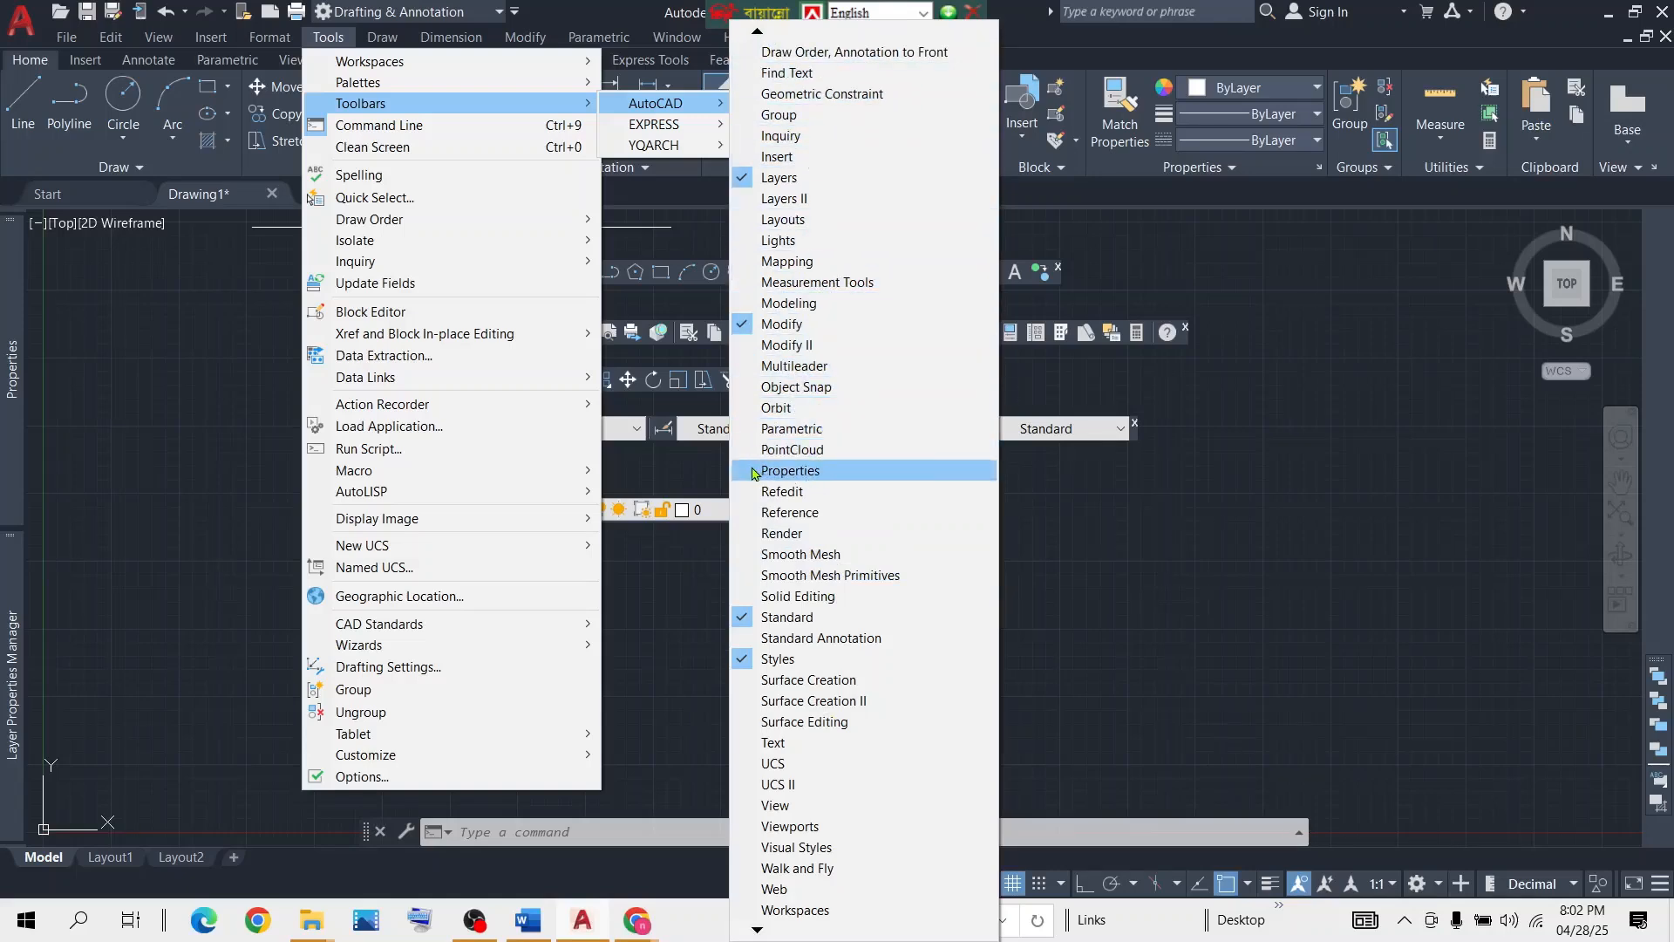
{"action": "left_click", "coordinate": [808, 478]}
{"action": "mouse_move", "coordinate": [25, 214]}
{"action": "left_mouse_down"}
{"action": "mouse_move", "coordinate": [10, 229]}
{"action": "mouse_move", "coordinate": [213, 281]}
{"action": "mouse_move", "coordinate": [646, 552]}
{"action": "mouse_move", "coordinate": [723, 581]}
{"action": "mouse_move", "coordinate": [575, 585]}
{"action": "left_mouse_up"}
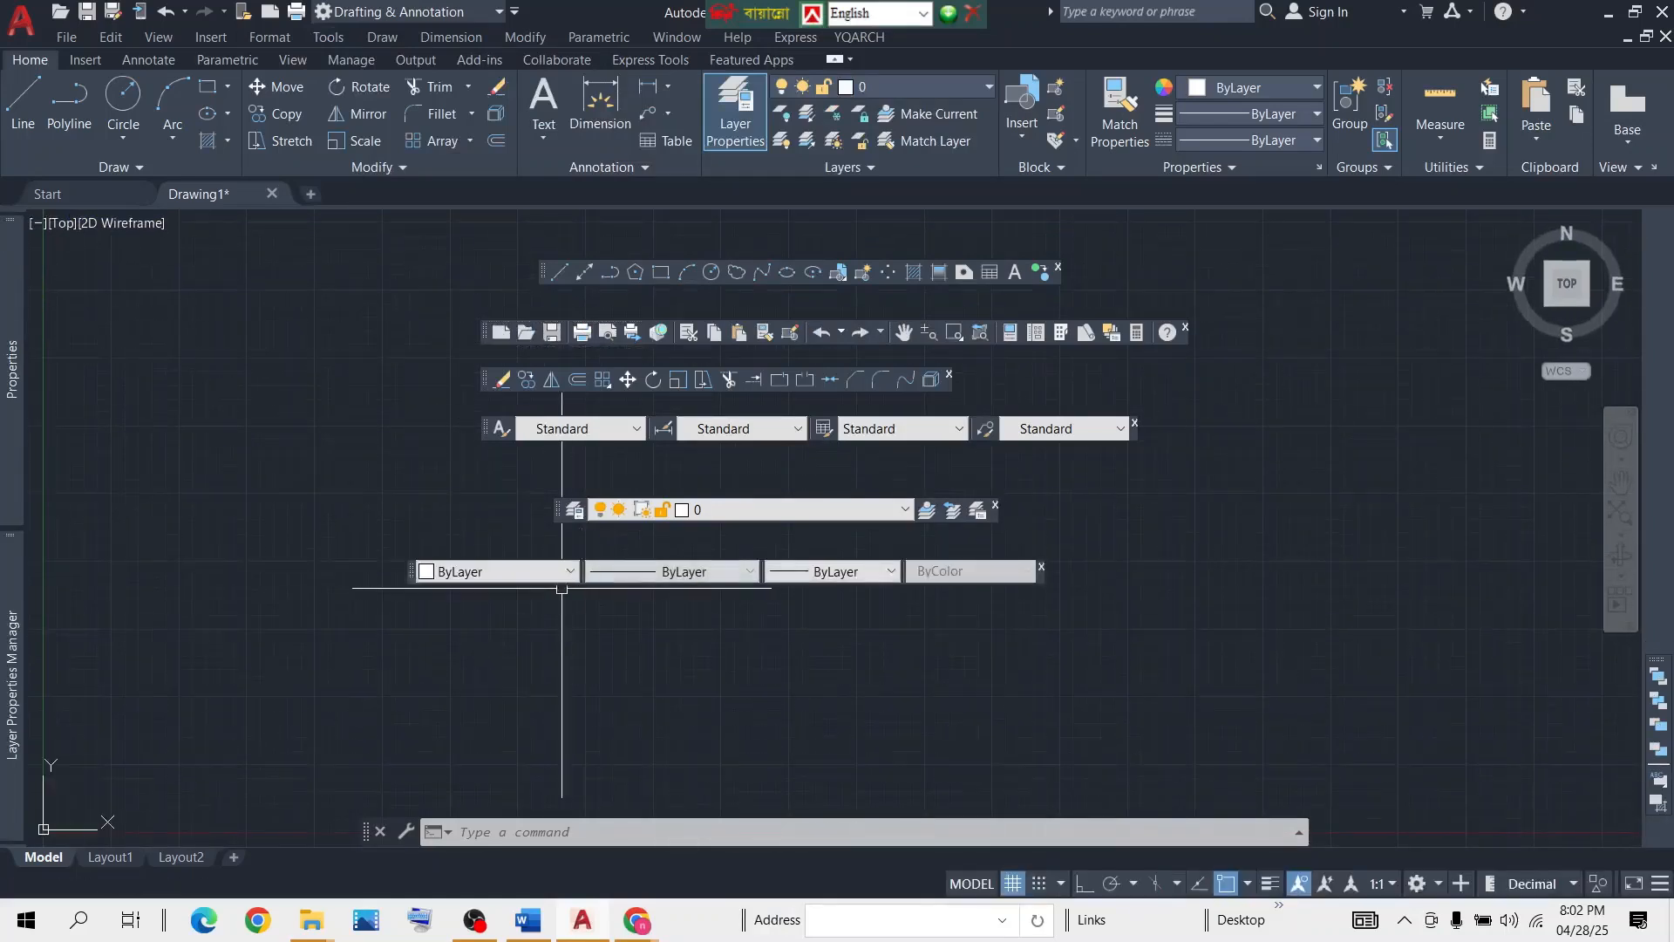
{"action": "mouse_move", "coordinate": [13, 368]}
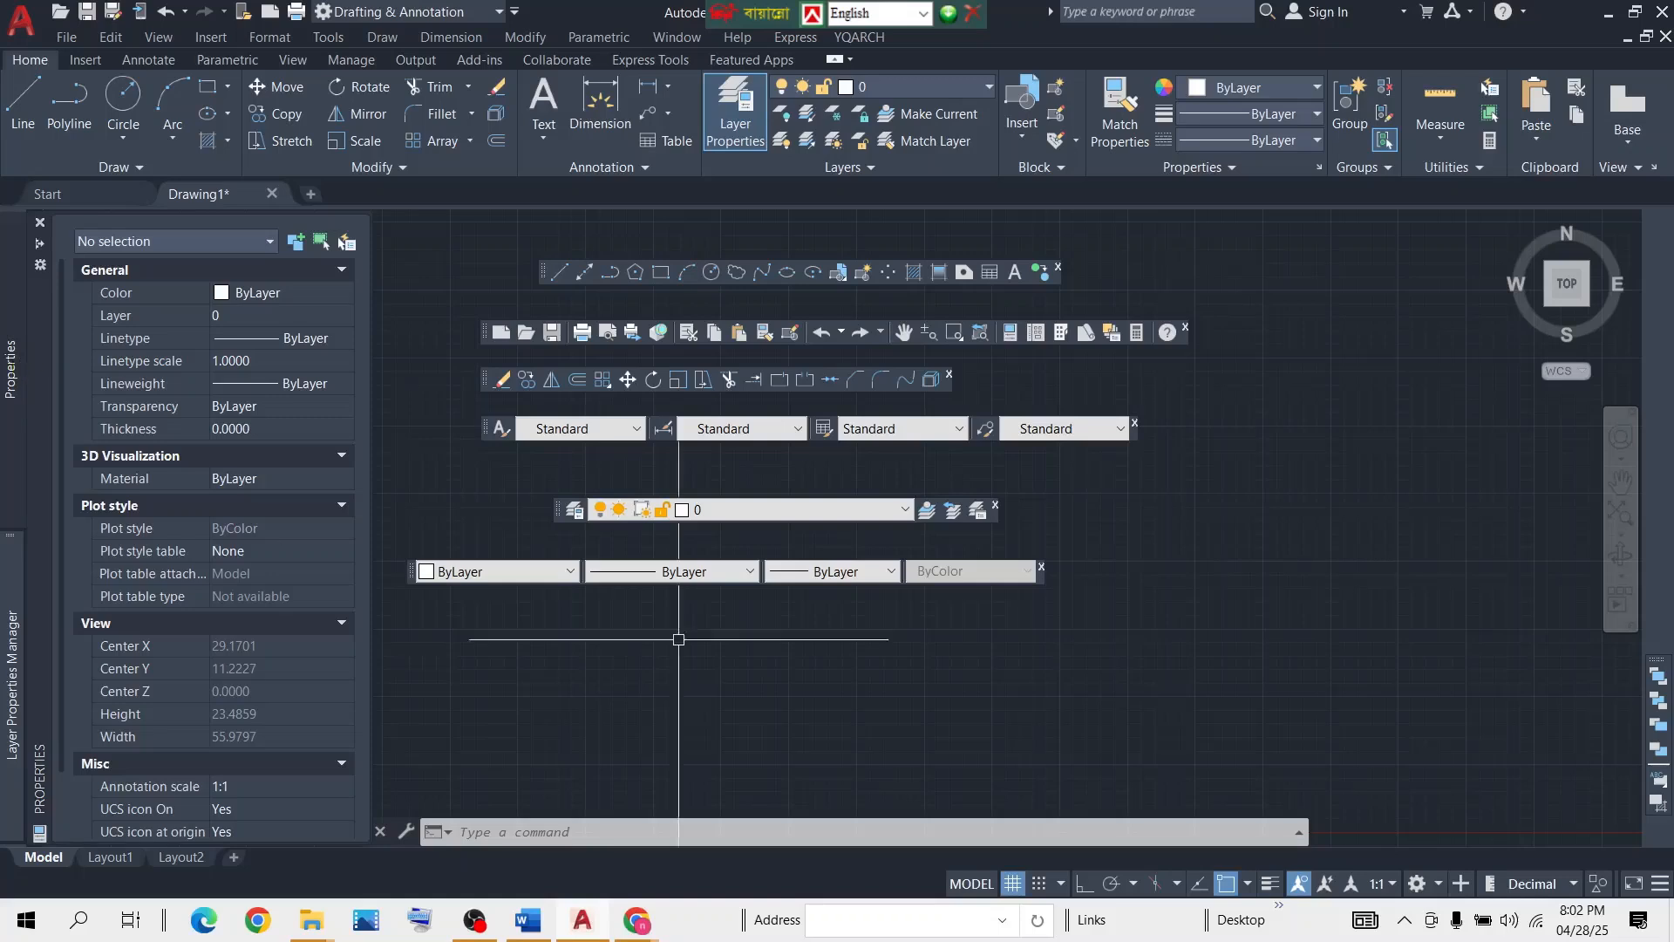
Display the Dimension toolbar and float it below the Properties toolbar.
{"action": "left_click", "coordinate": [611, 662]}
{"action": "left_click", "coordinate": [767, 624]}
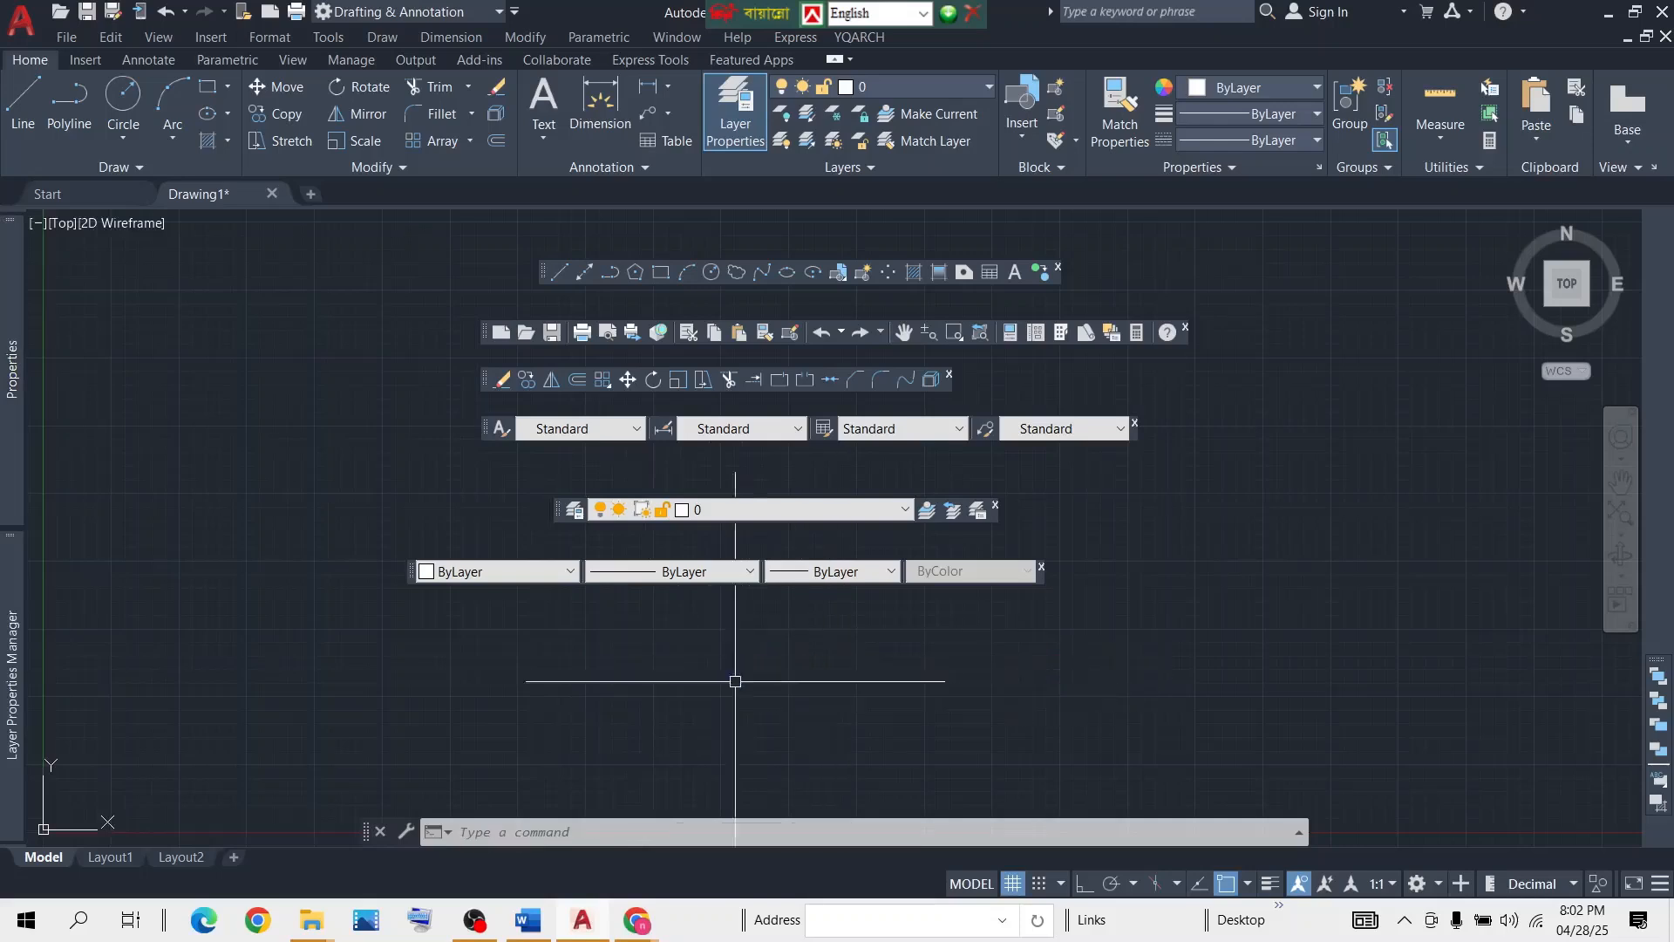
{"action": "left_click", "coordinate": [325, 36]}
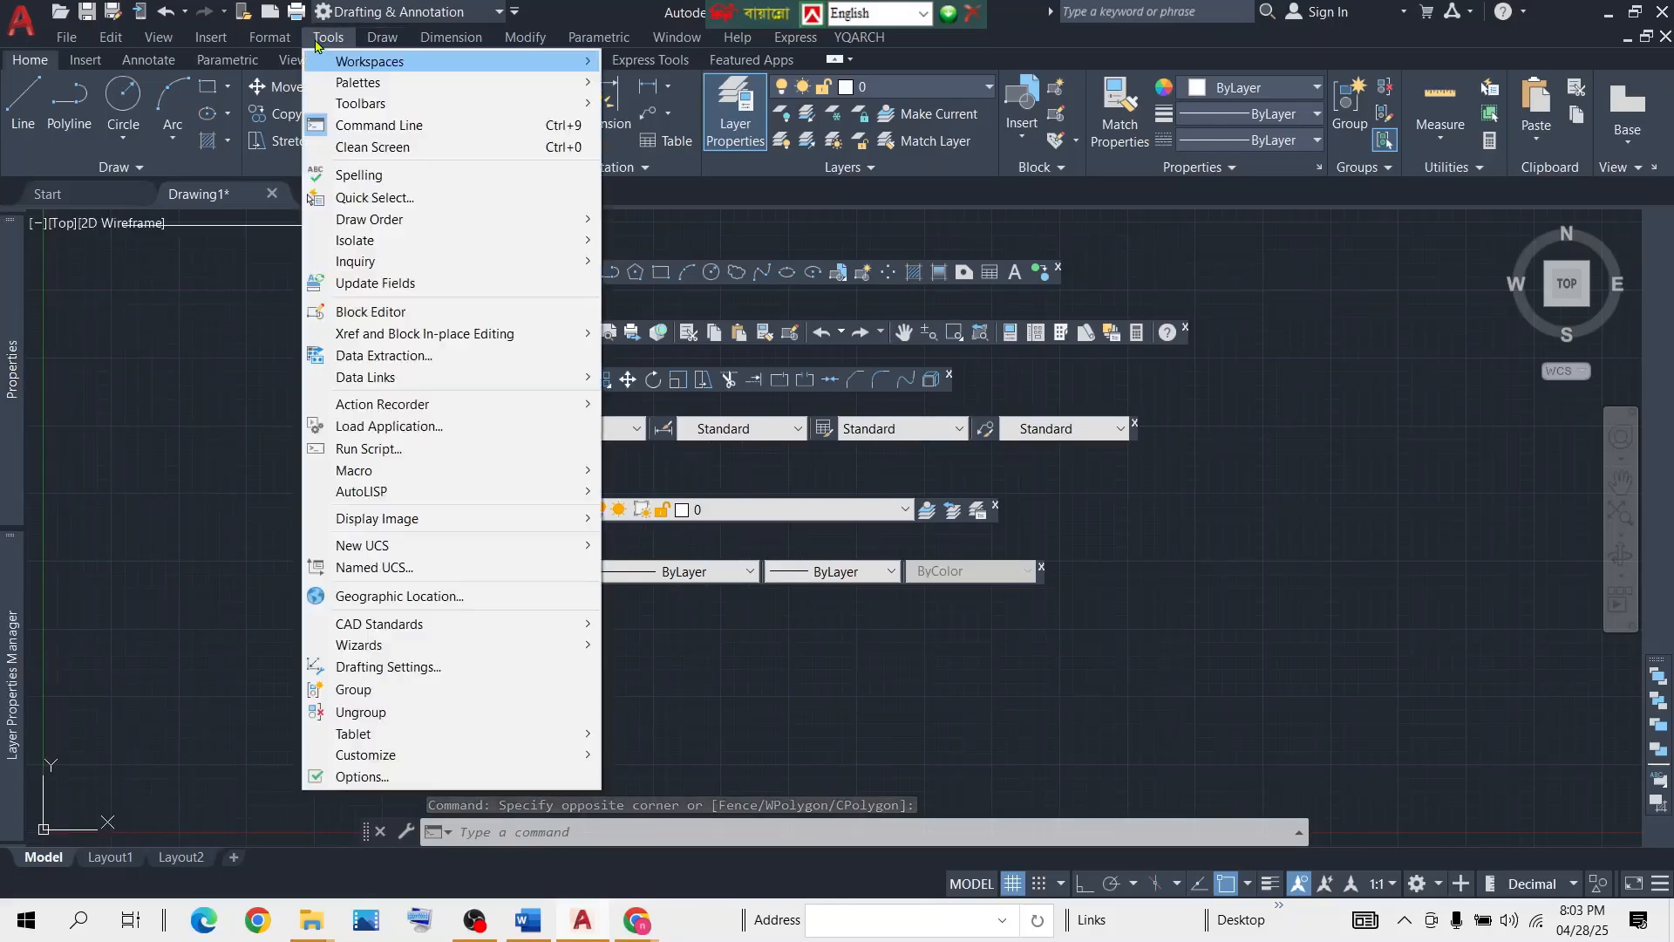
{"action": "mouse_move", "coordinate": [521, 105]}
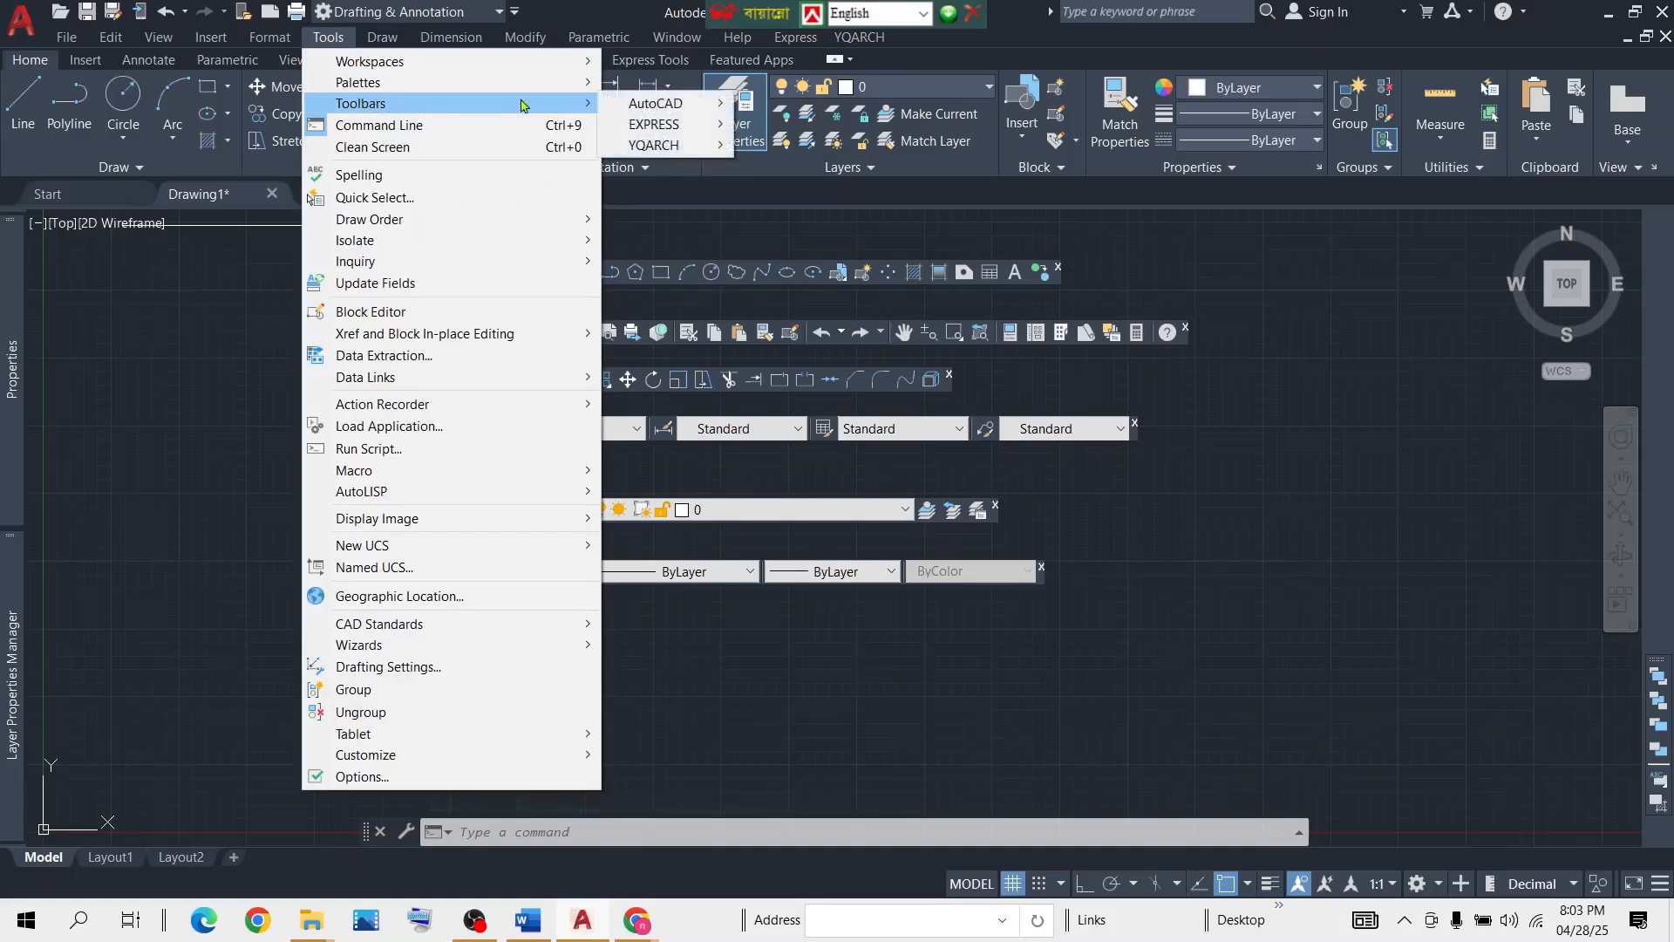
{"action": "mouse_move", "coordinate": [685, 106]}
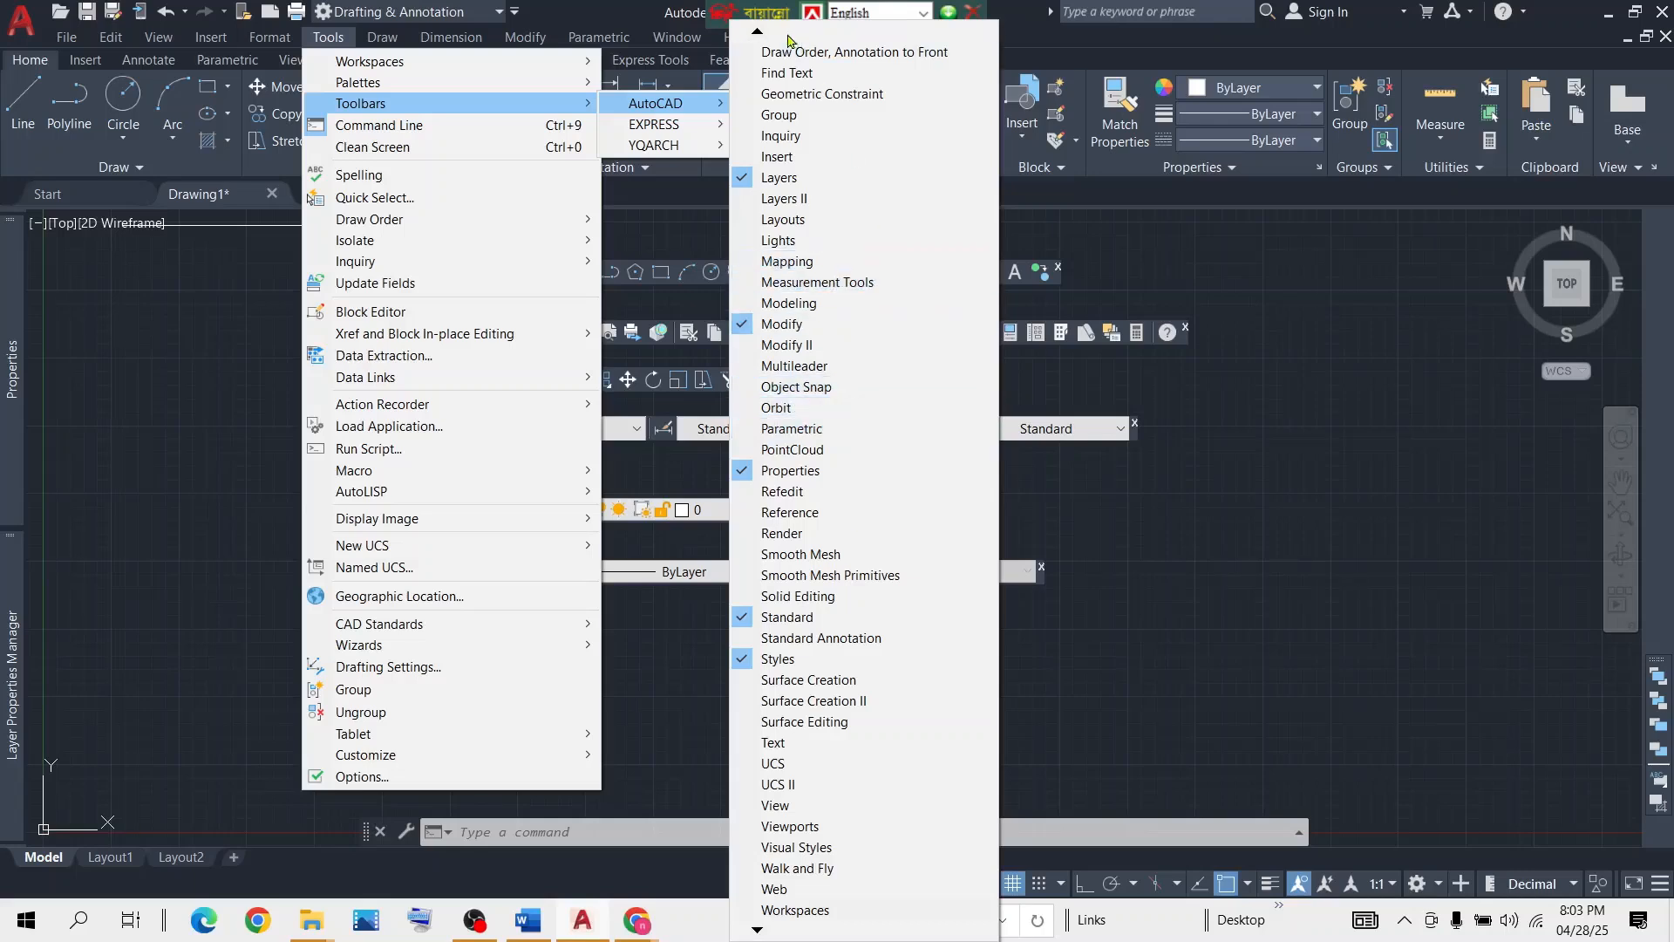
{"action": "mouse_move", "coordinate": [757, 34]}
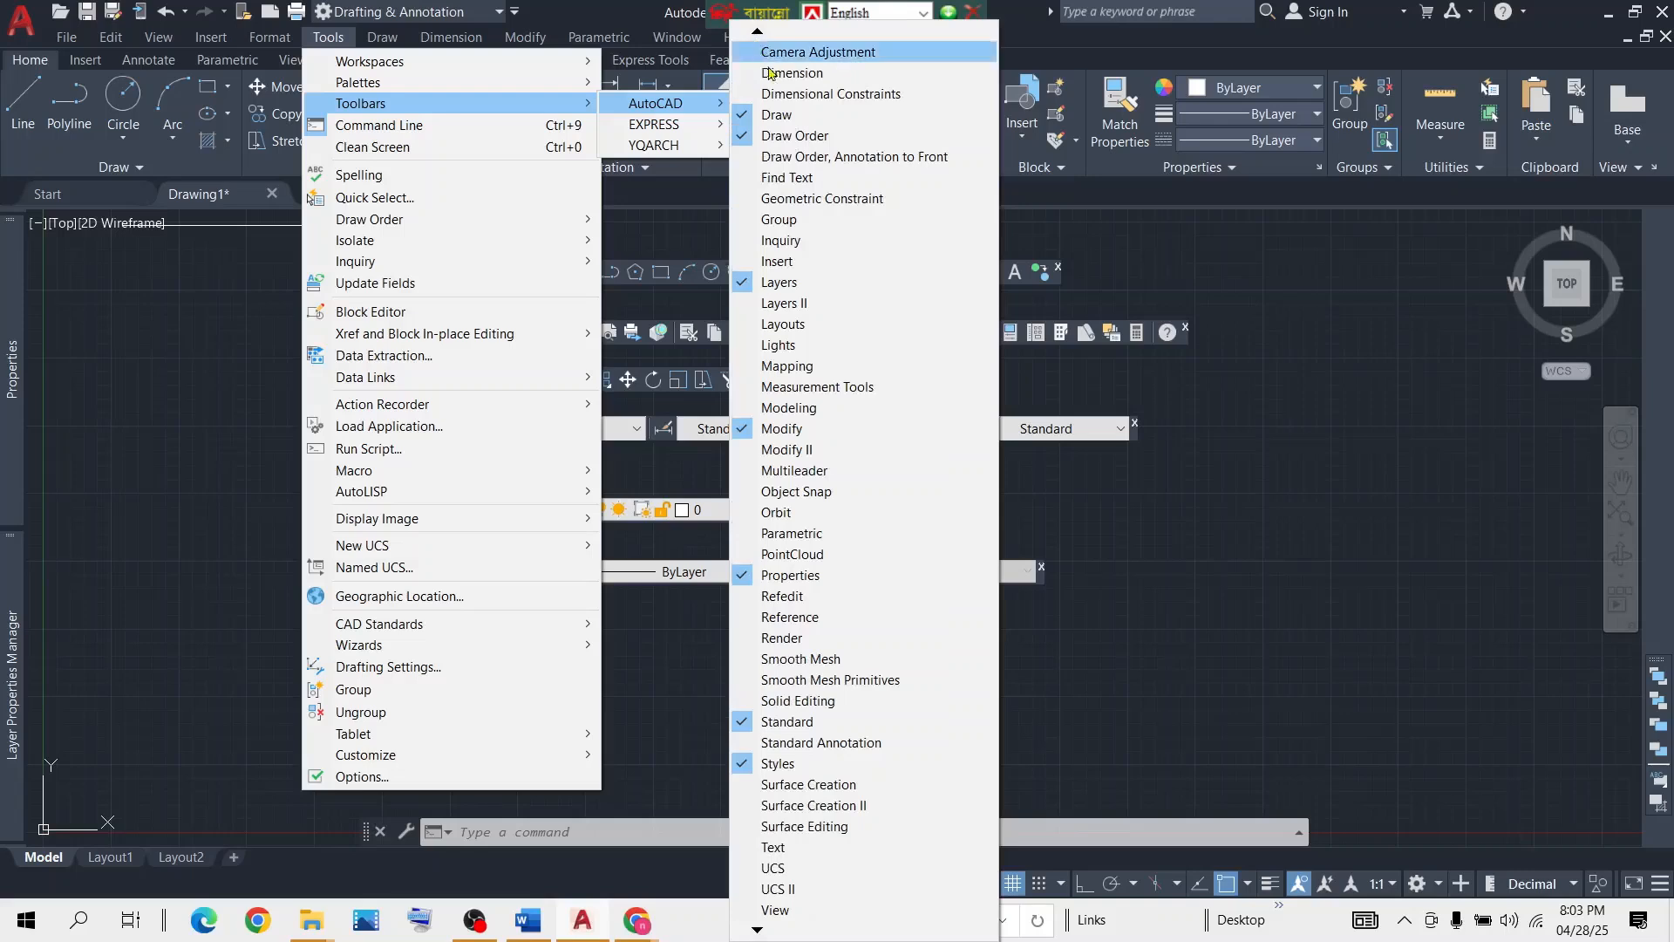
{"action": "left_click", "coordinate": [770, 74]}
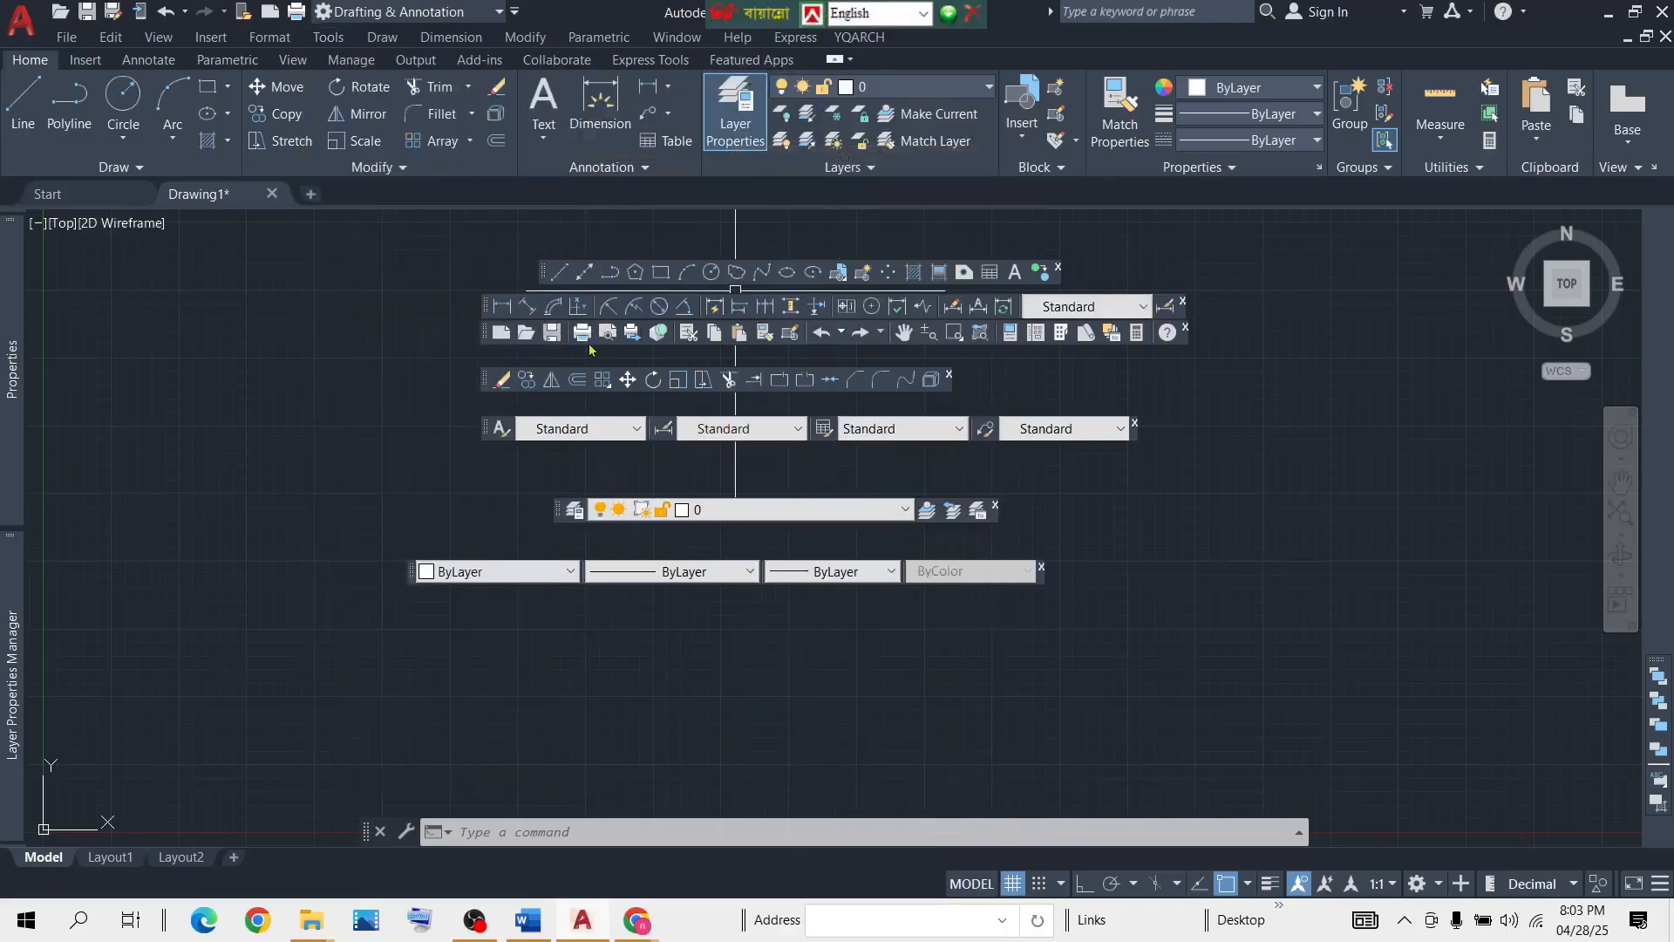
{"action": "left_click_drag", "start_coordinate": [487, 307], "coordinate": [576, 685]}
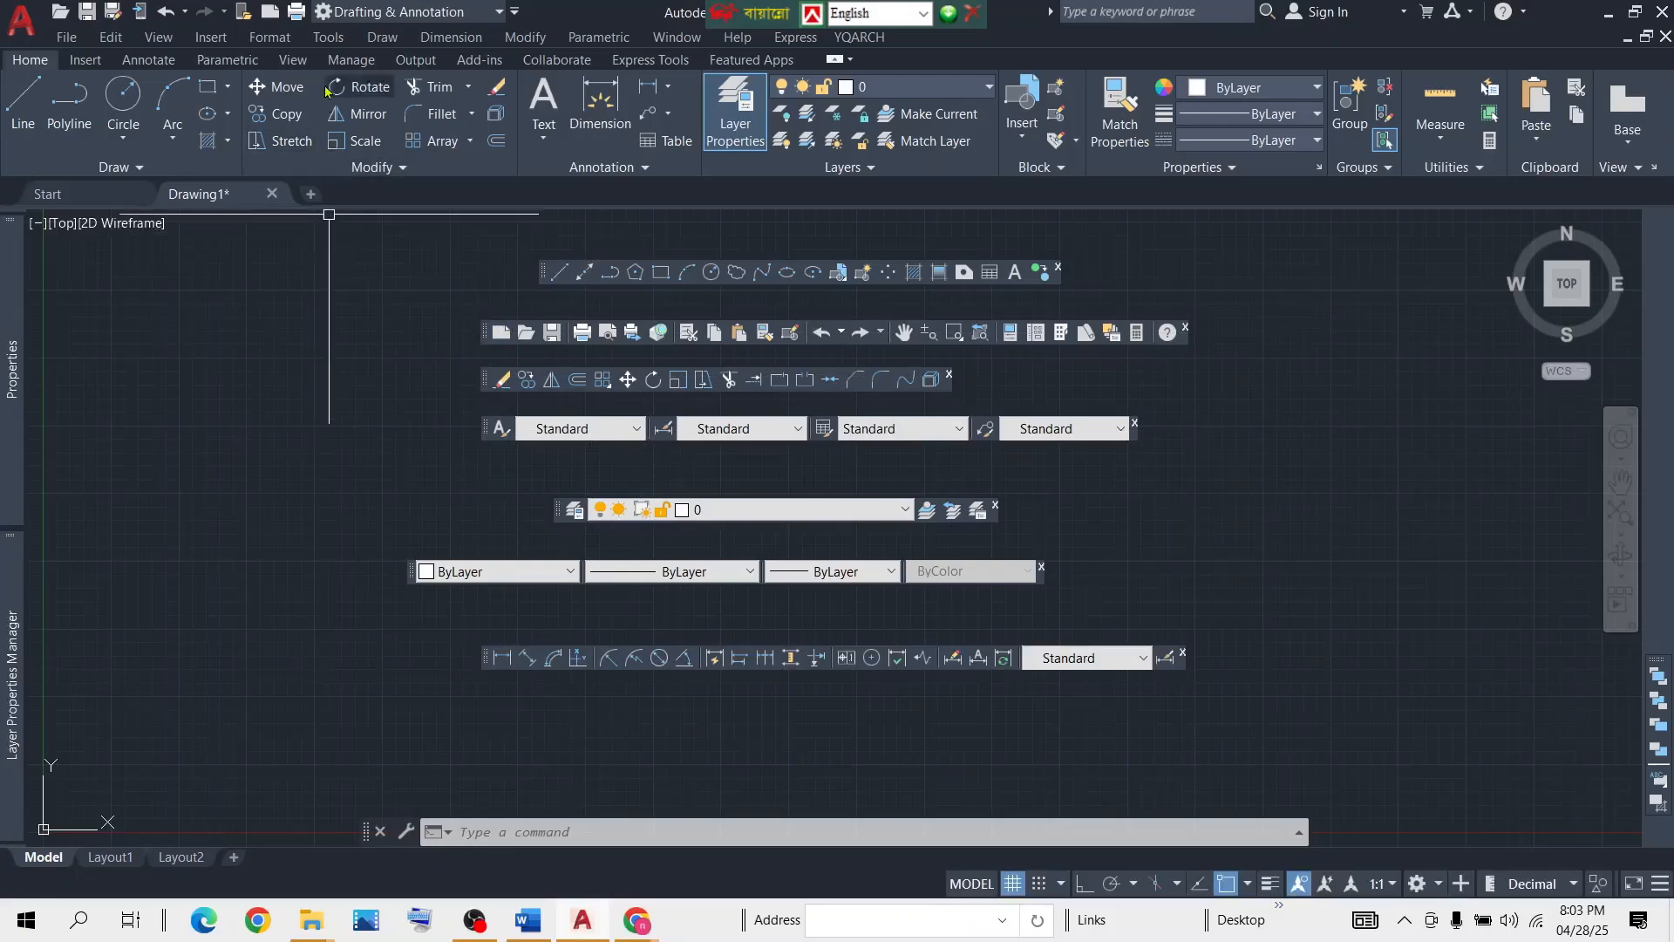
Display the Inquiry toolbar and hide it again.
{"action": "left_click", "coordinate": [331, 36]}
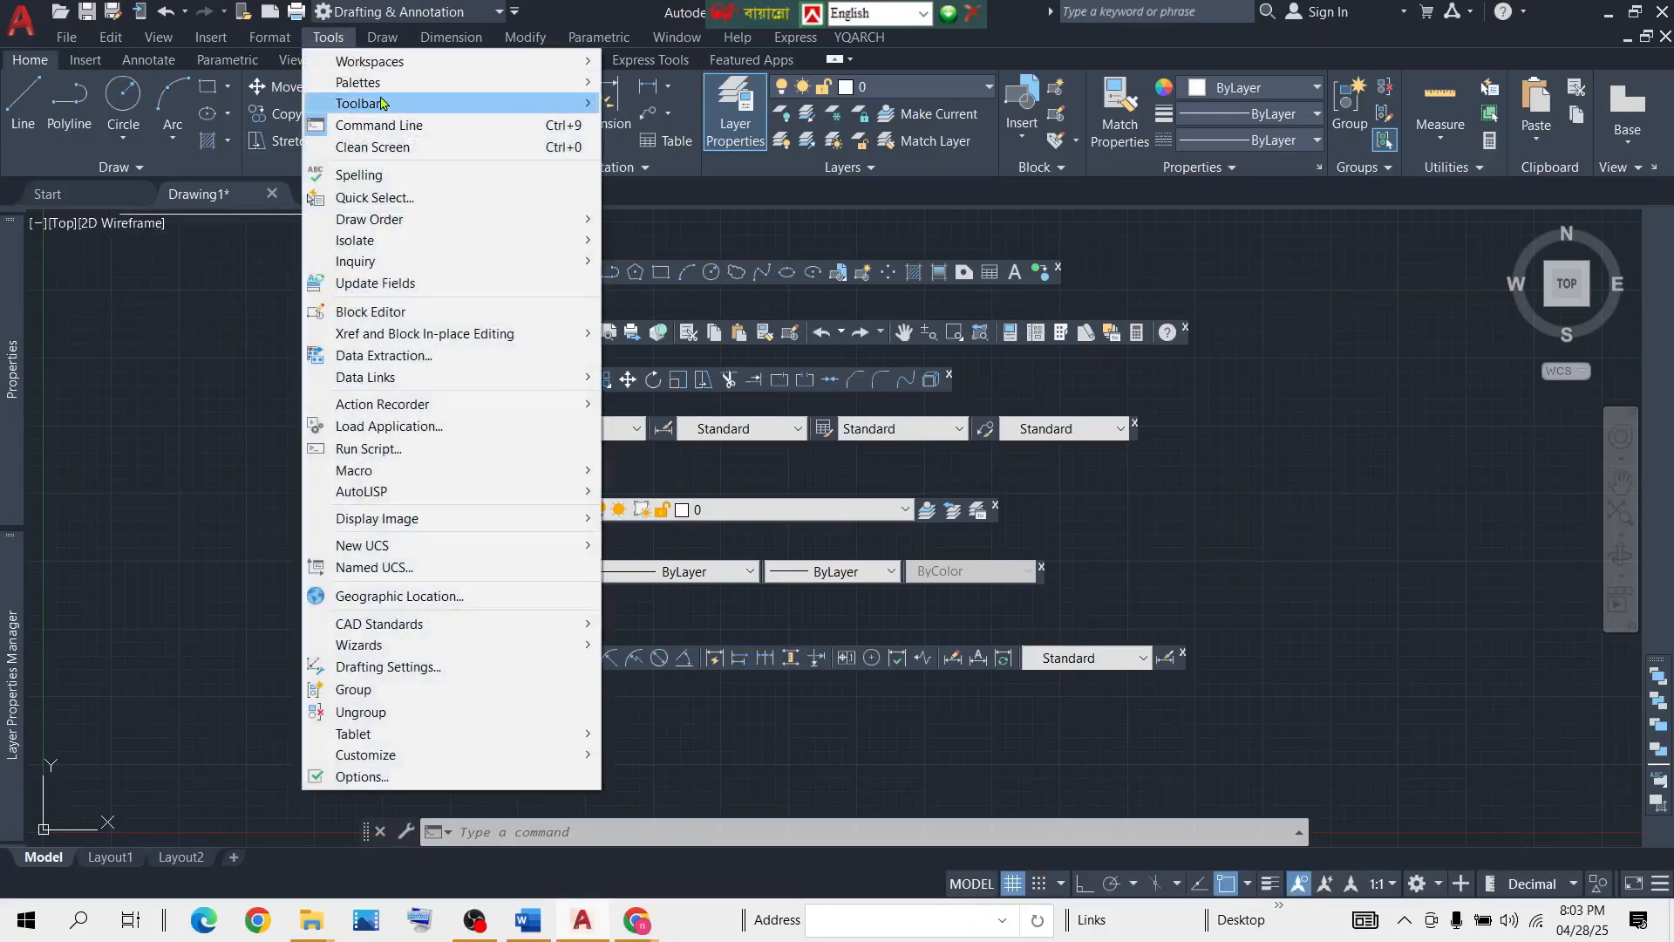
{"action": "mouse_move", "coordinate": [385, 103]}
{"action": "mouse_move", "coordinate": [634, 103]}
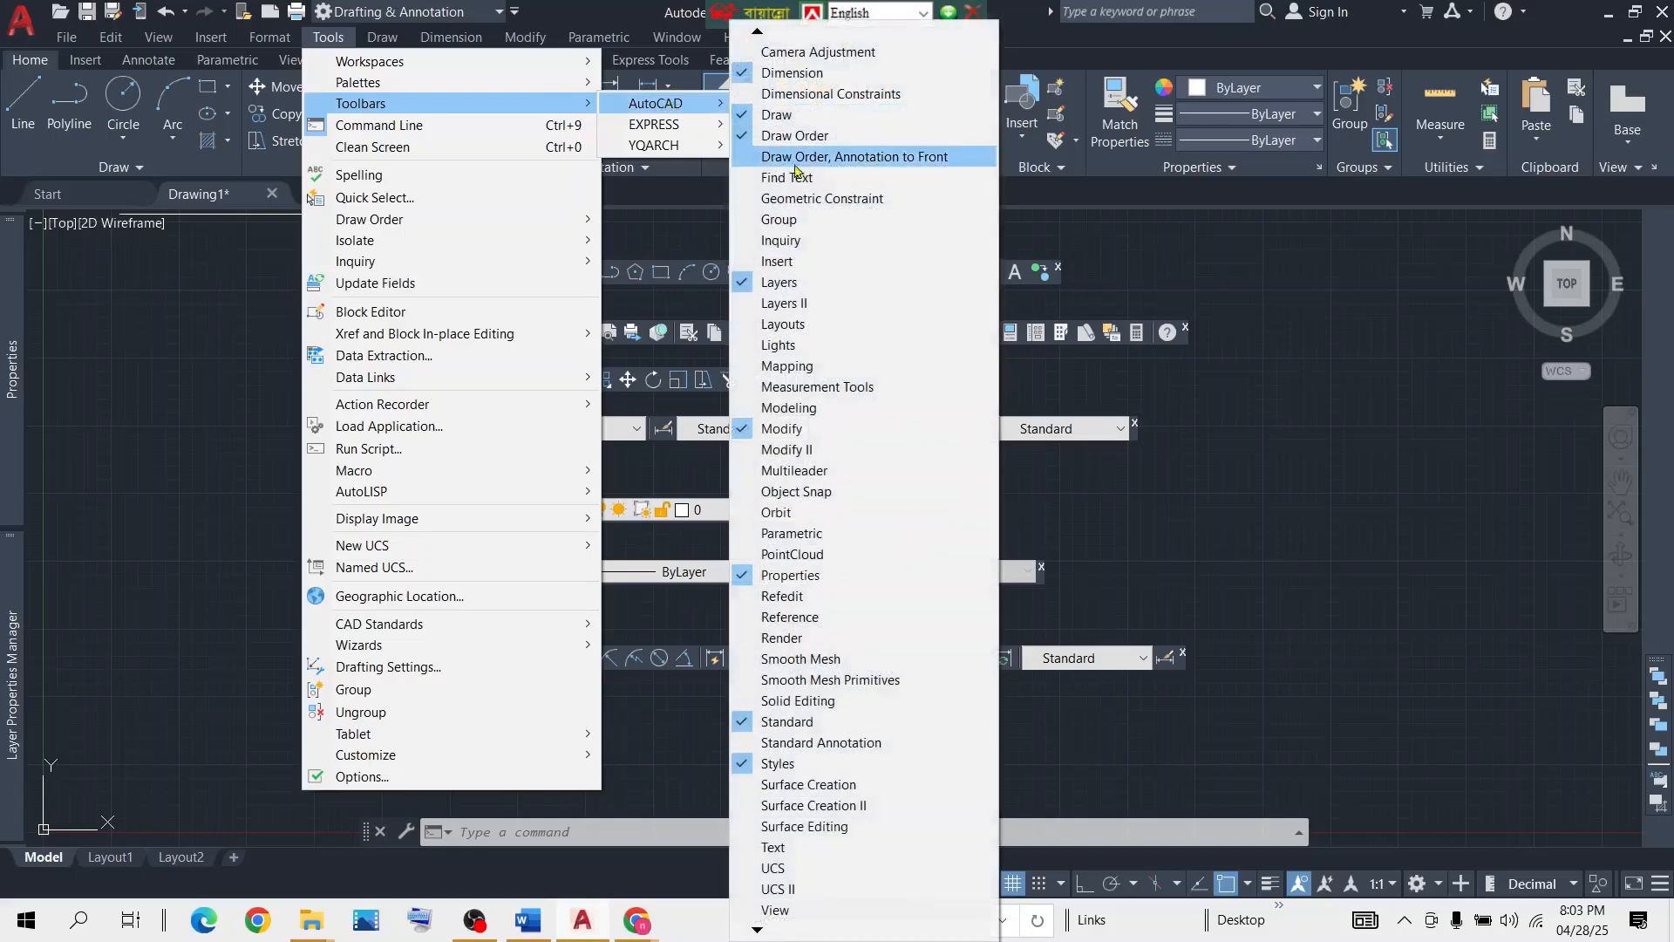
{"action": "left_click", "coordinate": [750, 242]}
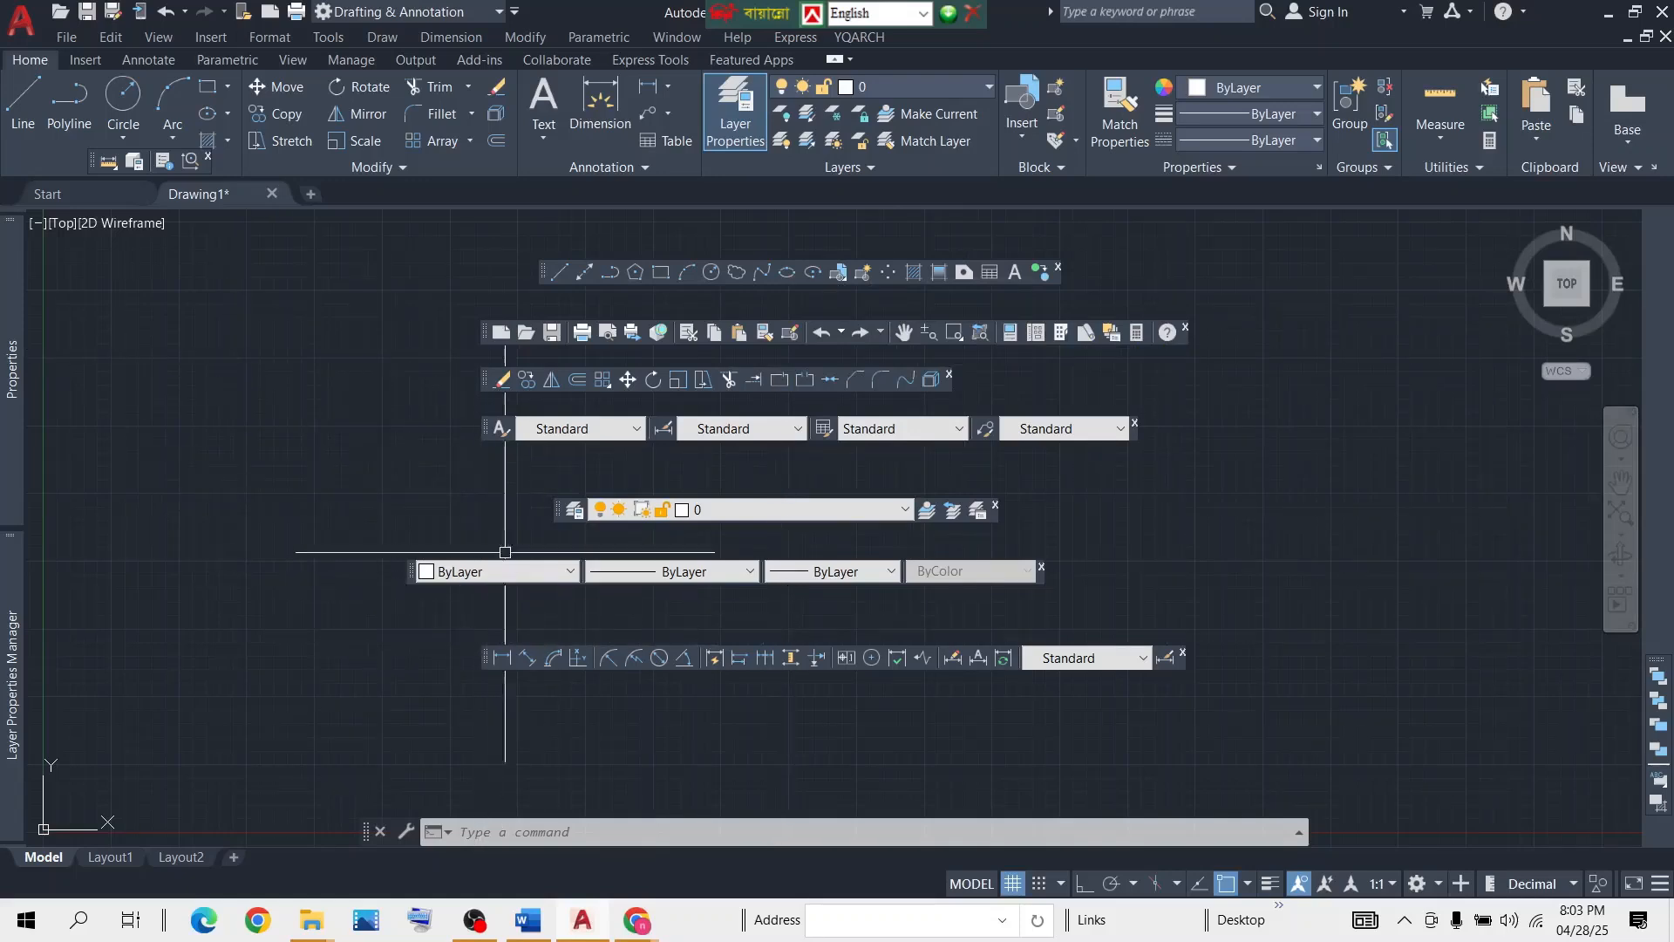
{"action": "left_click", "coordinate": [328, 36]}
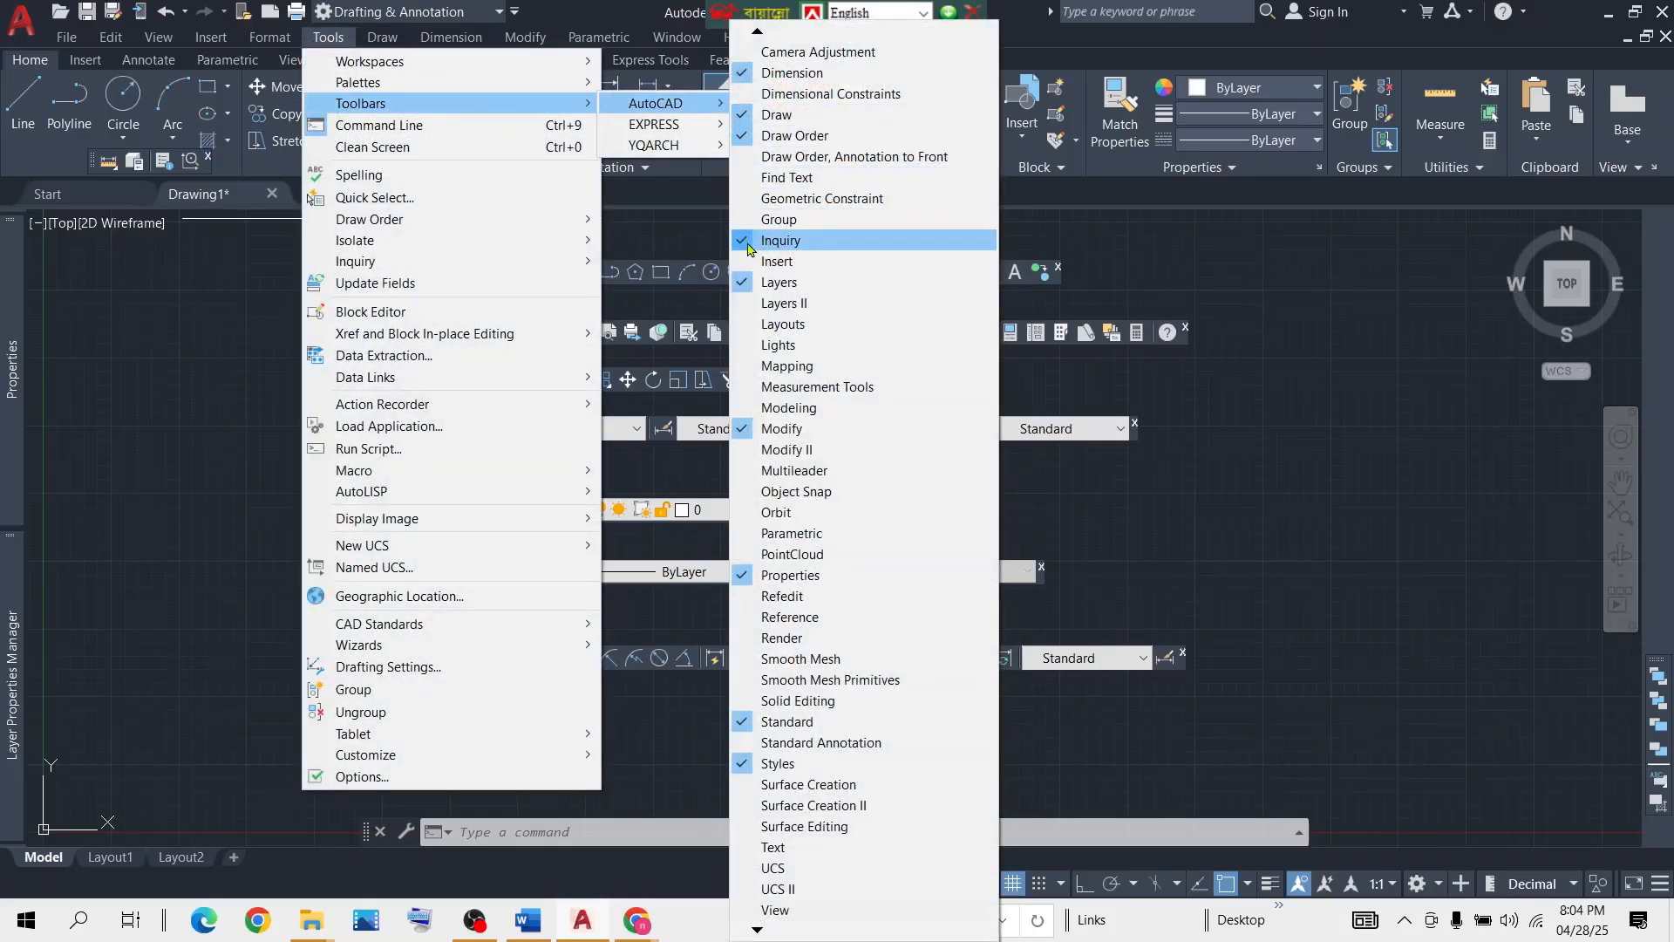
{"action": "left_click", "coordinate": [772, 239]}
Display the Insert toolbar and float it below the Dimension toolbar.
{"action": "left_click", "coordinate": [329, 36]}
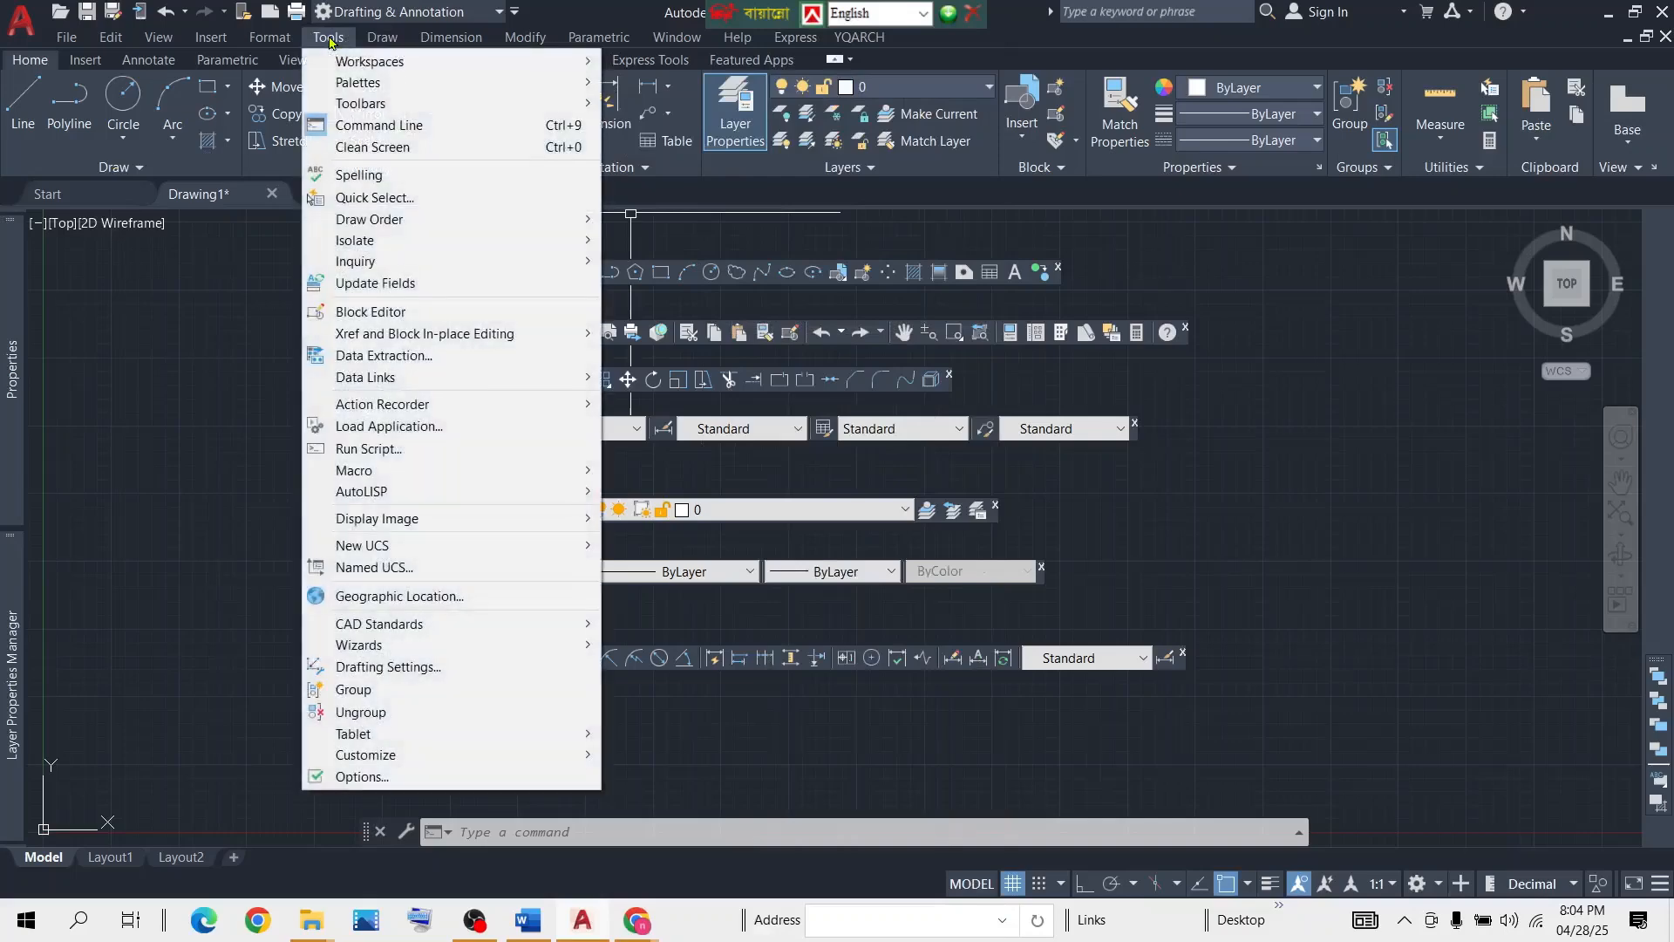
{"action": "mouse_move", "coordinate": [512, 103]}
{"action": "mouse_move", "coordinate": [652, 105]}
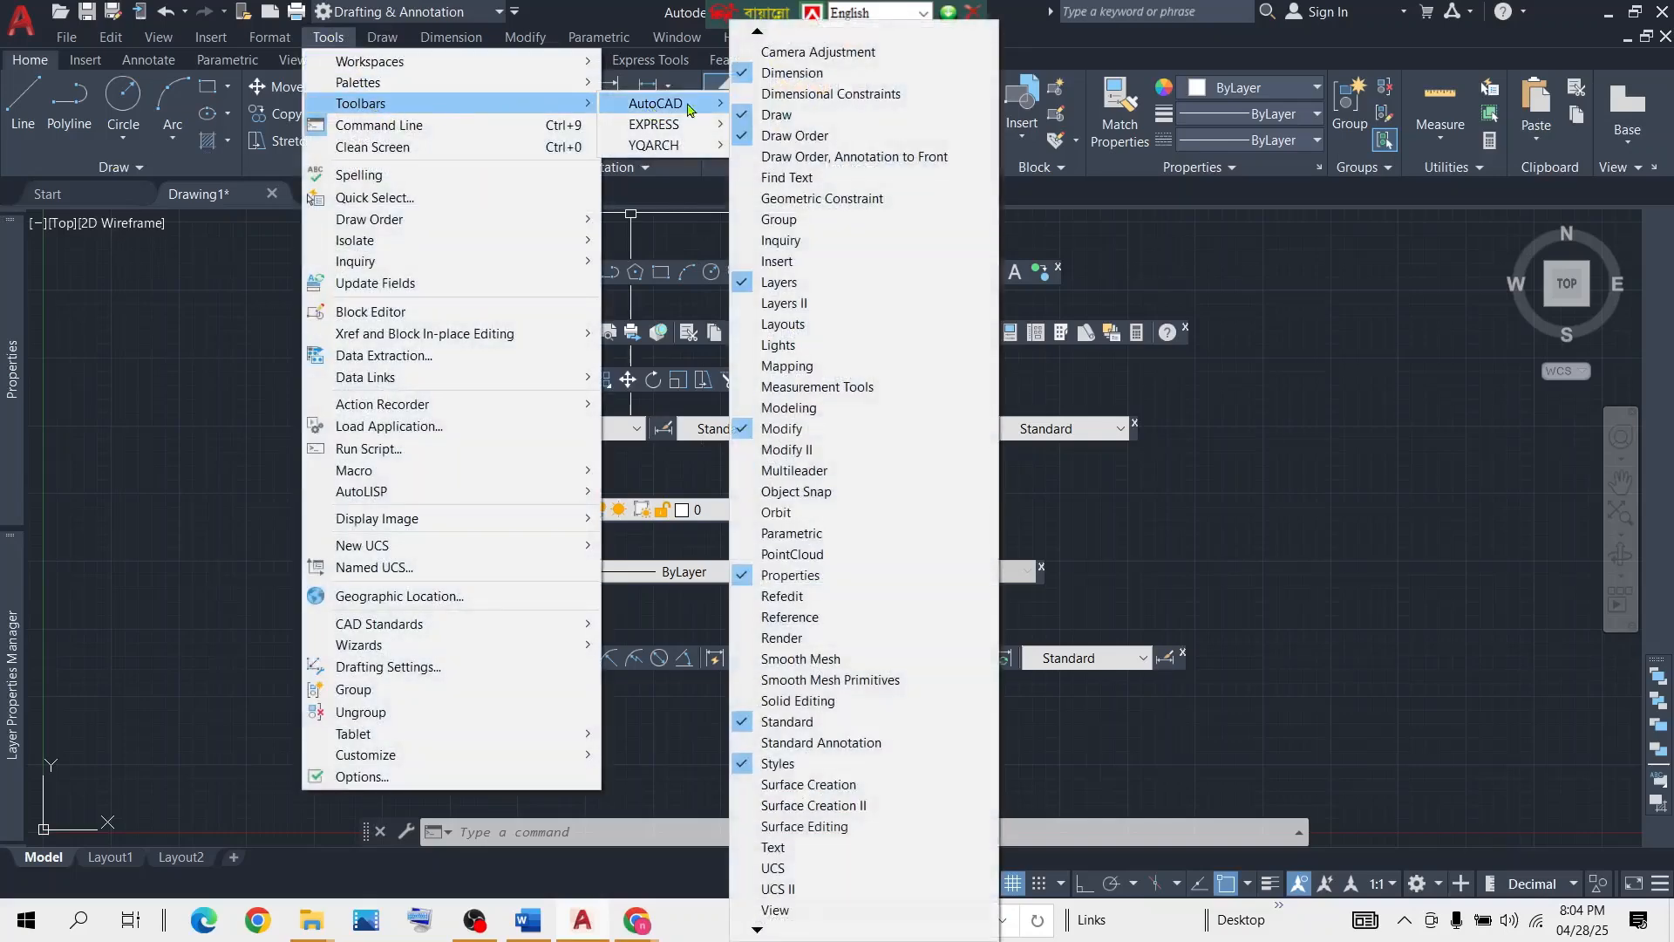
{"action": "left_click", "coordinate": [755, 263]}
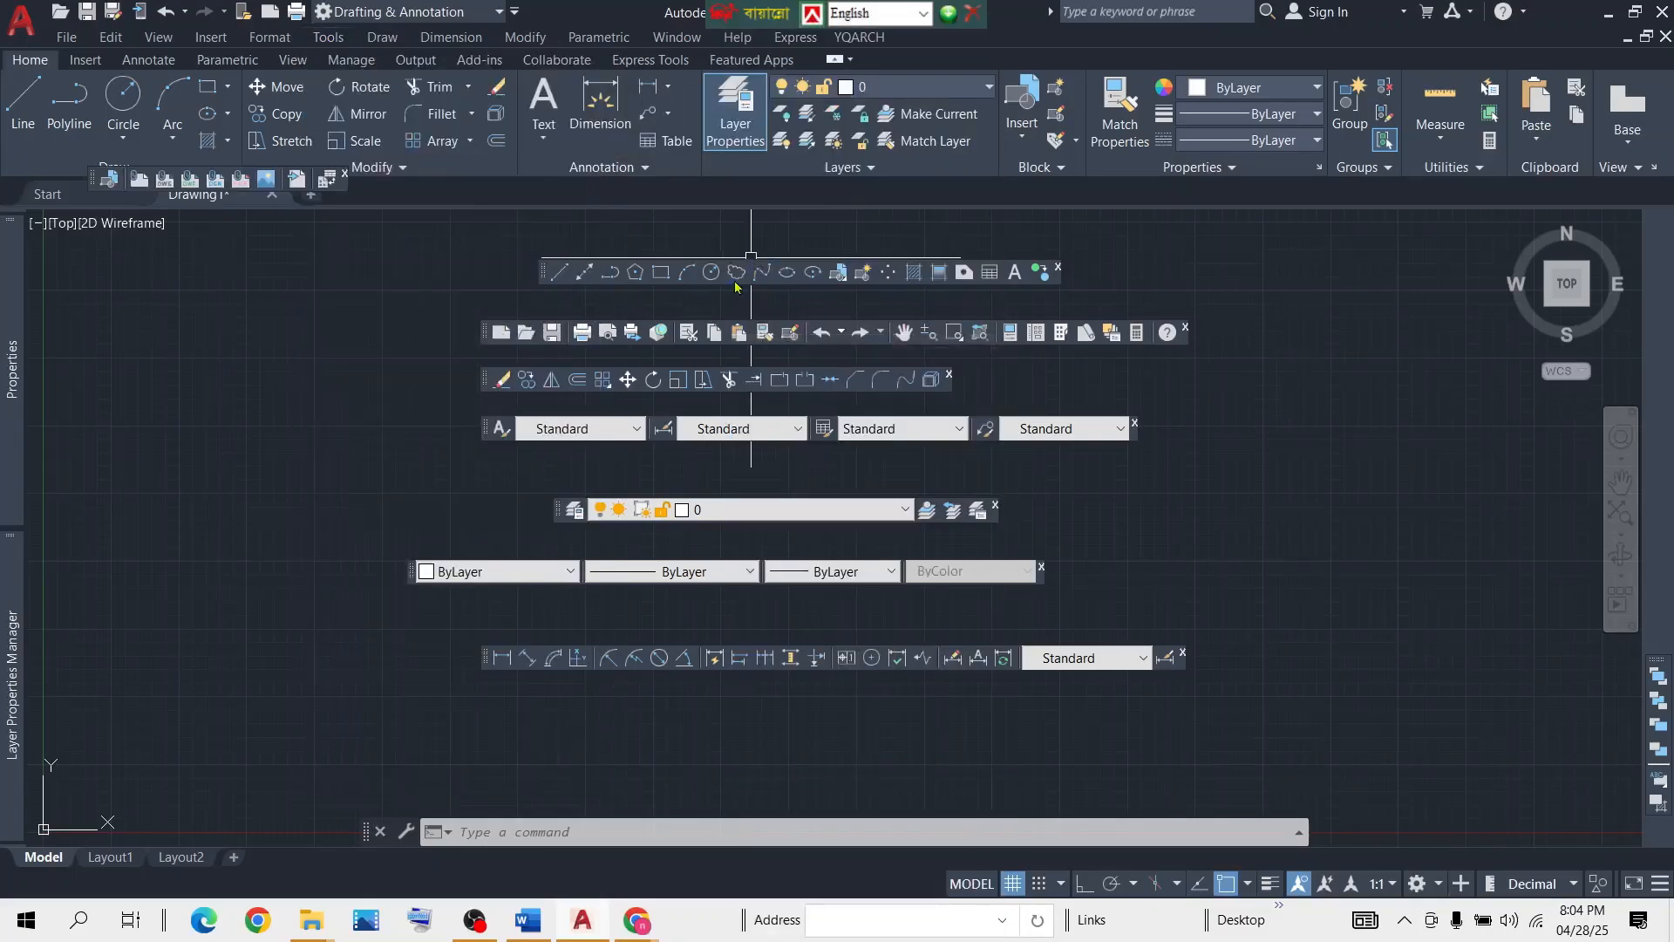
{"action": "mouse_move", "coordinate": [94, 176]}
{"action": "left_mouse_down"}
{"action": "mouse_move", "coordinate": [176, 377]}
{"action": "mouse_move", "coordinate": [384, 630]}
{"action": "left_mouse_up"}
{"action": "left_click_drag", "start_coordinate": [578, 724], "coordinate": [562, 717]}
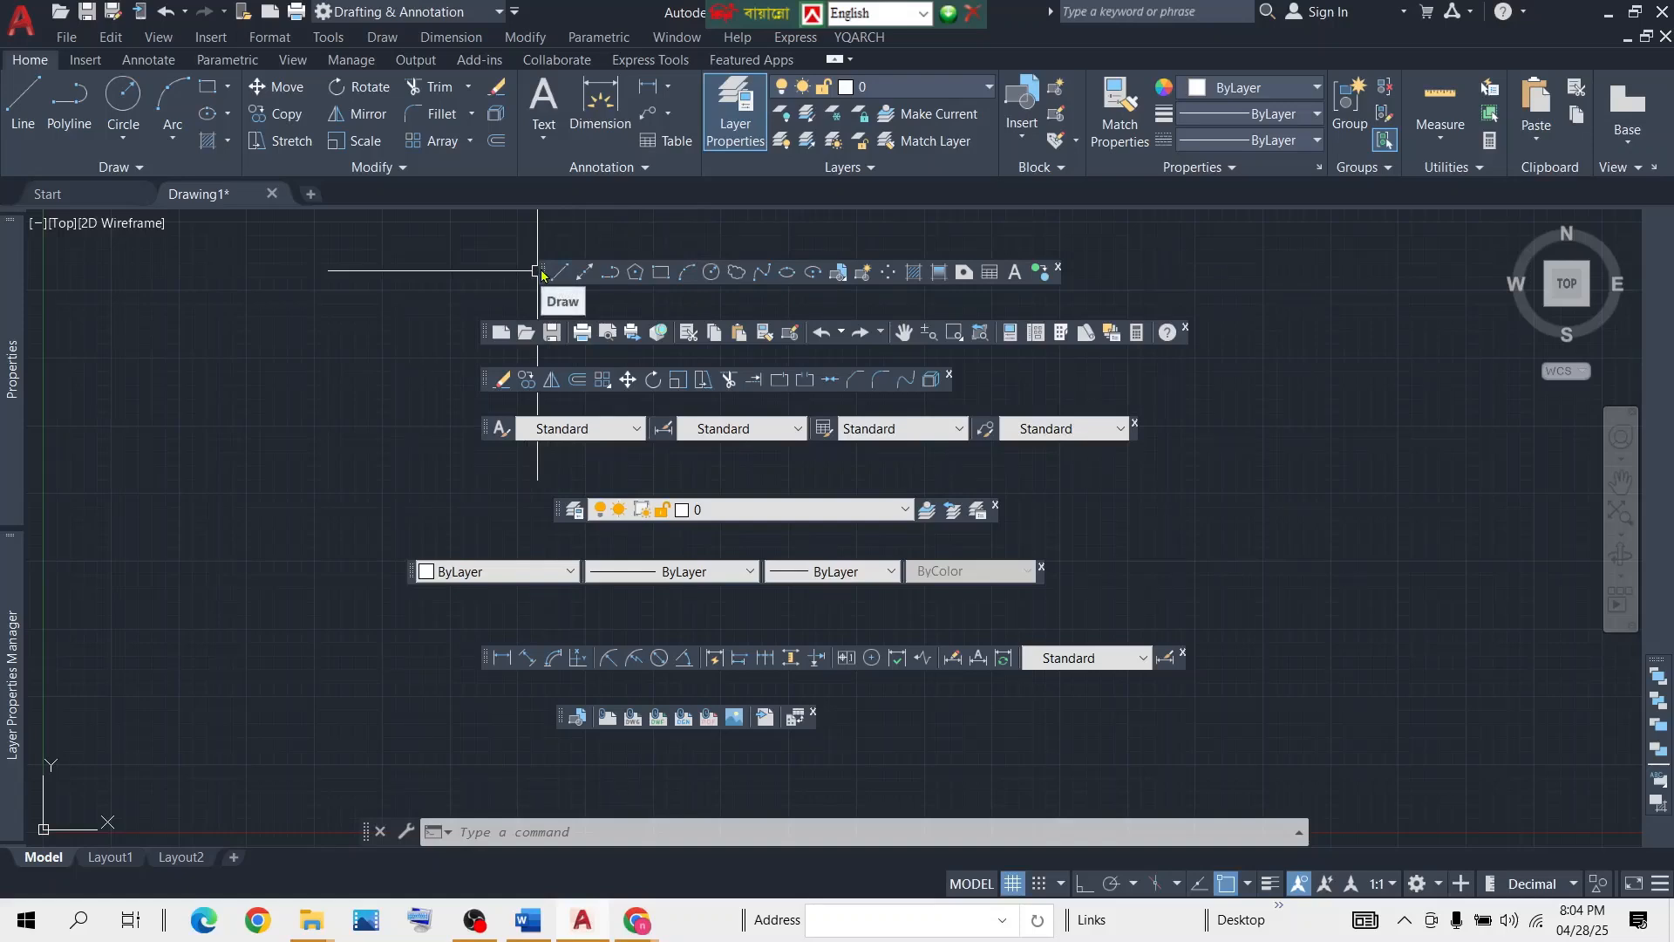
{"action": "left_click", "coordinate": [329, 37]}
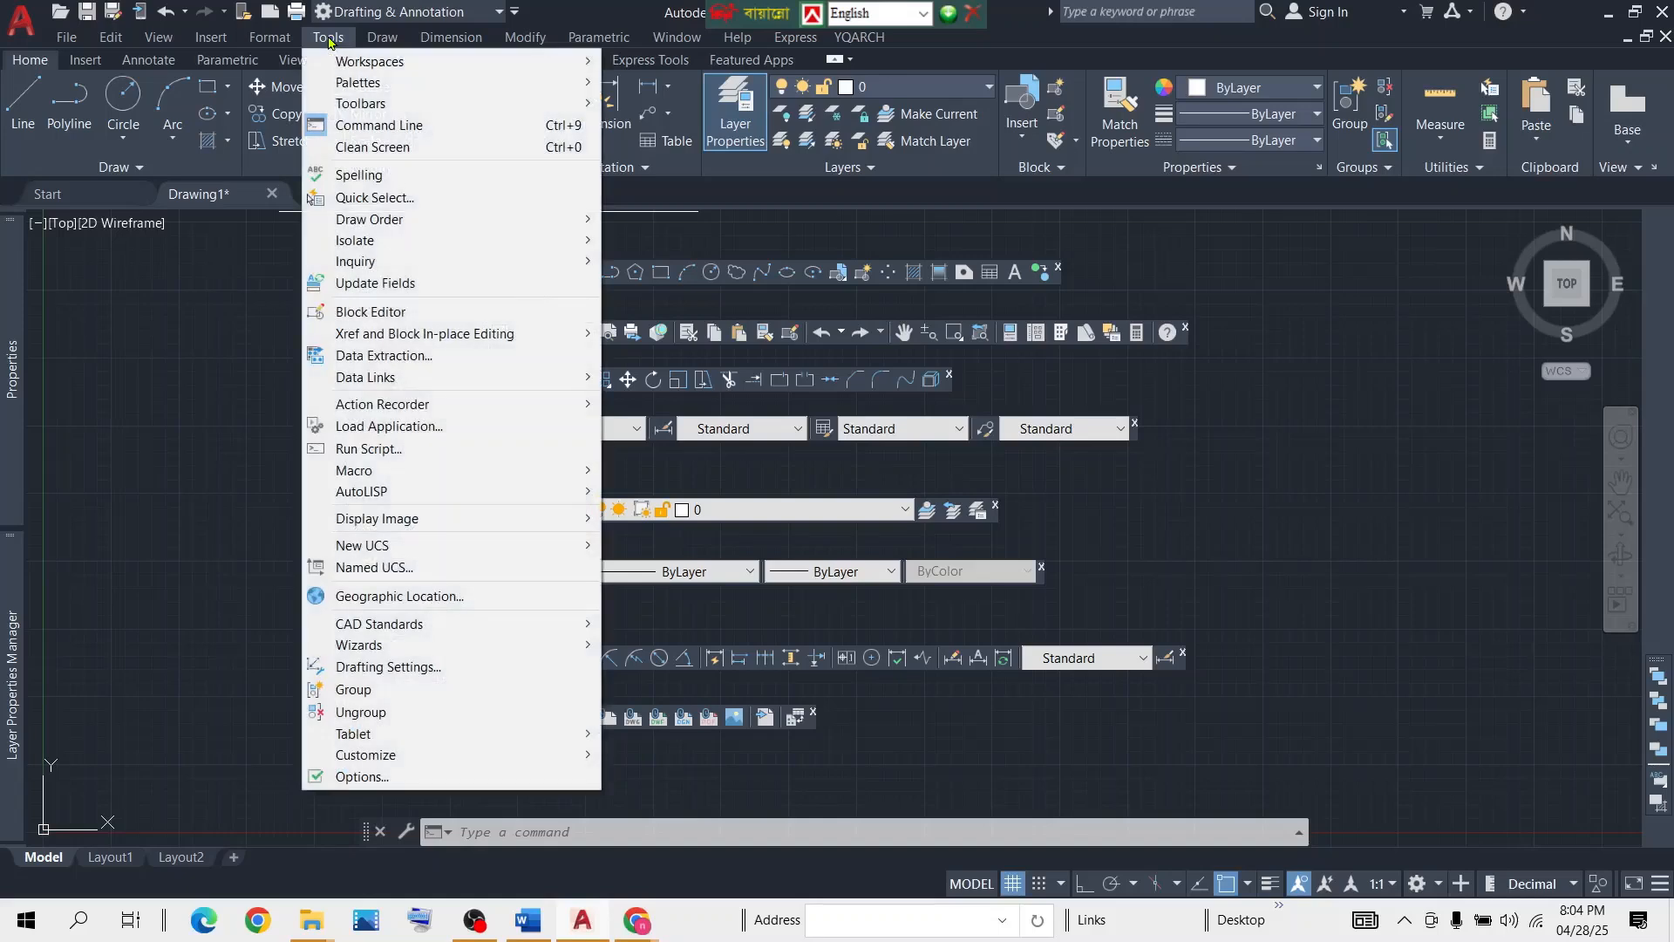
{"action": "mouse_move", "coordinate": [372, 106]}
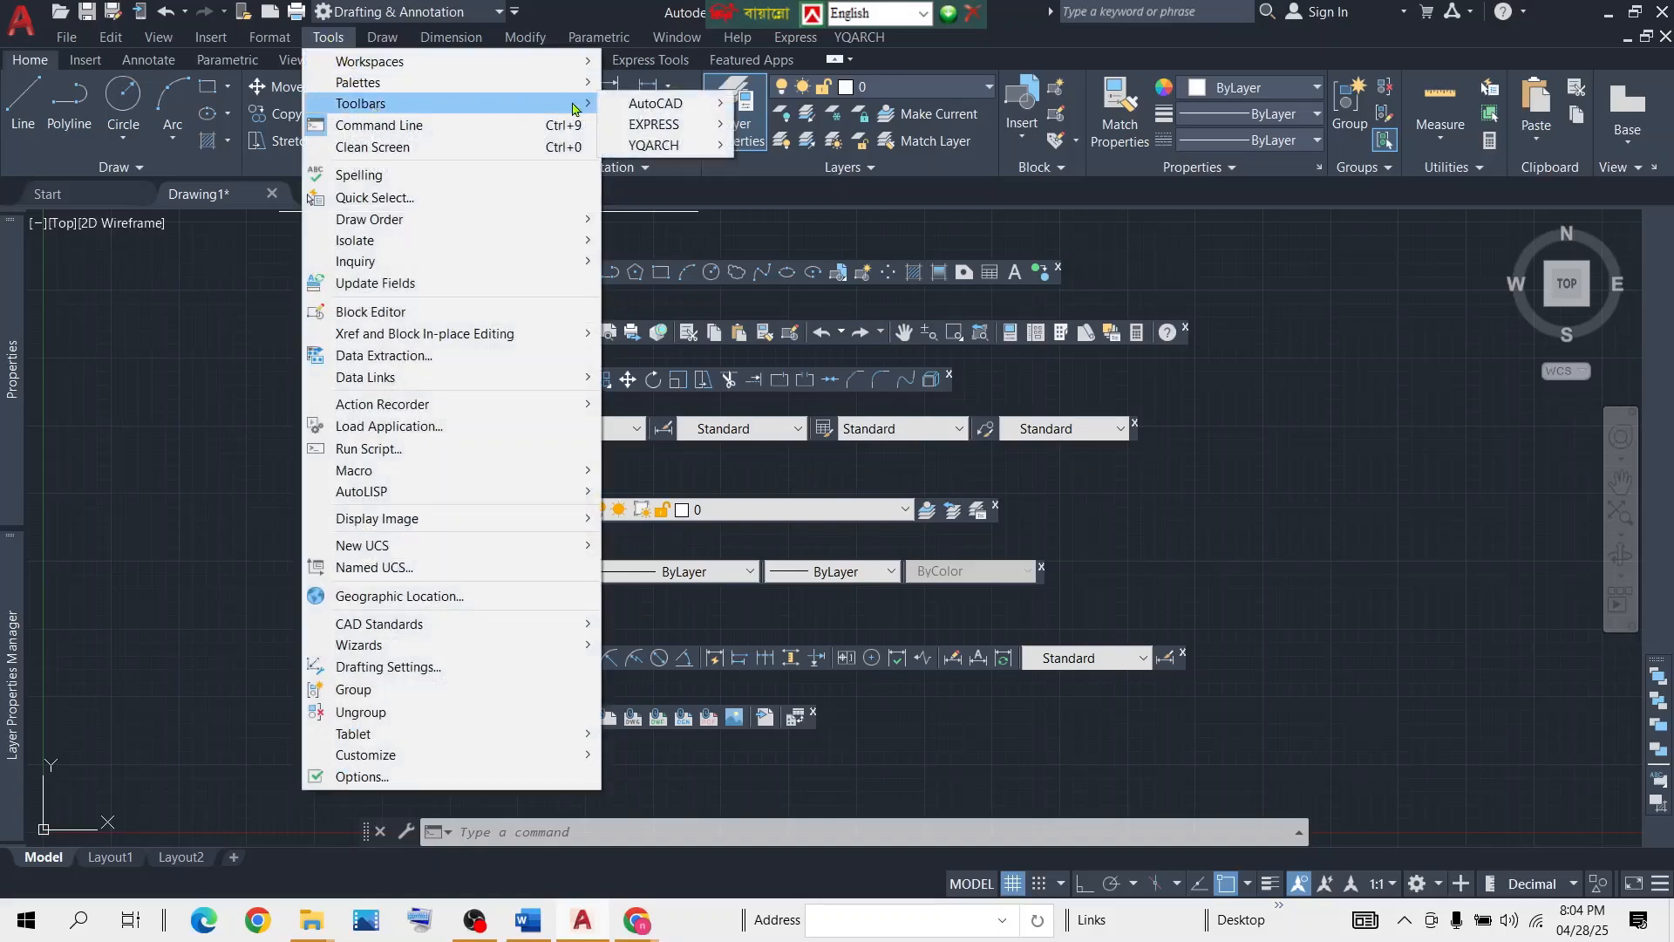
{"action": "mouse_move", "coordinate": [708, 109]}
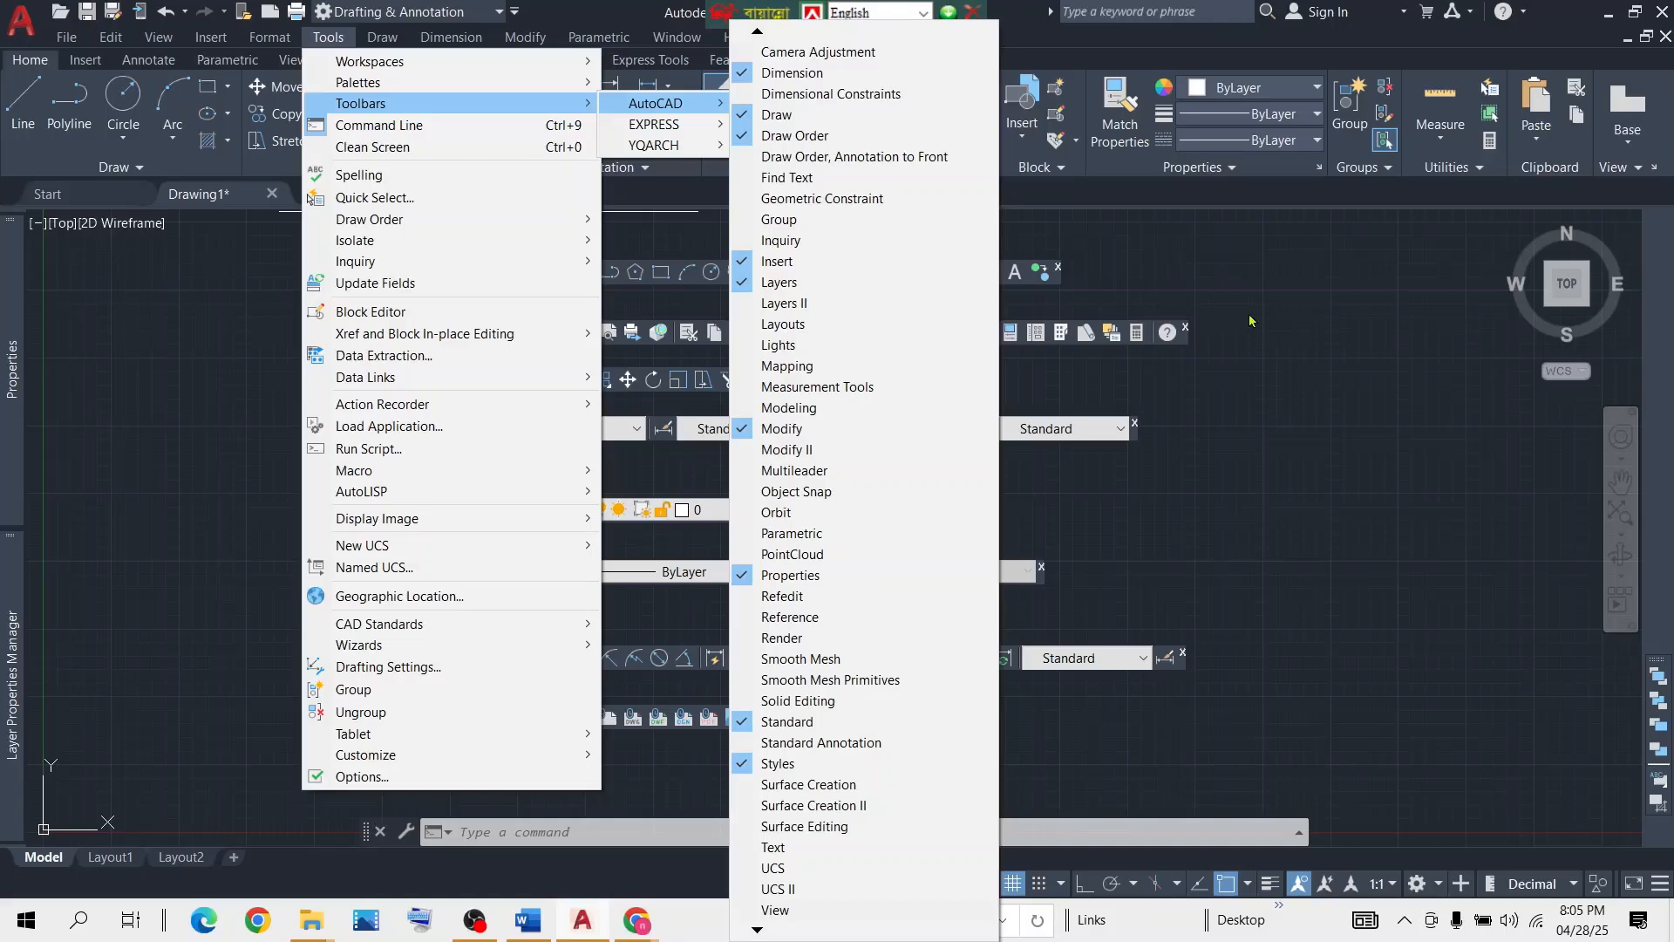
{"action": "mouse_move", "coordinate": [676, 38]}
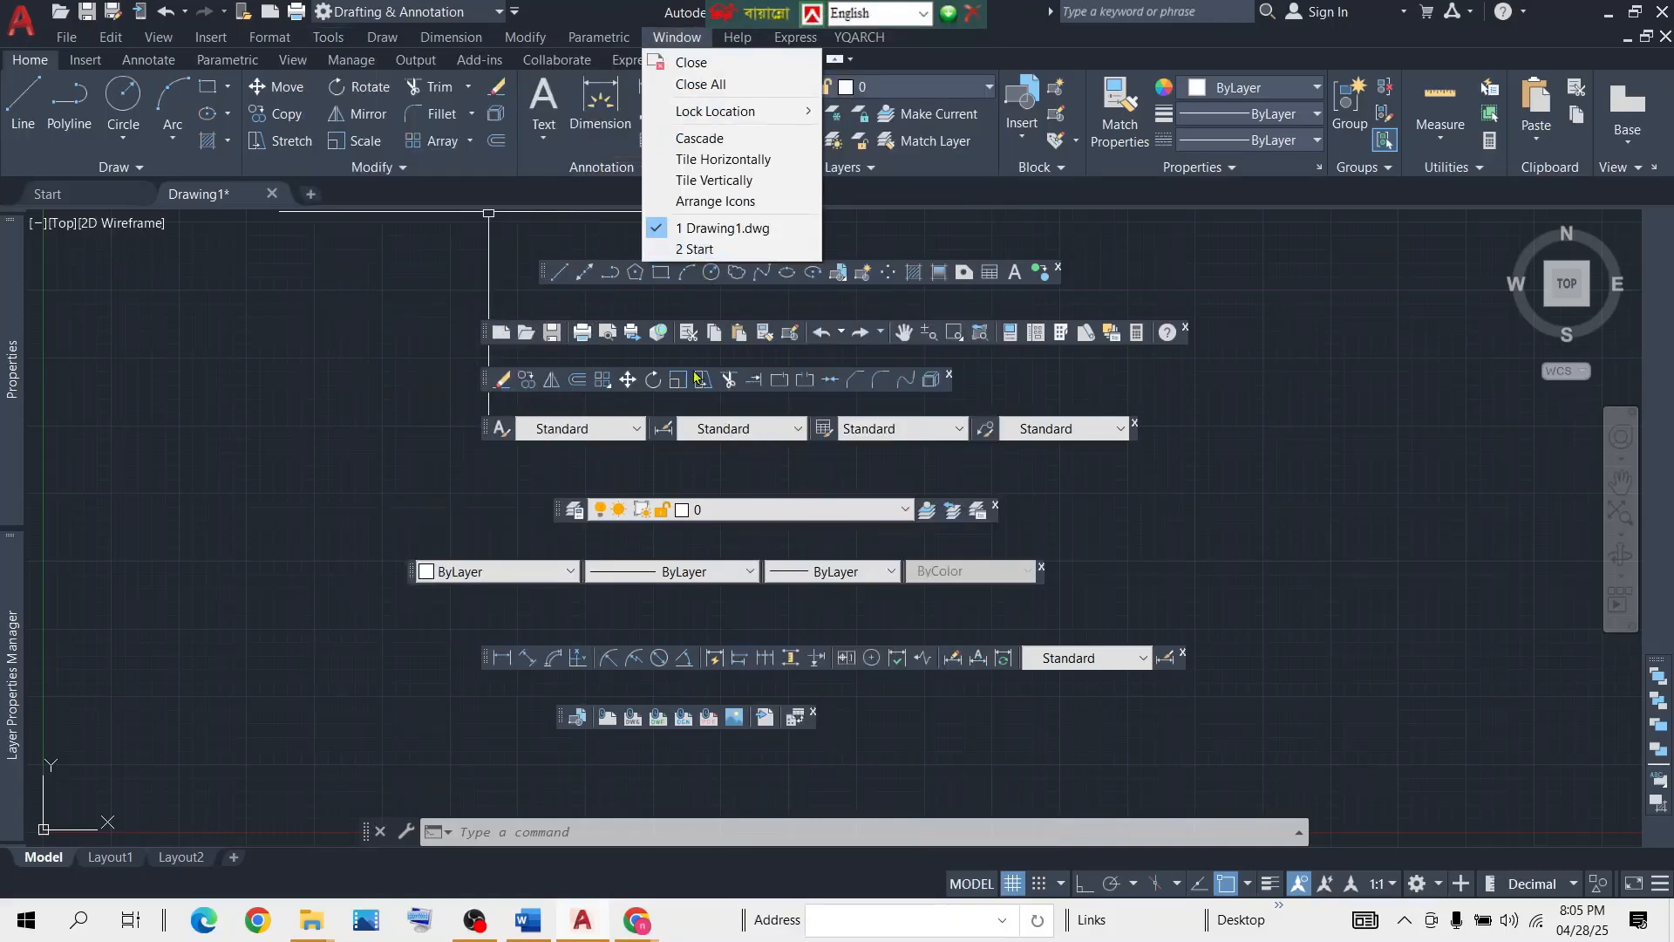
{"action": "left_click", "coordinate": [1272, 258]}
{"action": "left_click", "coordinate": [1291, 343]}
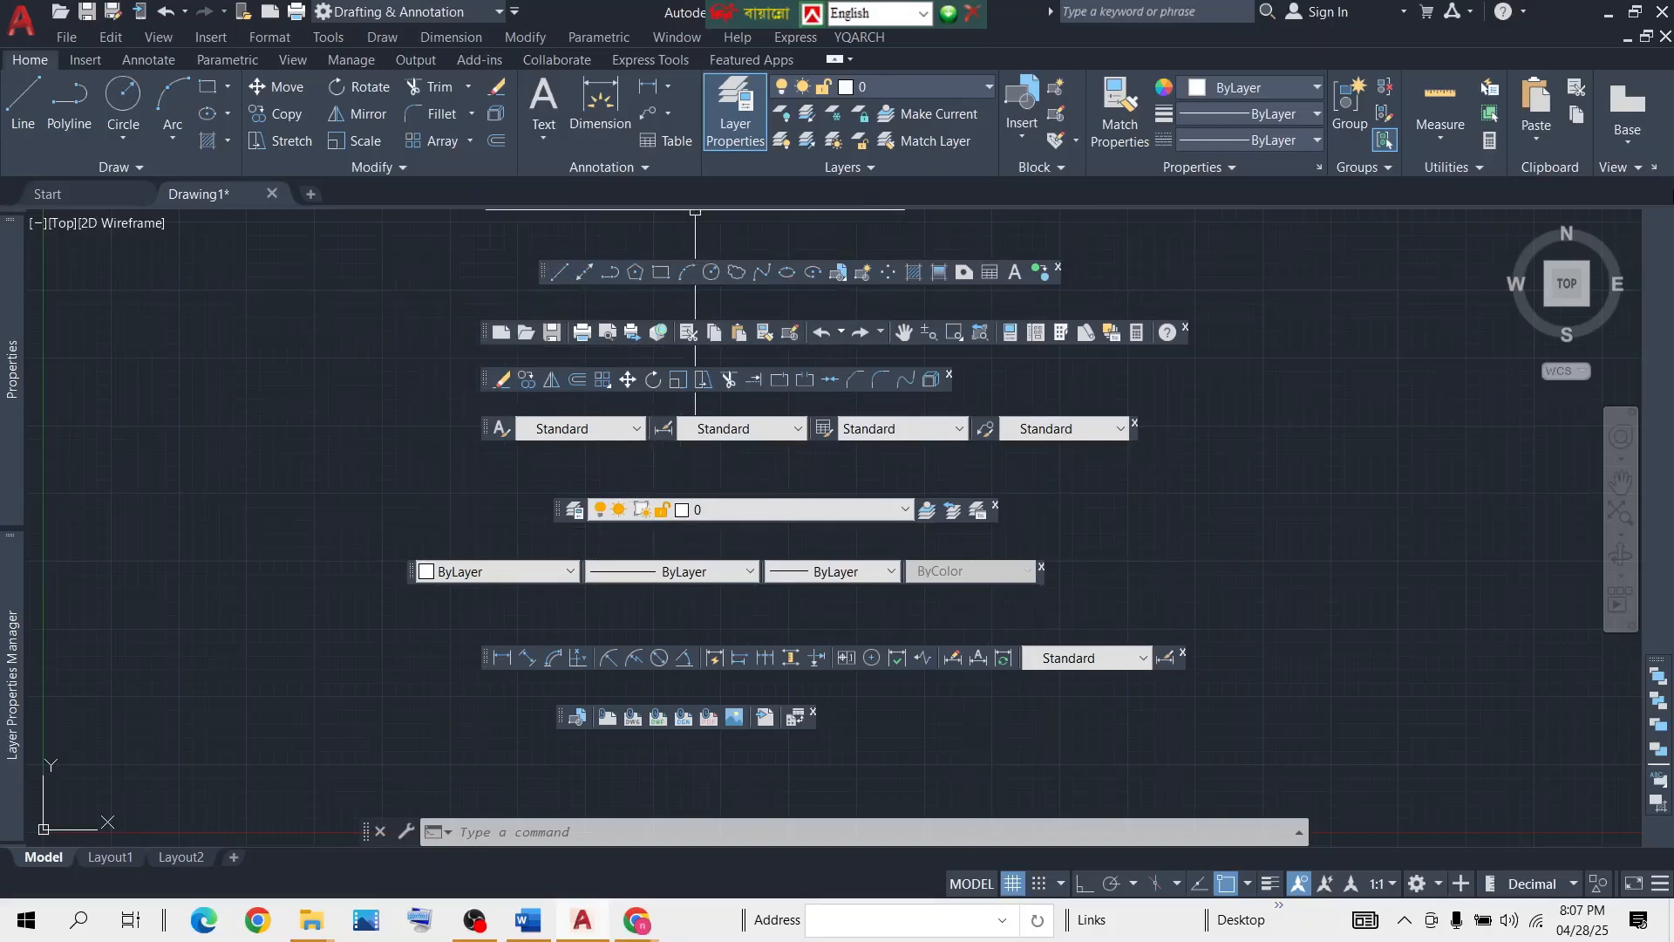
Dock the Draw toolbar along the drawing area's upper edge and undock it to float above the Standard toolbar.
{"action": "mouse_move", "coordinate": [545, 277]}
{"action": "left_mouse_down"}
{"action": "mouse_move", "coordinate": [1622, 229]}
{"action": "mouse_move", "coordinate": [1526, 231]}
{"action": "left_mouse_up"}
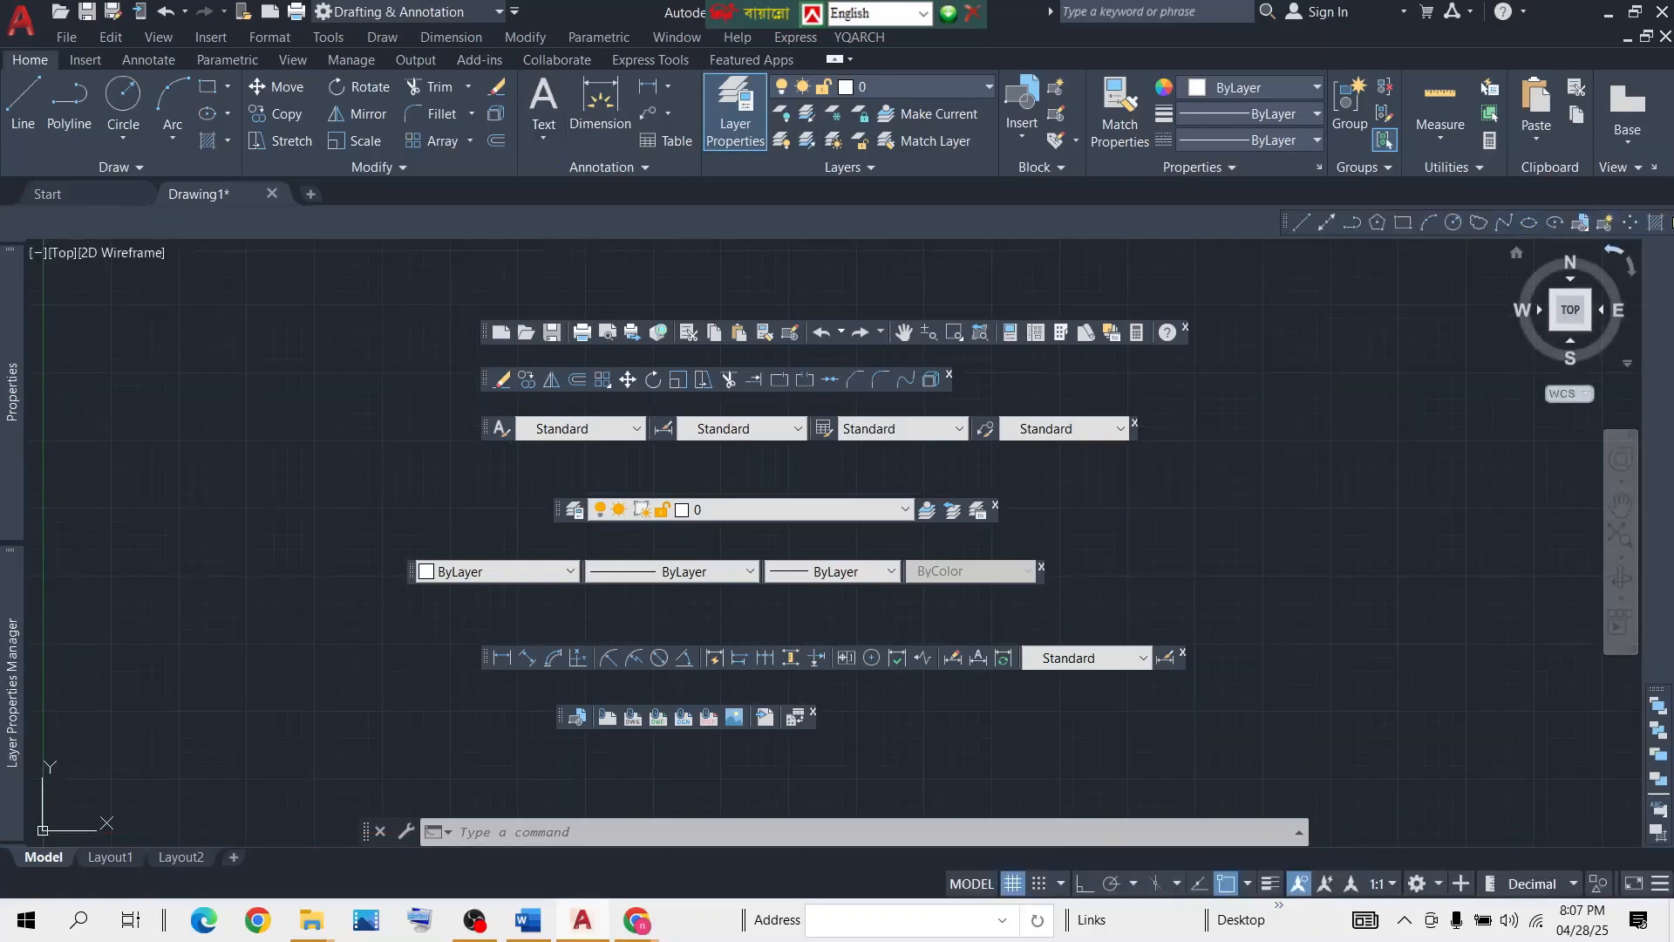
{"action": "left_click_drag", "start_coordinate": [1284, 223], "coordinate": [1221, 316]}
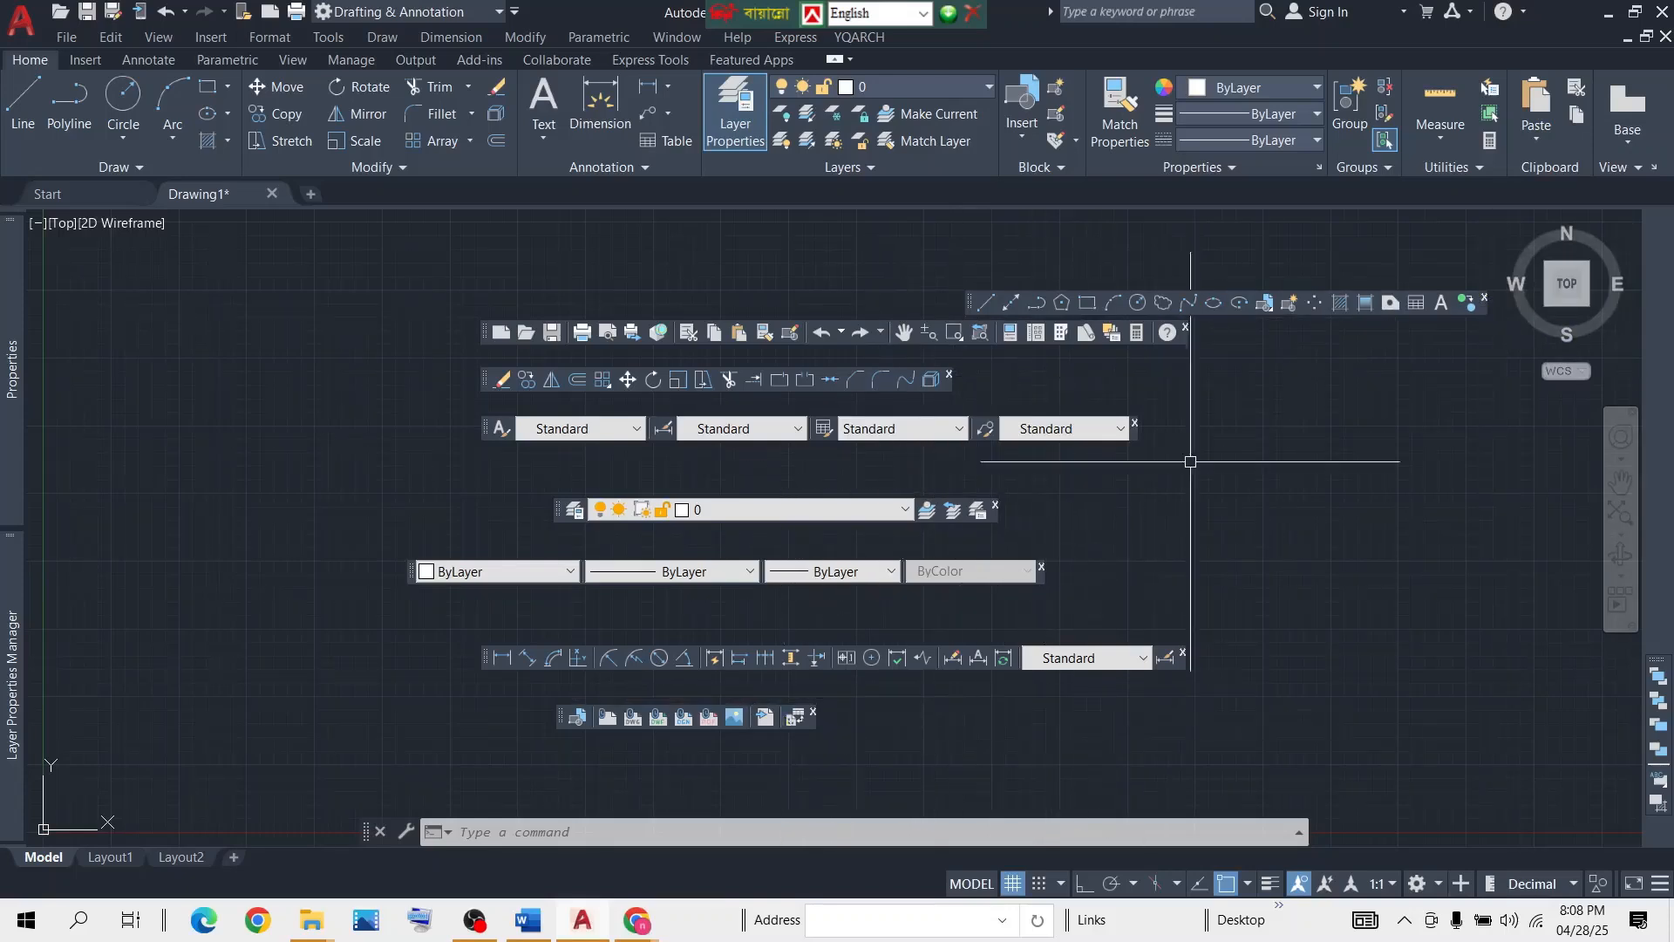
Close the floating Draw, Standard, Modify, Styles, Layers, Properties, Dimension and Insert toolbars.
{"action": "left_click", "coordinate": [1485, 298]}
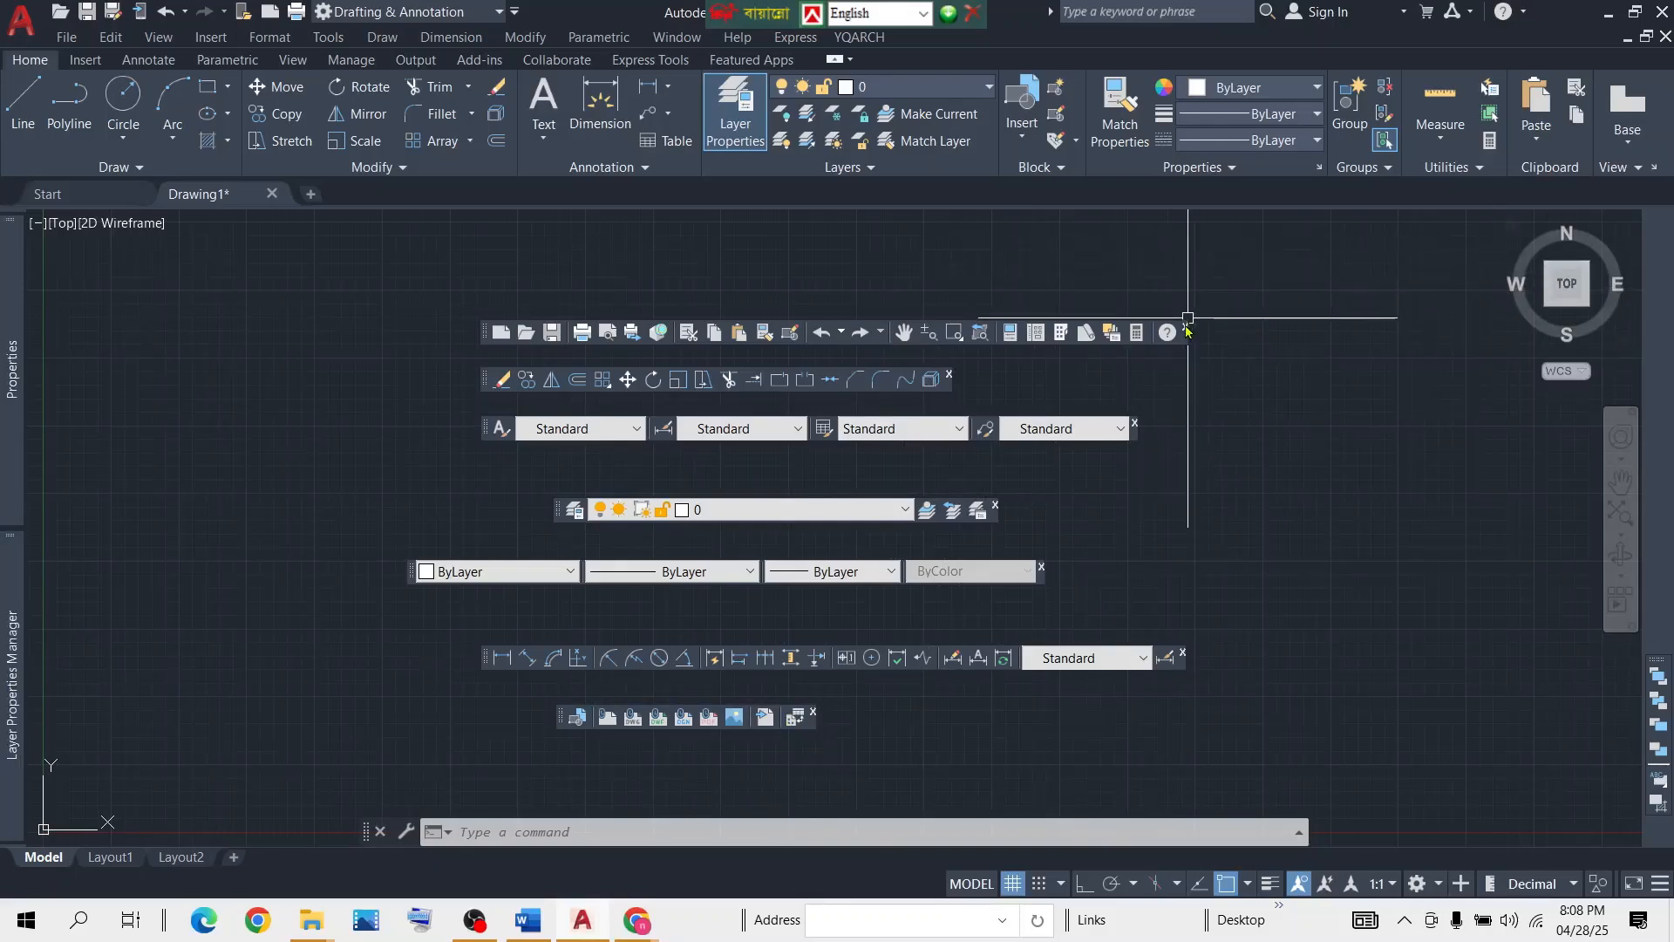
{"action": "left_click", "coordinate": [1185, 326]}
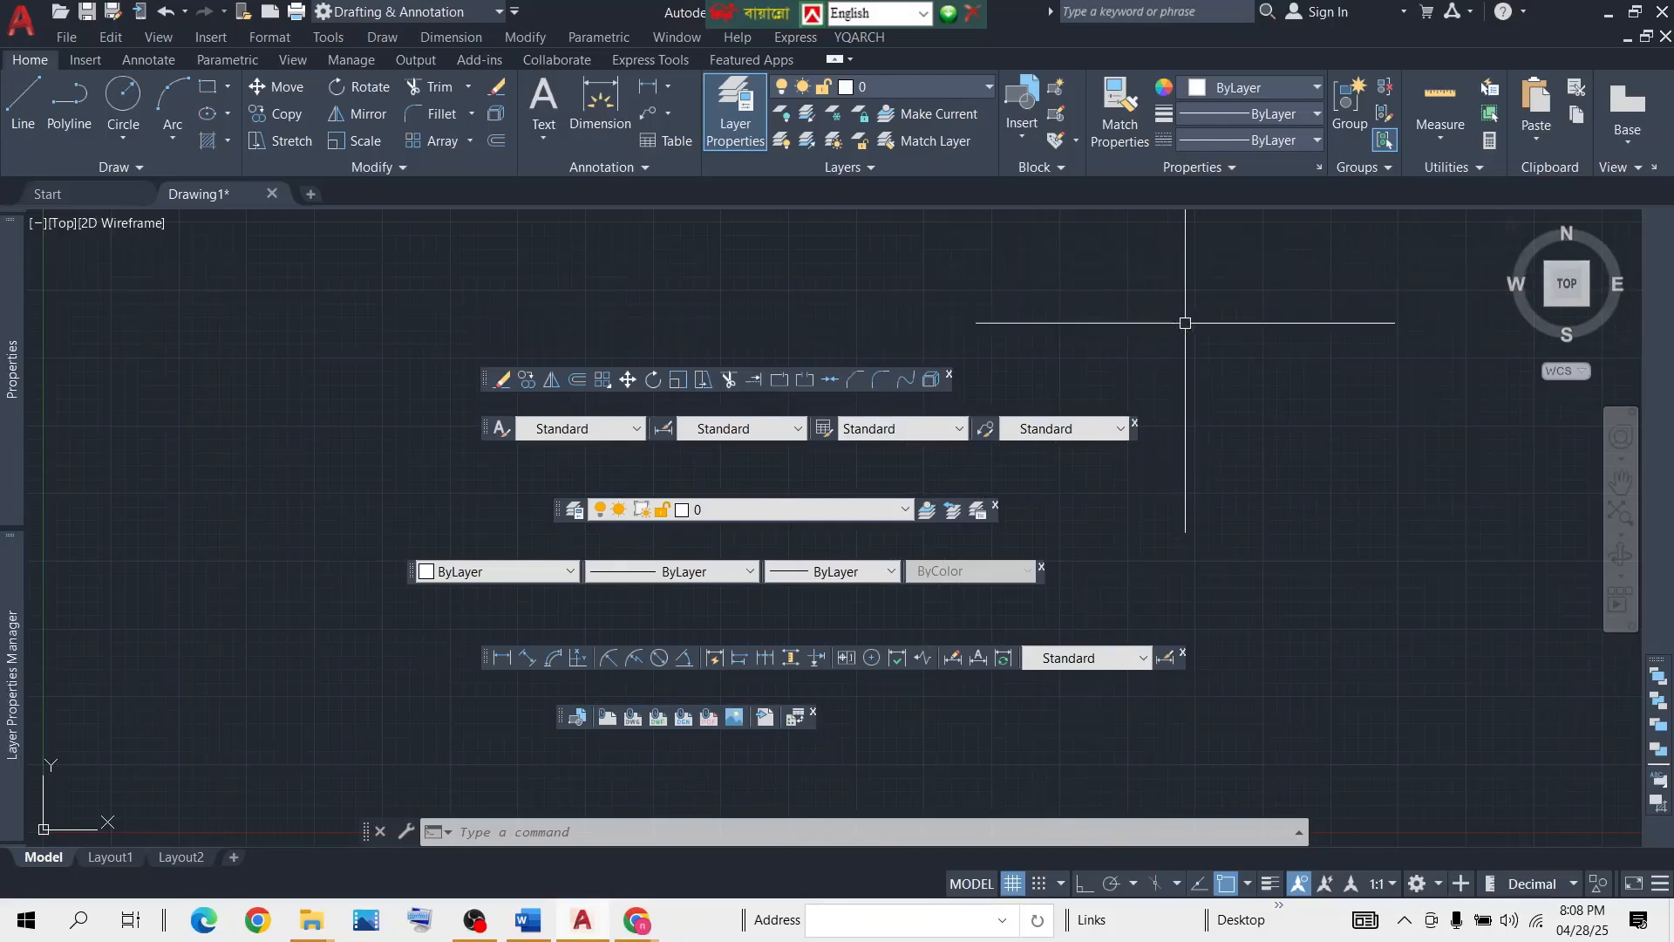
{"action": "left_click", "coordinate": [950, 373]}
{"action": "left_click", "coordinate": [1136, 423]}
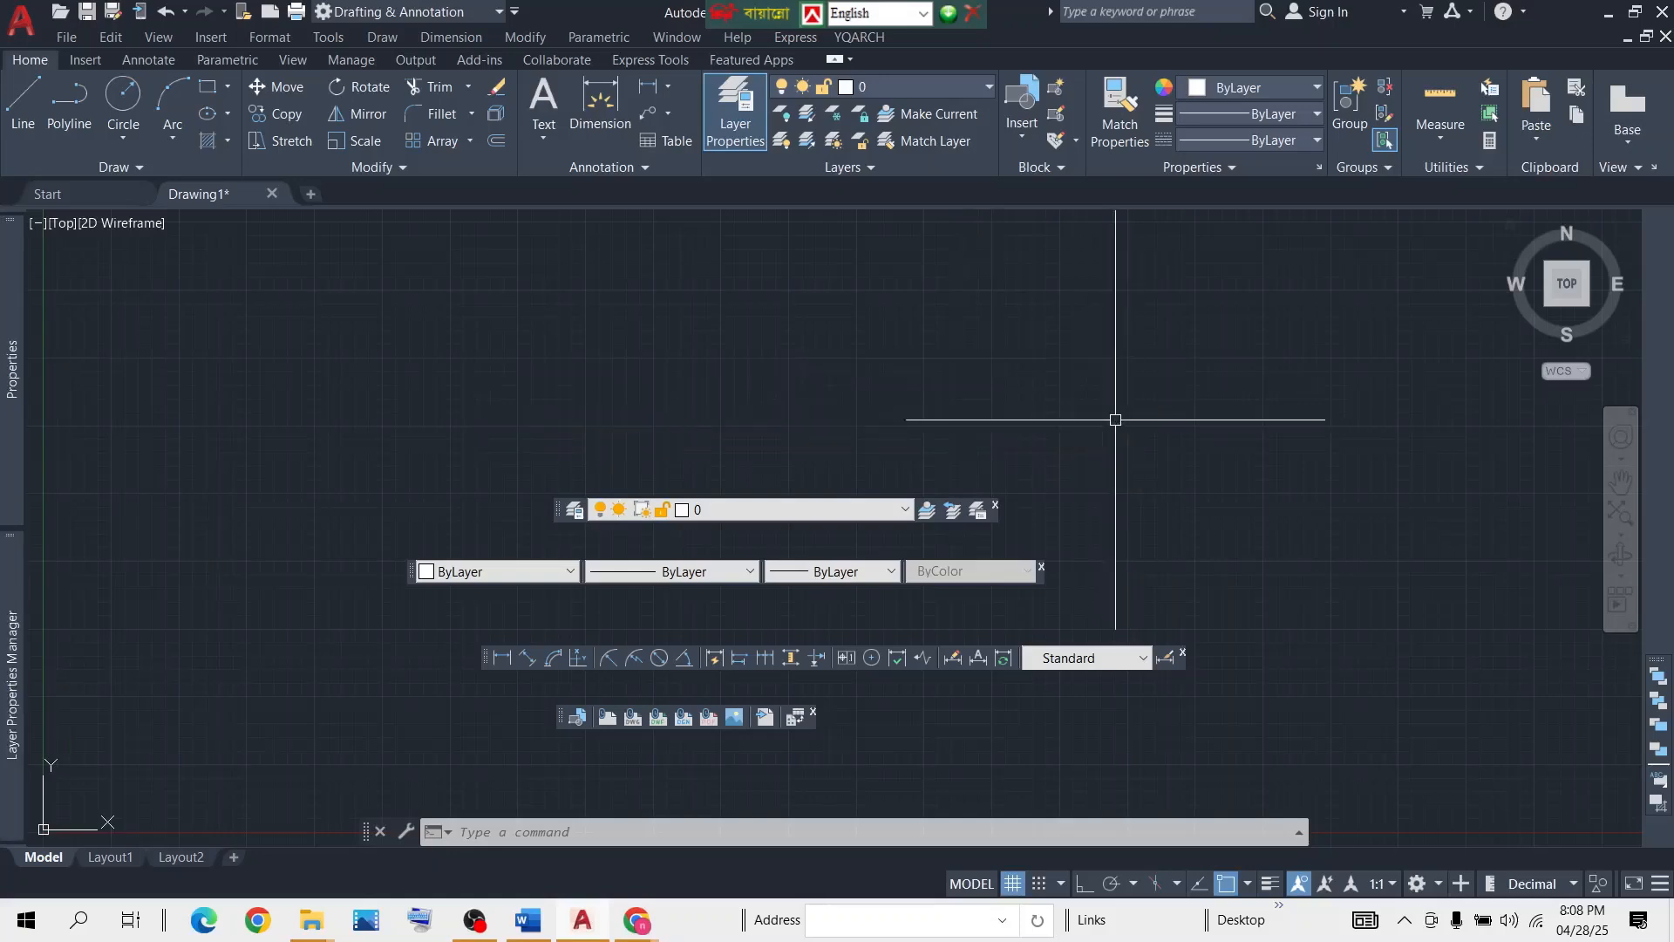
{"action": "left_click", "coordinate": [995, 505]}
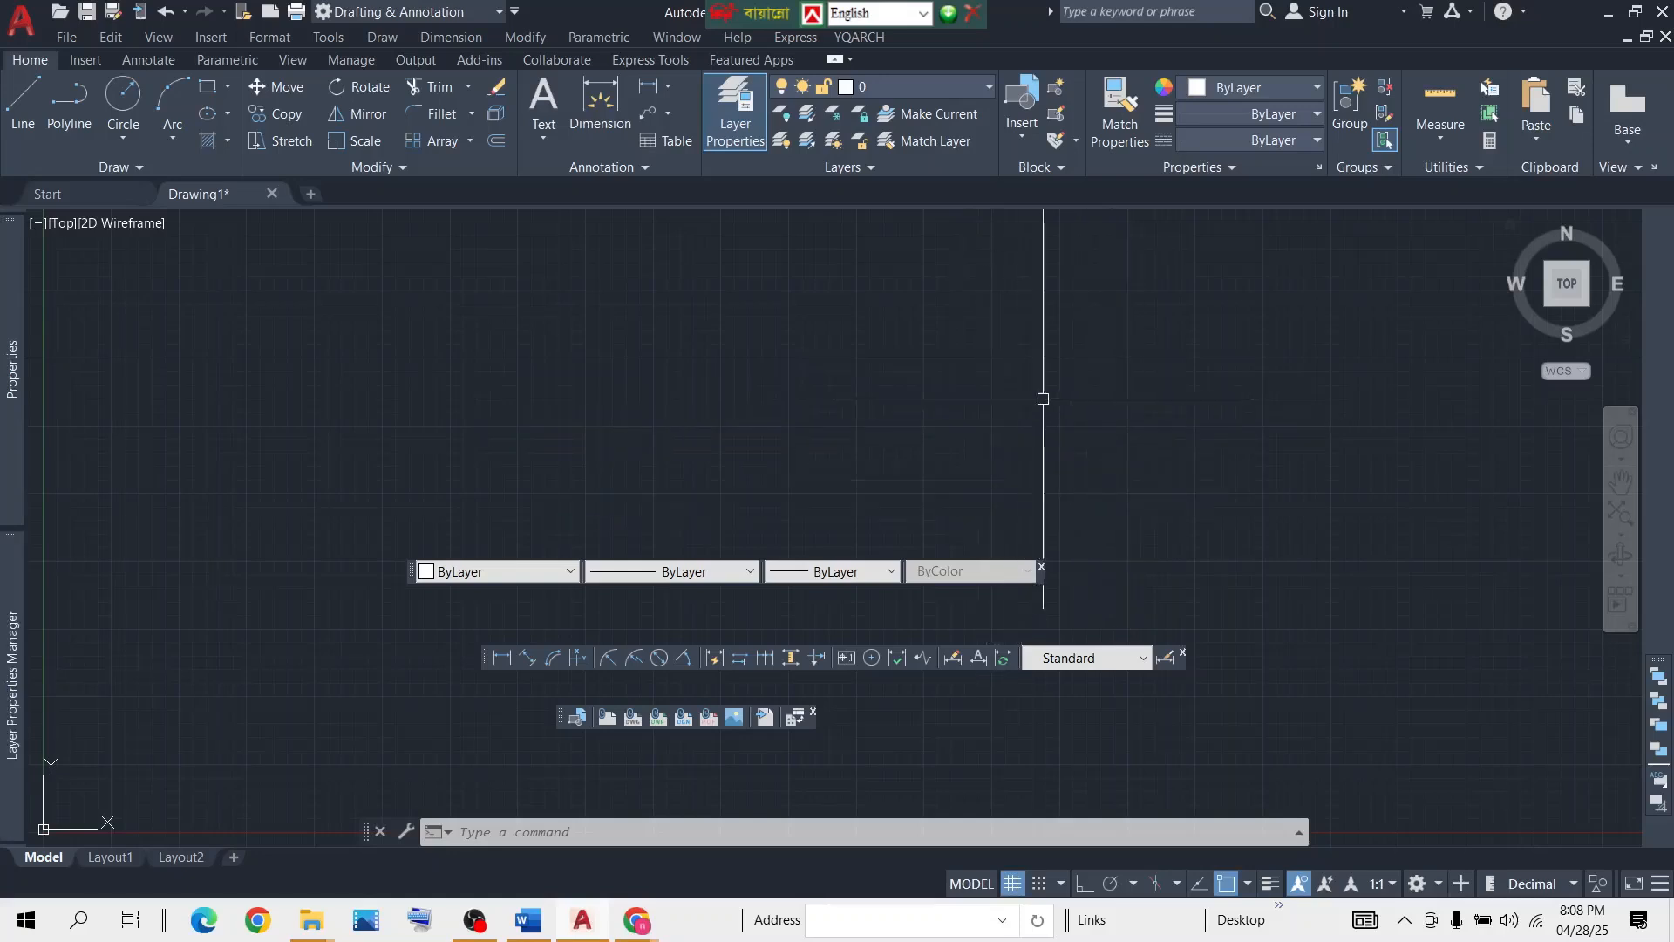
{"action": "left_click", "coordinate": [1042, 567]}
{"action": "left_click", "coordinate": [1182, 653]}
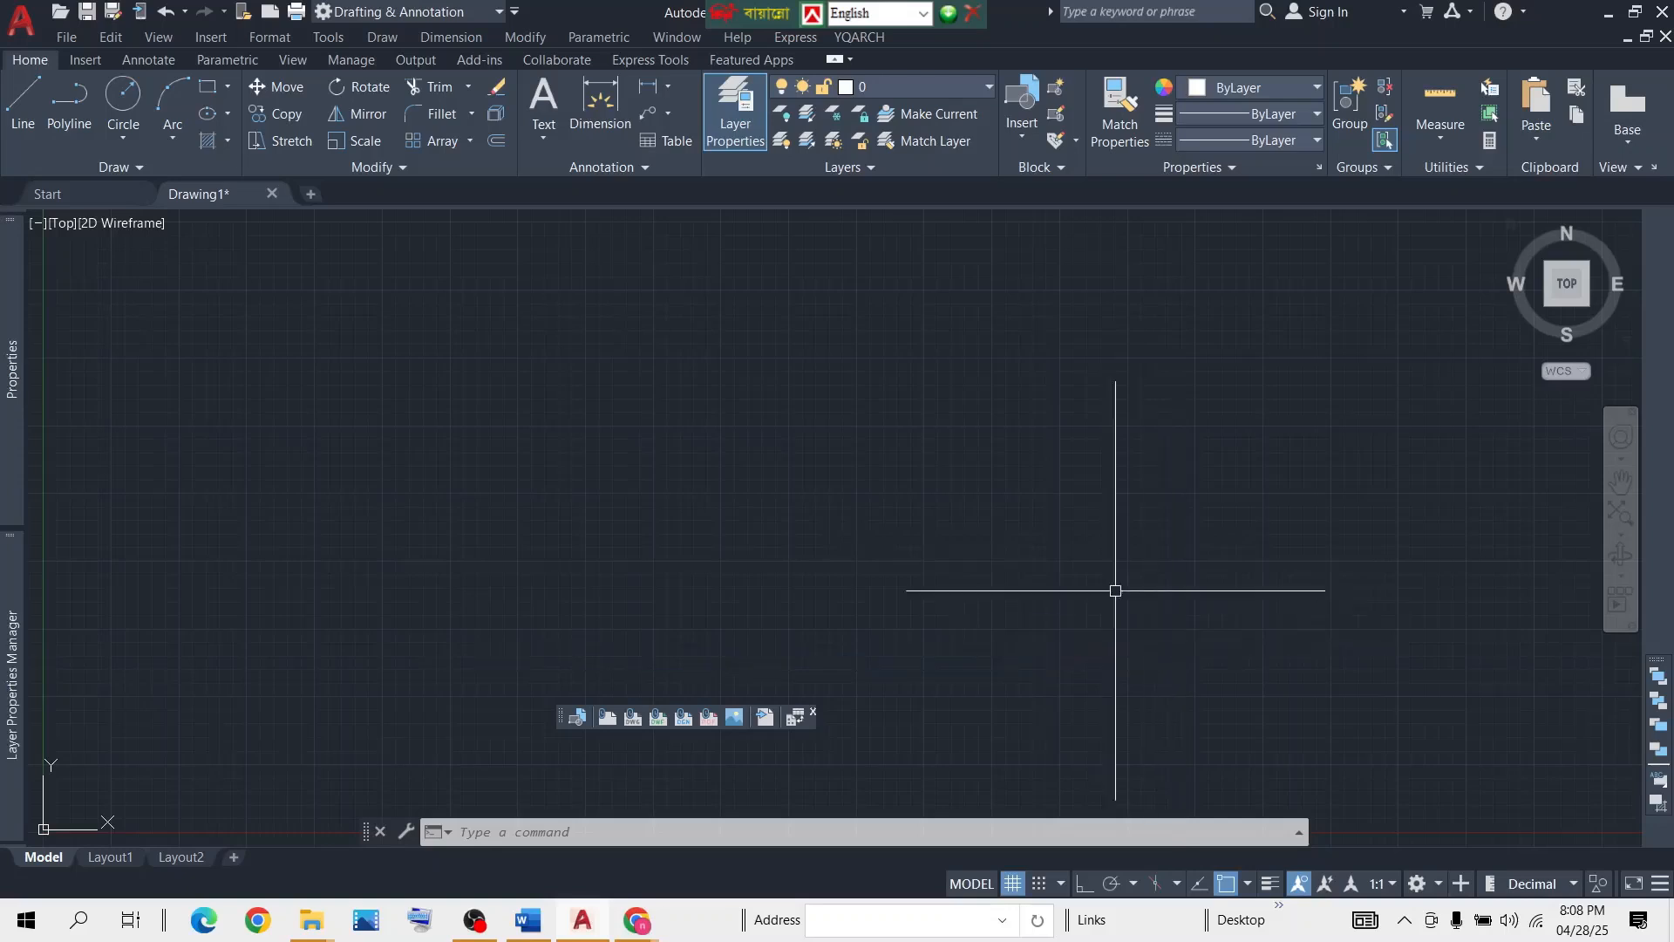
{"action": "left_click", "coordinate": [815, 713]}
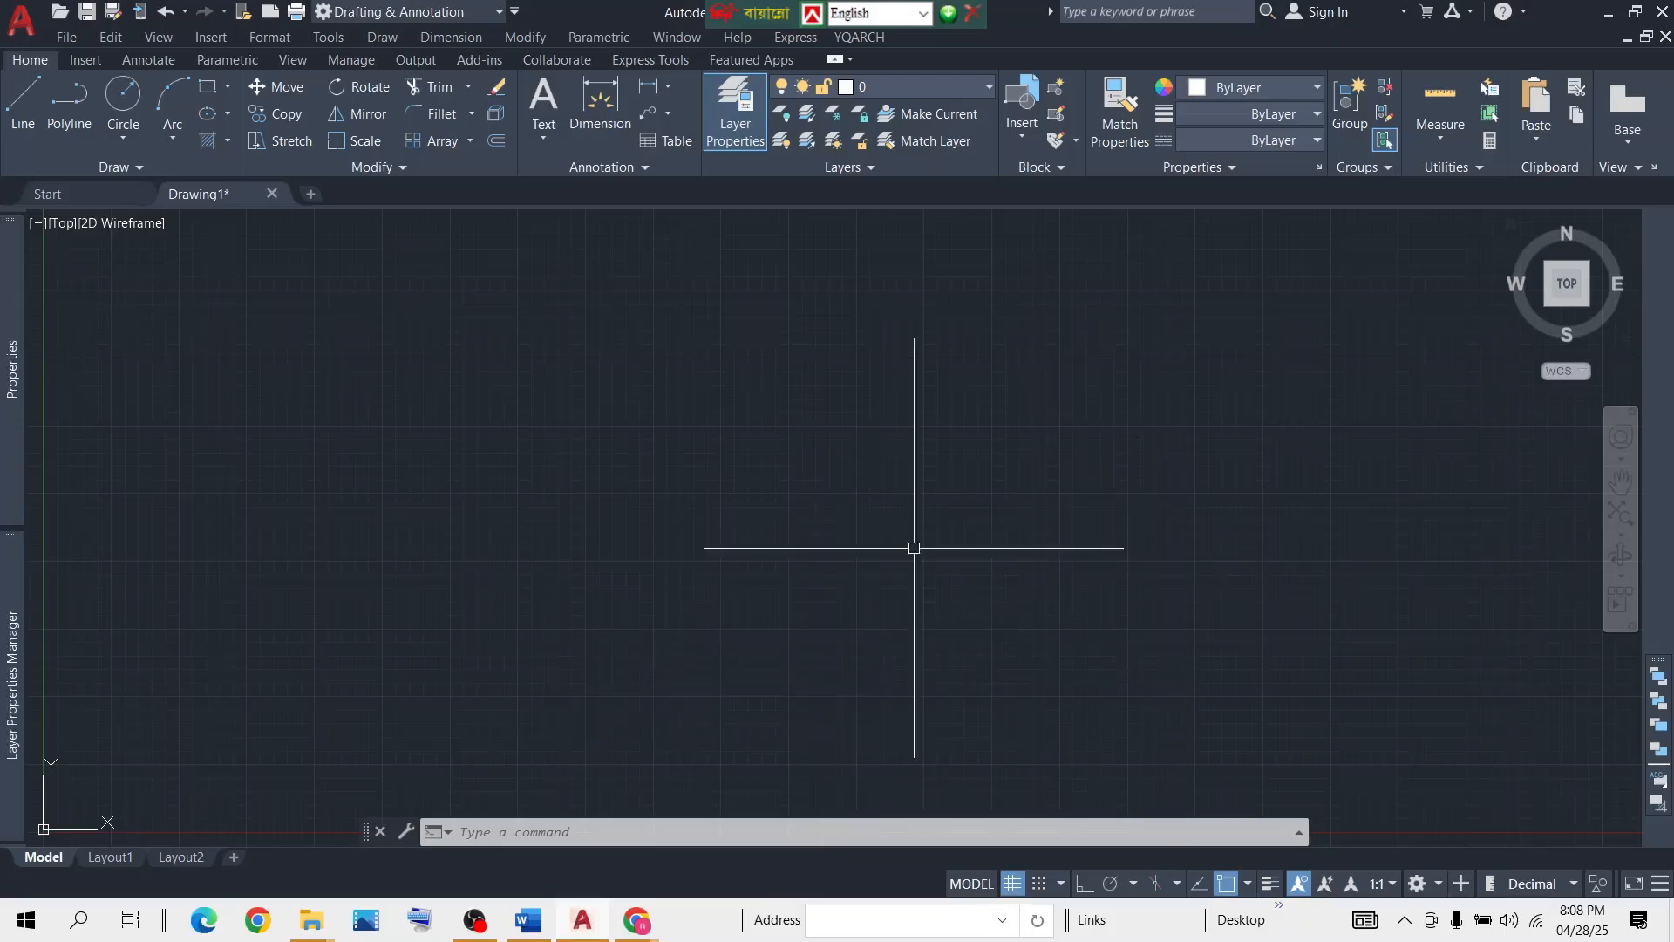
{"action": "left_click", "coordinate": [329, 38]}
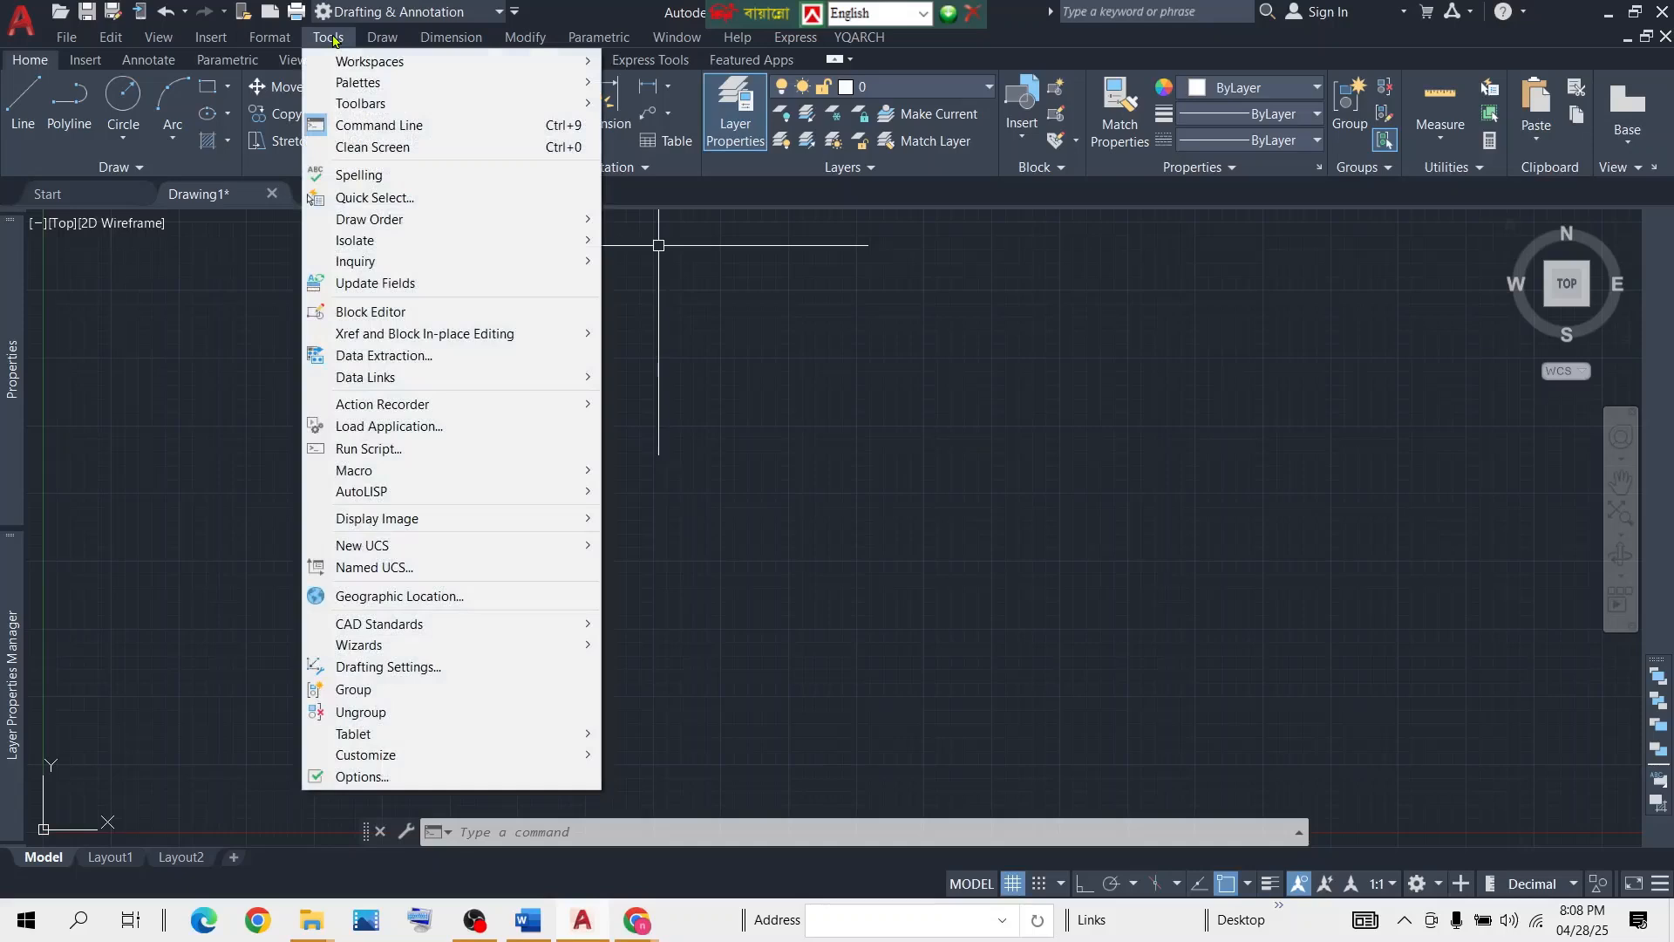
{"action": "mouse_move", "coordinate": [372, 105]}
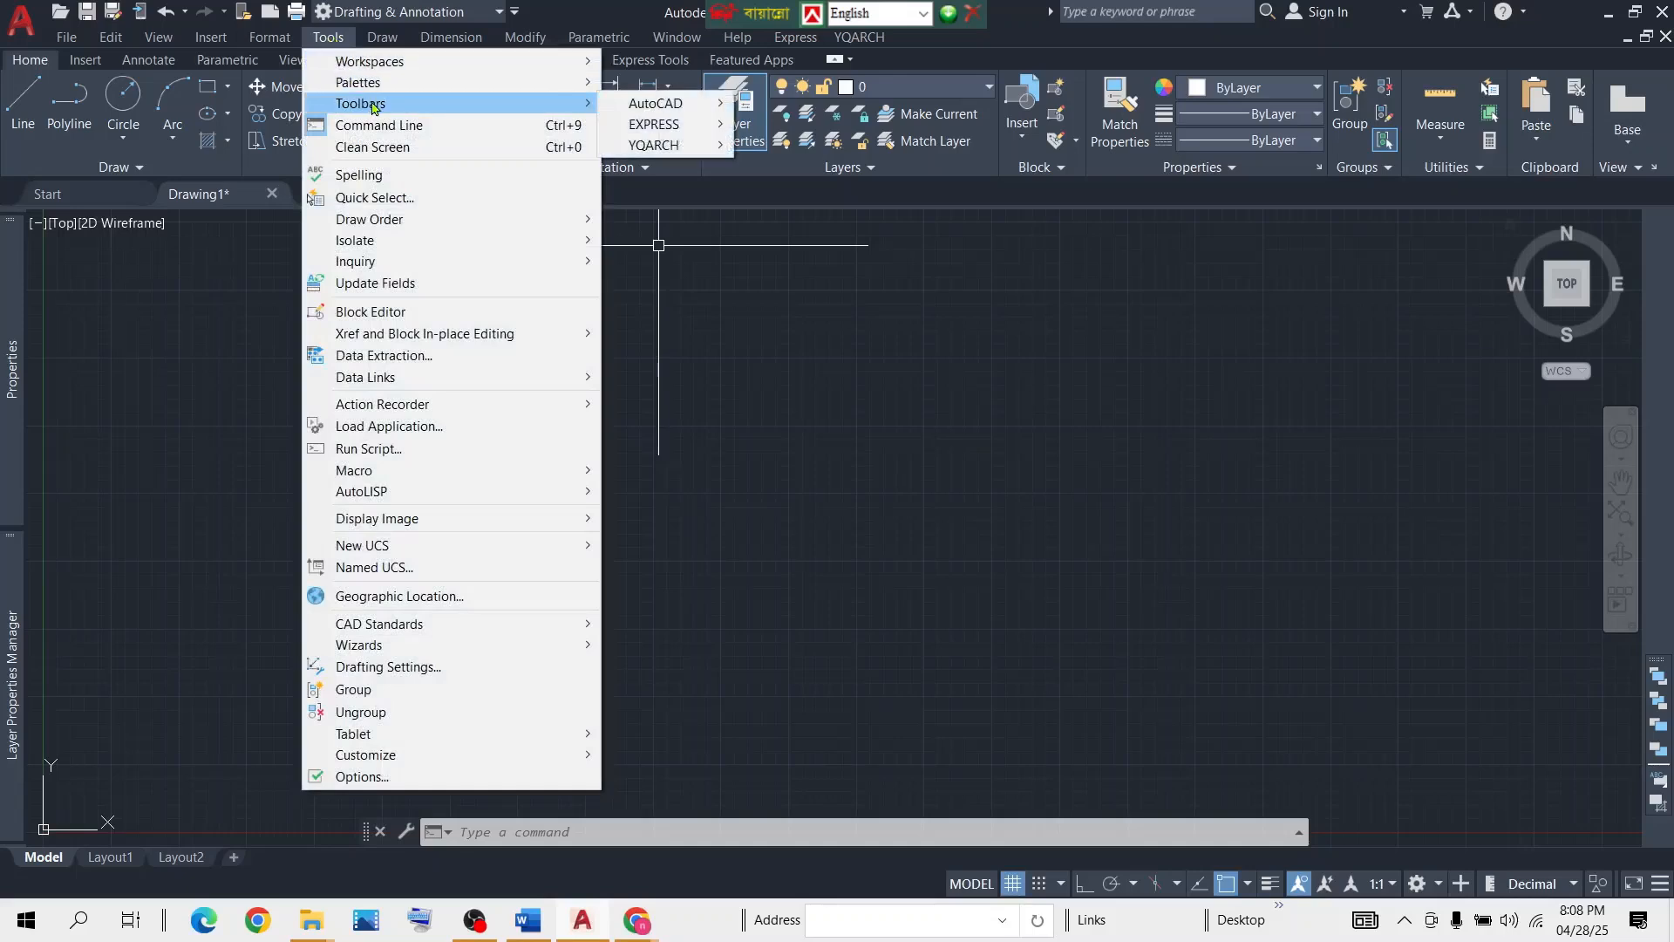
{"action": "mouse_move", "coordinate": [677, 110]}
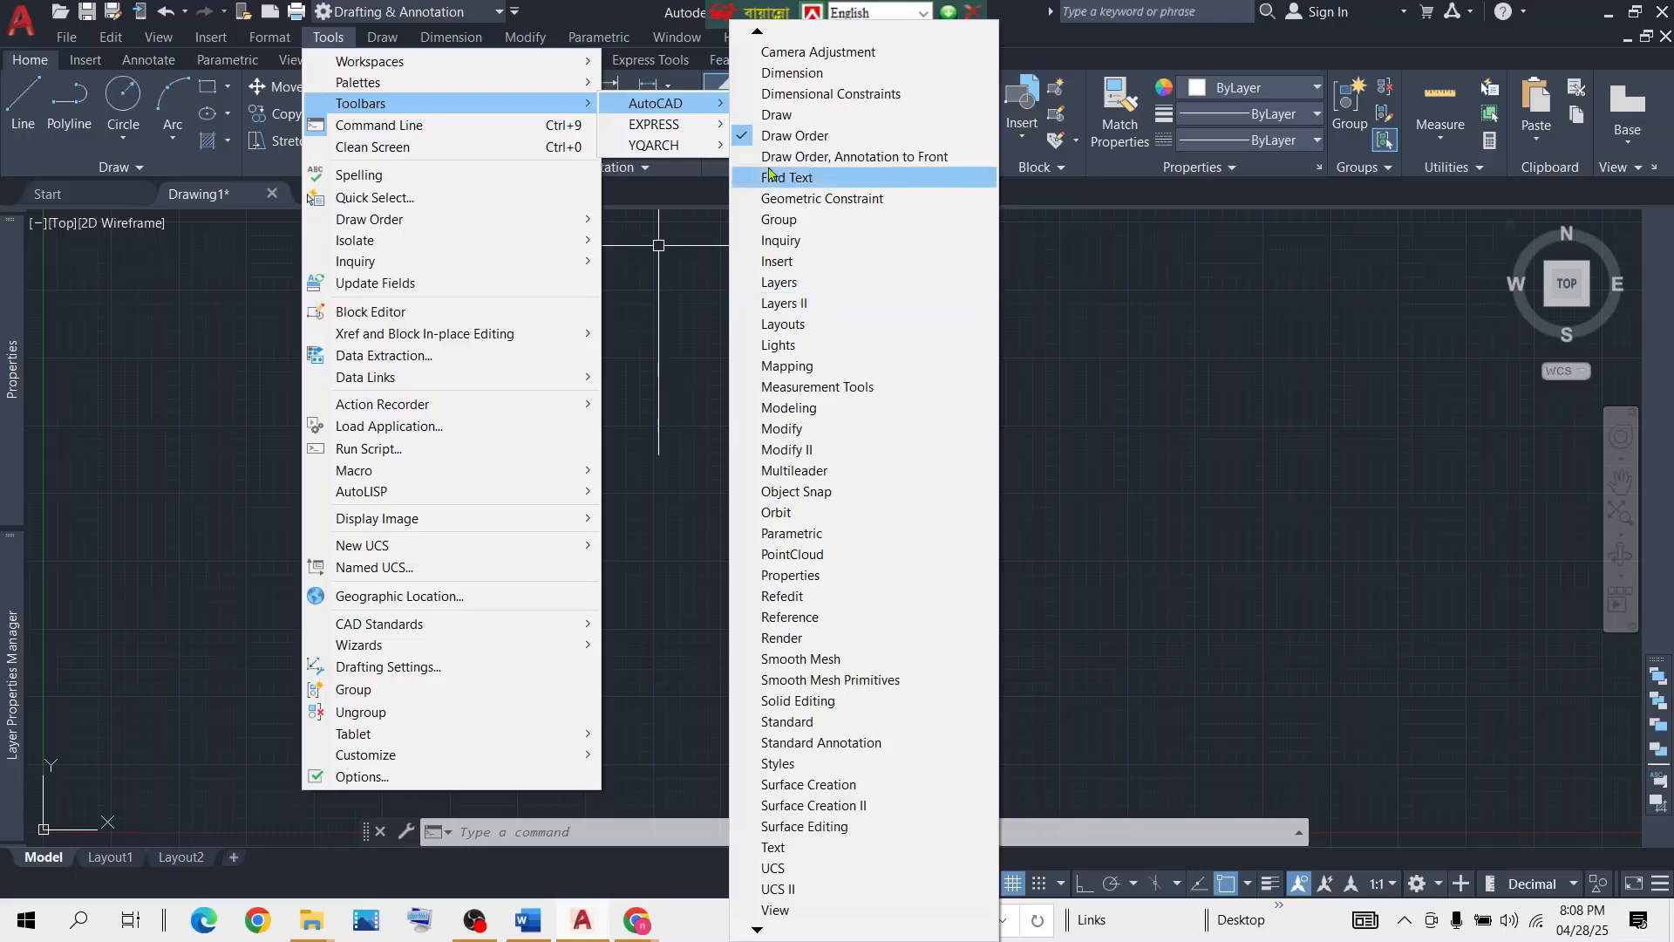
{"action": "key", "text": "Escape"}
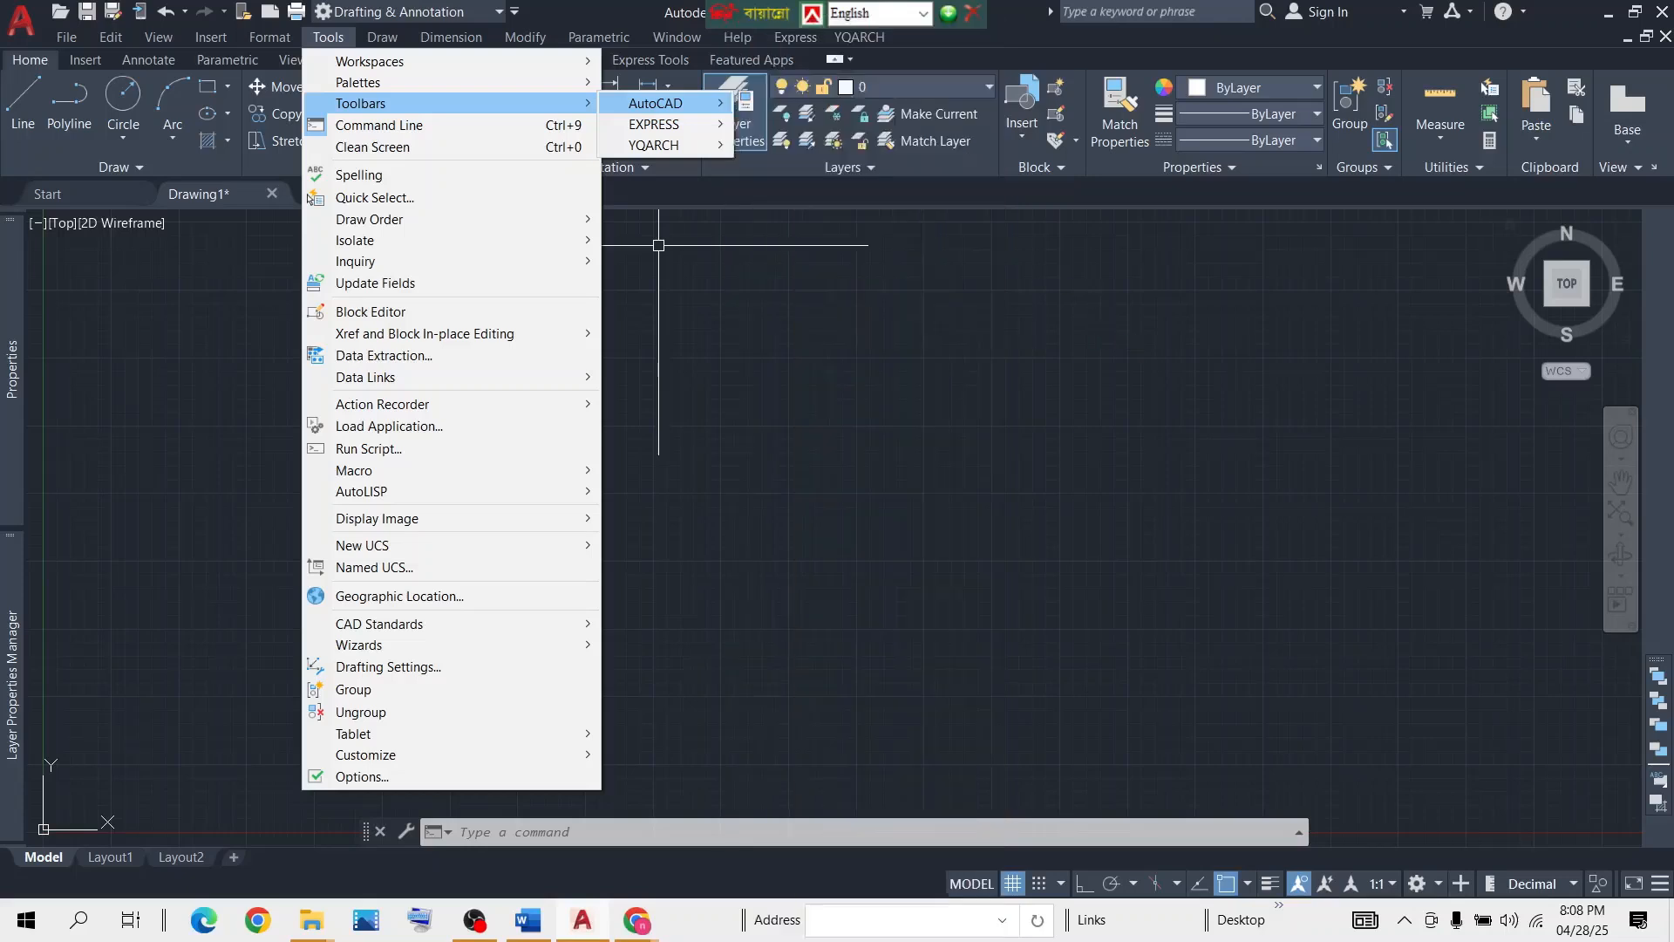
{"action": "left_click", "coordinate": [1033, 345]}
{"action": "left_click", "coordinate": [691, 430]}
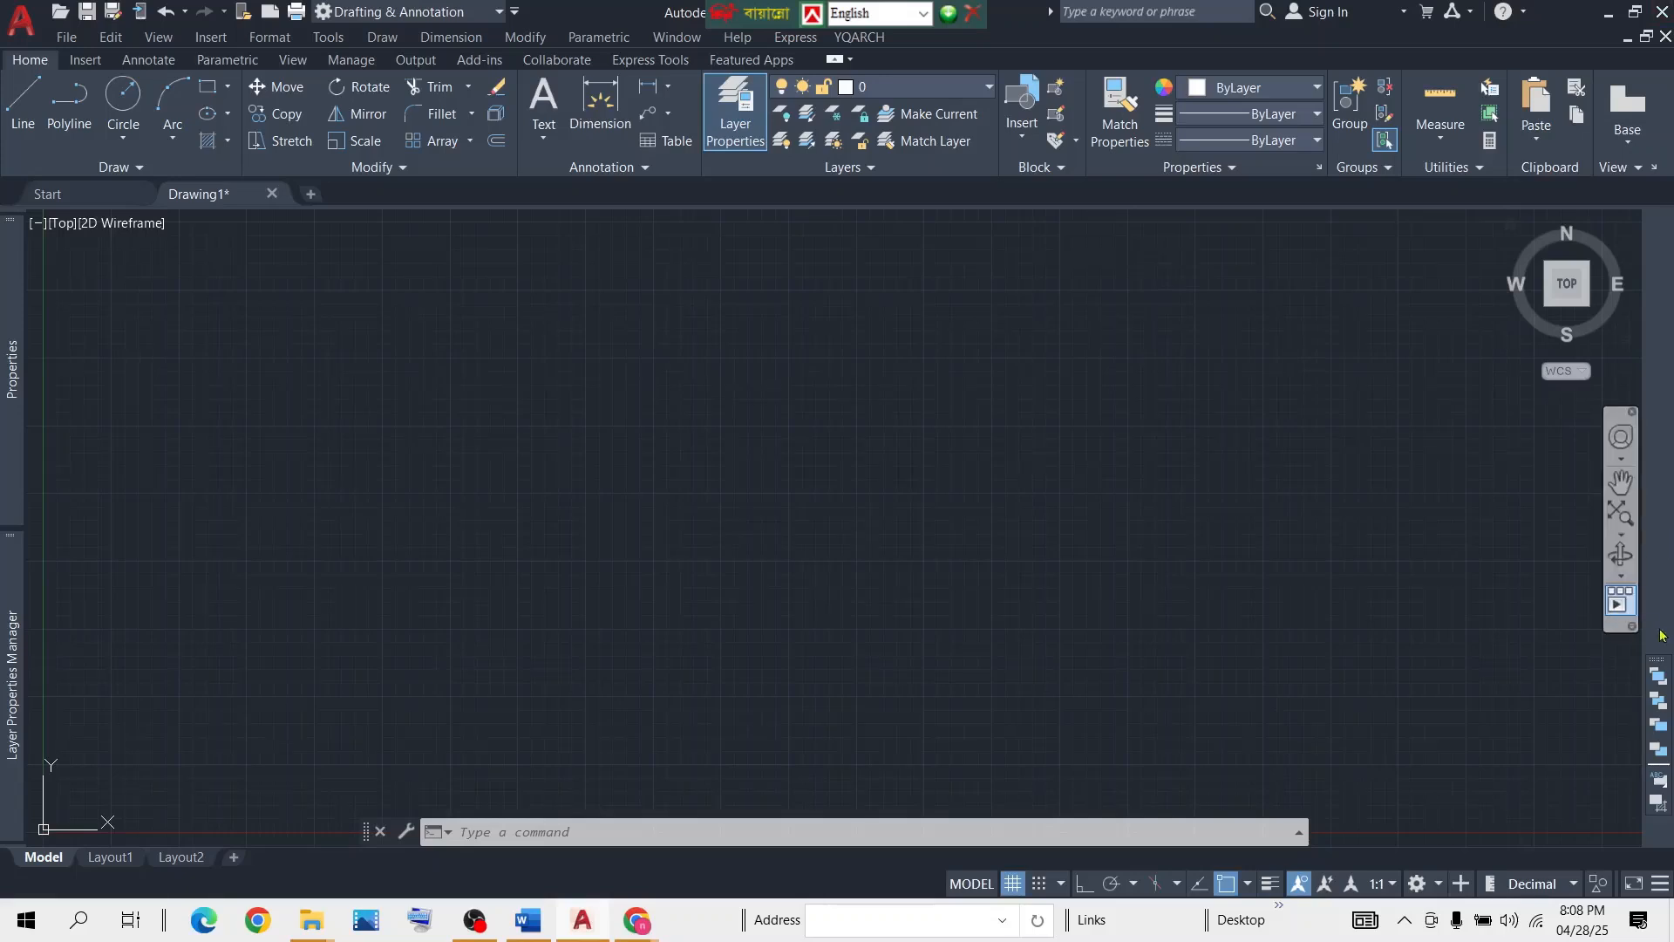
Move the docked Draw Order toolbar to the upper end of its edge and float the command line in the upper drawing area.
{"action": "left_click_drag", "start_coordinate": [1658, 663], "coordinate": [1656, 235]}
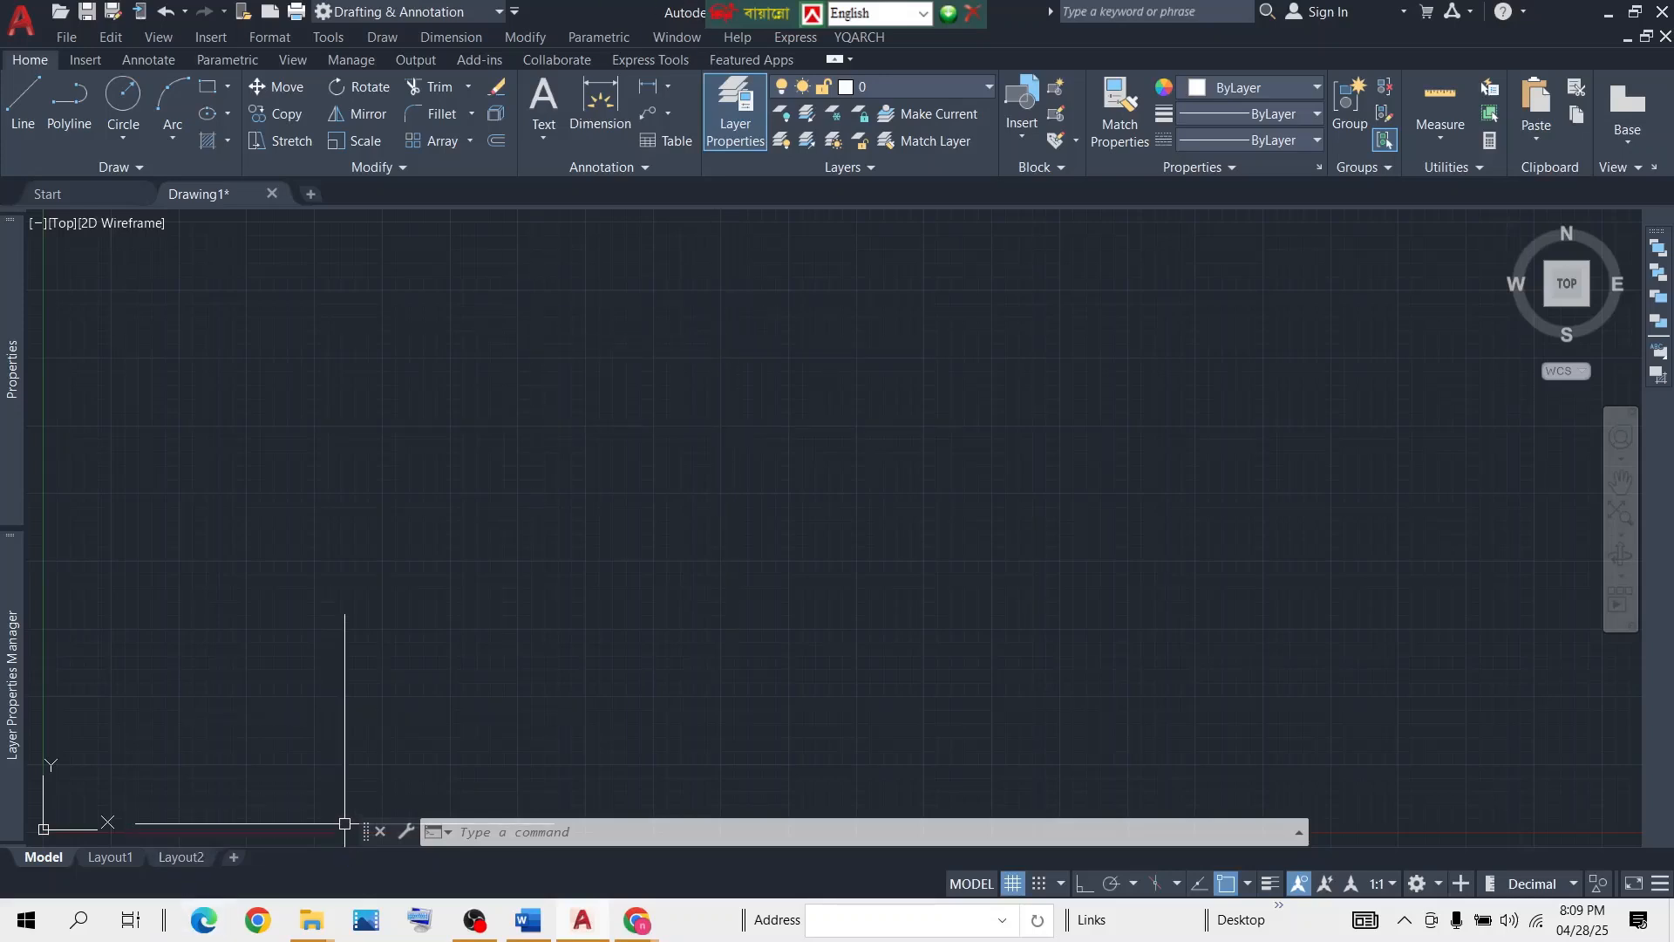
{"action": "left_click_drag", "start_coordinate": [365, 834], "coordinate": [422, 250]}
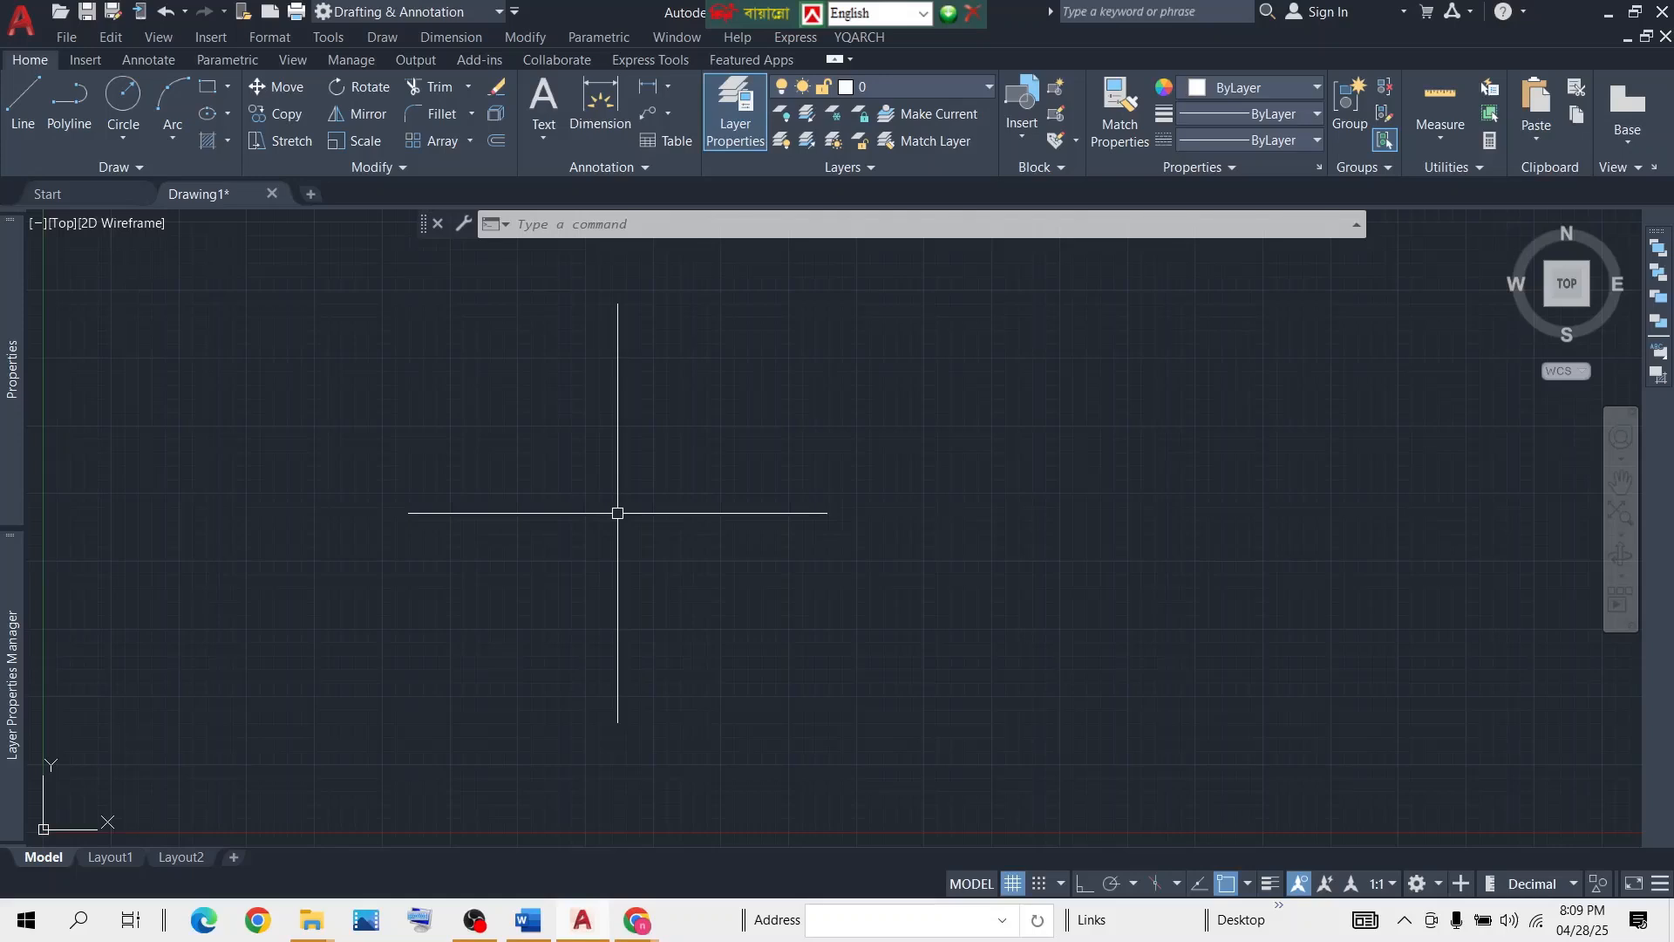
Turn on Ortho mode while starting a line, and end the line without placing a second point.
{"action": "left_click", "coordinate": [23, 119]}
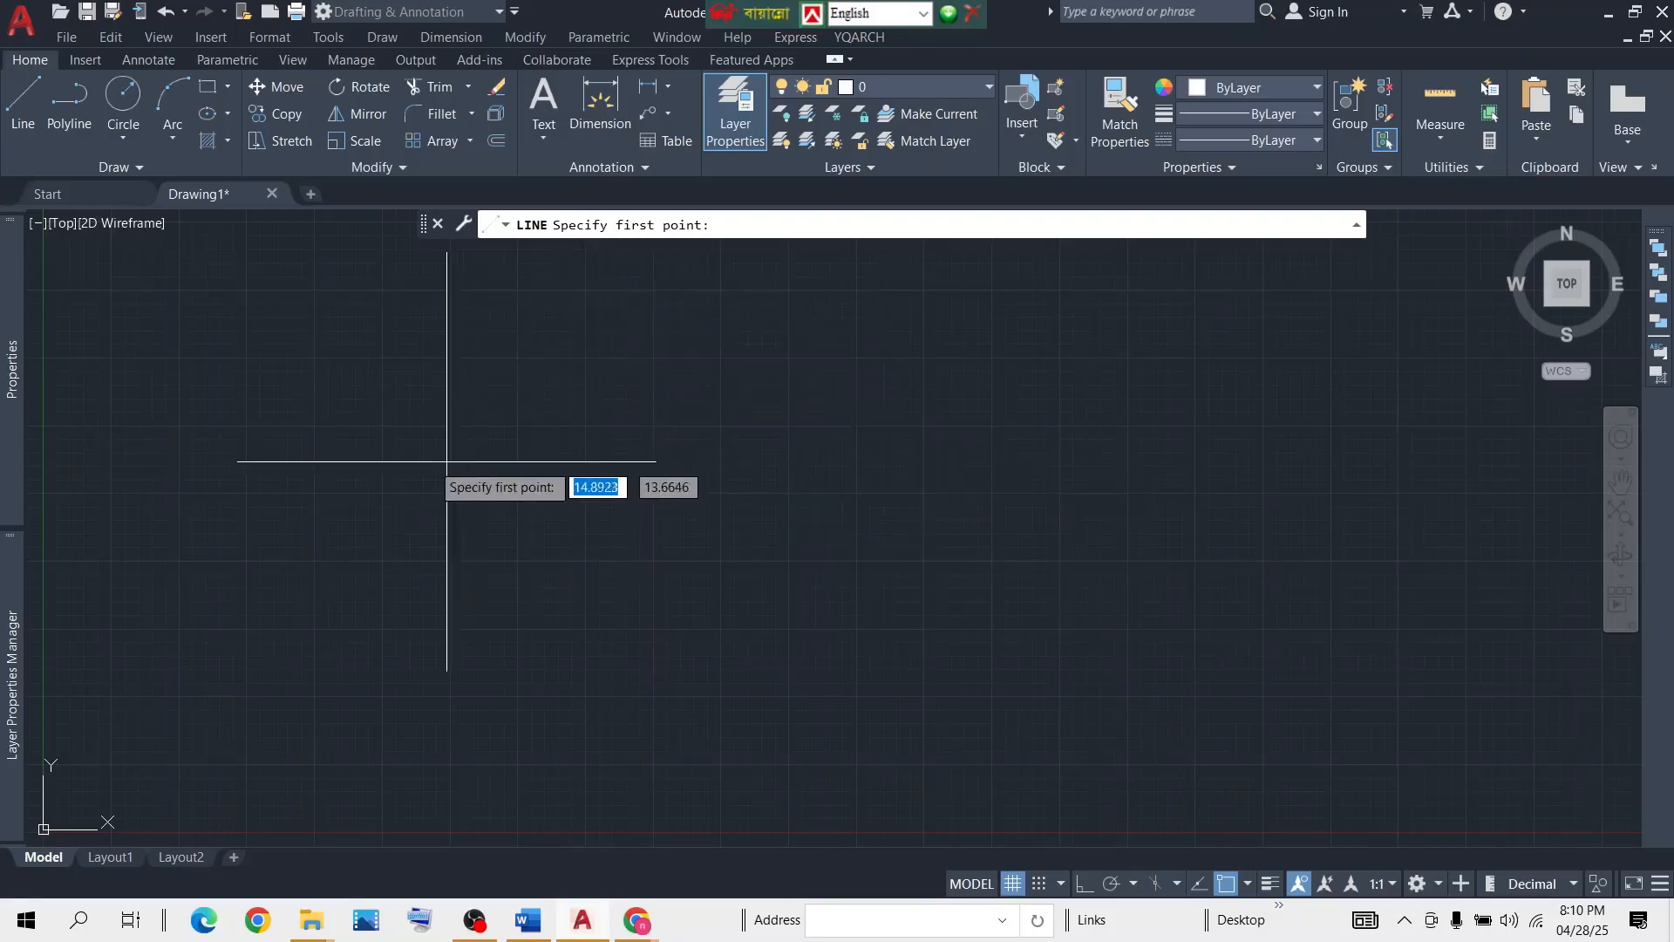
{"action": "left_click", "coordinate": [361, 459]}
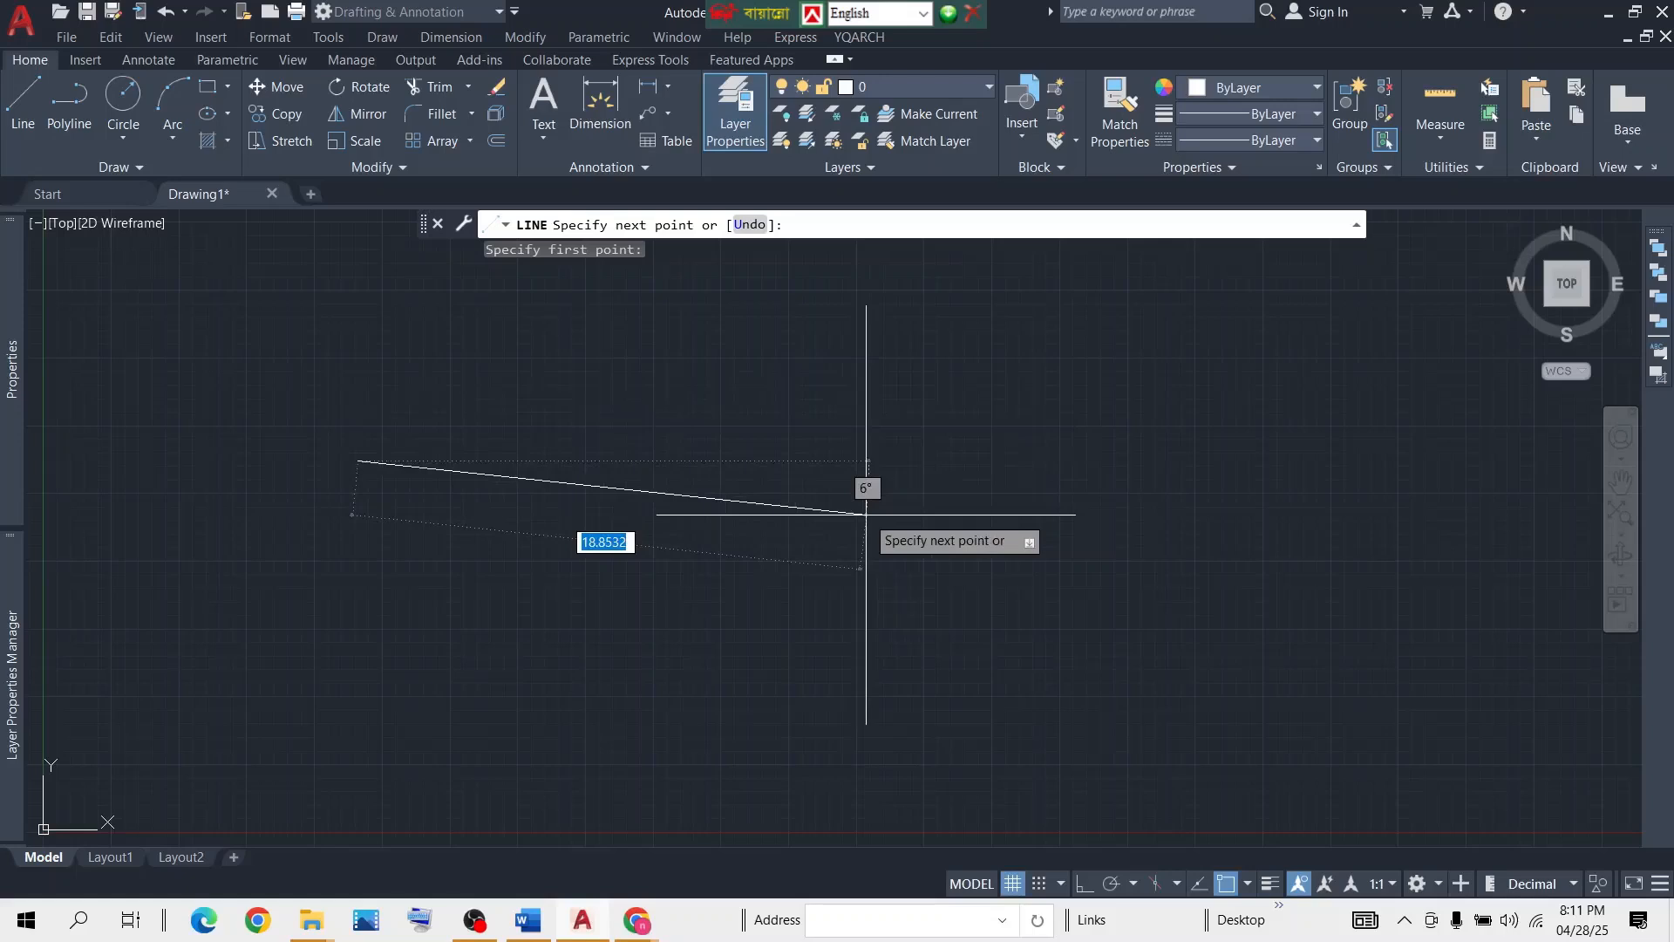
{"action": "key", "text": "F8"}
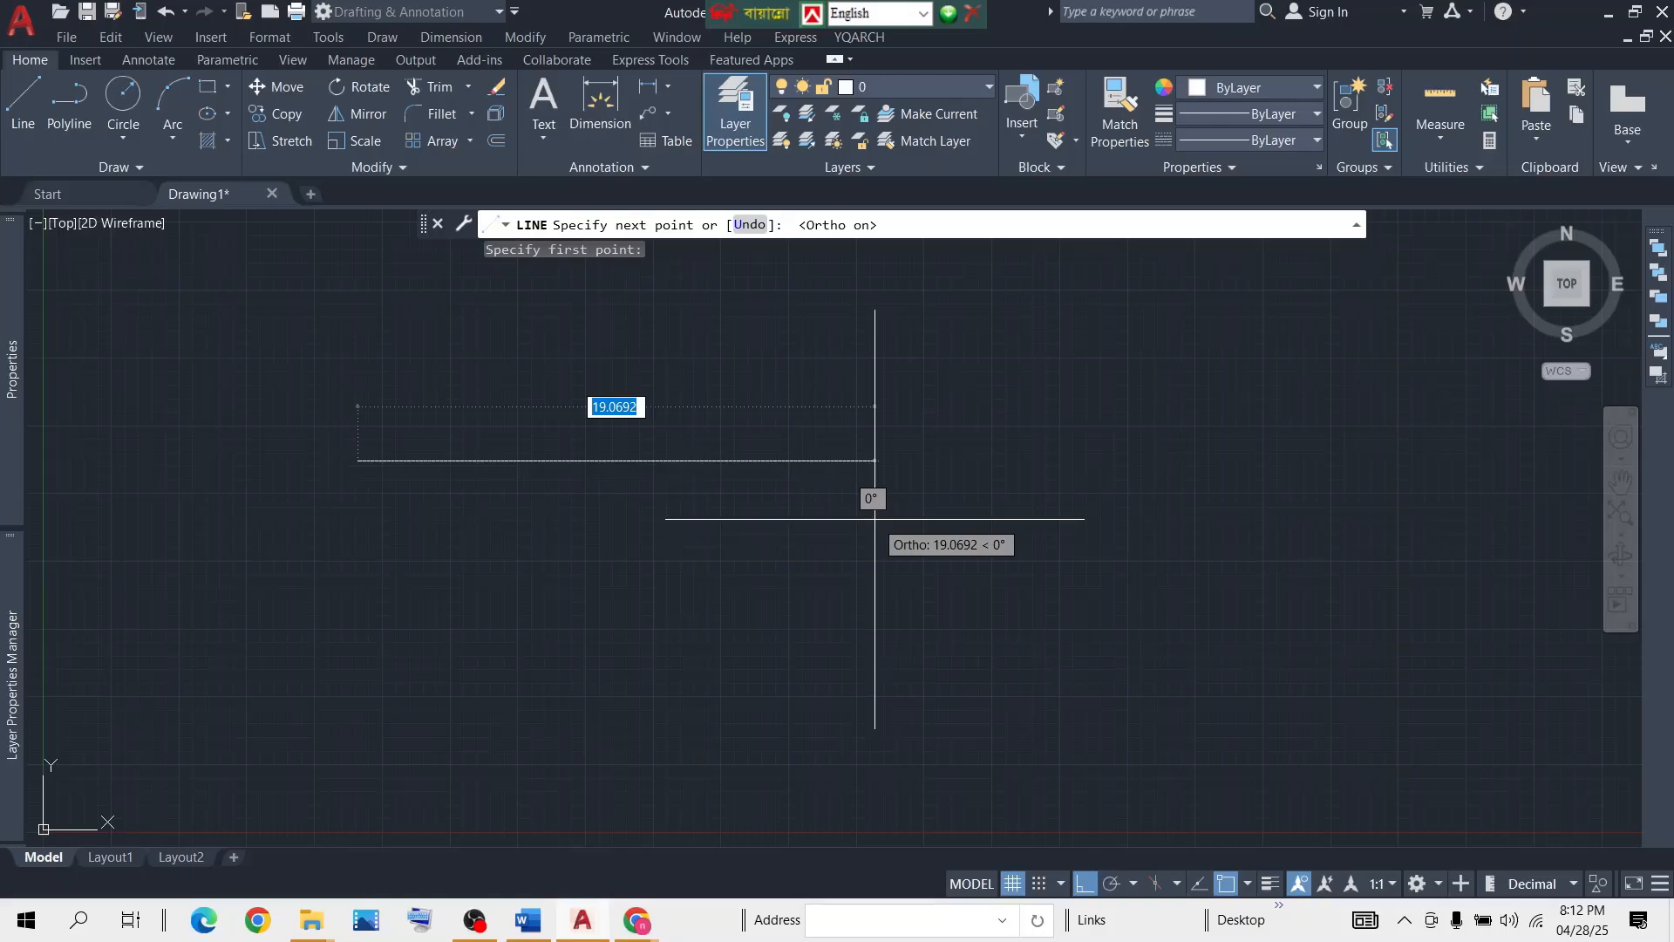
{"action": "key", "text": "Return"}
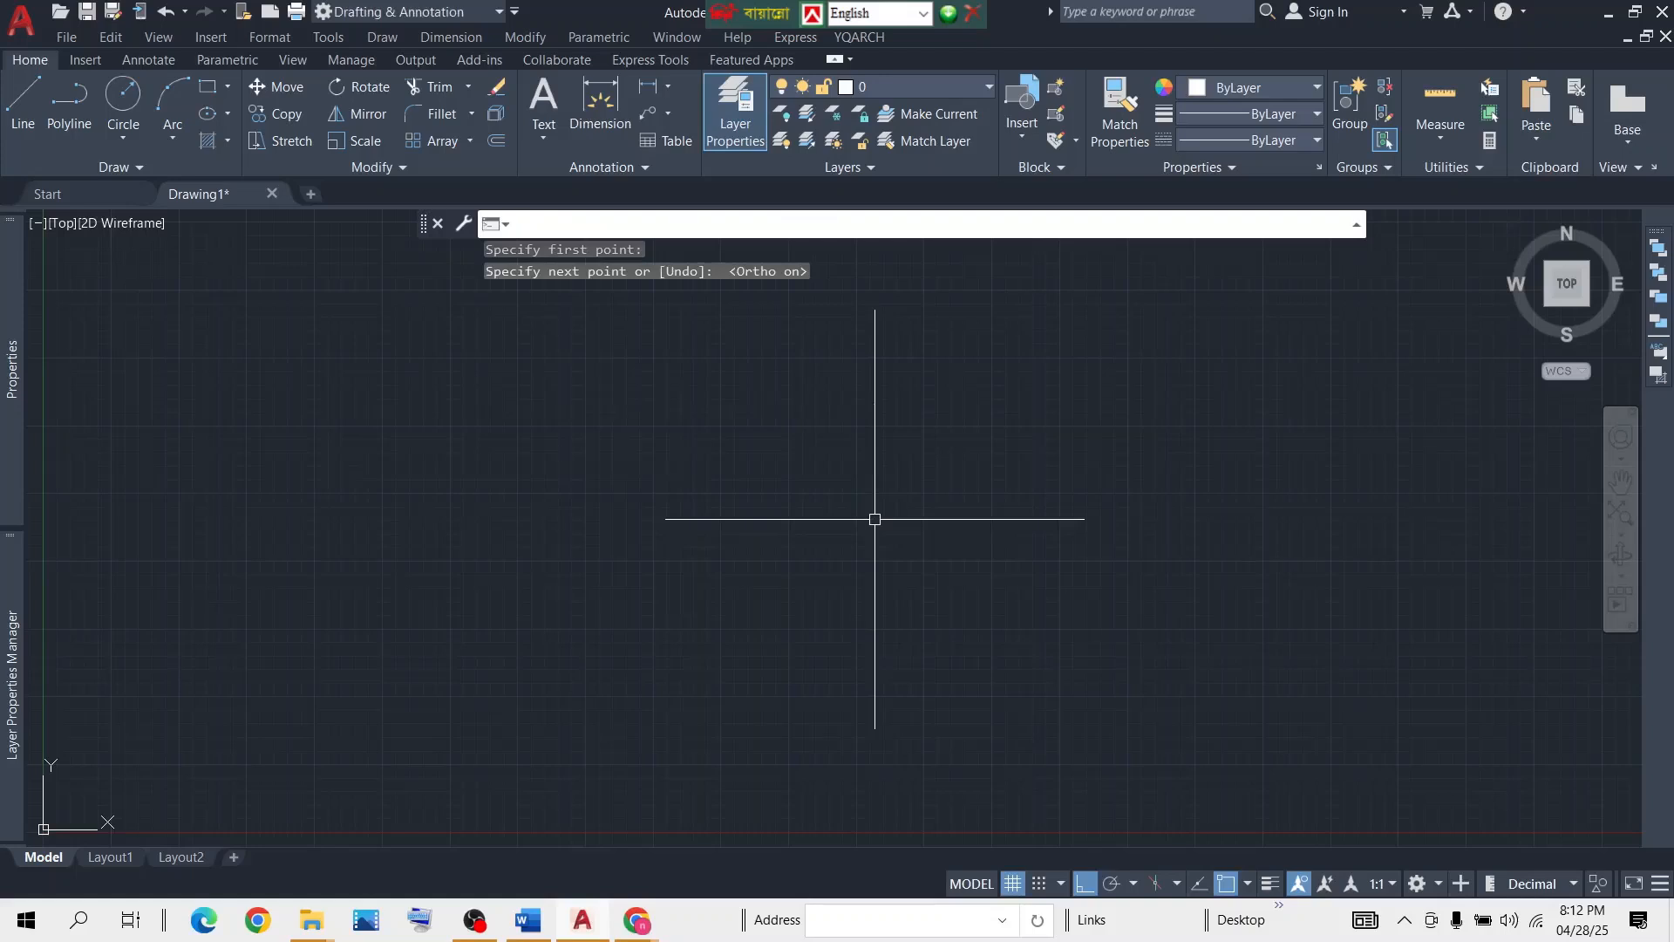
Draw an open stepped chain of seven horizontal and vertical line segments, ending with a long lower segment that runs back leftwards.
{"action": "left_click", "coordinate": [37, 101]}
{"action": "left_click", "coordinate": [361, 437]}
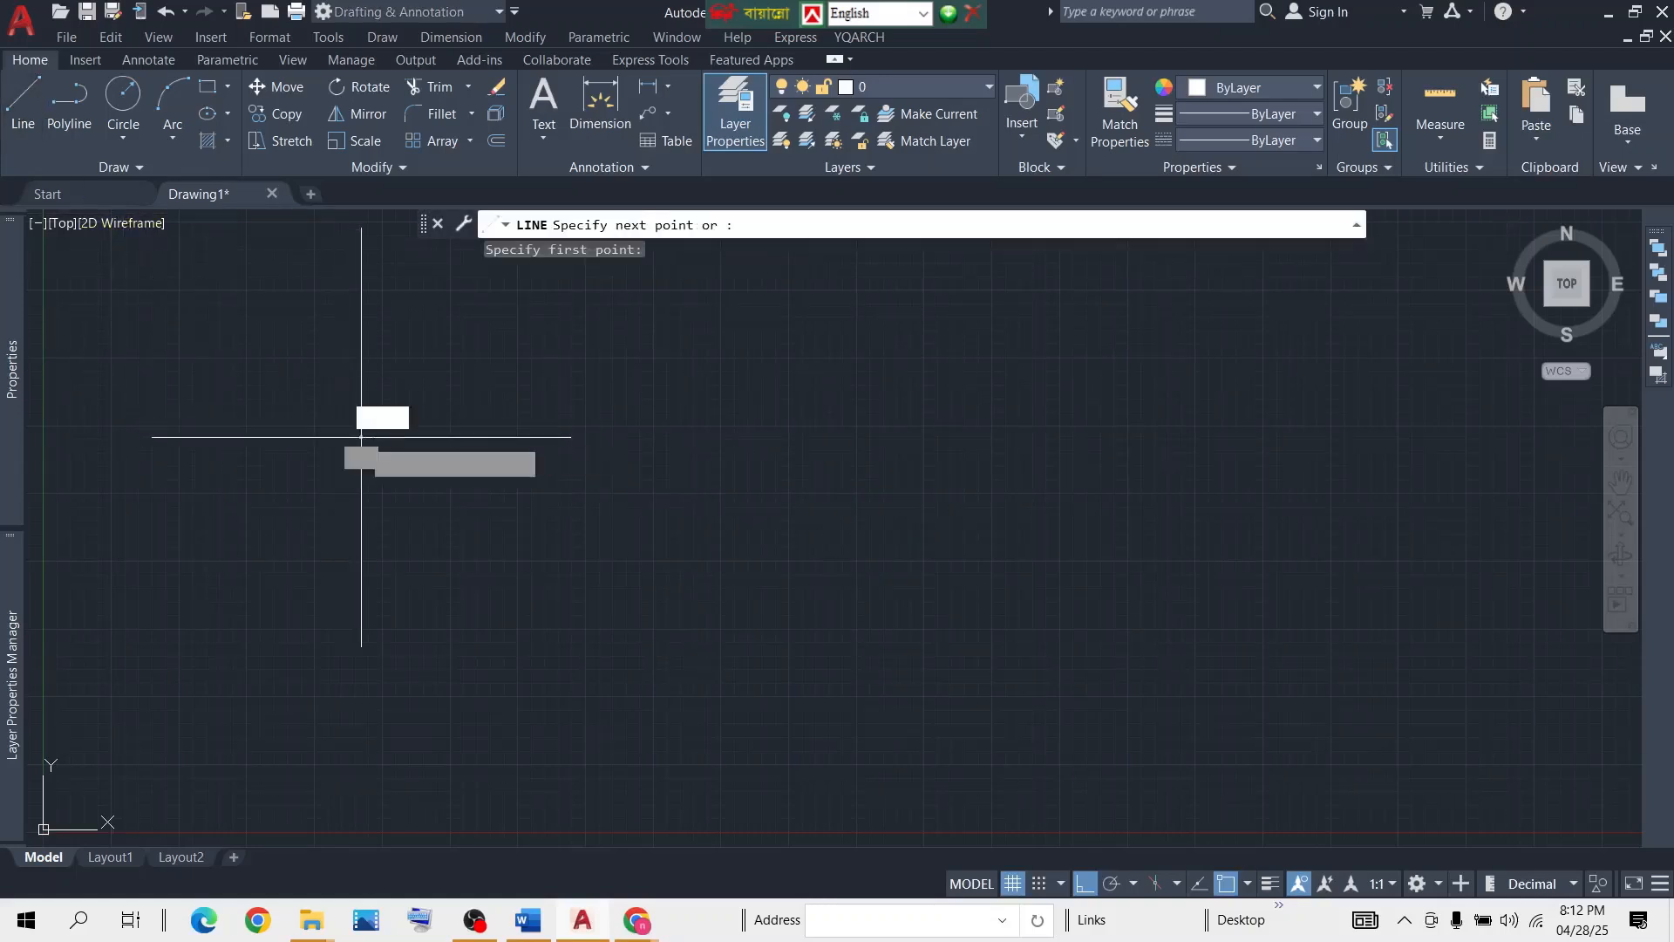
{"action": "left_click", "coordinate": [871, 437]}
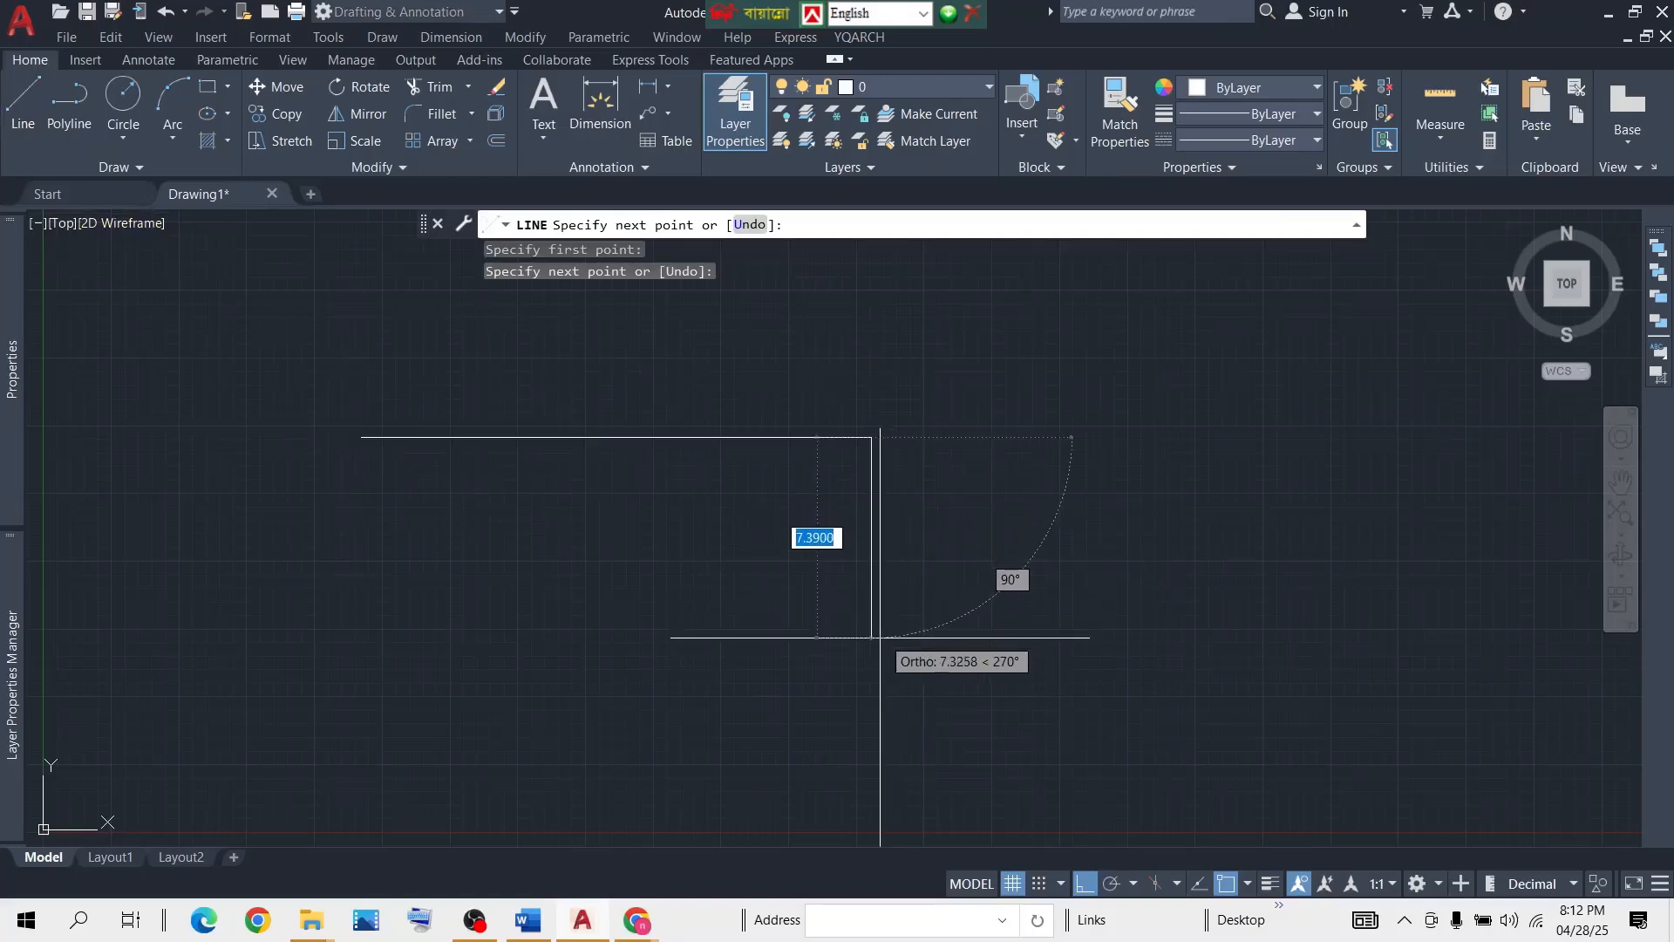
{"action": "left_click", "coordinate": [871, 637]}
{"action": "left_click", "coordinate": [1197, 637]}
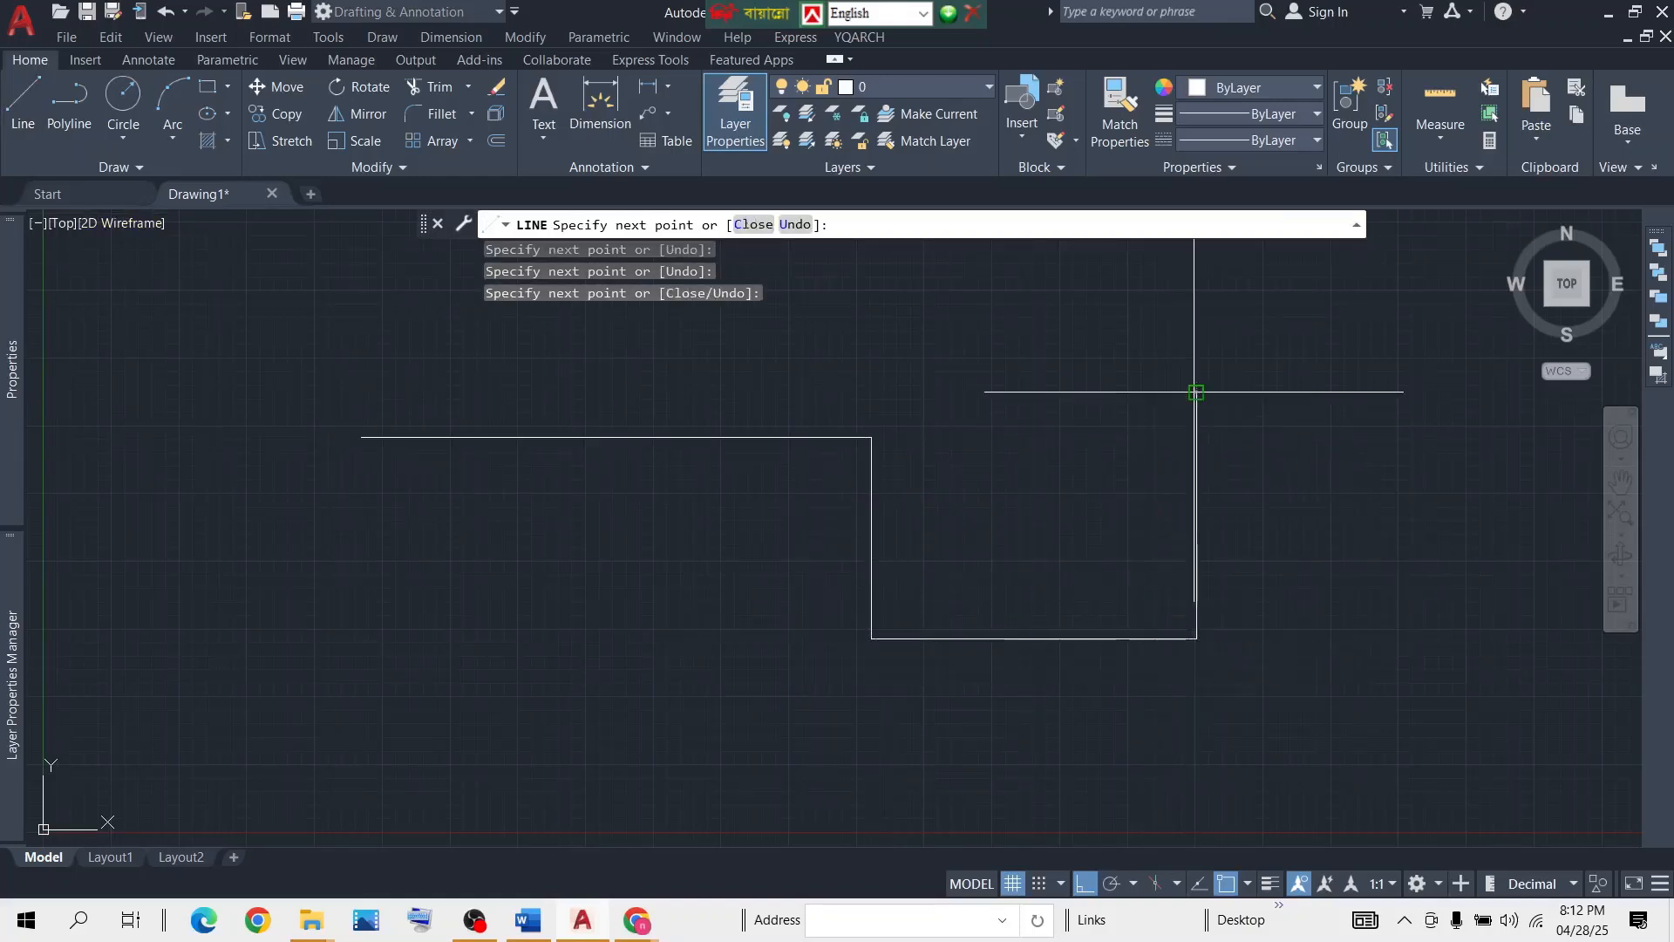
{"action": "left_click", "coordinate": [1196, 392]}
{"action": "left_click", "coordinate": [1383, 393]}
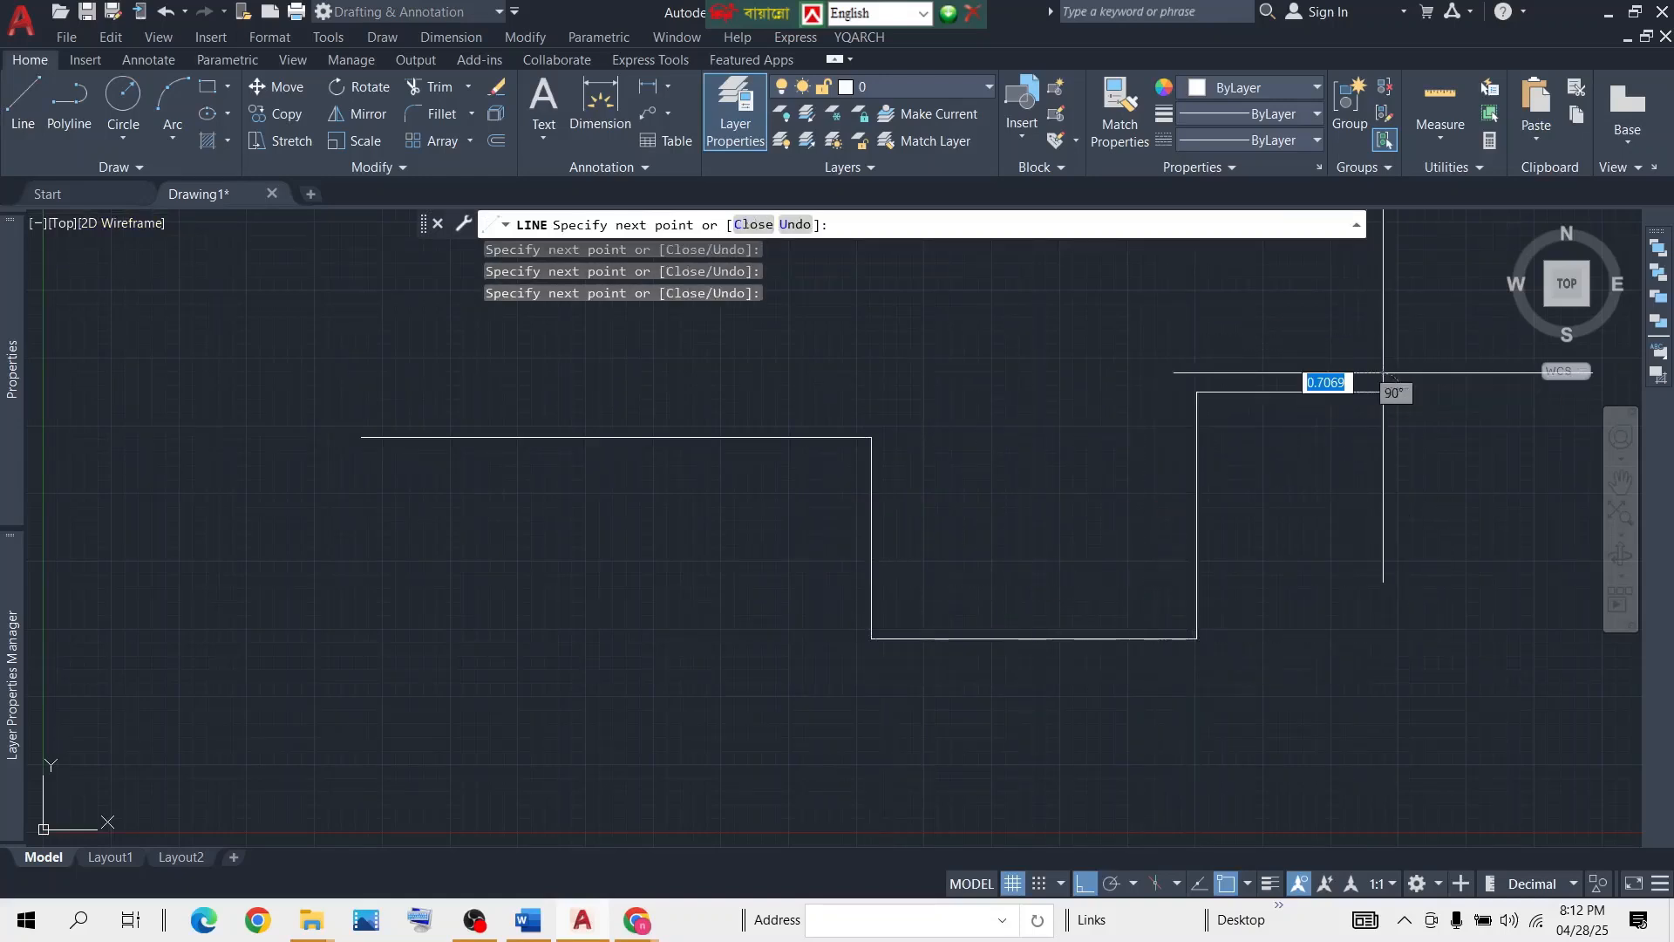
{"action": "left_click", "coordinate": [1368, 683]}
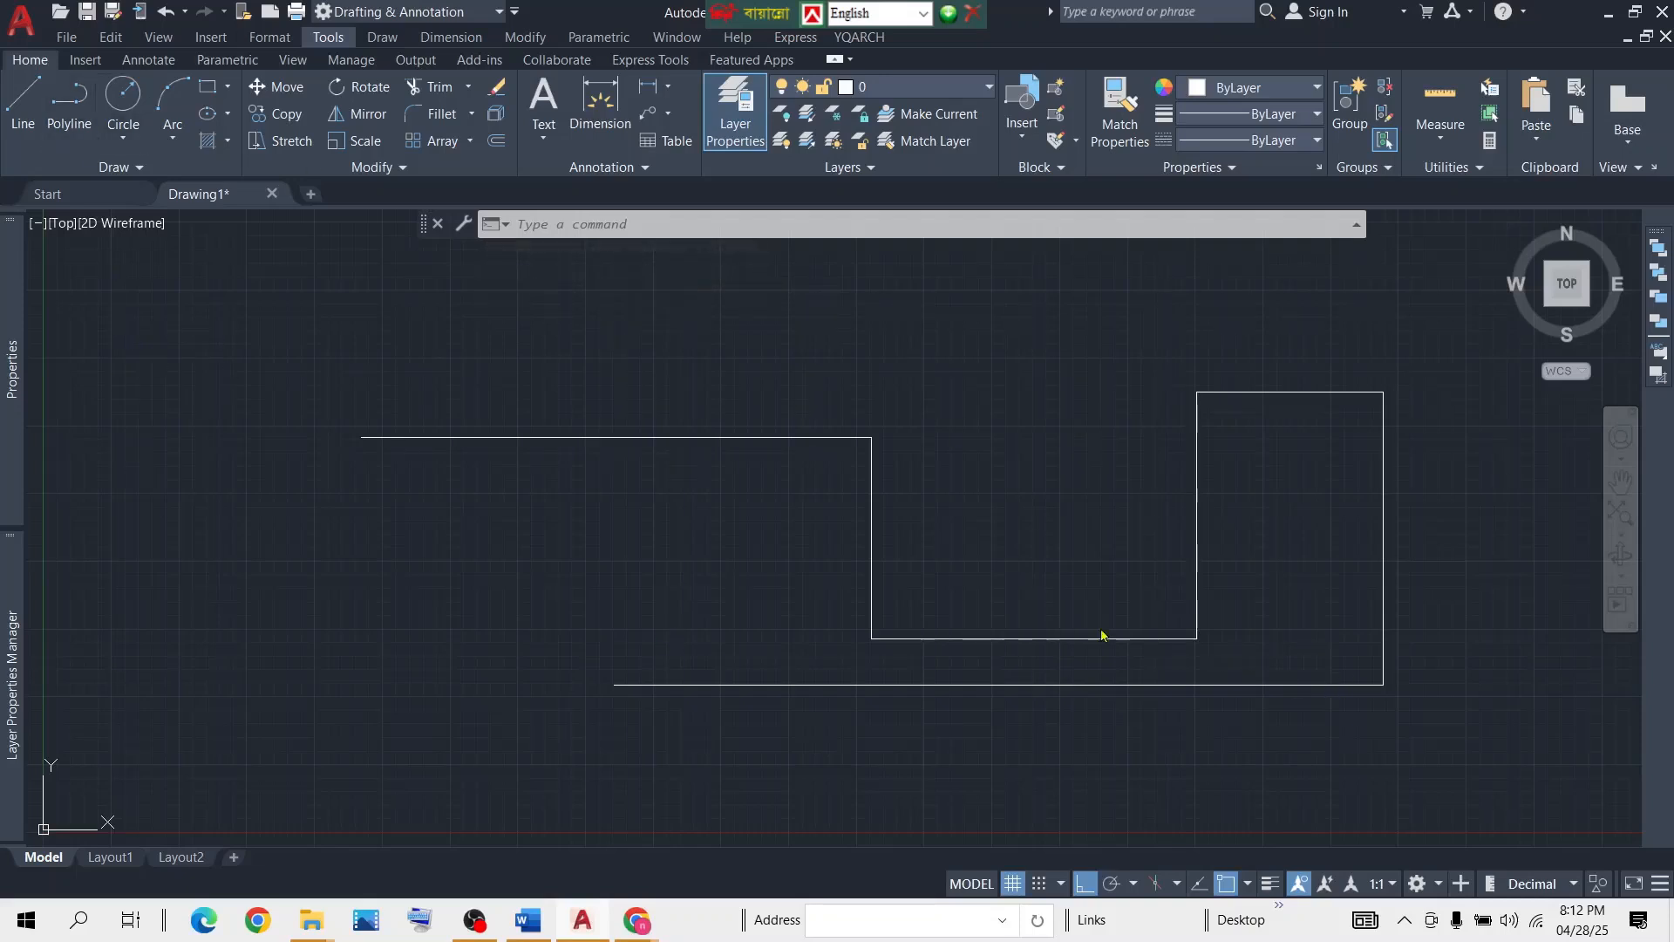
Examine the stepped lines and the UCS icon at different zoom levels.
{"action": "scroll", "coordinate": [985, 541], "scroll_direction": "down", "scroll_amount": 3}
{"action": "scroll", "coordinate": [990, 514], "scroll_direction": "up", "scroll_amount": 3}
{"action": "scroll", "coordinate": [981, 549], "scroll_direction": "down", "scroll_amount": 3}
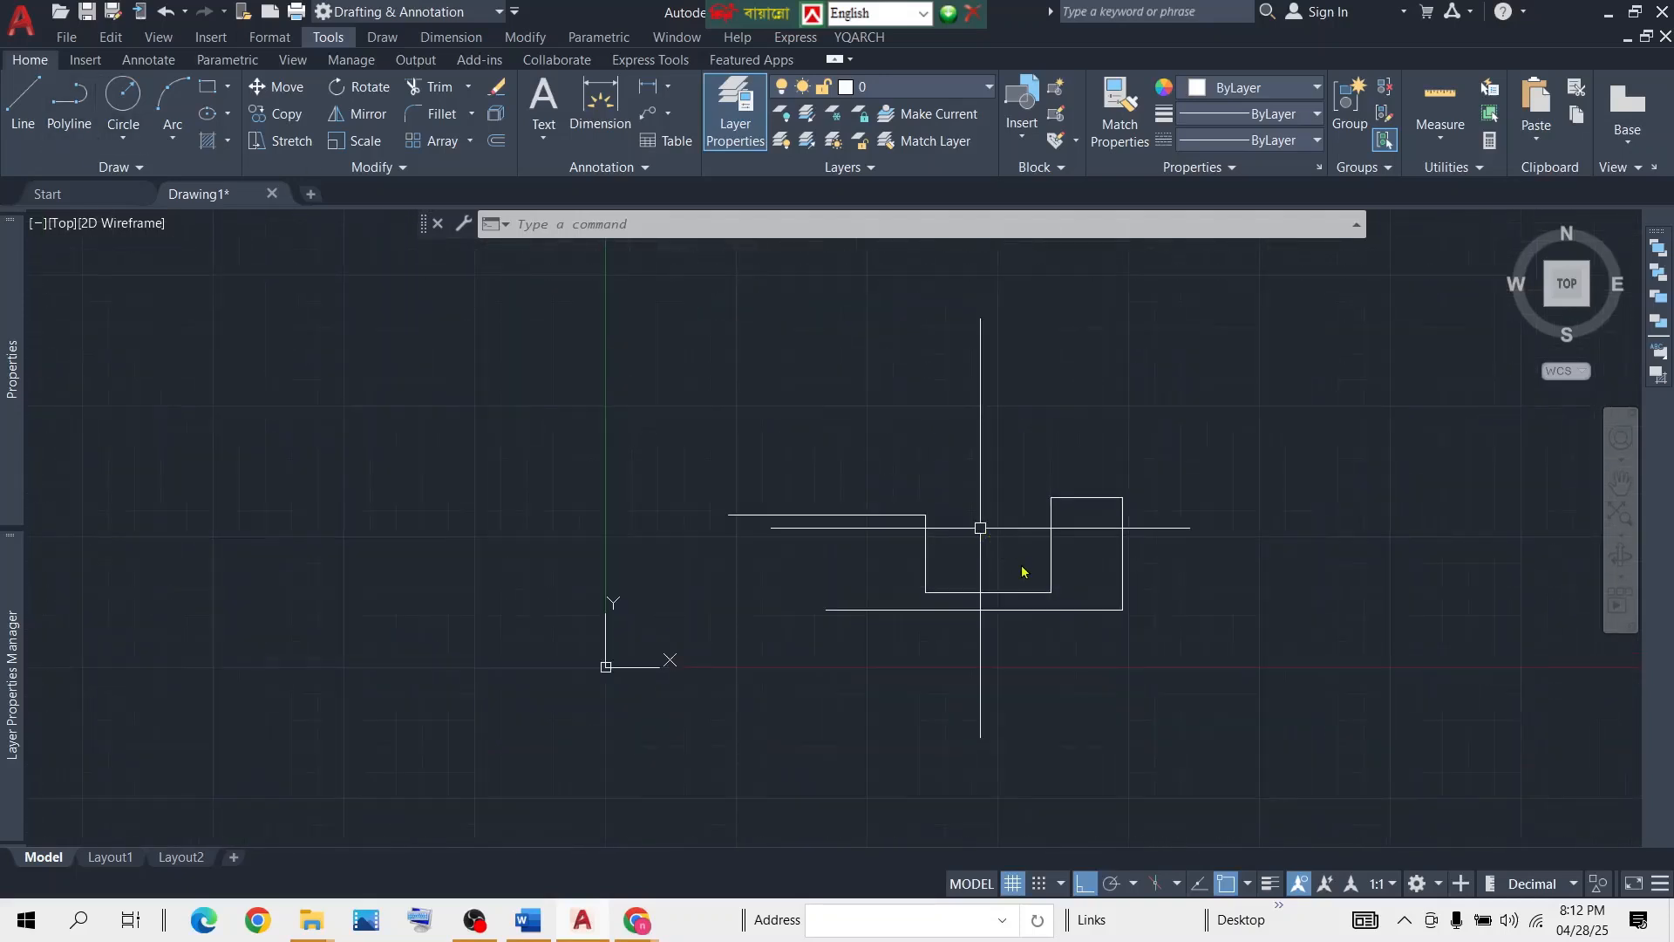
{"action": "scroll", "coordinate": [980, 528], "scroll_direction": "down", "scroll_amount": 2}
{"action": "scroll", "coordinate": [808, 567], "scroll_direction": "up", "scroll_amount": 6}
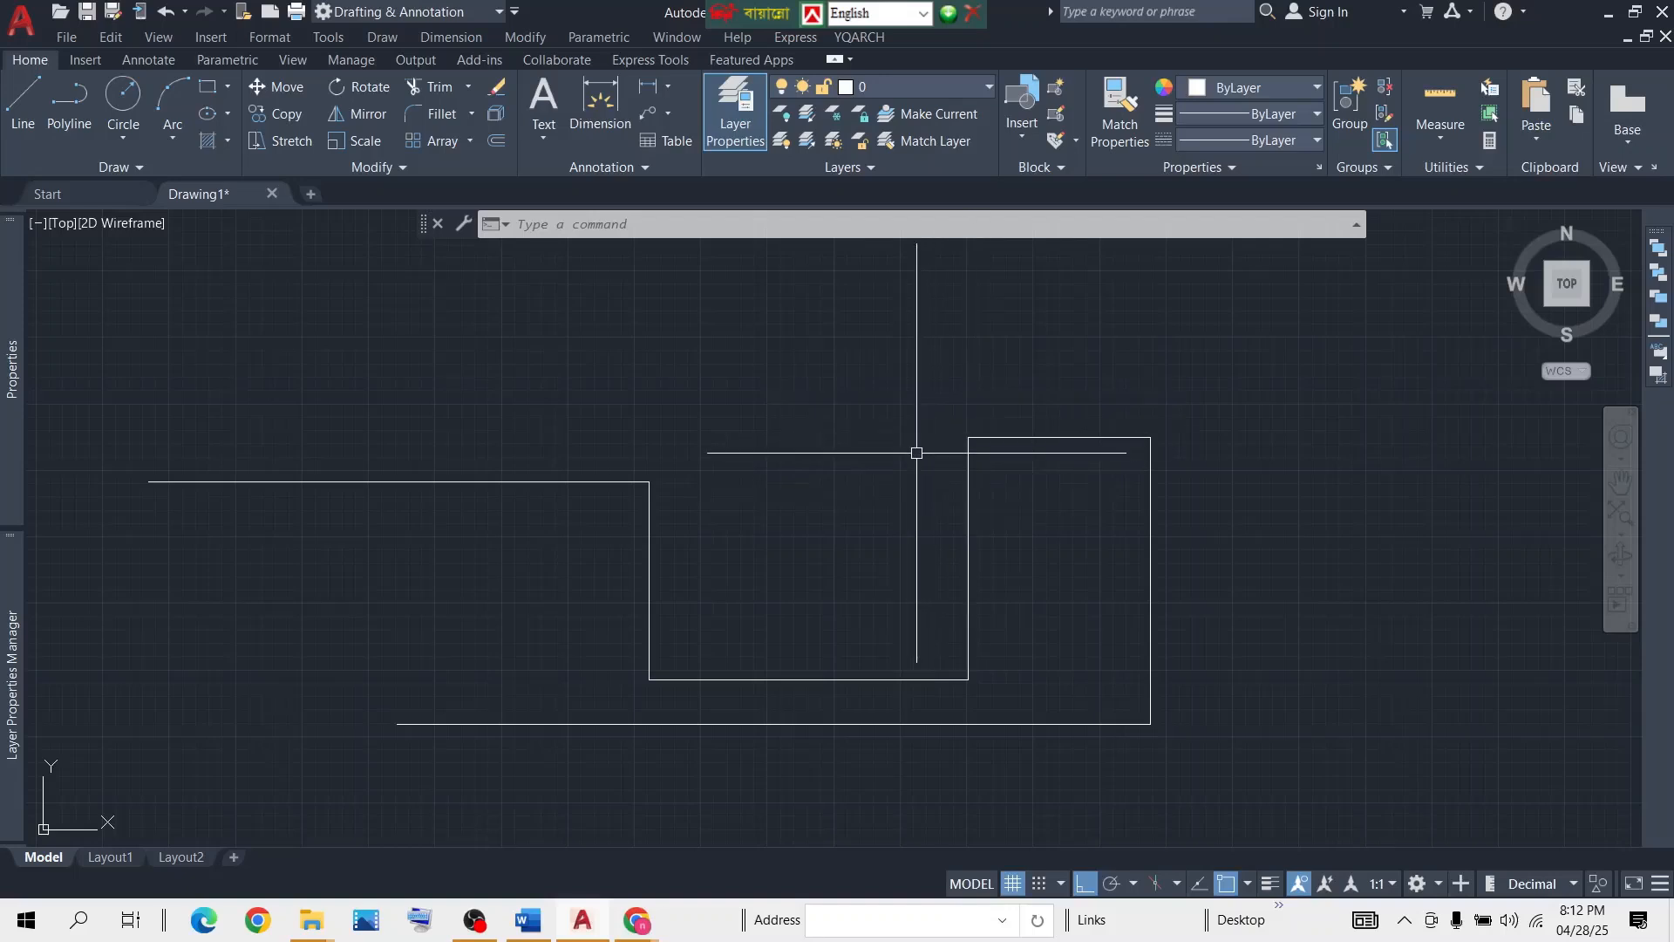
{"action": "scroll", "coordinate": [911, 454], "scroll_direction": "down", "scroll_amount": 2}
{"action": "scroll", "coordinate": [894, 448], "scroll_direction": "up", "scroll_amount": 2}
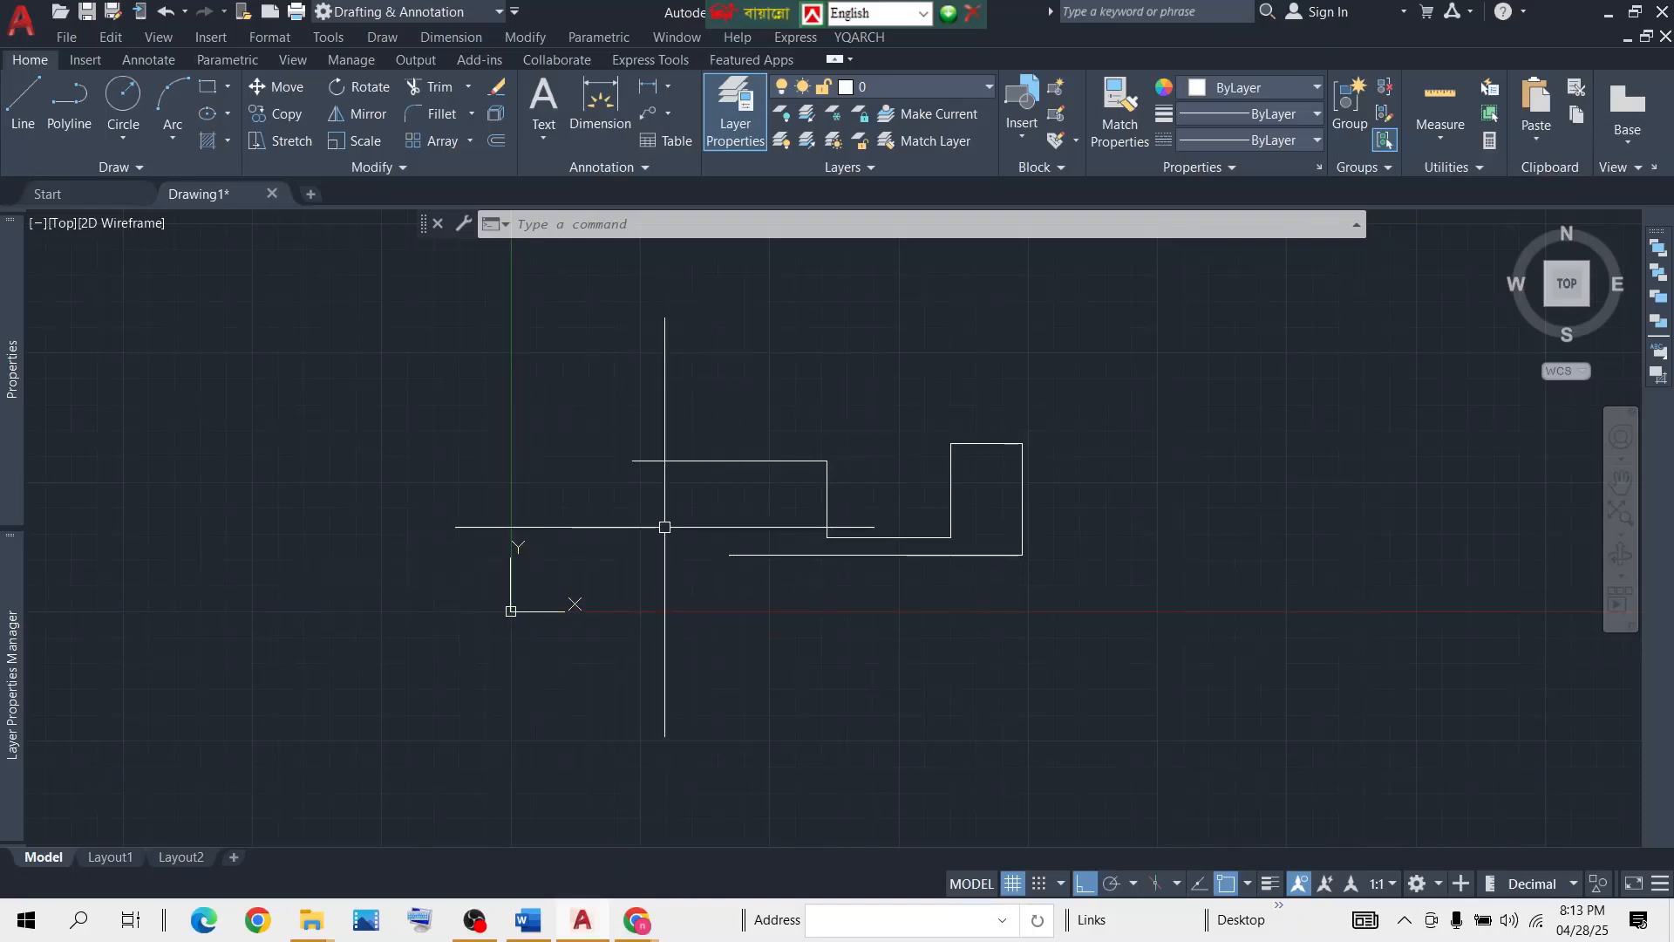
Turn off the Show UCS Icon at Origin setting for the UCS icon.
{"action": "scroll", "coordinate": [635, 555], "scroll_direction": "down", "scroll_amount": 2}
{"action": "middle_click_drag", "start_coordinate": [645, 523], "coordinate": [558, 558]}
{"action": "scroll", "coordinate": [567, 558], "scroll_direction": "up", "scroll_amount": 5}
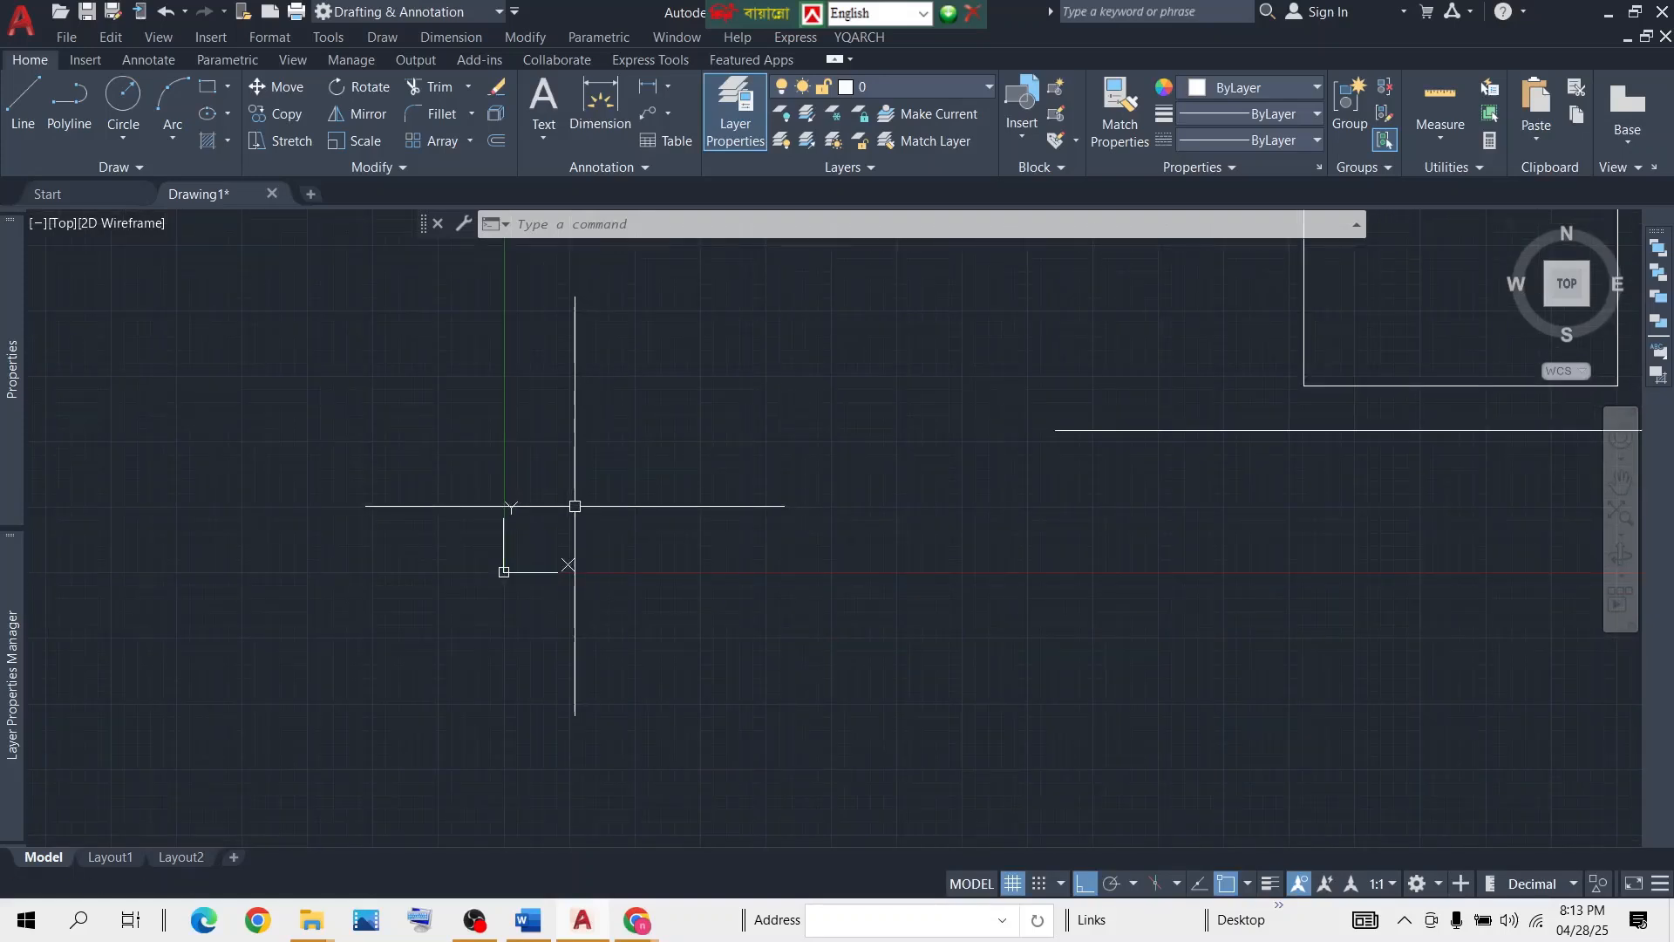
{"action": "right_click", "coordinate": [507, 574]}
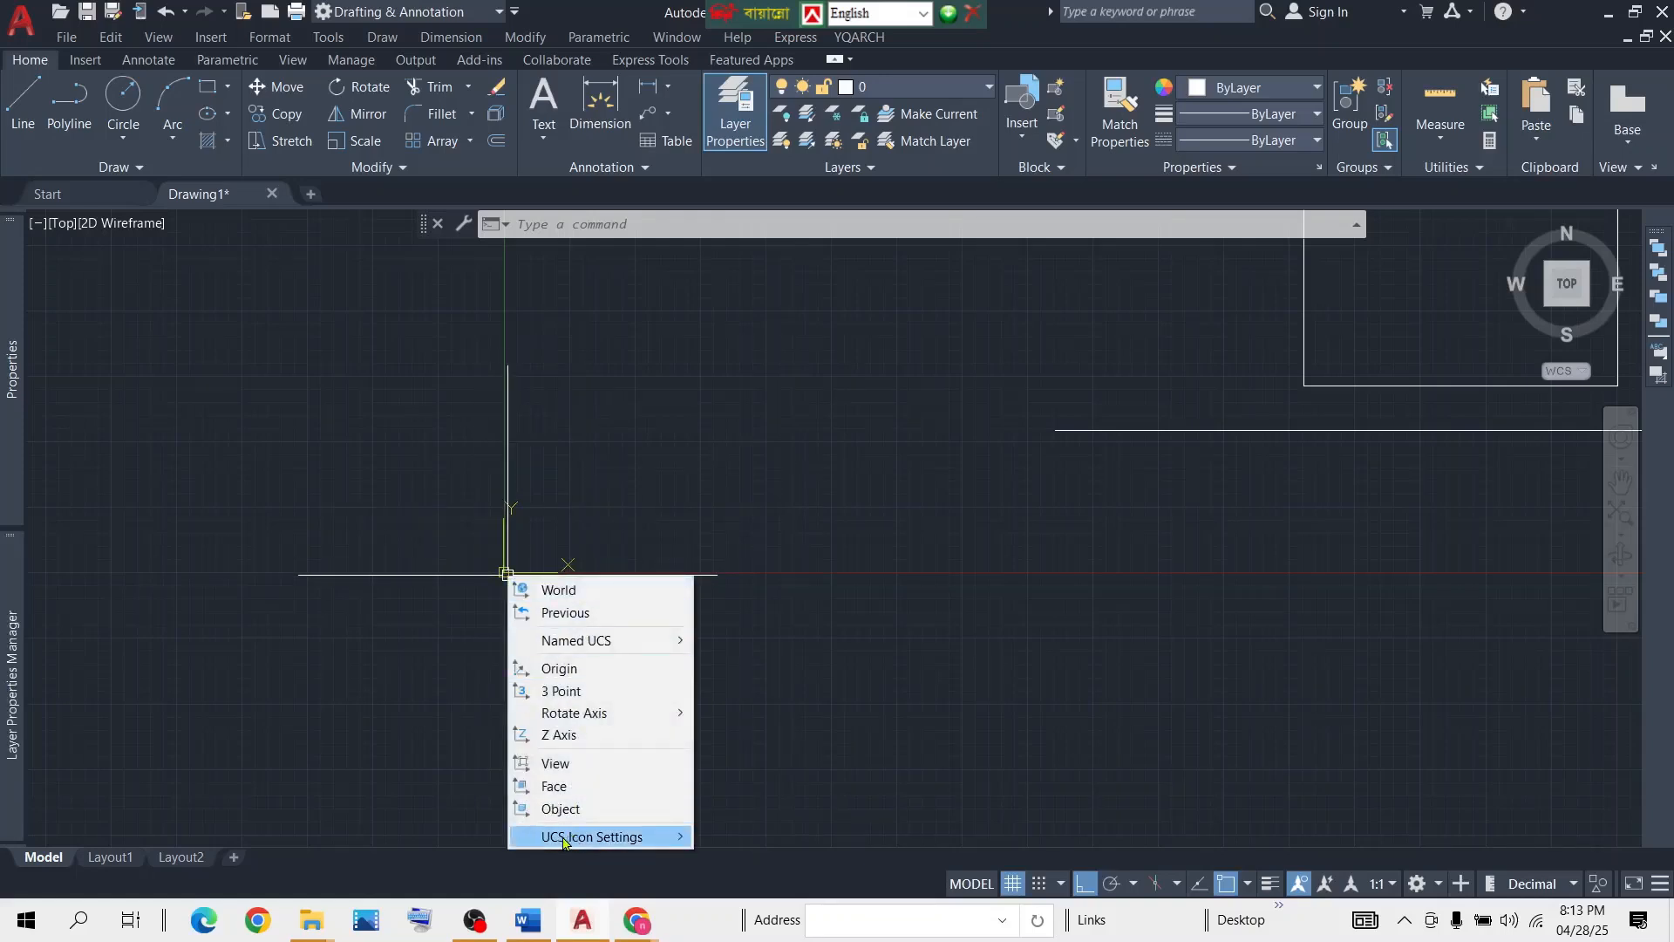
{"action": "mouse_move", "coordinate": [631, 840]}
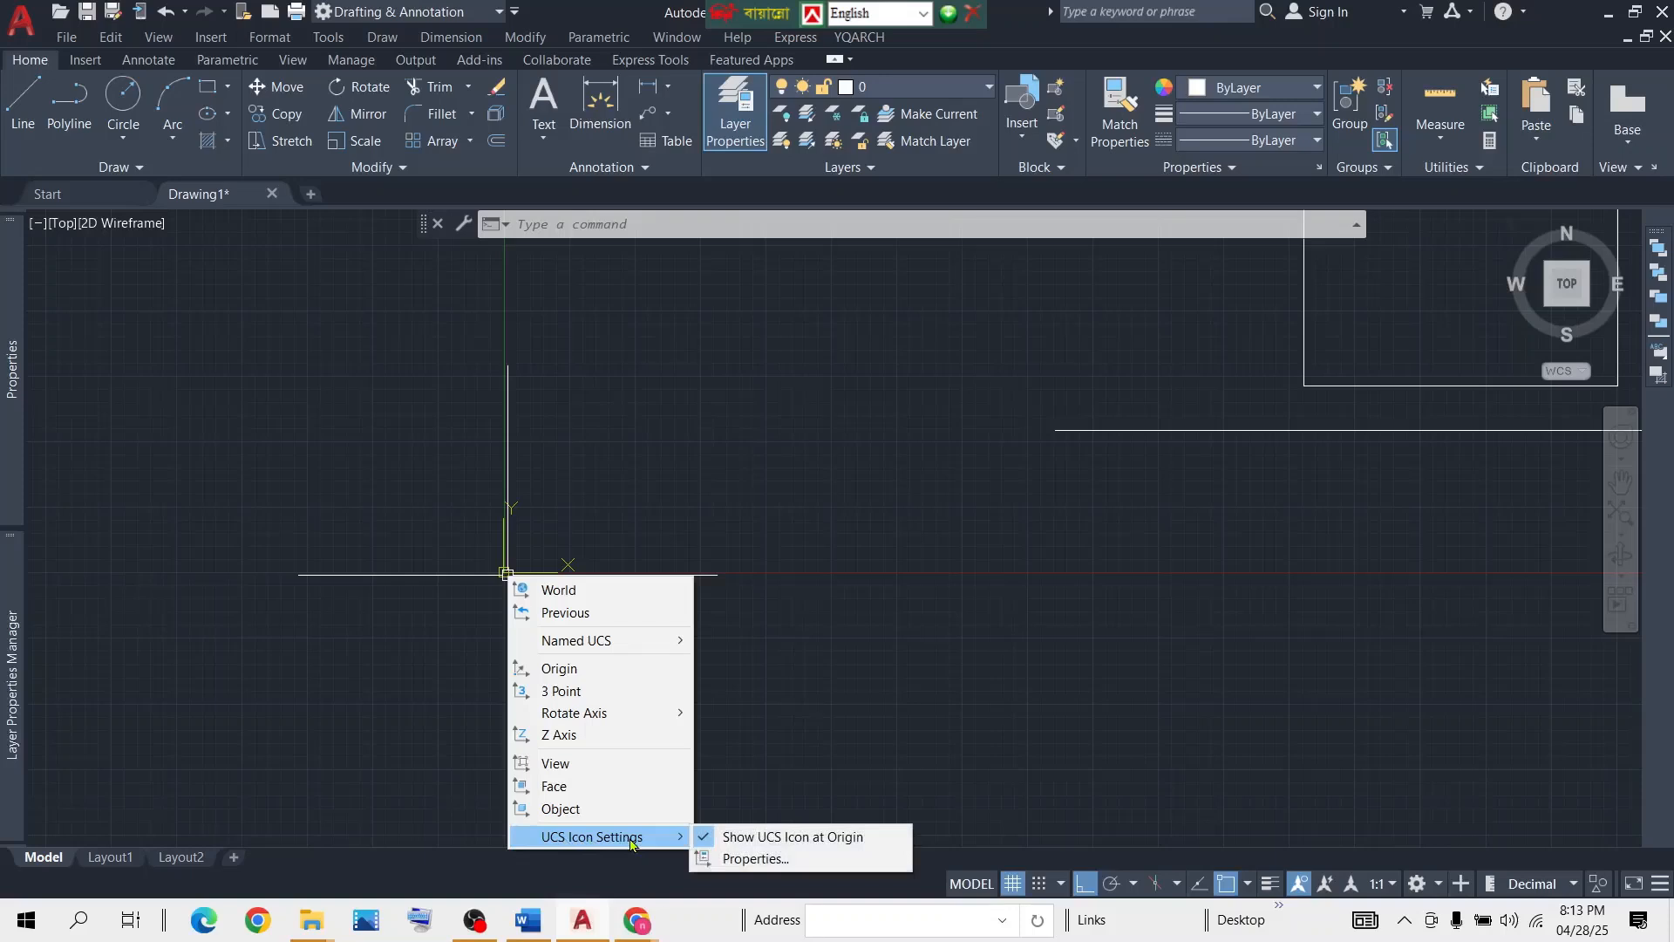
{"action": "left_click", "coordinate": [757, 837]}
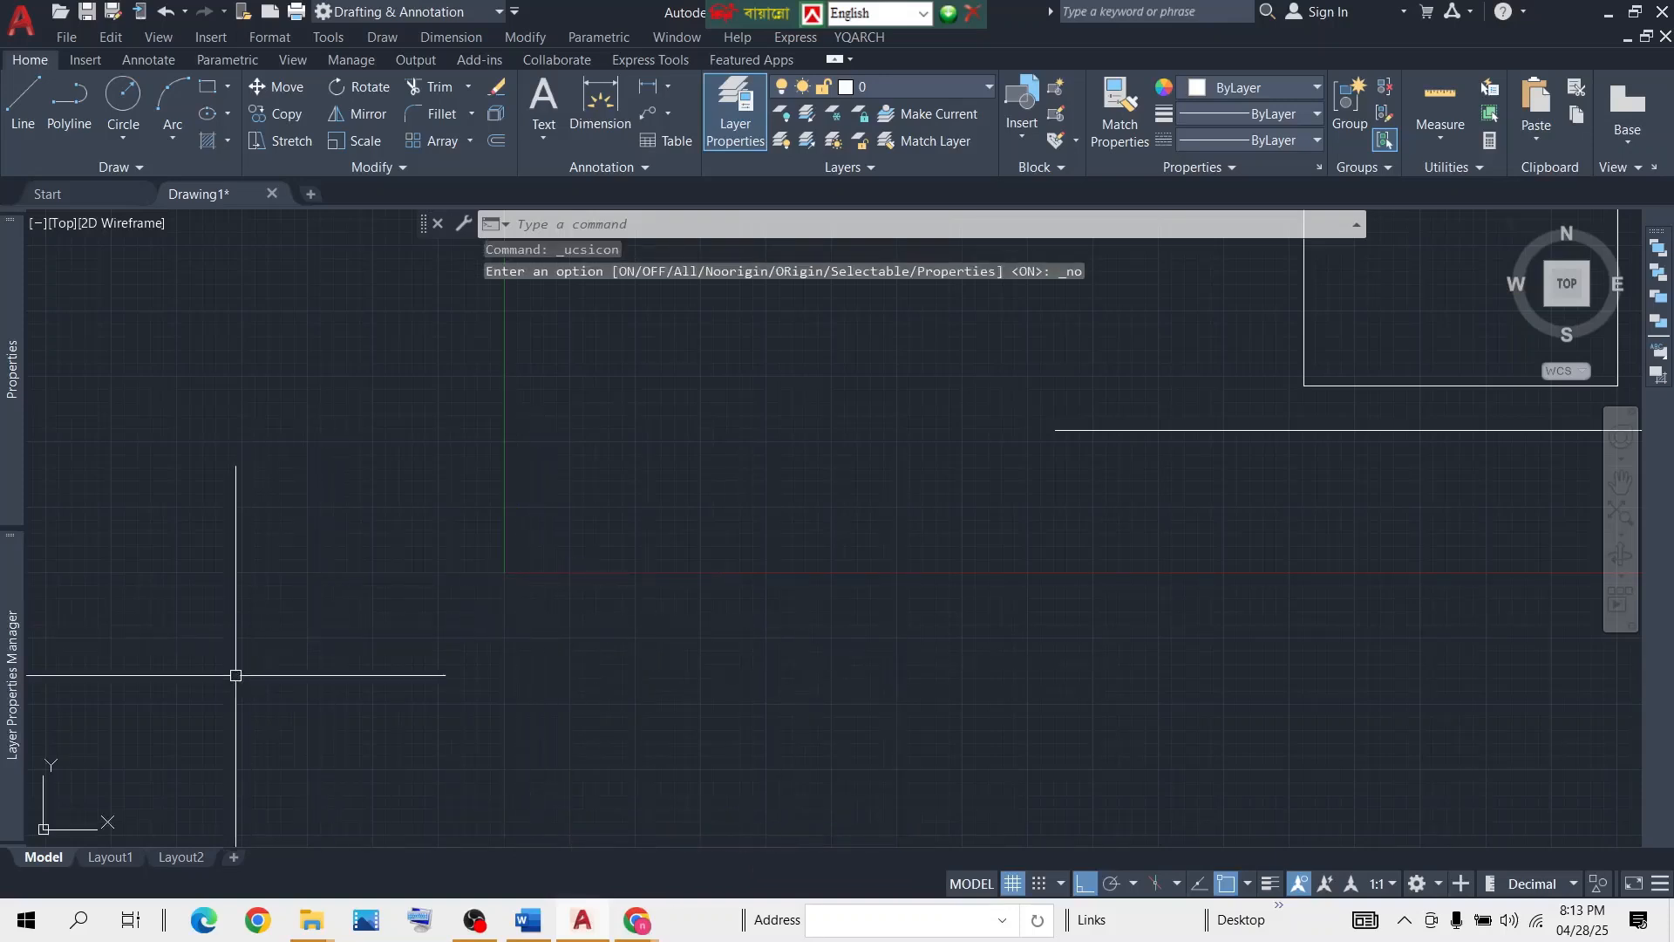
Check the UCS icon's position while zooming and panning around the stepped lines and the origin.
{"action": "scroll", "coordinate": [523, 541], "scroll_direction": "down", "scroll_amount": 3}
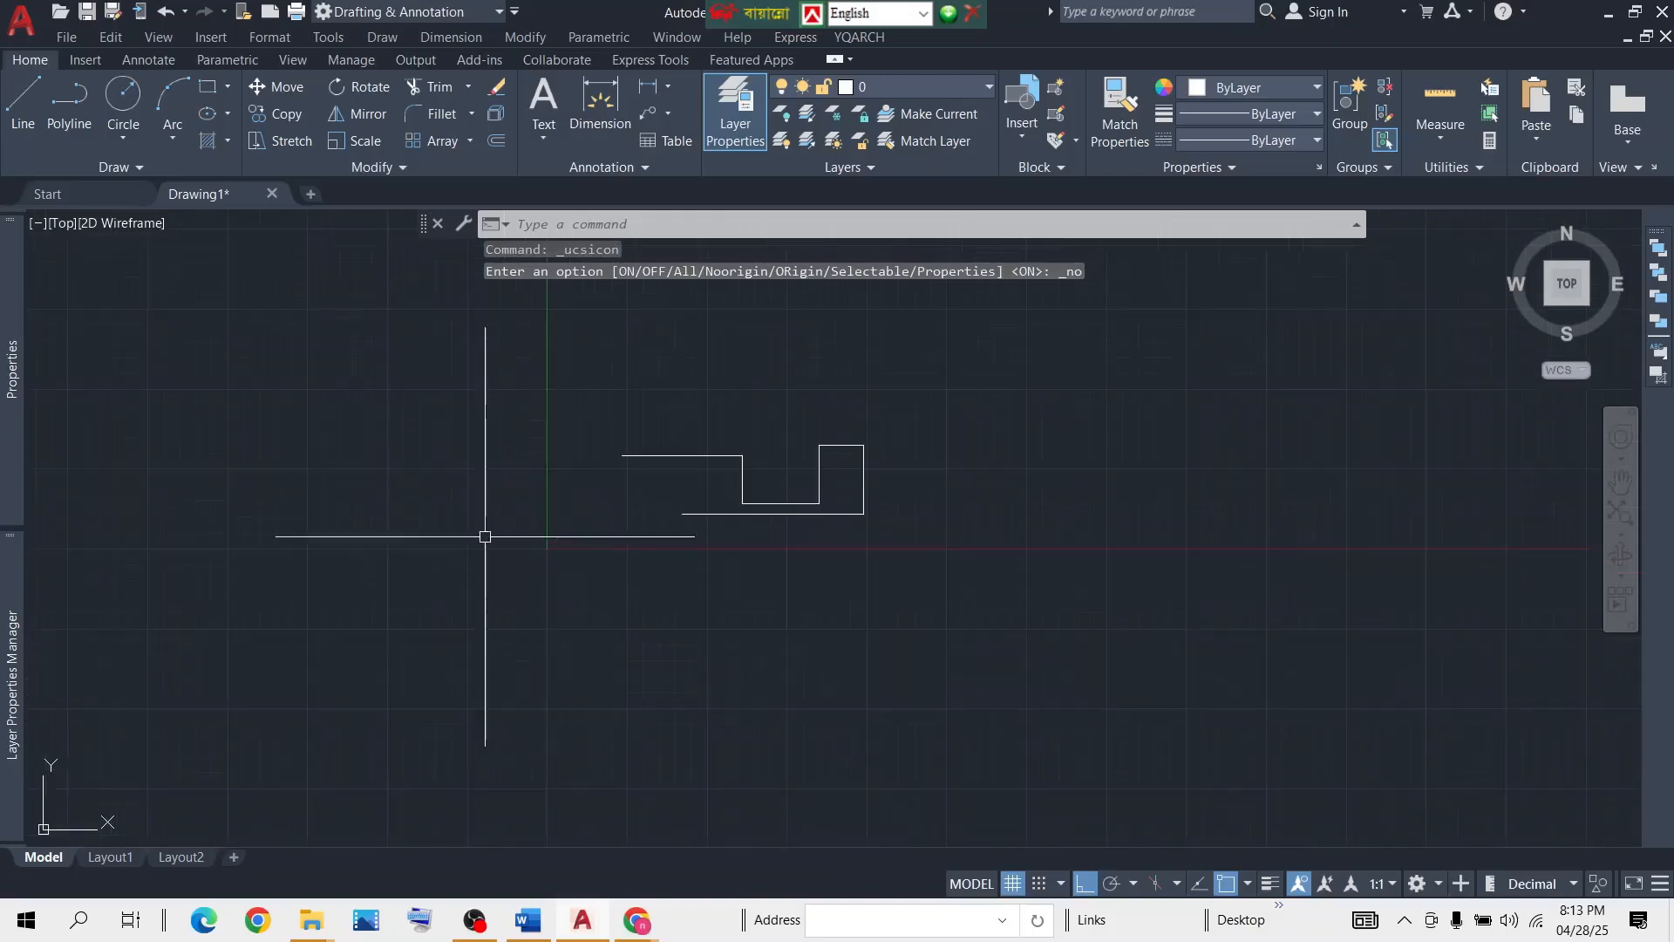
{"action": "scroll", "coordinate": [567, 528], "scroll_direction": "up", "scroll_amount": 5}
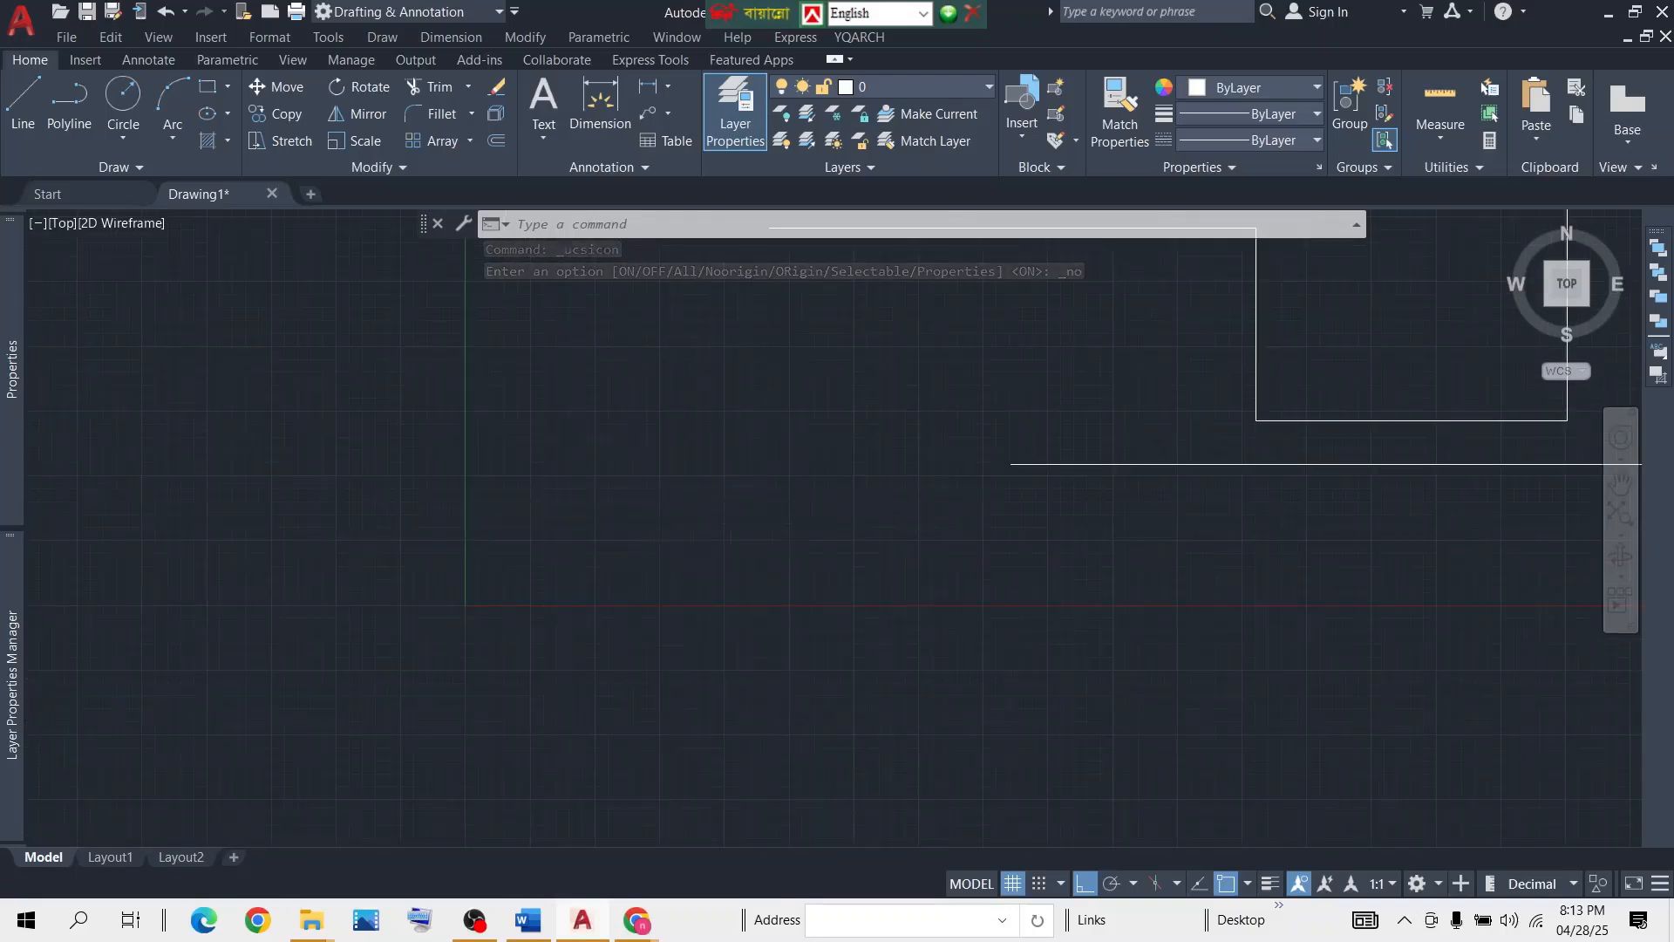
{"action": "scroll", "coordinate": [635, 496], "scroll_direction": "down", "scroll_amount": 7}
{"action": "scroll", "coordinate": [729, 479], "scroll_direction": "up", "scroll_amount": 4}
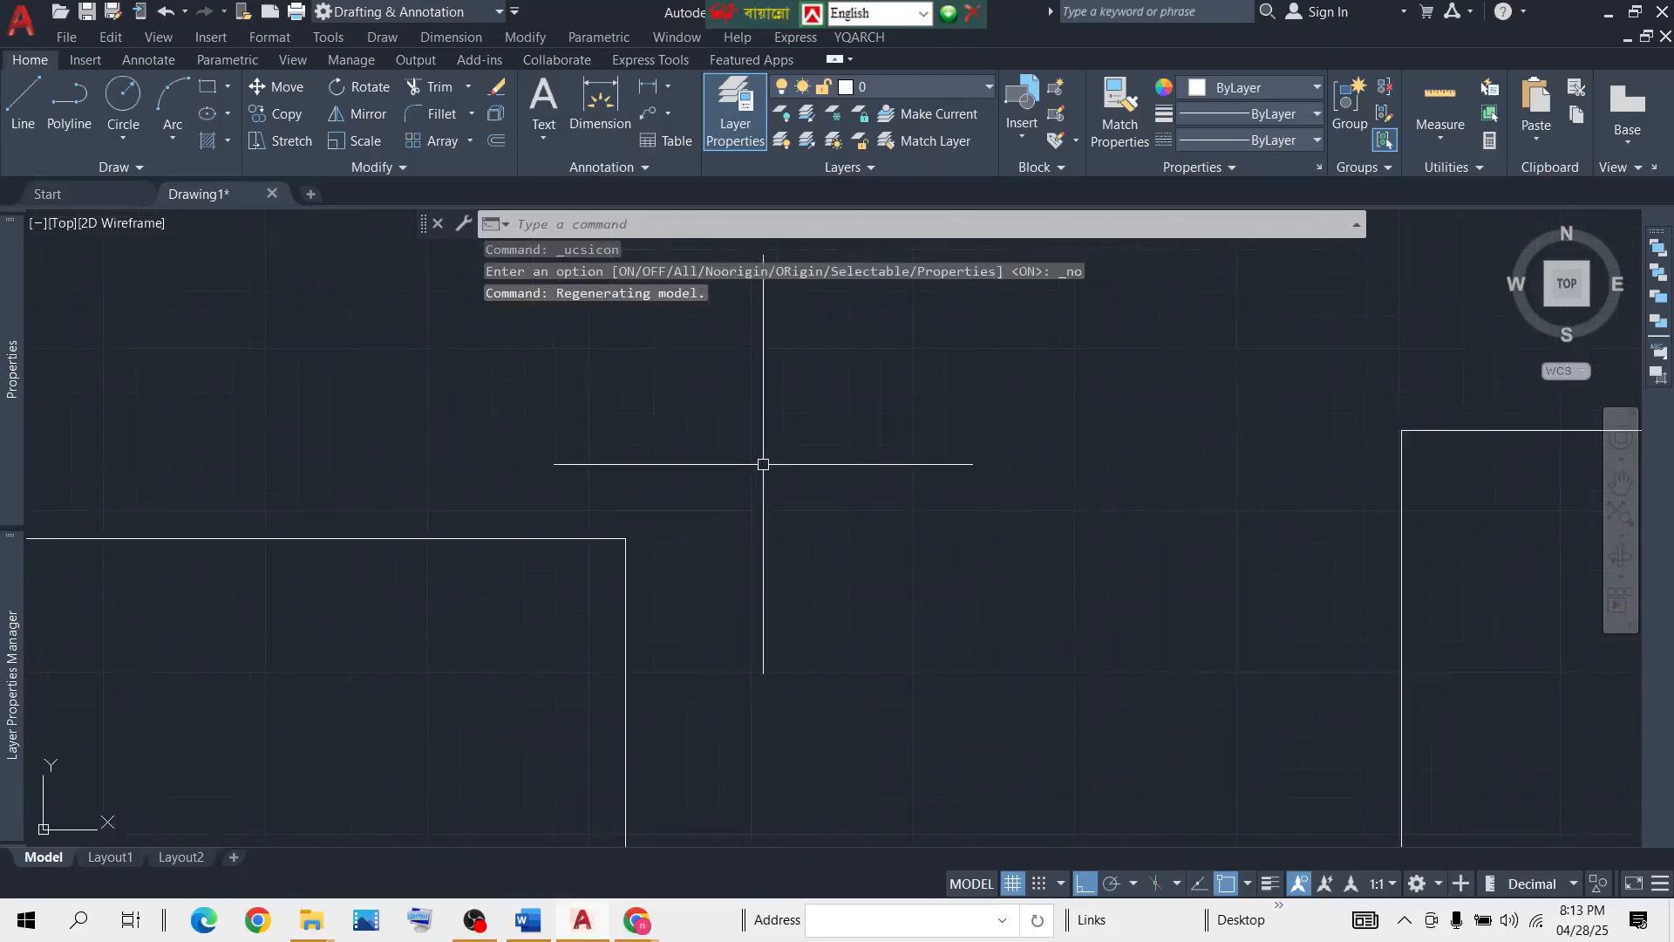
{"action": "scroll", "coordinate": [755, 532], "scroll_direction": "down", "scroll_amount": 2}
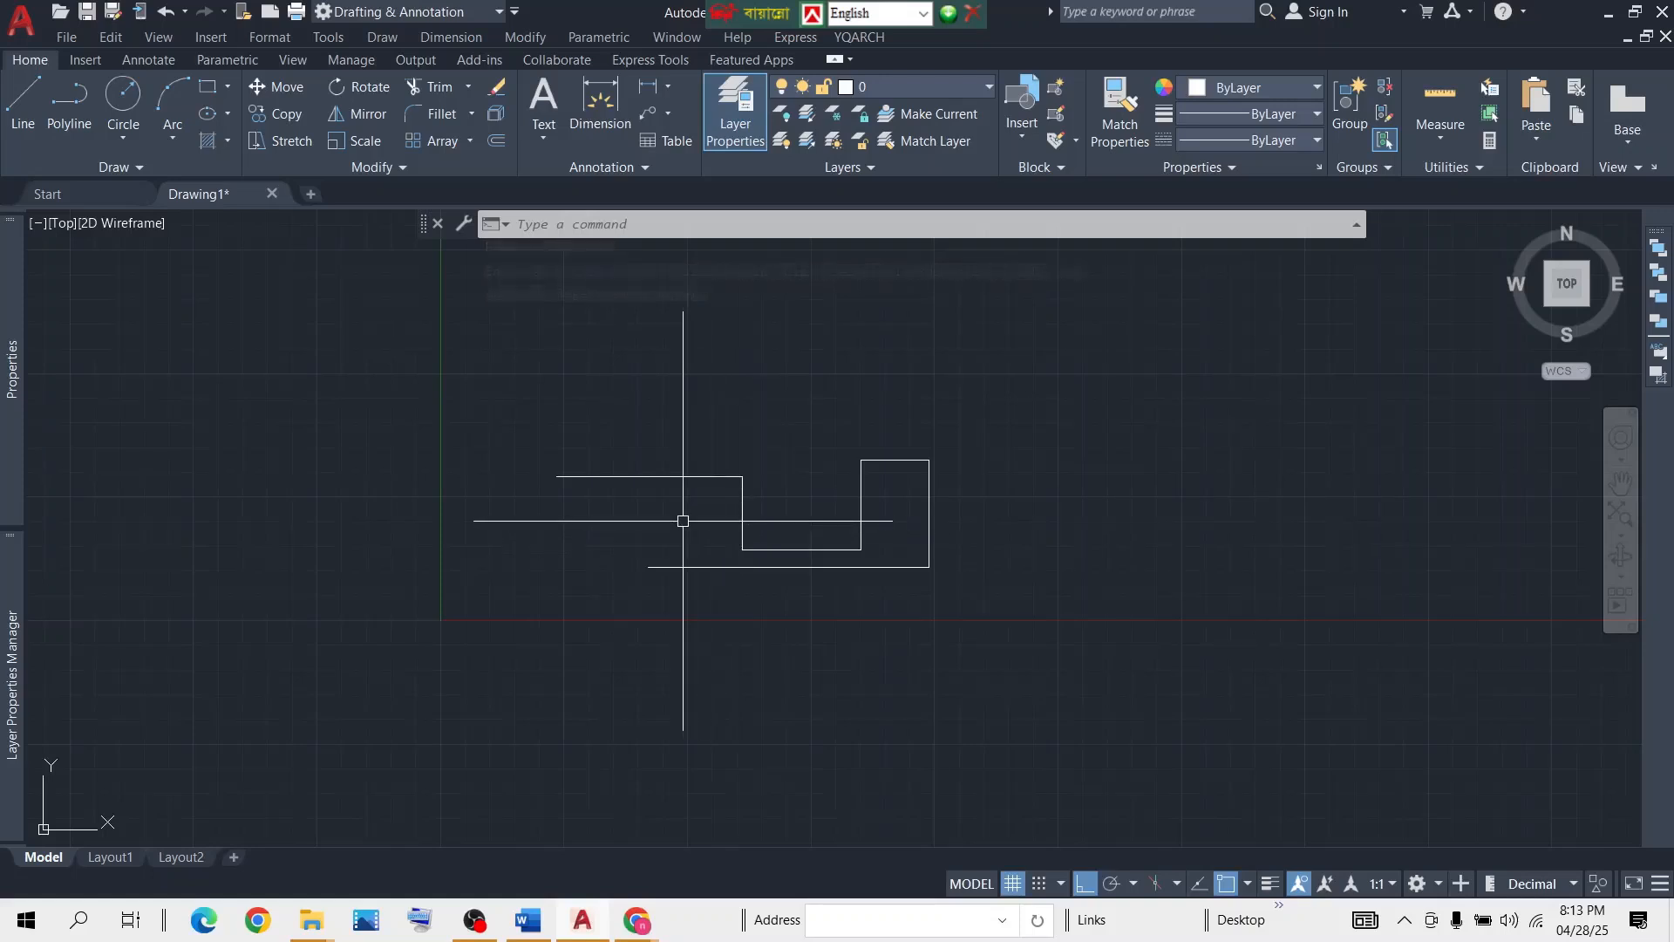
{"action": "scroll", "coordinate": [684, 519], "scroll_direction": "up", "scroll_amount": 2}
{"action": "scroll", "coordinate": [684, 519], "scroll_direction": "down", "scroll_amount": 2}
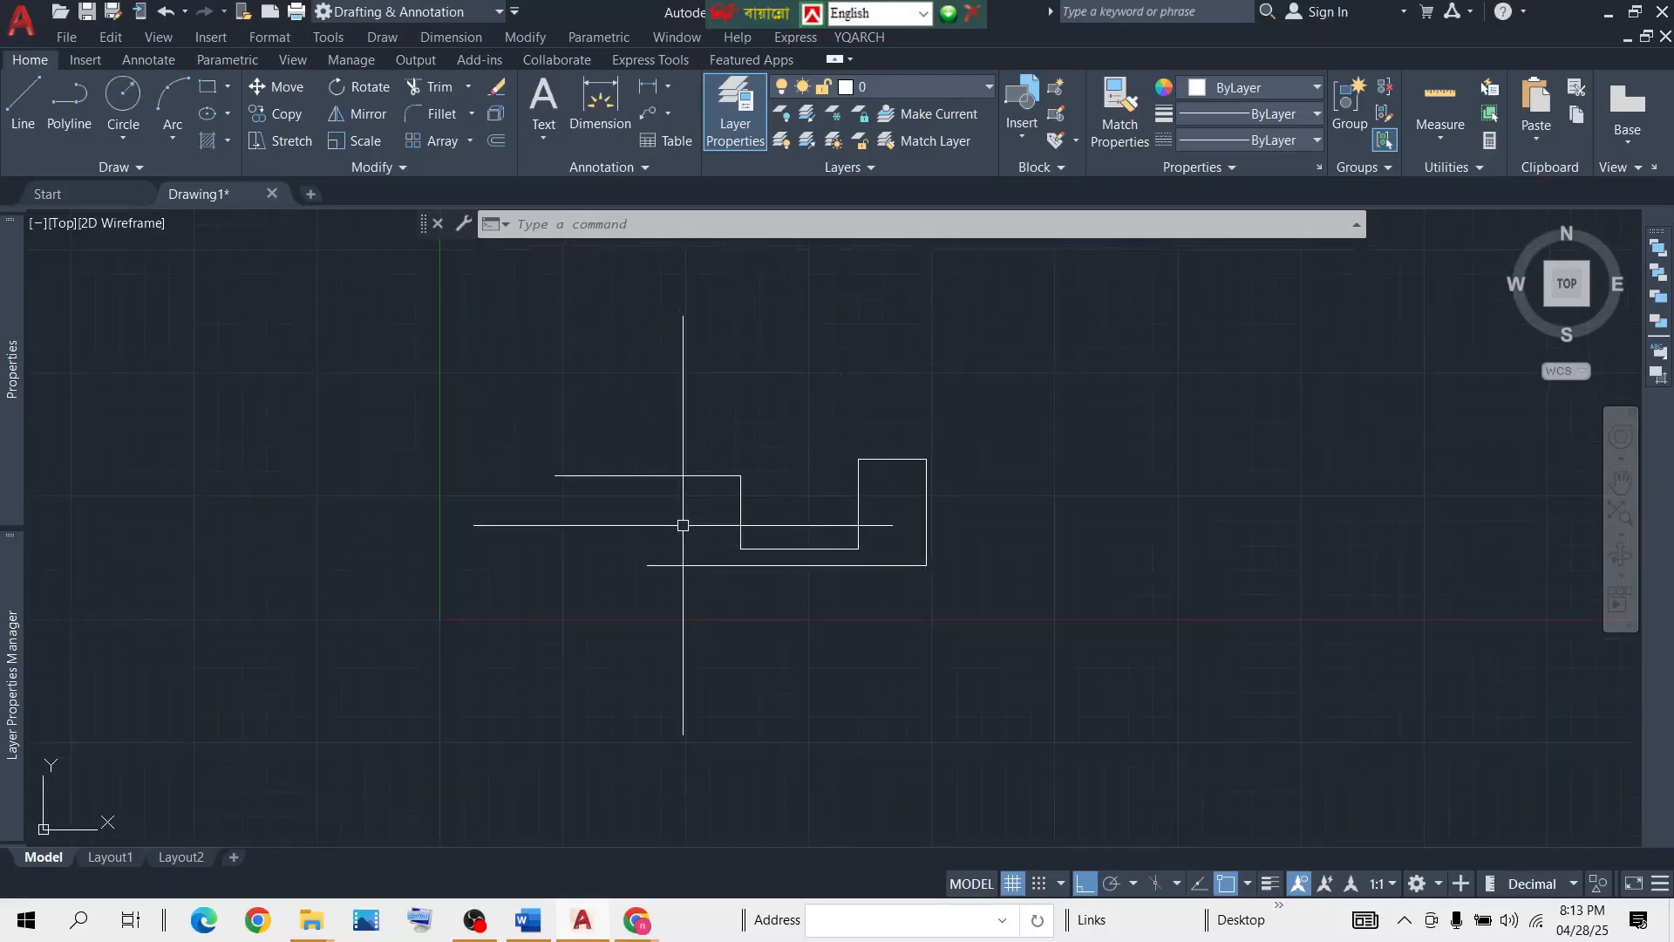
{"action": "scroll", "coordinate": [728, 506], "scroll_direction": "up", "scroll_amount": 4}
{"action": "middle_click_drag", "start_coordinate": [728, 507], "coordinate": [522, 497]}
{"action": "scroll", "coordinate": [511, 471], "scroll_direction": "down", "scroll_amount": 4}
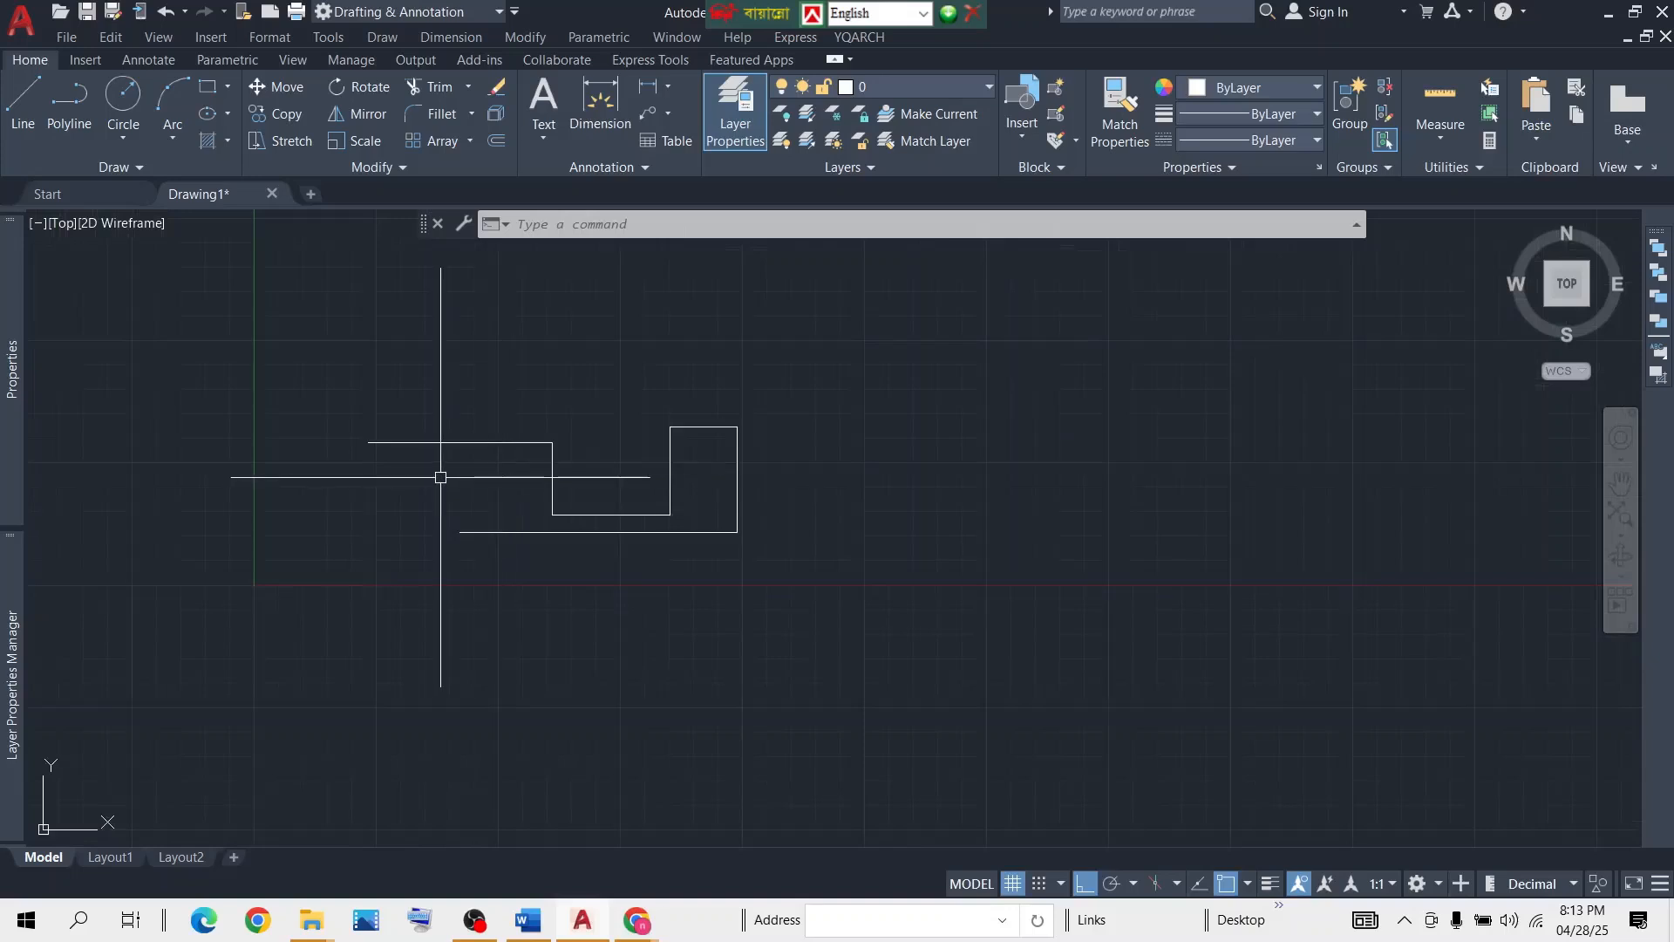
{"action": "scroll", "coordinate": [441, 475], "scroll_direction": "up", "scroll_amount": 4}
{"action": "scroll", "coordinate": [484, 486], "scroll_direction": "down", "scroll_amount": 5}
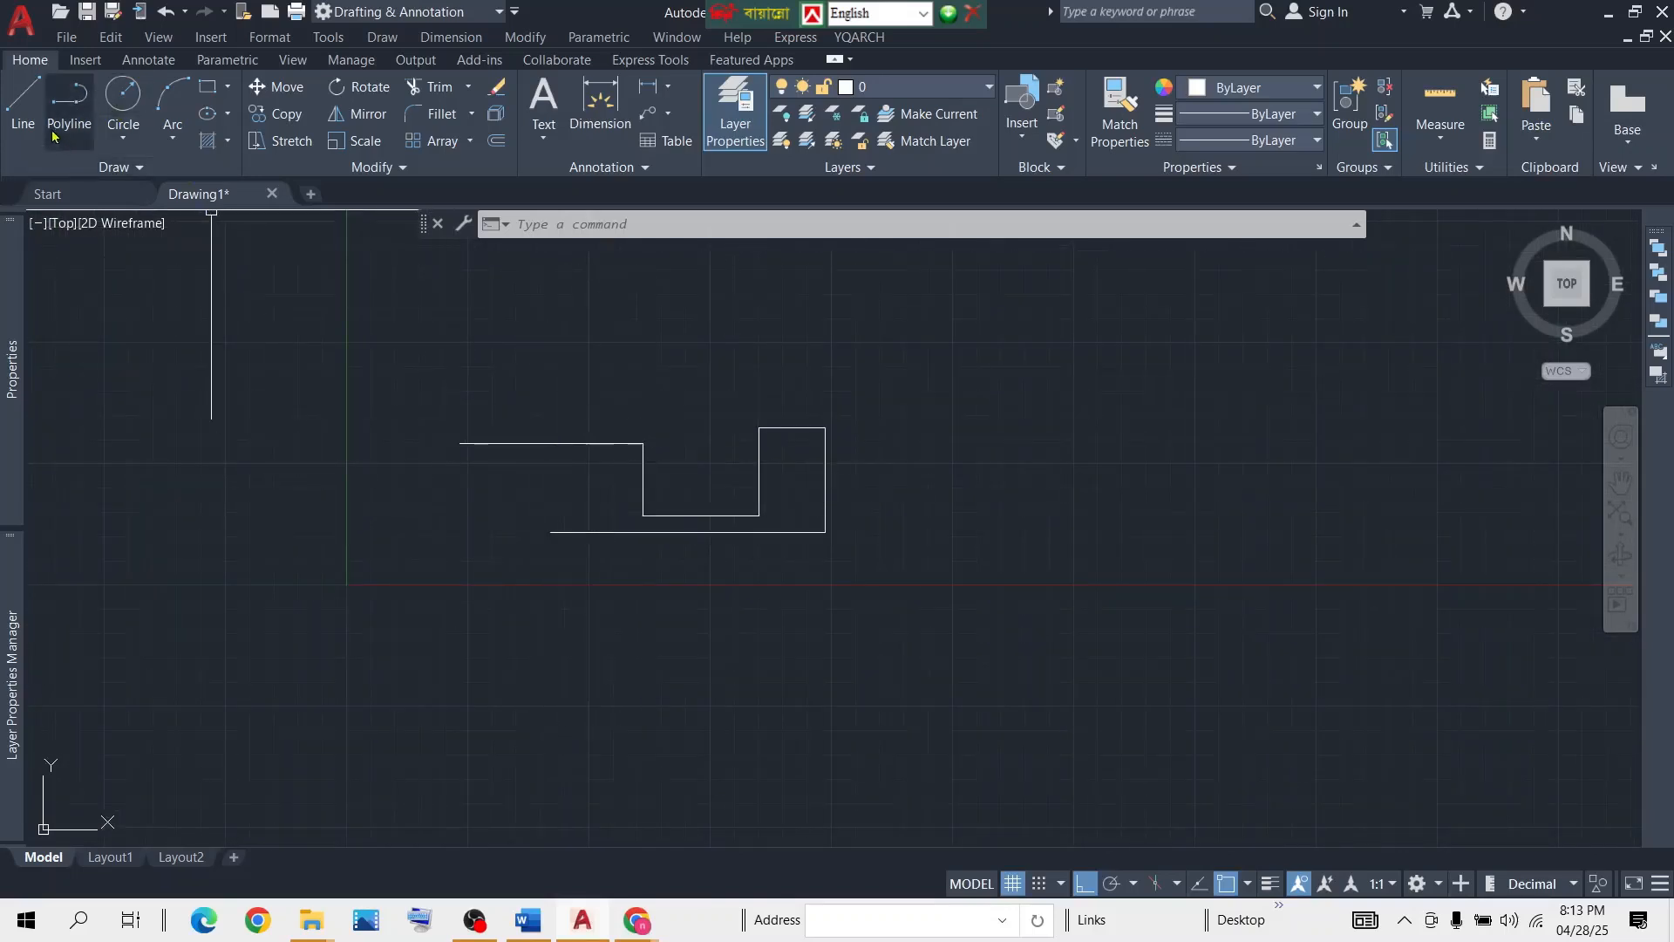
Draw a three-segment stepped line below and beside the existing shape, and undo it.
{"action": "left_click", "coordinate": [32, 114]}
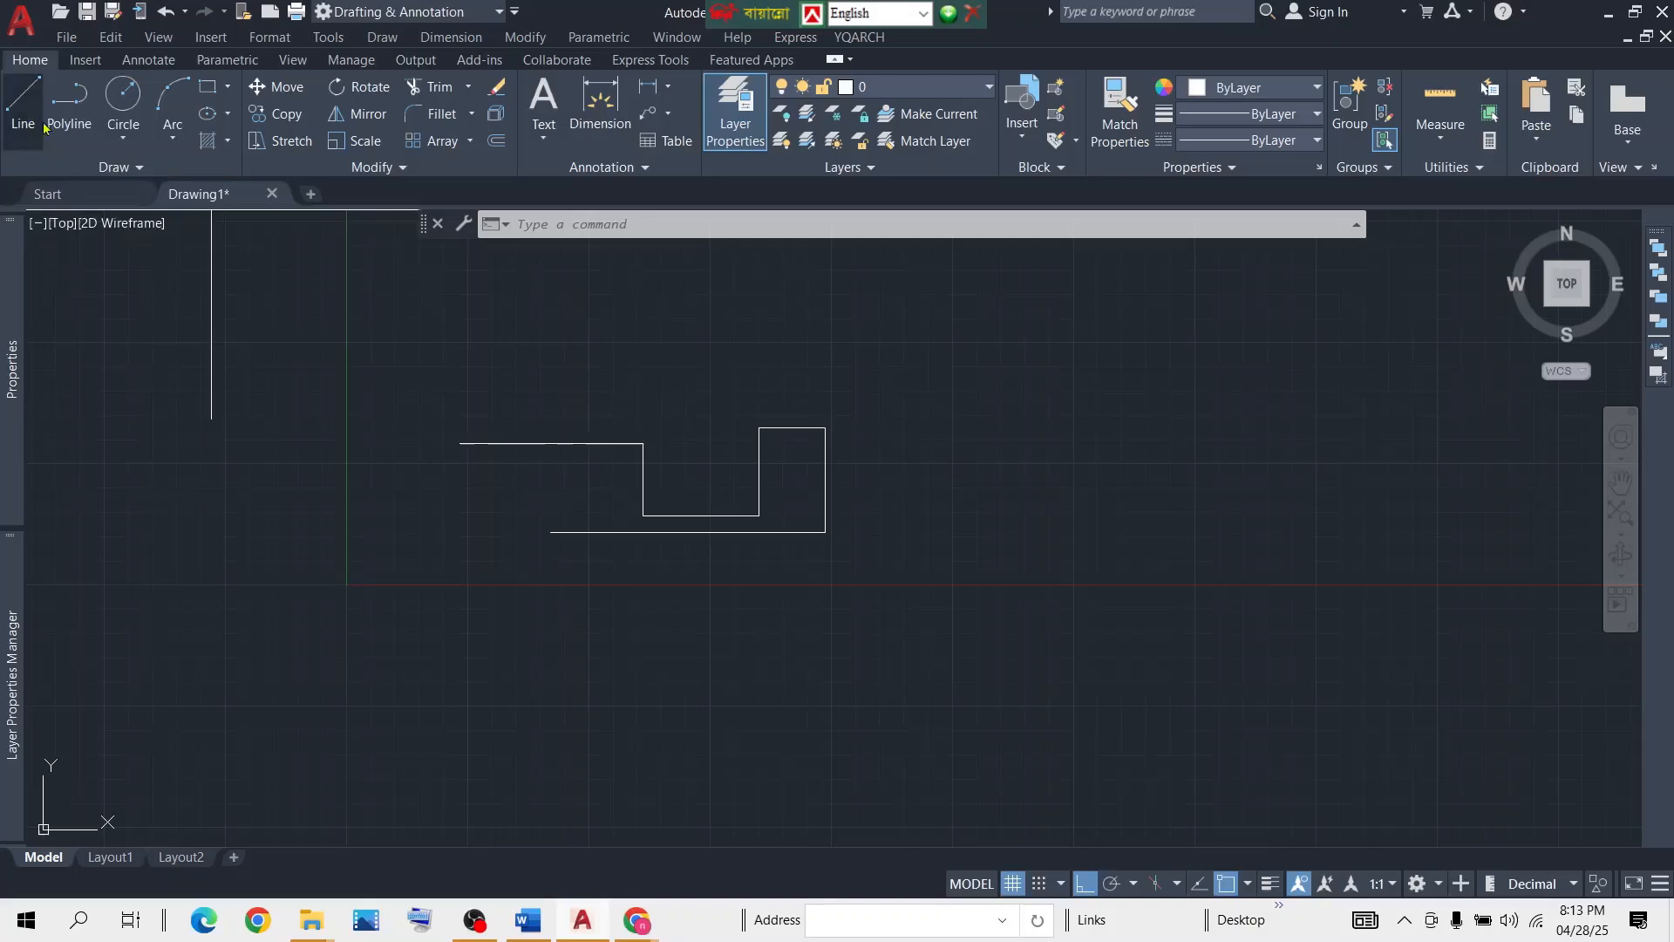
{"action": "left_click", "coordinate": [489, 654]}
{"action": "left_click", "coordinate": [1012, 654]}
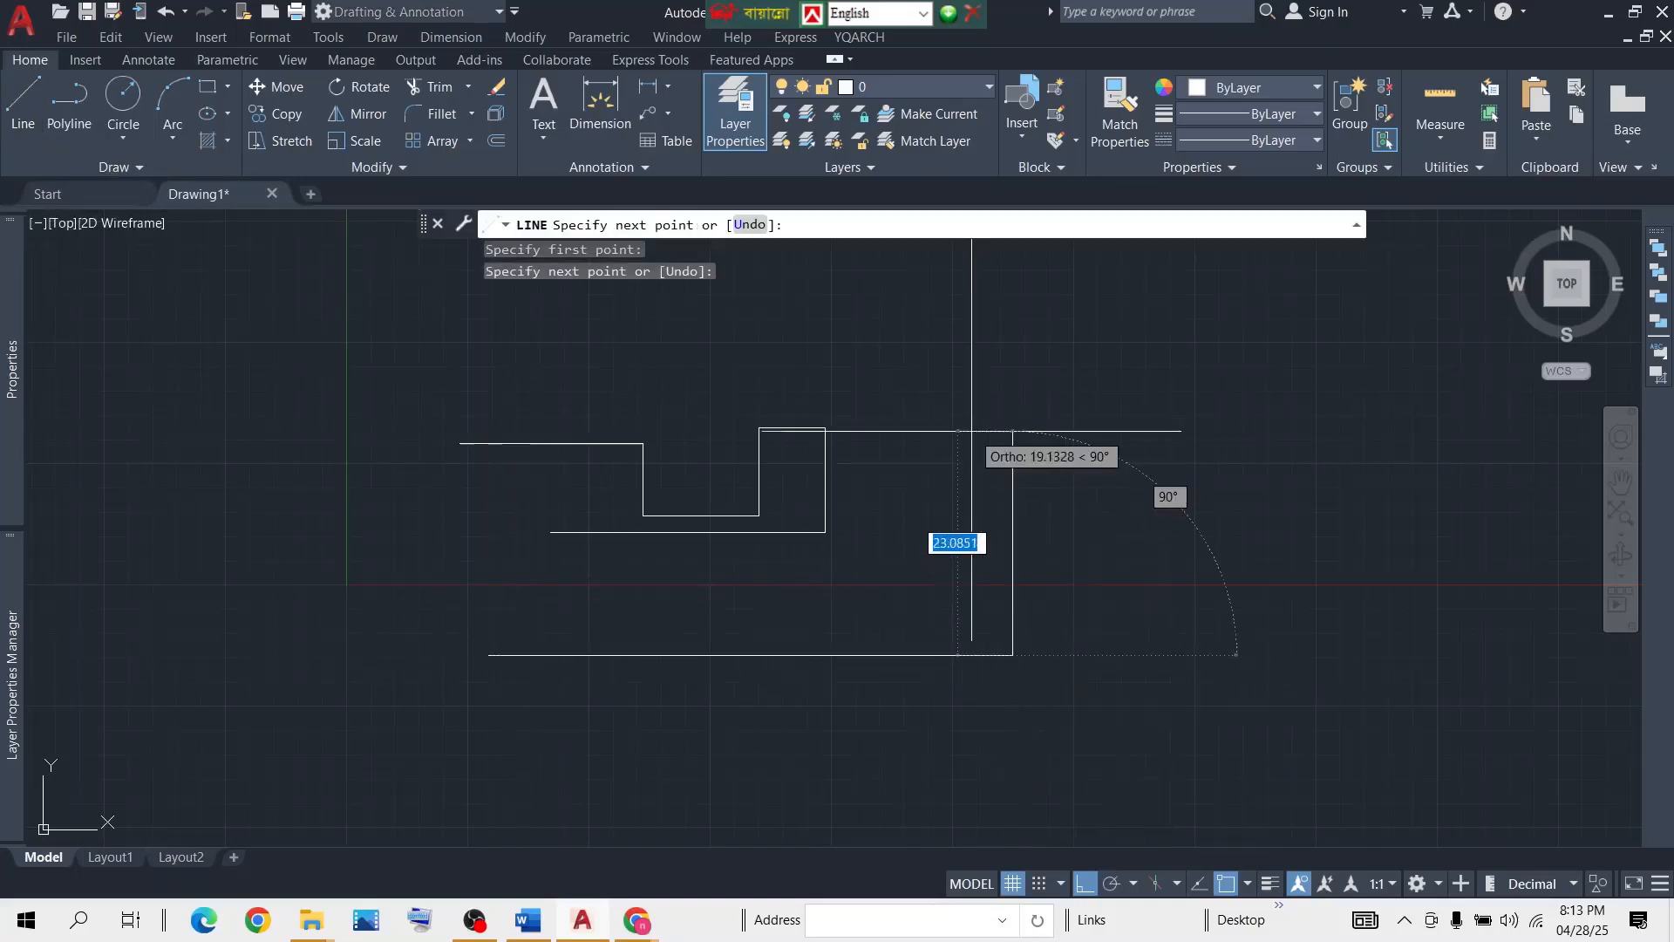
{"action": "left_click", "coordinate": [1012, 429]}
{"action": "left_click", "coordinate": [1281, 440]}
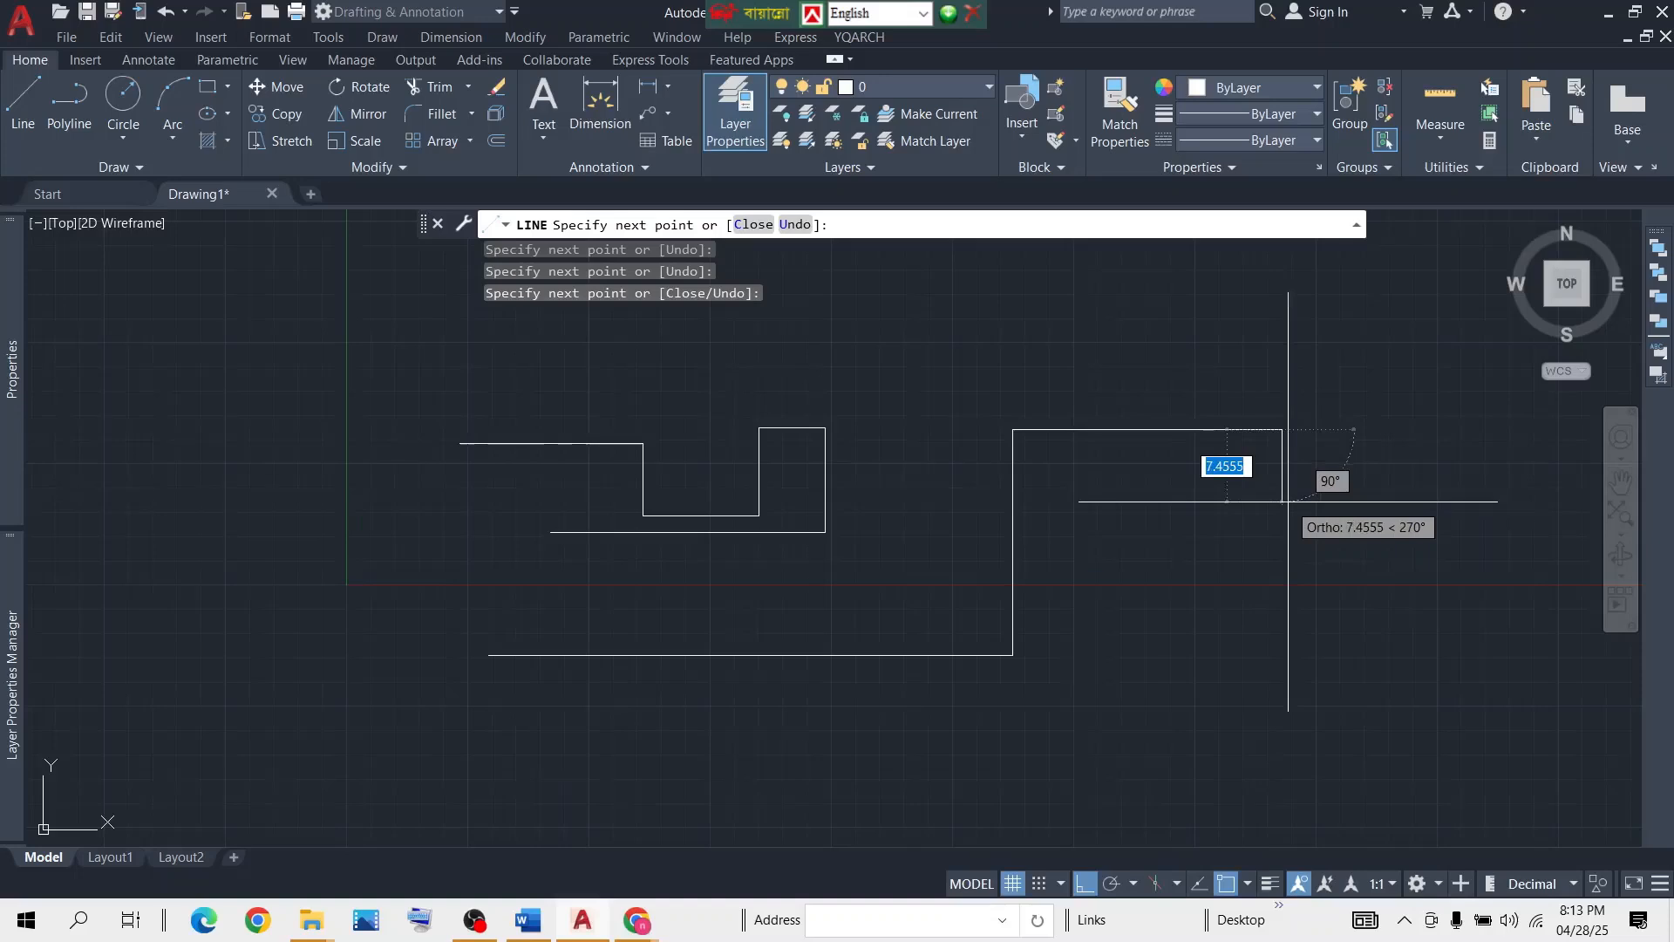
{"action": "key", "text": "Escape"}
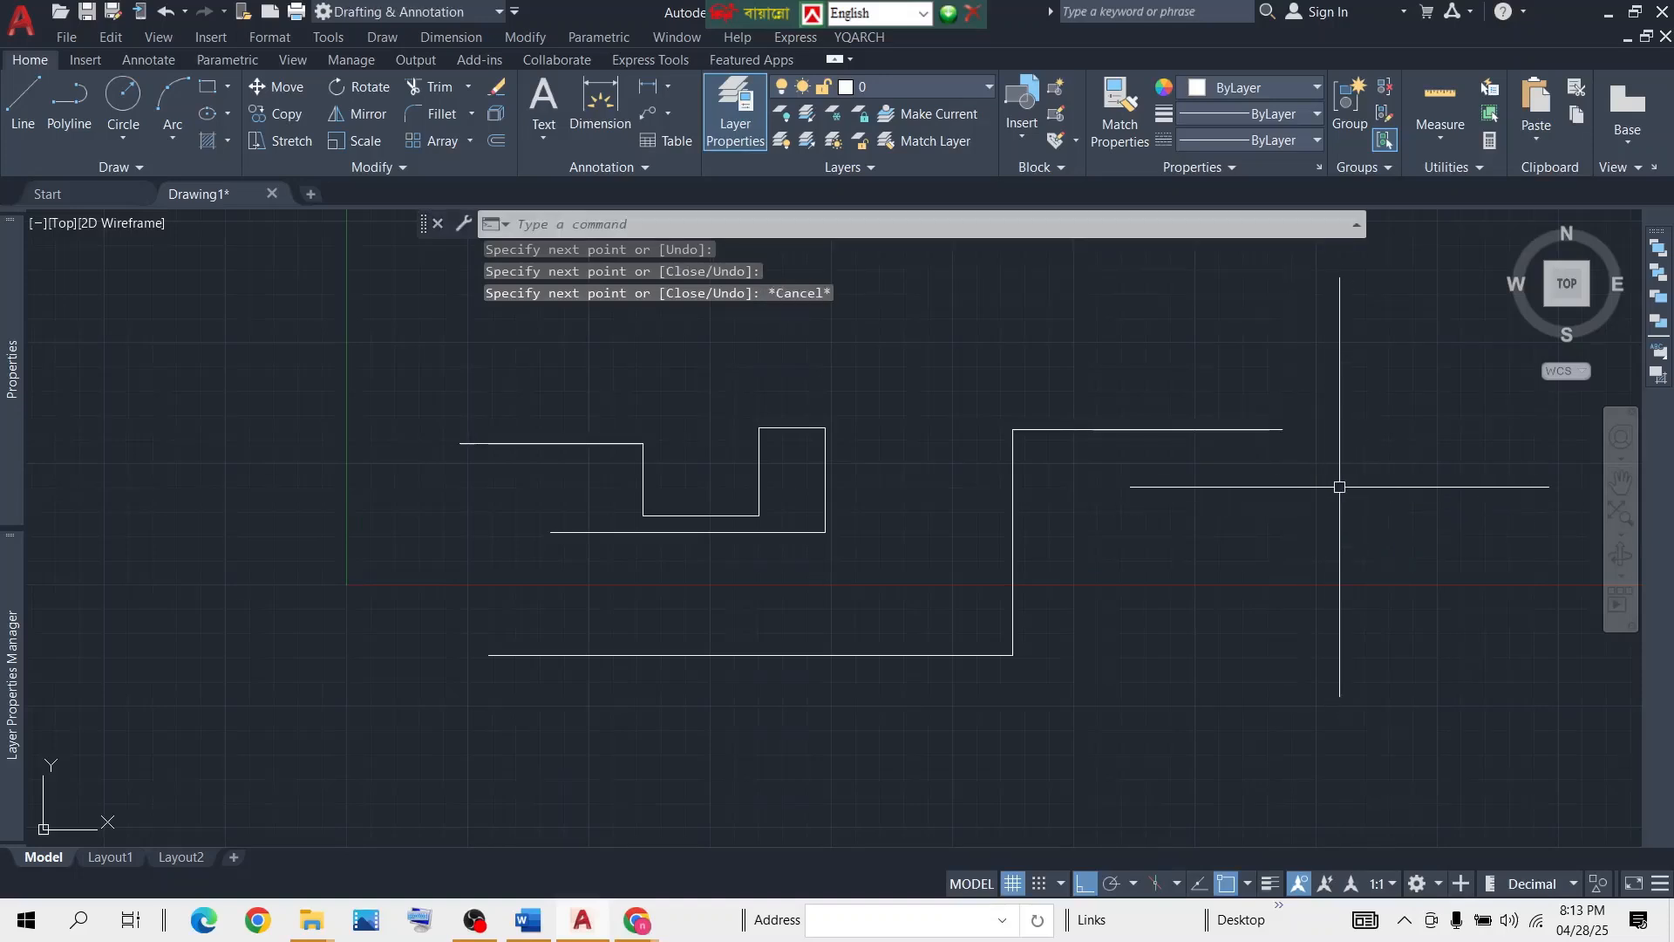
{"action": "key", "text": "ctrl+z"}
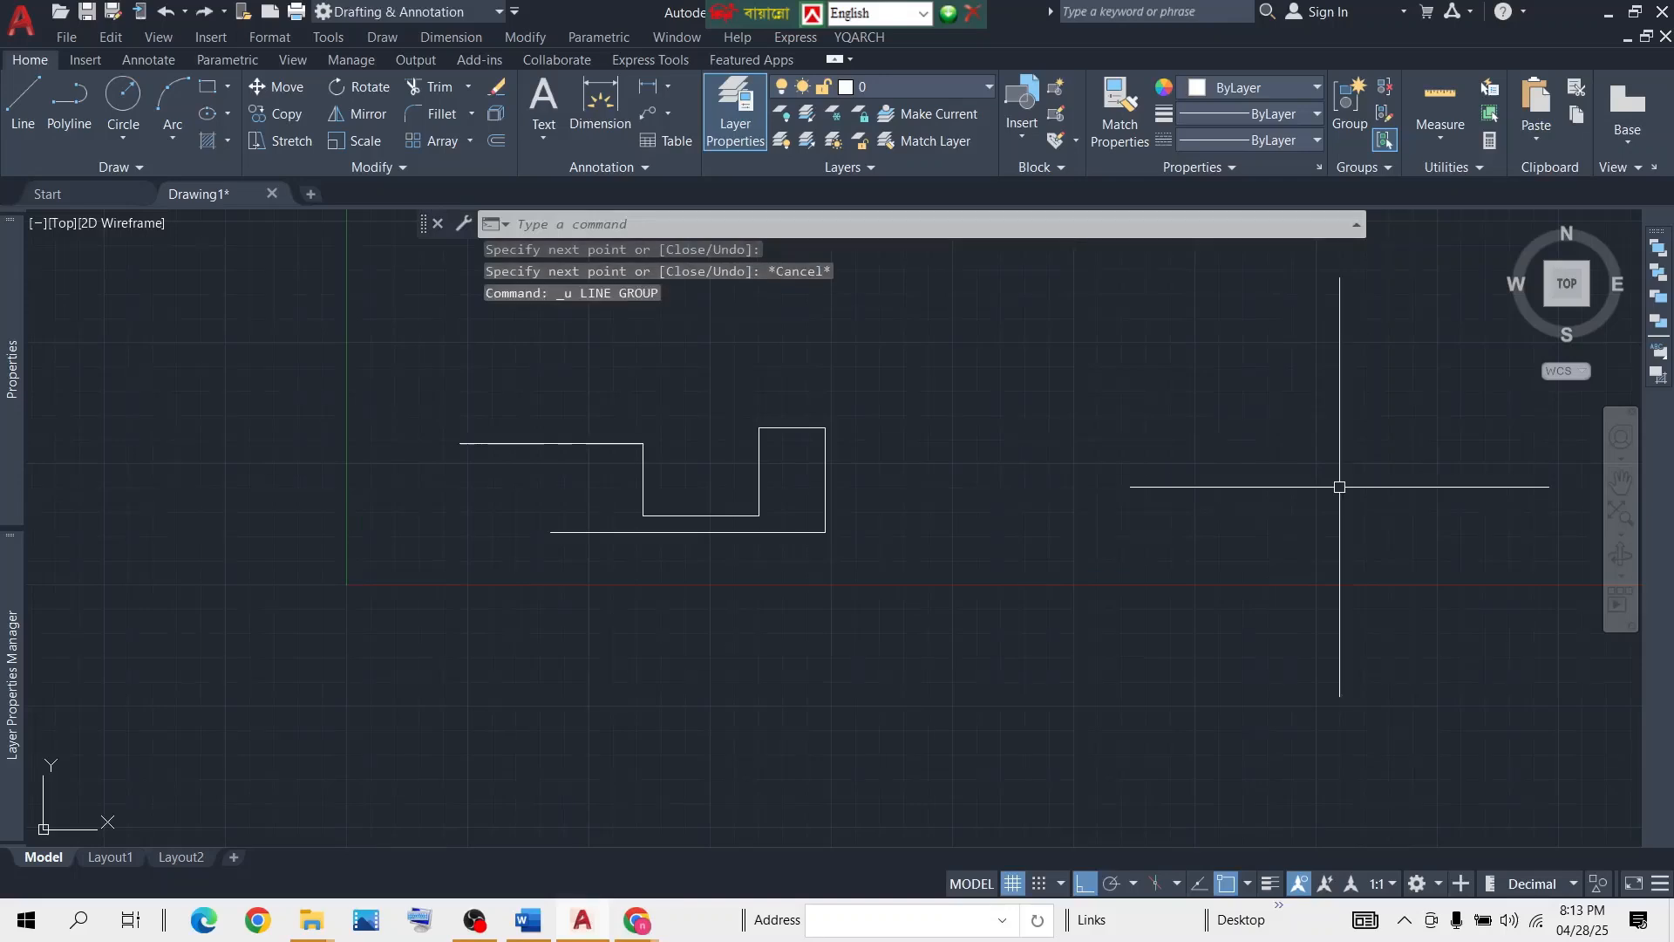
Draw a stepped line beside the existing shape: a long horizontal segment, a vertical one upwards and a shorter horizontal one to the right.
{"action": "left_click", "coordinate": [26, 109]}
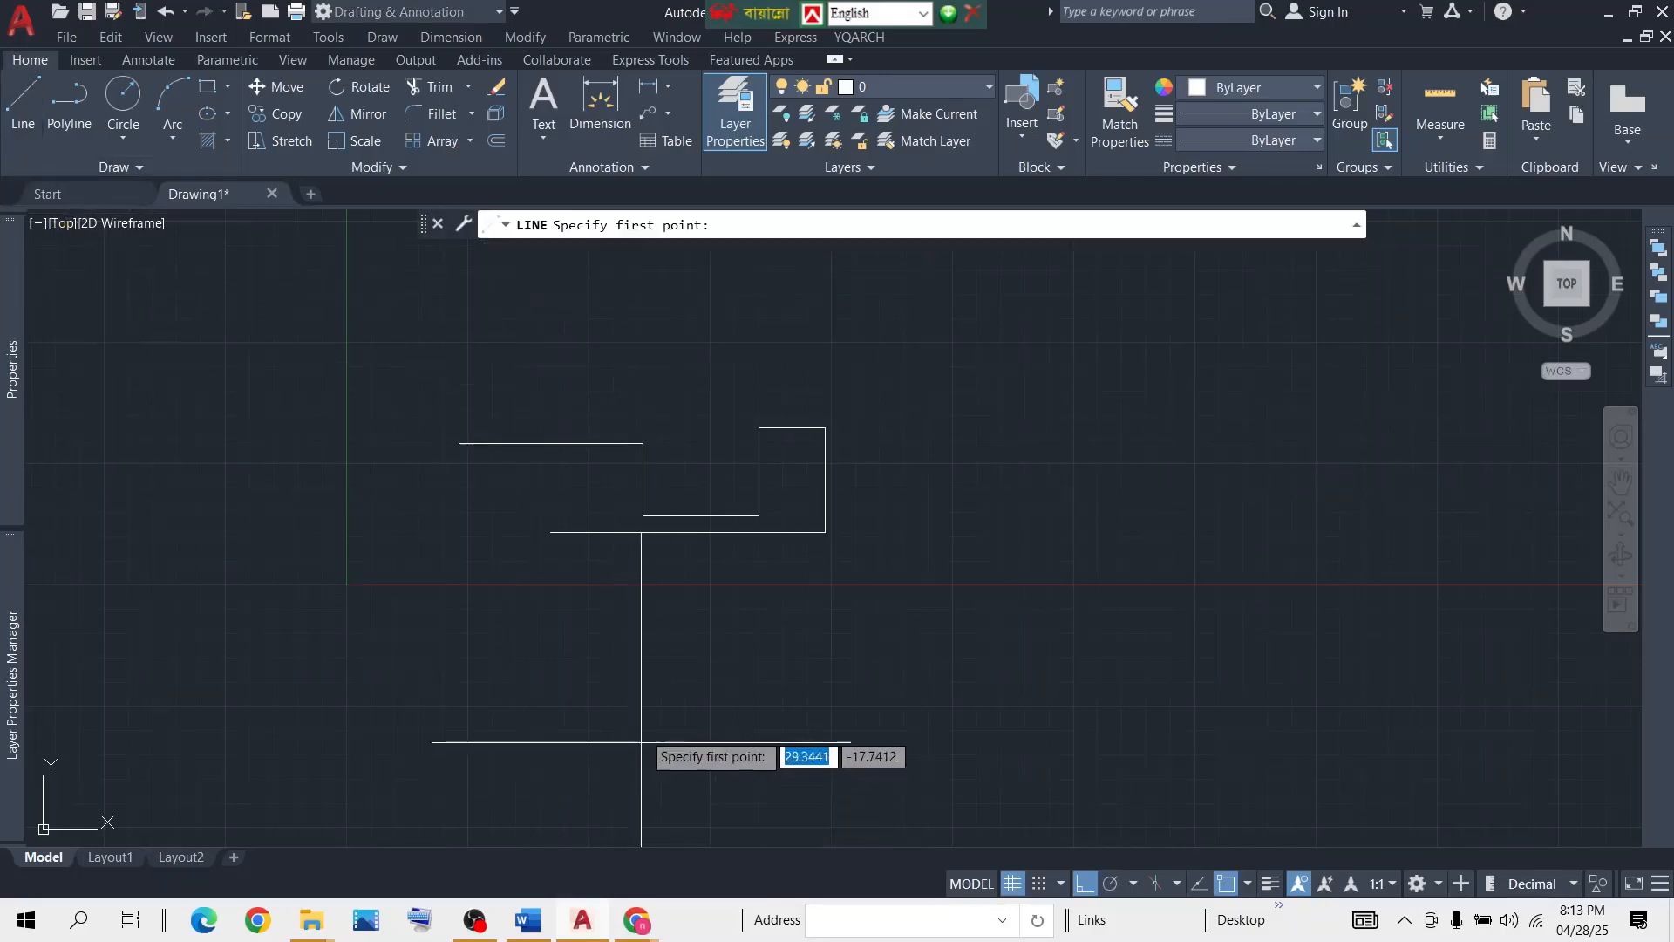
{"action": "left_click", "coordinate": [580, 642]}
{"action": "left_click", "coordinate": [1091, 488]}
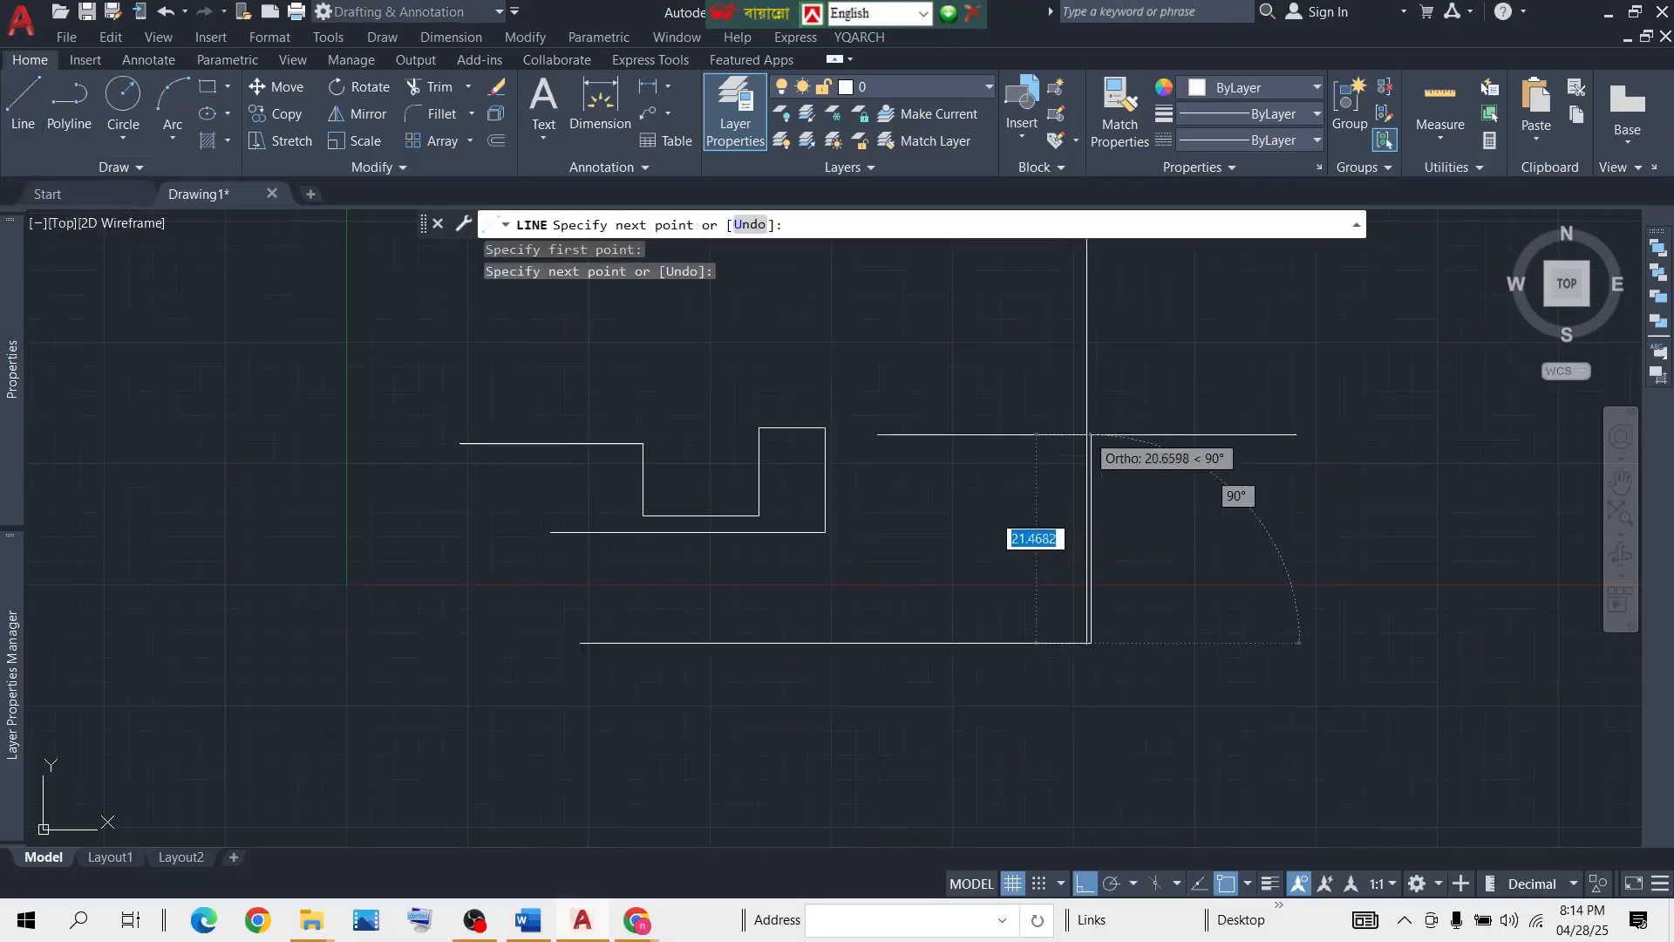
{"action": "left_click", "coordinate": [1091, 416]}
{"action": "left_click", "coordinate": [1381, 415]}
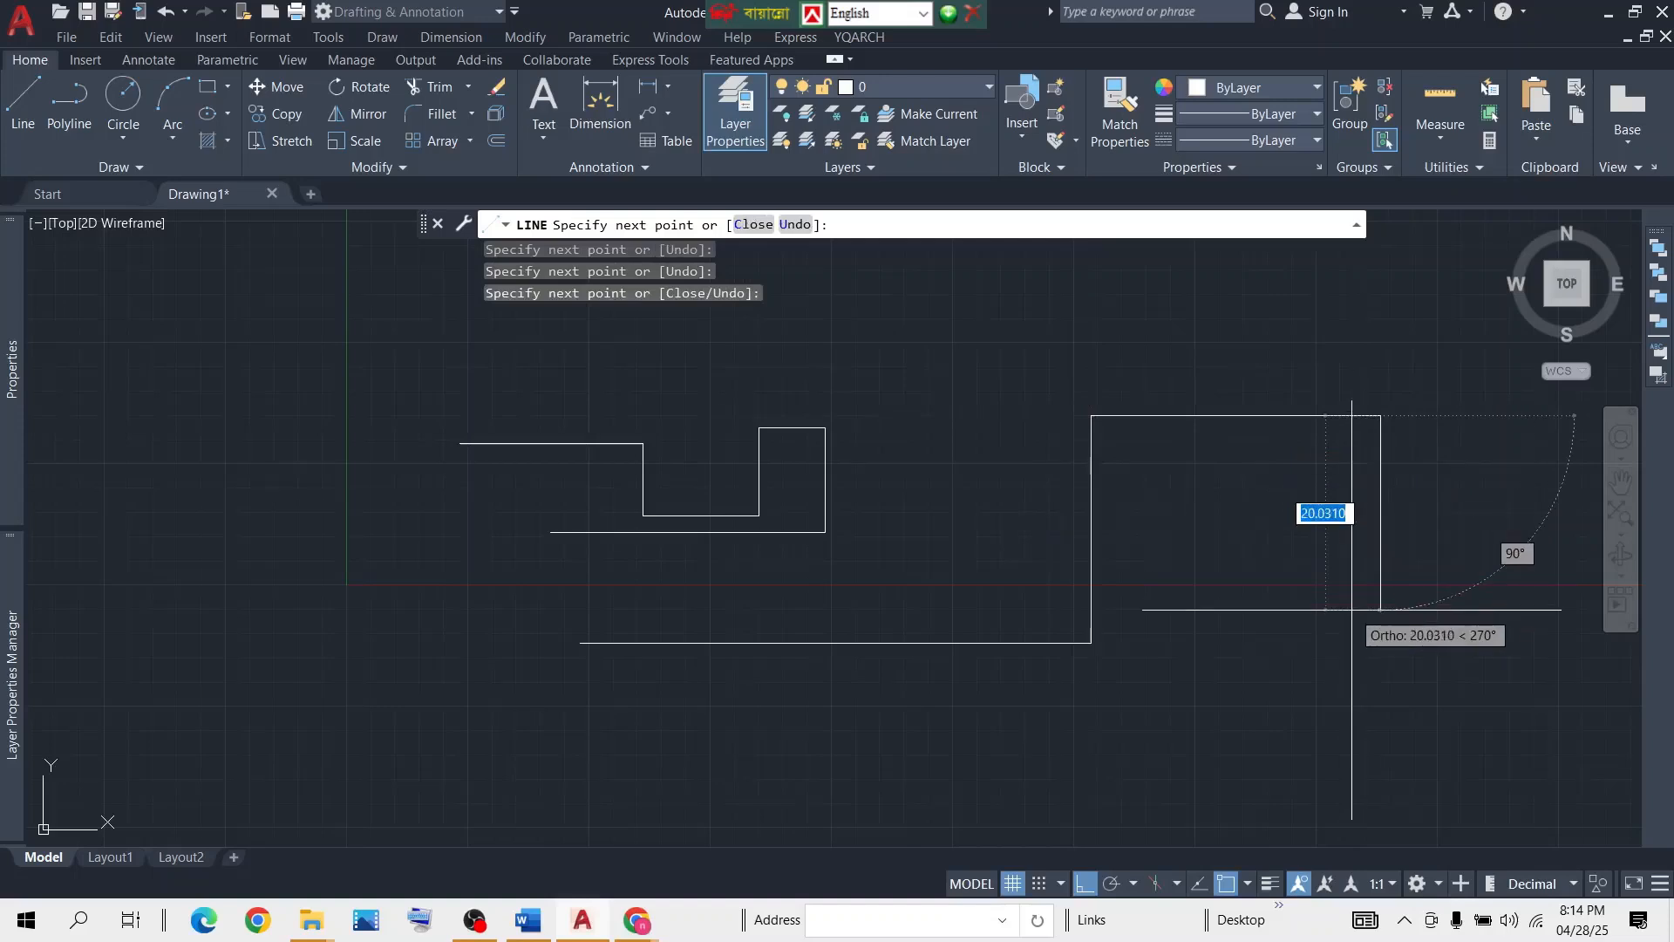
{"action": "middle_click_drag", "start_coordinate": [1335, 626], "coordinate": [833, 615]}
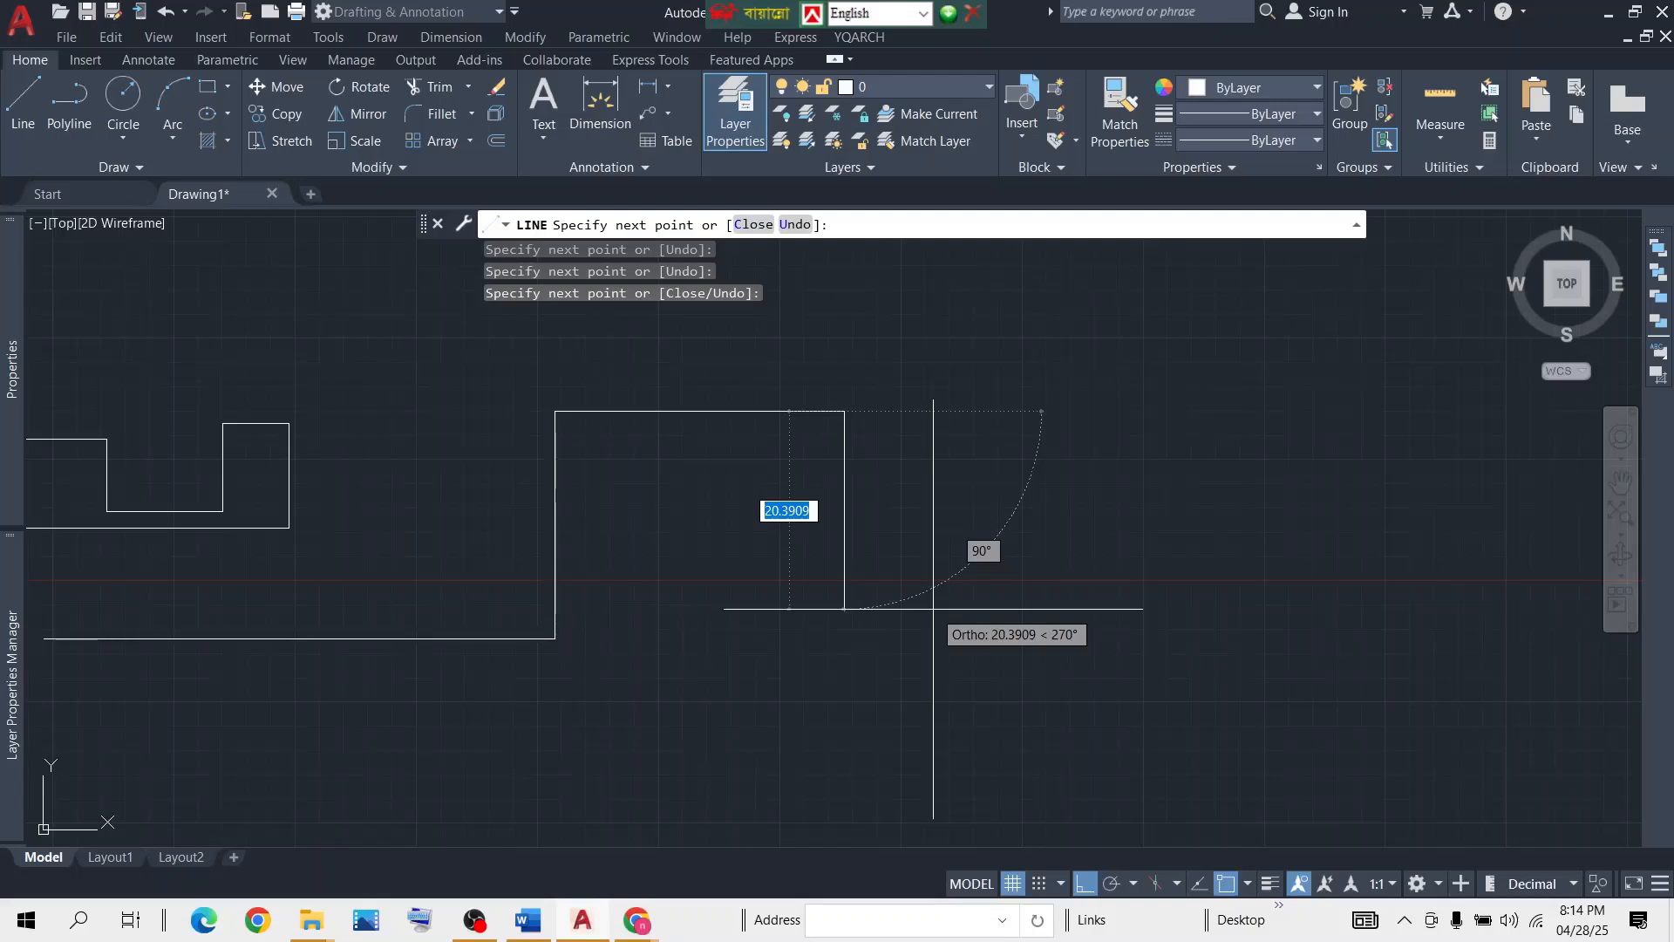
{"action": "key", "text": "Return"}
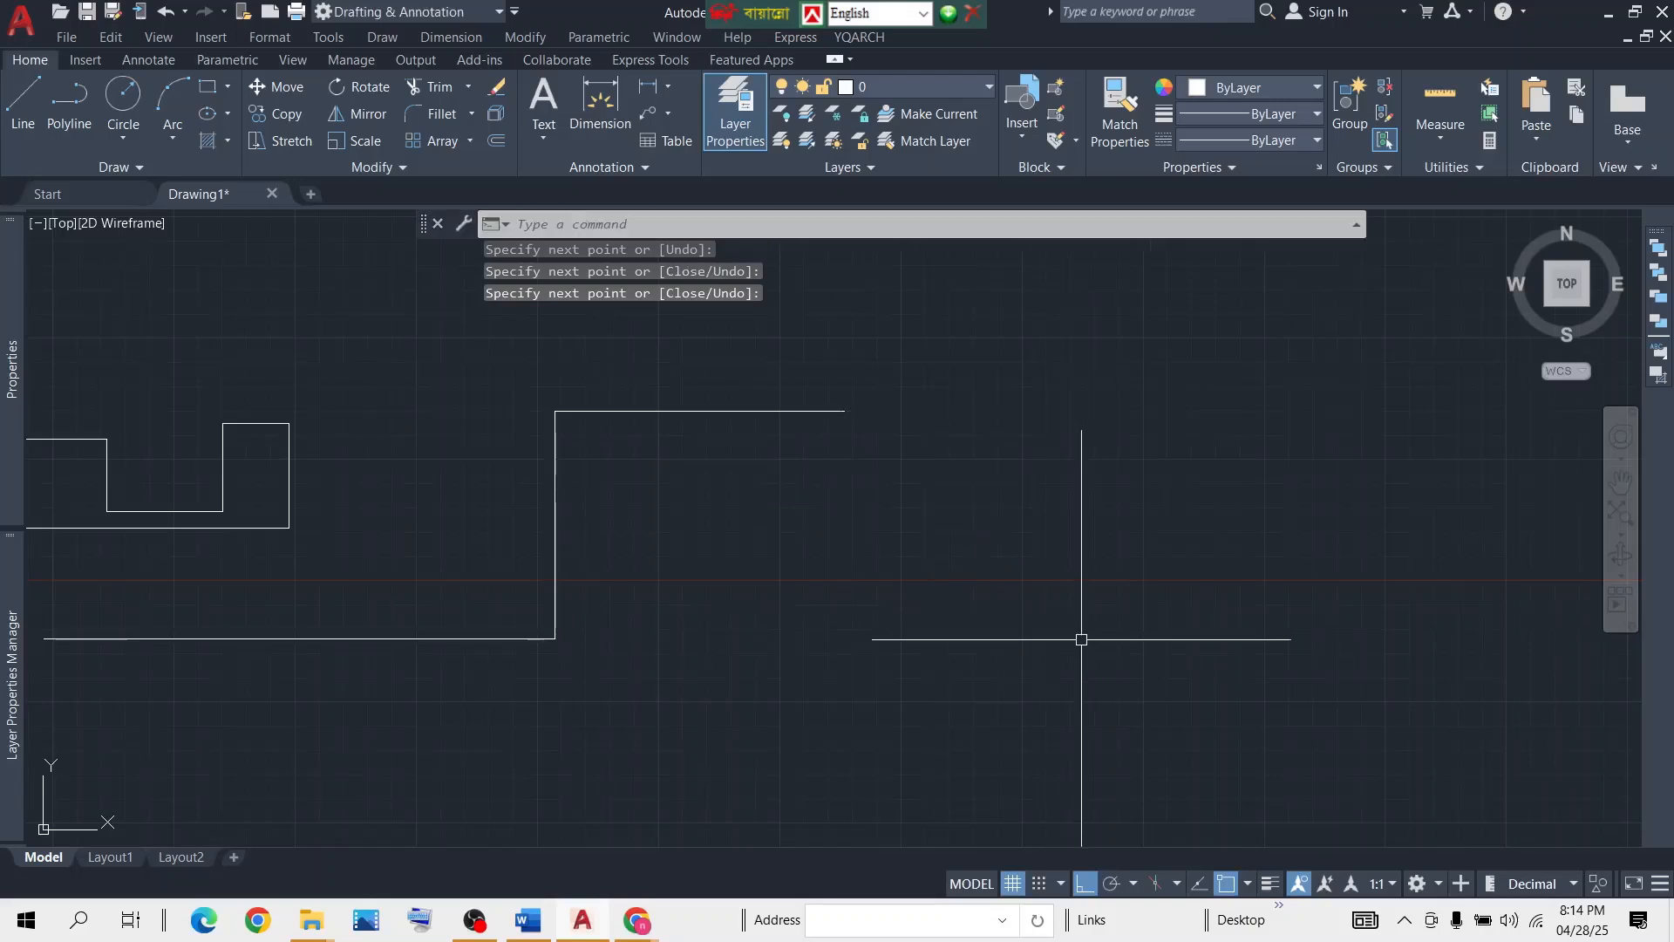
{"action": "middle_click_drag", "start_coordinate": [777, 511], "coordinate": [1117, 613]}
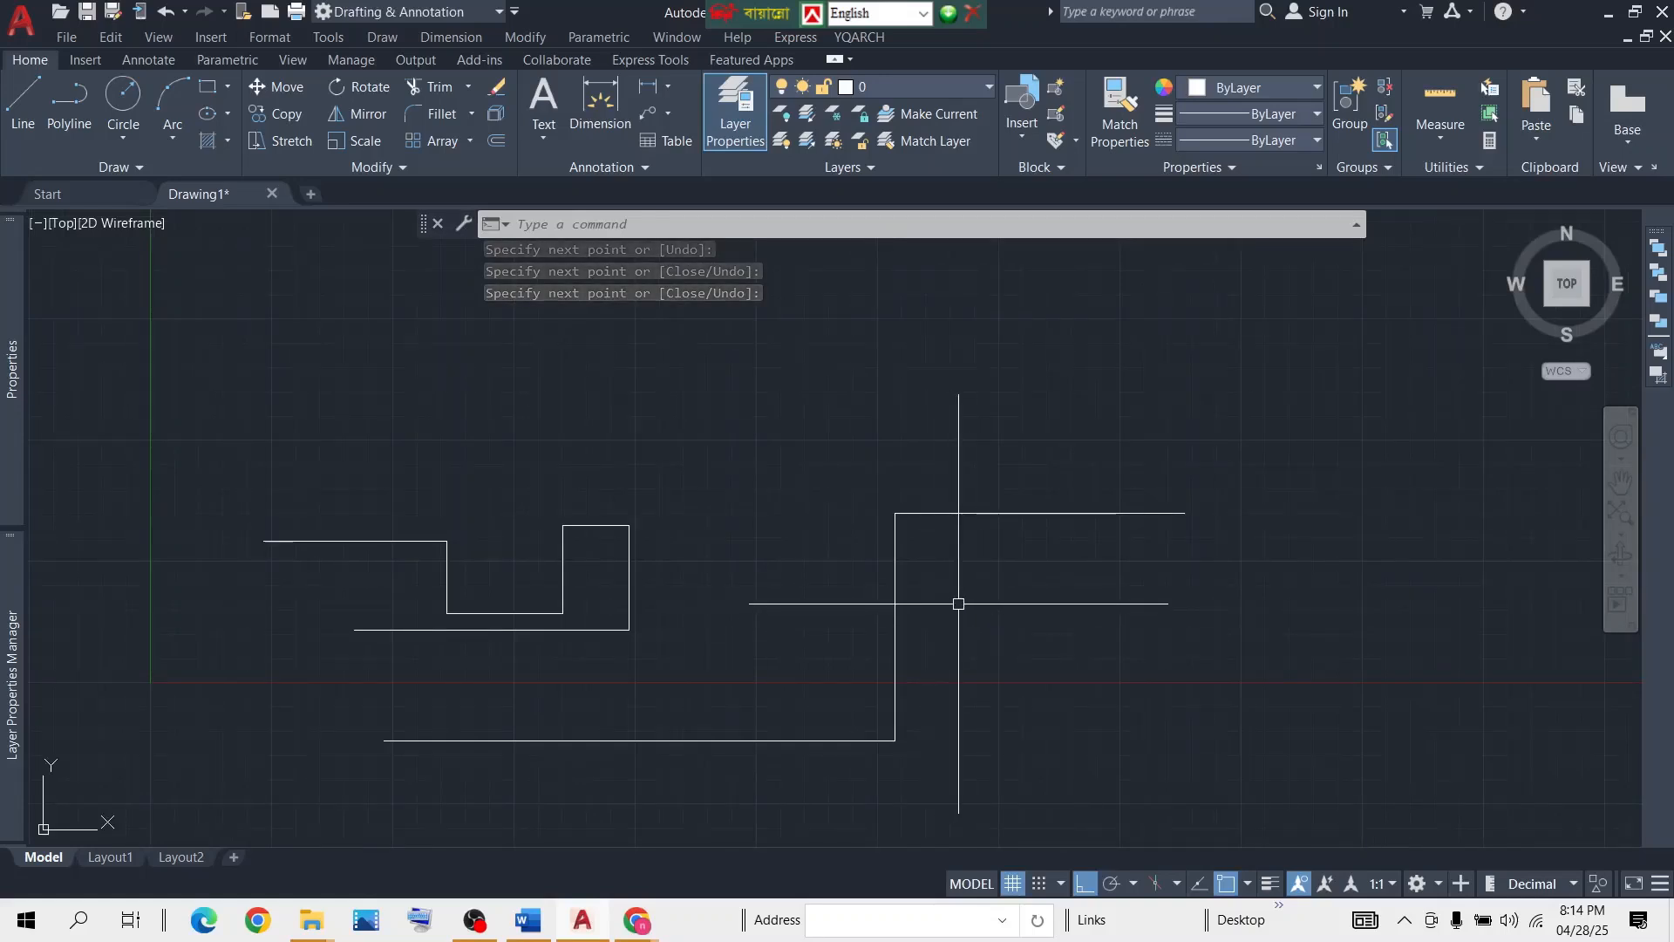
{"action": "key", "text": "Return"}
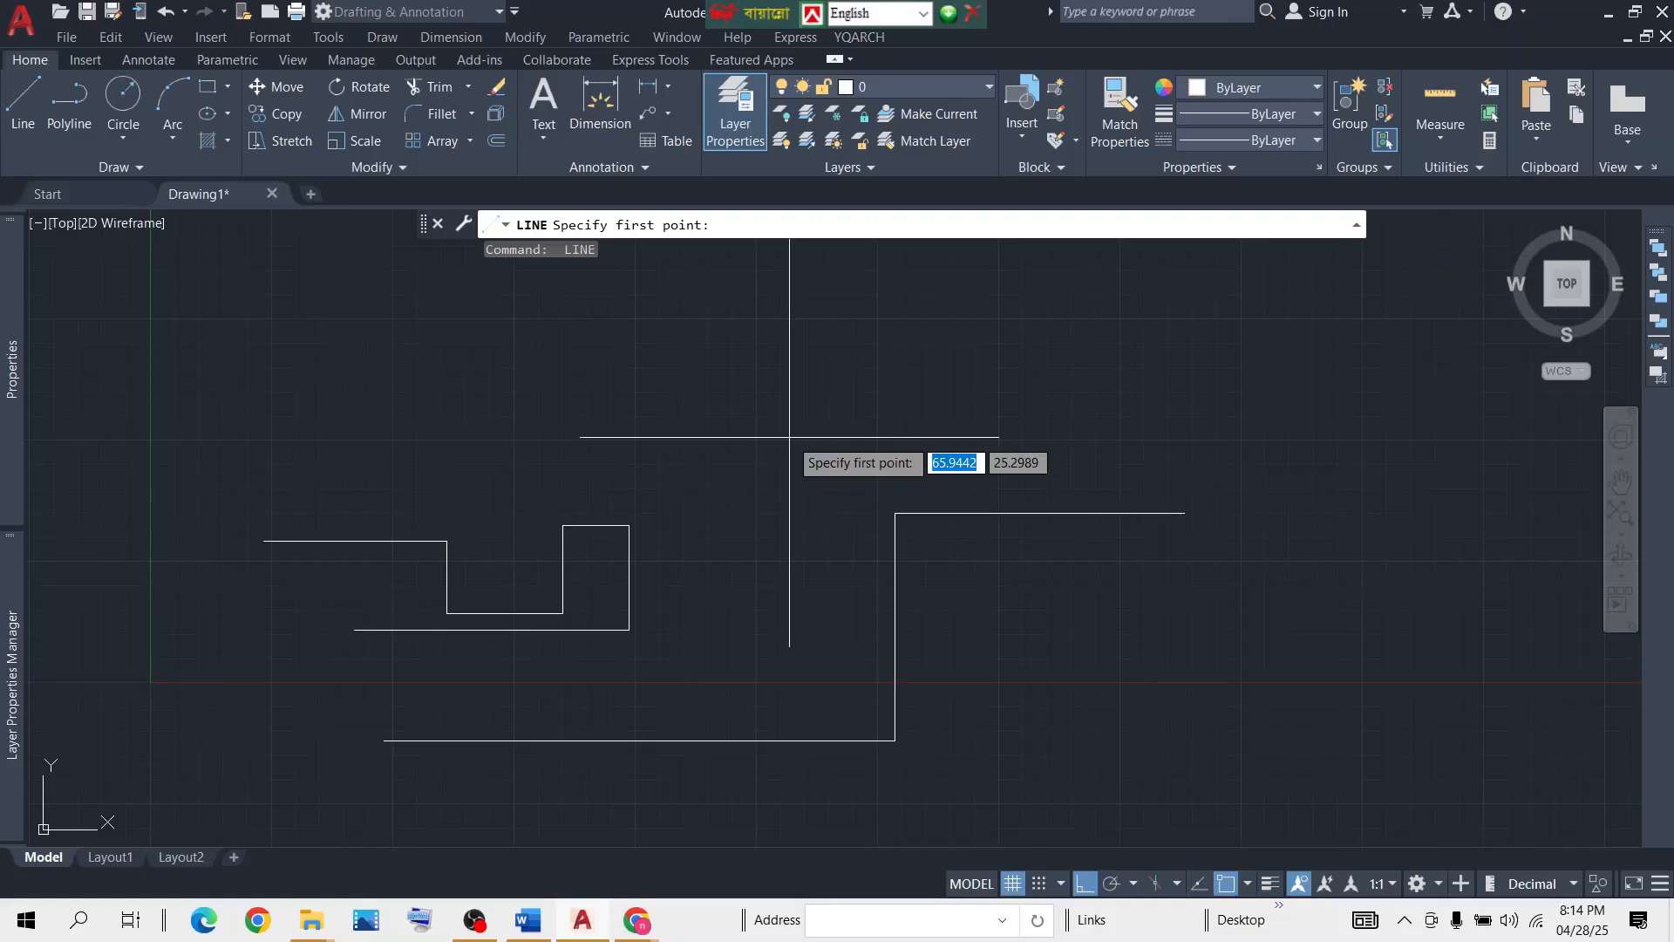
{"action": "key", "text": "Return"}
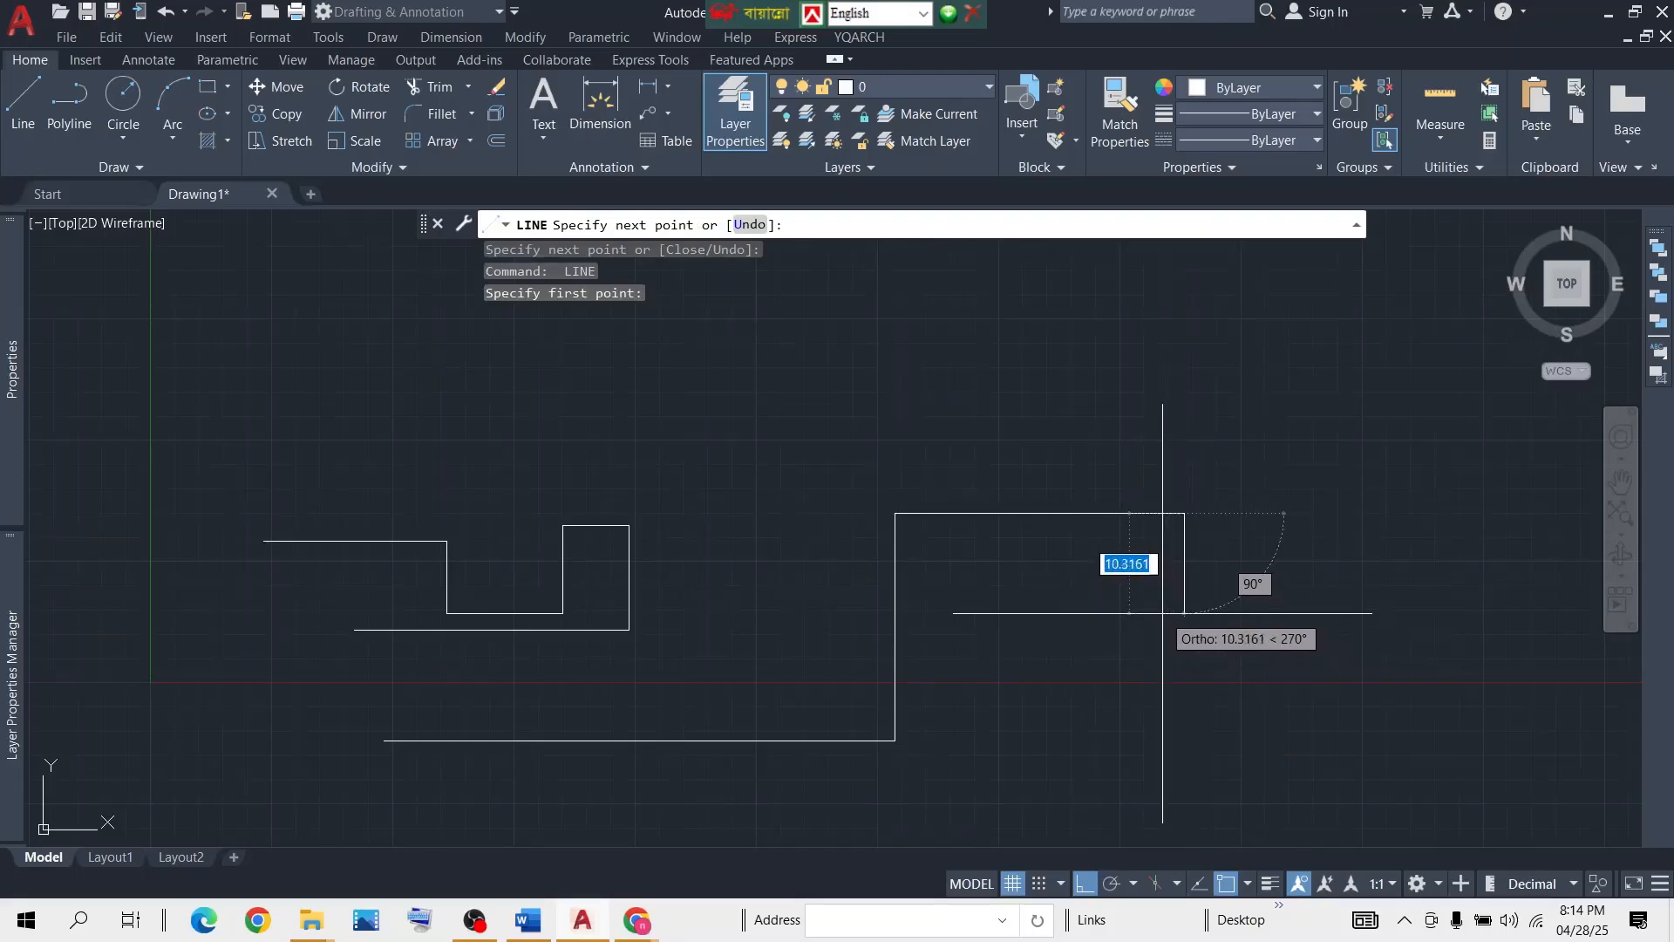
{"action": "middle_click_drag", "start_coordinate": [1204, 670], "coordinate": [991, 618]}
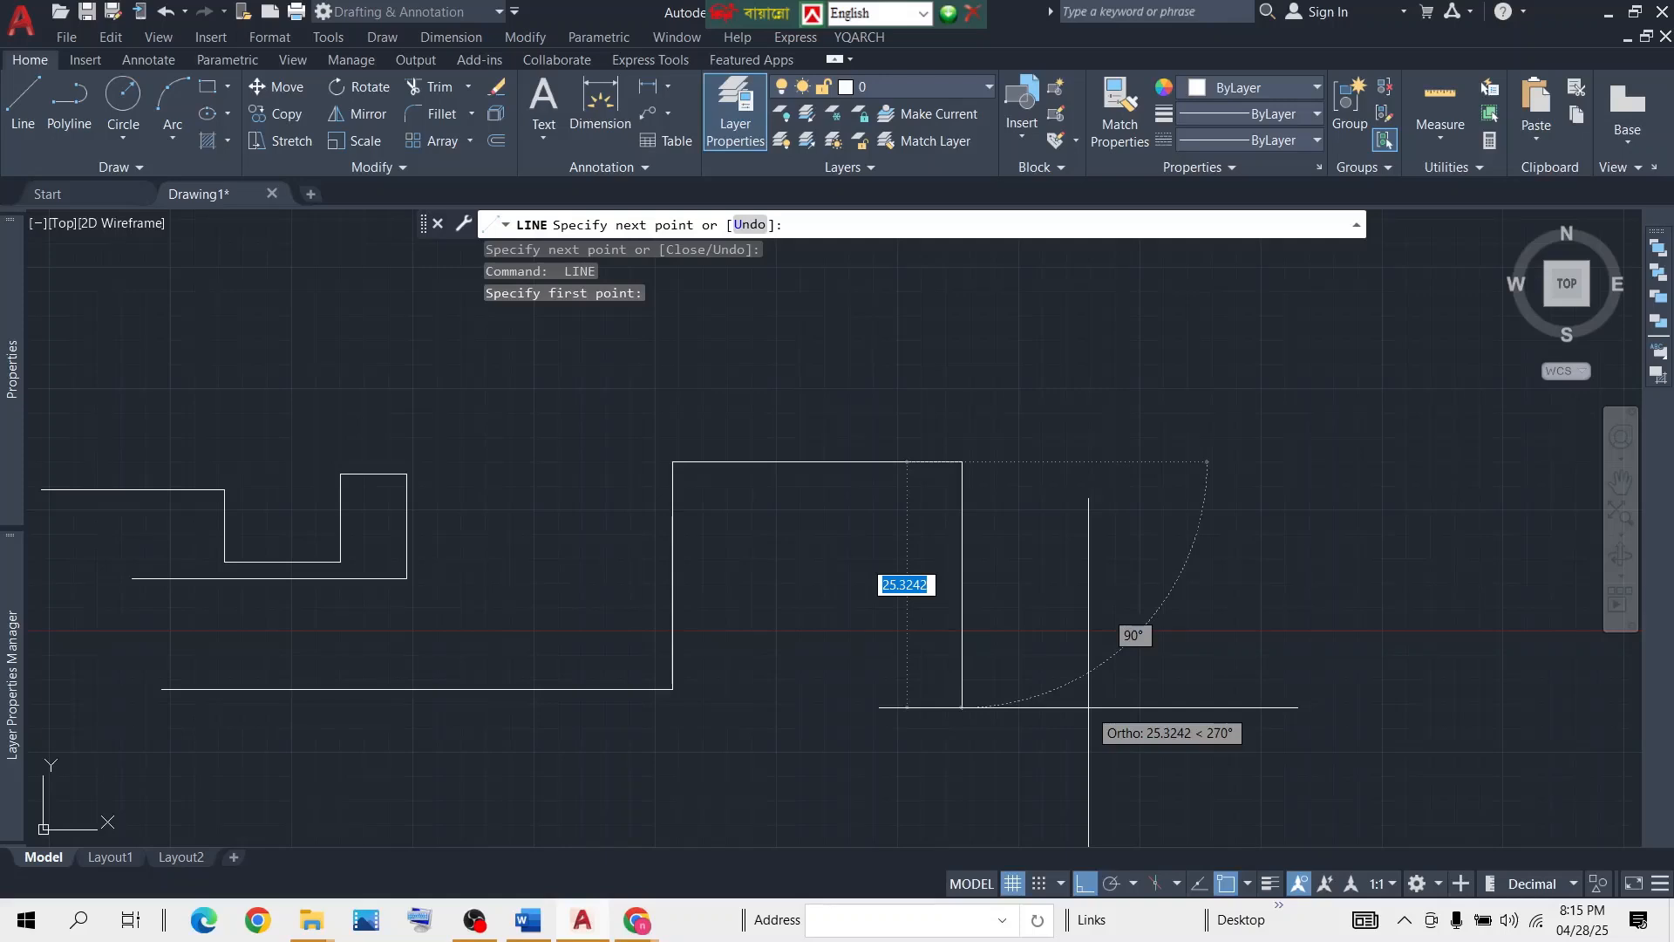
{"action": "key", "text": "Return"}
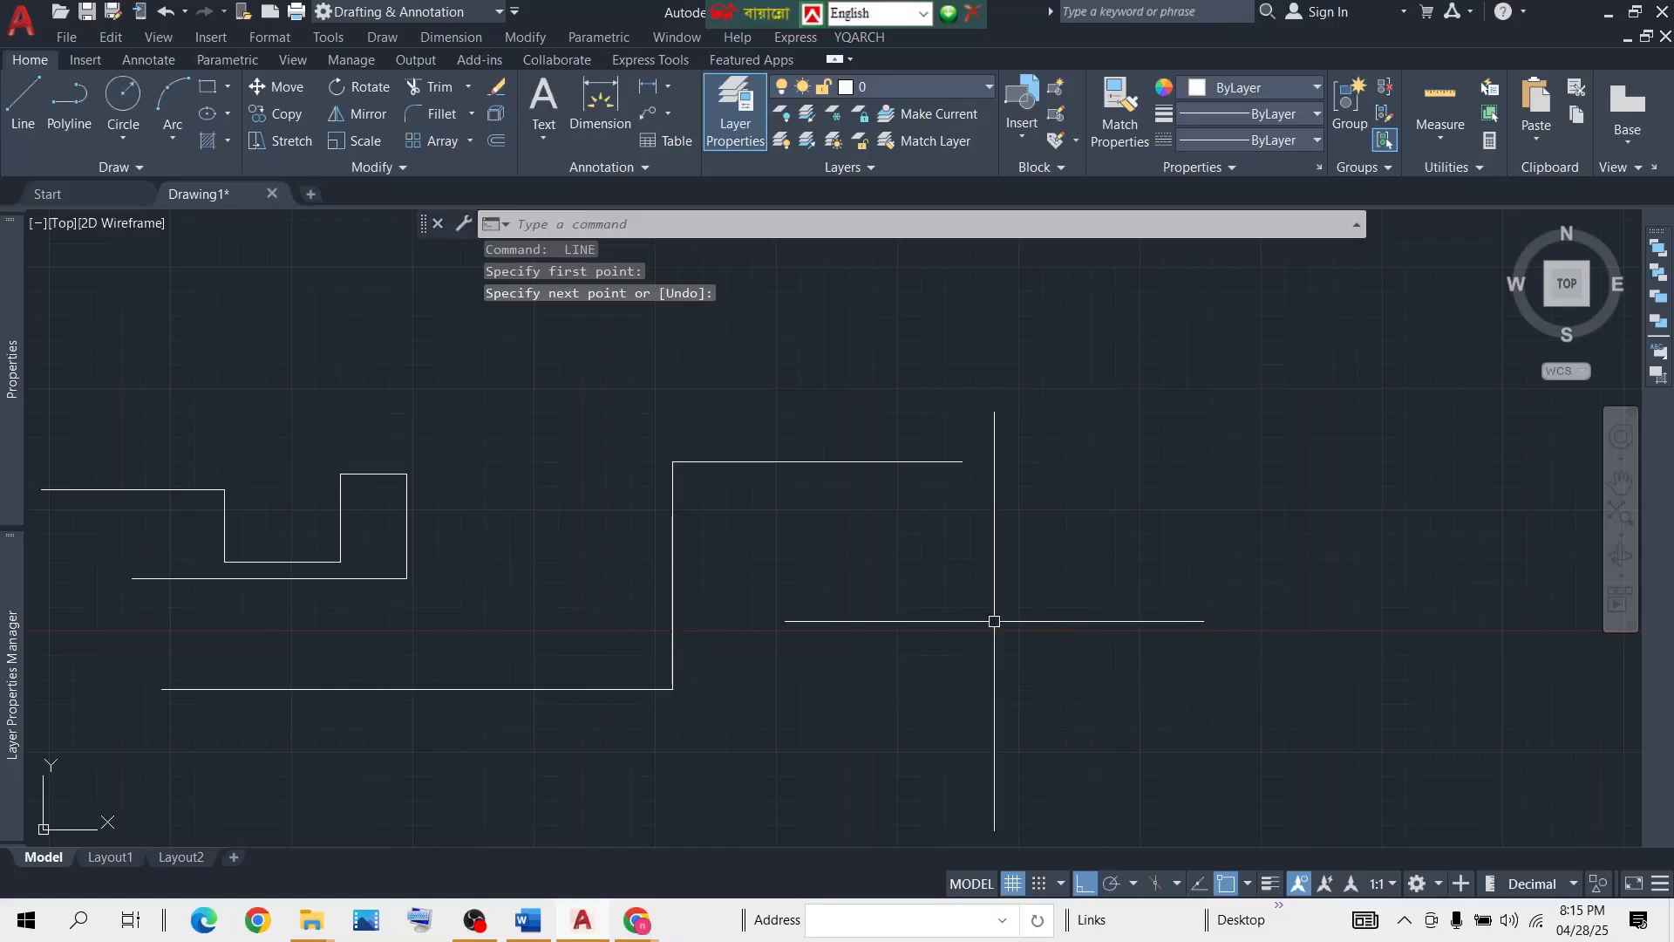
Select all three segments of the large stepped line with a crossing window, and clear the selection.
{"action": "scroll", "coordinate": [829, 463], "scroll_direction": "down", "scroll_amount": 2}
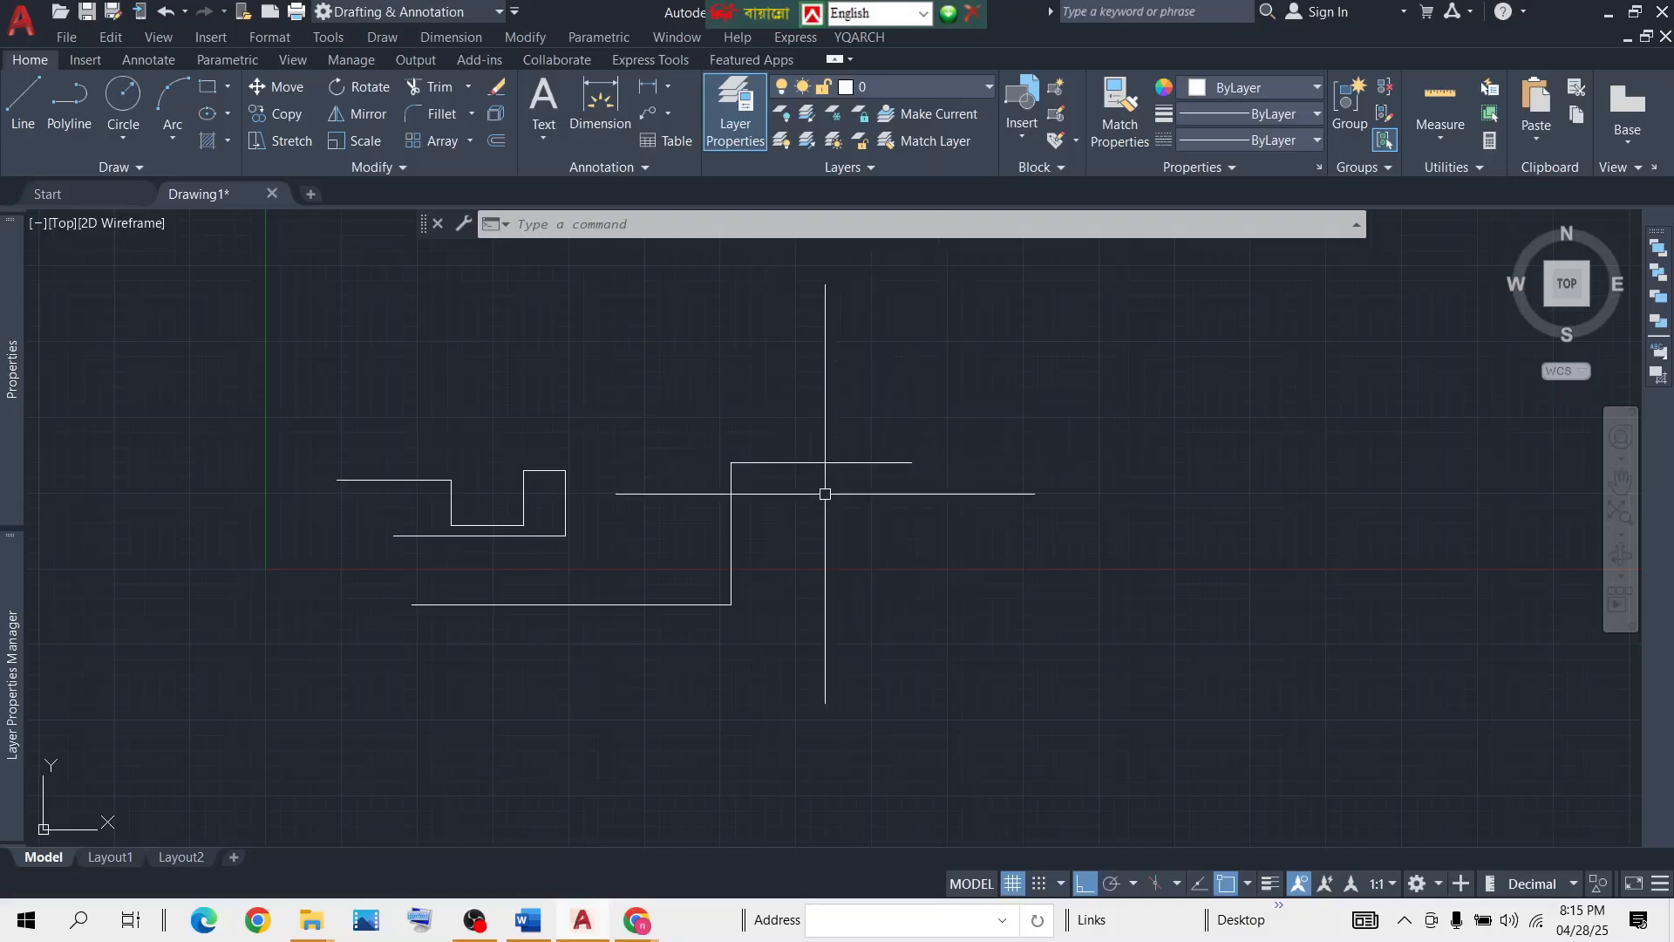
{"action": "middle_click_drag", "start_coordinate": [796, 505], "coordinate": [837, 471]}
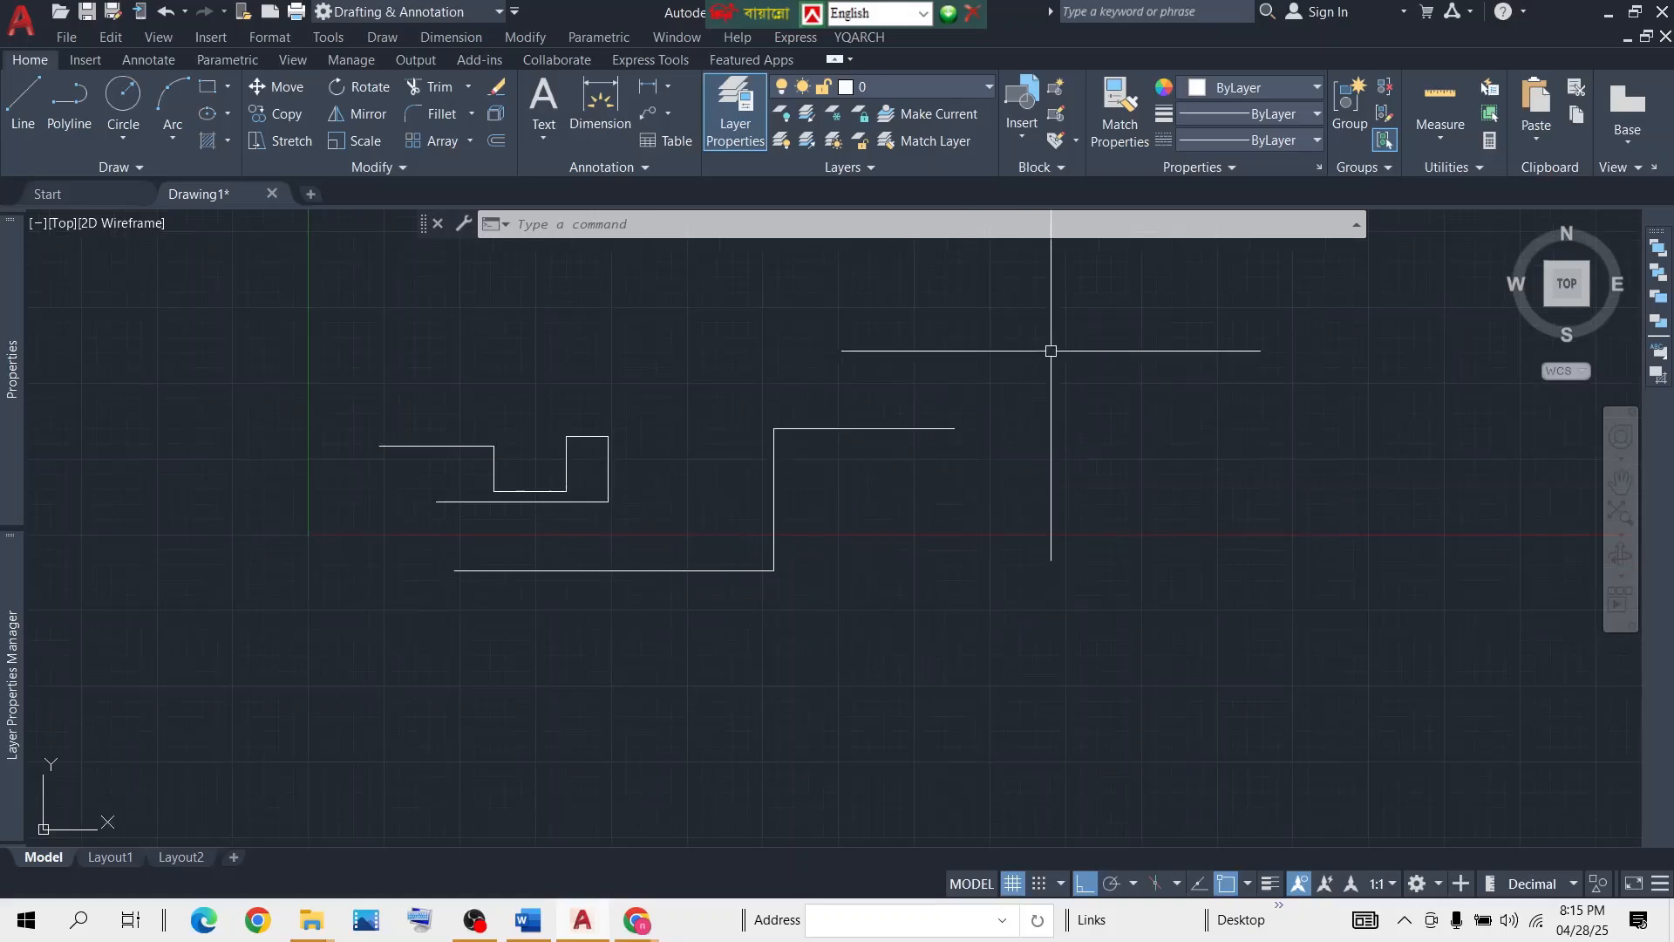
{"action": "left_click", "coordinate": [1109, 338]}
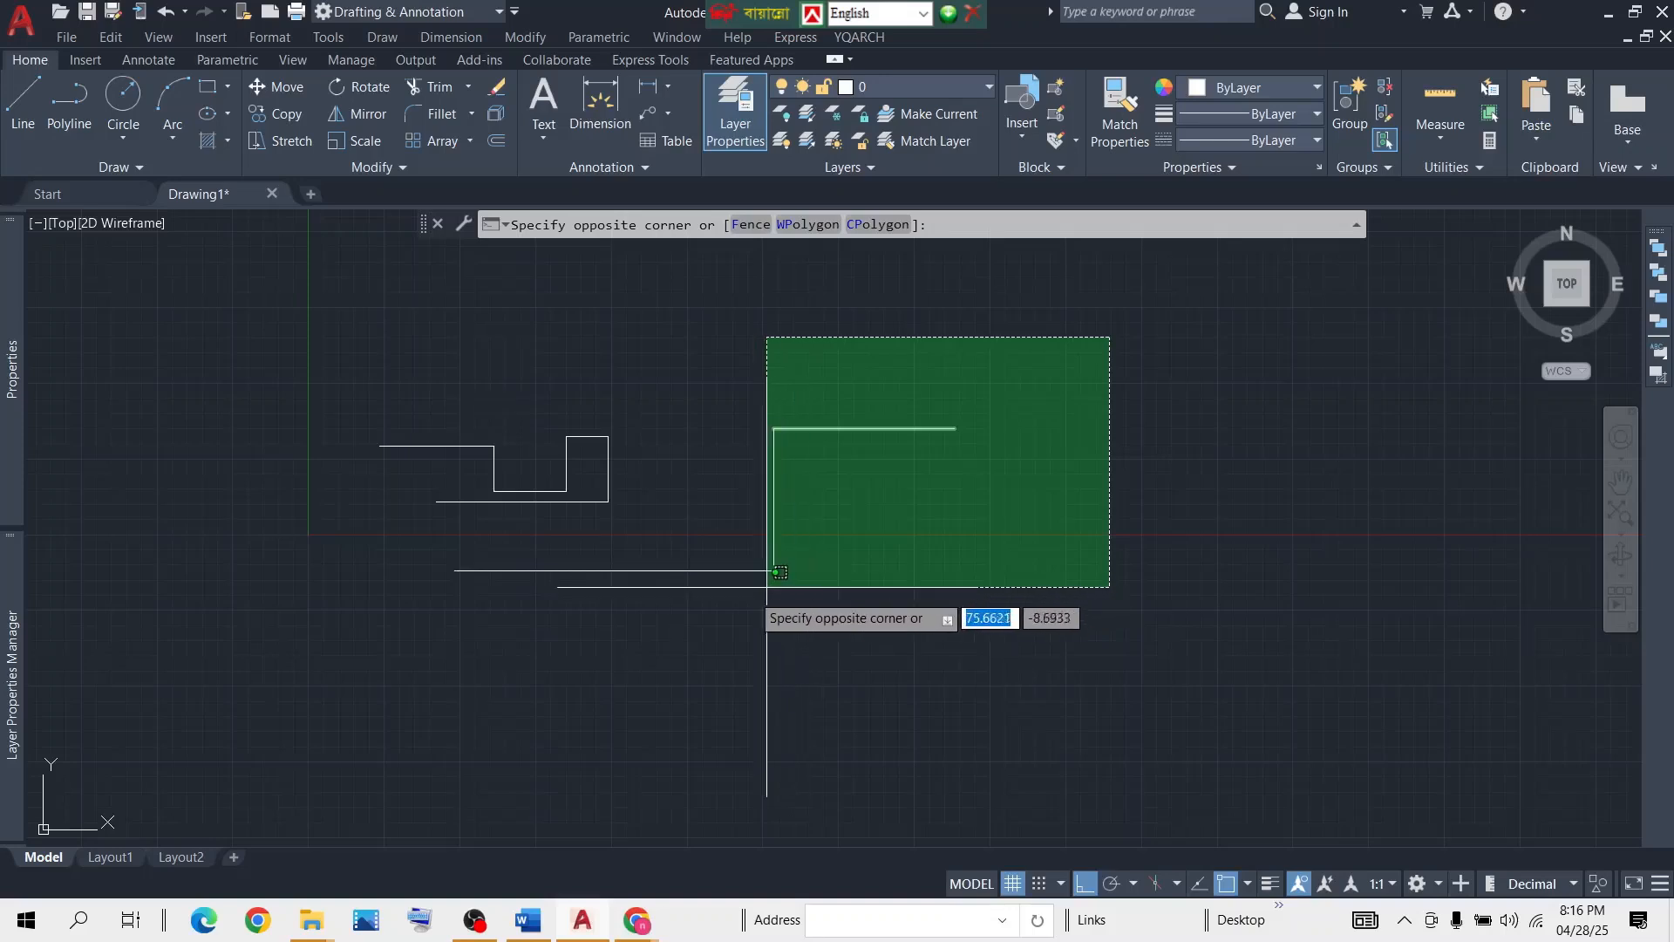
{"action": "left_click", "coordinate": [751, 592]}
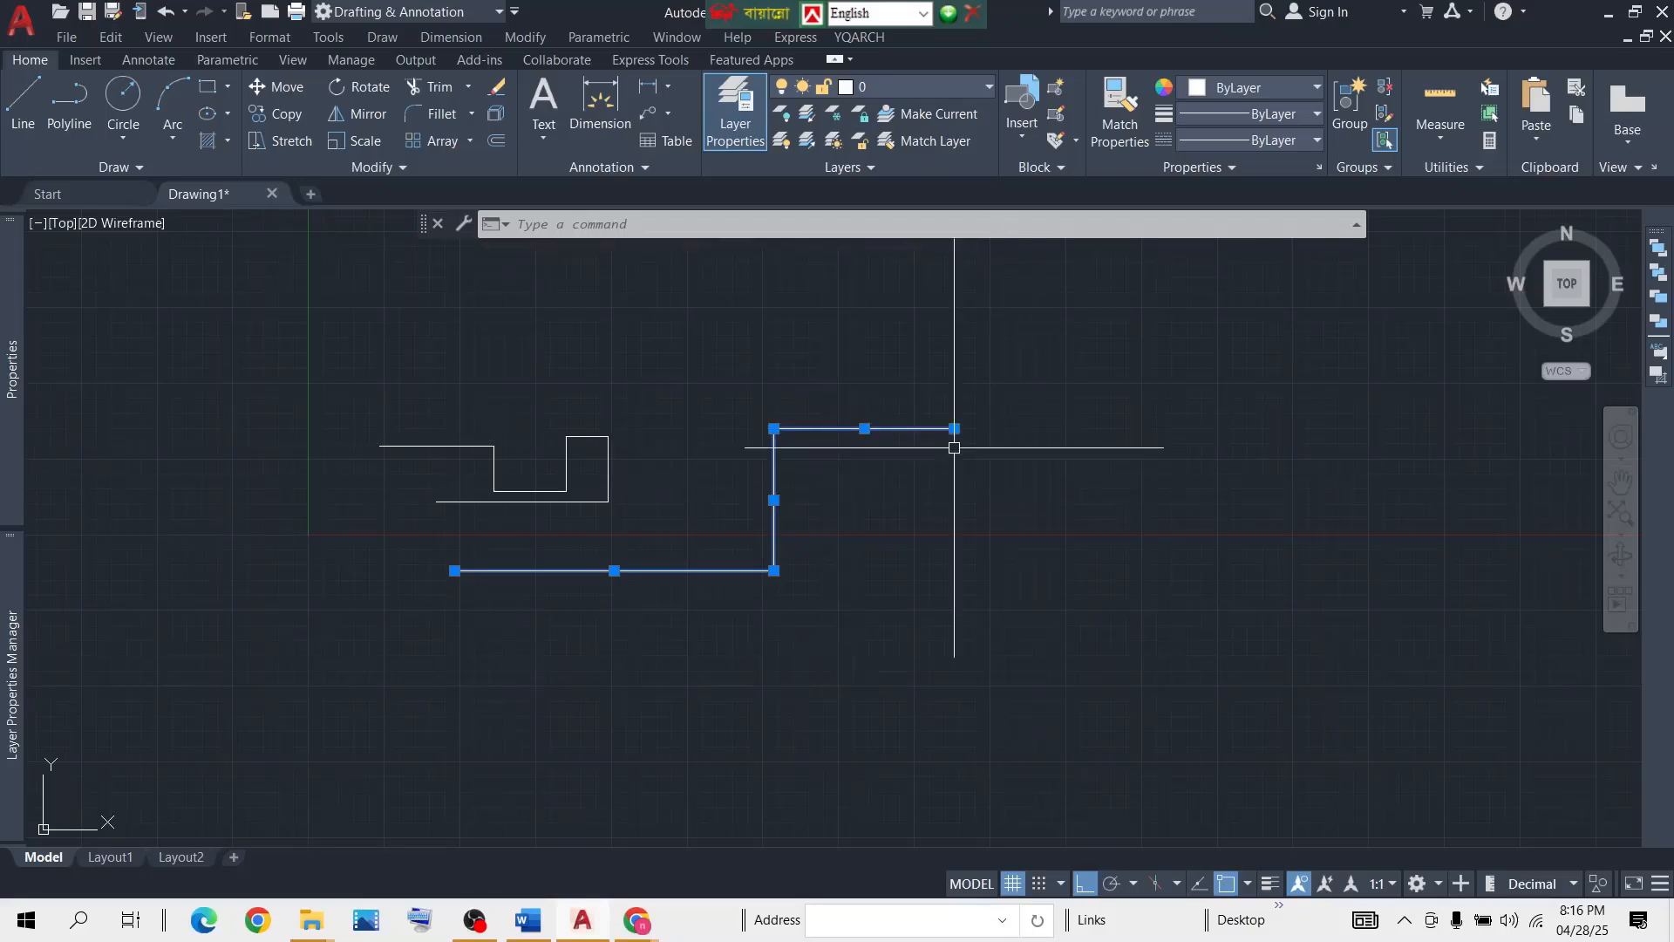
{"action": "left_click", "coordinate": [1065, 430]}
{"action": "key", "text": "Escape"}
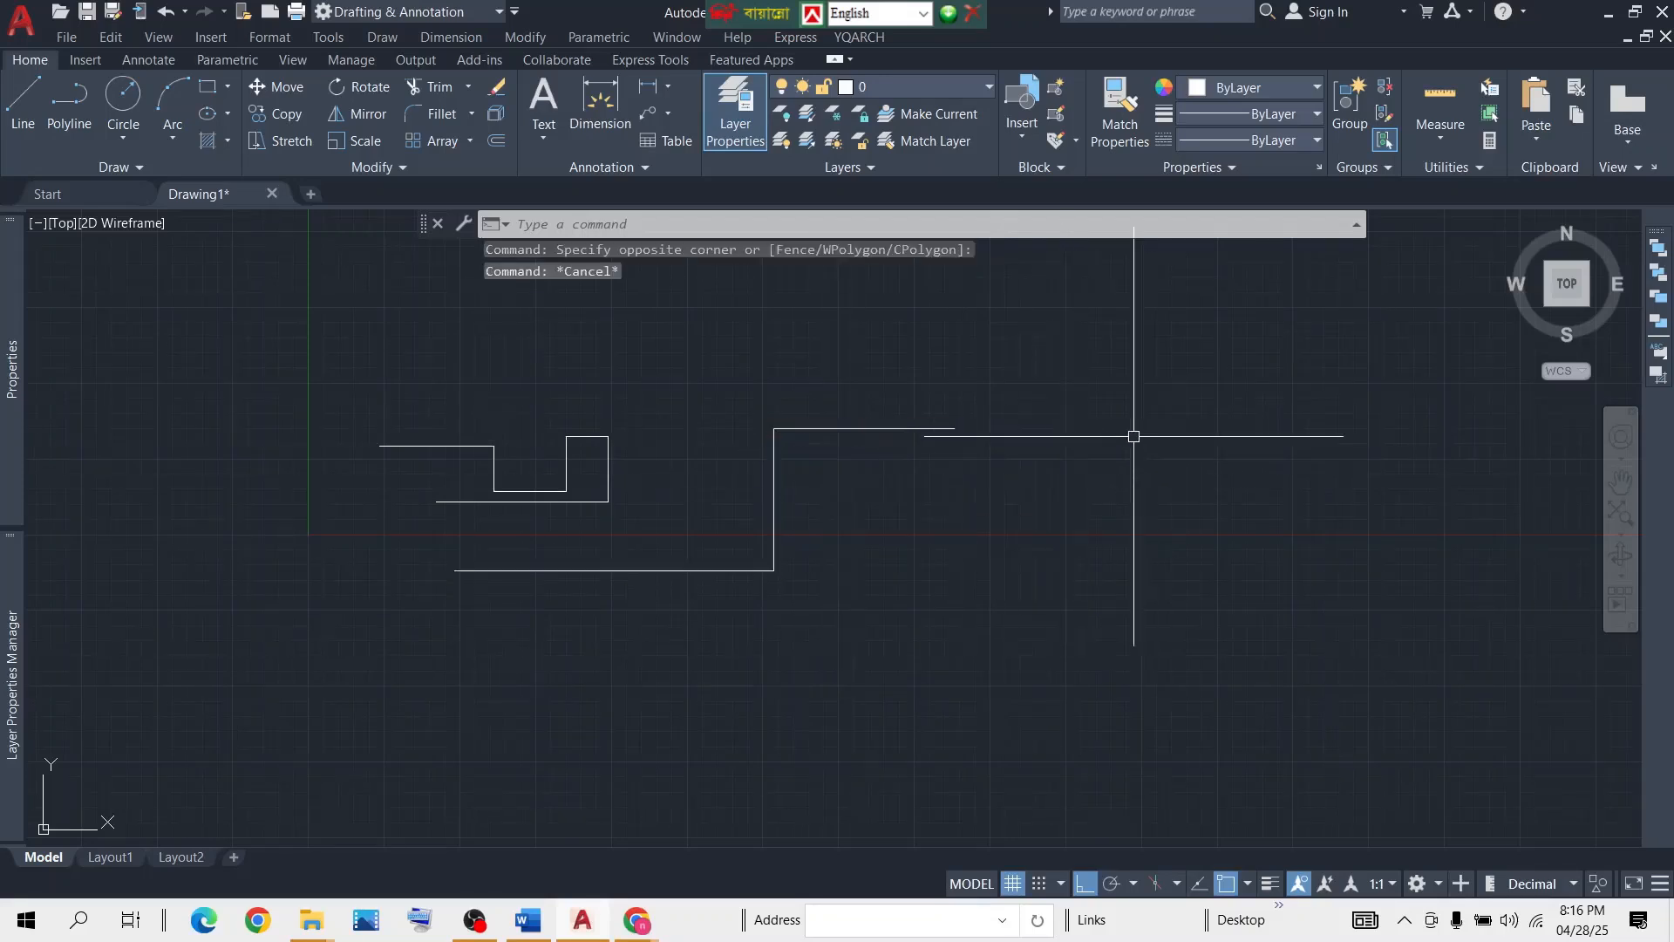
Draw a single long horizontal line to the right of the large stepped line with the Line command.
{"action": "middle_click_drag", "start_coordinate": [1133, 437], "coordinate": [731, 428]}
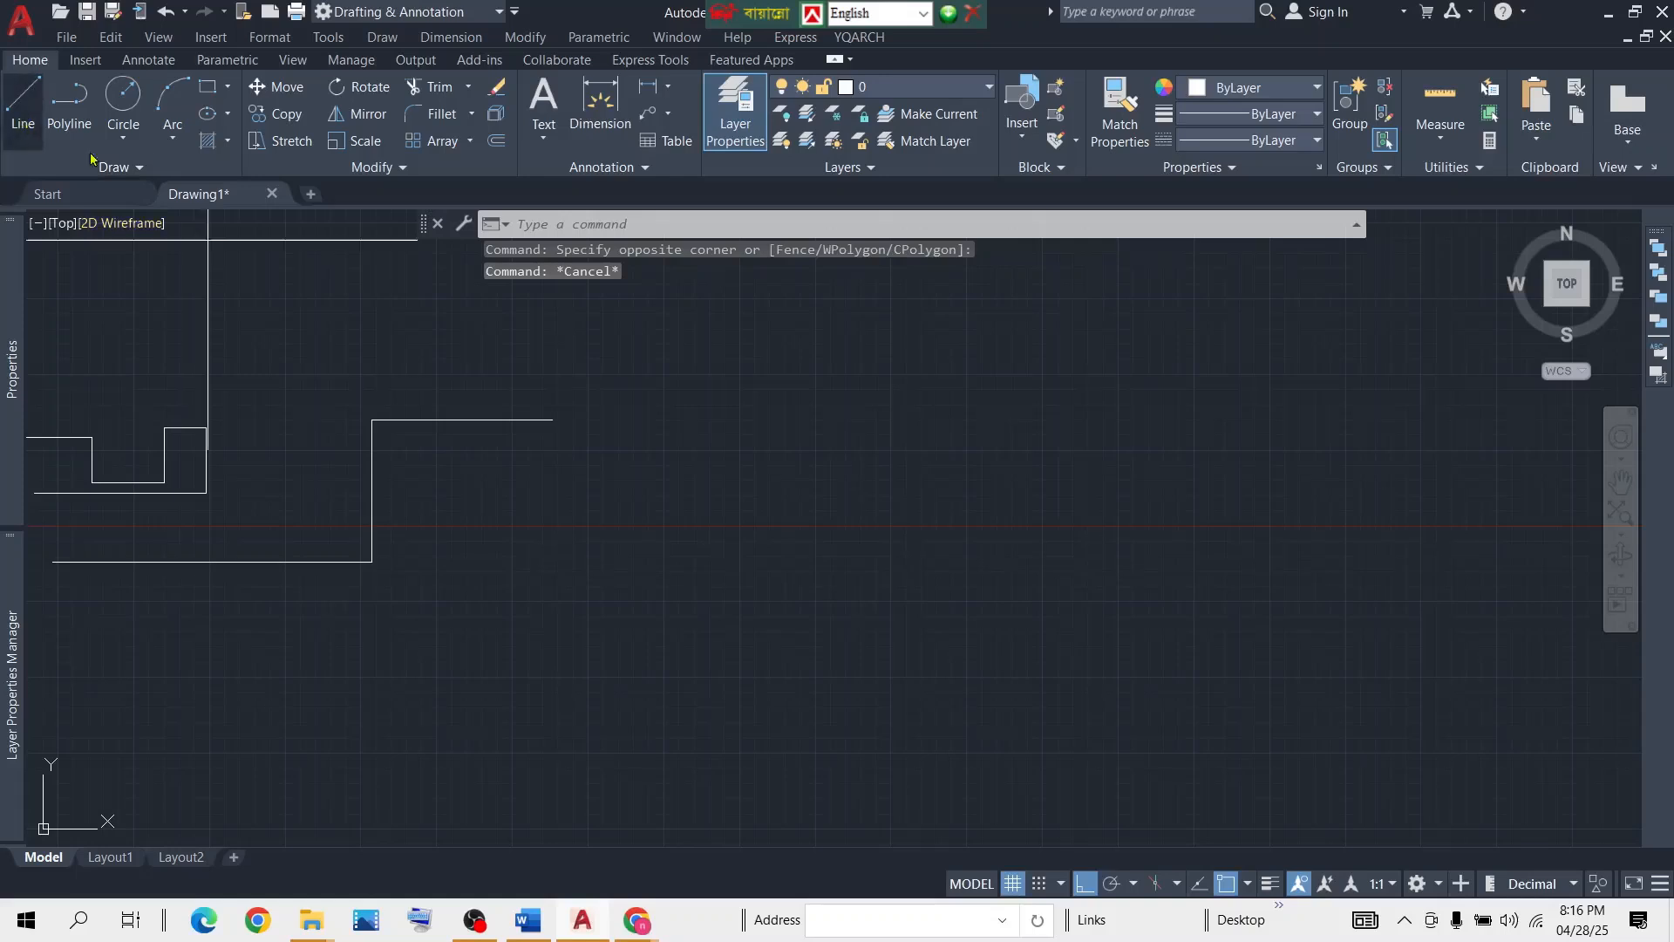
{"action": "left_click", "coordinate": [23, 103]}
{"action": "left_click", "coordinate": [701, 441]}
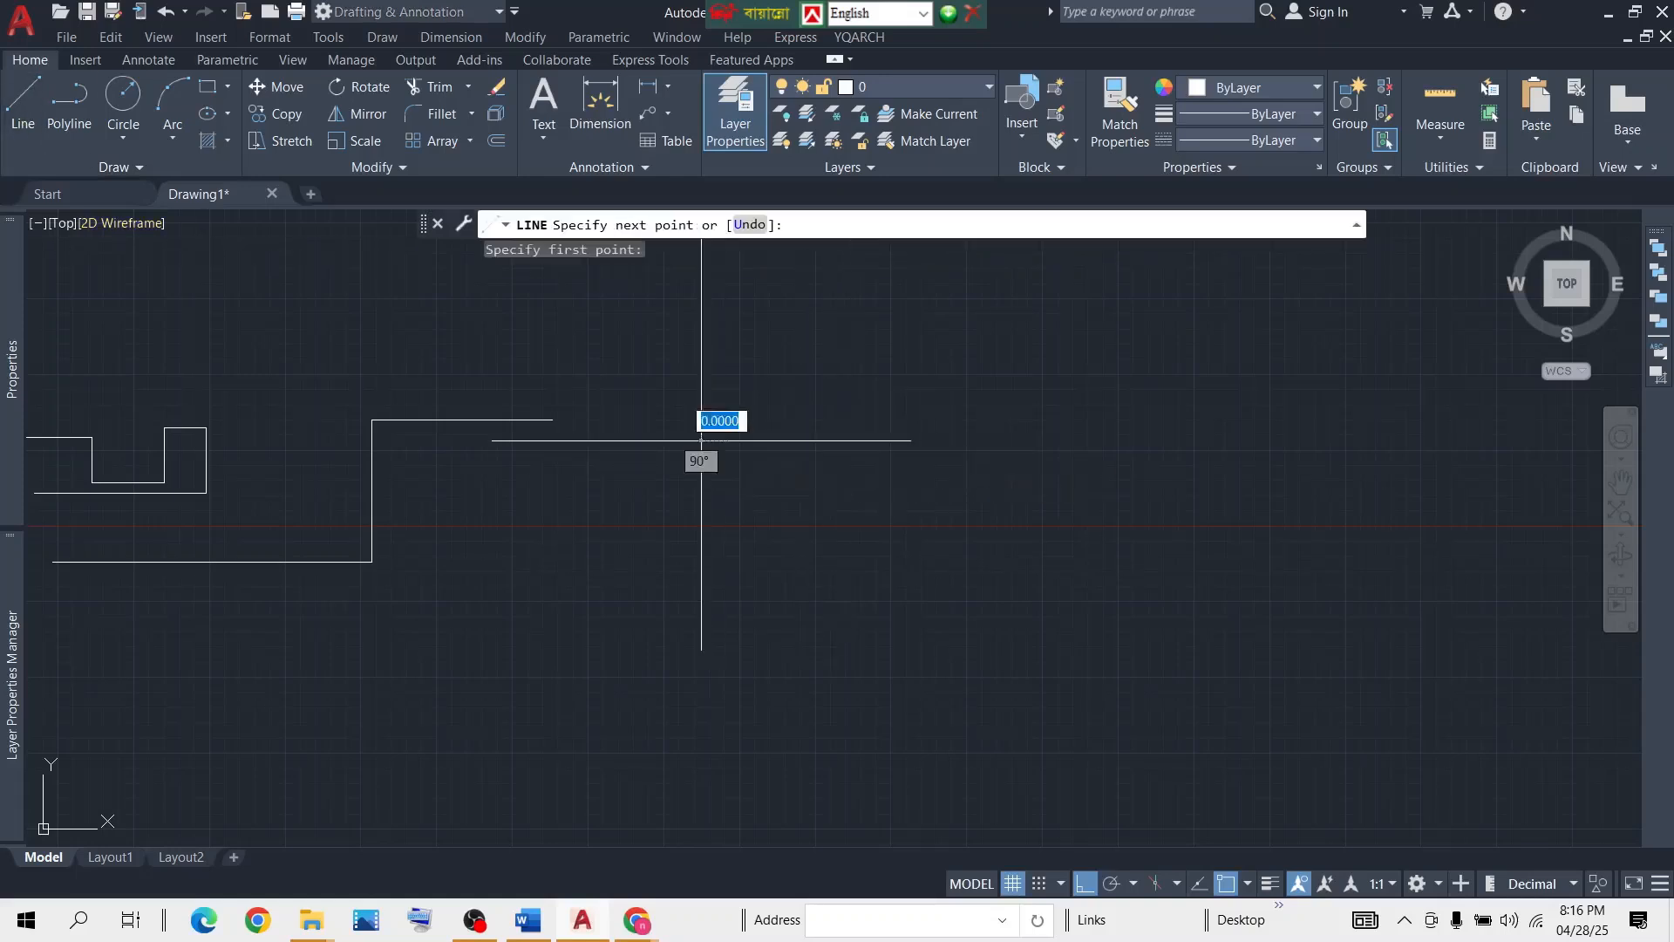
{"action": "left_click", "coordinate": [1252, 440]}
{"action": "key", "text": "Return"}
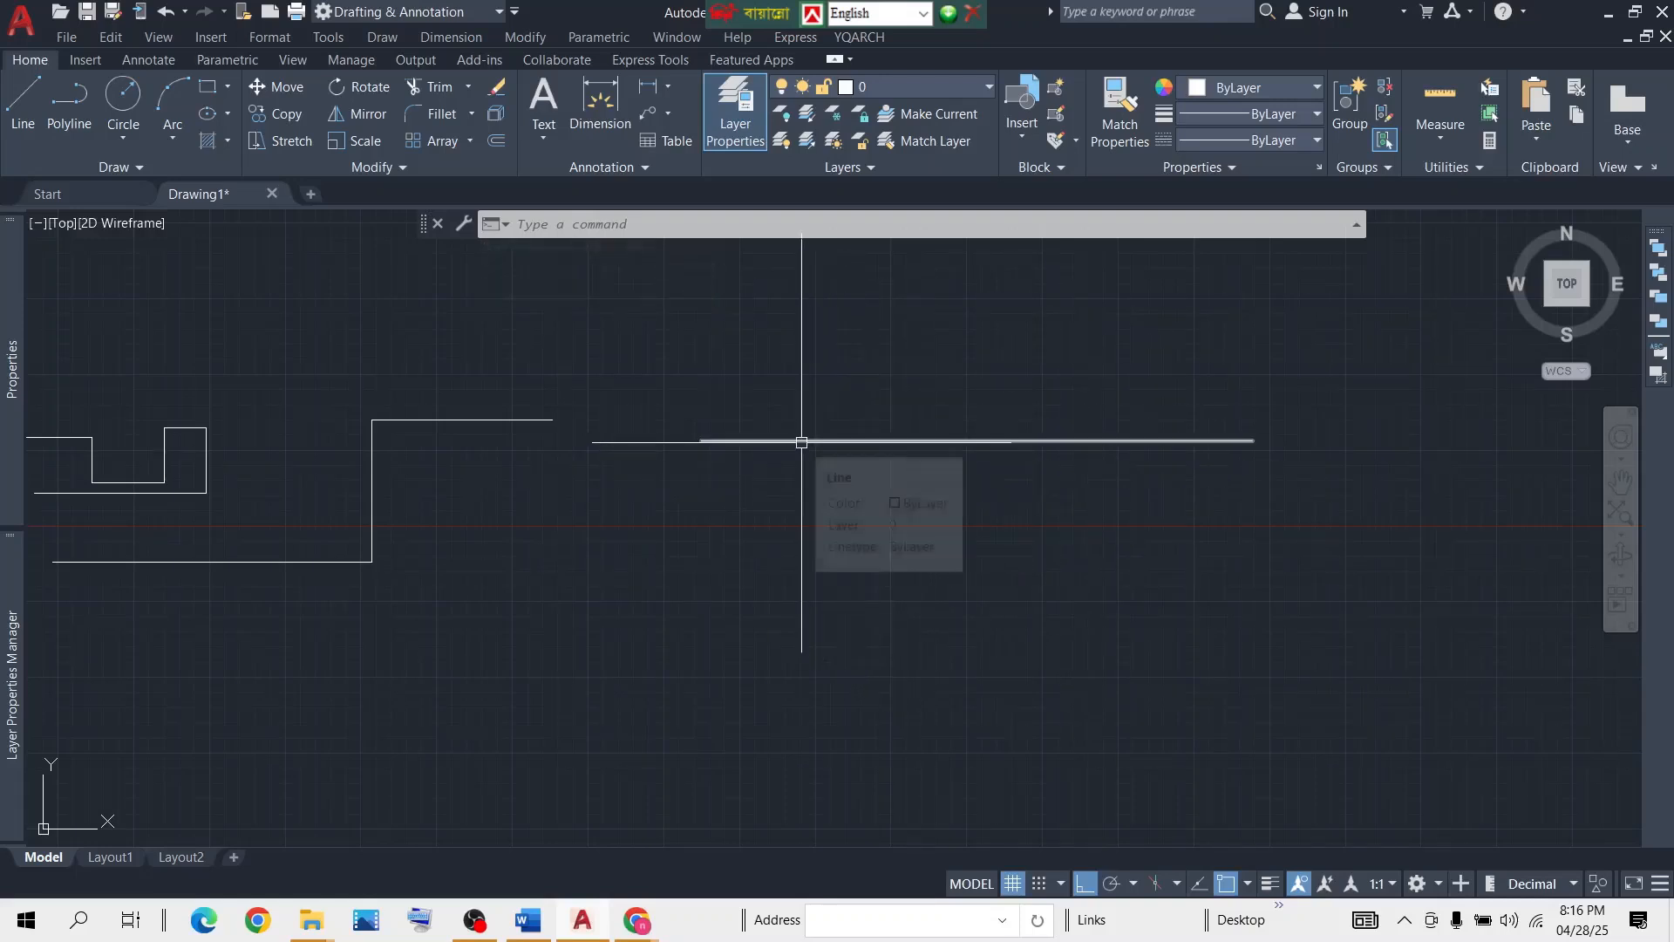
{"action": "left_click_drag", "start_coordinate": [704, 438], "coordinate": [782, 433]}
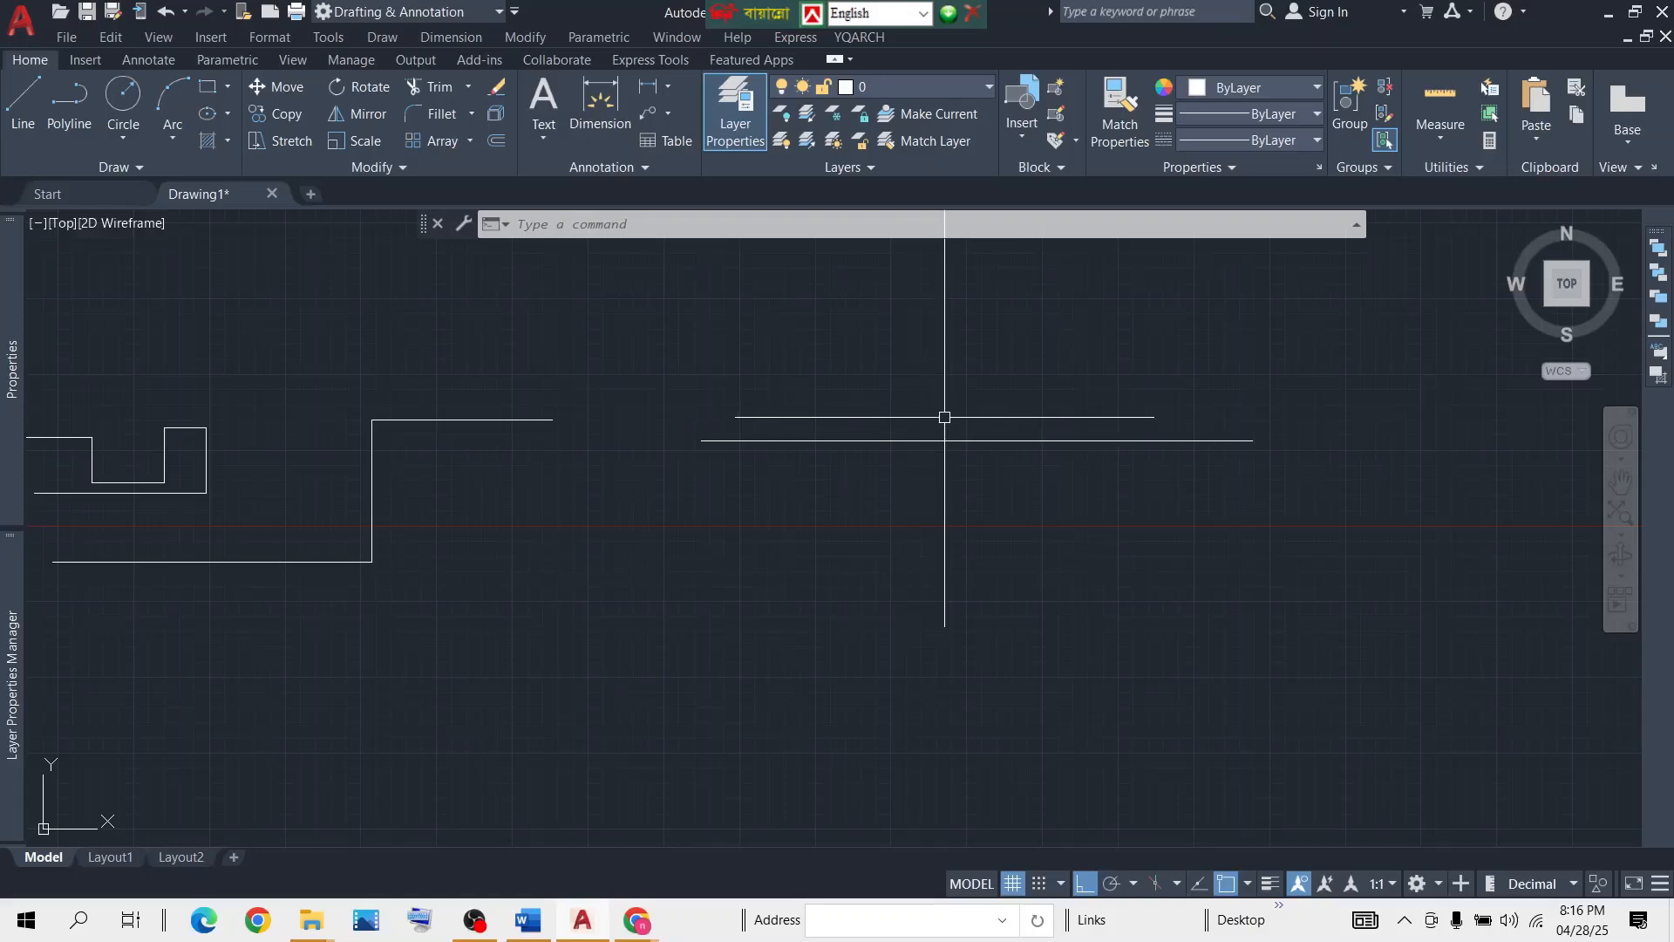
{"action": "left_click_drag", "start_coordinate": [944, 417], "coordinate": [919, 448]}
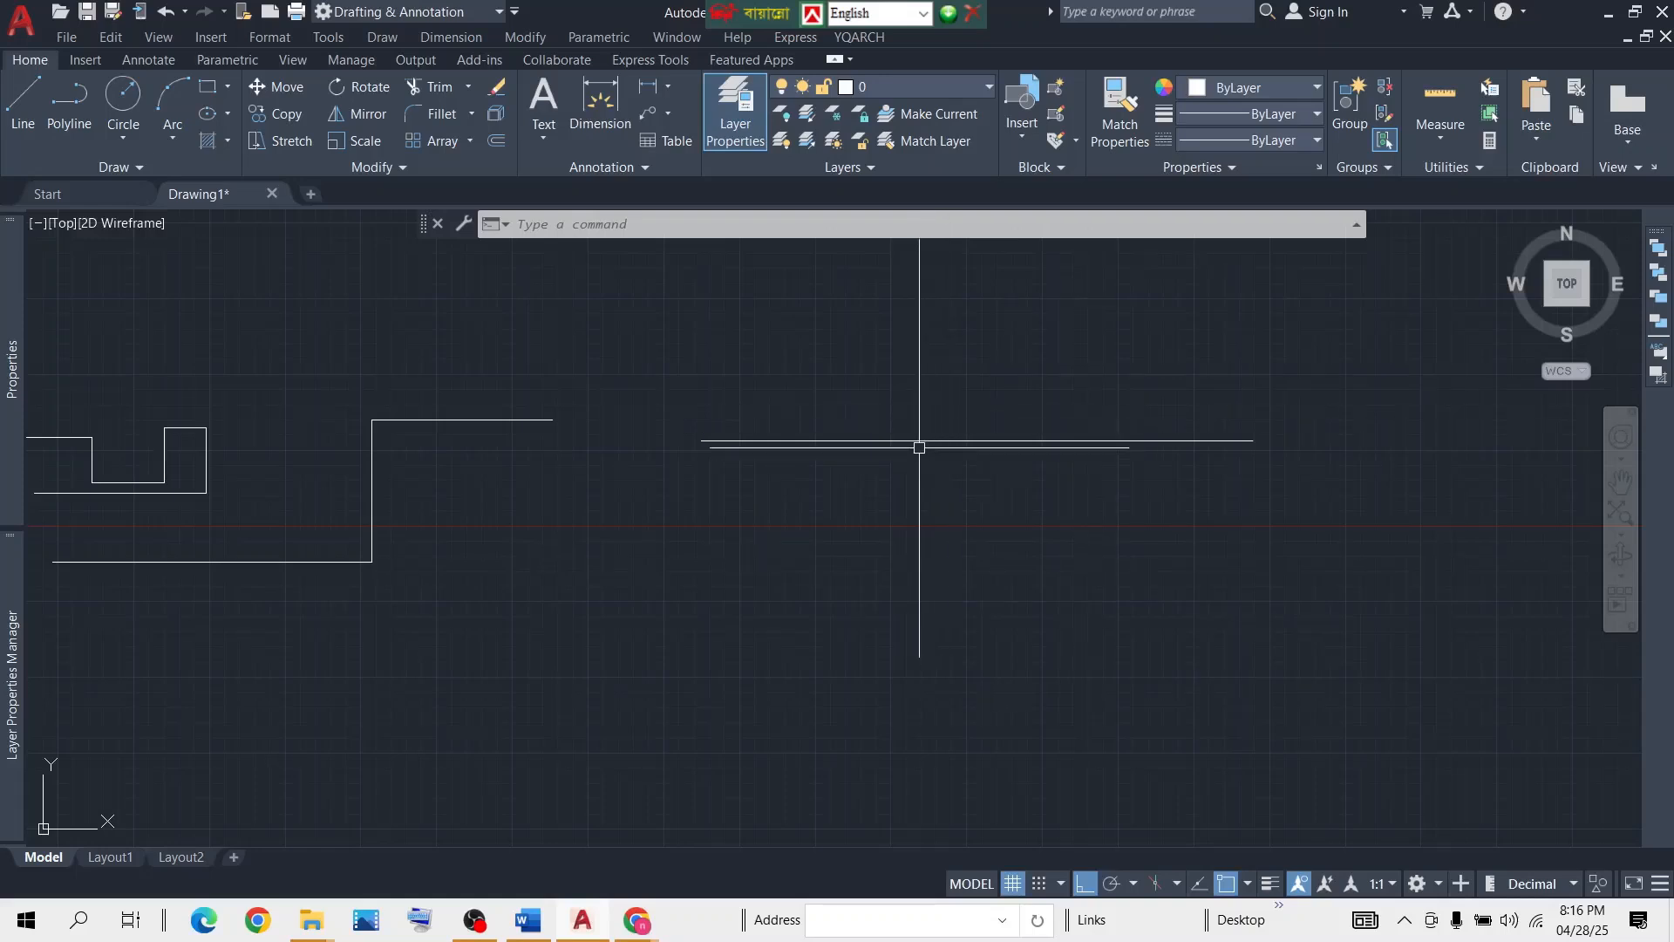
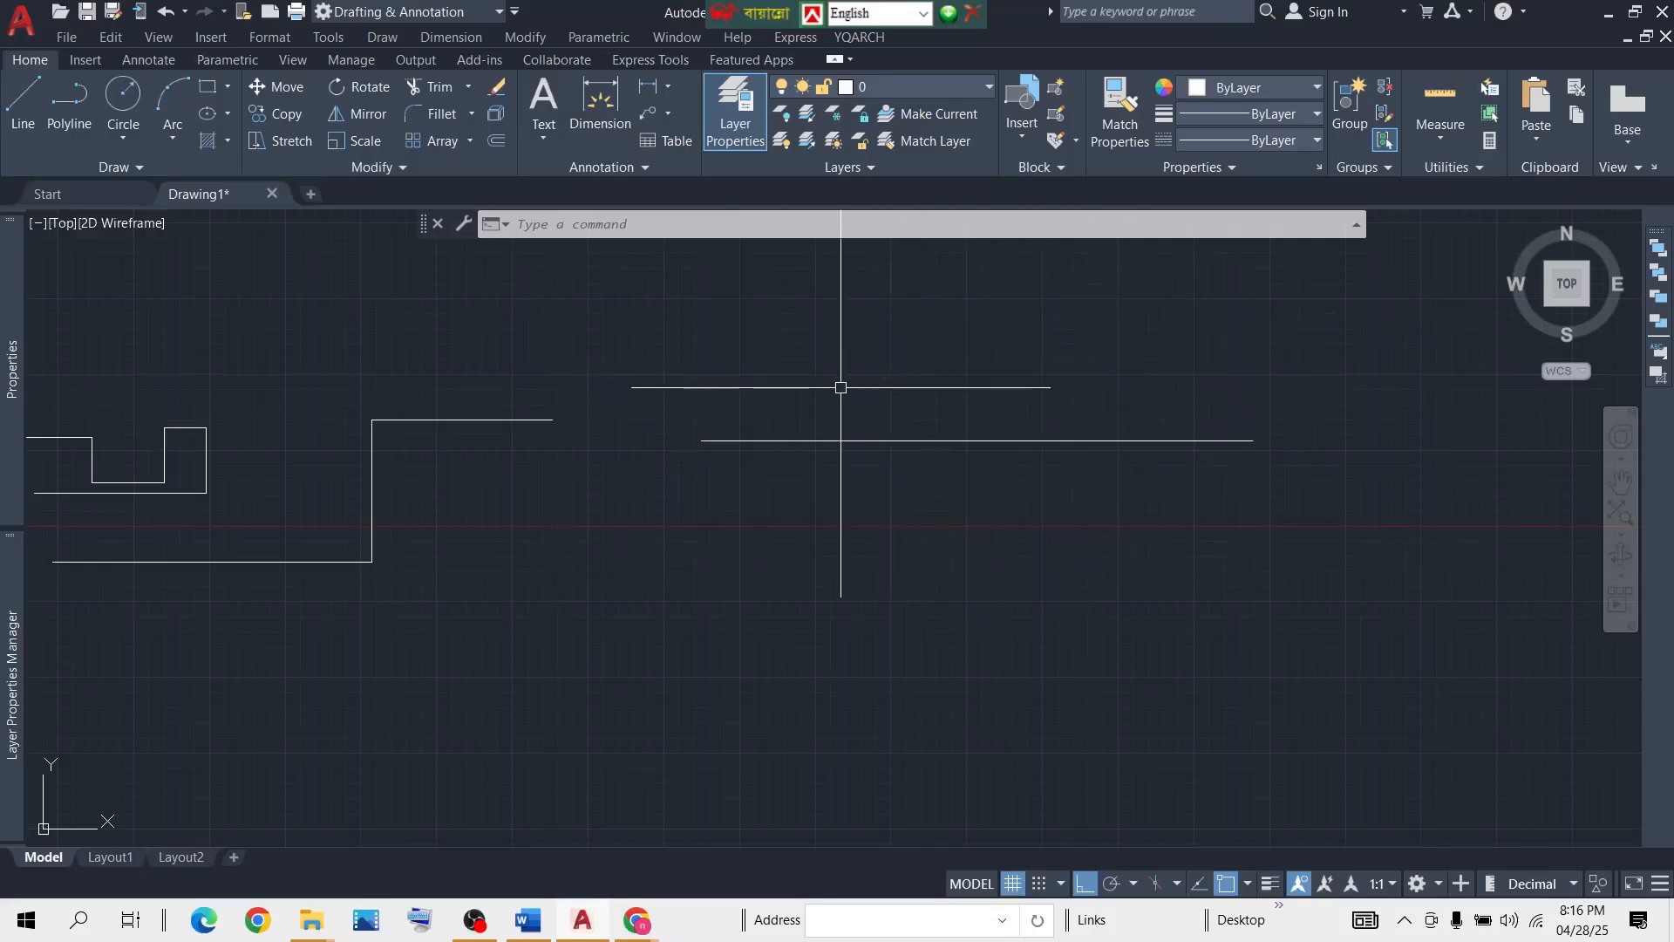
{"action": "middle_click_drag", "start_coordinate": [1028, 404], "coordinate": [930, 387]}
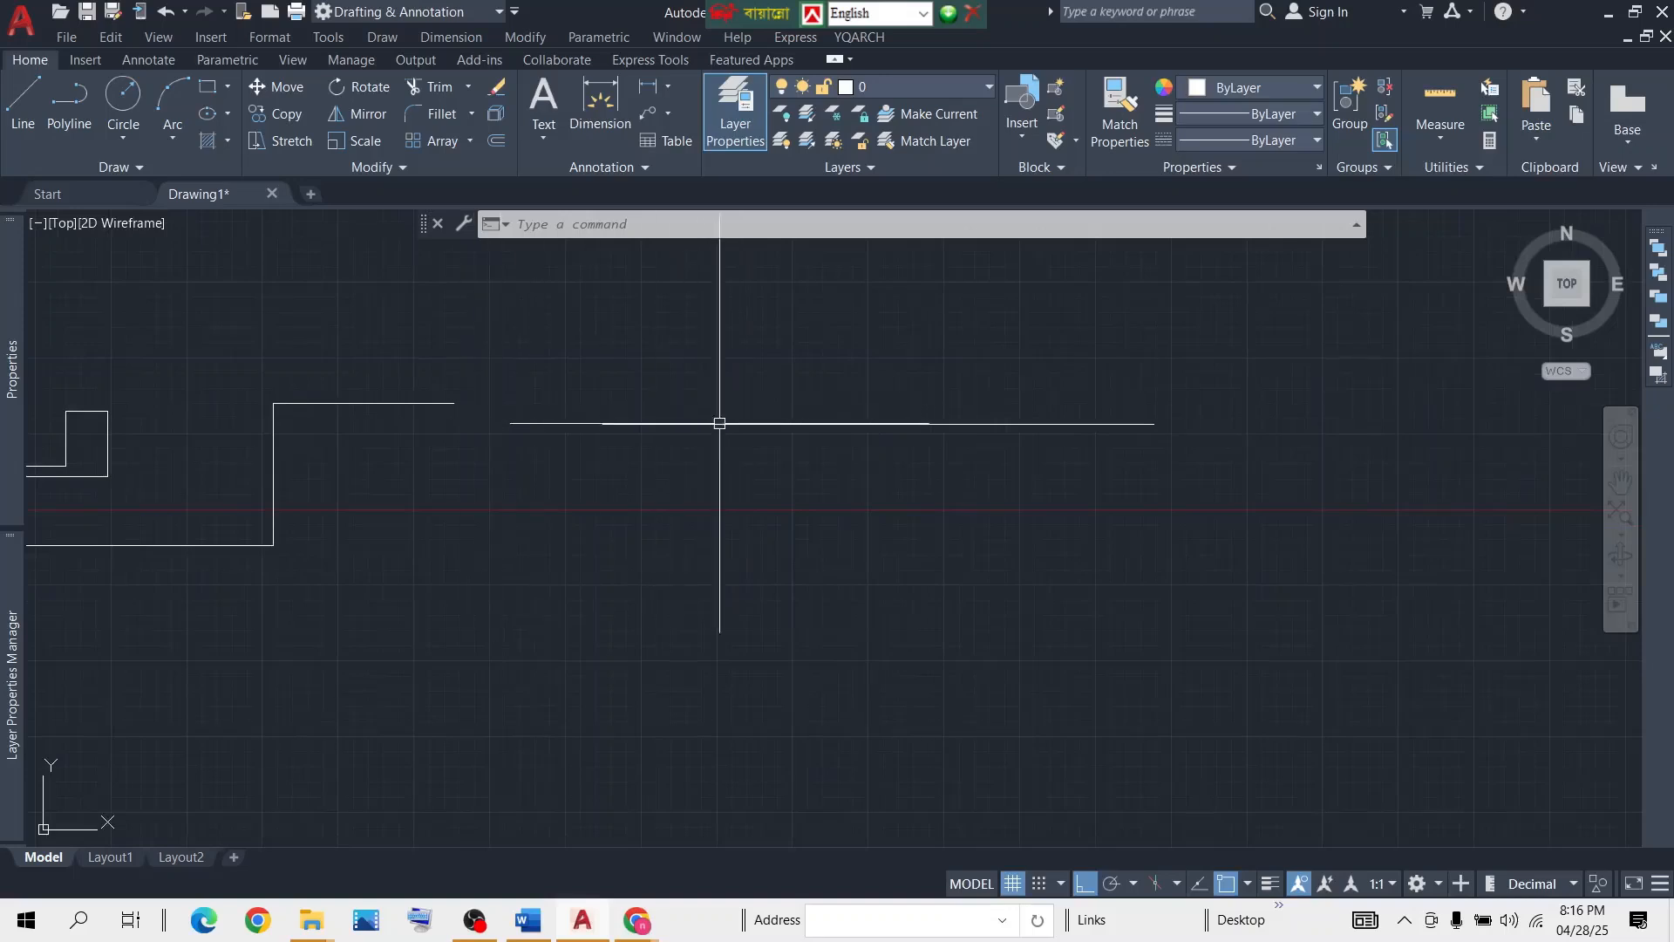
{"action": "scroll", "coordinate": [924, 400], "scroll_direction": "up", "scroll_amount": 1}
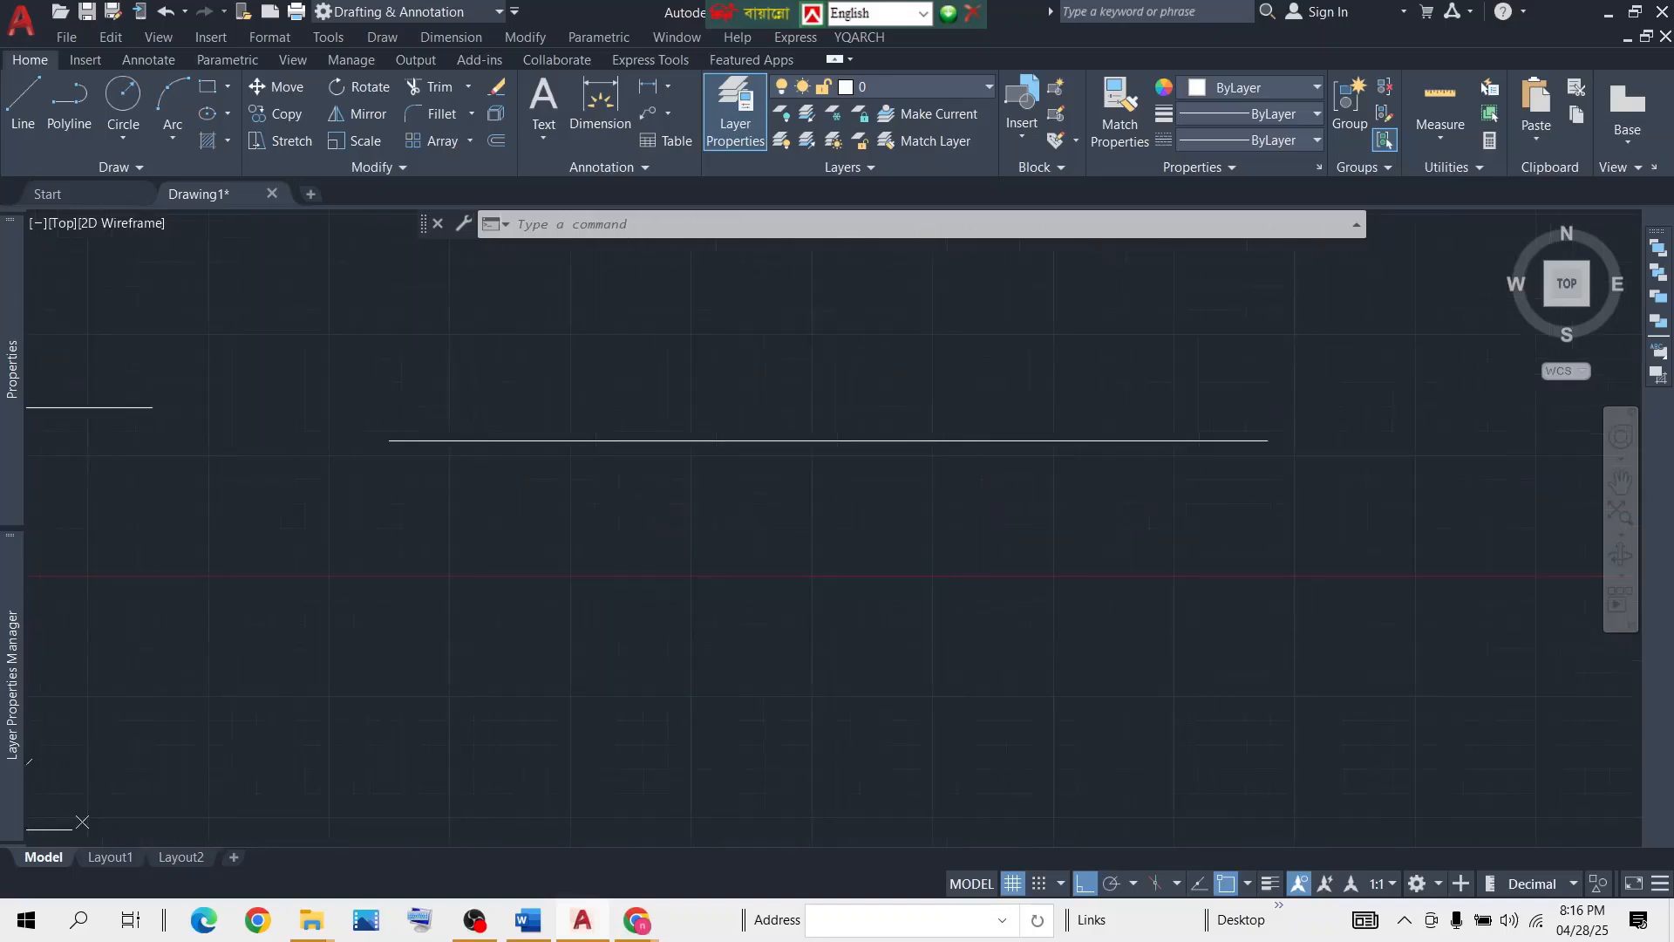
{"action": "scroll", "coordinate": [878, 430], "scroll_direction": "down", "scroll_amount": 1}
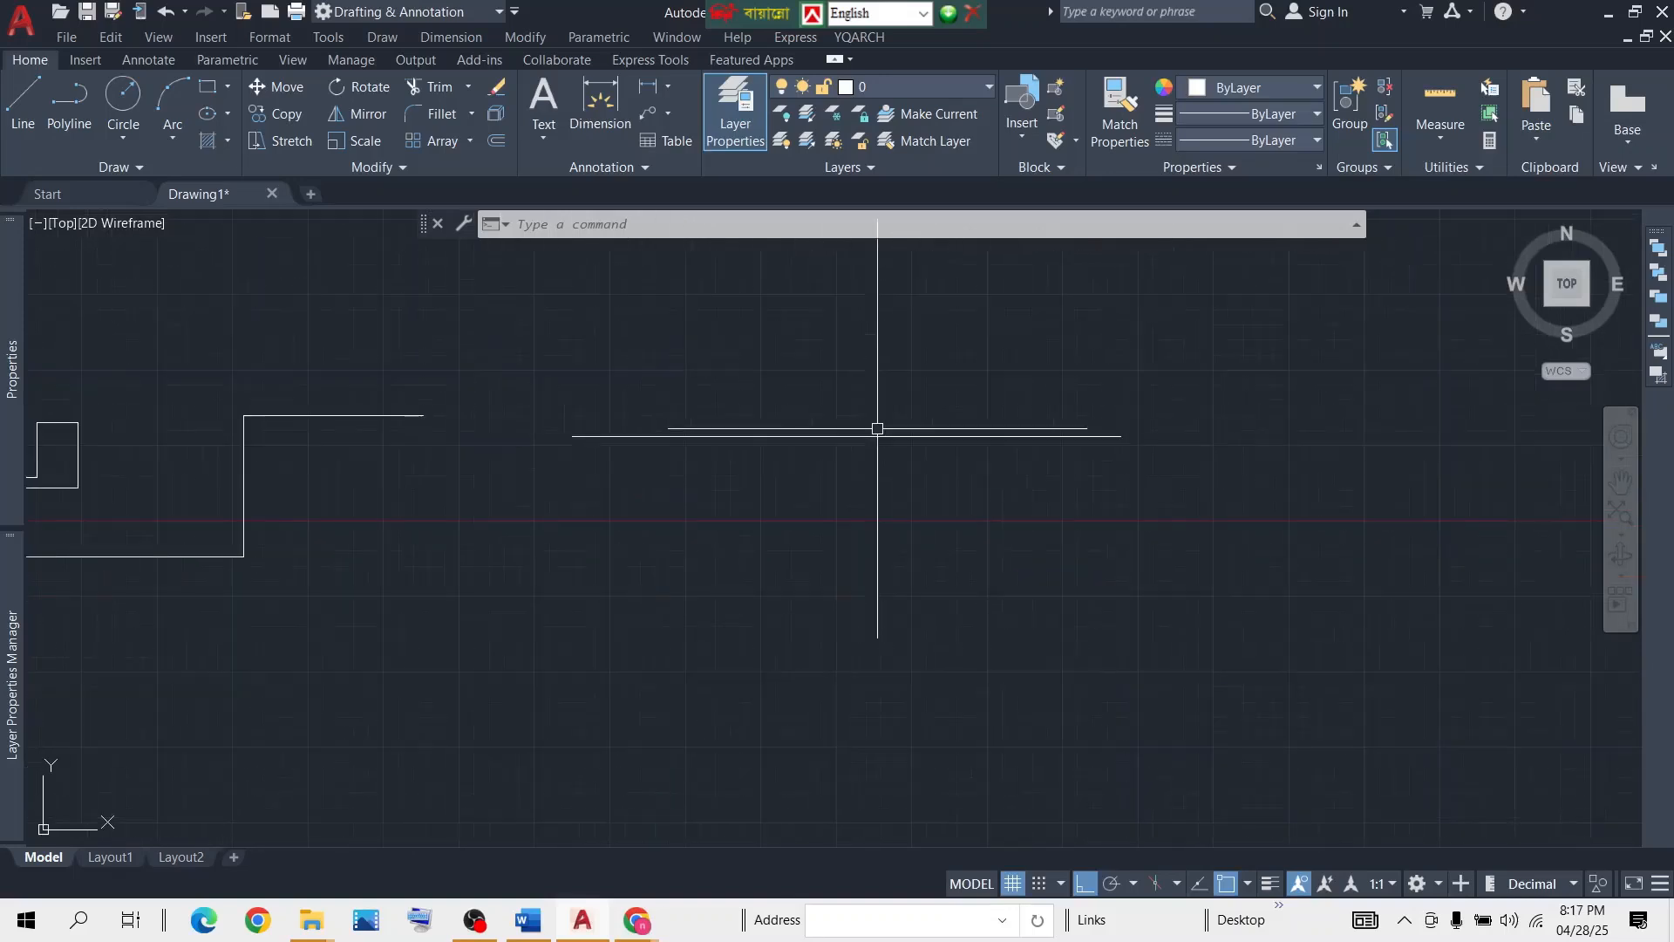
Select the long single horizontal line with a crossing window over its right end, and clear the selection.
{"action": "scroll", "coordinate": [864, 409], "scroll_direction": "up", "scroll_amount": 1}
{"action": "left_click", "coordinate": [1337, 360]}
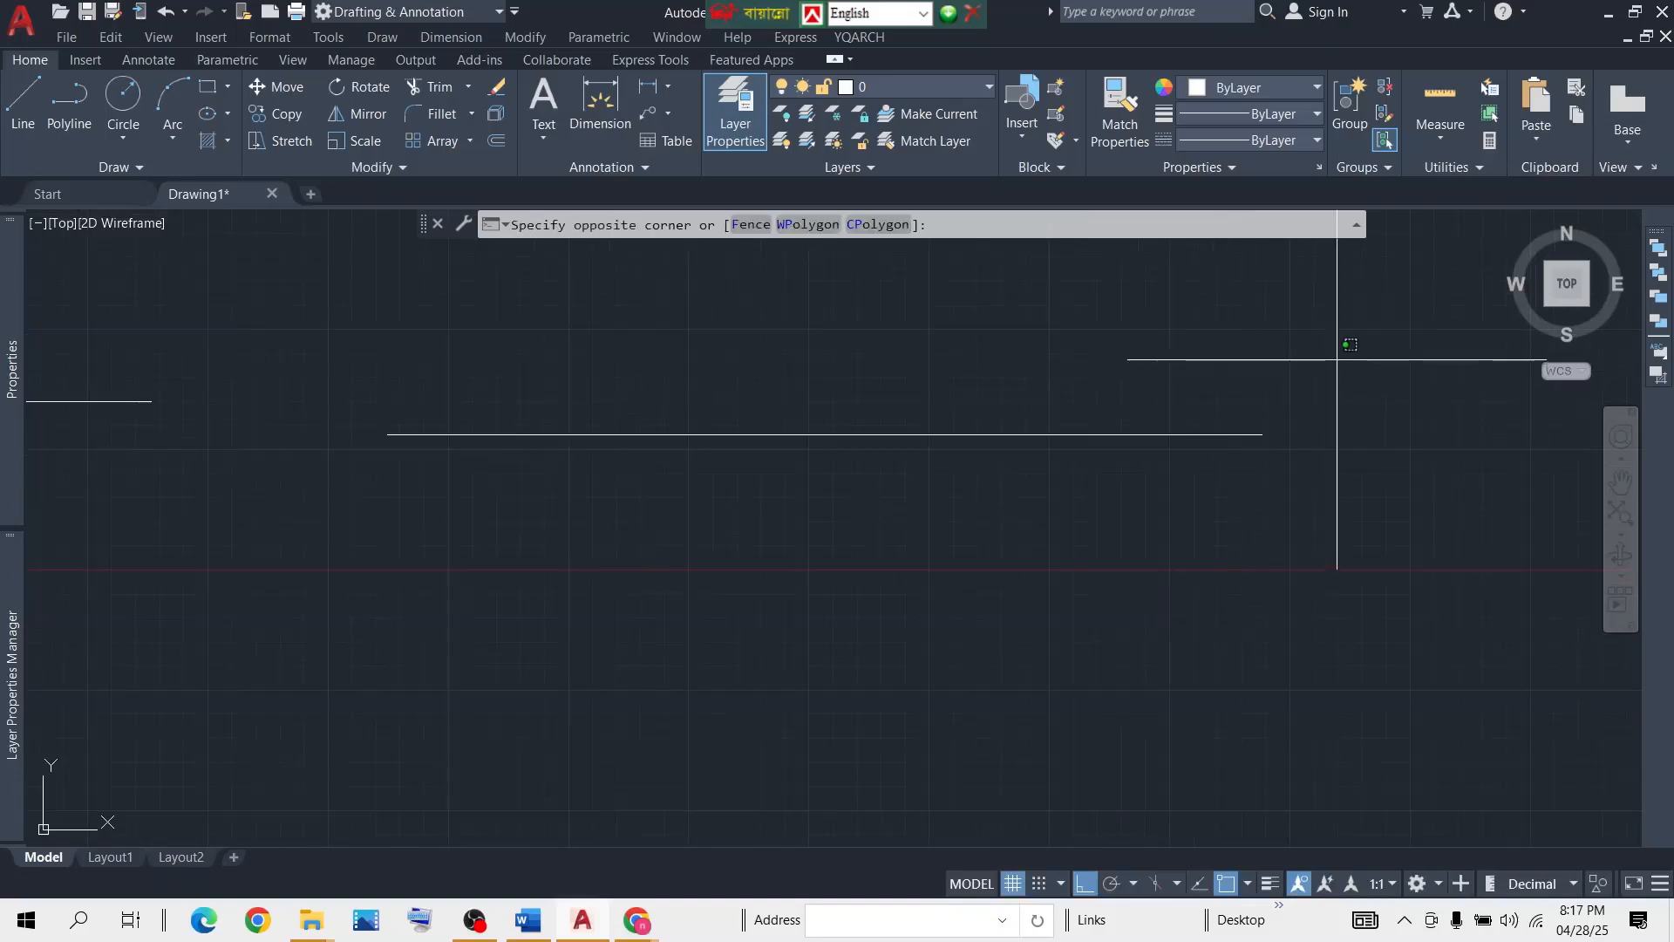
{"action": "left_click", "coordinate": [1345, 363]}
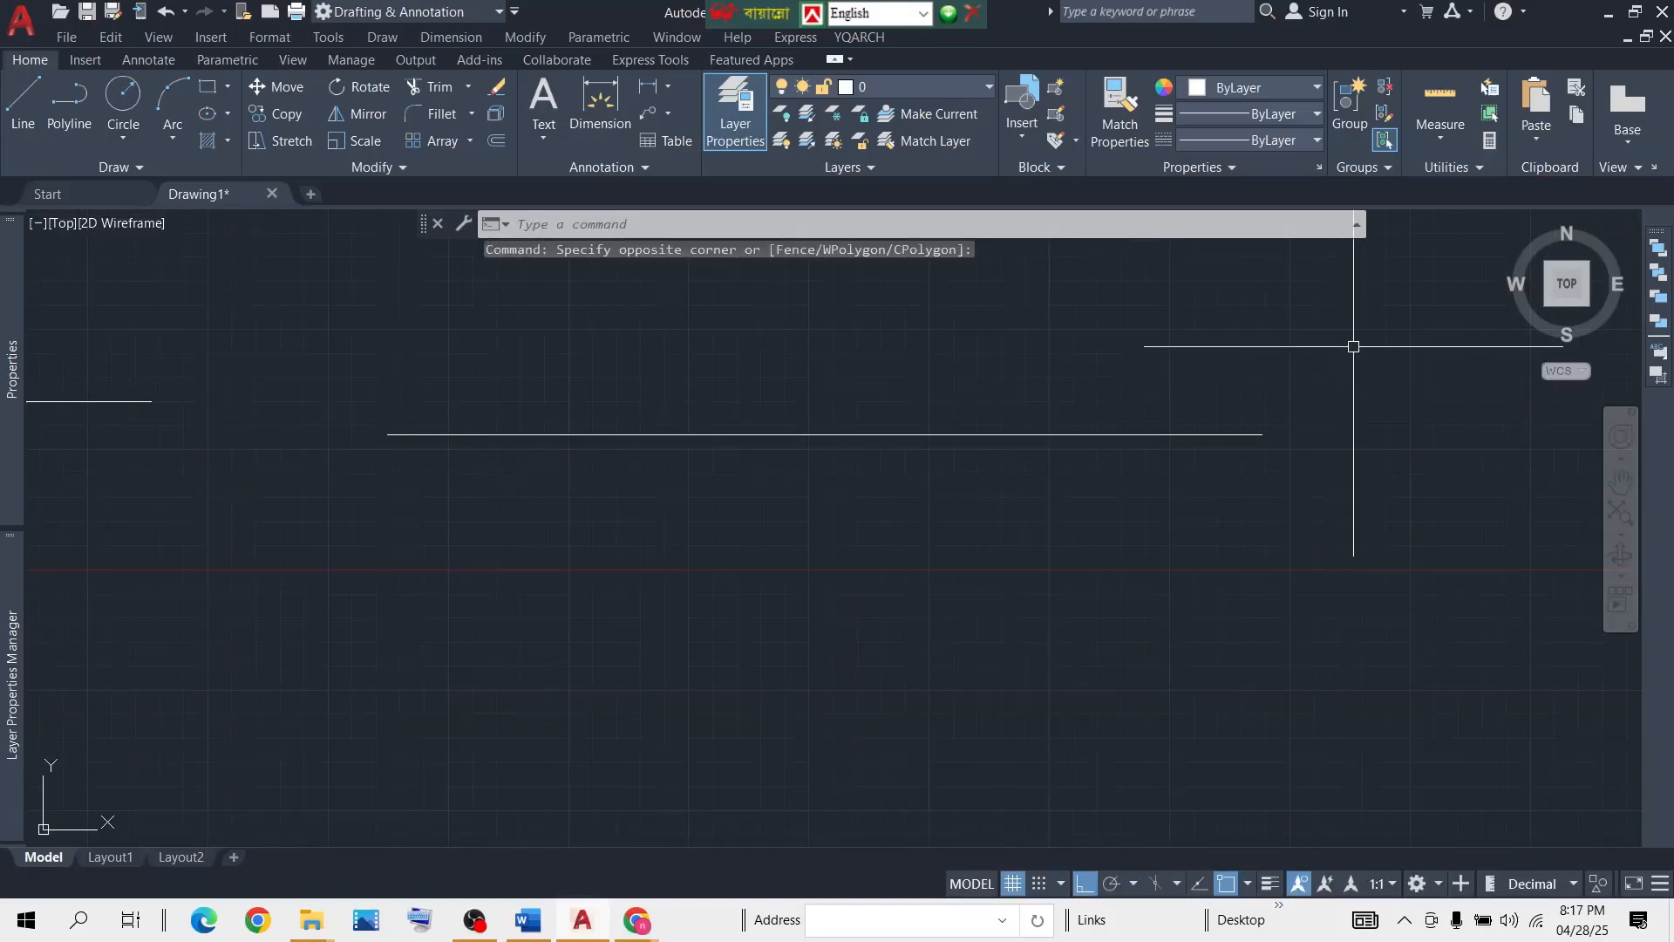
{"action": "left_click", "coordinate": [1353, 346]}
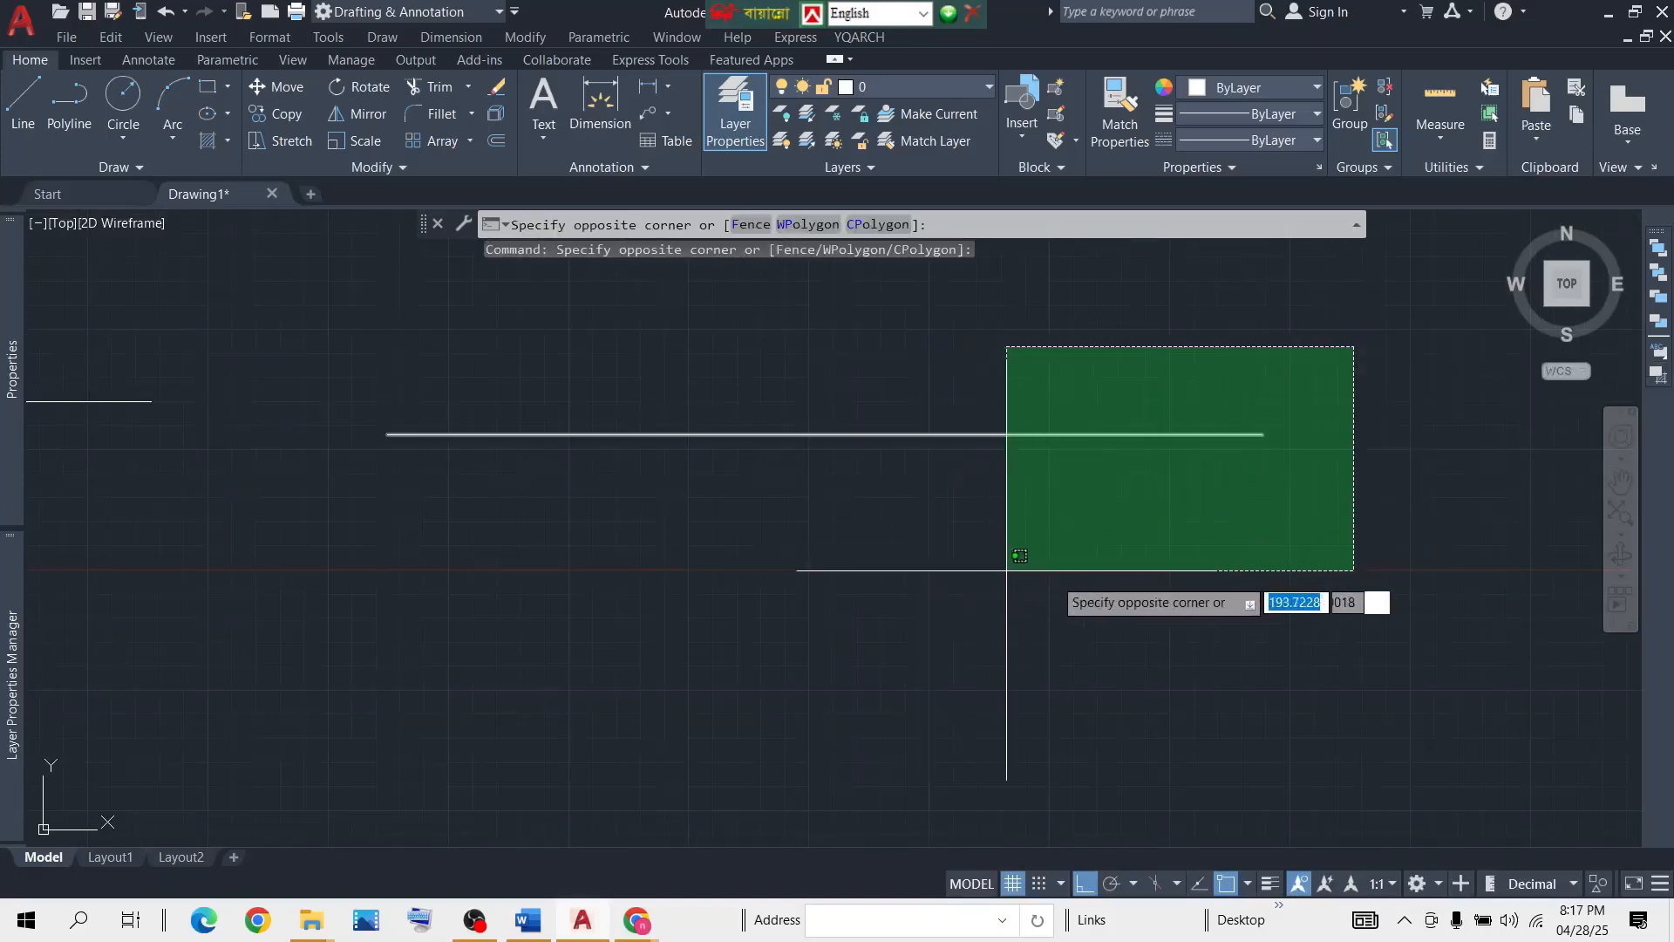
{"action": "left_click", "coordinate": [1141, 598]}
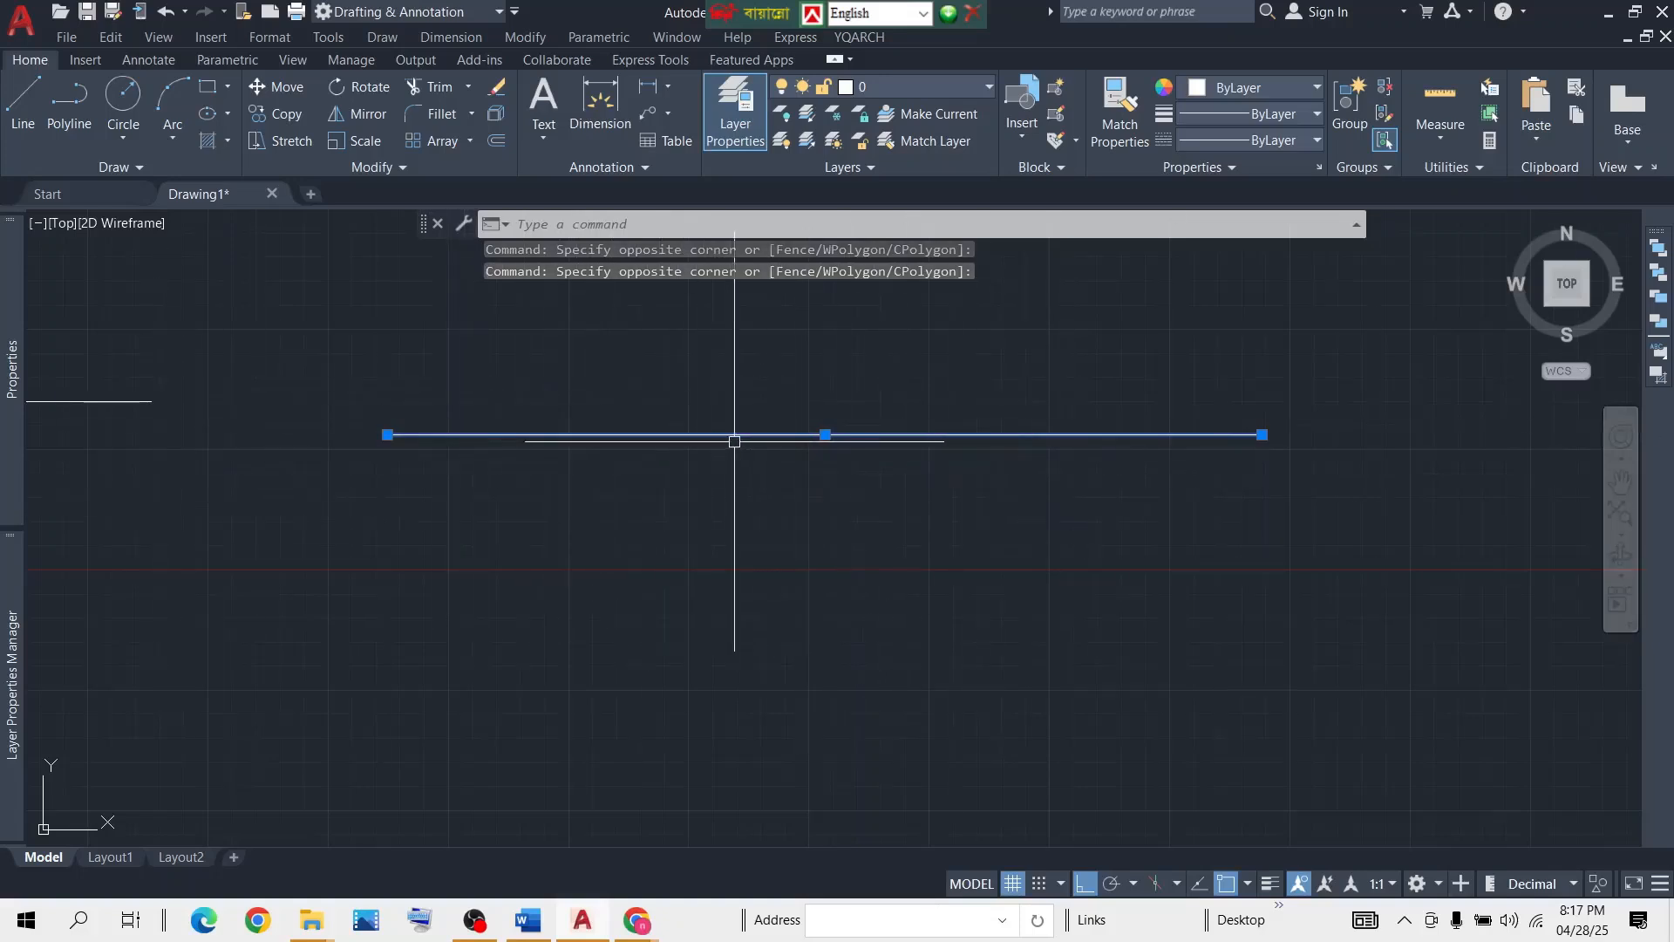
{"action": "key", "text": "Escape"}
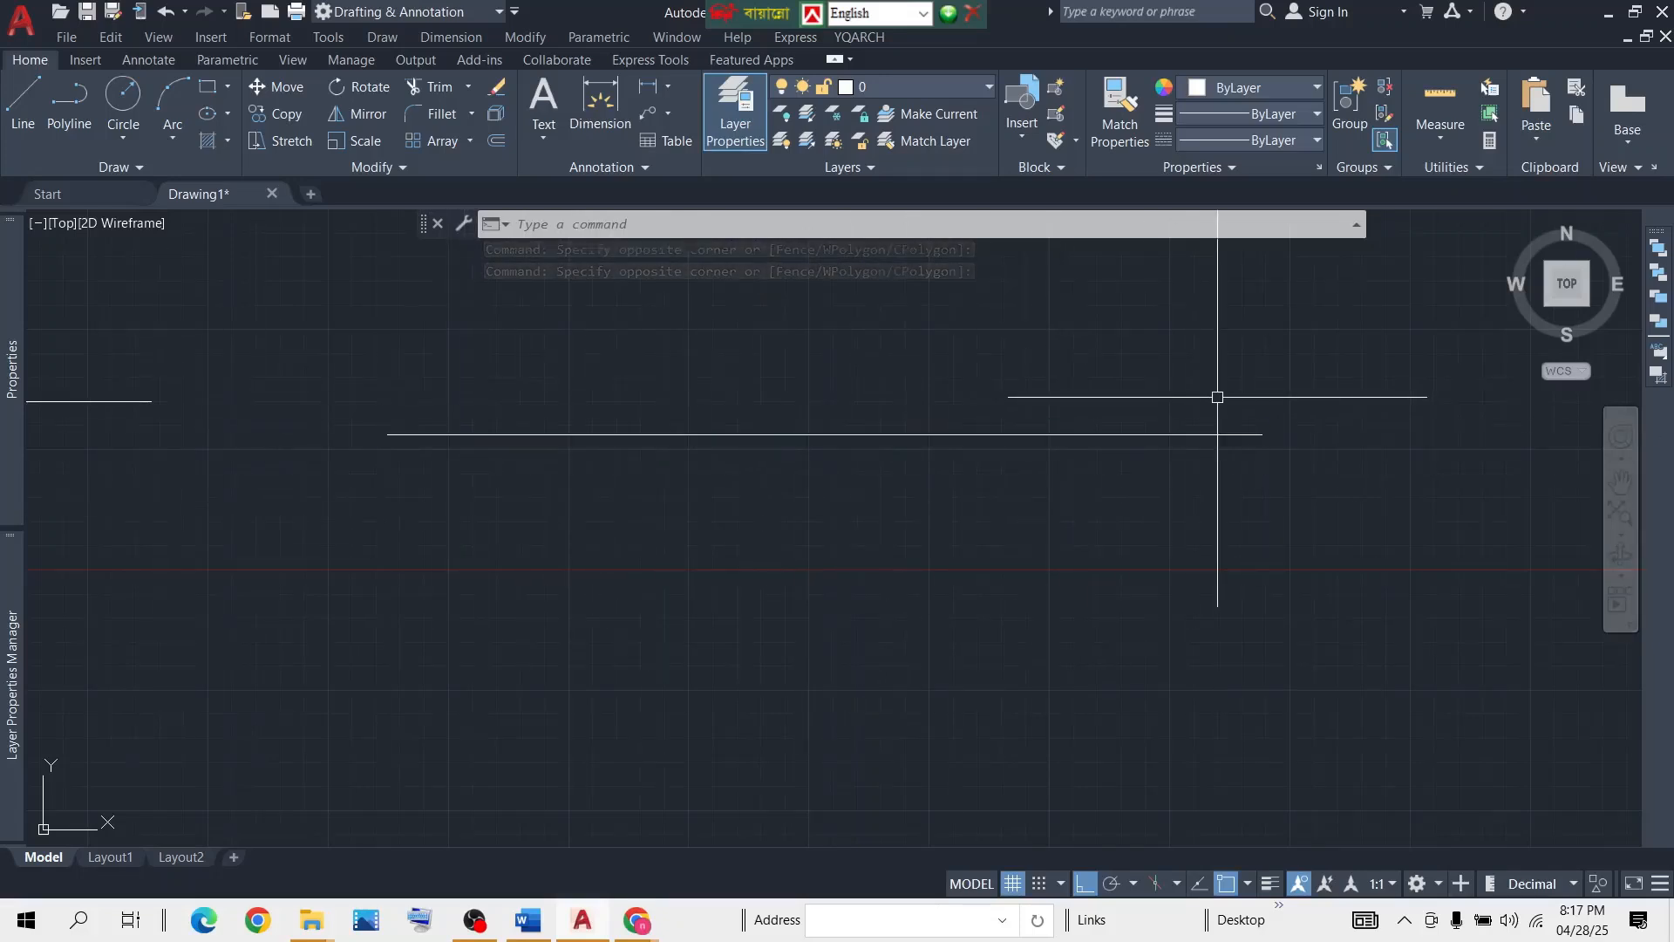
Try to select the single horizontal line with left-to-right windows that enclose only part of its length.
{"action": "left_click", "coordinate": [345, 367]}
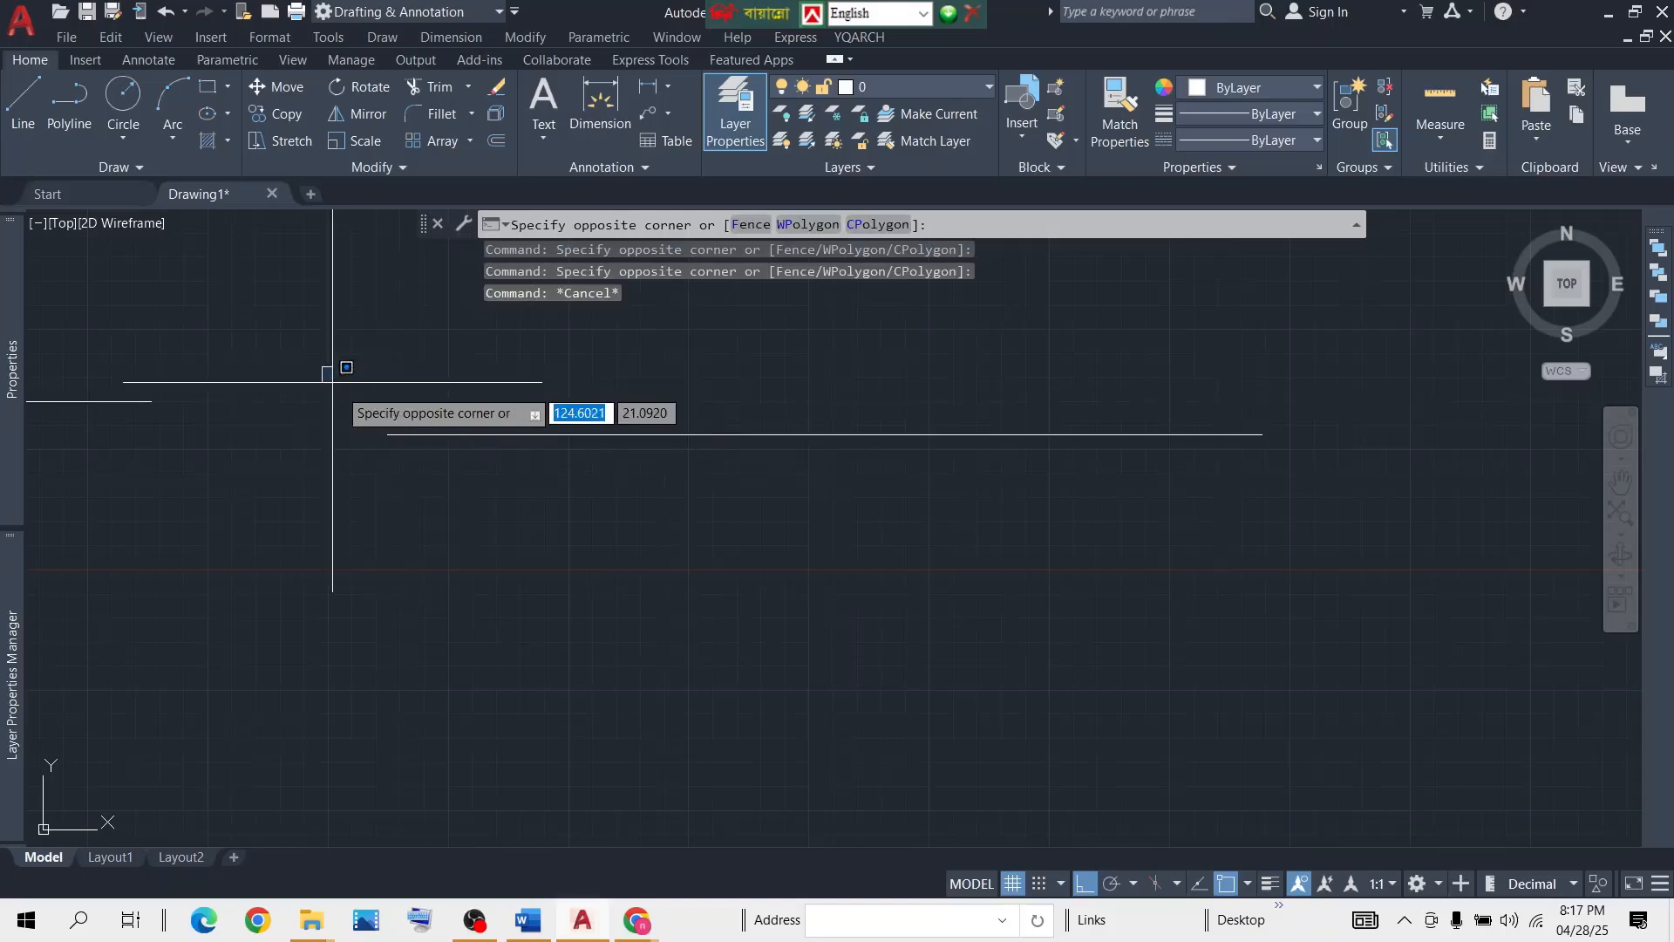
{"action": "left_click", "coordinate": [809, 587]}
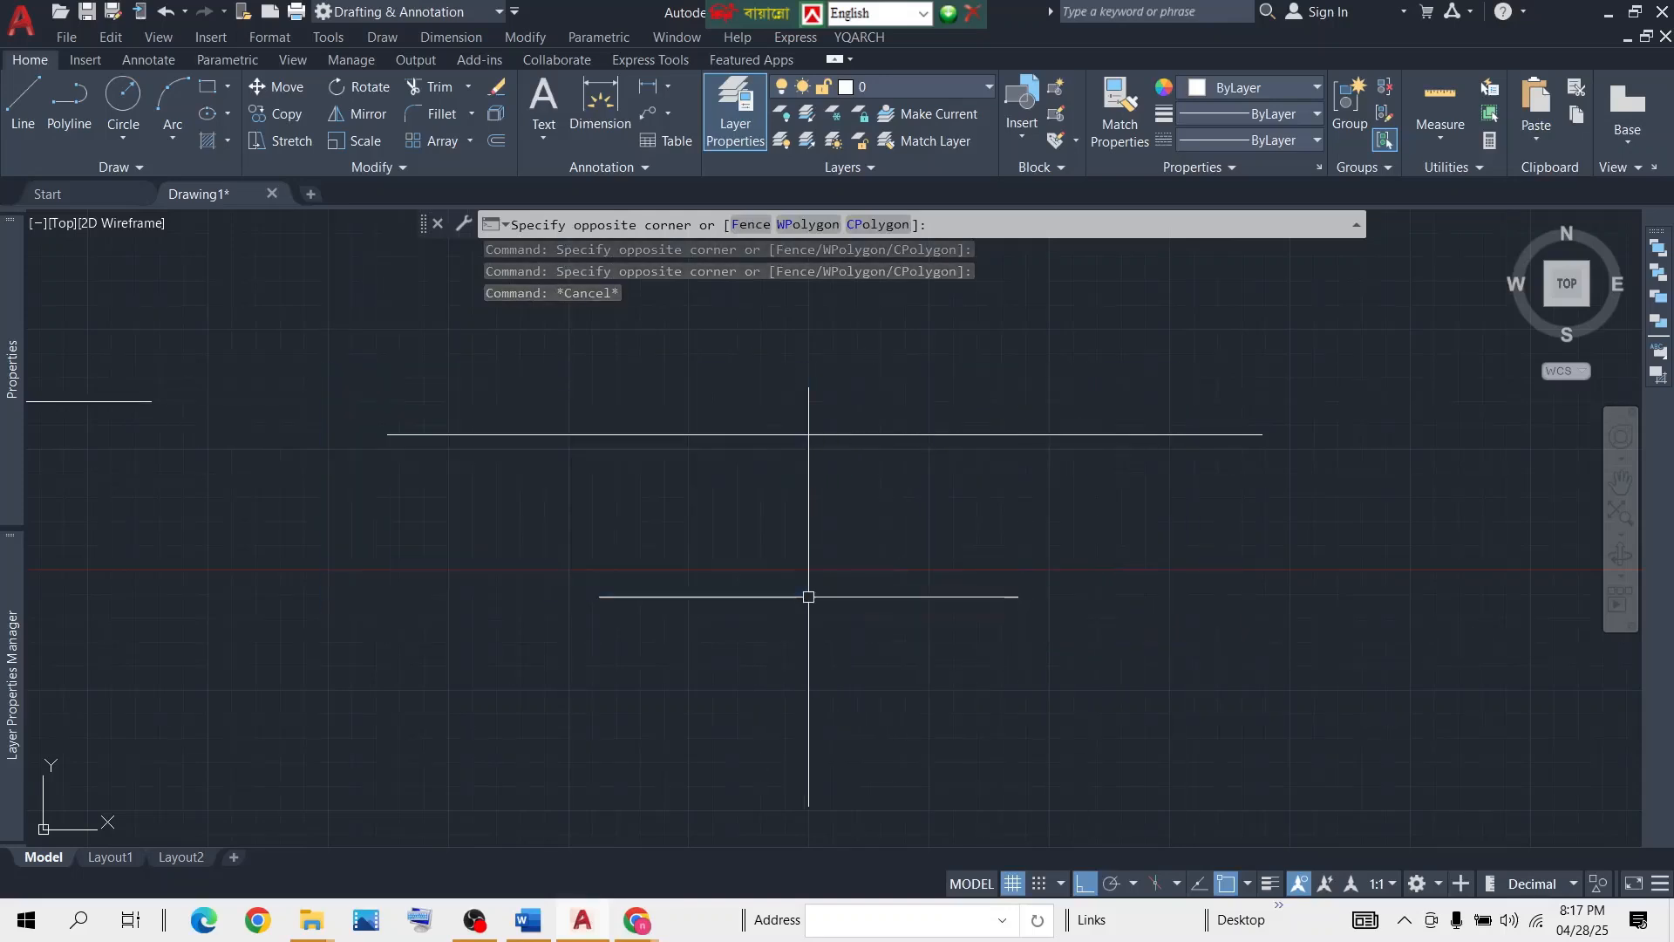
{"action": "left_click", "coordinate": [380, 394]}
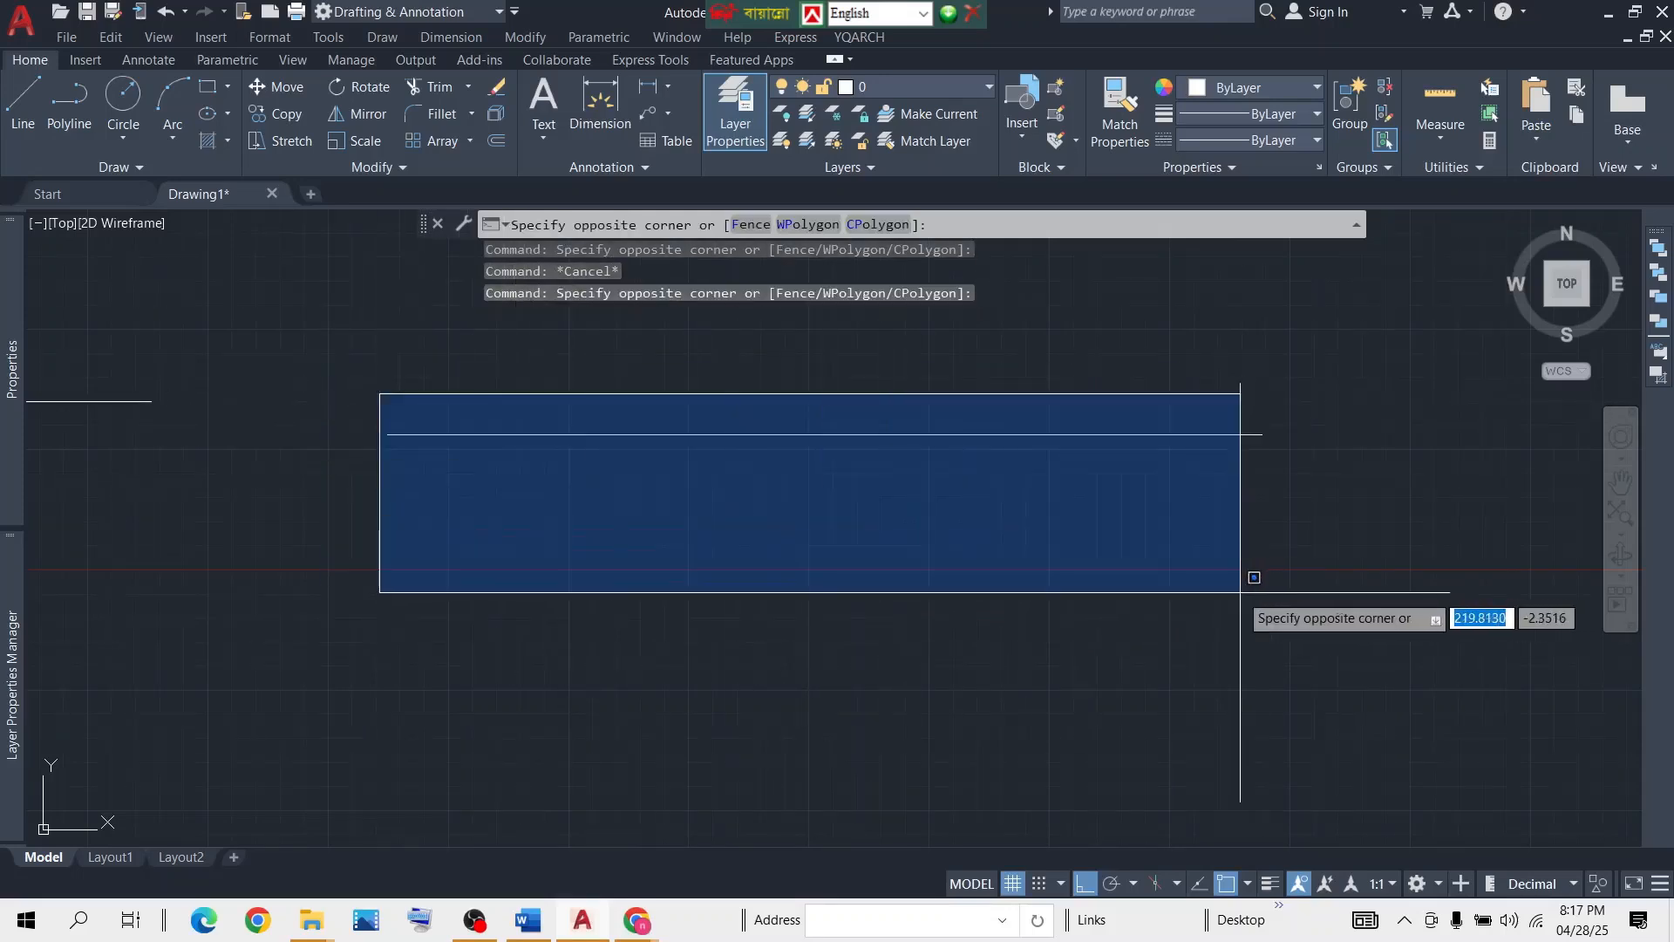
{"action": "left_click", "coordinate": [1244, 585]}
{"action": "left_click", "coordinate": [327, 403]}
{"action": "left_click", "coordinate": [809, 528]}
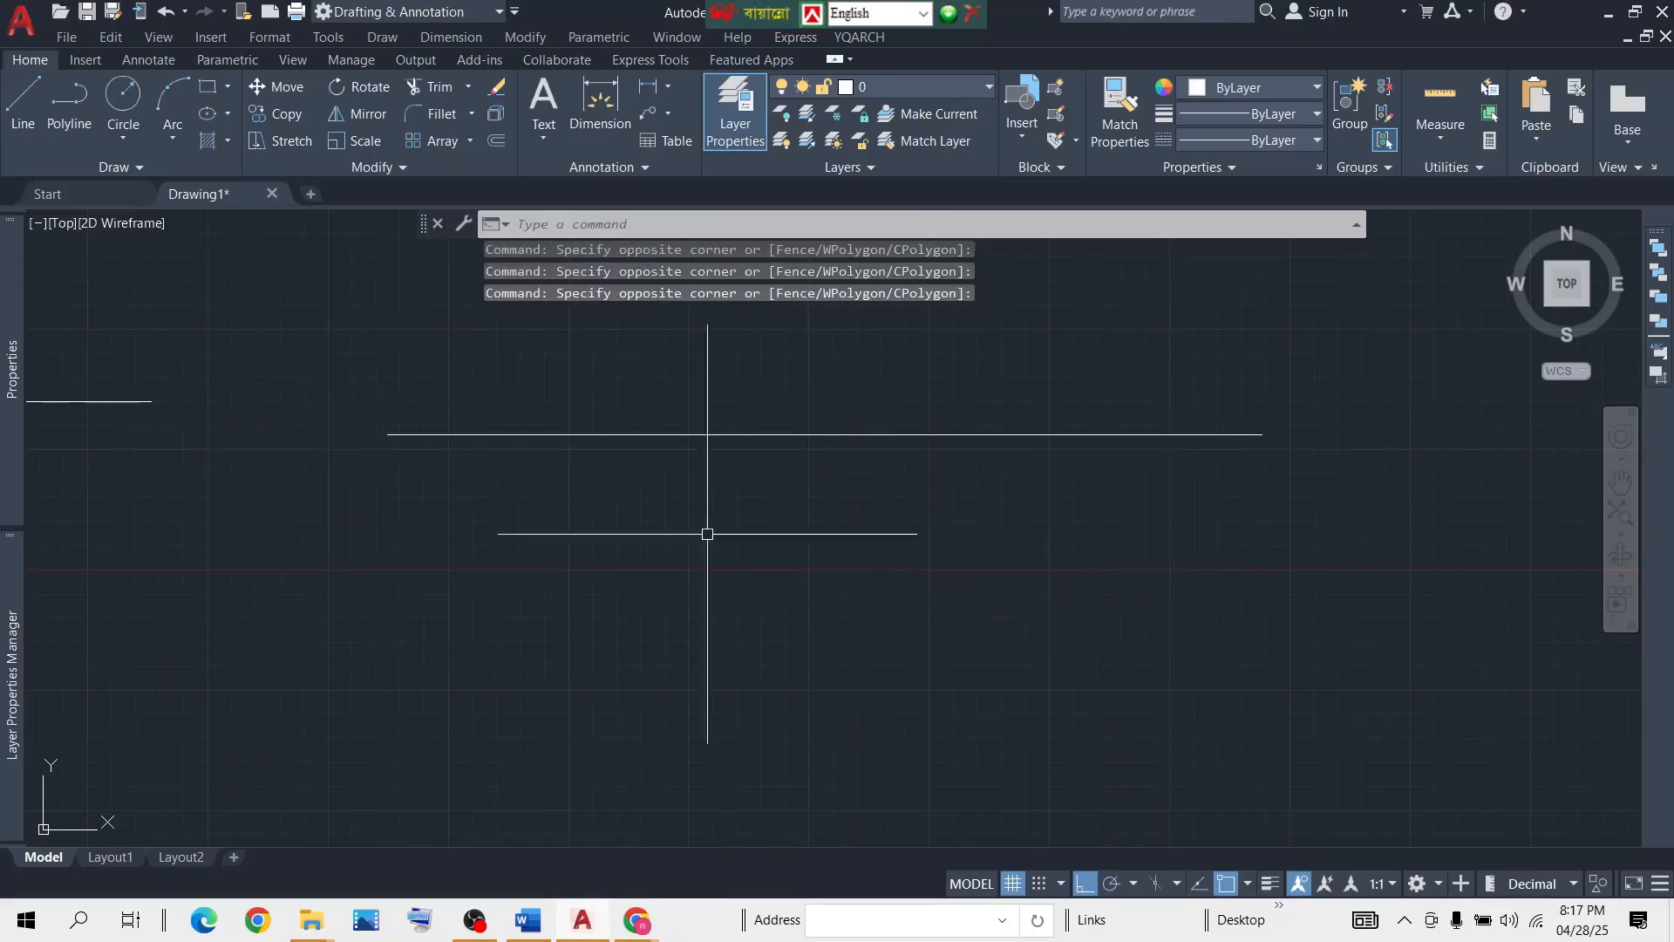
Select the single horizontal line with a left-to-right window enclosing its full length, and clear the selection.
{"action": "left_click", "coordinate": [329, 396]}
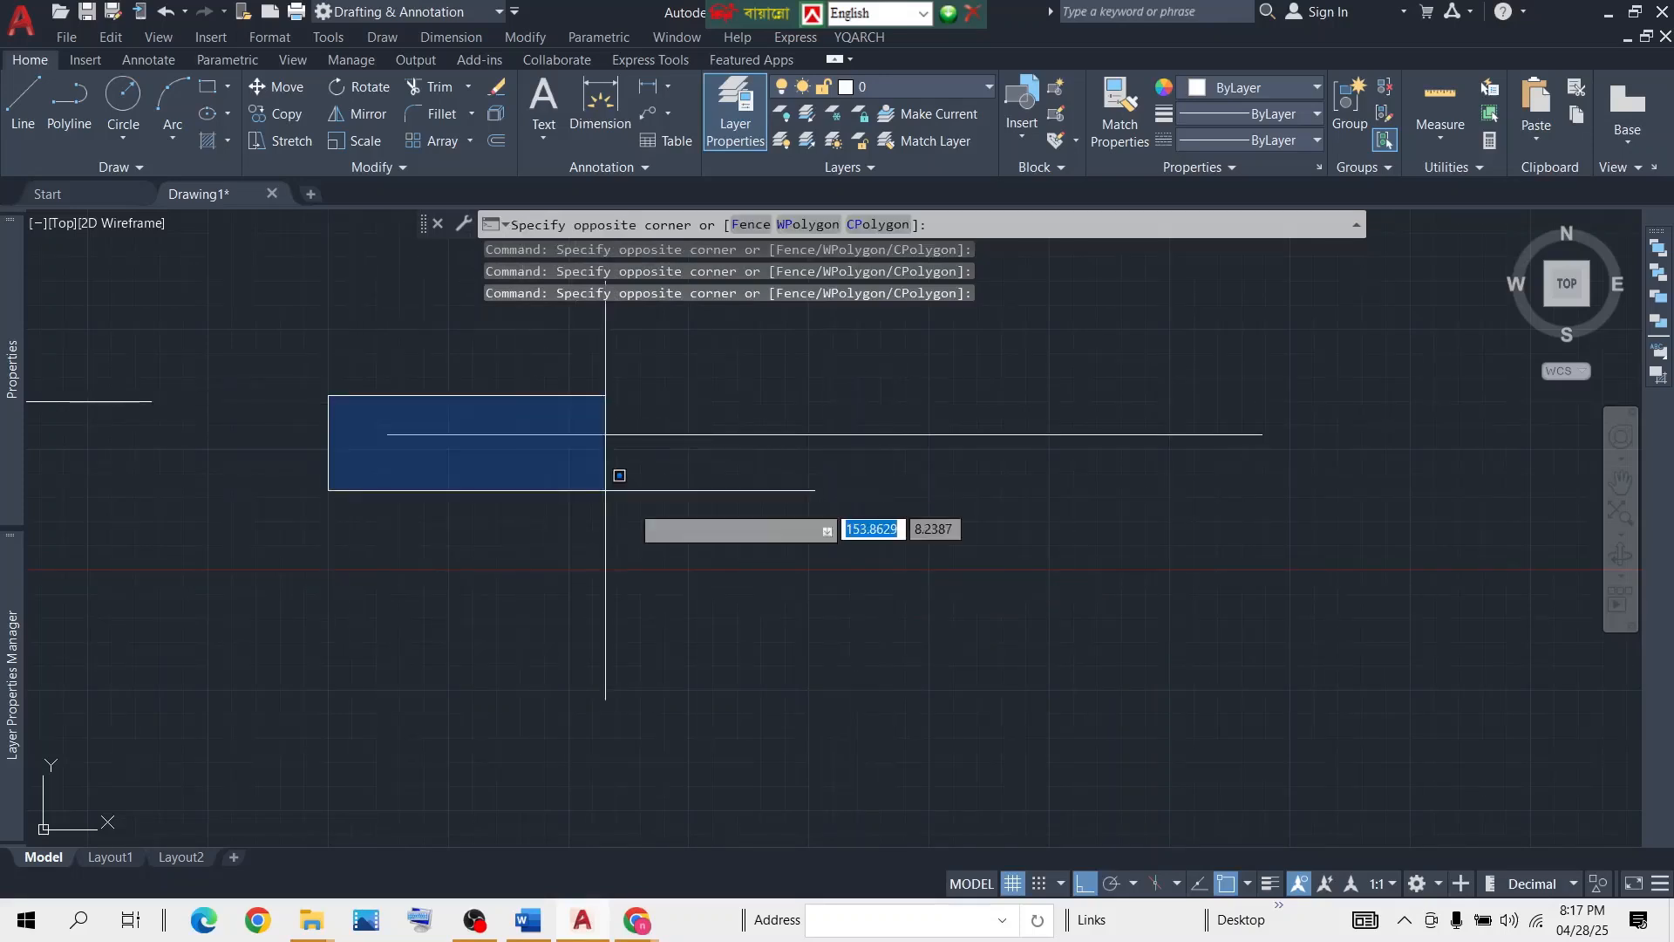
{"action": "left_click", "coordinate": [1366, 560]}
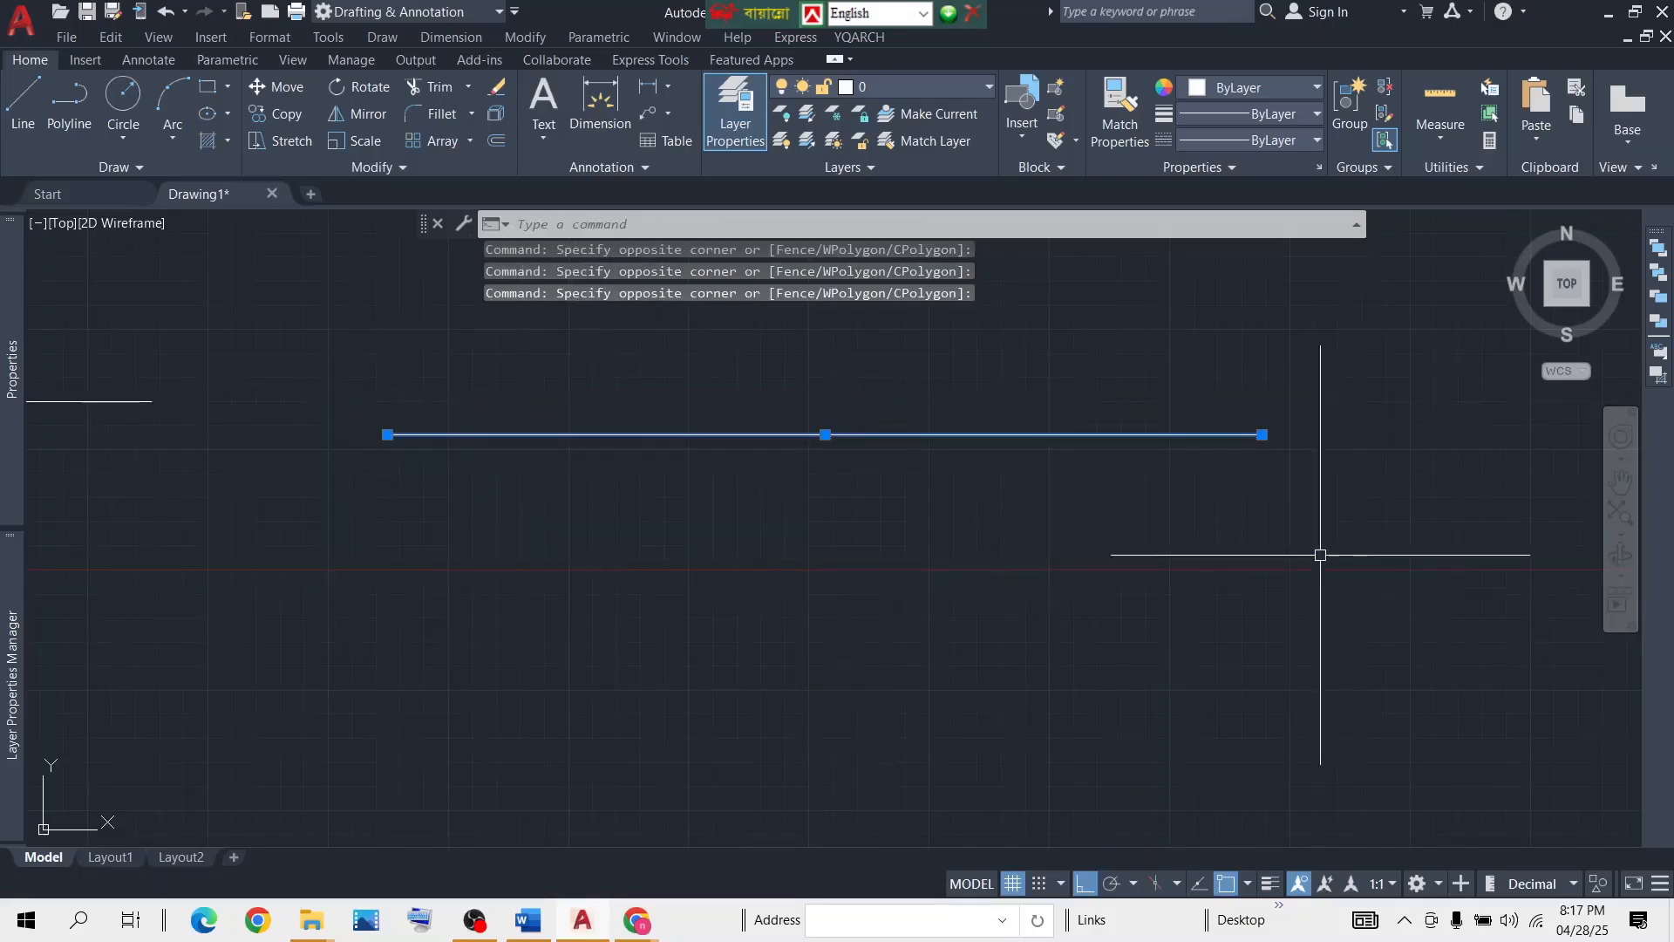
{"action": "left_click", "coordinate": [319, 350]}
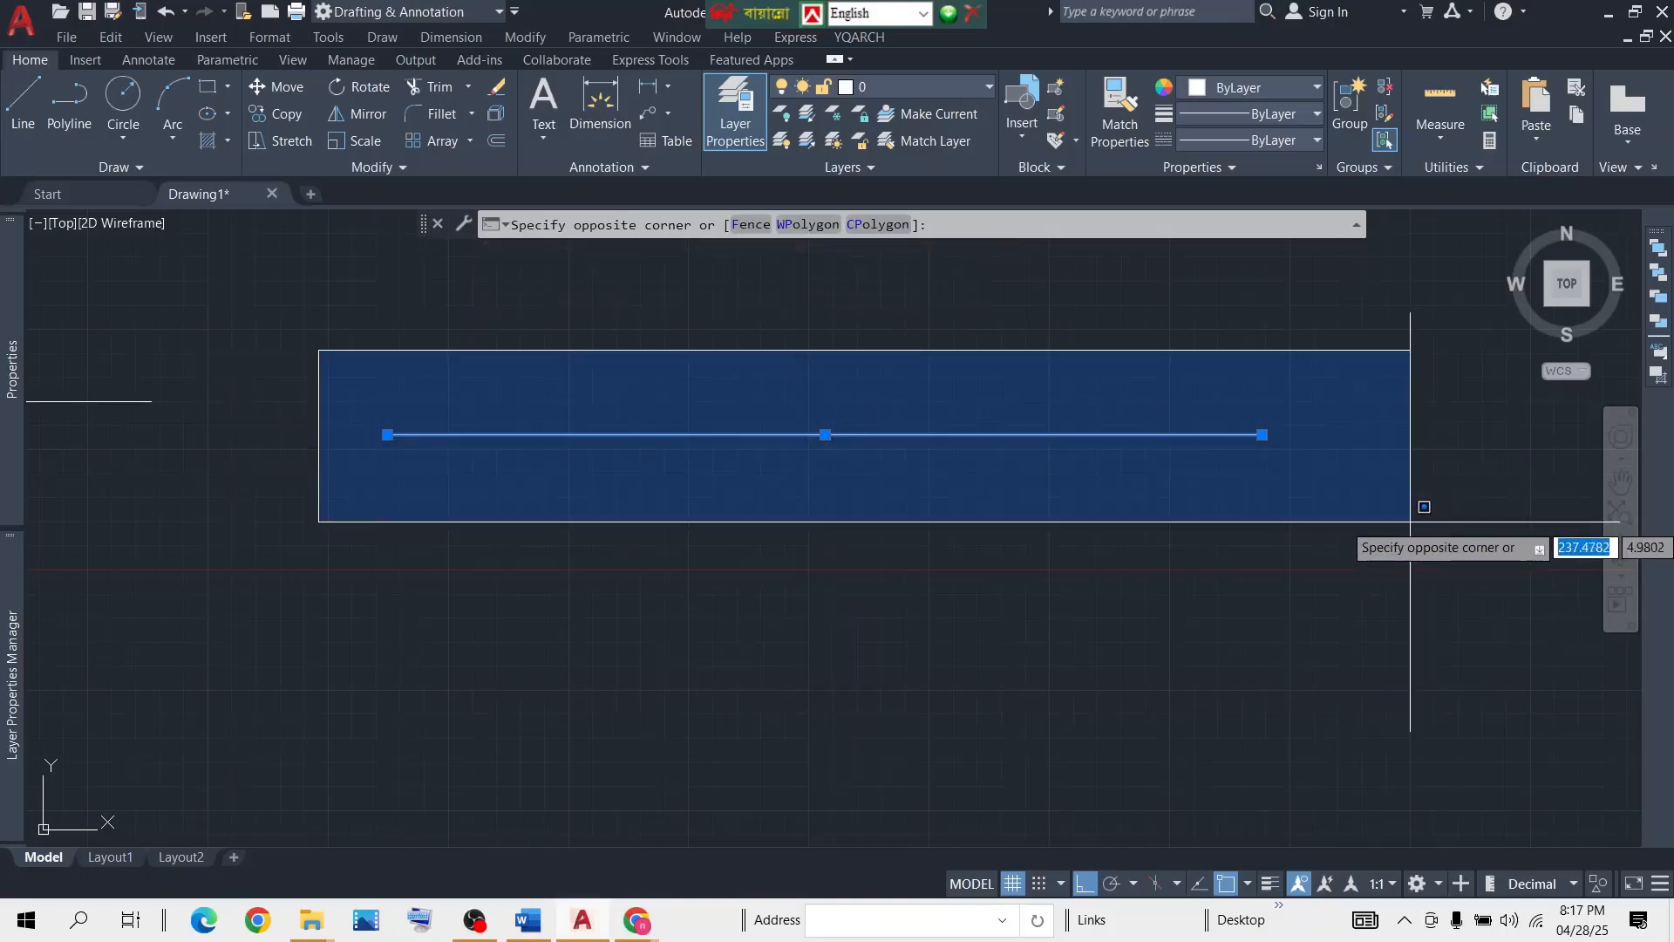
{"action": "left_click", "coordinate": [1361, 519]}
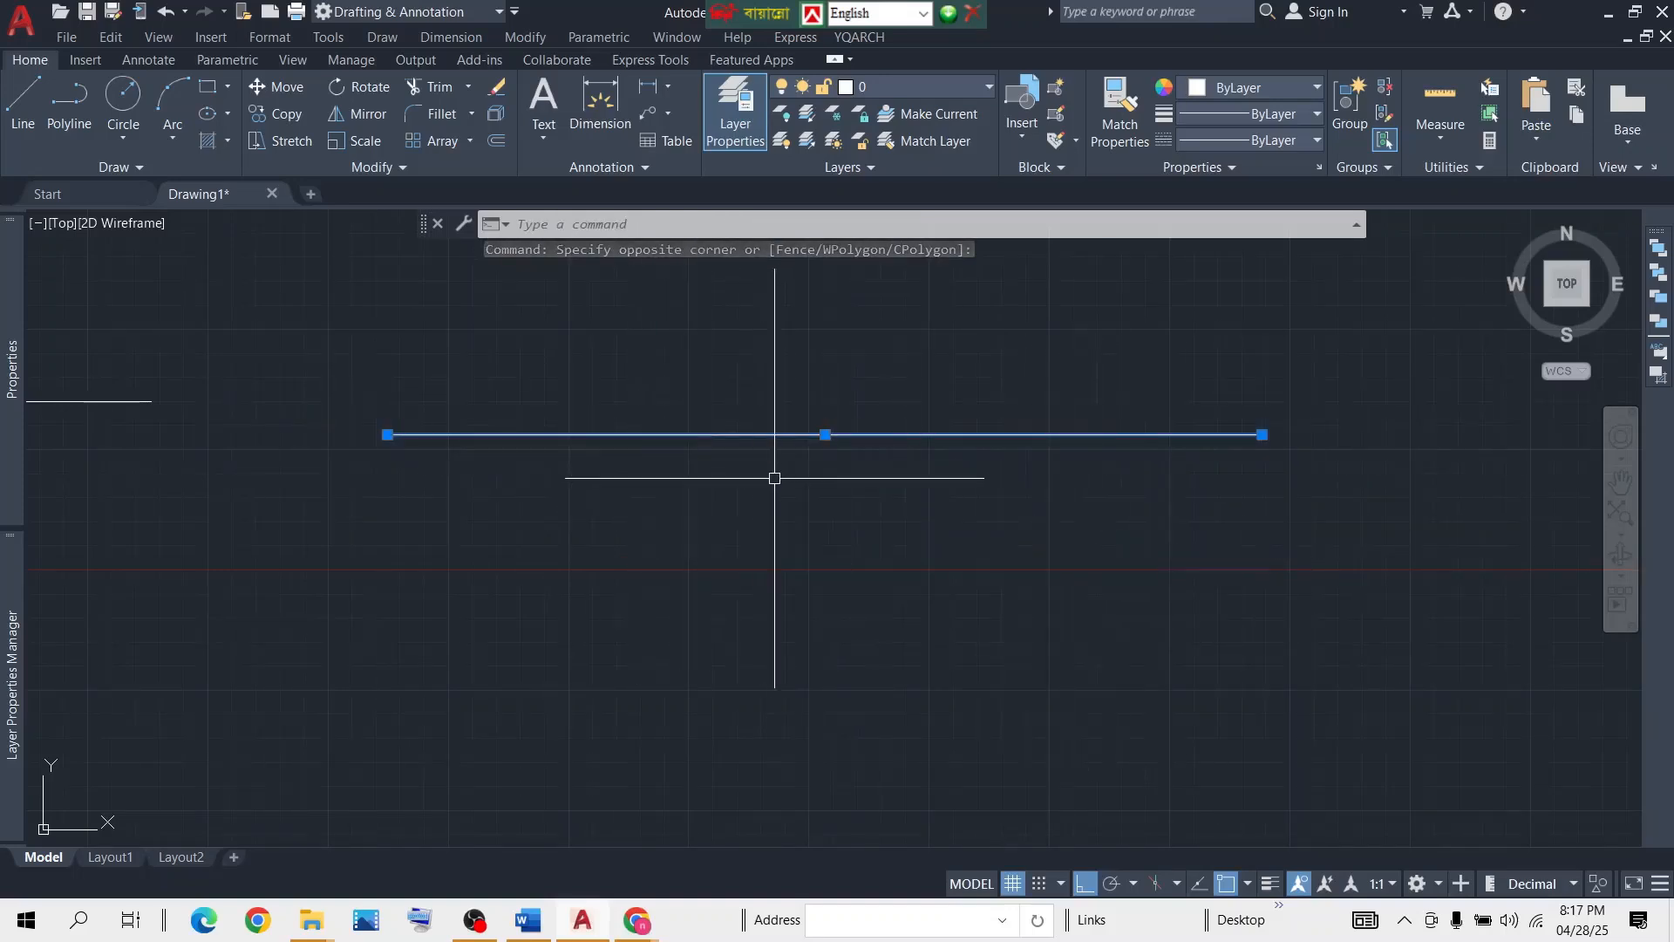
{"action": "type", "text": "l"}
{"action": "key", "text": "Return"}
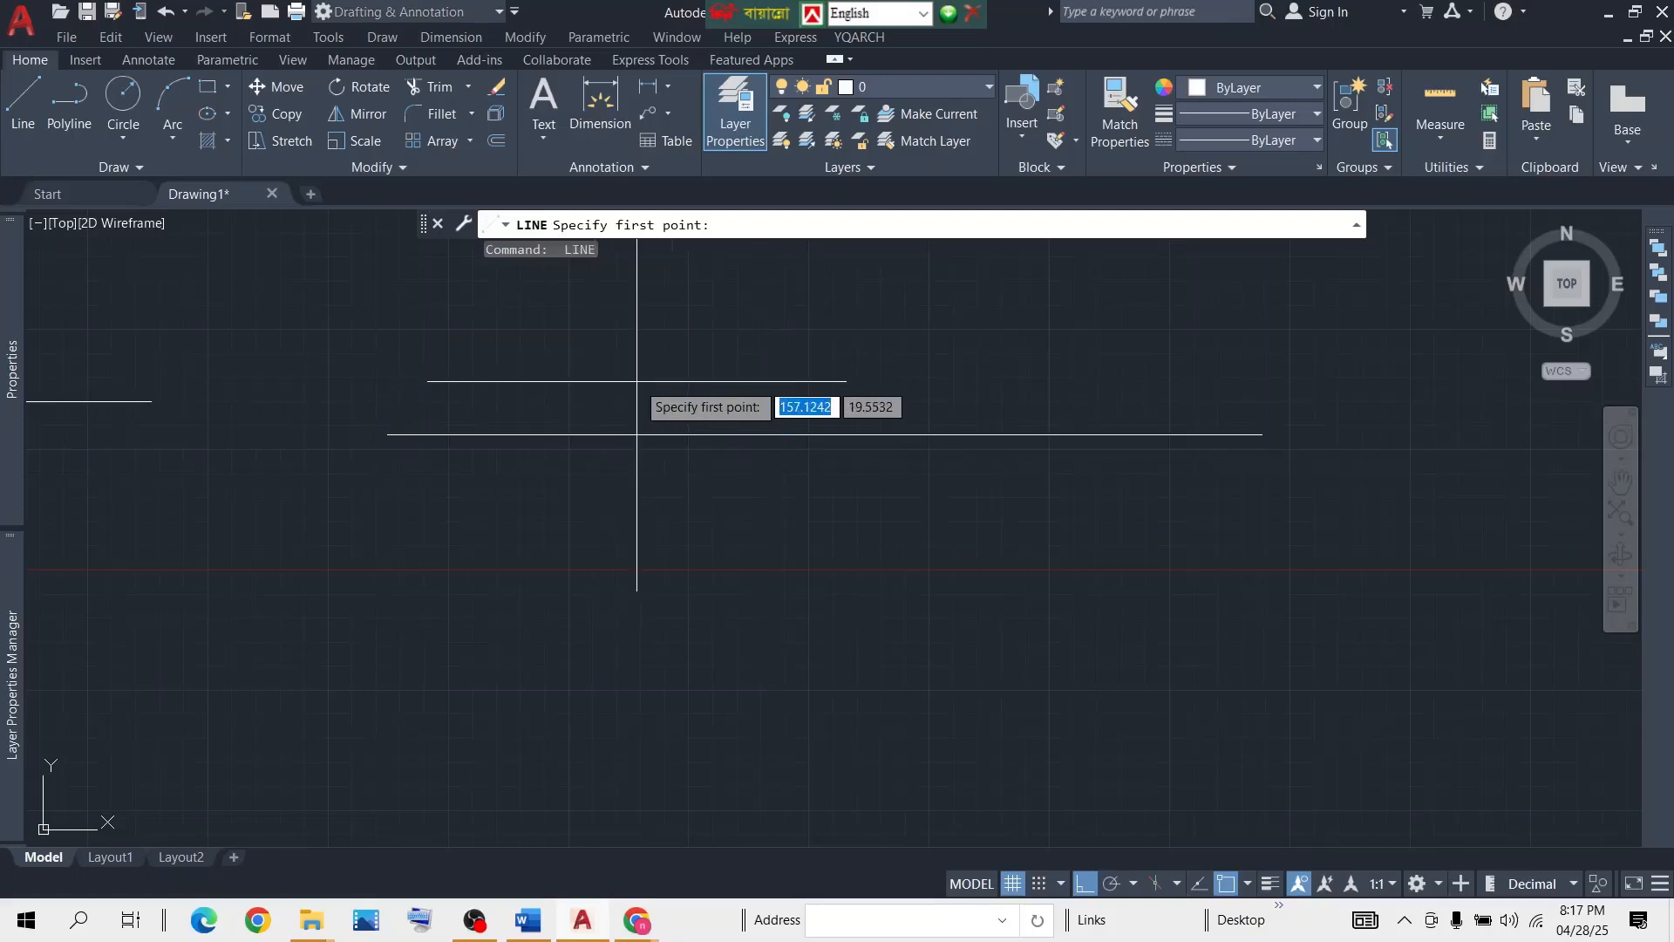
{"action": "key", "text": "Escape"}
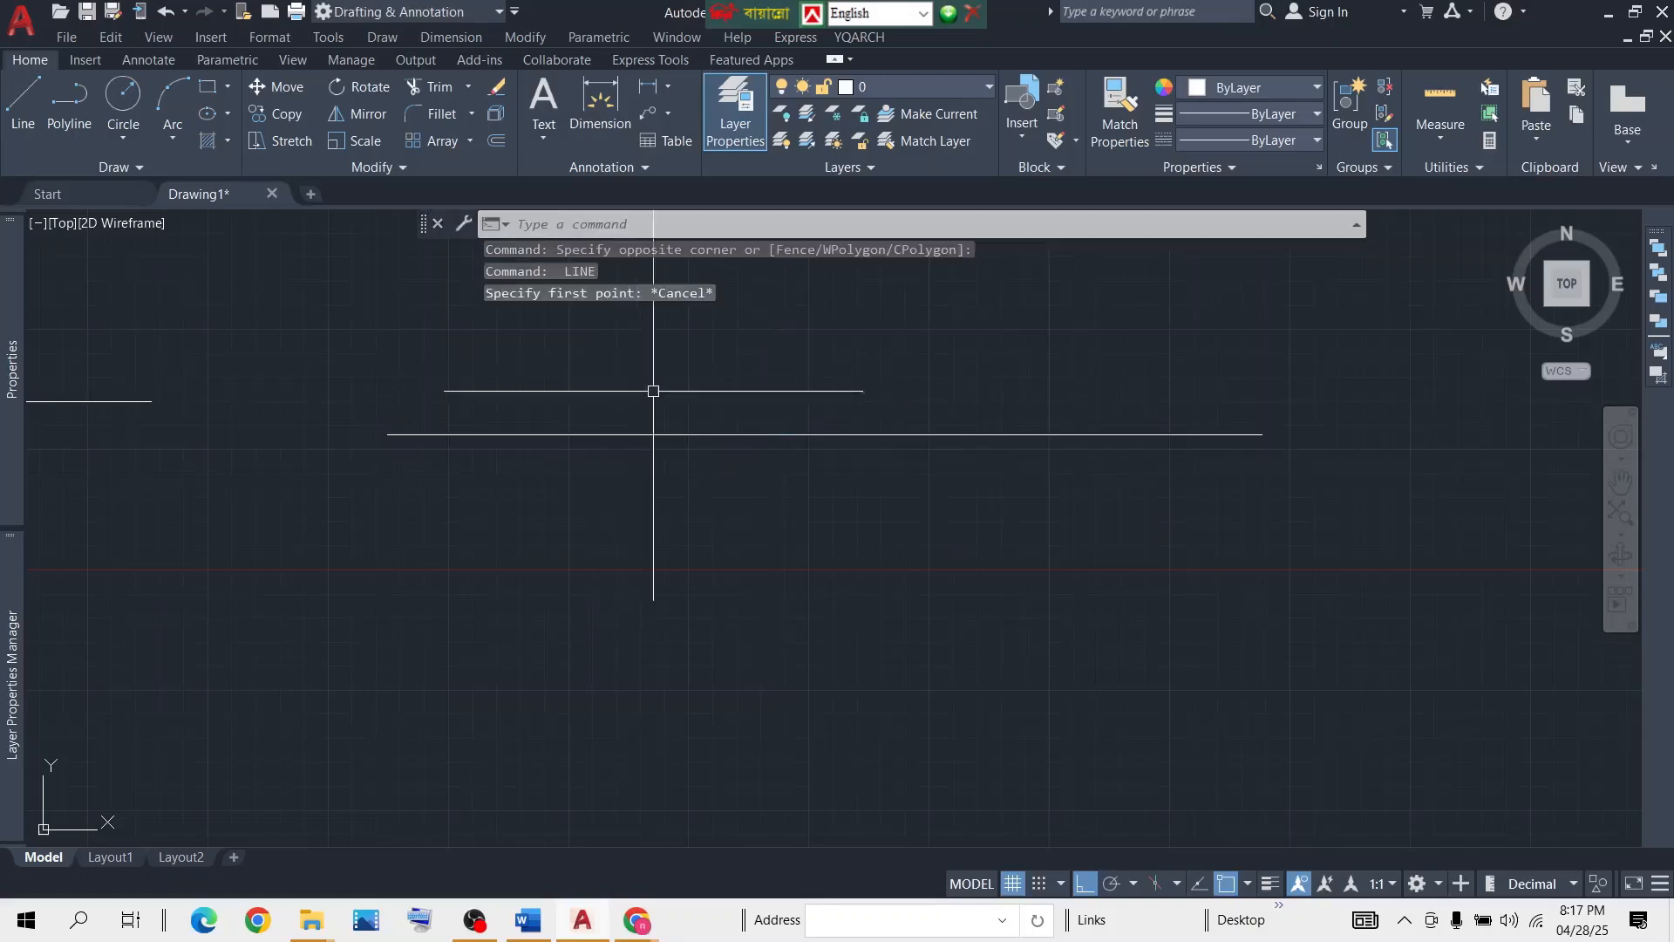
Try a left-to-right selection window that encloses the single horizontal line's left end but not its right end.
{"action": "left_click", "coordinate": [320, 378]}
{"action": "left_click", "coordinate": [1024, 551]}
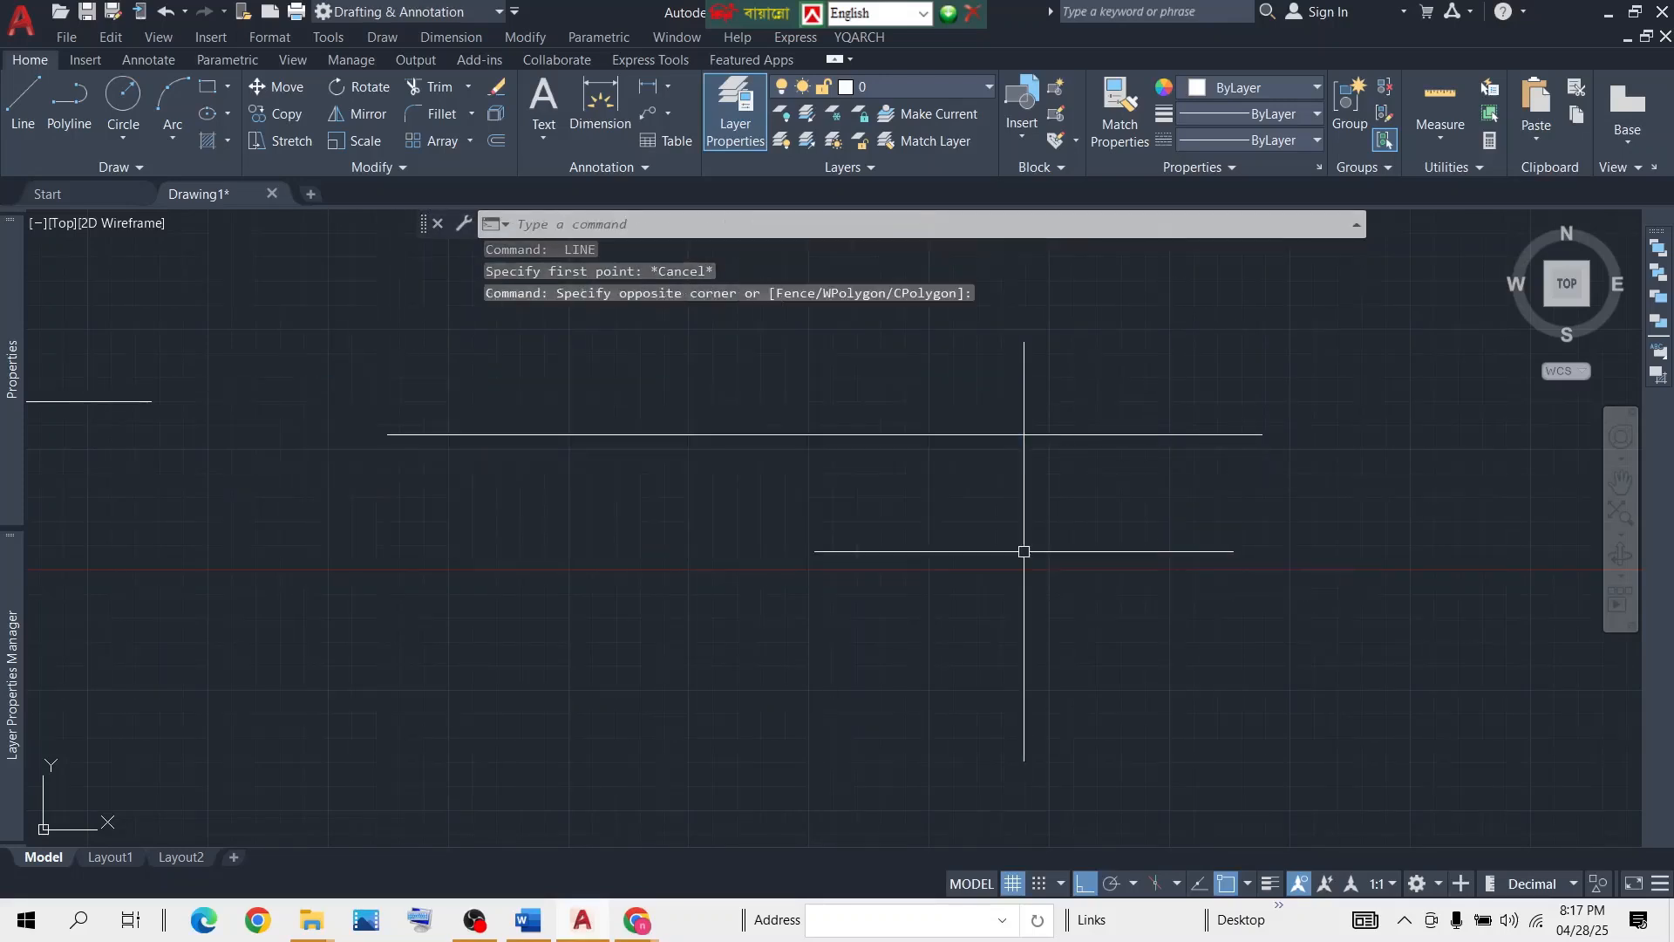
Try a left-to-right window short of the single horizontal line's right end, select the line with one enclosing both ends, and clear the selection.
{"action": "left_click", "coordinate": [281, 356]}
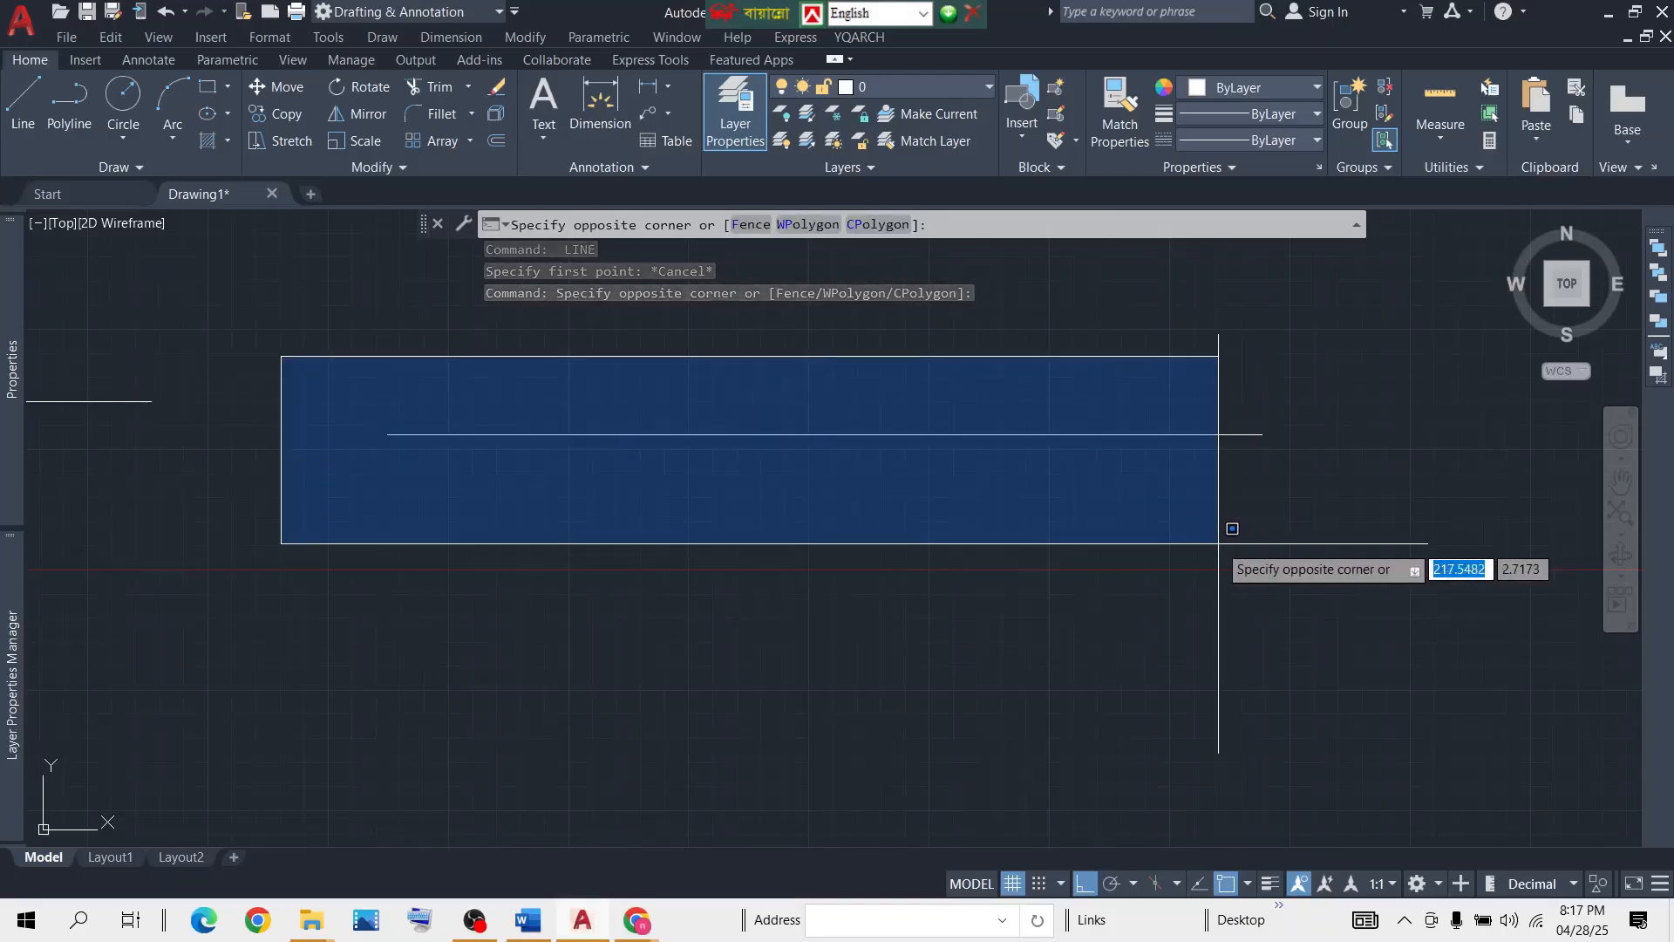
{"action": "left_click", "coordinate": [1218, 545]}
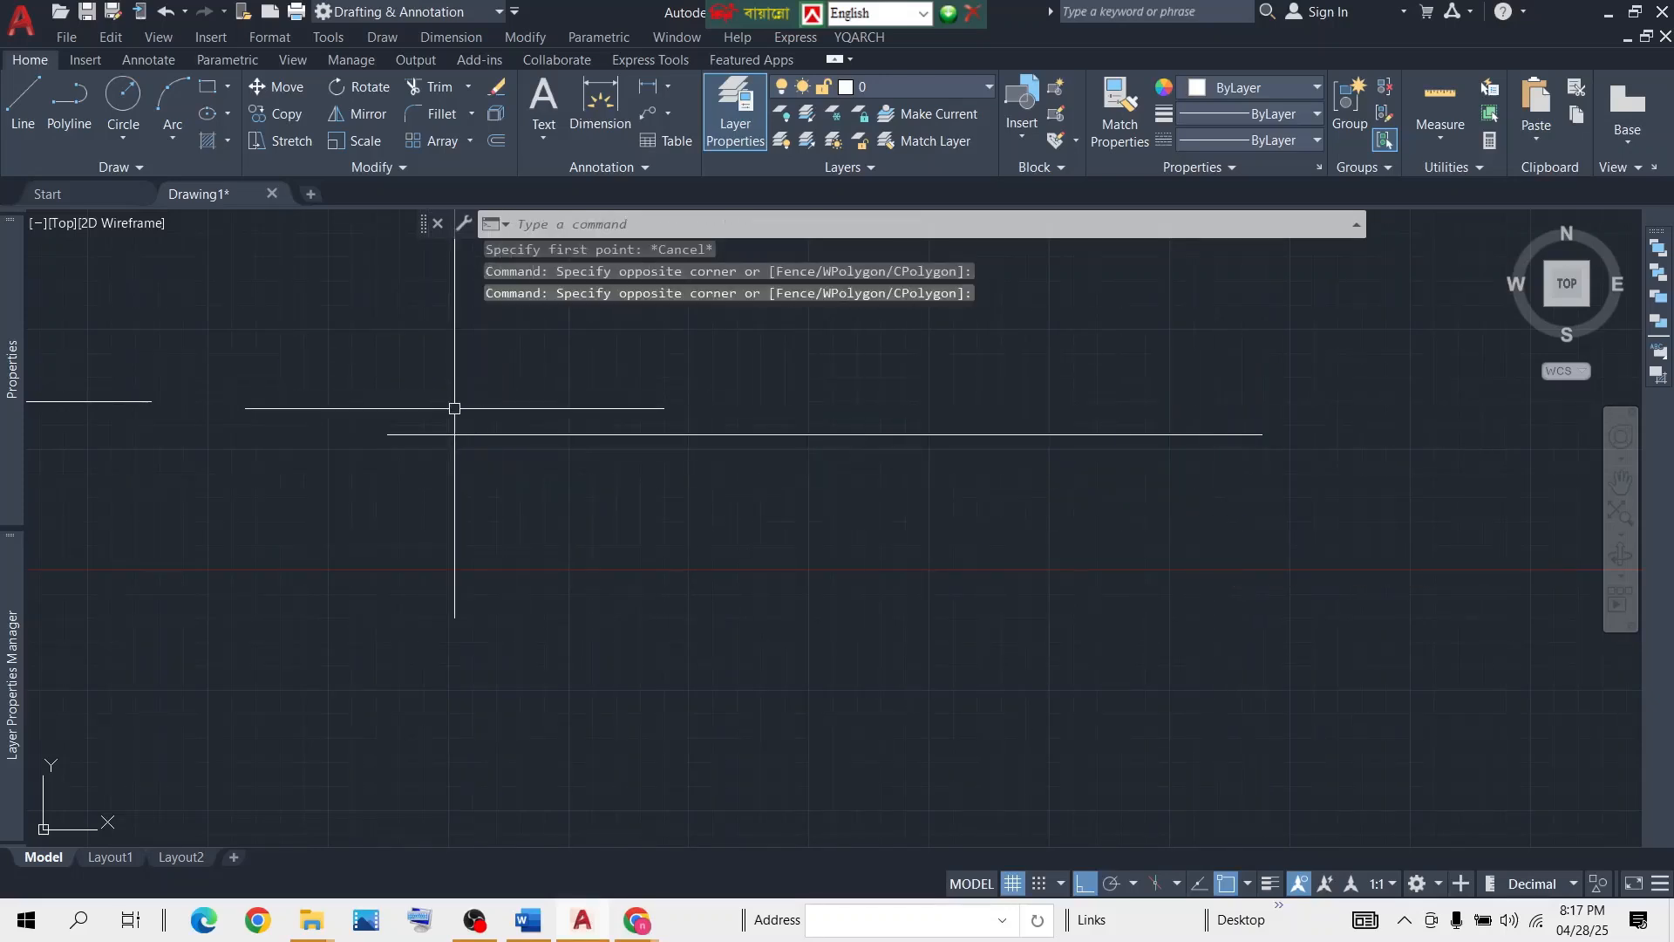
{"action": "left_click", "coordinate": [371, 420]}
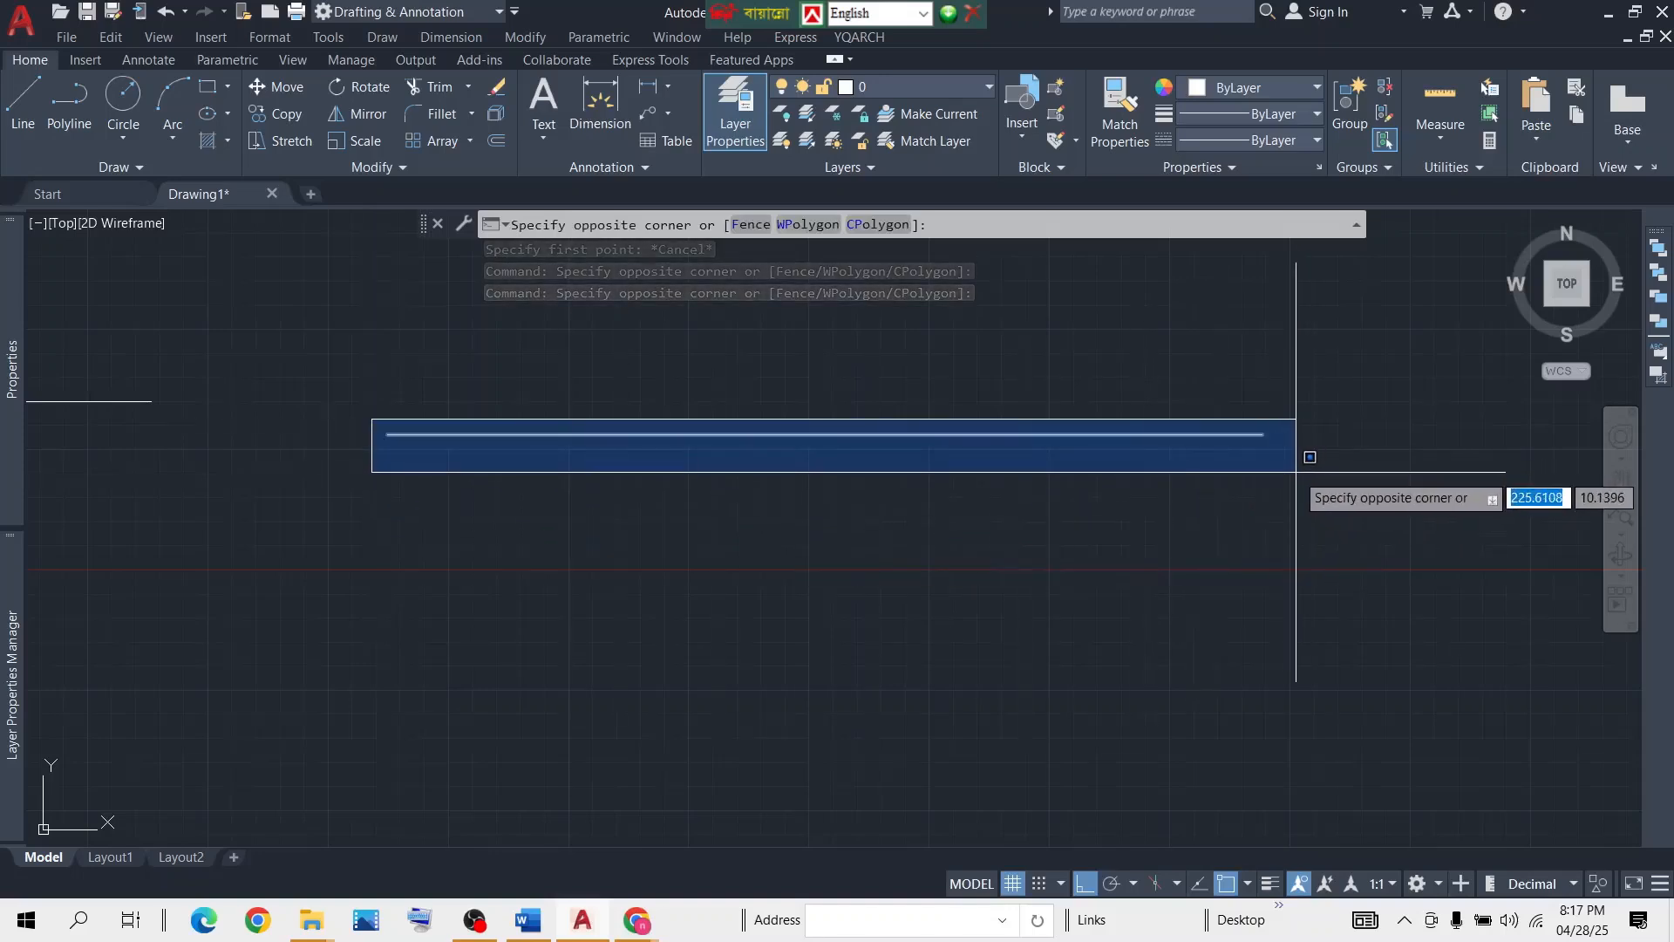
{"action": "left_click", "coordinate": [1302, 470]}
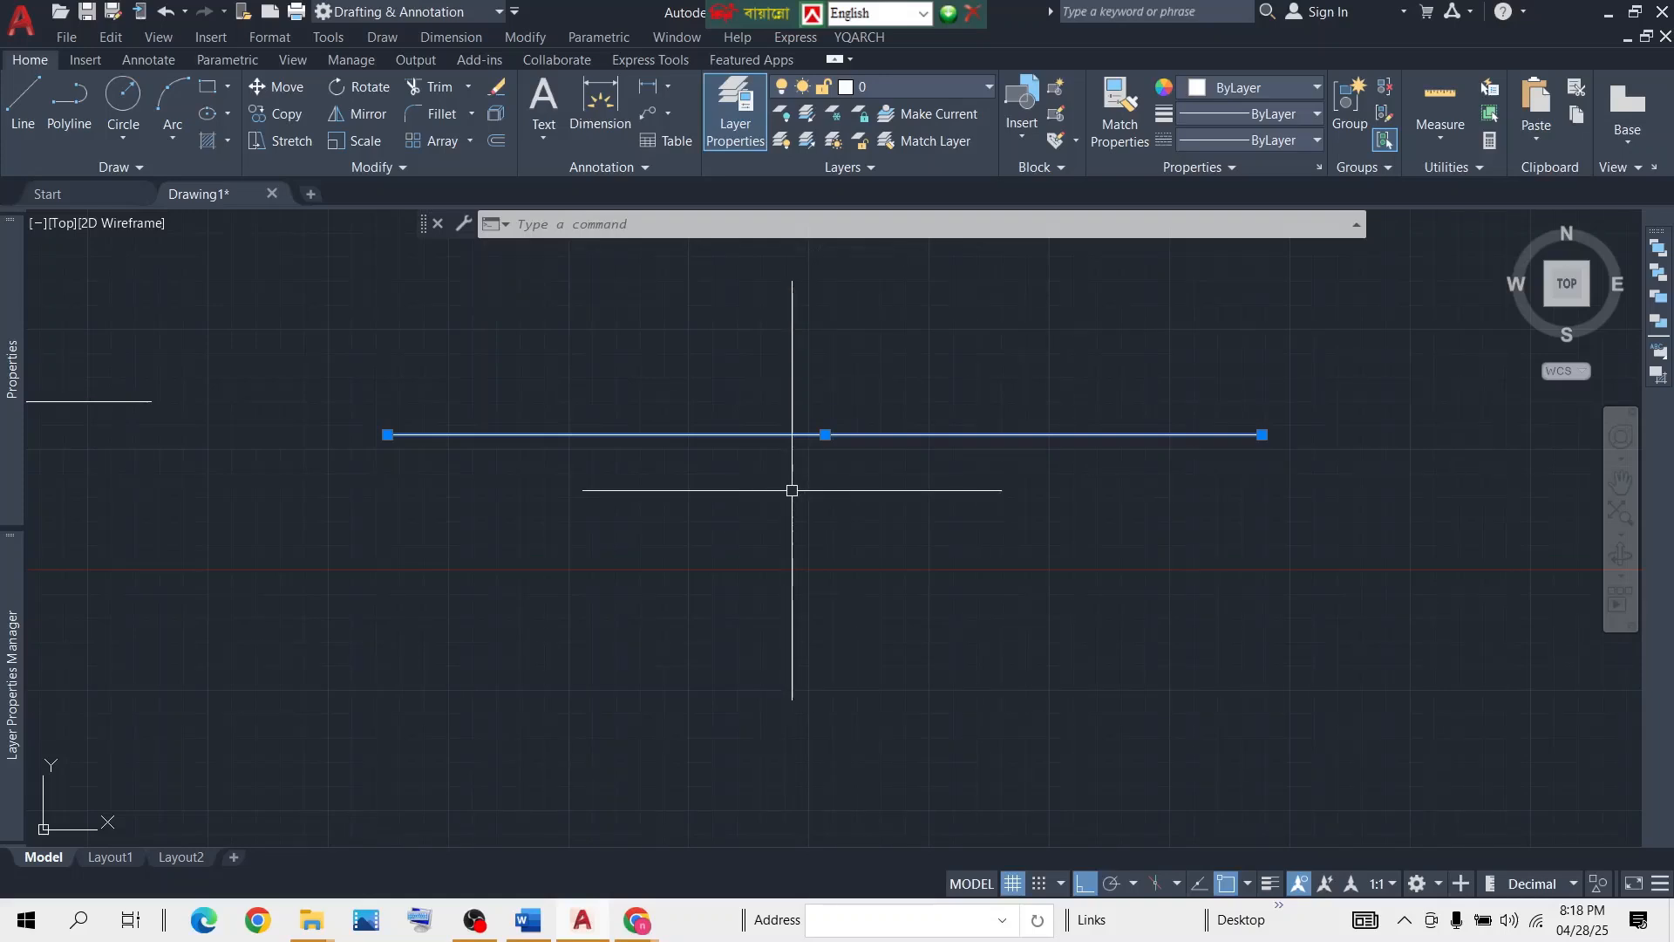
{"action": "left_click", "coordinate": [916, 518]}
{"action": "key", "text": "Escape"}
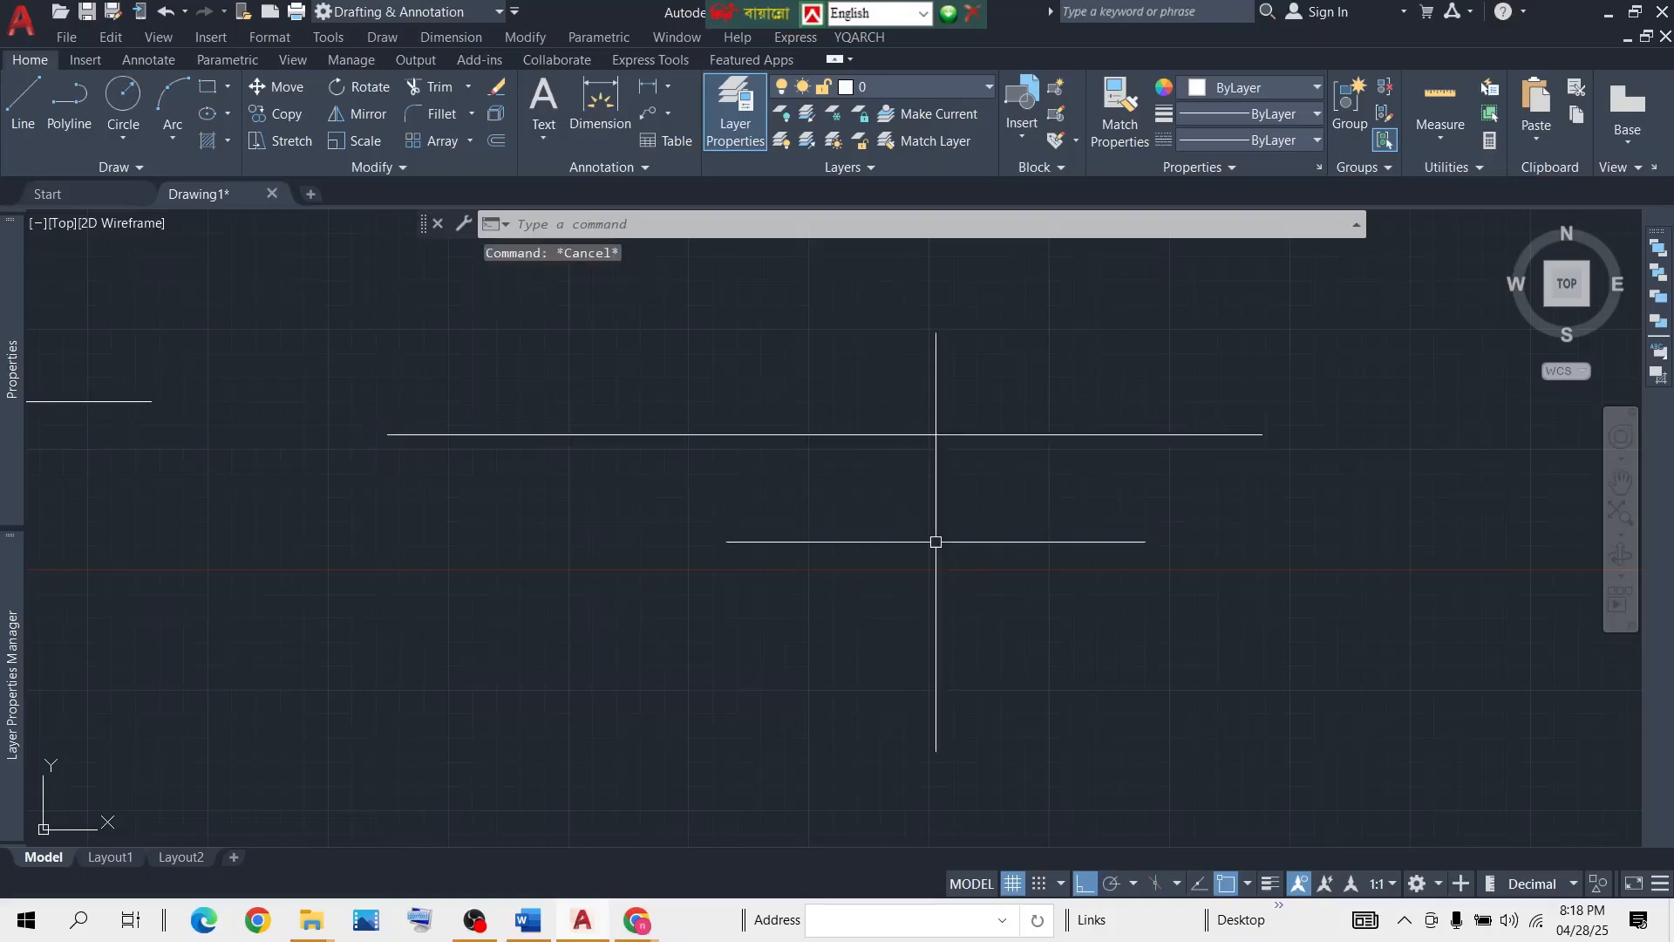
Try to select the single horizontal line with several left-to-right windows that start beyond its left end and stop short of its right end.
{"action": "left_click", "coordinate": [375, 390]}
{"action": "left_click", "coordinate": [698, 536]}
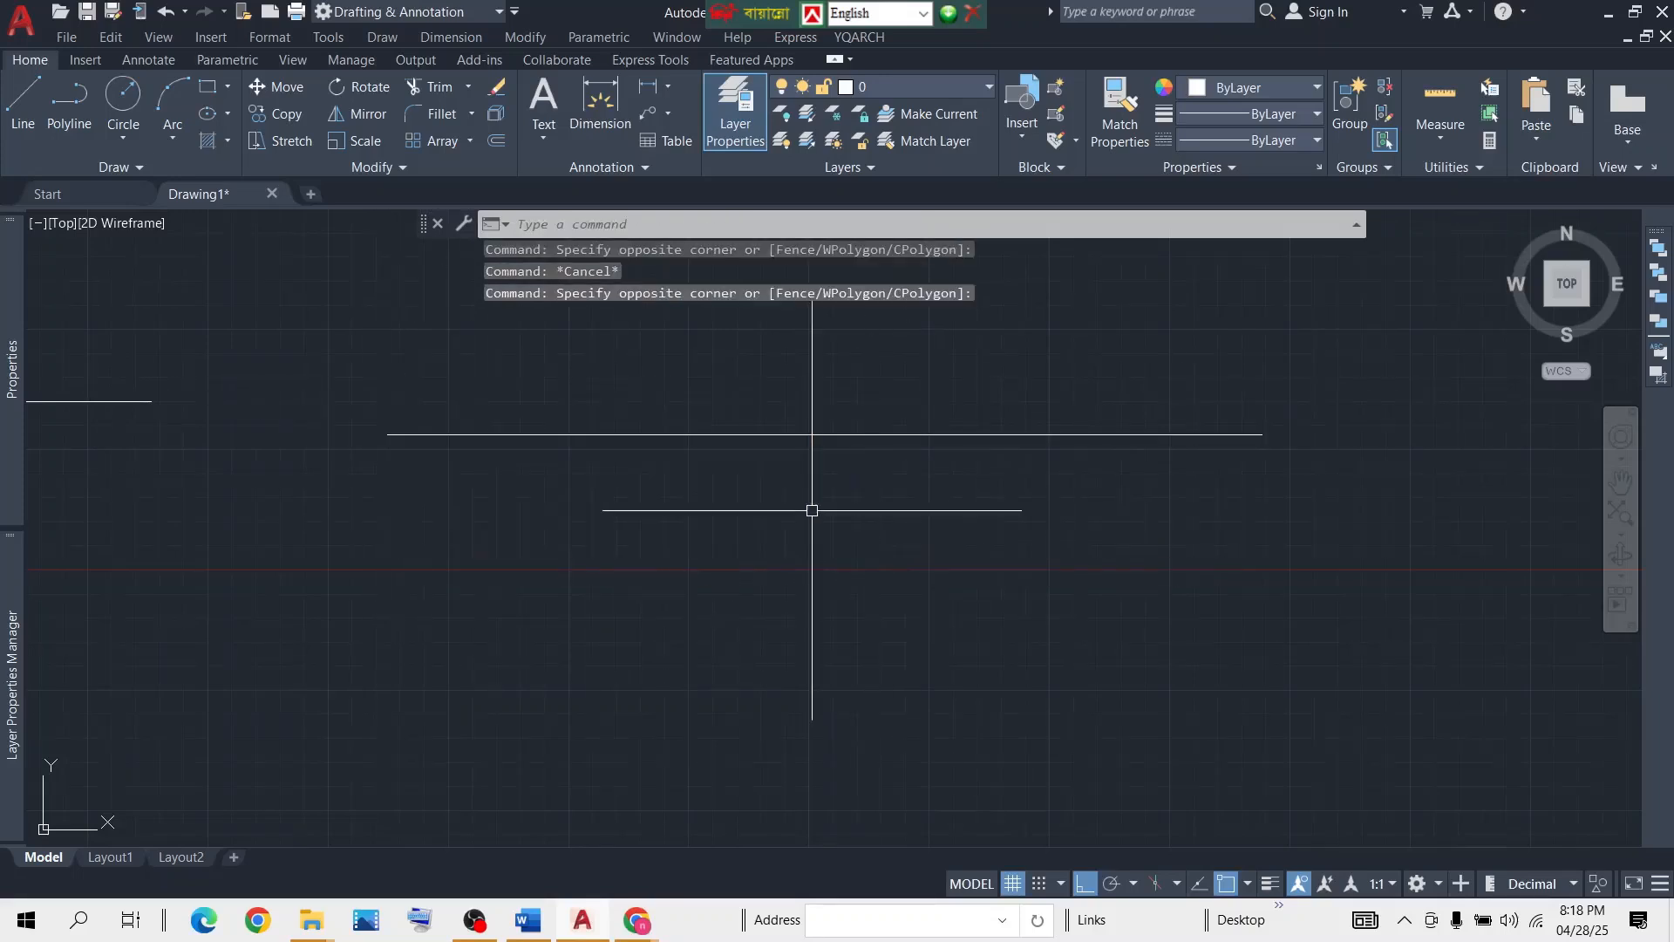
{"action": "left_click", "coordinate": [379, 385]}
{"action": "left_click", "coordinate": [1107, 552]}
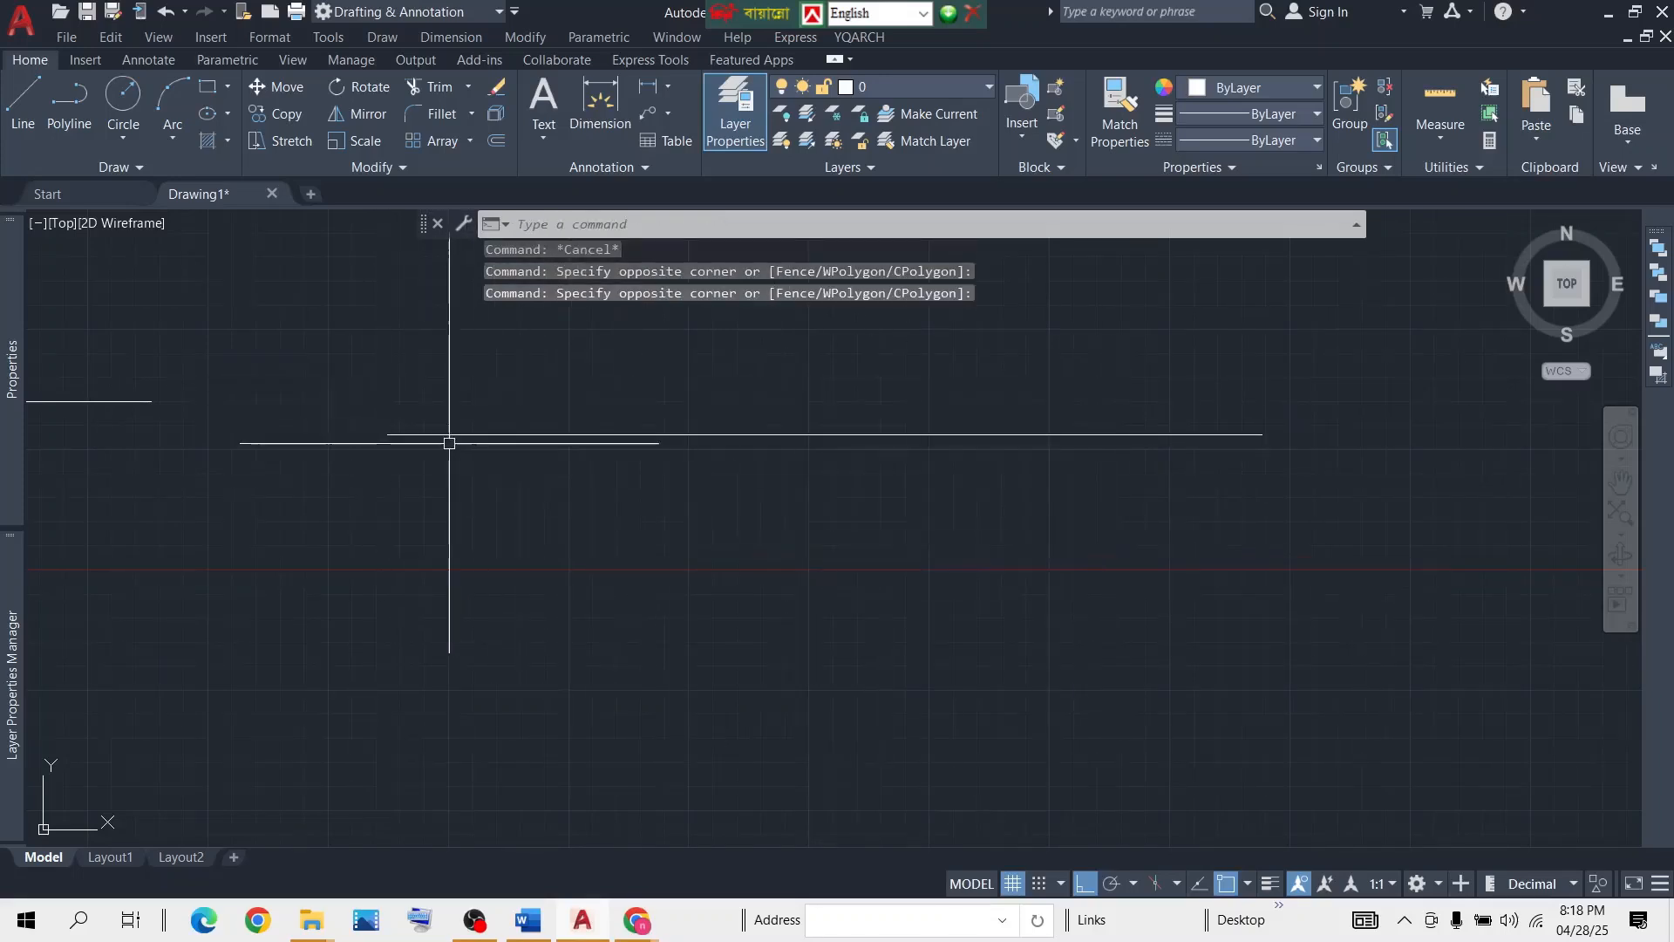
{"action": "left_click", "coordinate": [327, 389]}
{"action": "left_click", "coordinate": [1203, 599]}
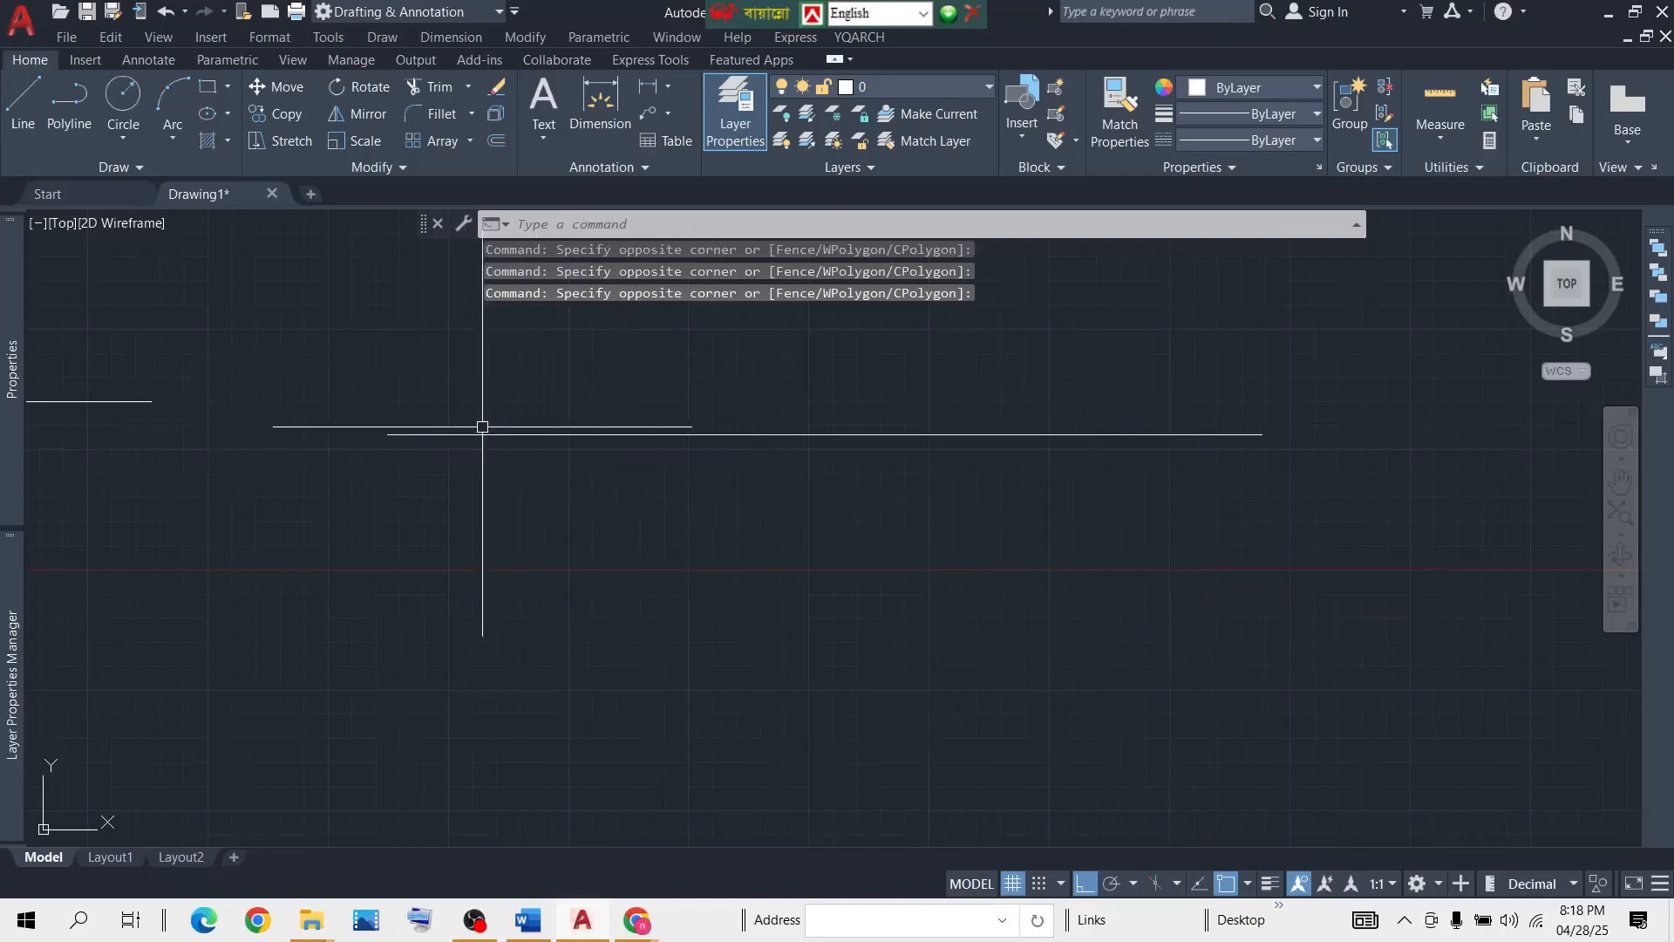
{"action": "left_click", "coordinate": [317, 390]}
{"action": "left_click", "coordinate": [1177, 586]}
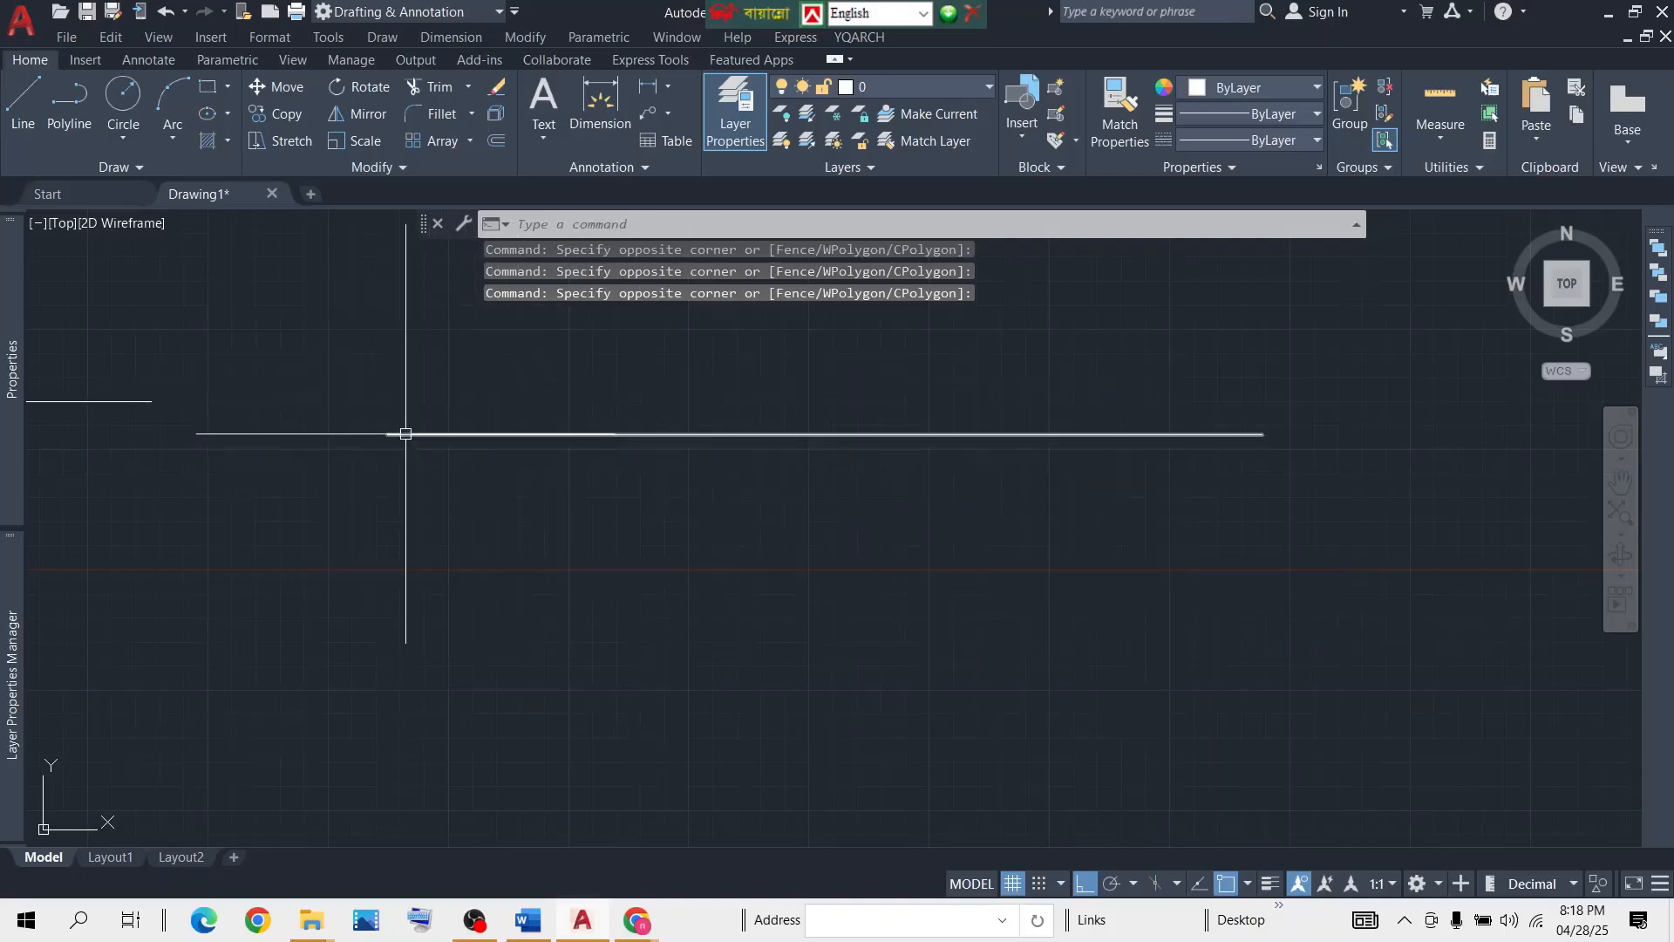
Select the single horizontal line with a left-to-right window extending past both ends, and clear the selection.
{"action": "left_click", "coordinate": [367, 417]}
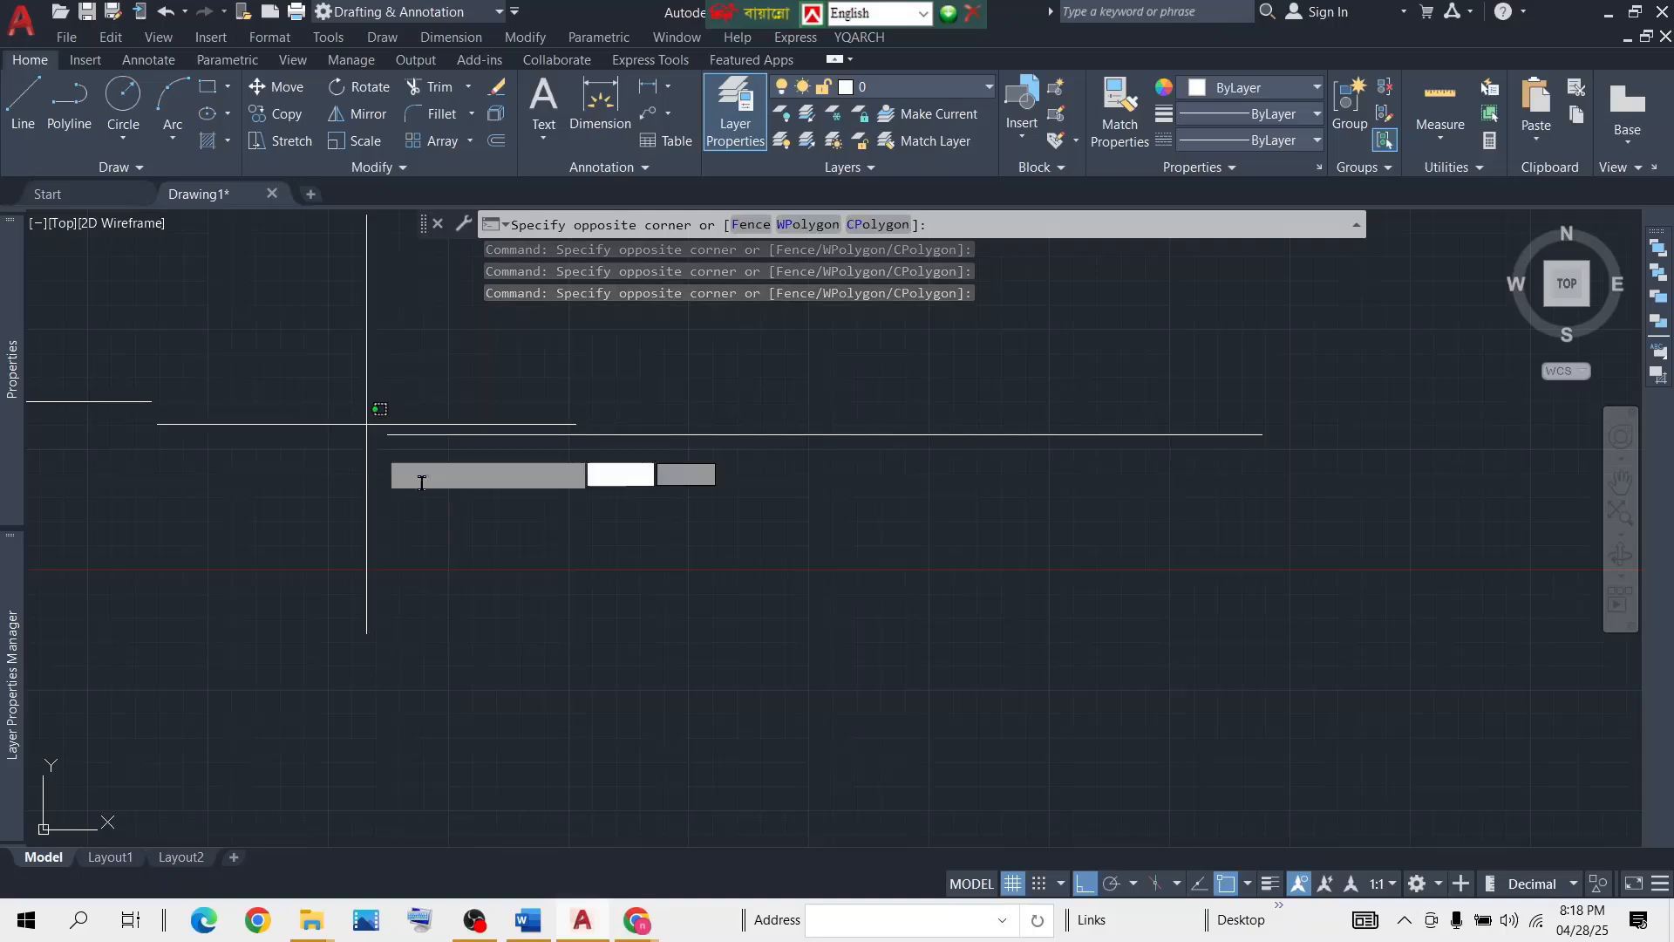
{"action": "left_click", "coordinate": [1303, 516]}
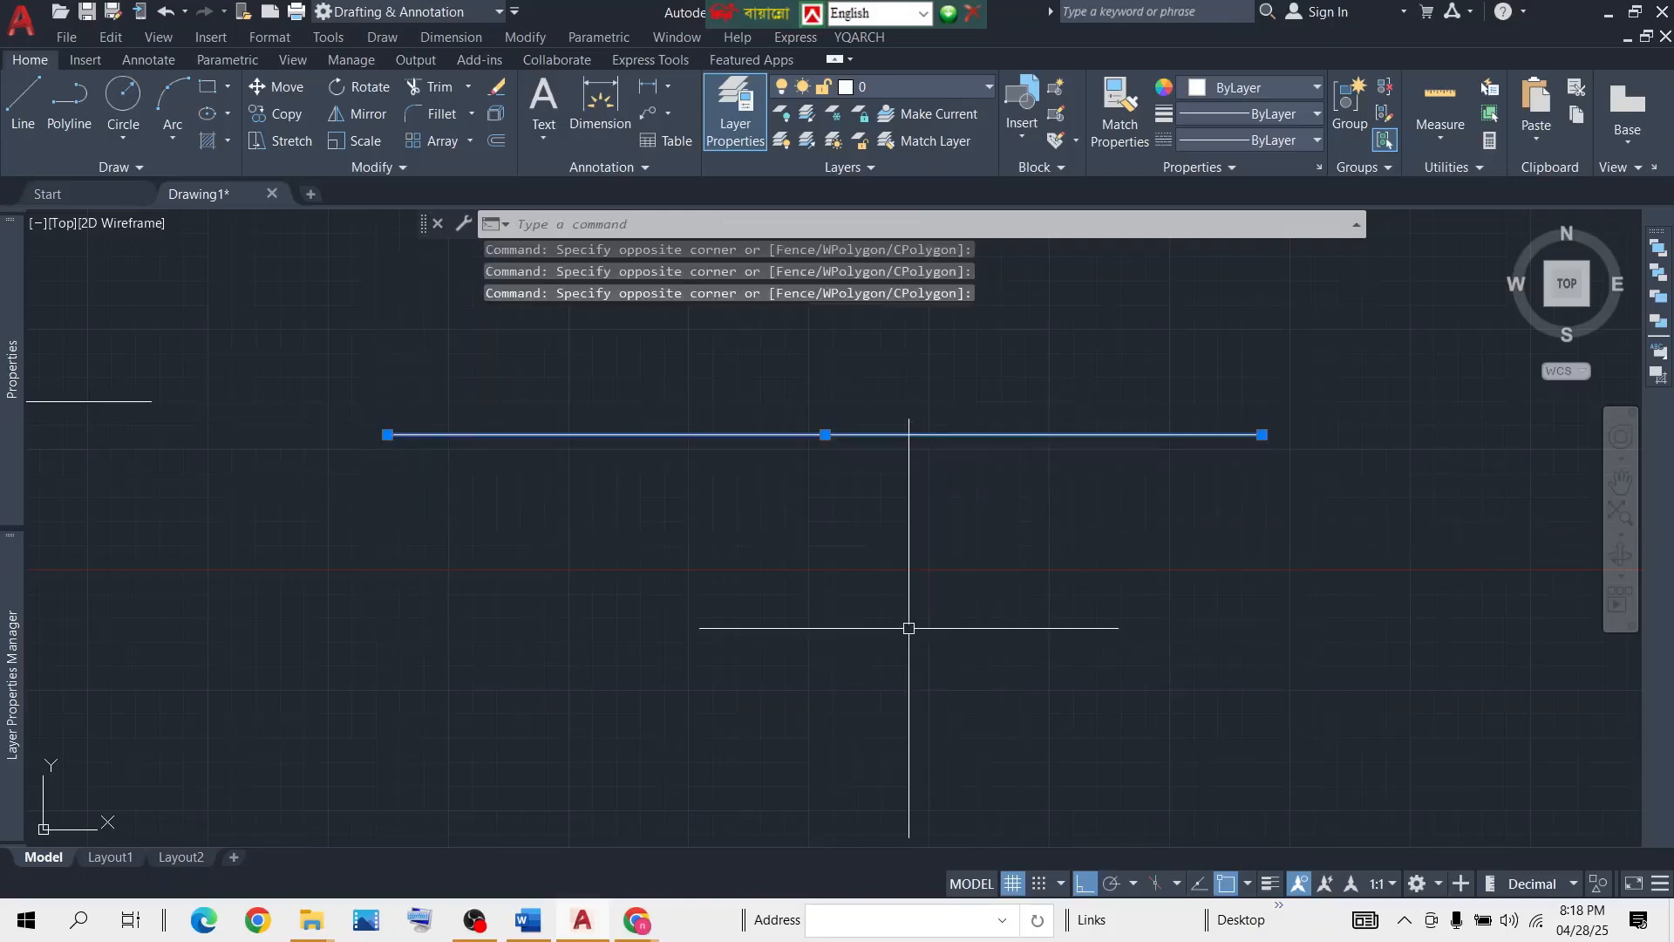
{"action": "scroll", "coordinate": [811, 560], "scroll_direction": "down", "scroll_amount": 4}
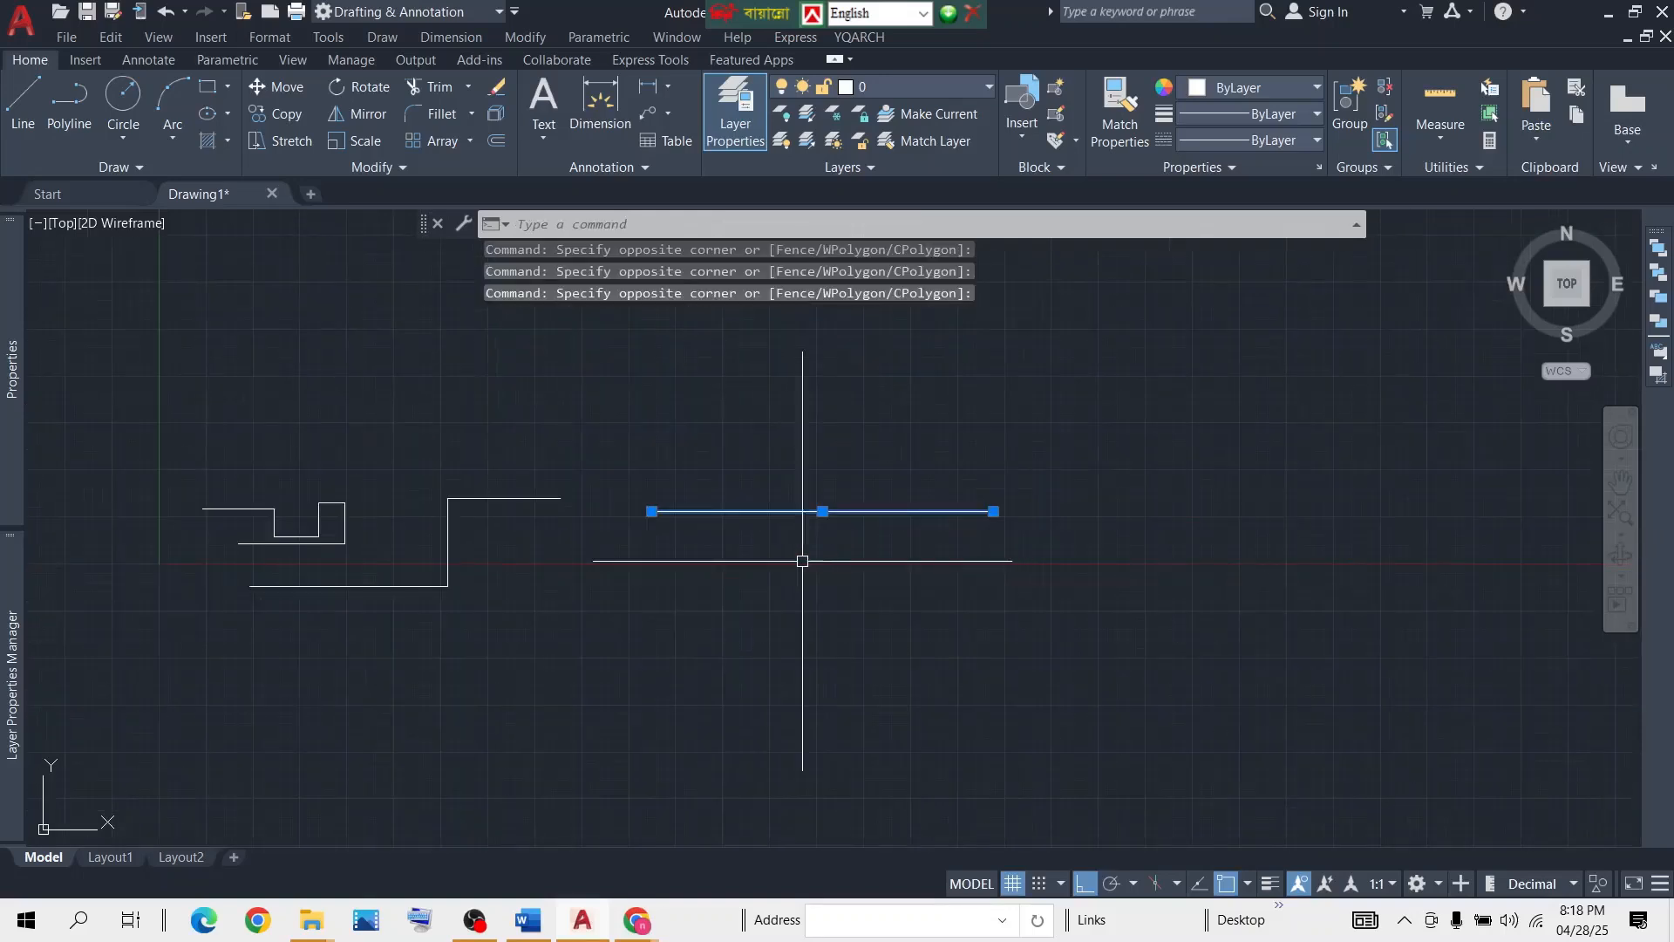
{"action": "middle_click_drag", "start_coordinate": [800, 561], "coordinate": [1000, 526]}
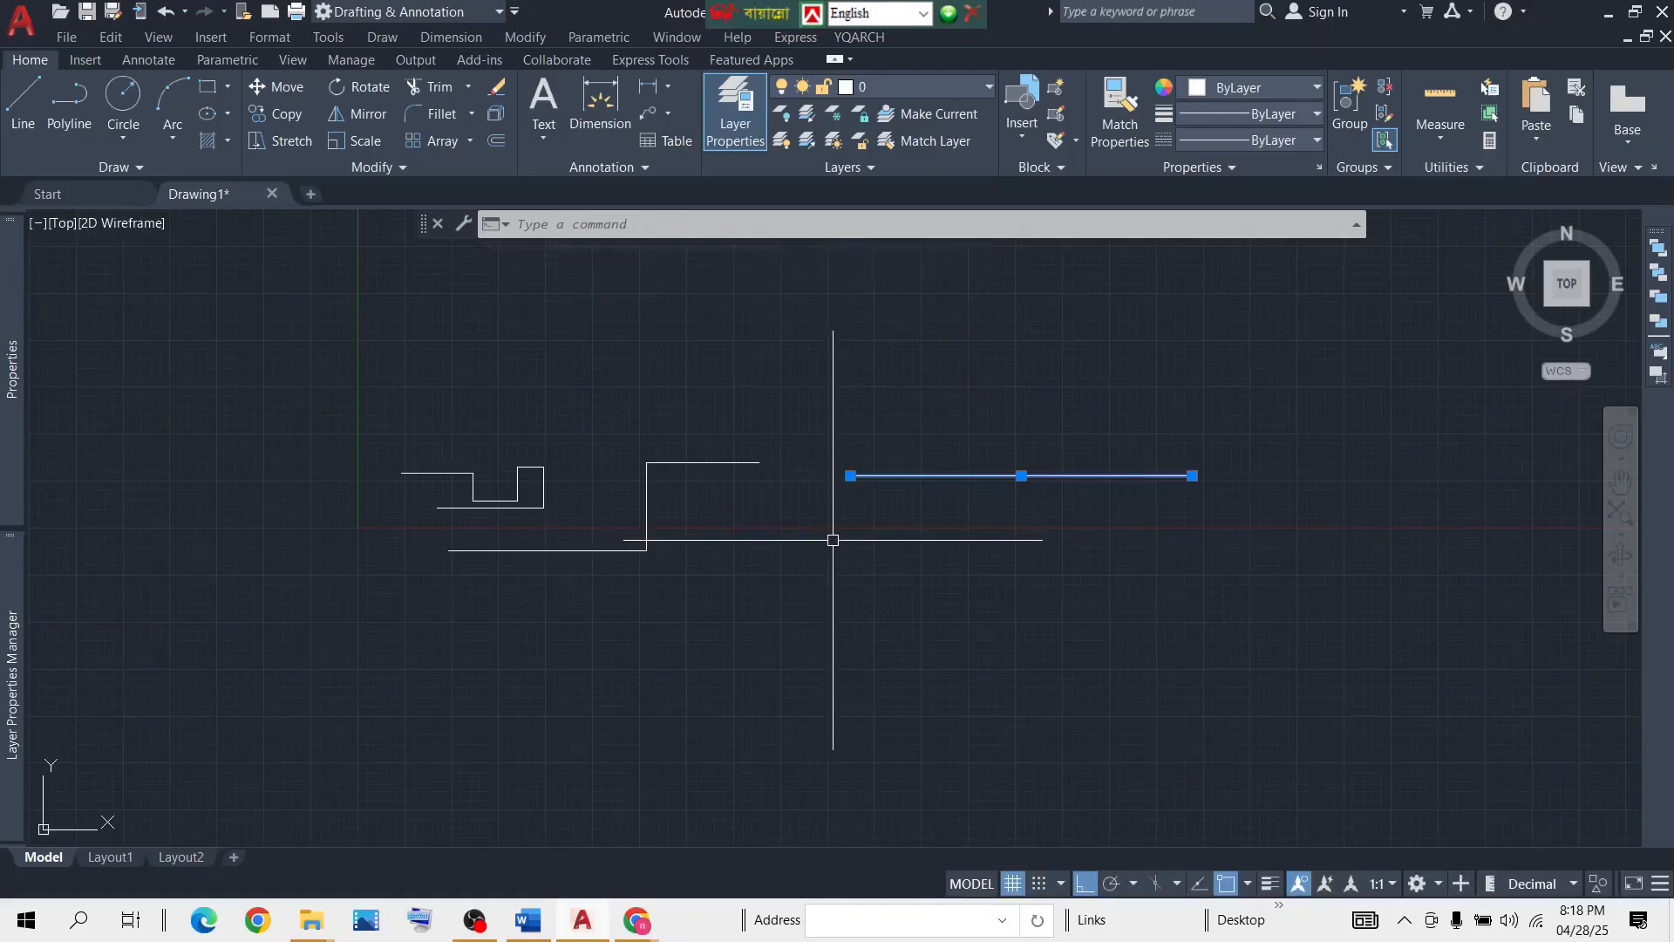
{"action": "key", "text": "Escape"}
Draw an open four-segment orthogonal polyline below the single horizontal line, going down, right, up and right.
{"action": "scroll", "coordinate": [797, 504], "scroll_direction": "up", "scroll_amount": 2}
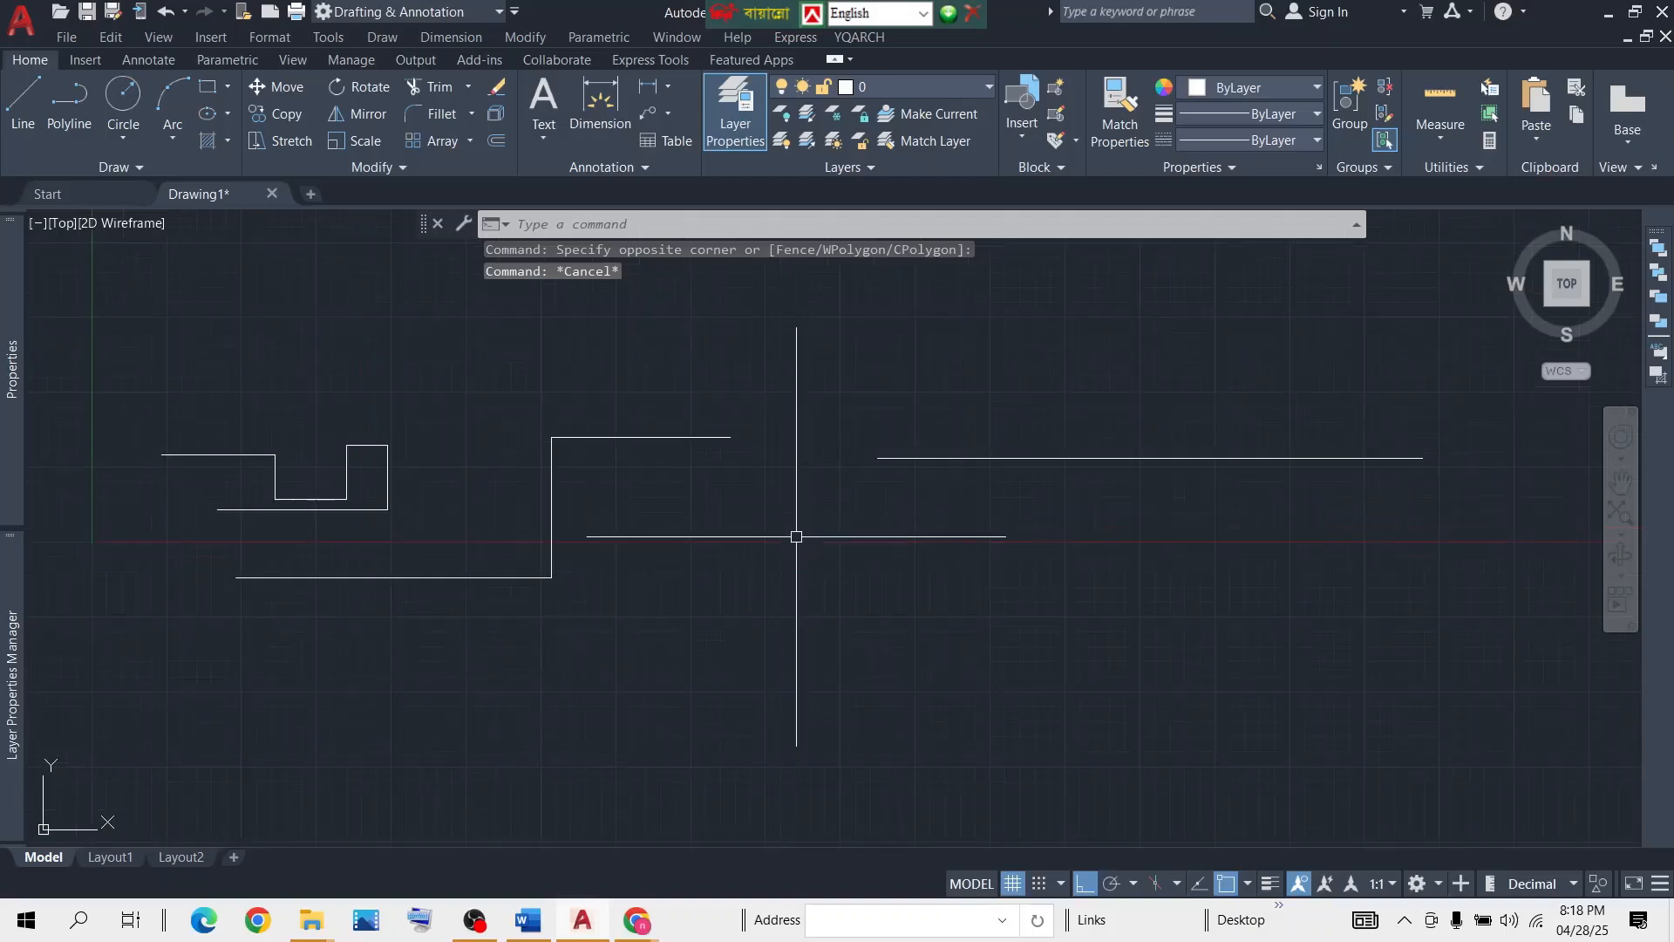
{"action": "middle_click_drag", "start_coordinate": [668, 514], "coordinate": [710, 486]}
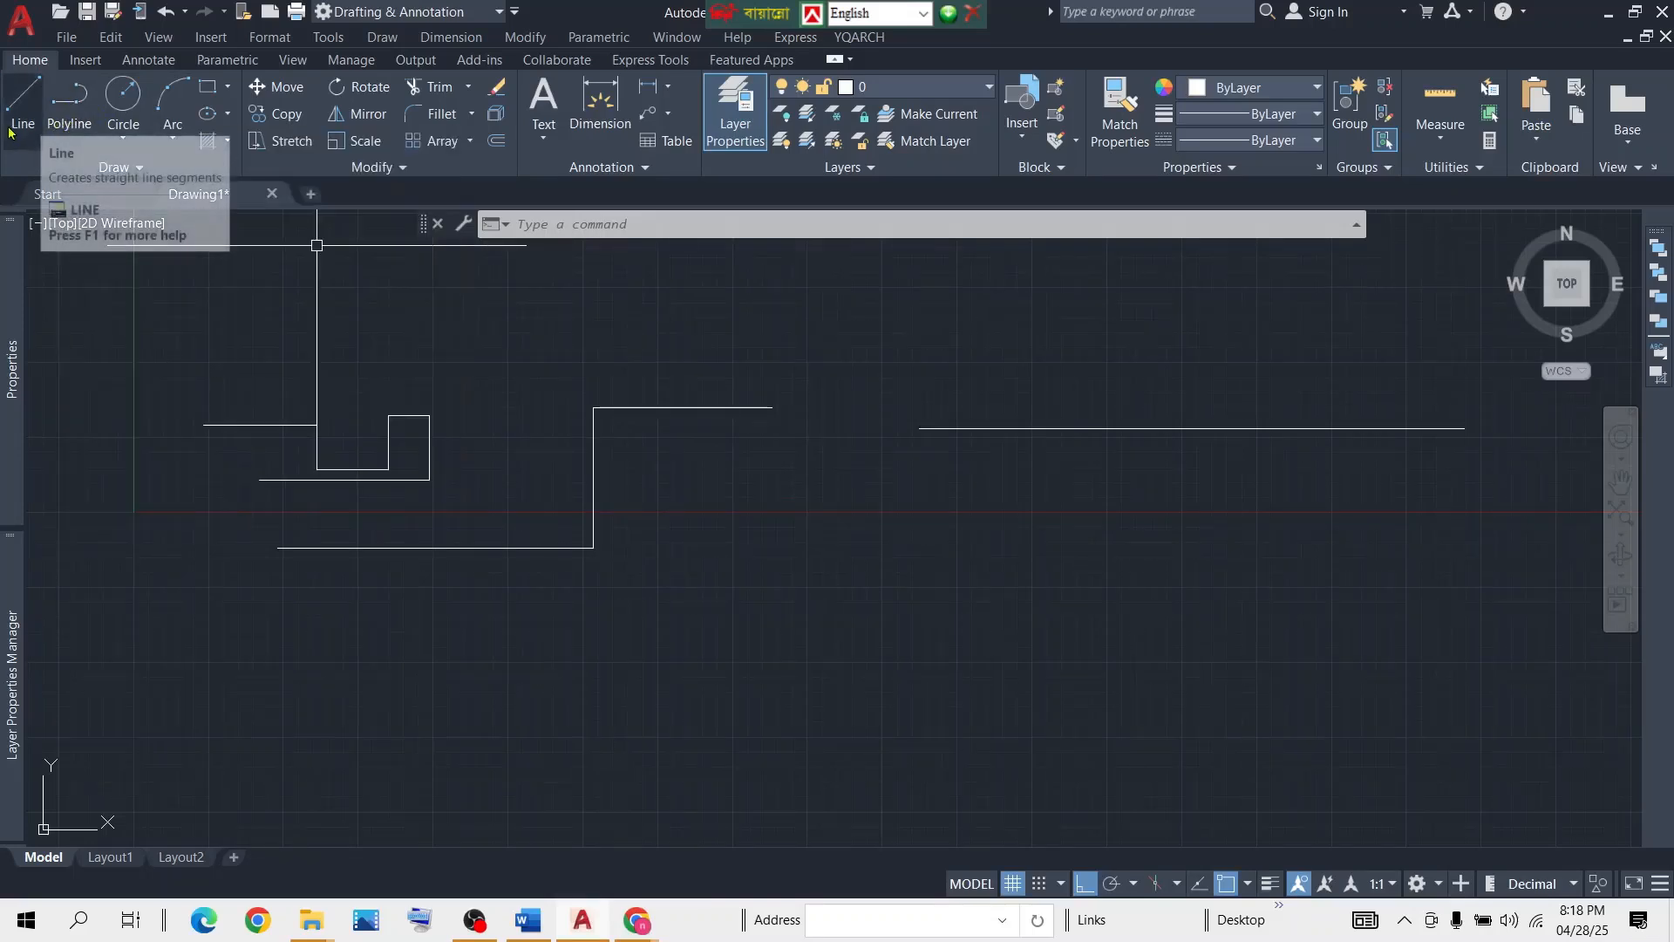
{"action": "left_click", "coordinate": [68, 127]}
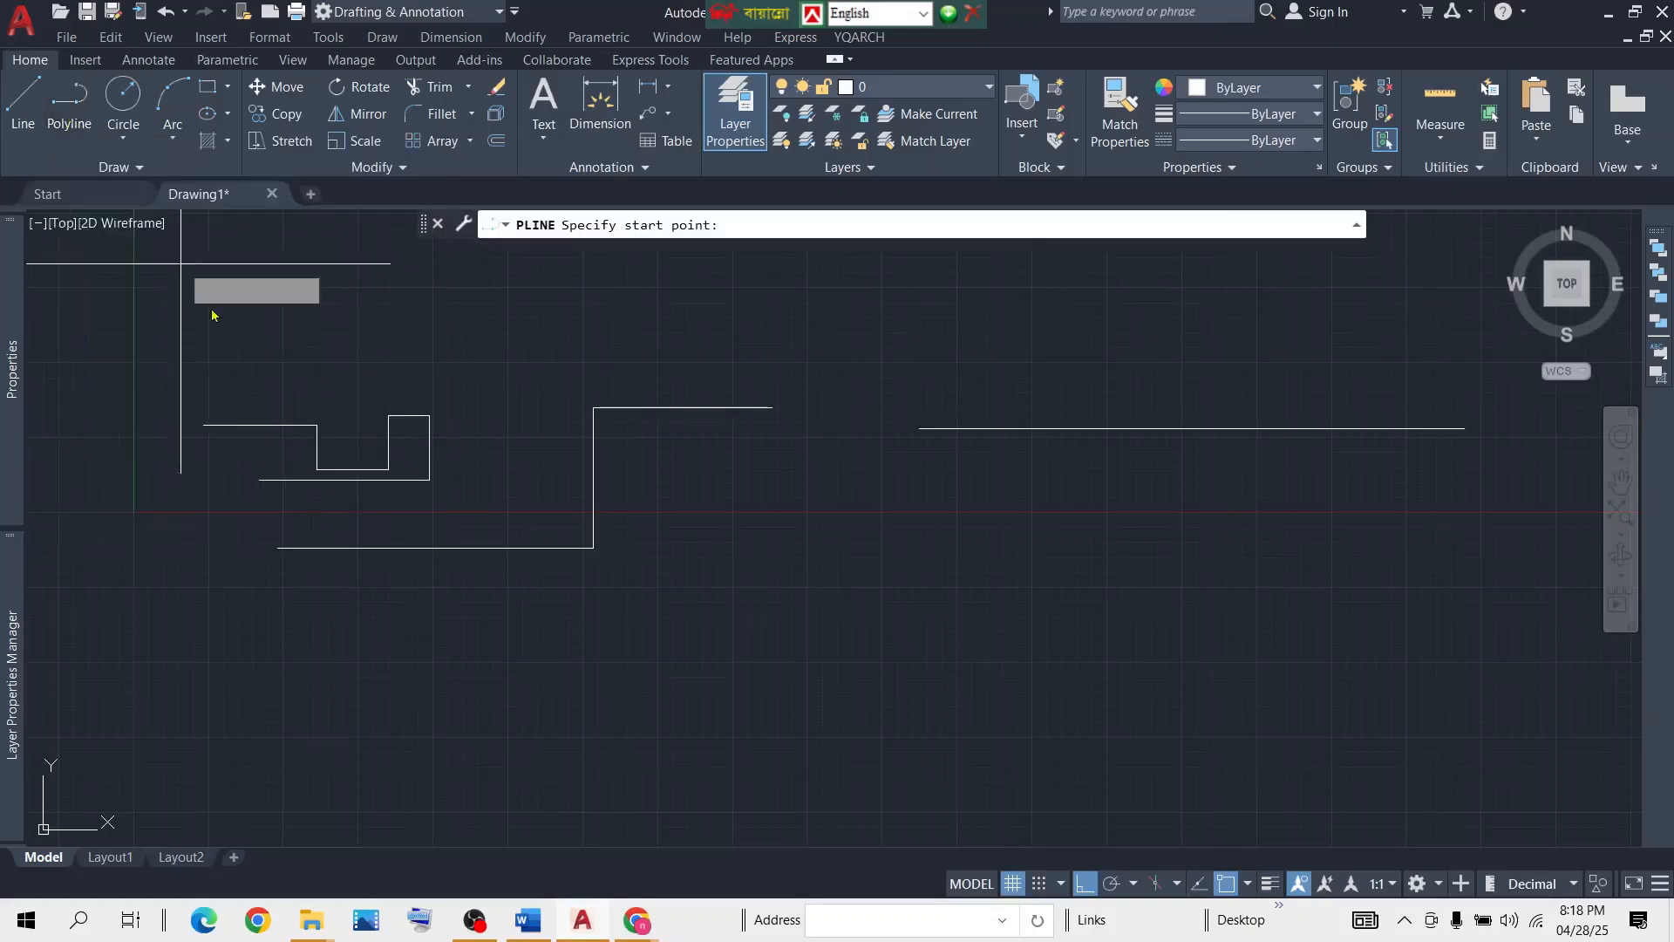
{"action": "left_click", "coordinate": [717, 457]}
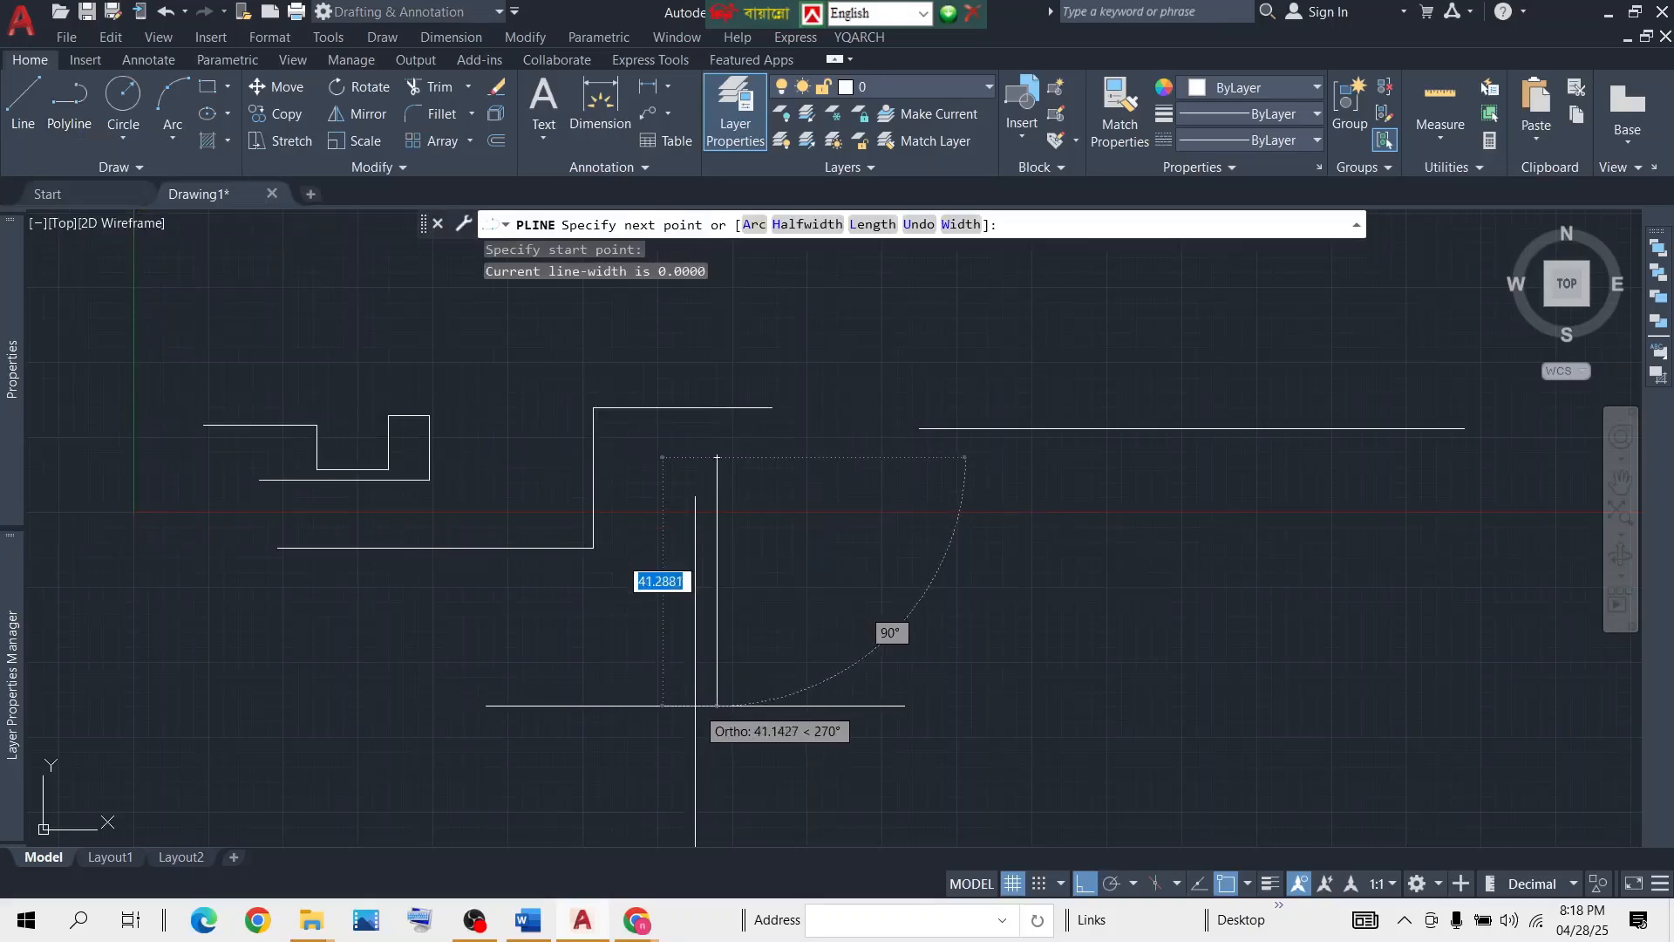
{"action": "left_click", "coordinate": [1152, 709]}
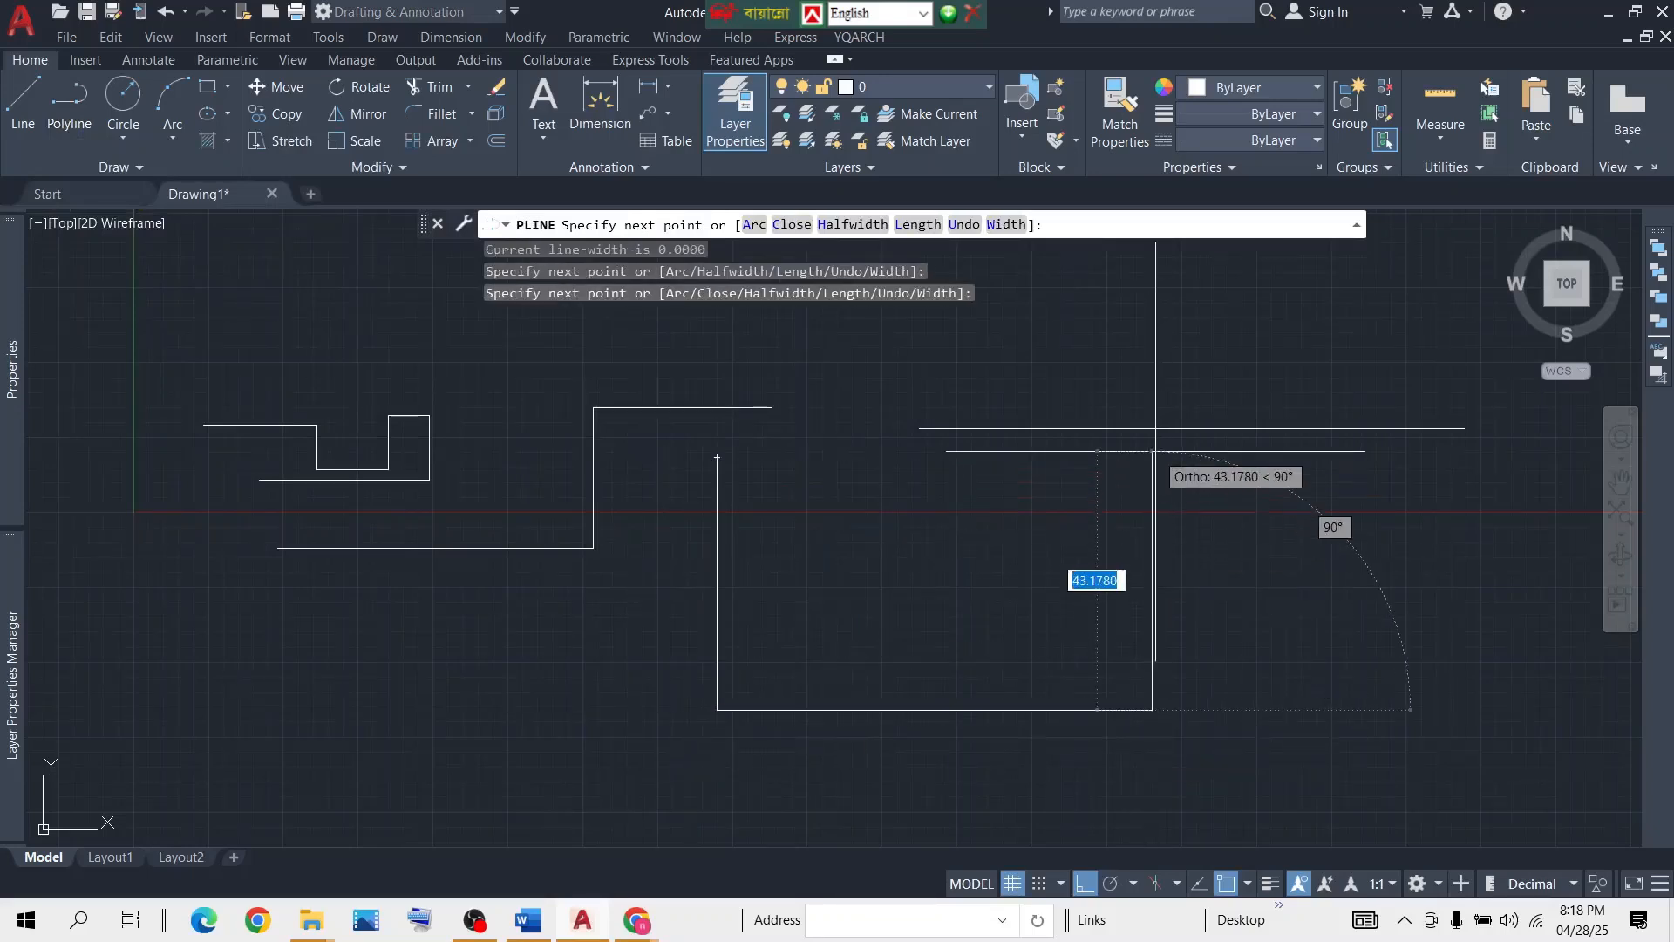
{"action": "left_click", "coordinate": [1152, 470]}
{"action": "left_click", "coordinate": [1336, 471]}
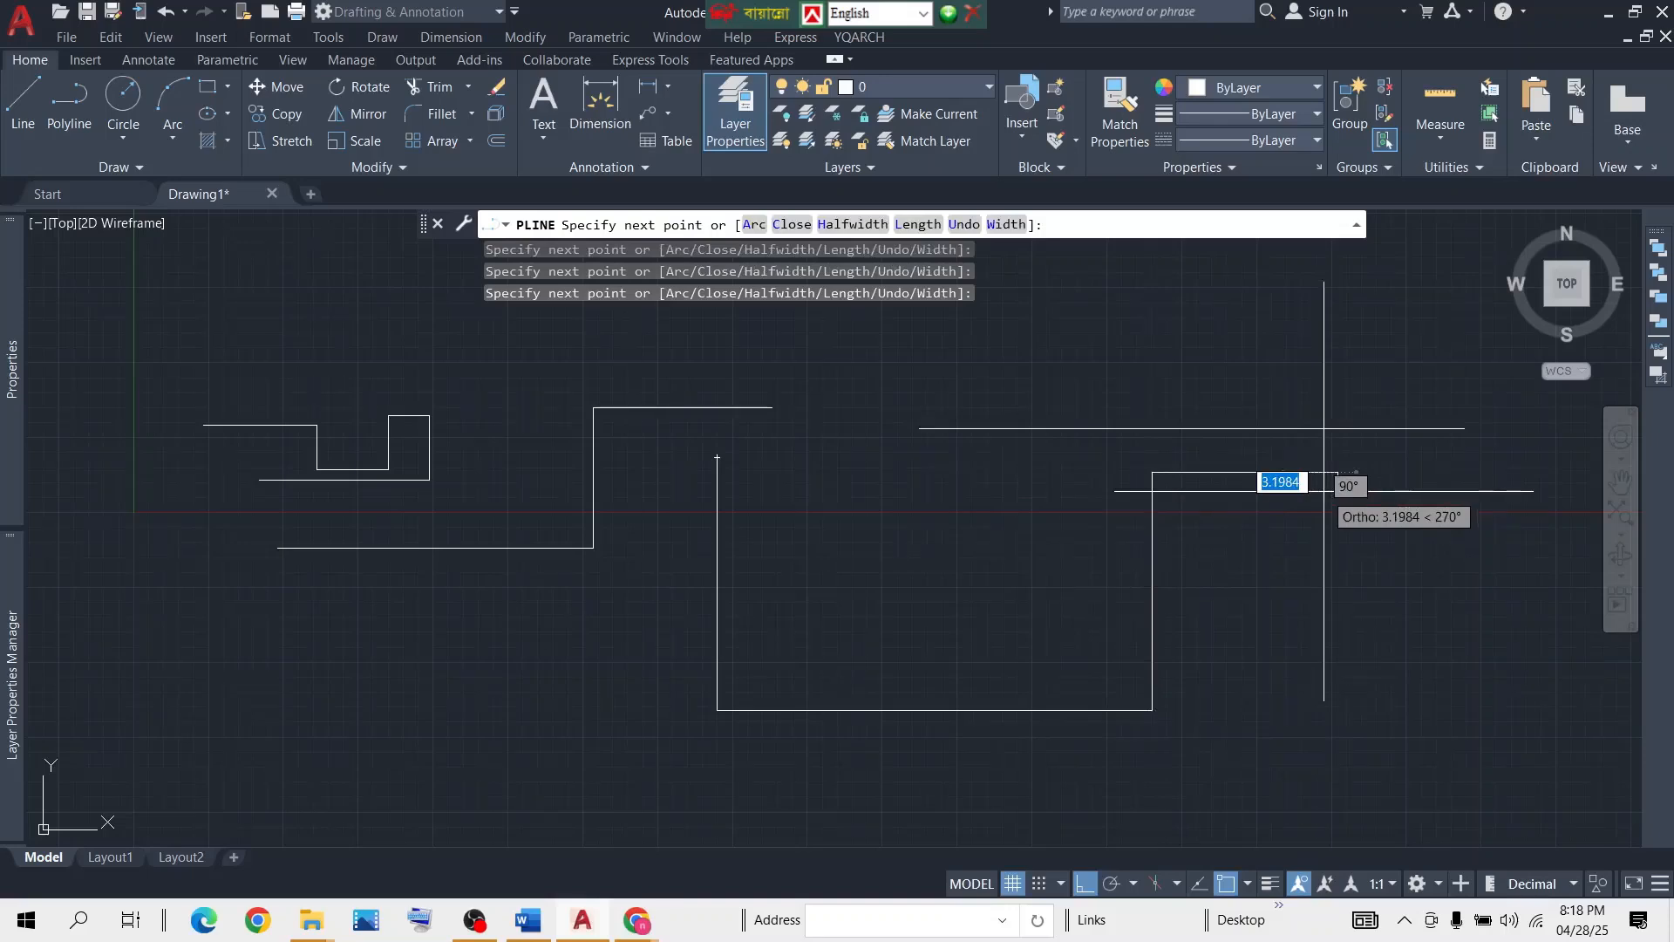
{"action": "key", "text": "Escape"}
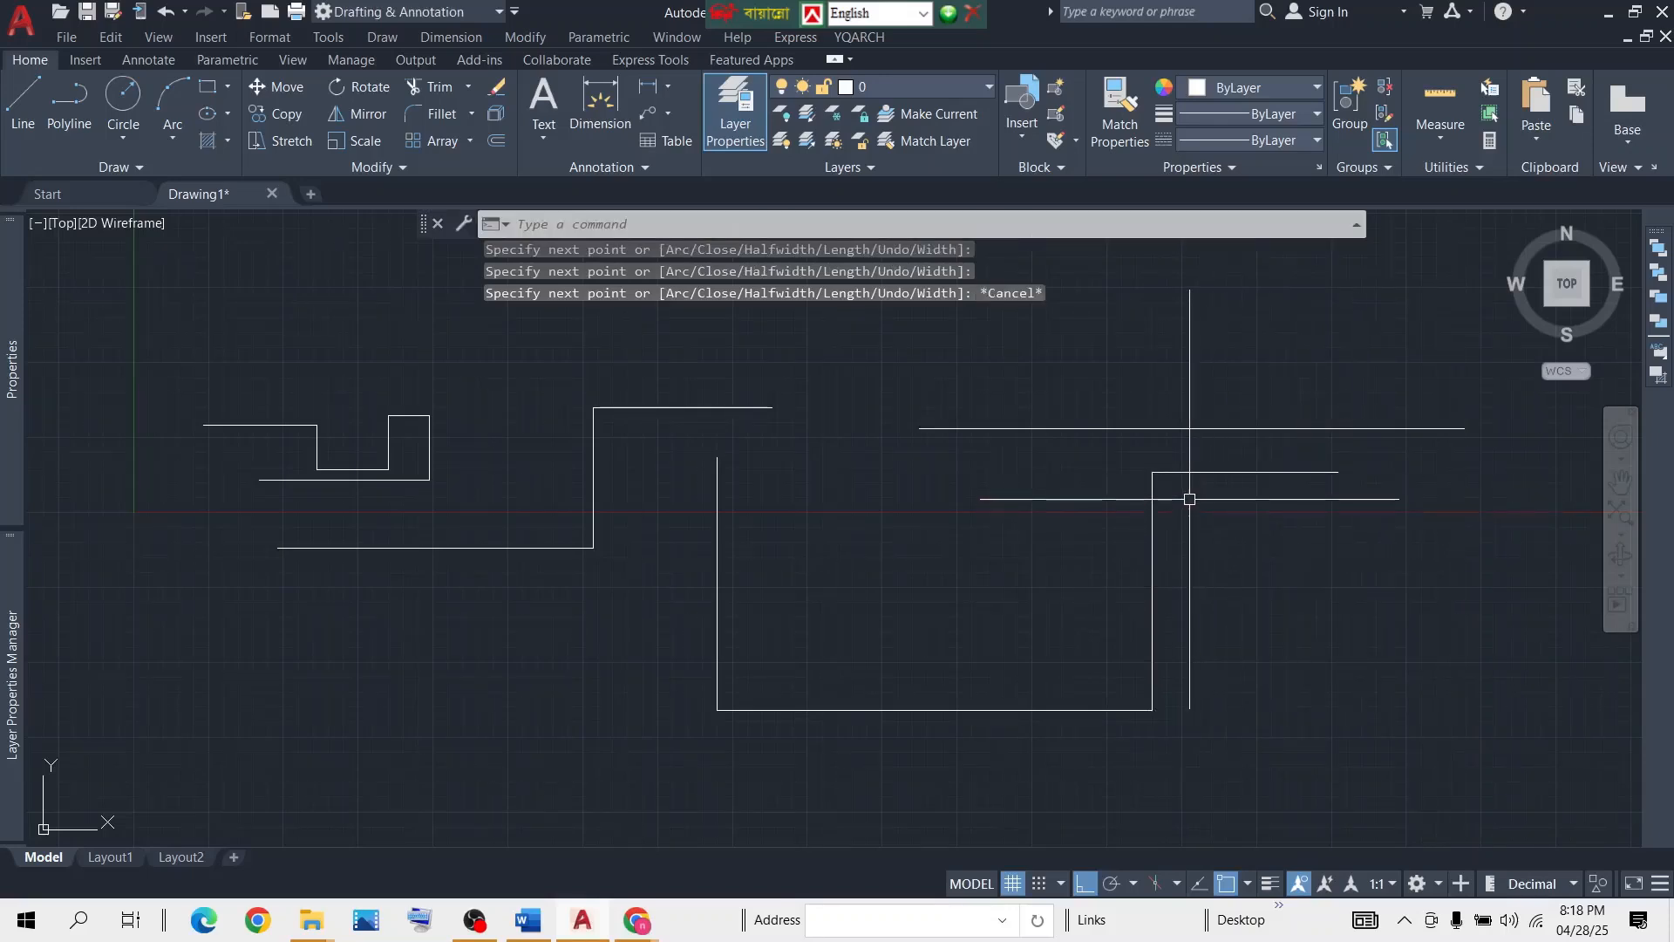
Select the new polyline by picking one segment, clear it, reselect it with a crossing window over its right end, and clear the selection.
{"action": "left_click", "coordinate": [1205, 477]}
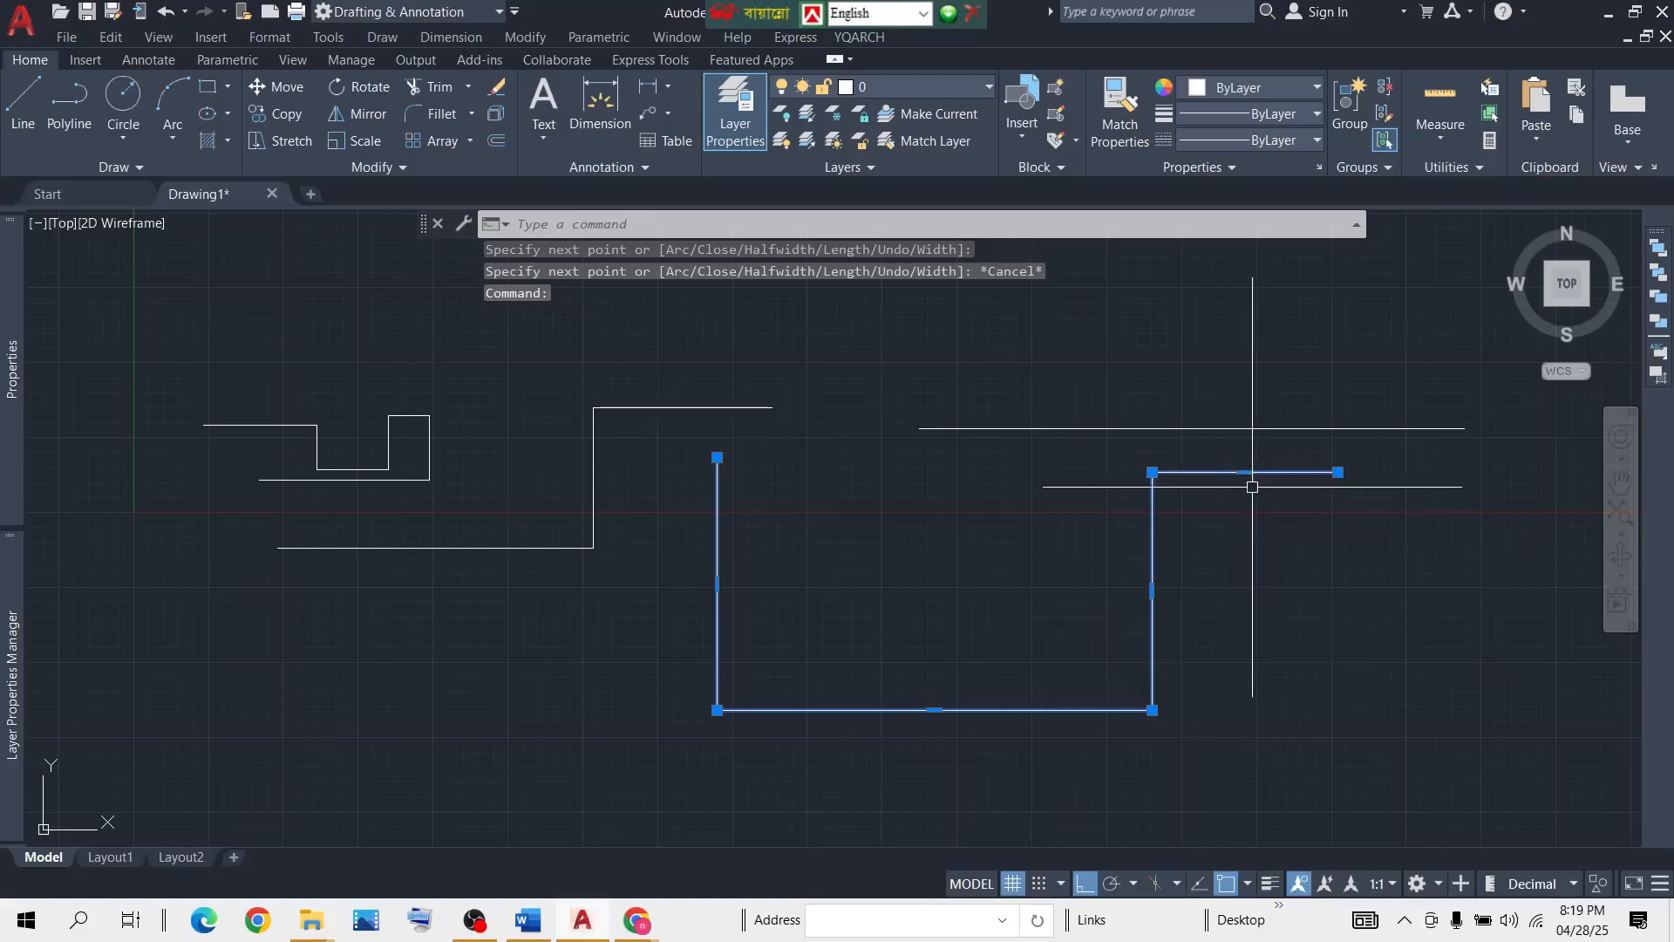
{"action": "key", "text": "Escape"}
{"action": "left_click", "coordinate": [1378, 453]}
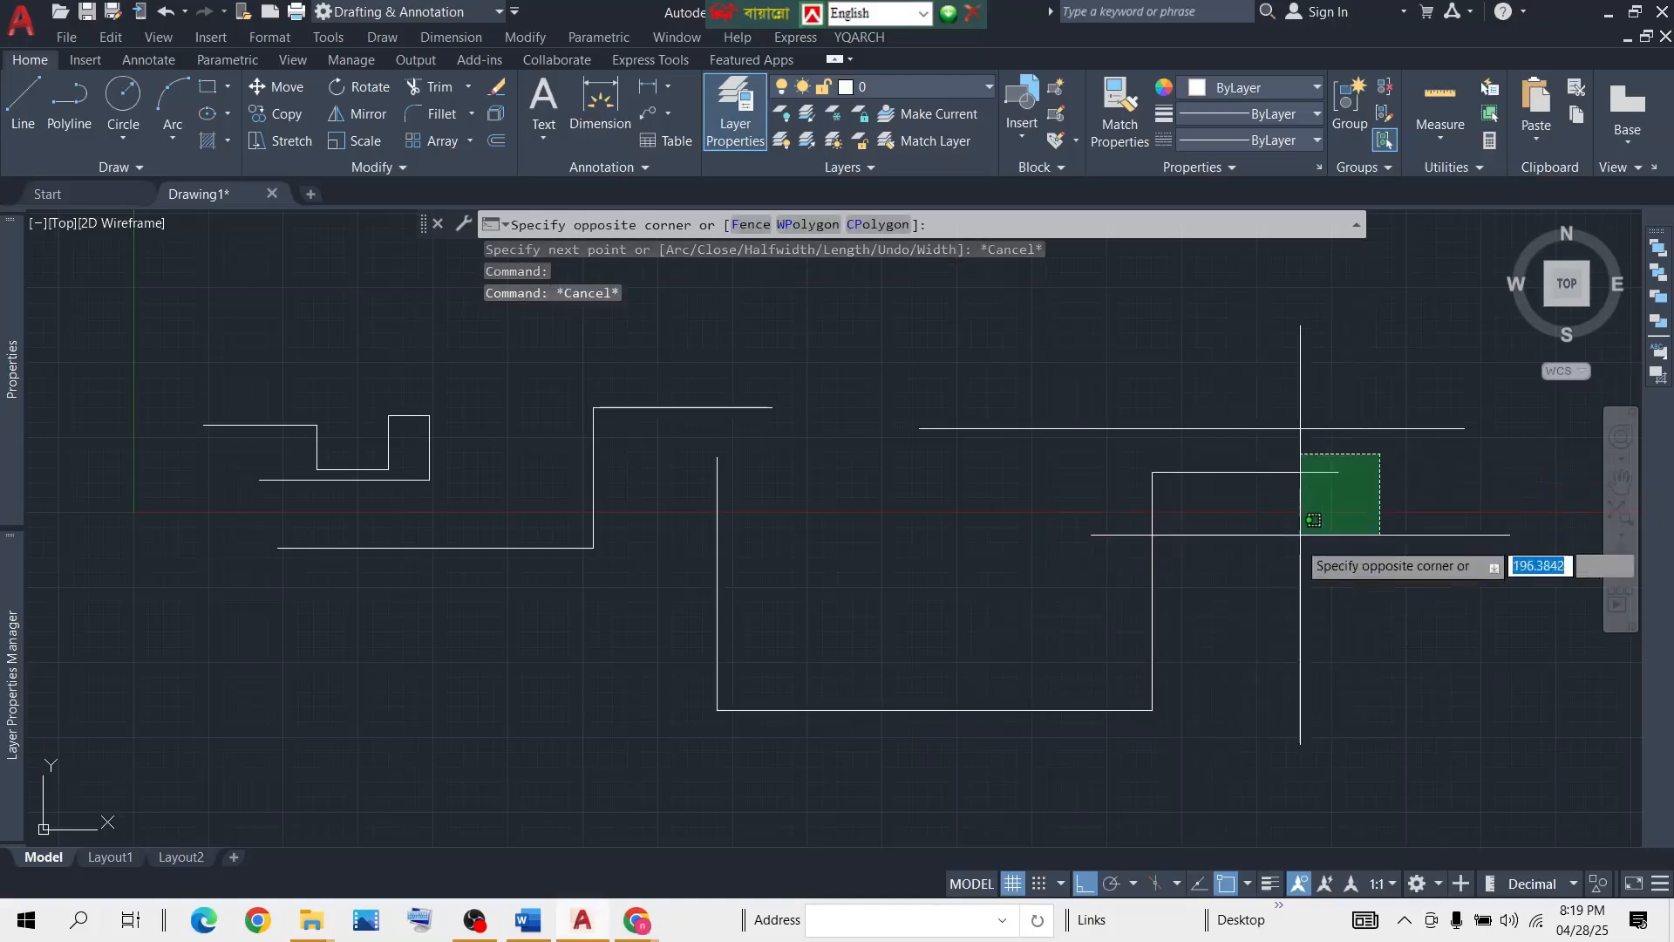
{"action": "left_click", "coordinate": [1296, 544]}
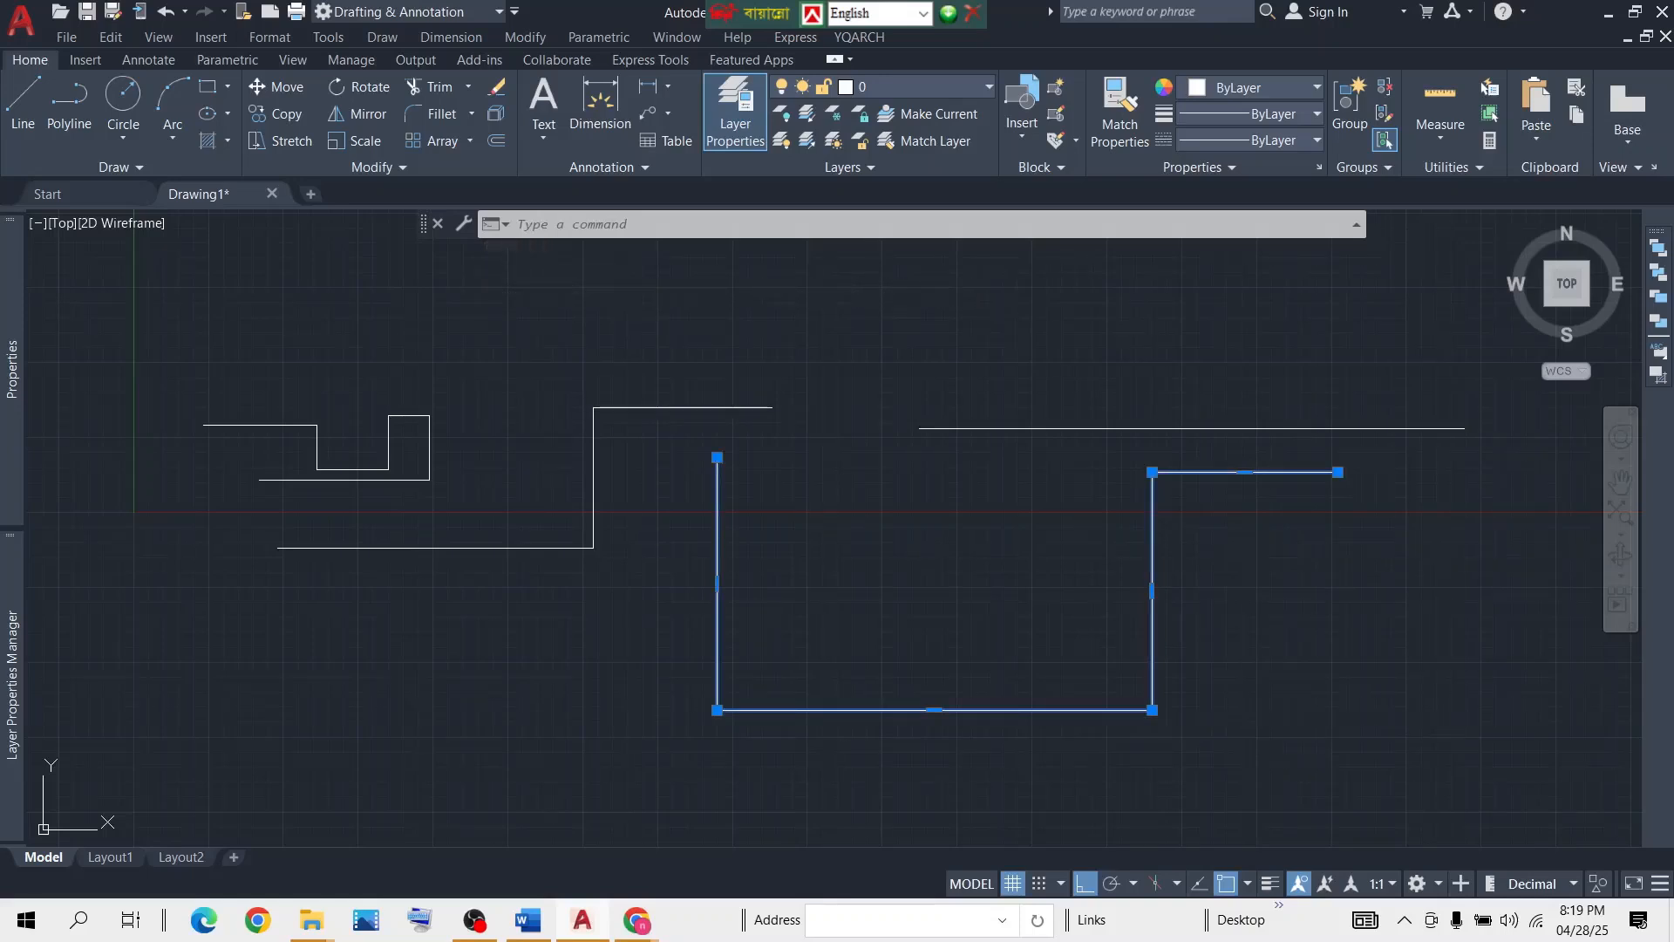
{"action": "key", "text": "Escape"}
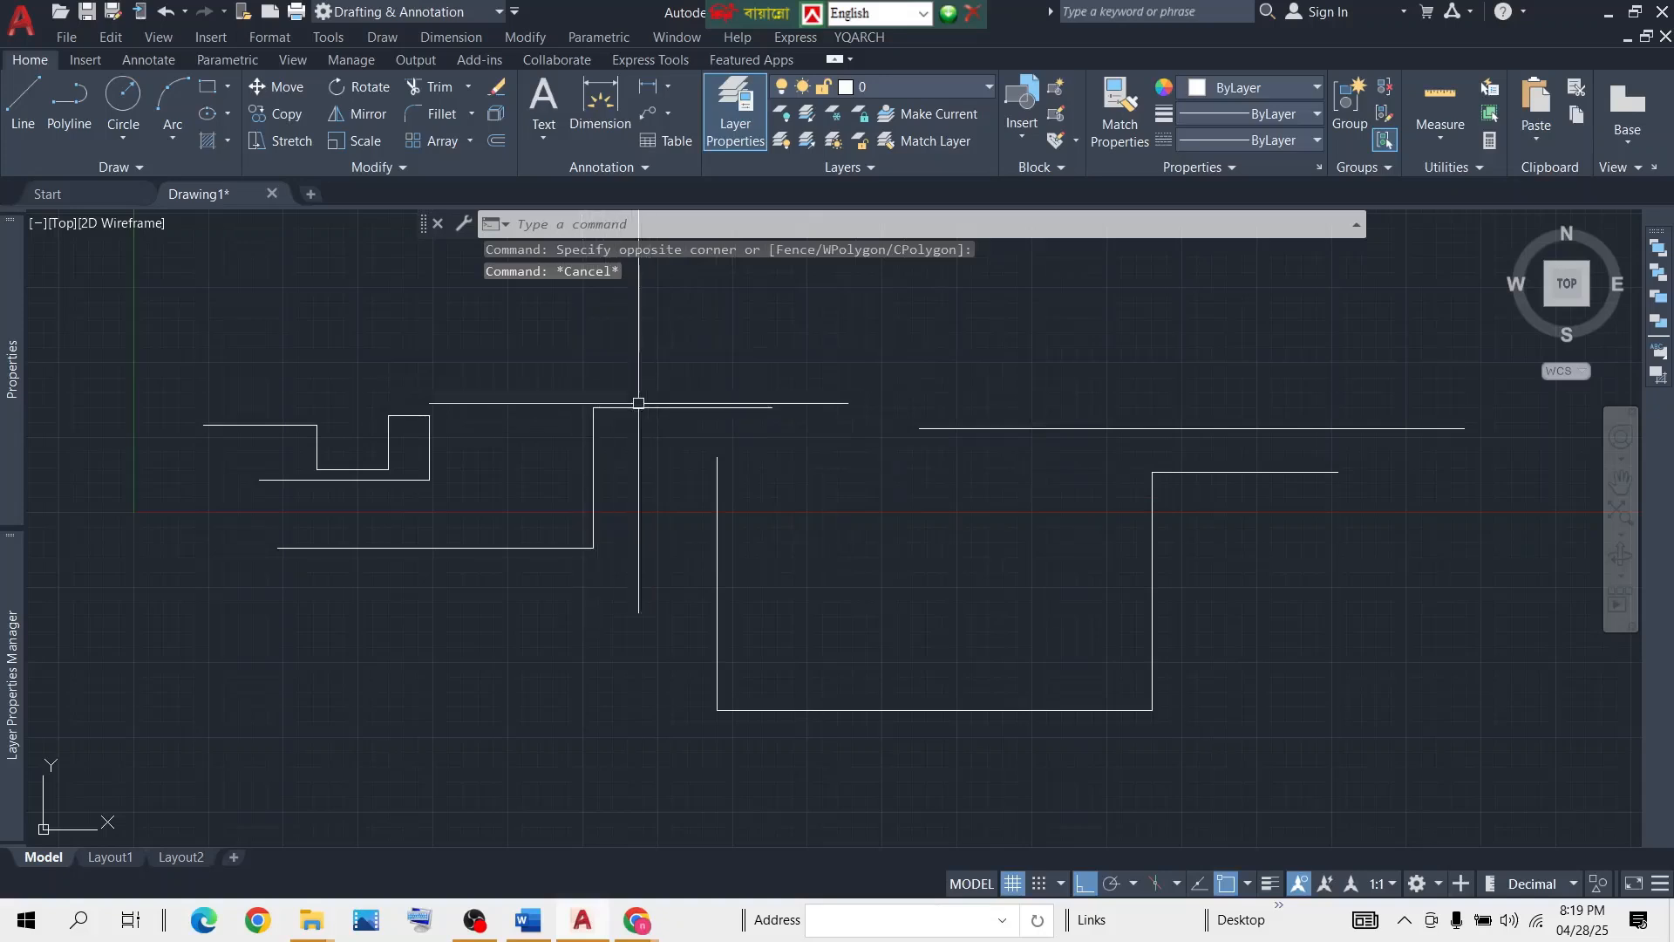
Select the three separate lines of the stepped shape beside the polyline with one crossing window each, and clear the selection.
{"action": "left_click", "coordinate": [783, 377]}
{"action": "left_click", "coordinate": [752, 413]}
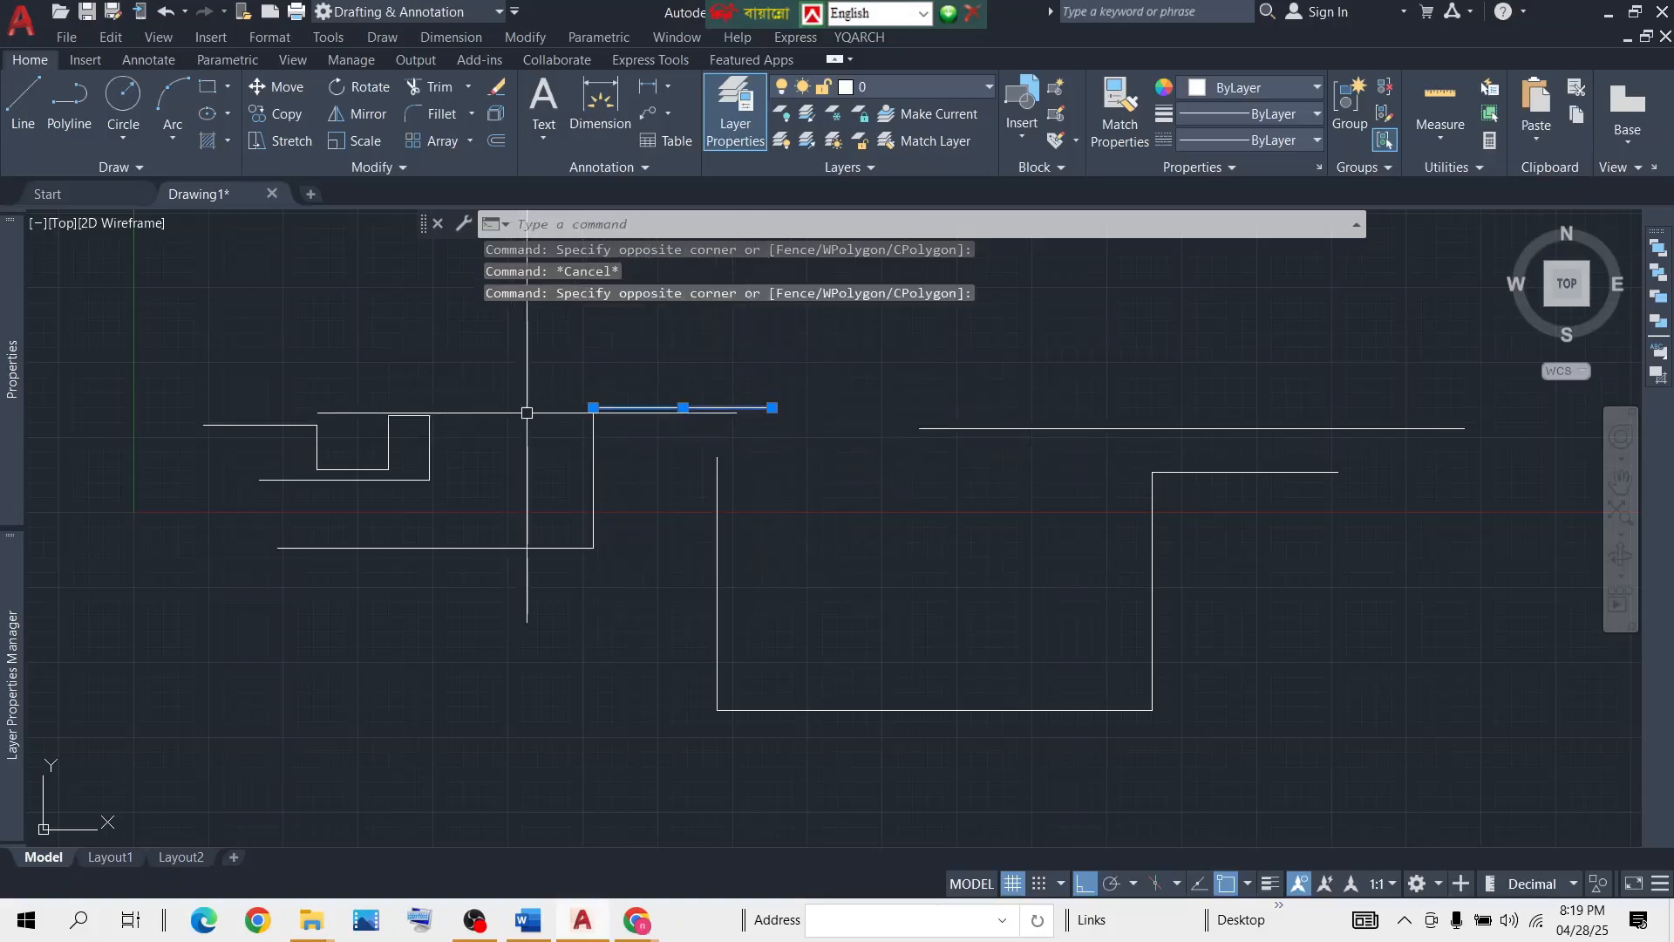
{"action": "left_click", "coordinate": [656, 448]}
{"action": "left_click", "coordinate": [562, 490]}
{"action": "left_click", "coordinate": [550, 530]}
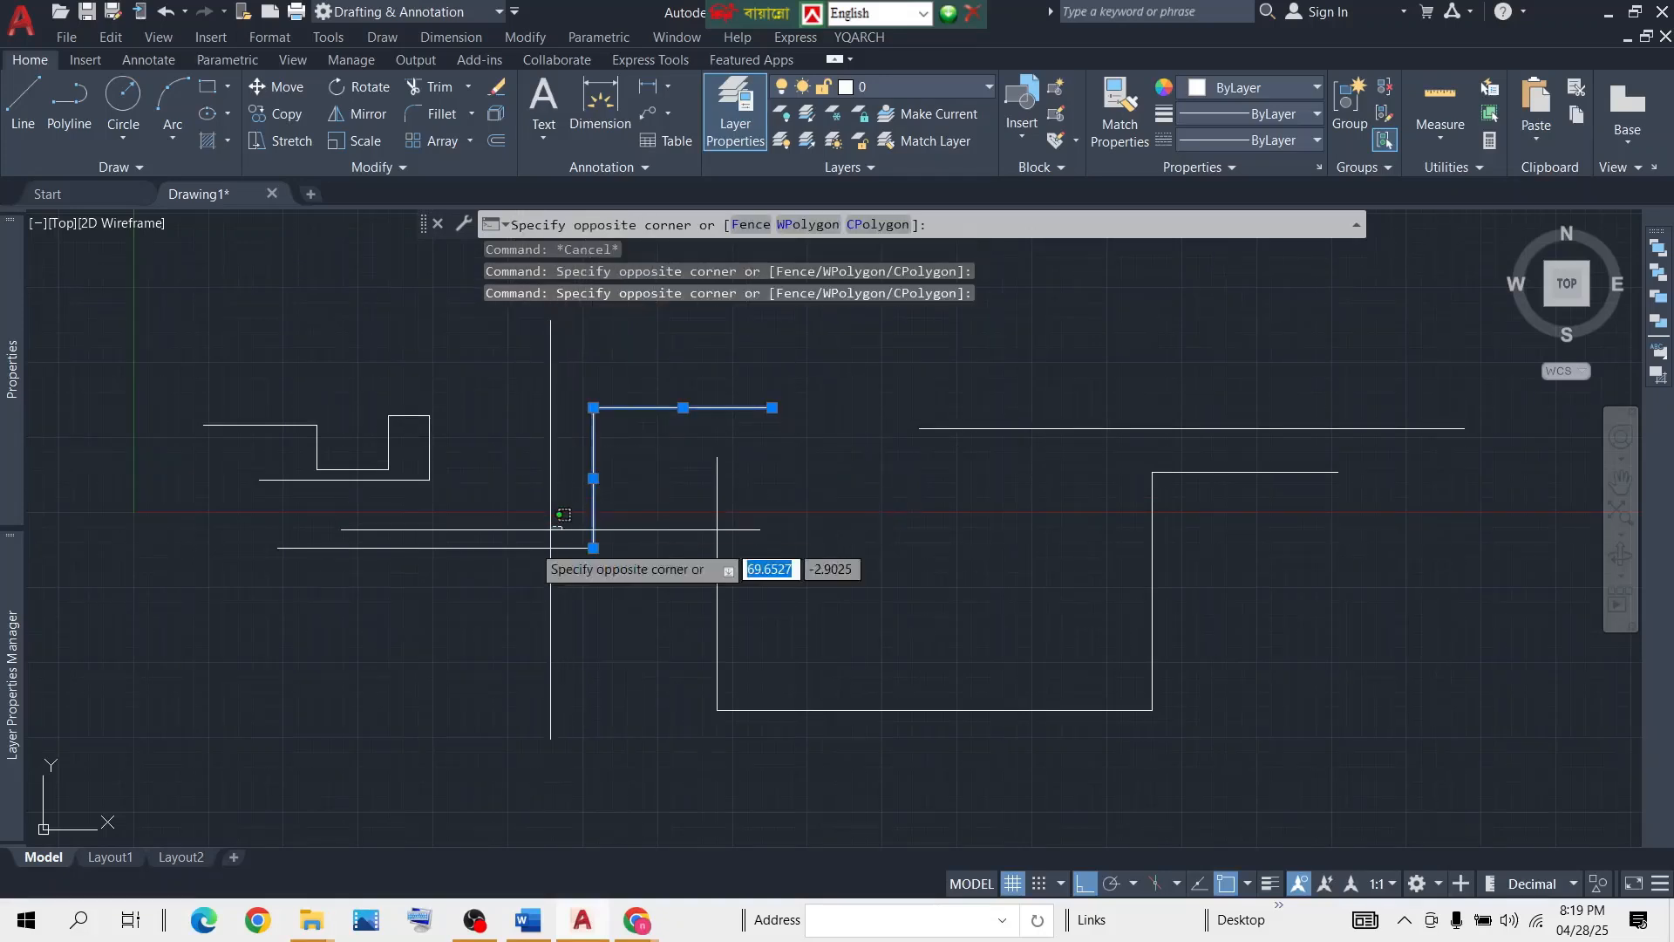
{"action": "left_click", "coordinate": [477, 606]}
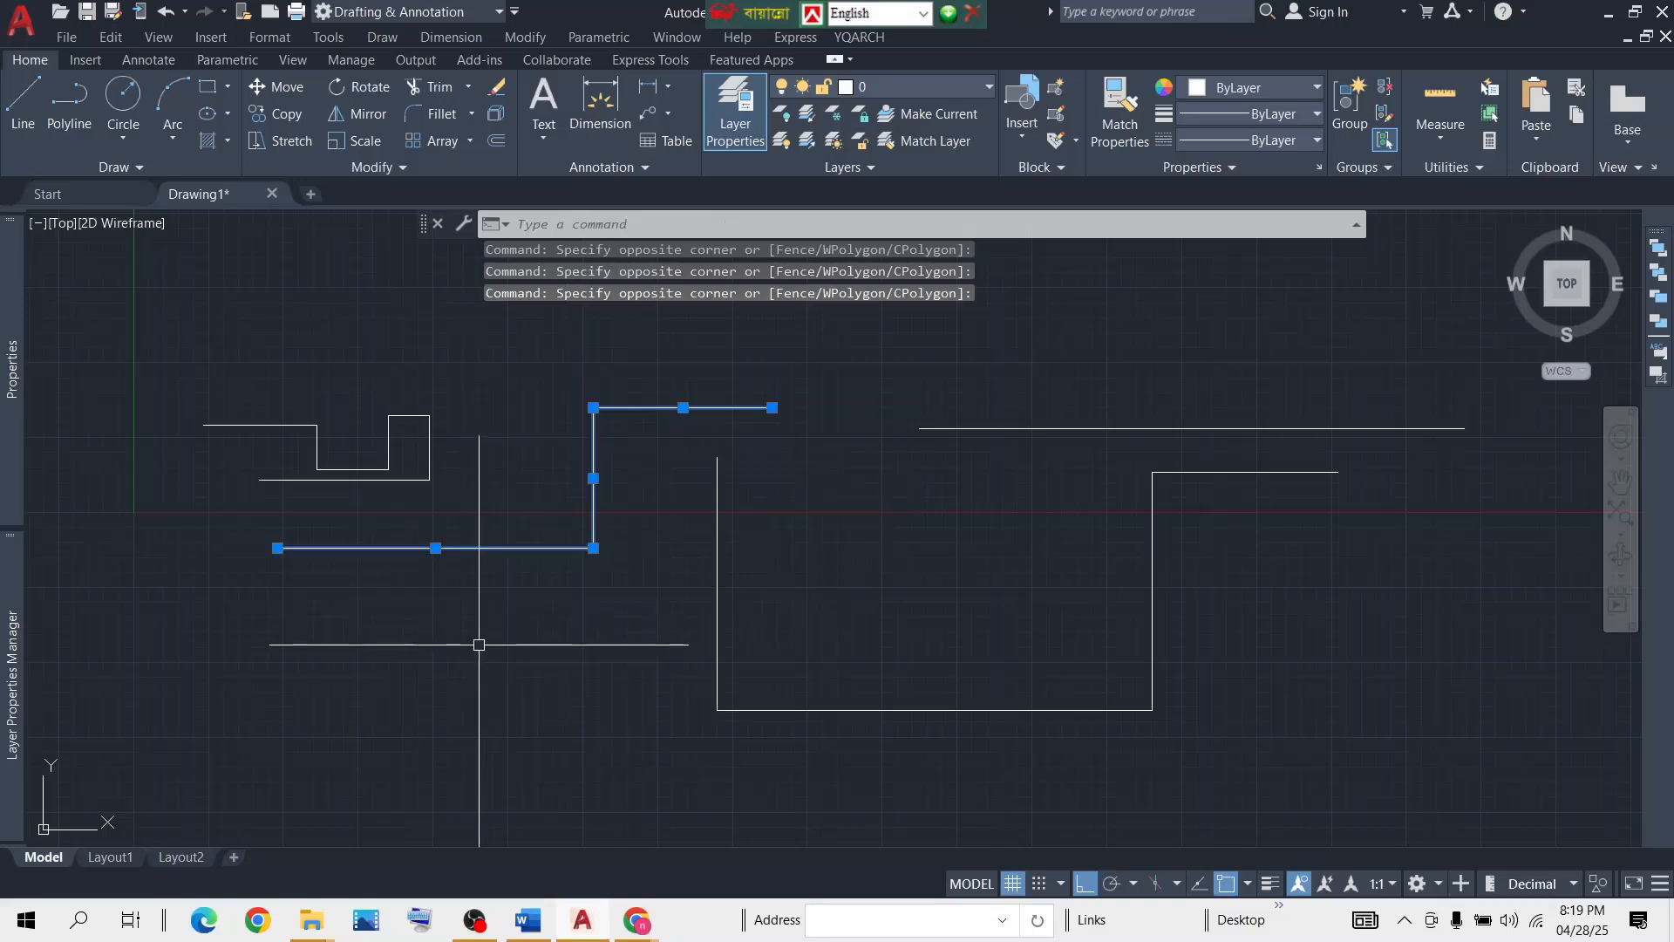
{"action": "key", "text": "Escape"}
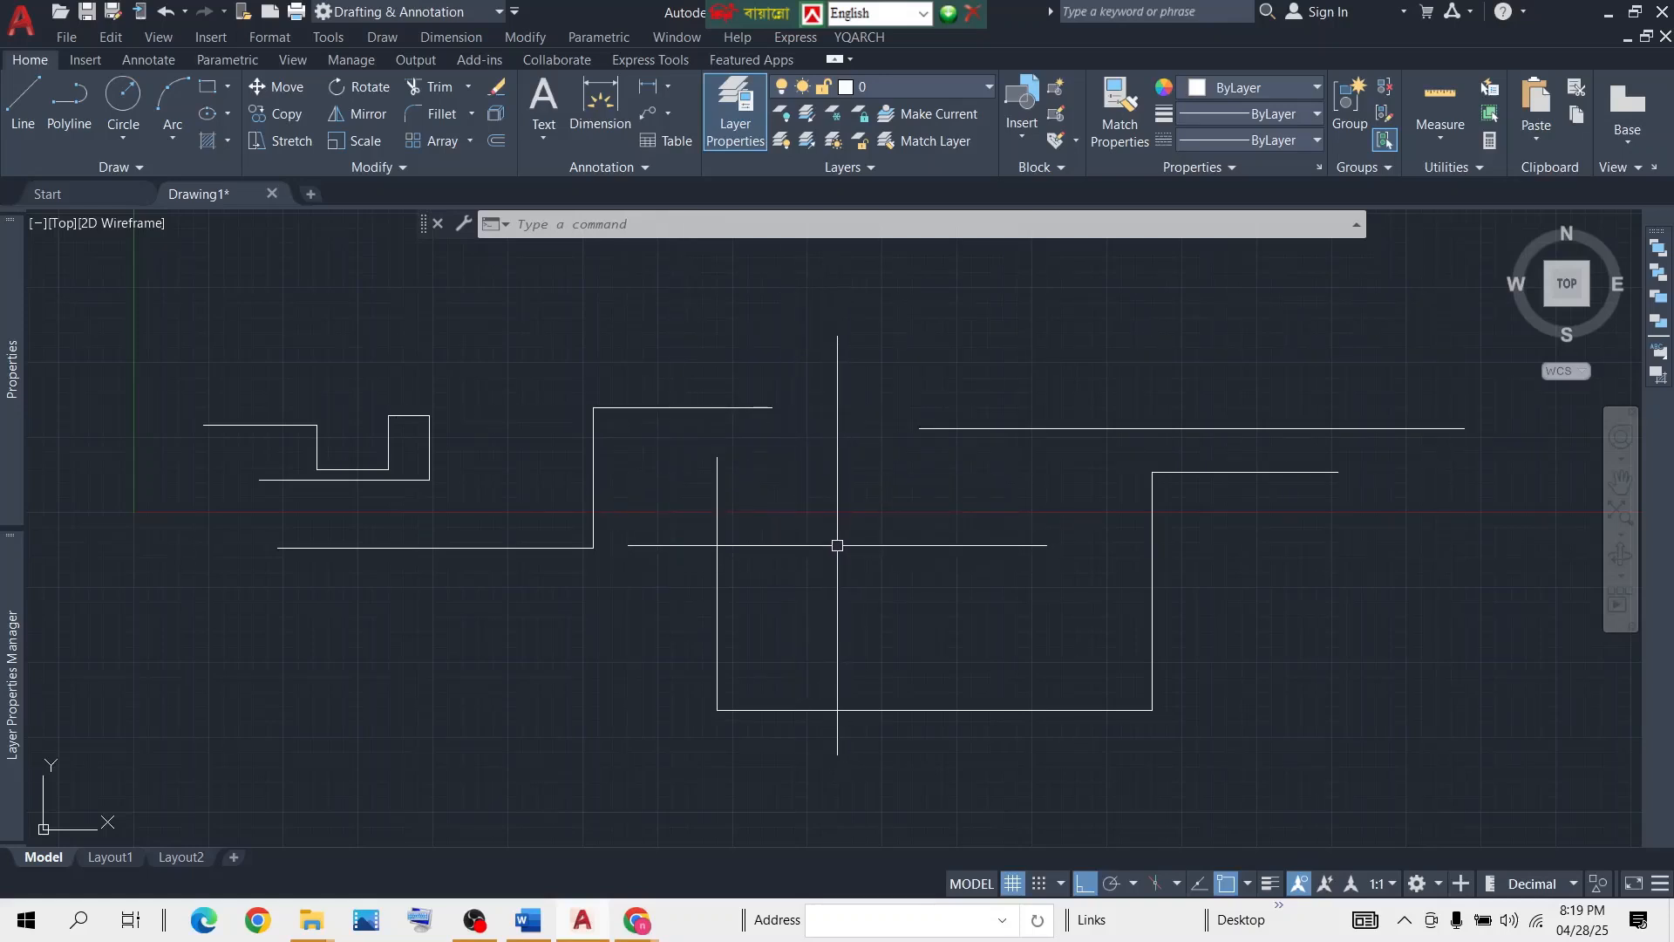
Explode the four-segment polyline into separate lines.
{"action": "middle_click_drag", "start_coordinate": [893, 534], "coordinate": [704, 501]}
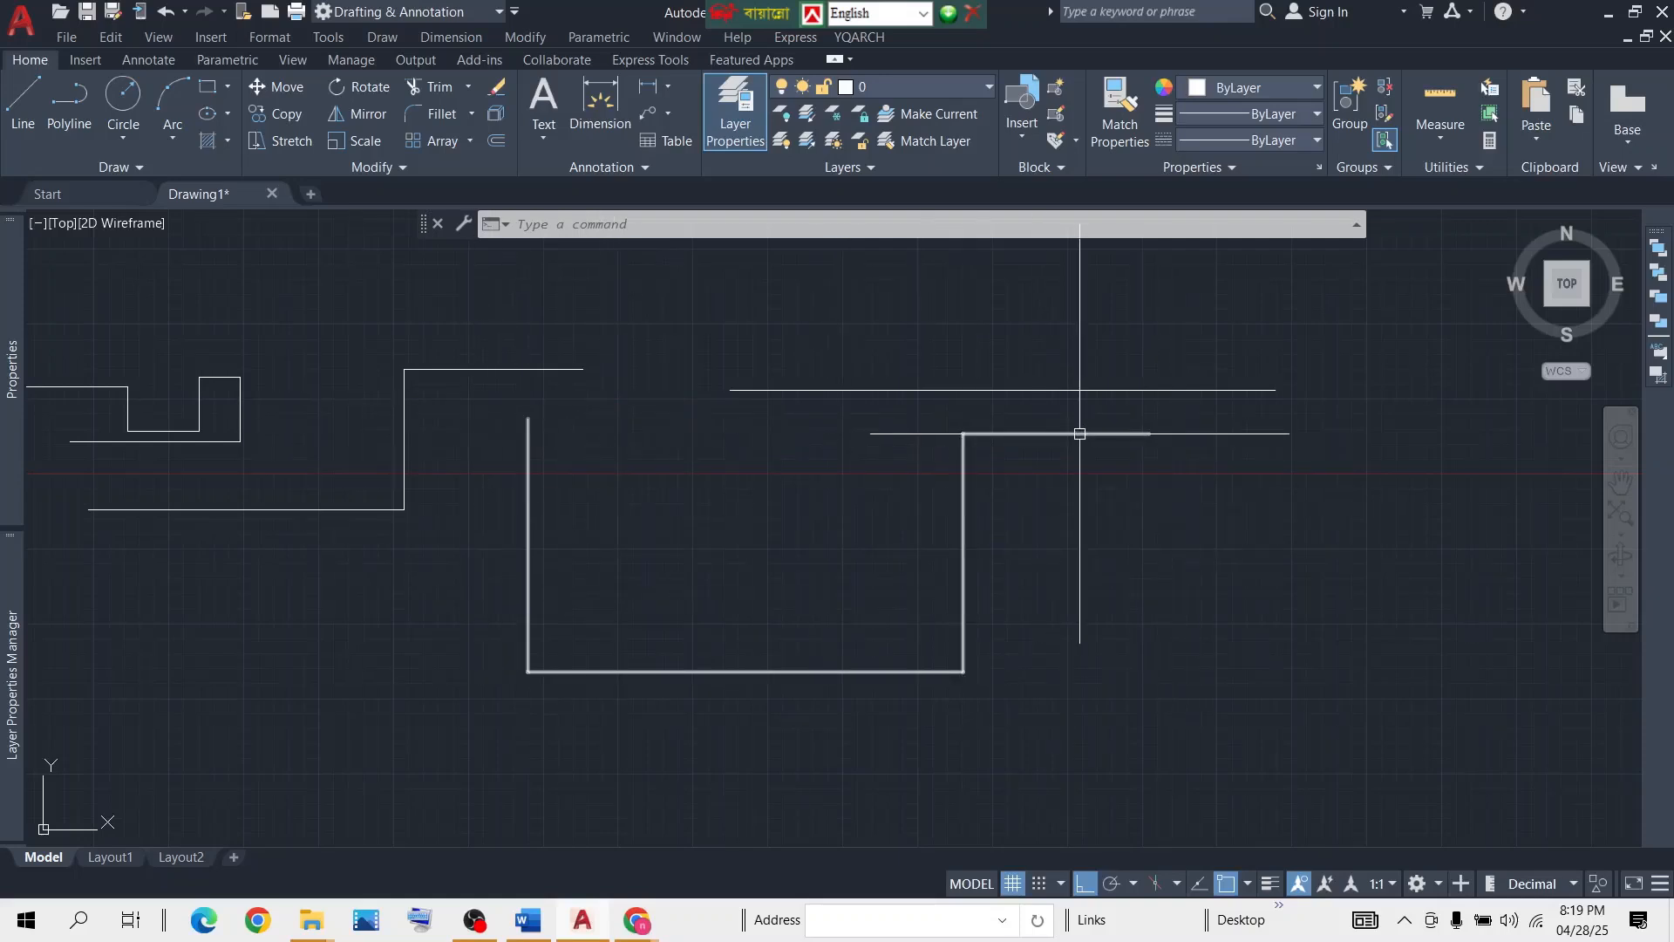
{"action": "mouse_move", "coordinate": [1080, 433]}
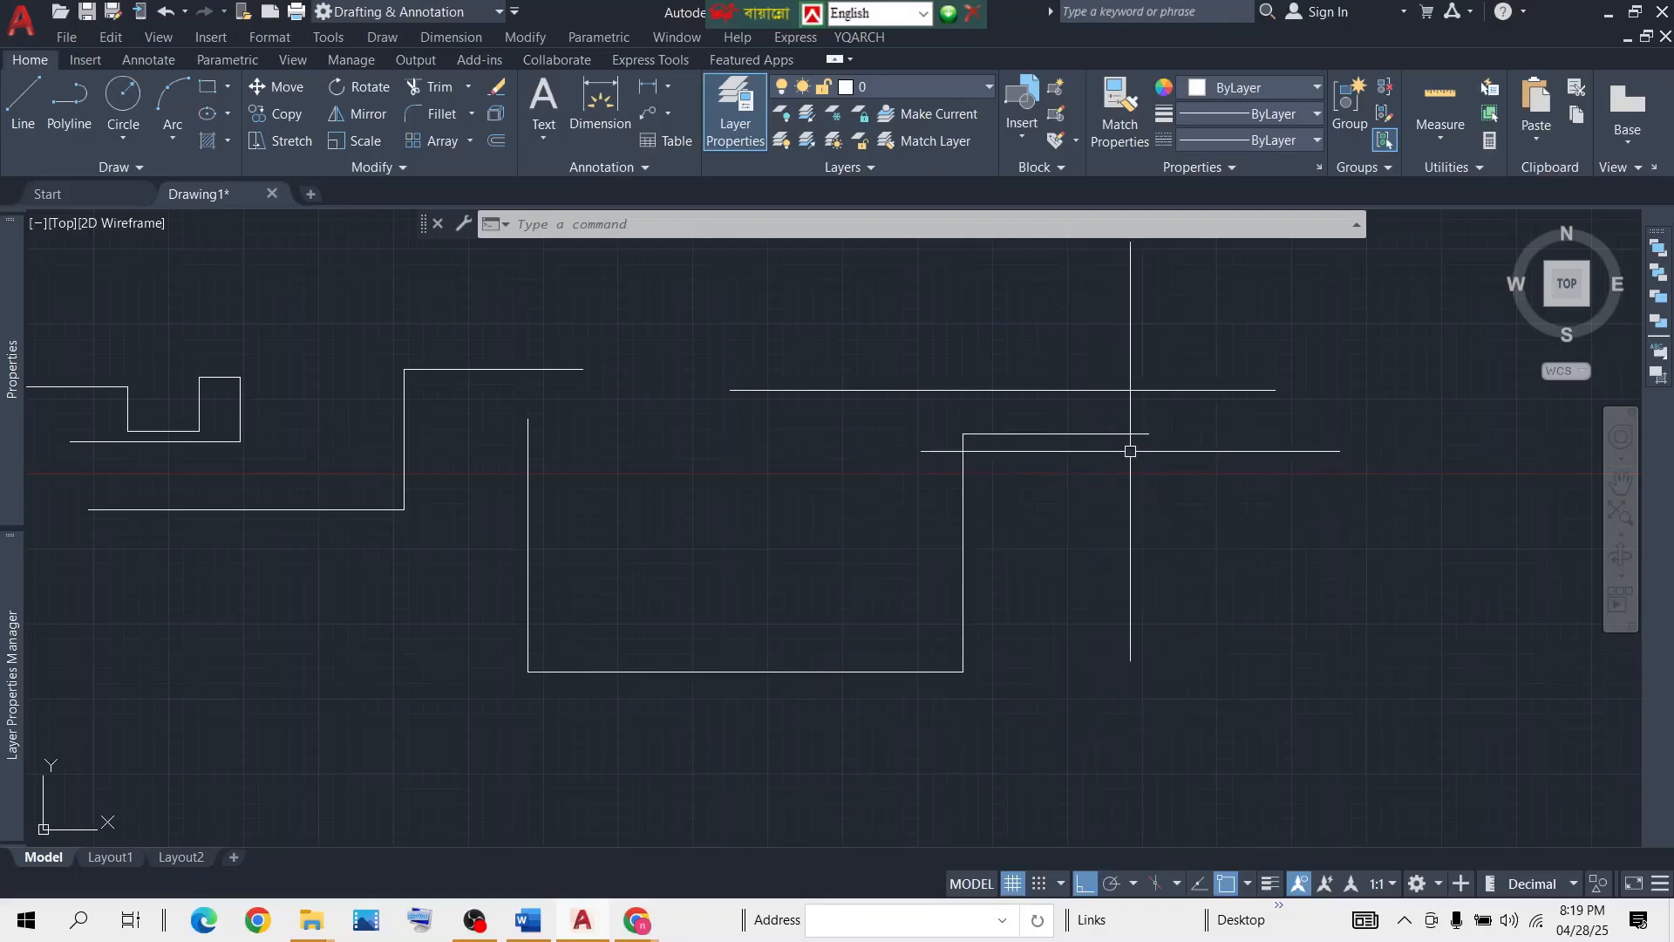
{"action": "left_click", "coordinate": [963, 463]}
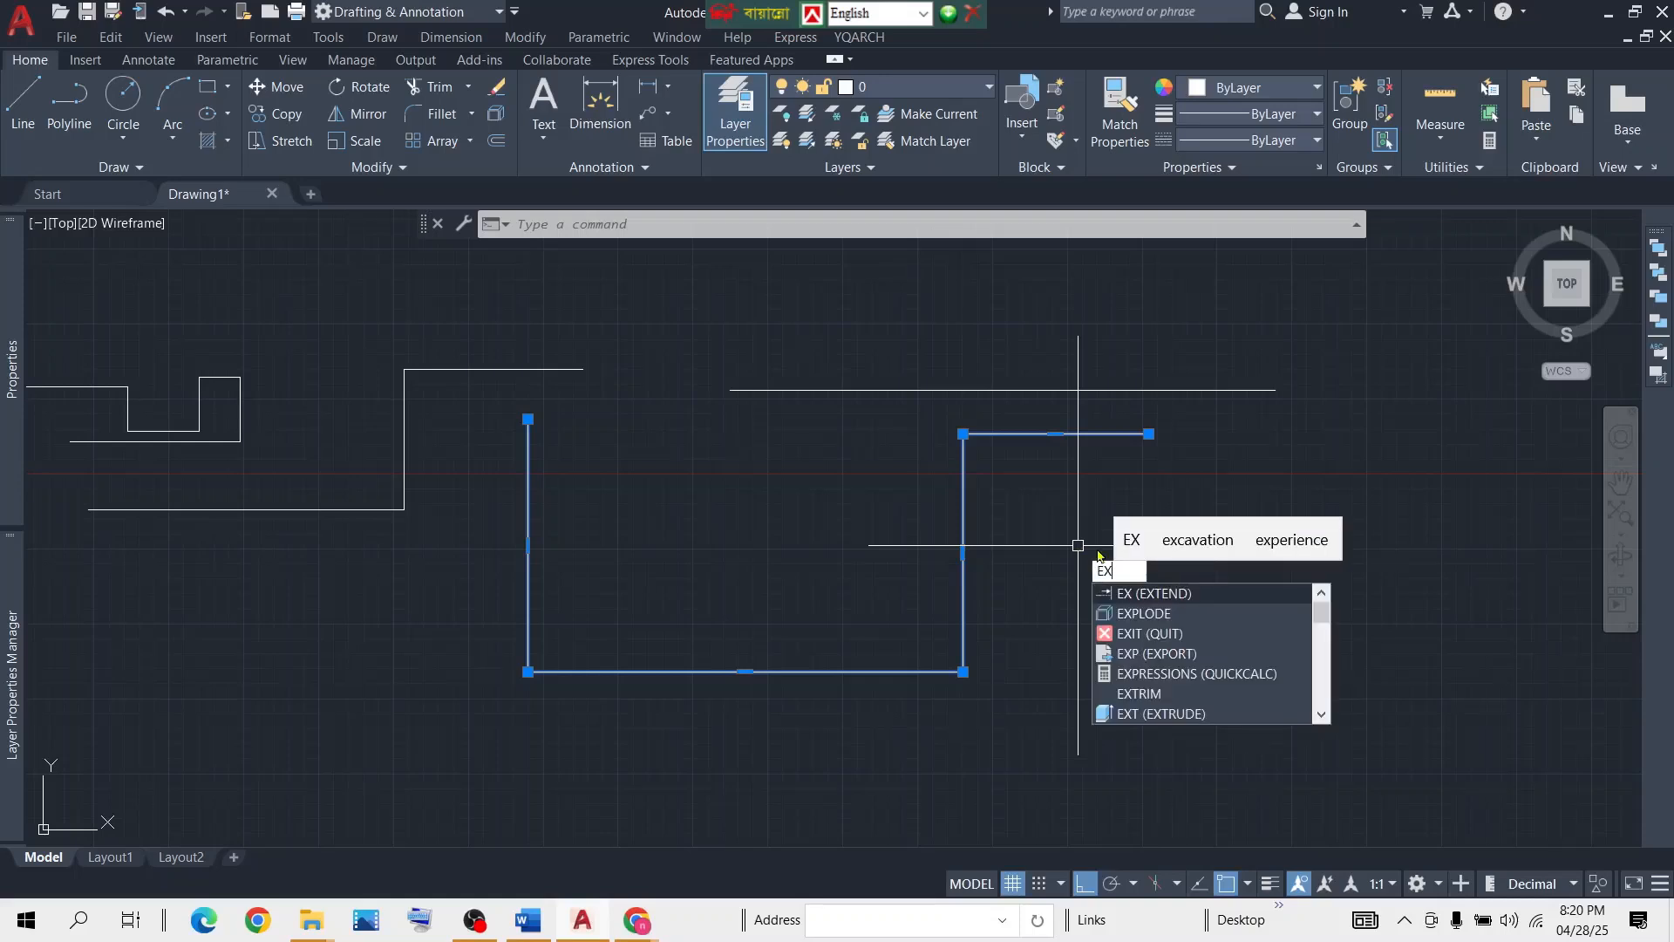
{"action": "left_click", "coordinate": [1133, 614]}
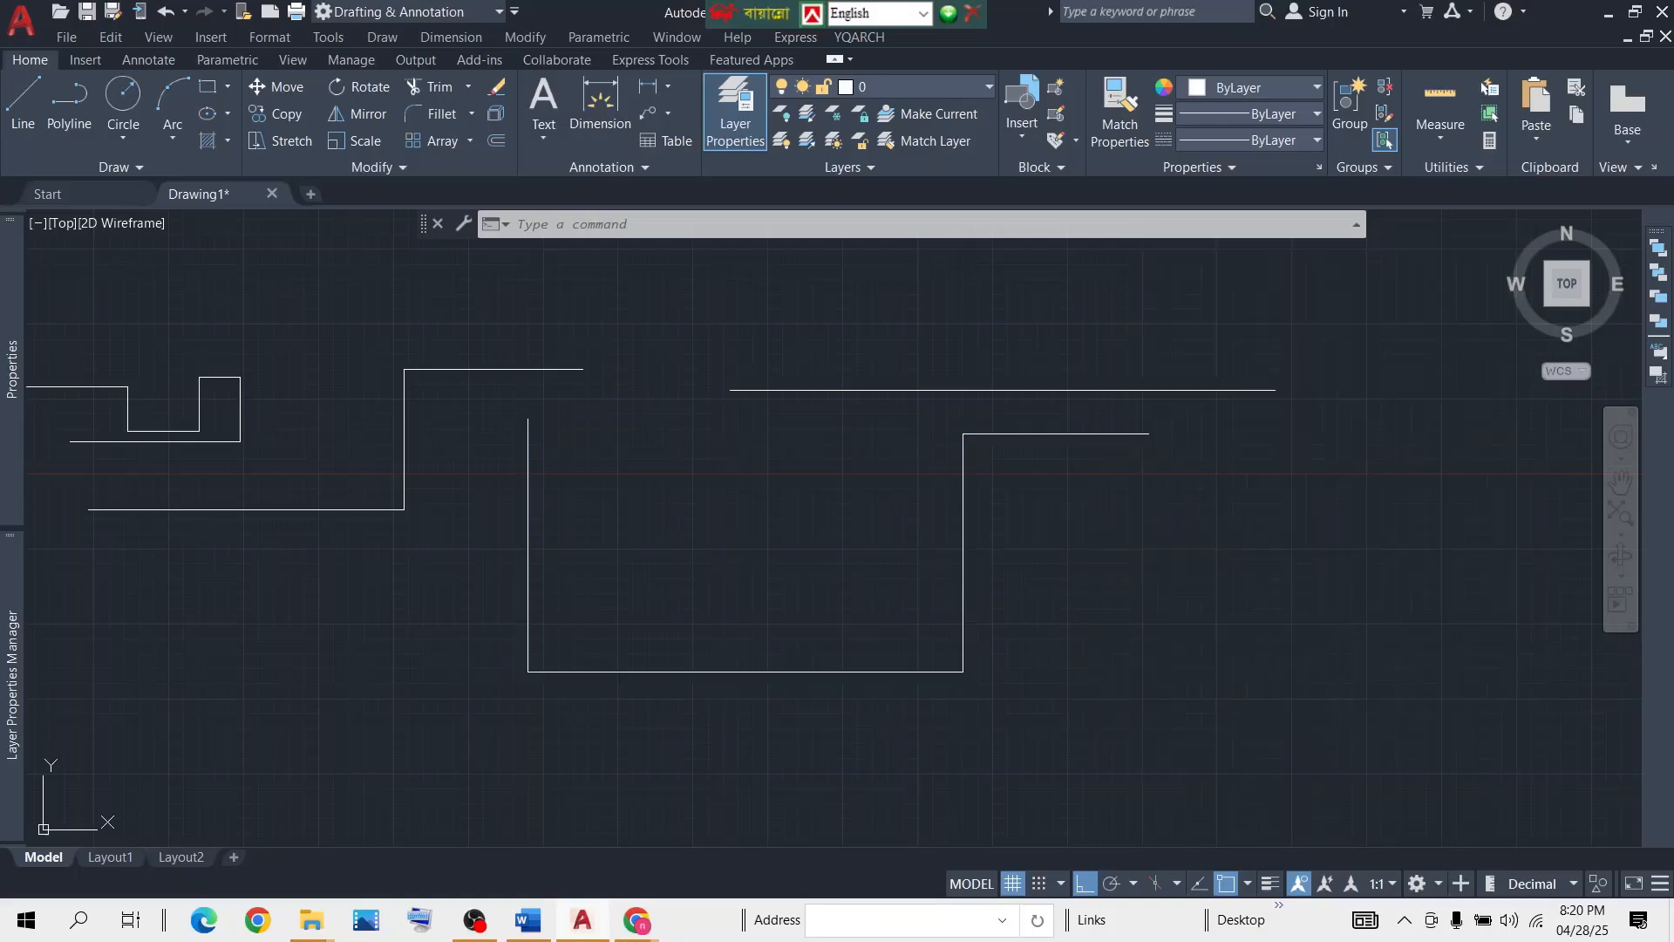
Select all four lines of the exploded polyline by picking each one individually.
{"action": "left_click", "coordinate": [1036, 436]}
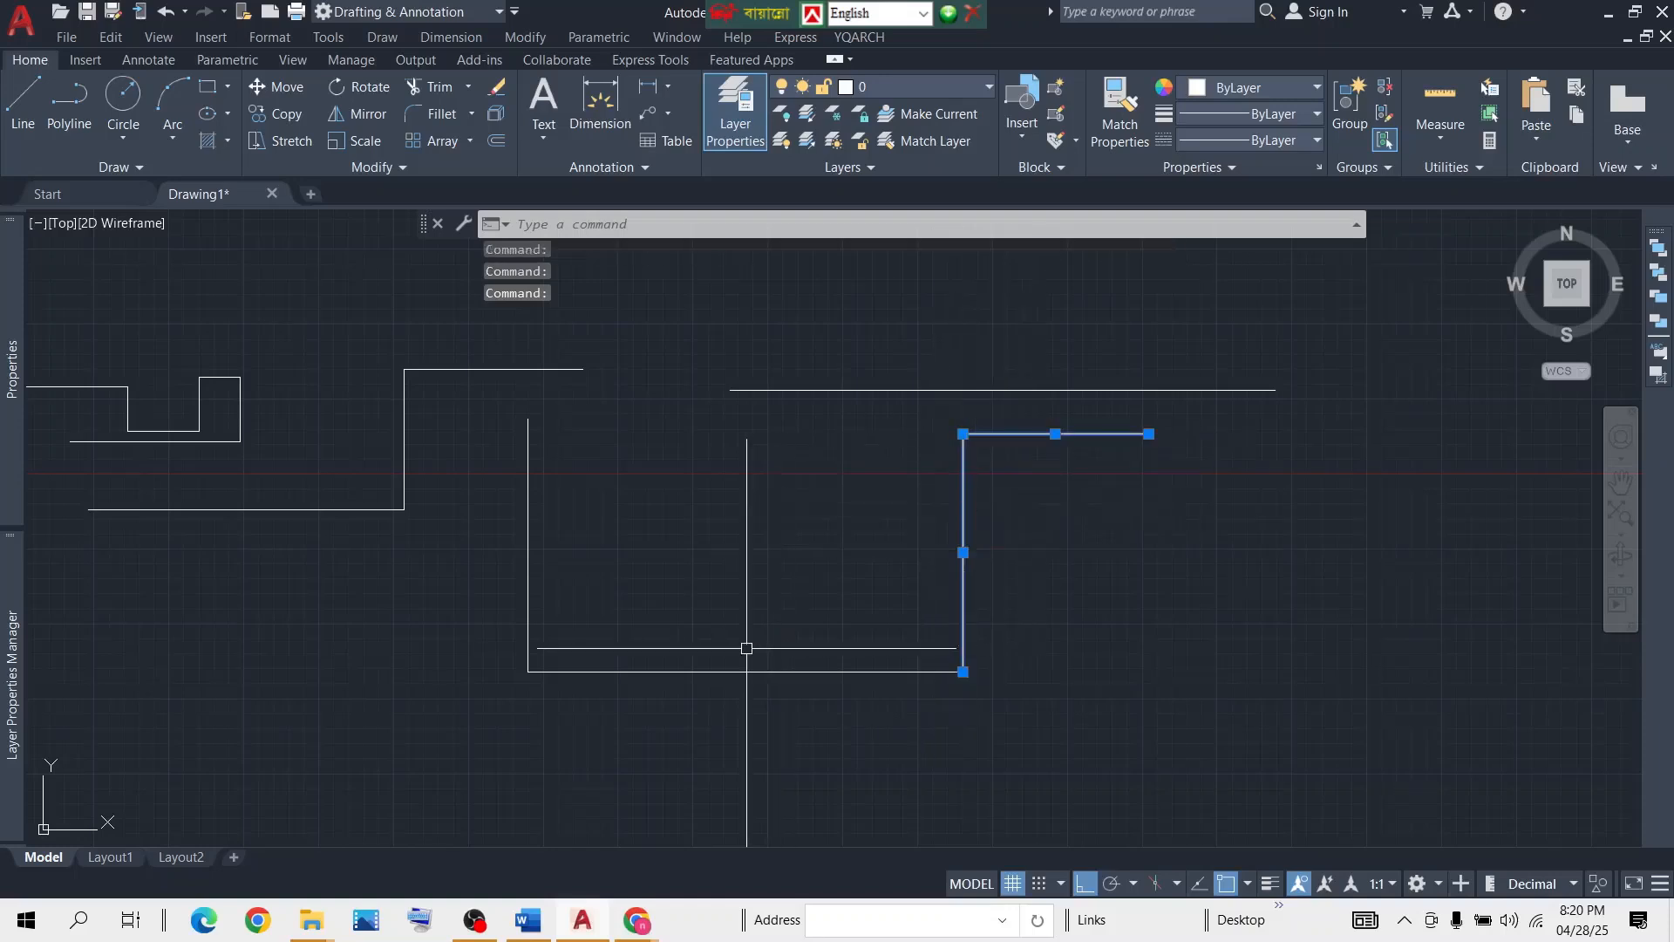
{"action": "left_click", "coordinate": [706, 671]}
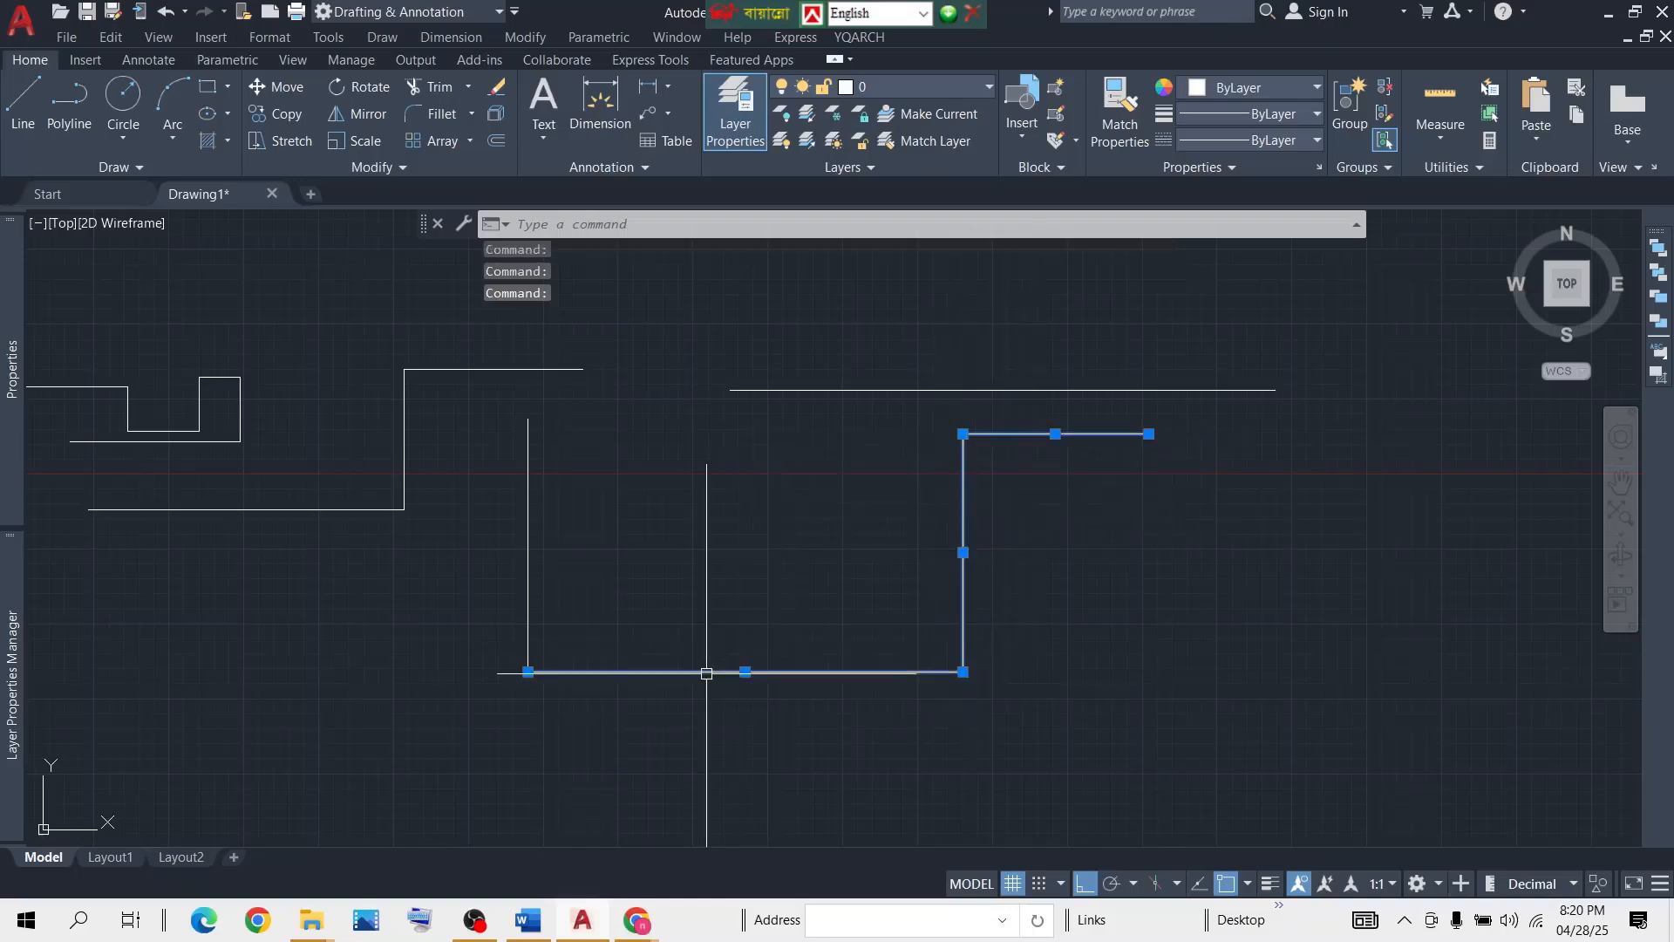
{"action": "left_click", "coordinate": [531, 528]}
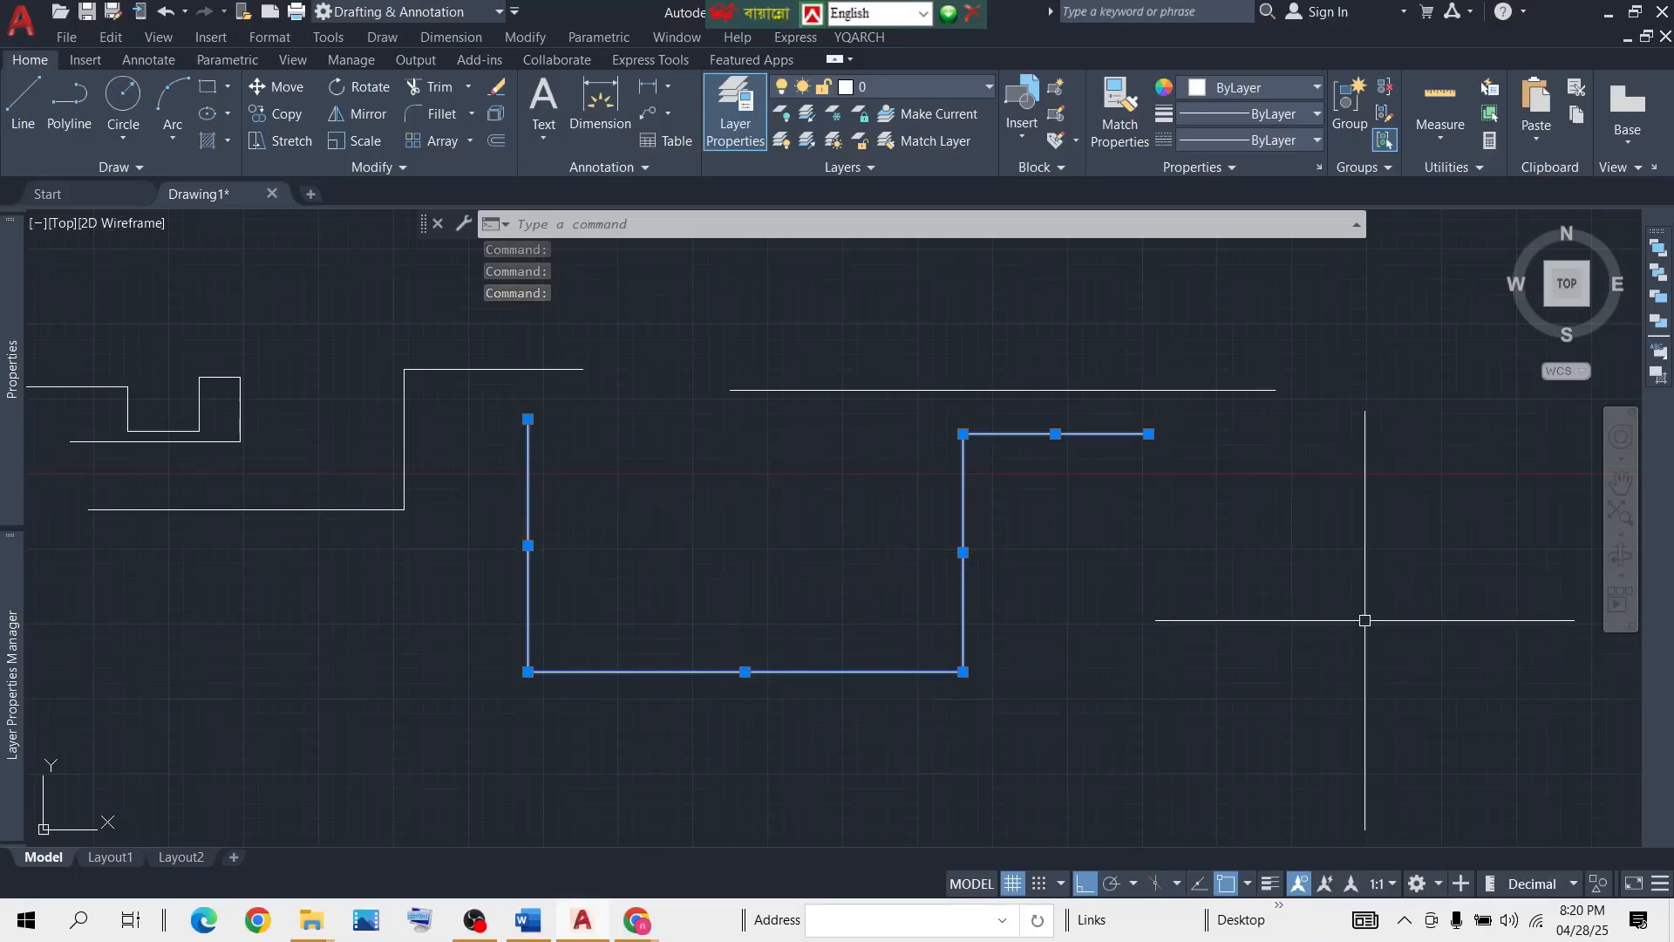
Join the four separate lines of the exploded shape into one polyline using a crossing selection, and pick it once to check.
{"action": "key", "text": "Escape"}
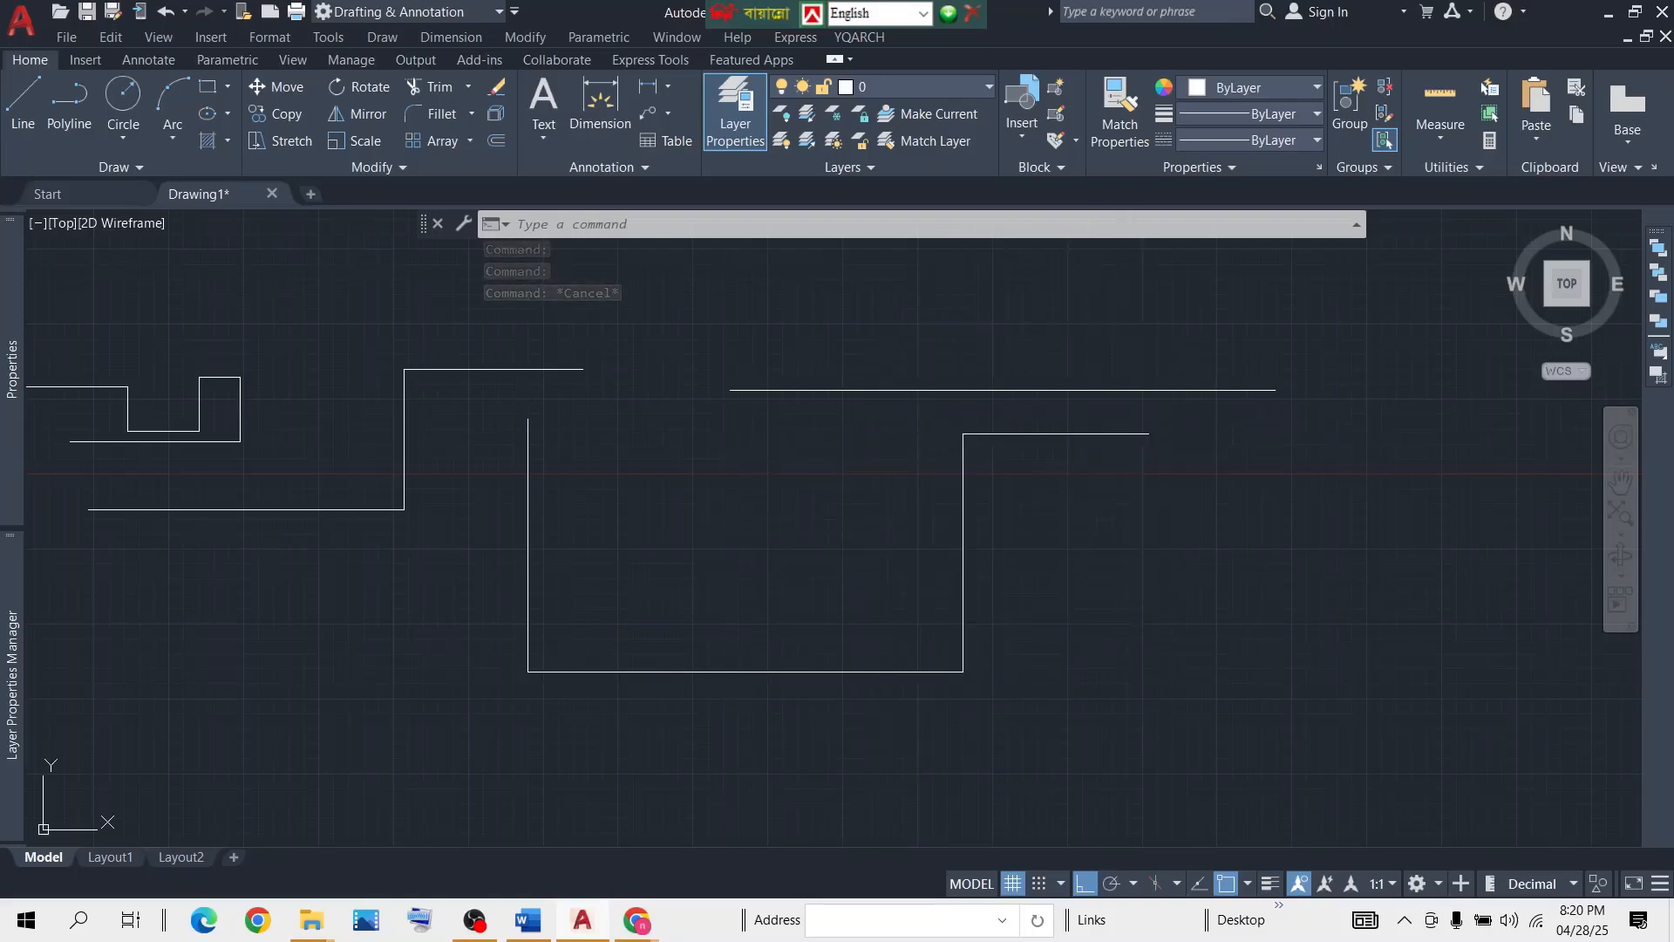
{"action": "left_click", "coordinate": [1136, 414]}
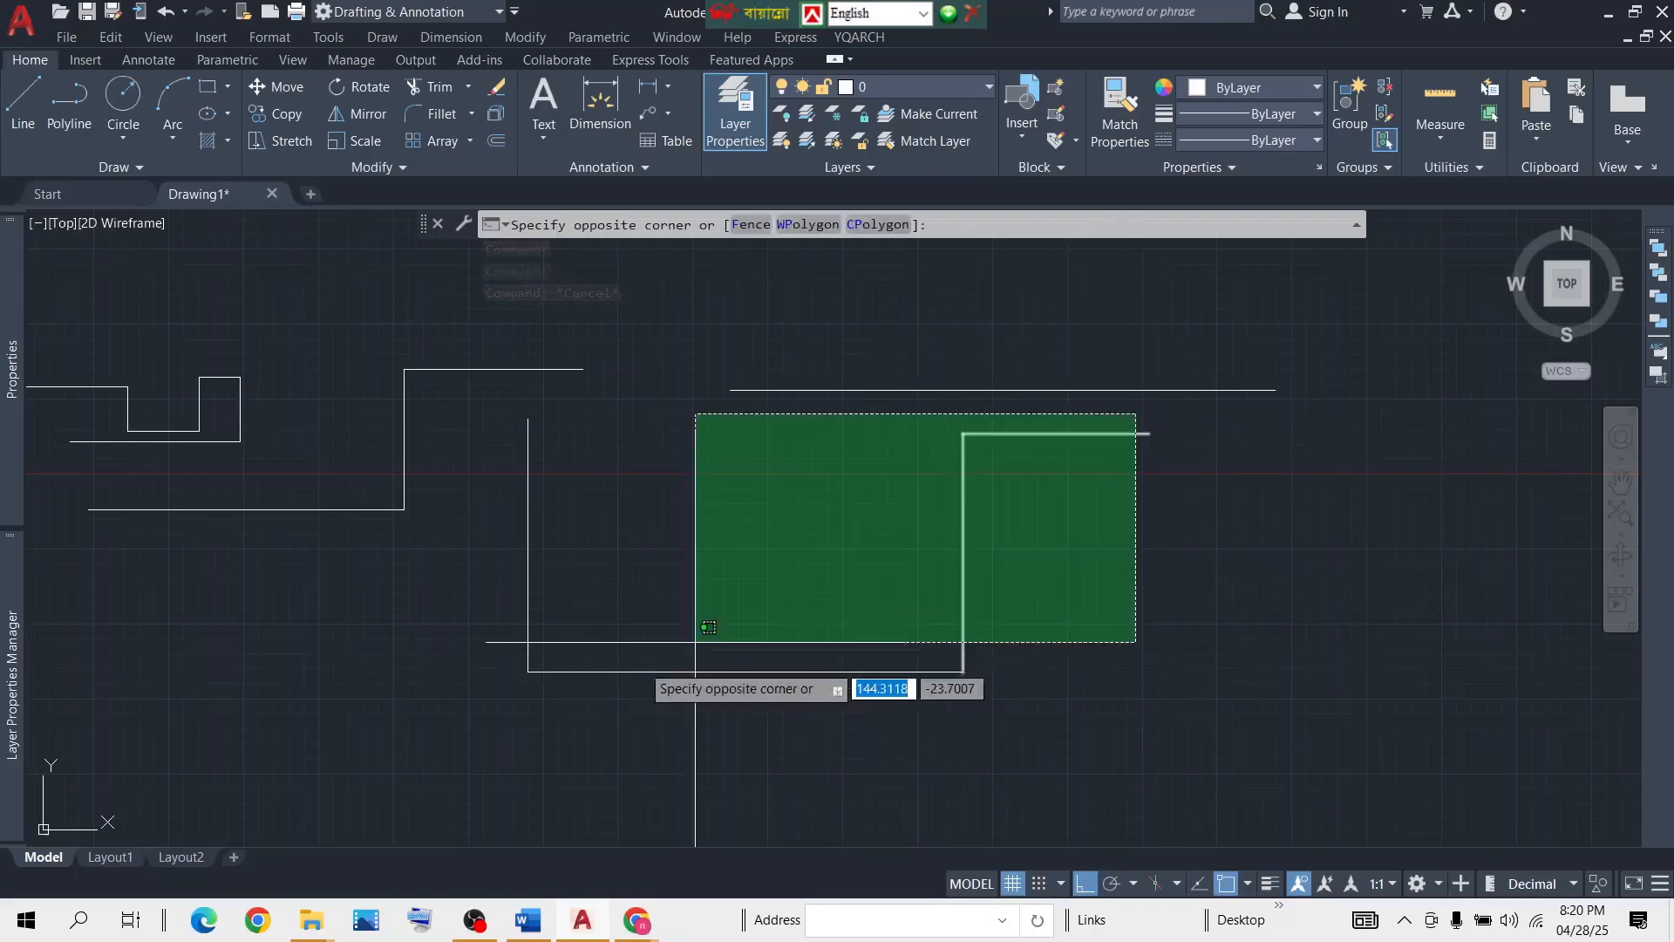
{"action": "left_click", "coordinate": [450, 713]}
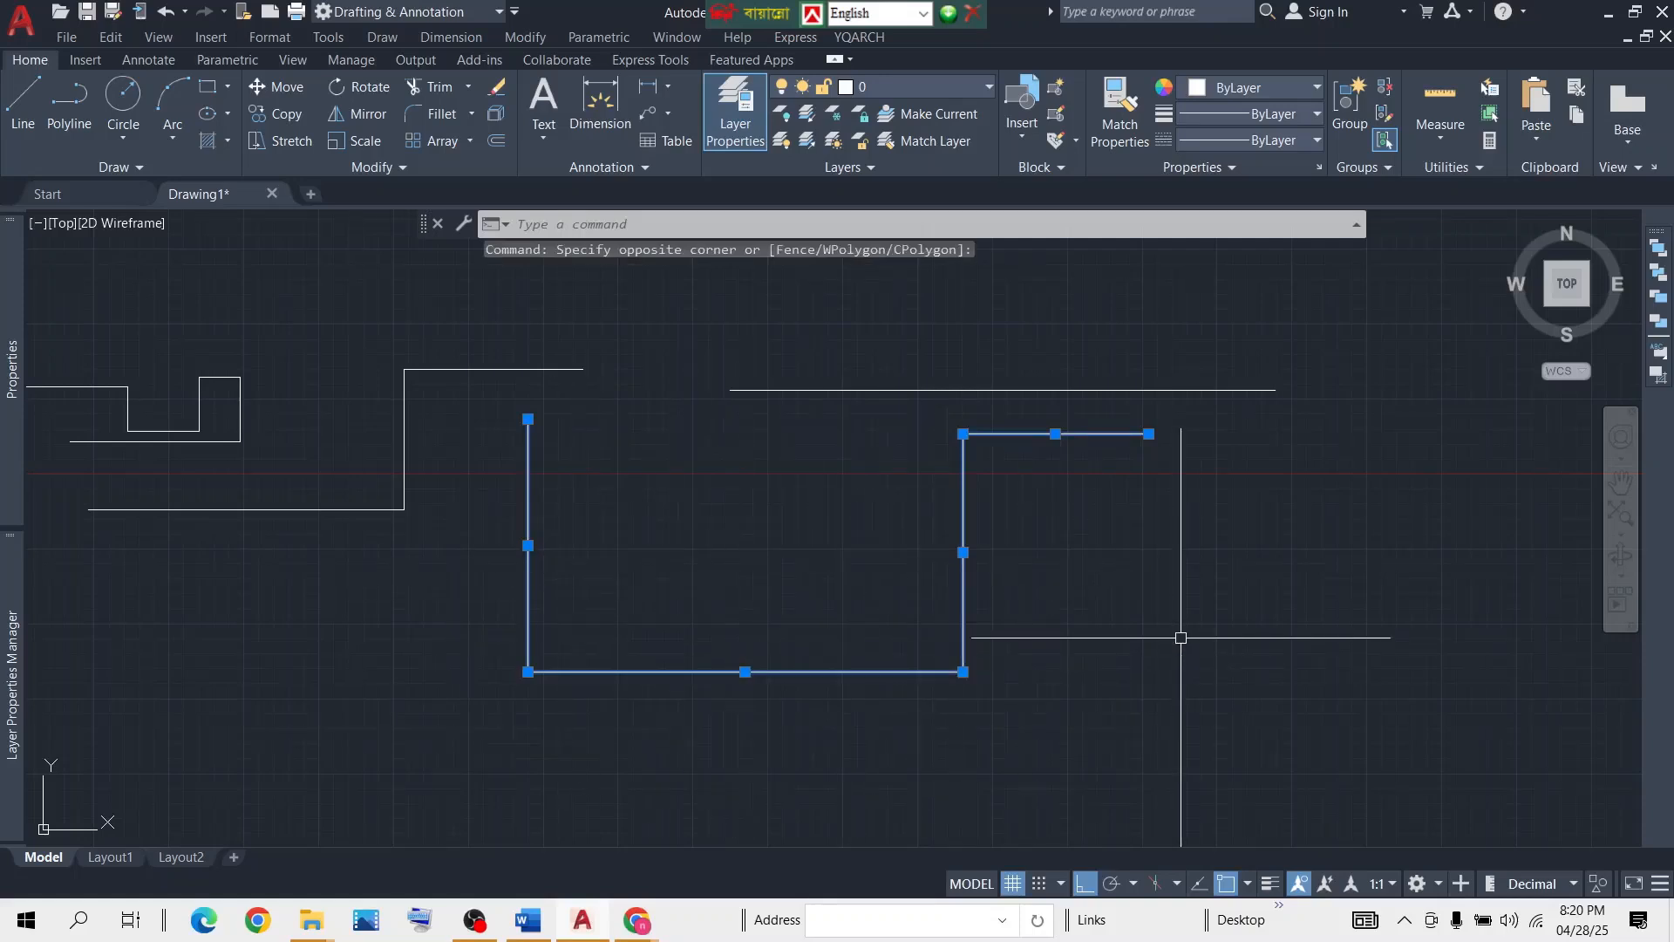
{"action": "type", "text": "j"}
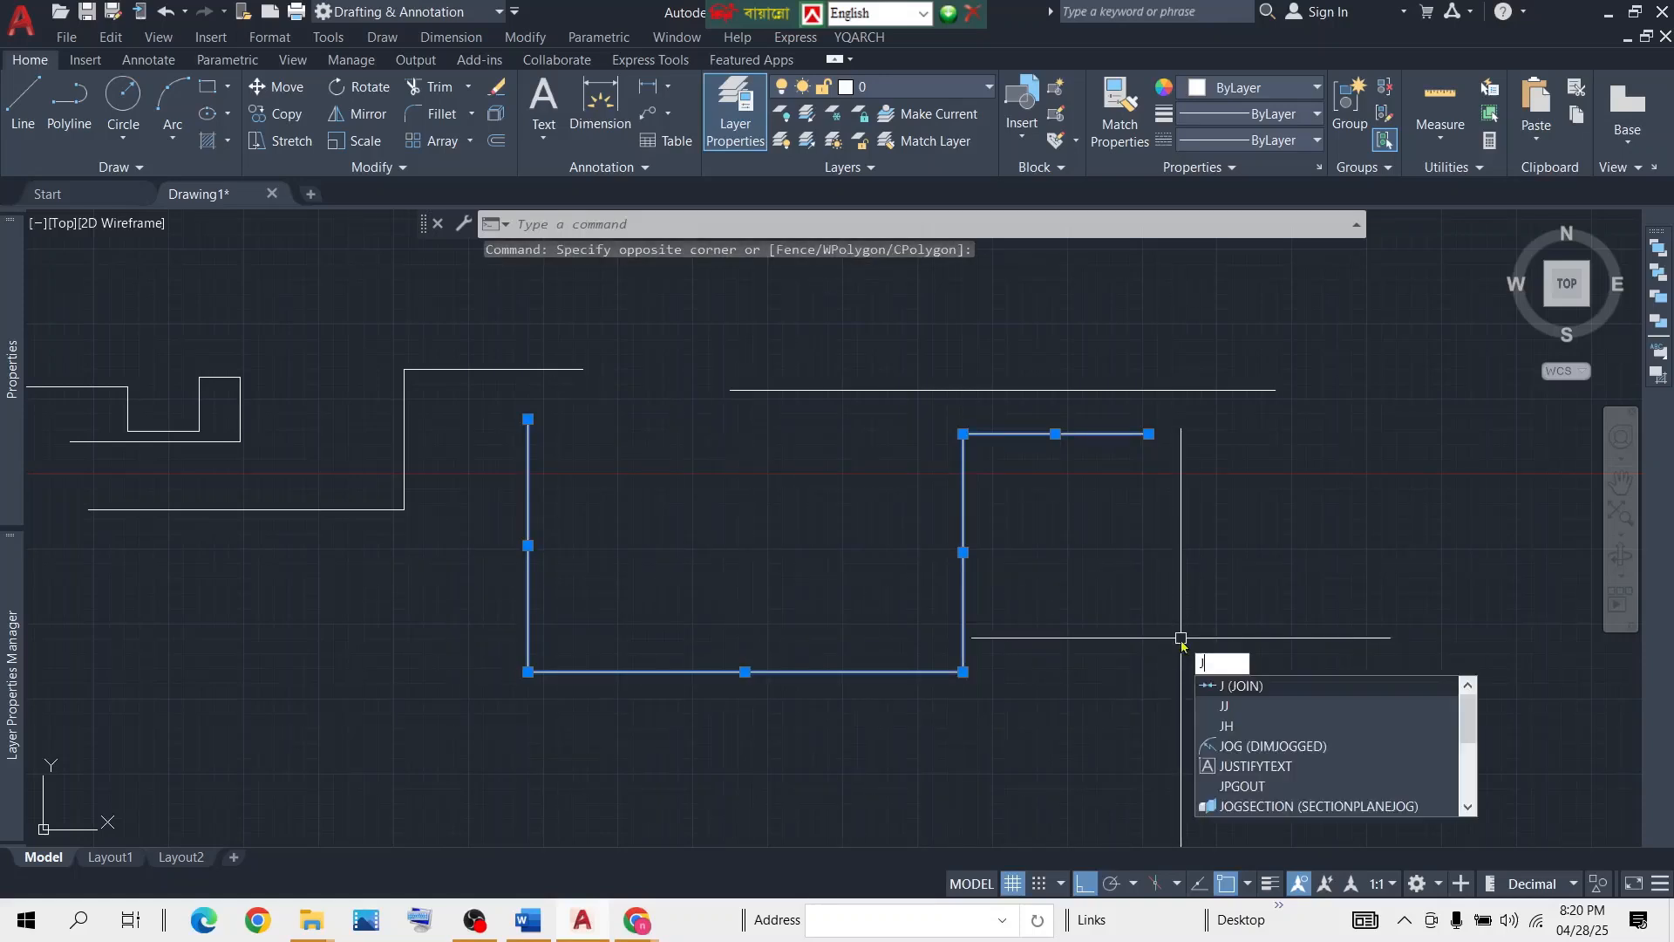
{"action": "key", "text": "Return"}
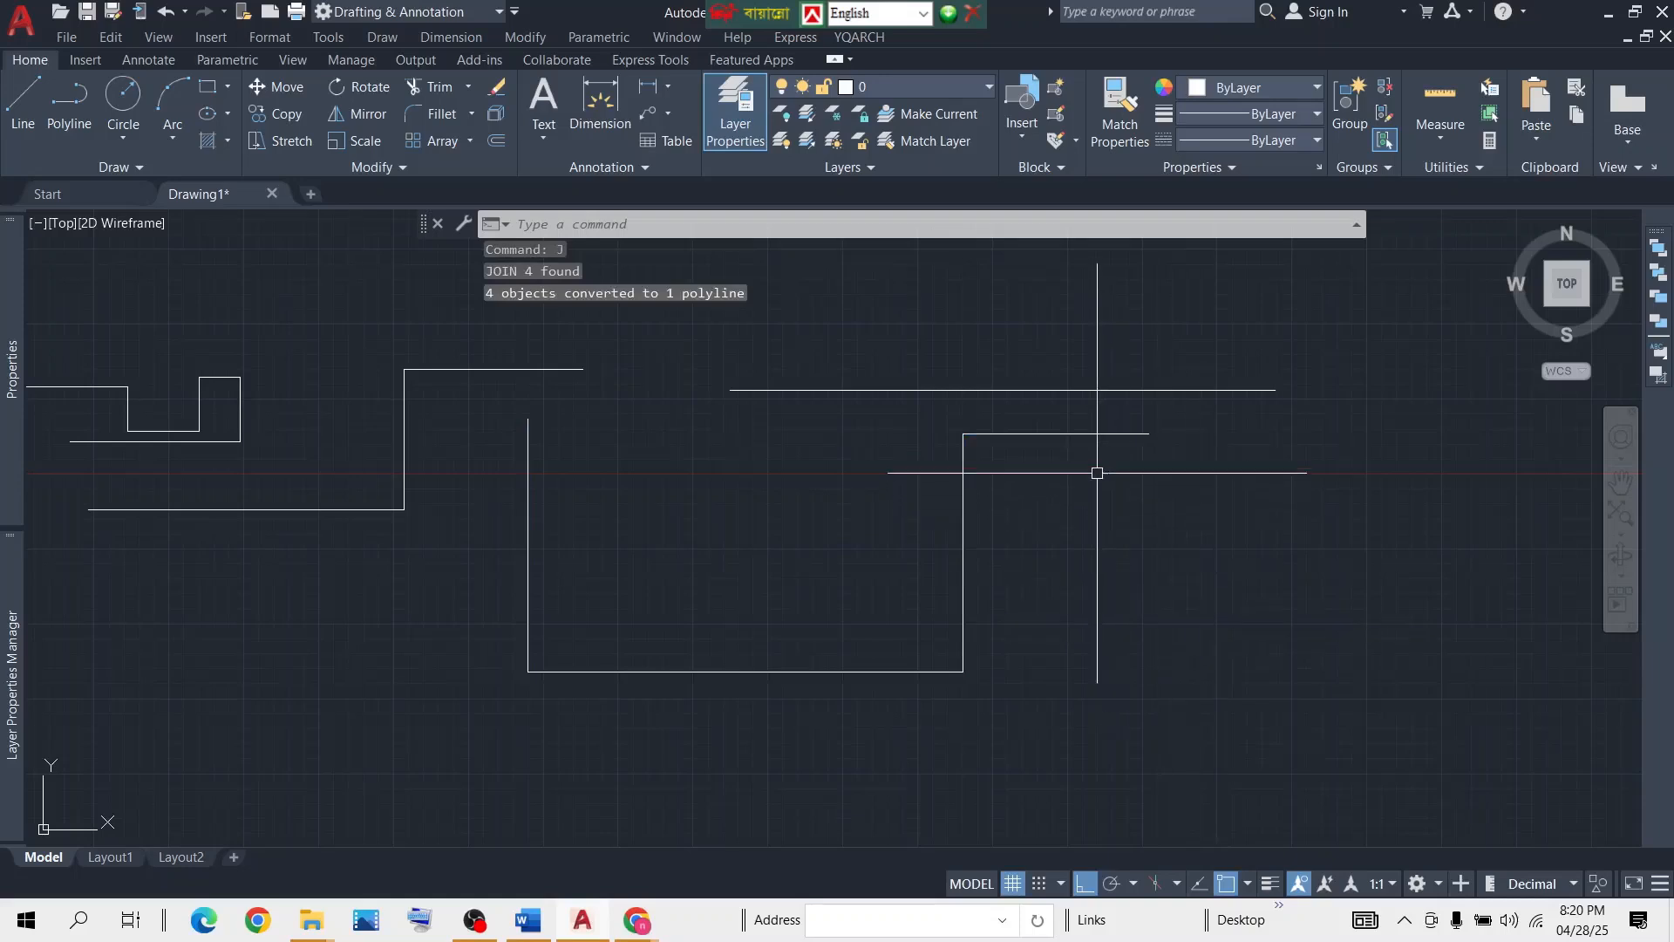
{"action": "left_click", "coordinate": [1087, 434]}
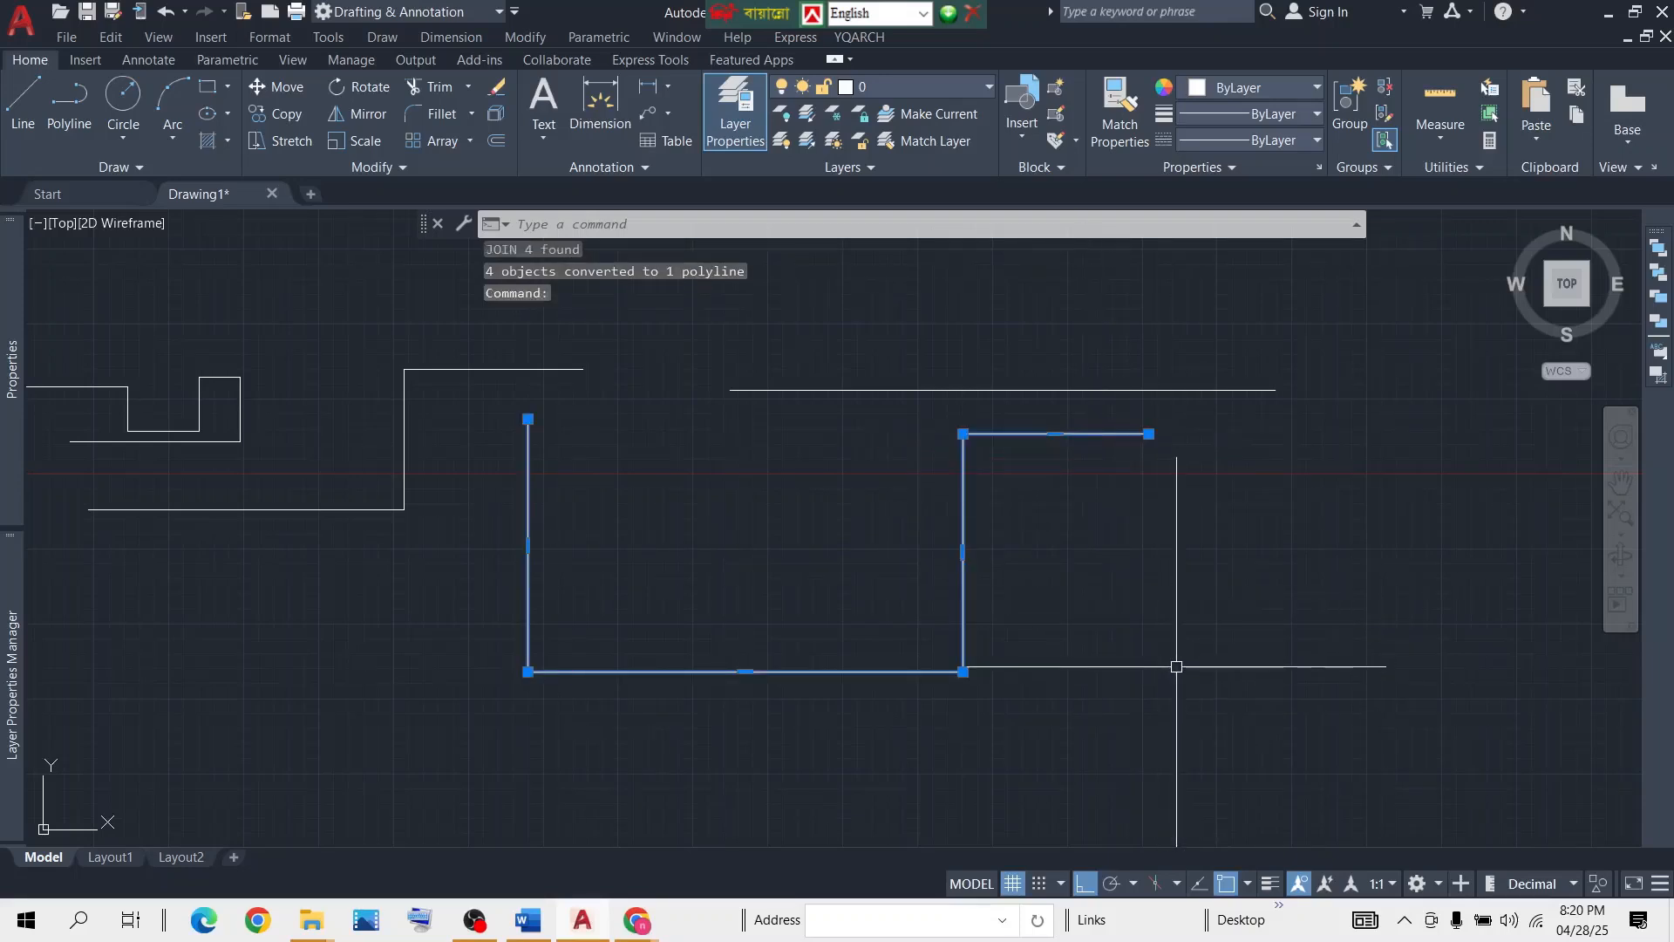
{"action": "key", "text": "Escape"}
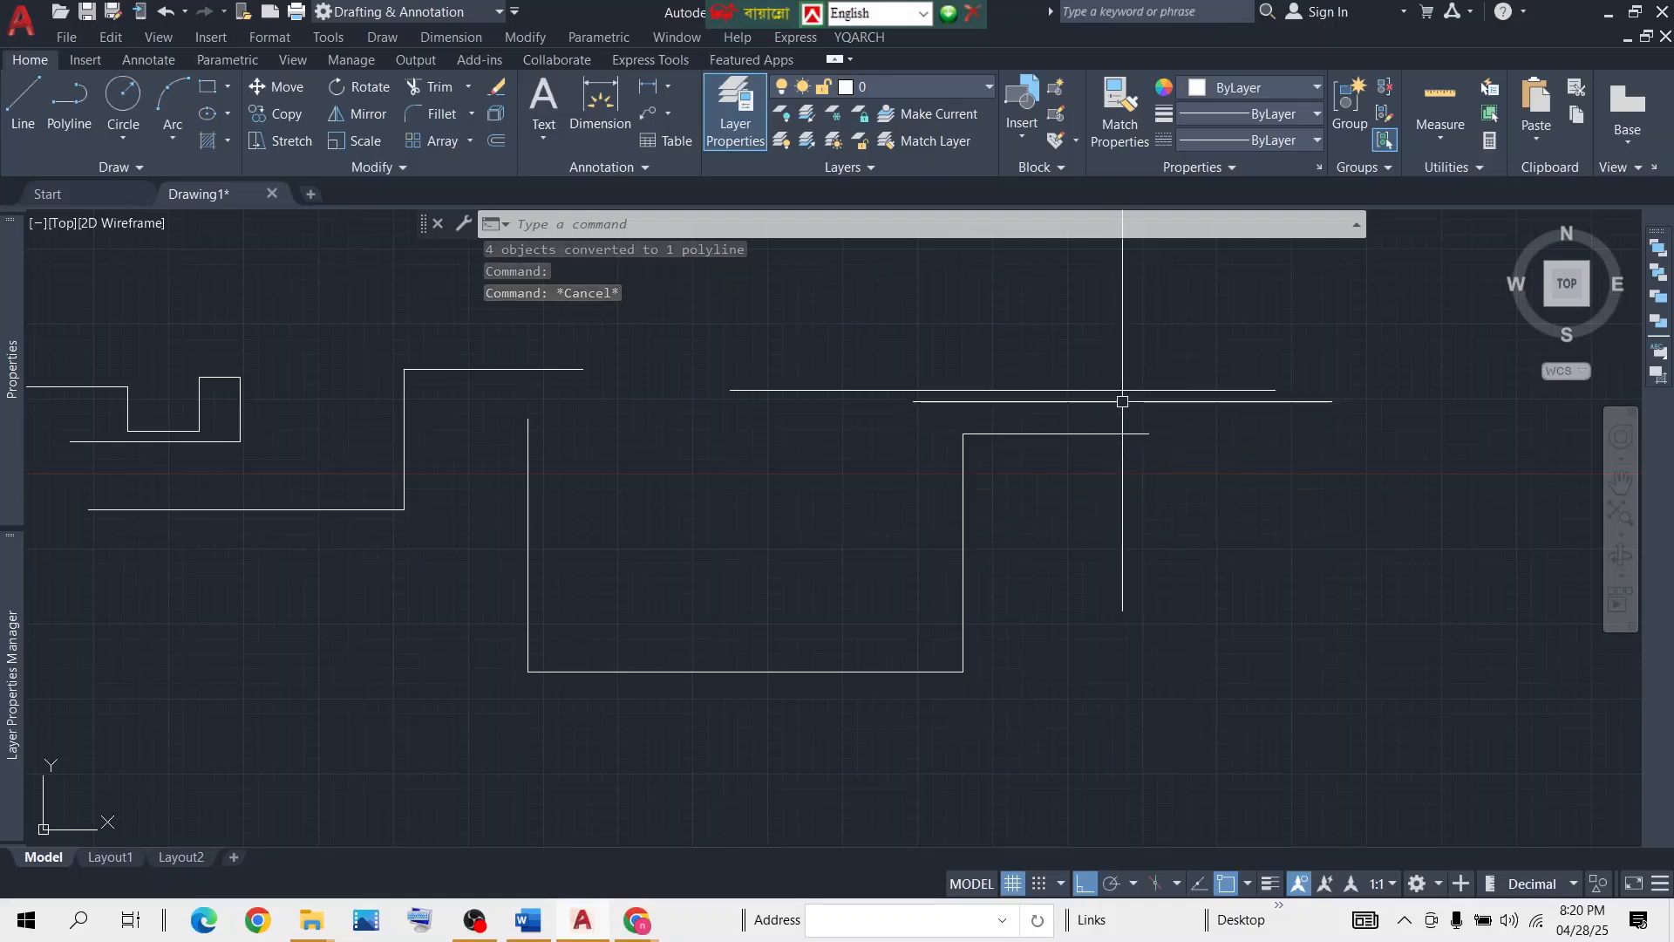
Draw a stepped polyline beside the joined one, running horizontally right, up in two vertical segments, and right again.
{"action": "left_click", "coordinate": [73, 122]}
{"action": "left_click", "coordinate": [994, 656]}
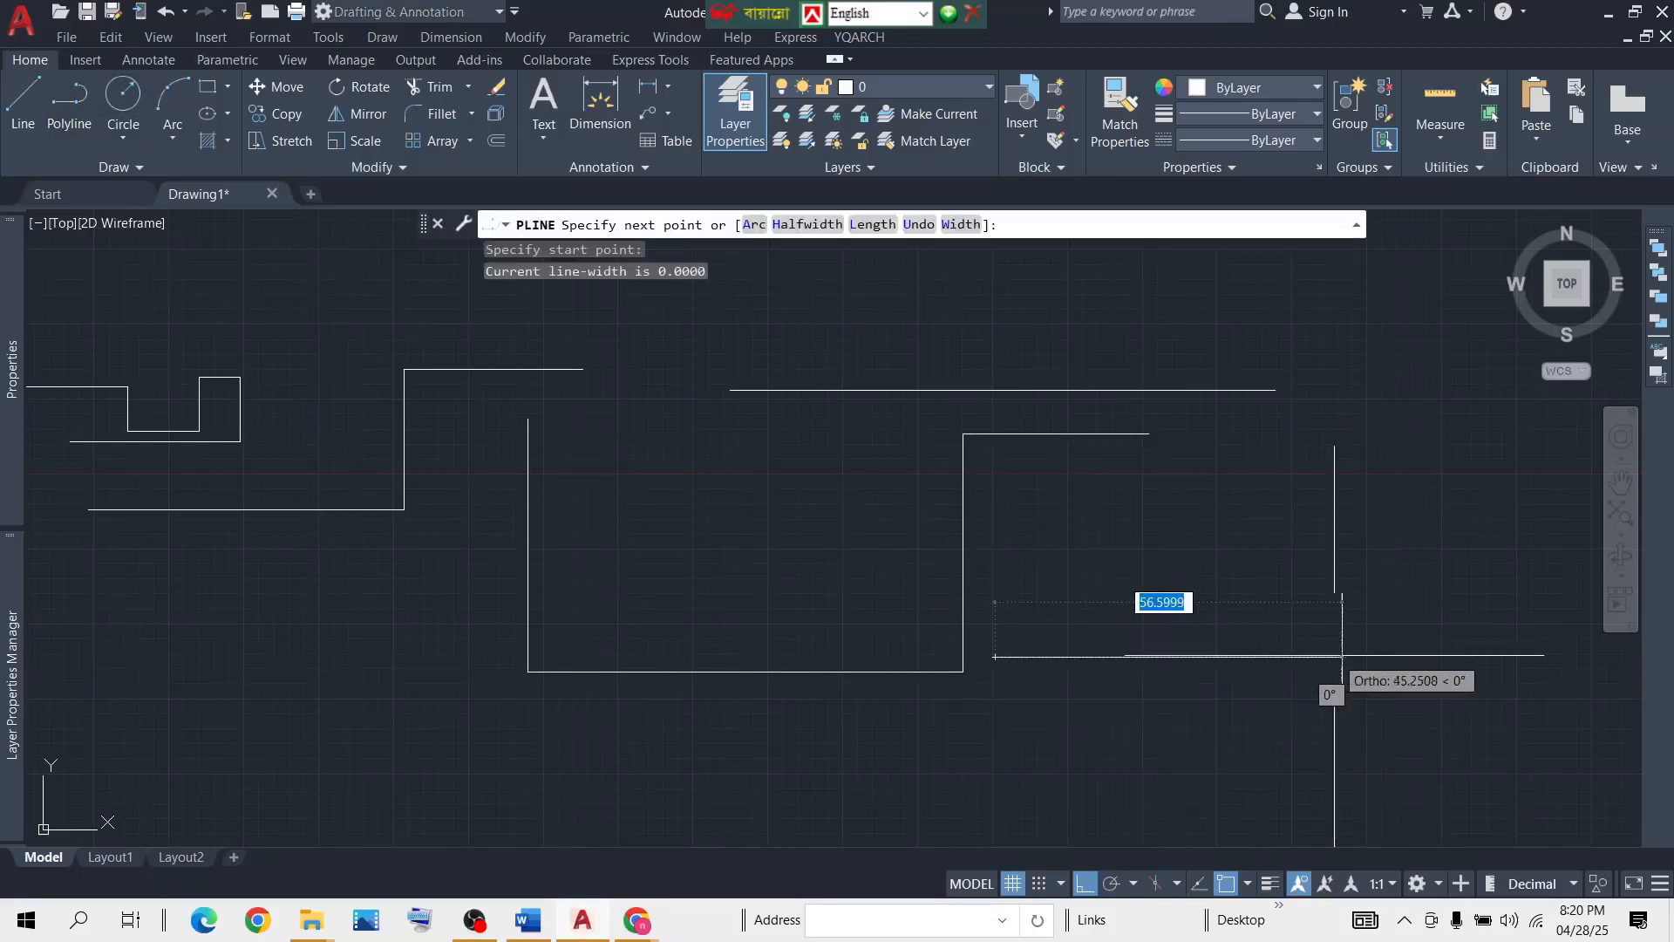
{"action": "left_click", "coordinate": [1380, 656]}
{"action": "left_click", "coordinate": [1380, 497]}
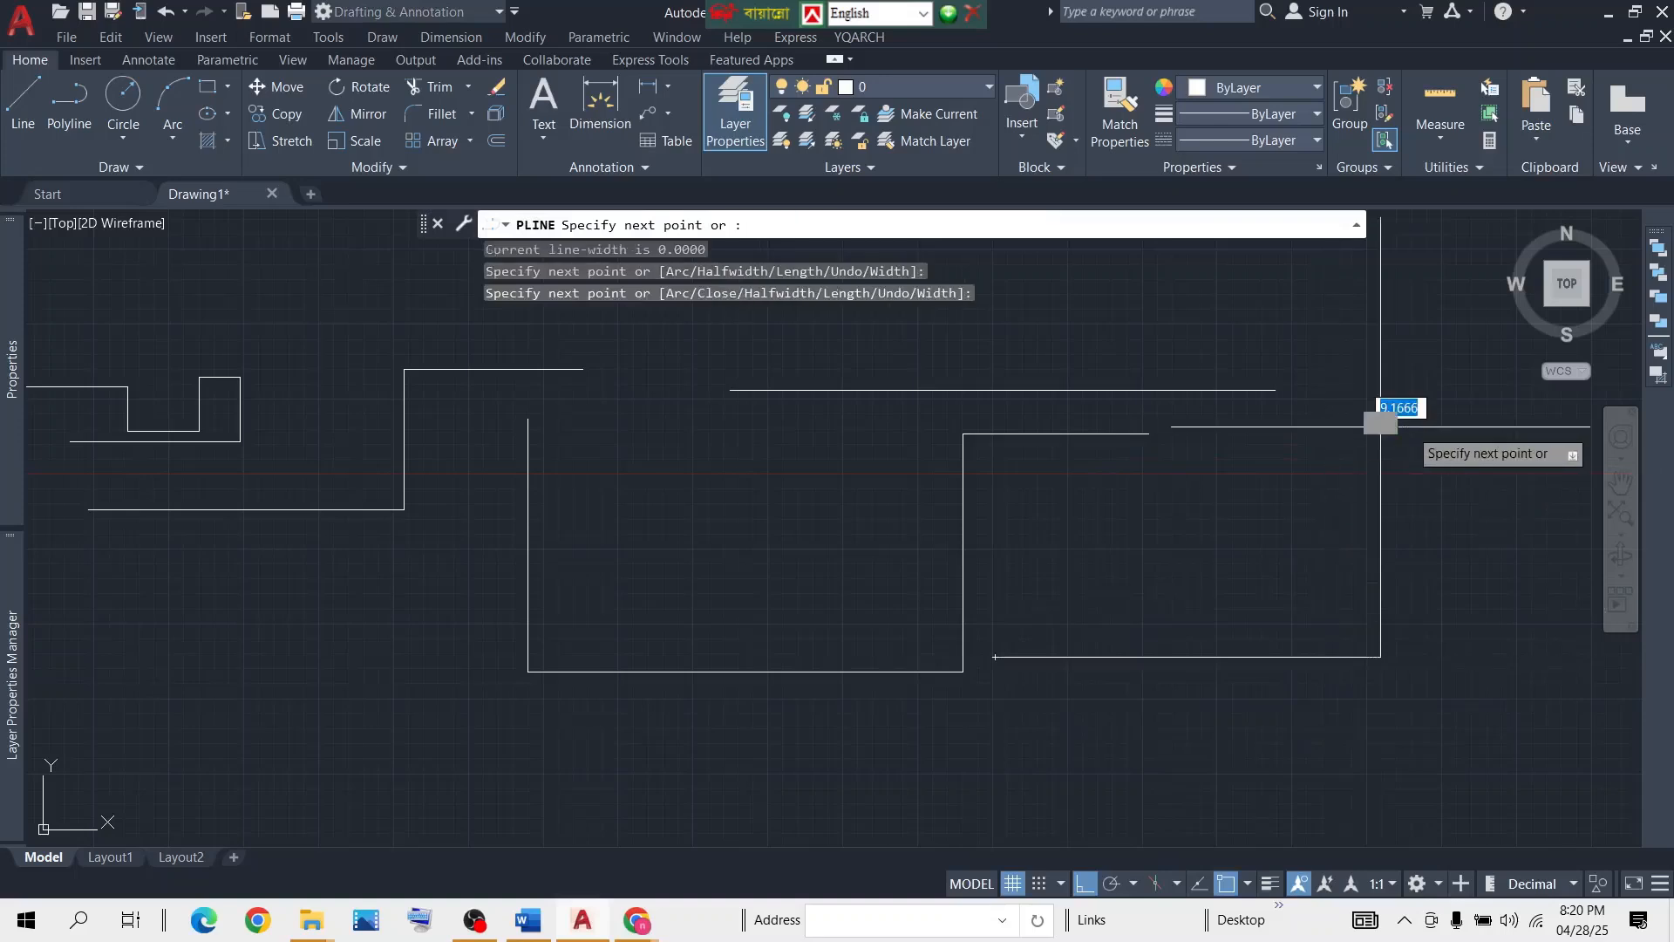
{"action": "left_click", "coordinate": [1380, 426]}
{"action": "left_click", "coordinate": [1474, 426]}
{"action": "key", "text": "Return"}
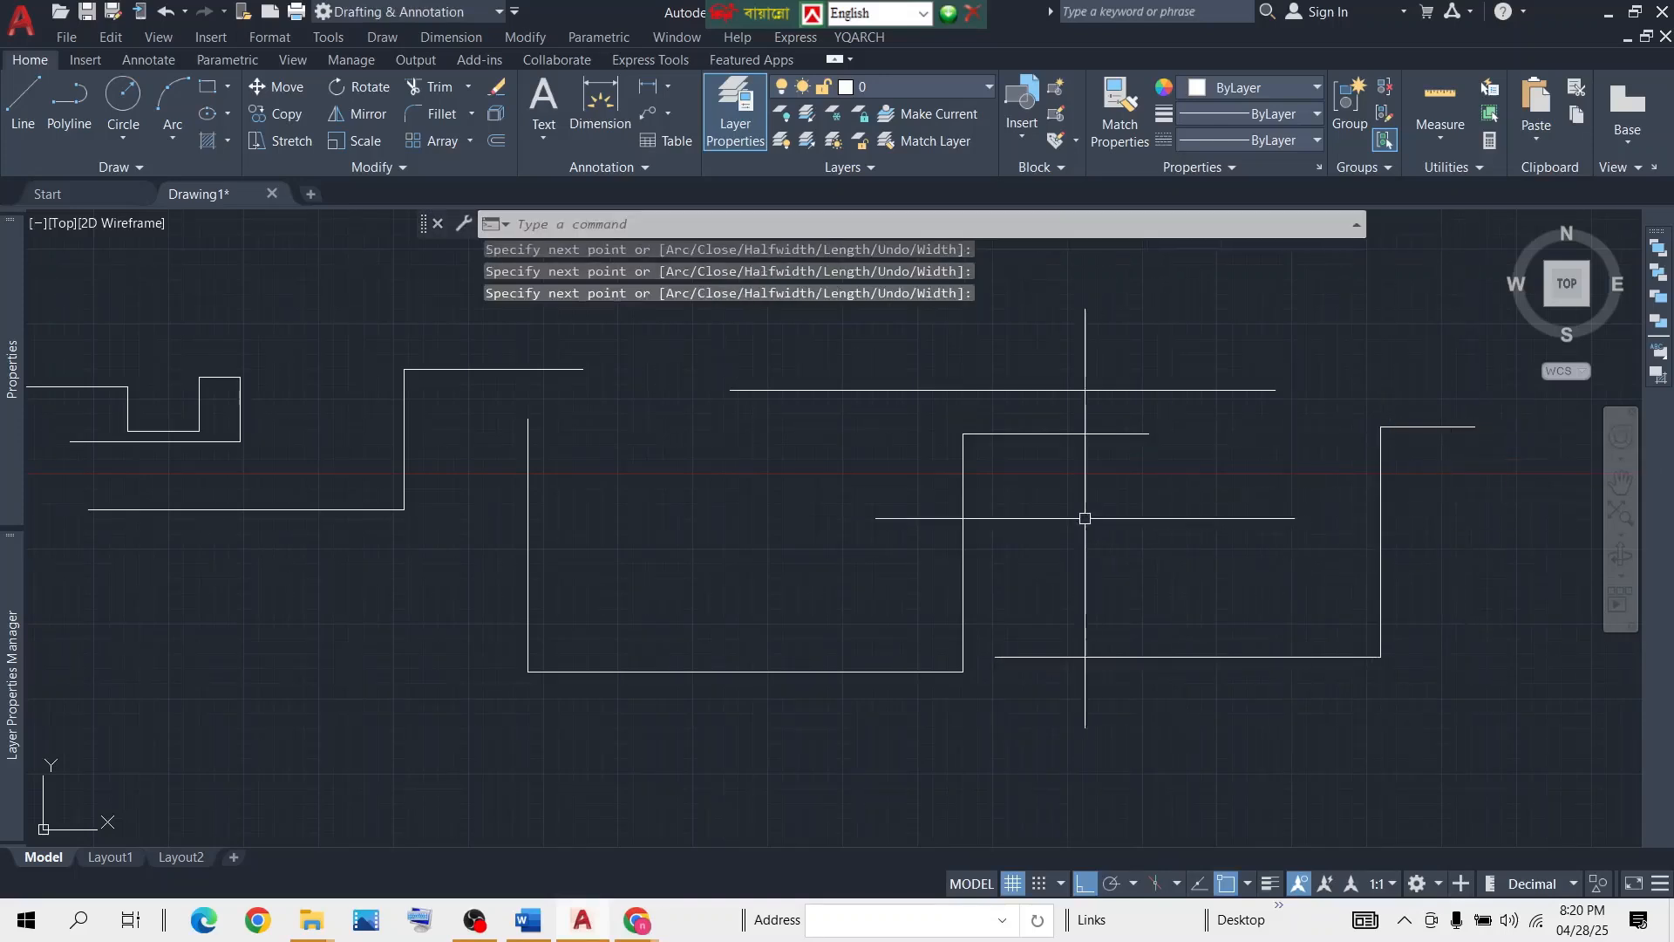
Draw a larger four-segment polyline further right, going about 155 units right, then up, right and down.
{"action": "scroll", "coordinate": [1085, 518], "scroll_direction": "down", "scroll_amount": 6}
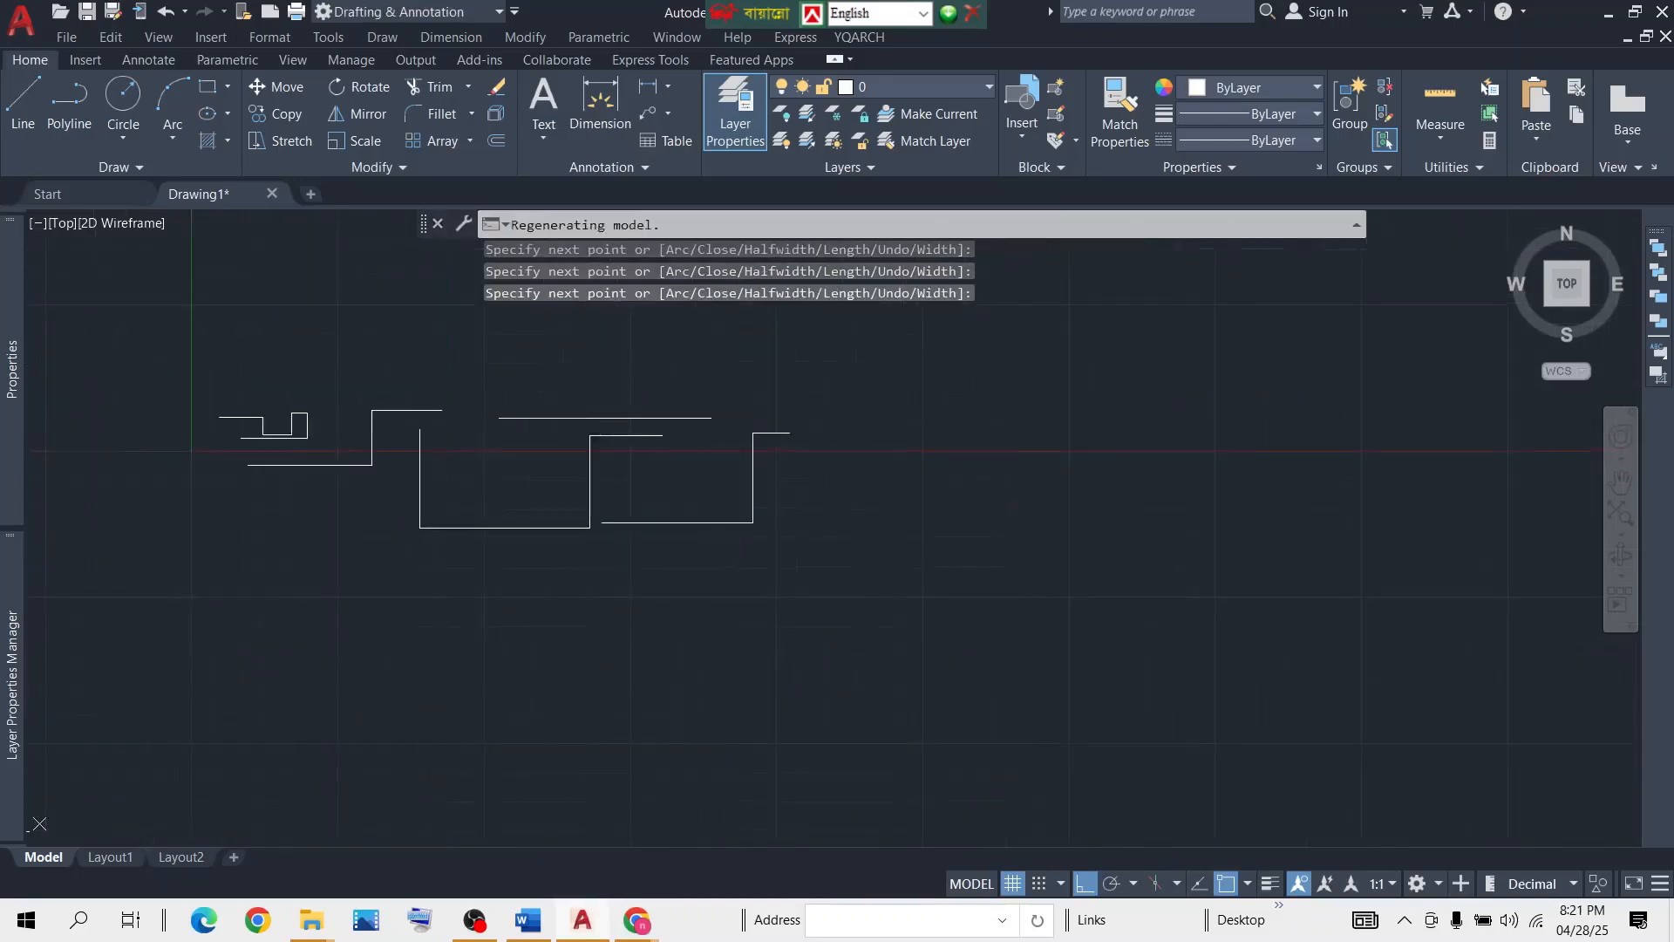
{"action": "type", "text": "p"}
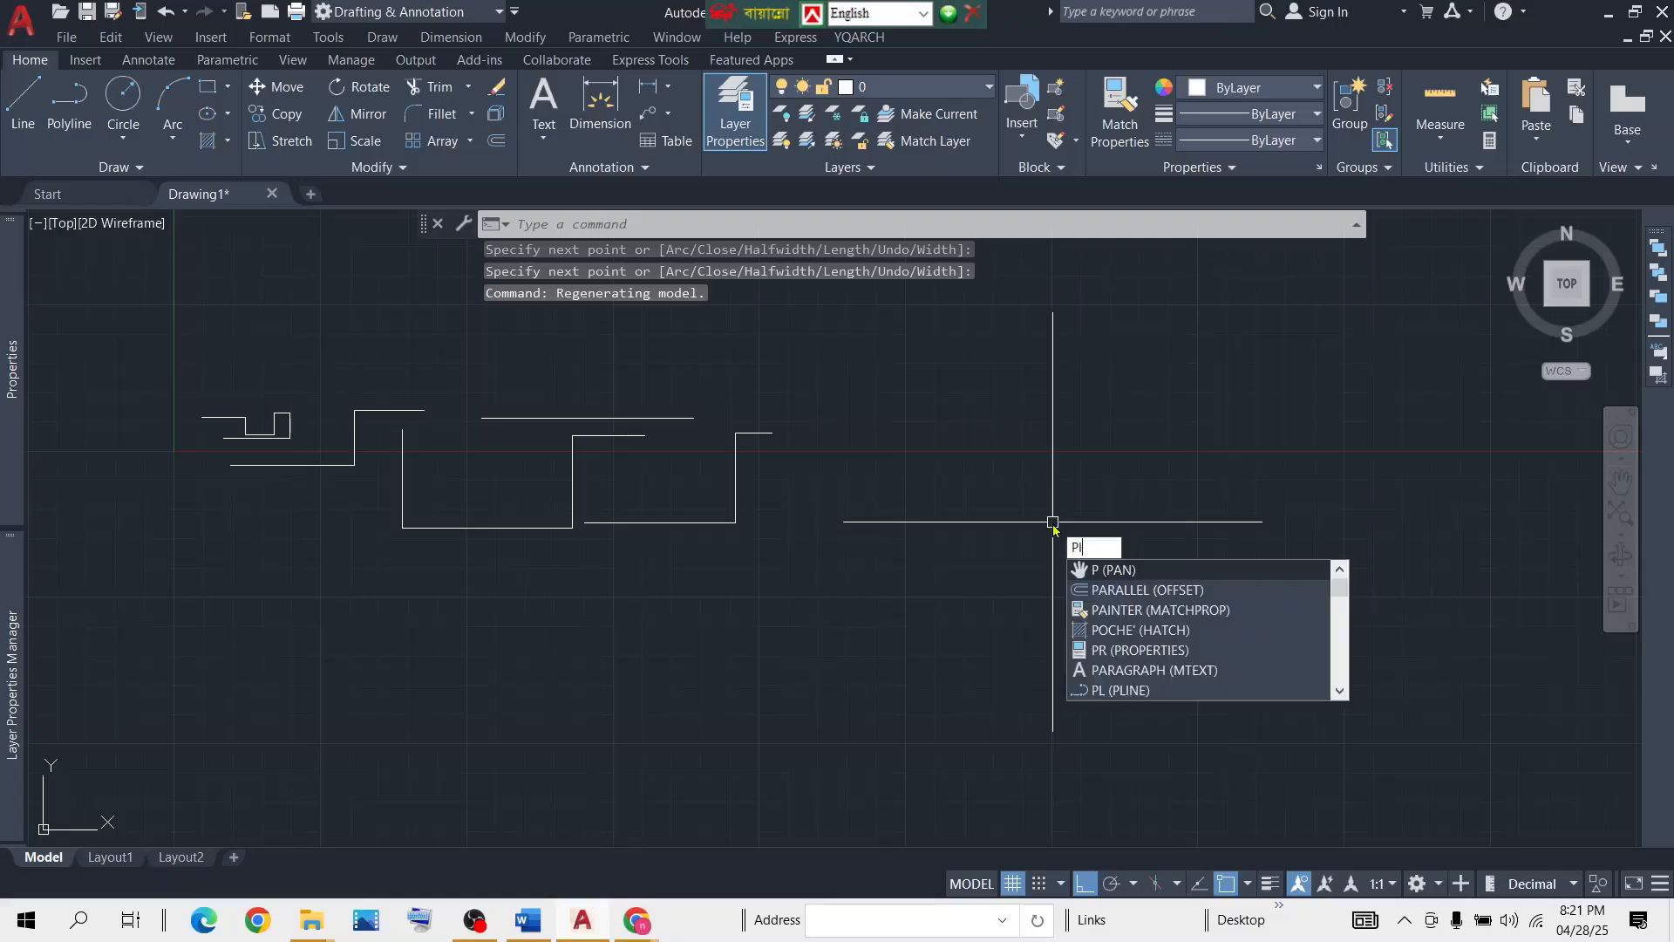
{"action": "type", "text": "l"}
{"action": "key", "text": "Return"}
{"action": "left_click", "coordinate": [886, 522]}
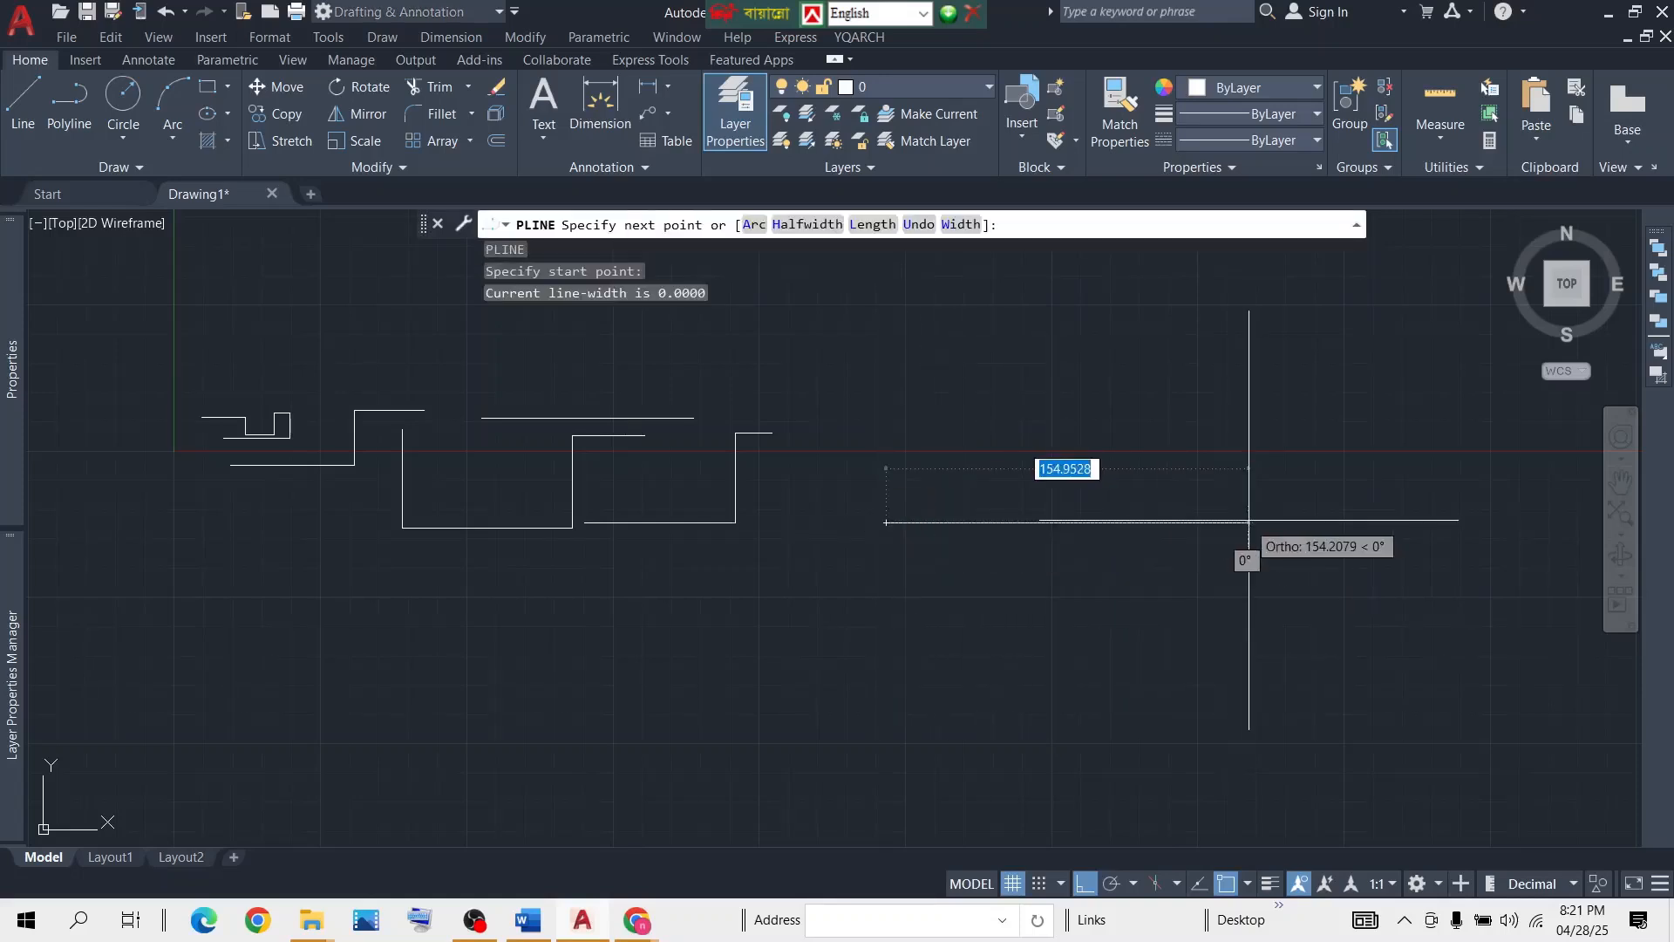
{"action": "left_click", "coordinate": [1249, 522]}
{"action": "left_click", "coordinate": [1249, 327]}
{"action": "left_click", "coordinate": [1413, 334]}
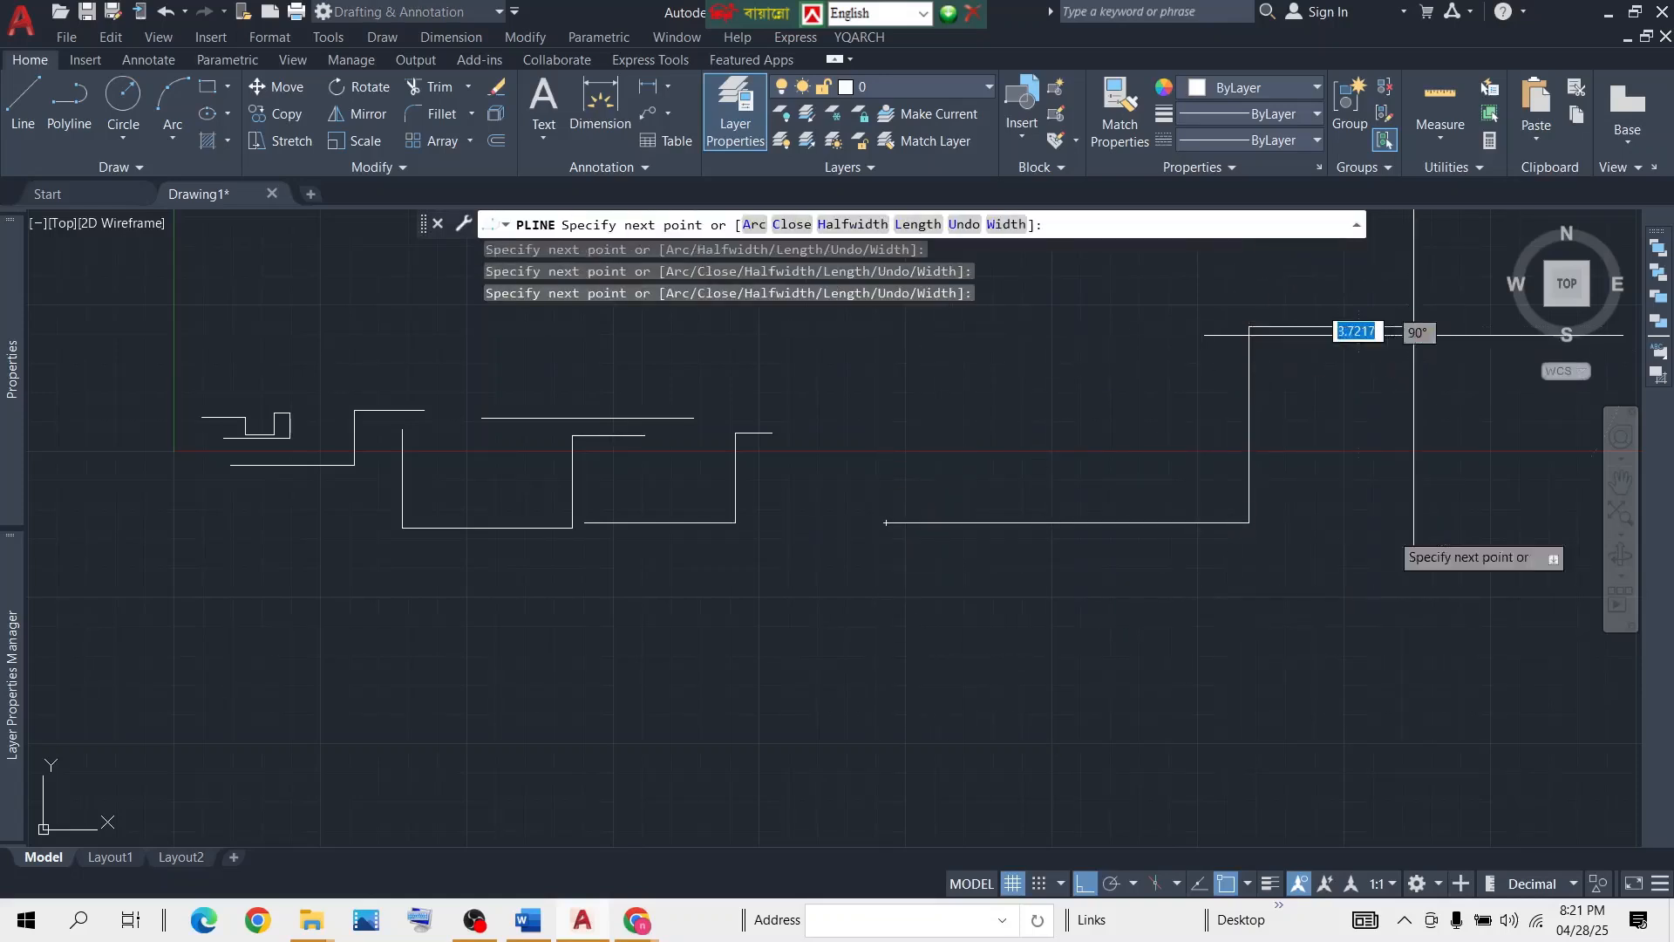
{"action": "left_click", "coordinate": [1381, 573]}
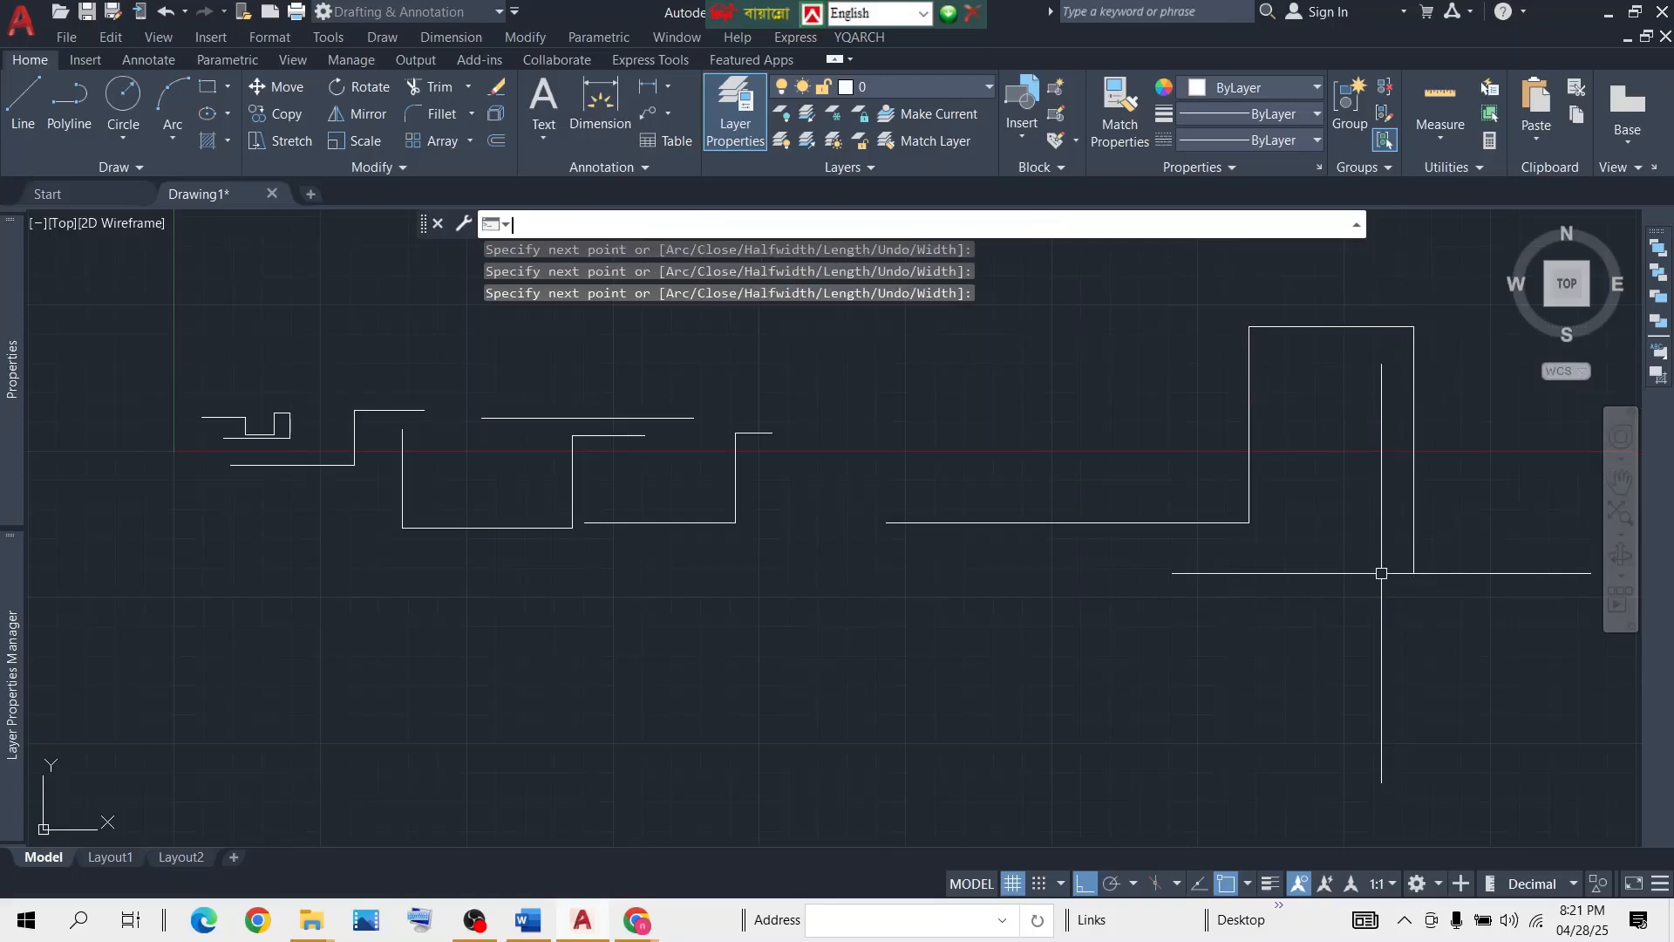
{"action": "key", "text": "Return"}
Draw a center-radius circle with a radius of 10 in the empty area right of the largest polyline.
{"action": "scroll", "coordinate": [778, 561], "scroll_direction": "down", "scroll_amount": 2}
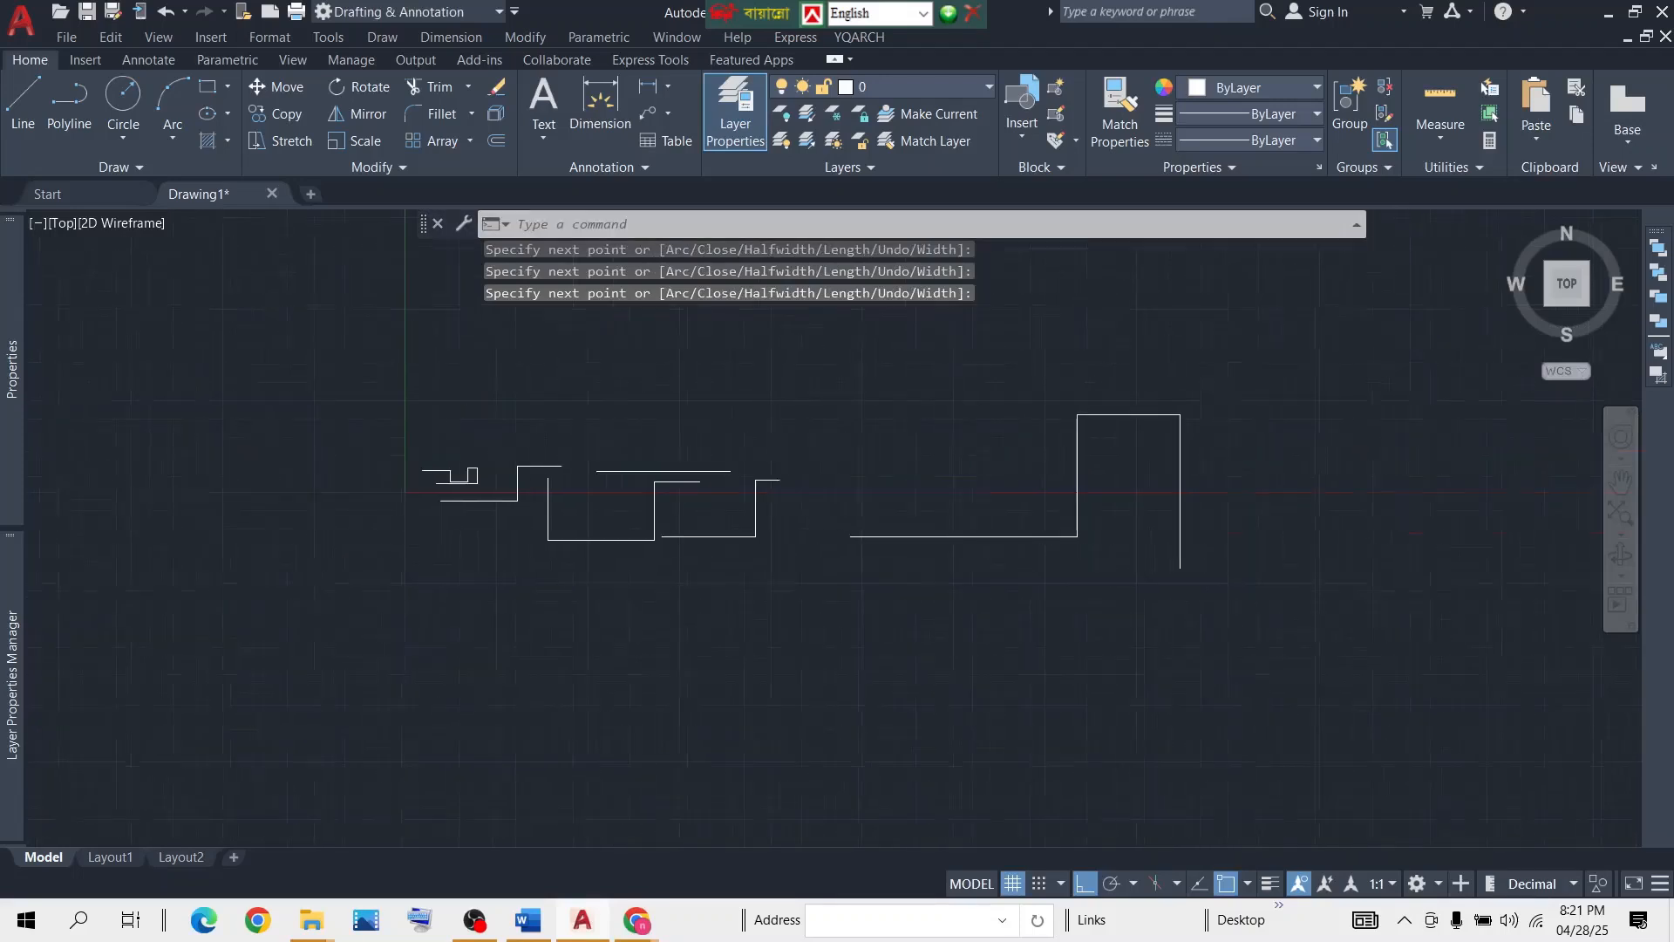
{"action": "scroll", "coordinate": [860, 554], "scroll_direction": "down", "scroll_amount": 2}
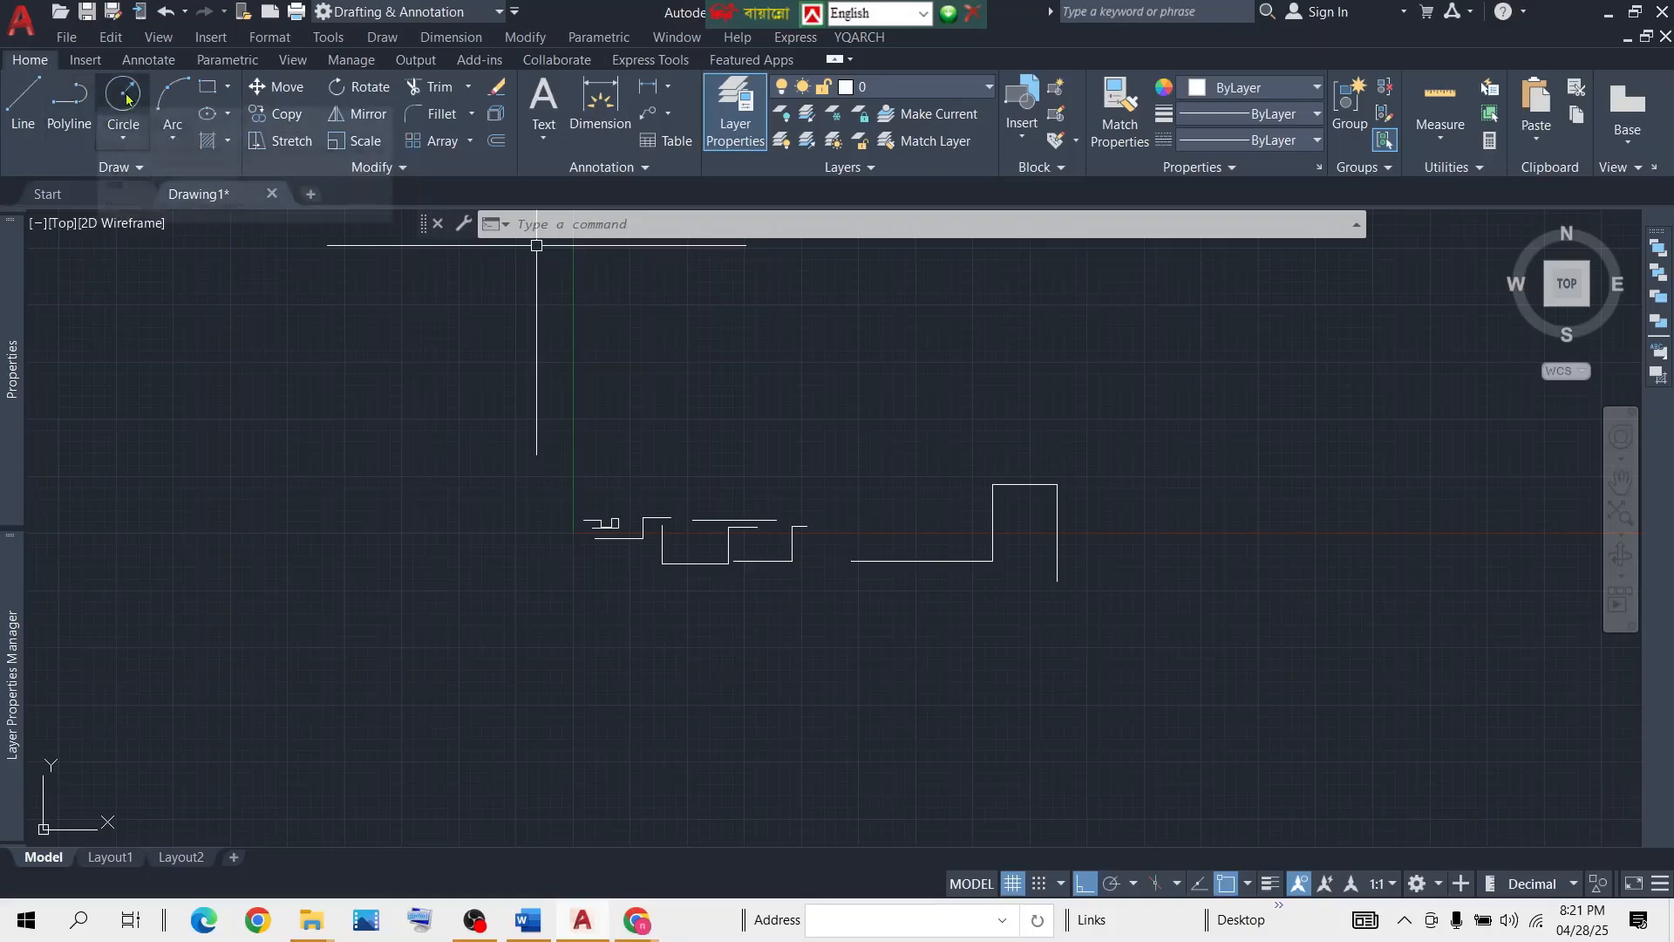
{"action": "middle_click_drag", "start_coordinate": [1122, 560], "coordinate": [654, 524]}
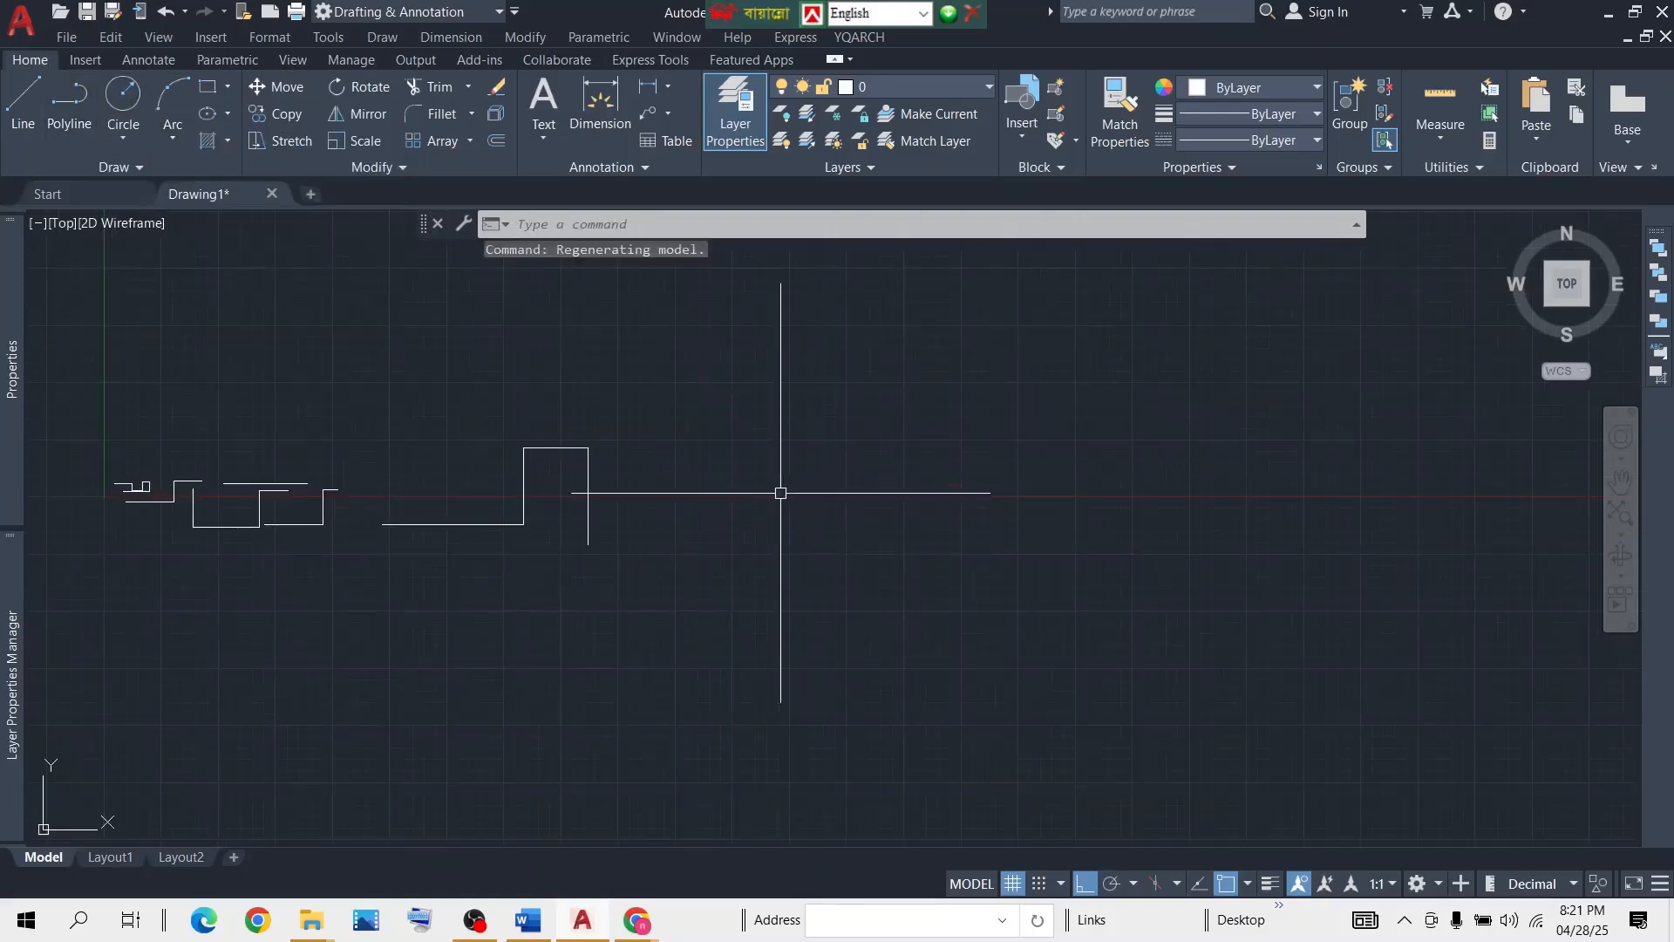
{"action": "left_click", "coordinate": [122, 138]}
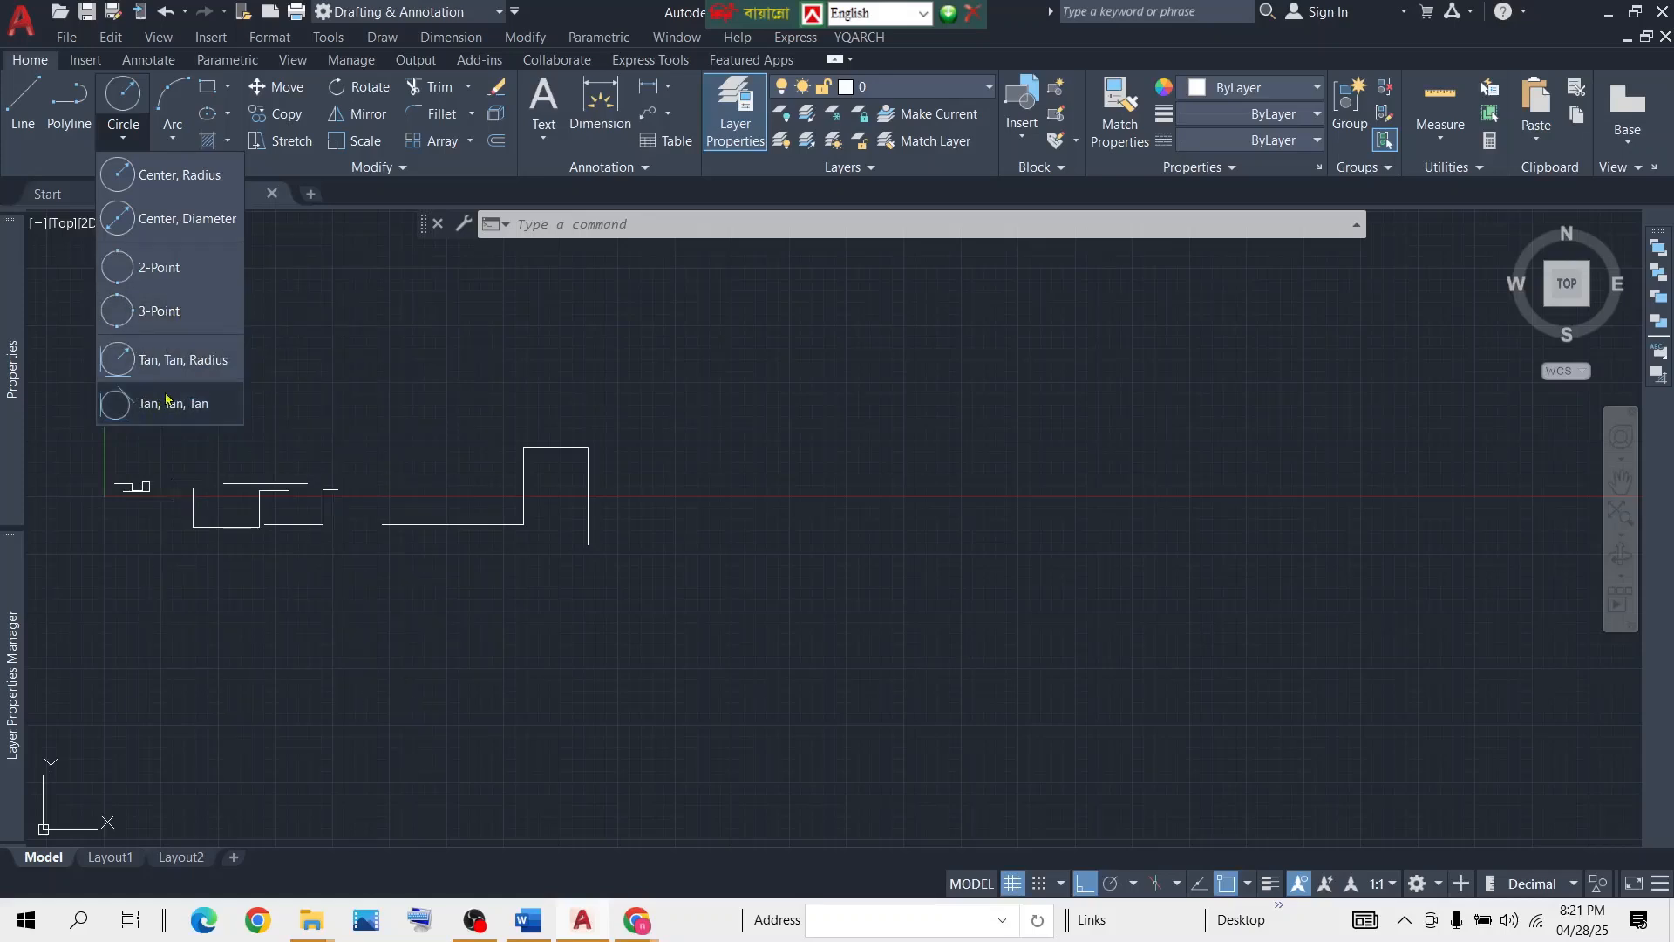
{"action": "left_click", "coordinate": [121, 97]}
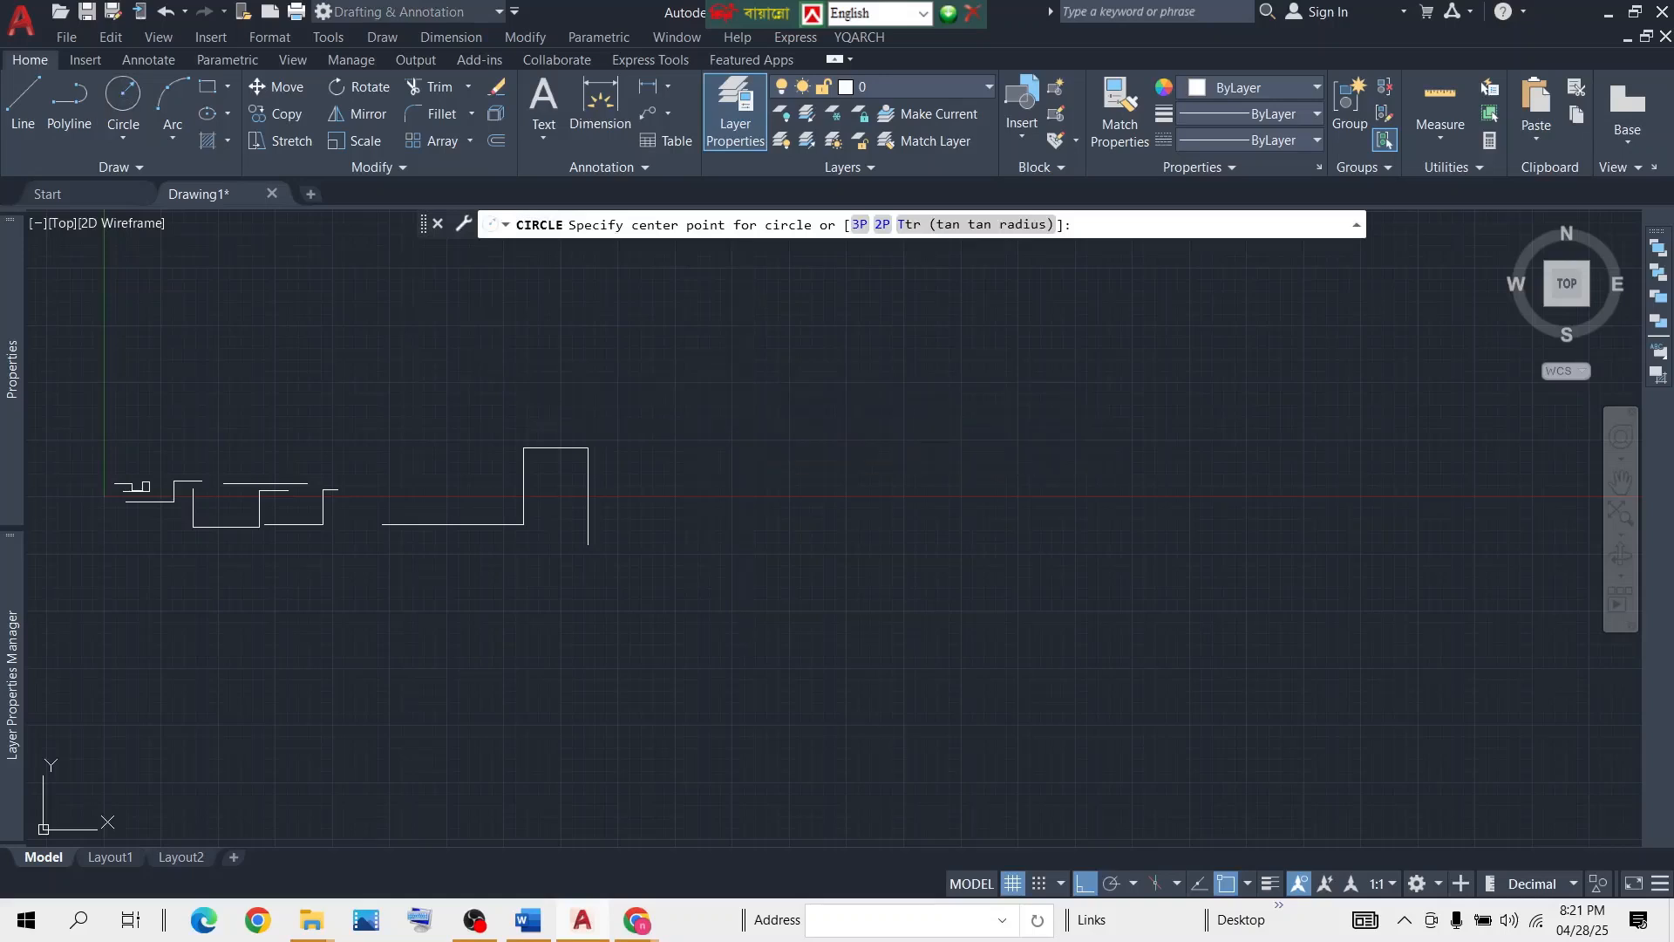
{"action": "left_click", "coordinate": [749, 431]}
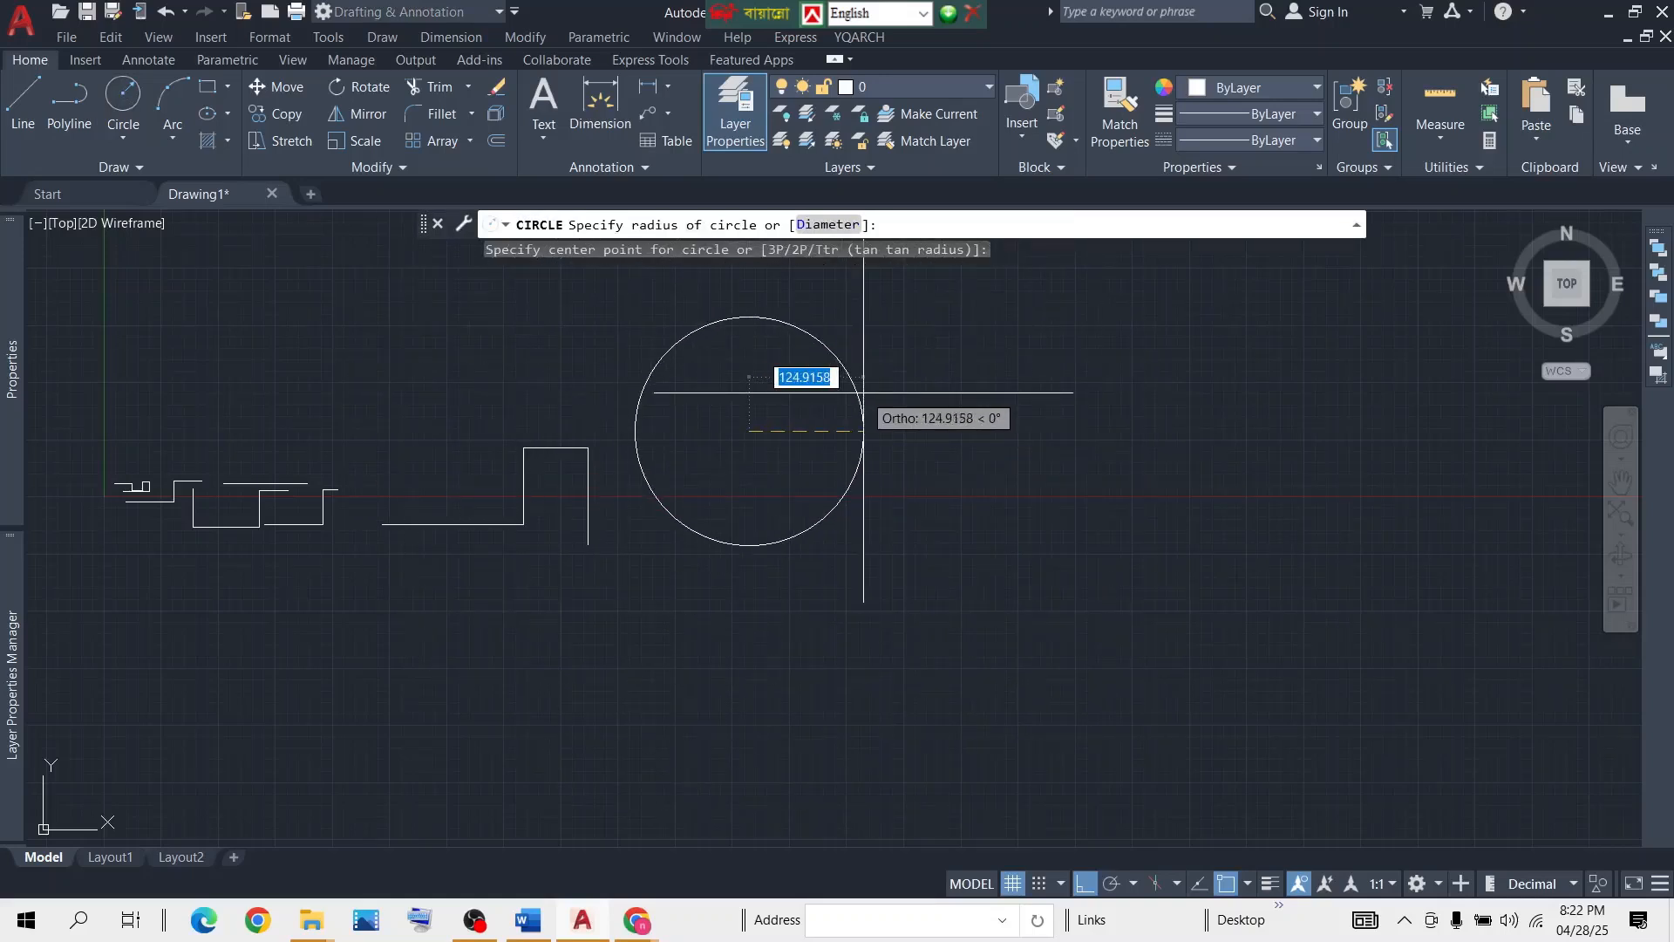
{"action": "type", "text": "10"}
{"action": "key", "text": "Return"}
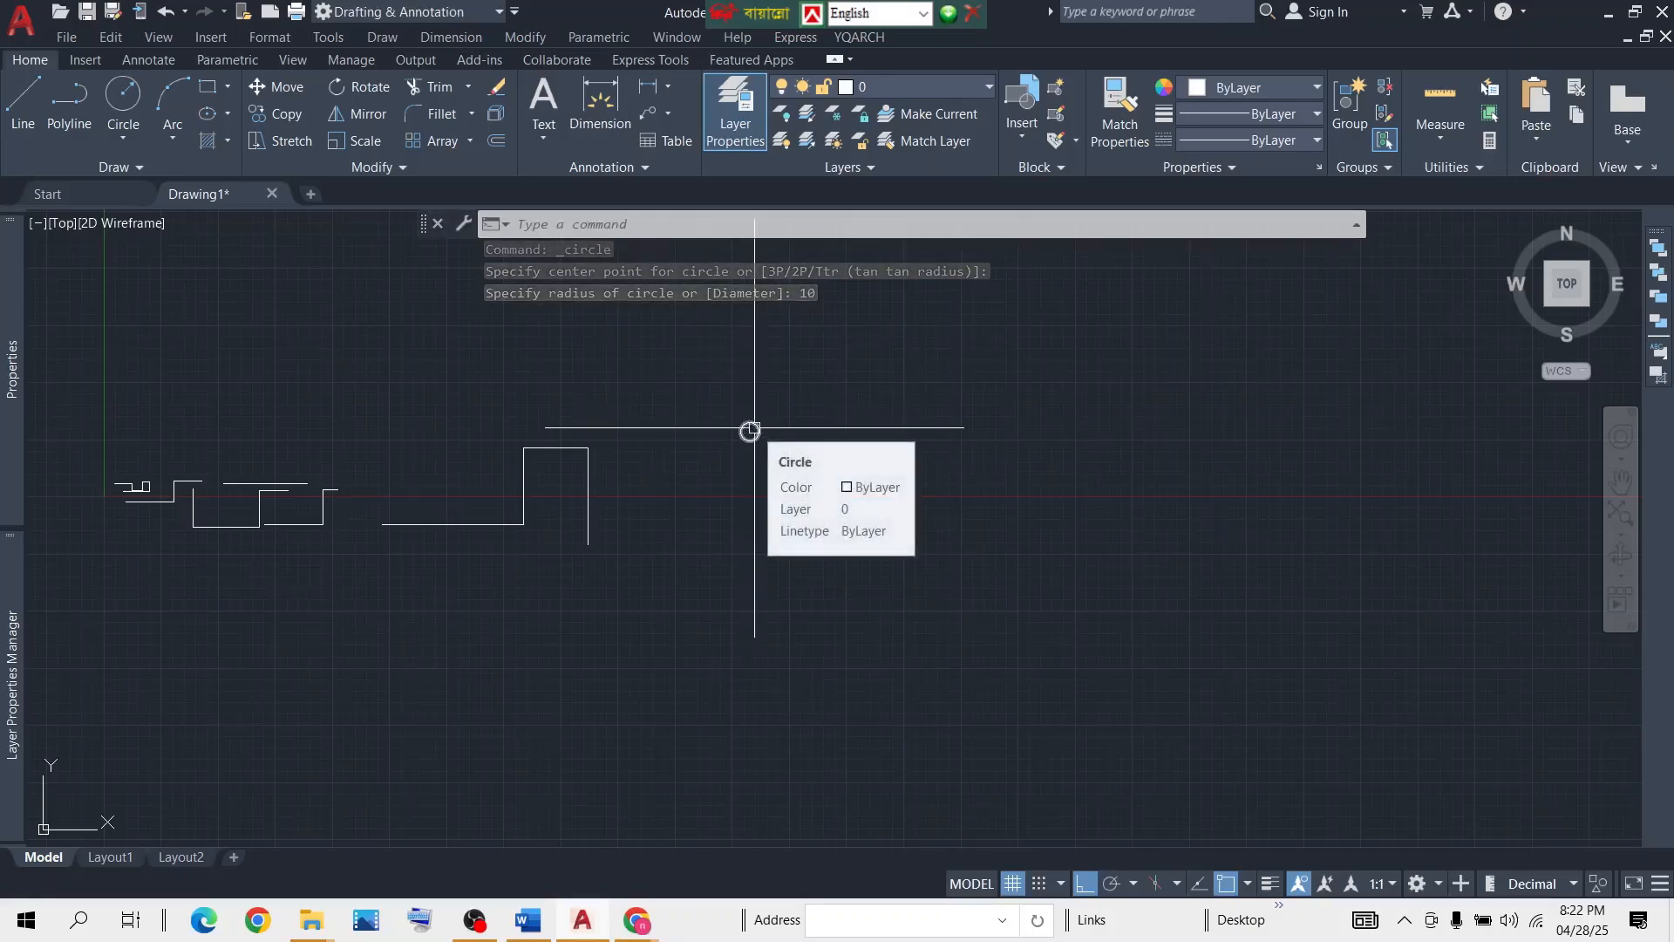
{"action": "left_click", "coordinate": [124, 95]}
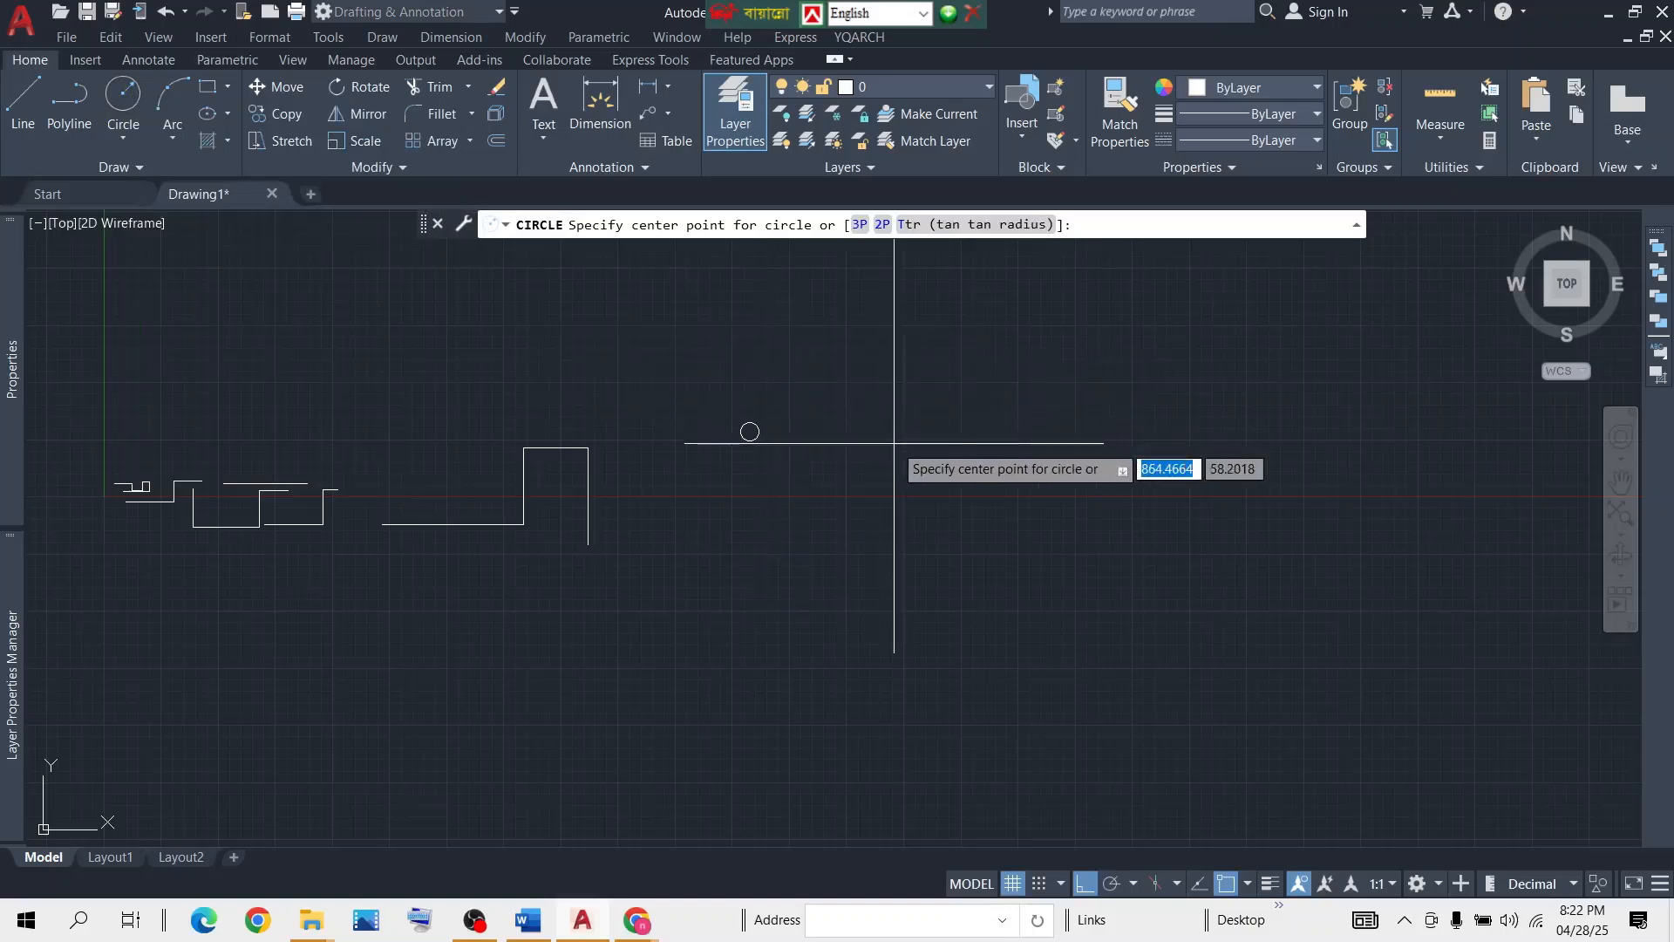
{"action": "key", "text": "Return"}
{"action": "key", "text": "Escape"}
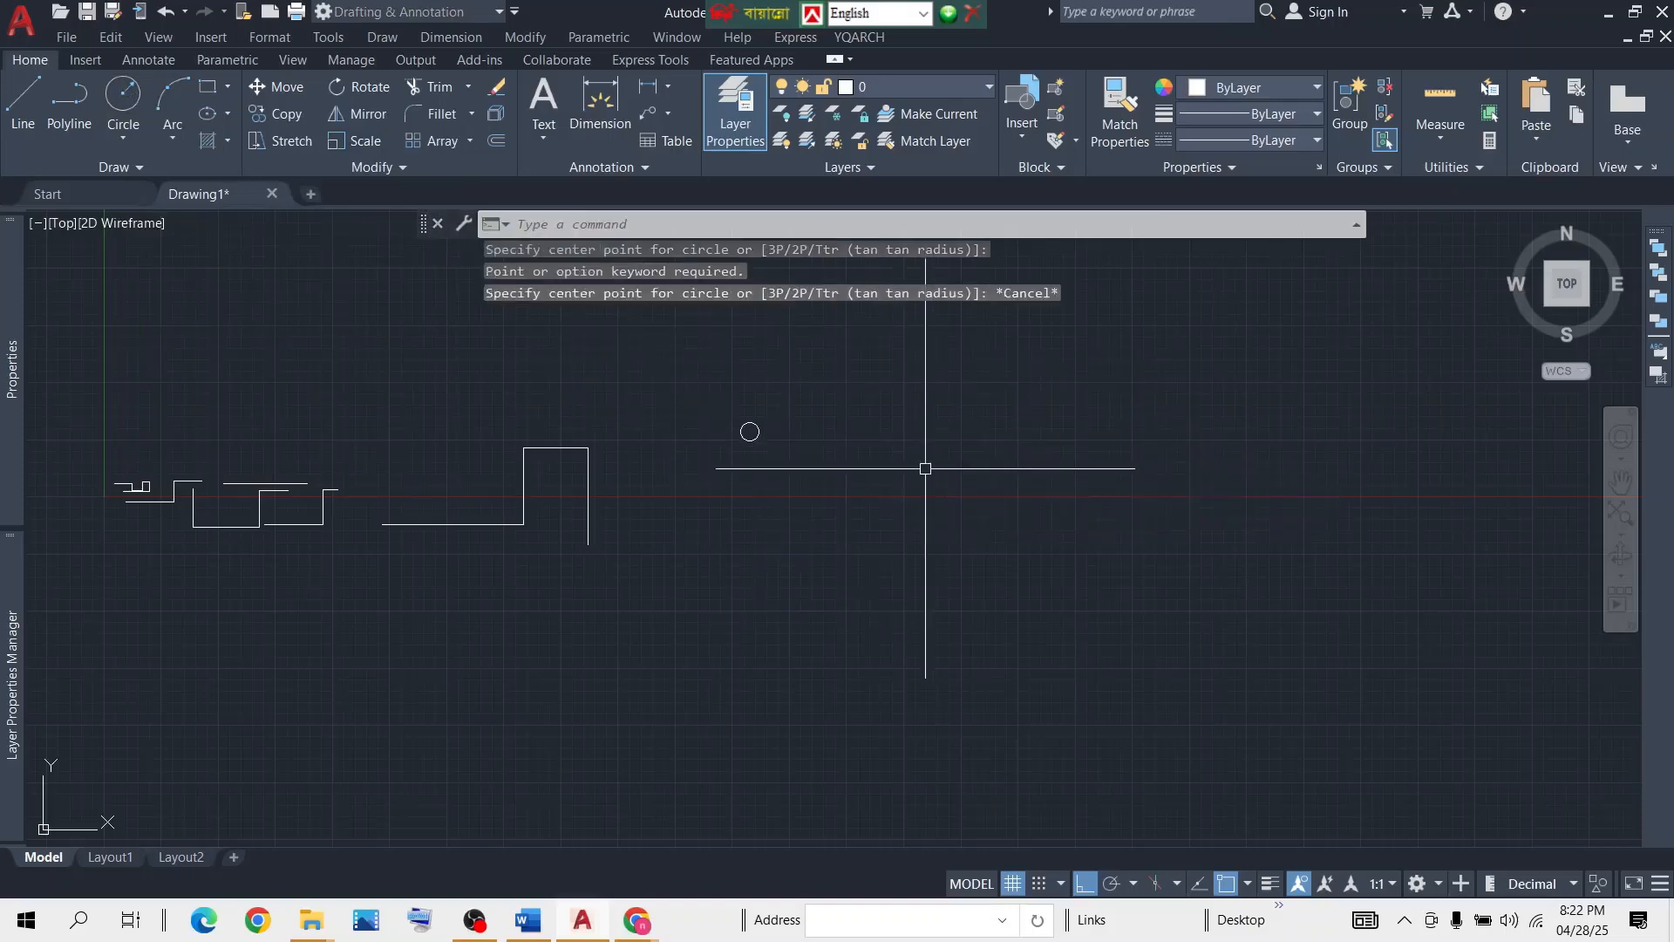
Draw two parallel vertical lines about 251 units long and about 51 units apart, in the empty area right of the circle.
{"action": "middle_click_drag", "start_coordinate": [749, 432], "coordinate": [279, 418]}
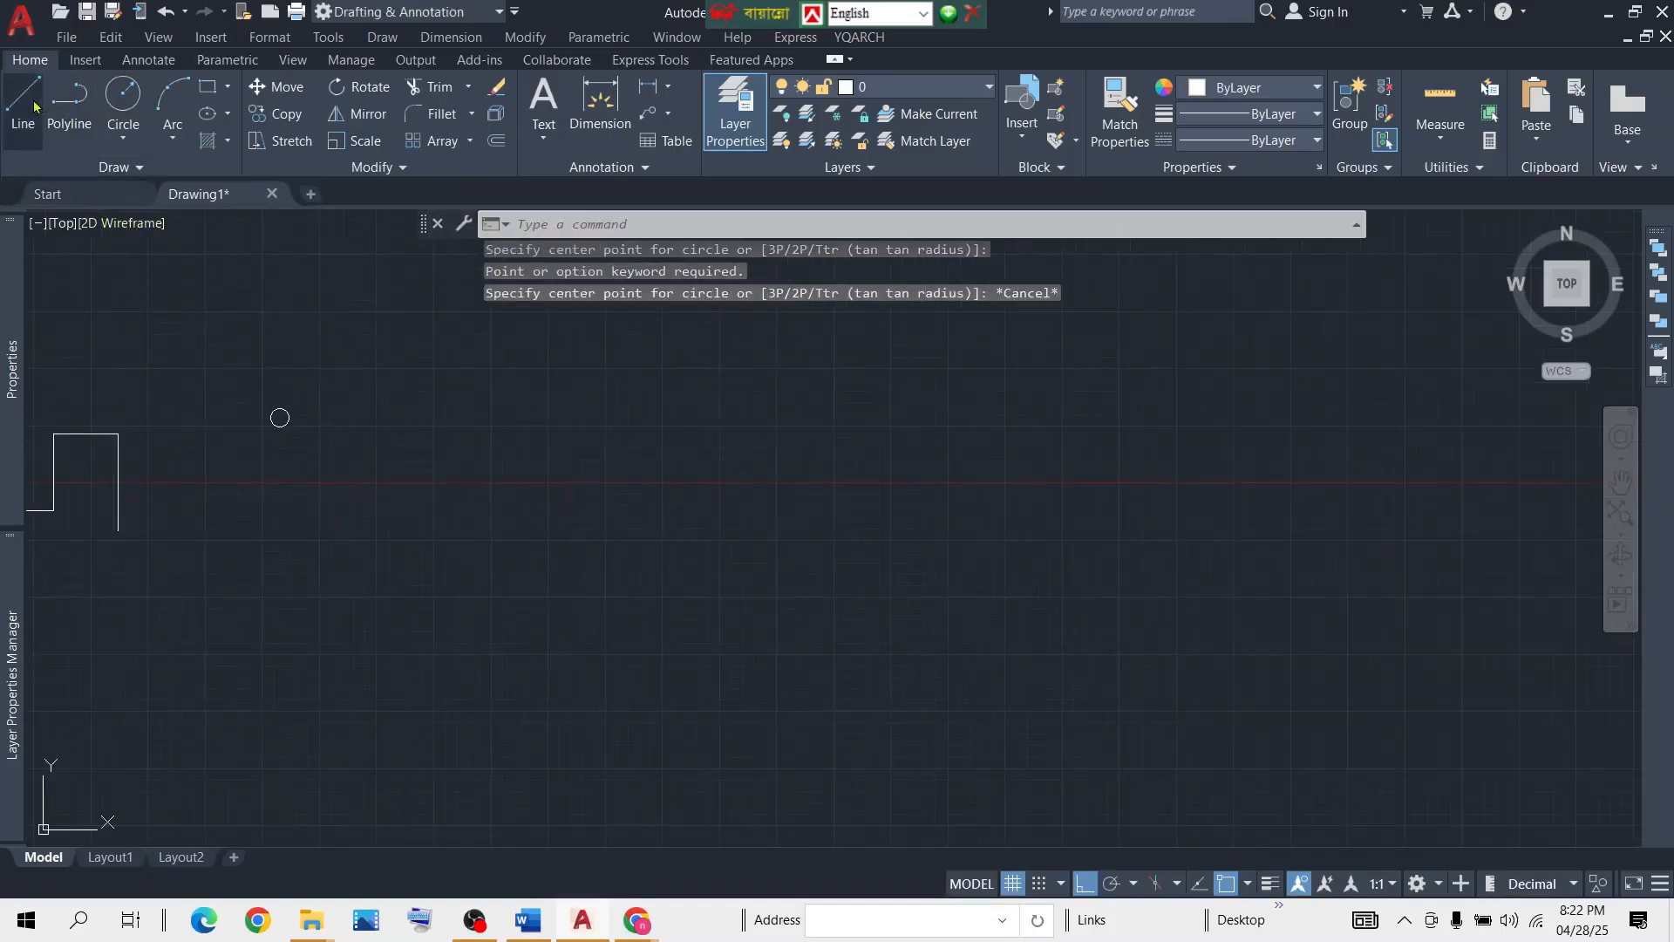
{"action": "type", "text": "l"}
{"action": "key", "text": "Return"}
{"action": "left_click", "coordinate": [769, 675]}
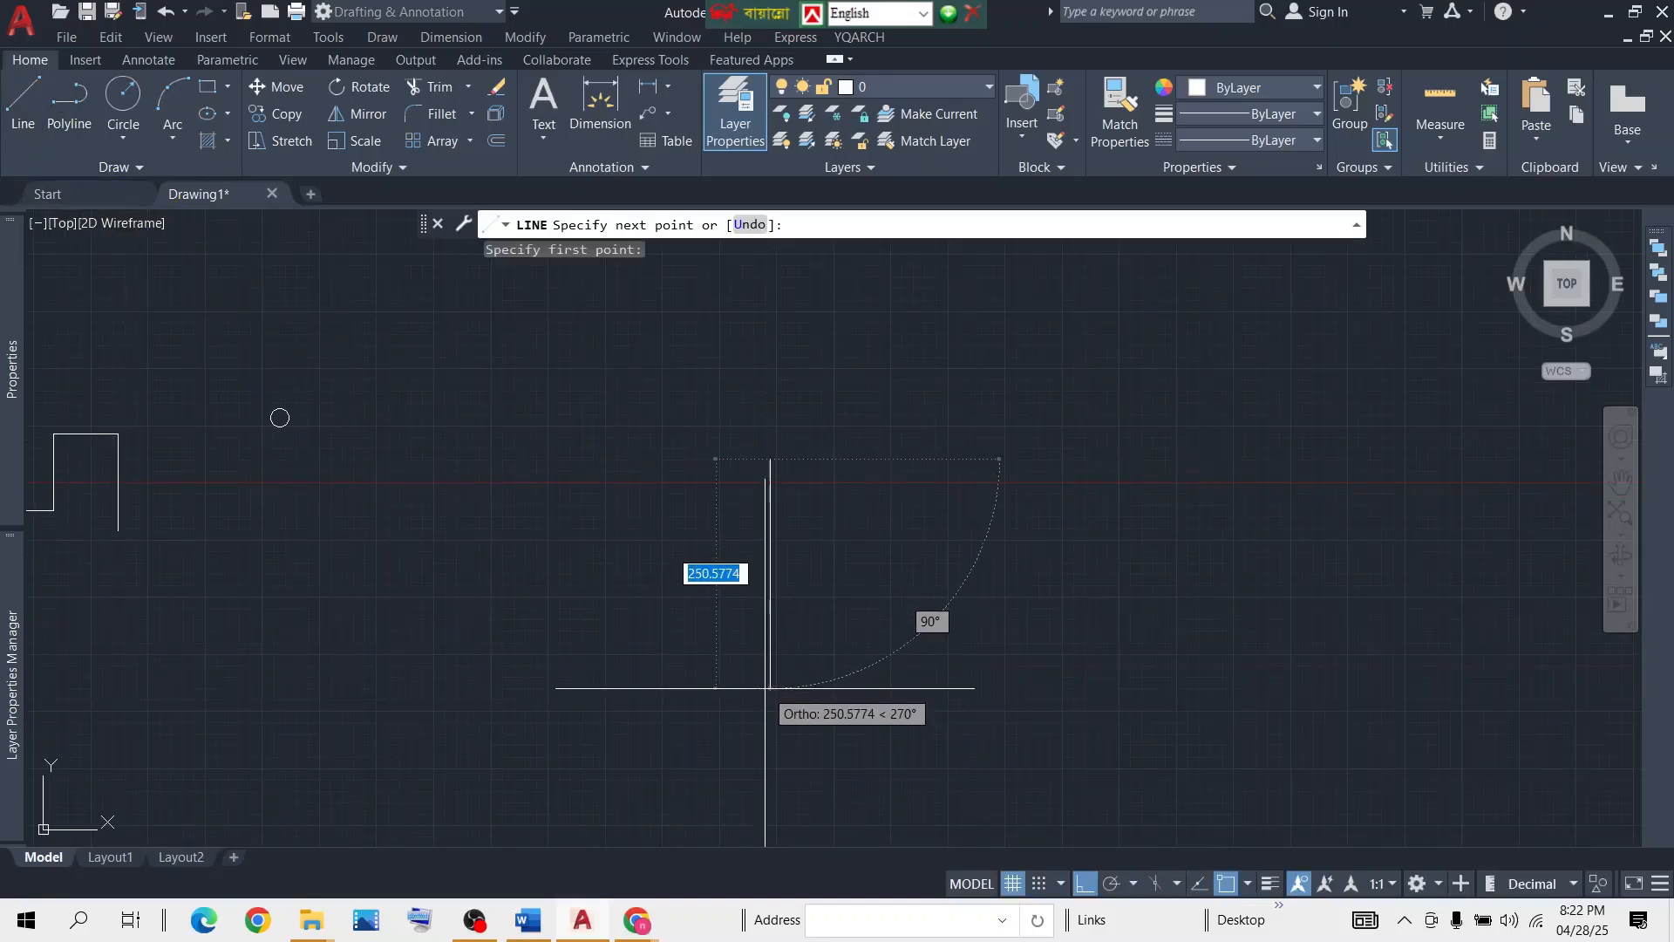
{"action": "left_click", "coordinate": [824, 462]}
{"action": "key", "text": "Return"}
{"action": "key", "text": "Return"}
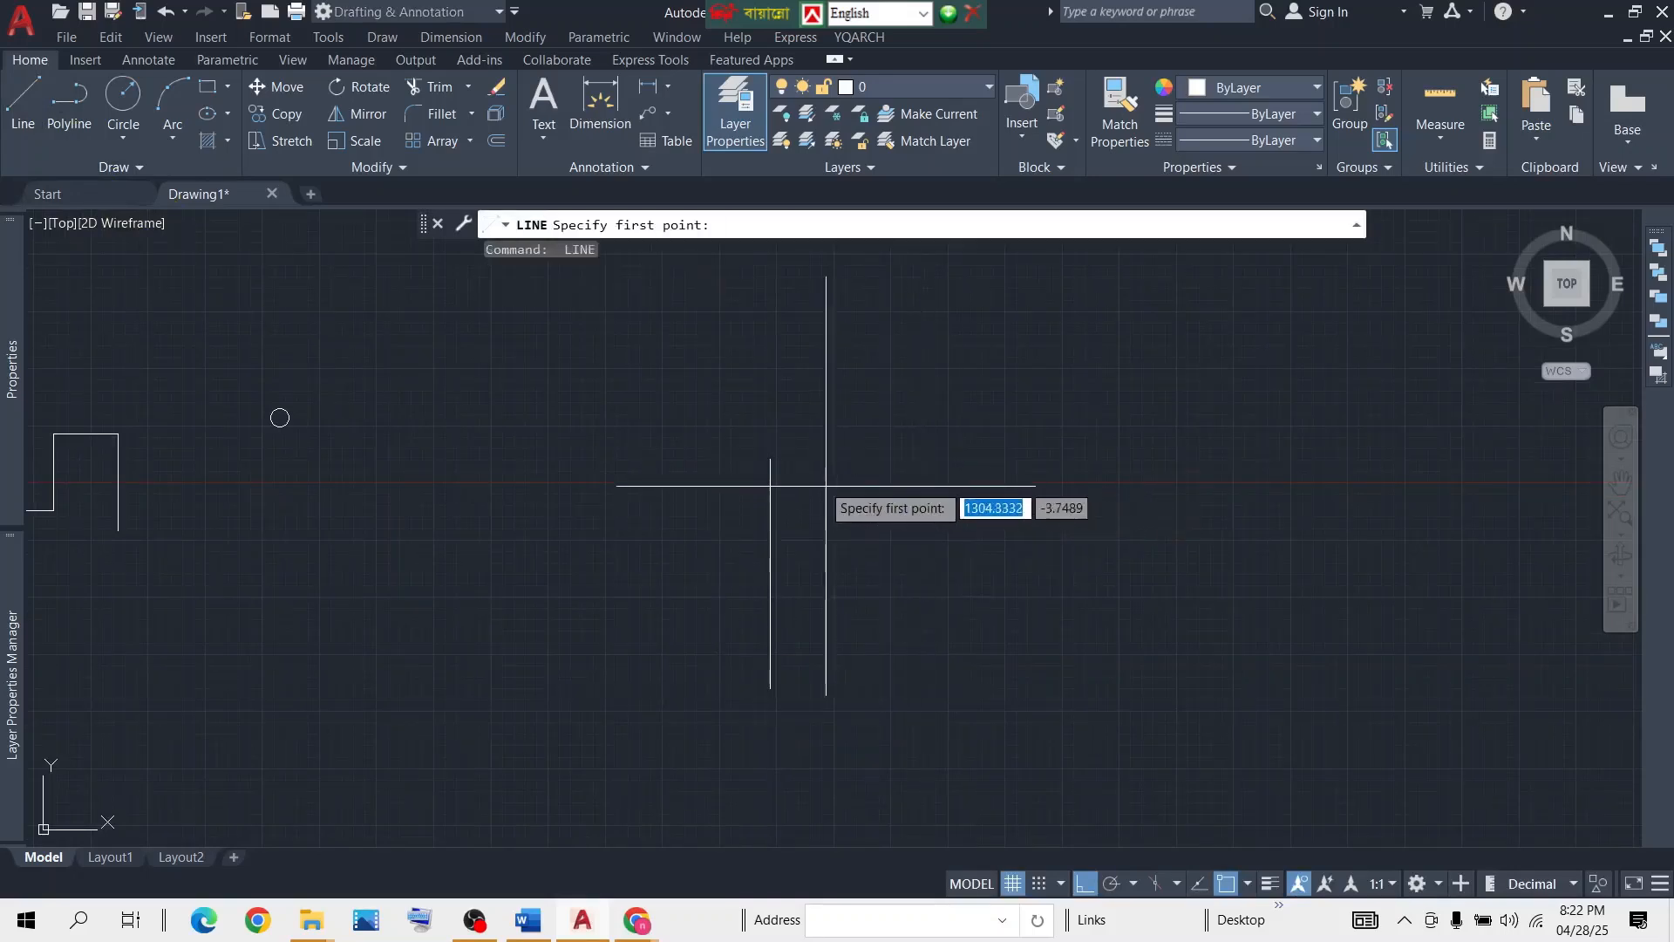
{"action": "left_click", "coordinate": [817, 461]}
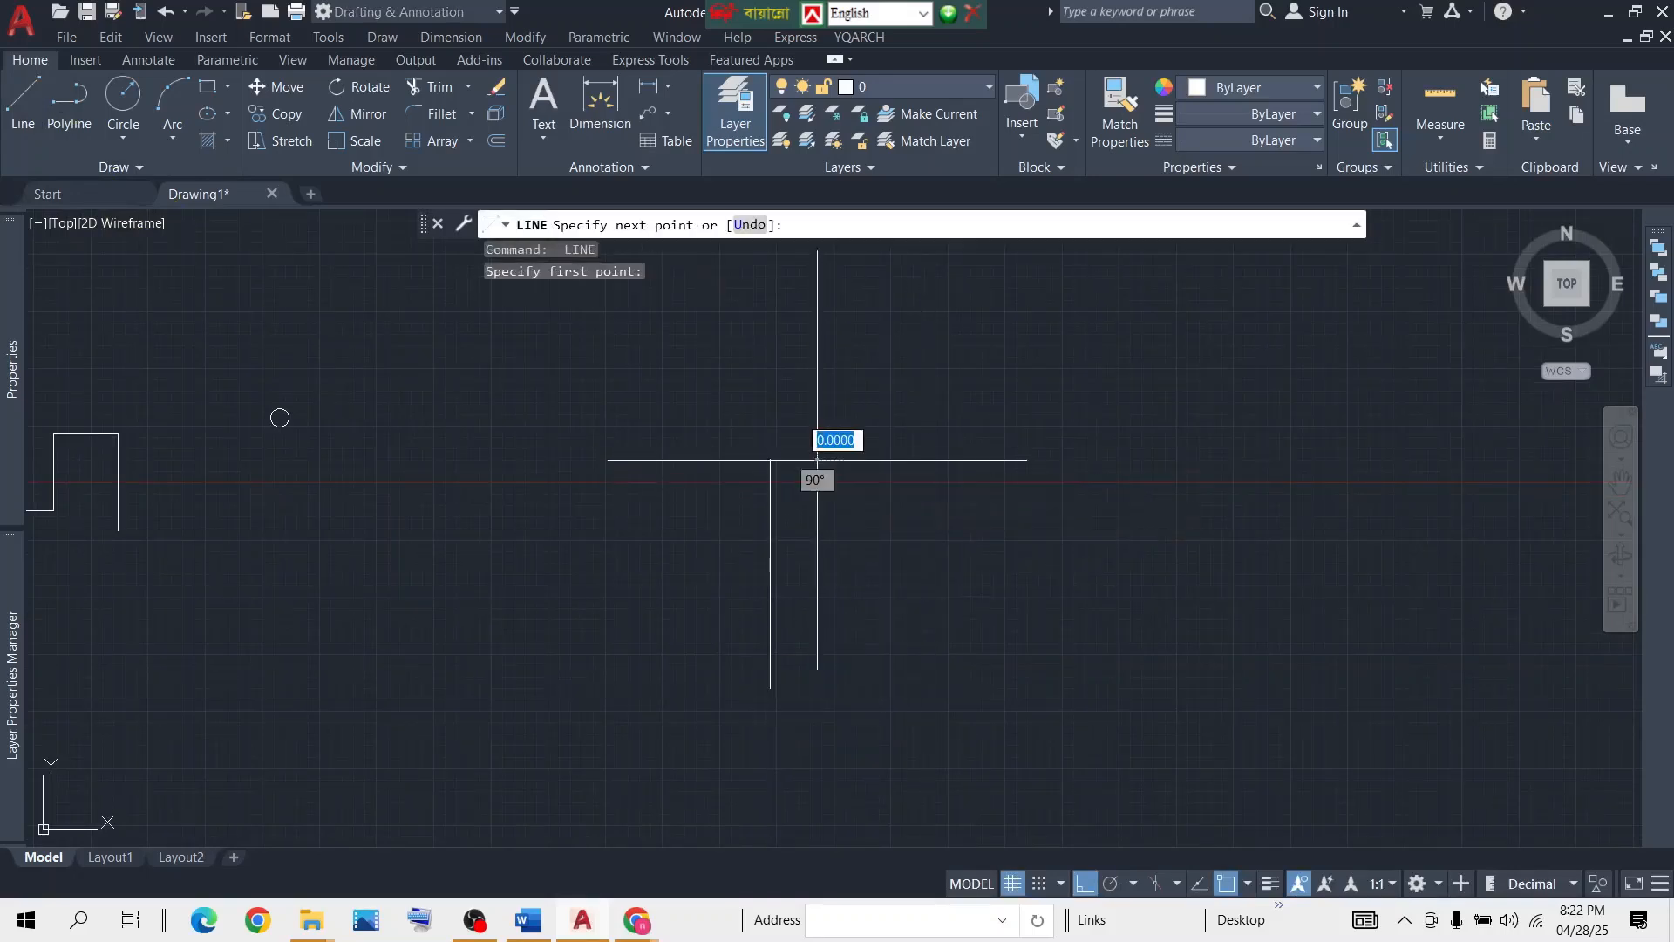
{"action": "left_click", "coordinate": [817, 685]}
{"action": "key", "text": "Return"}
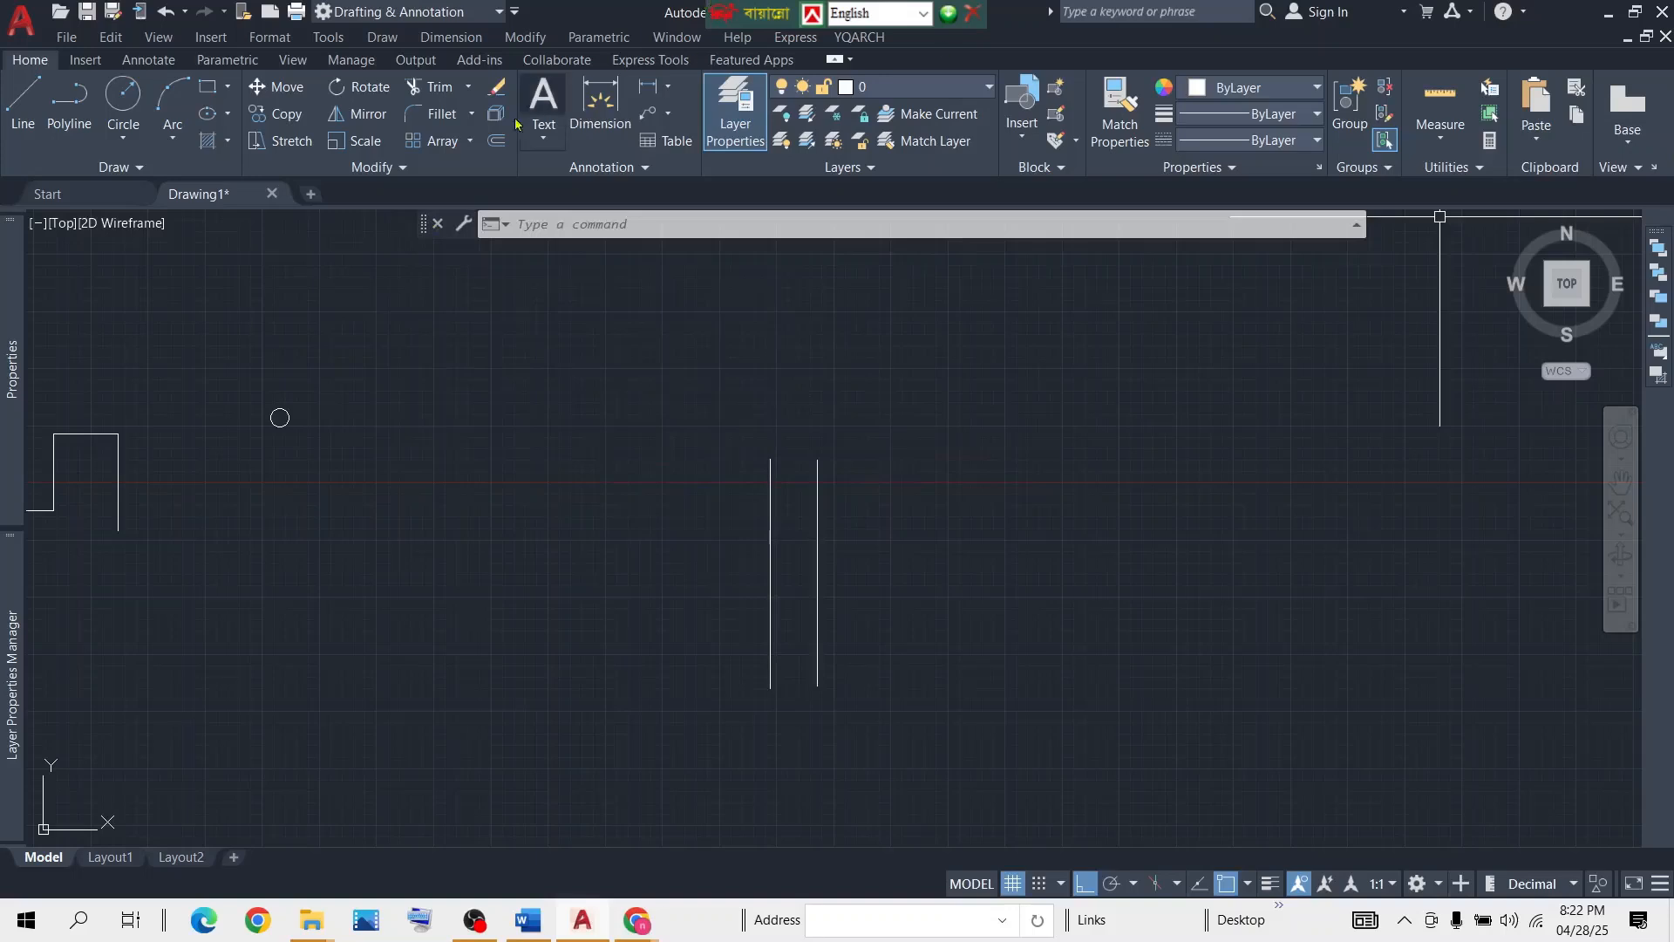
Draw a 2-Point circle about 51.5 units in diameter between the upper endpoints of the two vertical lines.
{"action": "left_click", "coordinate": [123, 106]}
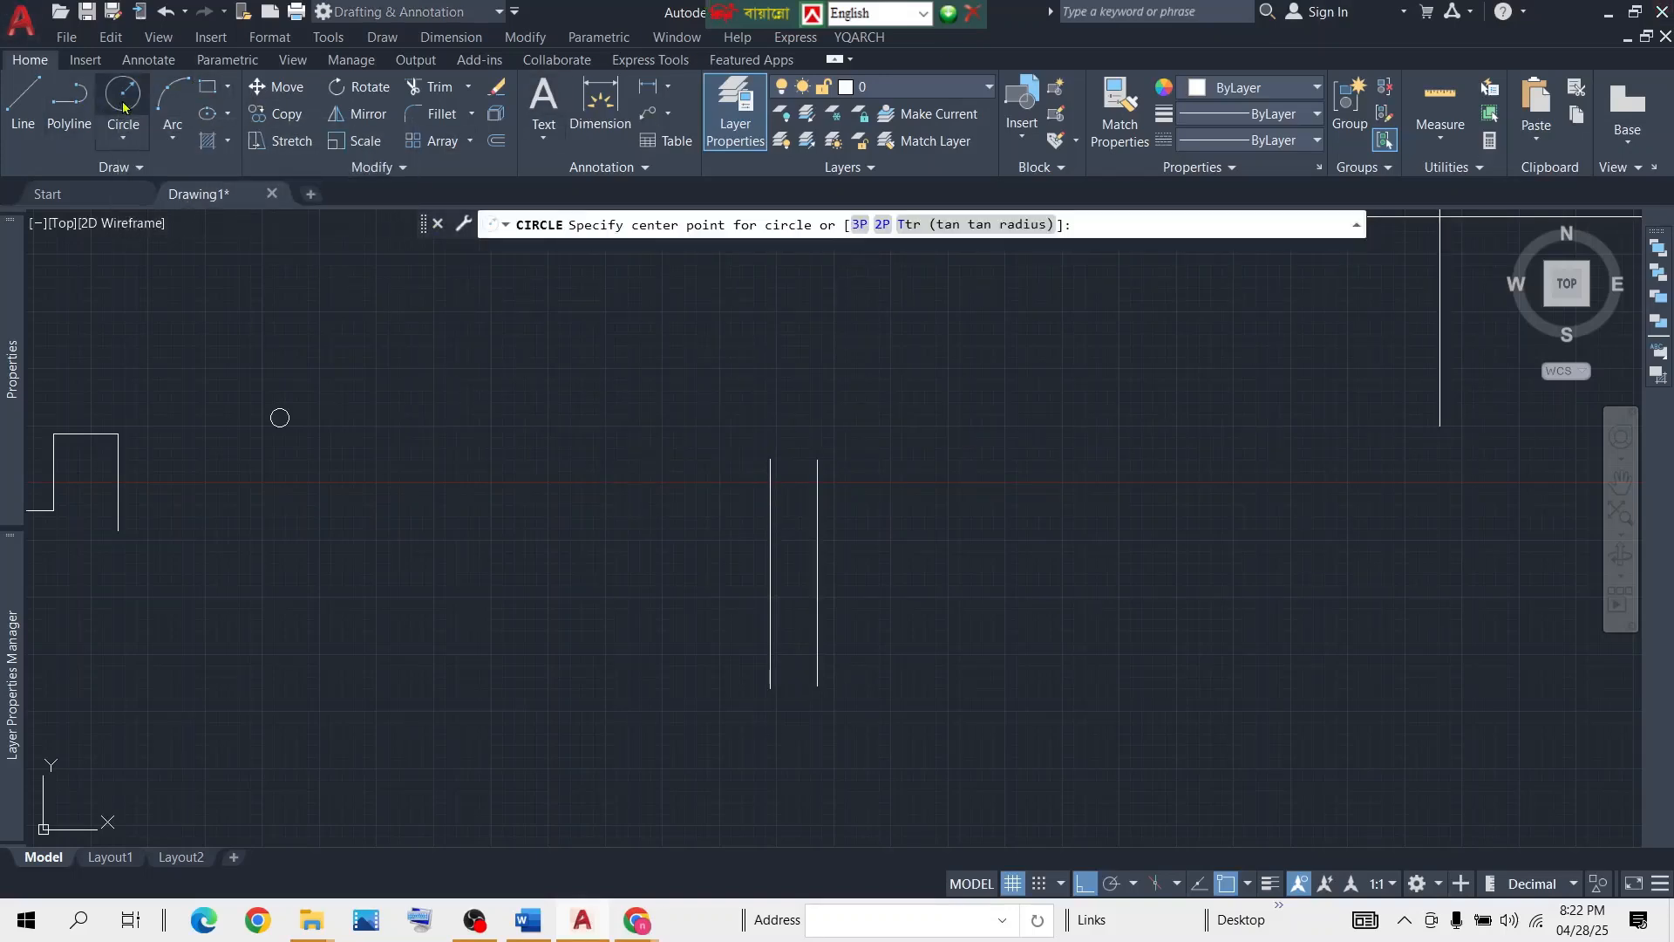
{"action": "left_click", "coordinate": [128, 135]}
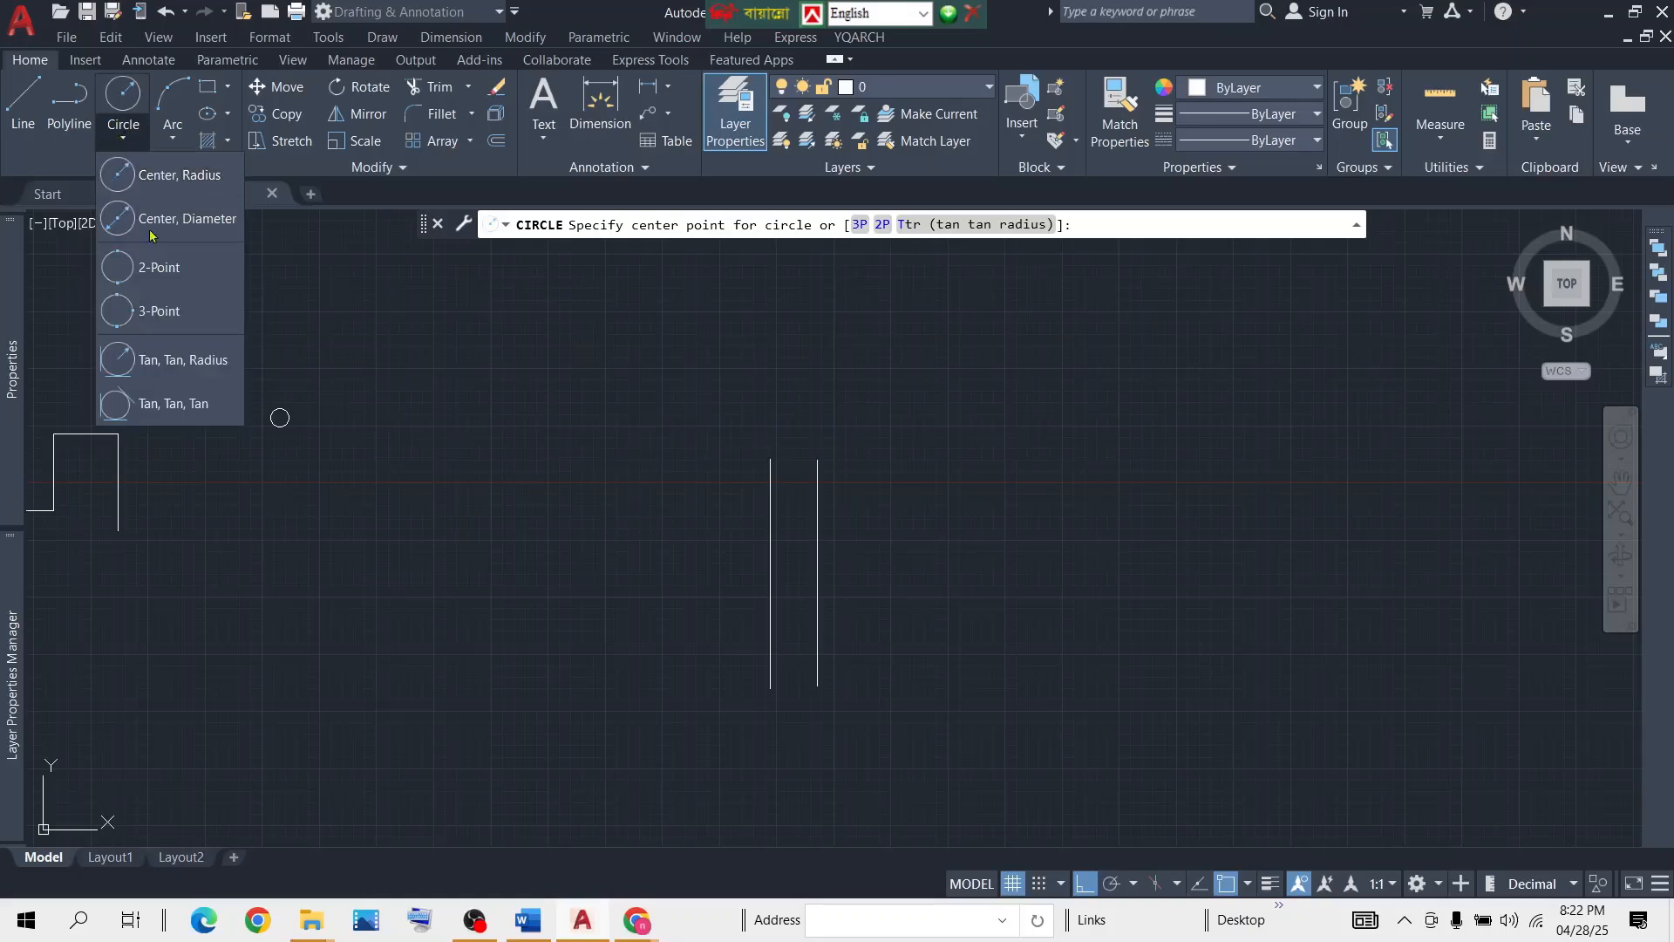
{"action": "left_click", "coordinate": [160, 265]}
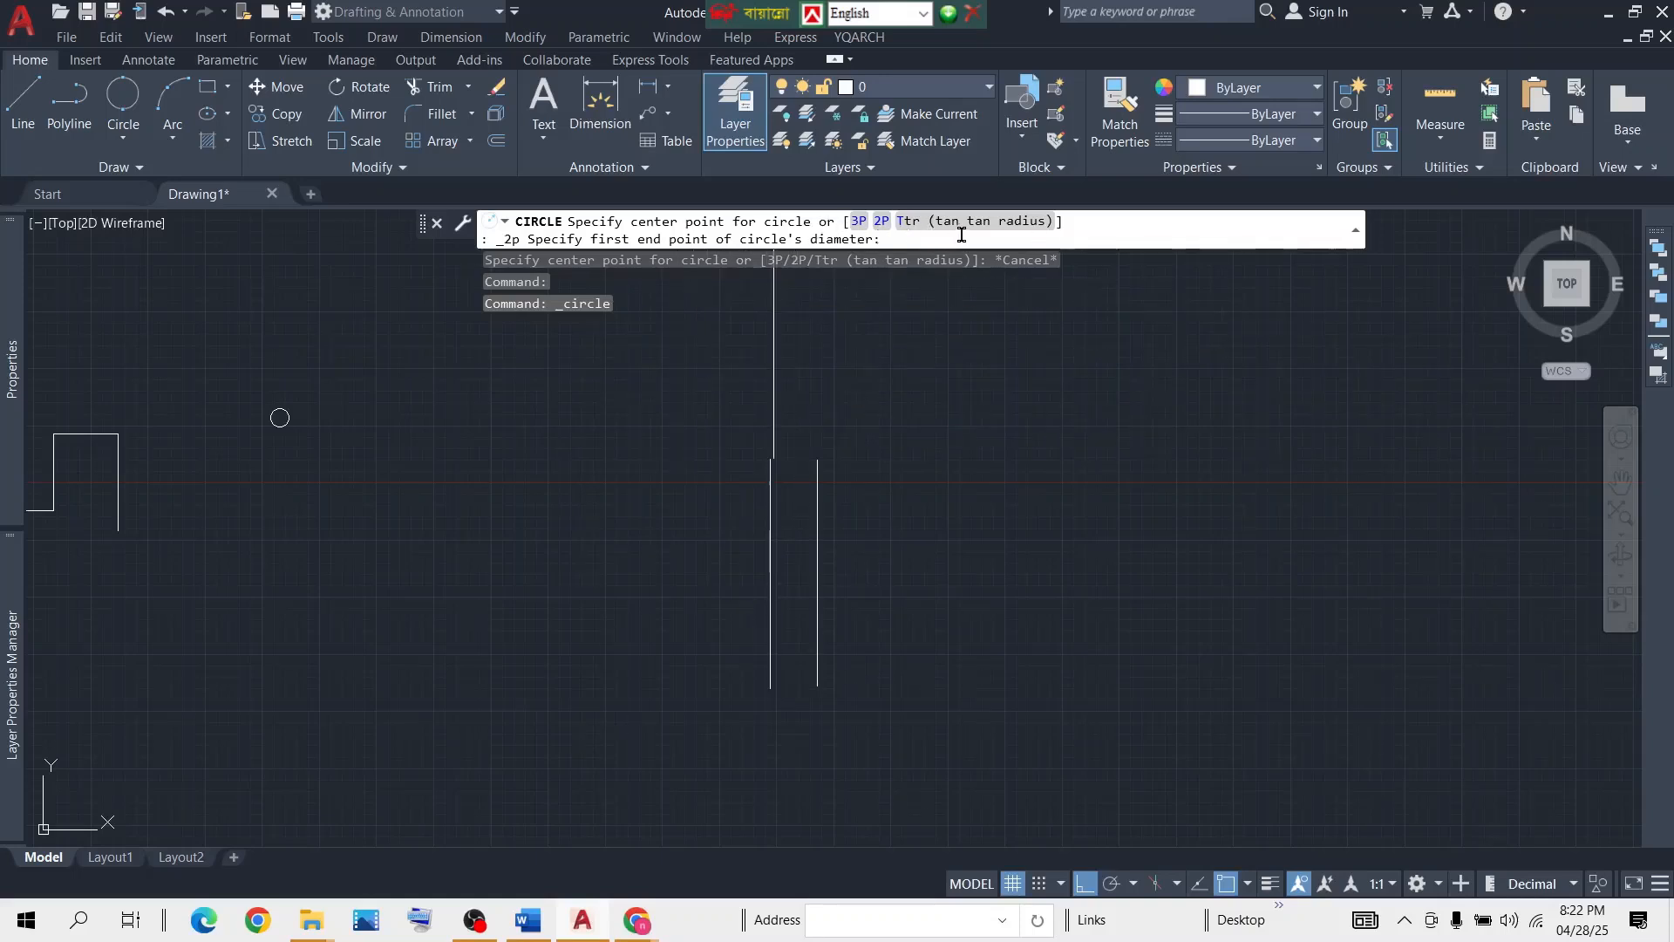
{"action": "left_click", "coordinate": [771, 458]}
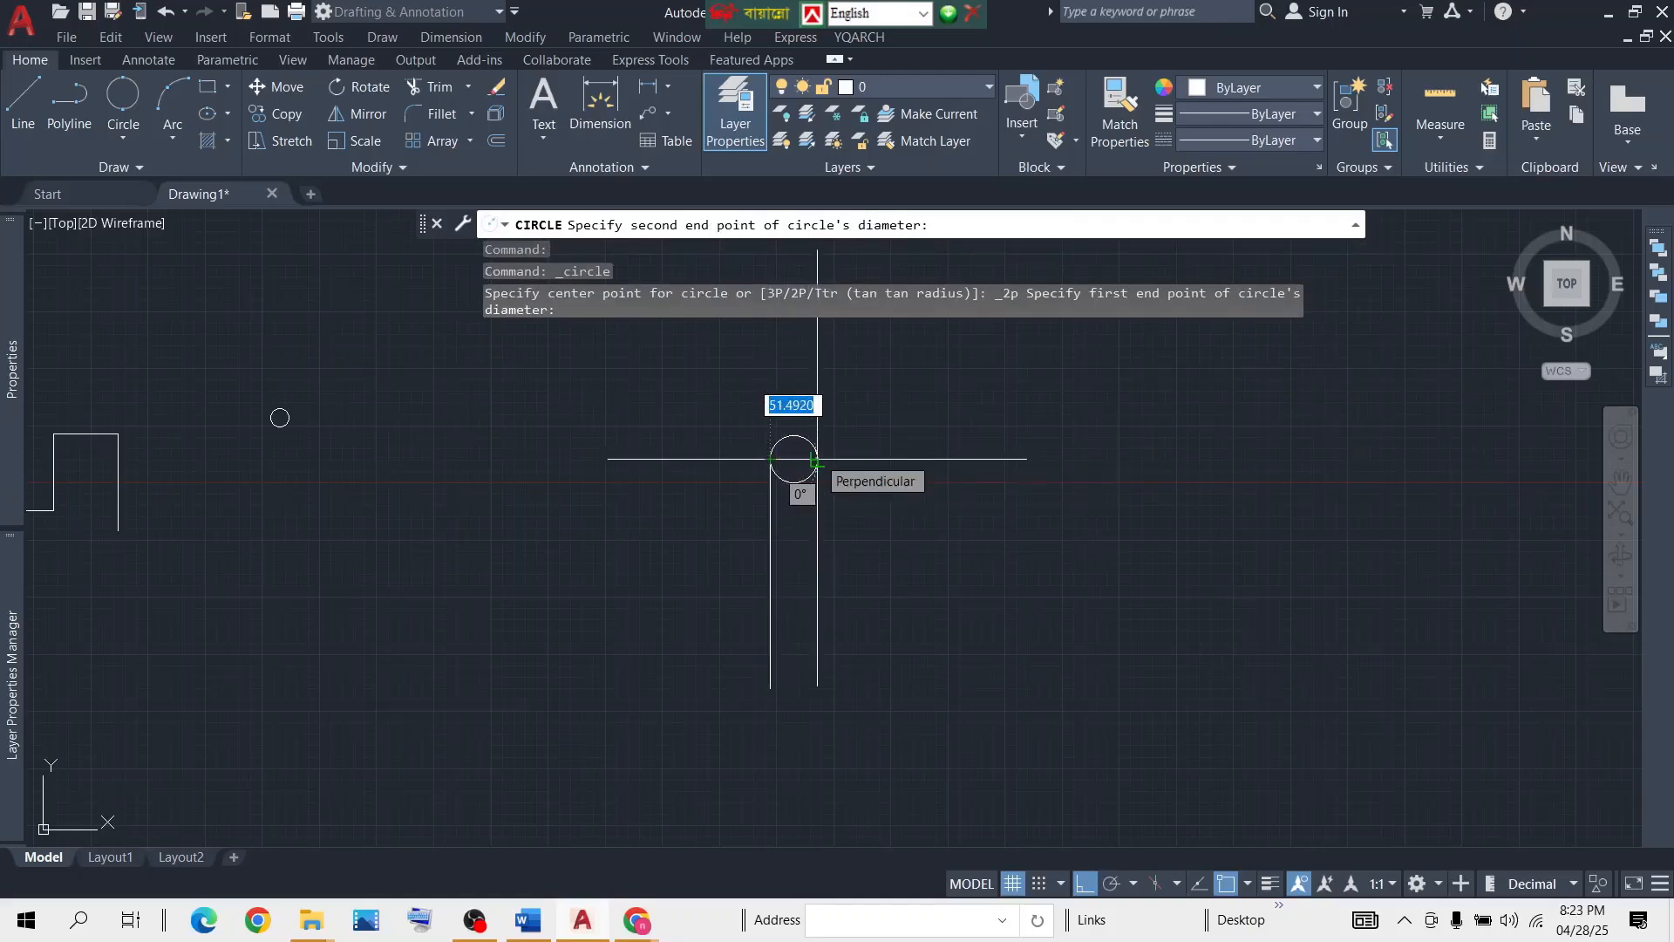
{"action": "scroll", "coordinate": [815, 461], "scroll_direction": "up", "scroll_amount": 2}
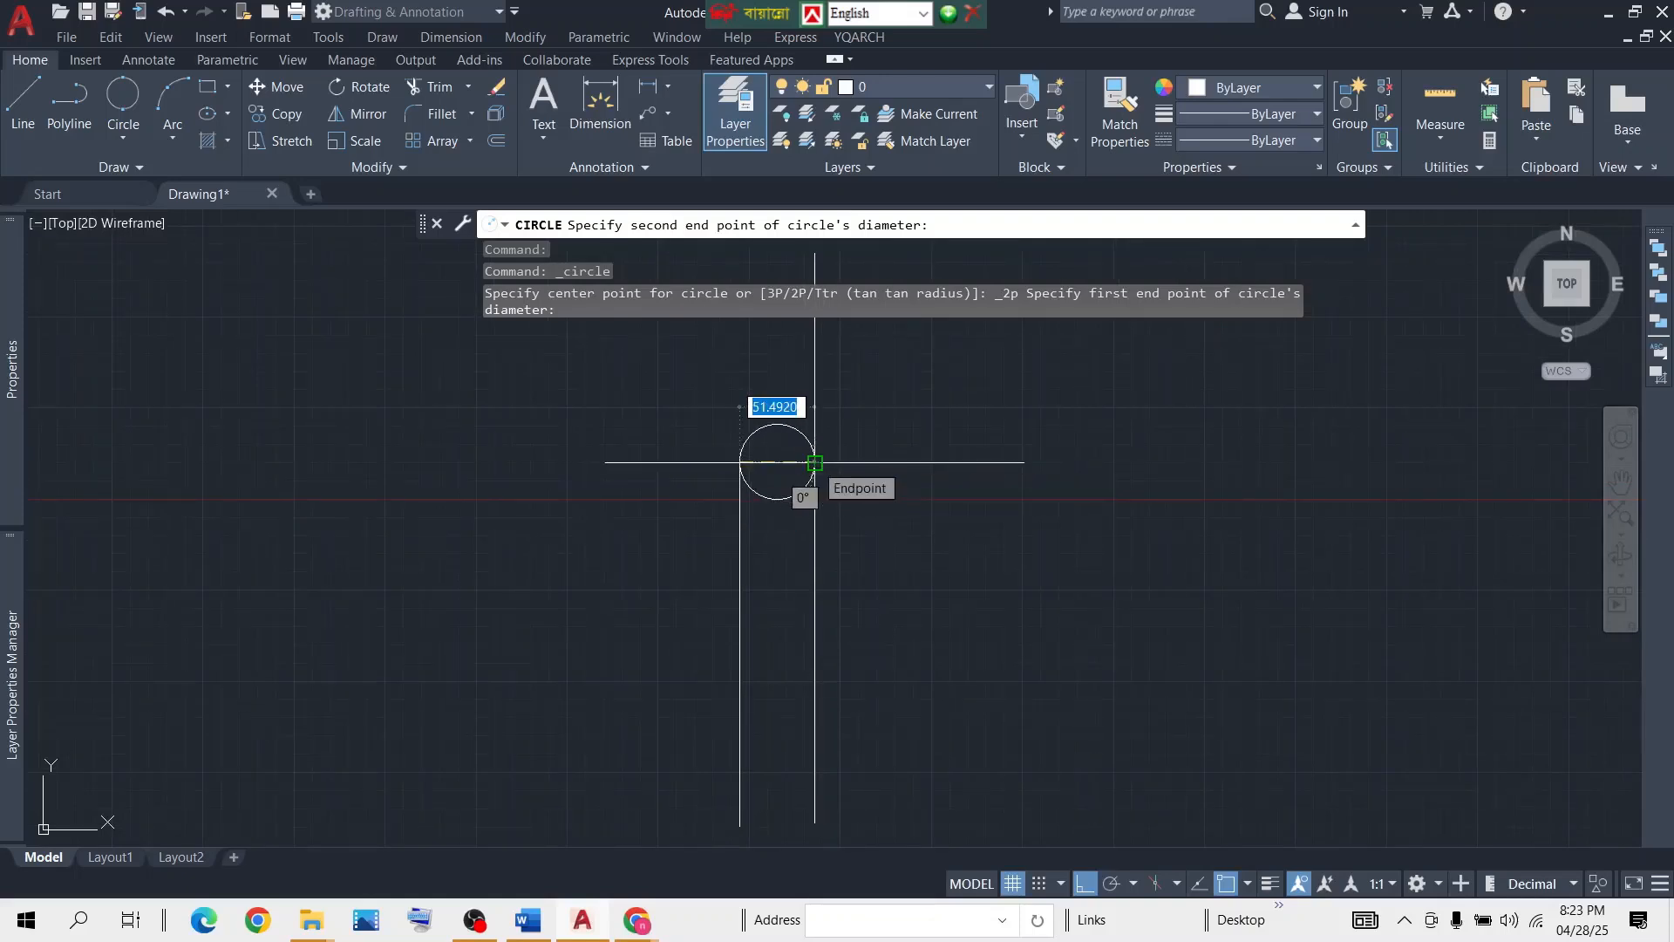
{"action": "left_click", "coordinate": [816, 463]}
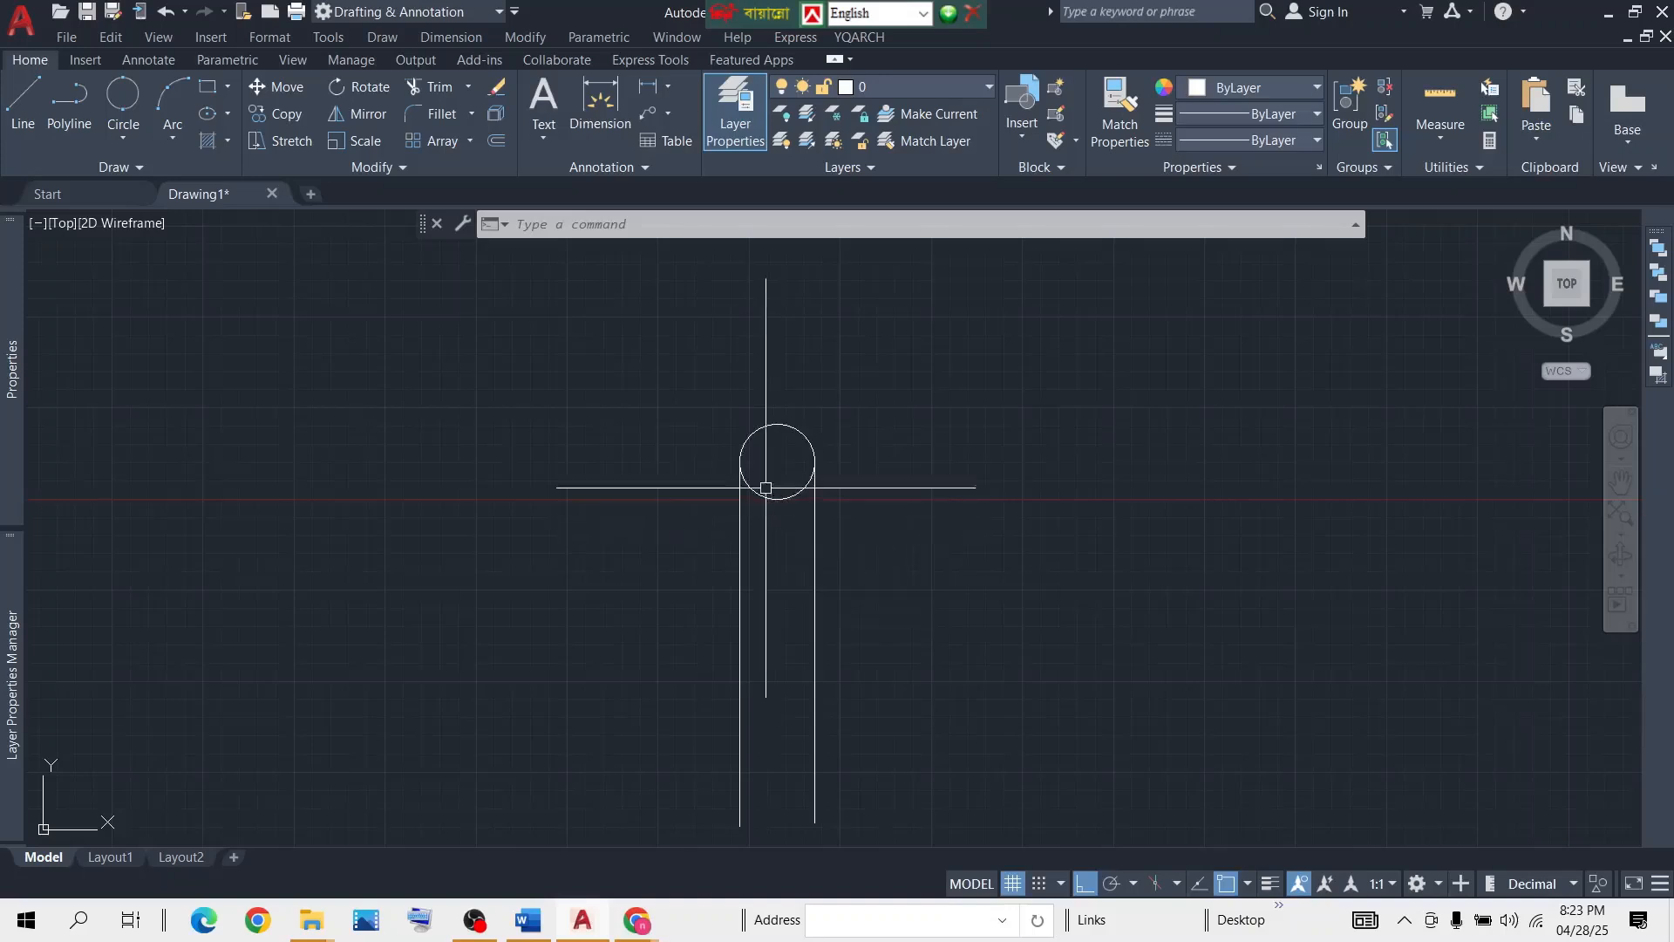
Trim away the circle's lower half between the two vertical lines, and undo the trim.
{"action": "left_click", "coordinate": [434, 88]}
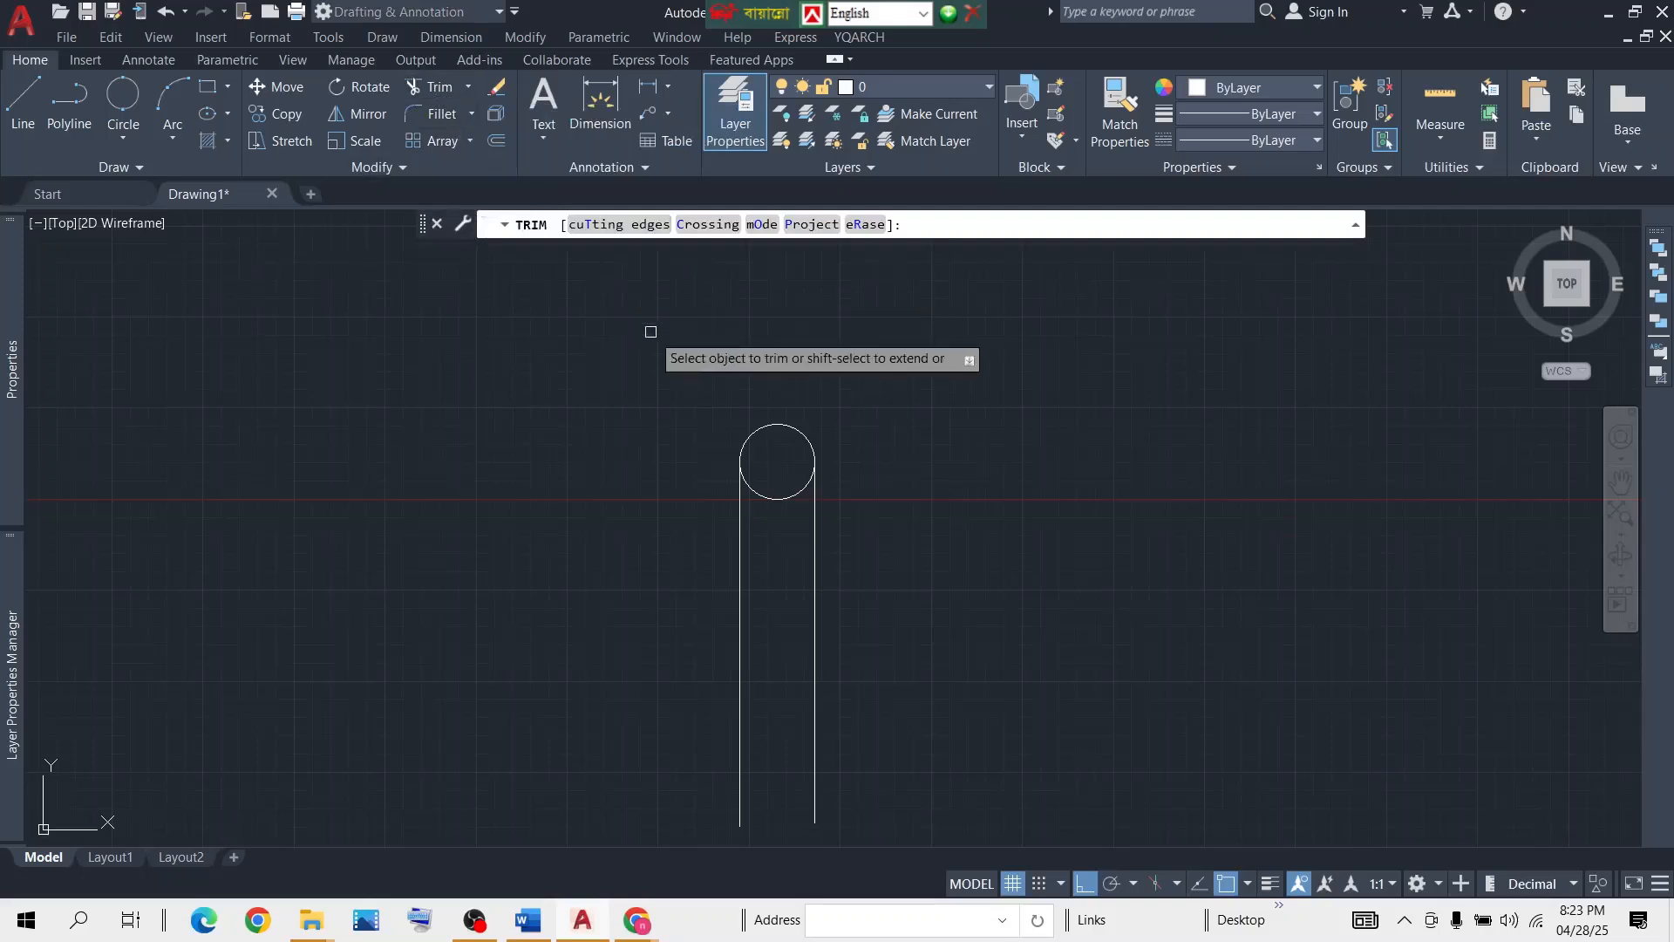
{"action": "left_click", "coordinate": [769, 497]}
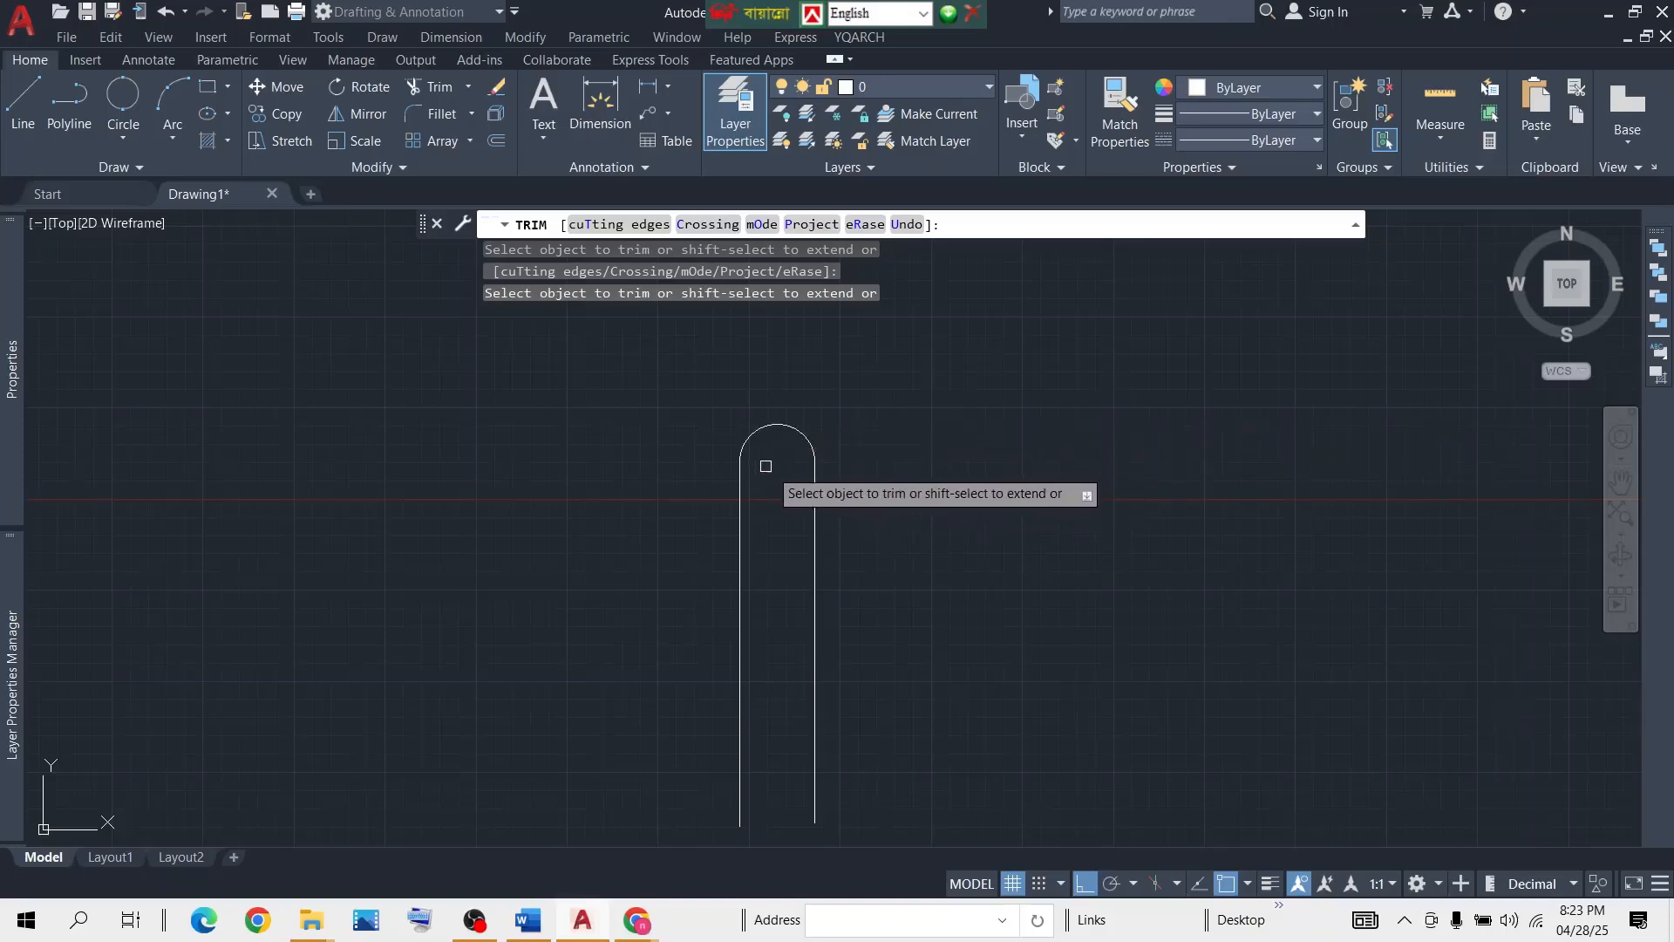
{"action": "key", "text": "Escape"}
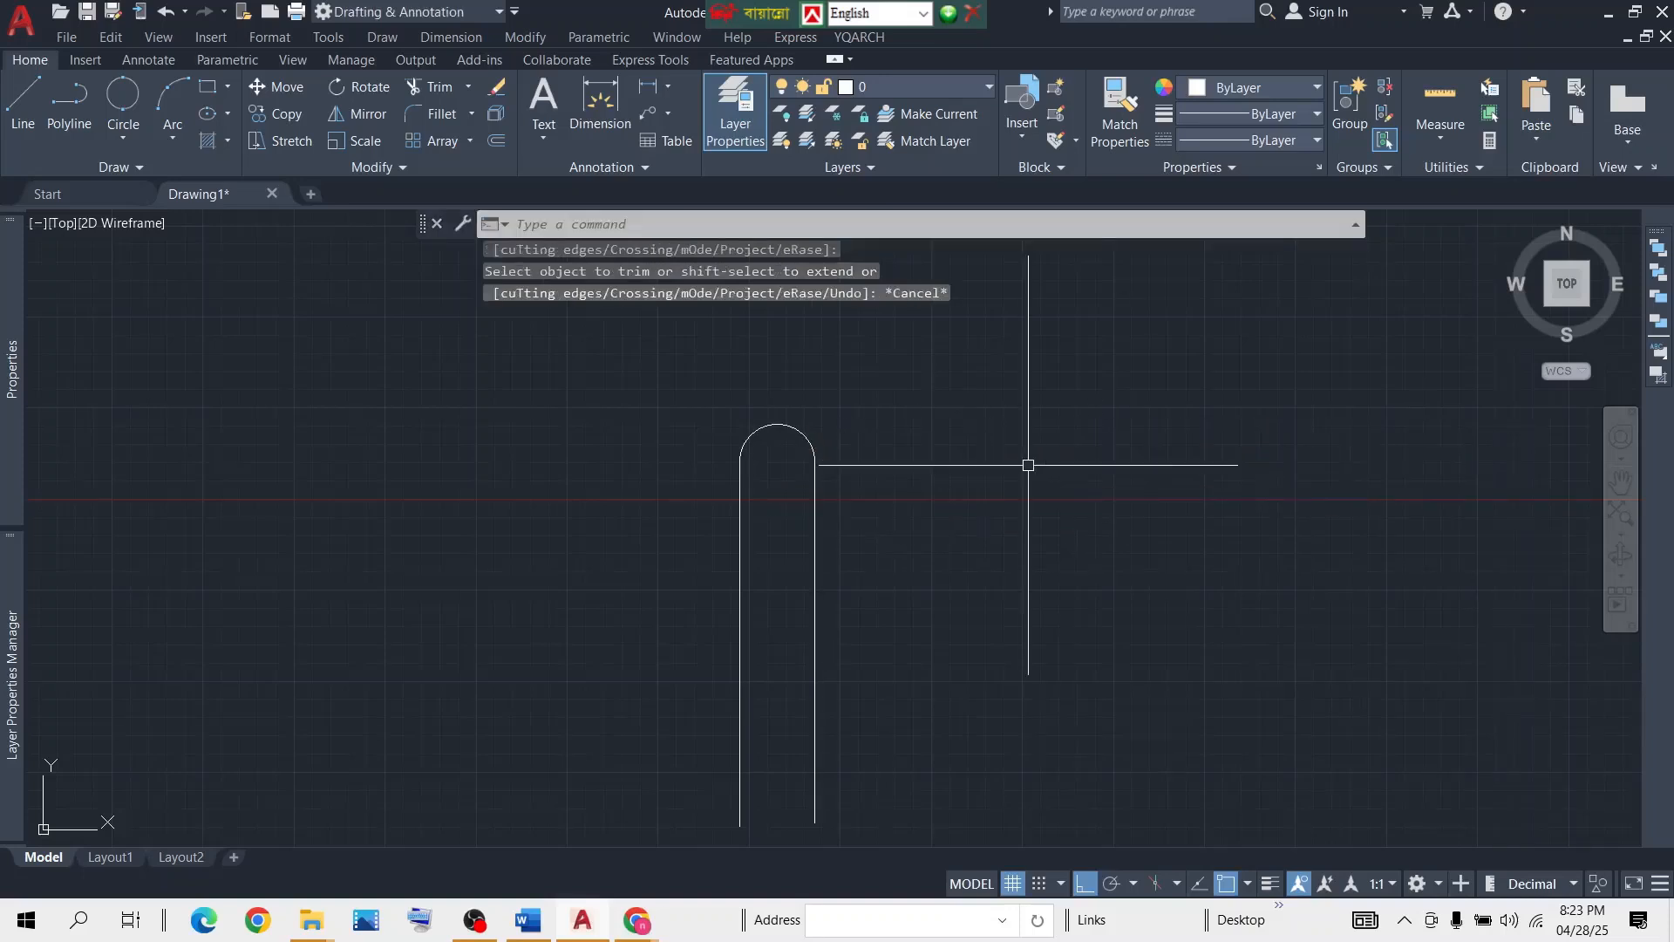
{"action": "key", "text": "ctrl+z"}
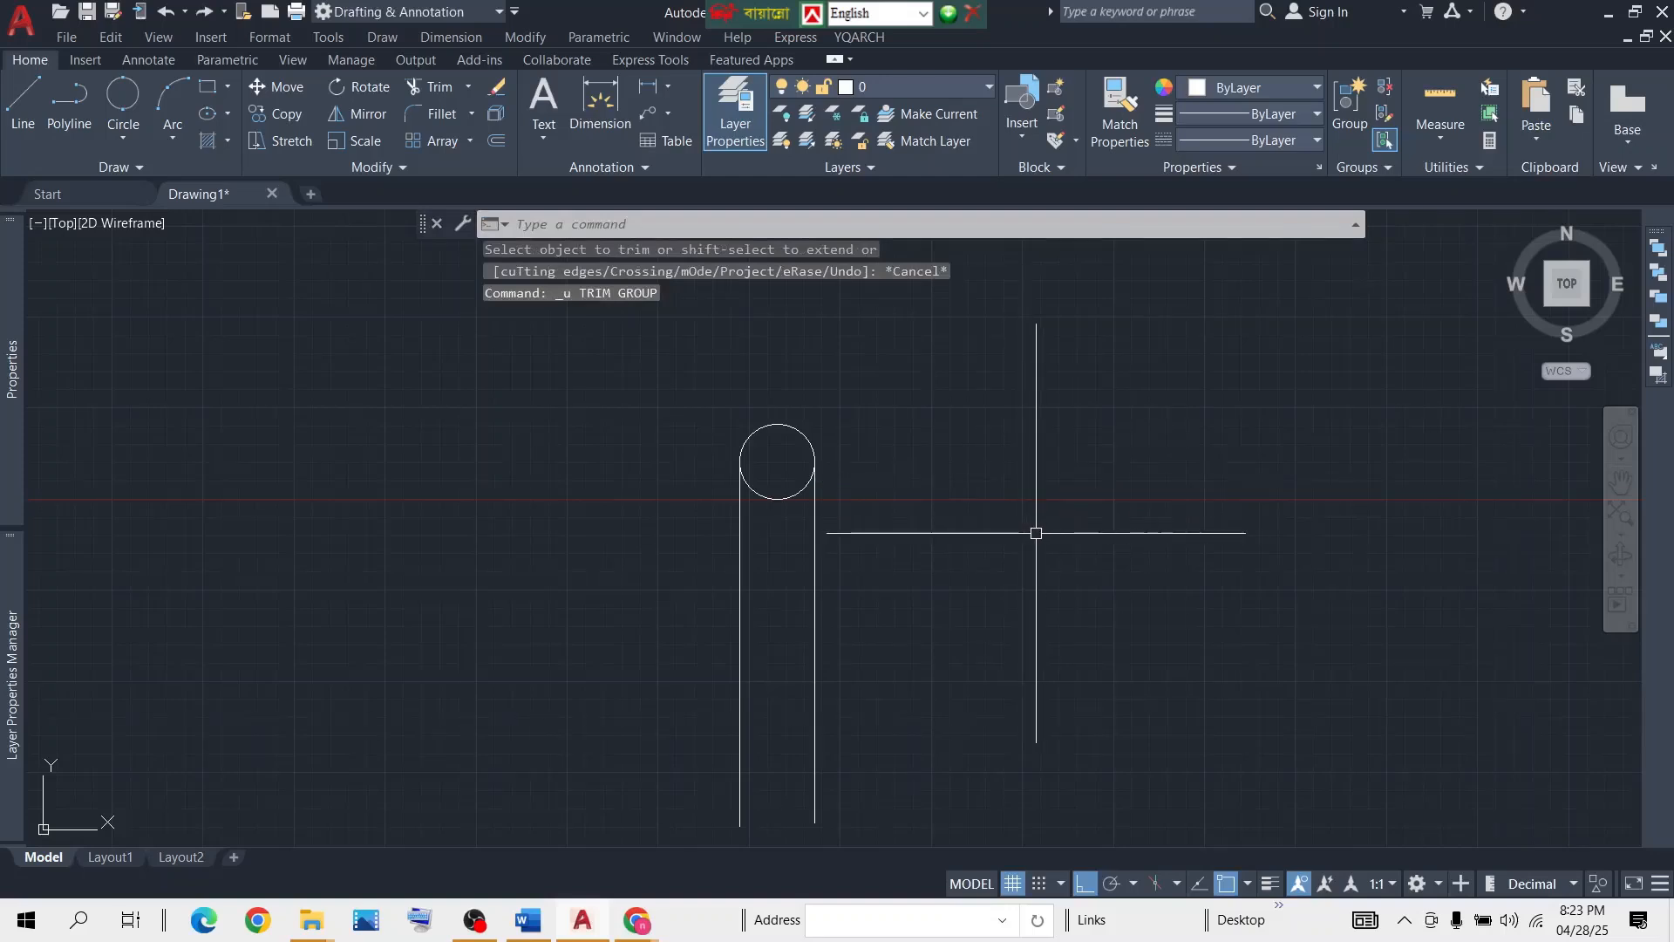
Try the Trim command again on the circle's lower arc, and undo it to restore the full circle.
{"action": "type", "text": "tr"}
{"action": "key", "text": "Return"}
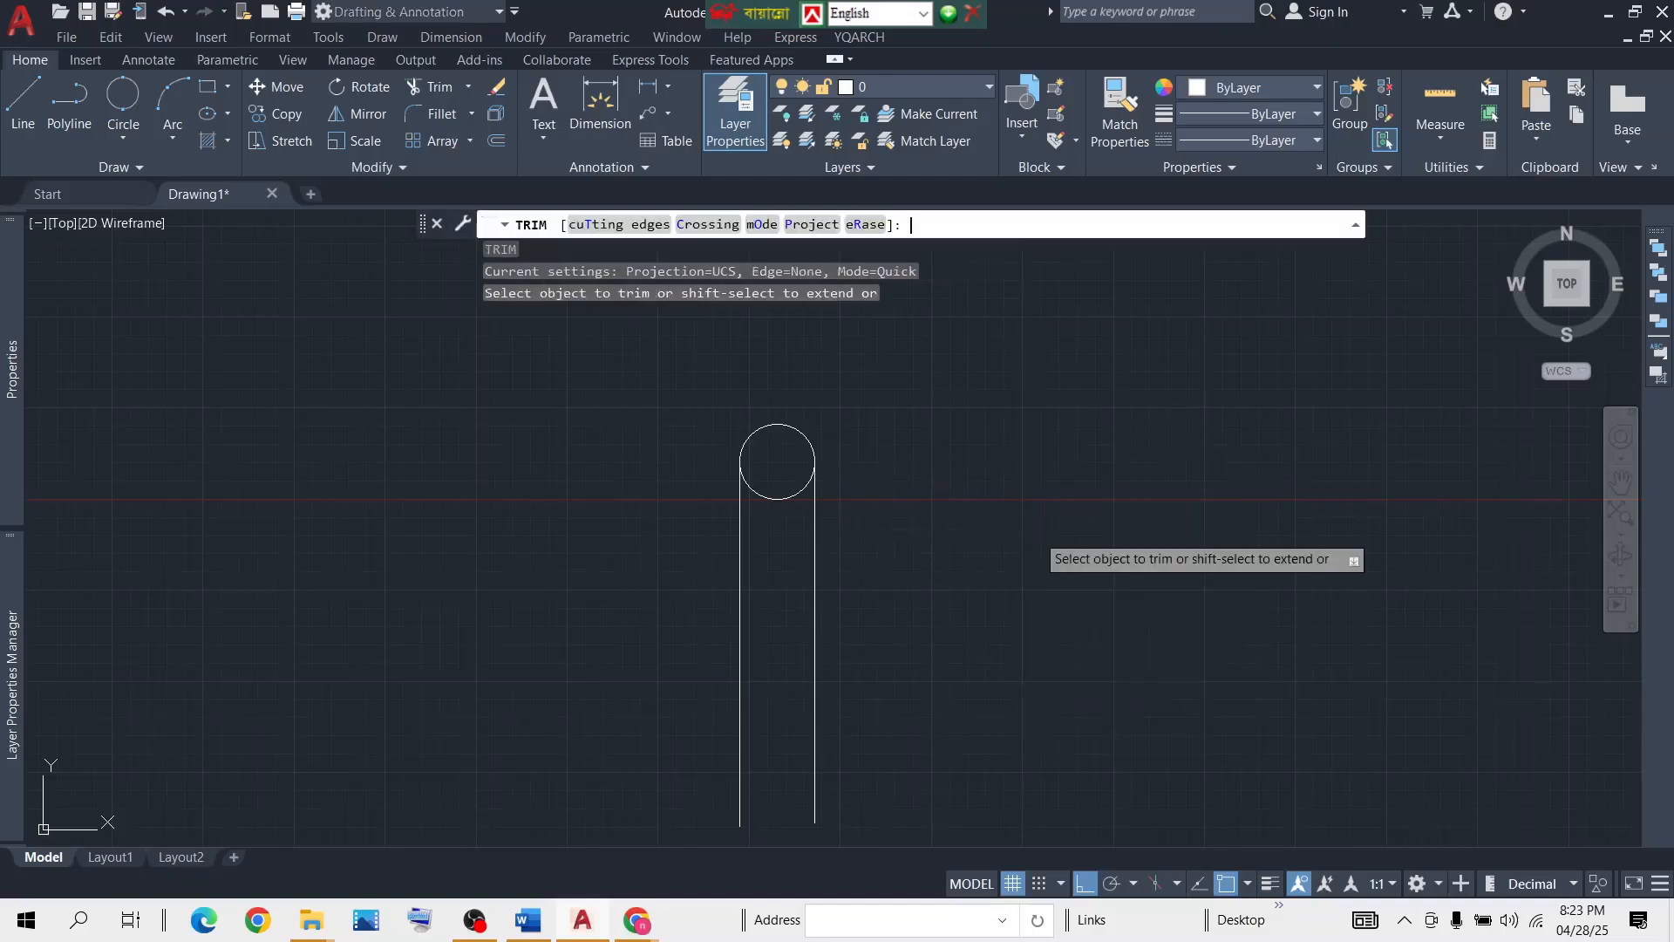
{"action": "left_click", "coordinate": [766, 495]}
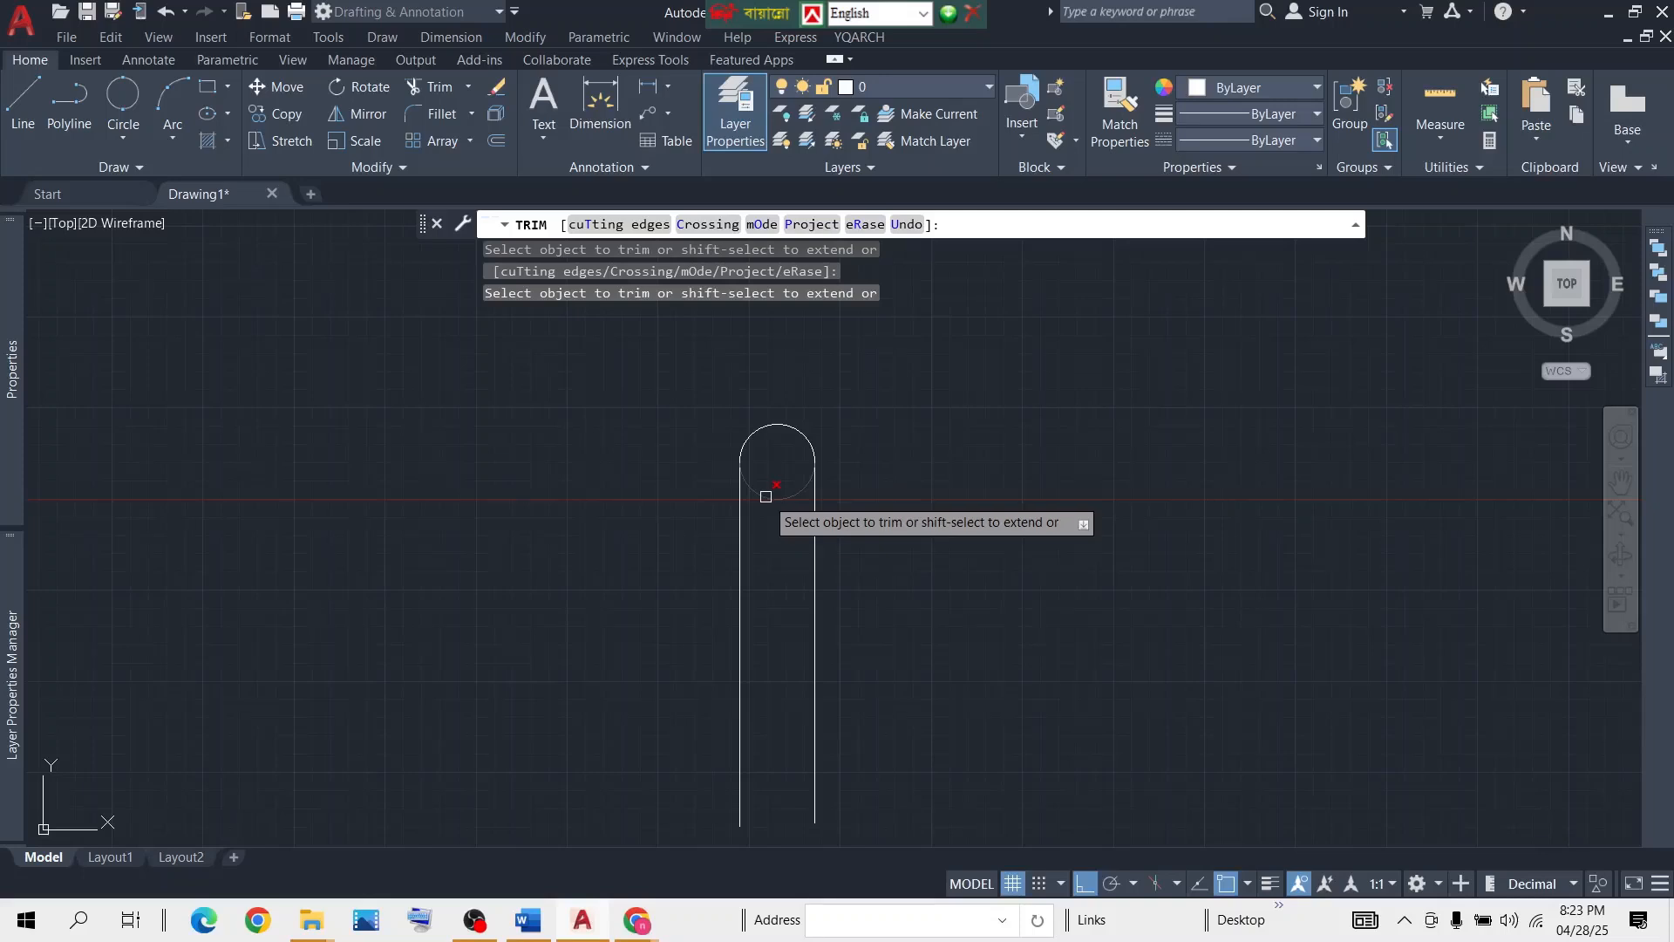
{"action": "left_click", "coordinate": [766, 495]}
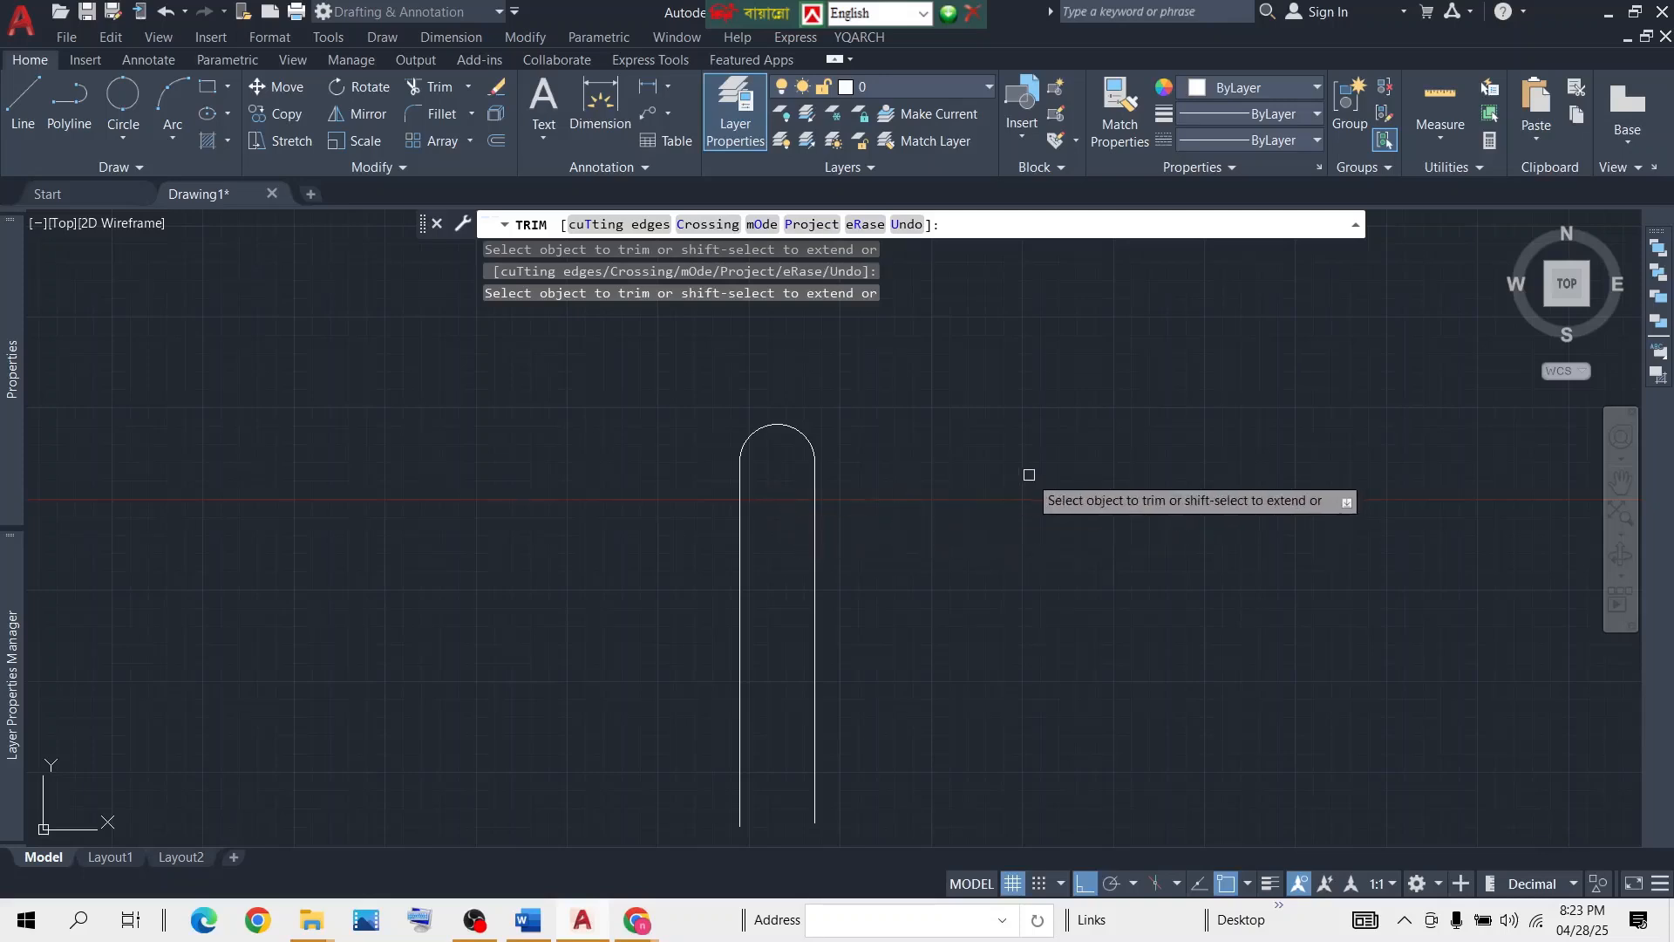
{"action": "key", "text": "Escape"}
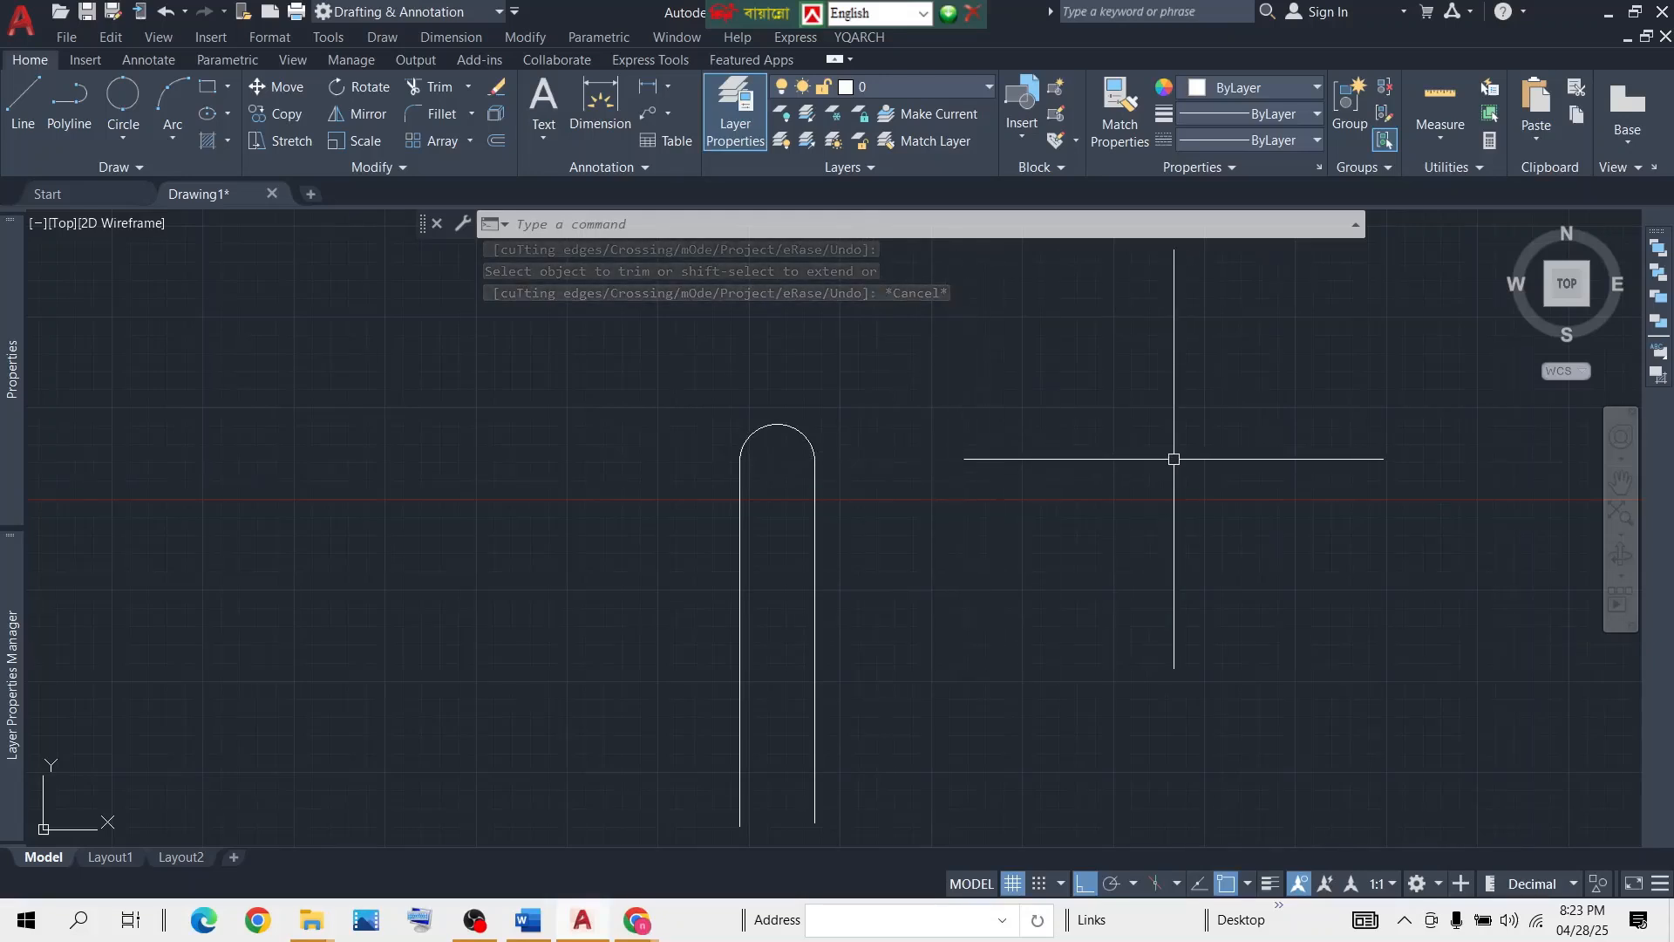
{"action": "middle_click_drag", "start_coordinate": [1174, 458], "coordinate": [1028, 466]}
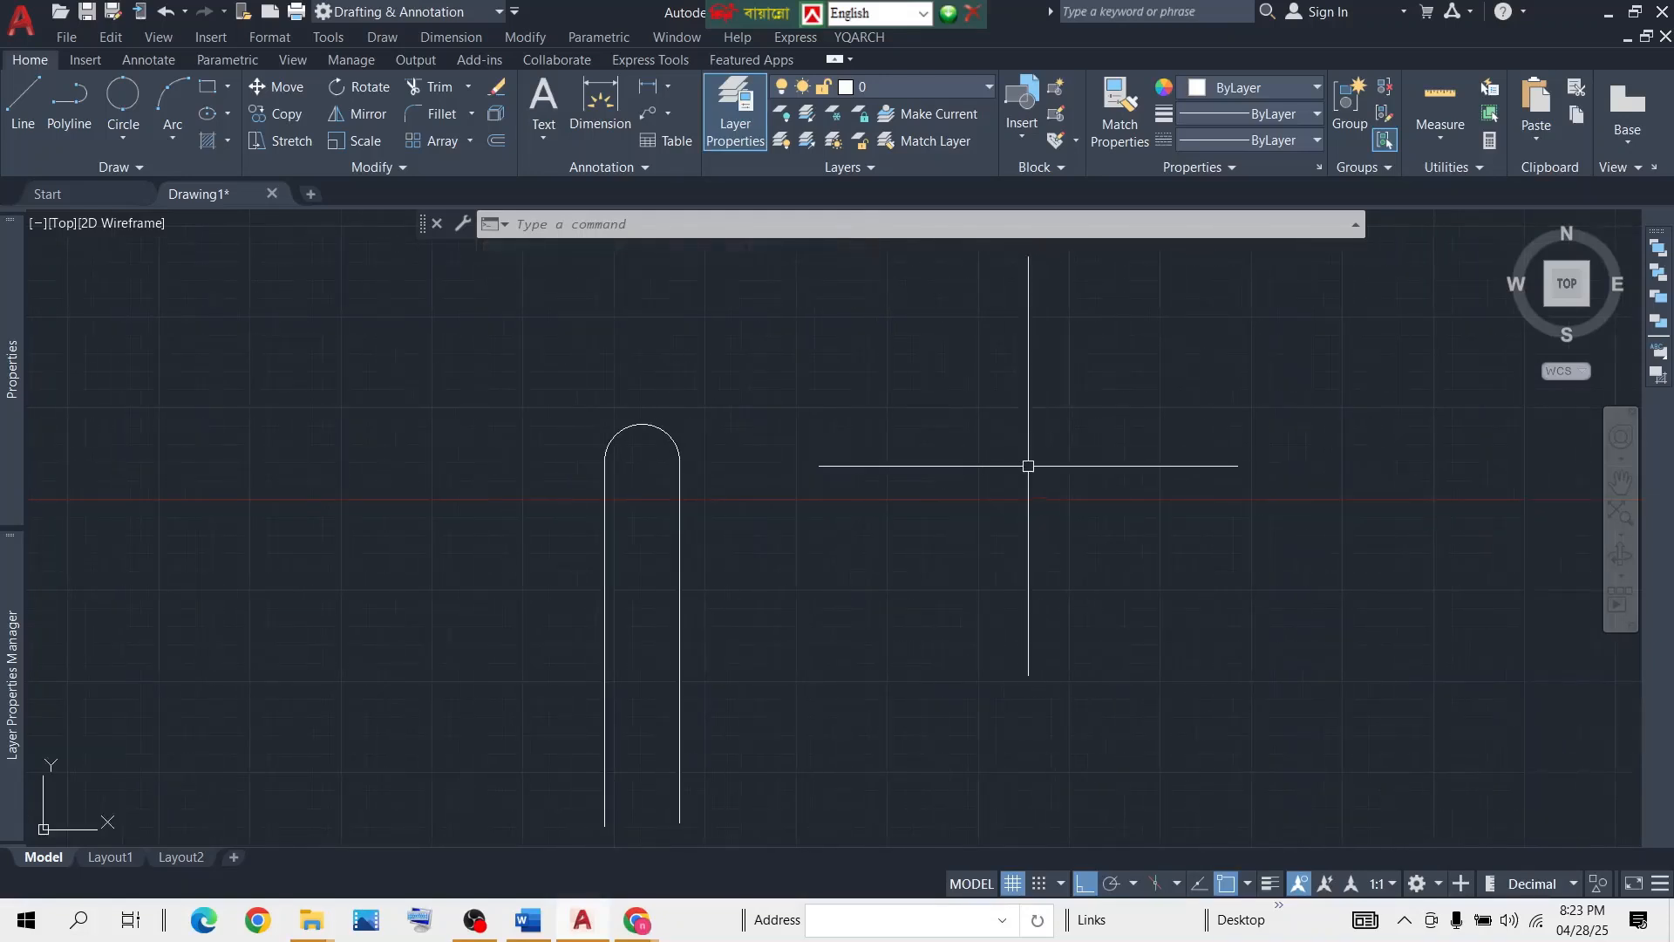
{"action": "middle_click_drag", "start_coordinate": [912, 508], "coordinate": [938, 459]}
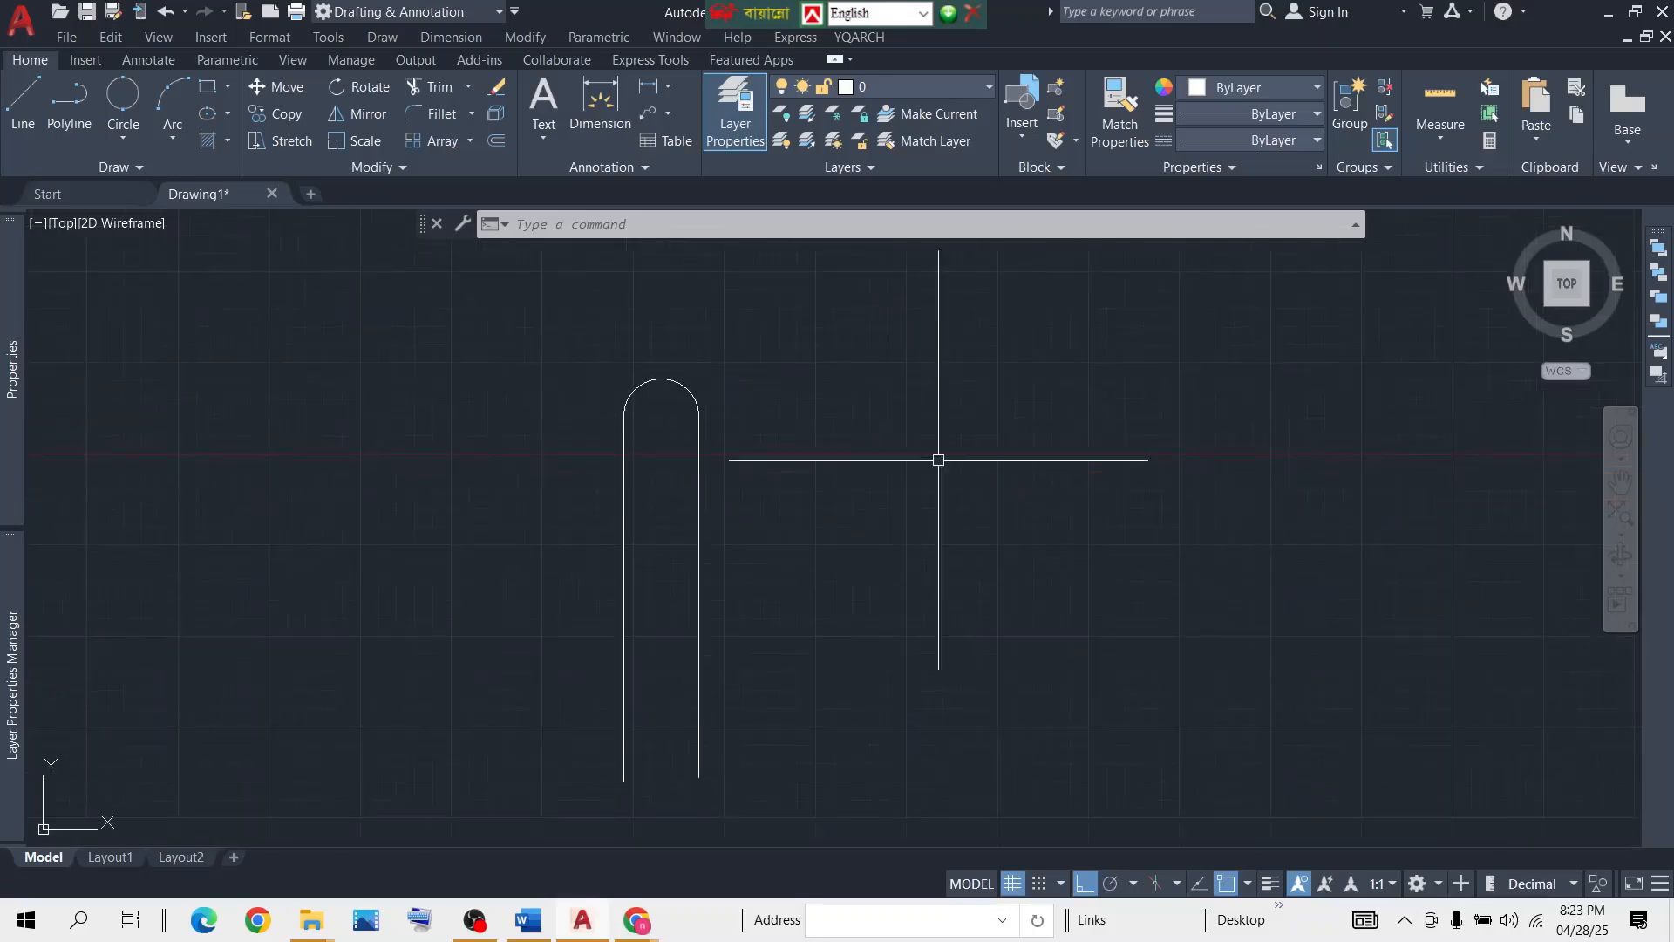
{"action": "key", "text": "ctrl+z"}
{"action": "key", "text": "ctrl+z"}
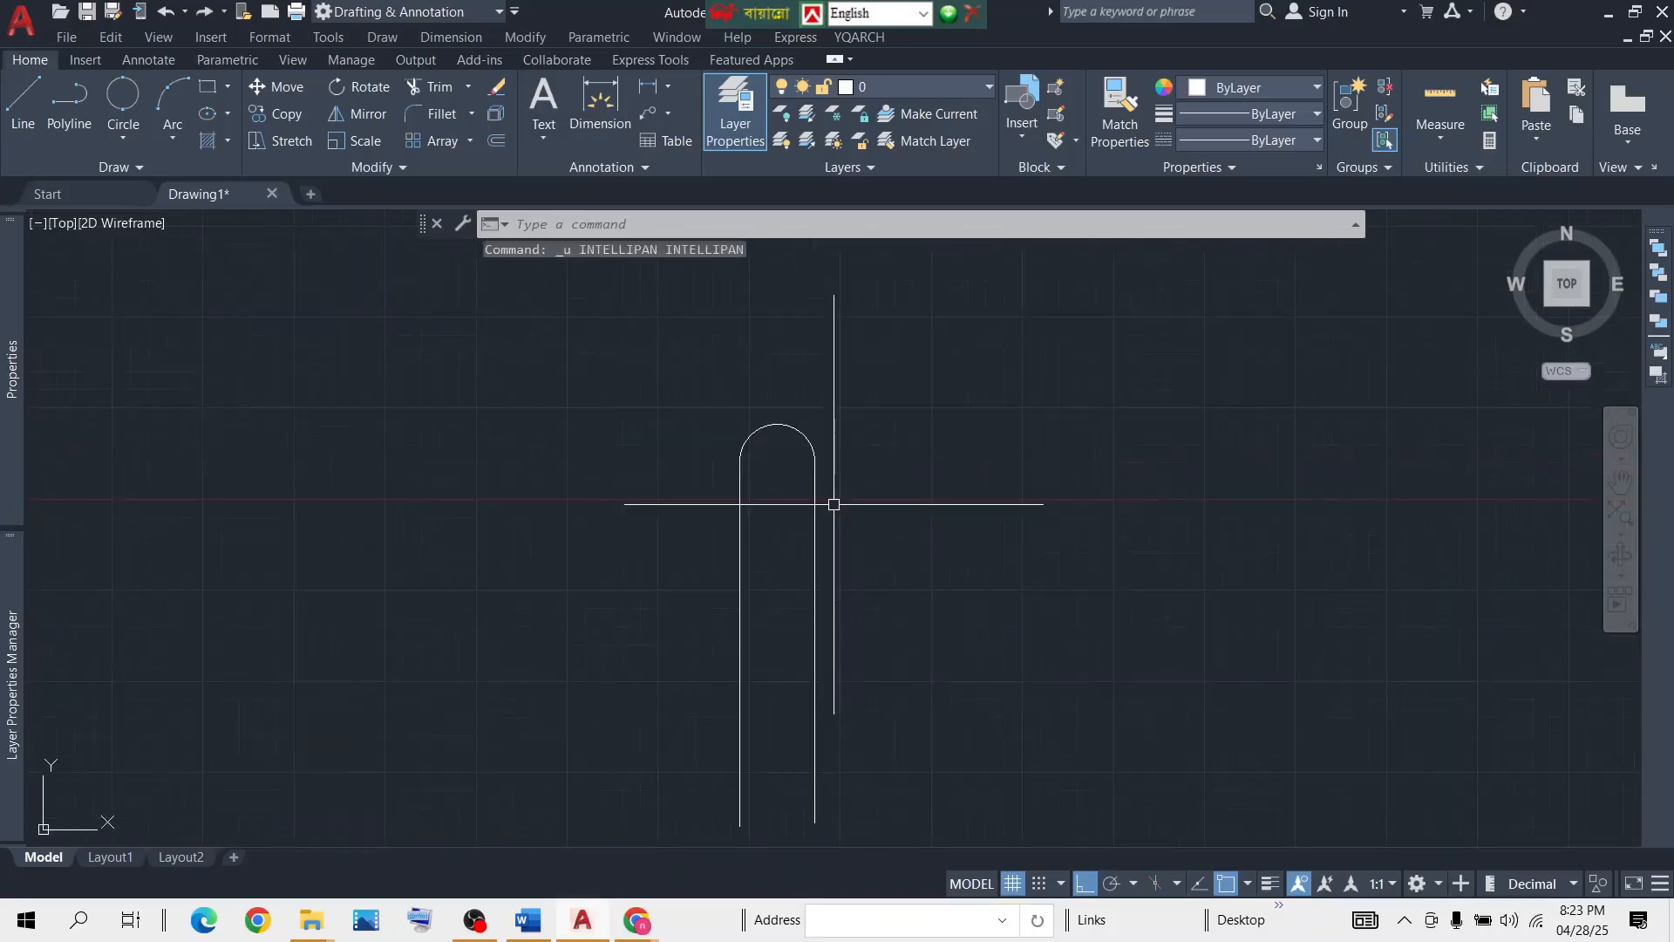
Trim the circle's lower arc between the vertical lines, leaving a rounded top that joins them.
{"action": "type", "text": "TR"}
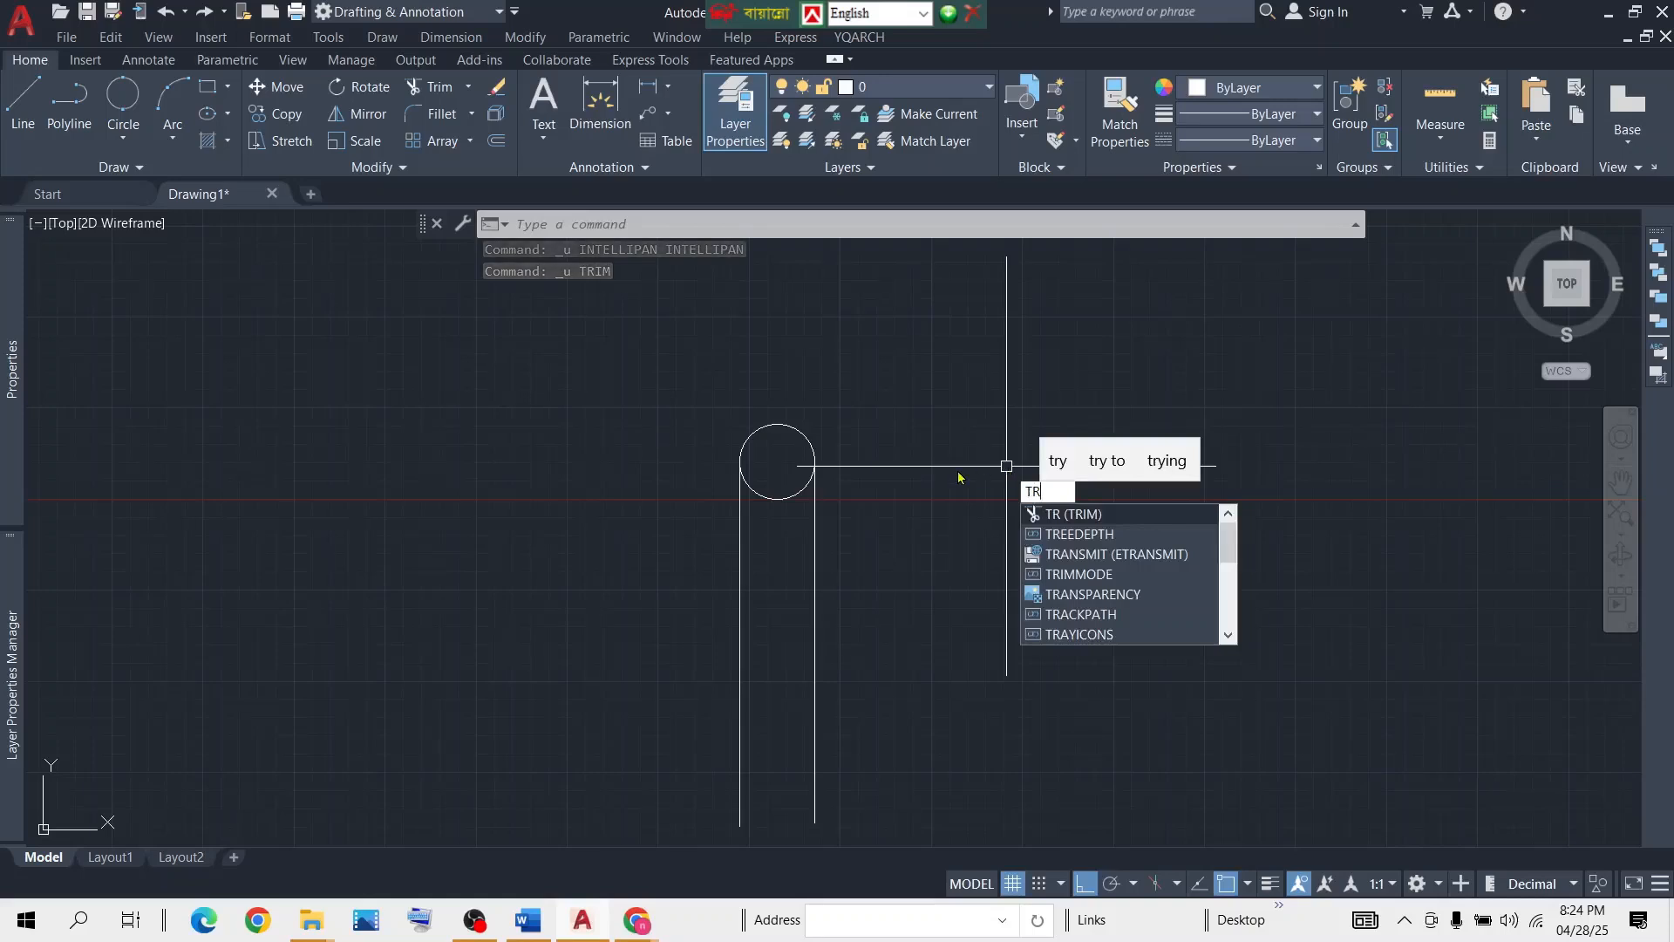
{"action": "key", "text": "Return"}
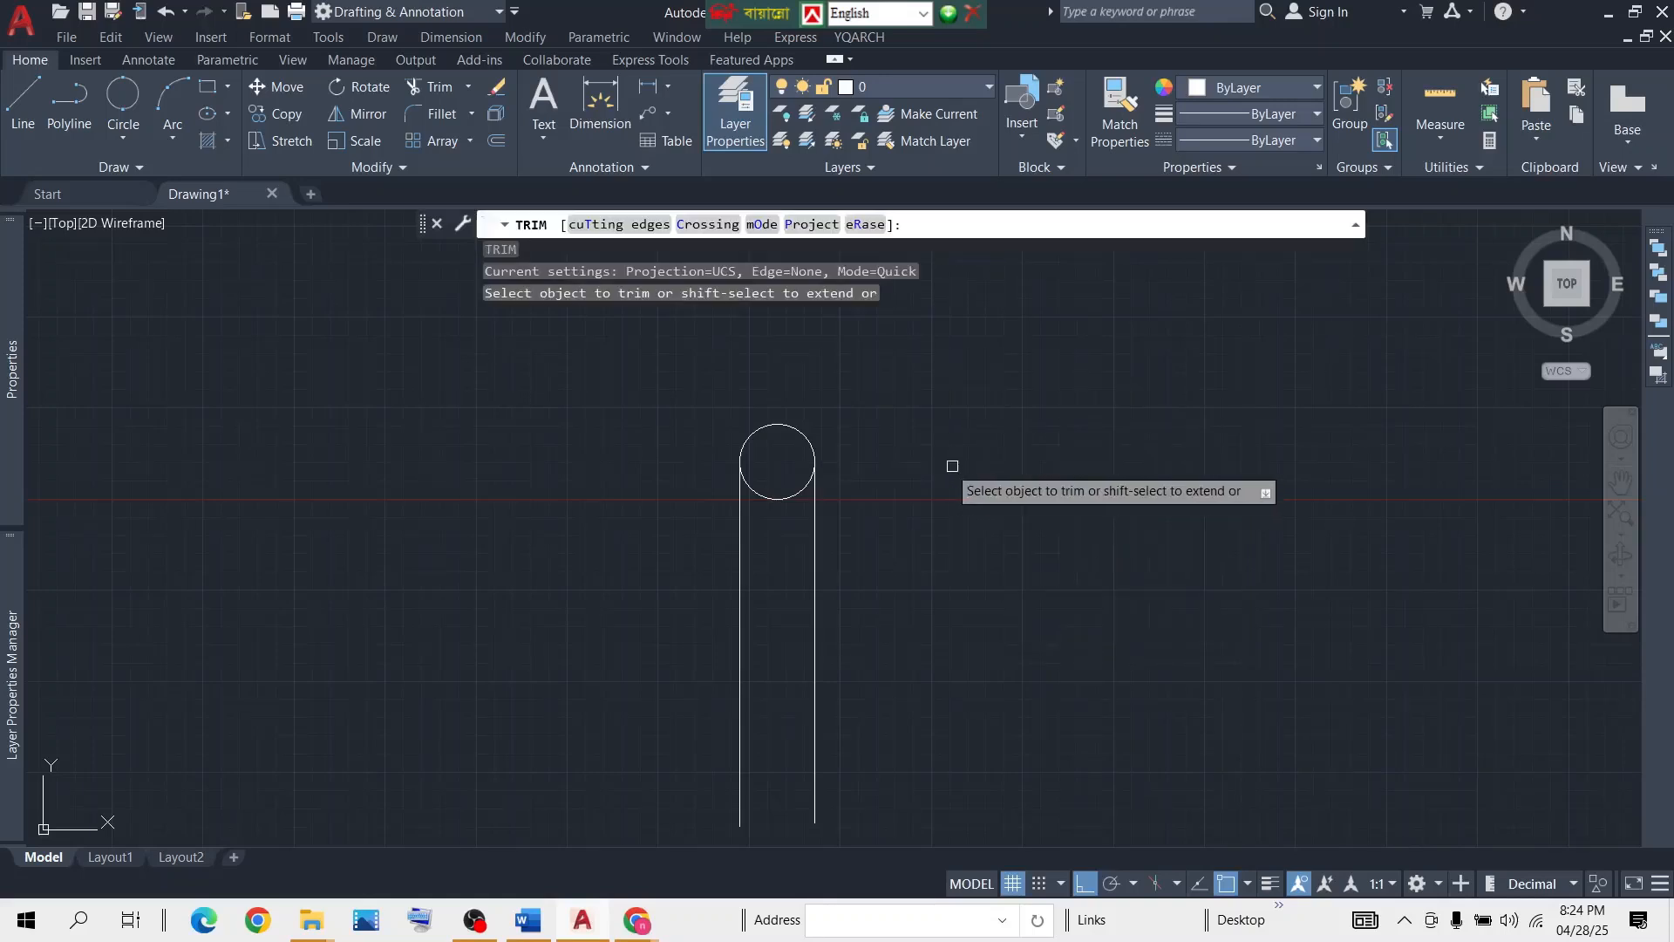
{"action": "left_click", "coordinate": [778, 498]}
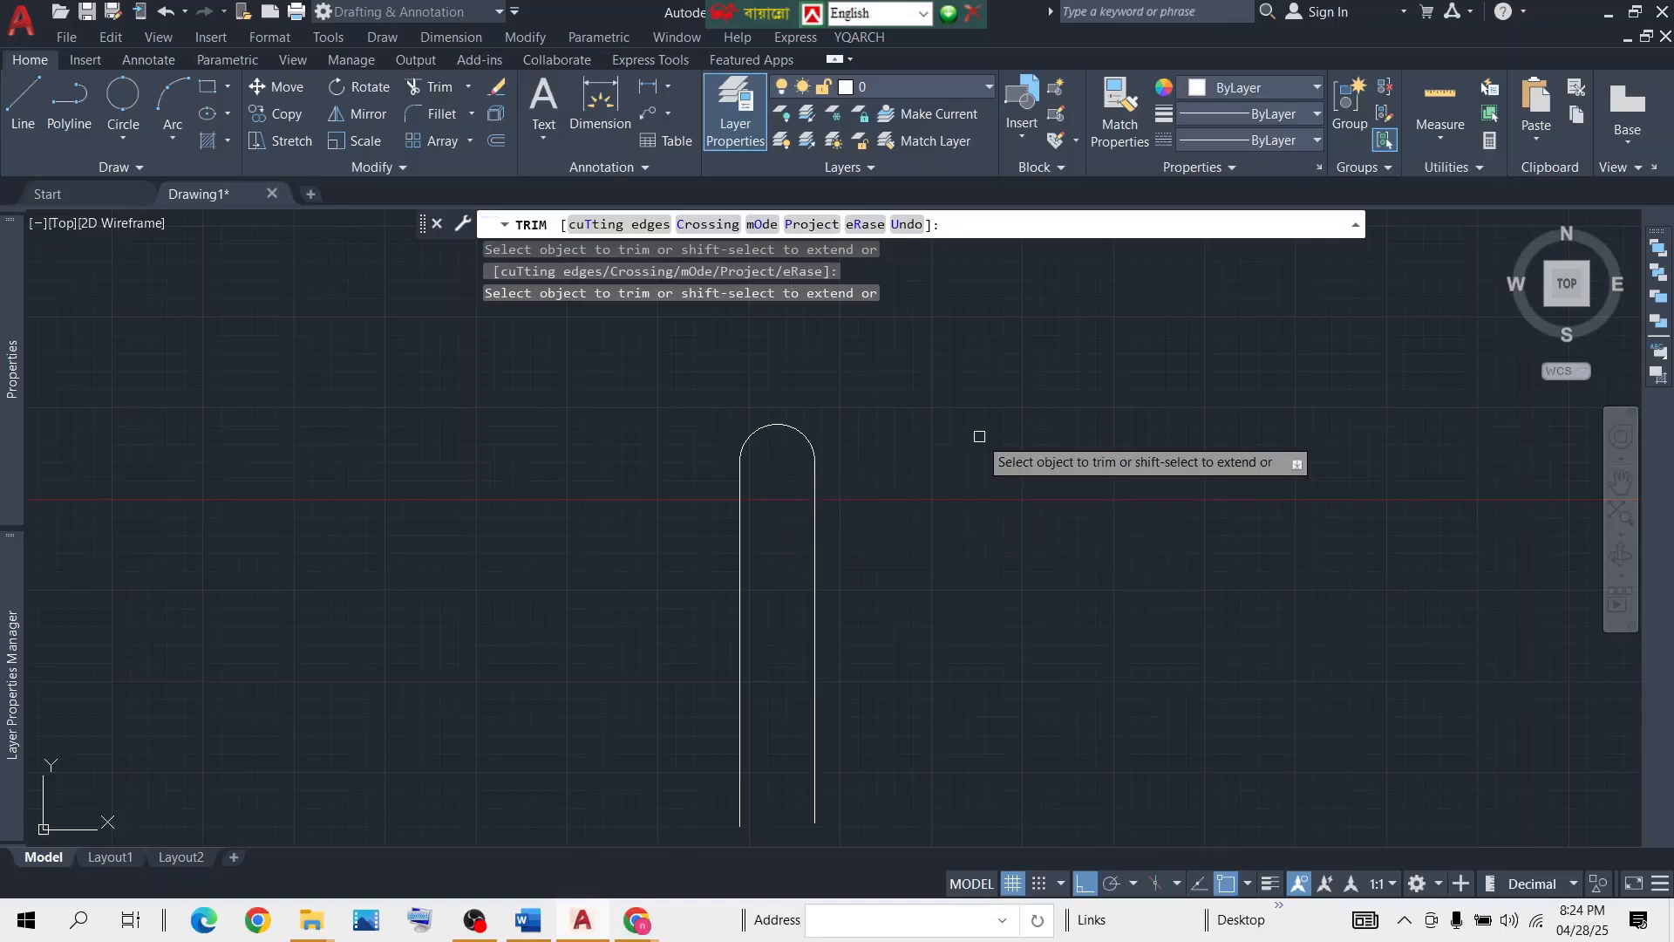
{"action": "key", "text": "Return"}
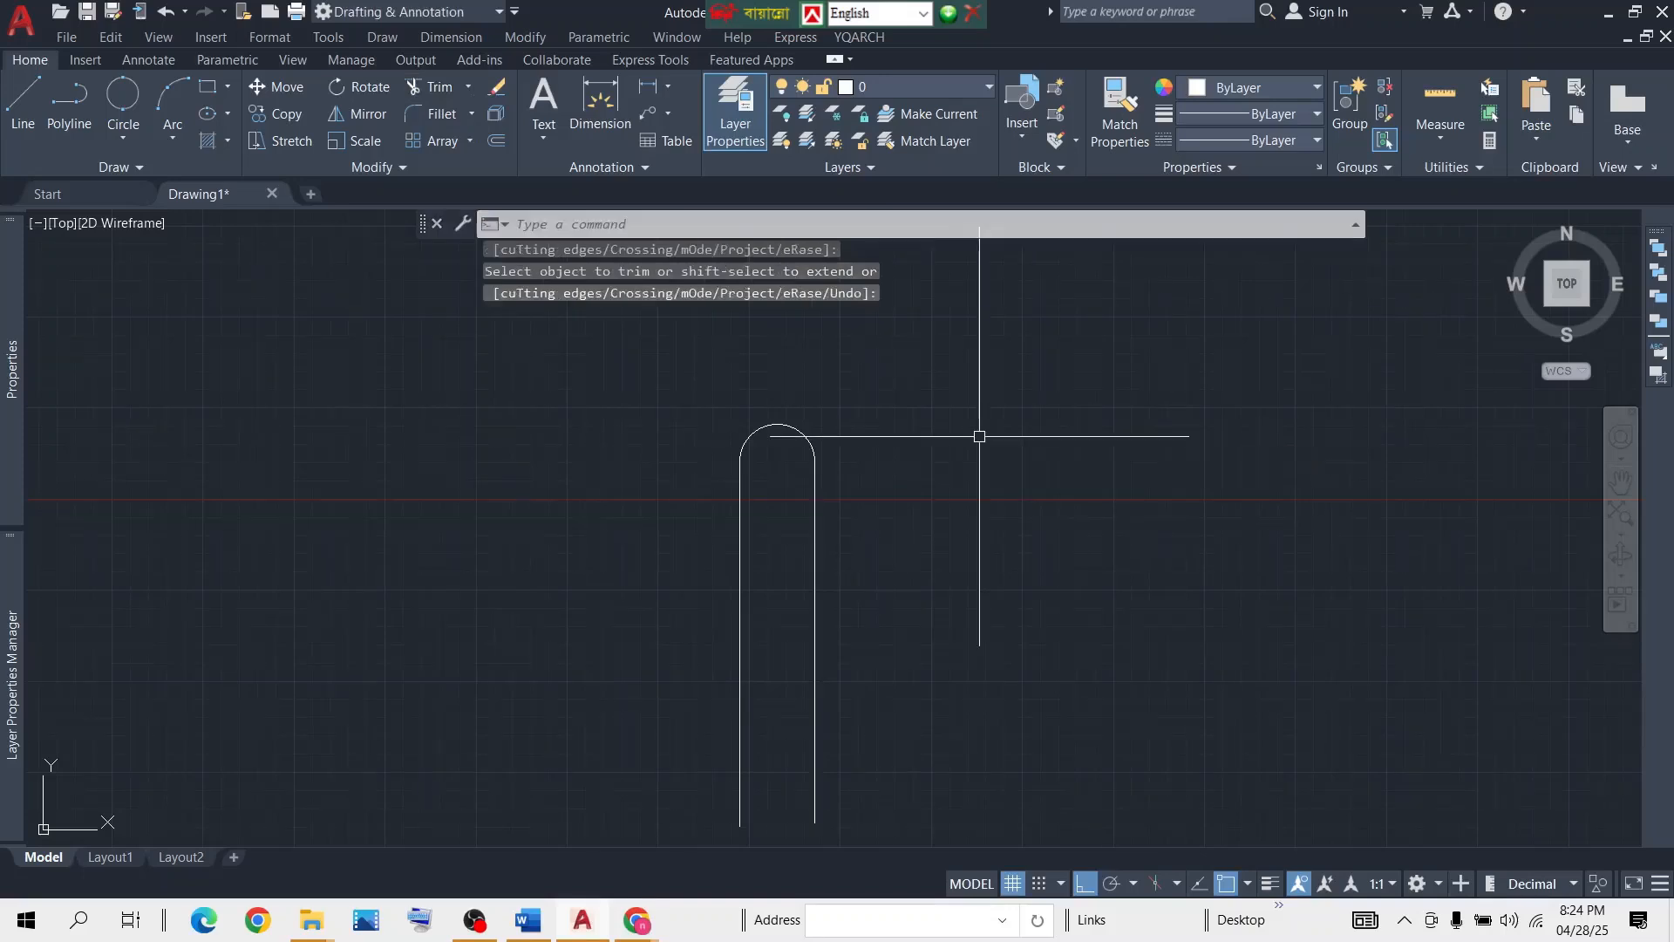
Delete every object in the drawing, including the polylines, the small circle and the round-topped shape, using a crossing selection.
{"action": "scroll", "coordinate": [1020, 426], "scroll_direction": "down", "scroll_amount": 1}
{"action": "left_click", "coordinate": [1025, 375]}
{"action": "left_click", "coordinate": [659, 774]}
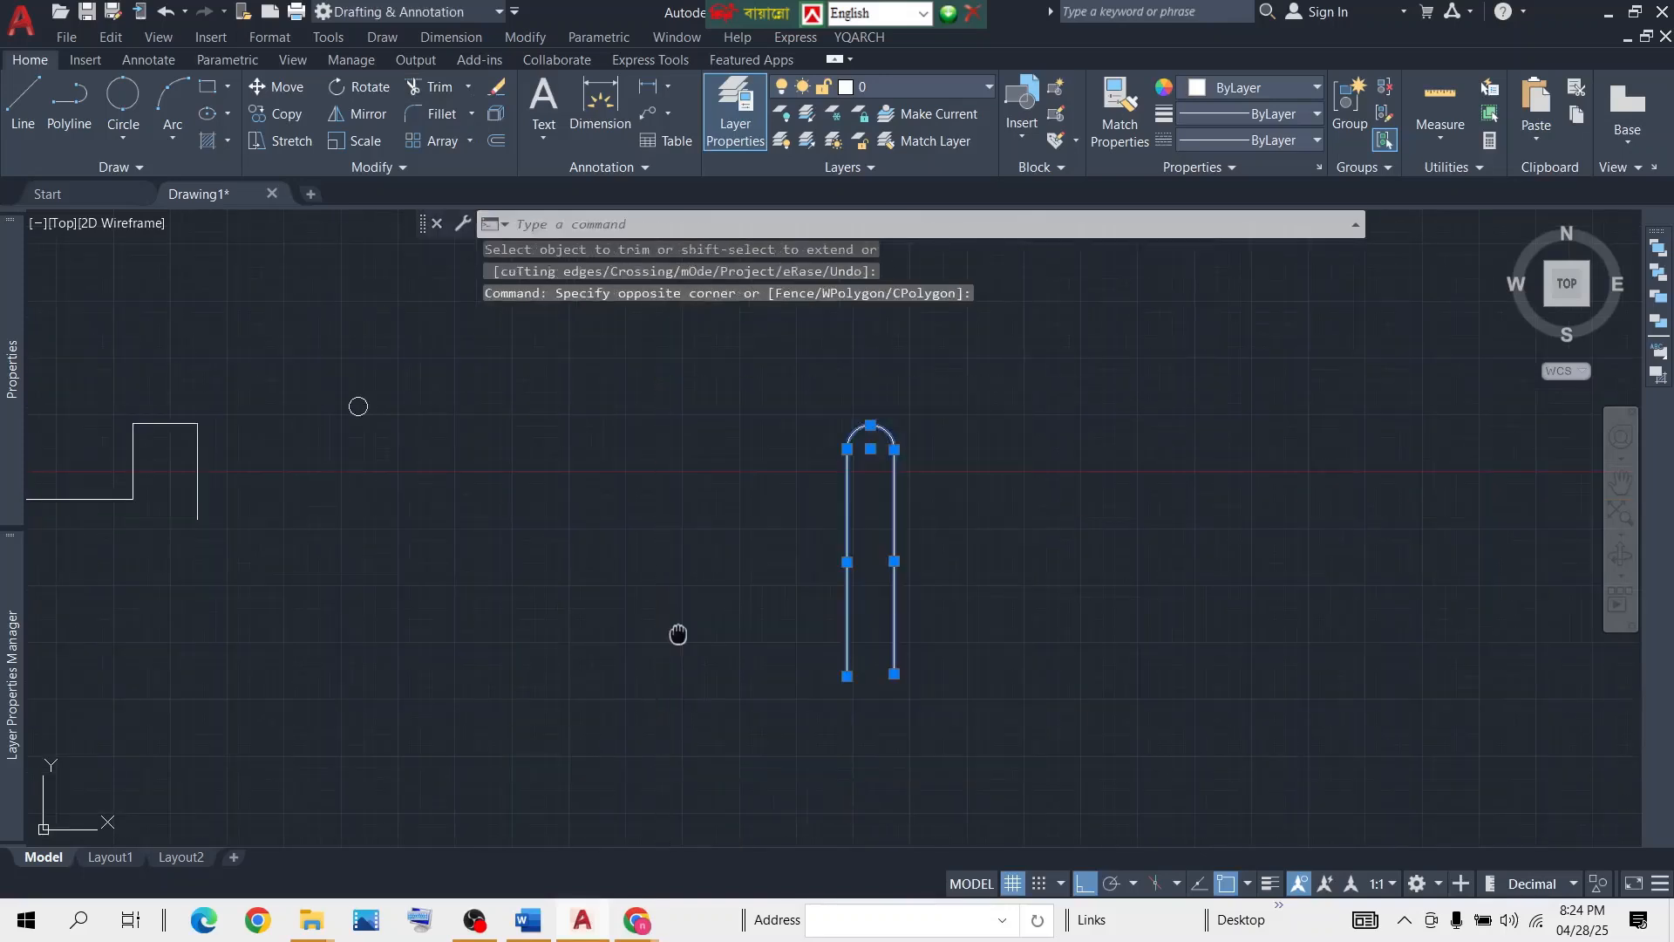
{"action": "middle_click_drag", "start_coordinate": [676, 636], "coordinate": [965, 580]}
{"action": "scroll", "coordinate": [966, 580], "scroll_direction": "down", "scroll_amount": 2}
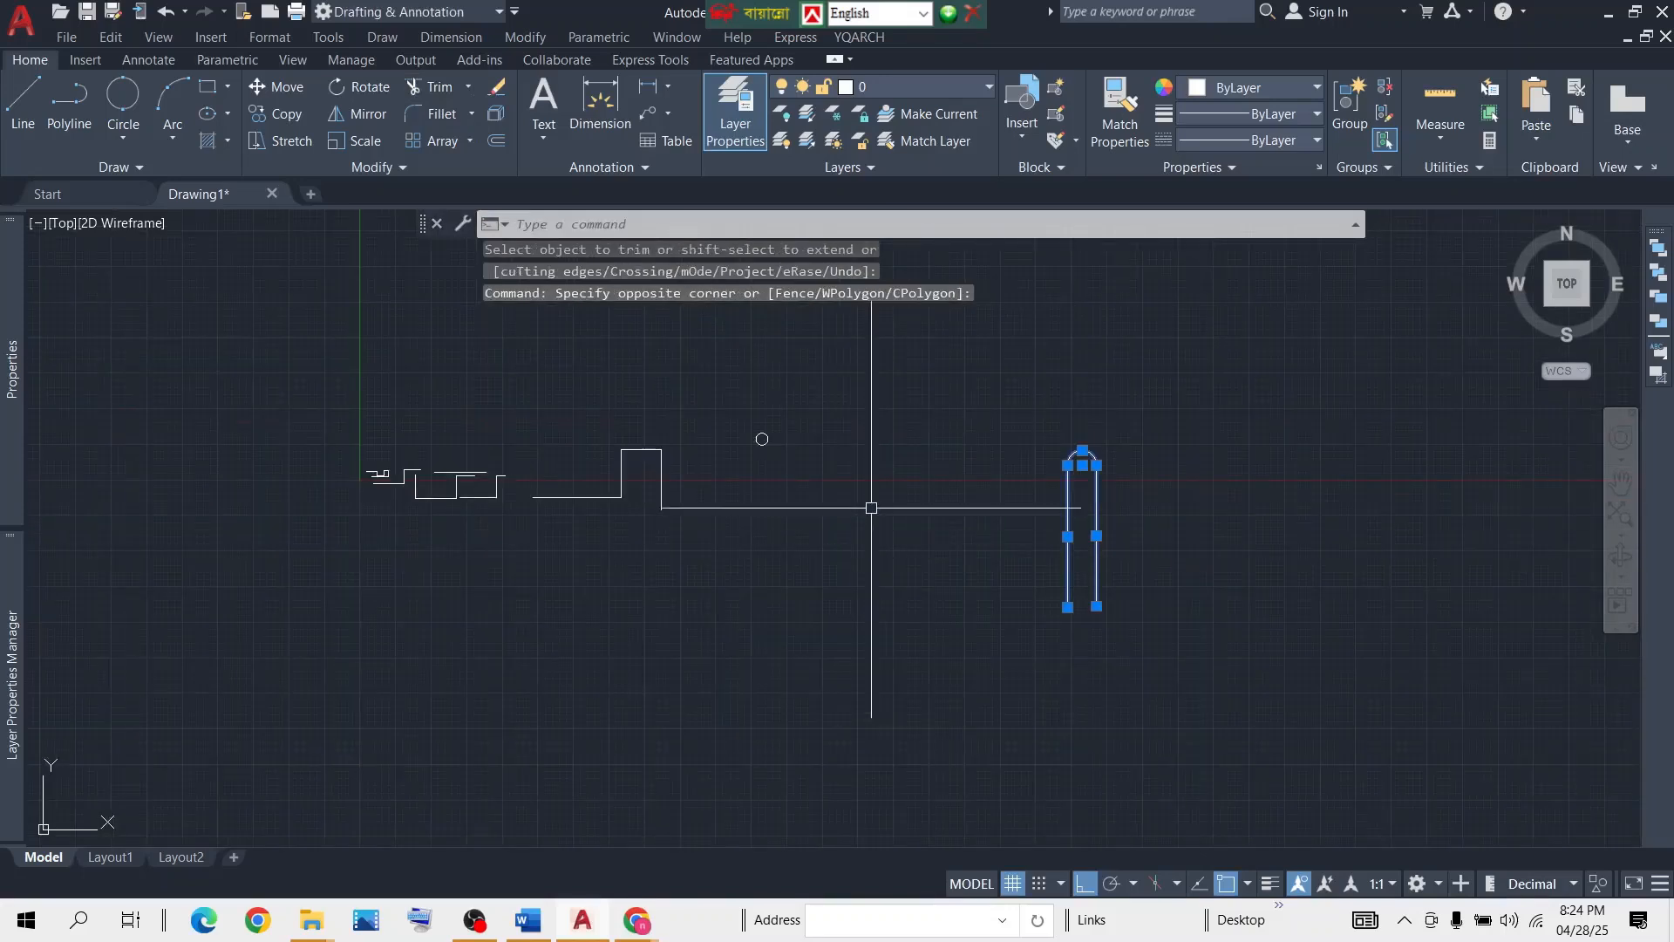
{"action": "left_click", "coordinate": [1222, 390]}
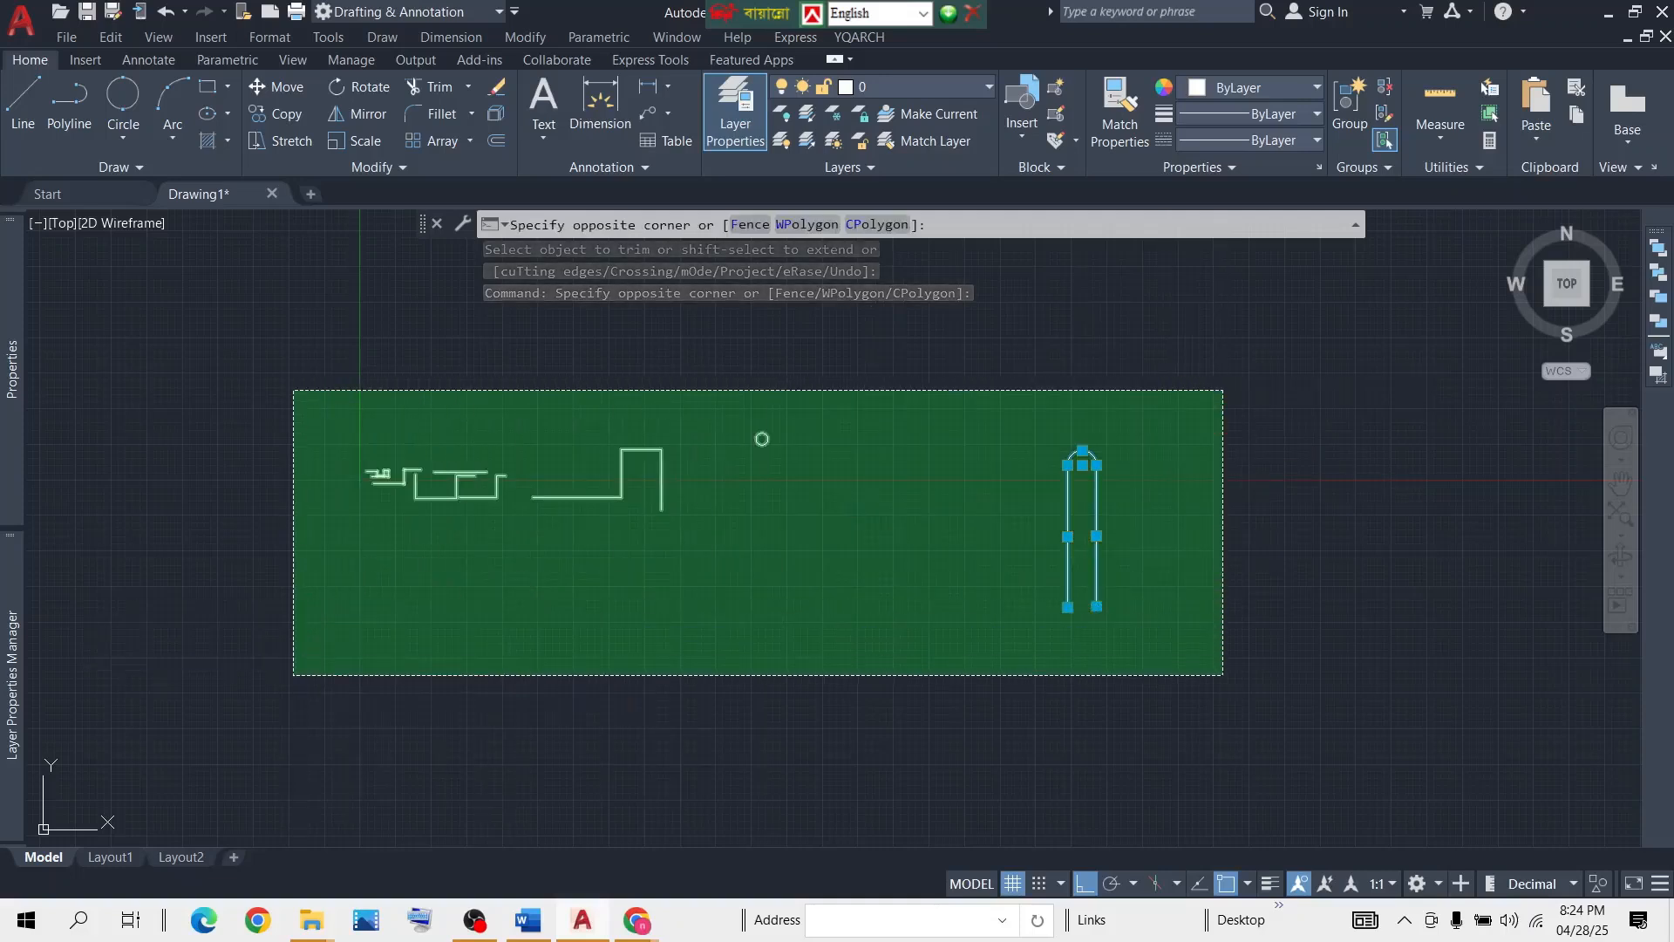
{"action": "left_click", "coordinate": [292, 646]}
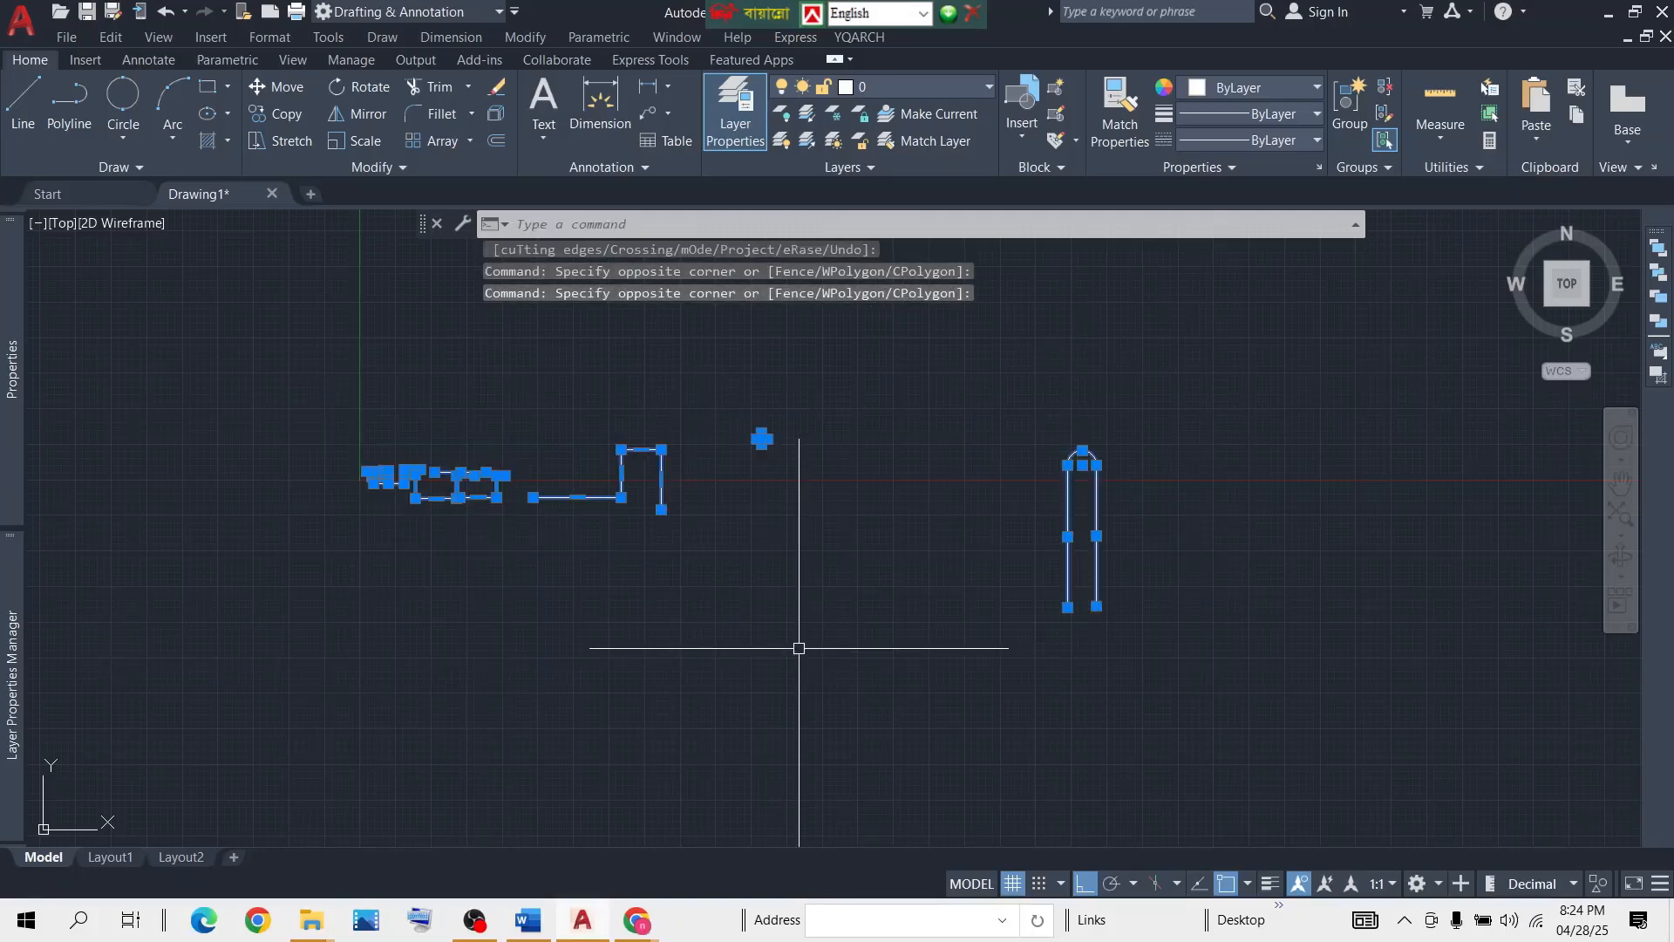
{"action": "key", "text": "Delete"}
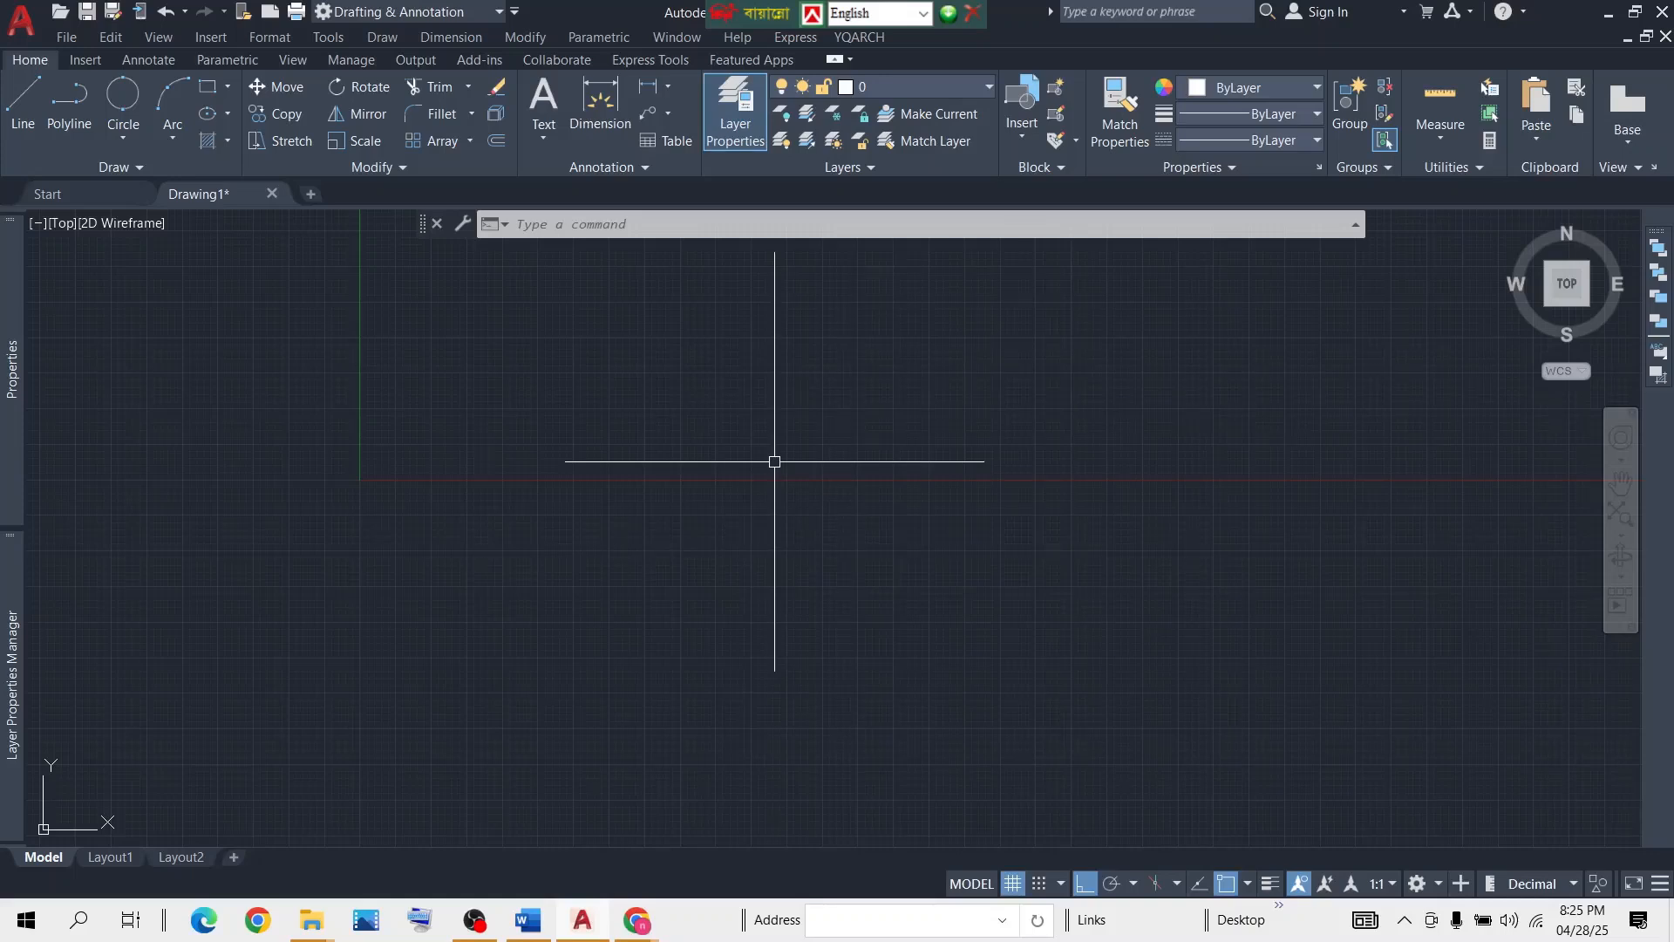
Open the Drawing Units settings to review the length, angle and insertion scale options, and close them.
{"action": "type", "text": "UN"}
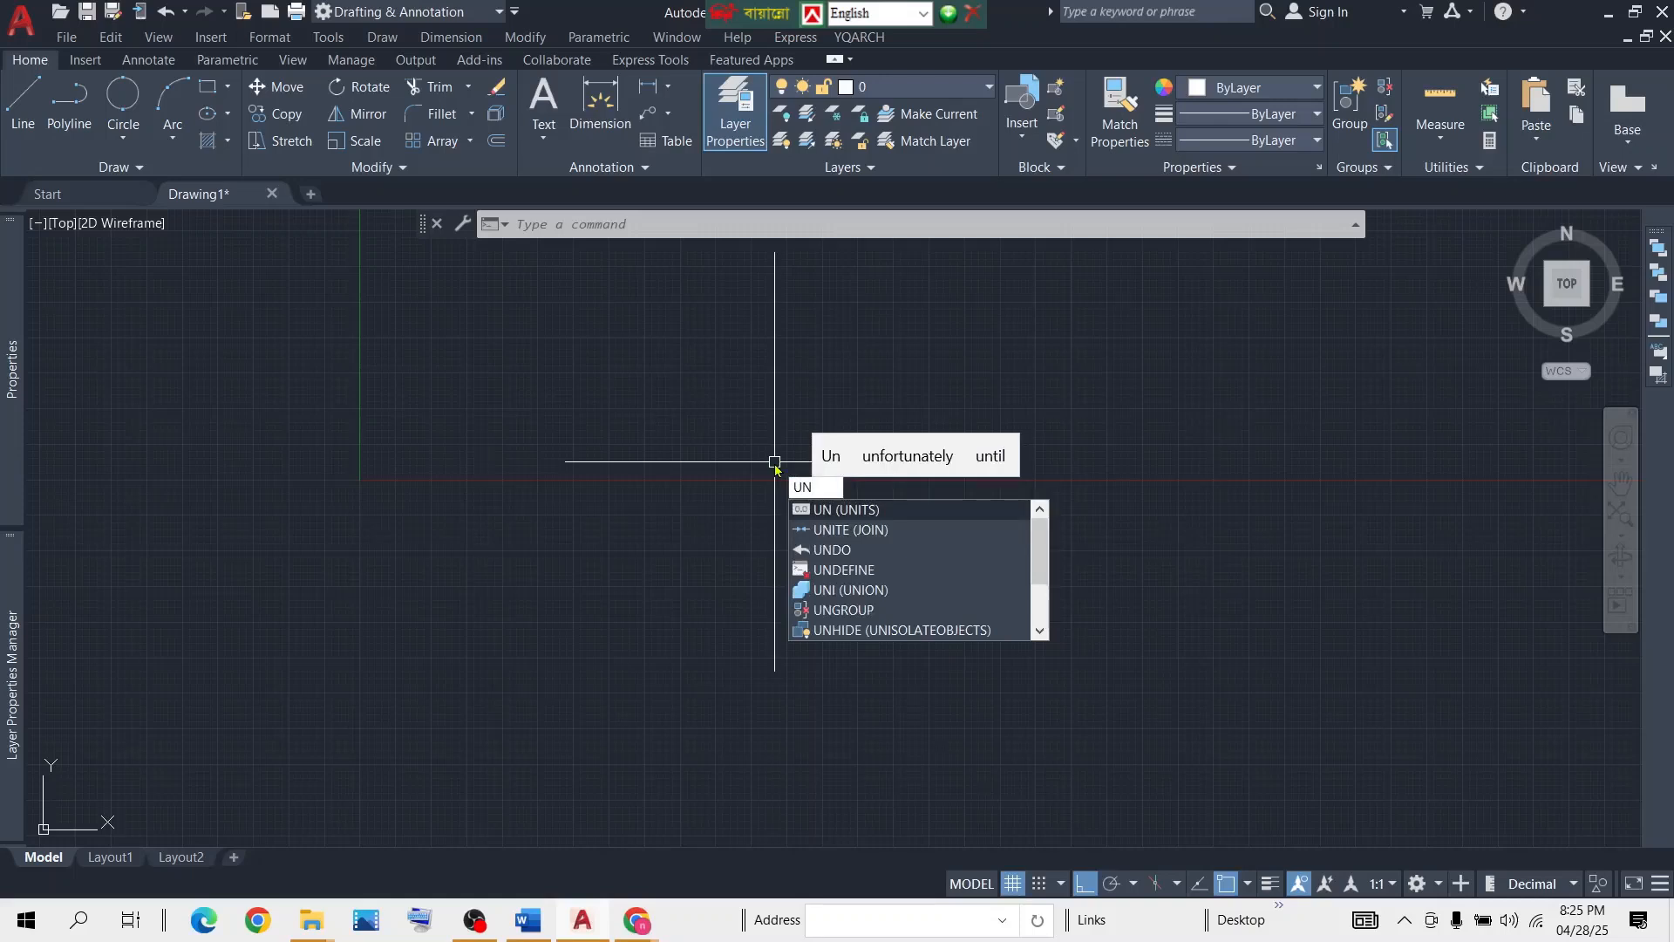
{"action": "key", "text": "Return"}
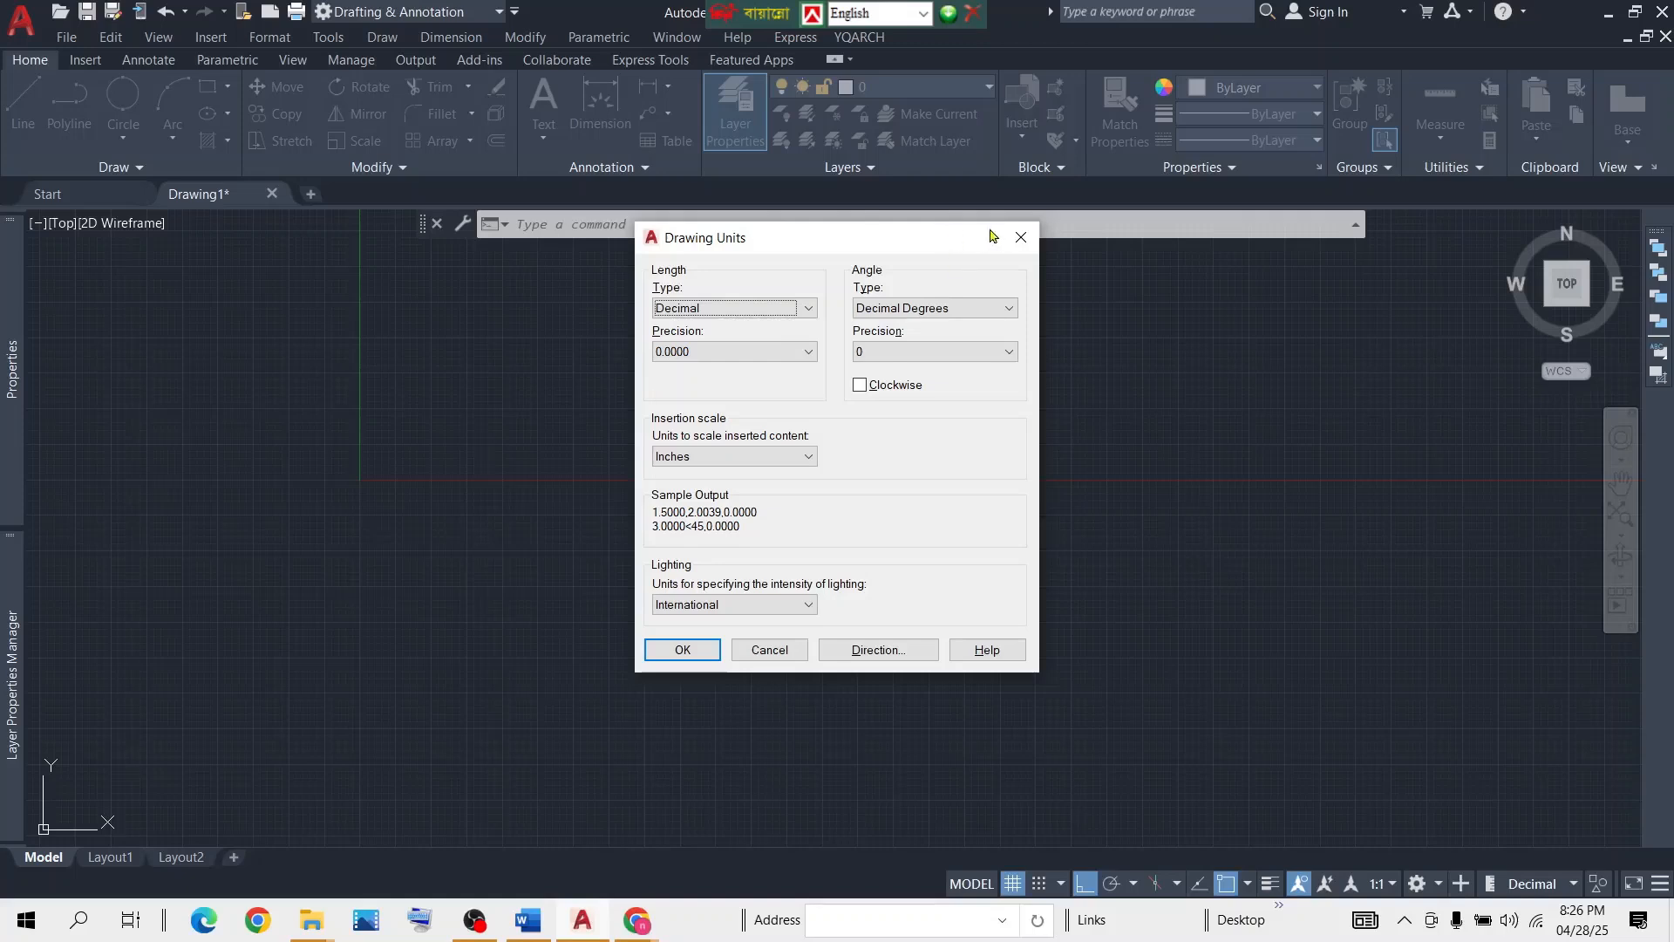
{"action": "key", "text": "Return"}
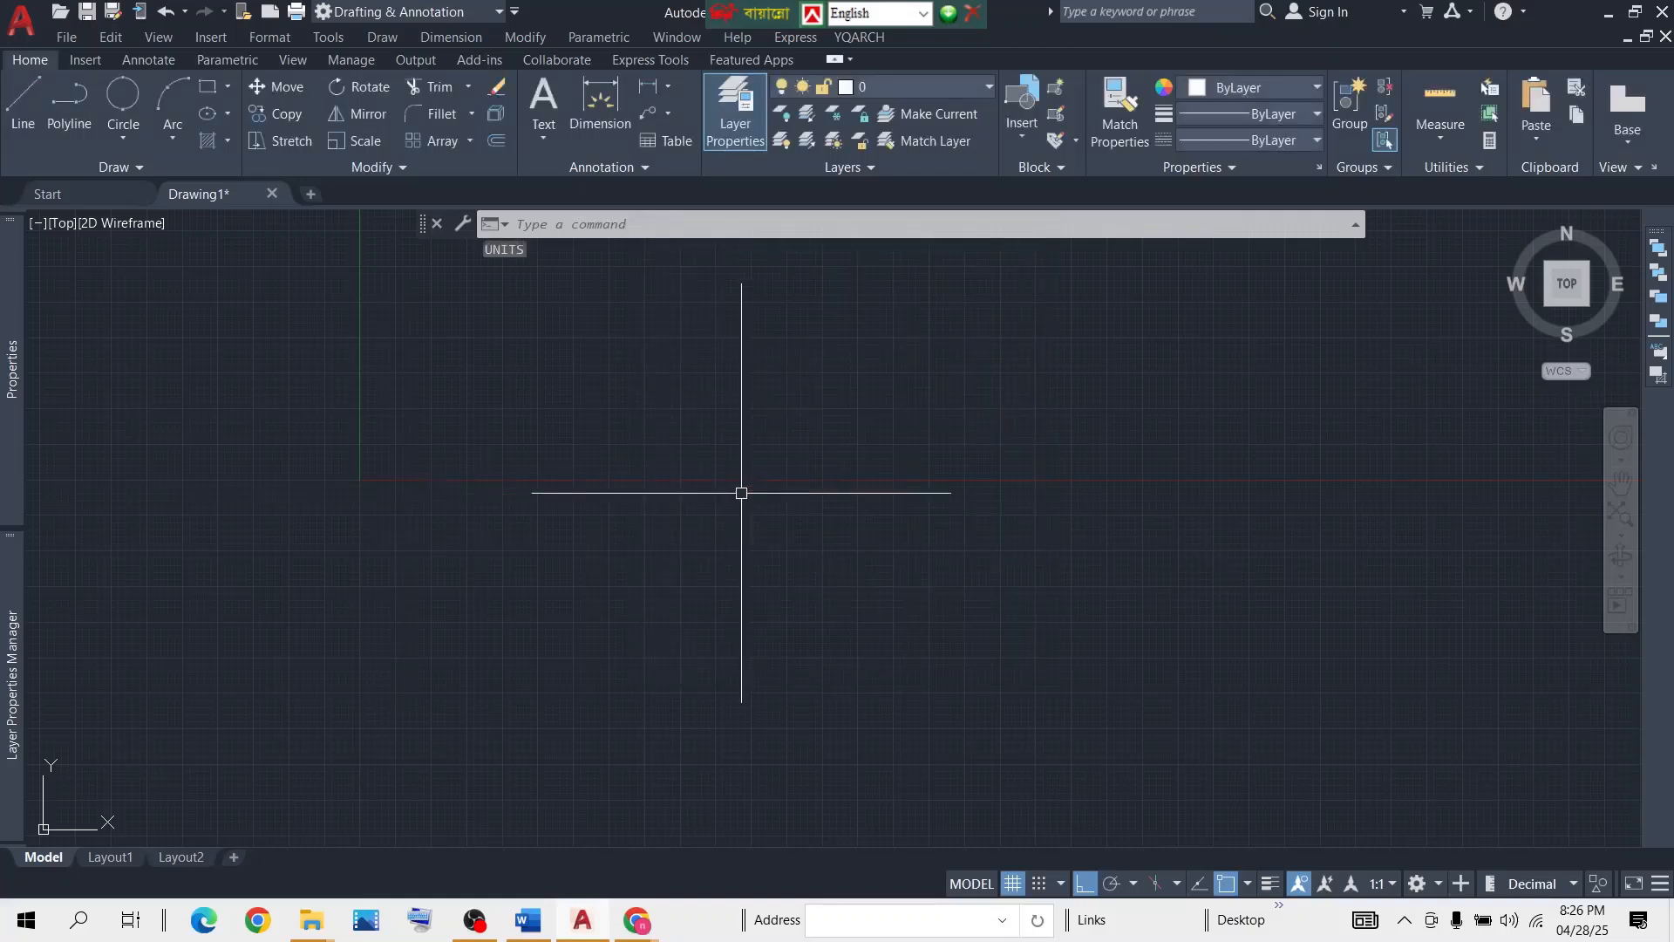
{"action": "type", "text": "UN"}
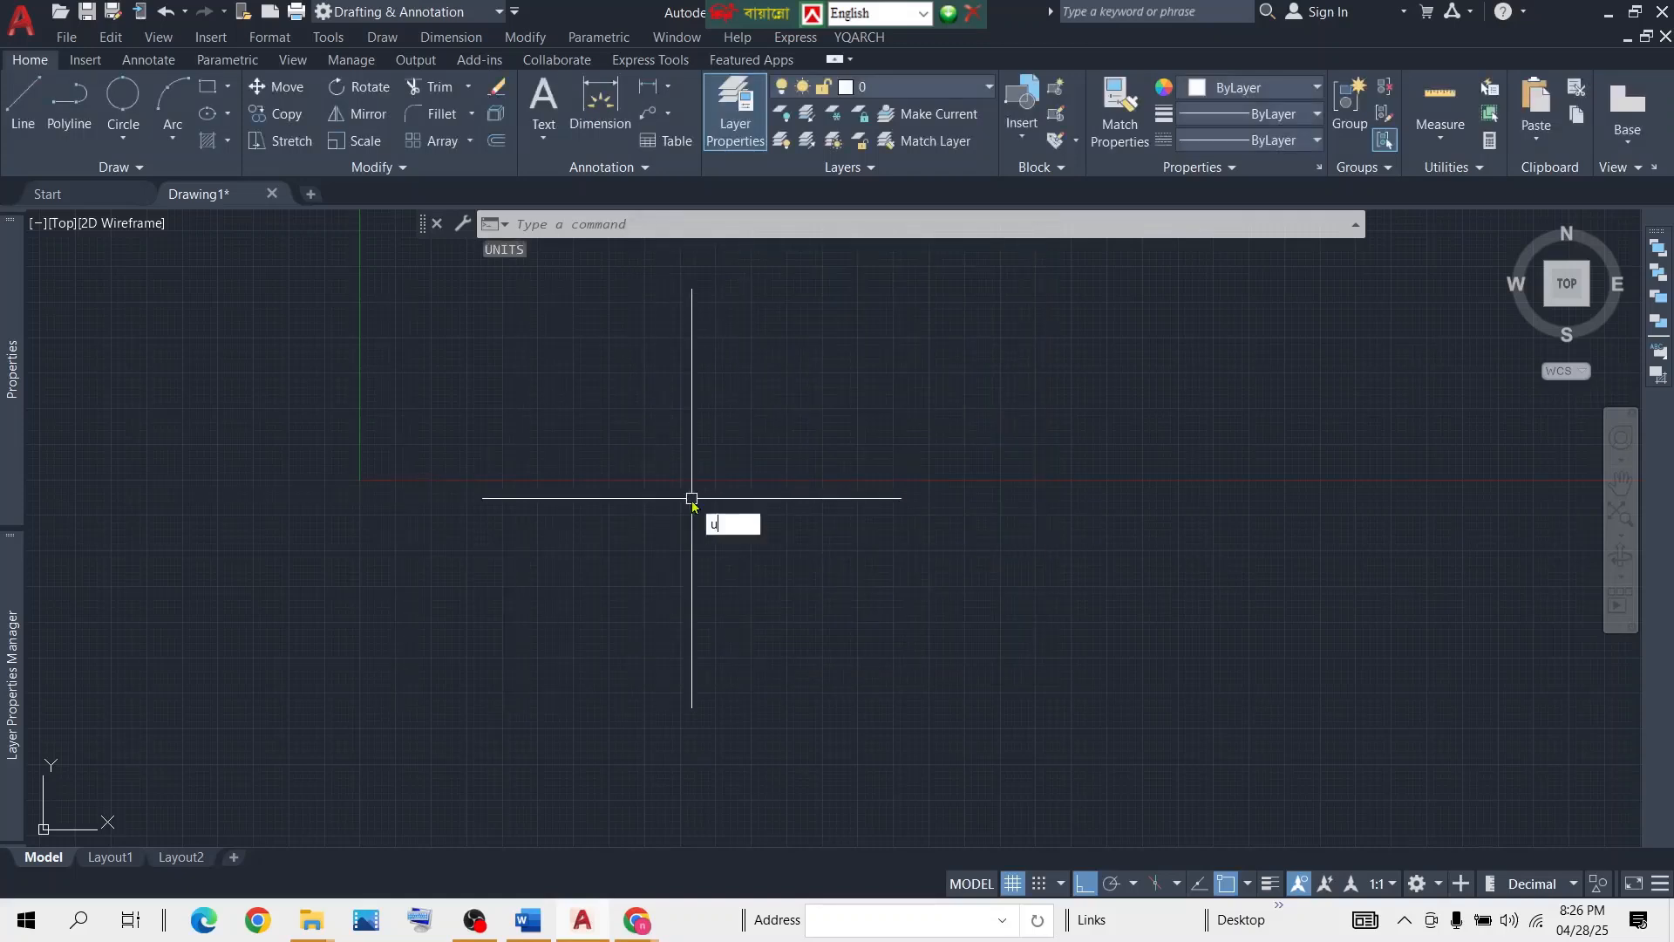
{"action": "key", "text": "Return"}
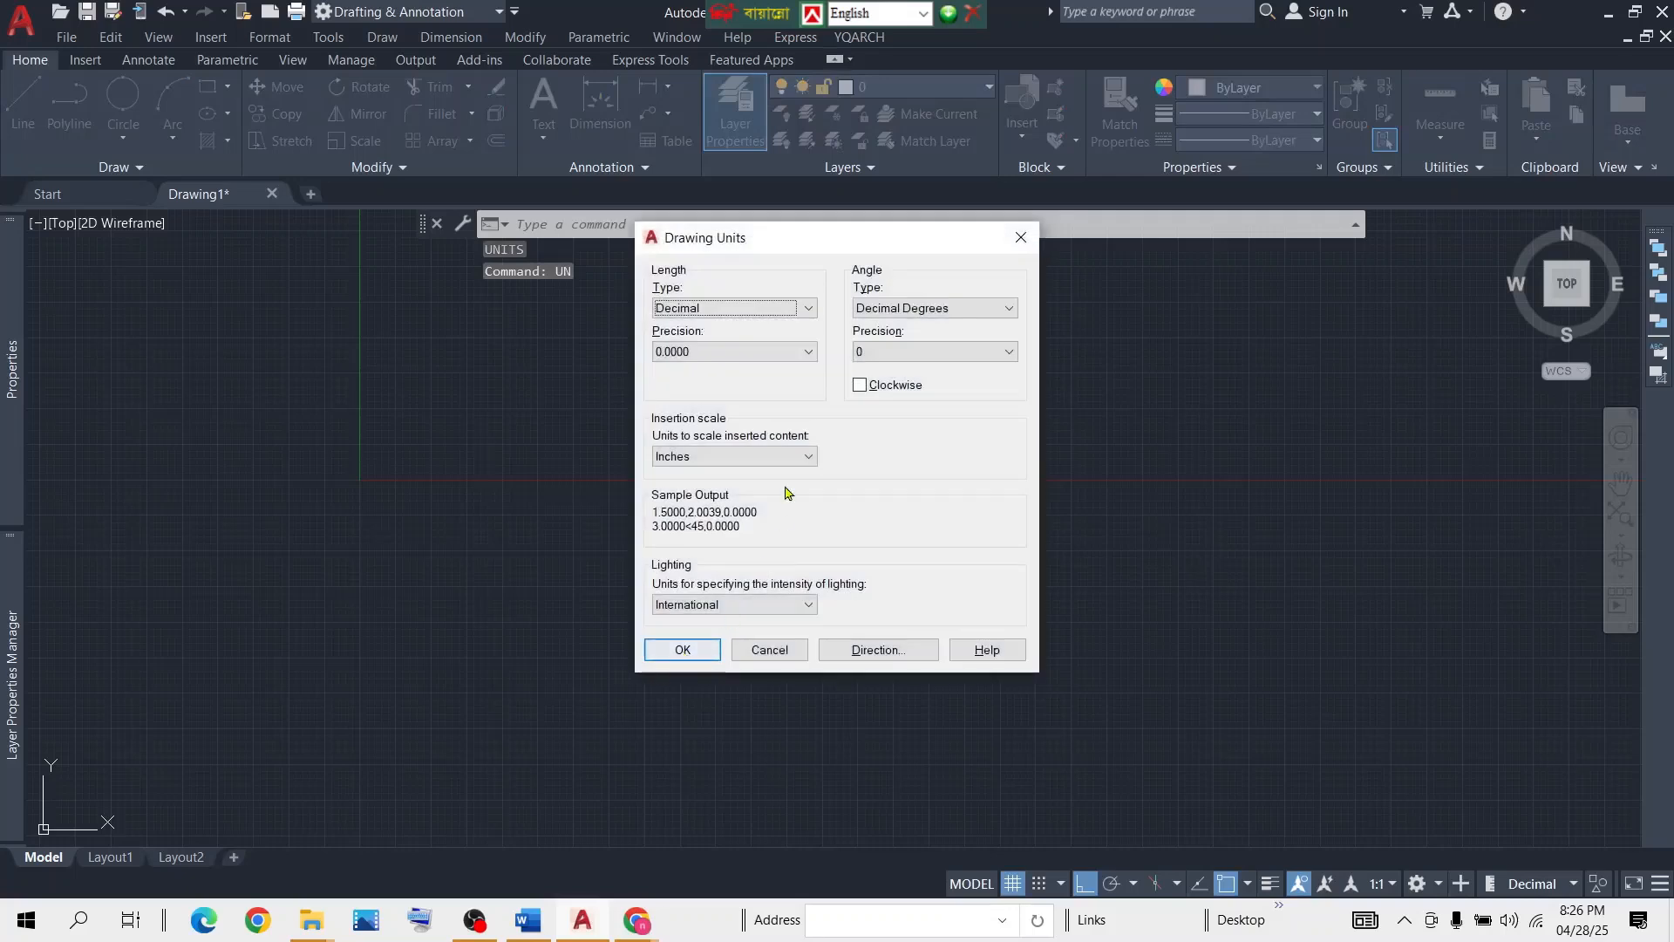
{"action": "mouse_move", "coordinate": [835, 244]}
{"action": "left_mouse_down"}
{"action": "mouse_move", "coordinate": [755, 303]}
{"action": "mouse_move", "coordinate": [756, 347]}
{"action": "left_mouse_up"}
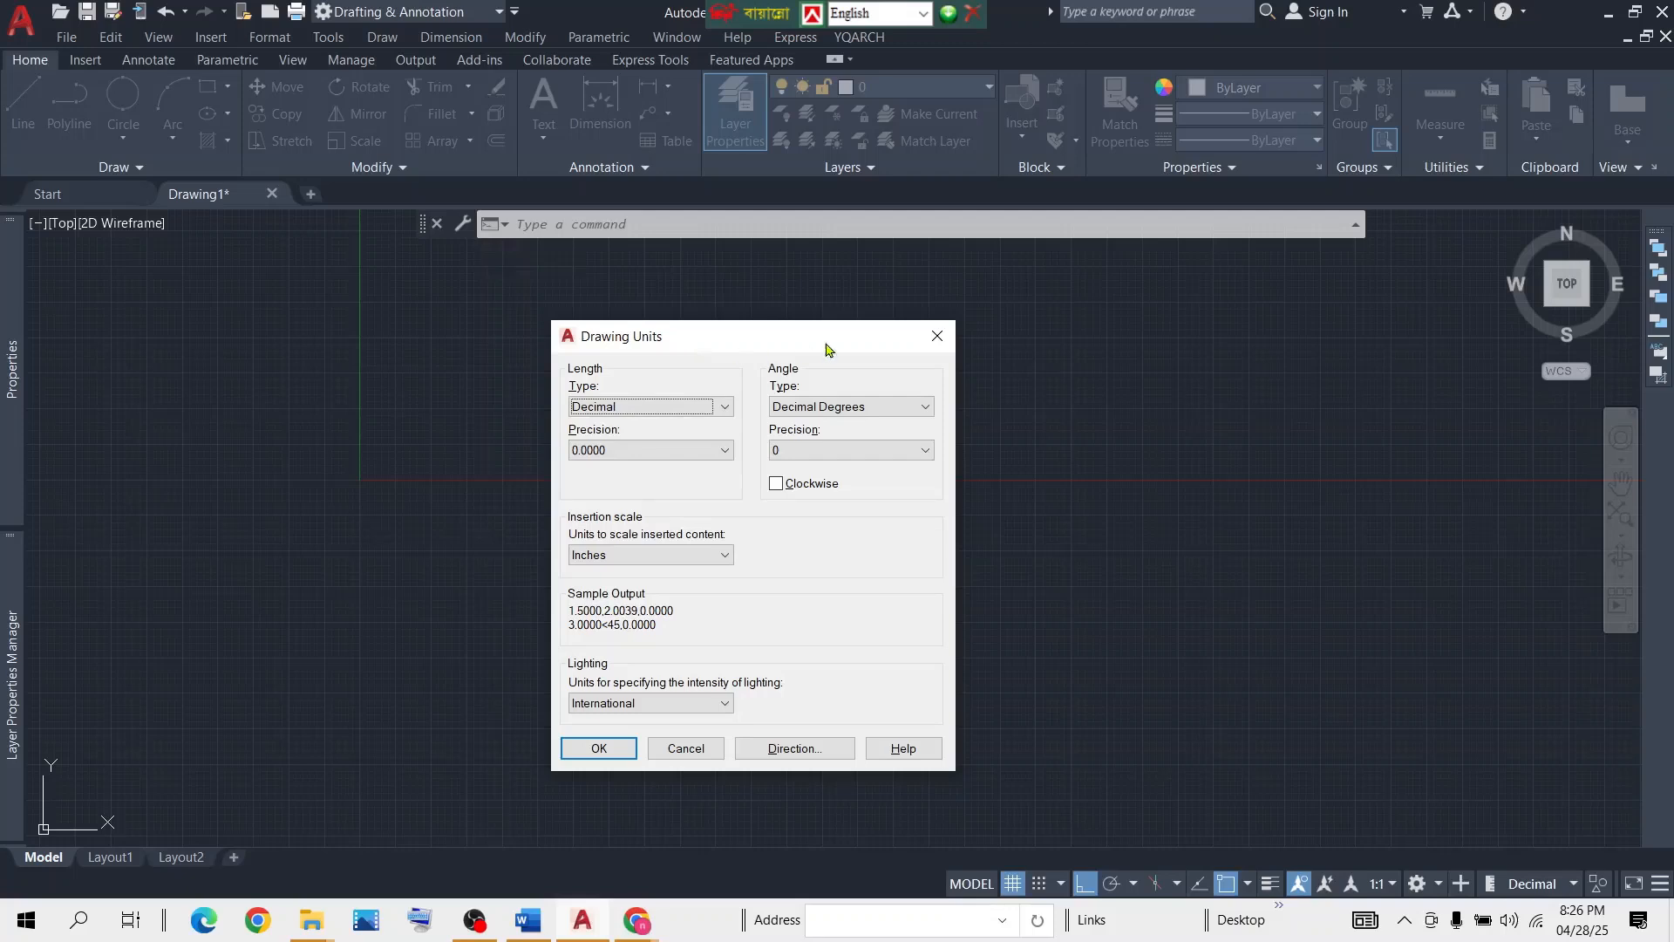
{"action": "left_click", "coordinate": [937, 336]}
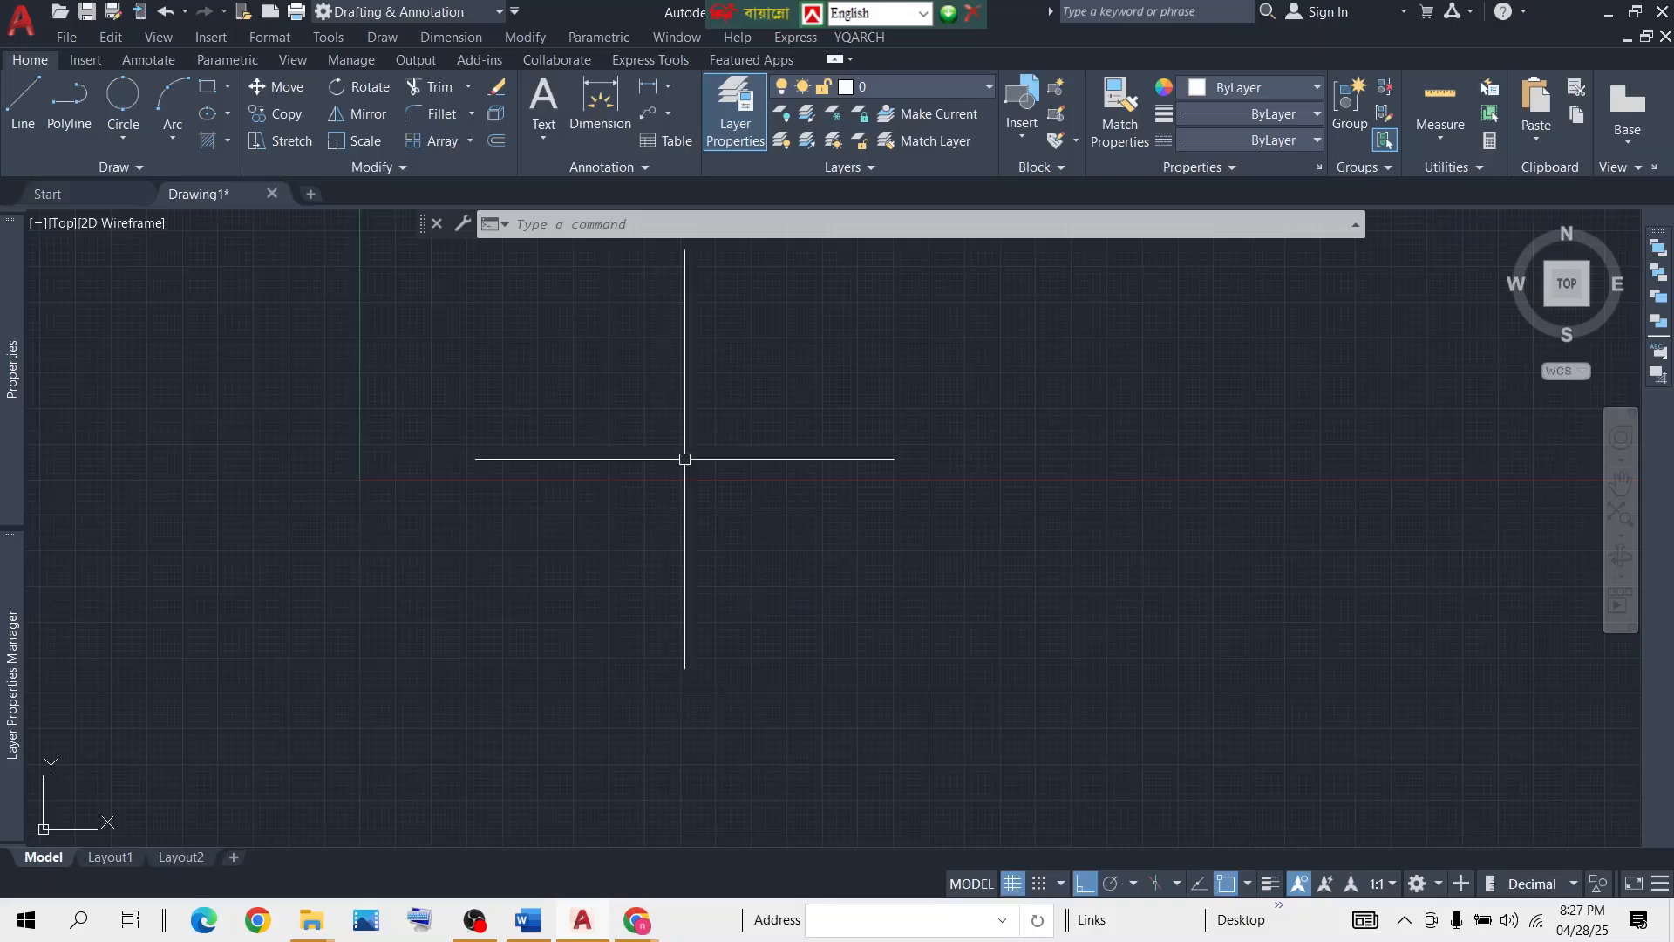
Set the drawing's length units to Engineering with a precision of 0'-0.00".
{"action": "type", "text": "UN"}
{"action": "key", "text": "Return"}
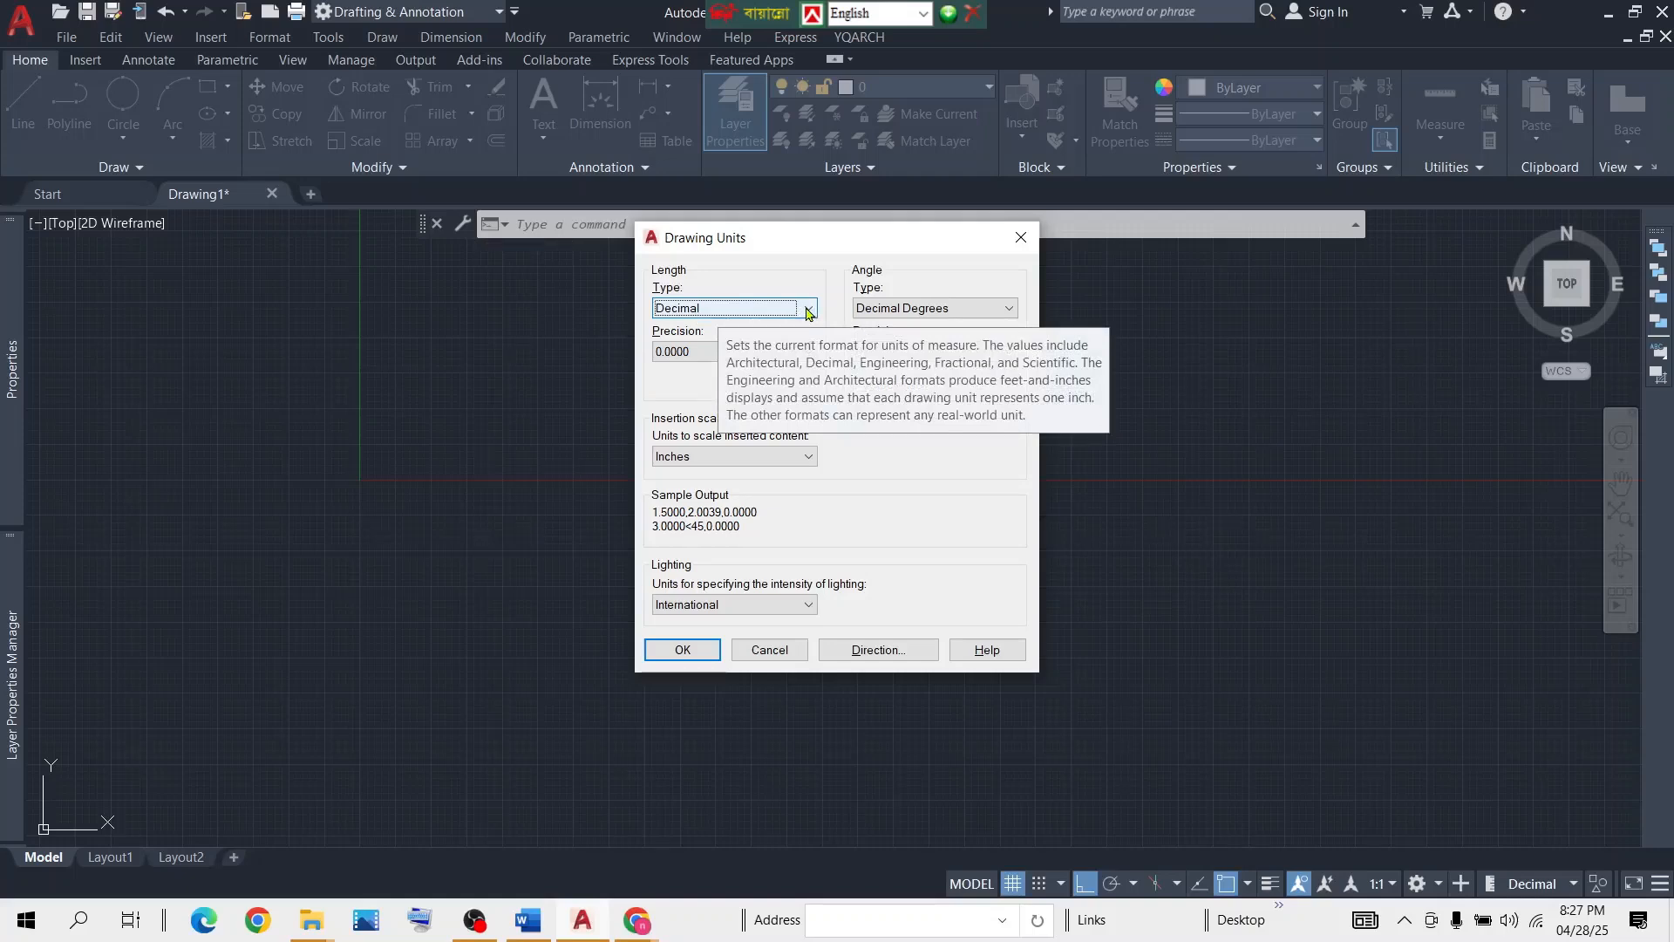
{"action": "left_click", "coordinate": [807, 310]}
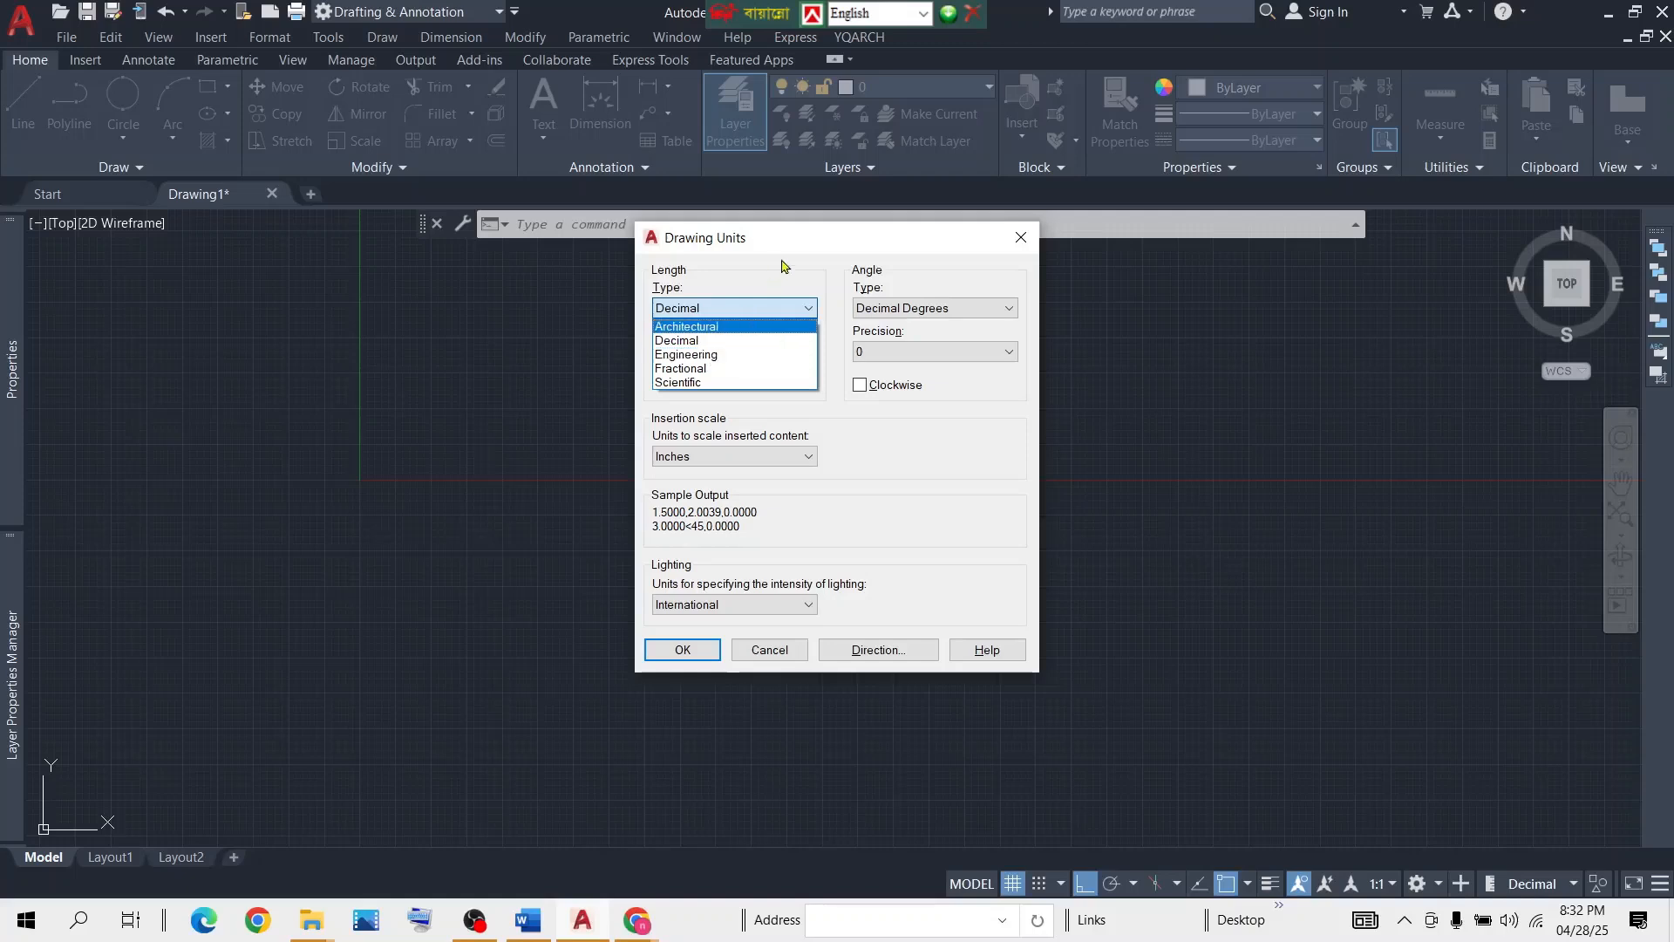
{"action": "left_click", "coordinate": [715, 355]}
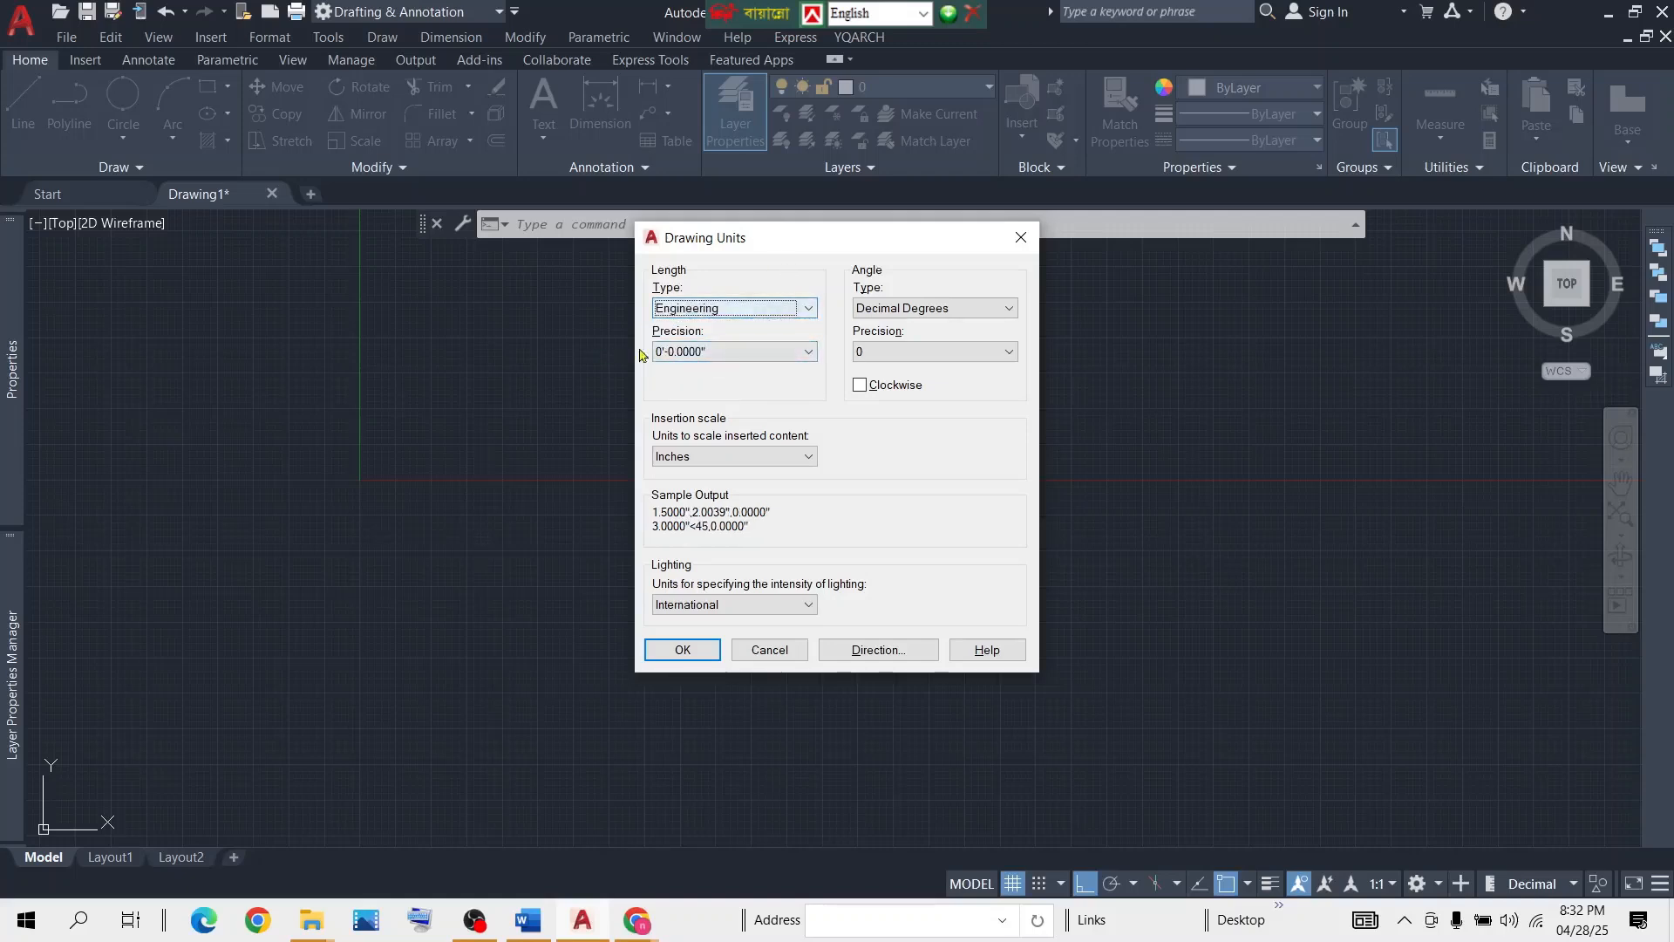
{"action": "left_click", "coordinate": [809, 354]}
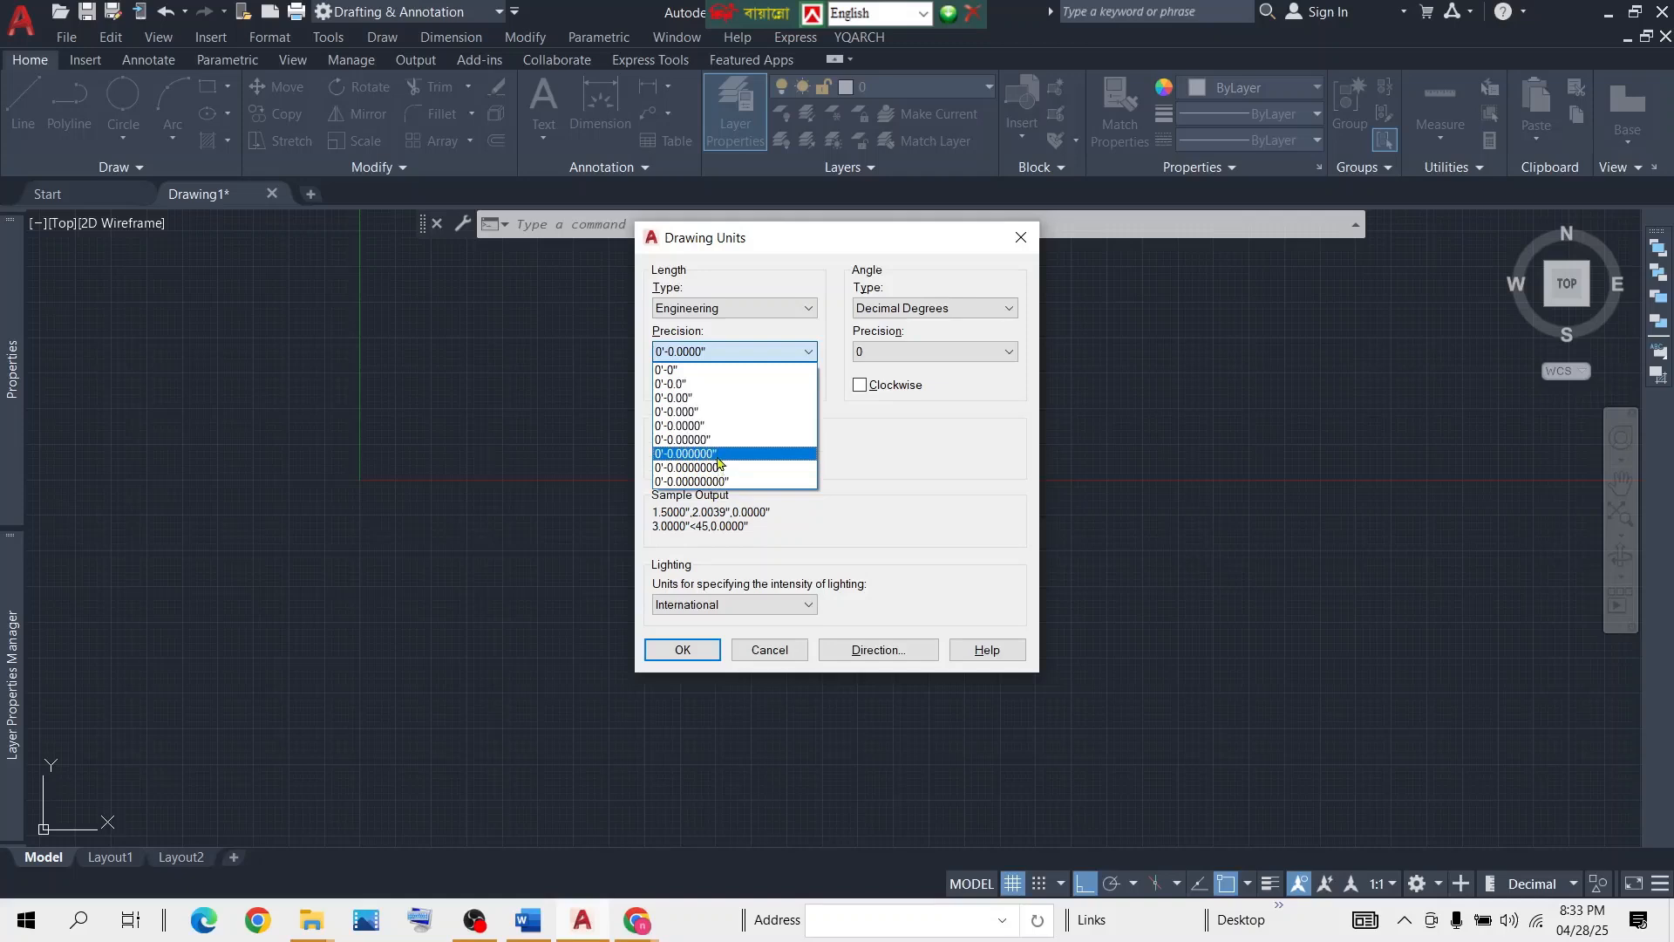
{"action": "left_click", "coordinate": [697, 399]}
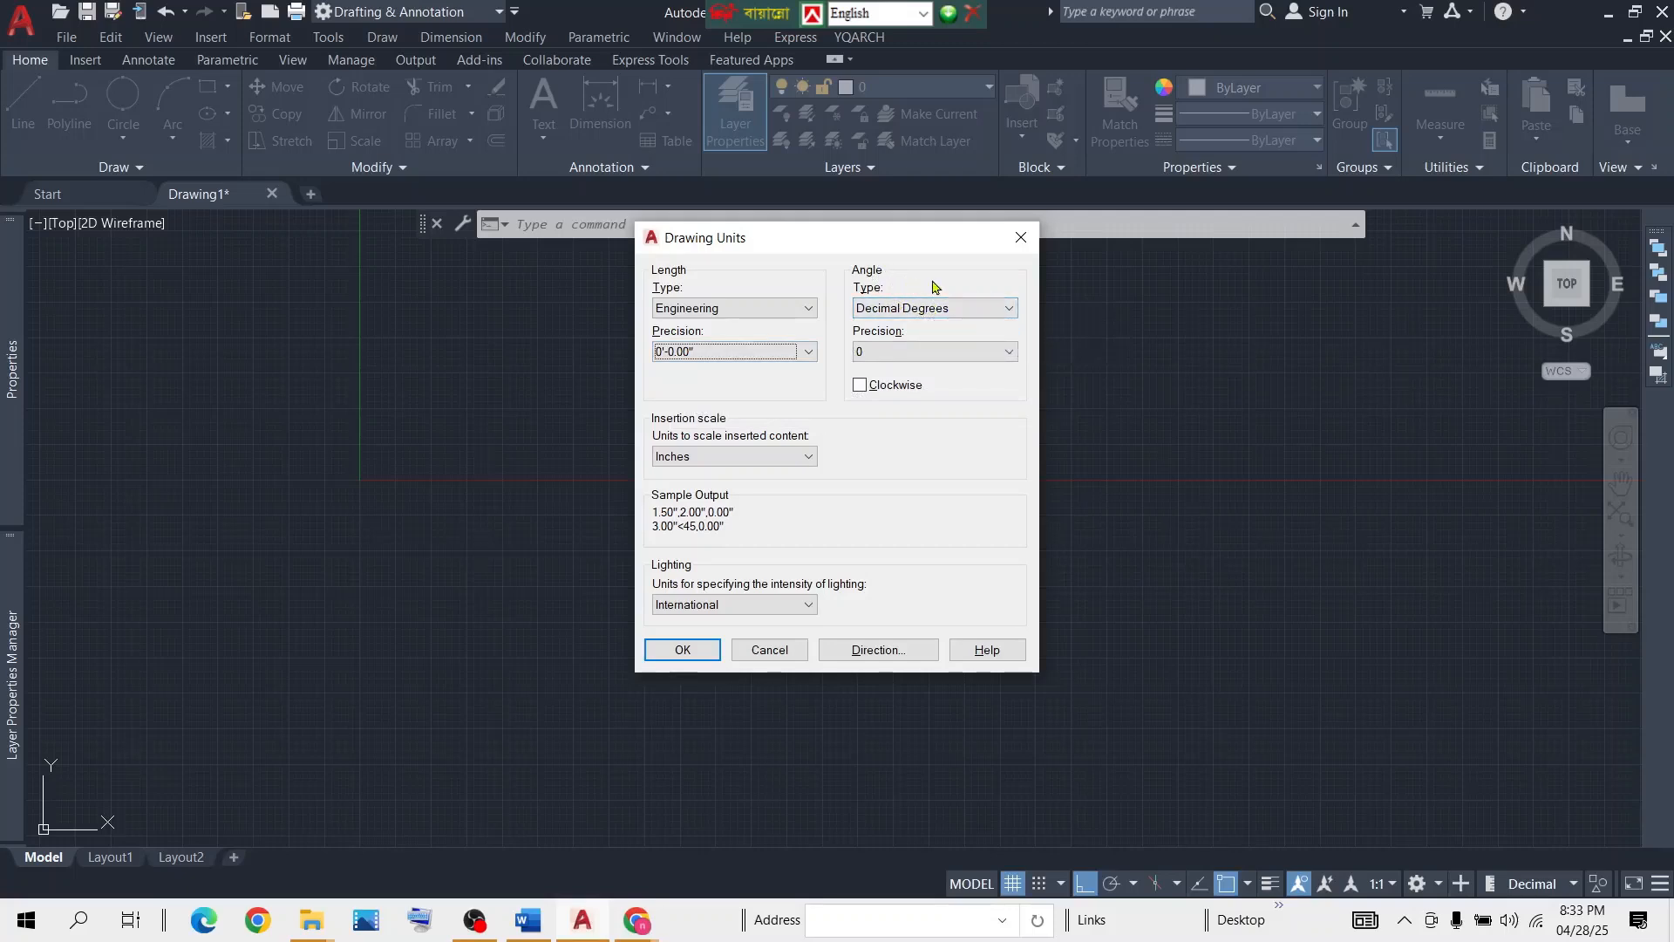
Examine the available angle types and angle precision options in the Drawing Units settings.
{"action": "left_click", "coordinate": [1007, 311]}
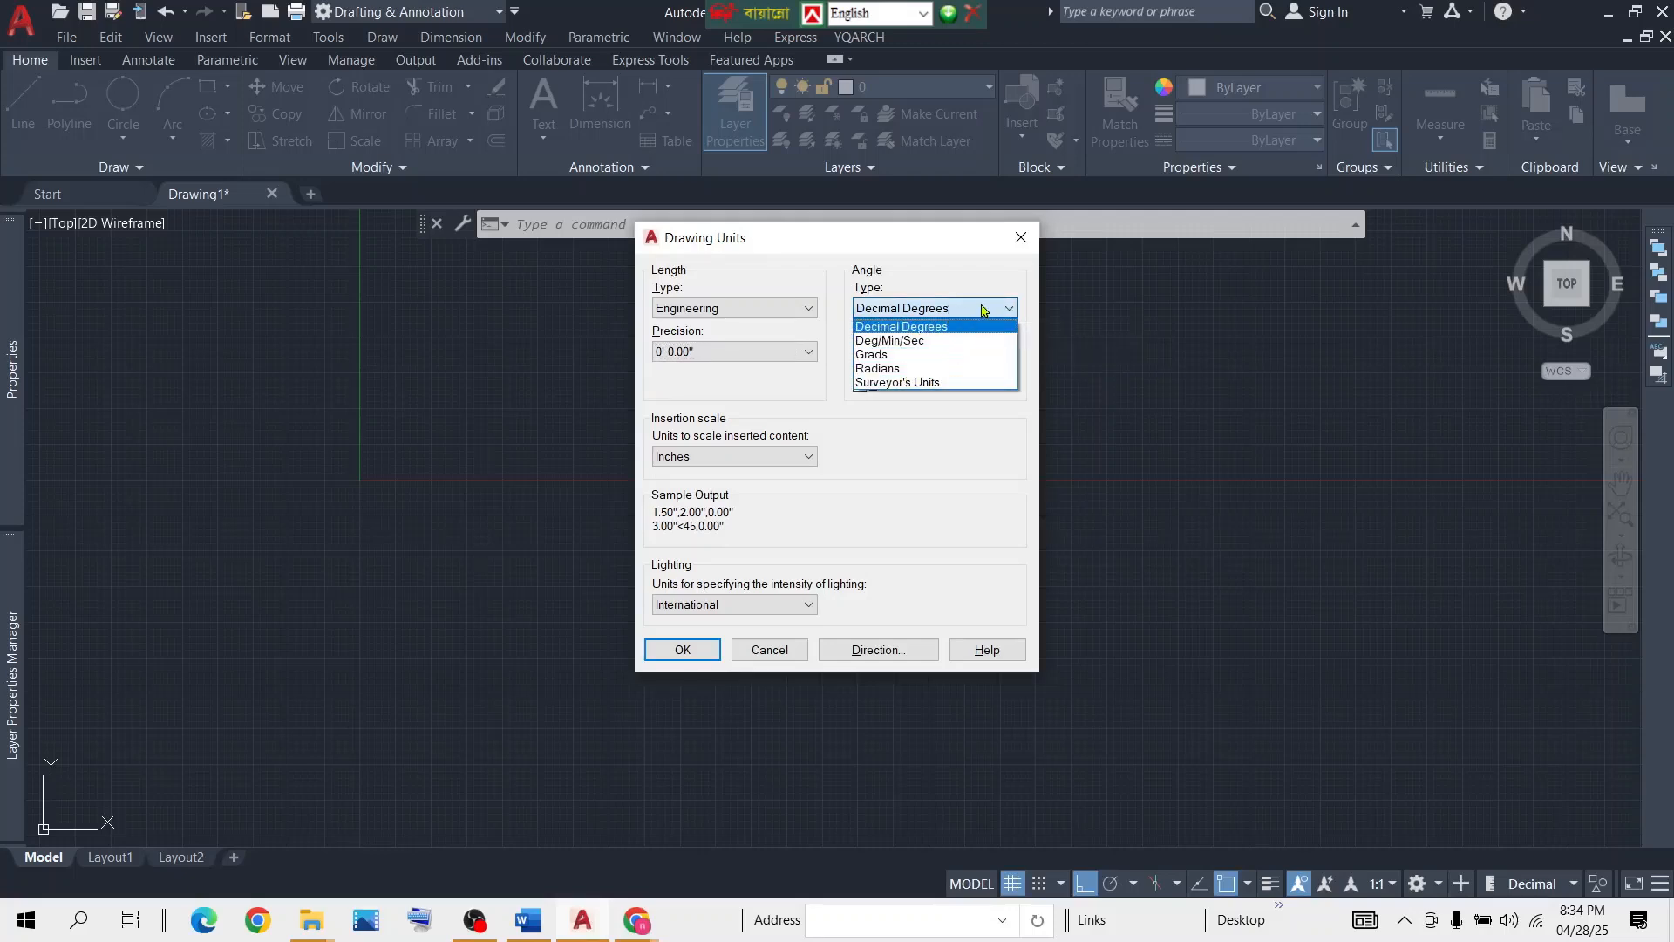
{"action": "left_click", "coordinate": [1012, 311]}
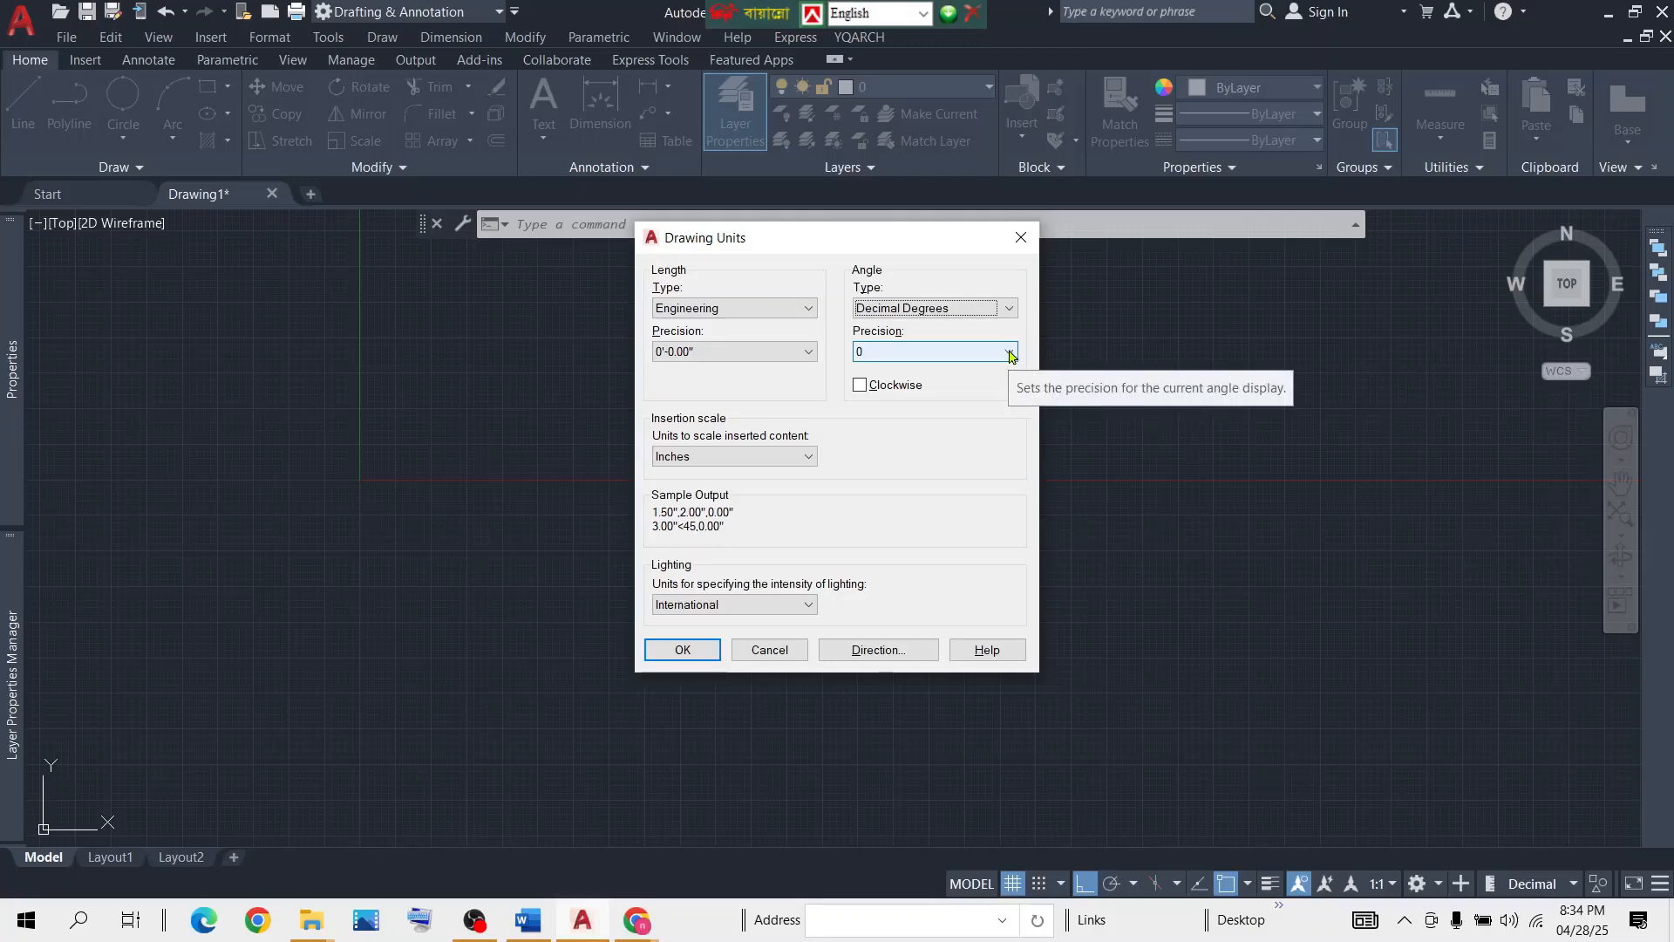
{"action": "left_click", "coordinate": [1011, 354]}
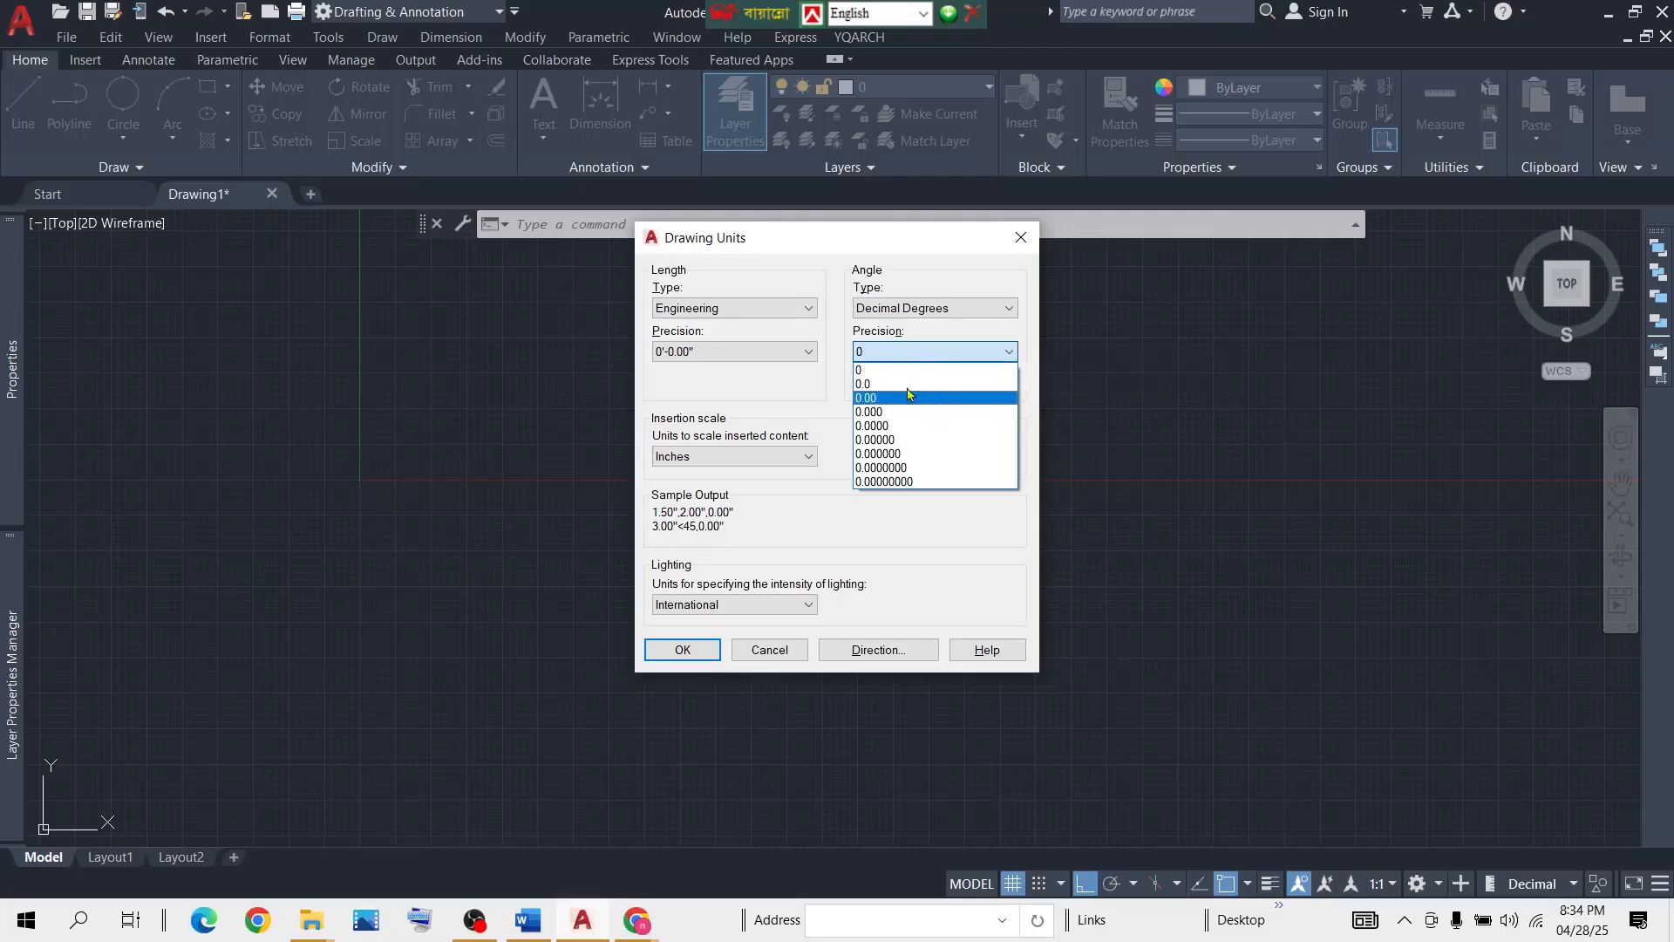
{"action": "left_click", "coordinate": [998, 352]}
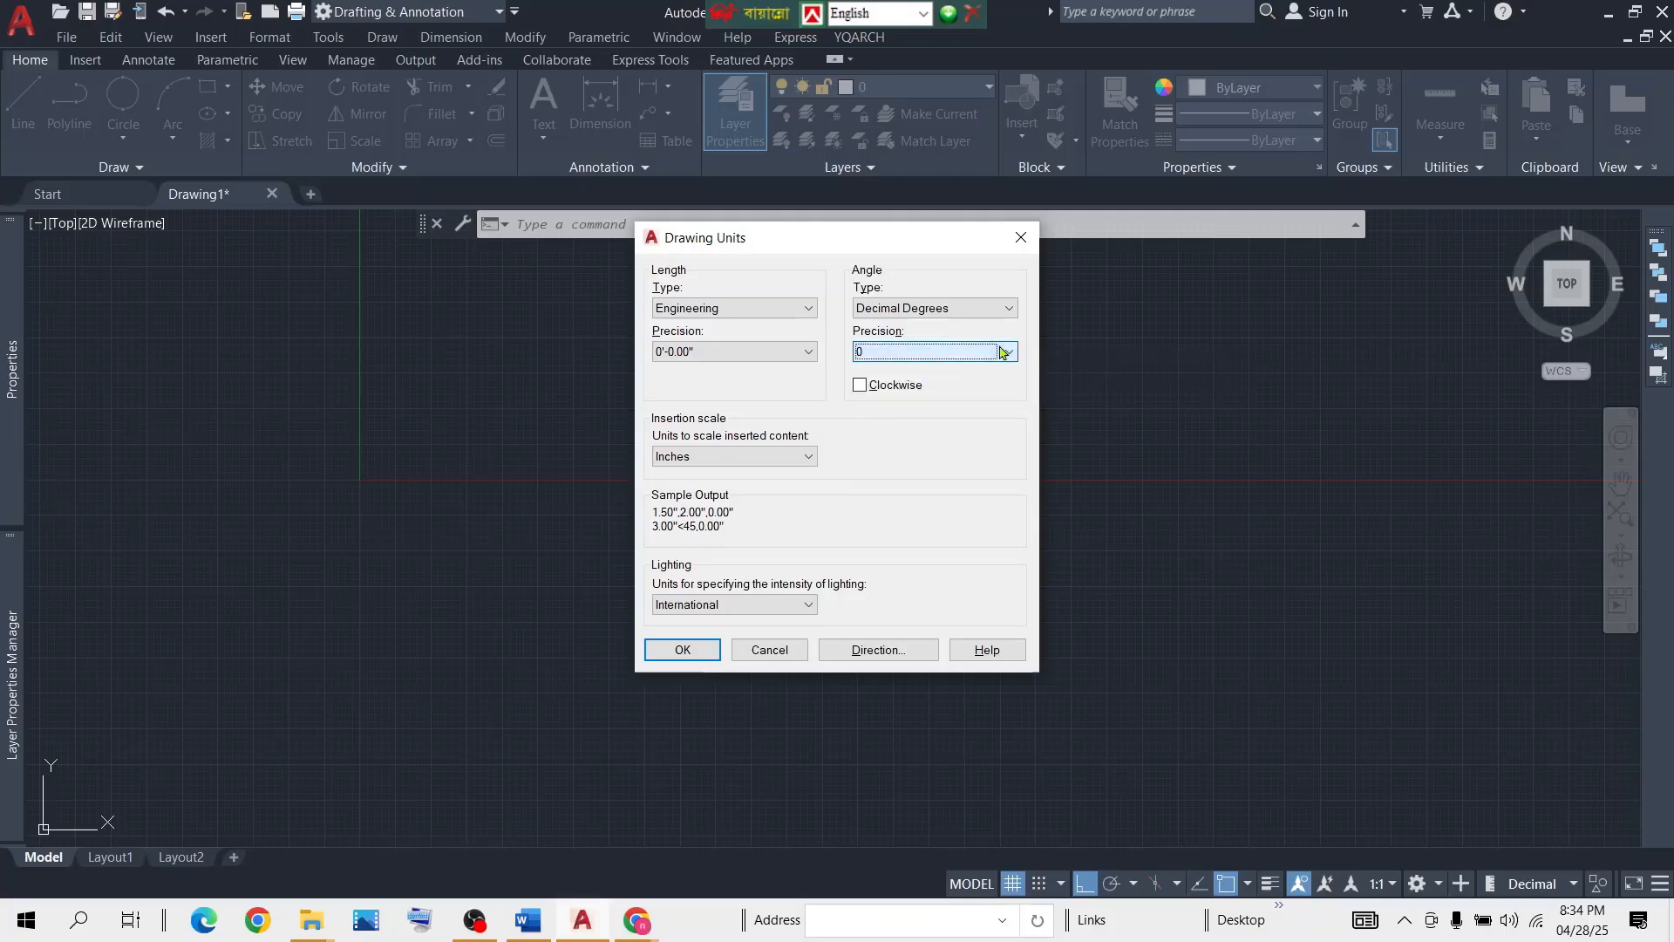
Switch the Clockwise angle direction on, look through the angle precision options, and switch Clockwise back off.
{"action": "left_click", "coordinate": [862, 385]}
{"action": "left_click", "coordinate": [998, 353]}
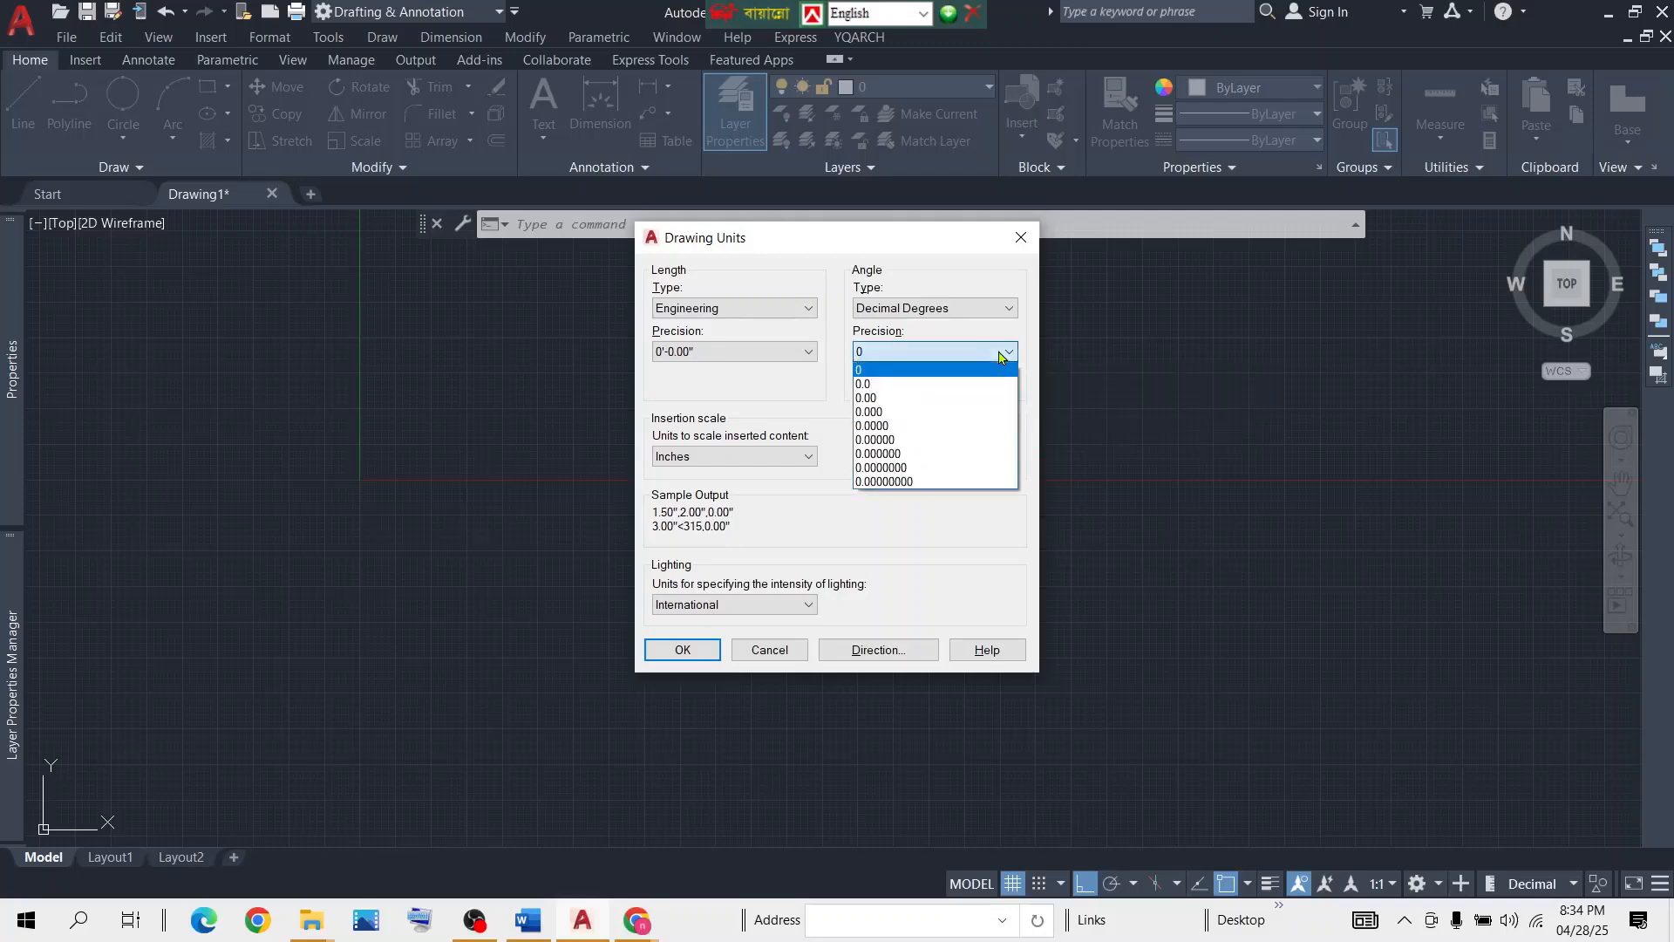
{"action": "left_click", "coordinate": [941, 354]}
{"action": "left_click", "coordinate": [911, 384]}
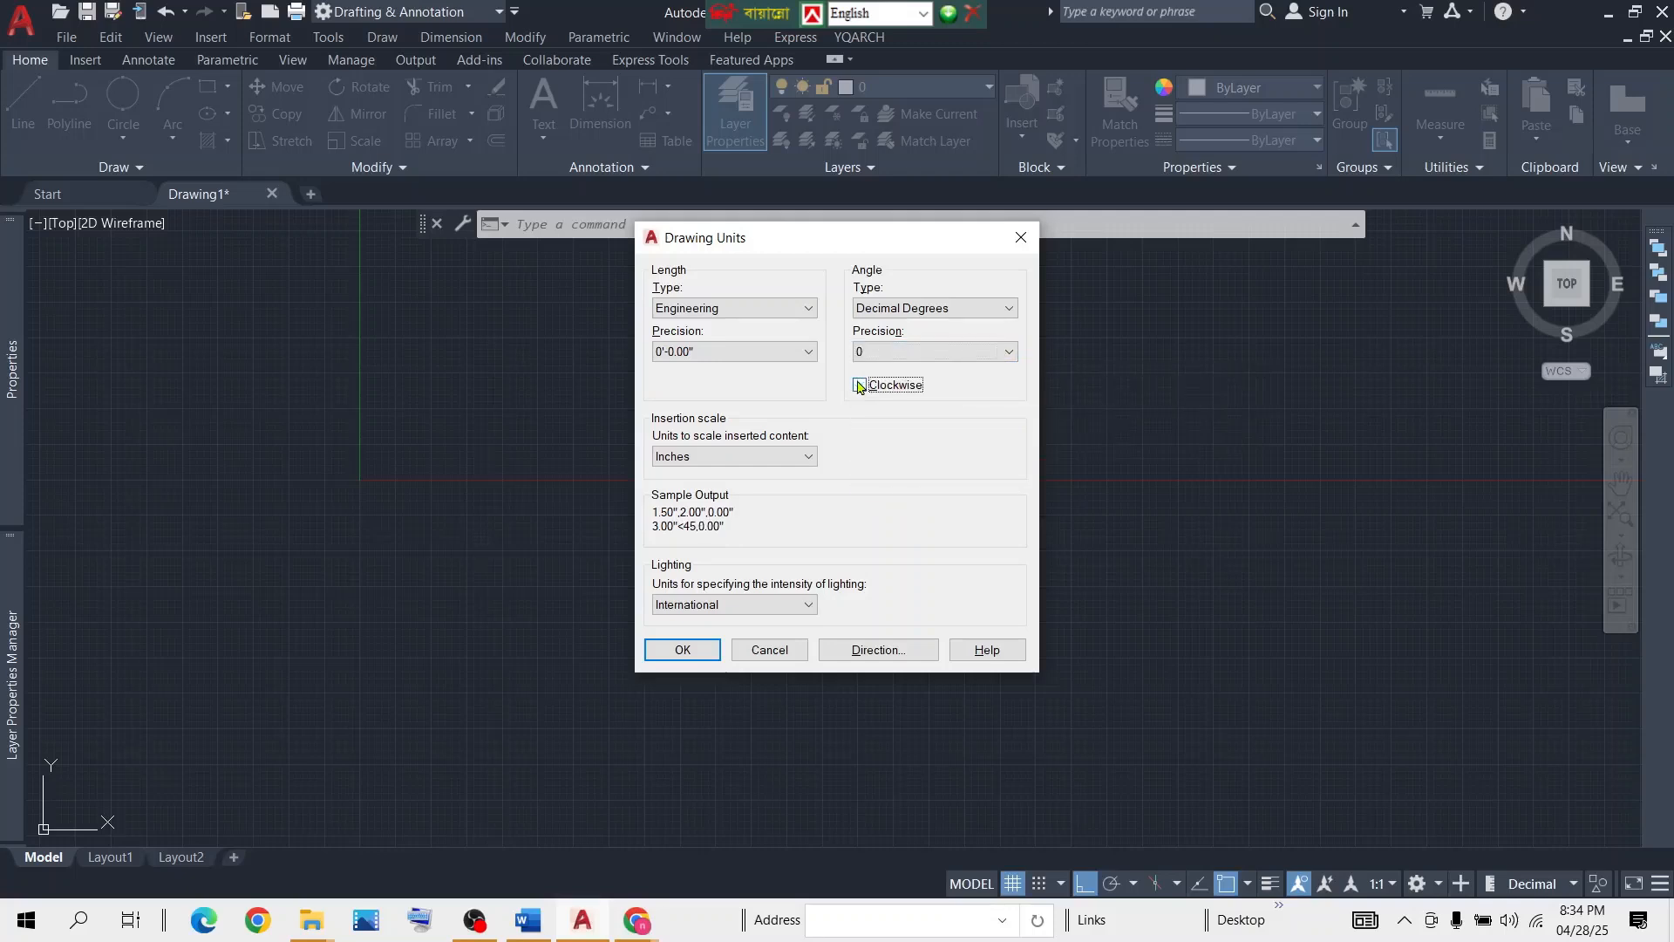
Look through the angle precision options, keep 0, and open the base angle direction settings.
{"action": "left_click", "coordinate": [999, 352]}
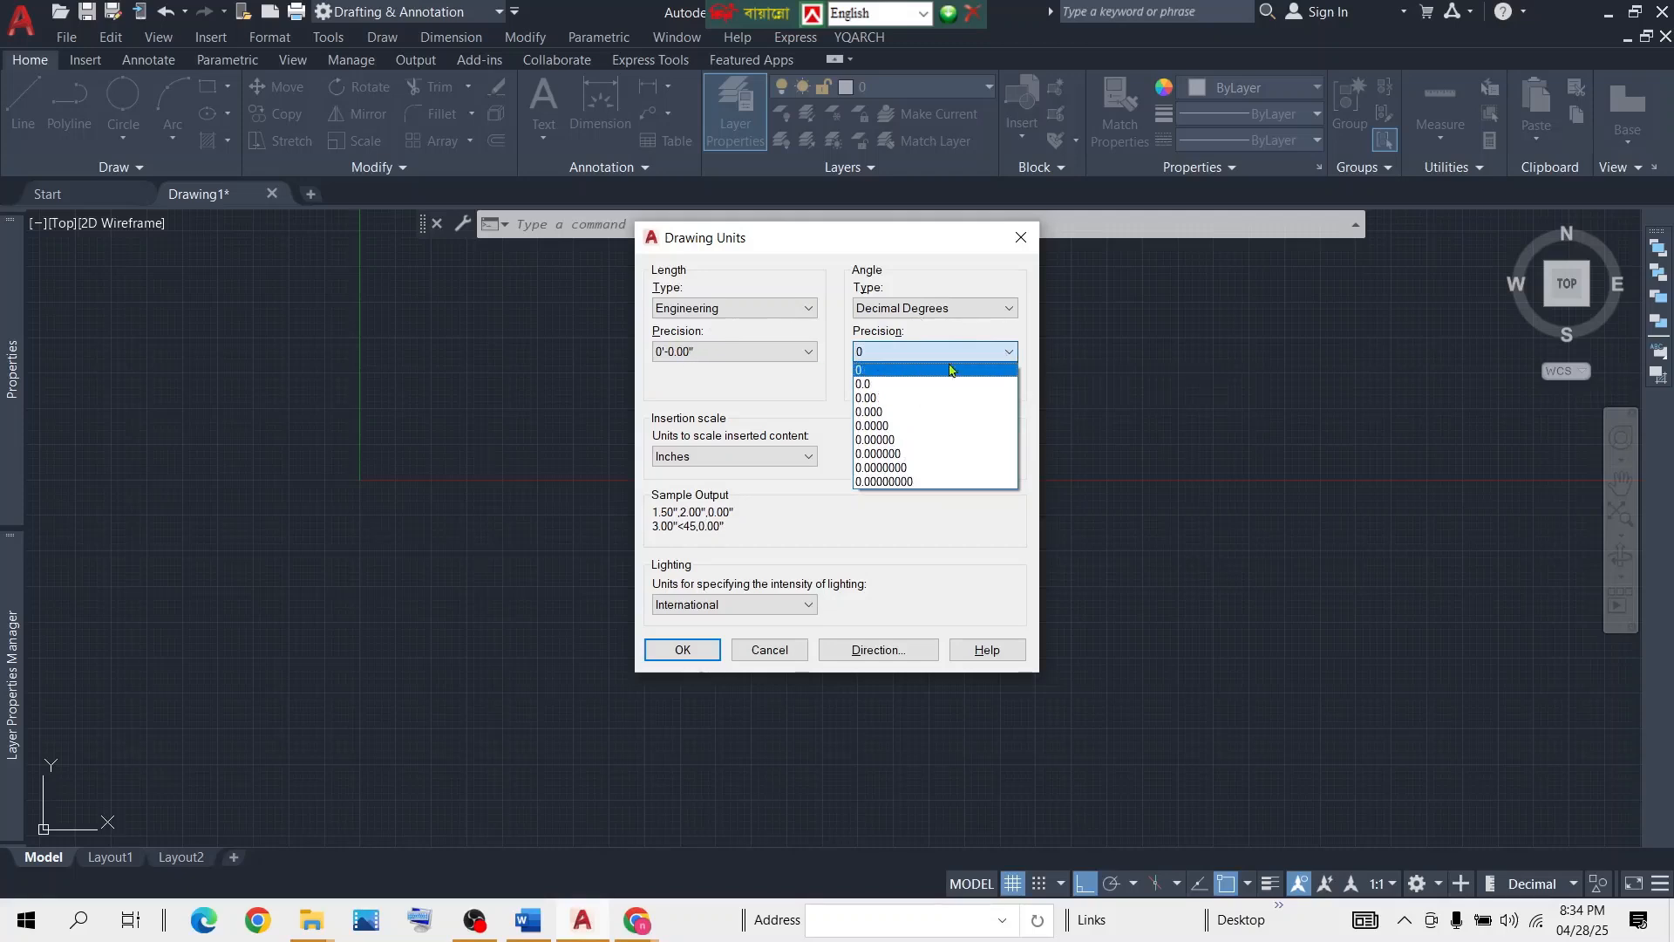
{"action": "left_click", "coordinate": [996, 355]}
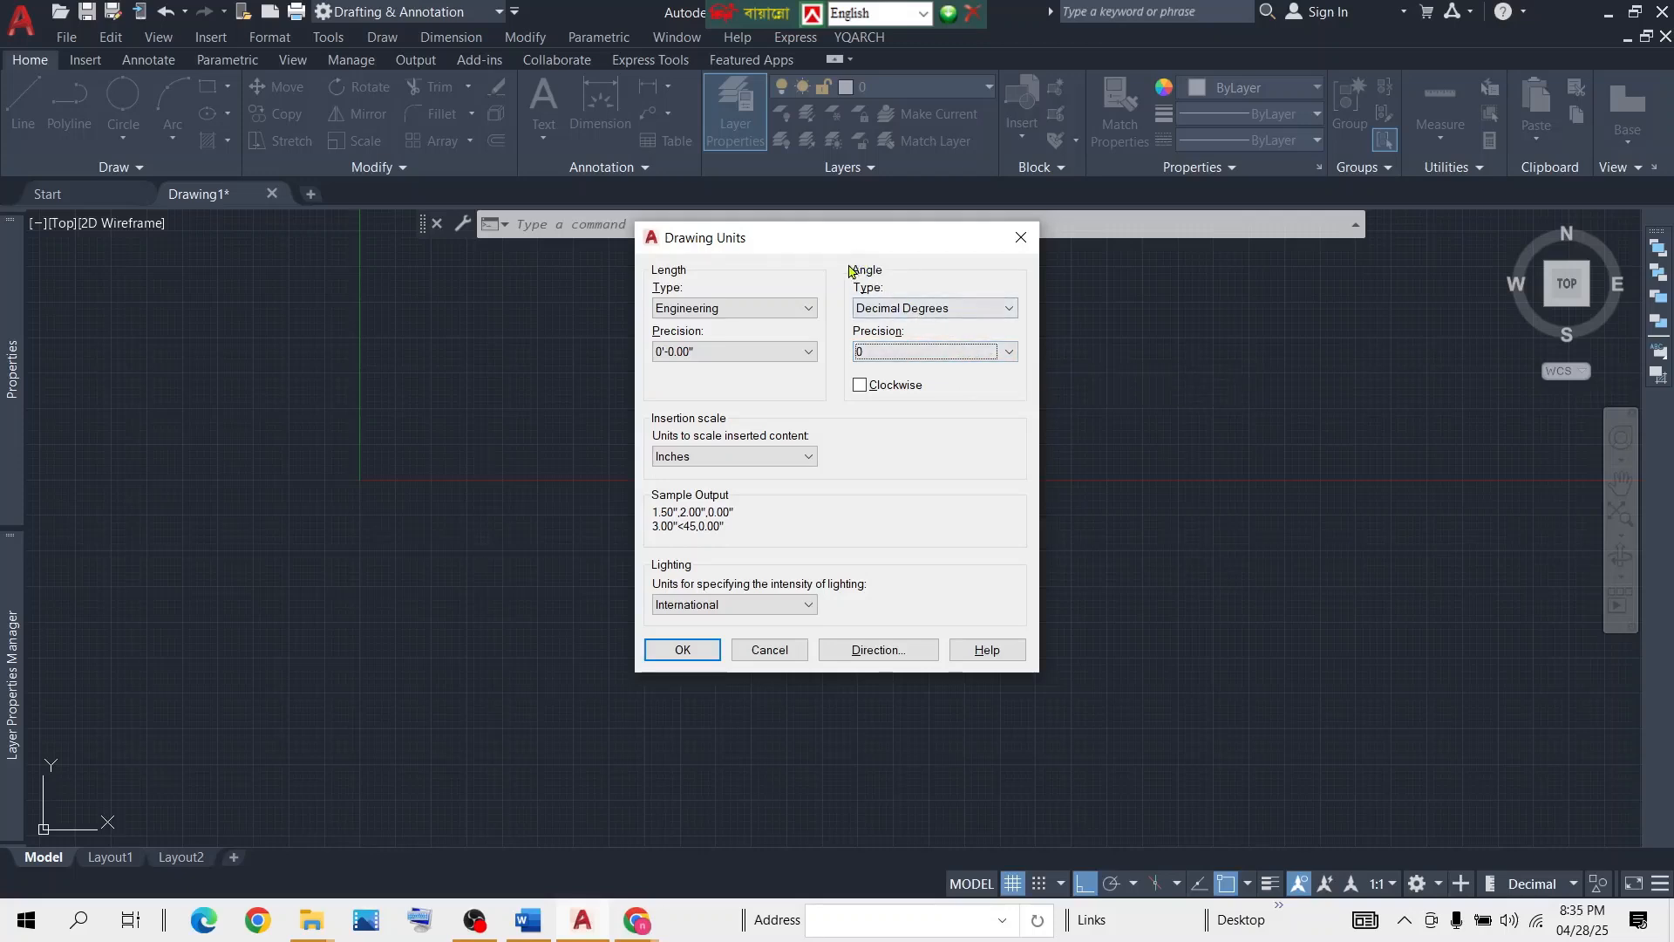
{"action": "left_click", "coordinate": [1000, 351]}
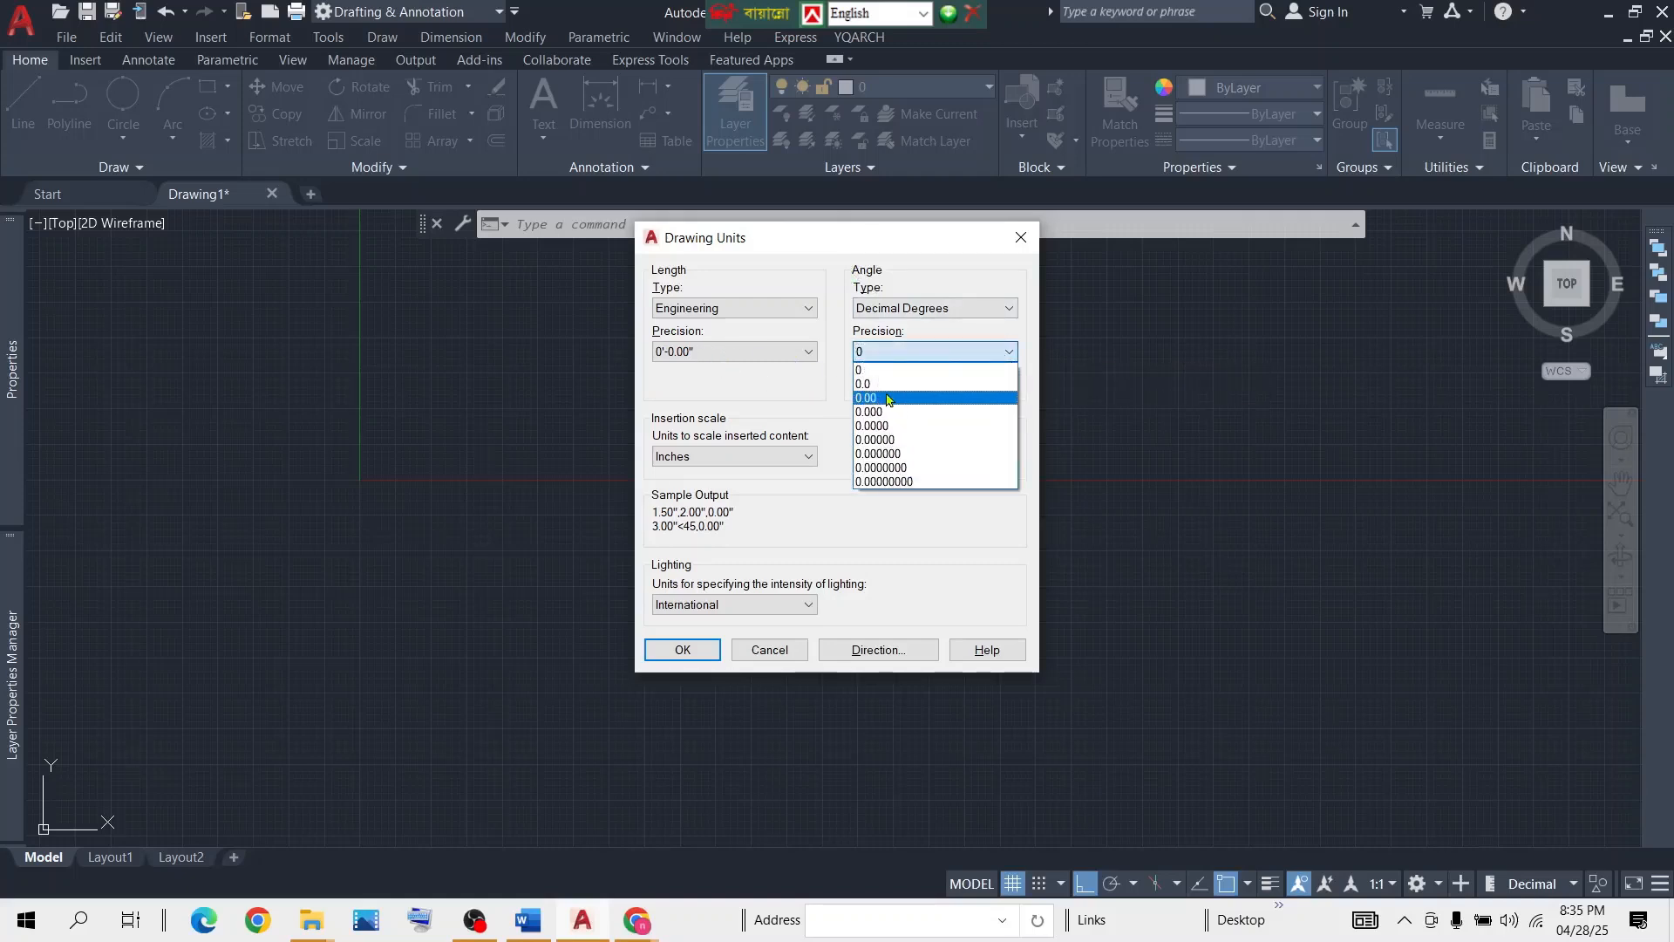
{"action": "left_click", "coordinate": [974, 370]}
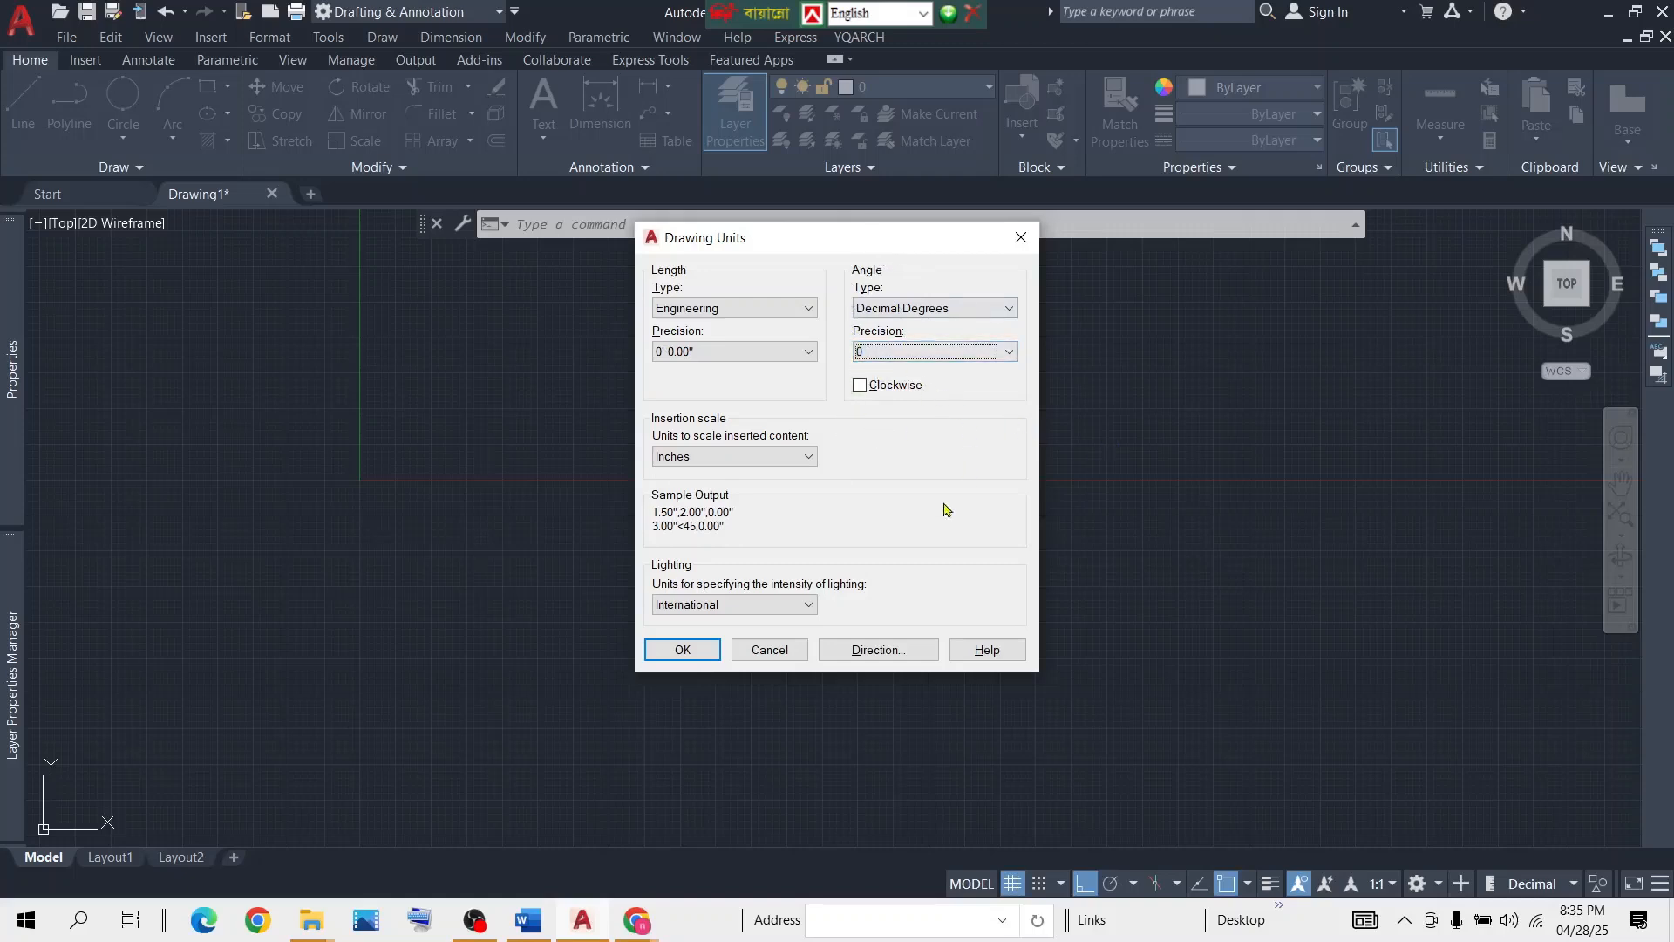
{"action": "left_click", "coordinate": [889, 652]}
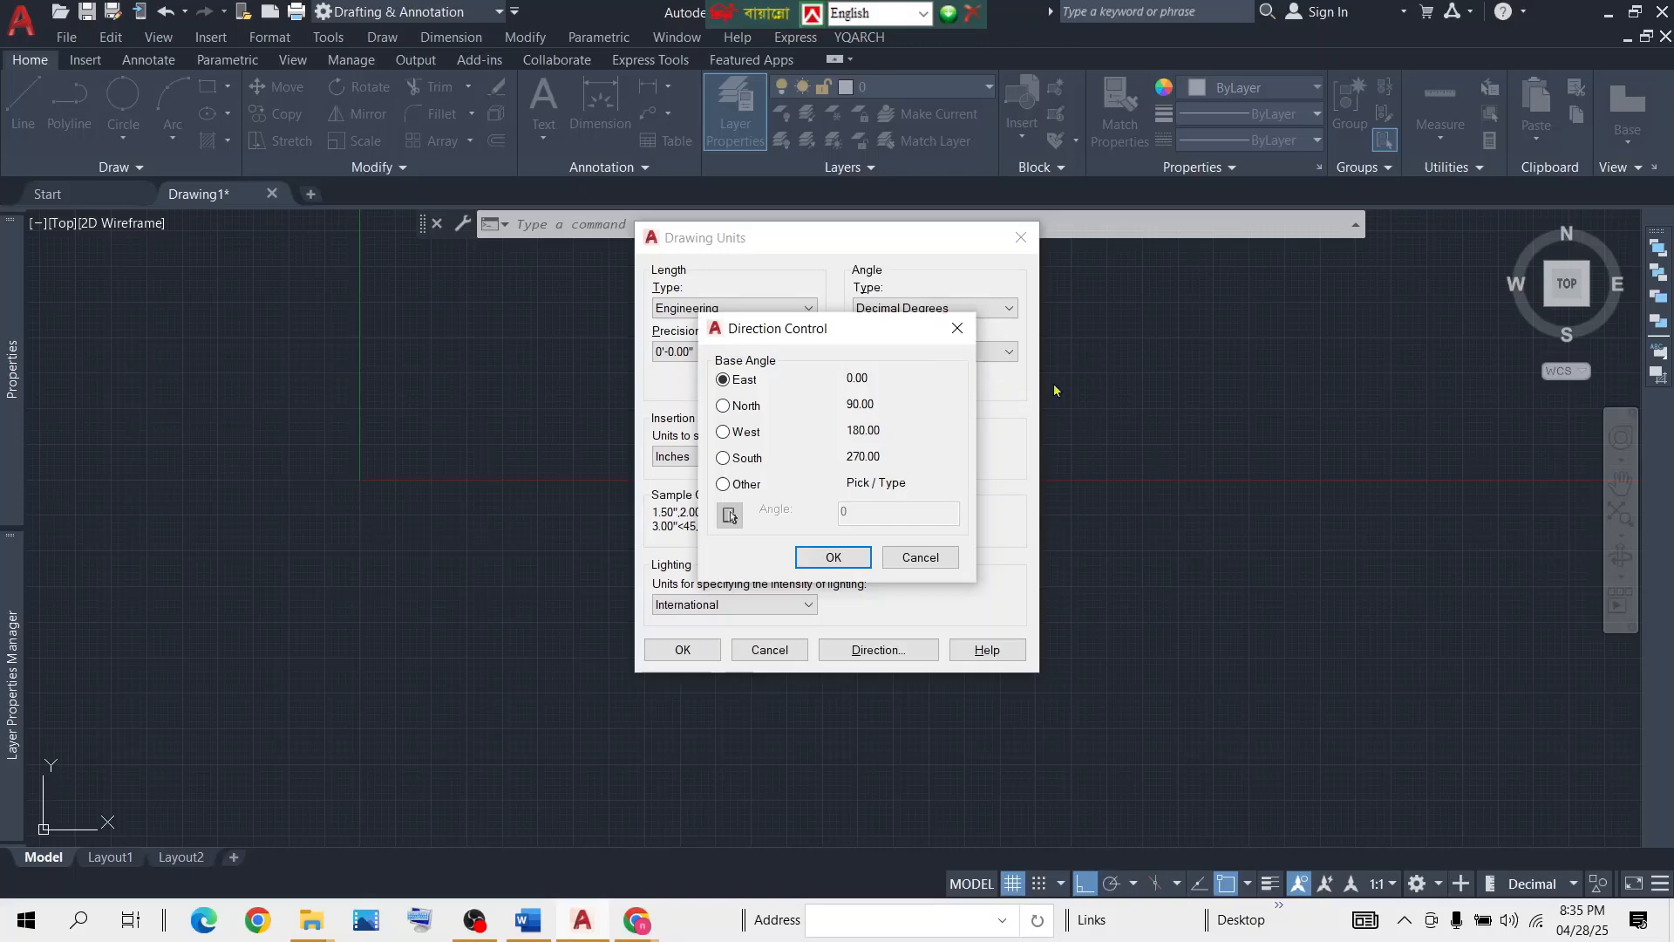
{"action": "left_click", "coordinate": [79, 920]}
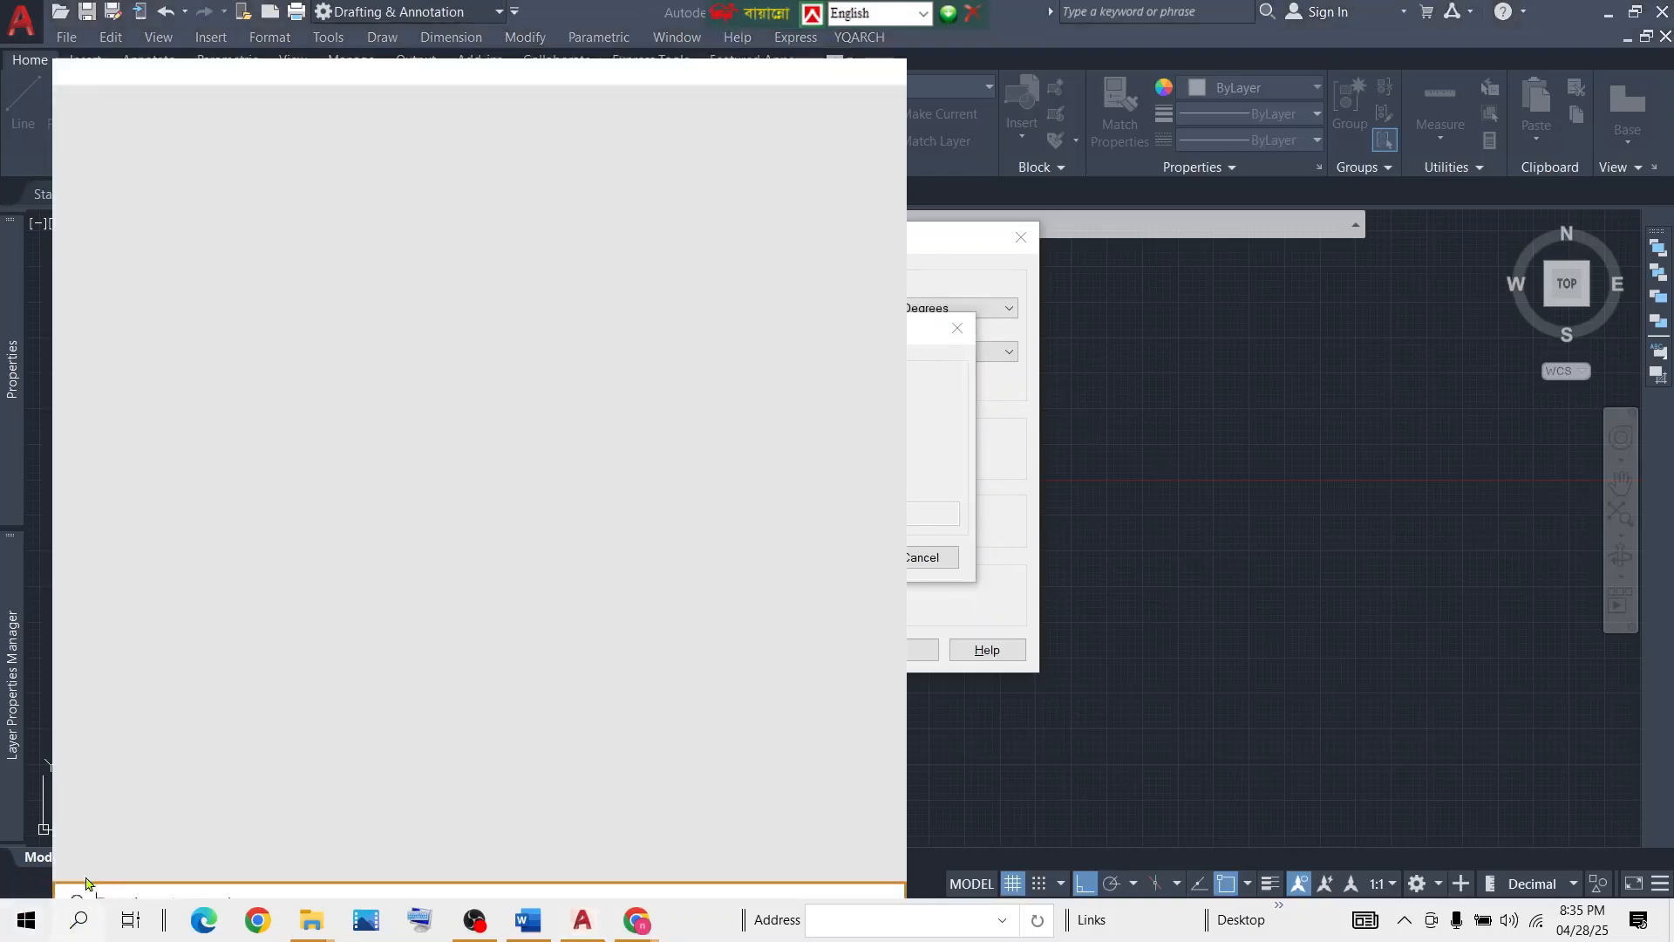
{"action": "left_click", "coordinate": [1199, 434]}
{"action": "left_click", "coordinate": [26, 920]}
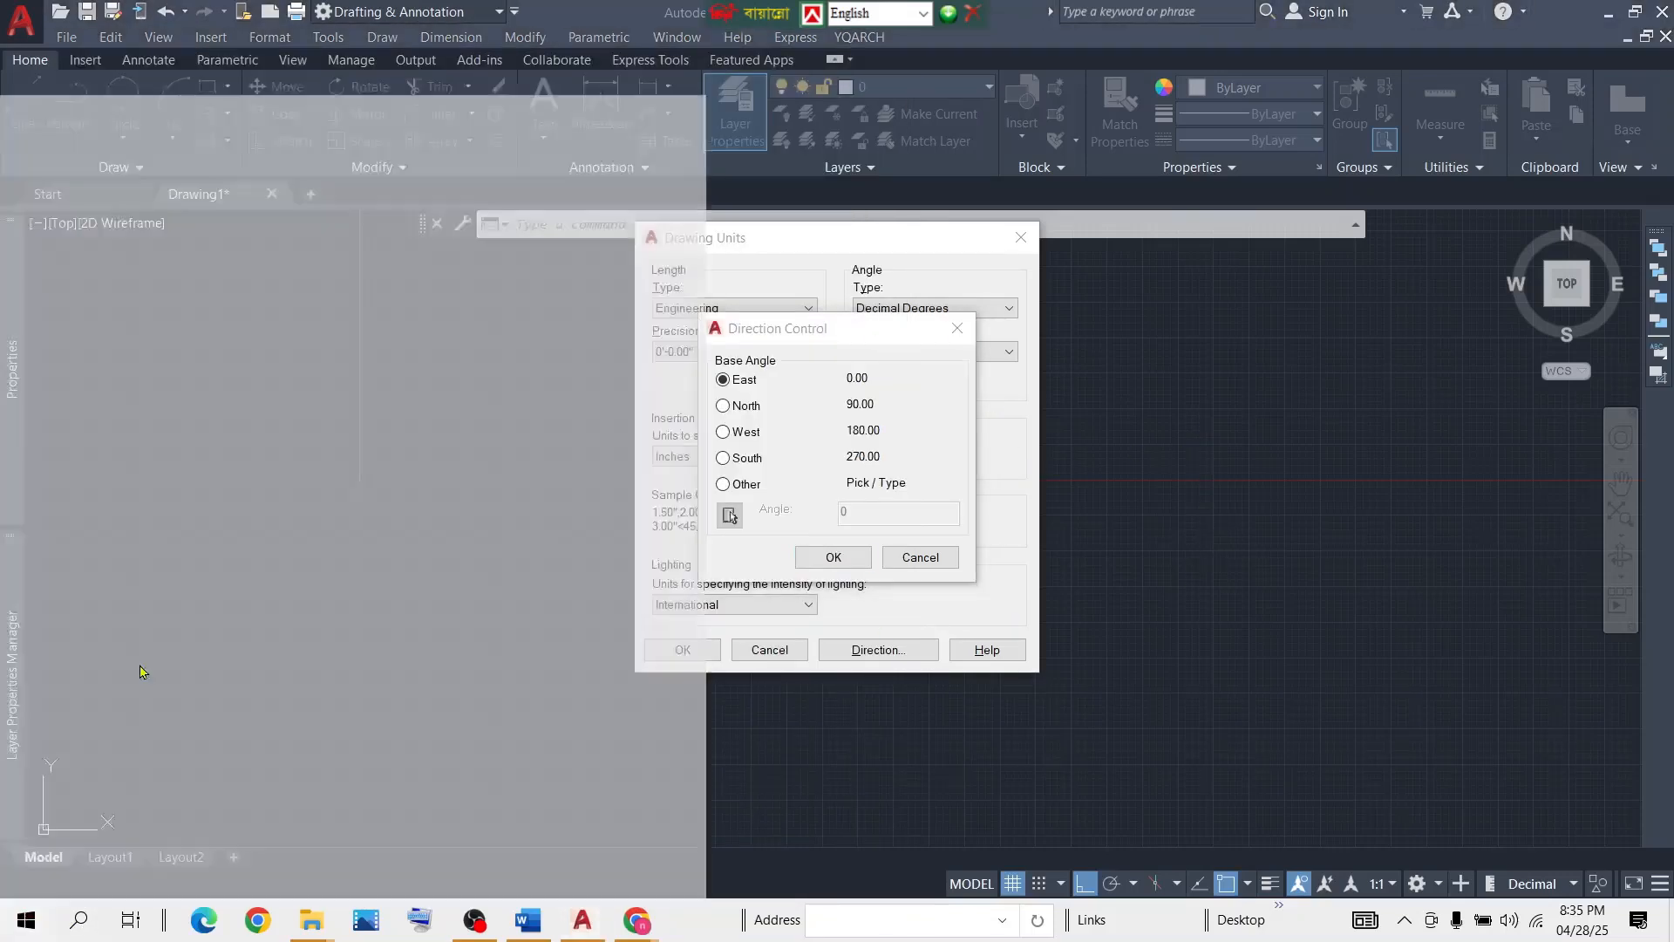
{"action": "scroll", "coordinate": [213, 549], "scroll_direction": "down", "scroll_amount": 8}
{"action": "scroll", "coordinate": [206, 541], "scroll_direction": "down", "scroll_amount": 6}
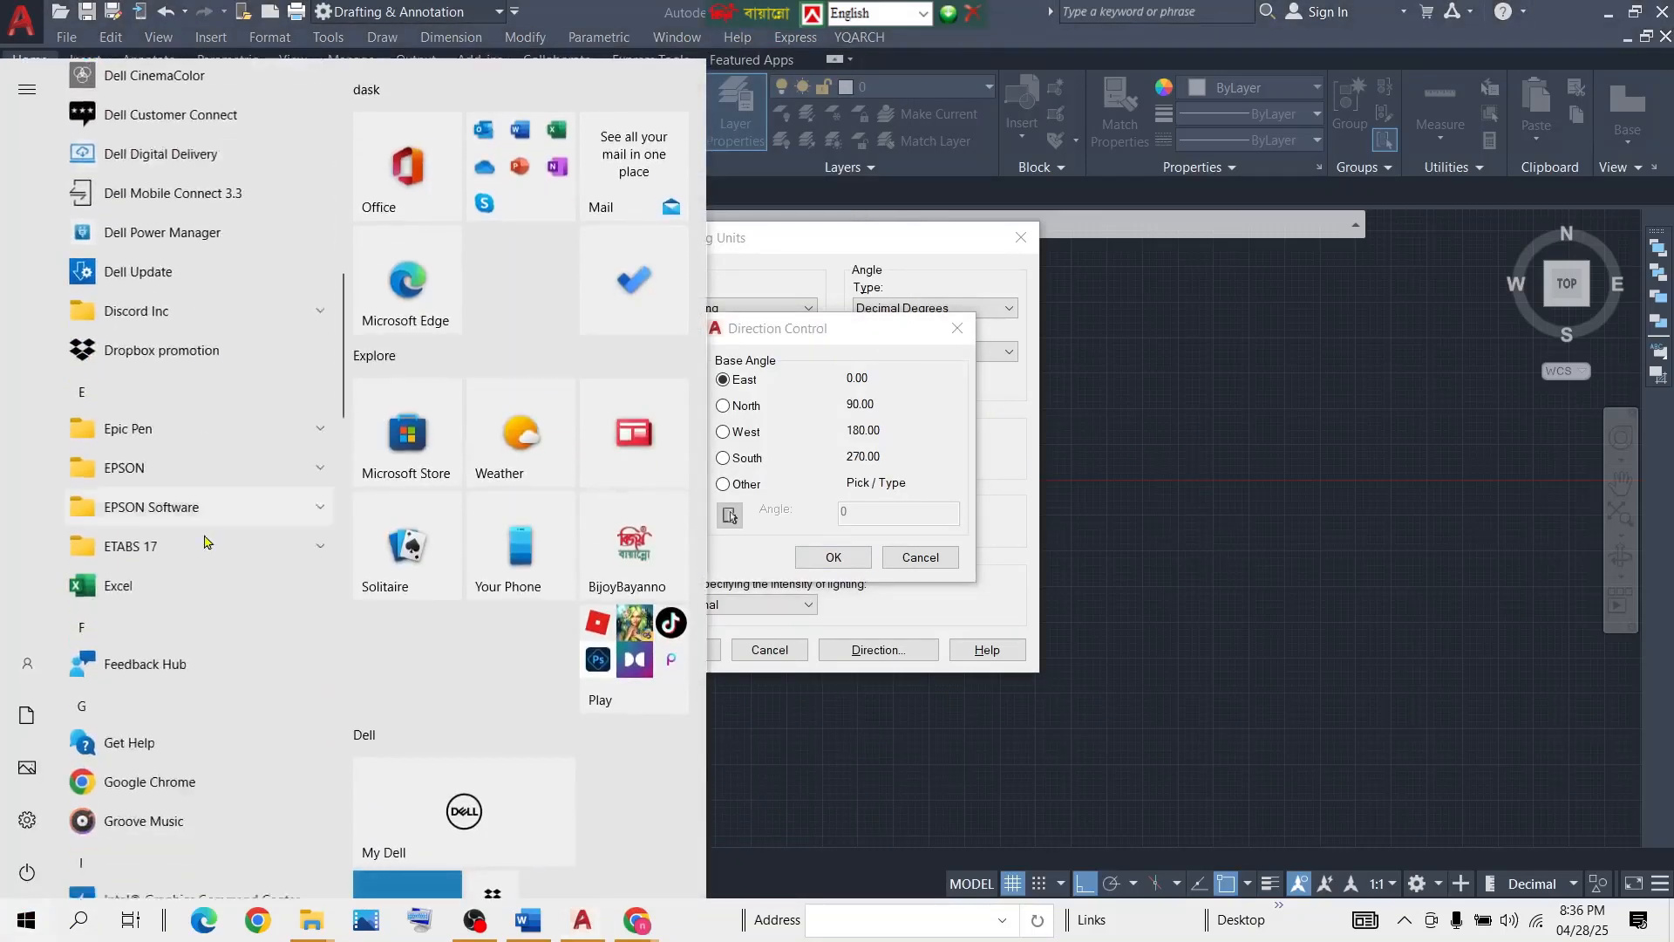
{"action": "scroll", "coordinate": [175, 451], "scroll_direction": "down", "scroll_amount": 8}
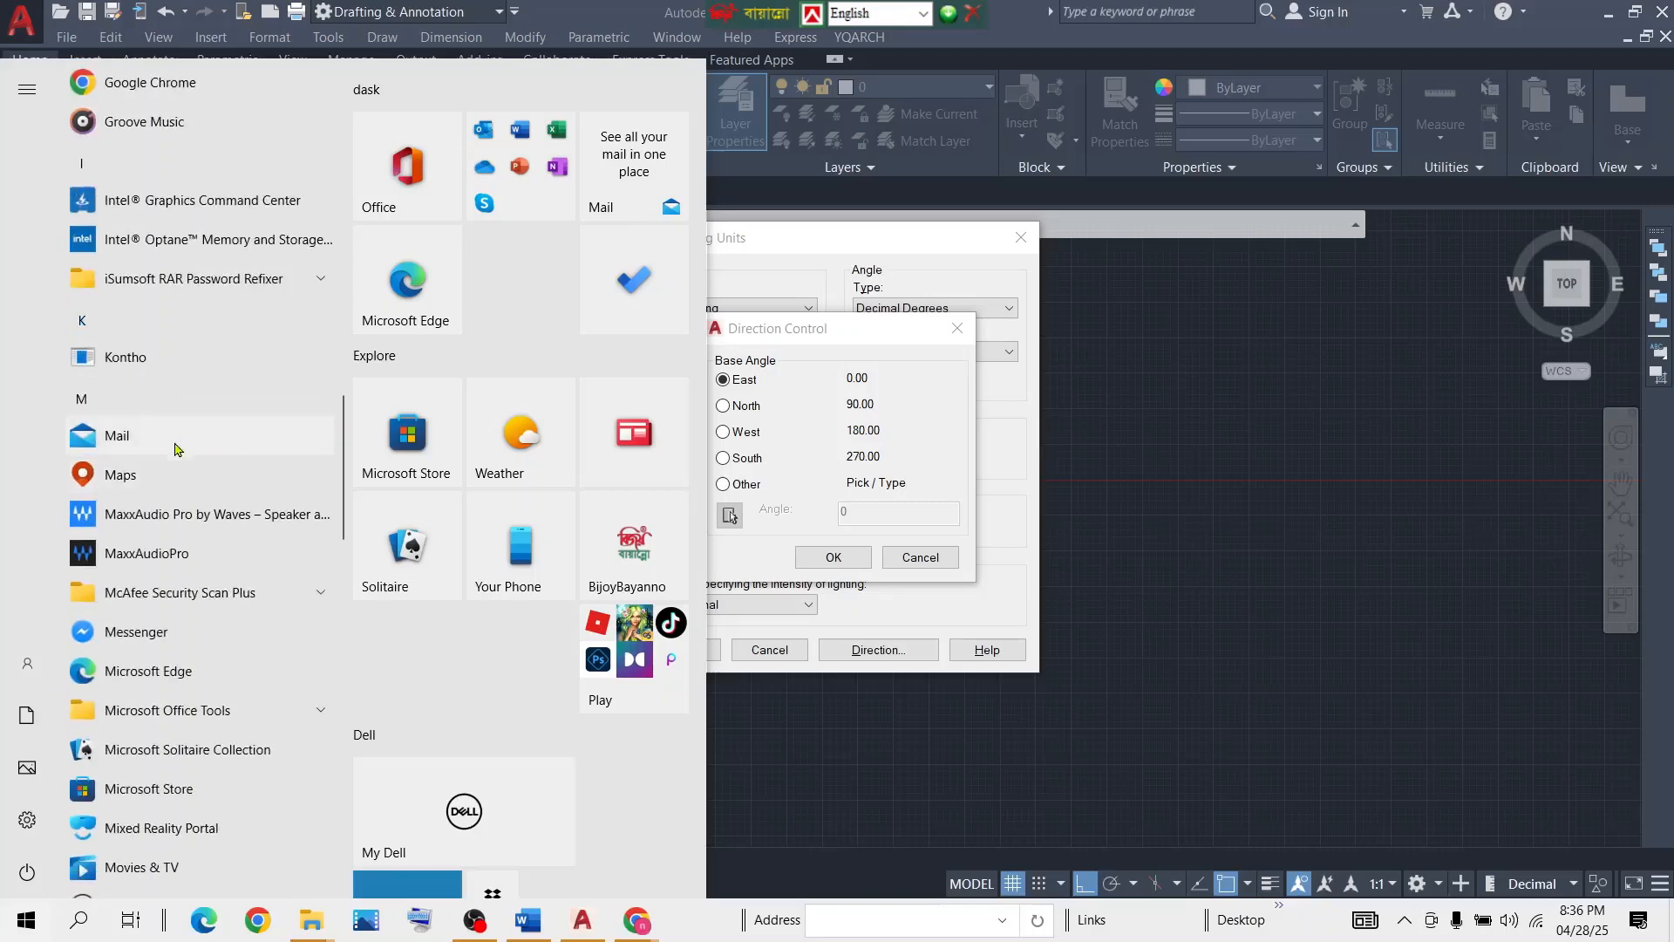
{"action": "scroll", "coordinate": [190, 724], "scroll_direction": "down", "scroll_amount": 5}
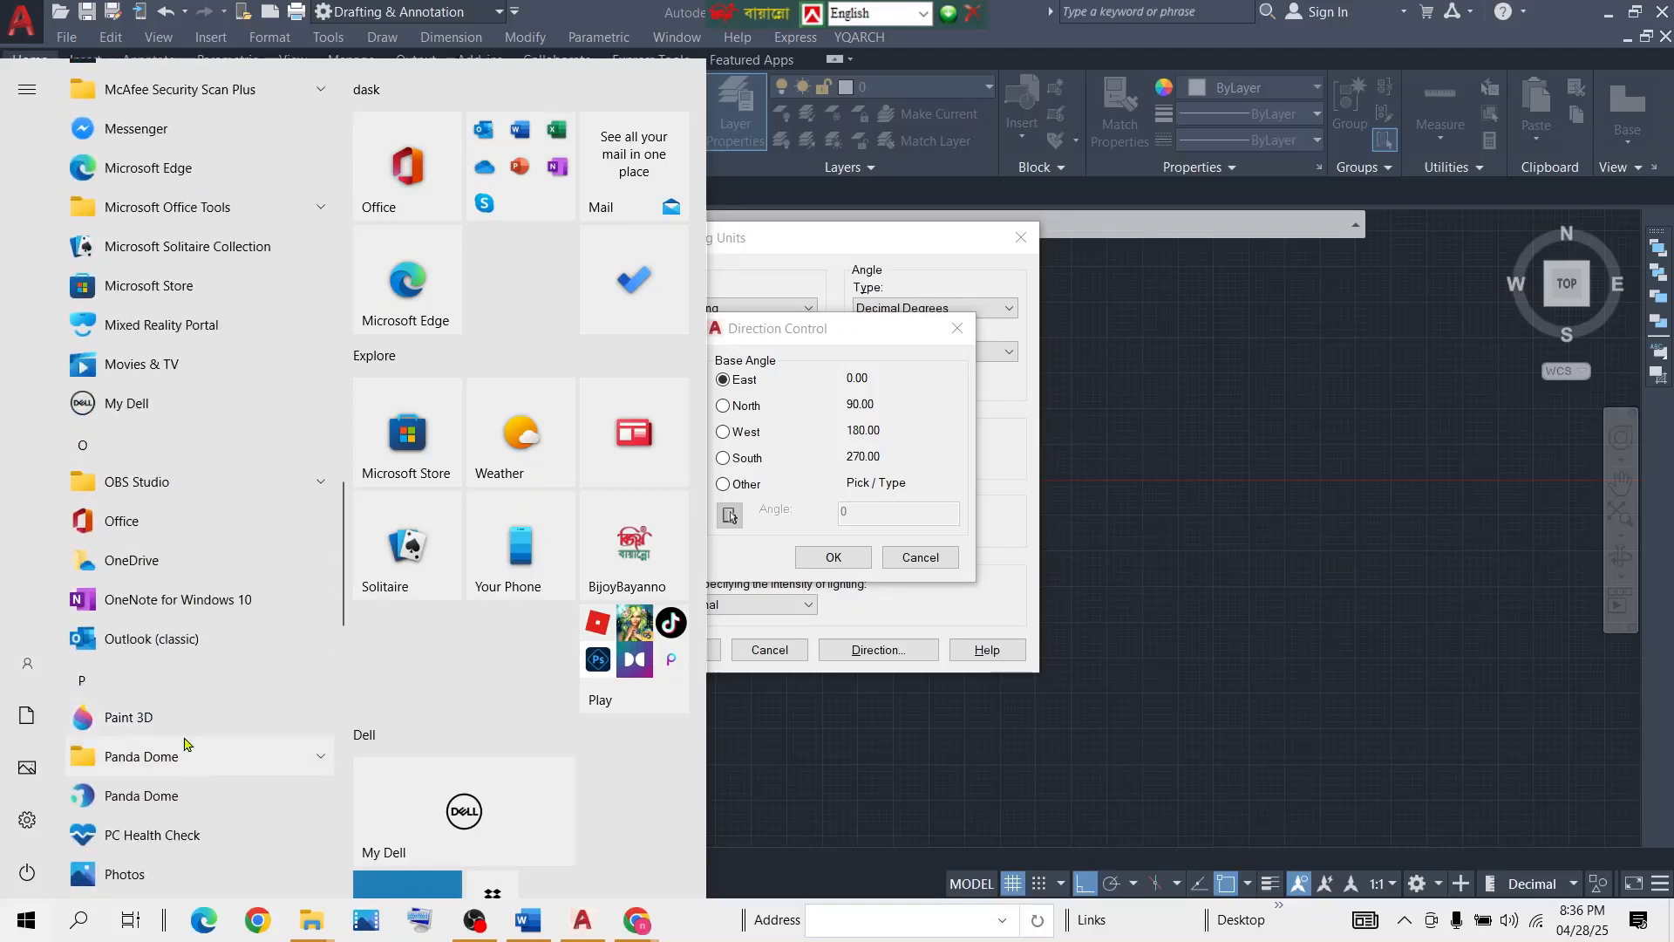
{"action": "scroll", "coordinate": [192, 777], "scroll_direction": "down", "scroll_amount": 3}
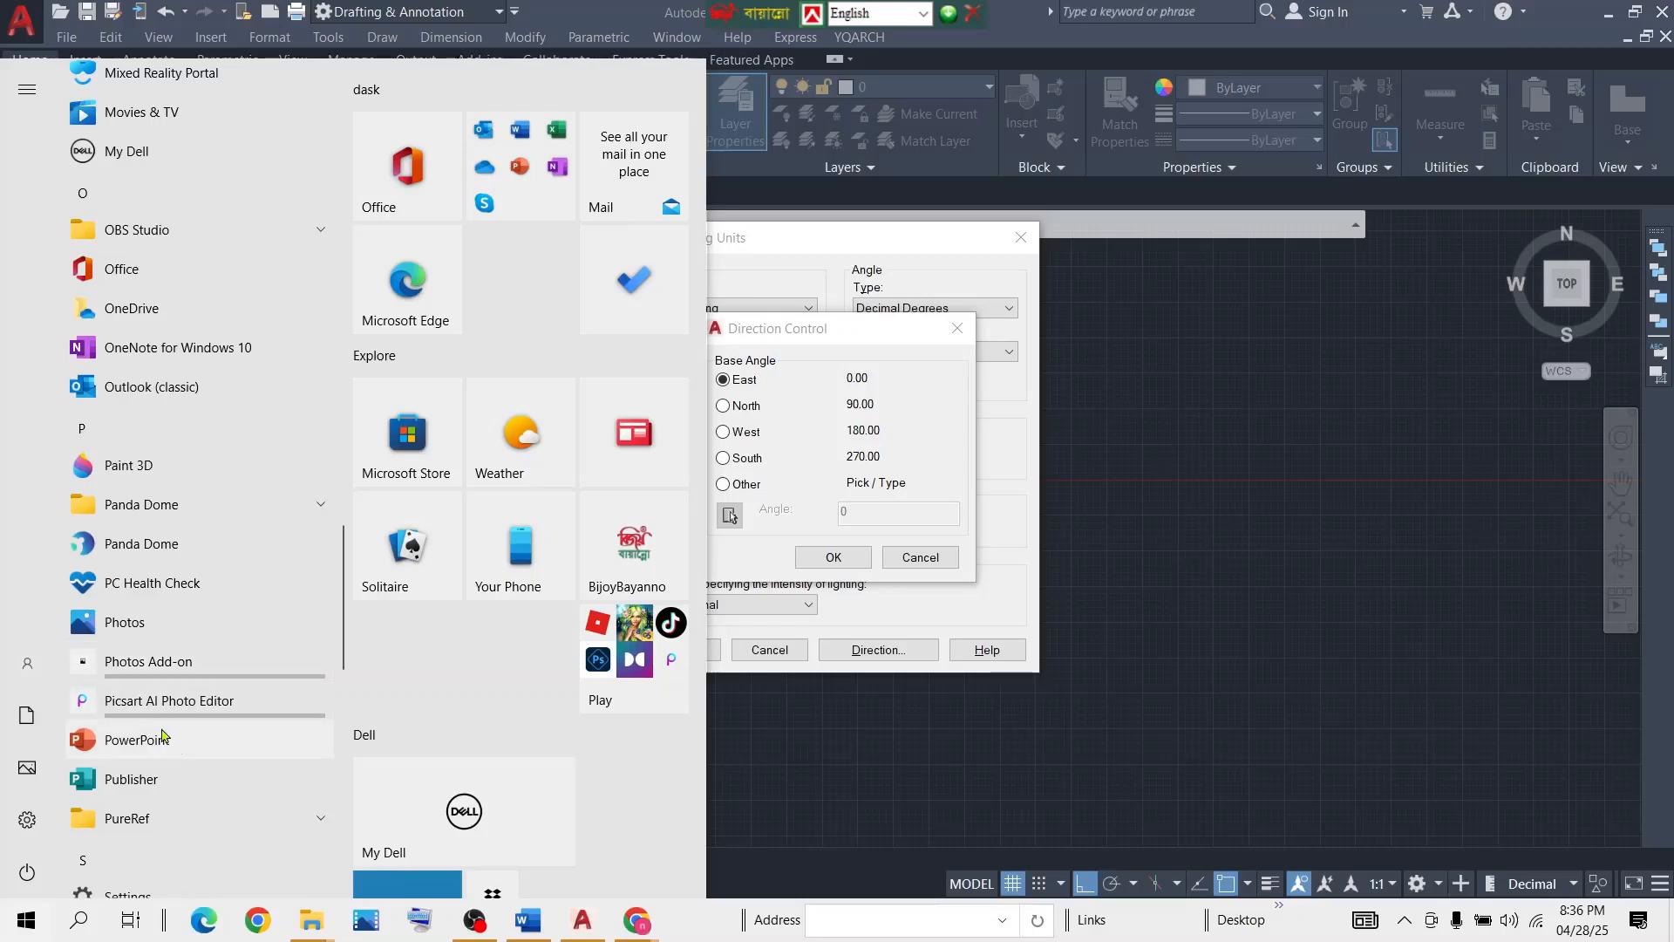
{"action": "scroll", "coordinate": [226, 737], "scroll_direction": "down", "scroll_amount": 1}
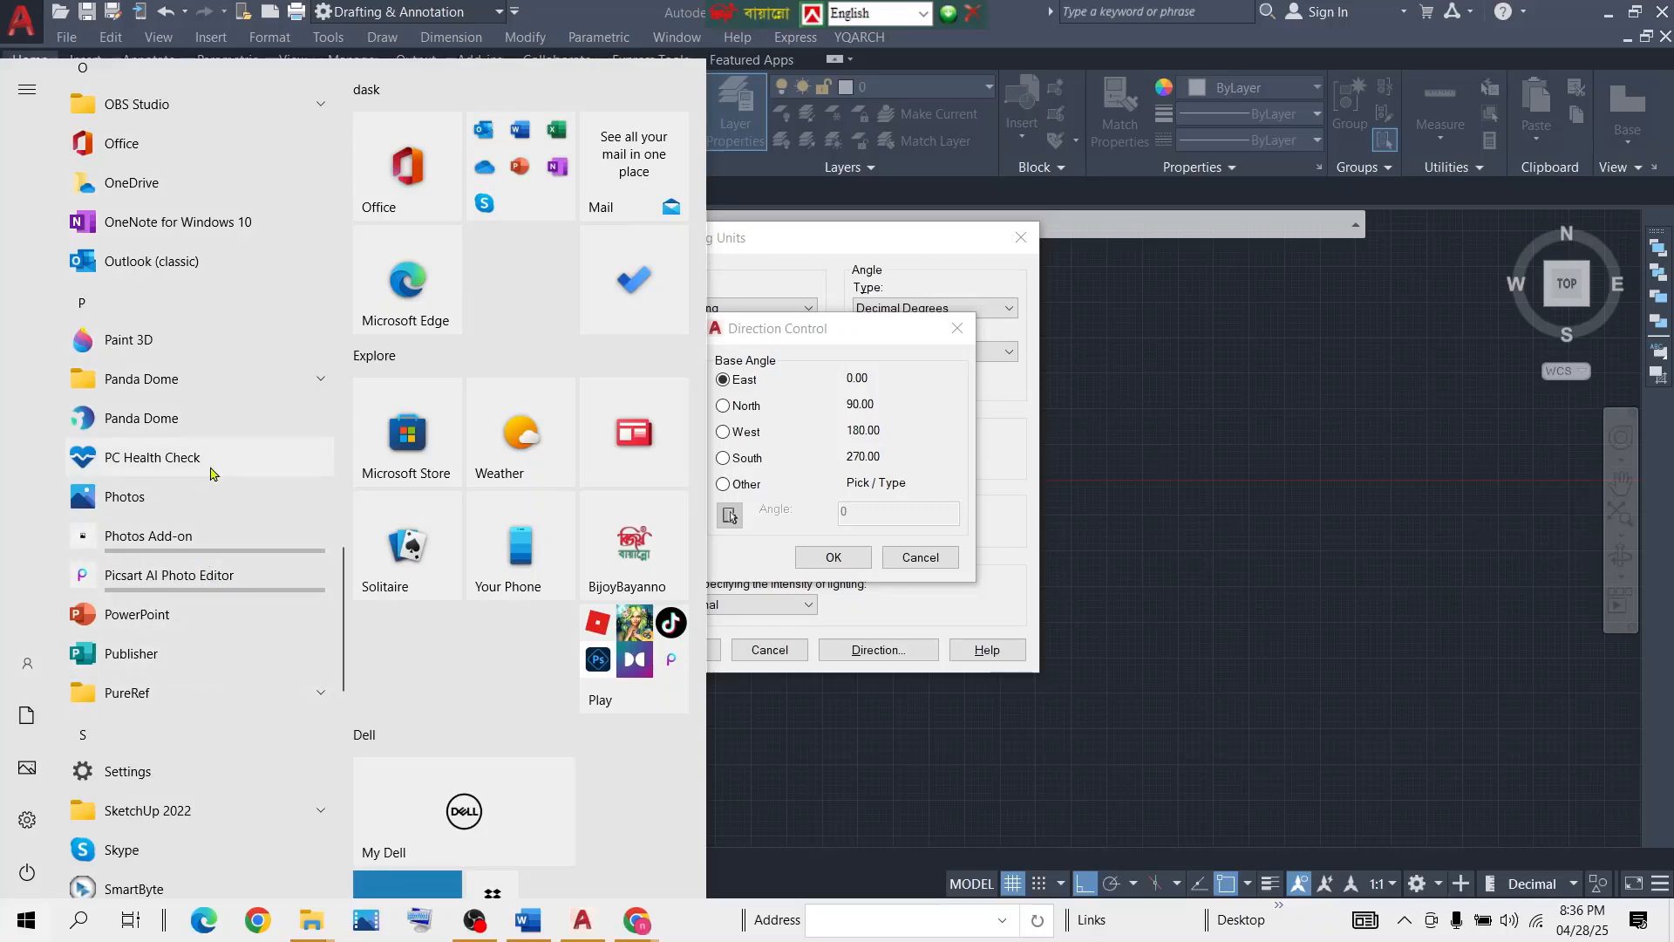
{"action": "scroll", "coordinate": [212, 474], "scroll_direction": "up", "scroll_amount": 3}
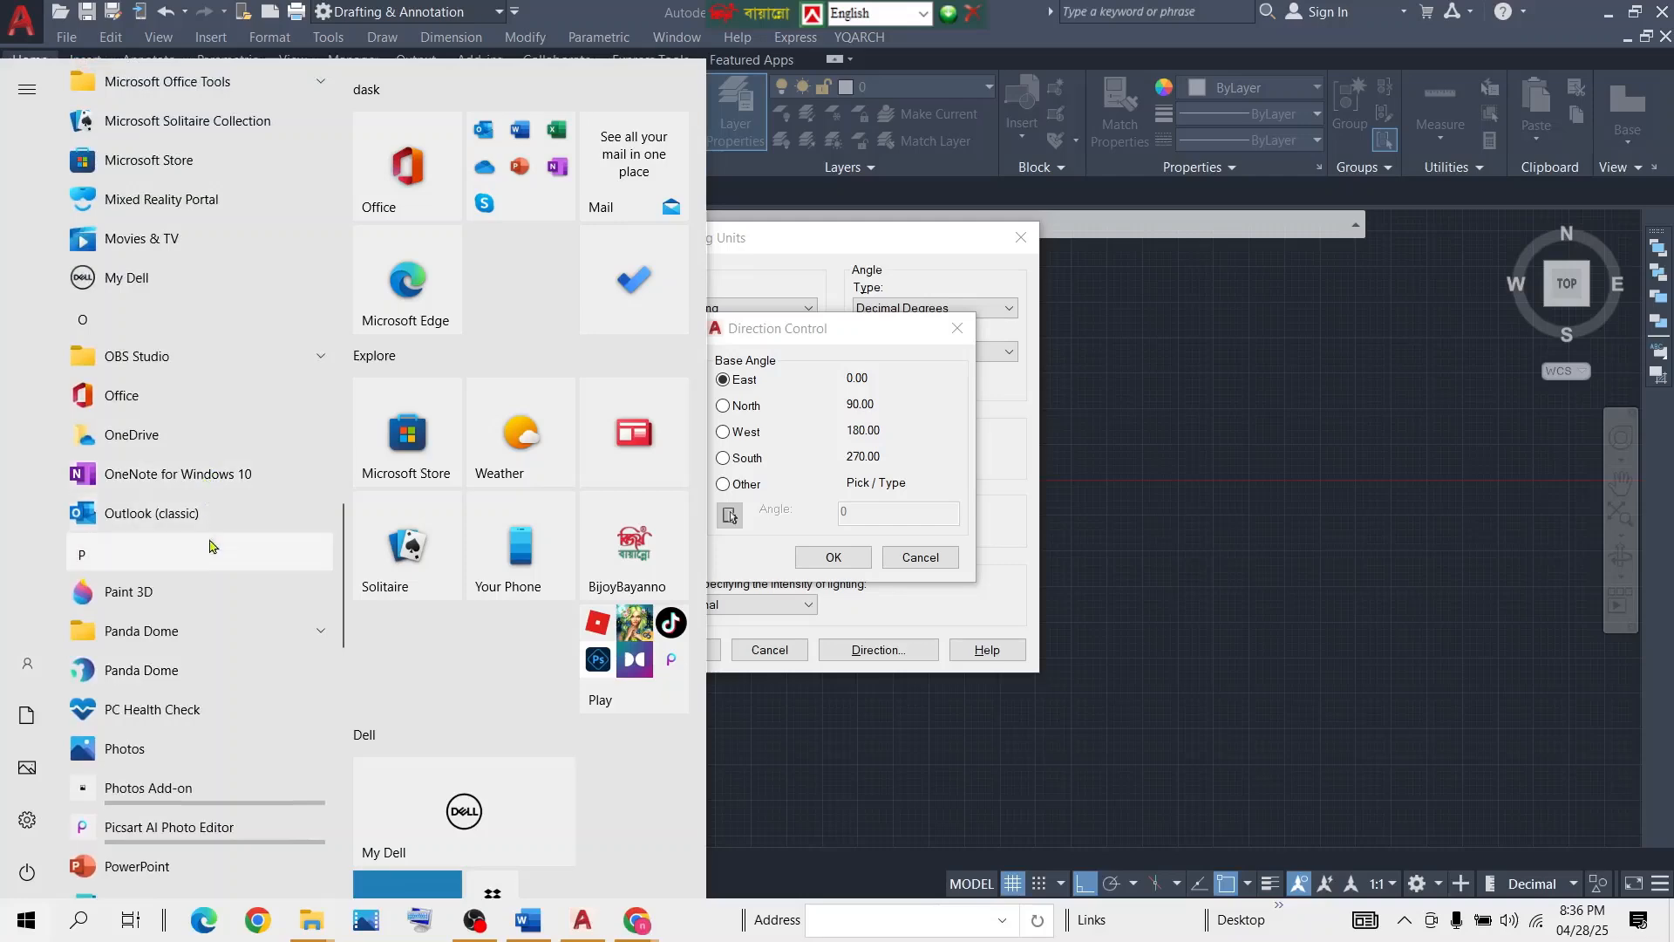
{"action": "left_click", "coordinate": [279, 597]}
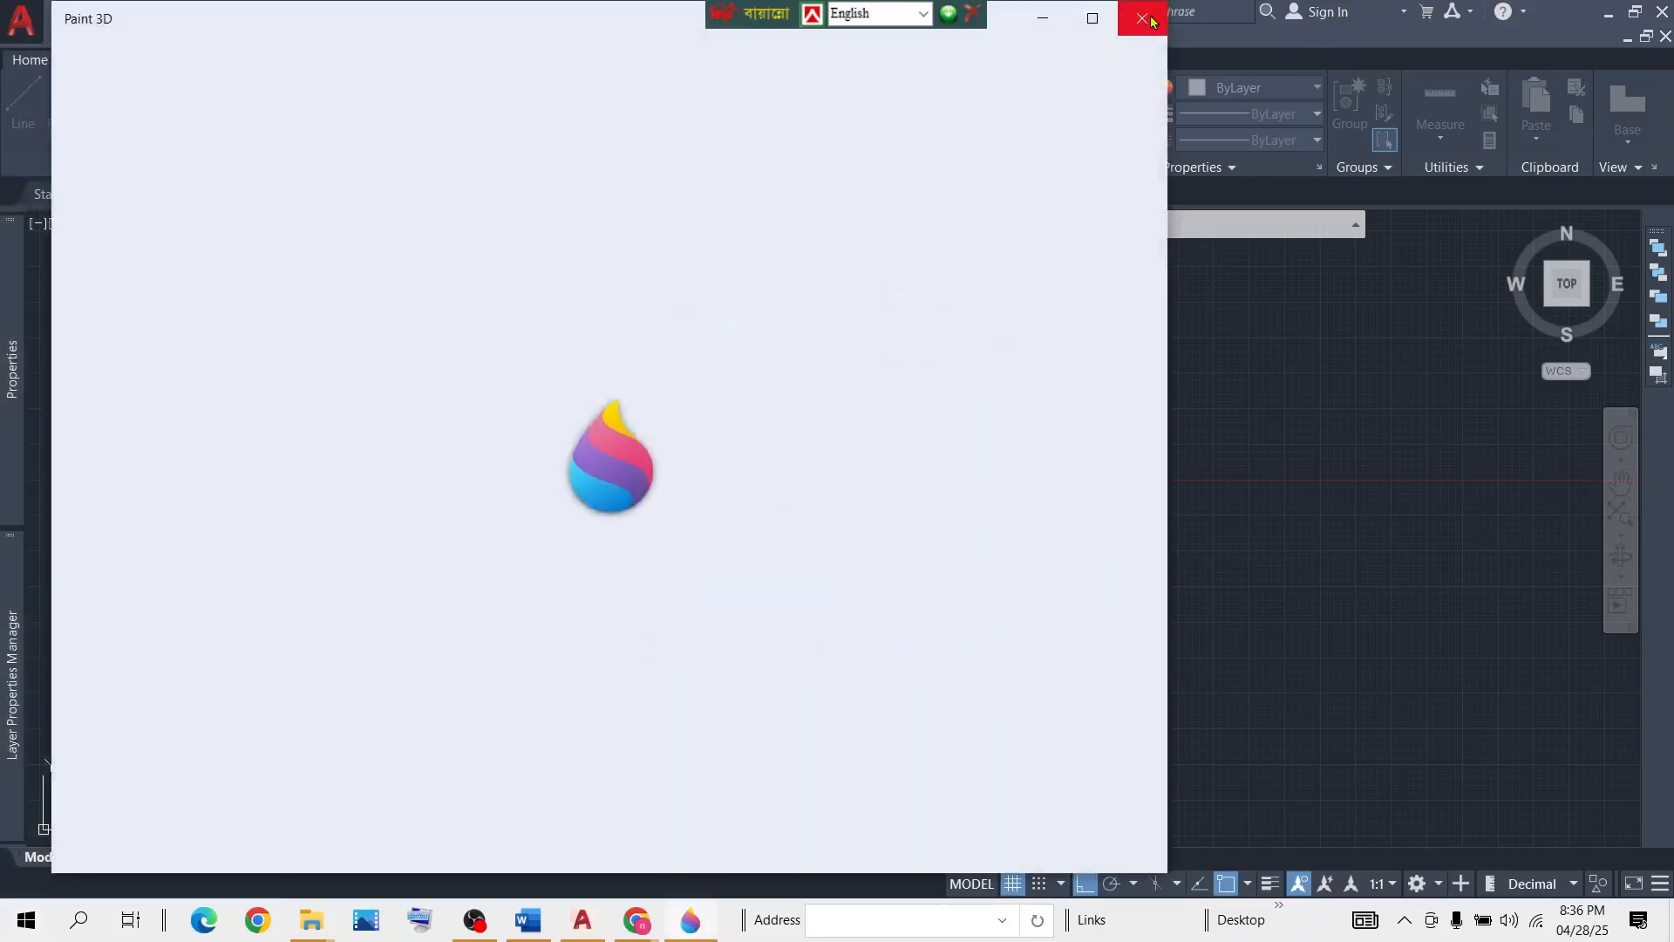
{"action": "left_click", "coordinate": [1143, 18]}
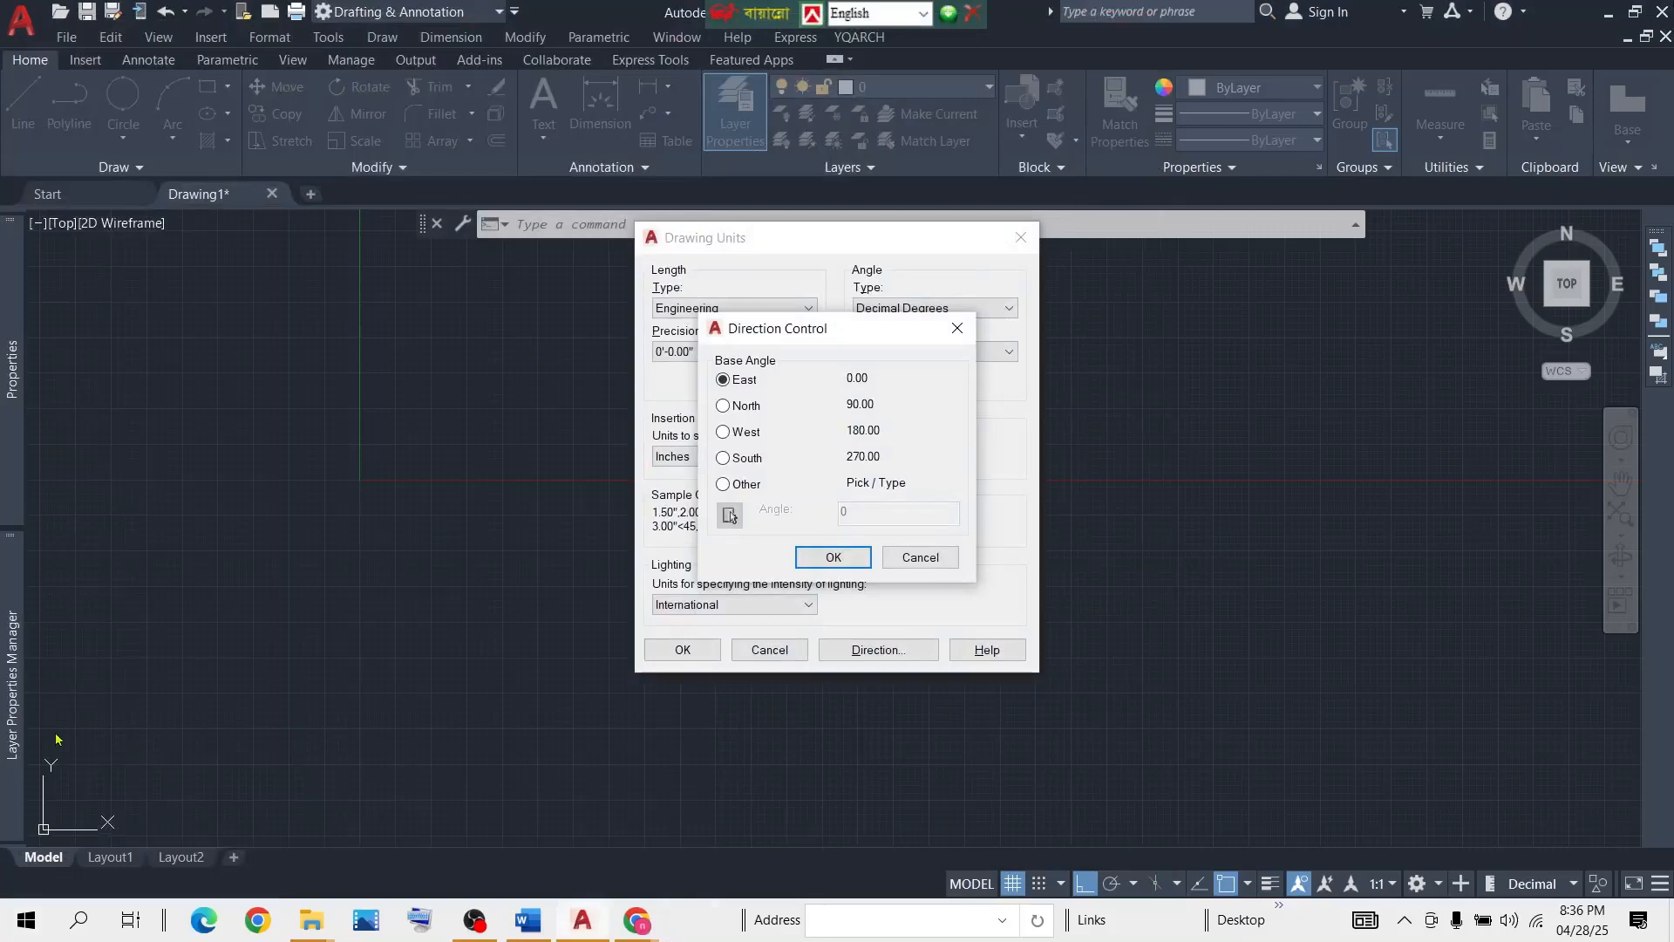
Launch the Epic Pen annotation tool and move its toolbar clear of the open dialogs.
{"action": "left_click", "coordinate": [17, 923]}
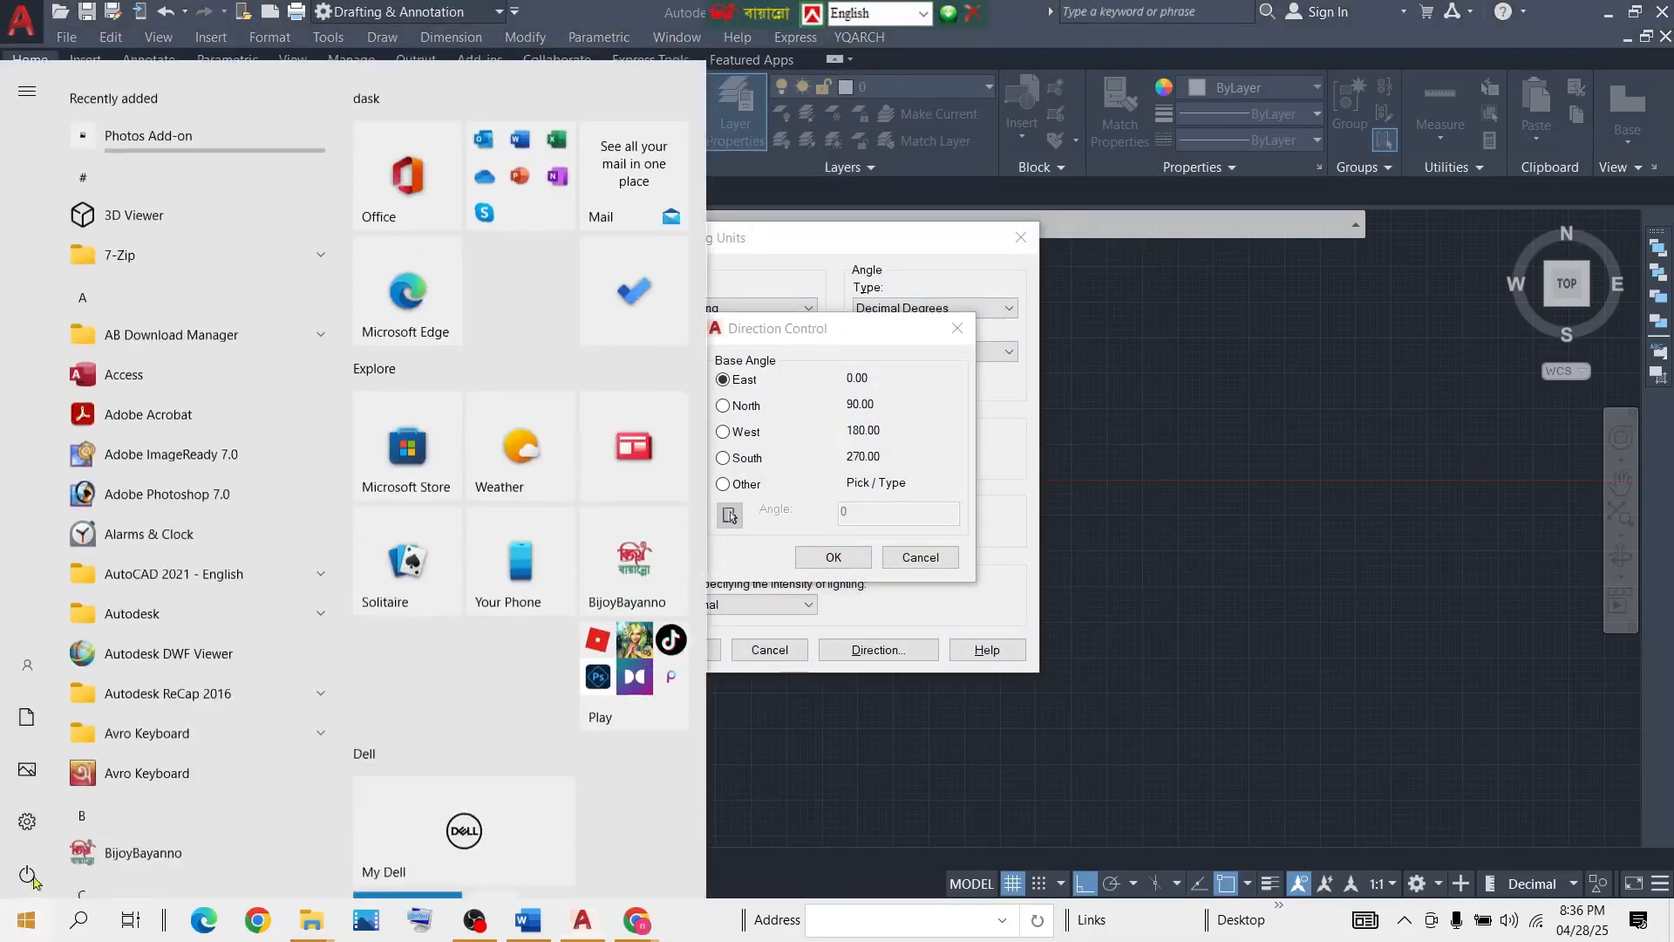
{"action": "scroll", "coordinate": [144, 576], "scroll_direction": "down", "scroll_amount": 1}
{"action": "scroll", "coordinate": [152, 489], "scroll_direction": "down", "scroll_amount": 2}
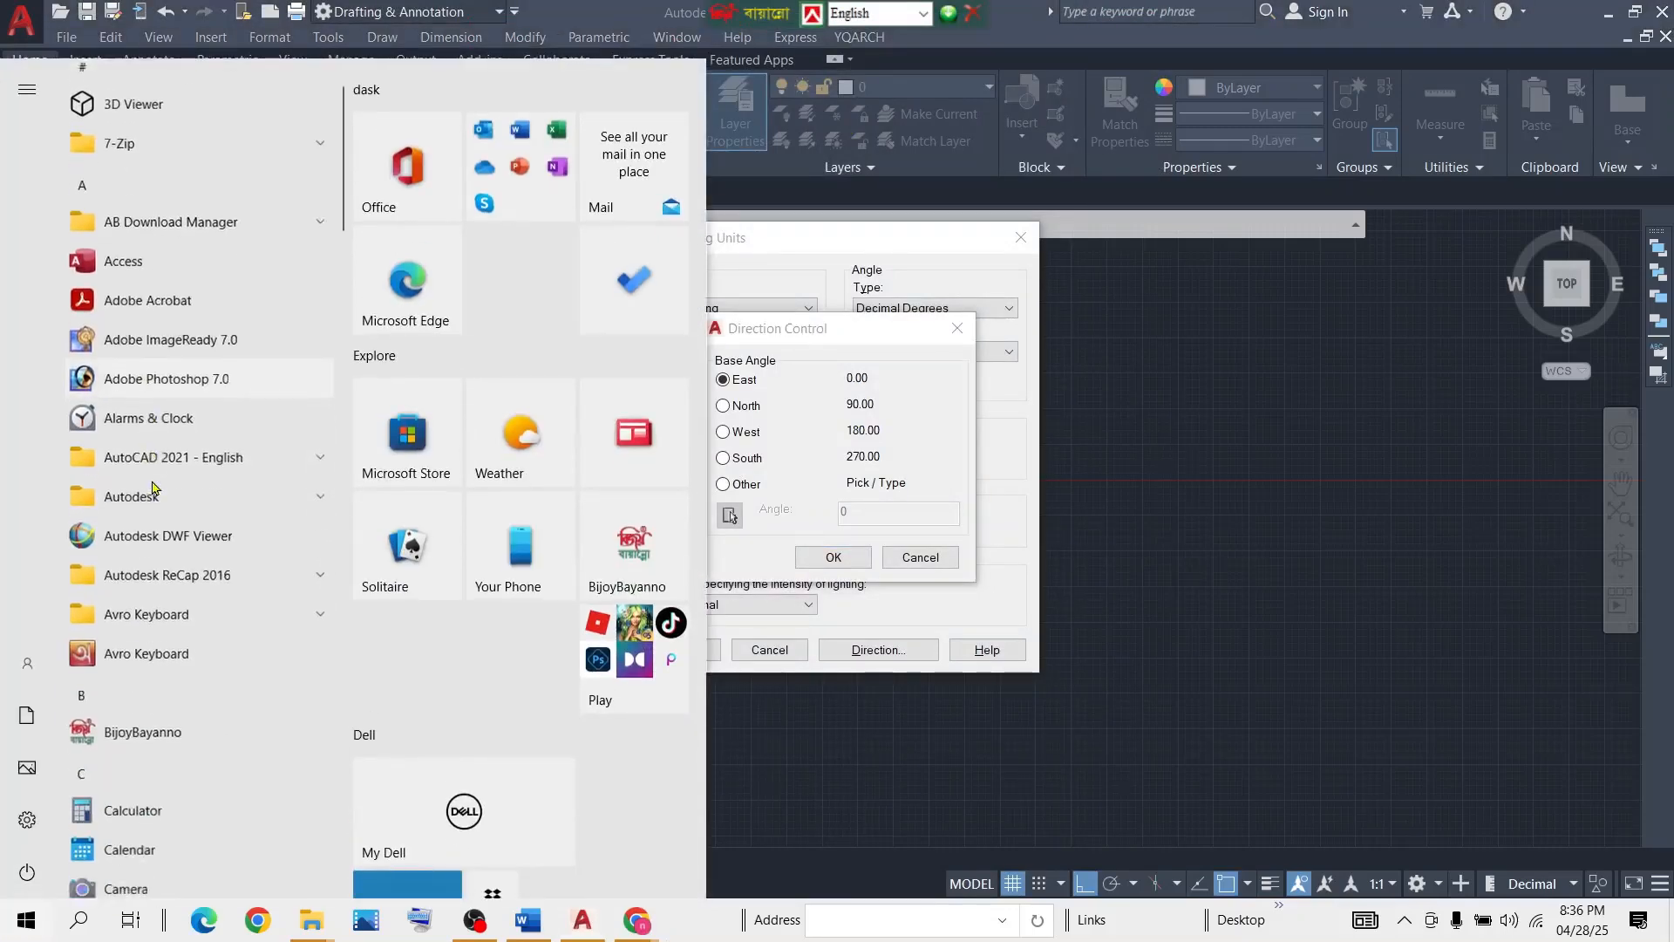
{"action": "scroll", "coordinate": [152, 489], "scroll_direction": "down", "scroll_amount": 5}
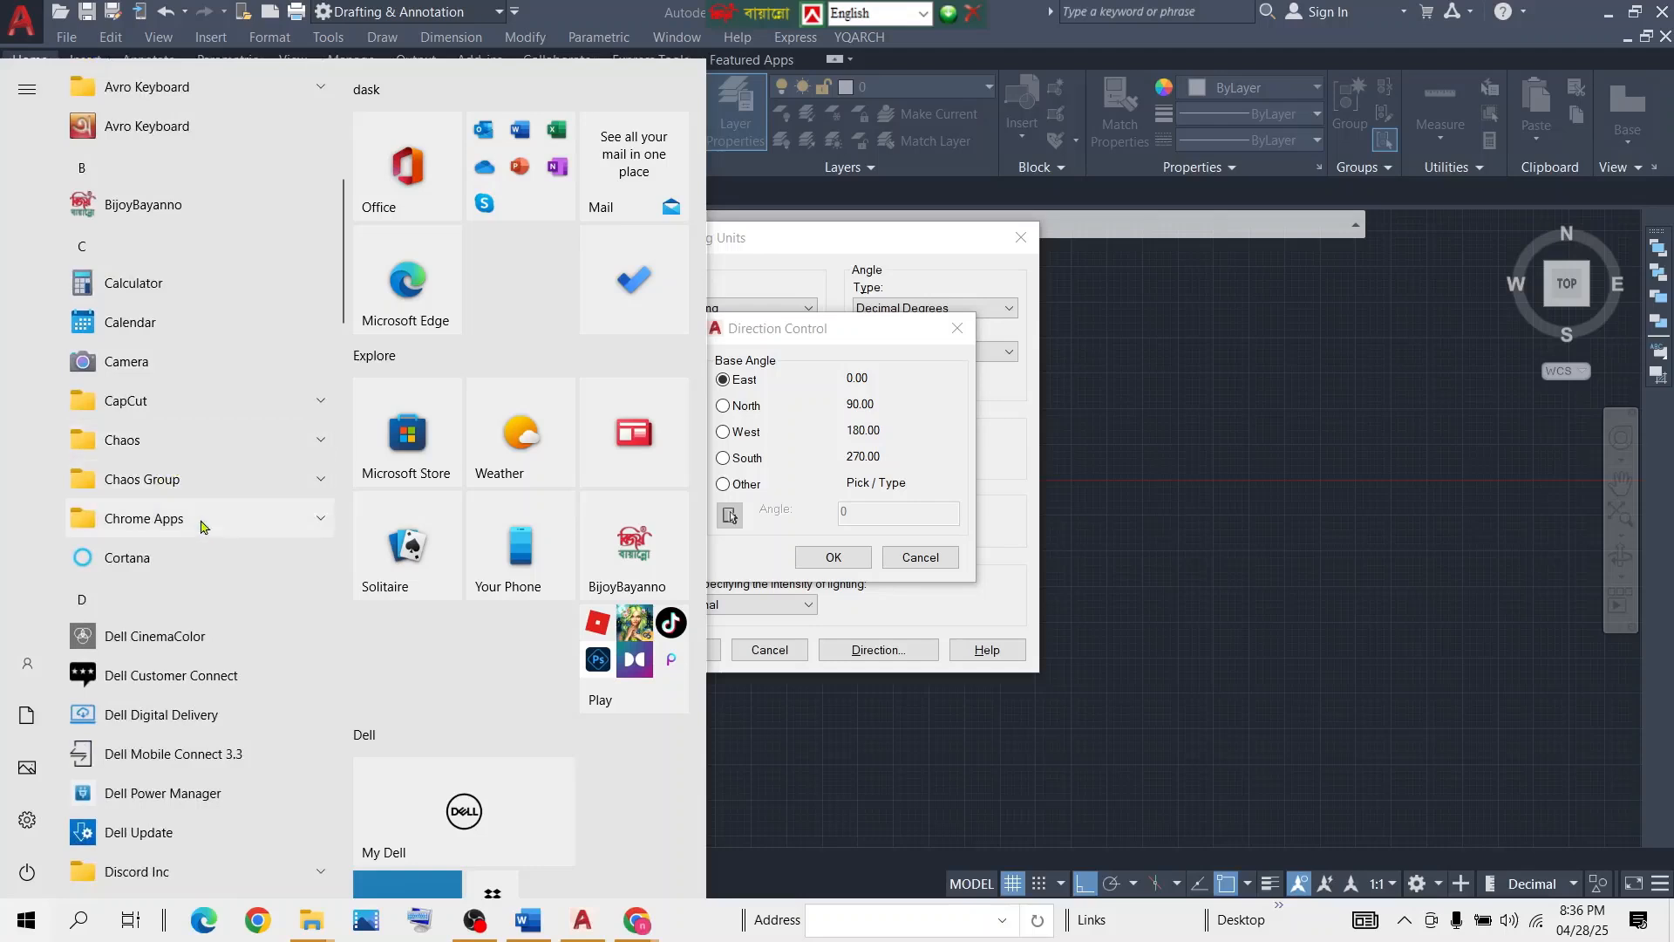
{"action": "scroll", "coordinate": [193, 554], "scroll_direction": "down", "scroll_amount": 4}
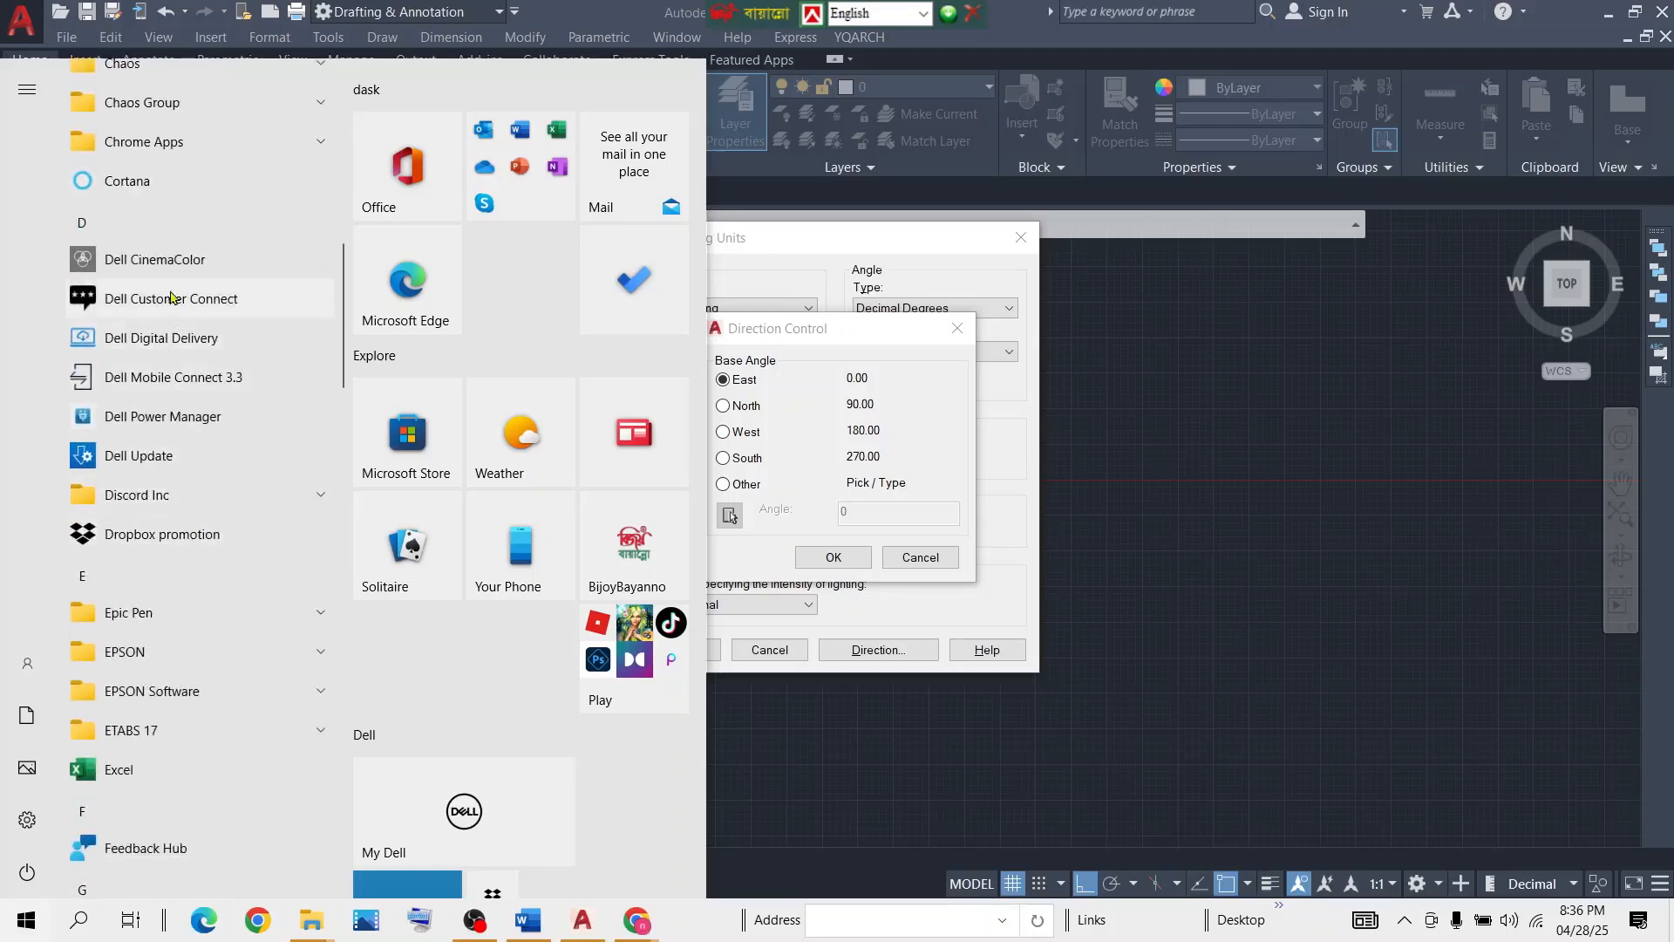
{"action": "scroll", "coordinate": [165, 702], "scroll_direction": "down", "scroll_amount": 3}
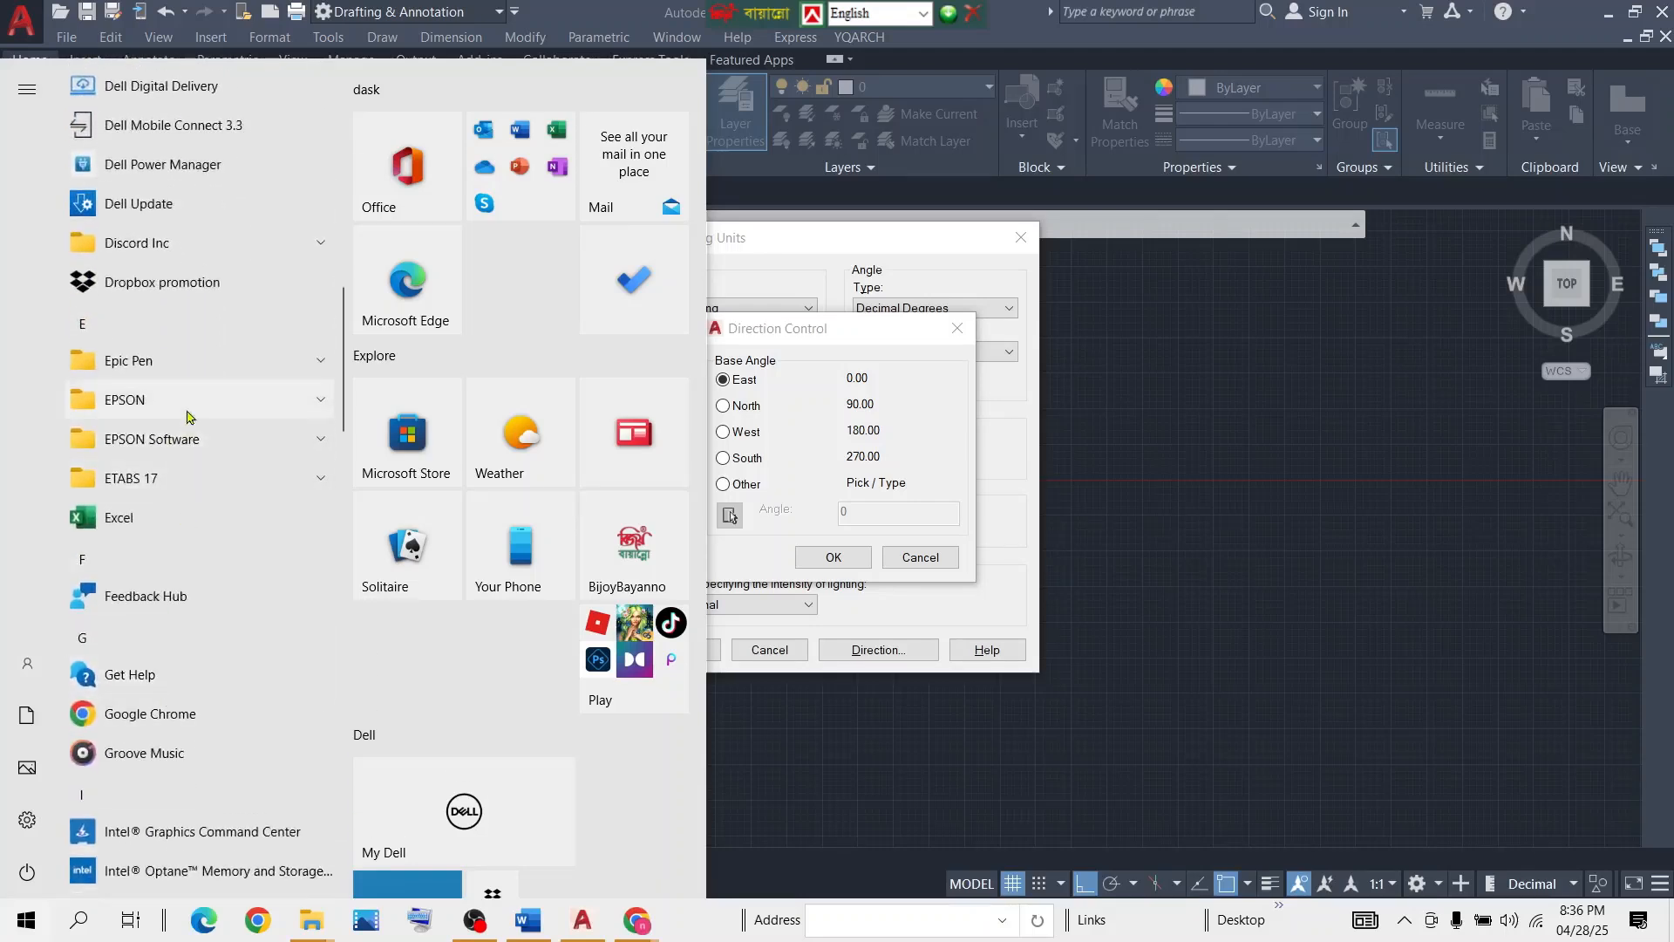
{"action": "left_click", "coordinate": [292, 377]}
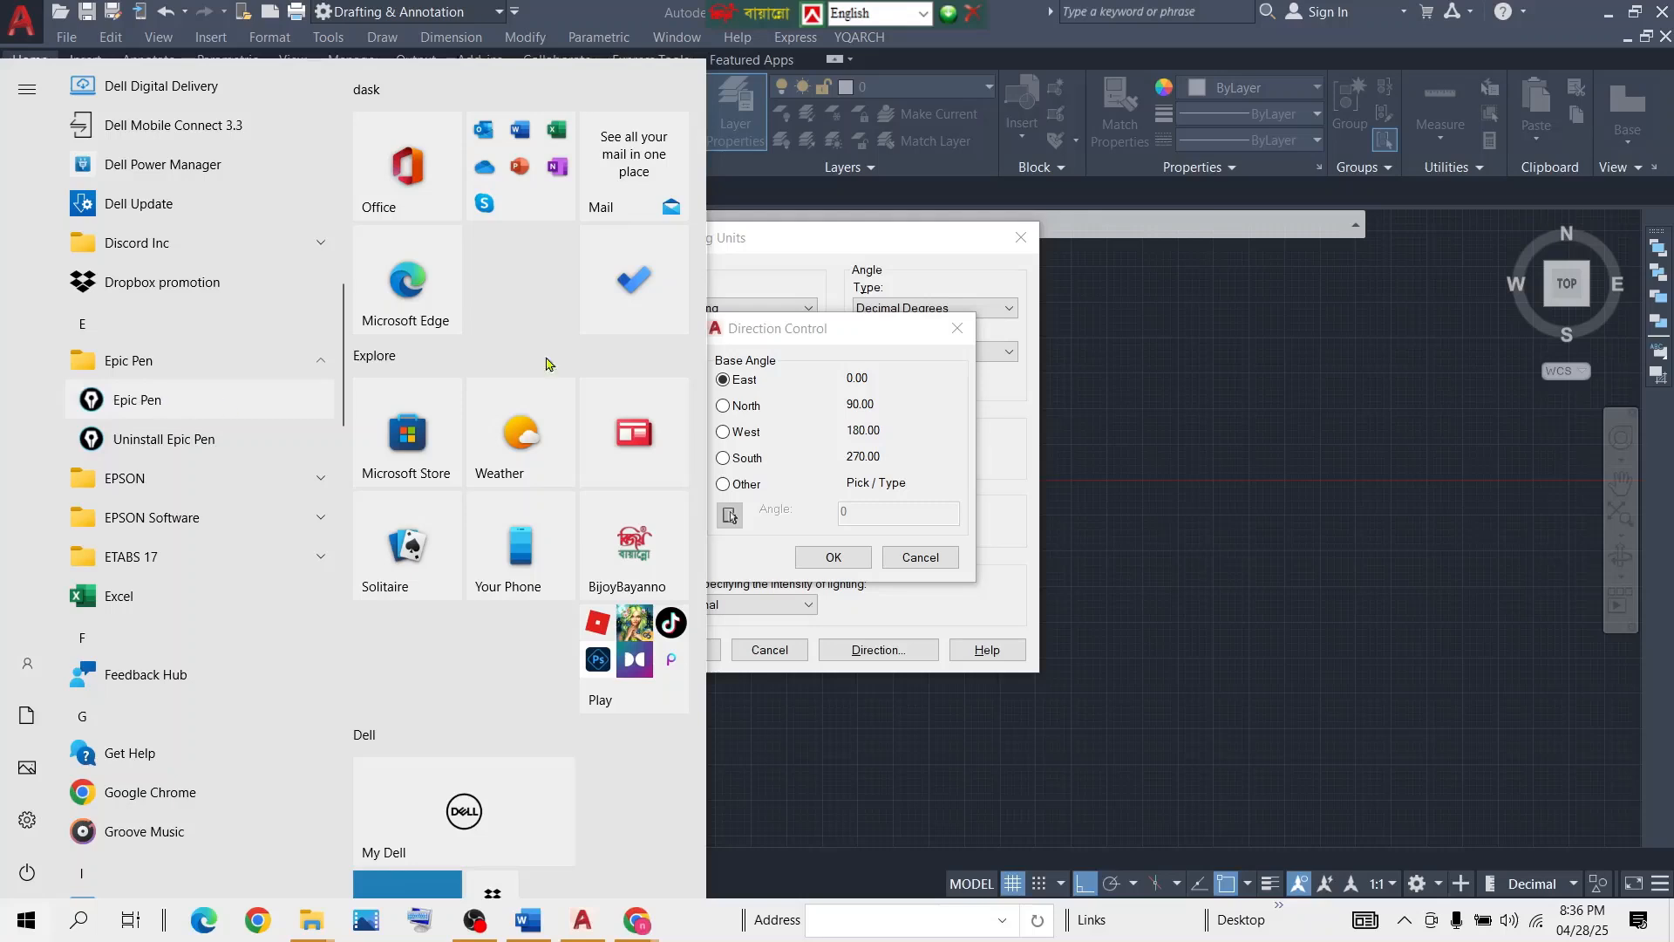
{"action": "left_click", "coordinate": [748, 289]}
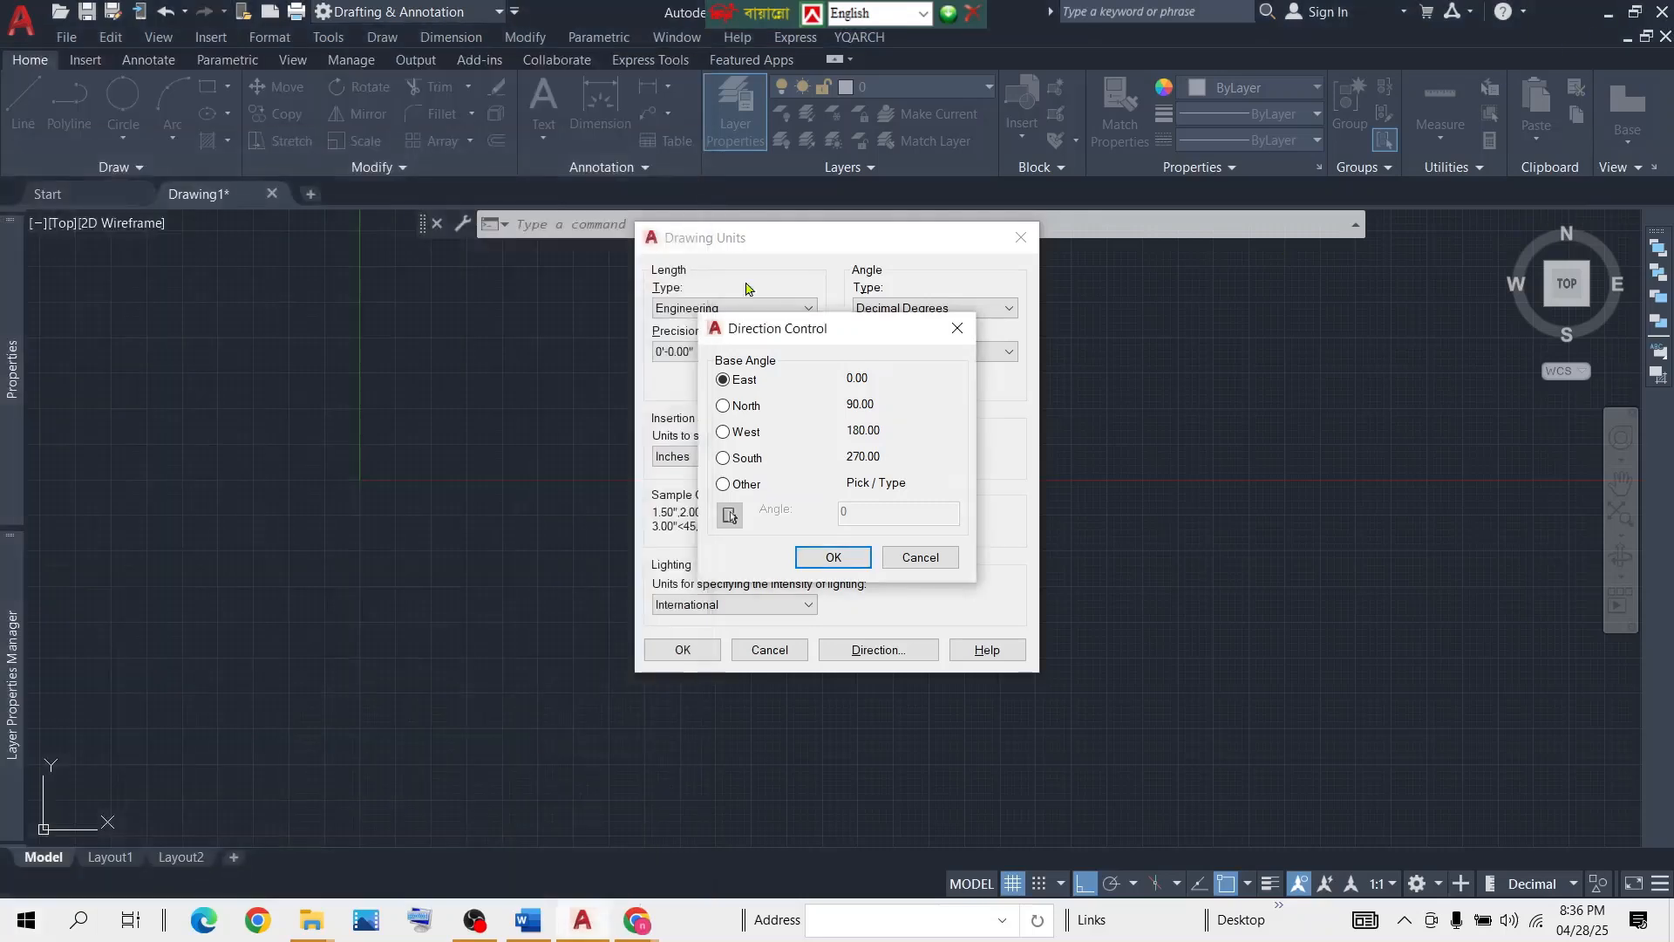
{"action": "left_click", "coordinate": [26, 920]}
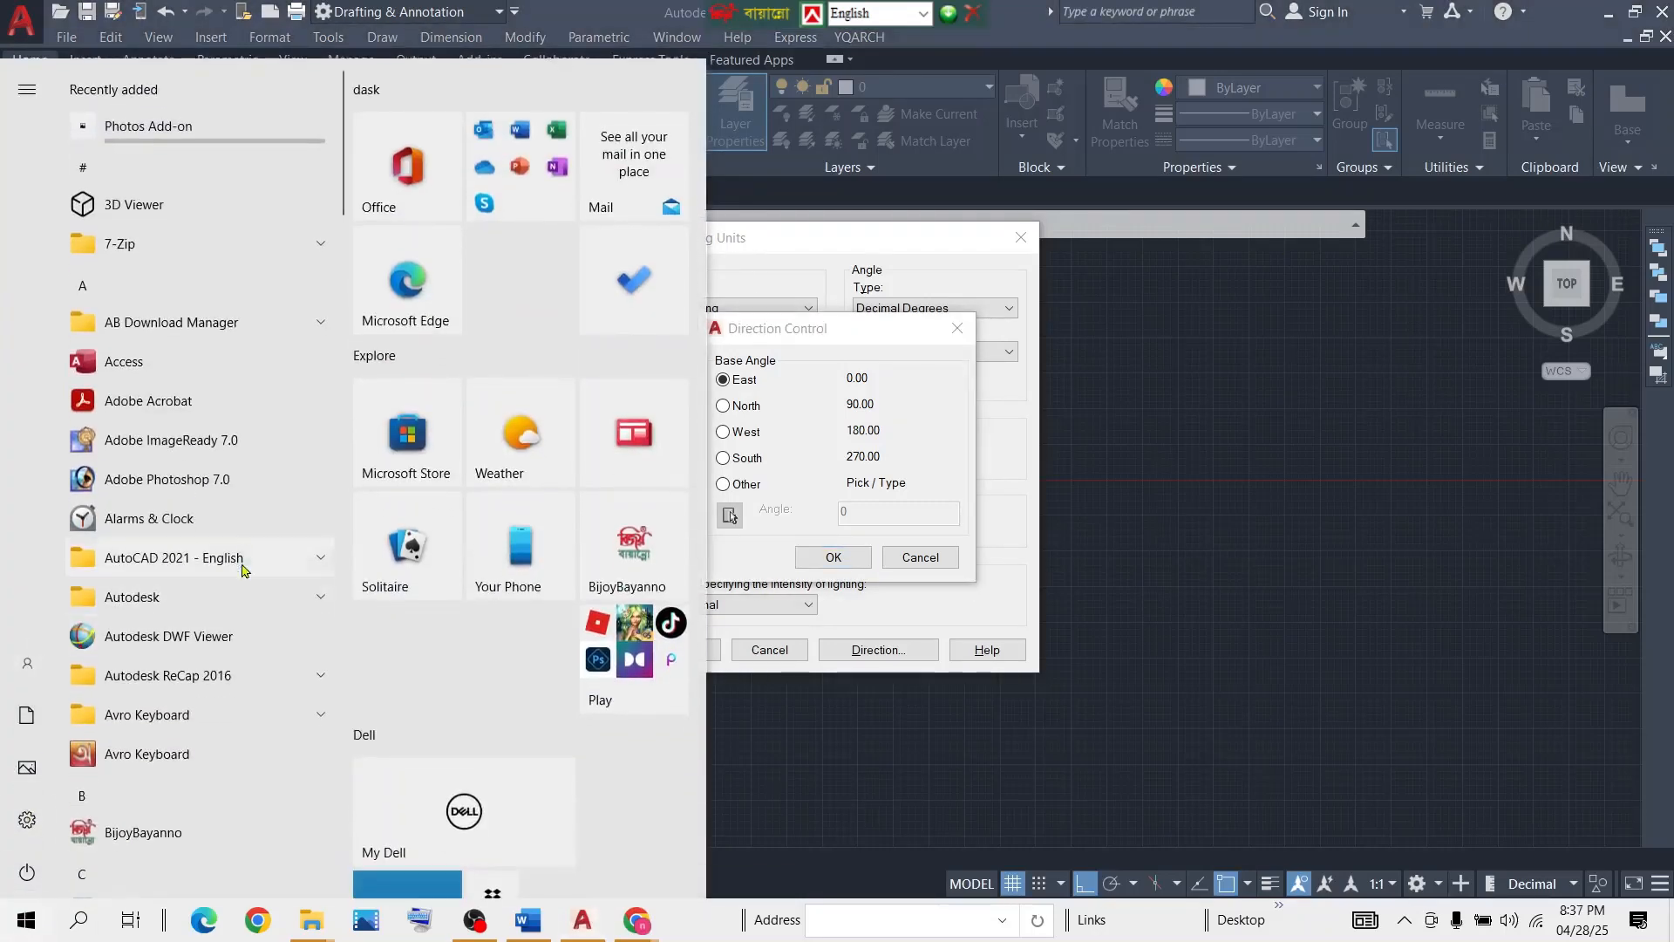
{"action": "scroll", "coordinate": [219, 525], "scroll_direction": "down", "scroll_amount": 5}
{"action": "left_click", "coordinate": [1238, 506]}
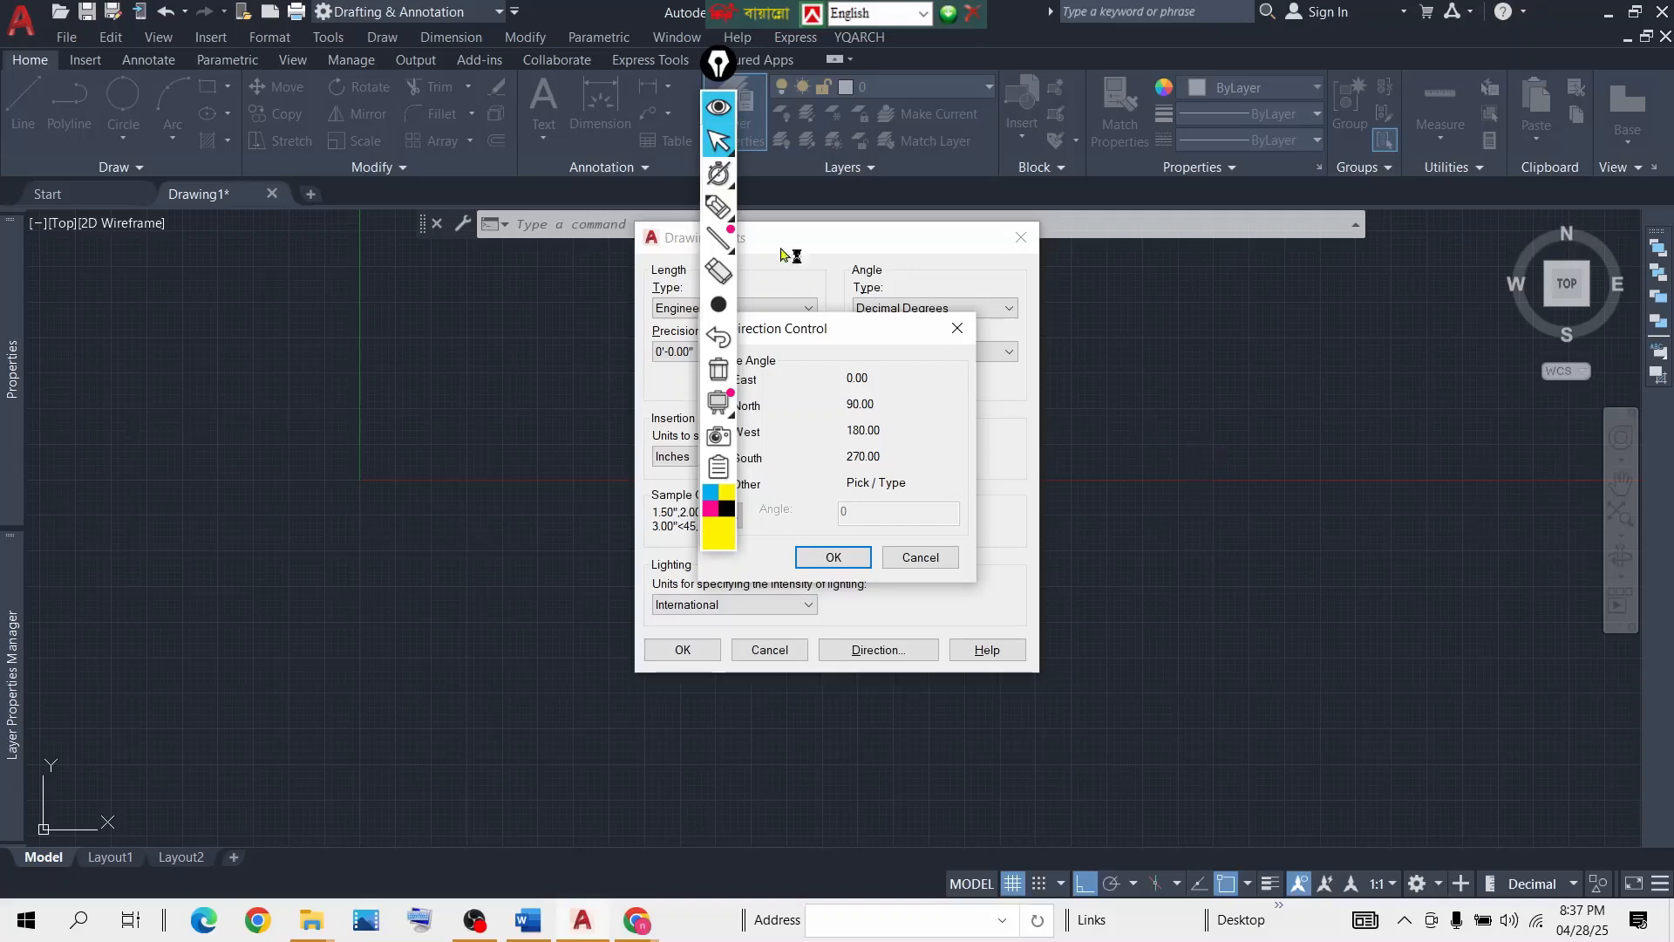
{"action": "mouse_move", "coordinate": [731, 94]}
{"action": "left_mouse_down"}
{"action": "mouse_move", "coordinate": [780, 153]}
{"action": "mouse_move", "coordinate": [1338, 357]}
{"action": "mouse_move", "coordinate": [1388, 413]}
{"action": "left_mouse_up"}
Draw a yellow freehand cross with a circle around its centre over the screen to illustrate the base angle directions.
{"action": "mouse_move", "coordinate": [1396, 456]}
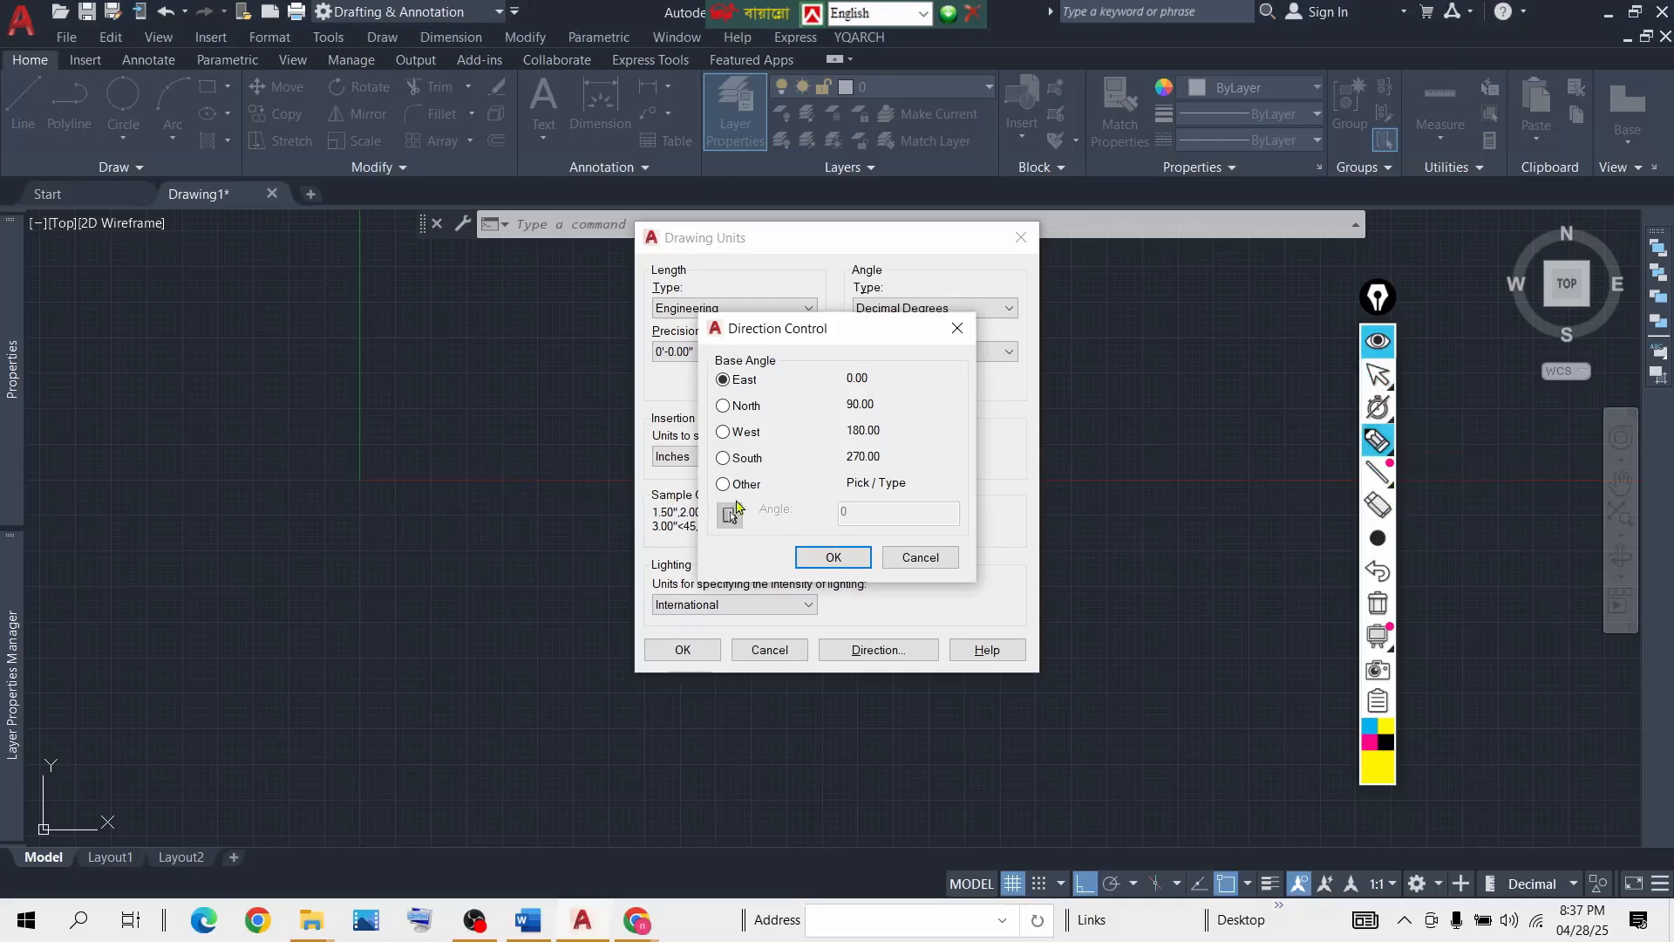
{"action": "left_click_drag", "start_coordinate": [372, 492], "coordinate": [844, 521]}
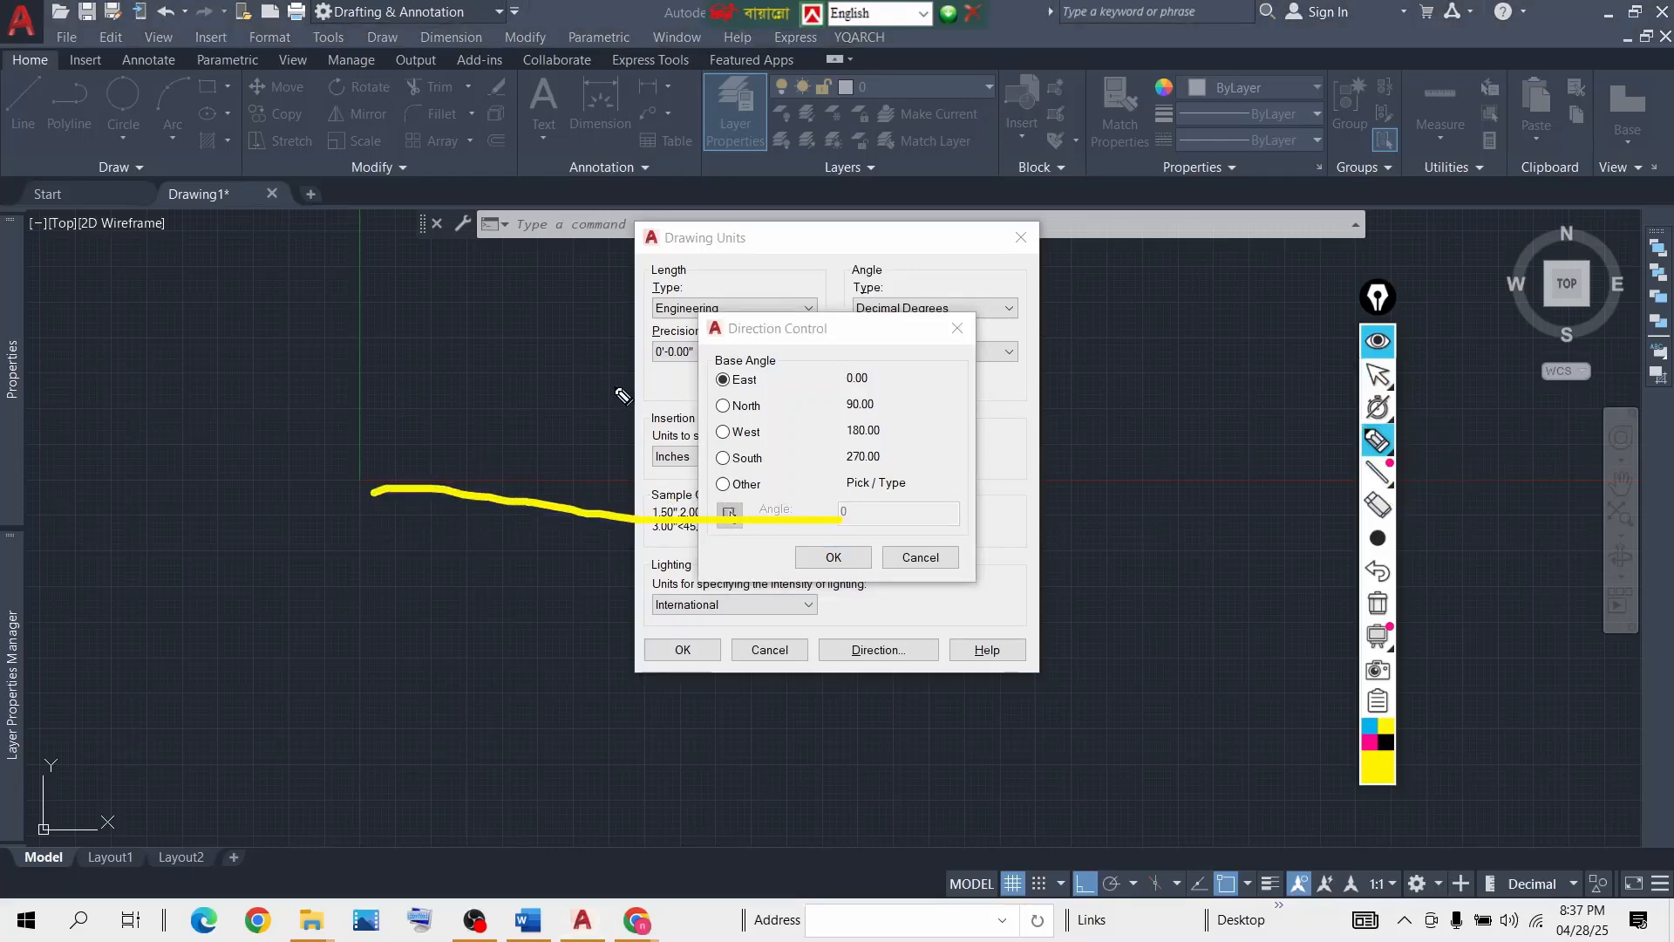
{"action": "left_click_drag", "start_coordinate": [620, 339], "coordinate": [583, 698]}
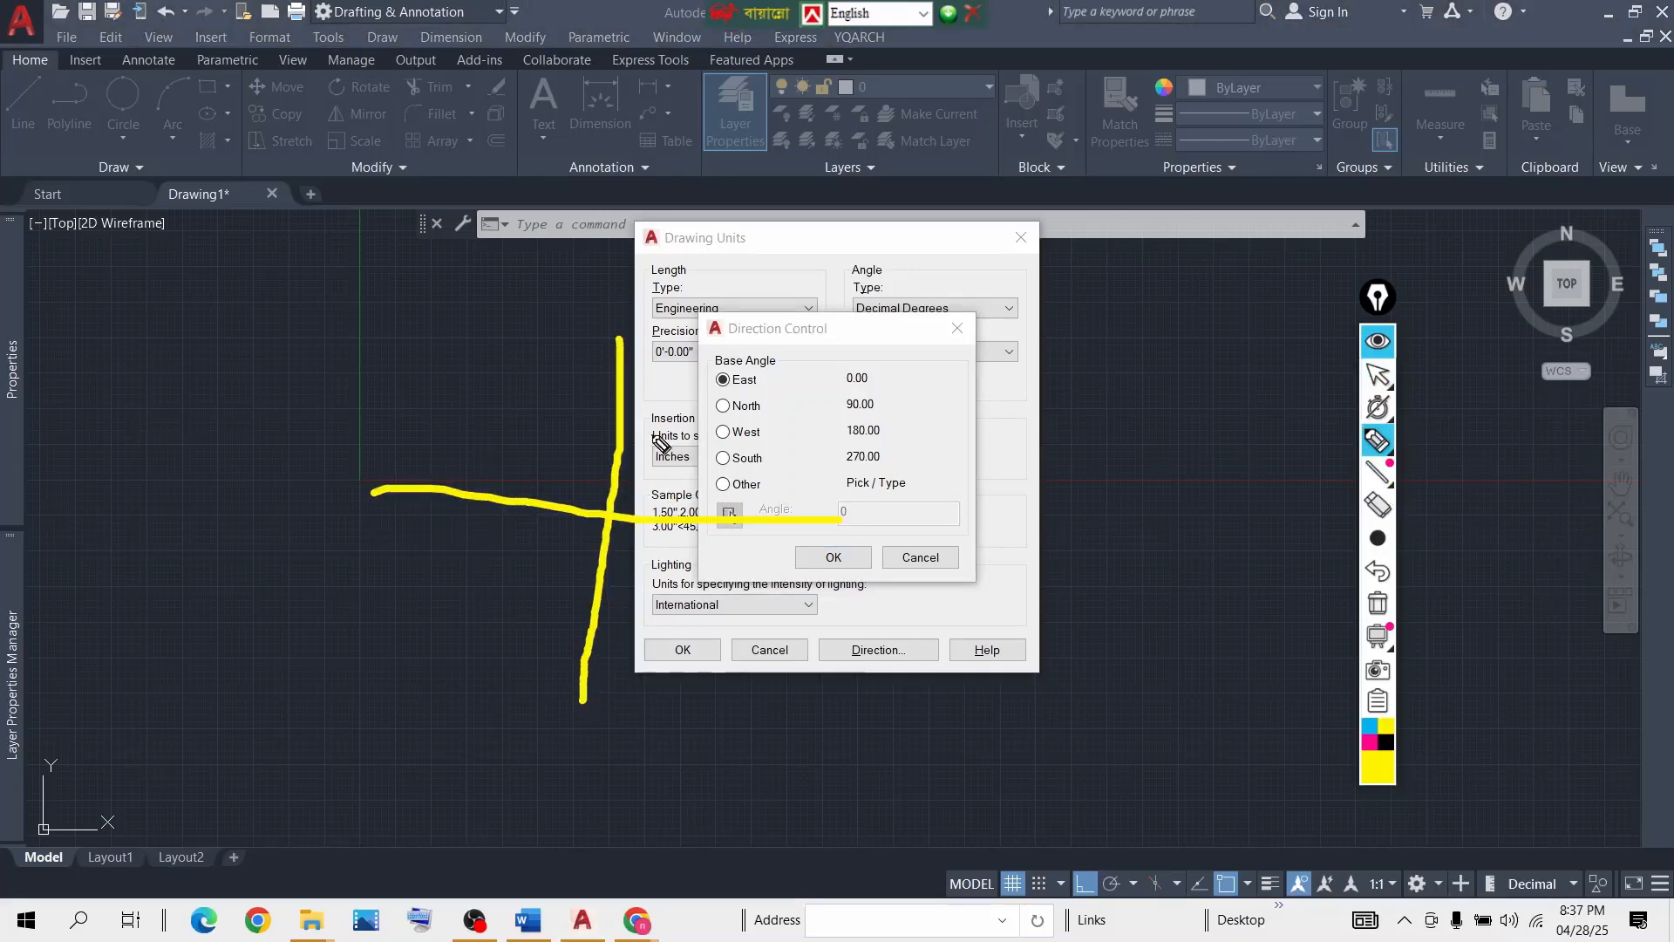
{"action": "left_click_drag", "start_coordinate": [614, 398], "coordinate": [698, 558]}
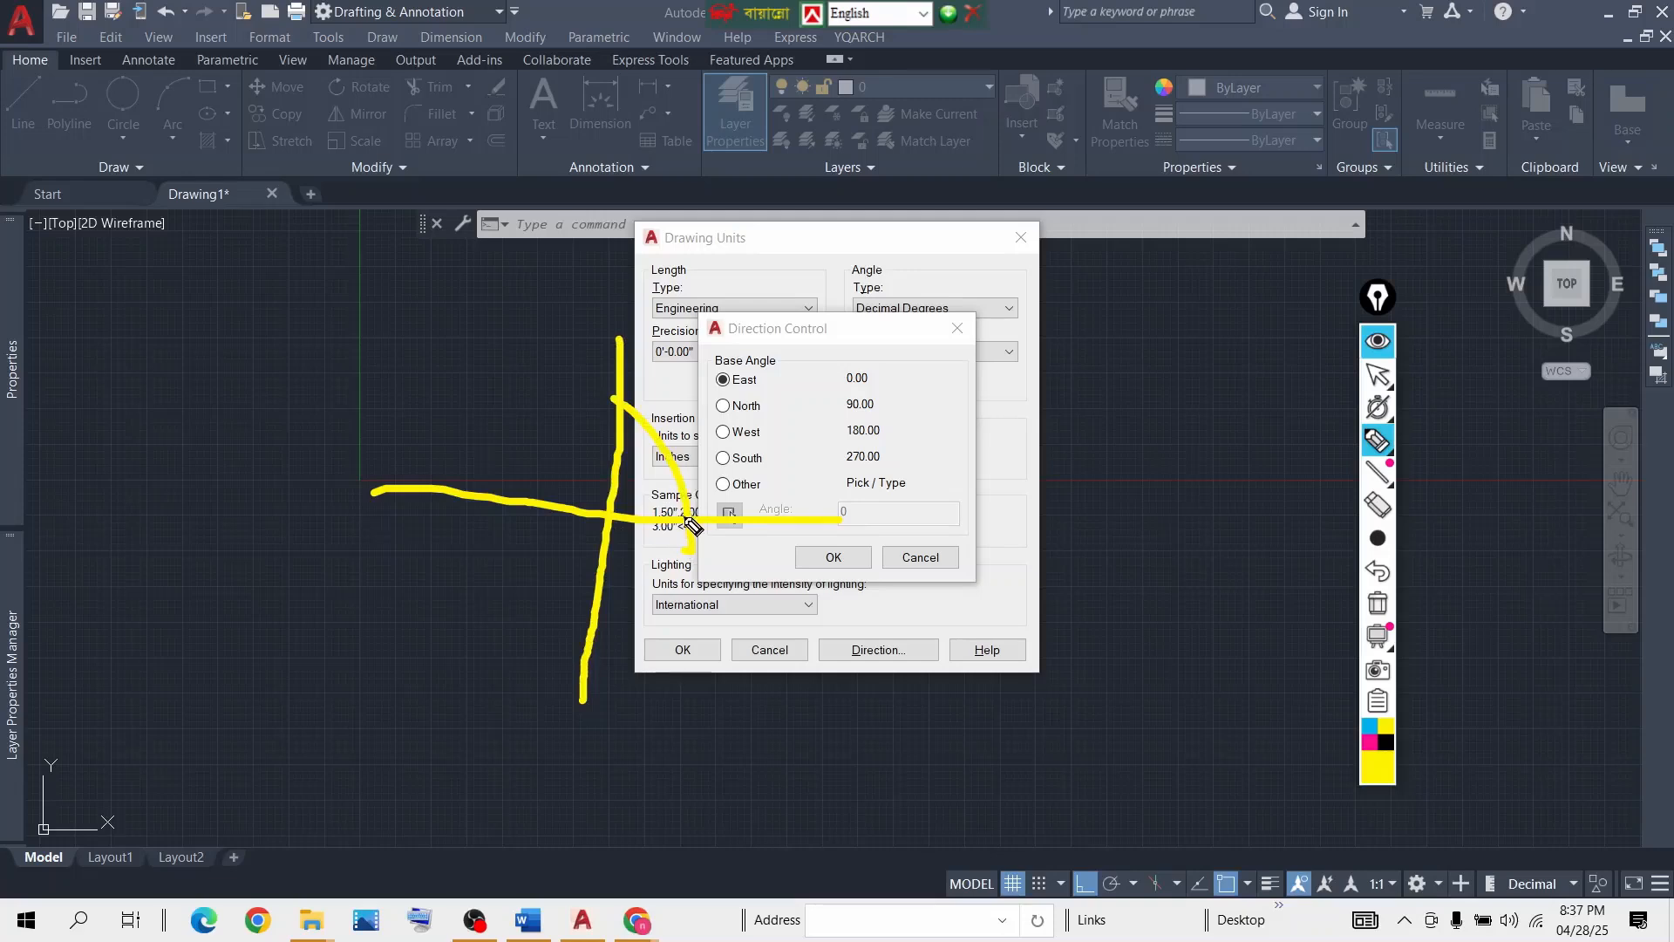
{"action": "mouse_move", "coordinate": [641, 408]}
{"action": "left_mouse_down"}
{"action": "mouse_move", "coordinate": [620, 390]}
{"action": "mouse_move", "coordinate": [521, 449]}
{"action": "mouse_move", "coordinate": [495, 504]}
{"action": "left_mouse_up"}
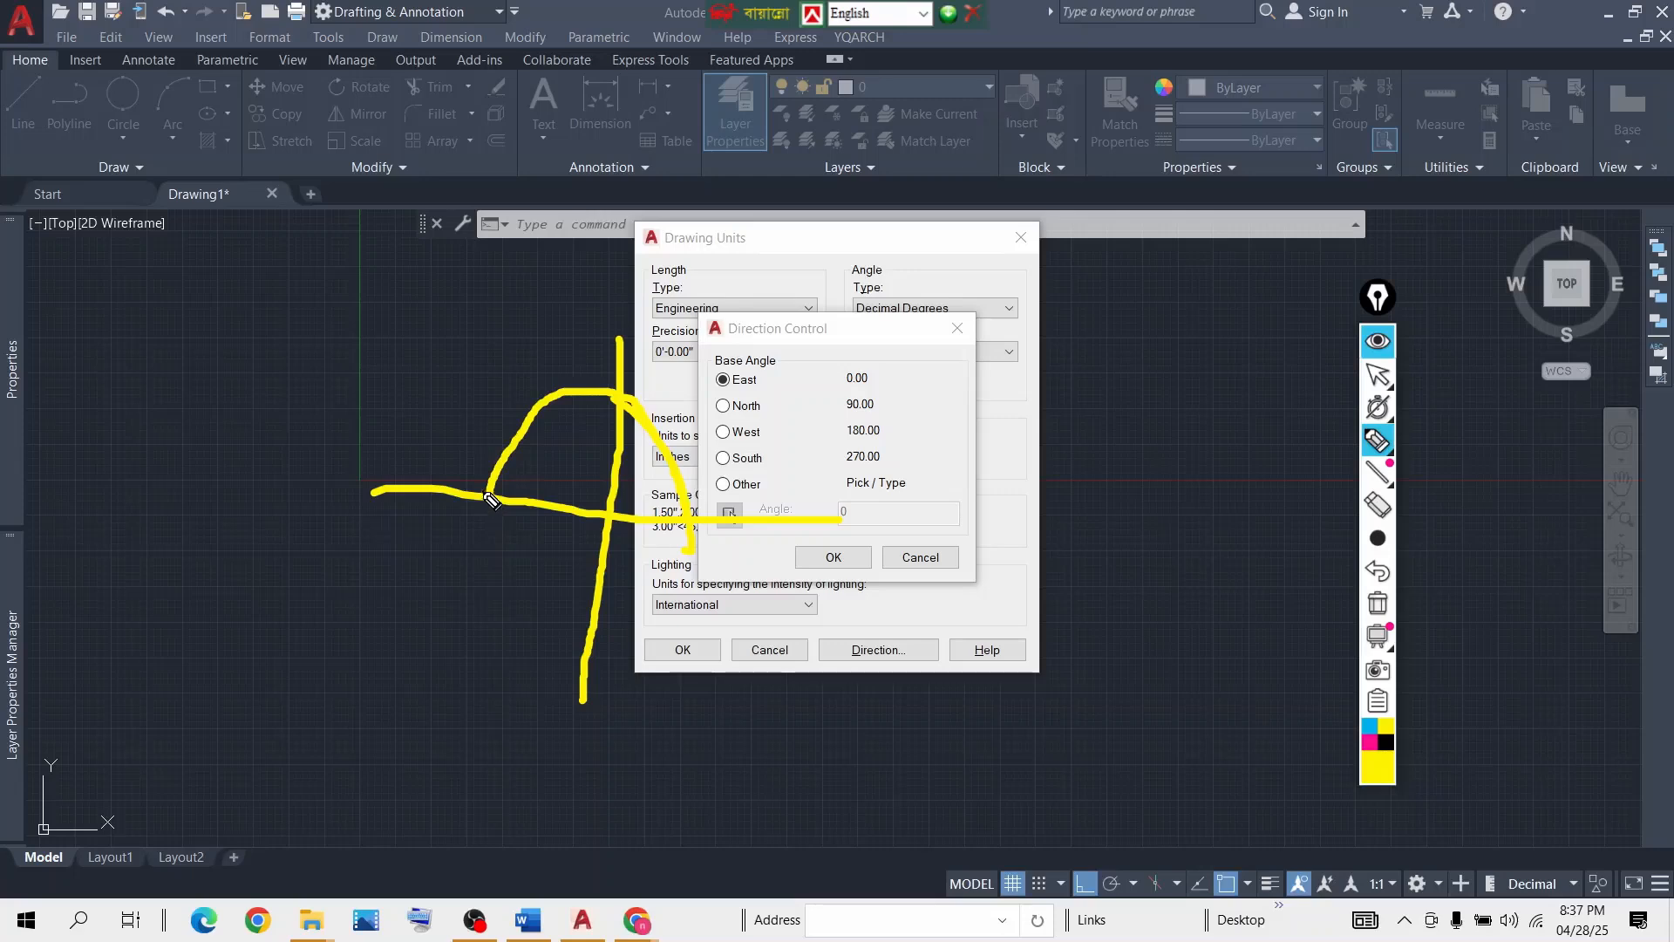
{"action": "mouse_move", "coordinate": [493, 501]}
{"action": "left_mouse_down"}
{"action": "mouse_move", "coordinate": [484, 534]}
{"action": "mouse_move", "coordinate": [510, 586]}
{"action": "mouse_move", "coordinate": [597, 613]}
{"action": "mouse_move", "coordinate": [658, 601]}
{"action": "mouse_move", "coordinate": [701, 543]}
{"action": "mouse_move", "coordinate": [693, 514]}
{"action": "left_mouse_up"}
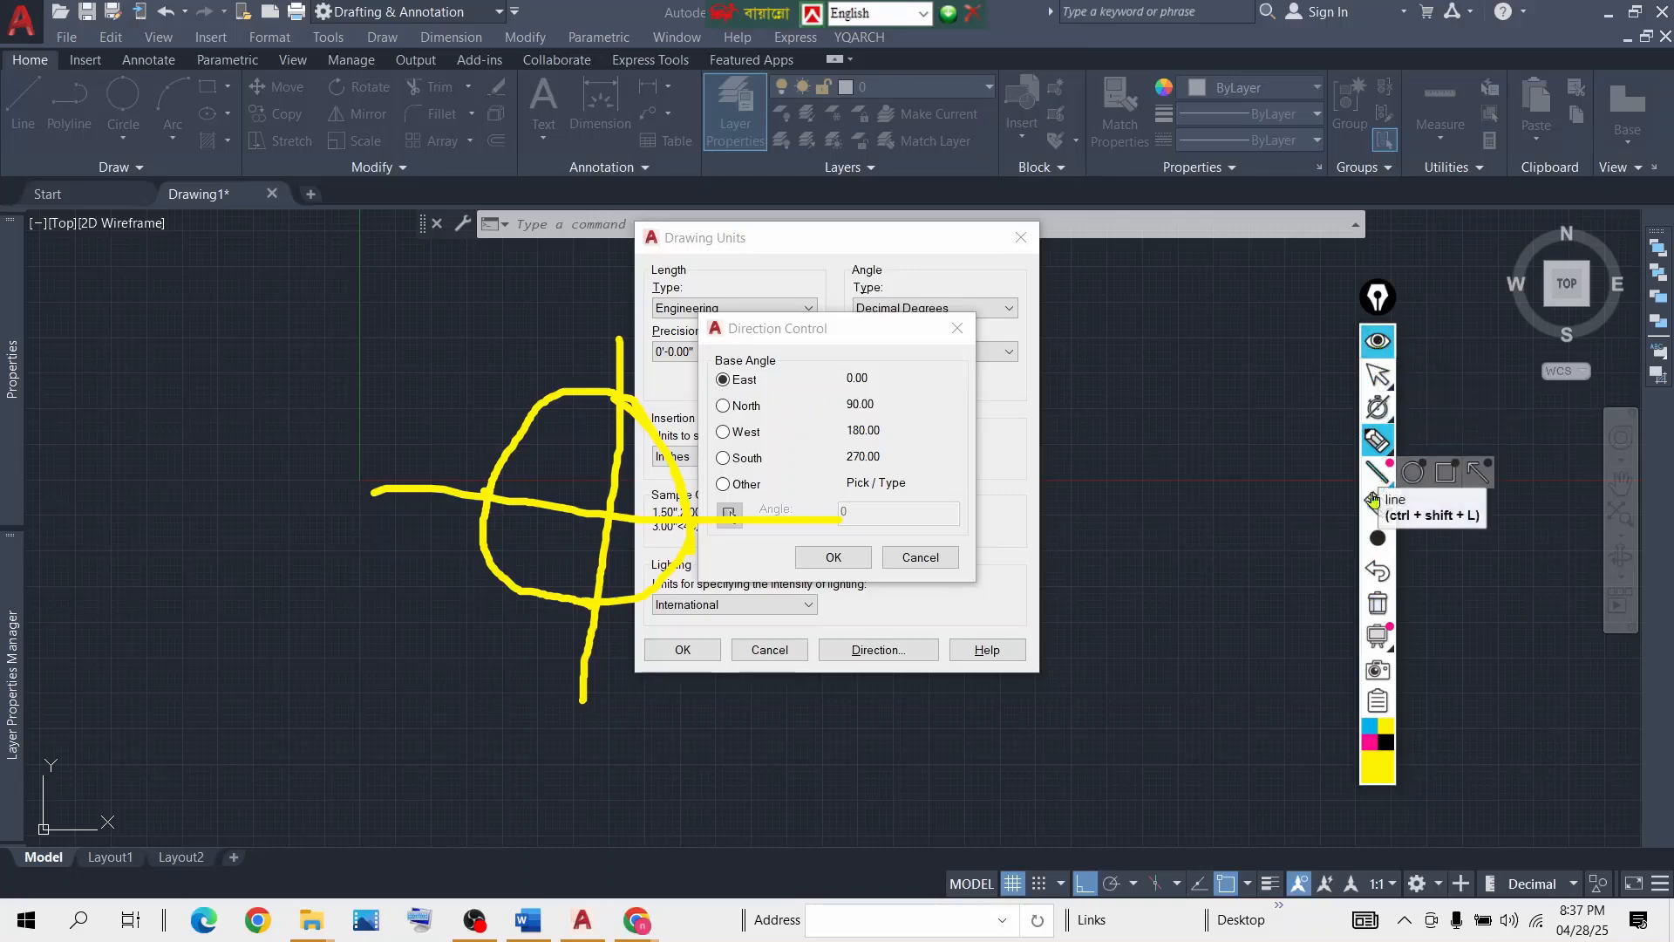
Clear all pen annotations and close the base angle direction settings without changing them.
{"action": "left_click", "coordinate": [1377, 389]}
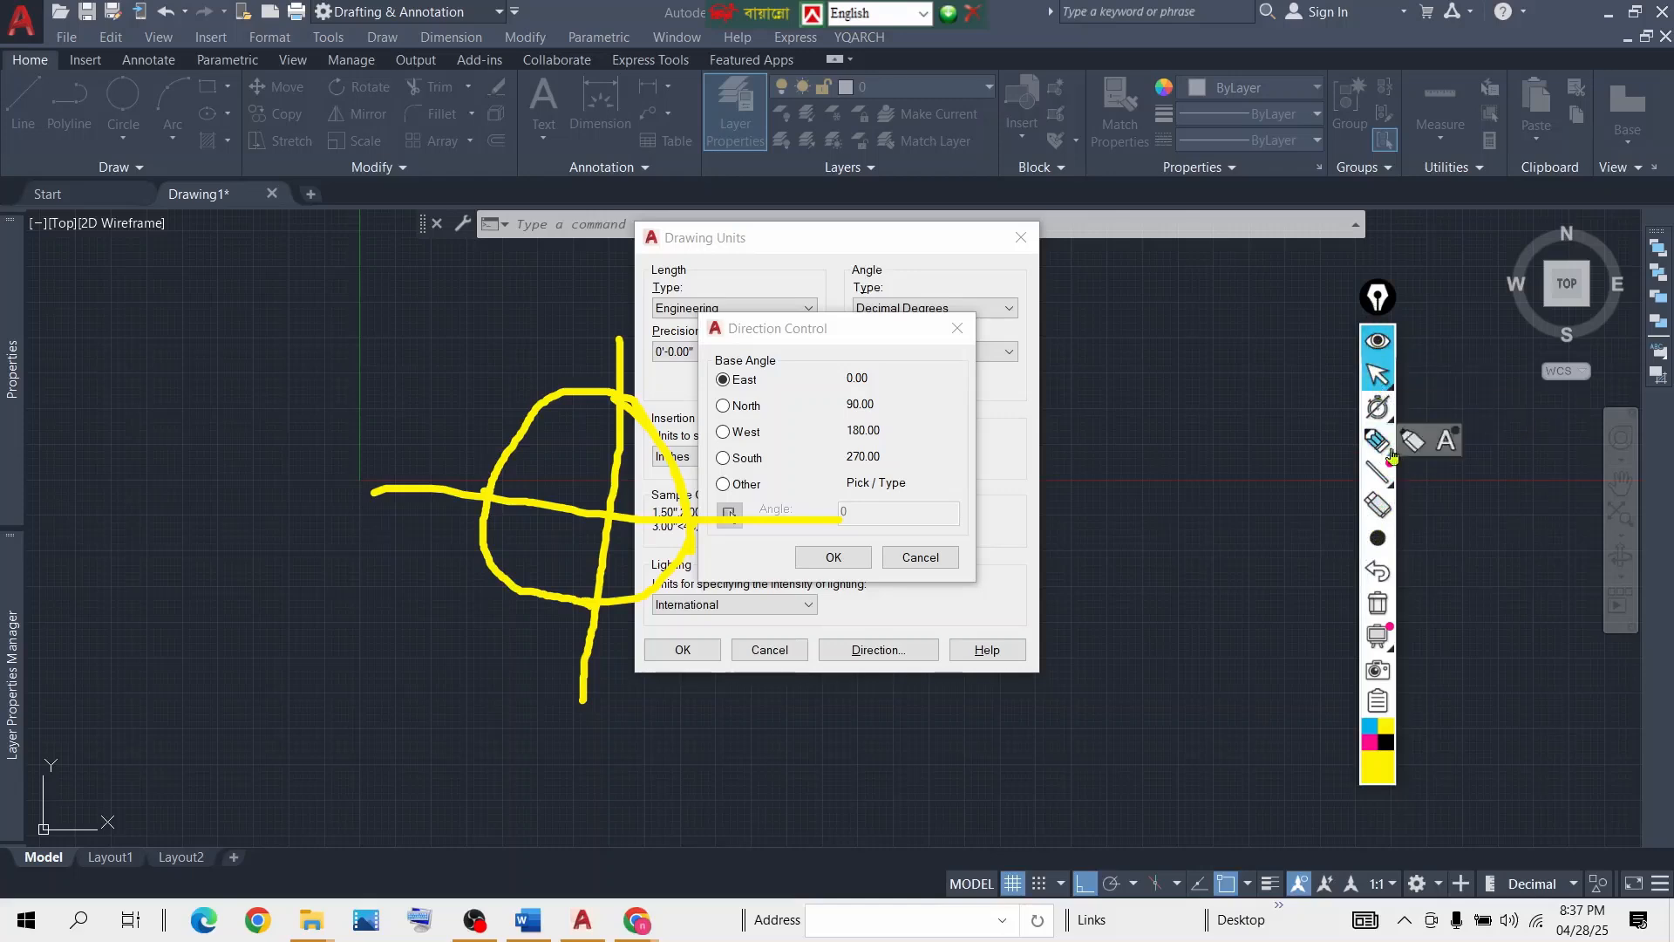
{"action": "left_click", "coordinate": [1378, 603]}
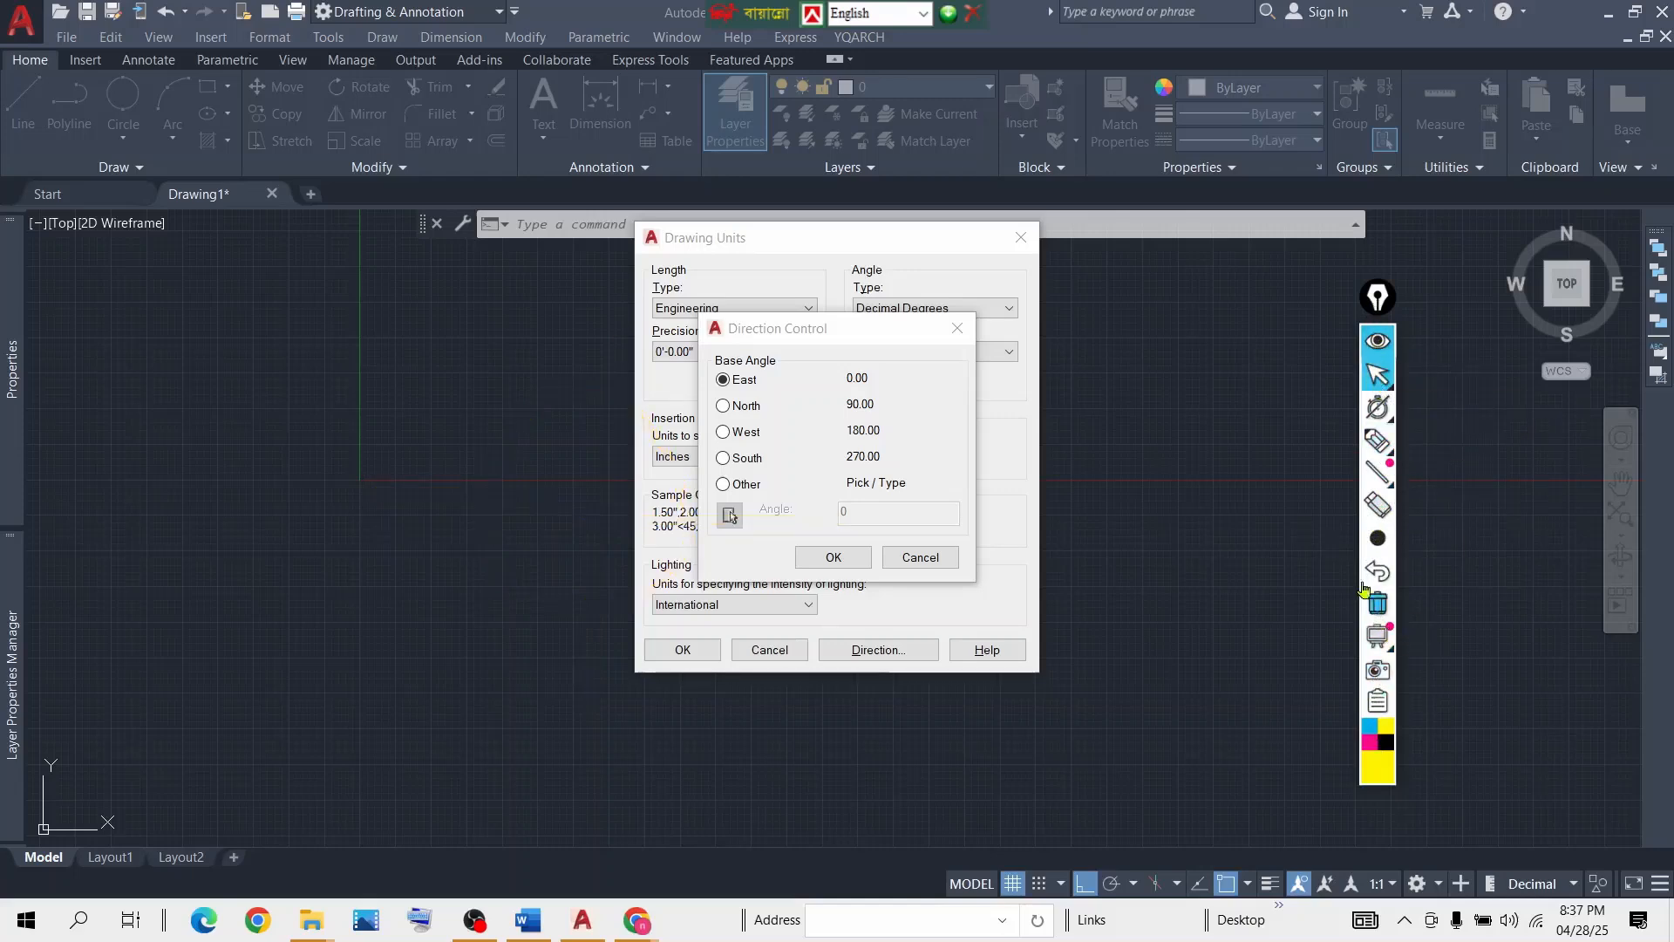
{"action": "left_click", "coordinate": [917, 409]}
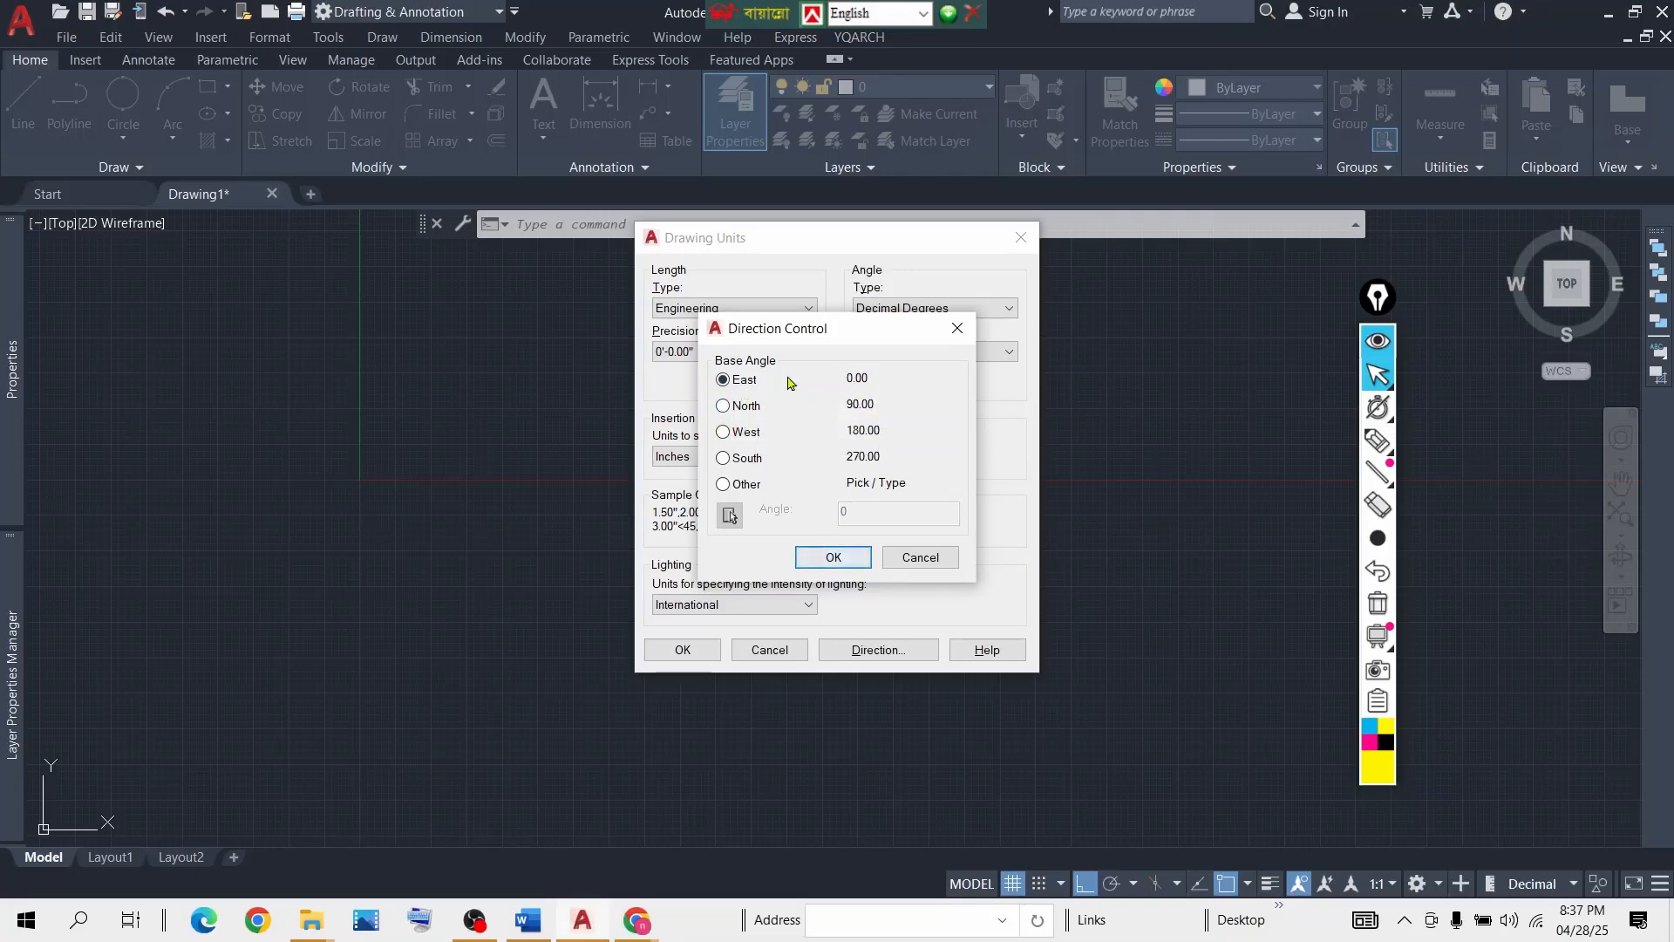
{"action": "left_click", "coordinate": [959, 331]}
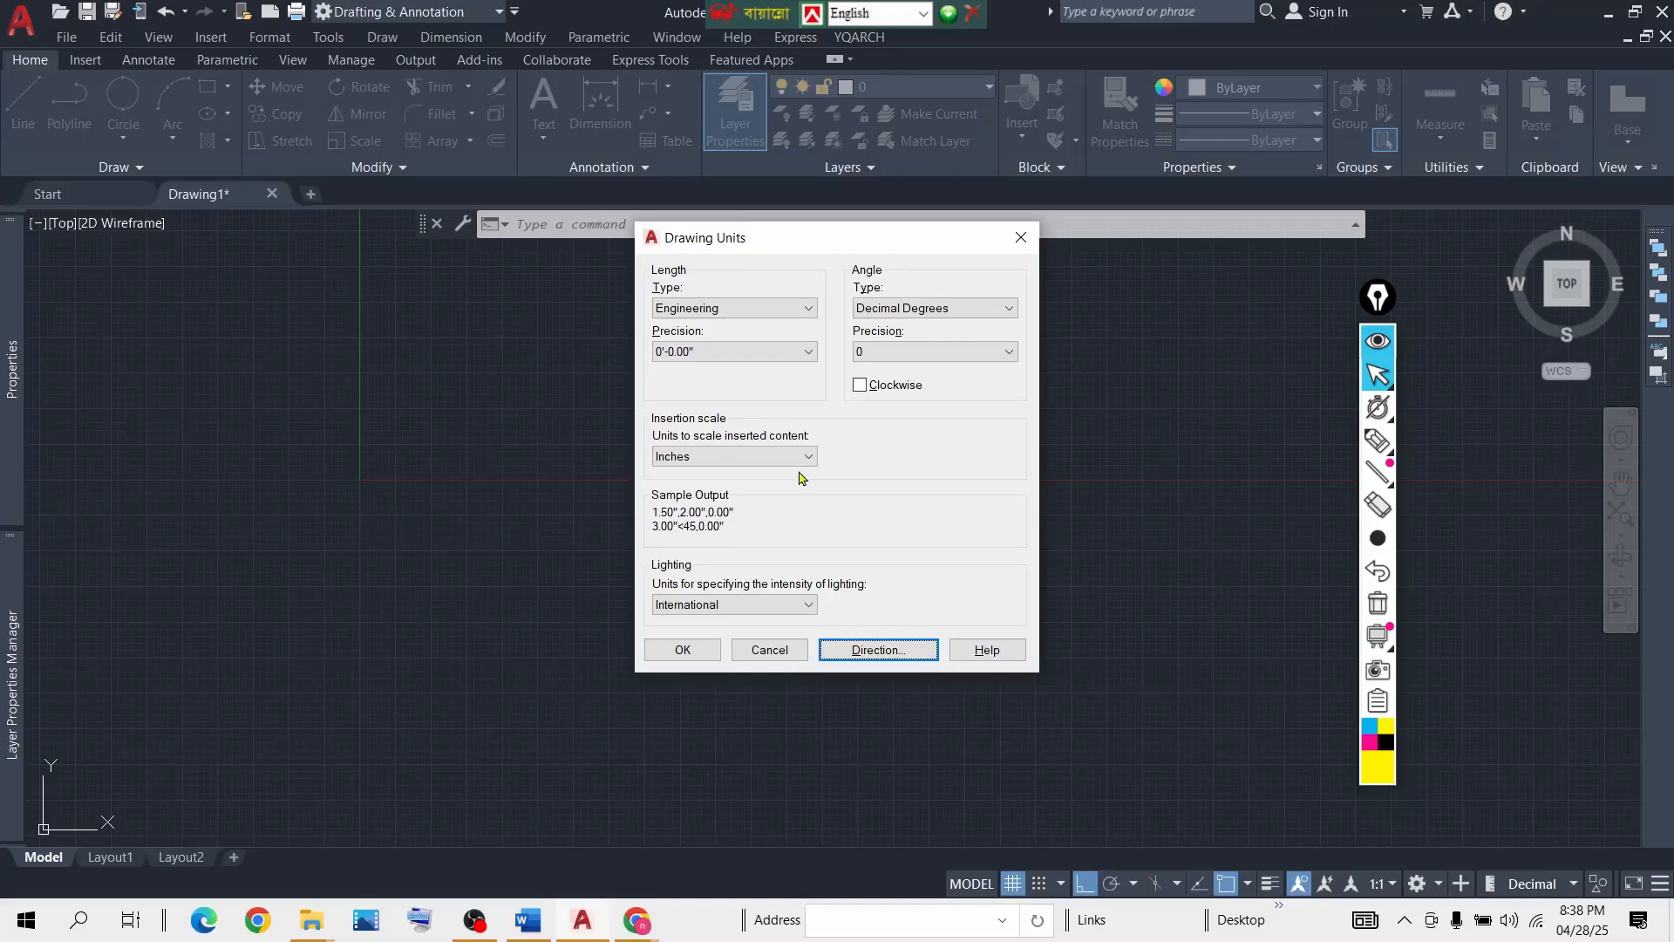
{"action": "mouse_move", "coordinate": [736, 460]}
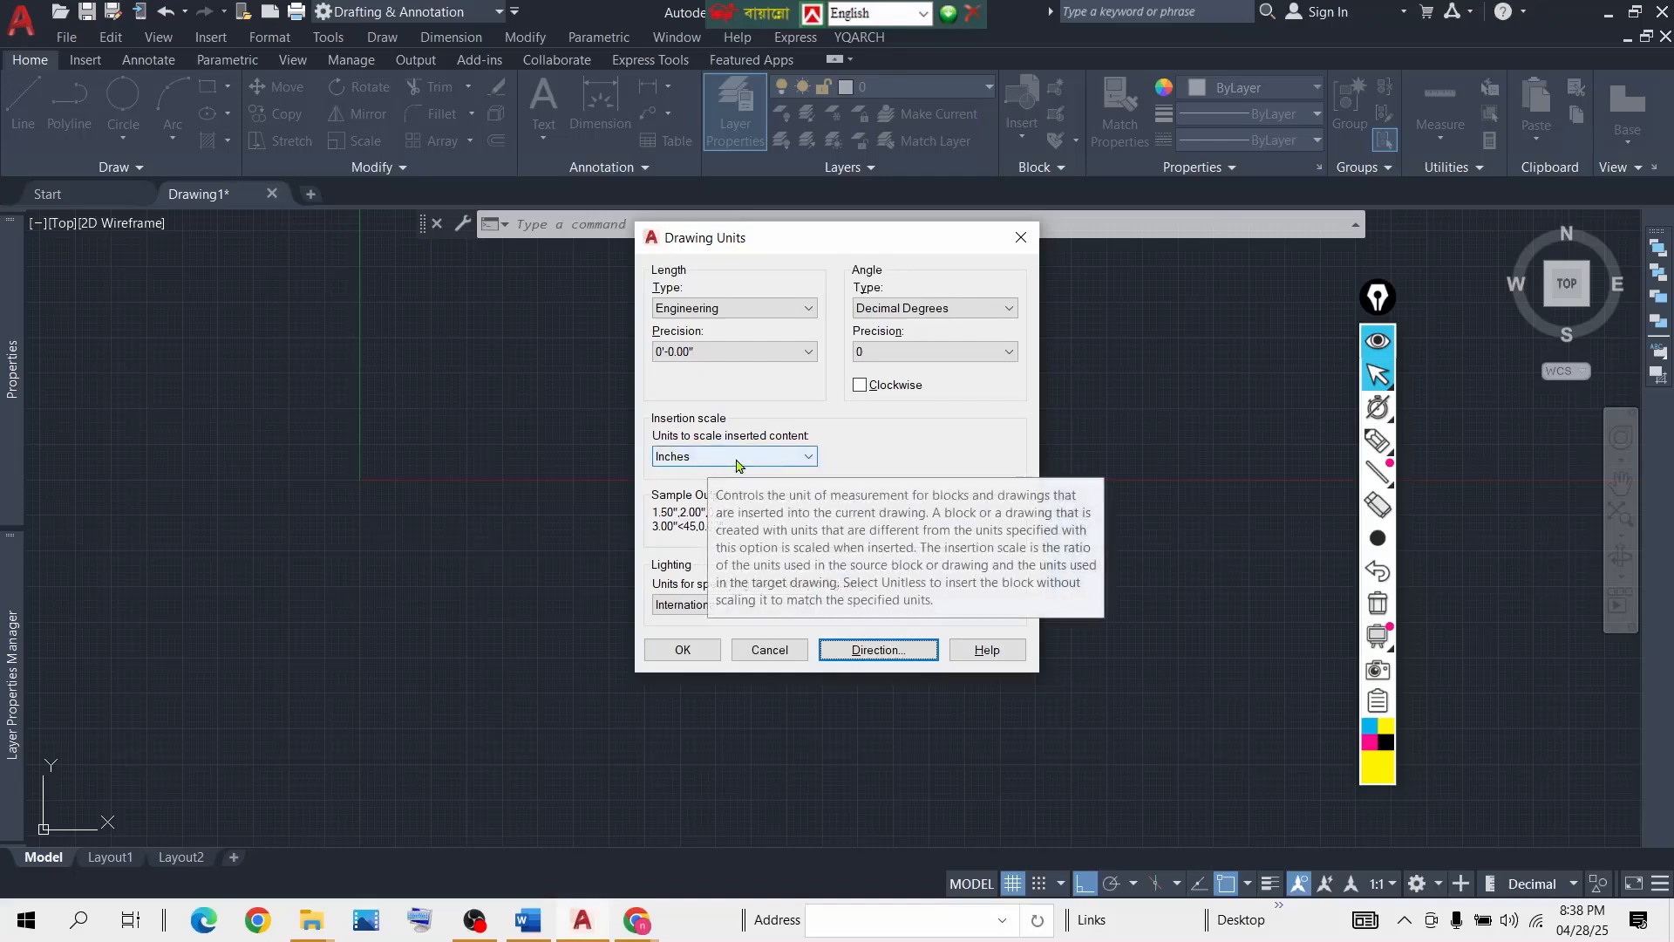
Select Inches as the insertion scale and apply the drawing units settings.
{"action": "left_click", "coordinate": [808, 459]}
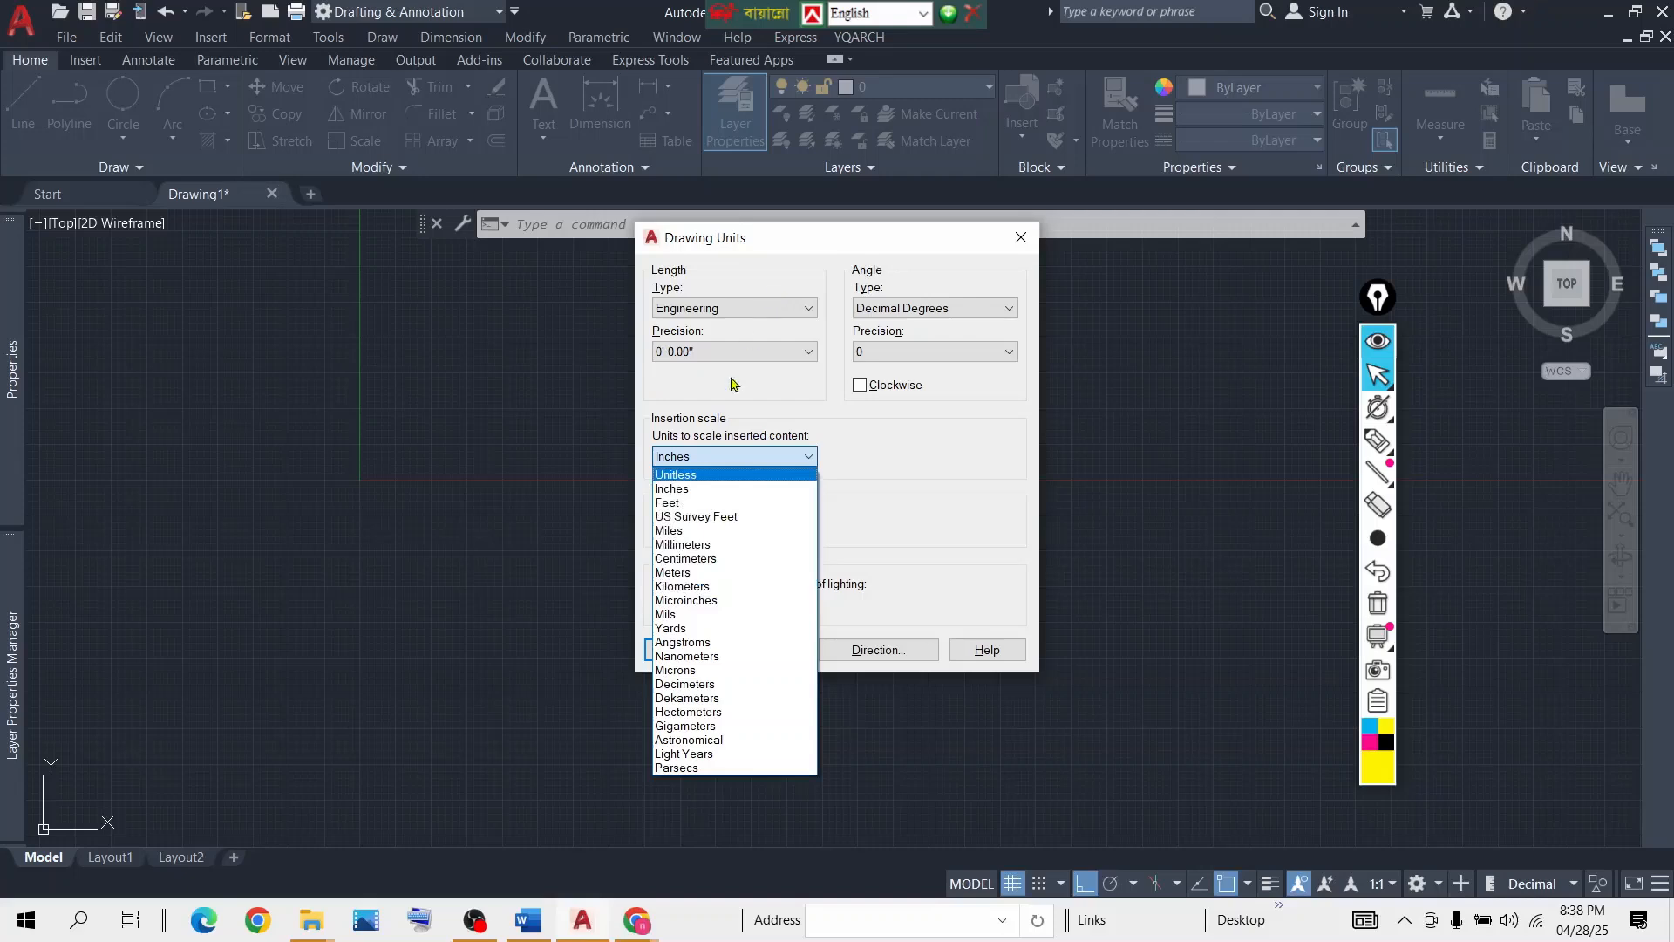
{"action": "left_click", "coordinate": [691, 494]}
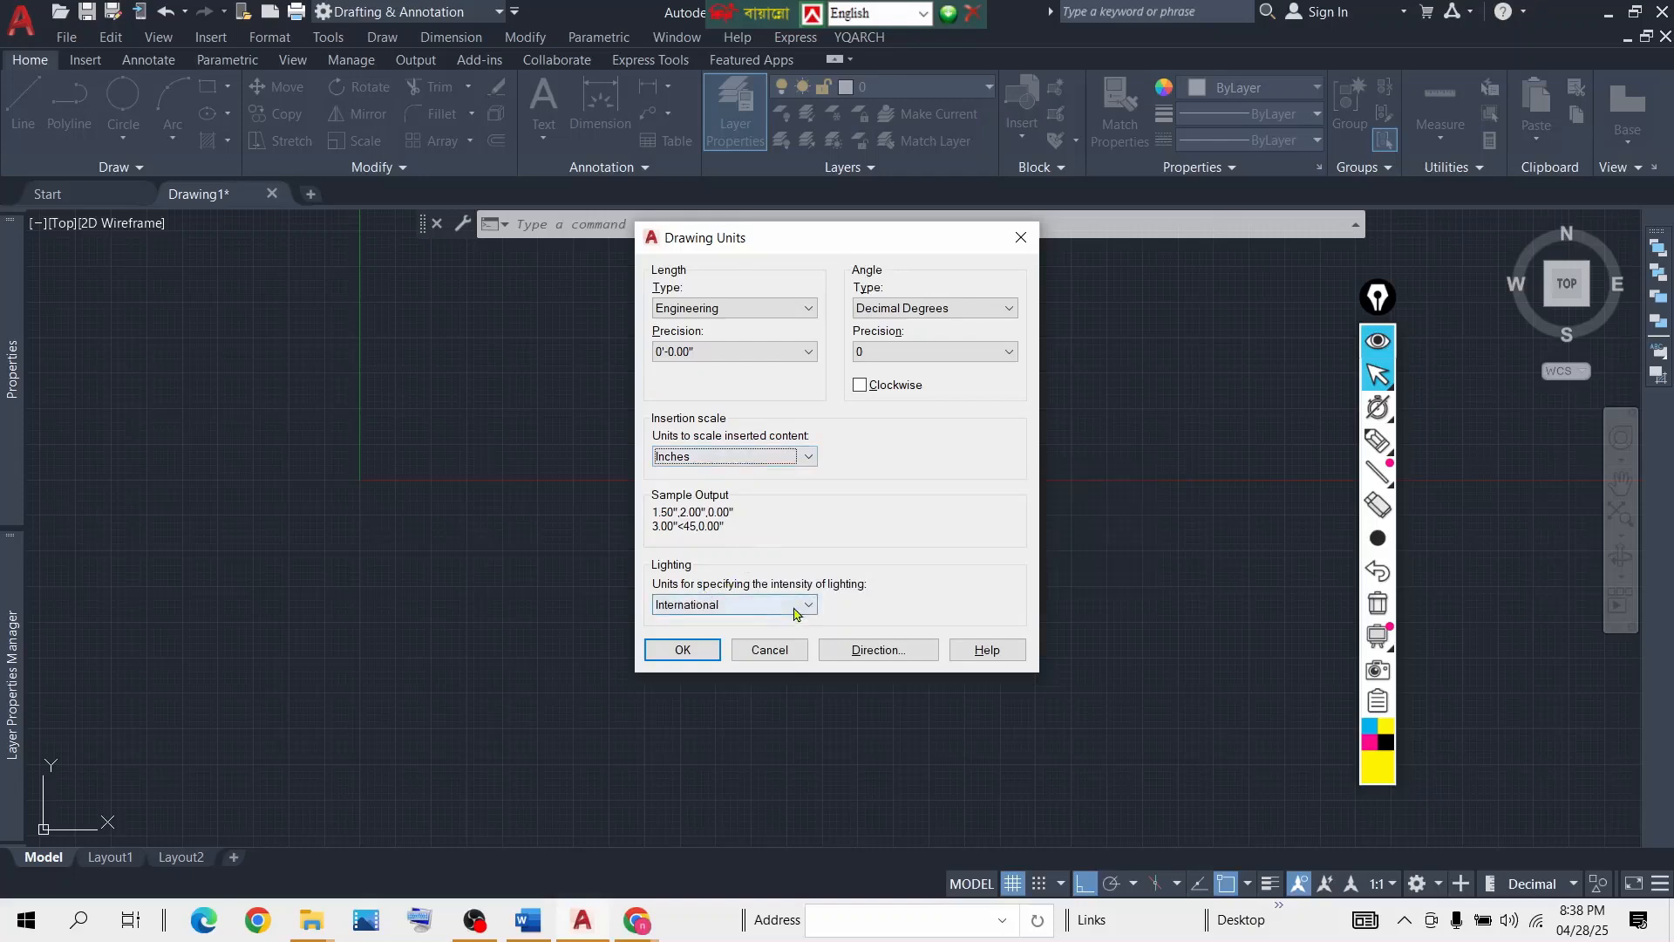
{"action": "left_click", "coordinate": [684, 651]}
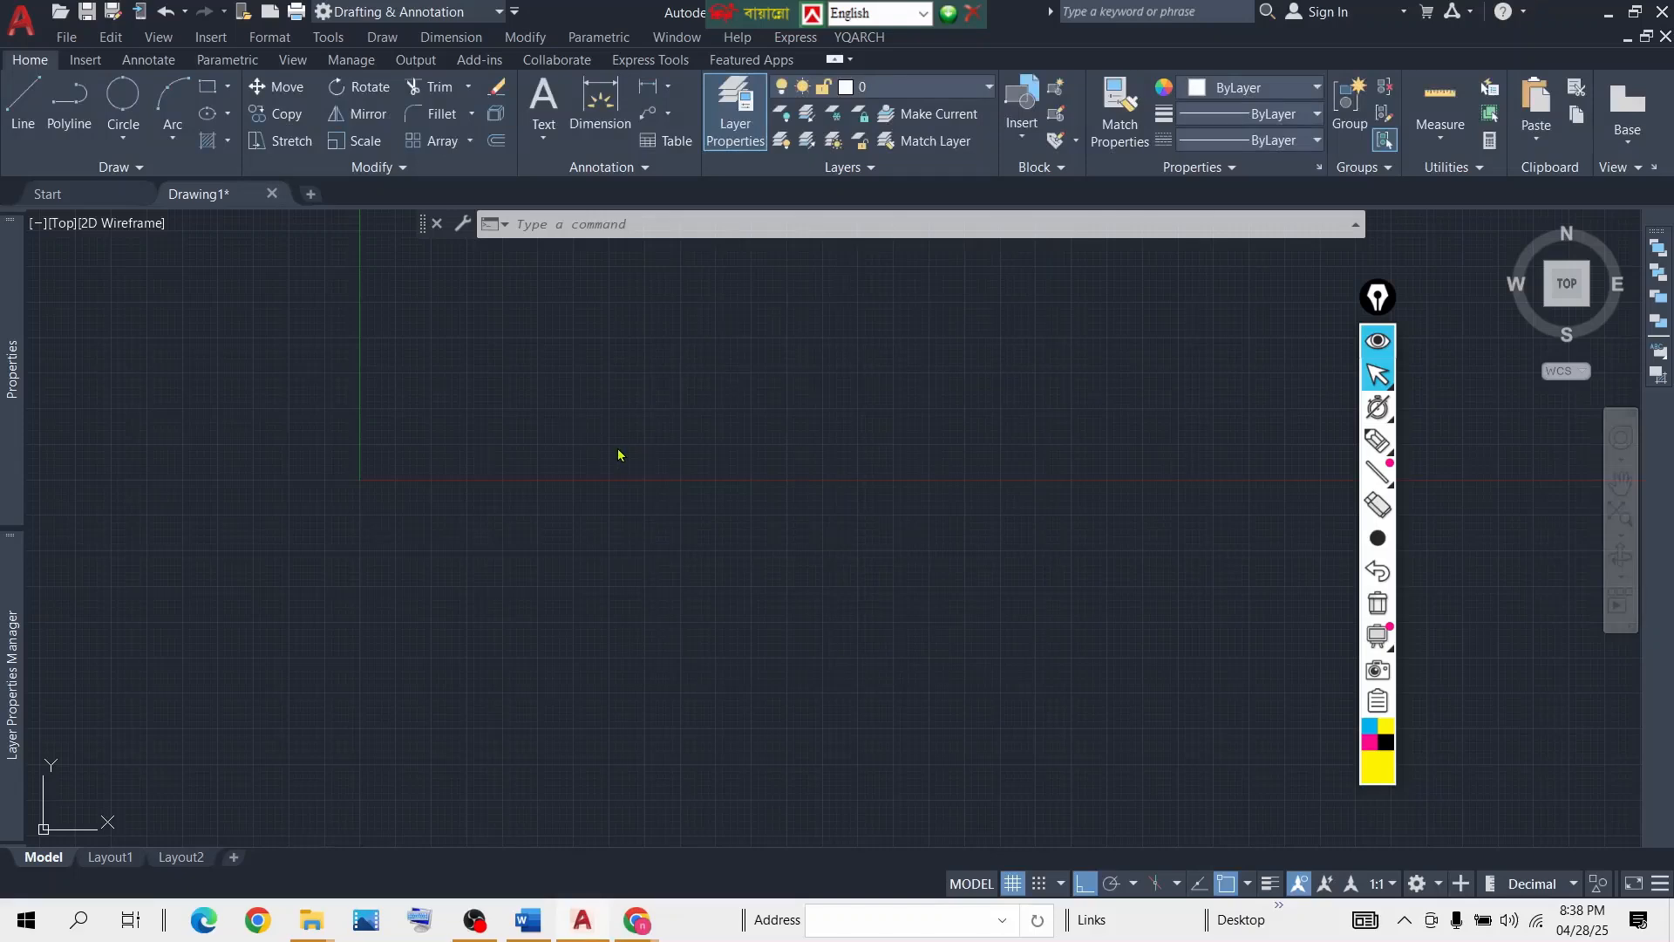
Move the Epic Pen toolbar to the far edge of the drawing area and return focus to the drawing.
{"action": "mouse_move", "coordinate": [1376, 401]}
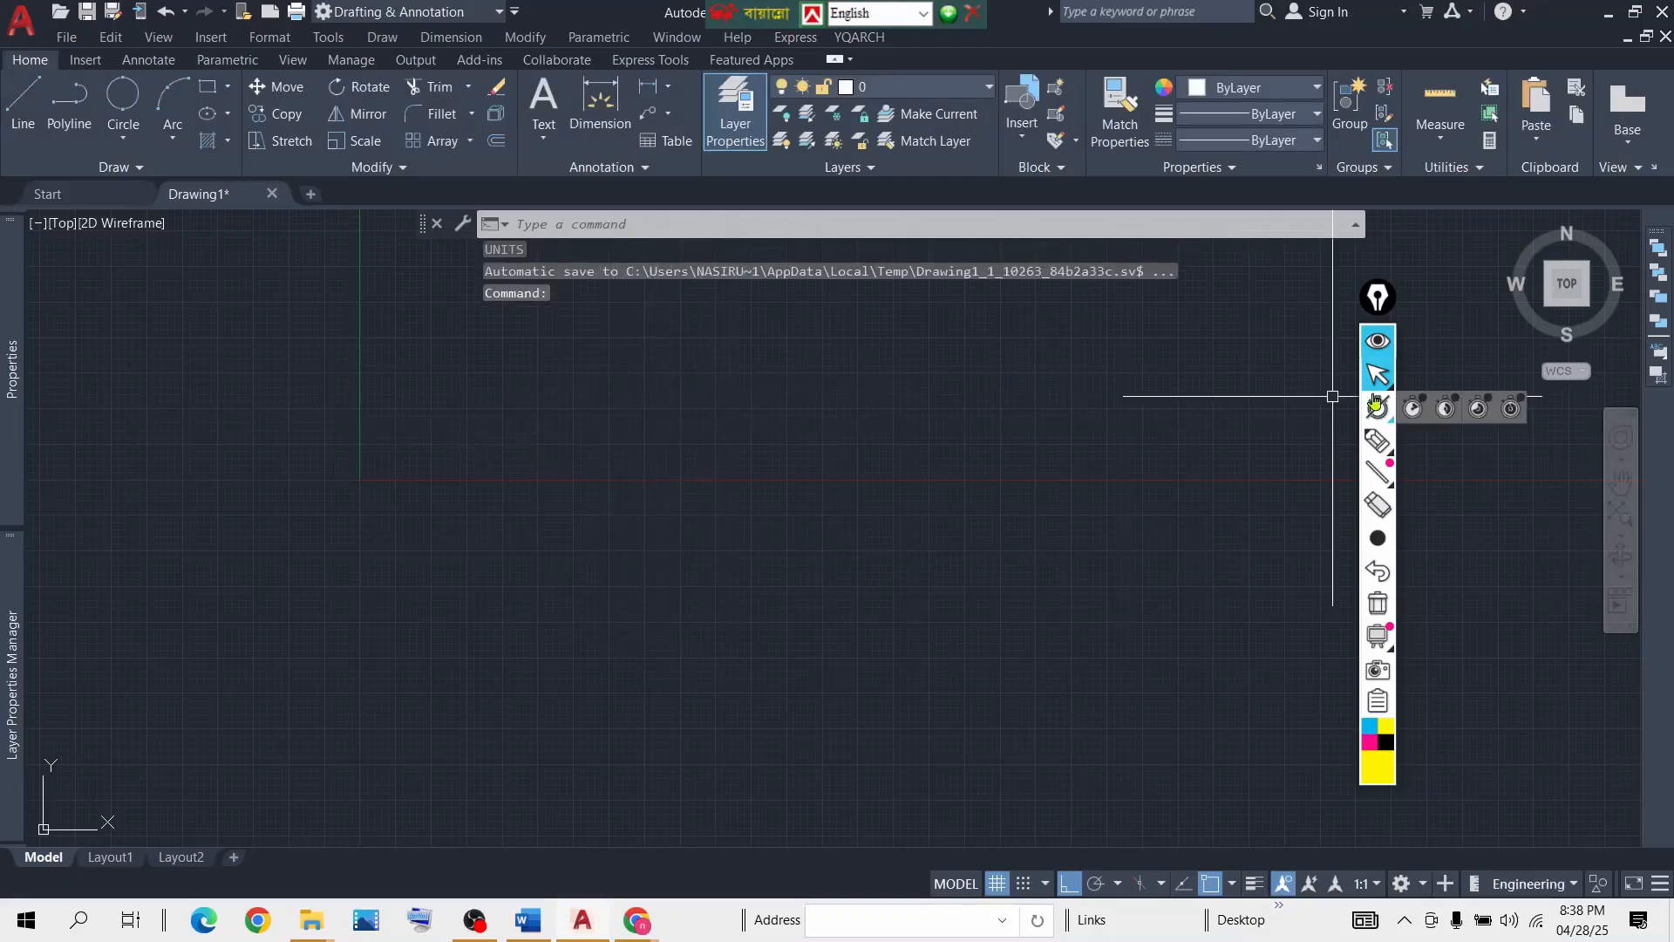
{"action": "left_click_drag", "start_coordinate": [1378, 297], "coordinate": [1439, 389]}
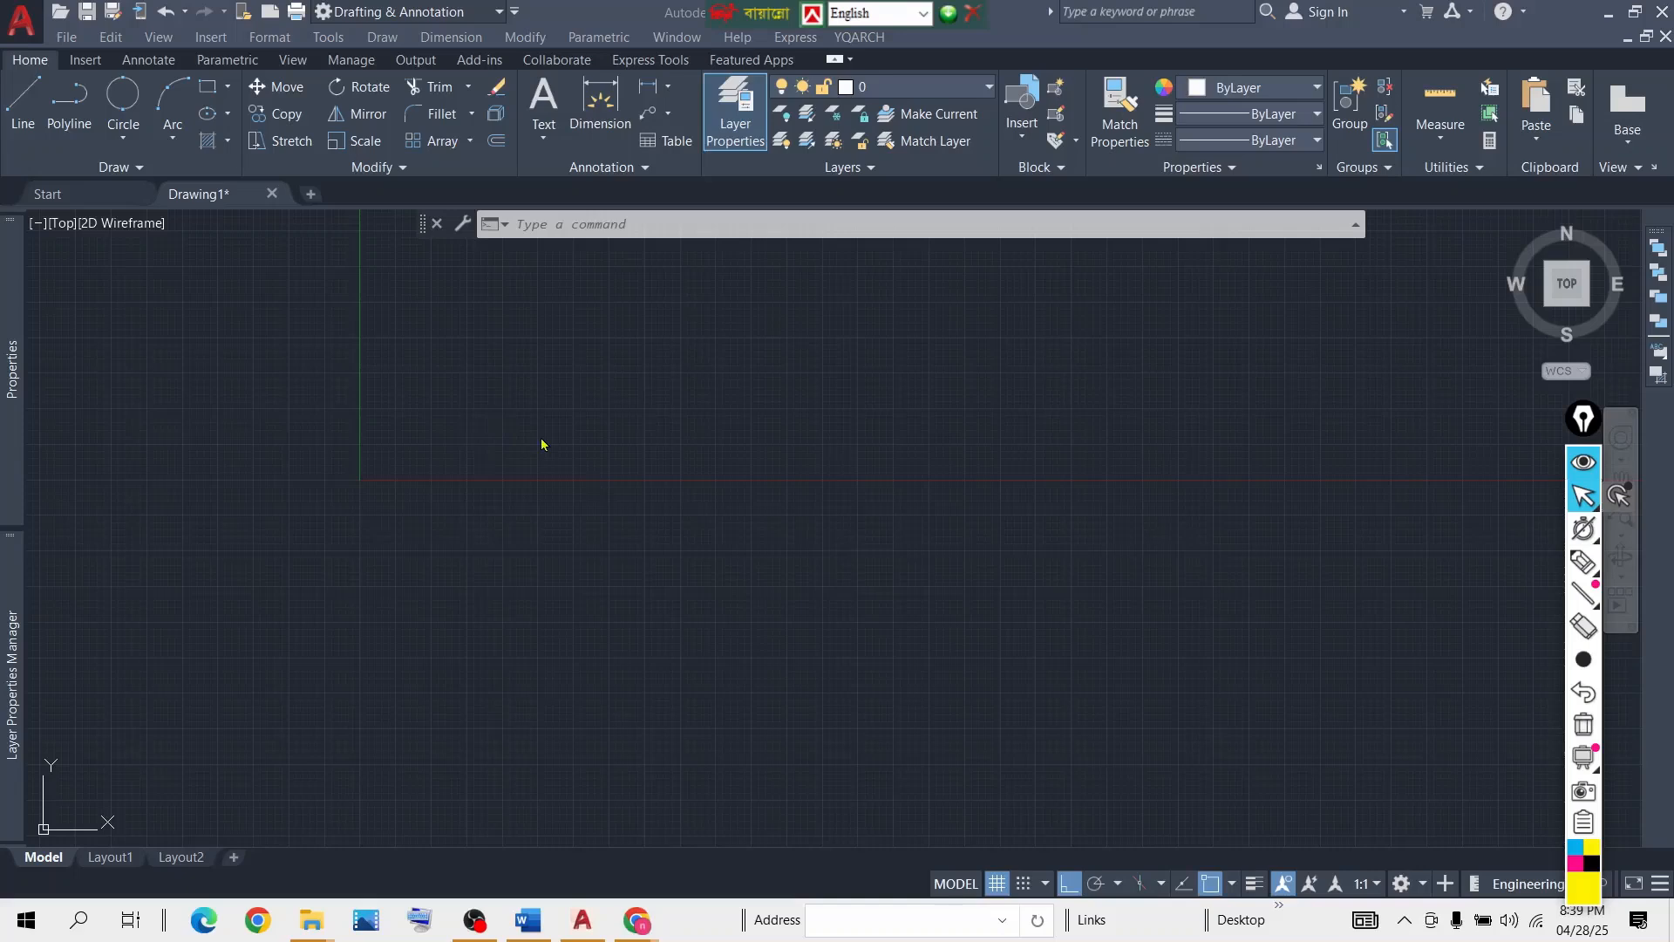
{"action": "left_click", "coordinate": [822, 445]}
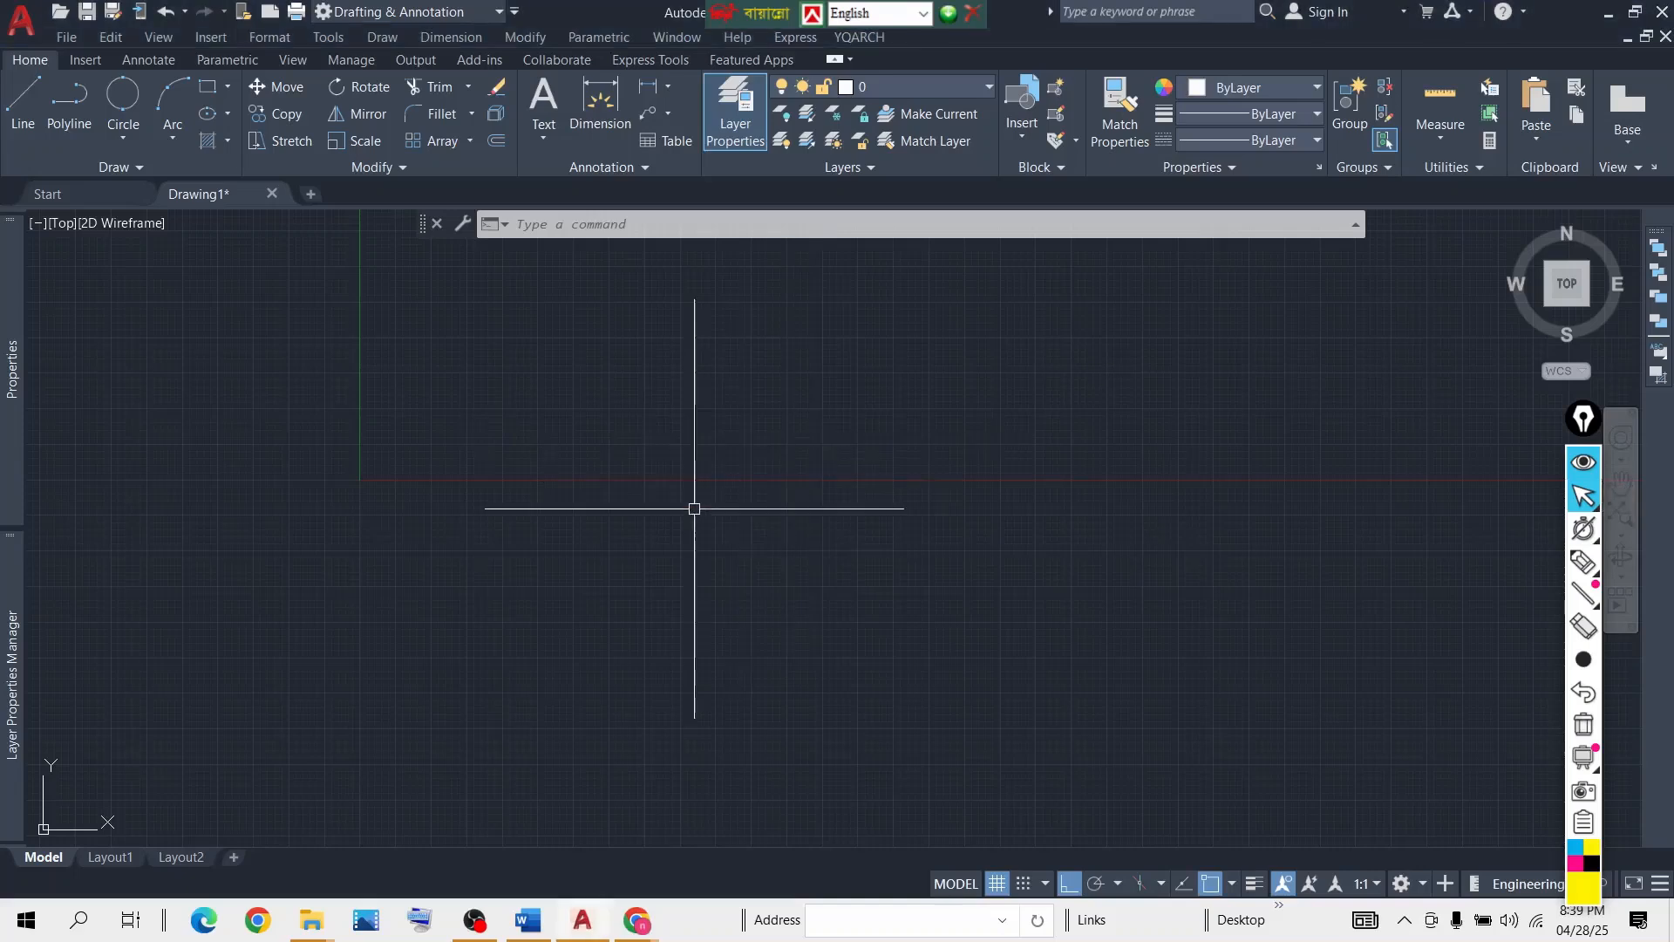
{"action": "type", "text": "m"}
{"action": "key", "text": "Return"}
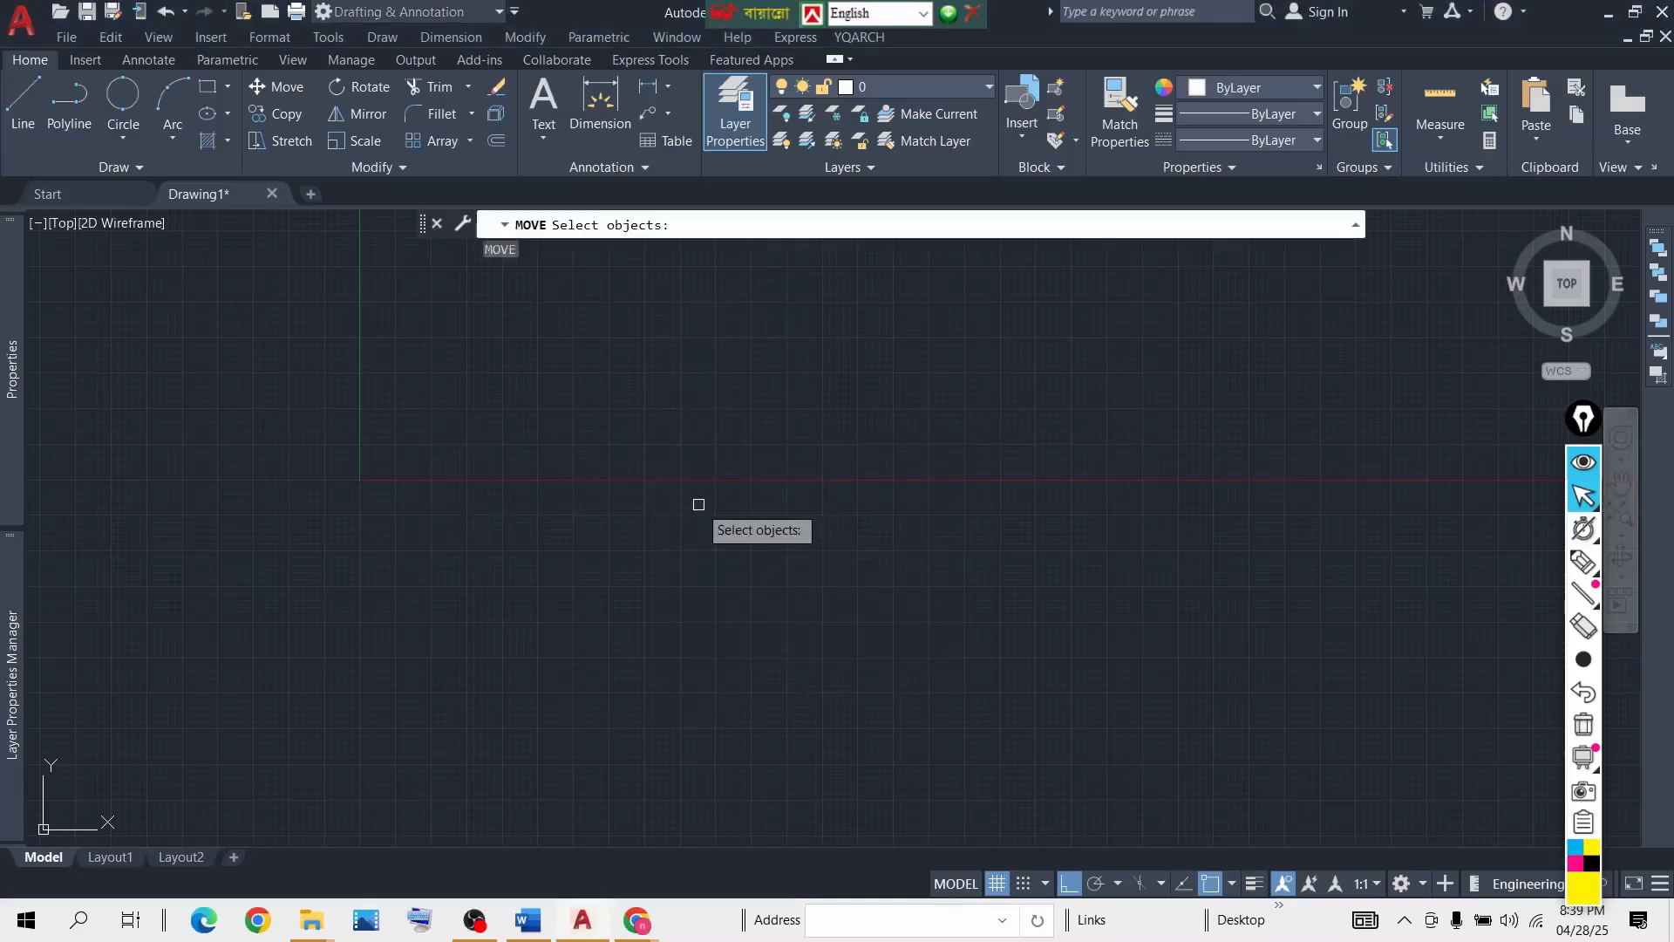
{"action": "key", "text": "Escape"}
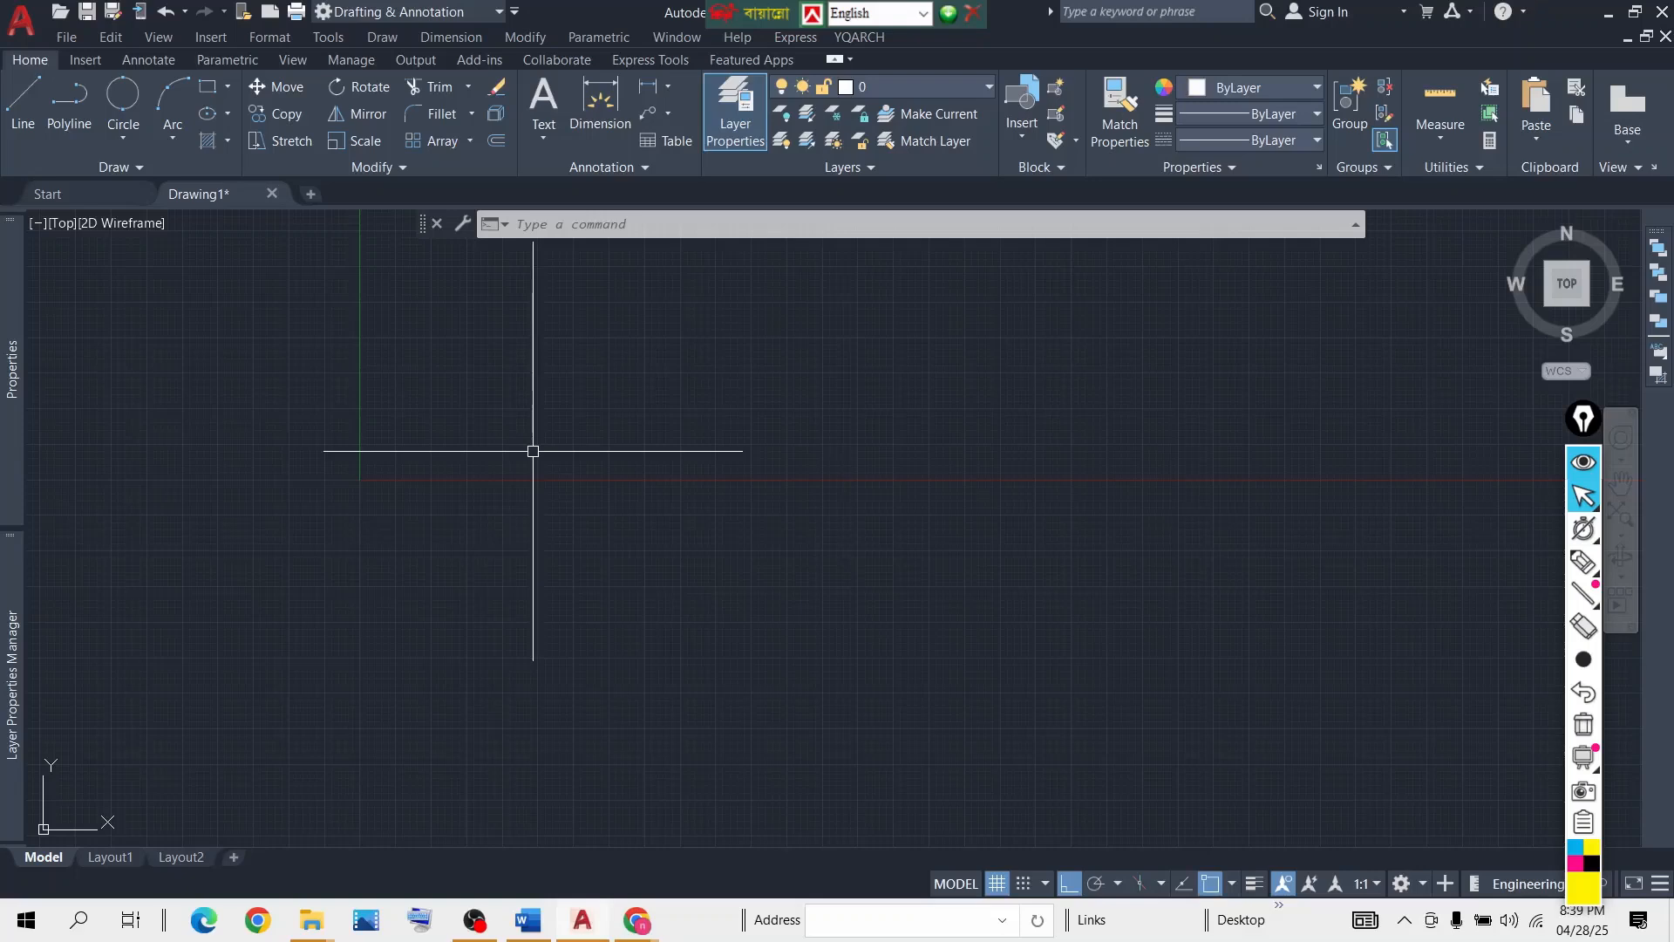
Modify the Standard dimension style's linear primary units to Engineering format with 0'-0.00" precision.
{"action": "type", "text": "d"}
{"action": "key", "text": "Return"}
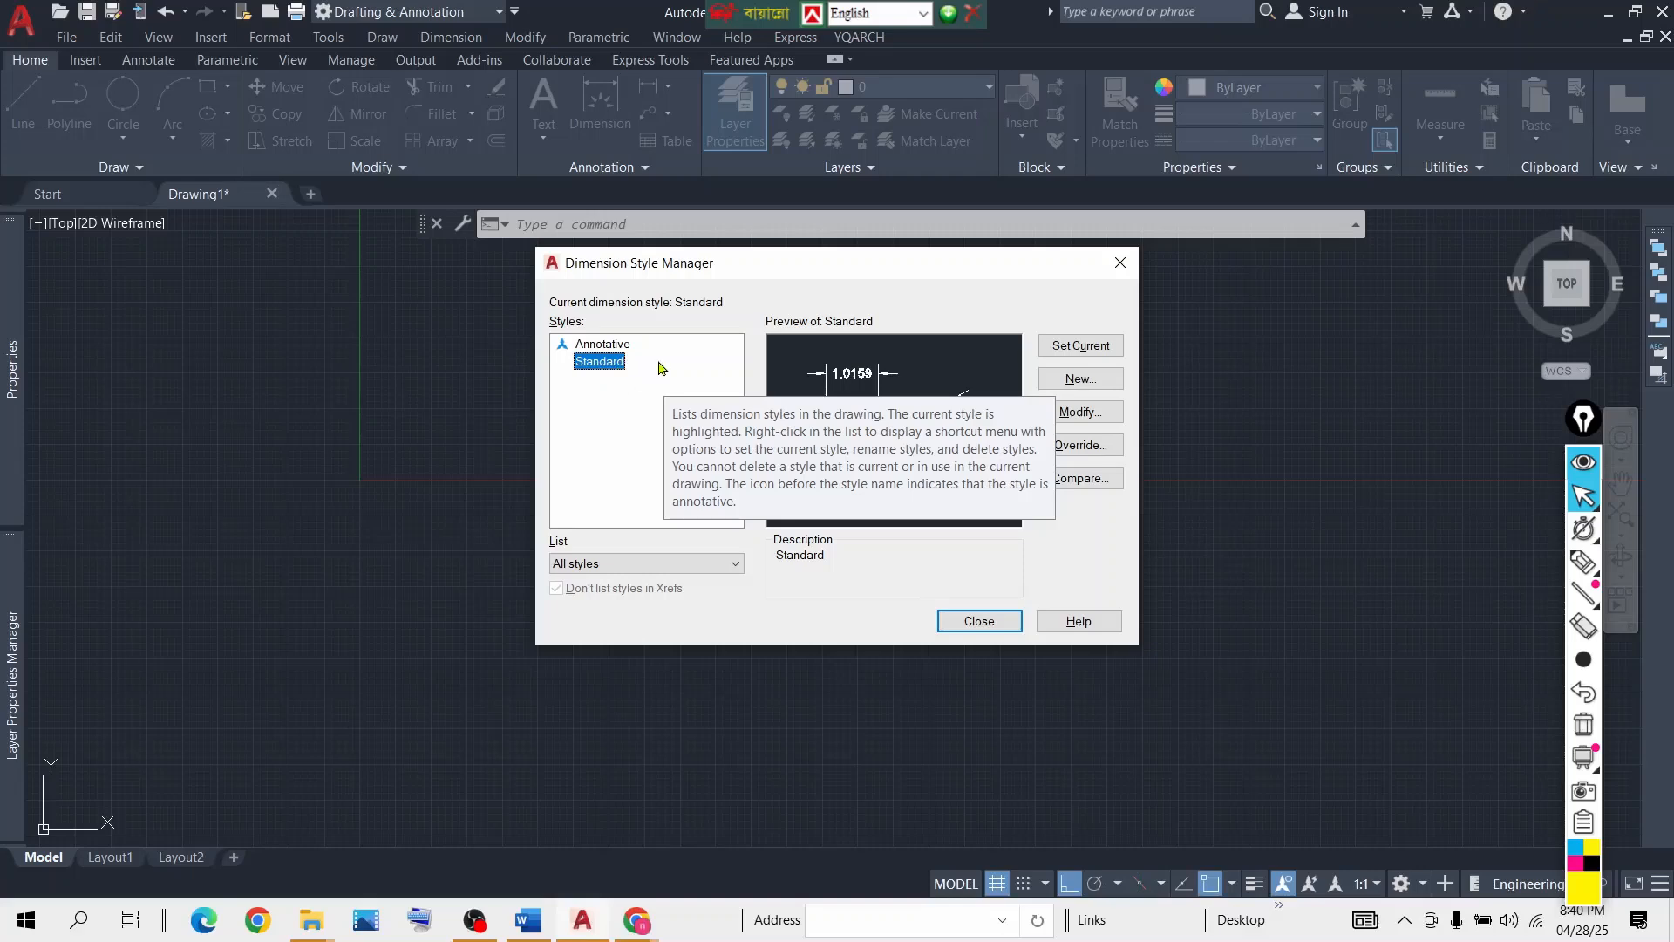
{"action": "left_click", "coordinate": [1077, 417]}
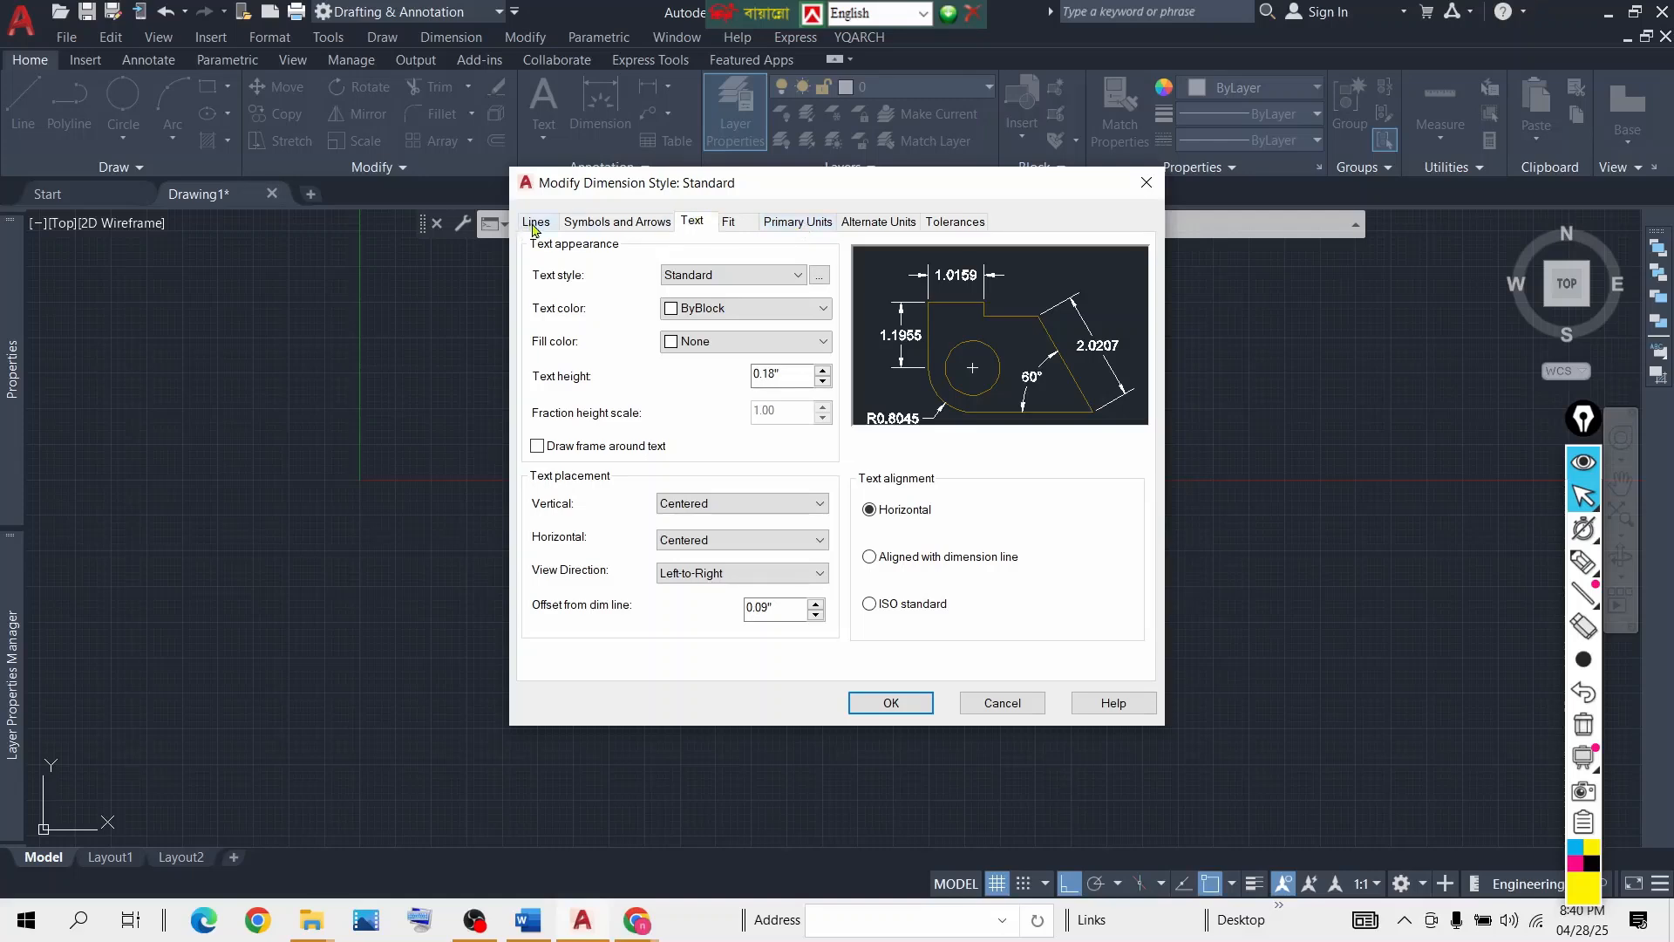
{"action": "left_click", "coordinate": [806, 224]}
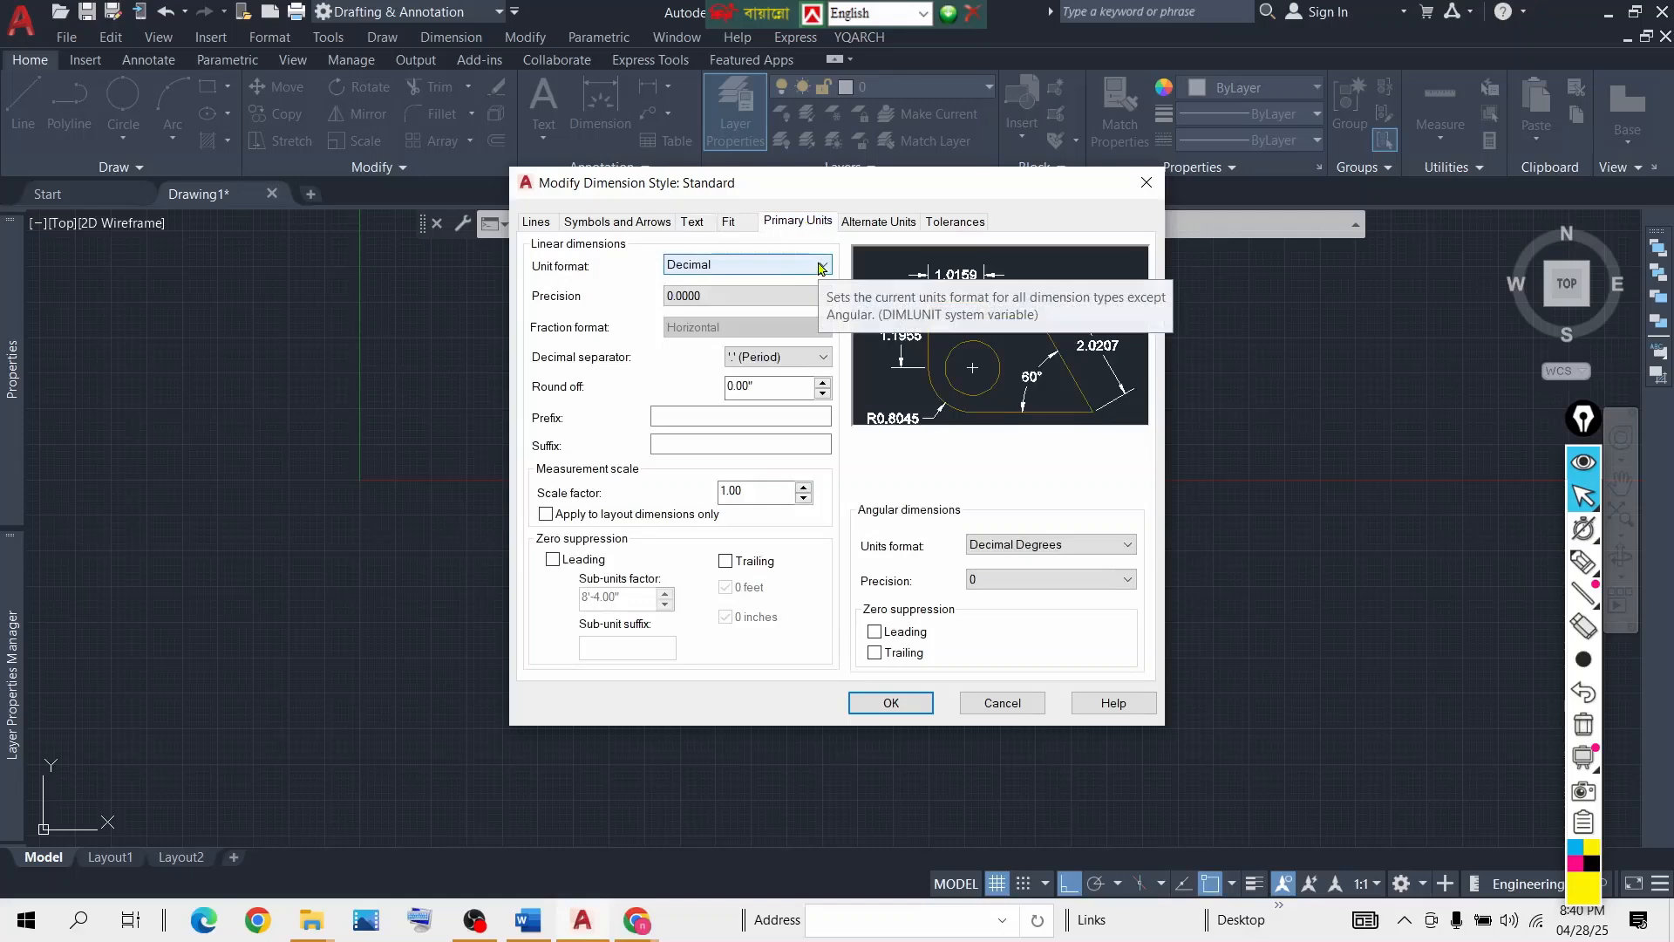
{"action": "left_click", "coordinate": [819, 268]}
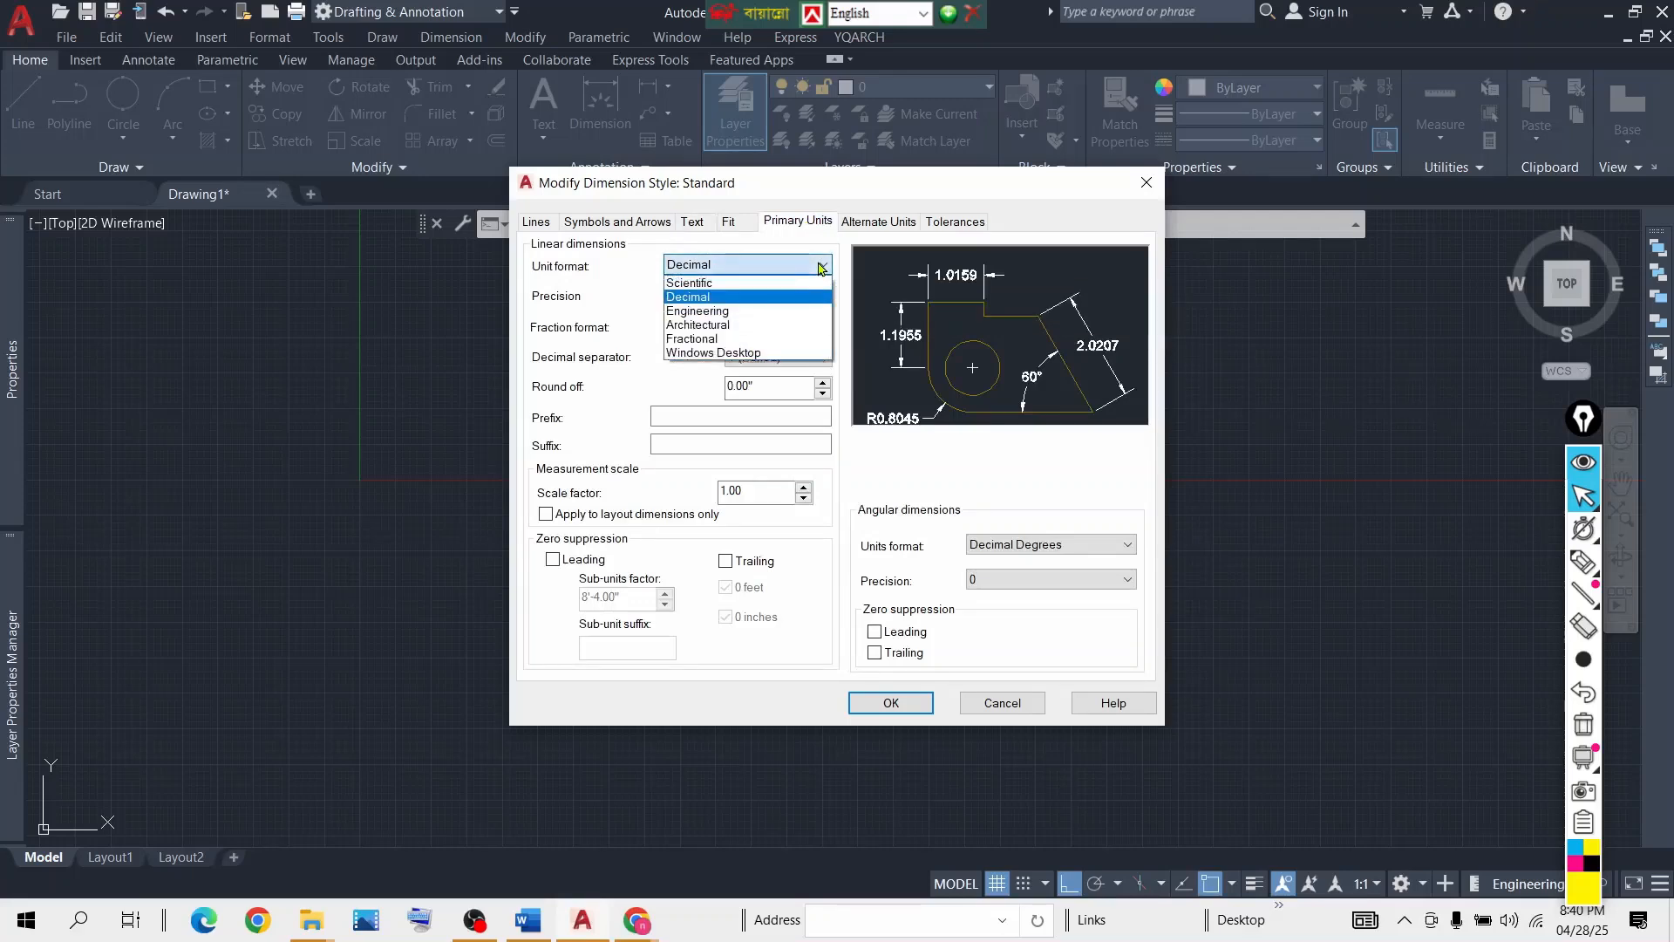
{"action": "left_click", "coordinate": [747, 312]}
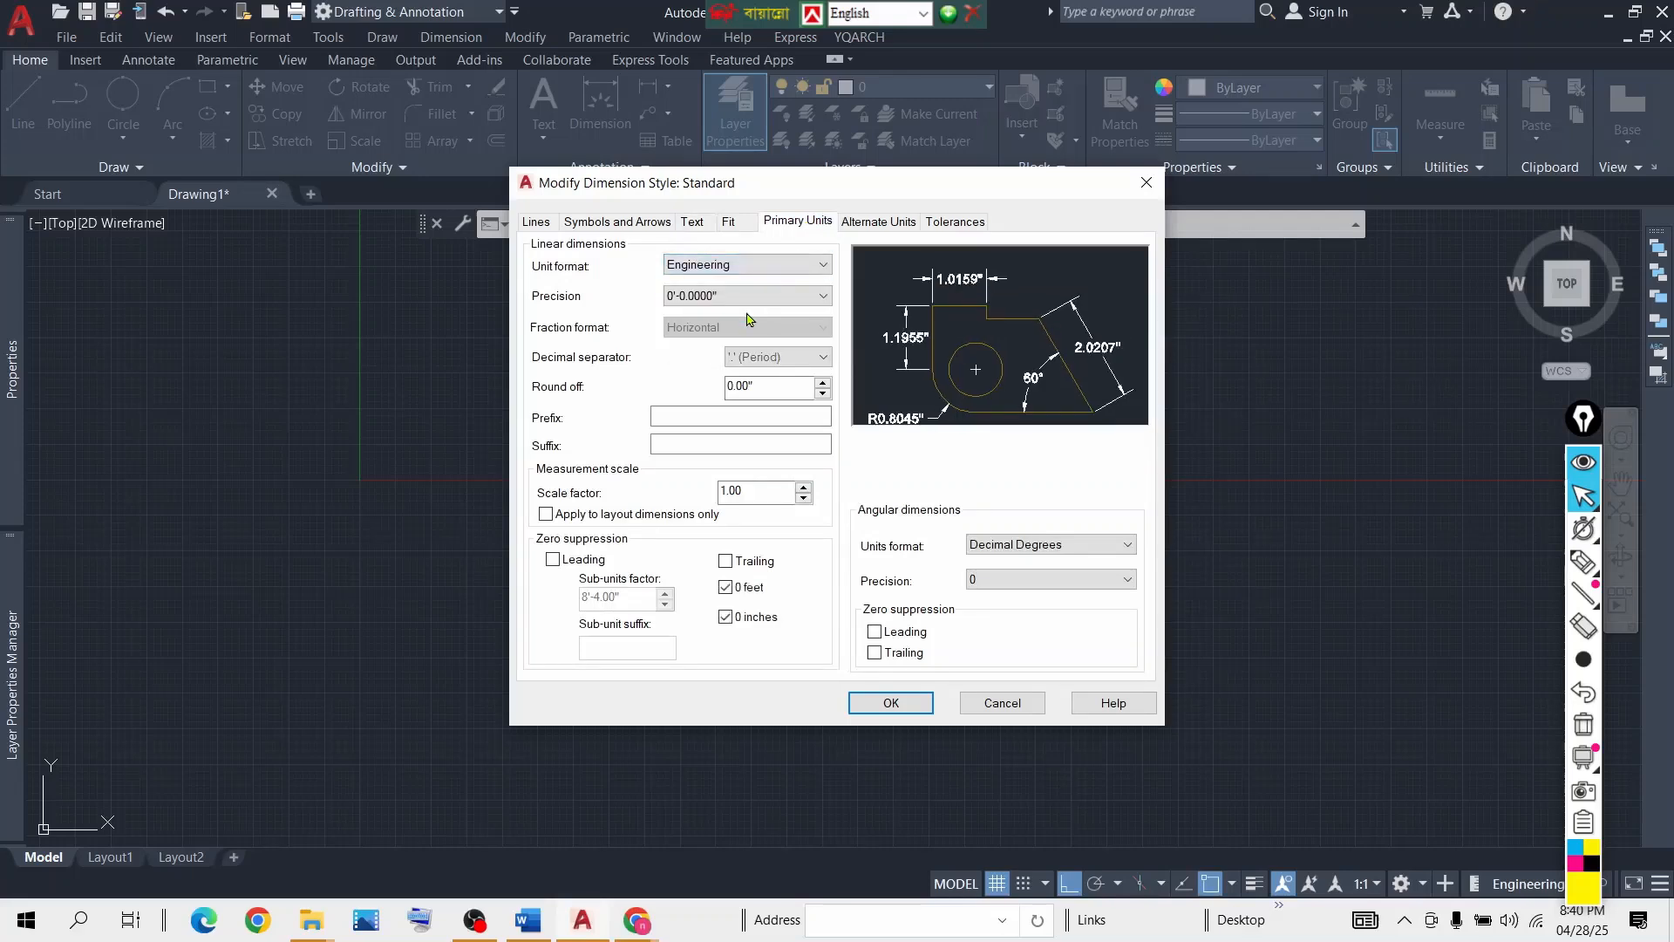
{"action": "left_click", "coordinate": [817, 299]}
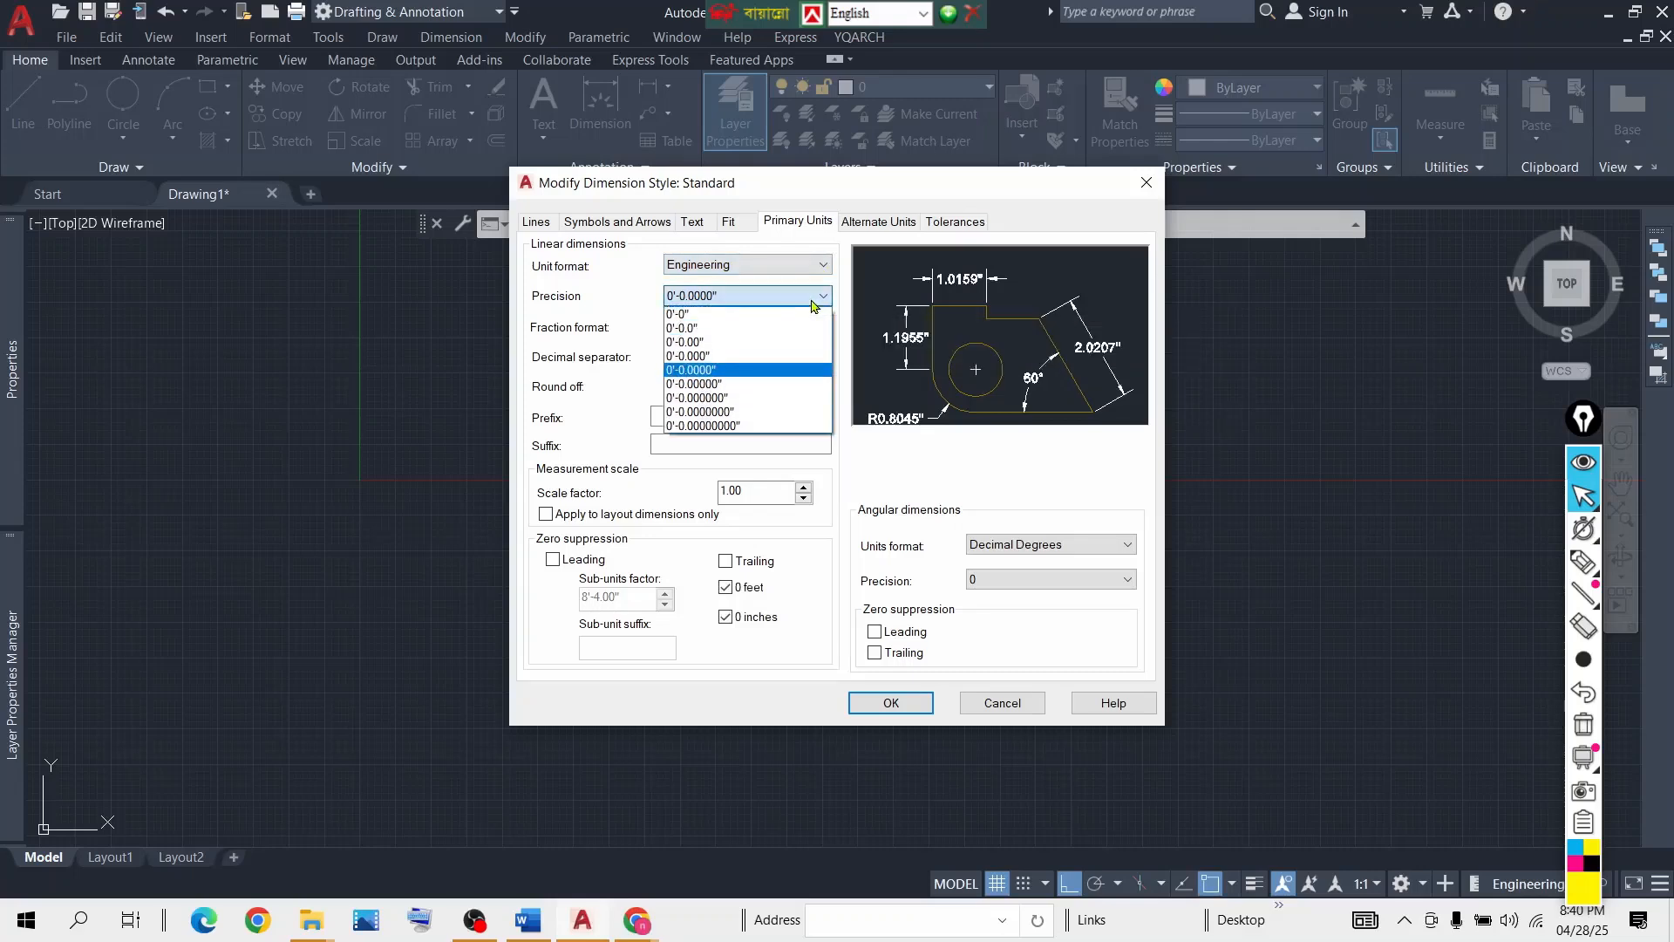
{"action": "left_click", "coordinate": [728, 342]}
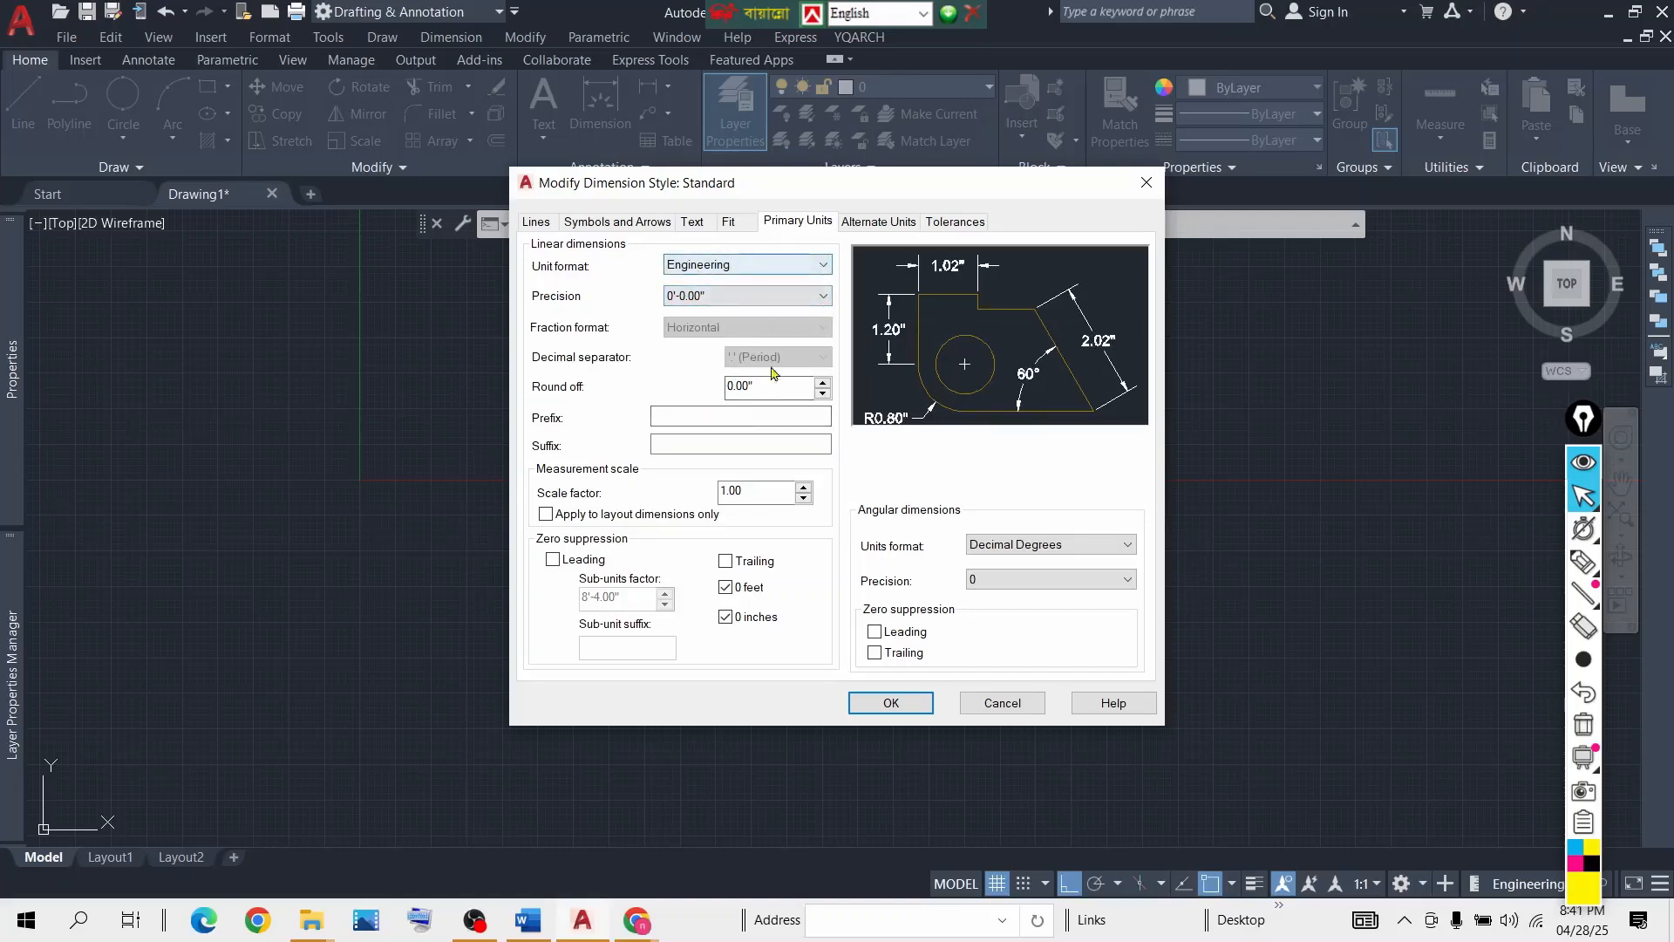
Set the Standard dimension style's text height to 5".
{"action": "left_click", "coordinate": [693, 223]}
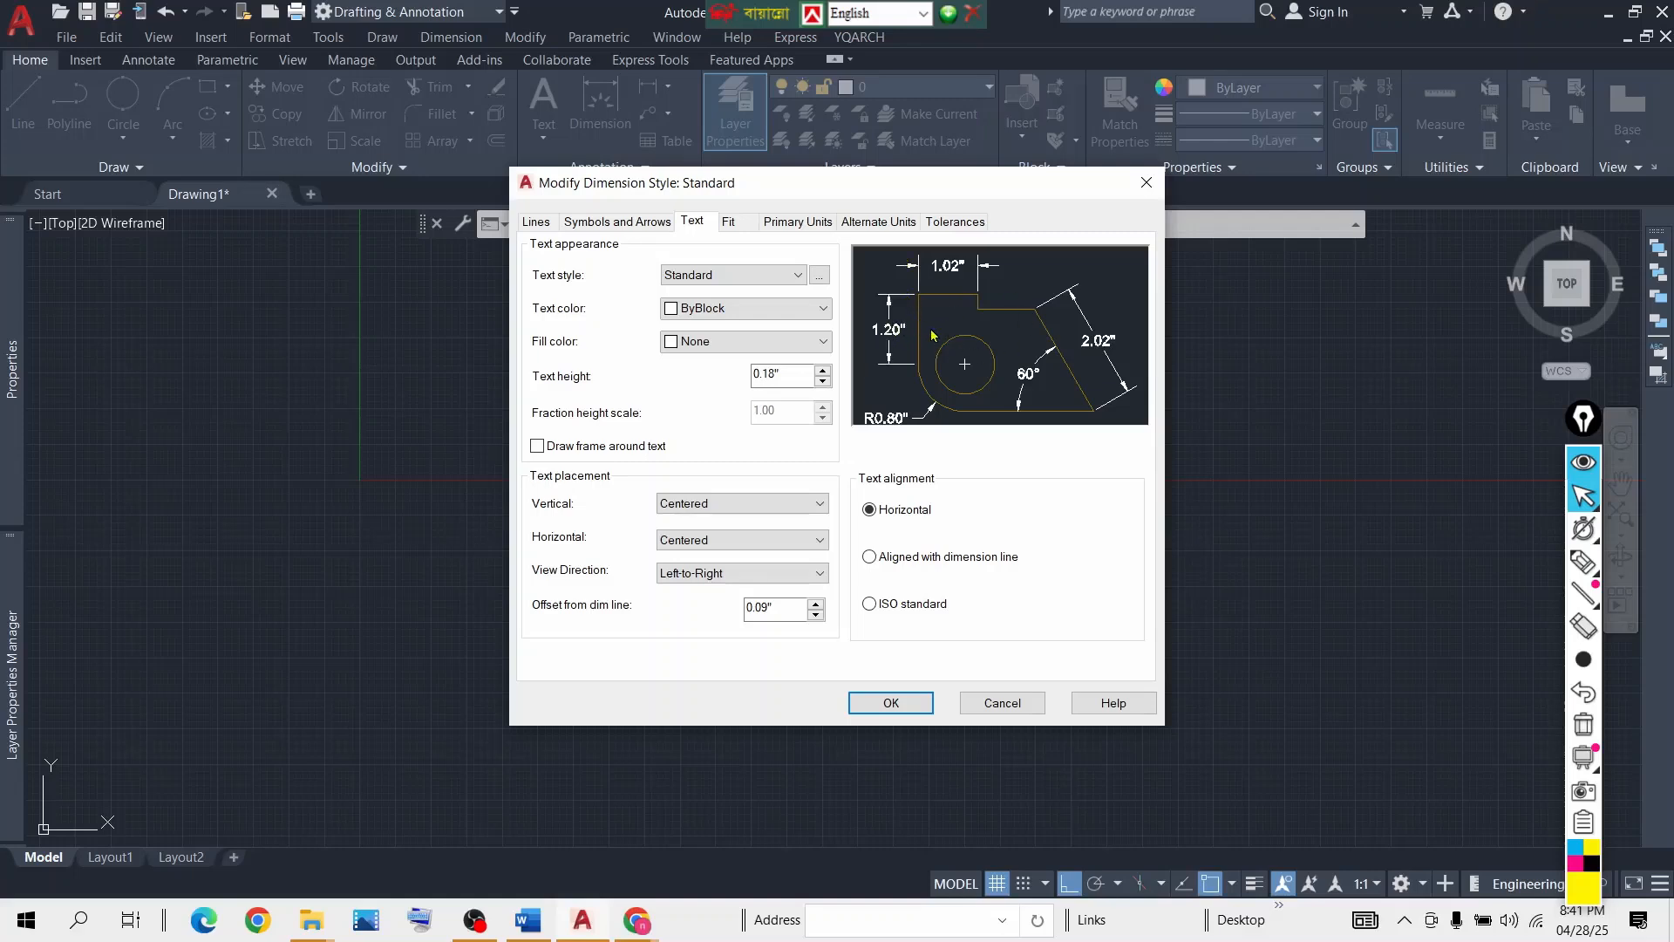
{"action": "double_click", "coordinate": [764, 375]}
{"action": "type", "text": "5"}
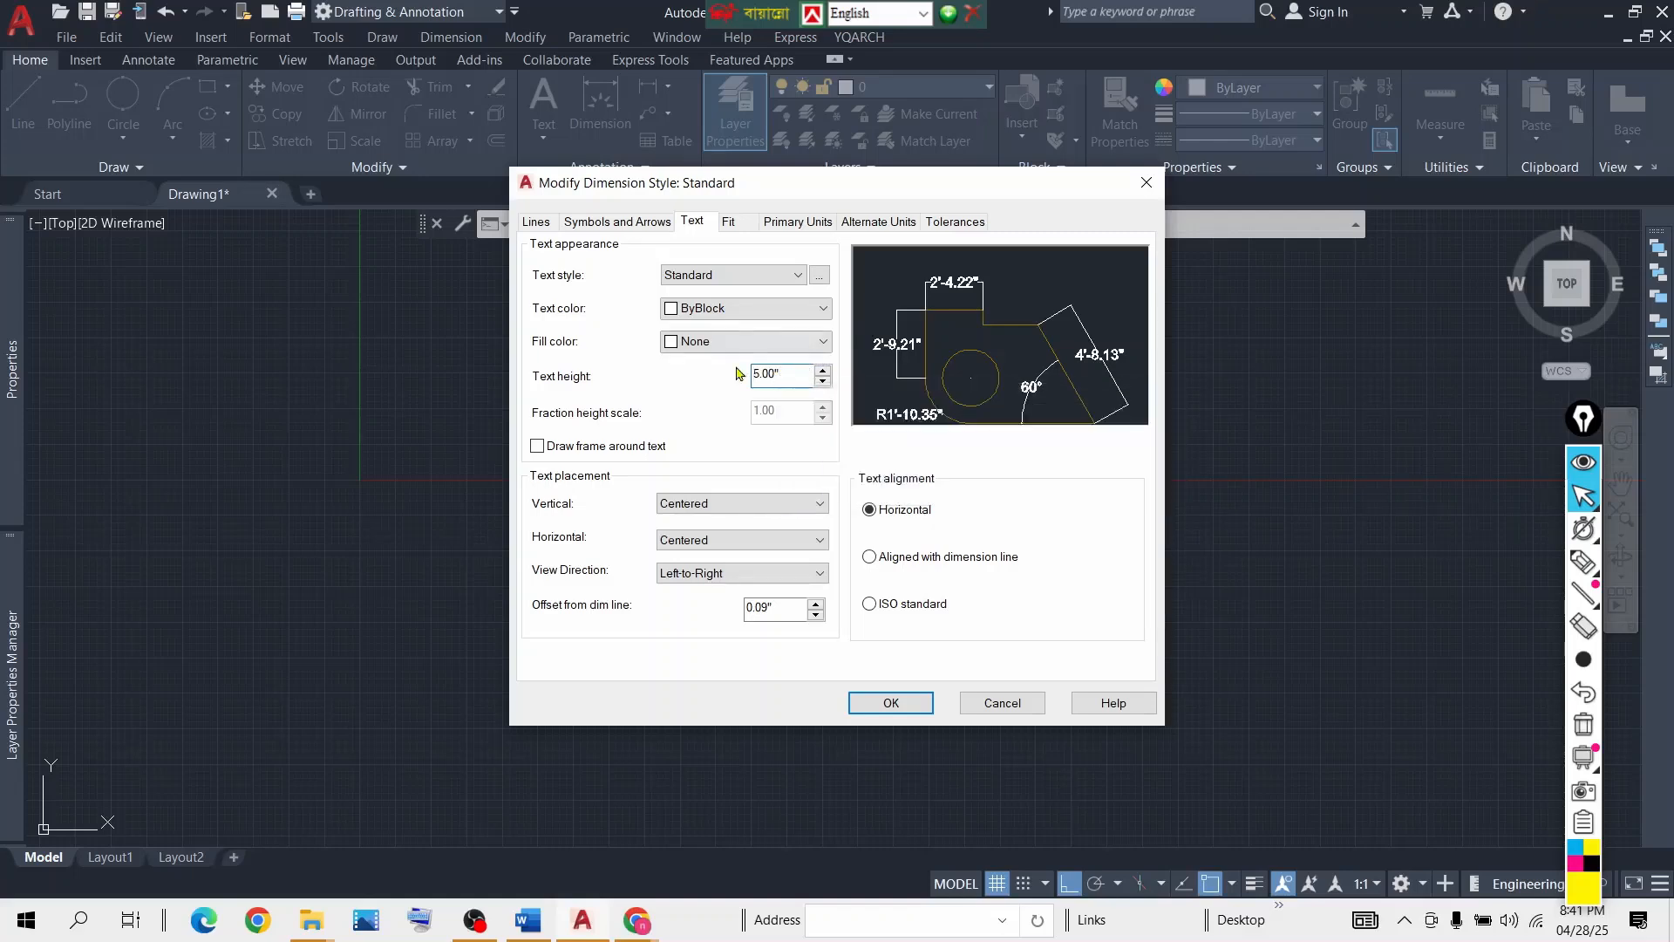
Examine the available fonts and font styles of the Standard text style, keeping Arial Regular, and close its settings.
{"action": "left_click", "coordinate": [820, 279]}
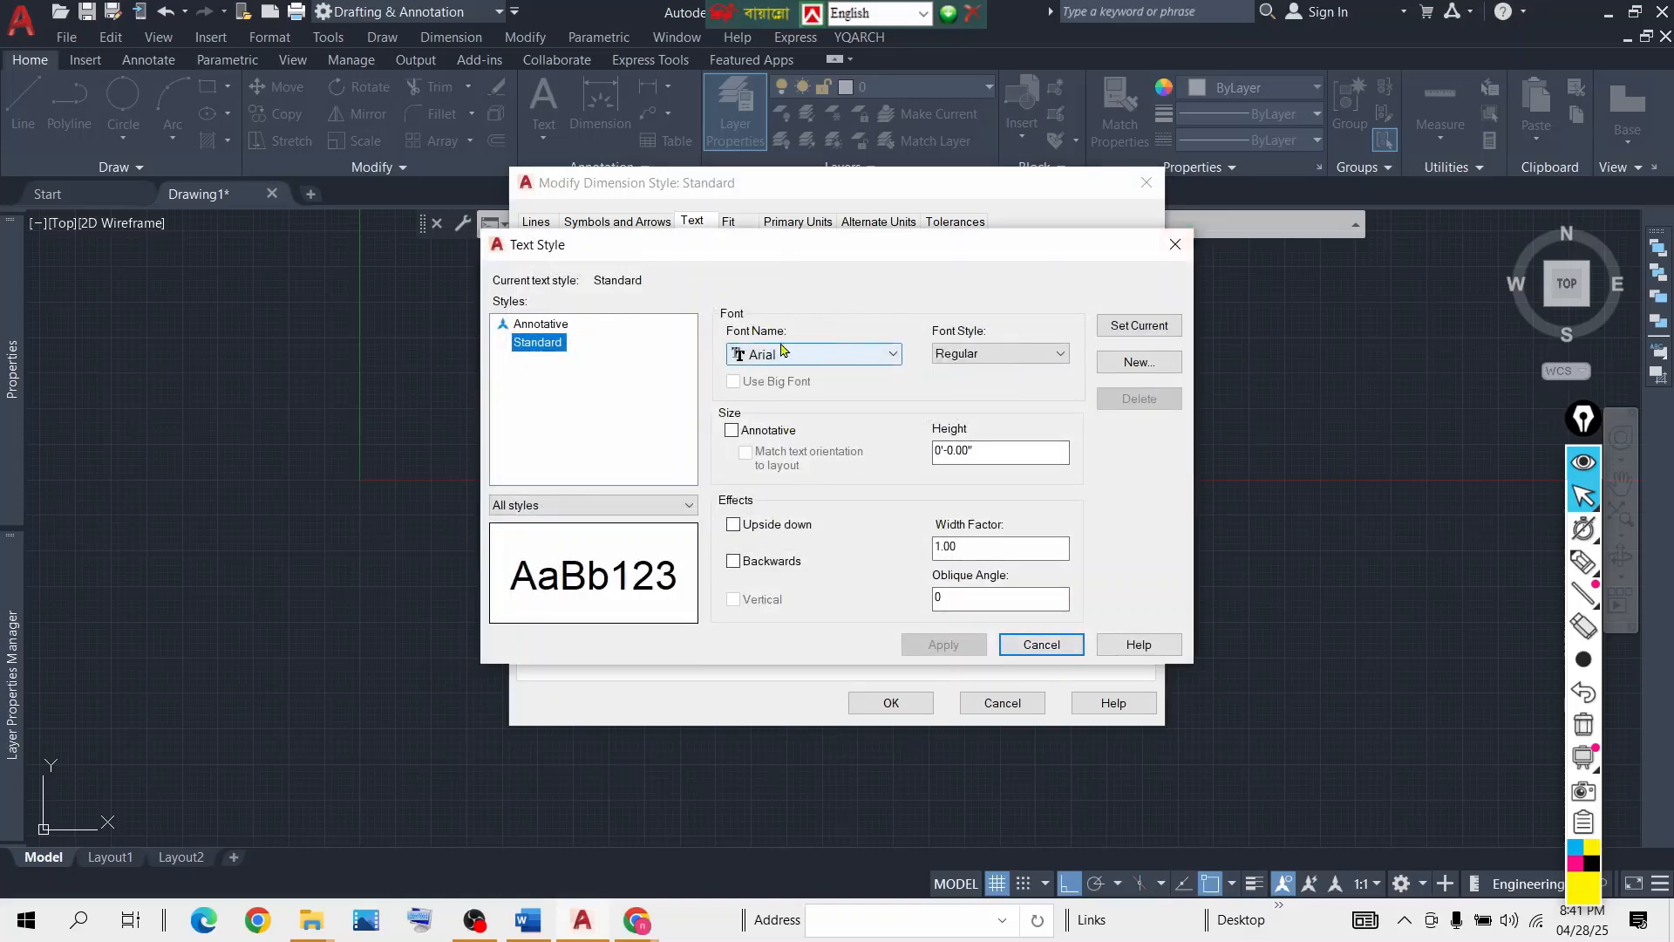
{"action": "left_click", "coordinate": [878, 359]}
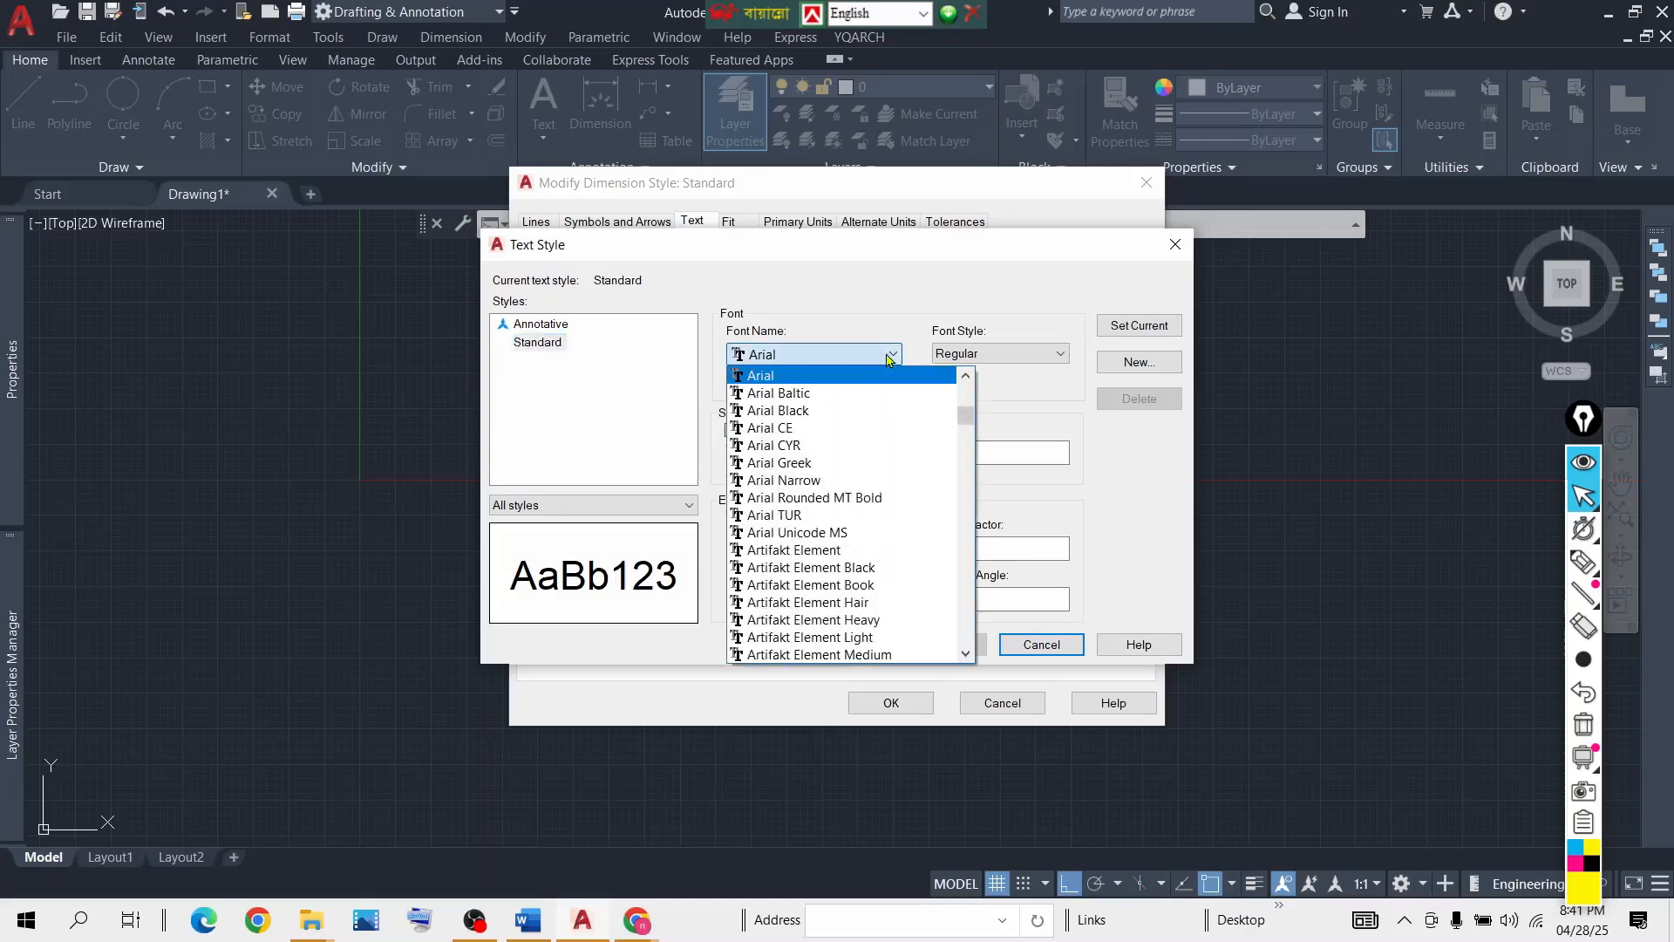
{"action": "left_click", "coordinate": [878, 357]}
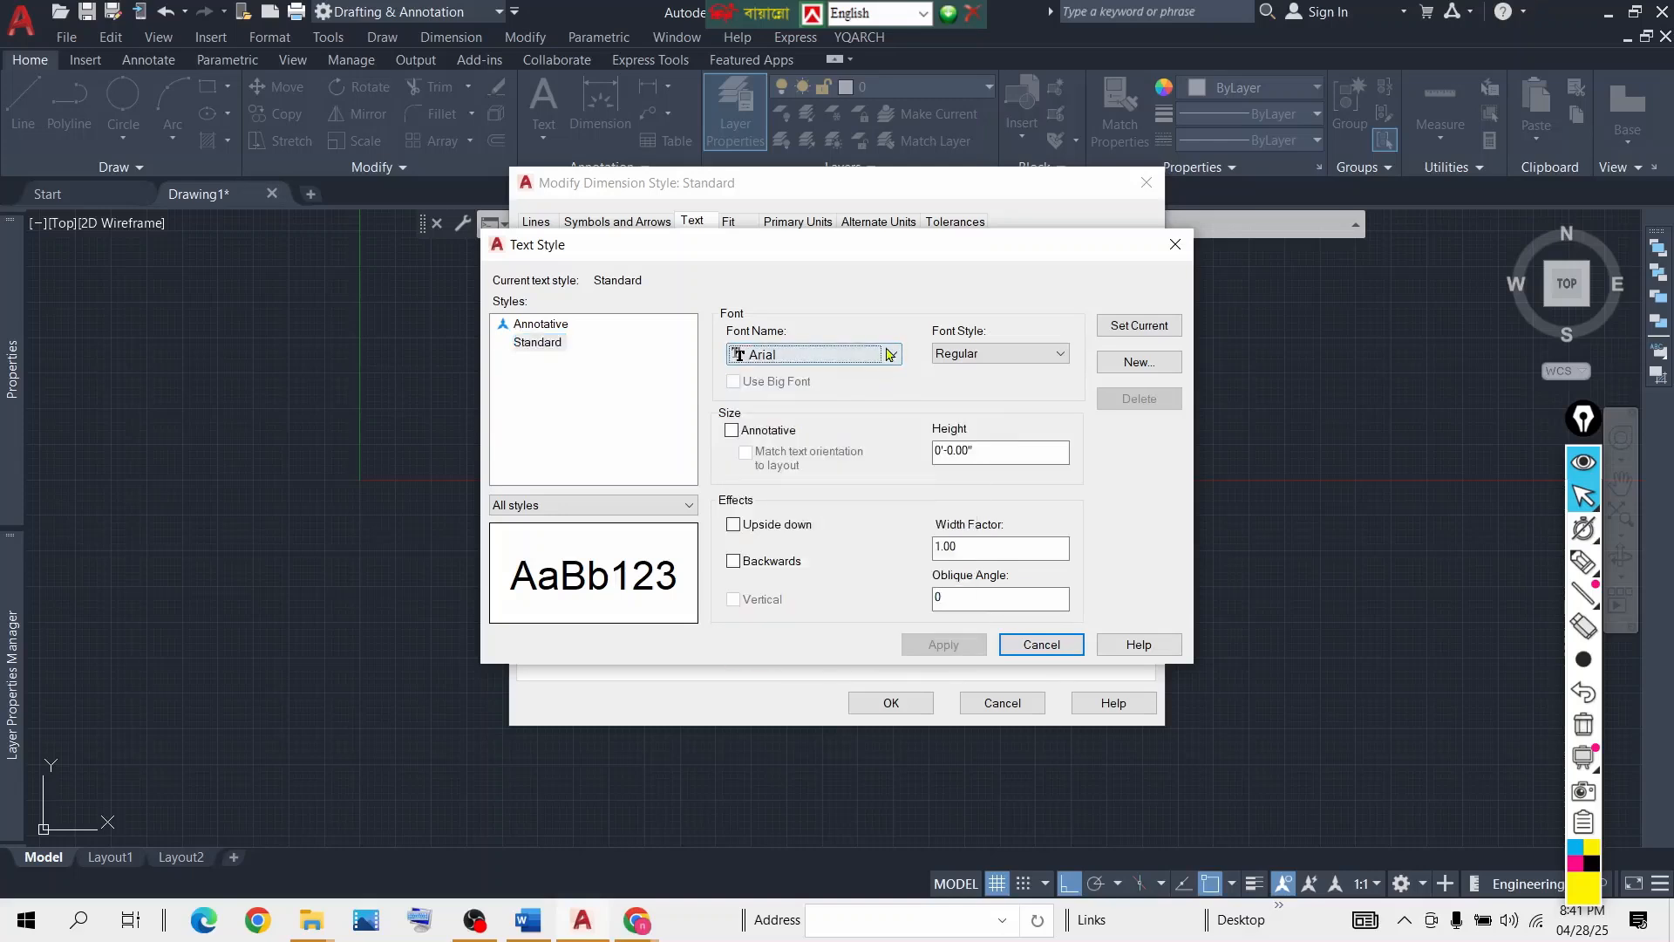
{"action": "left_click", "coordinate": [888, 354]}
{"action": "scroll", "coordinate": [837, 593], "scroll_direction": "down", "scroll_amount": 7}
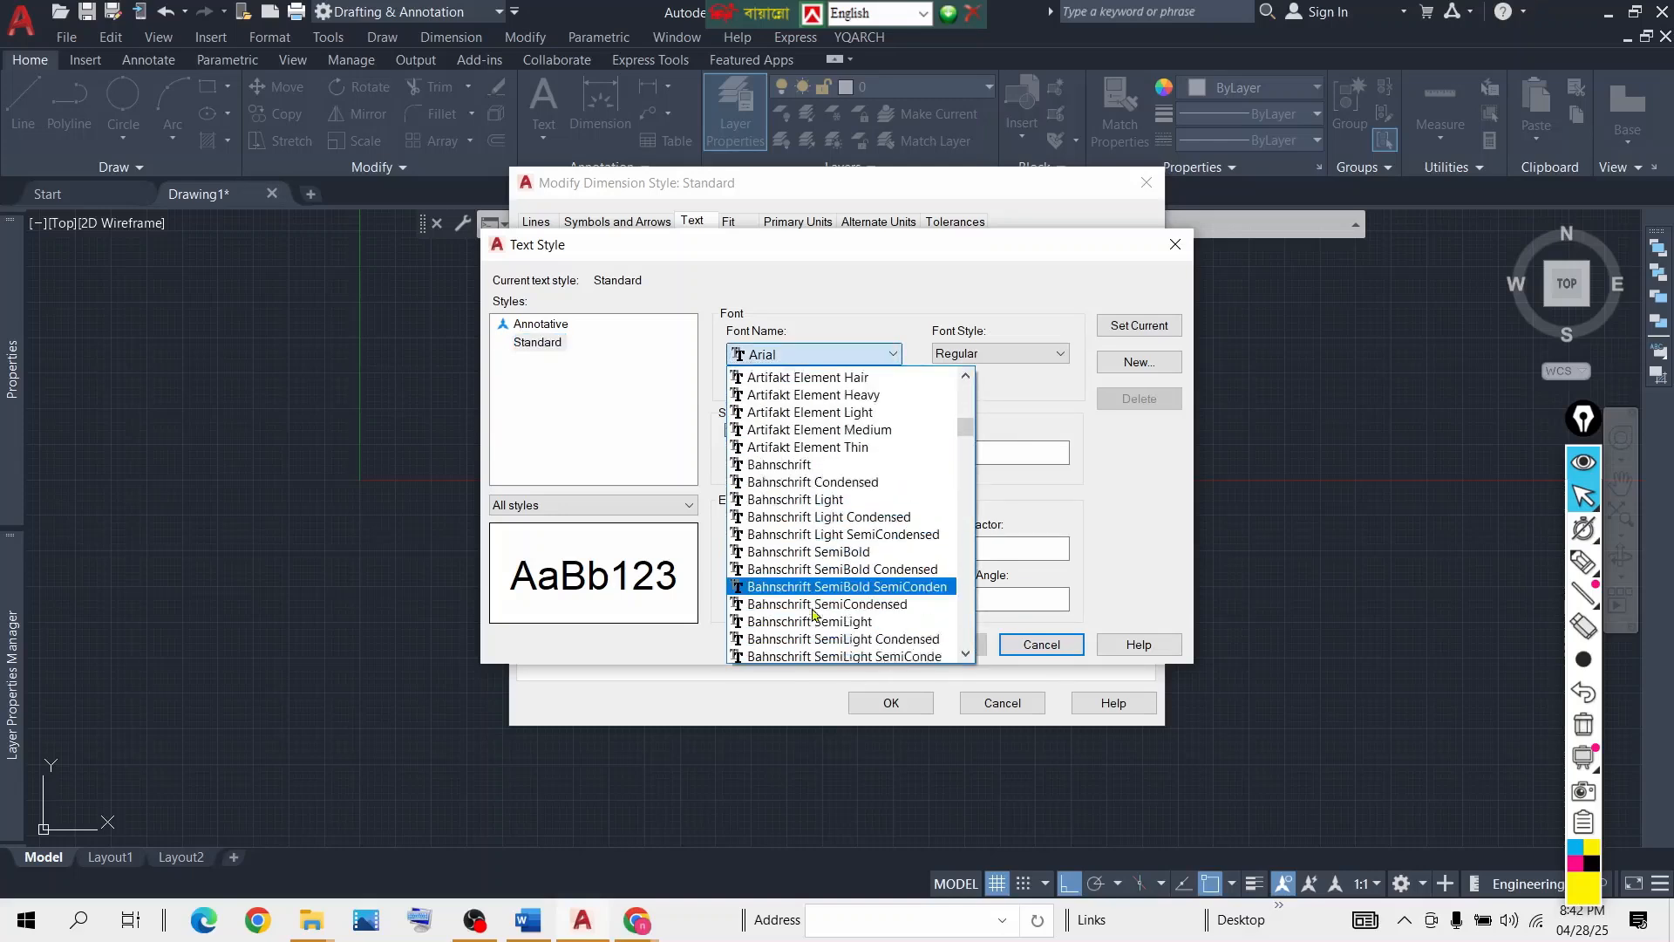
{"action": "left_click", "coordinate": [883, 356]}
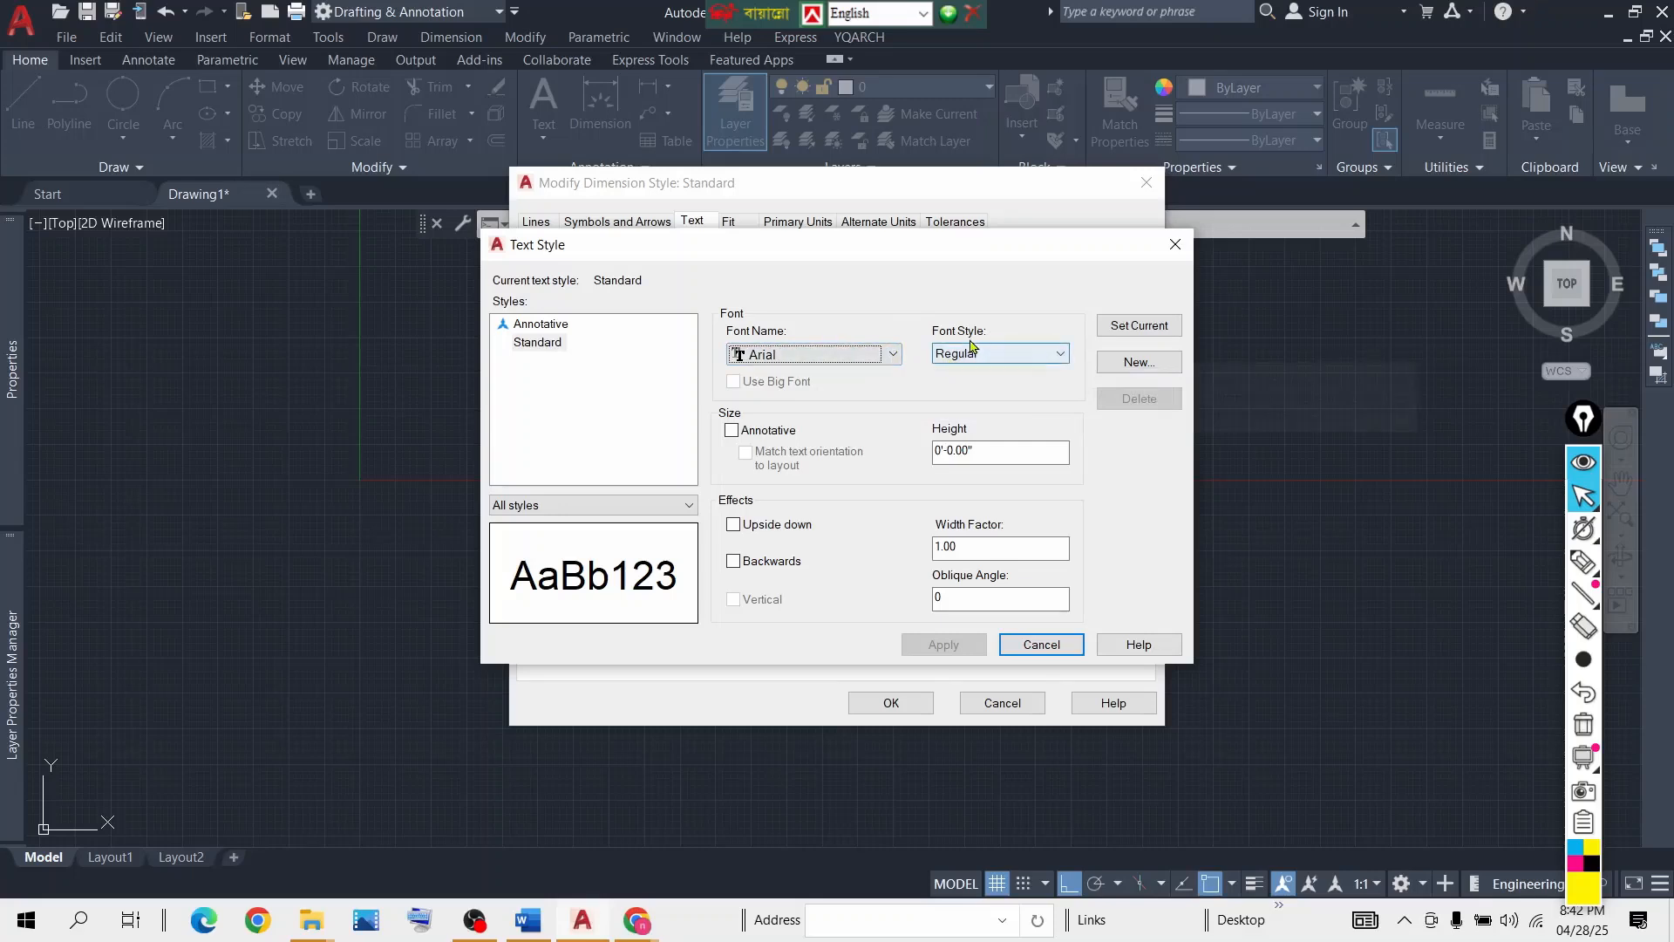
{"action": "left_click", "coordinate": [1053, 354]}
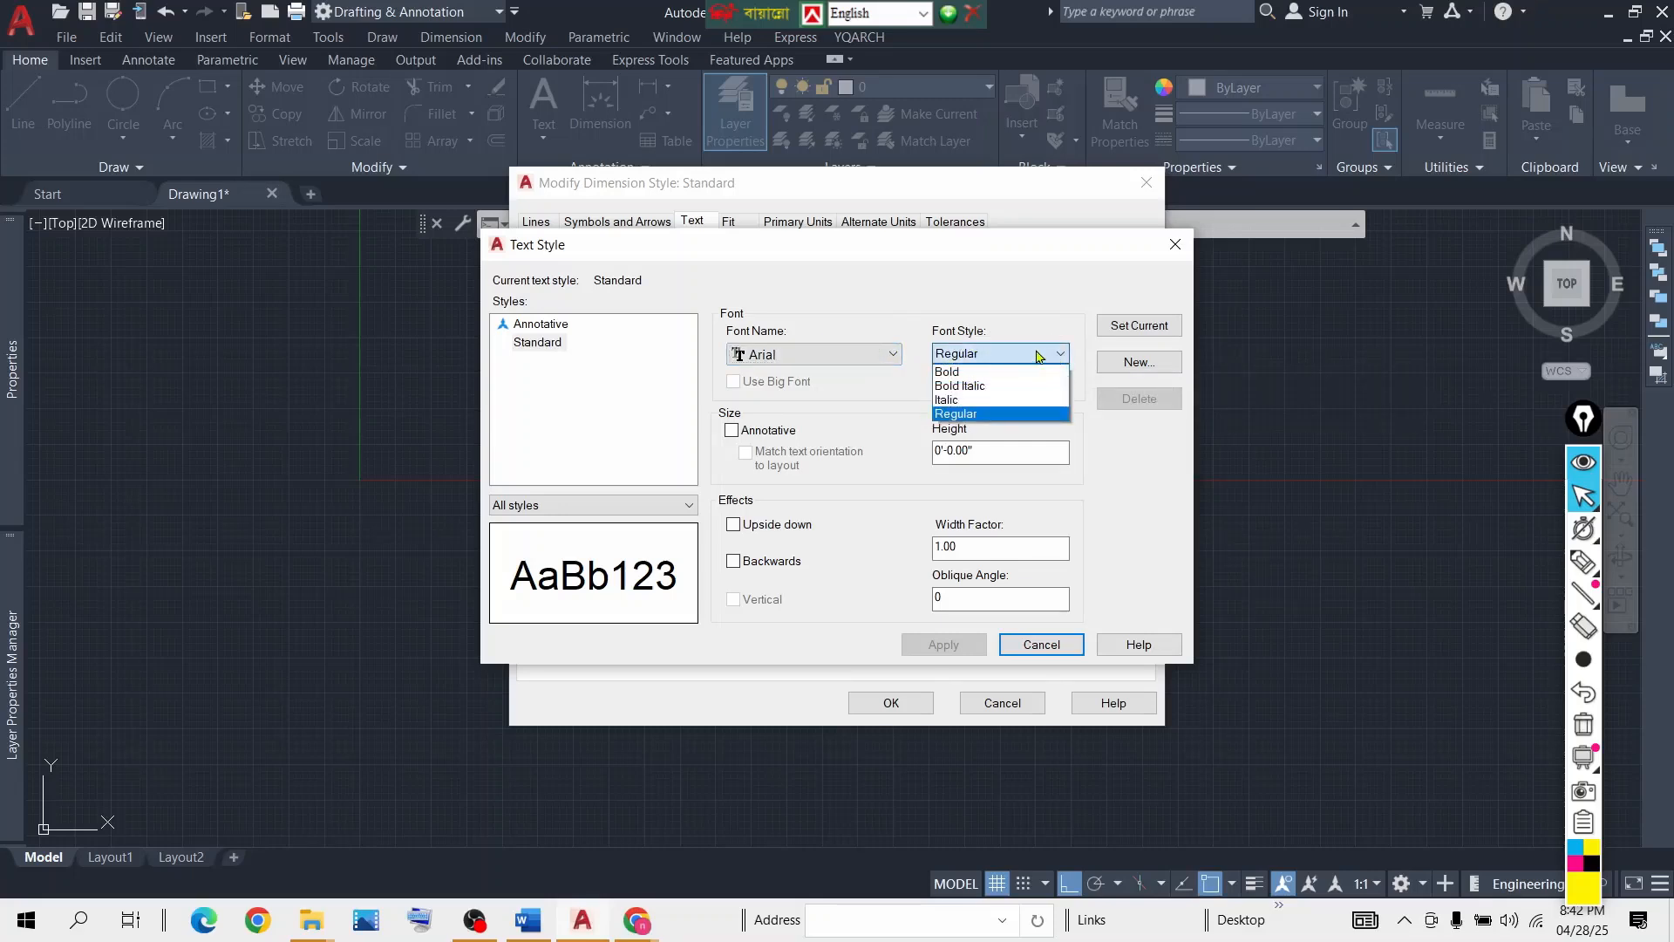
{"action": "left_click", "coordinate": [982, 415]}
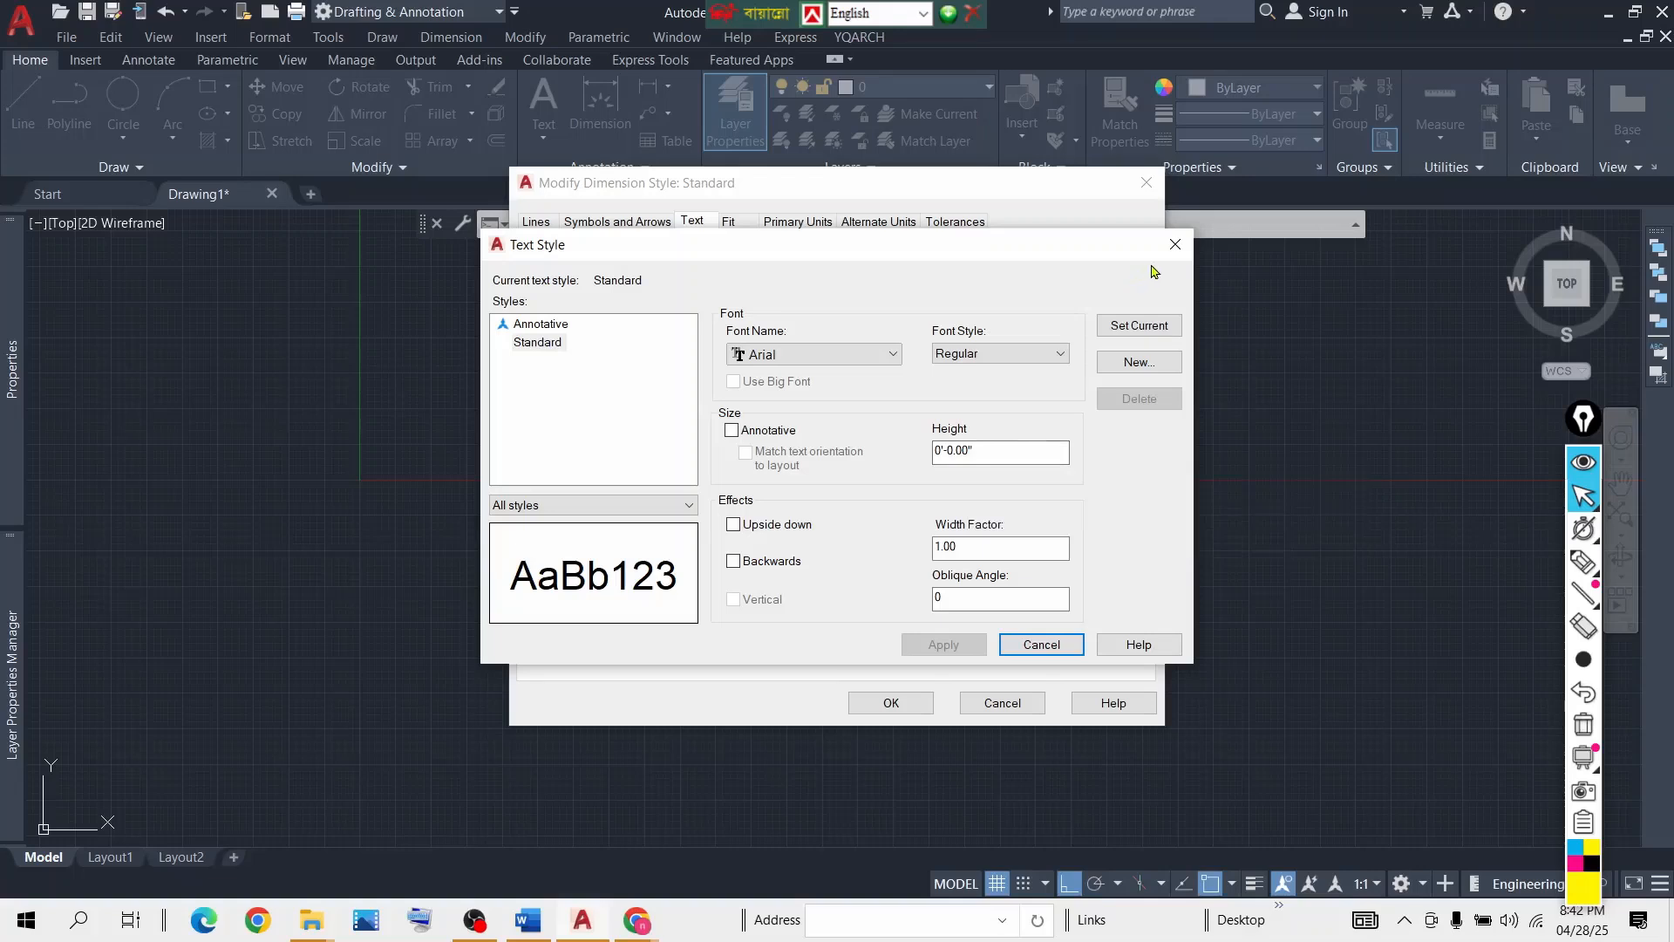
{"action": "left_click", "coordinate": [1175, 245]}
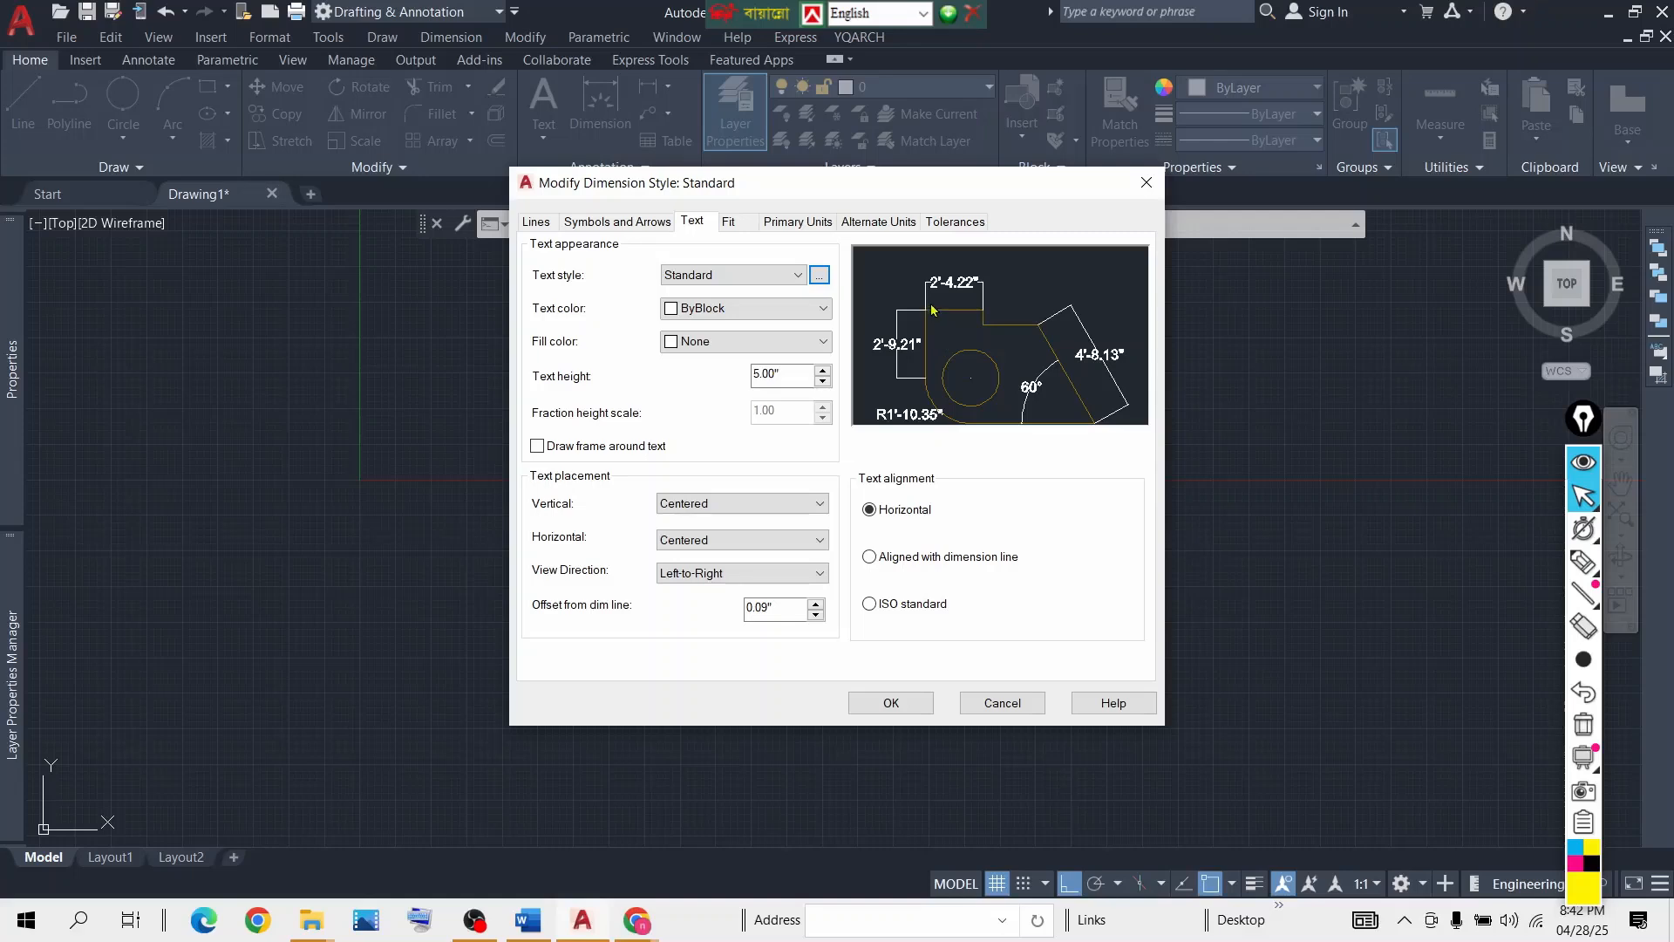
Try dimension arrow sizes of 1" and 5", and finally set the arrow size to 2".
{"action": "left_click", "coordinate": [636, 230]}
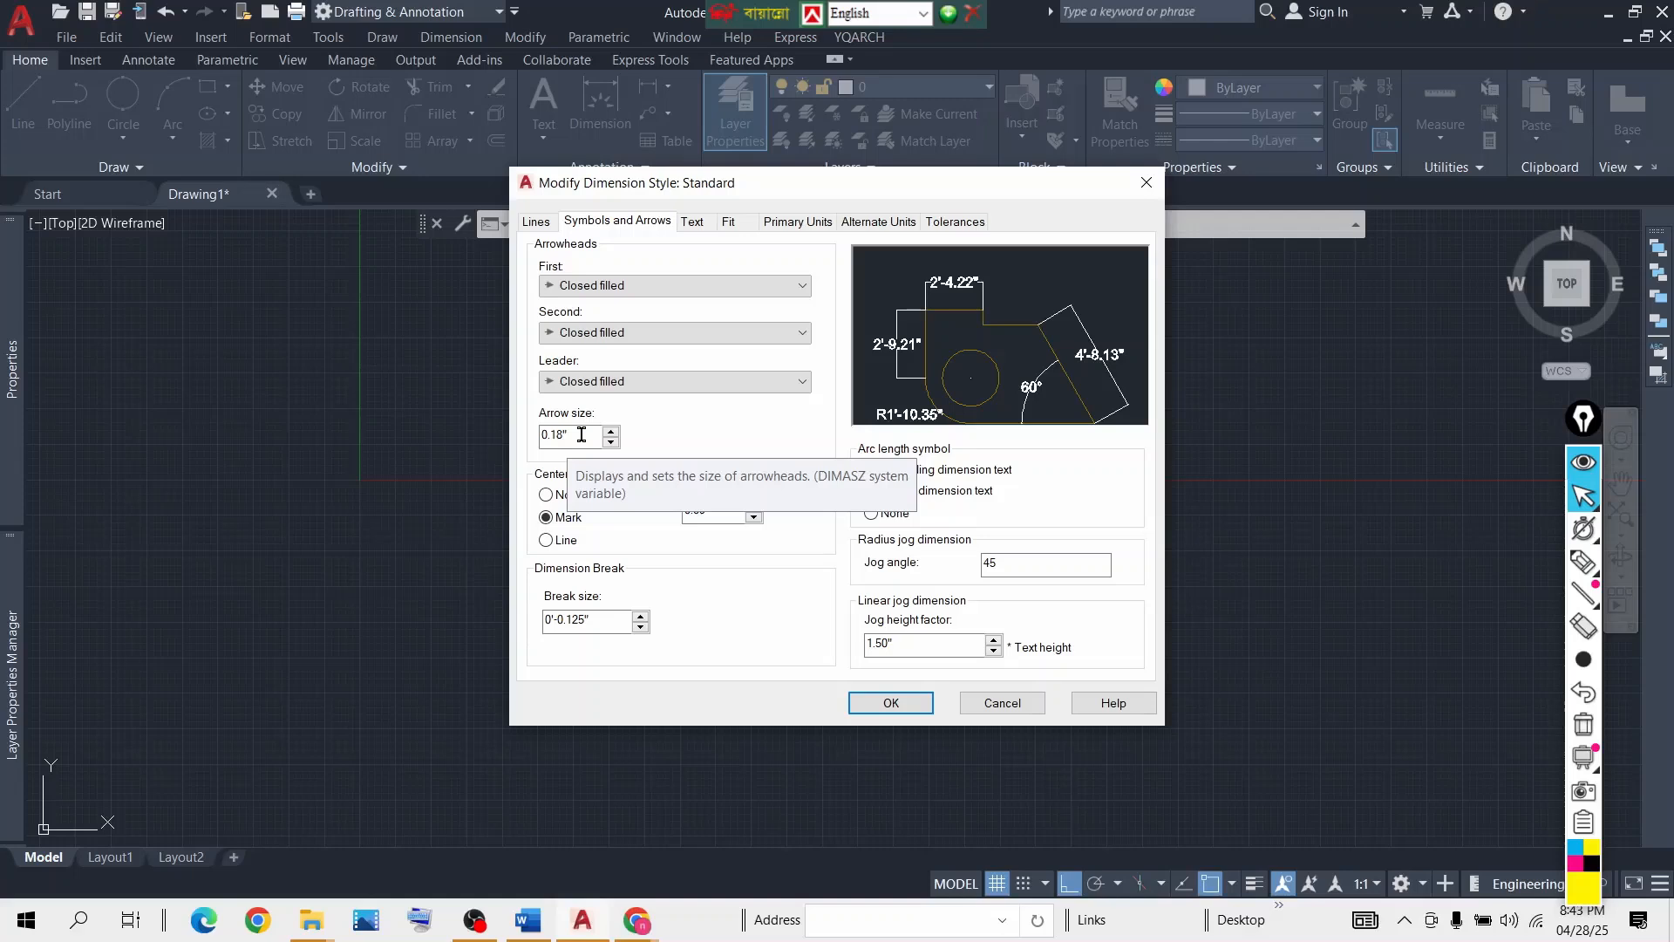
{"action": "left_click_drag", "start_coordinate": [574, 434], "coordinate": [512, 438]}
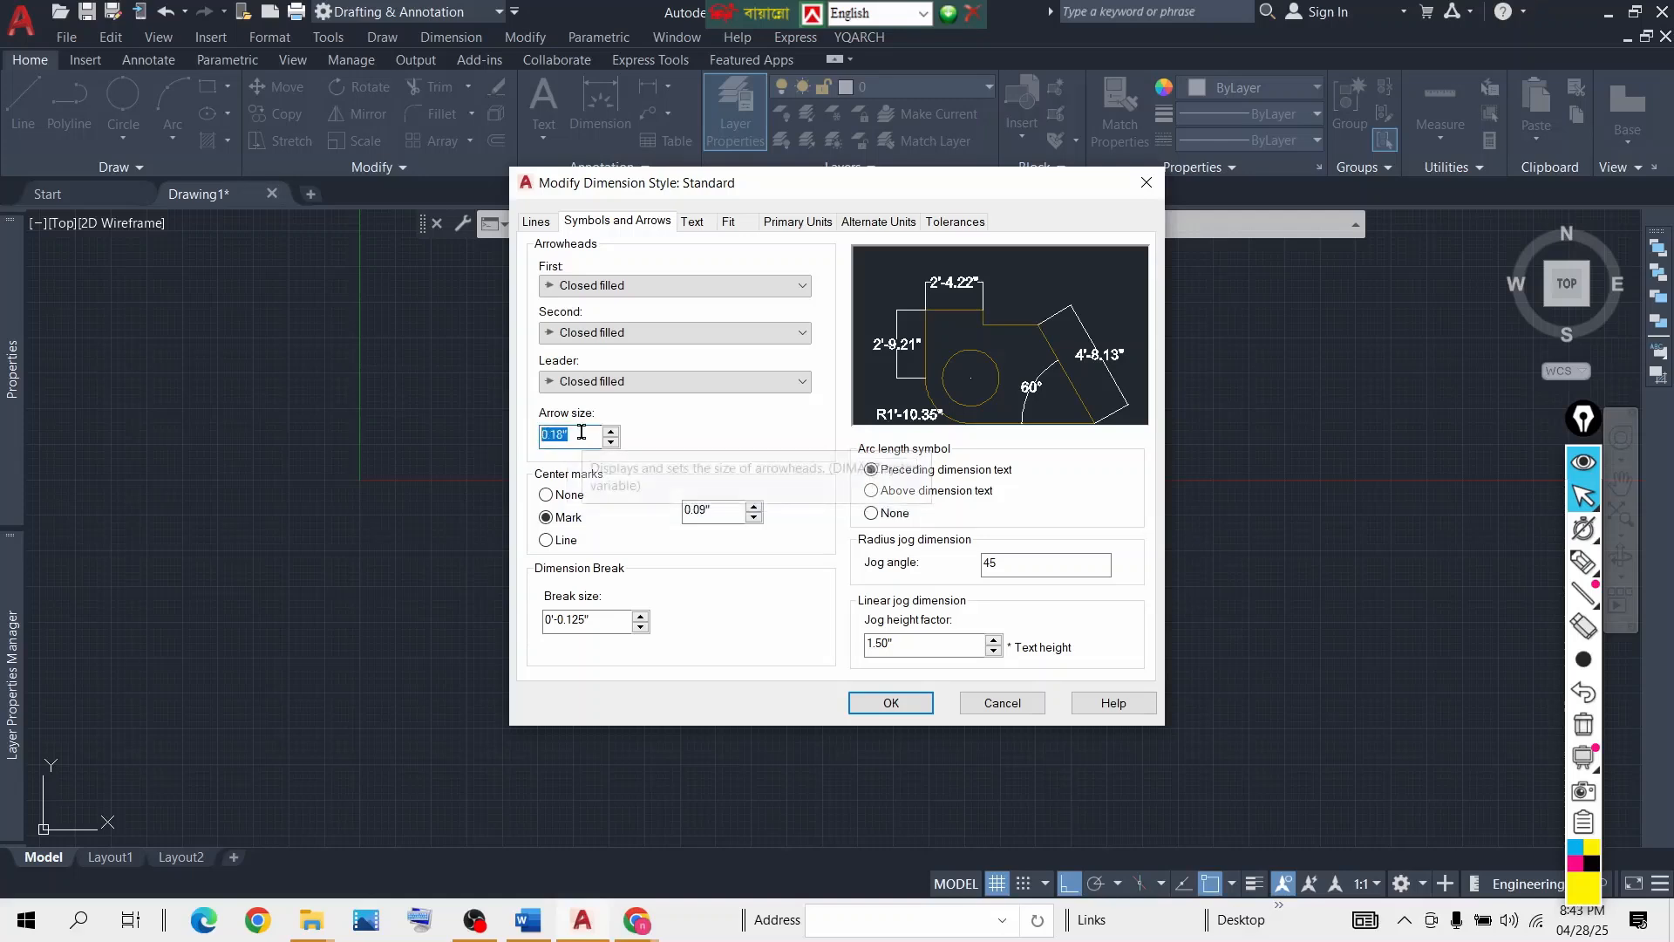
{"action": "type", "text": "1"}
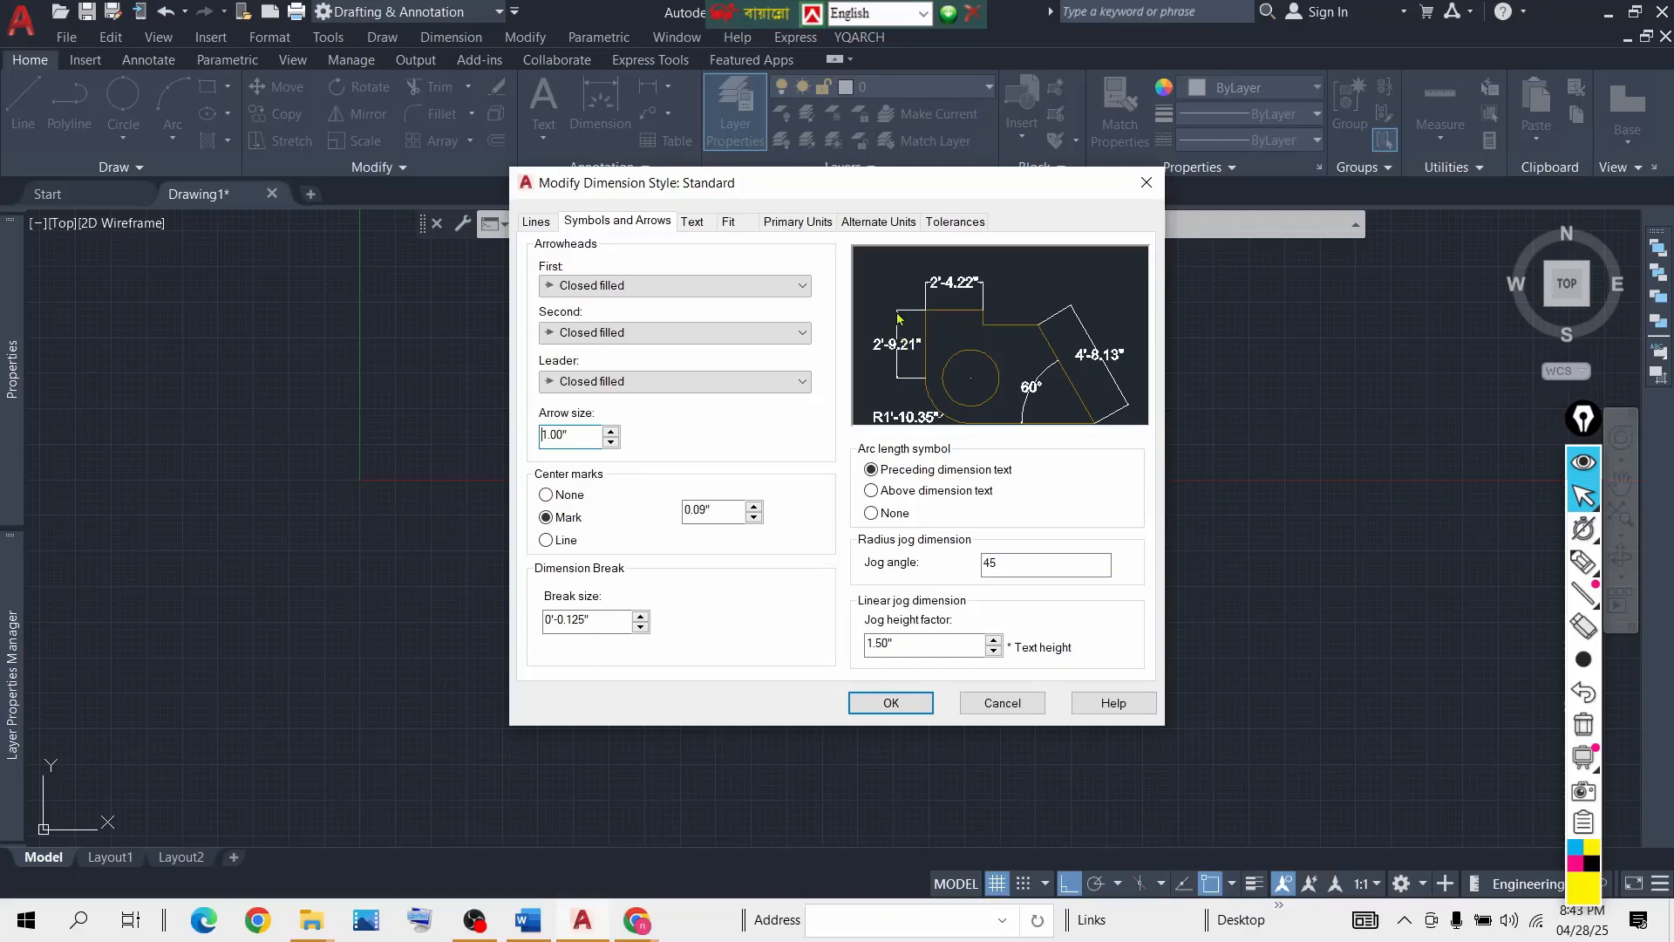
{"action": "left_click_drag", "start_coordinate": [576, 435], "coordinate": [492, 436]}
{"action": "type", "text": "5"}
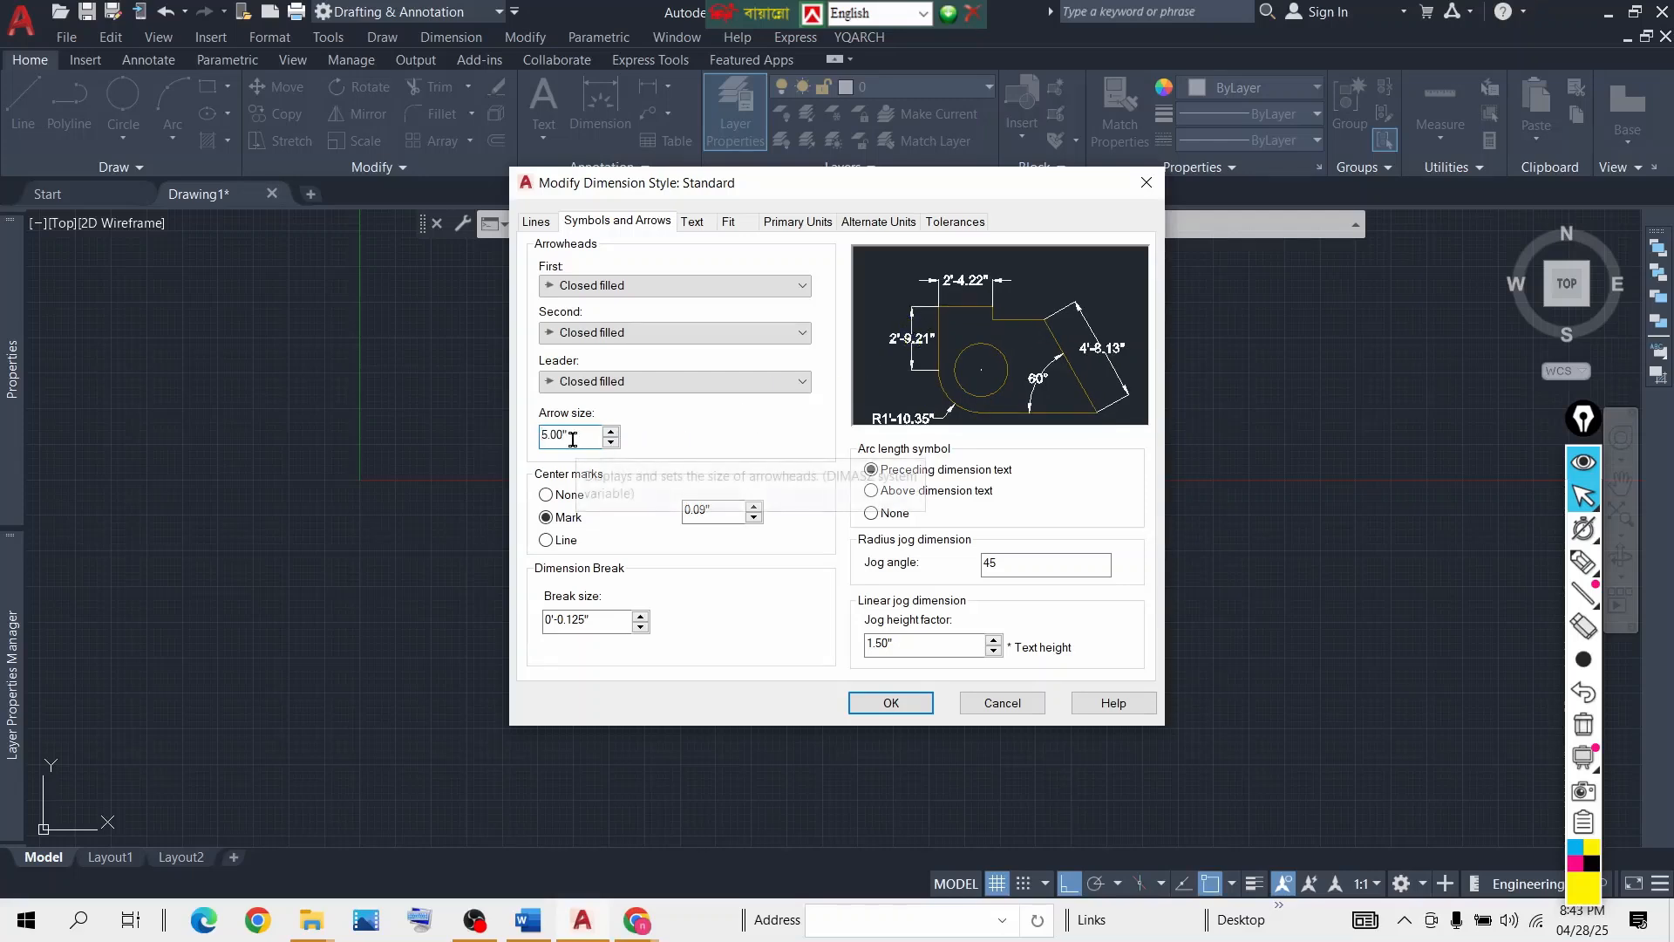
{"action": "left_click_drag", "start_coordinate": [570, 437], "coordinate": [513, 445]}
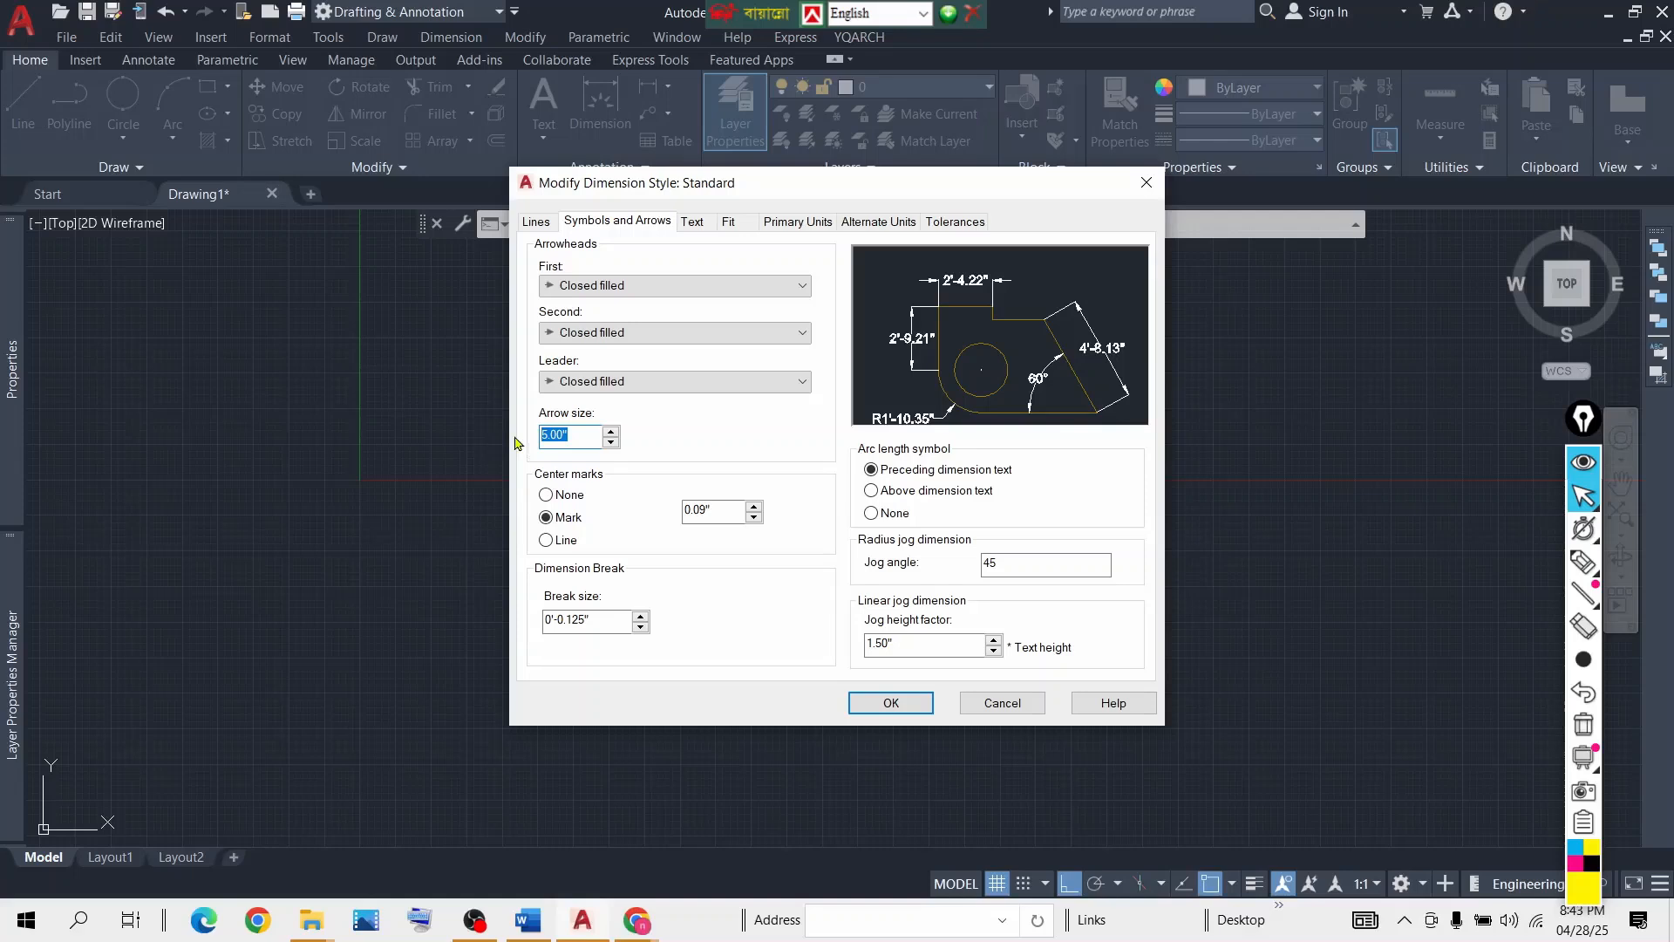
{"action": "type", "text": "2"}
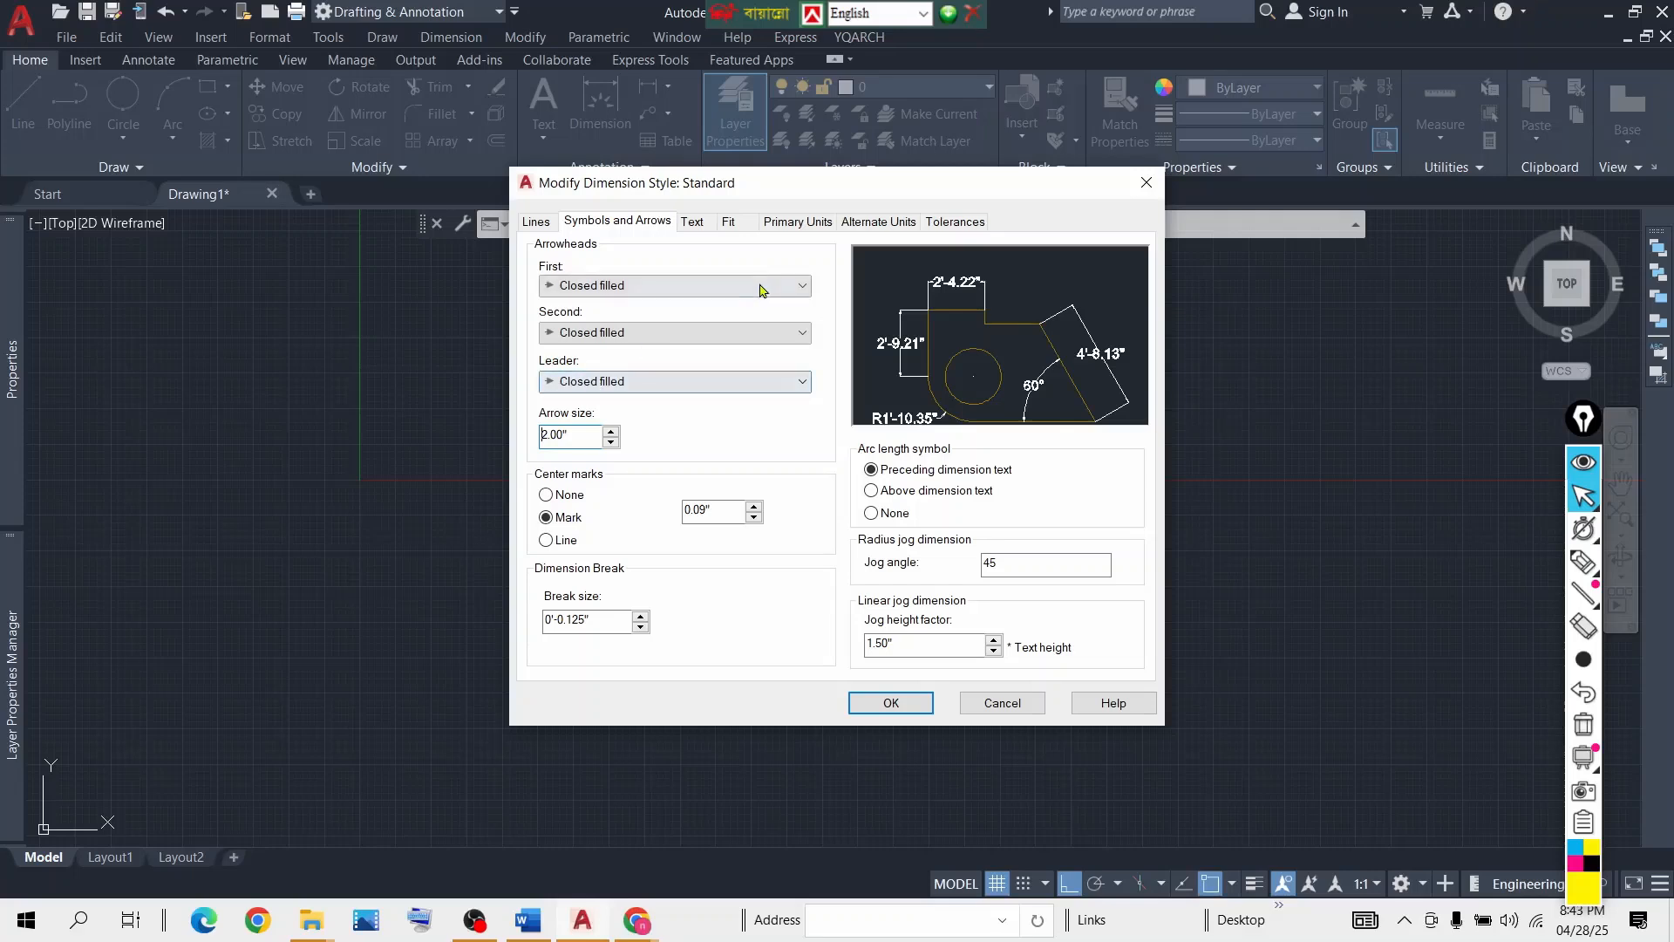
Examine the arrowhead types available for the first, second and leader arrowheads, keeping Closed filled for all three.
{"action": "left_click", "coordinate": [799, 288]}
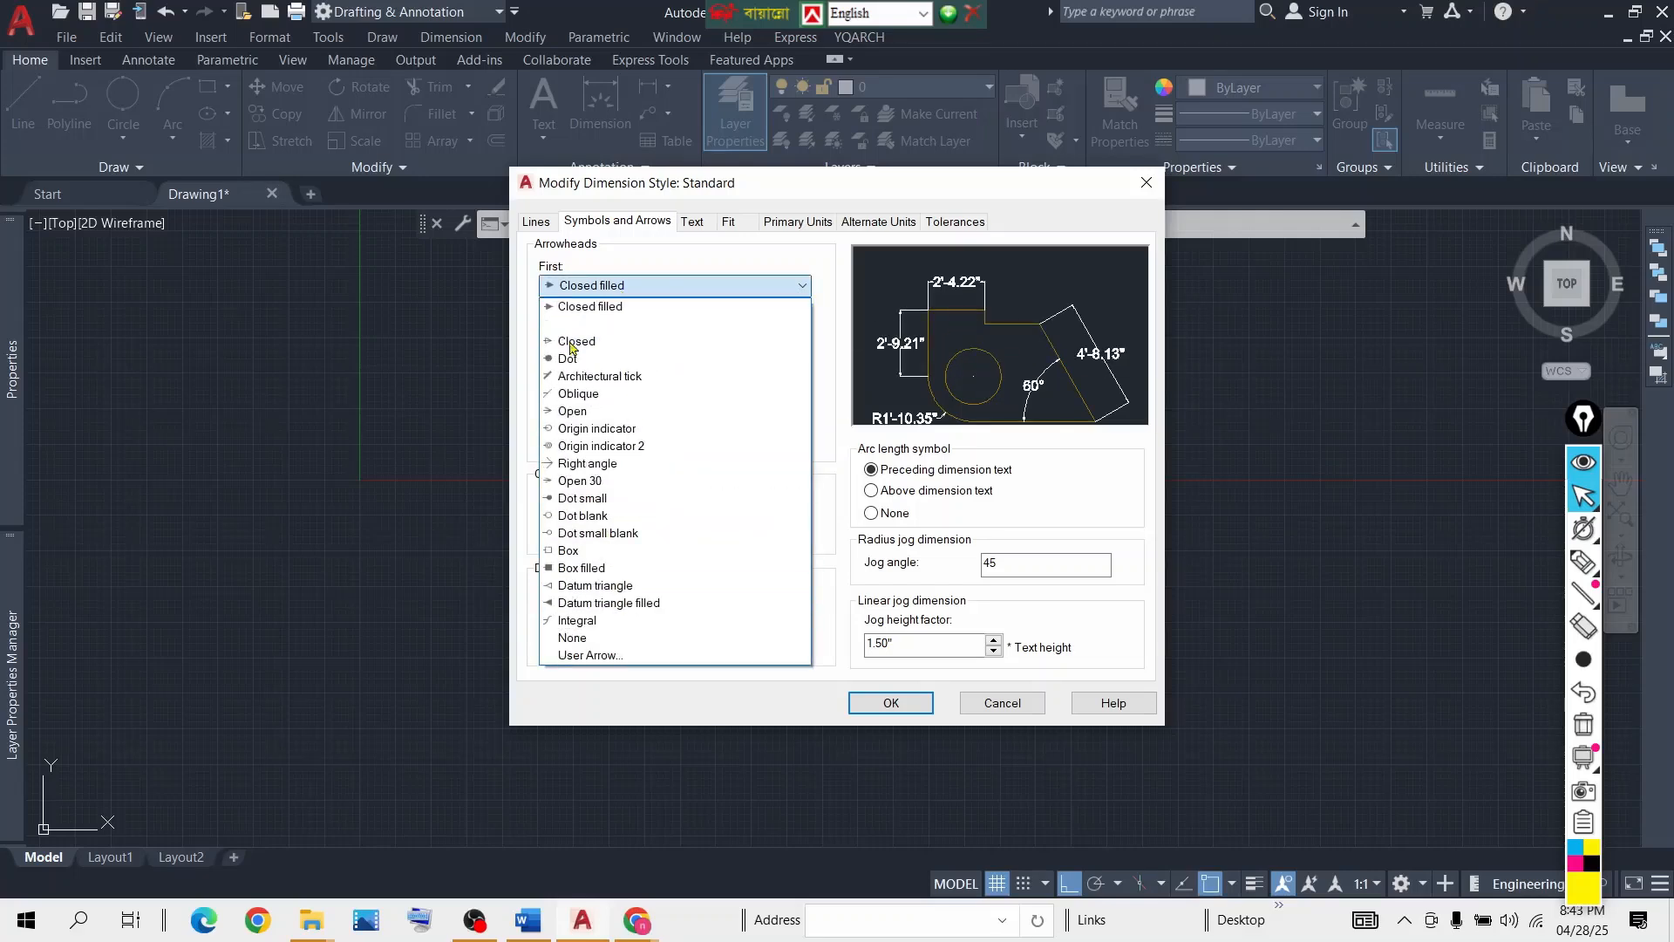
{"action": "left_click", "coordinate": [774, 285]}
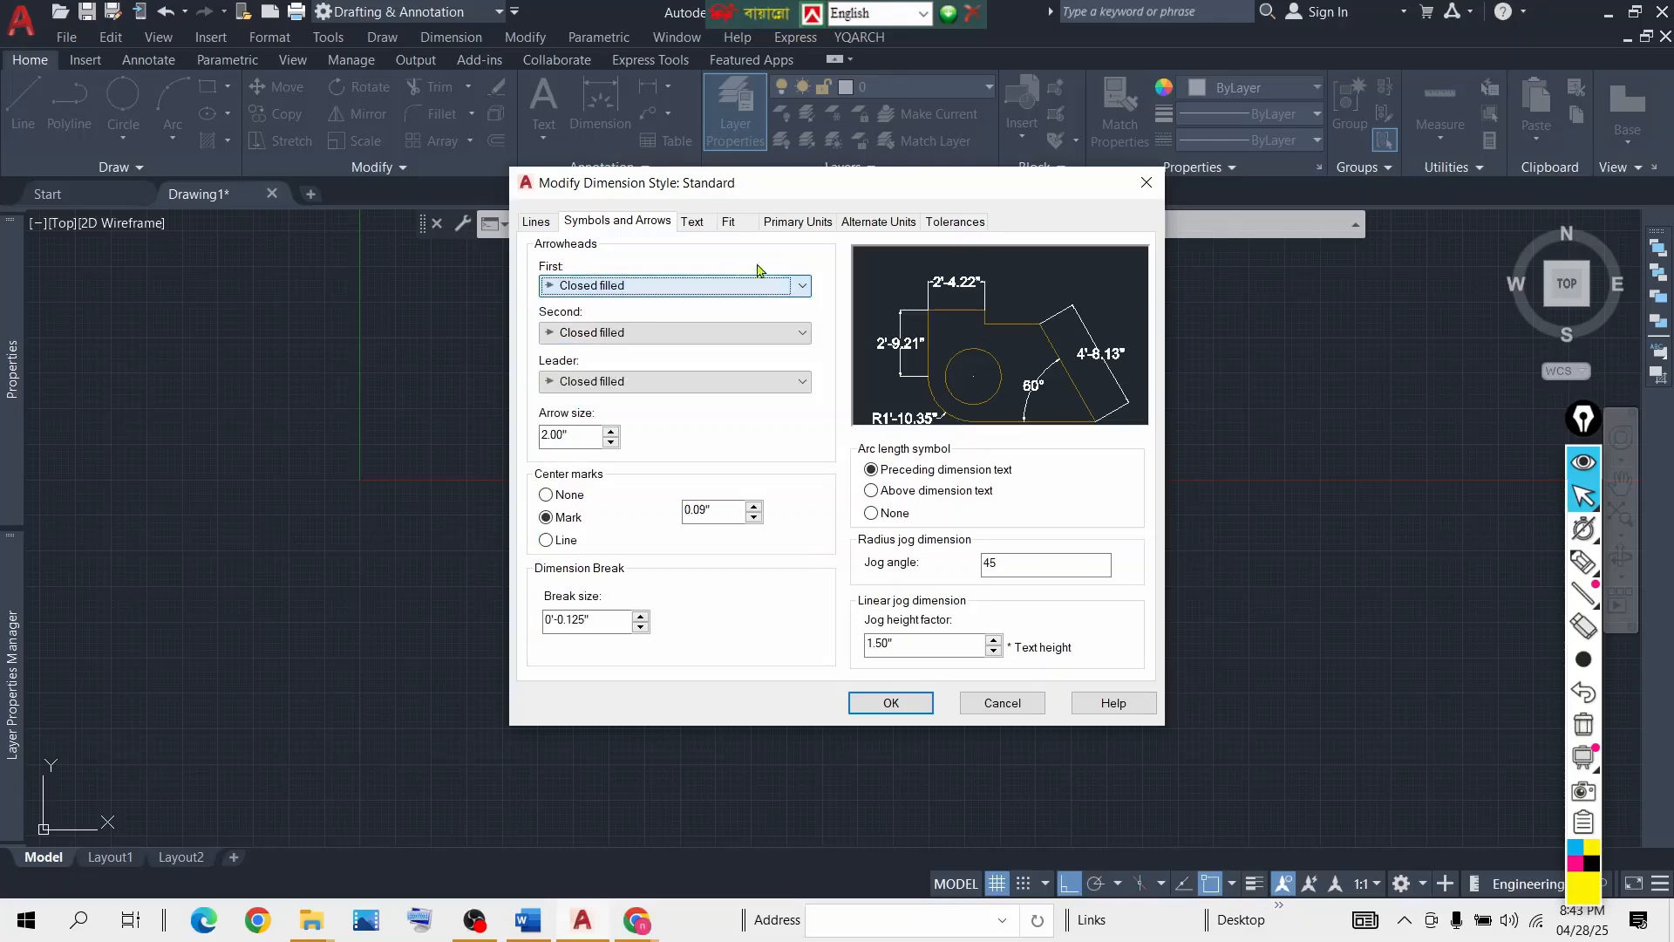
{"action": "left_click", "coordinate": [797, 332]}
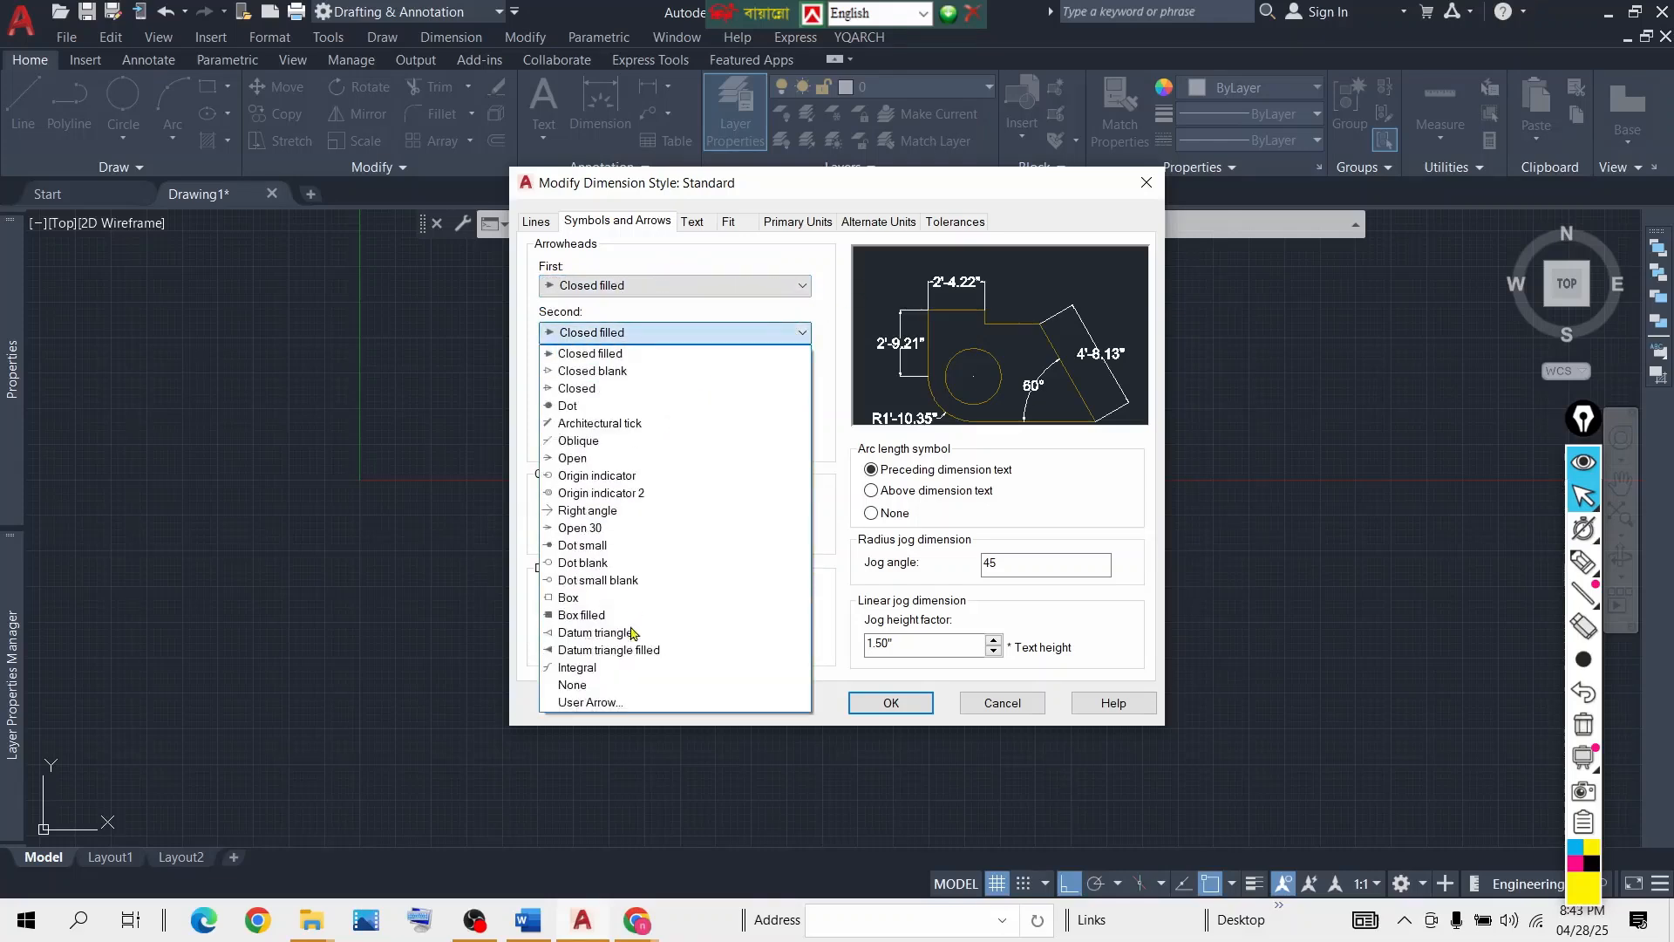
{"action": "left_click", "coordinate": [760, 334]}
{"action": "left_click", "coordinate": [796, 381]}
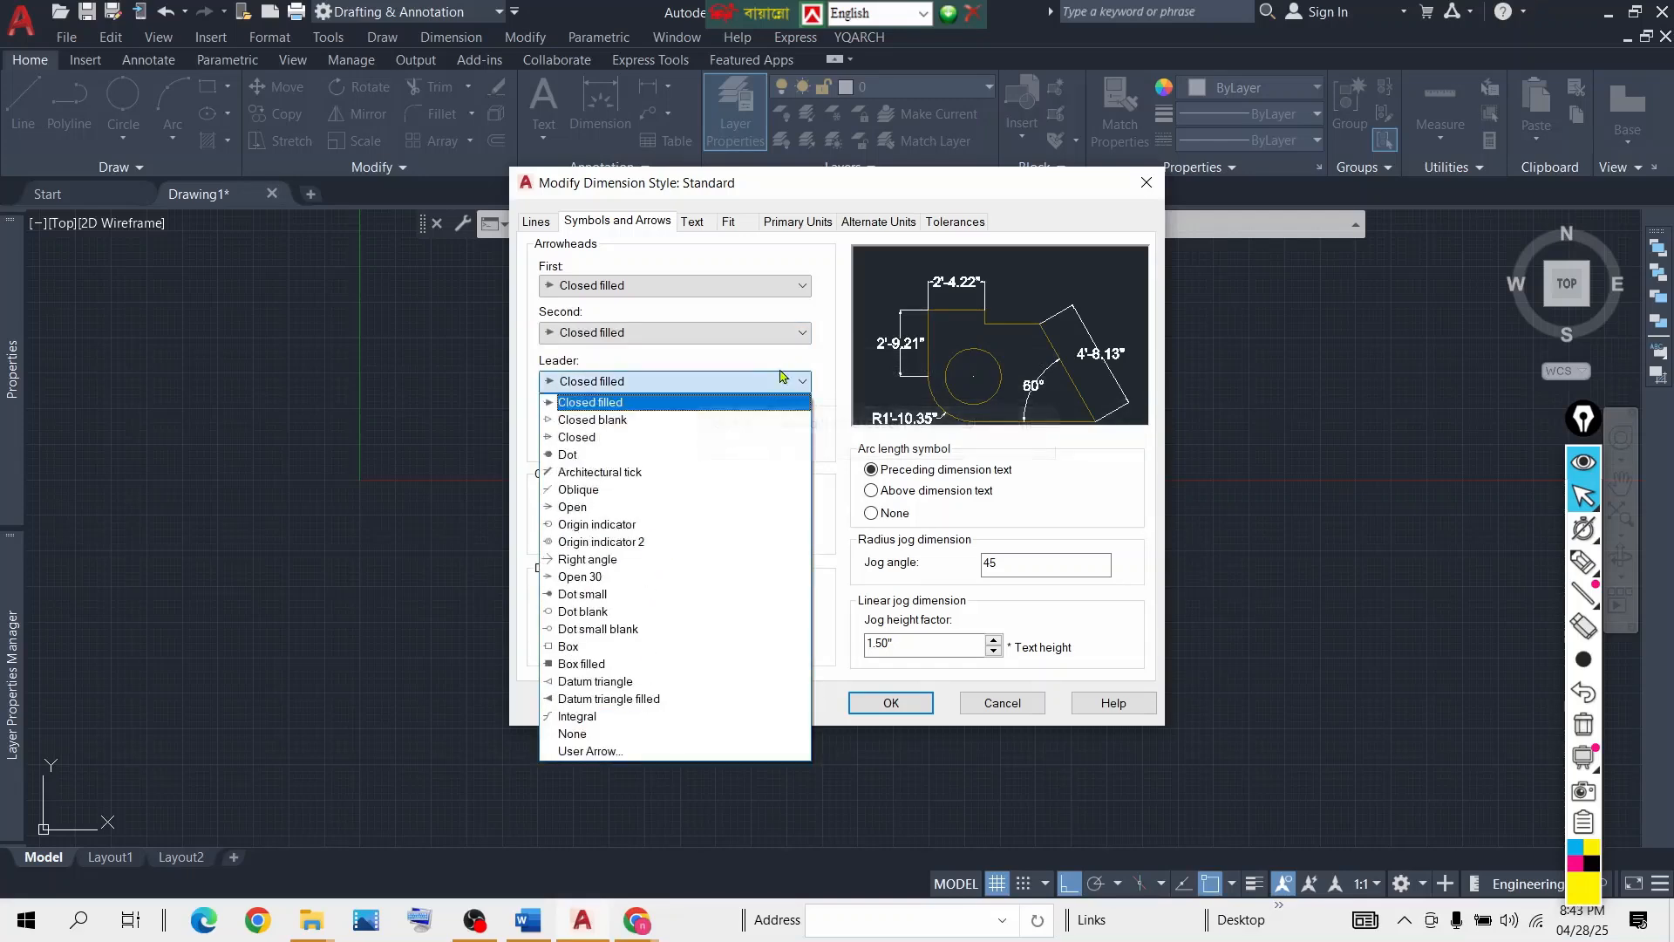
{"action": "left_click", "coordinate": [781, 387]}
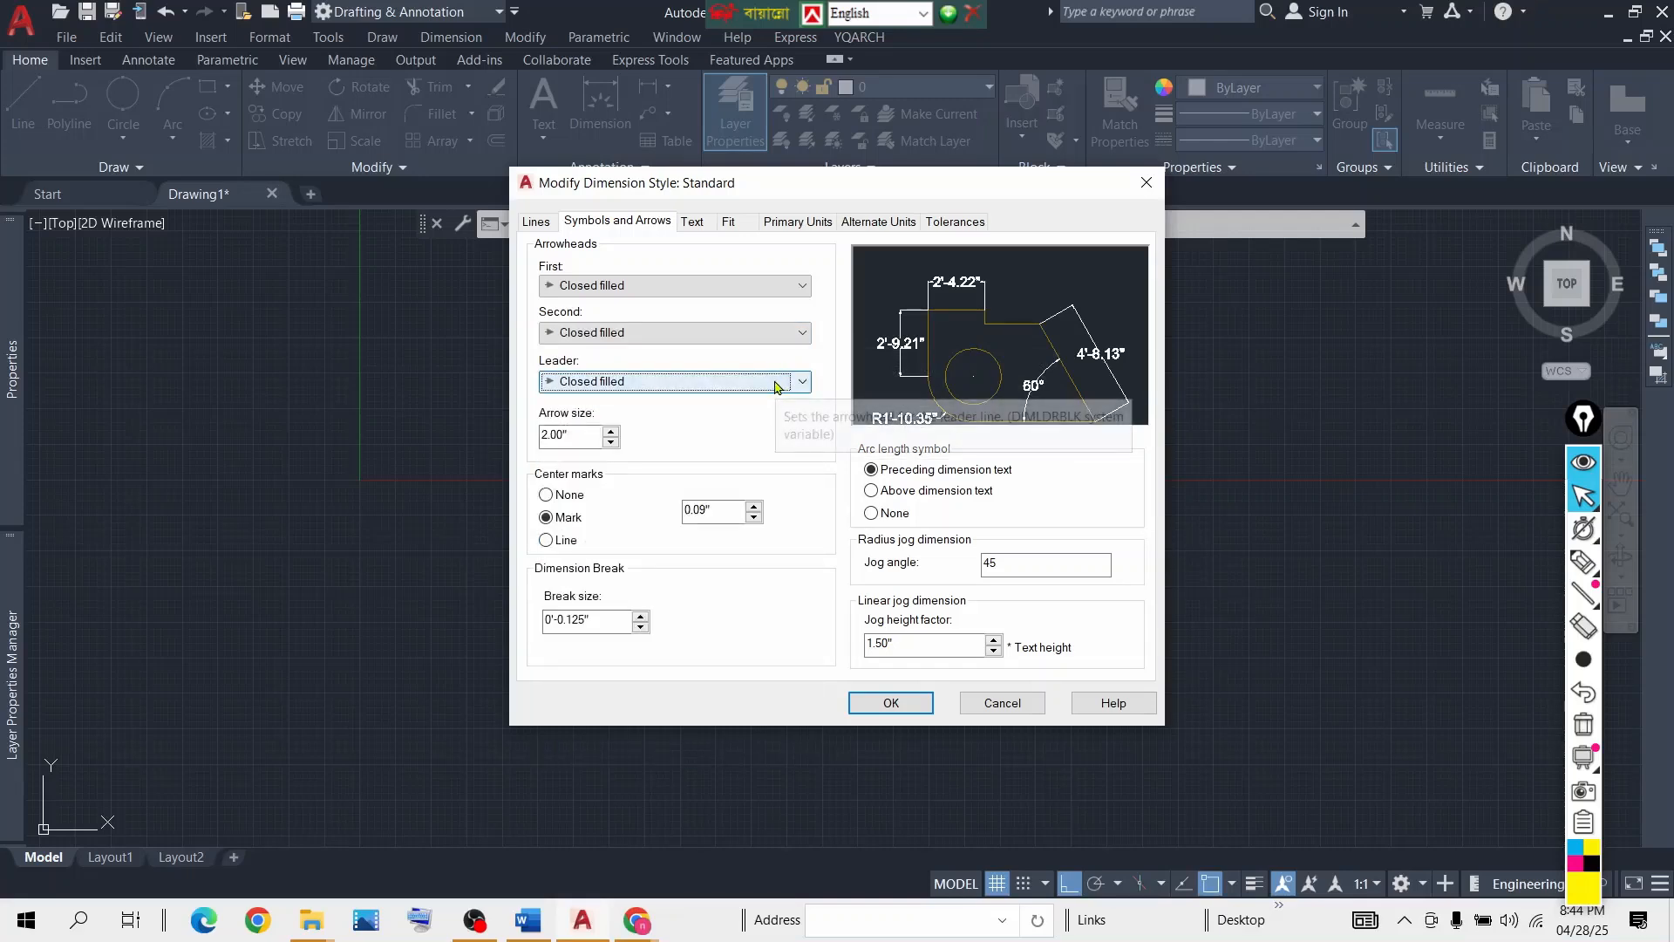
Set the color, linetype and lineweight of the Standard style's dimension lines to ByLayer.
{"action": "left_click", "coordinate": [538, 224]}
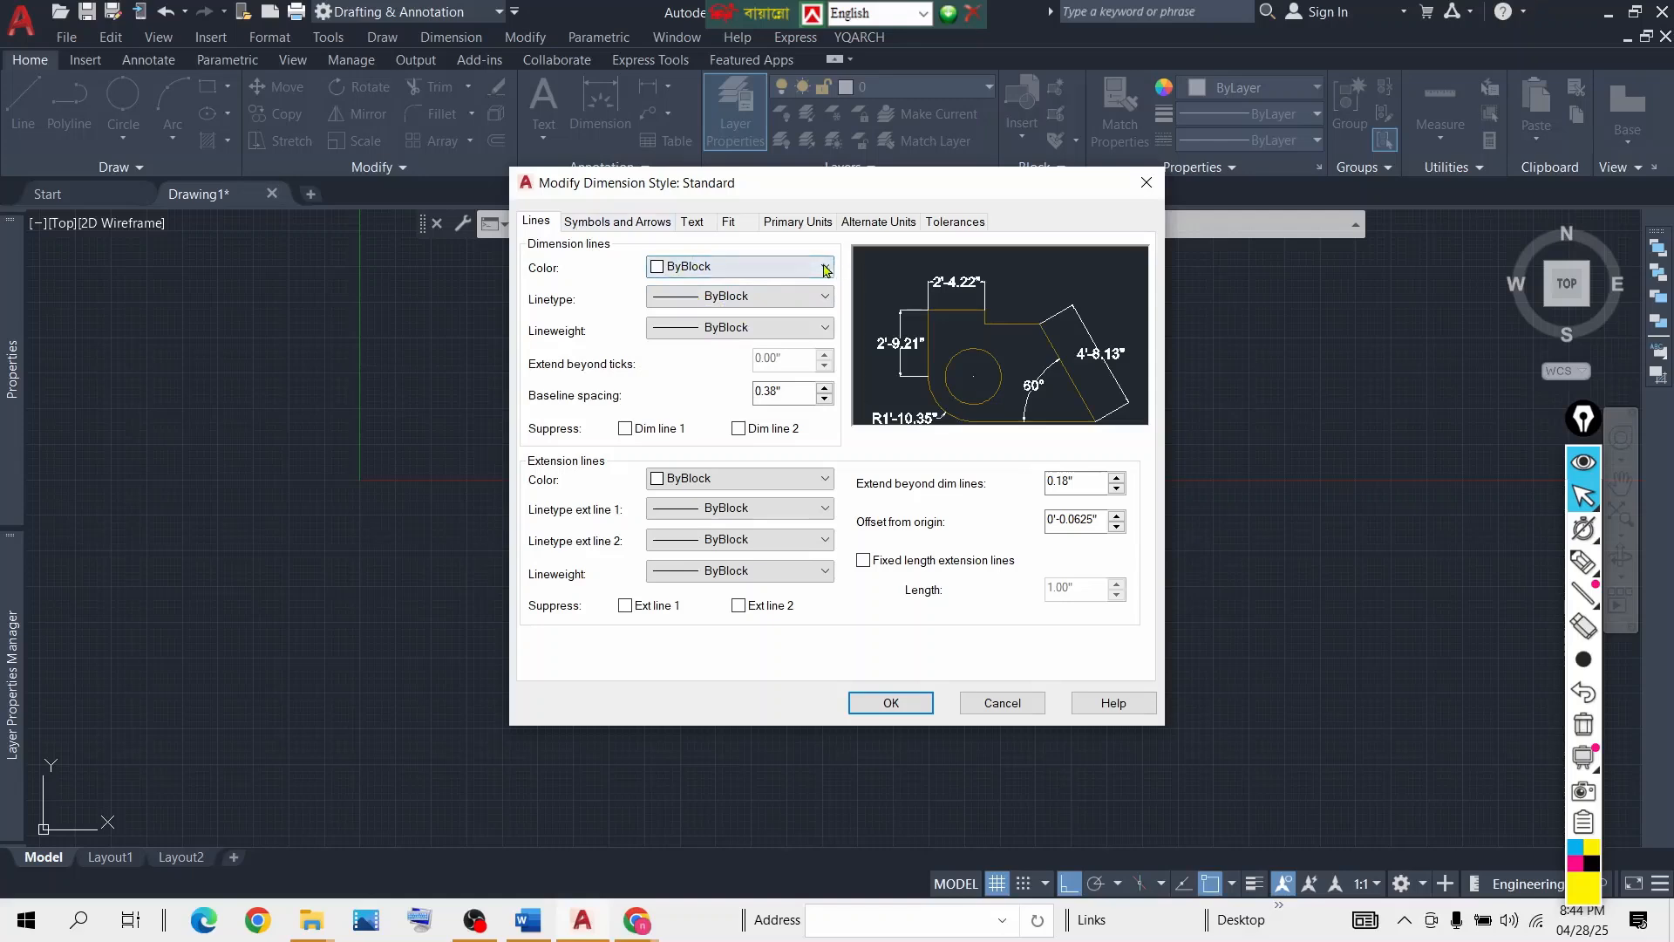
{"action": "left_click", "coordinate": [767, 267]}
{"action": "left_click", "coordinate": [735, 288]}
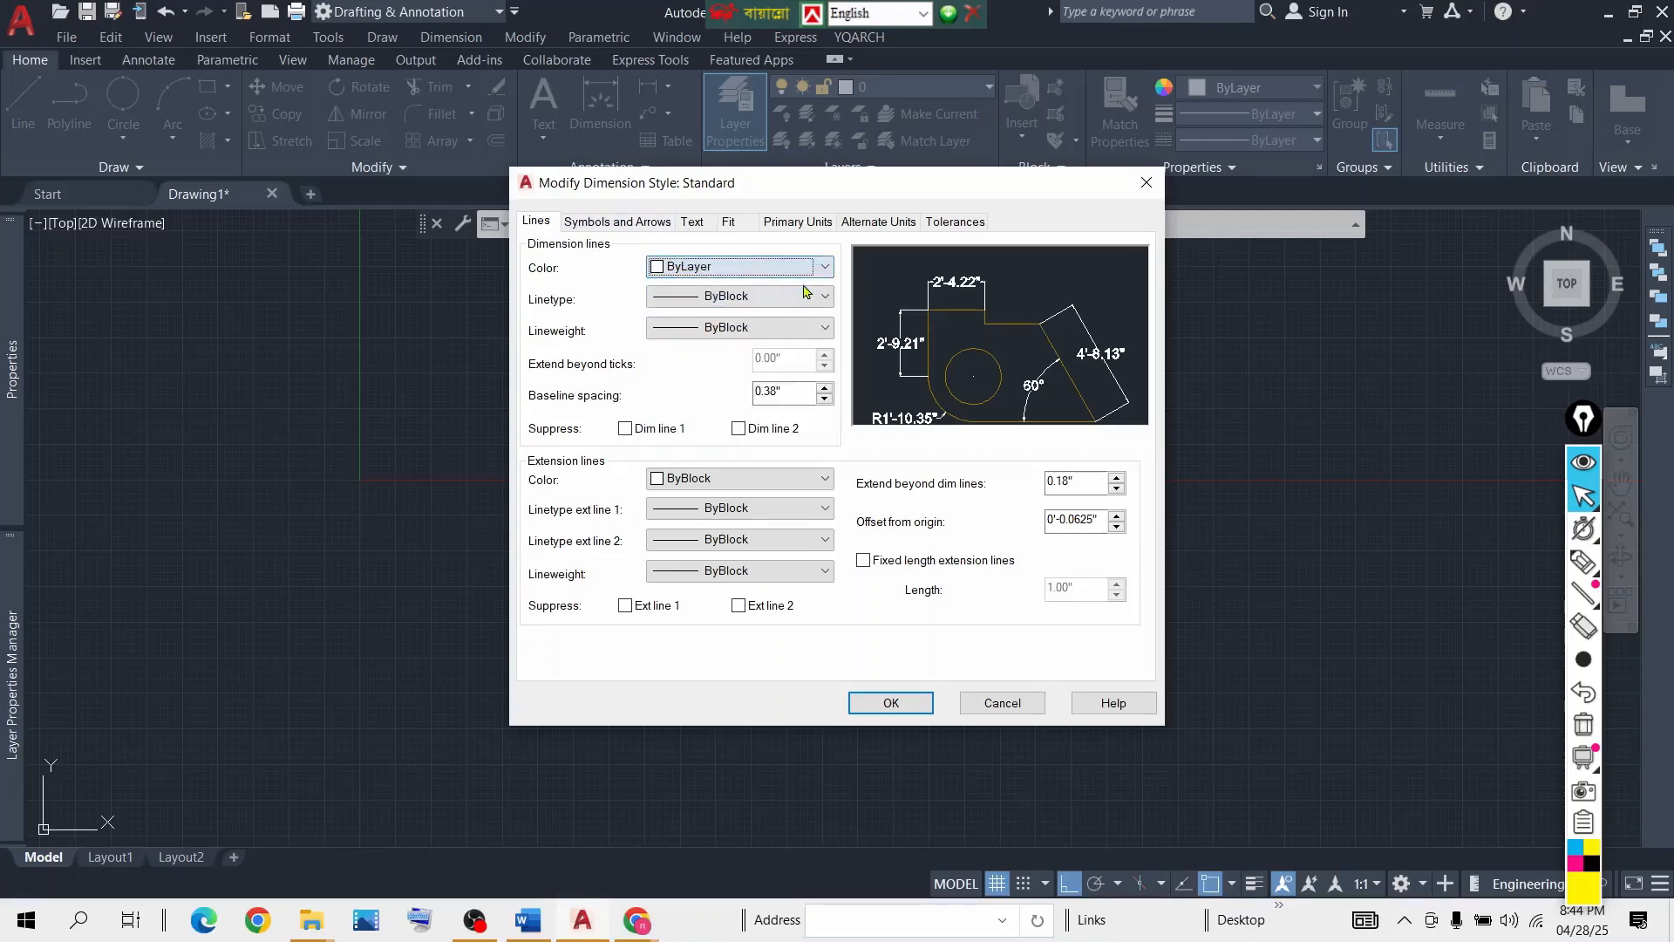
{"action": "left_click", "coordinate": [810, 298]}
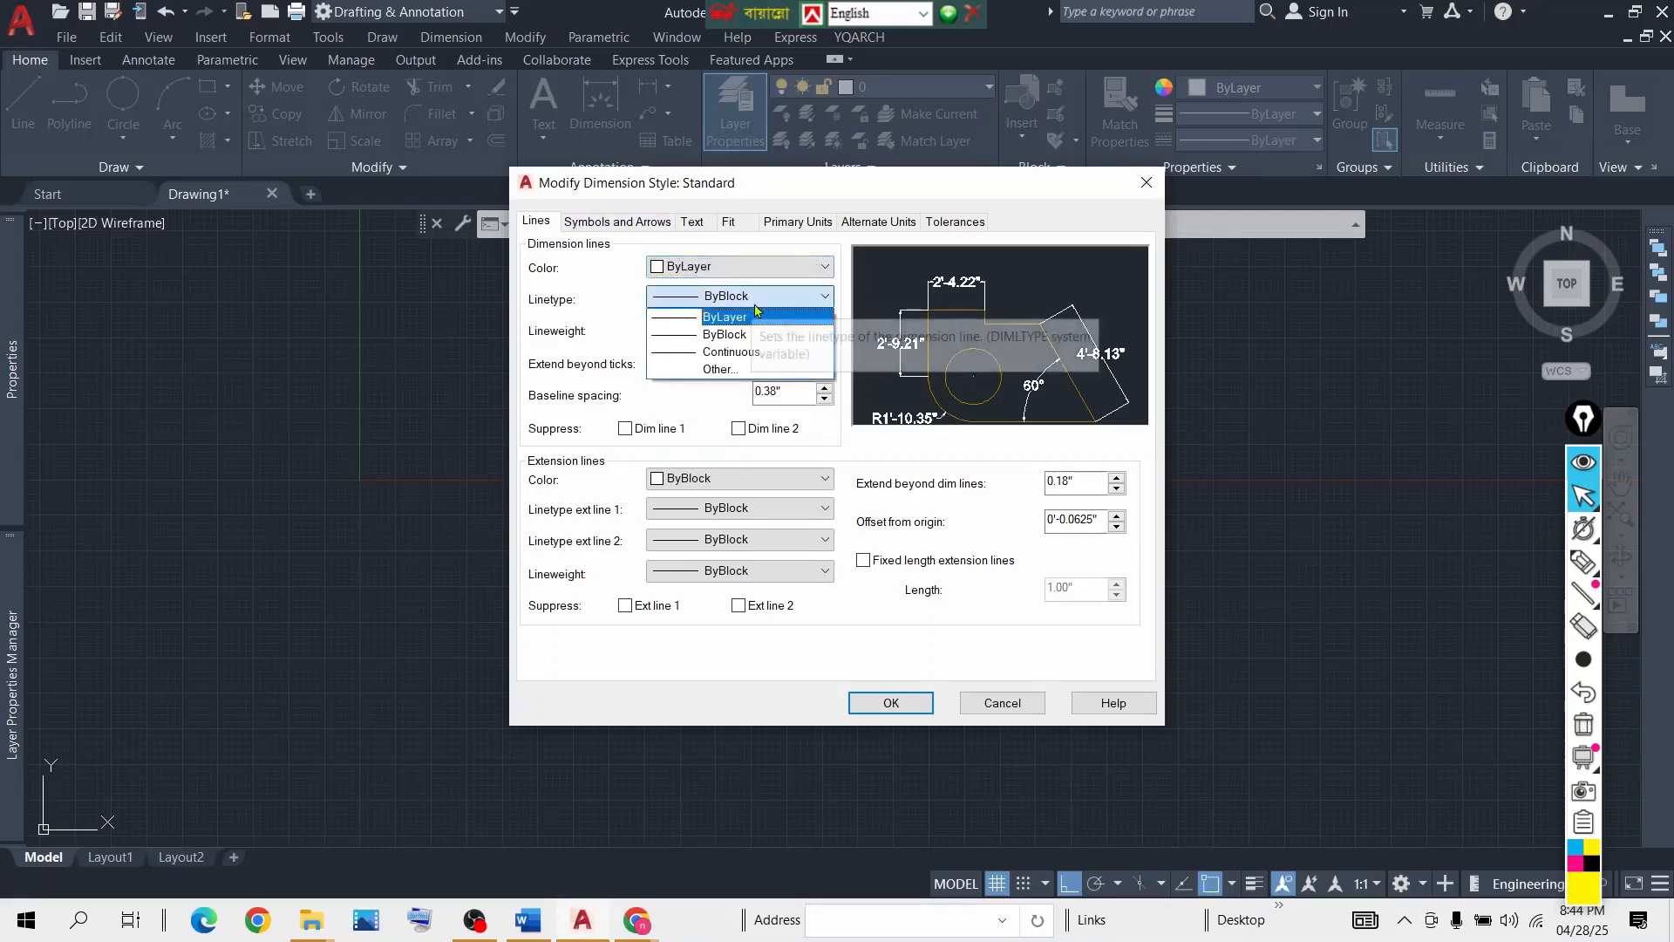
{"action": "left_click", "coordinate": [784, 318]}
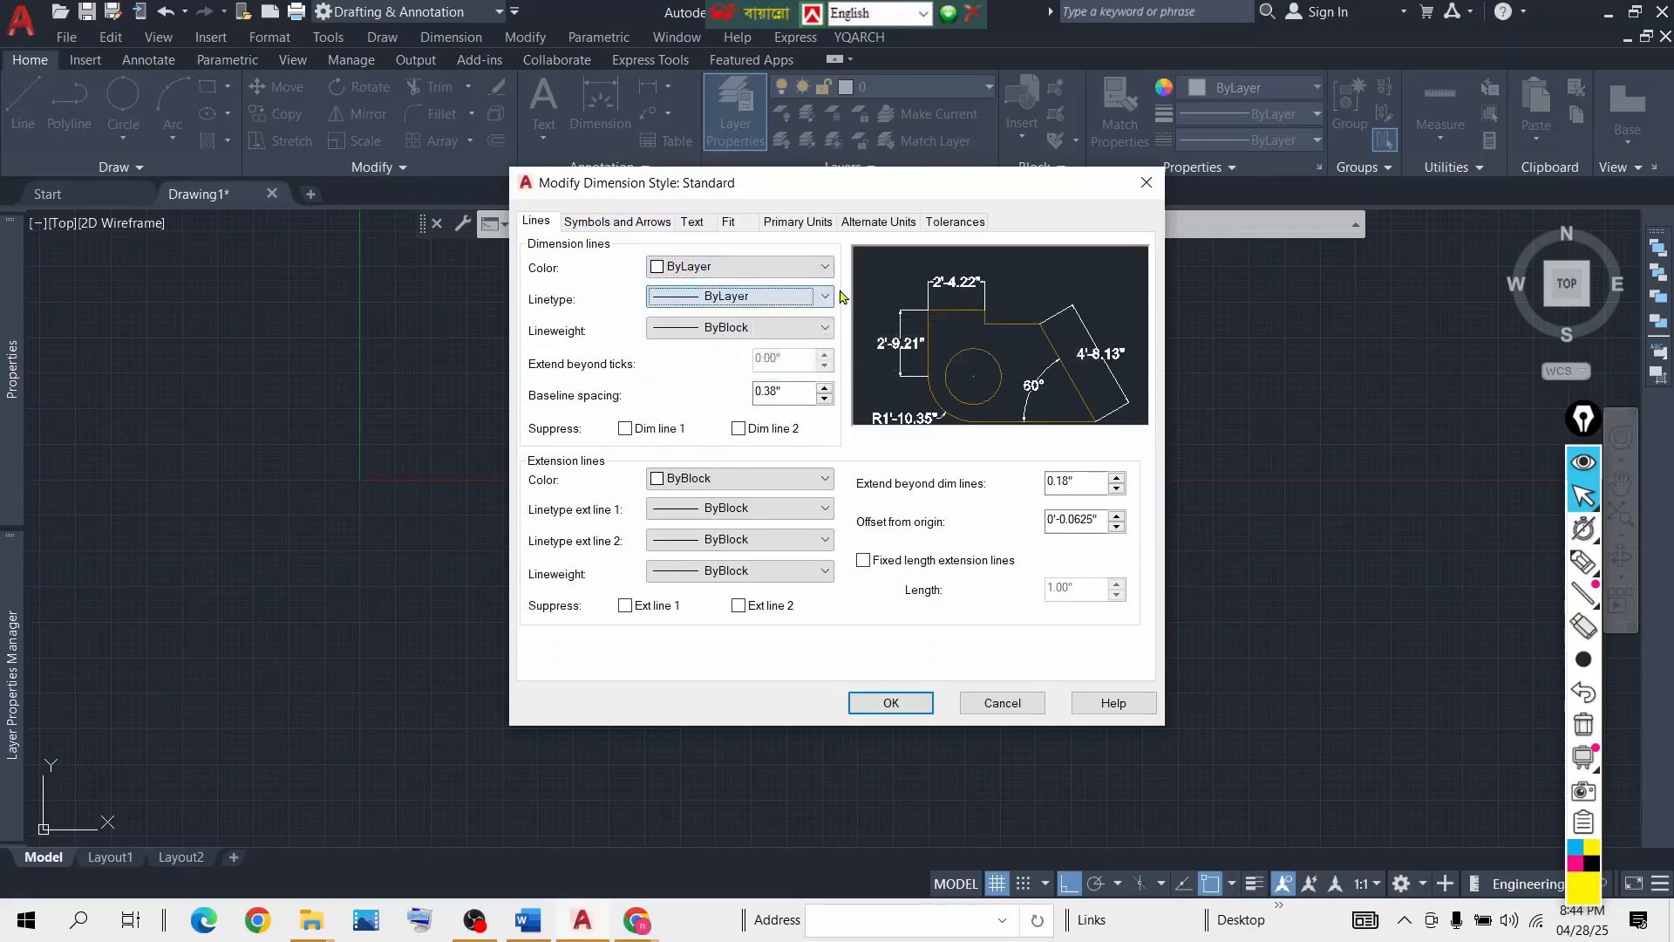
{"action": "left_click", "coordinate": [811, 332]}
{"action": "left_click", "coordinate": [787, 351]}
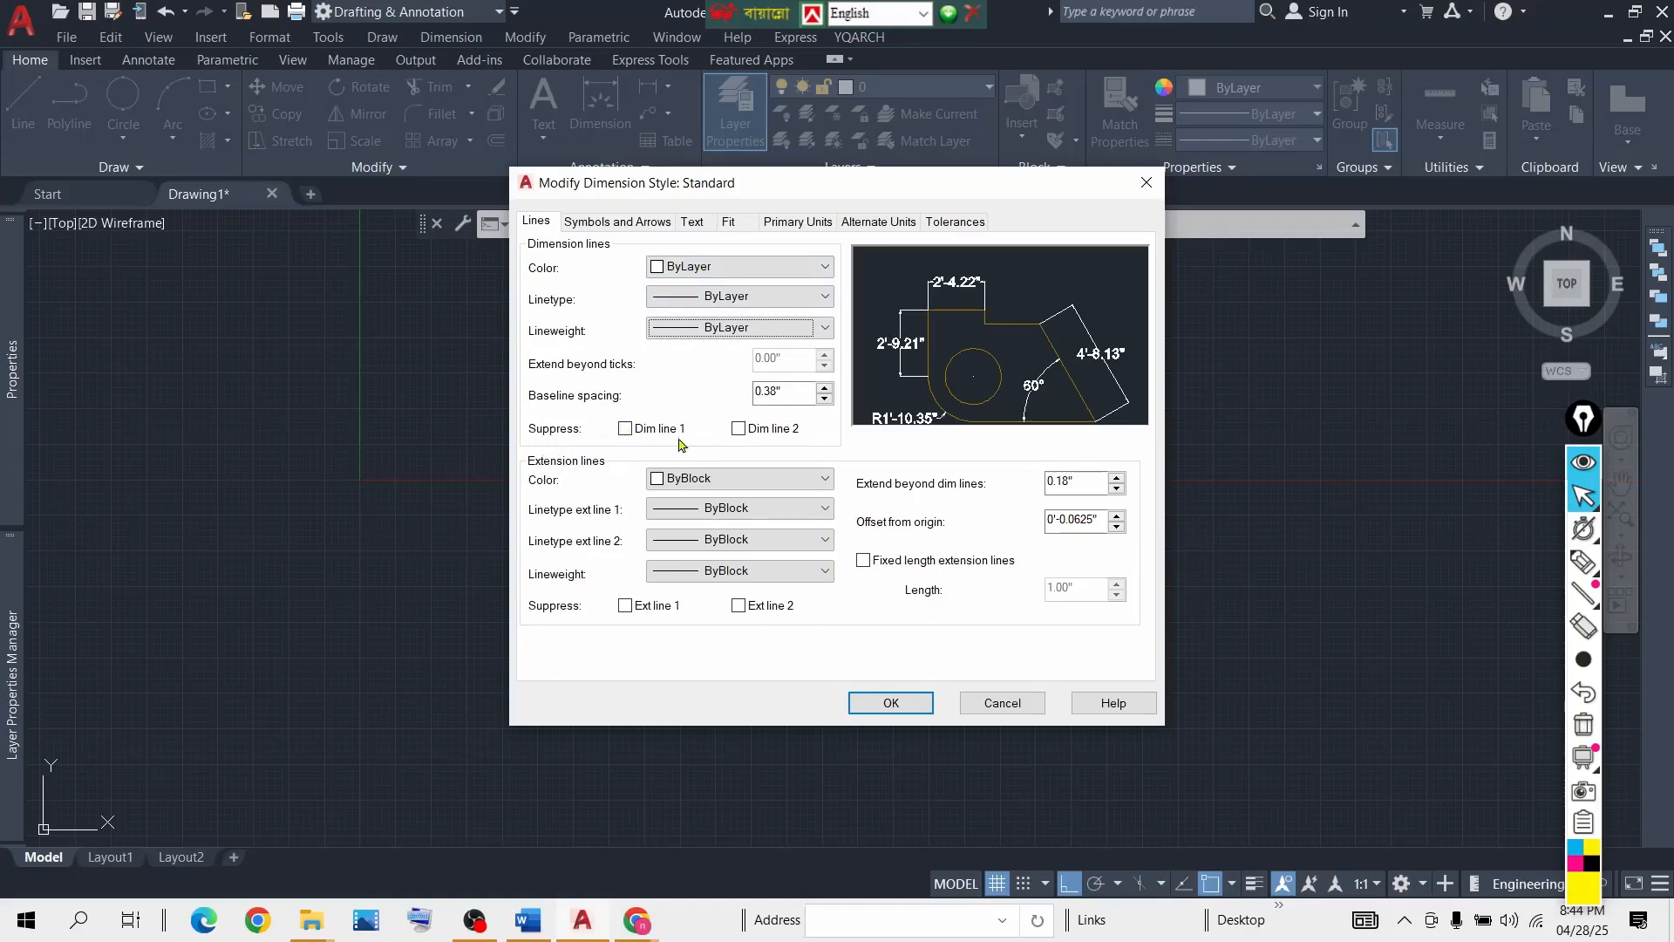
Try suppressing dimension lines 1 and 2 of the Standard style, and turn both suppressions off again.
{"action": "left_click", "coordinate": [626, 431]}
{"action": "left_click", "coordinate": [735, 428]}
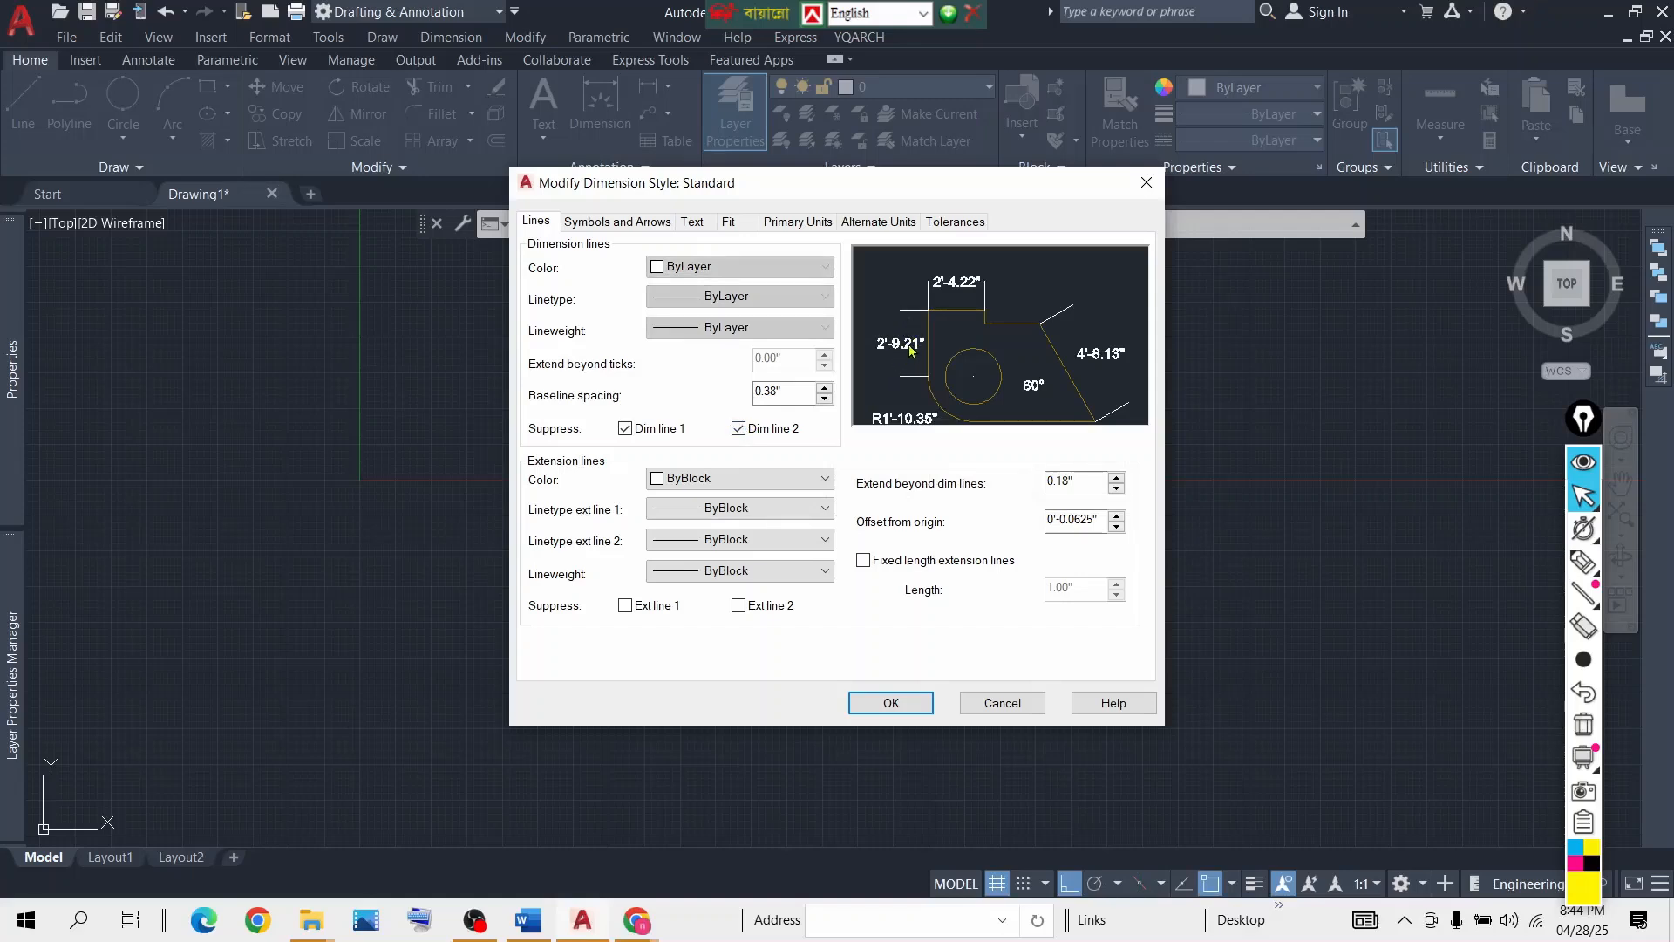
{"action": "left_click", "coordinate": [739, 429]}
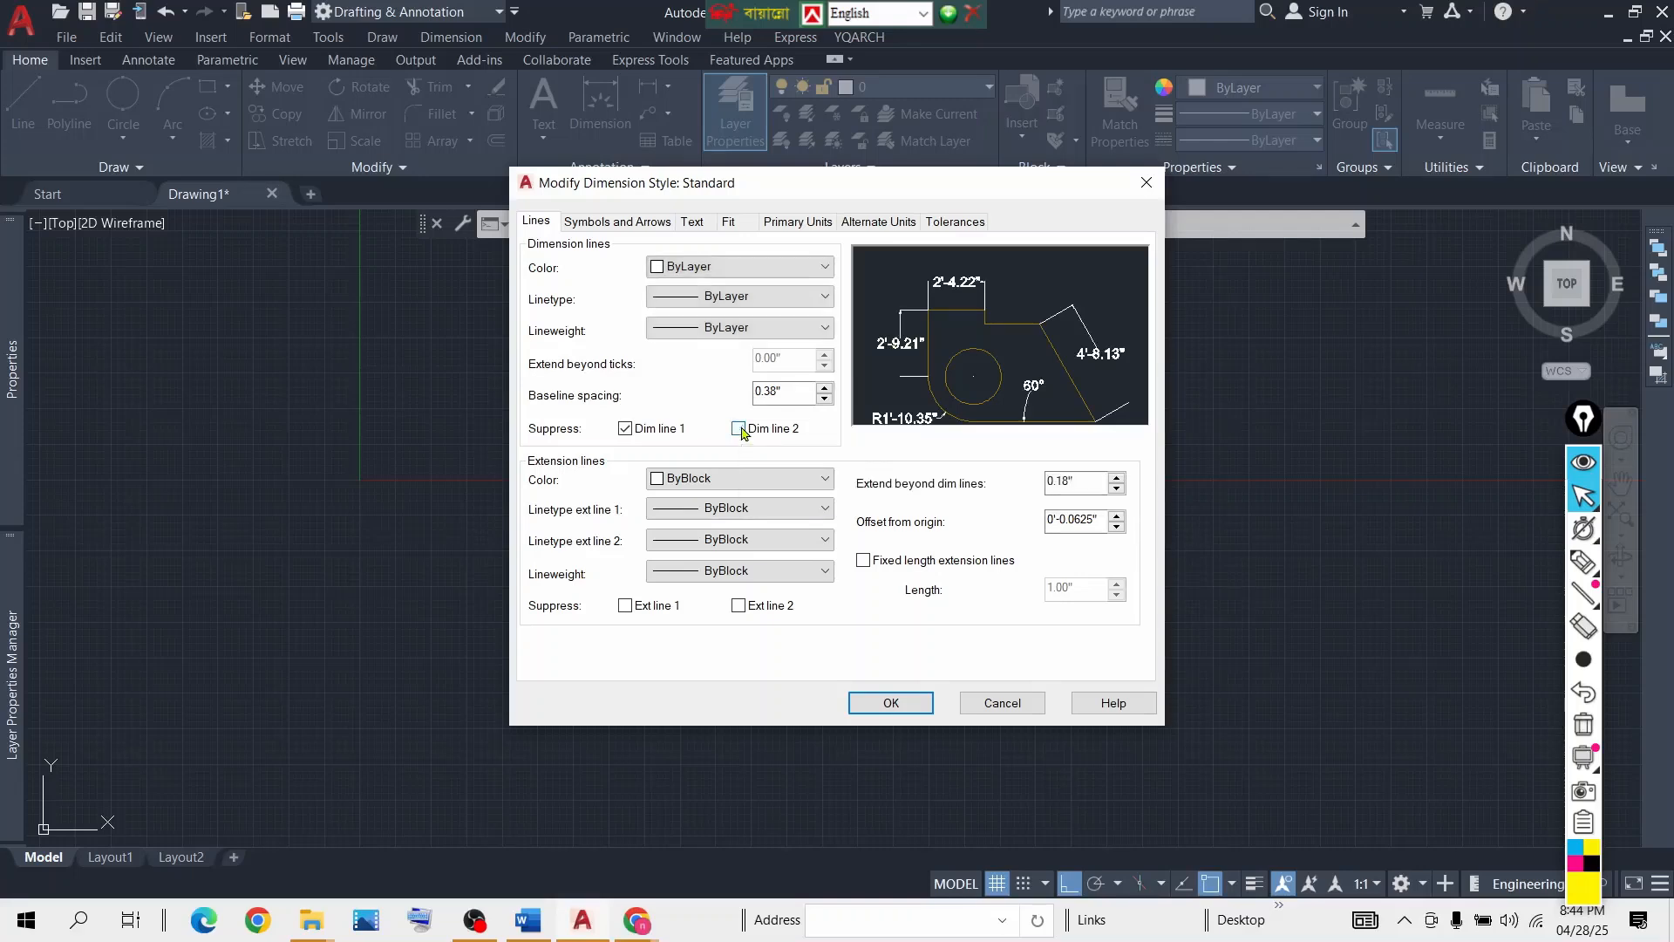
{"action": "left_click", "coordinate": [626, 429]}
Try suppressing extension lines 1 and 2 of the Standard style, and turn both suppressions off again.
{"action": "left_click", "coordinate": [625, 606]}
{"action": "left_click", "coordinate": [739, 606]}
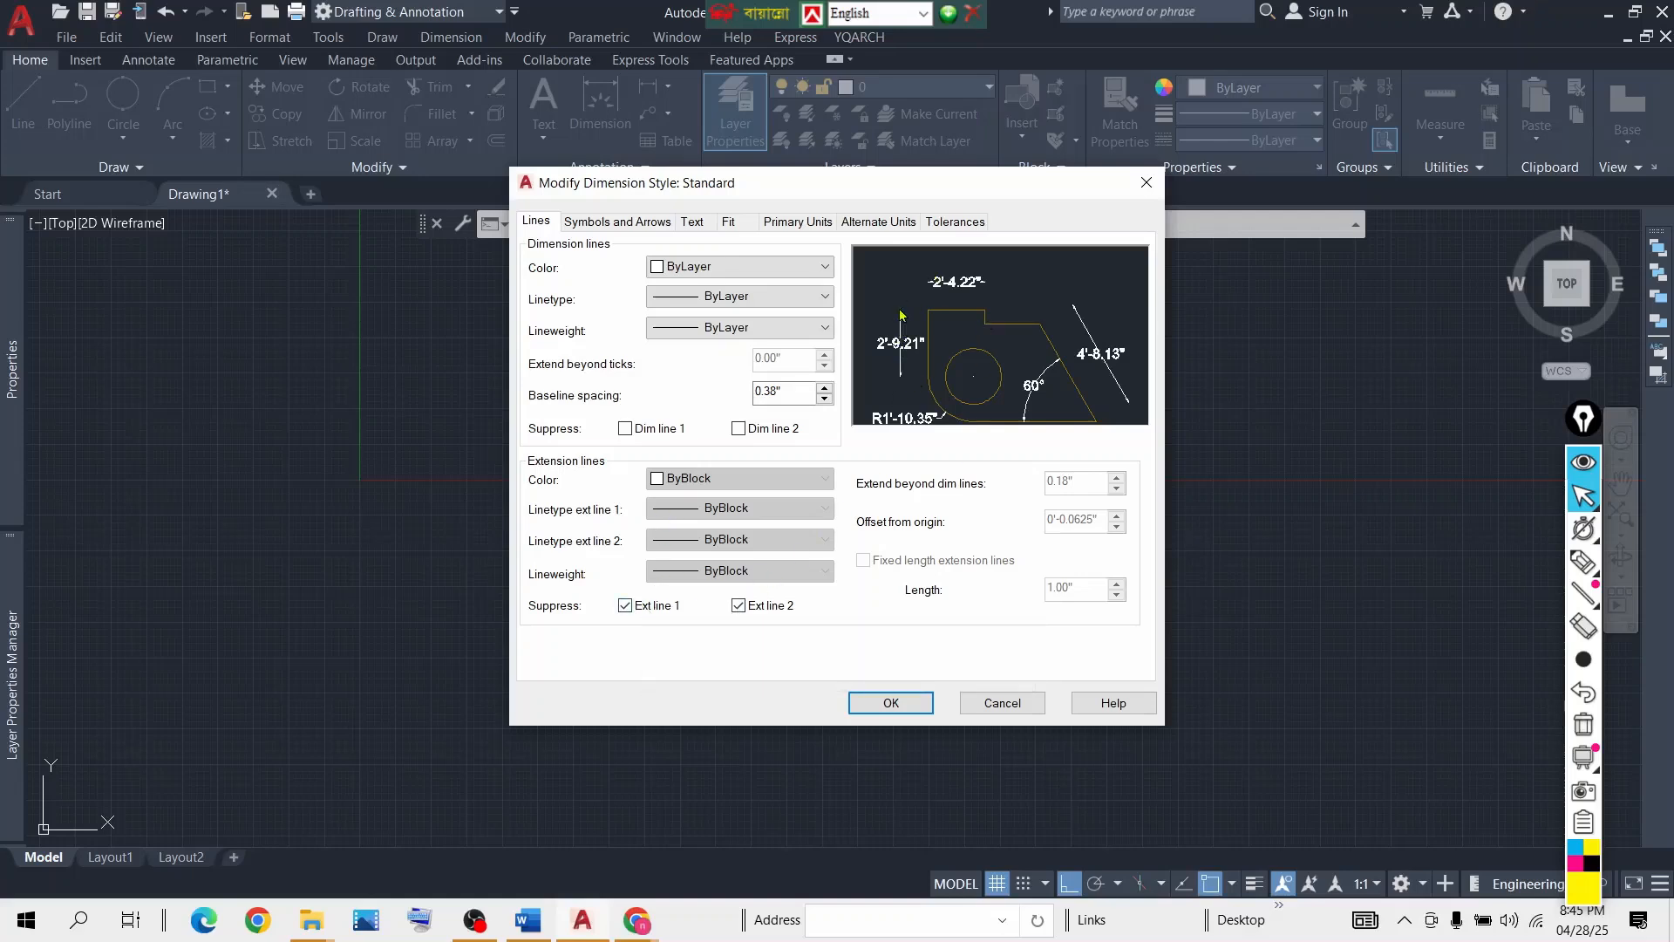
{"action": "left_click", "coordinate": [739, 605]}
{"action": "left_click", "coordinate": [625, 607]}
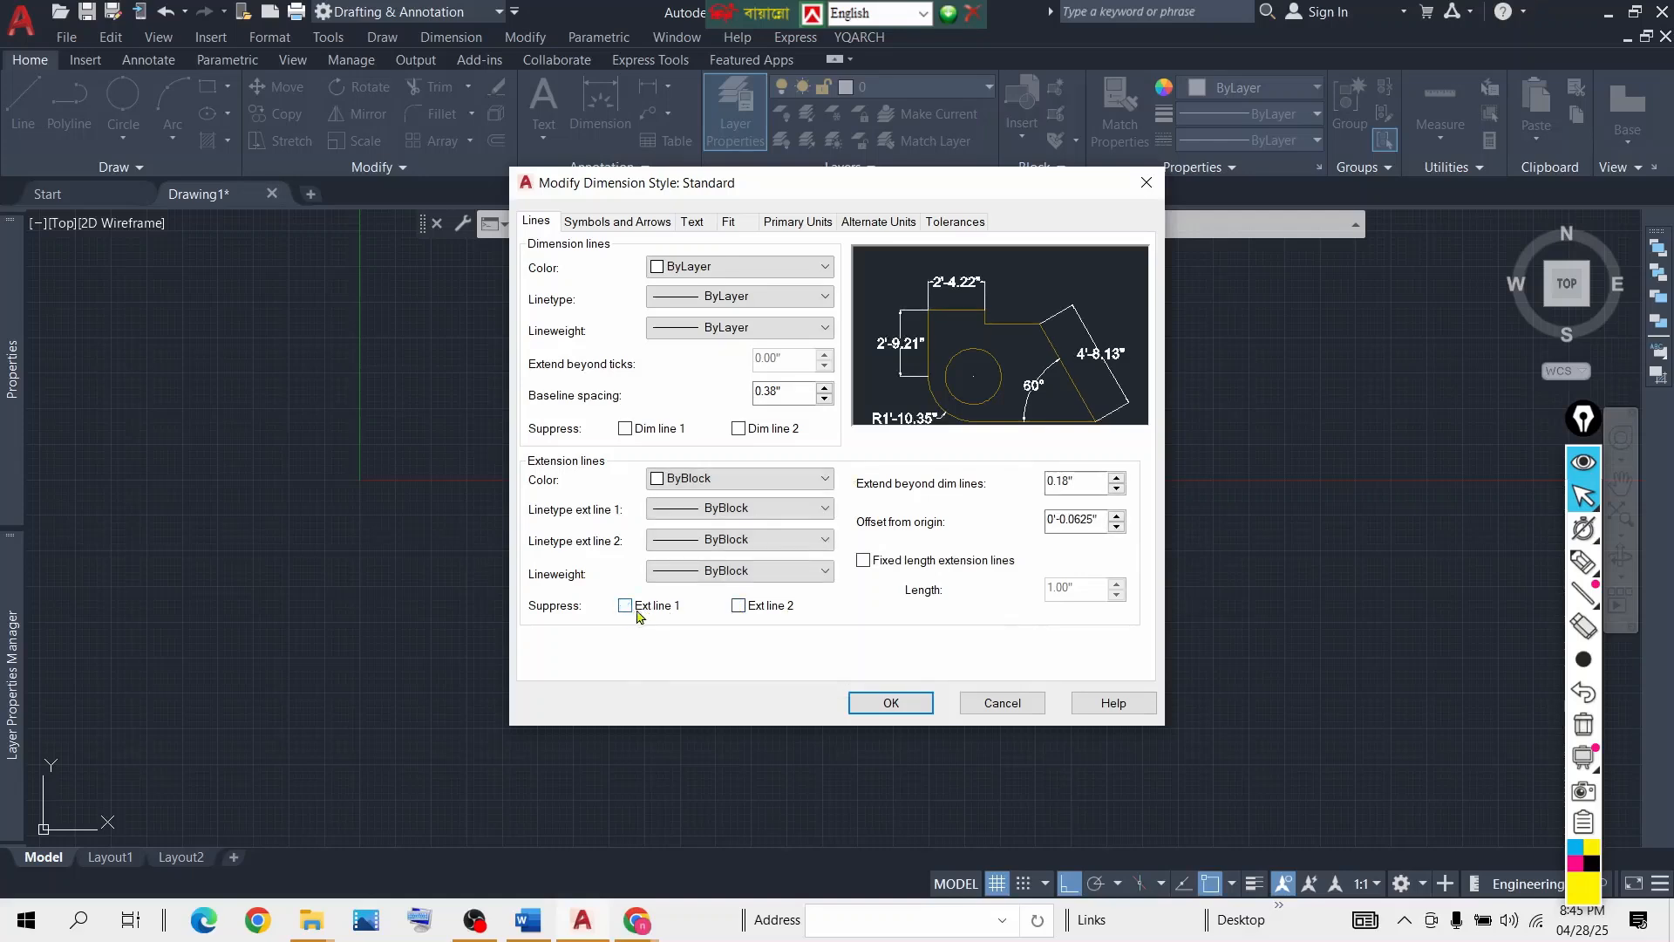
{"action": "scroll", "coordinate": [829, 508], "scroll_direction": "down", "scroll_amount": 1}
Review the Standard dimension style's primary units, text height and arrow size.
{"action": "left_click", "coordinate": [789, 223]}
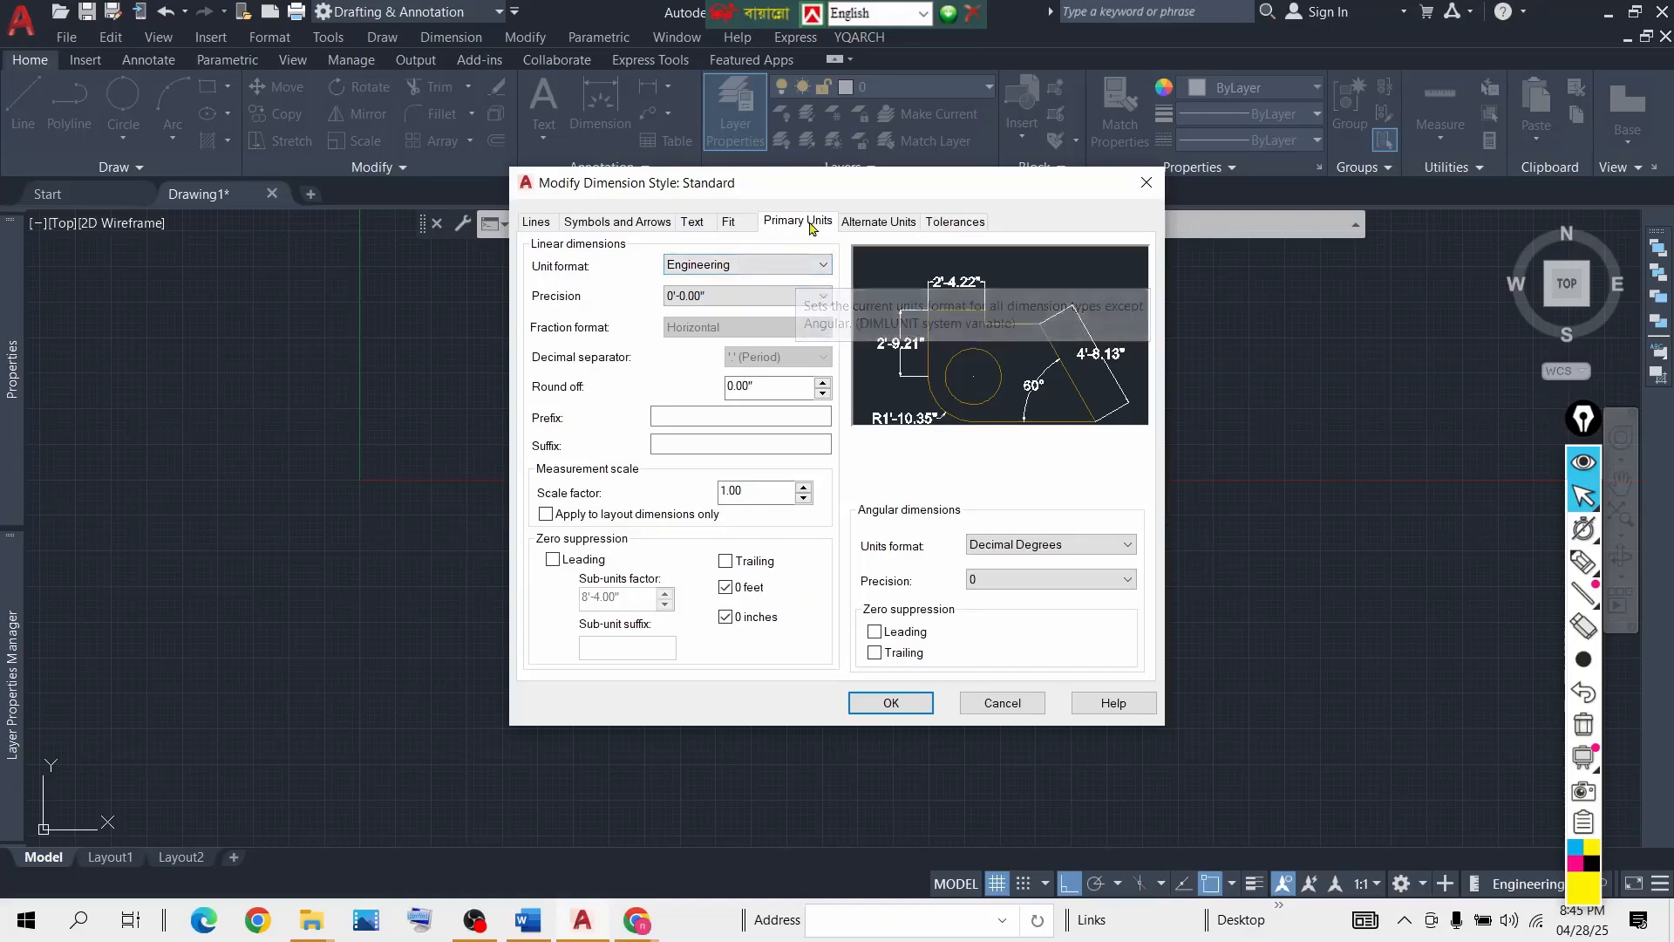
{"action": "left_click", "coordinate": [698, 223]}
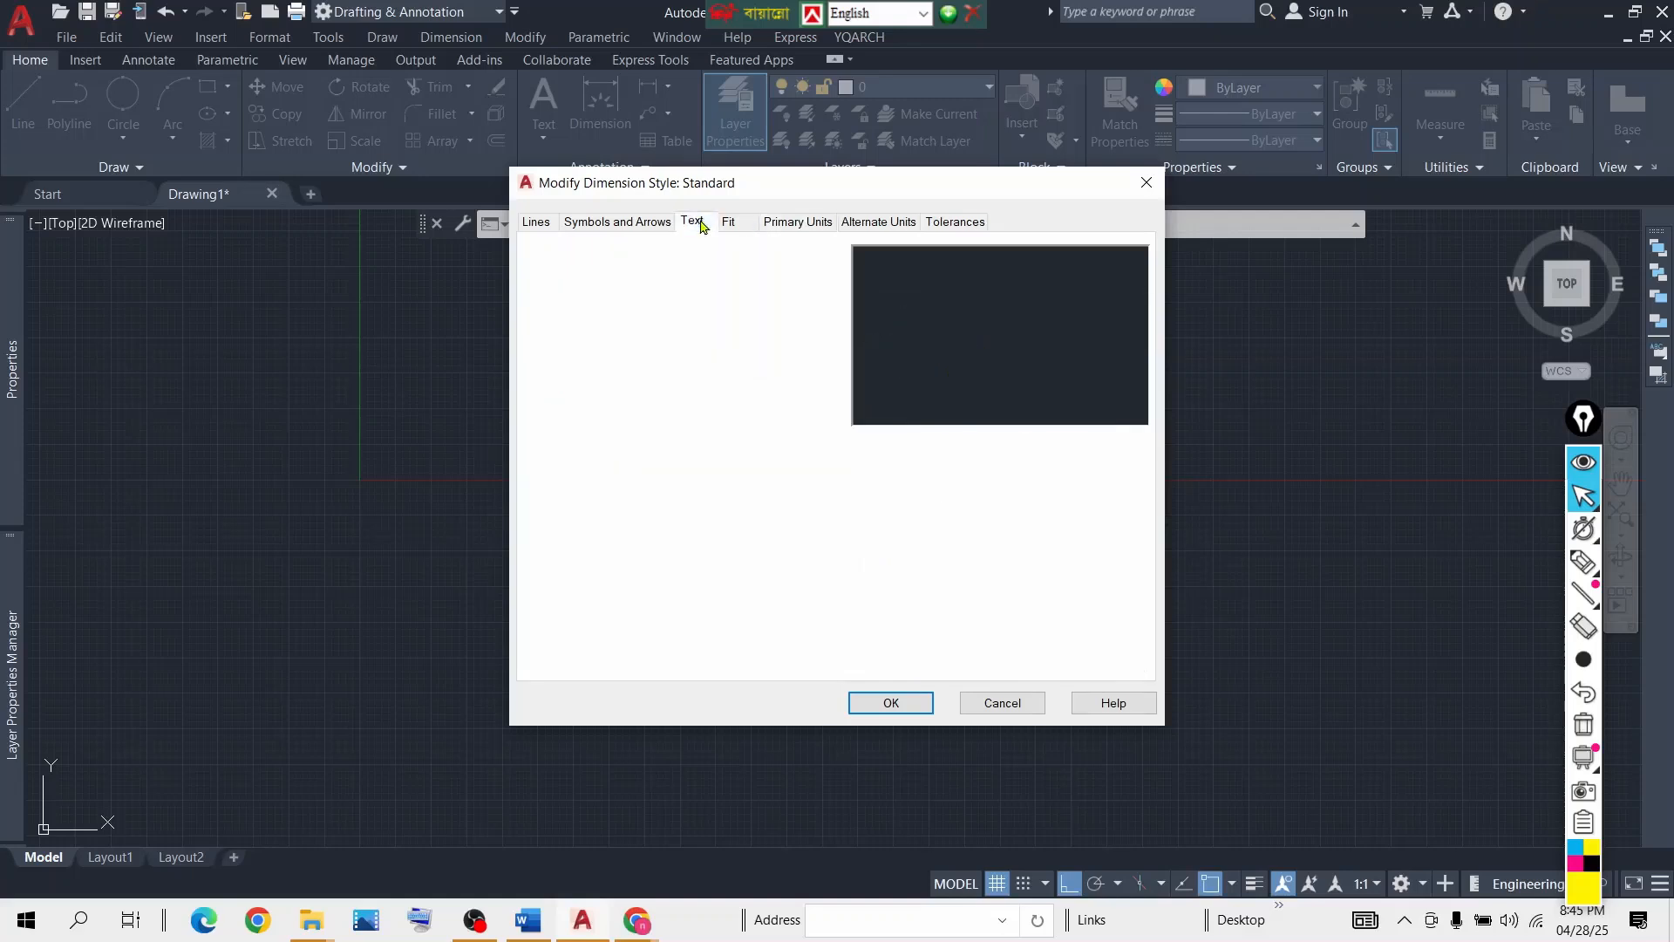
{"action": "left_click", "coordinate": [772, 375]}
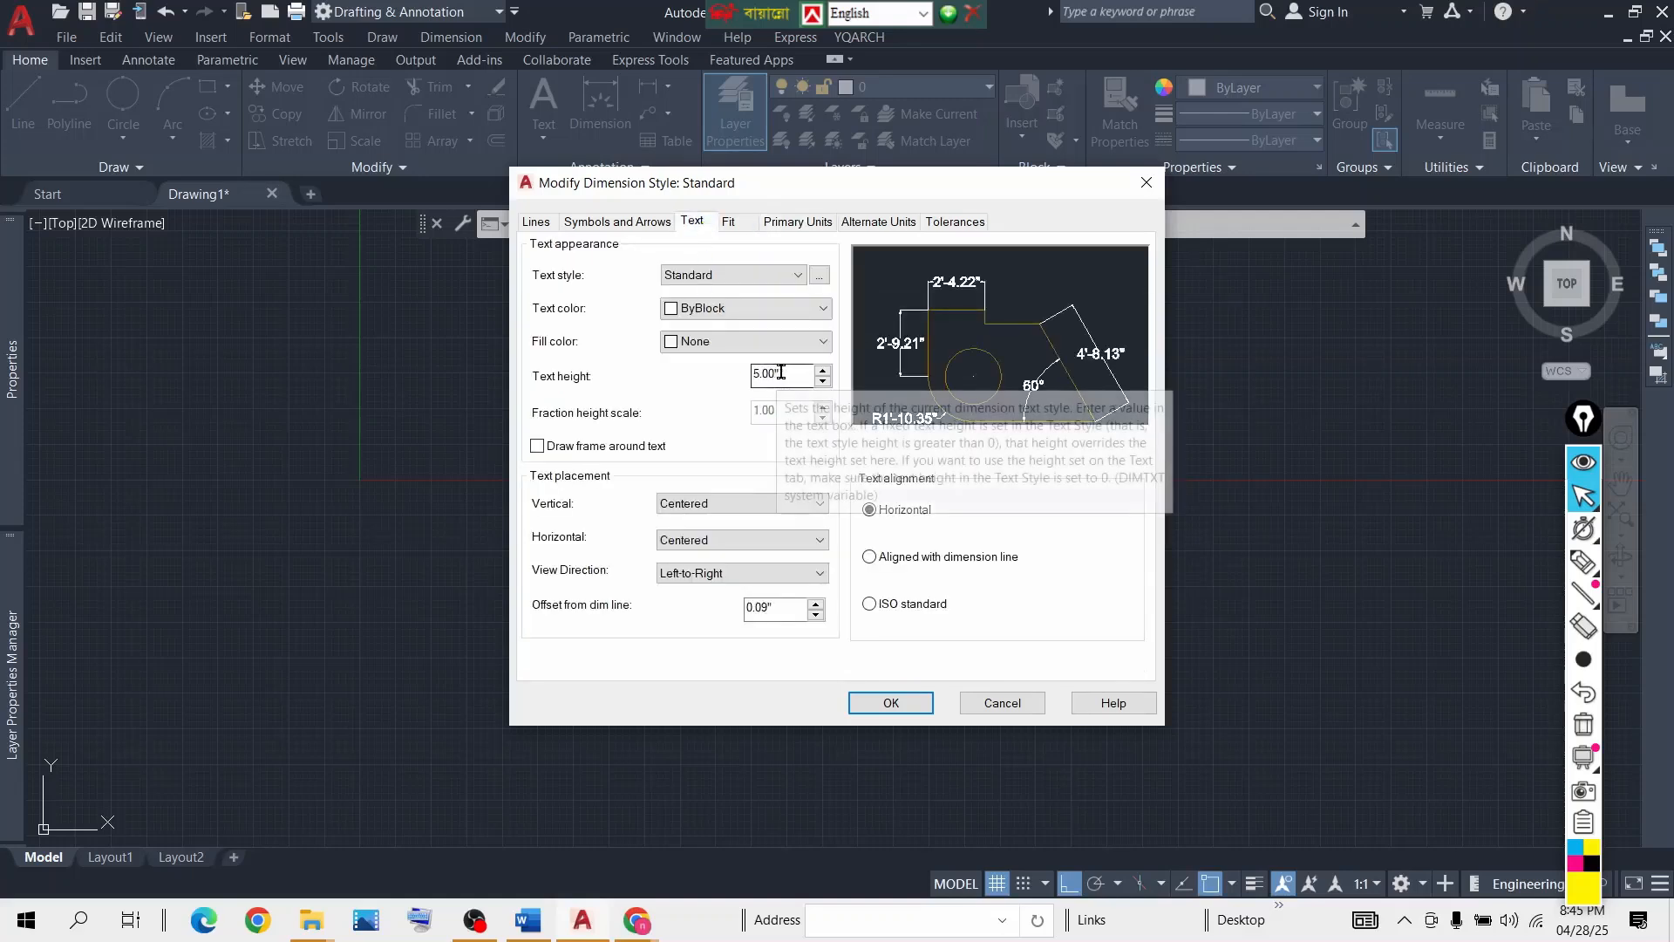
{"action": "left_click", "coordinate": [617, 222]}
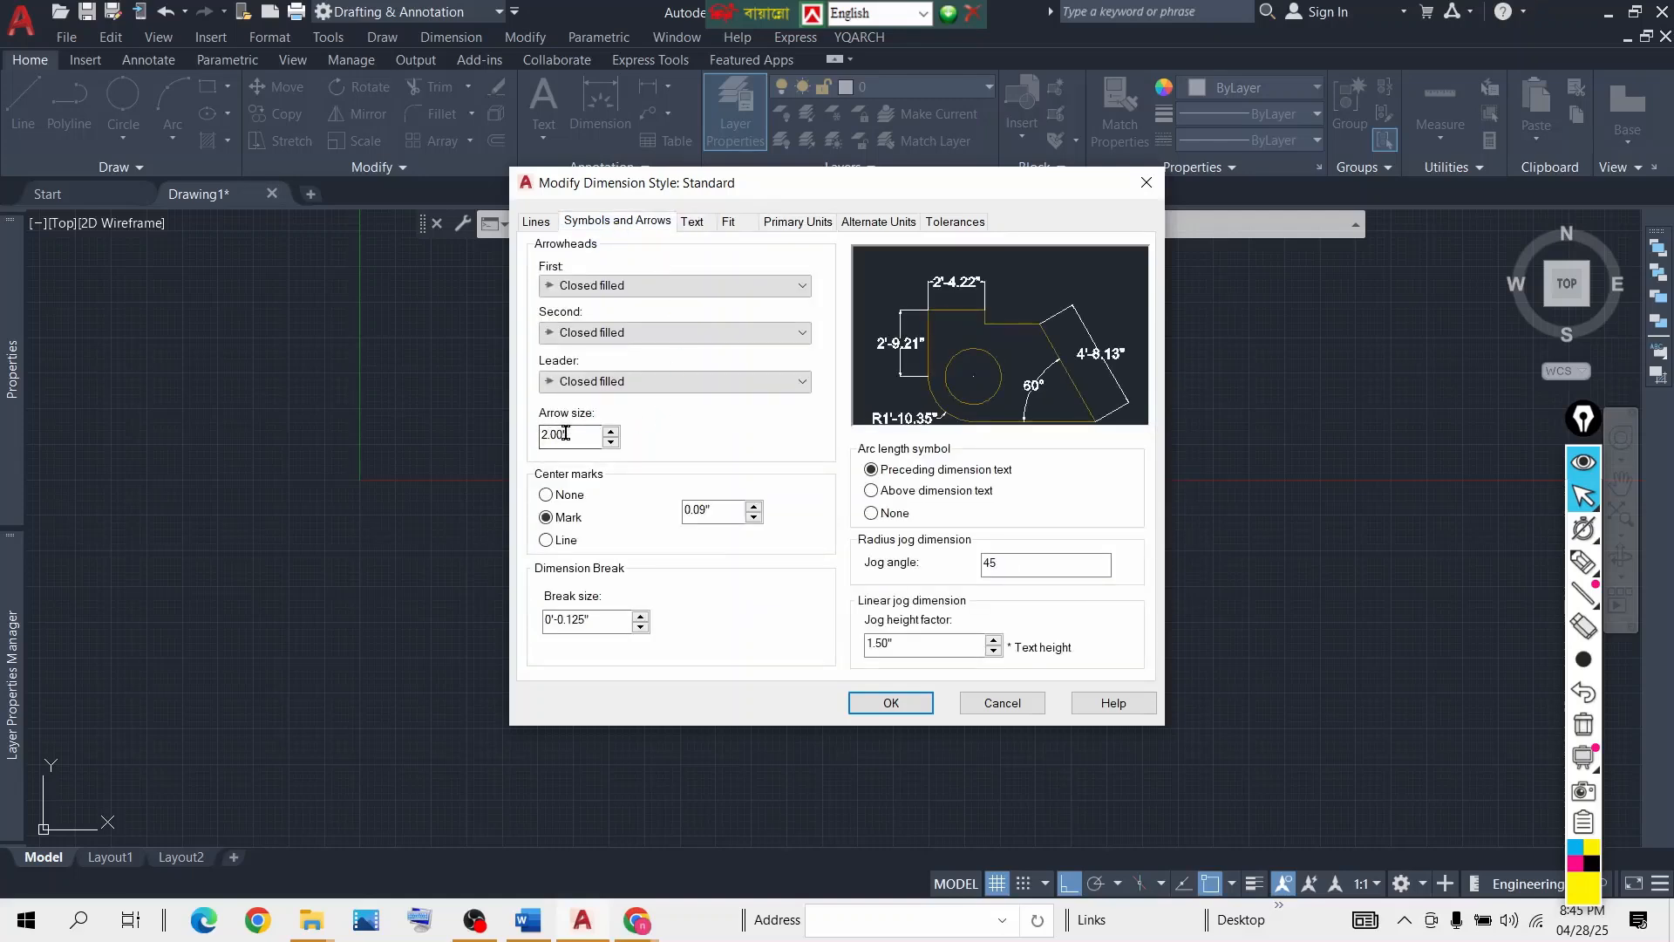
{"action": "left_click", "coordinate": [796, 224]}
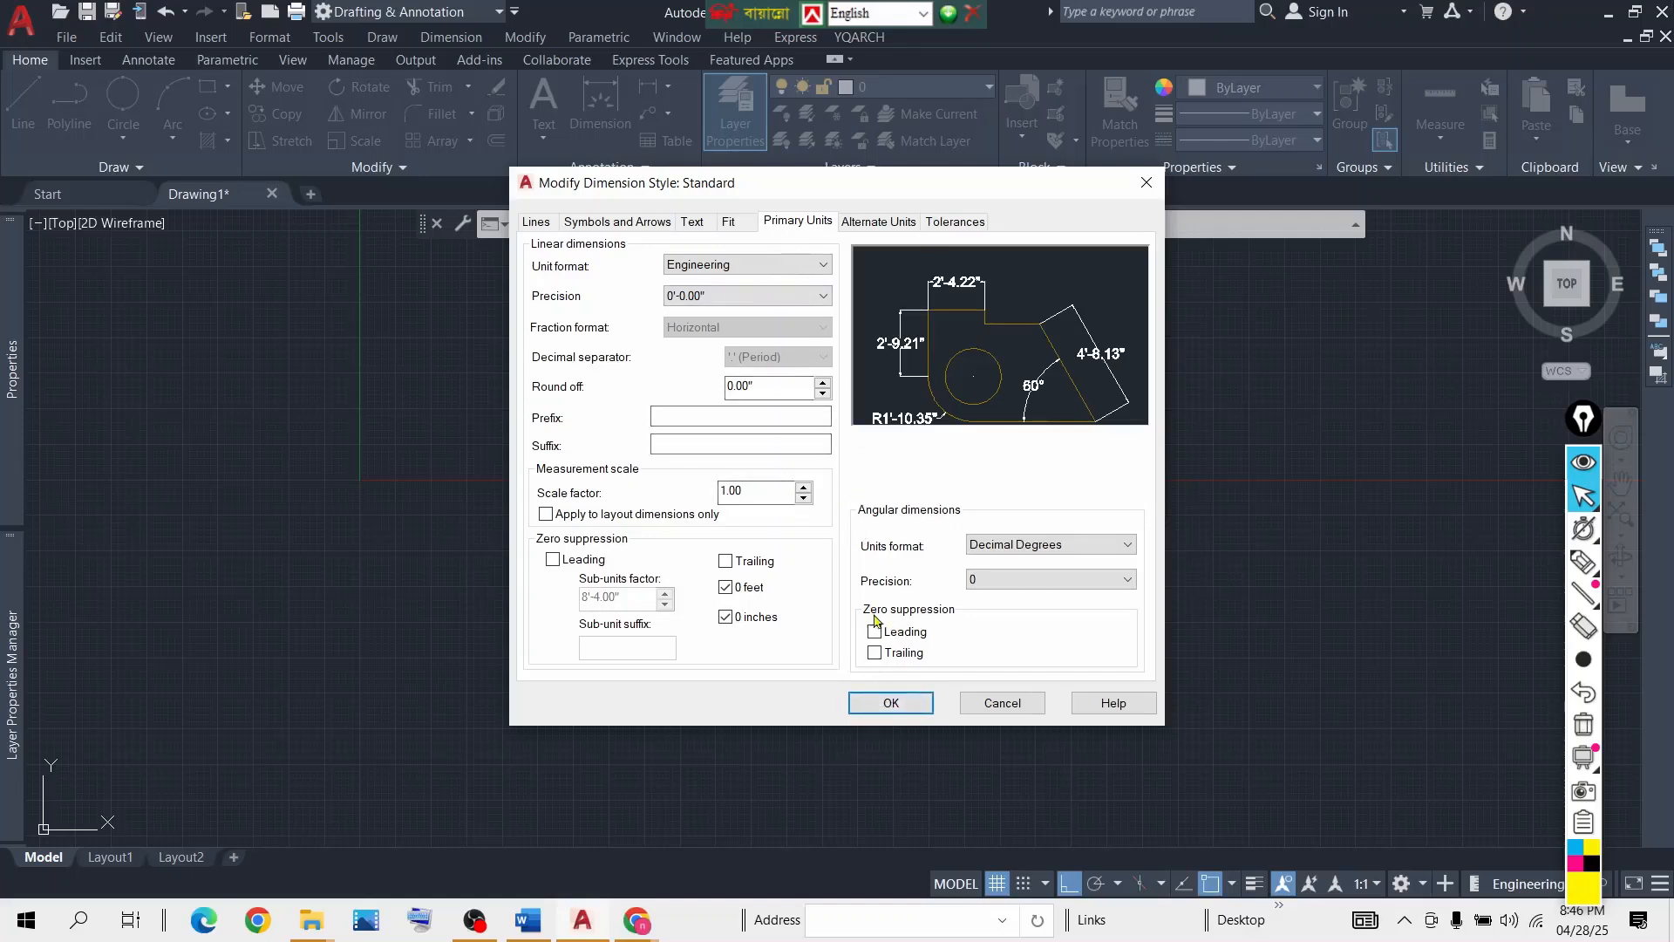
Accept the Standard dimension style changes, make Standard the current style and close the Dimension Style Manager.
{"action": "left_click", "coordinate": [890, 703]}
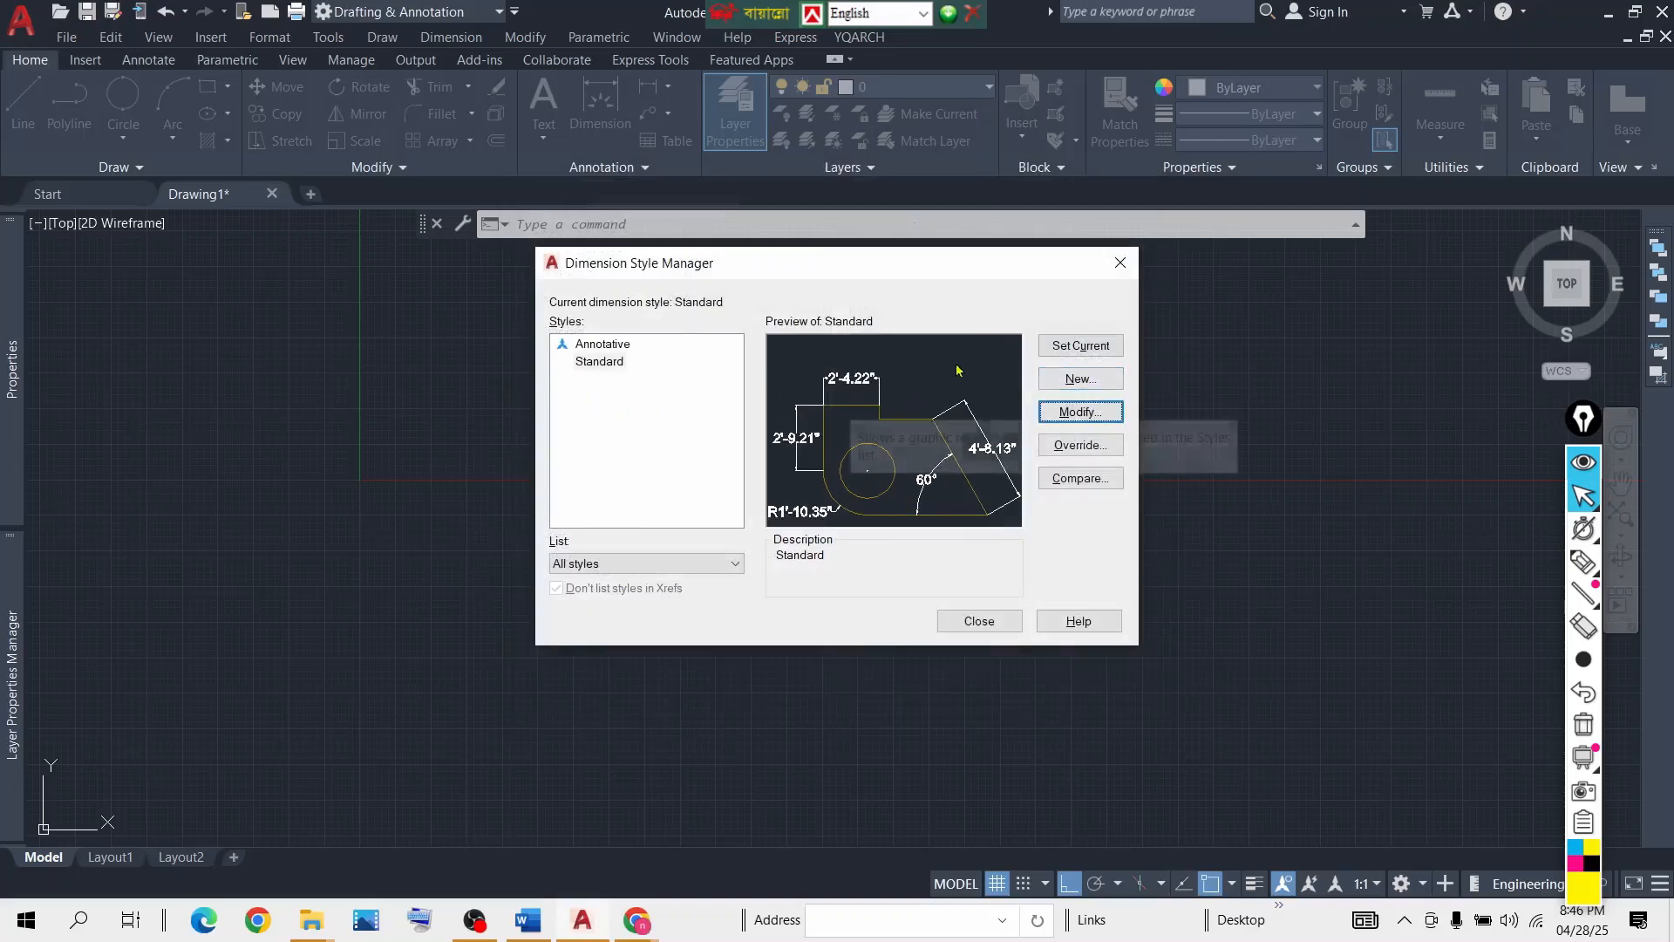
{"action": "left_click", "coordinate": [1077, 351]}
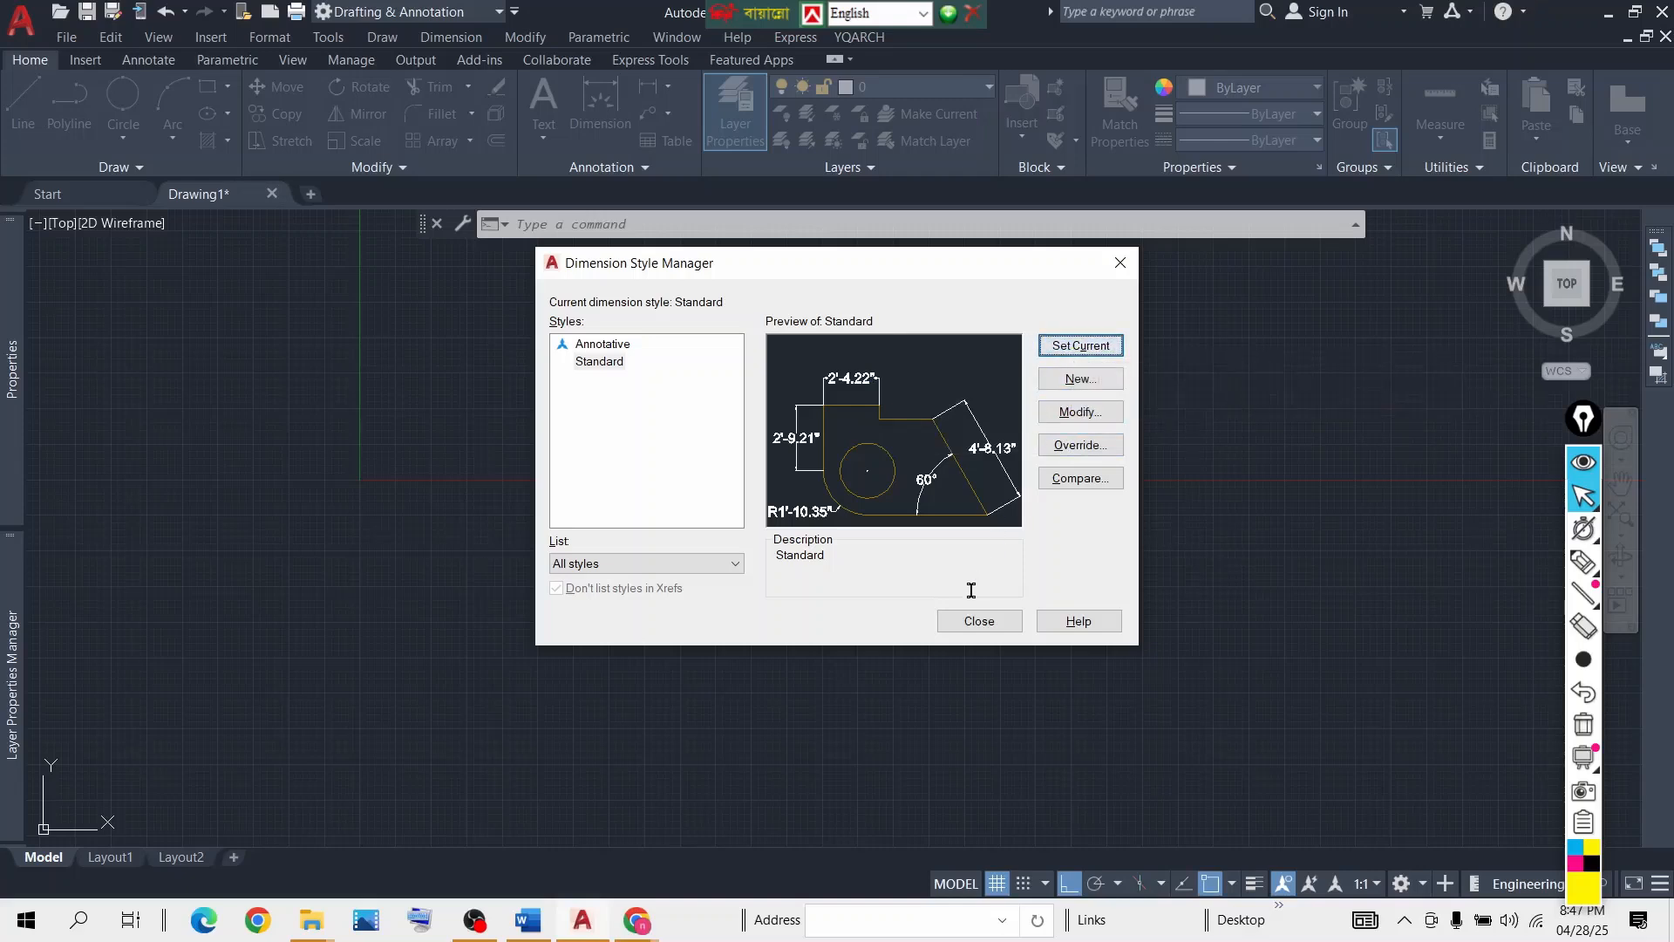
{"action": "left_click", "coordinate": [978, 620]}
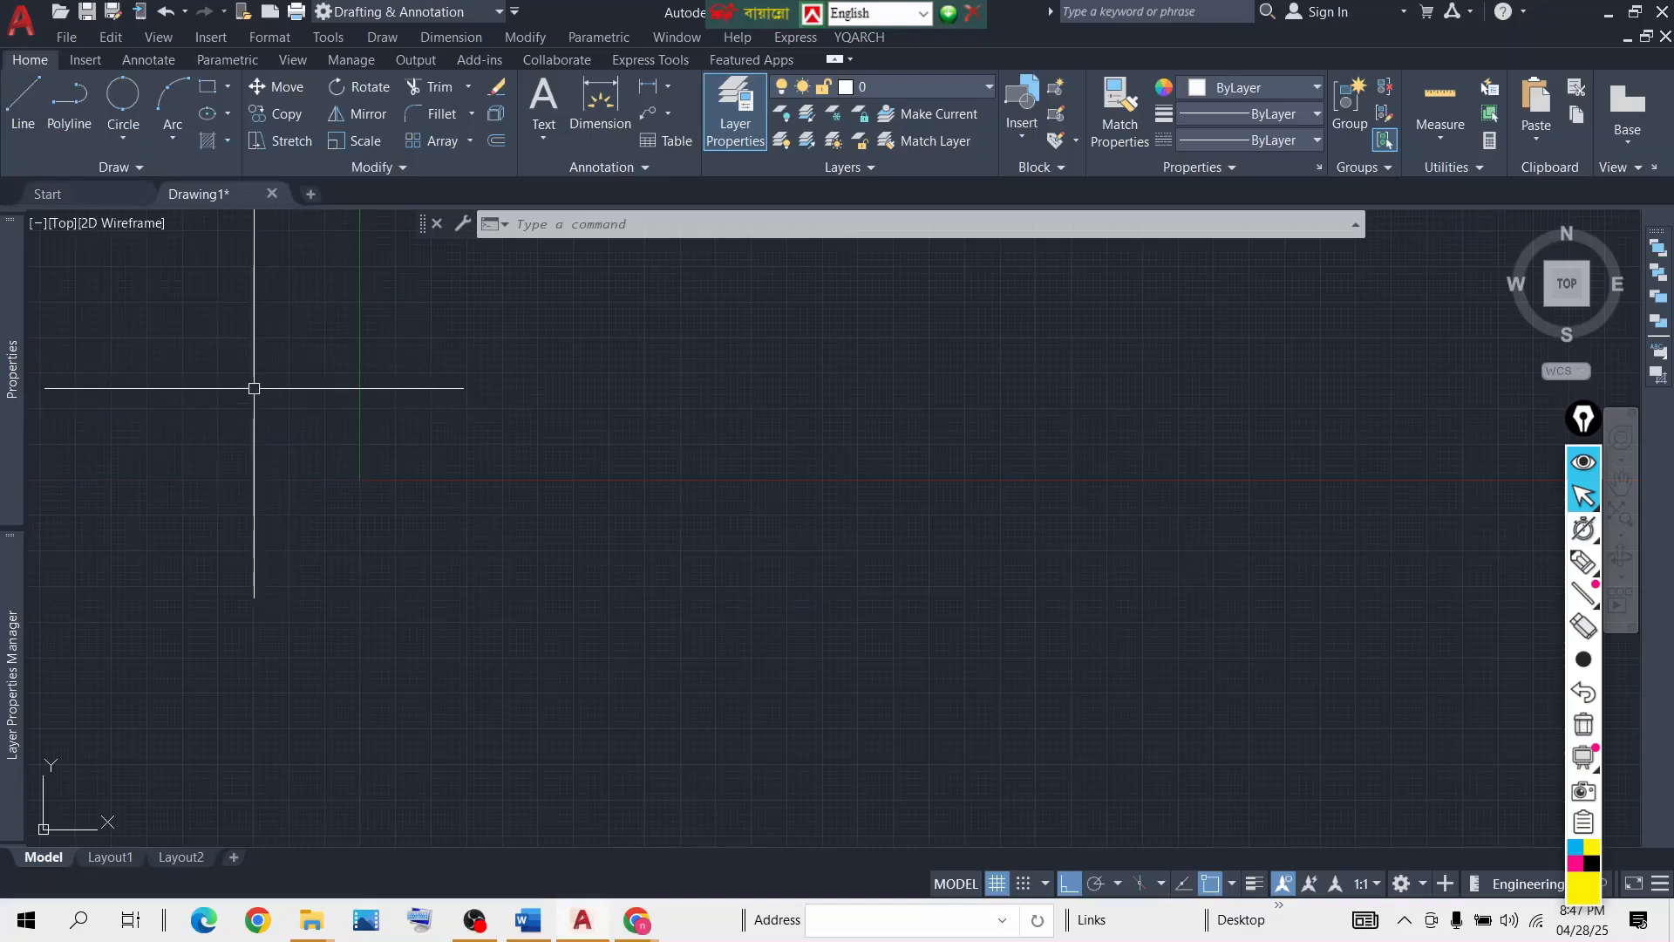
Draw a horizontal line 10' long in the empty model space.
{"action": "left_click", "coordinate": [22, 108]}
{"action": "left_click", "coordinate": [189, 377]}
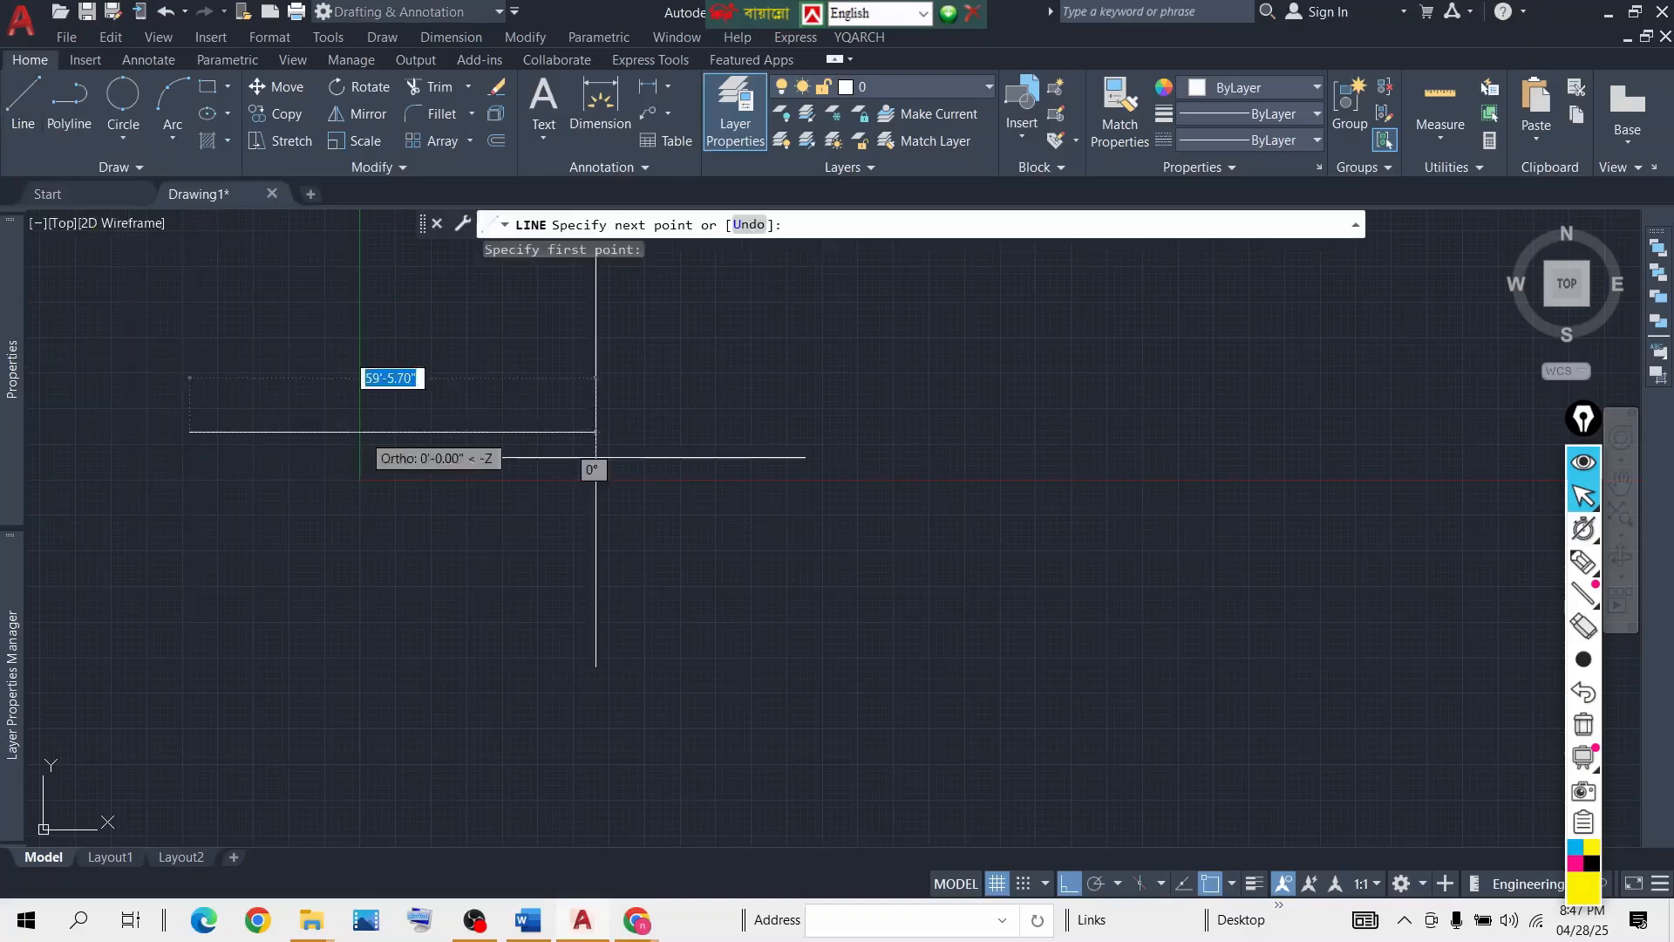
{"action": "type", "text": "1"}
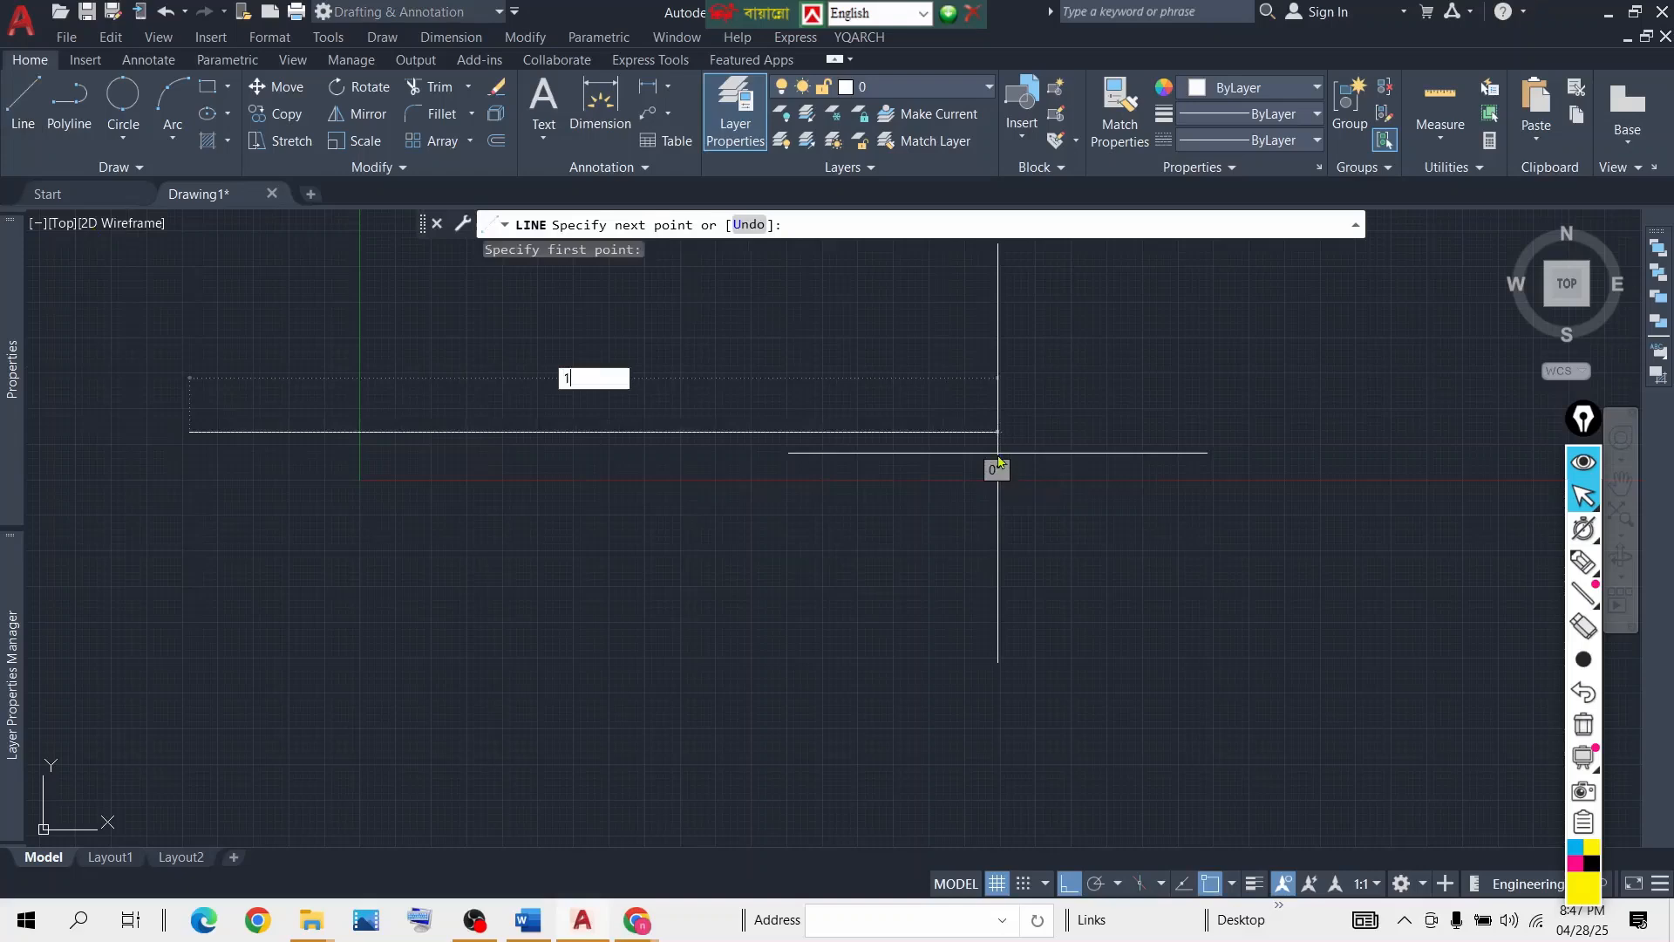
{"action": "type", "text": "0"}
{"action": "type", "text": "'"}
{"action": "key", "text": "Return"}
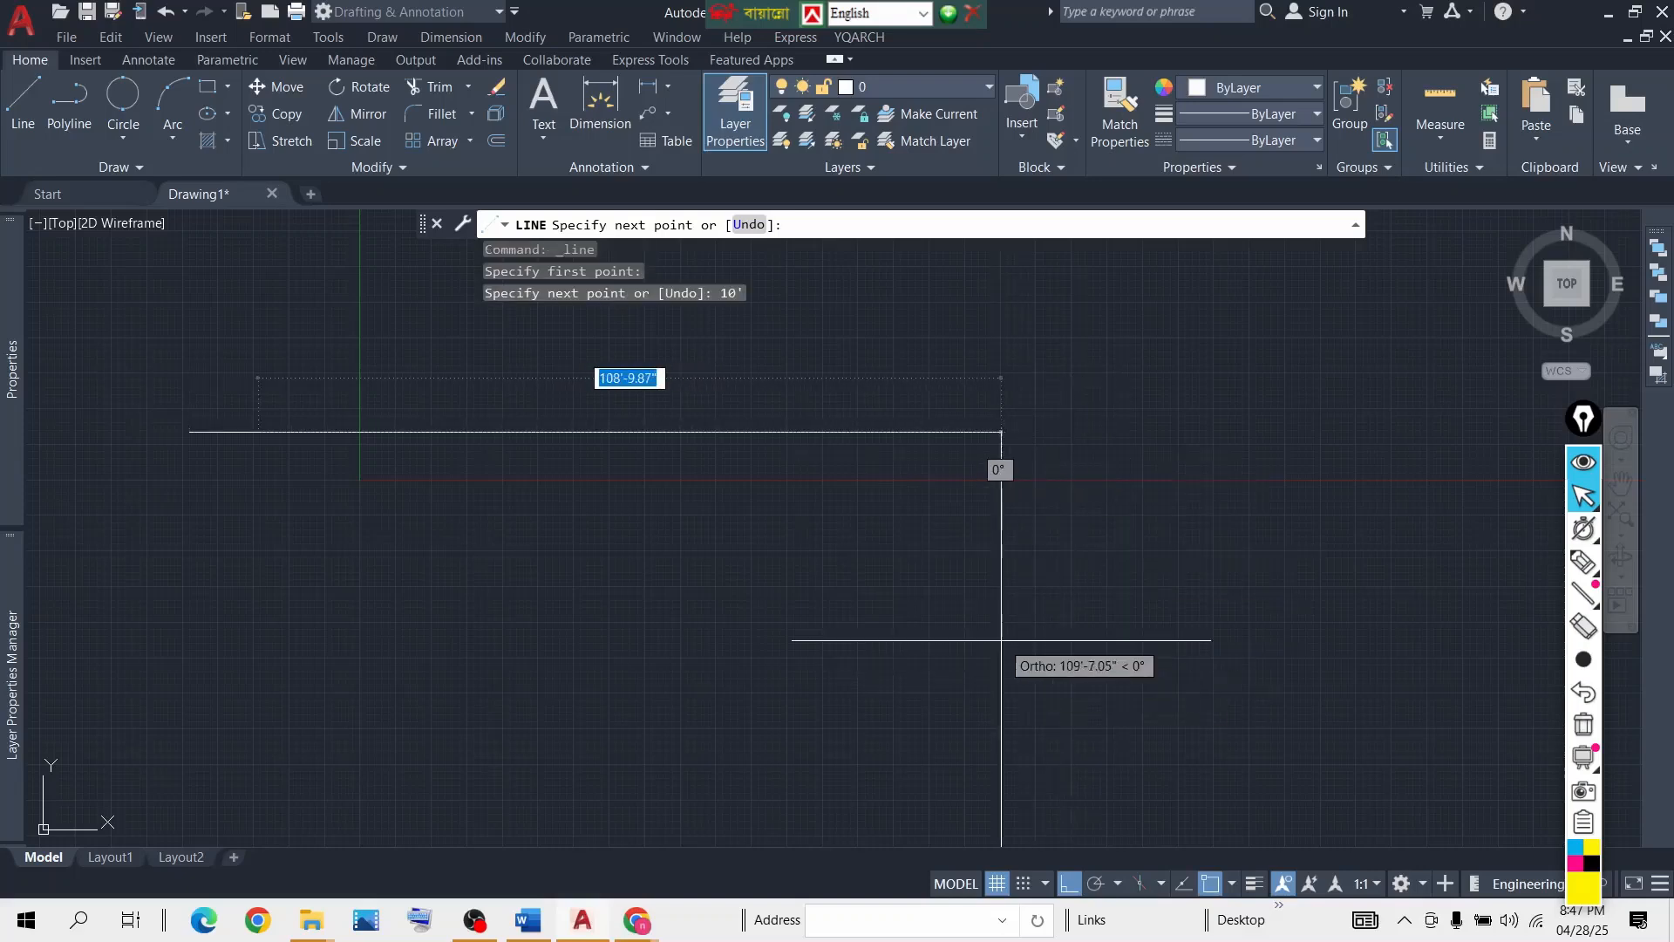
{"action": "key", "text": "Return"}
Draw a second horizontal line 10' long below the first one, starting slightly further left.
{"action": "scroll", "coordinate": [218, 440], "scroll_direction": "up", "scroll_amount": 5}
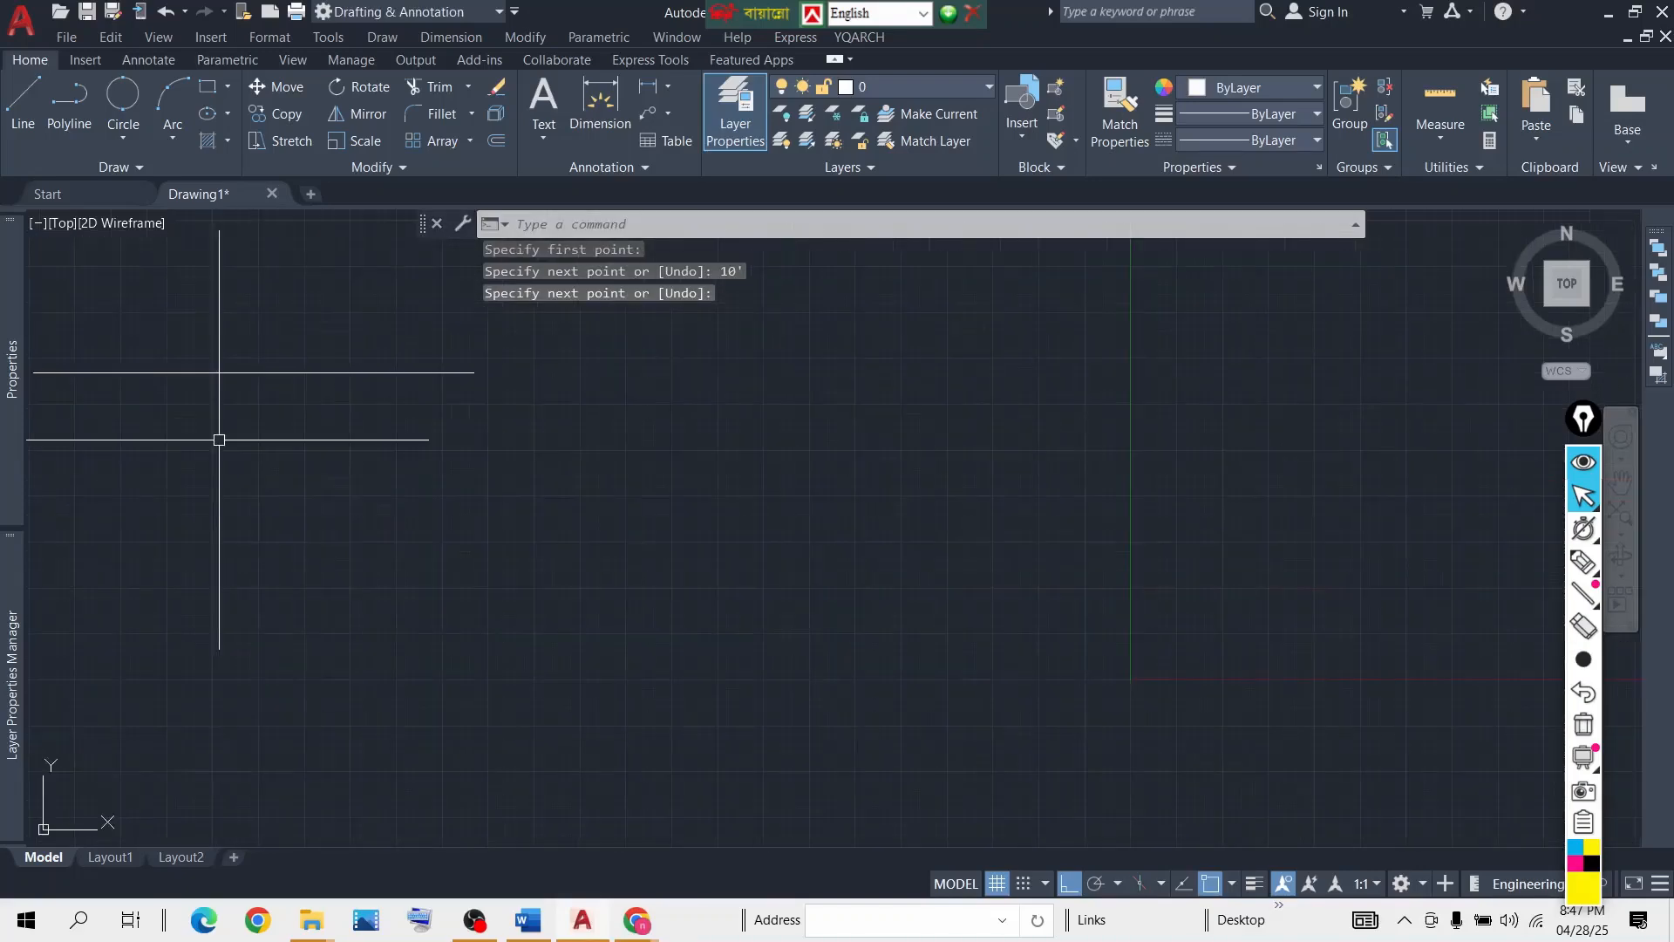
{"action": "middle_click_drag", "start_coordinate": [218, 440], "coordinate": [637, 582]}
{"action": "middle_click_drag", "start_coordinate": [662, 526], "coordinate": [703, 500]}
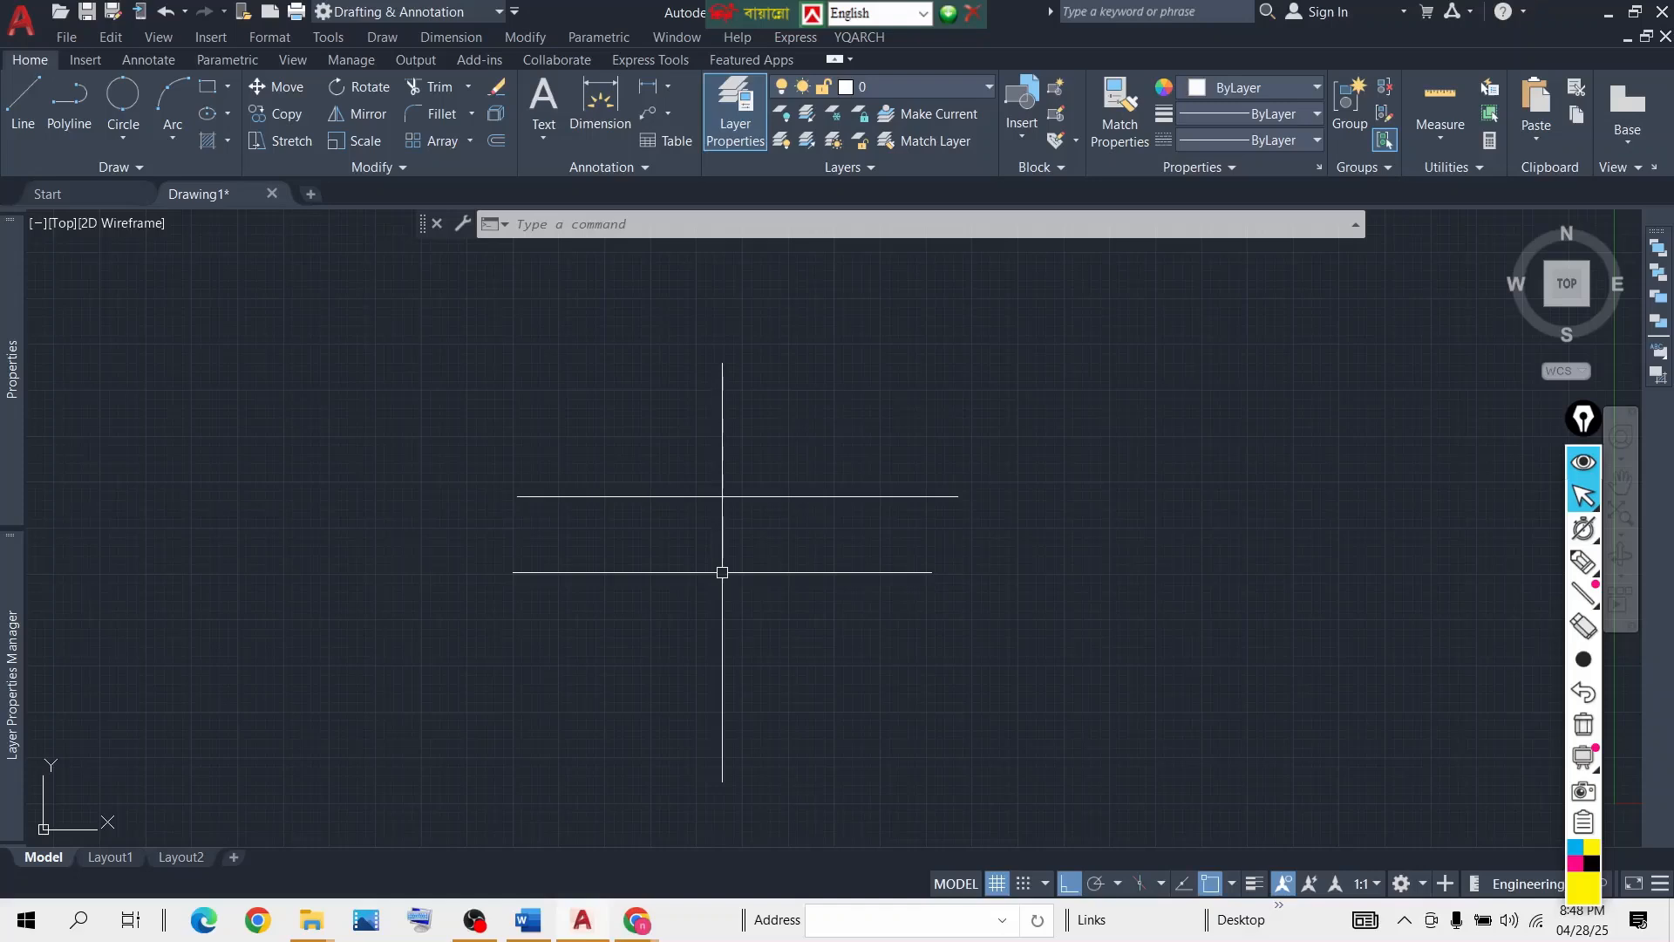
{"action": "left_click", "coordinate": [16, 109]}
{"action": "left_click", "coordinate": [421, 620]}
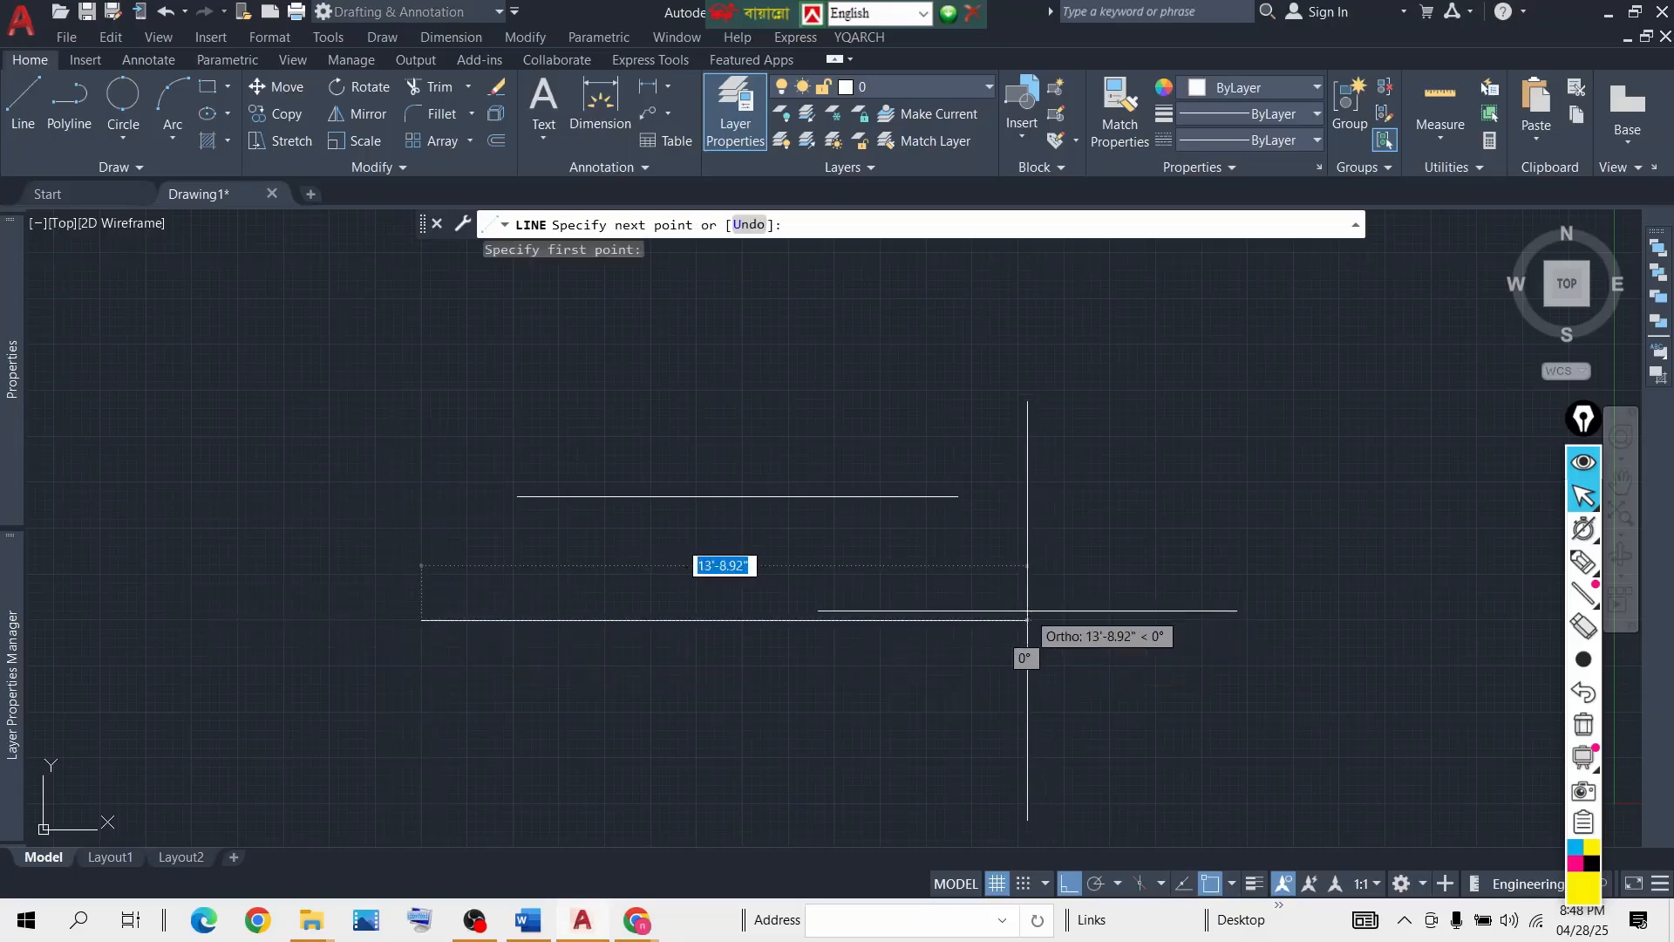
{"action": "type", "text": "10"}
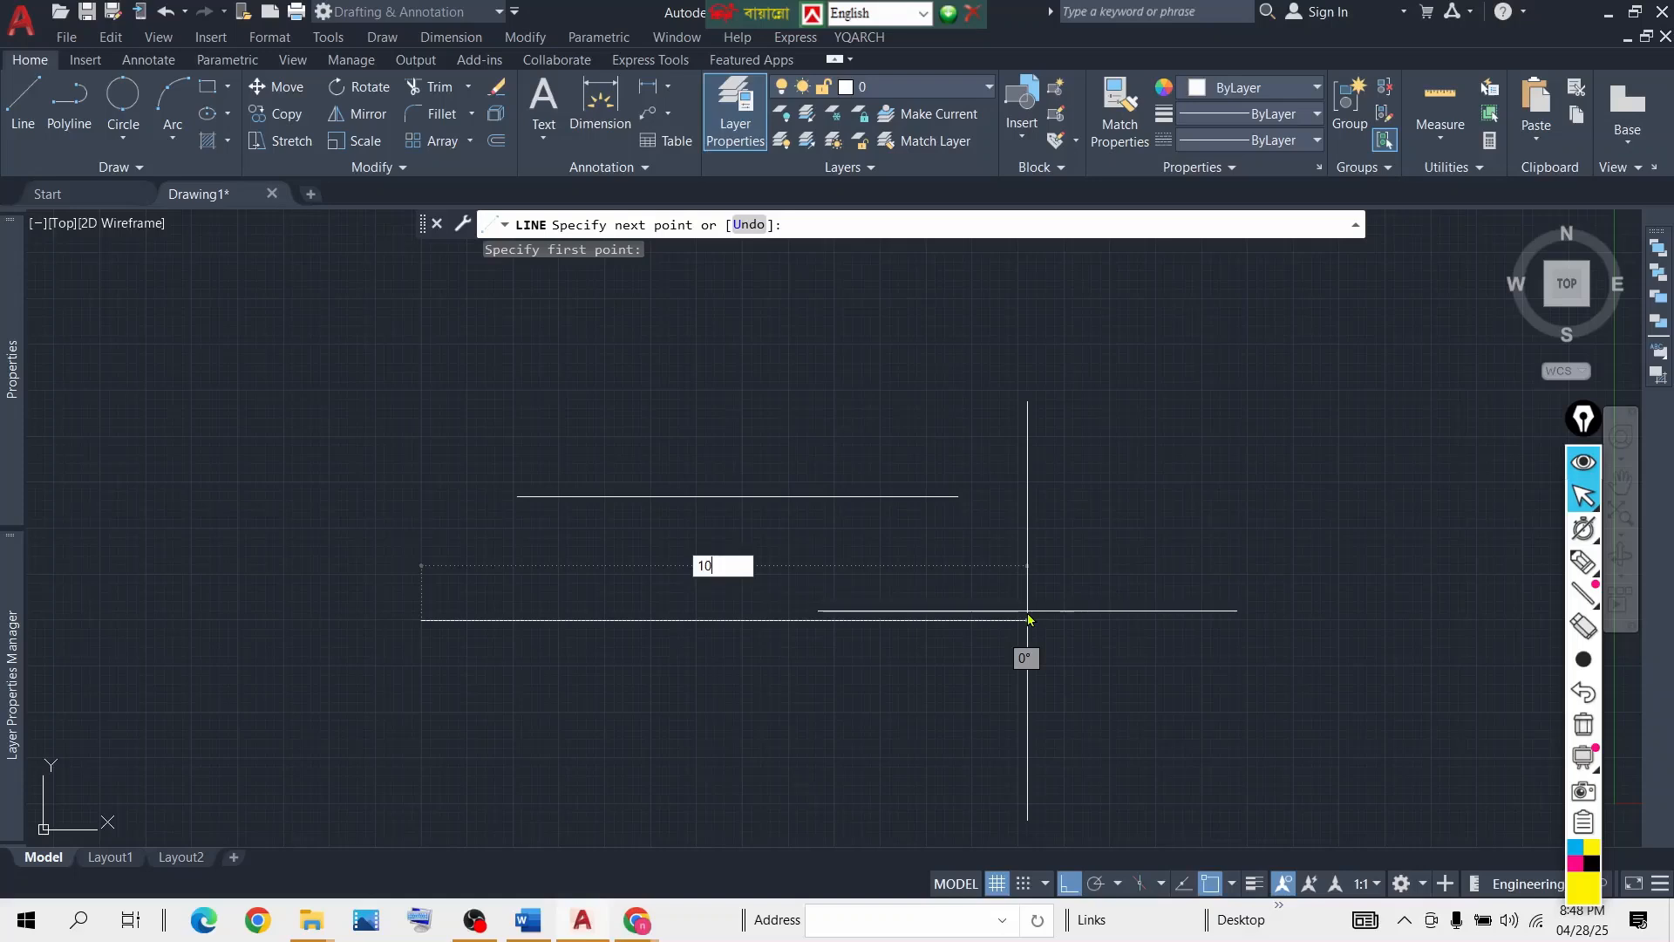
{"action": "type", "text": "'"}
{"action": "key", "text": "Return"}
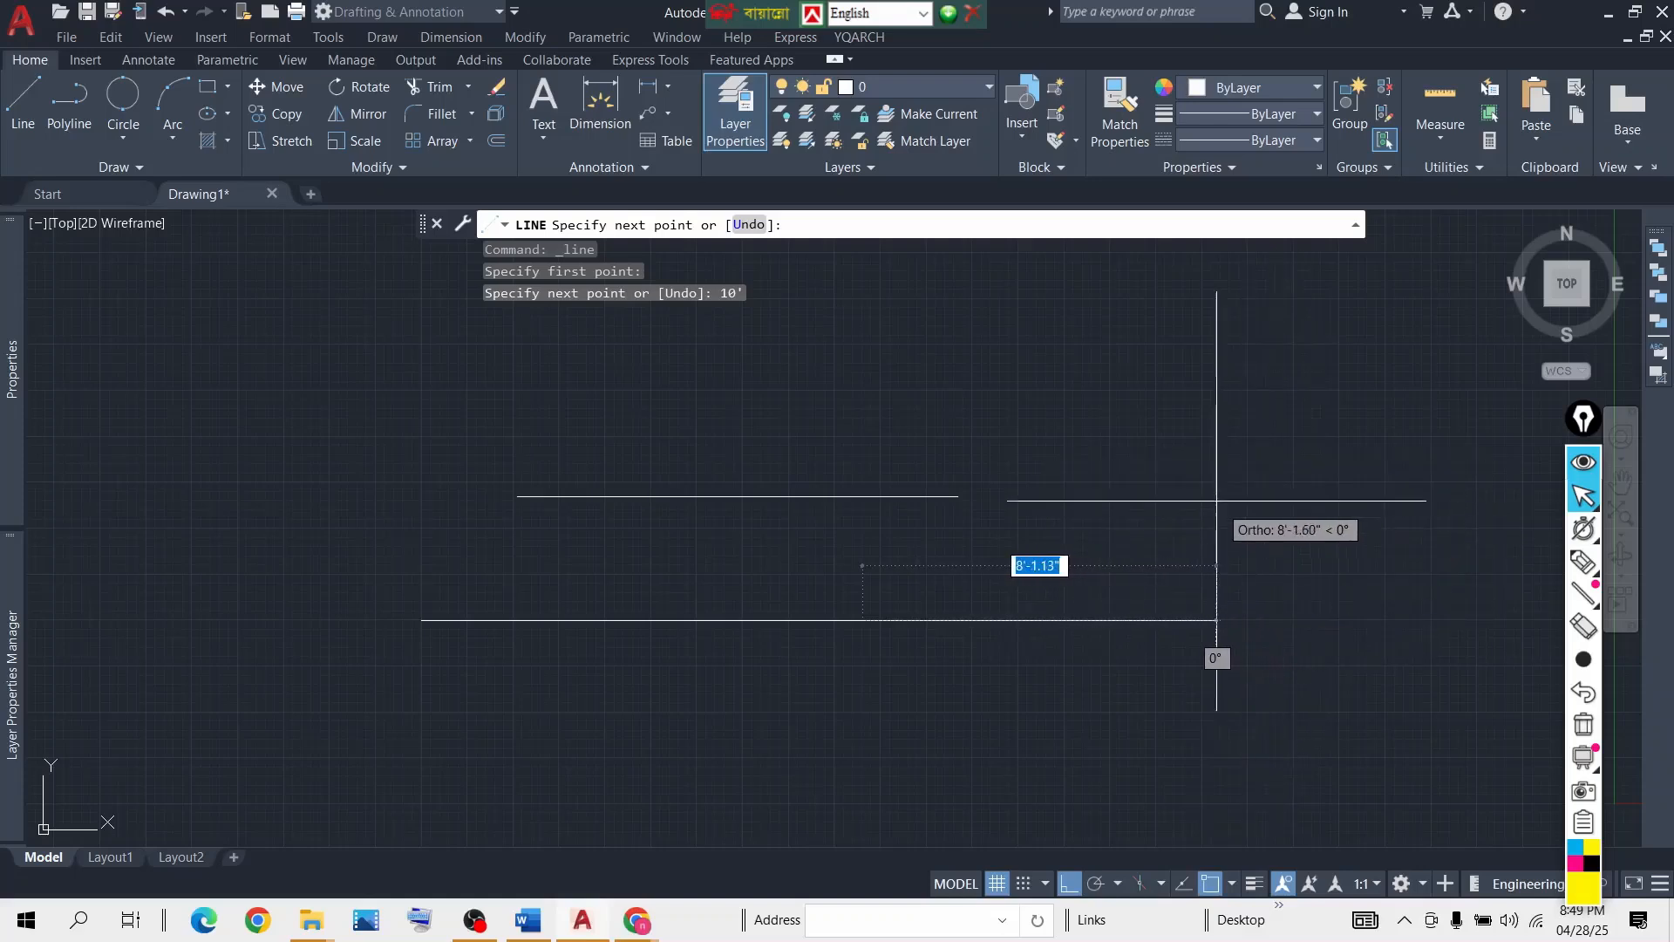
{"action": "key", "text": "Return"}
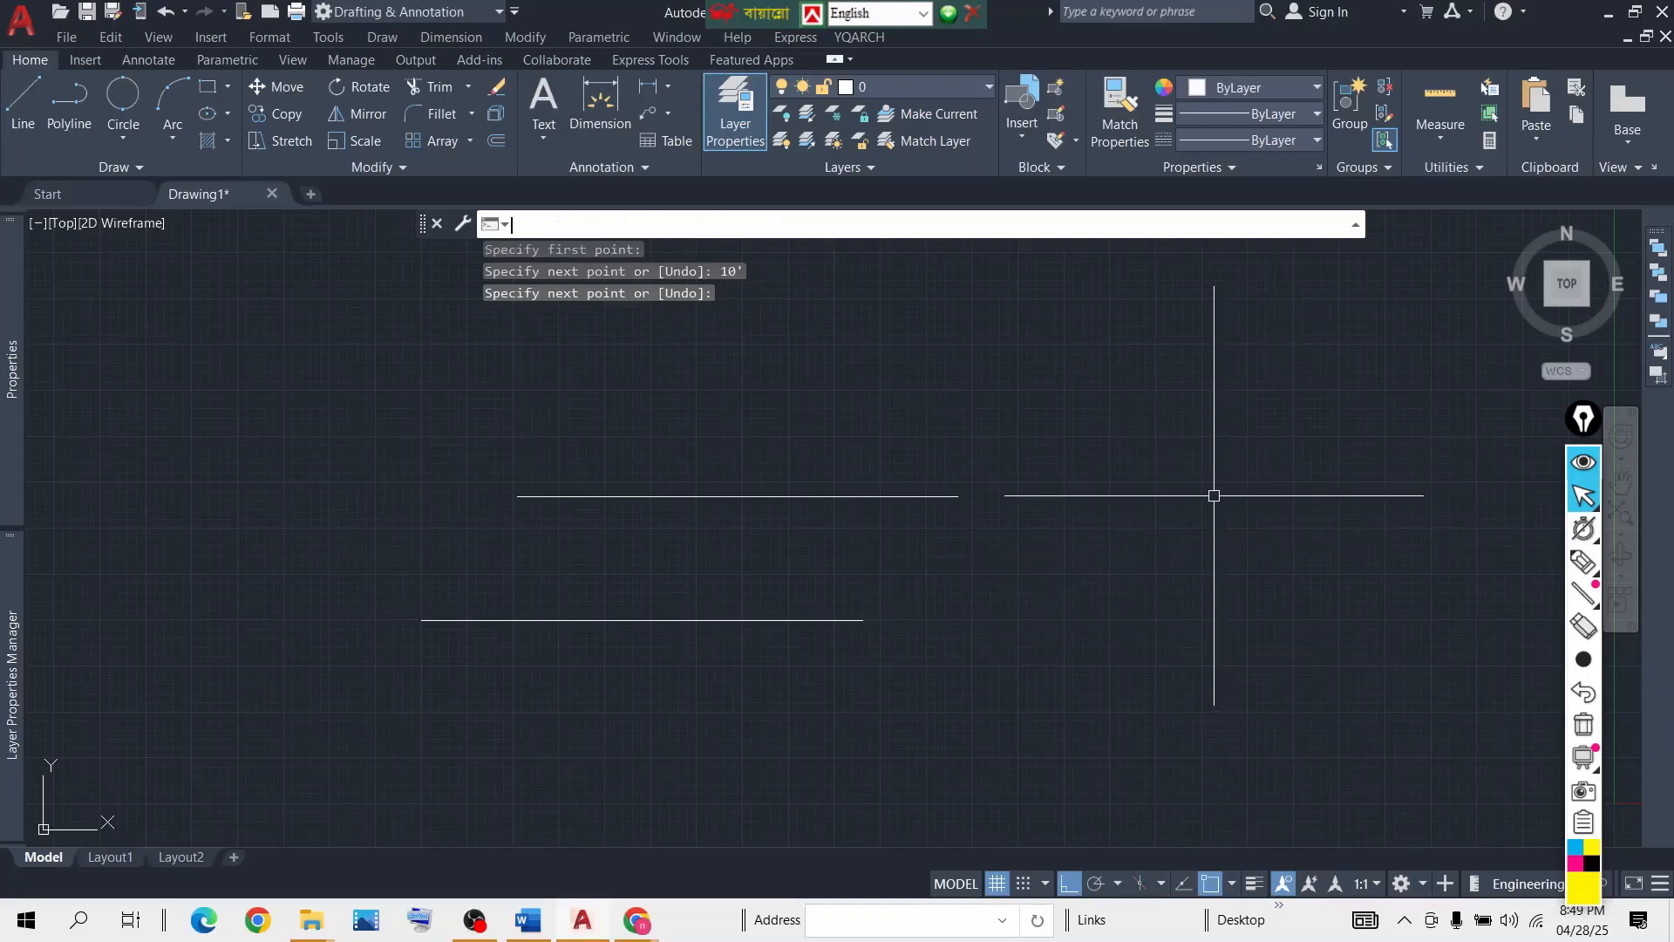
Dimension the lower horizontal line from endpoint to endpoint, placing the dimension line just above it.
{"action": "scroll", "coordinate": [610, 578], "scroll_direction": "up", "scroll_amount": 2}
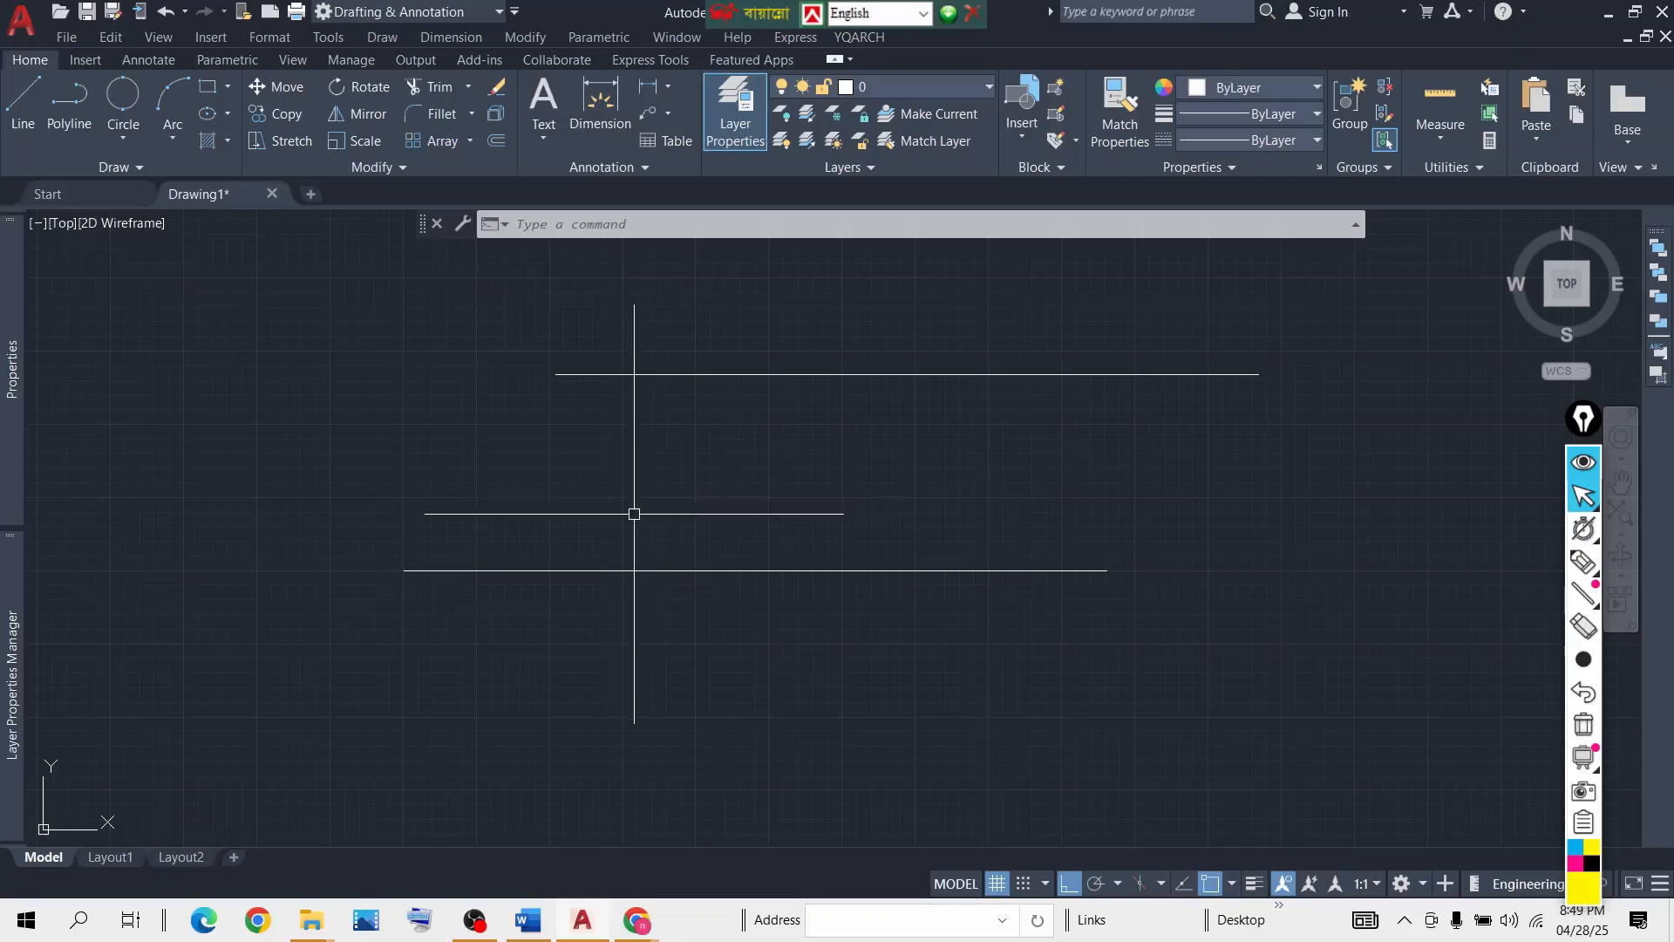
{"action": "middle_click_drag", "start_coordinate": [658, 515], "coordinate": [657, 497]}
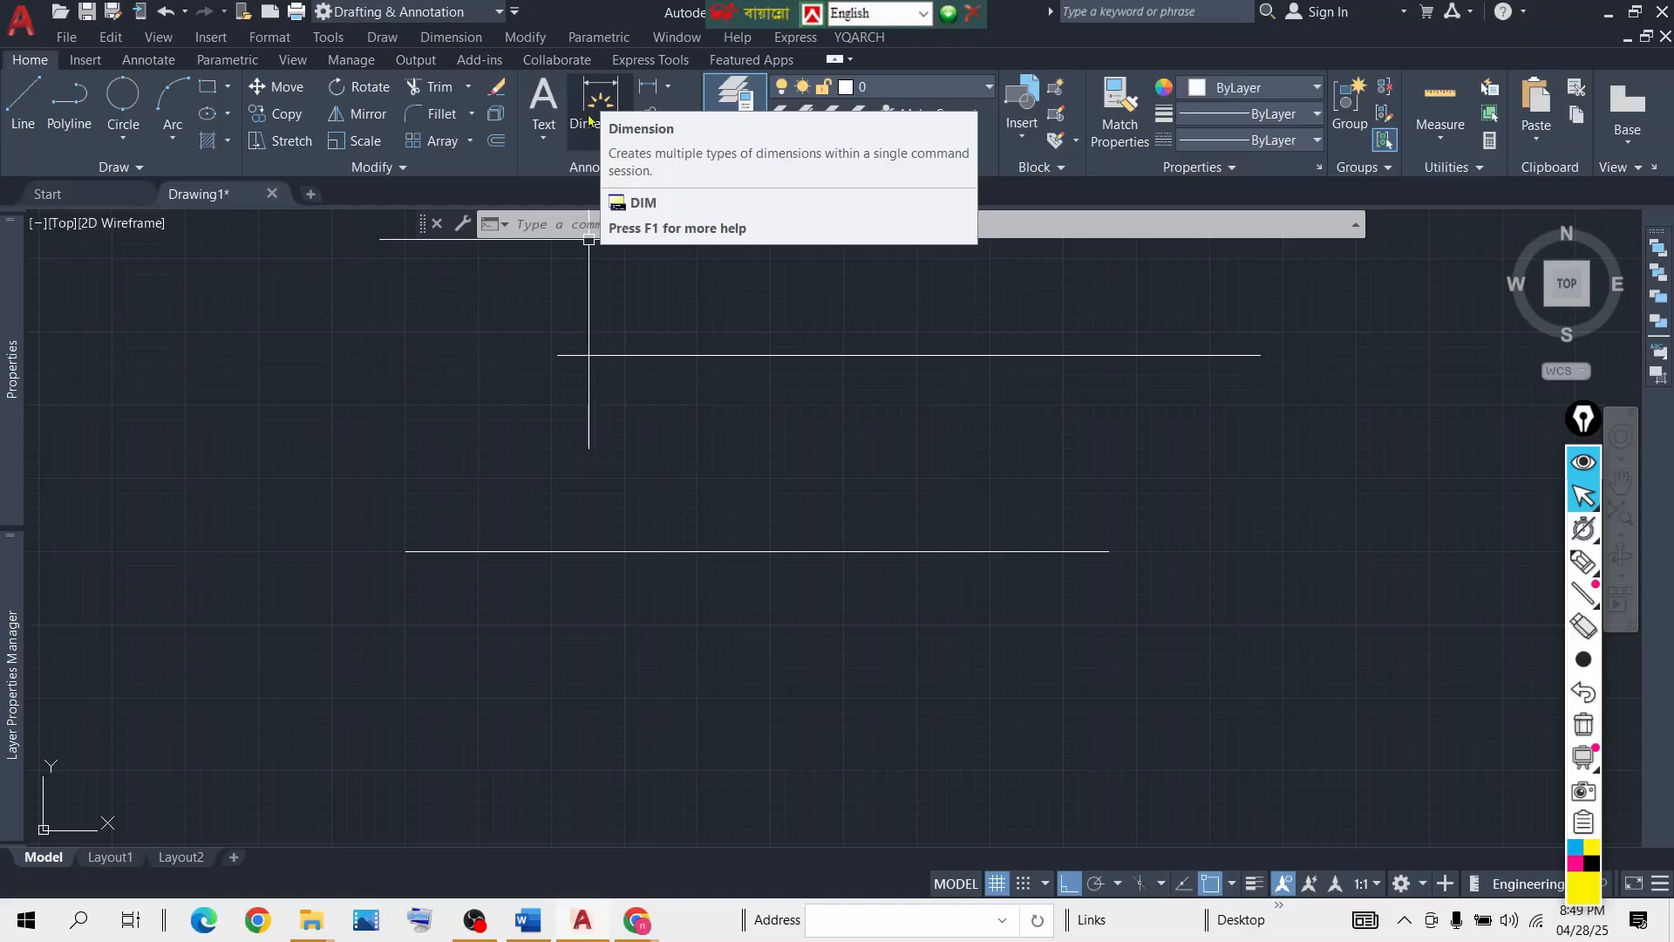
{"action": "left_click", "coordinate": [594, 116]}
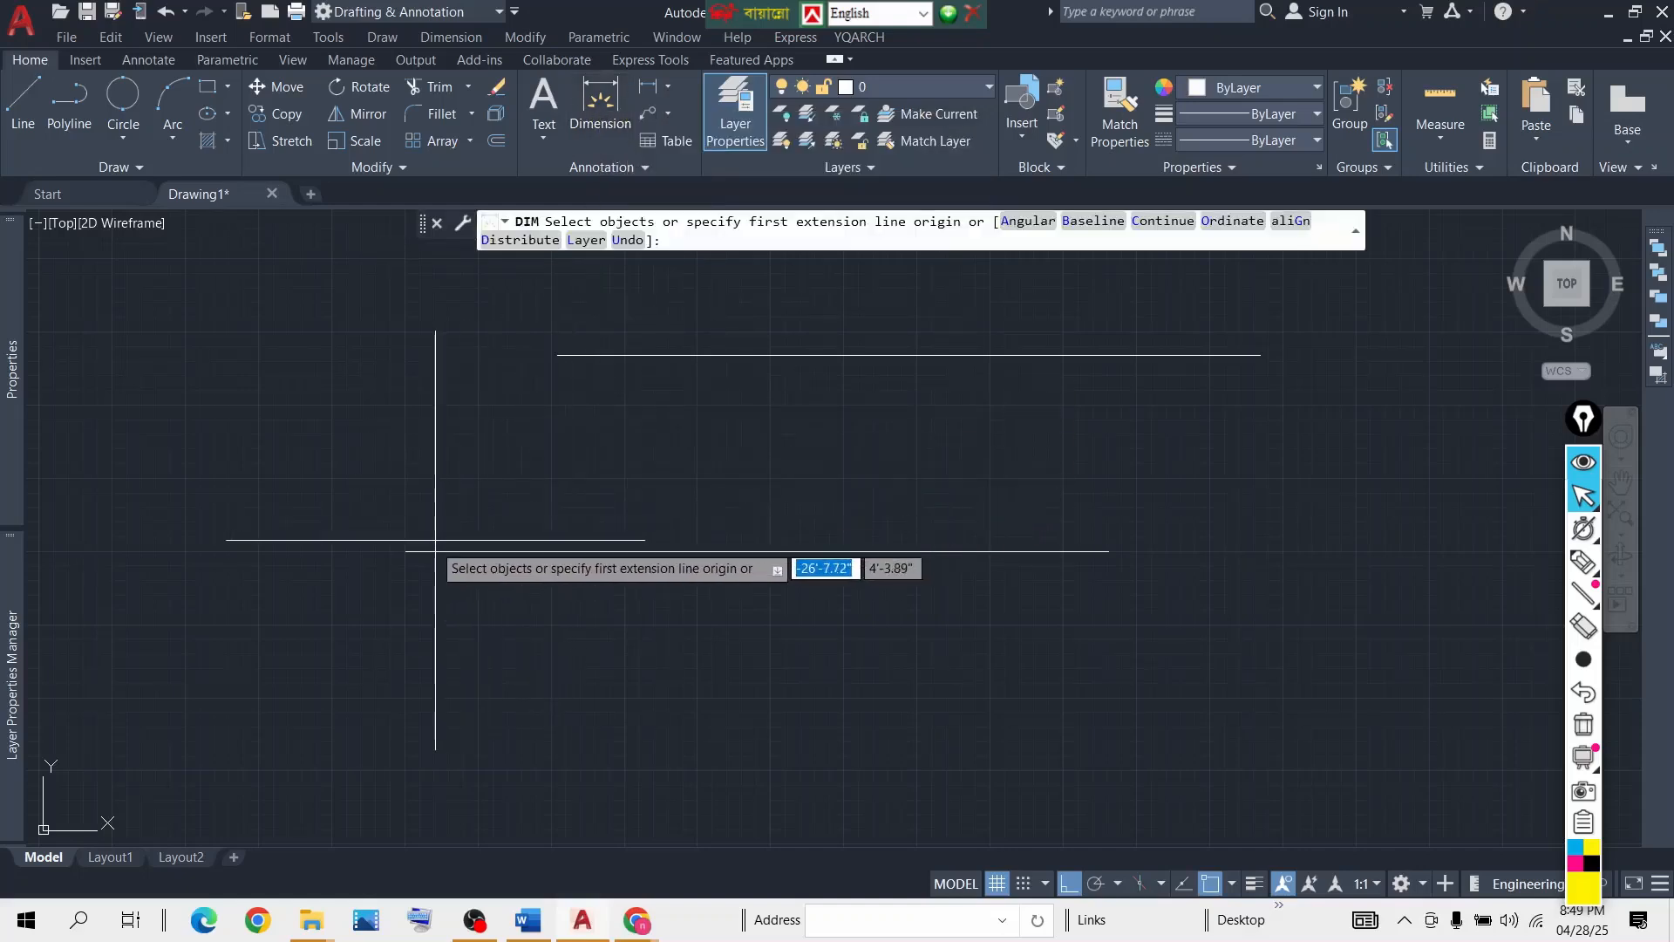
{"action": "left_click", "coordinate": [406, 551]}
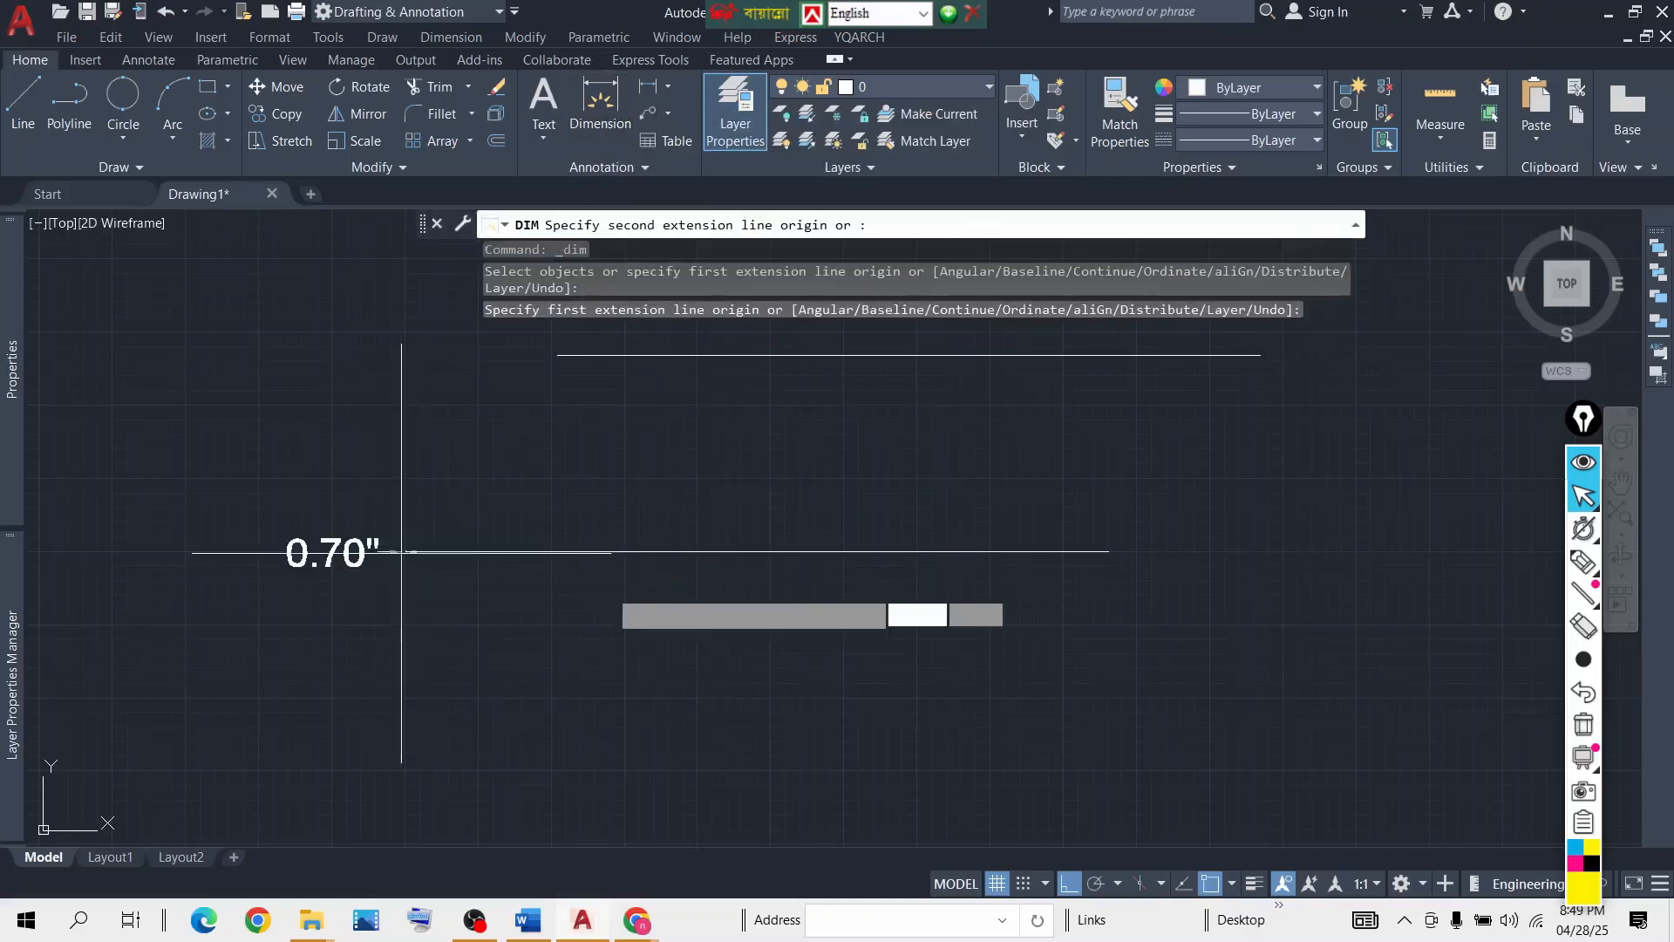
{"action": "left_click", "coordinate": [1109, 551]}
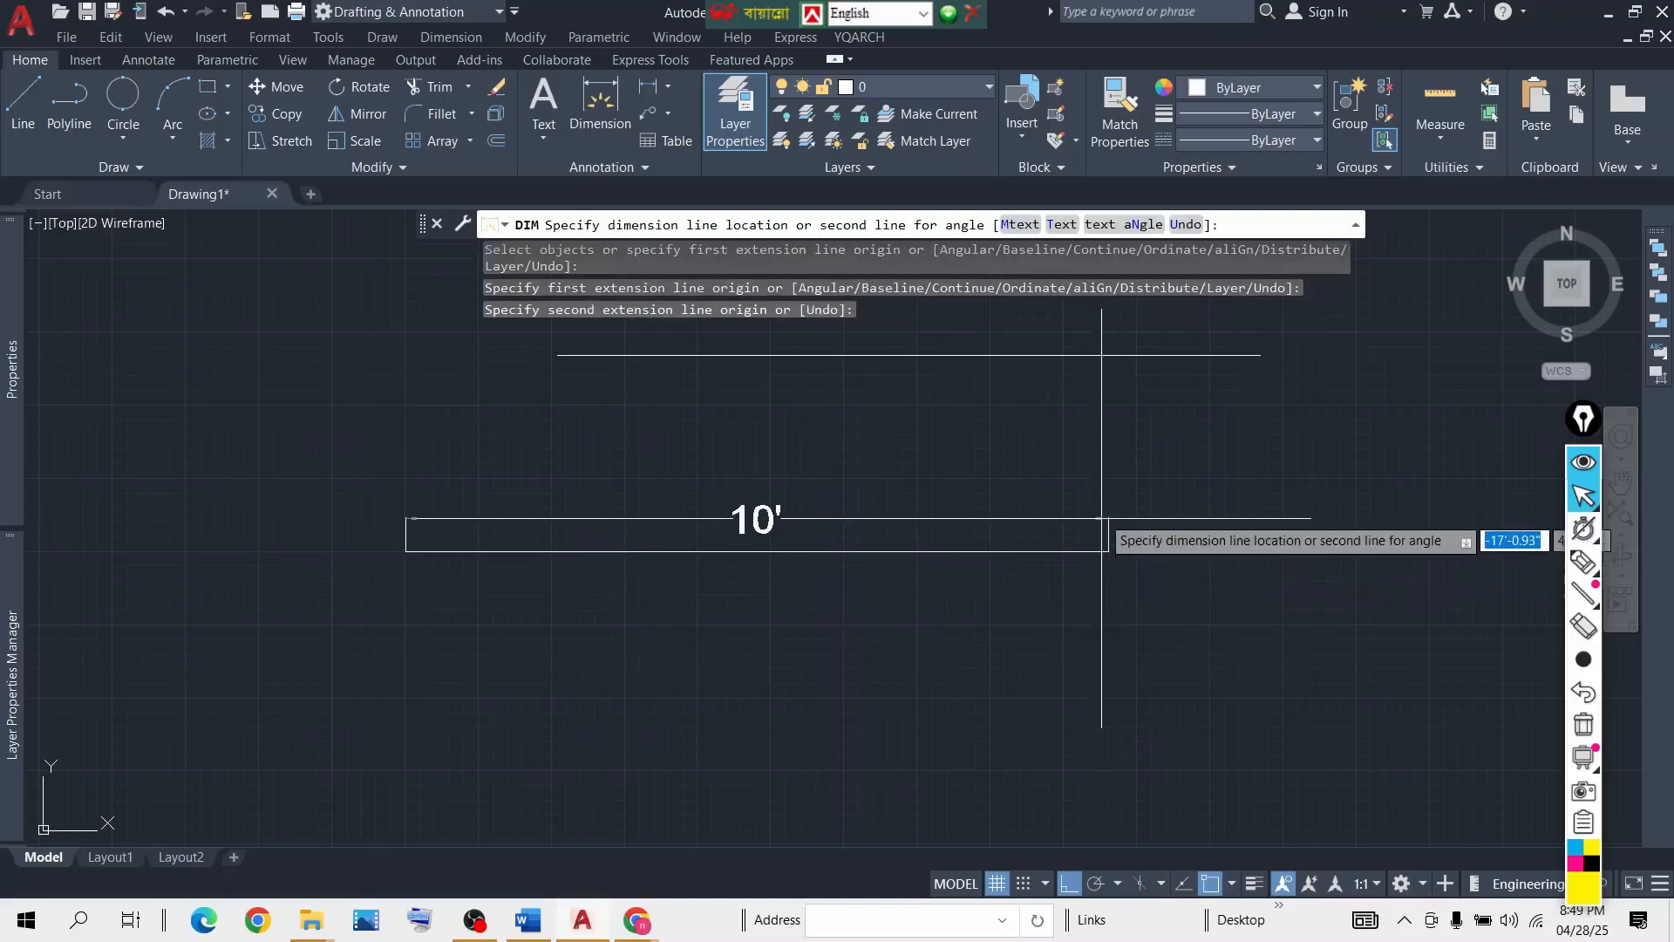
{"action": "left_click", "coordinate": [1099, 495]}
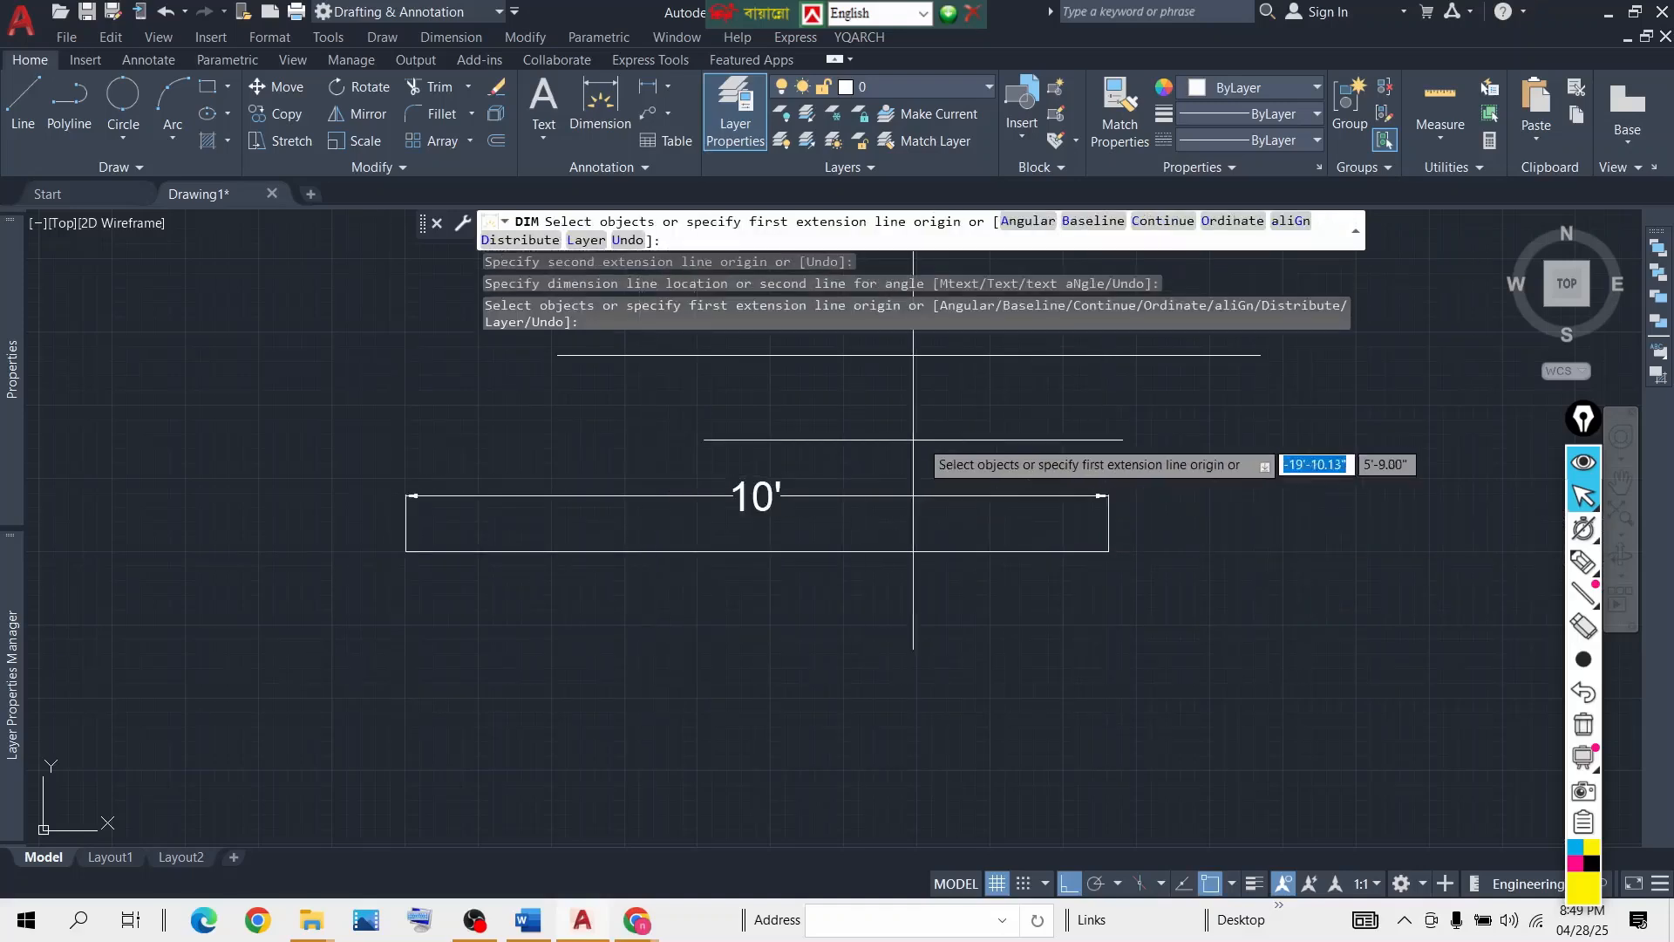
{"action": "key", "text": "Return"}
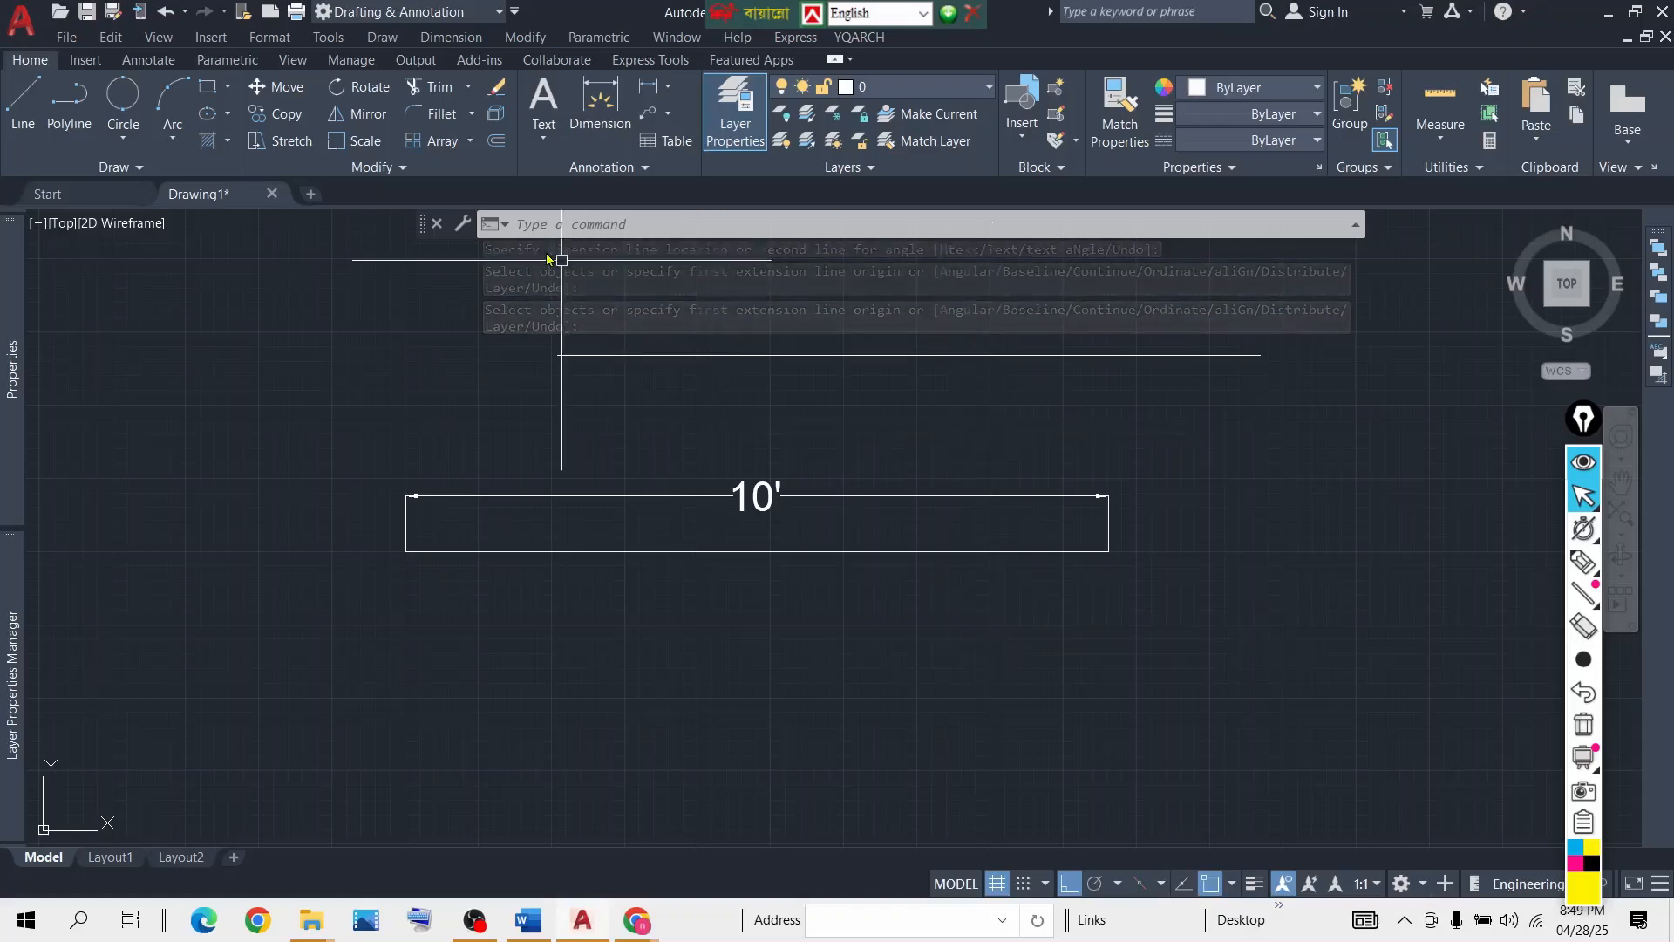
Add a second dimension between the lower line's endpoints, placing its dimension line below the line.
{"action": "key", "text": "Return"}
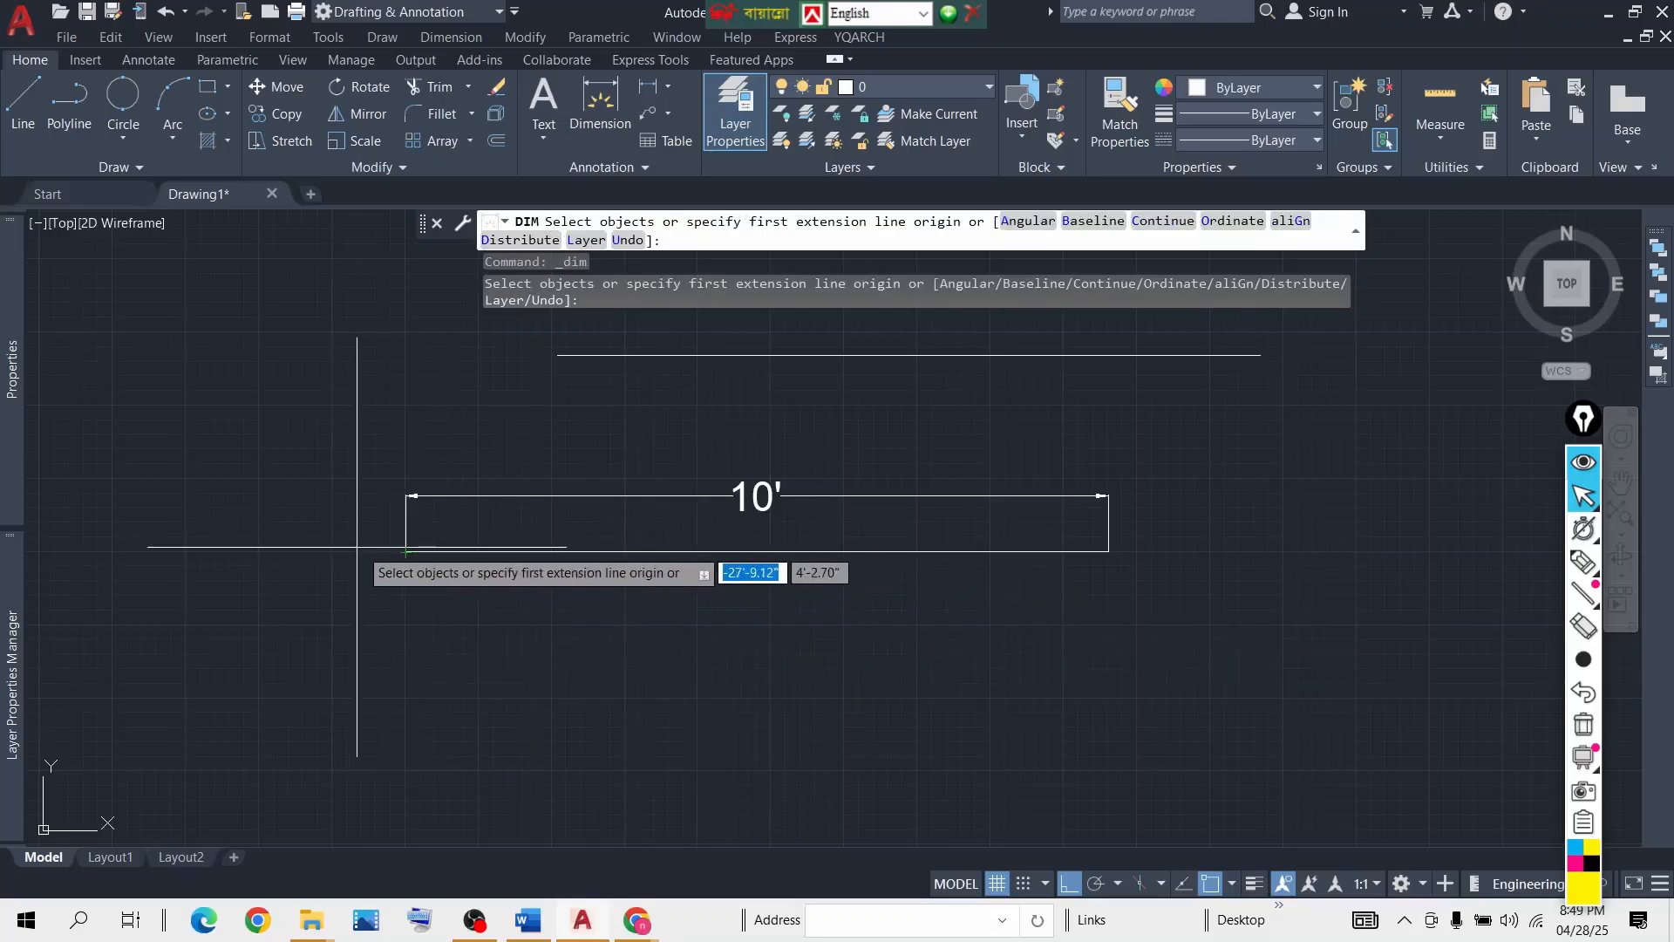
{"action": "left_click", "coordinate": [405, 550]}
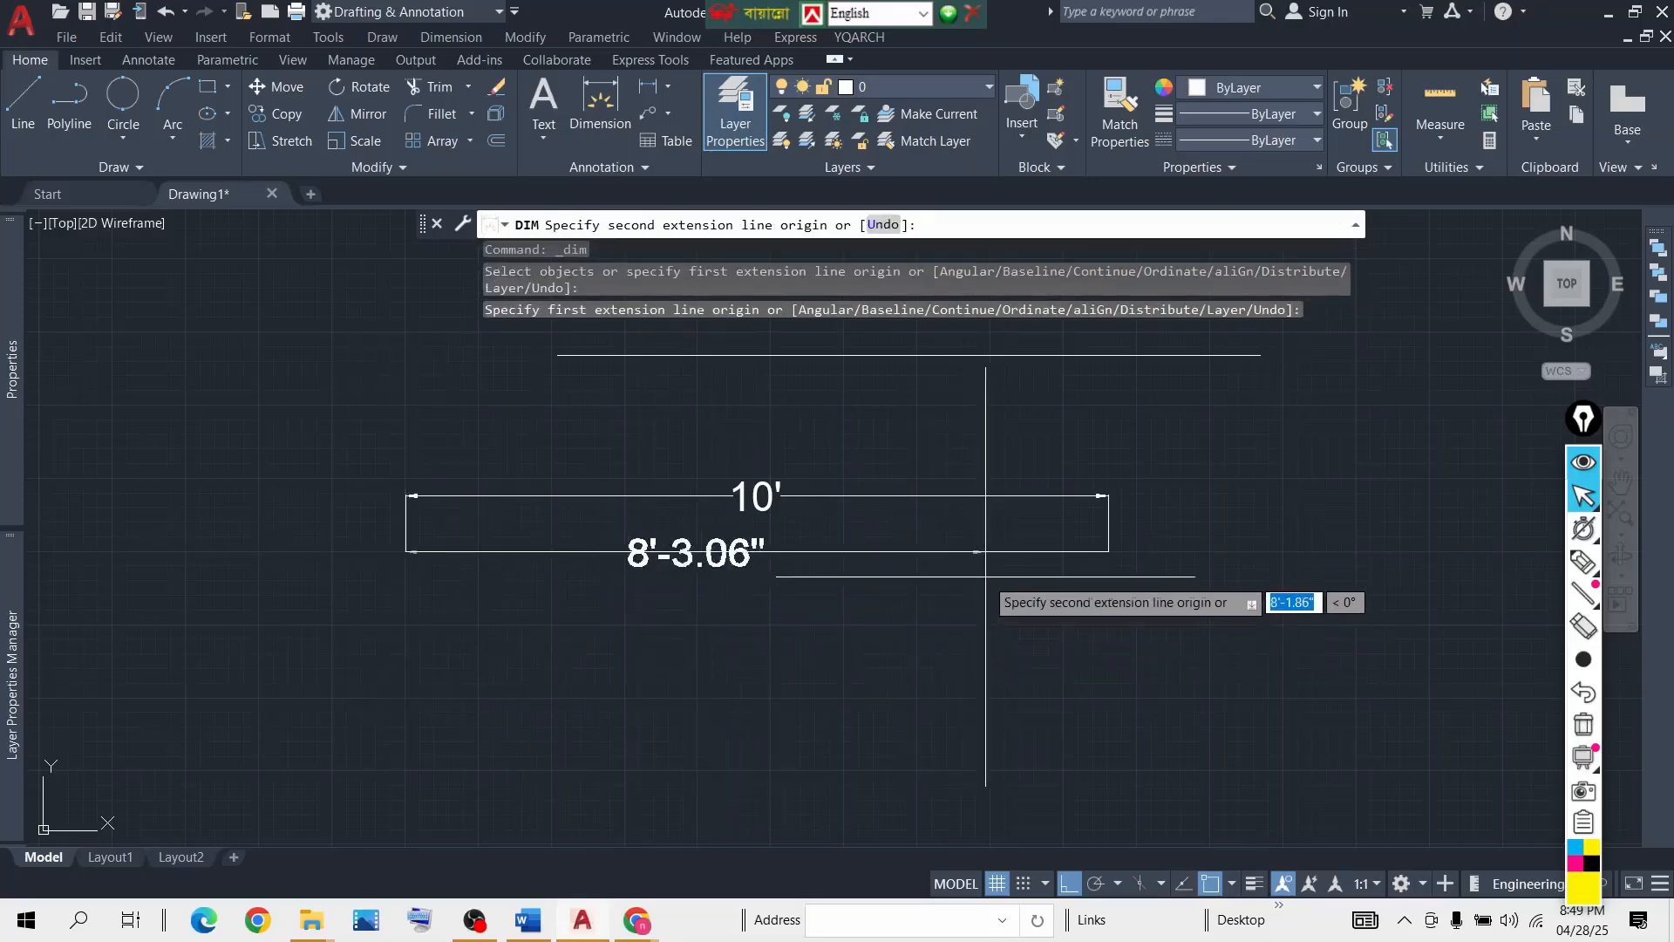
{"action": "left_click", "coordinate": [1107, 551]}
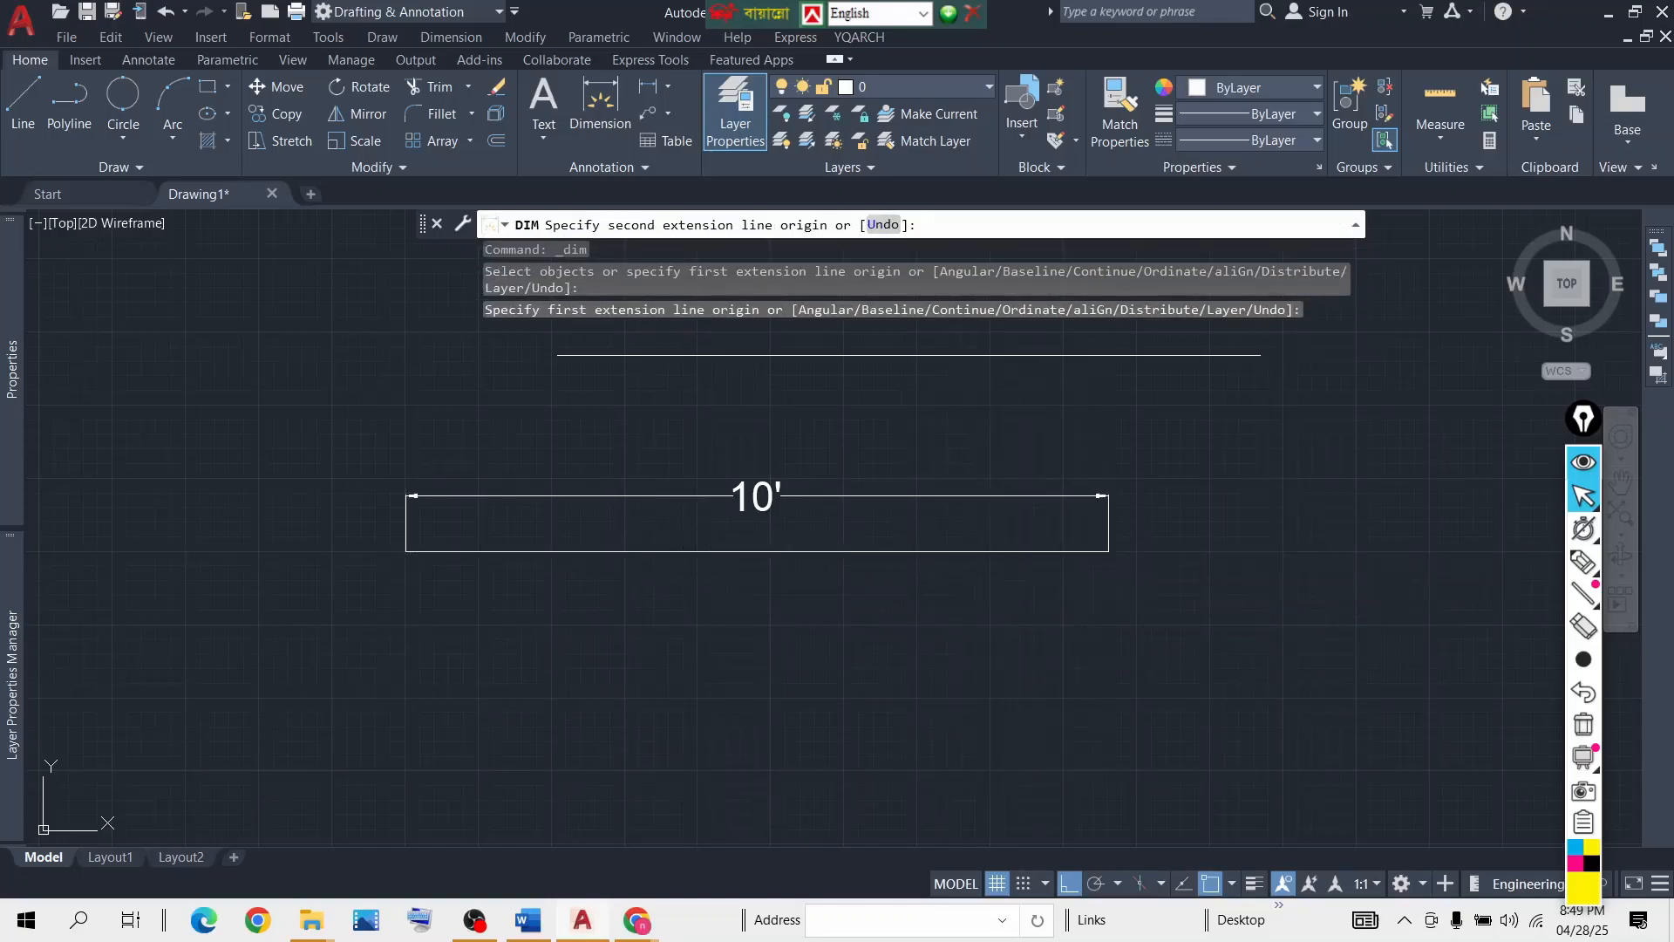
{"action": "left_click", "coordinate": [1090, 607]}
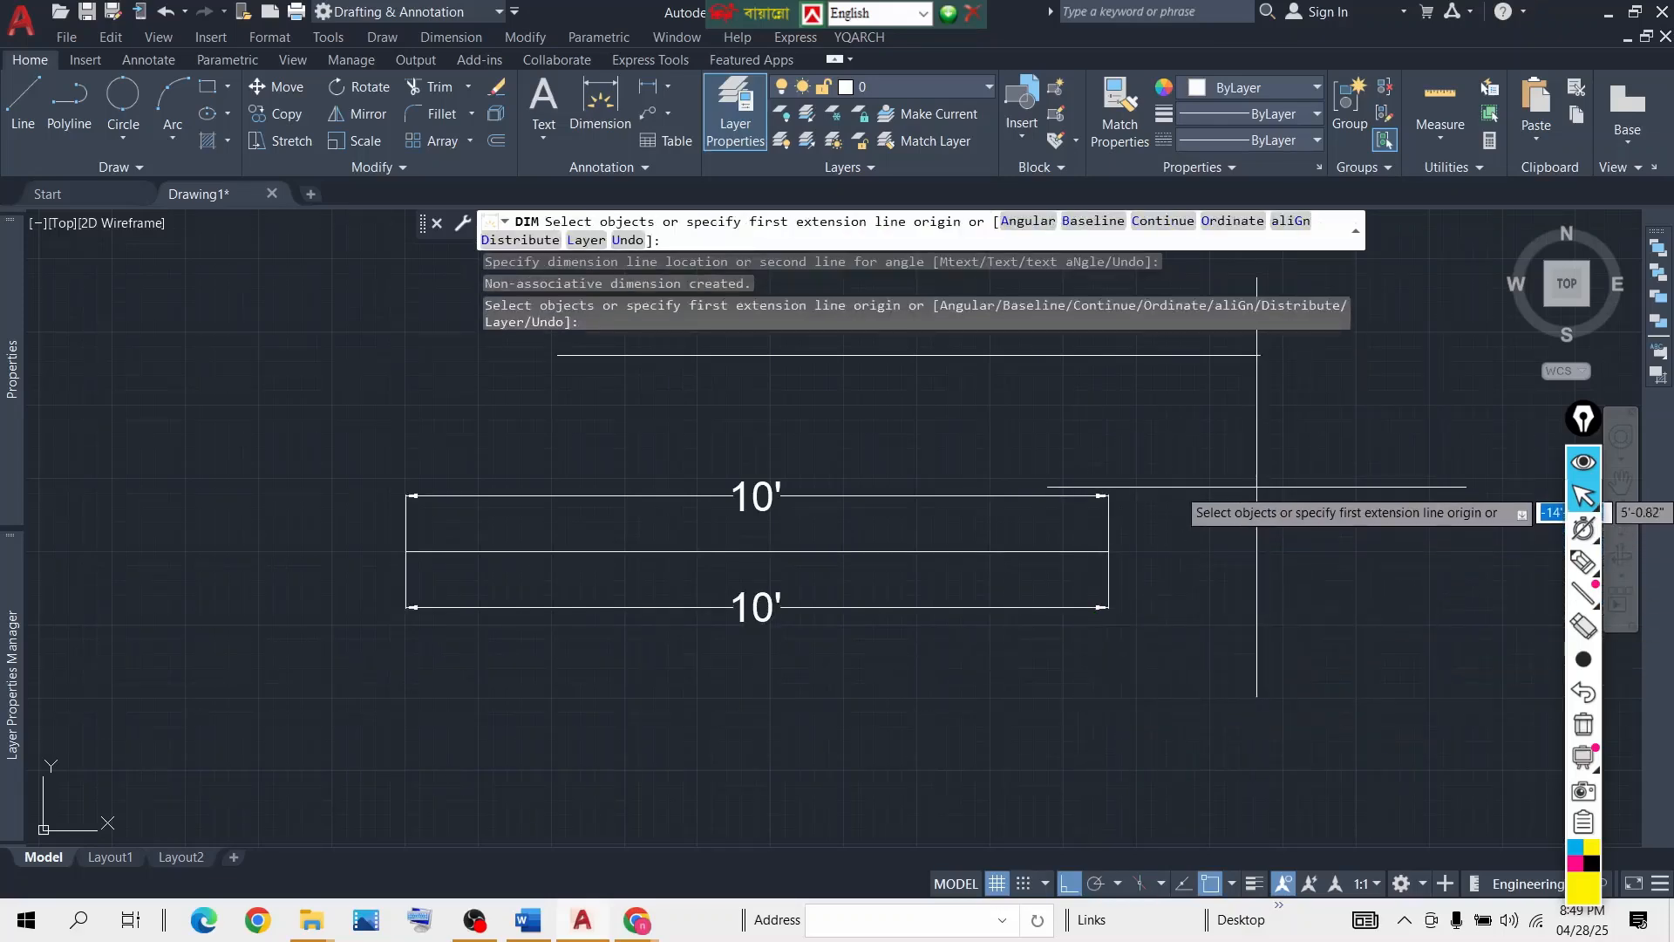
{"action": "key", "text": "Return"}
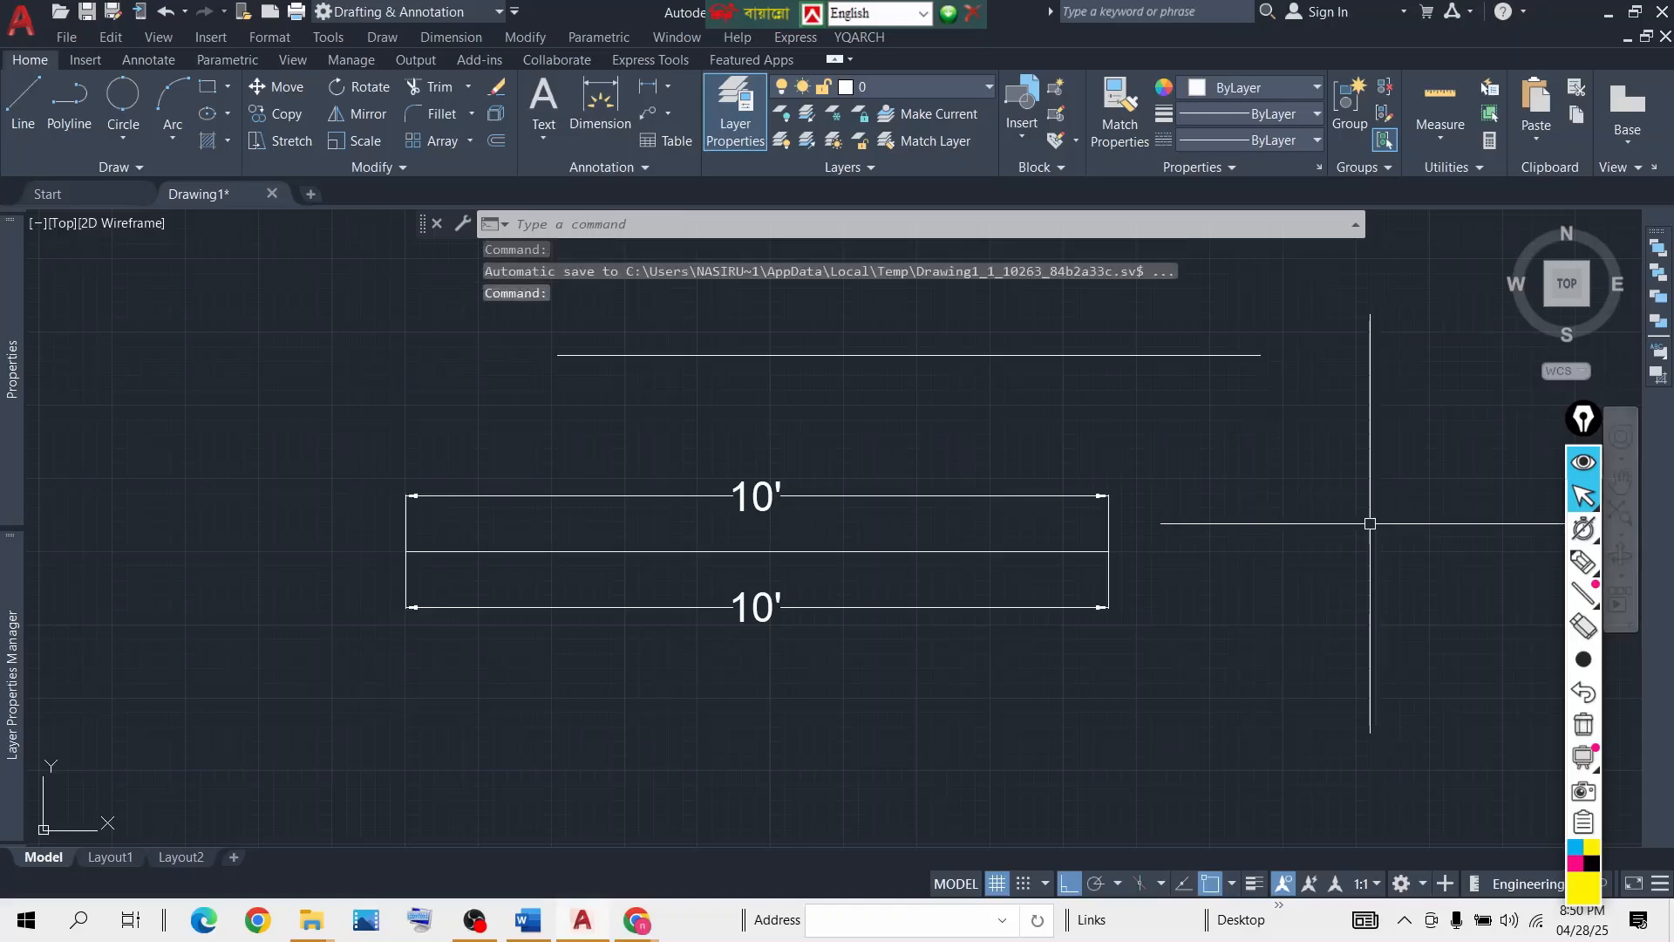
Delete both dimensions above and below the lower line, keeping the line itself.
{"action": "left_click", "coordinate": [1134, 520]}
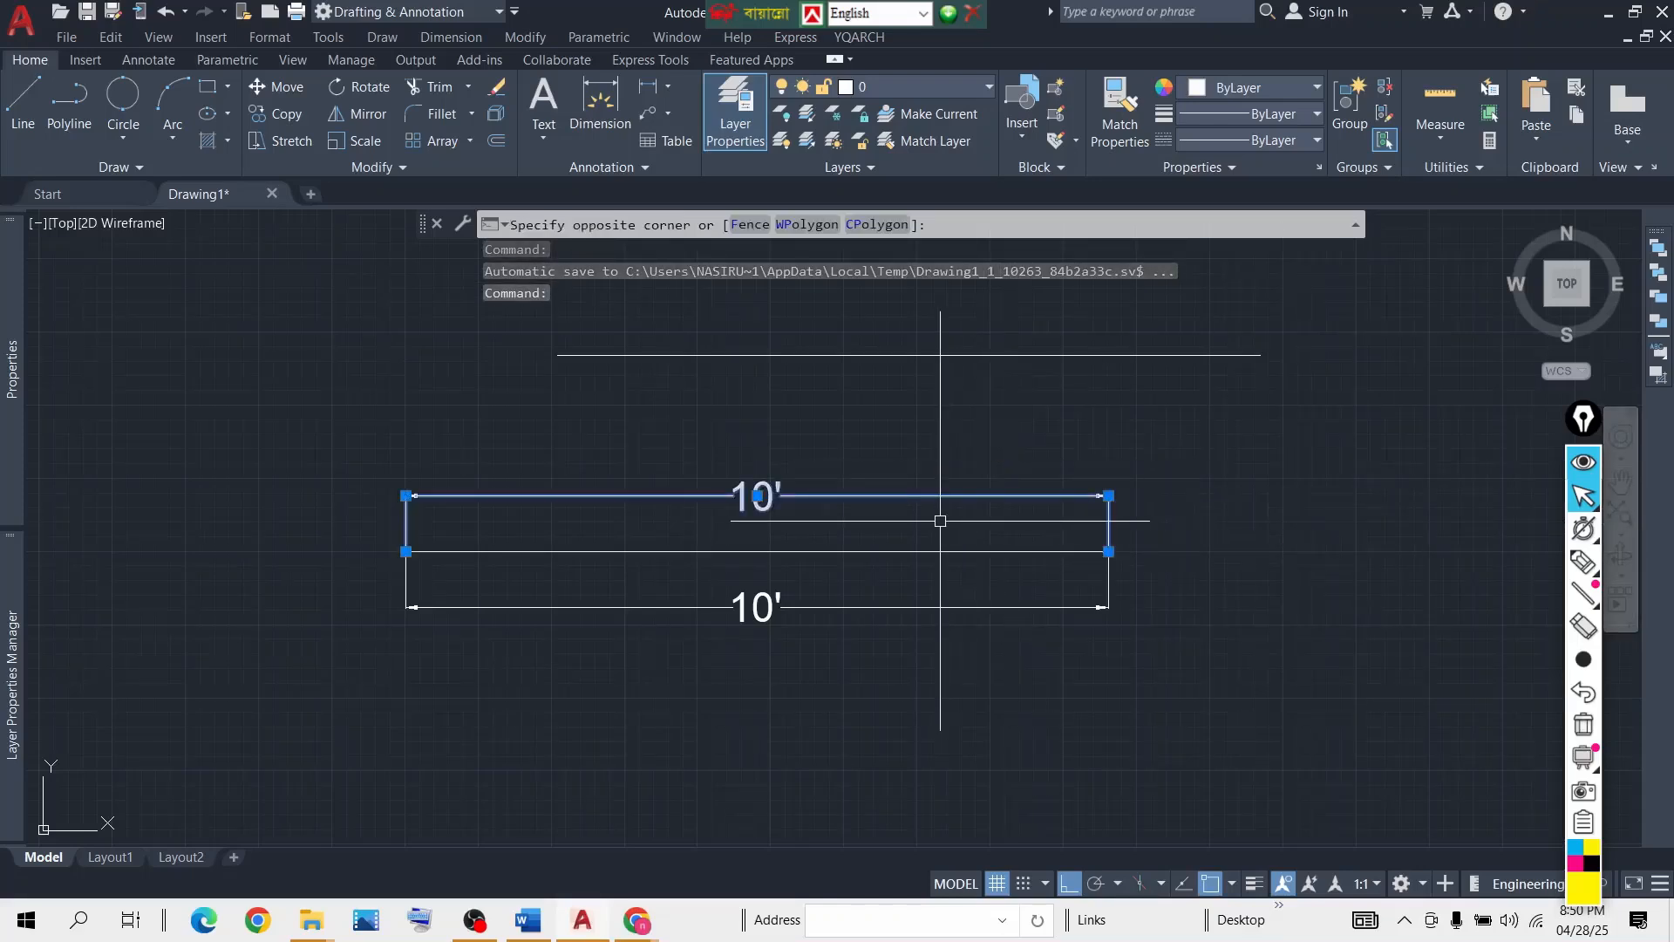
{"action": "left_click", "coordinate": [828, 671]}
{"action": "key", "text": "Delete"}
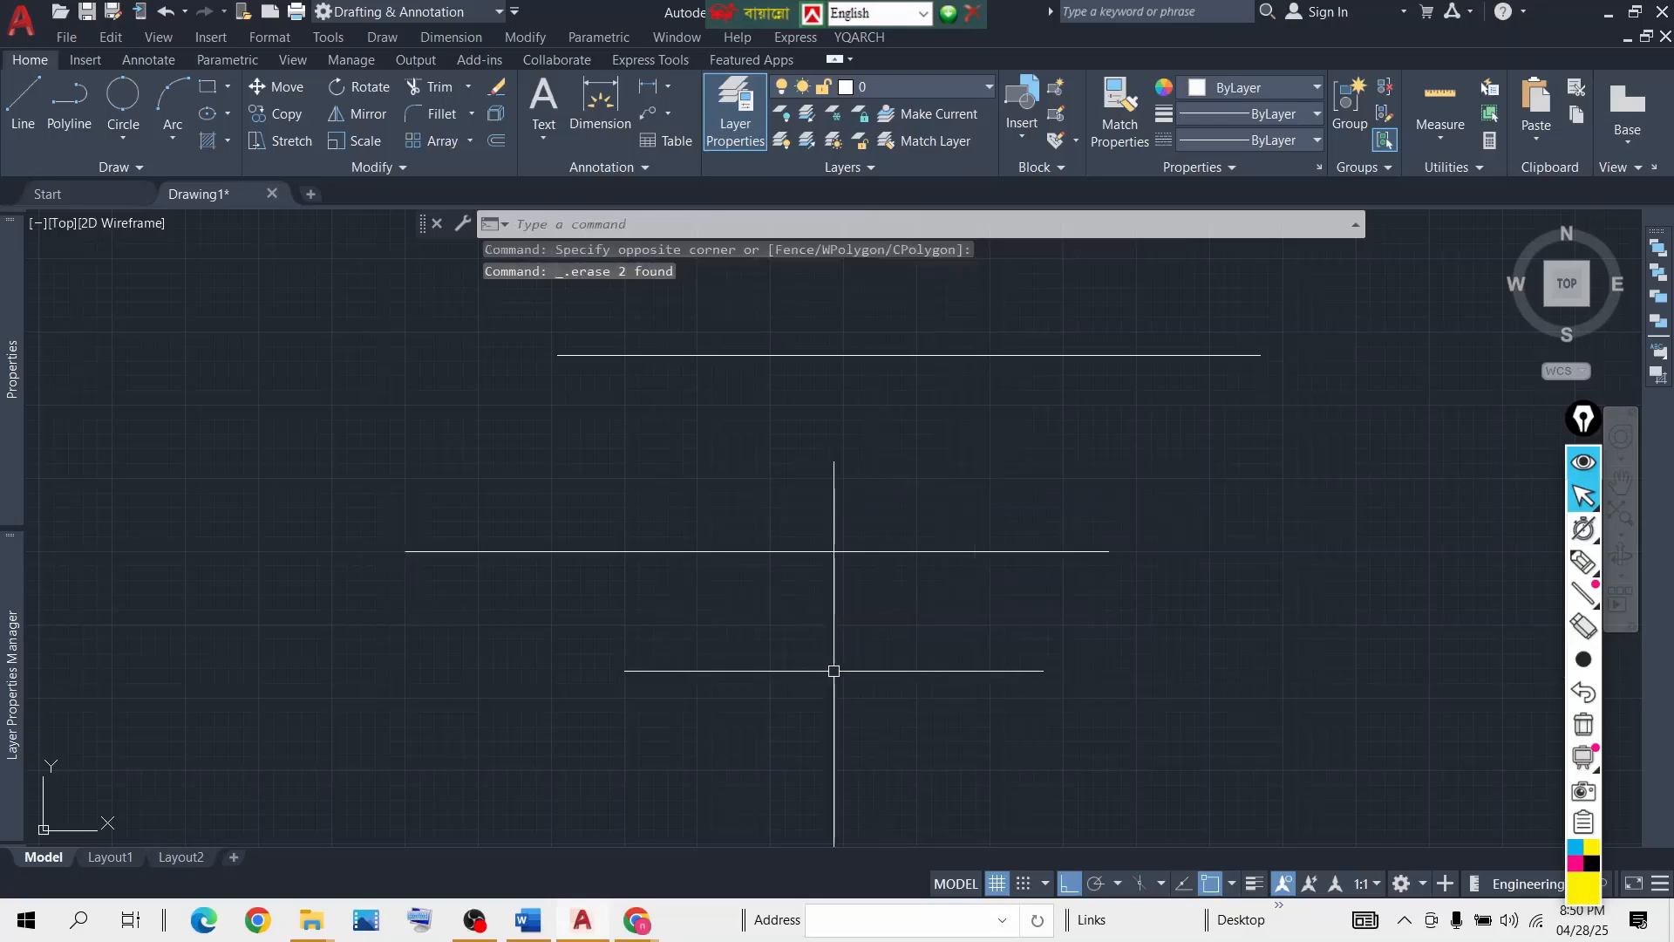
Dimension the lower line again between its two endpoints, with the dimension line a short distance above it.
{"action": "left_click", "coordinate": [599, 106]}
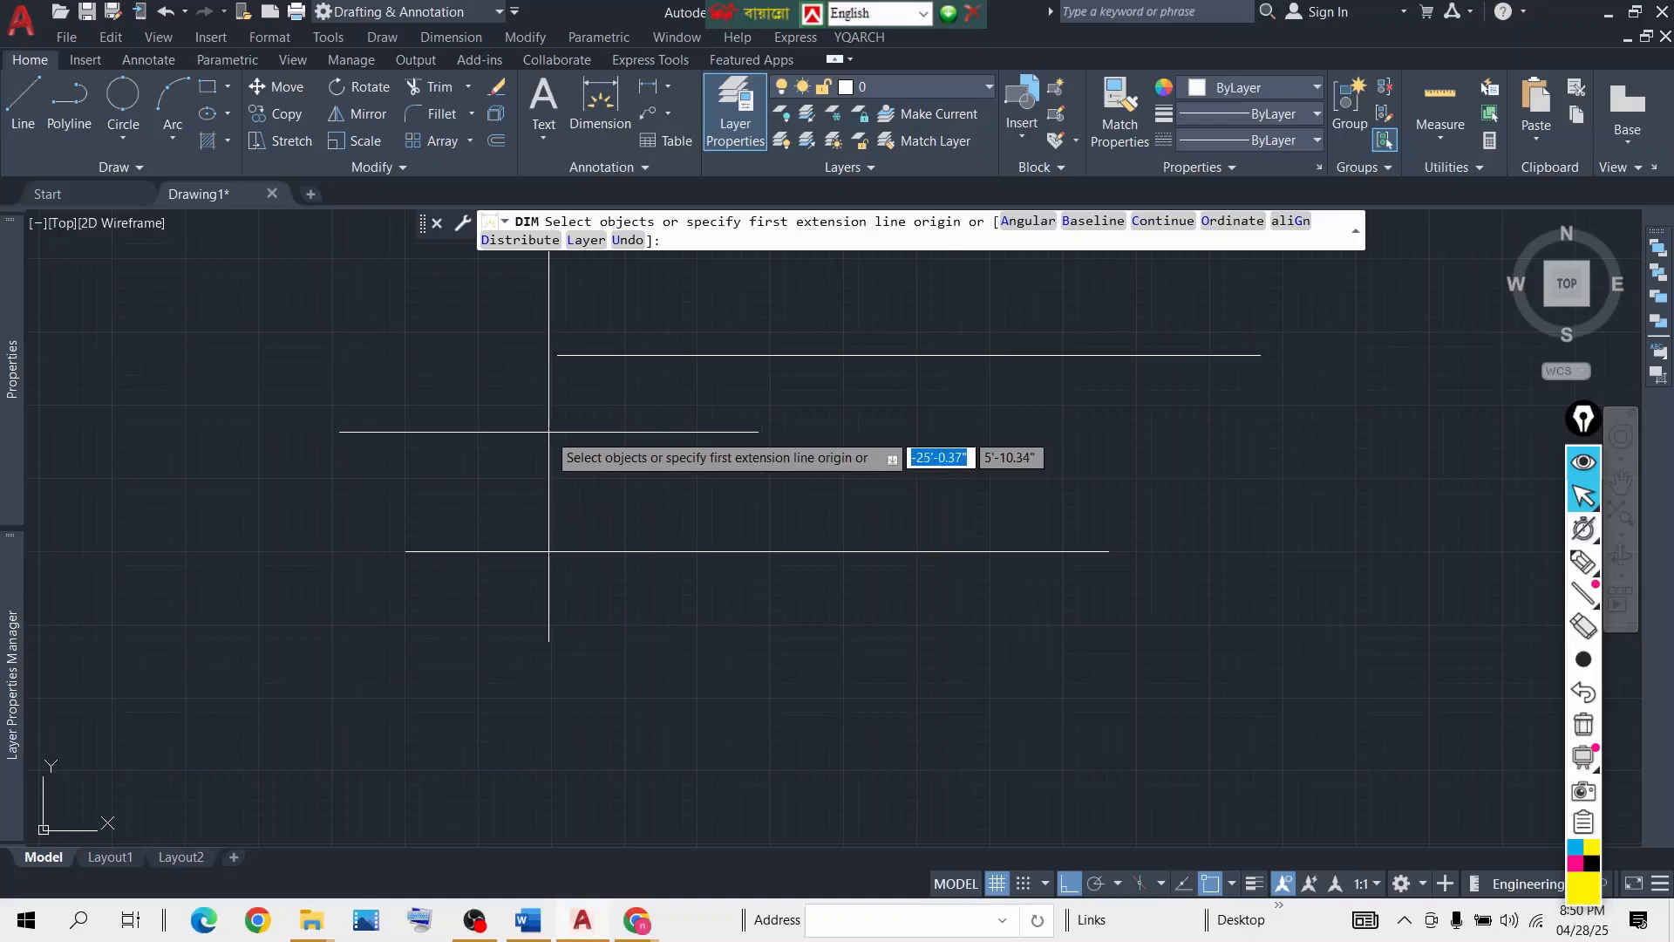
{"action": "left_click", "coordinate": [406, 551]}
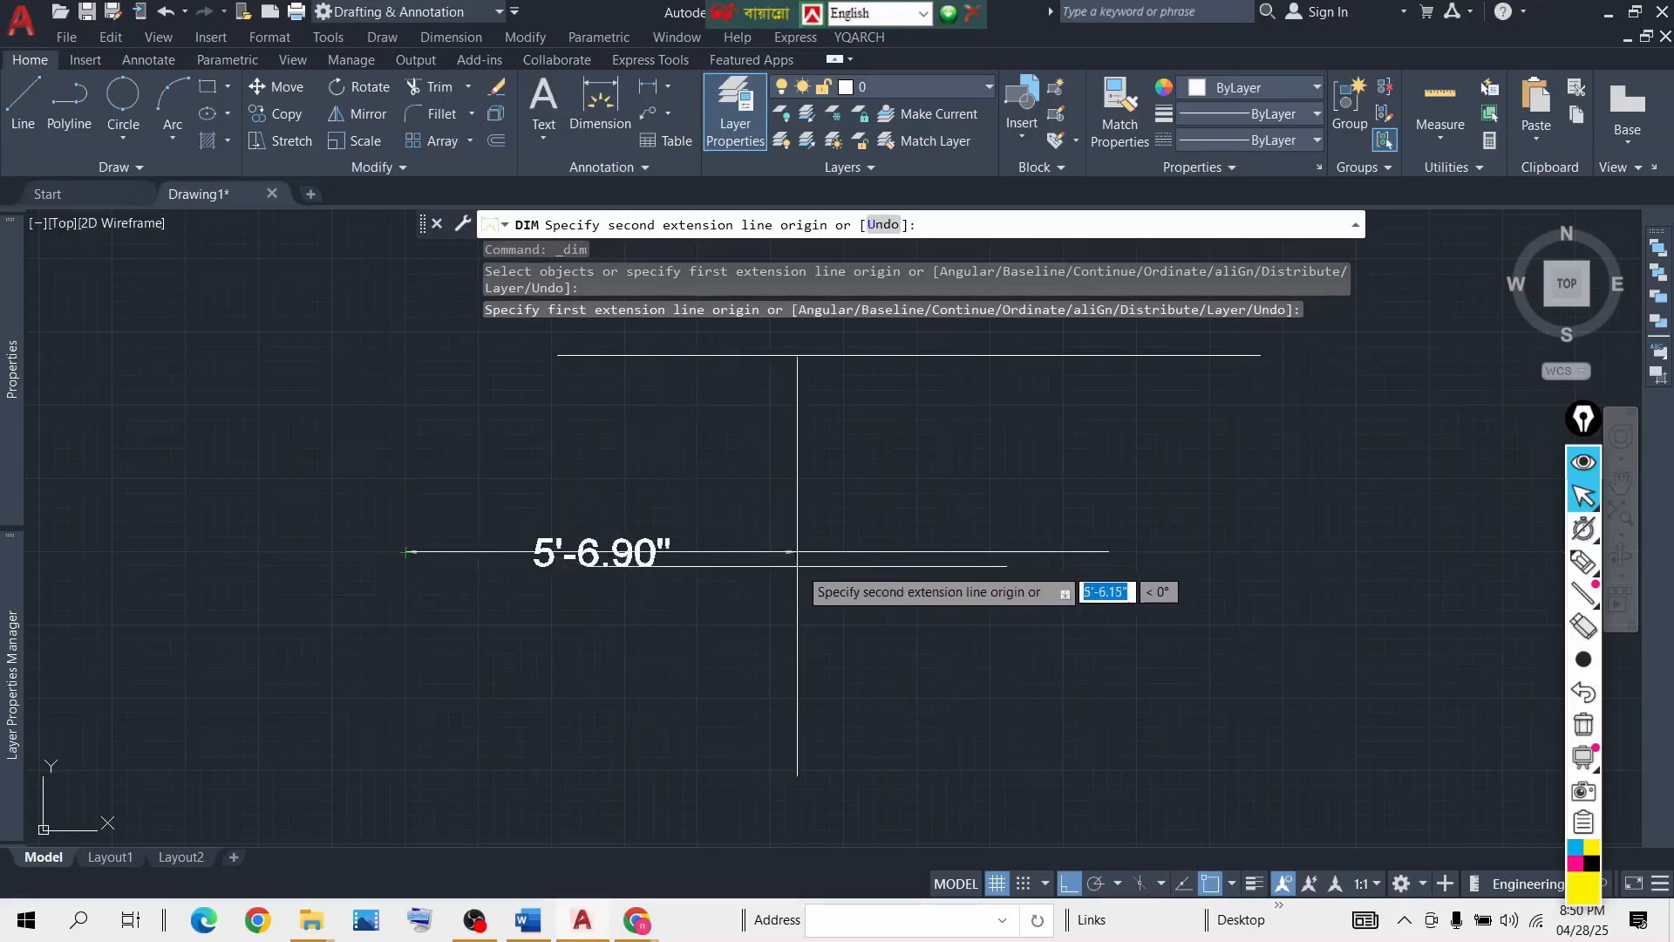
{"action": "left_click", "coordinate": [1107, 552]}
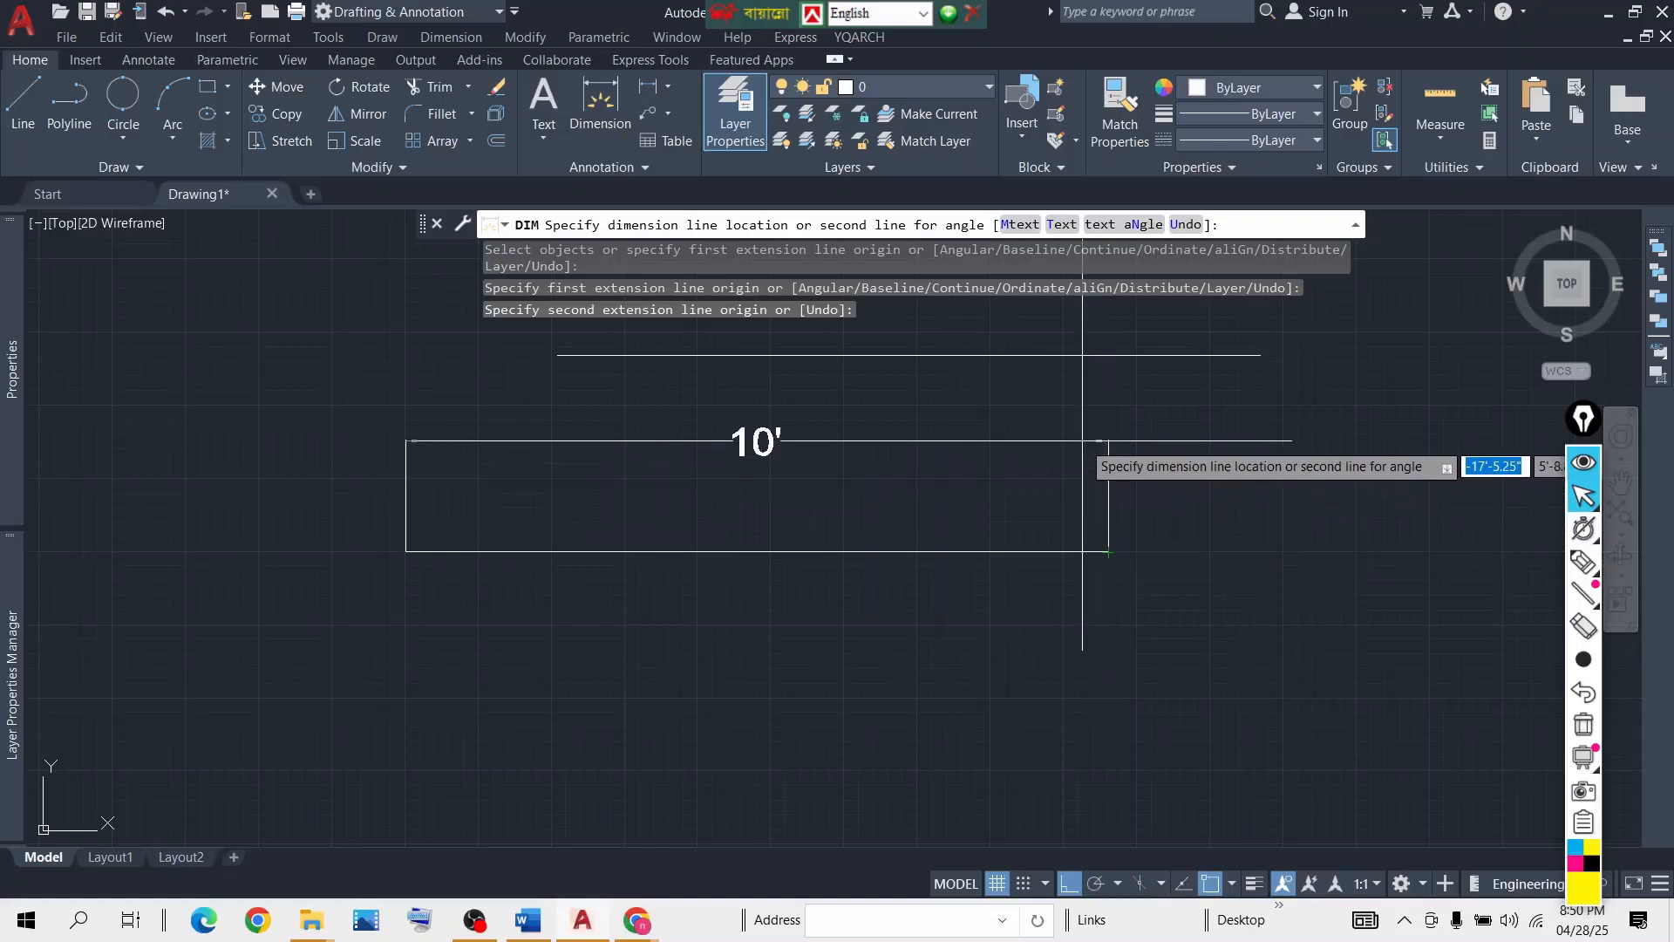
{"action": "left_click", "coordinate": [1080, 498]}
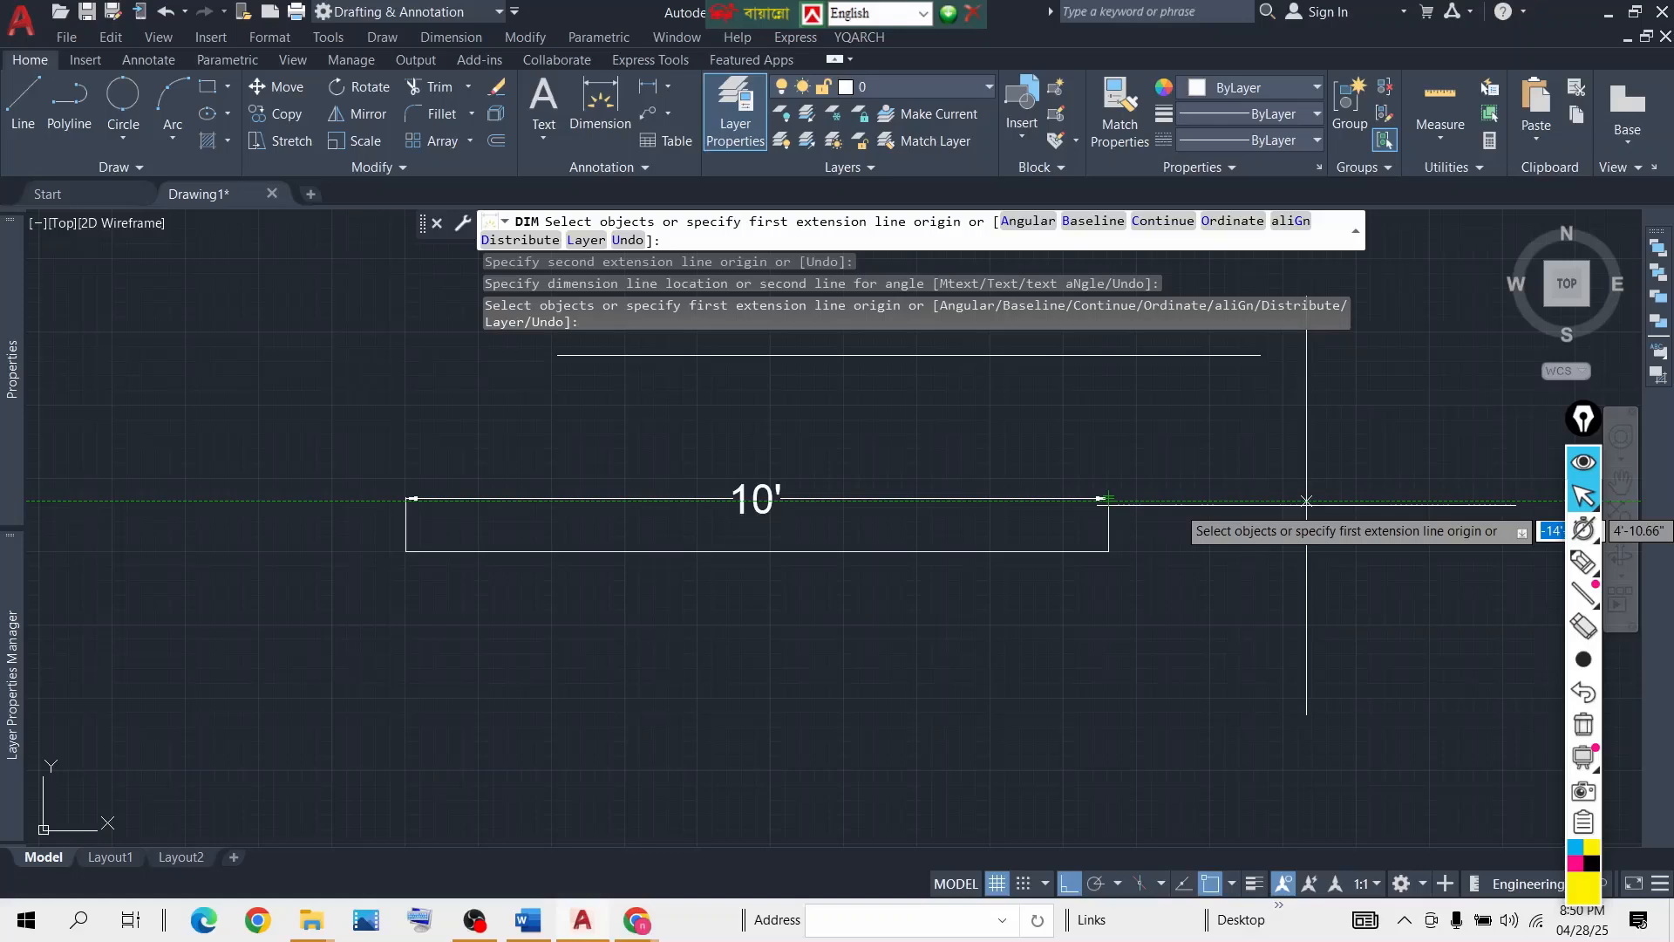
{"action": "key", "text": "Return"}
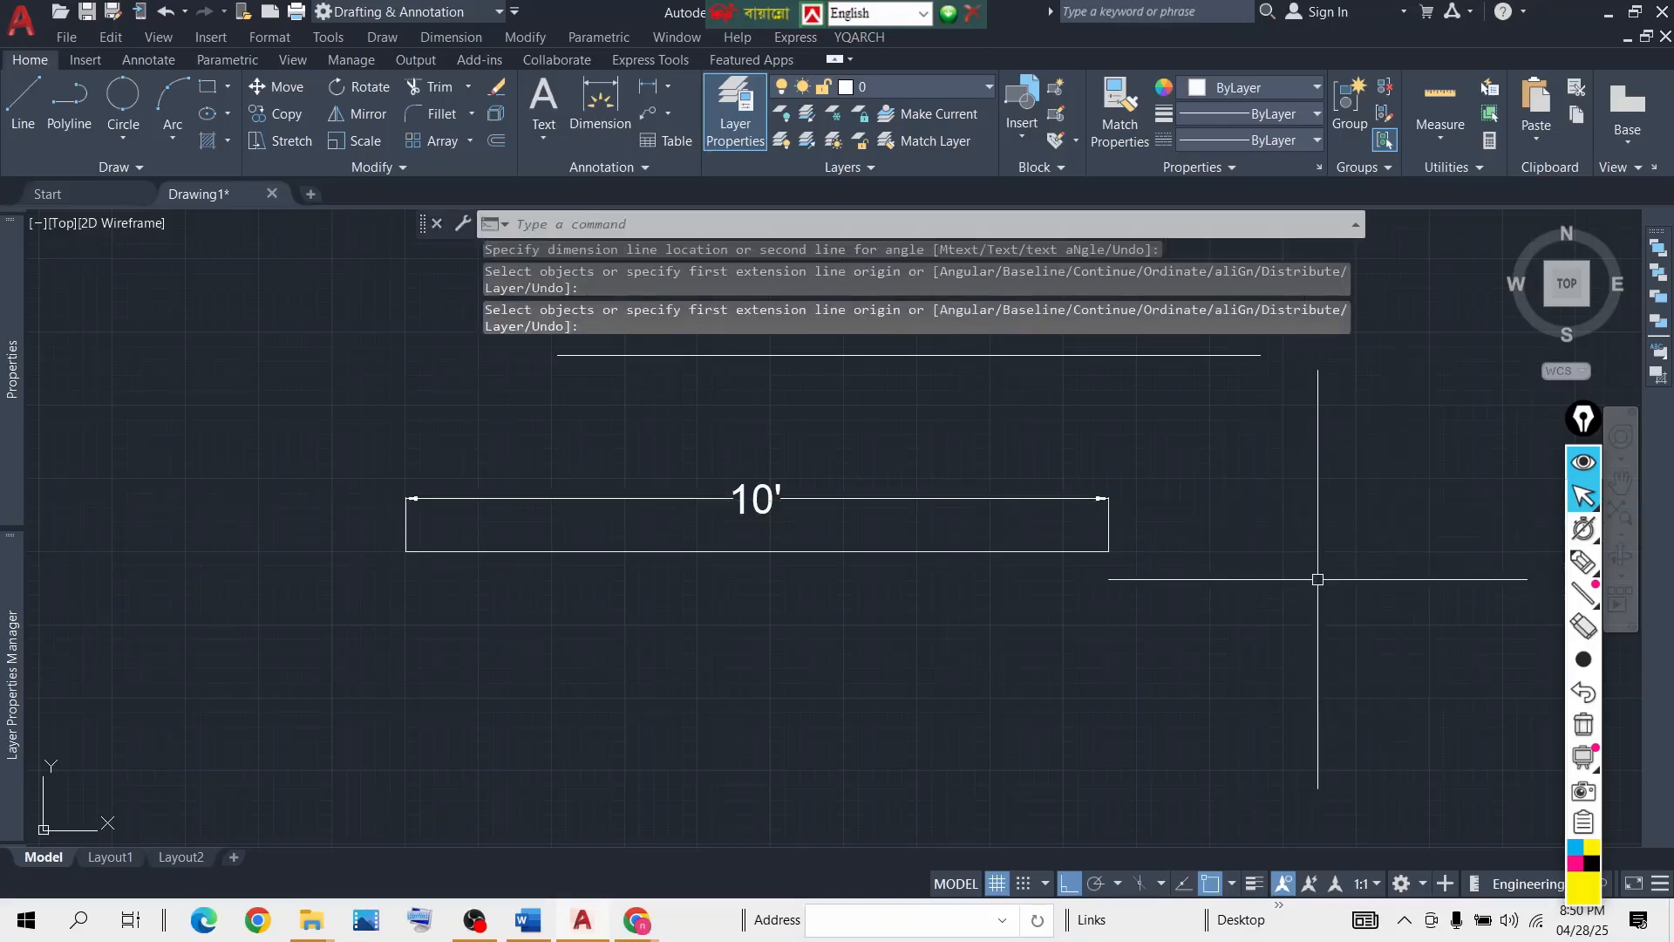
Dimension the upper horizontal line between its endpoints, placing the dimension line just above it.
{"action": "middle_click_drag", "start_coordinate": [1316, 579], "coordinate": [1132, 575]}
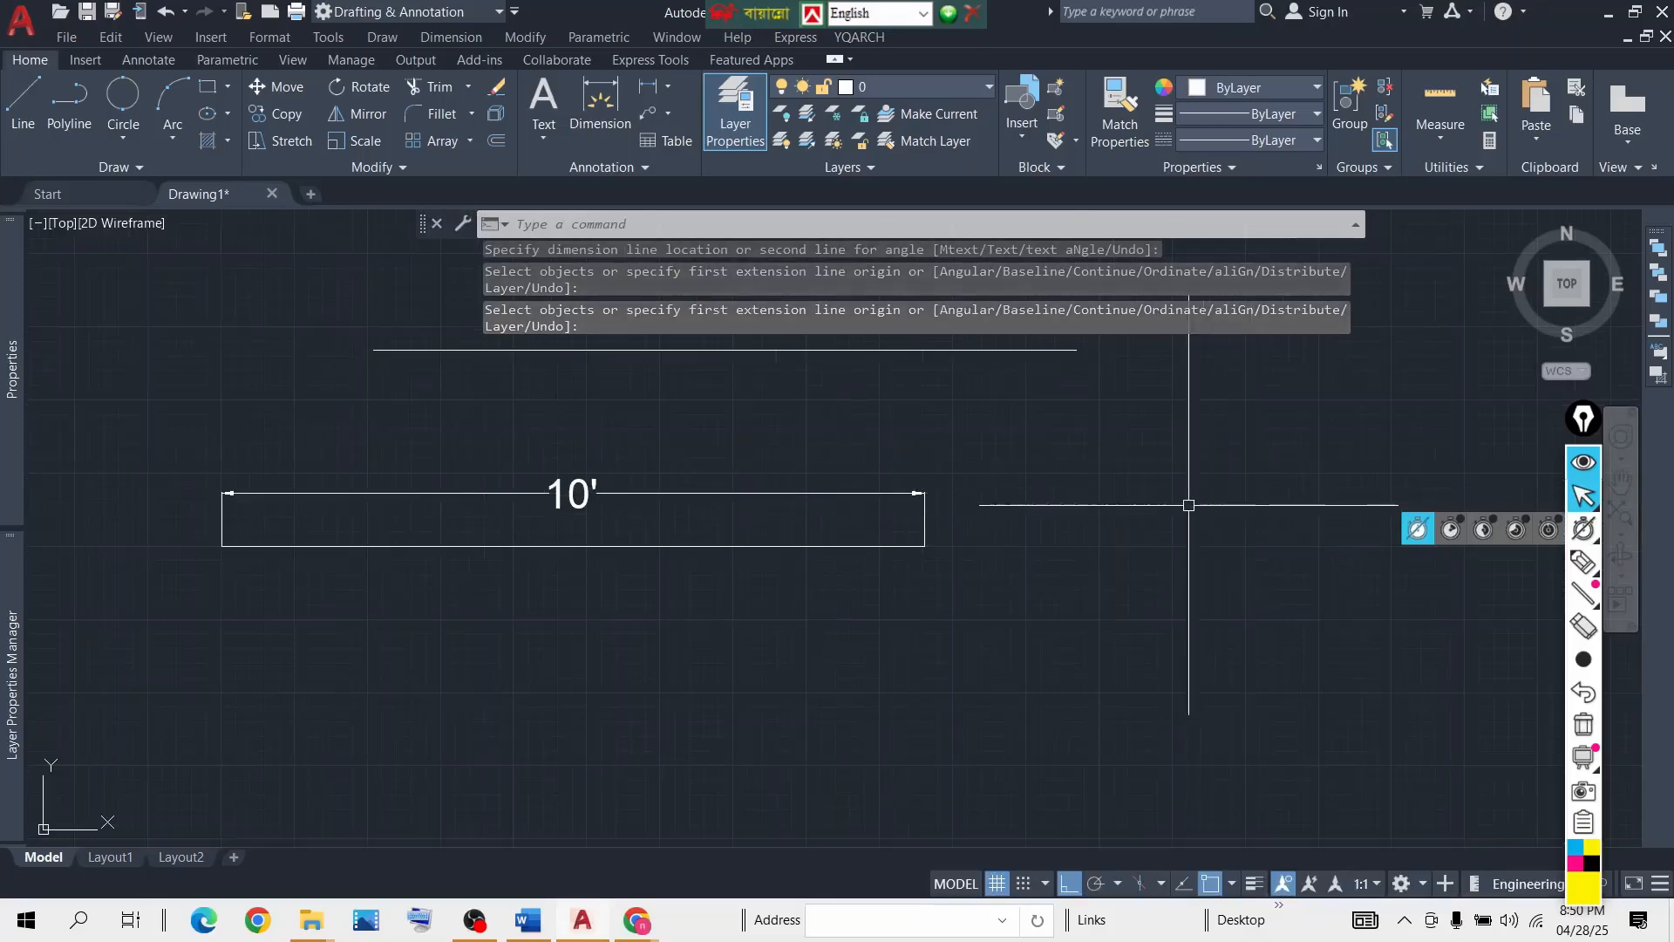
{"action": "middle_click_drag", "start_coordinate": [1193, 504], "coordinate": [1285, 598]}
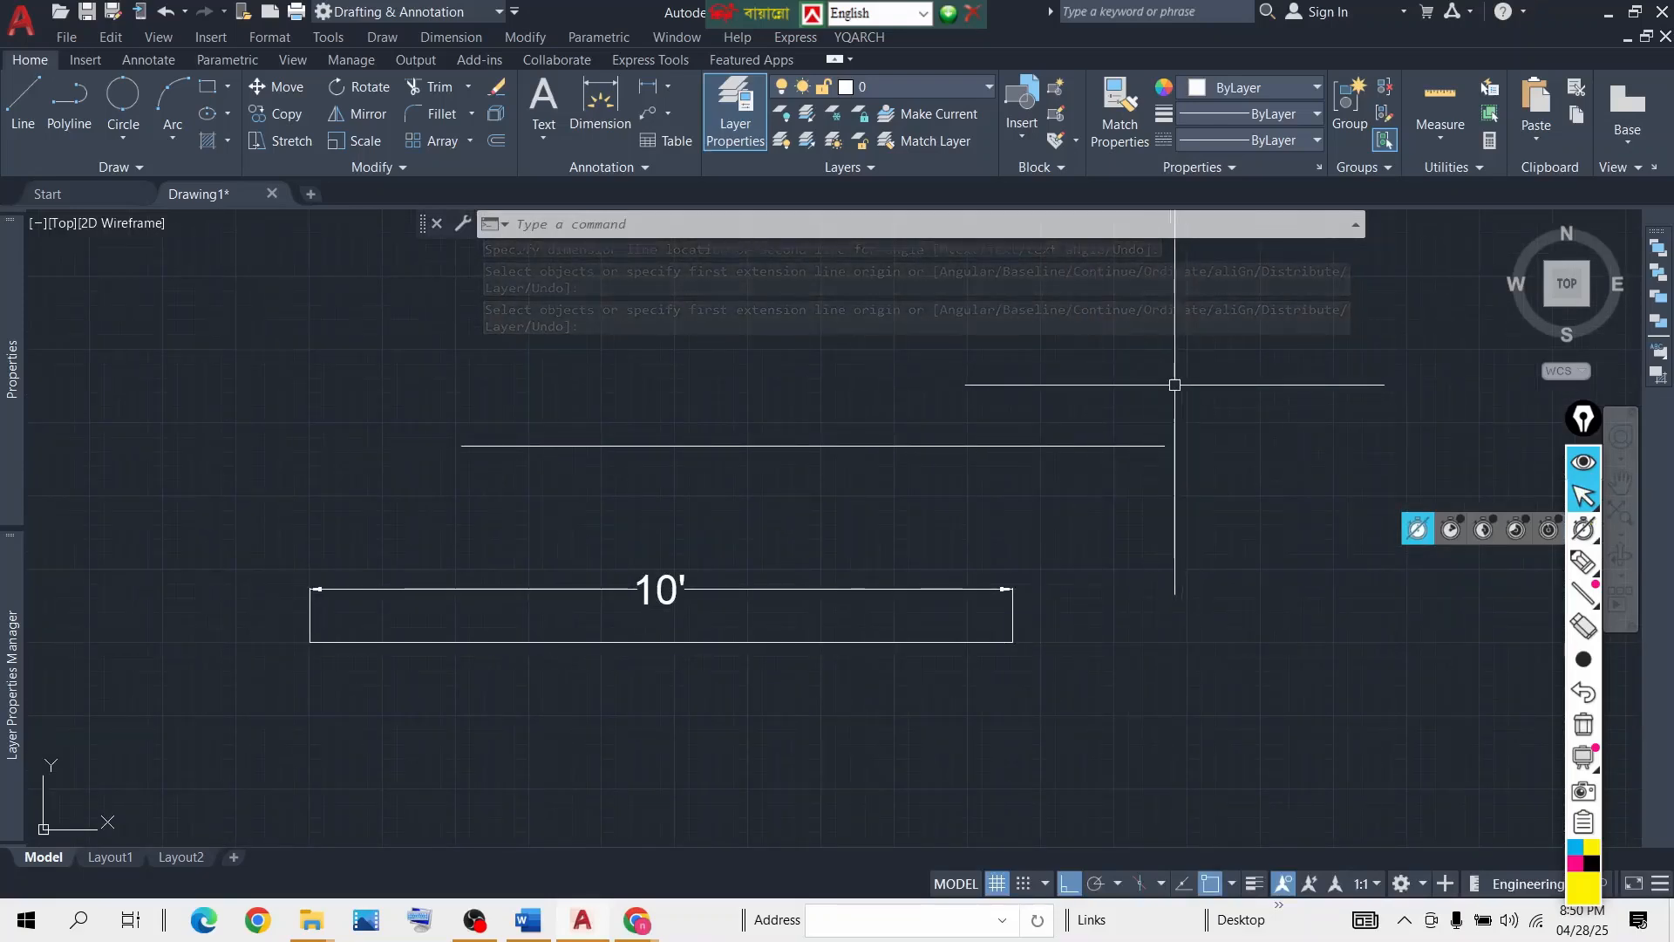
{"action": "middle_click_drag", "start_coordinate": [1009, 404], "coordinate": [998, 351]}
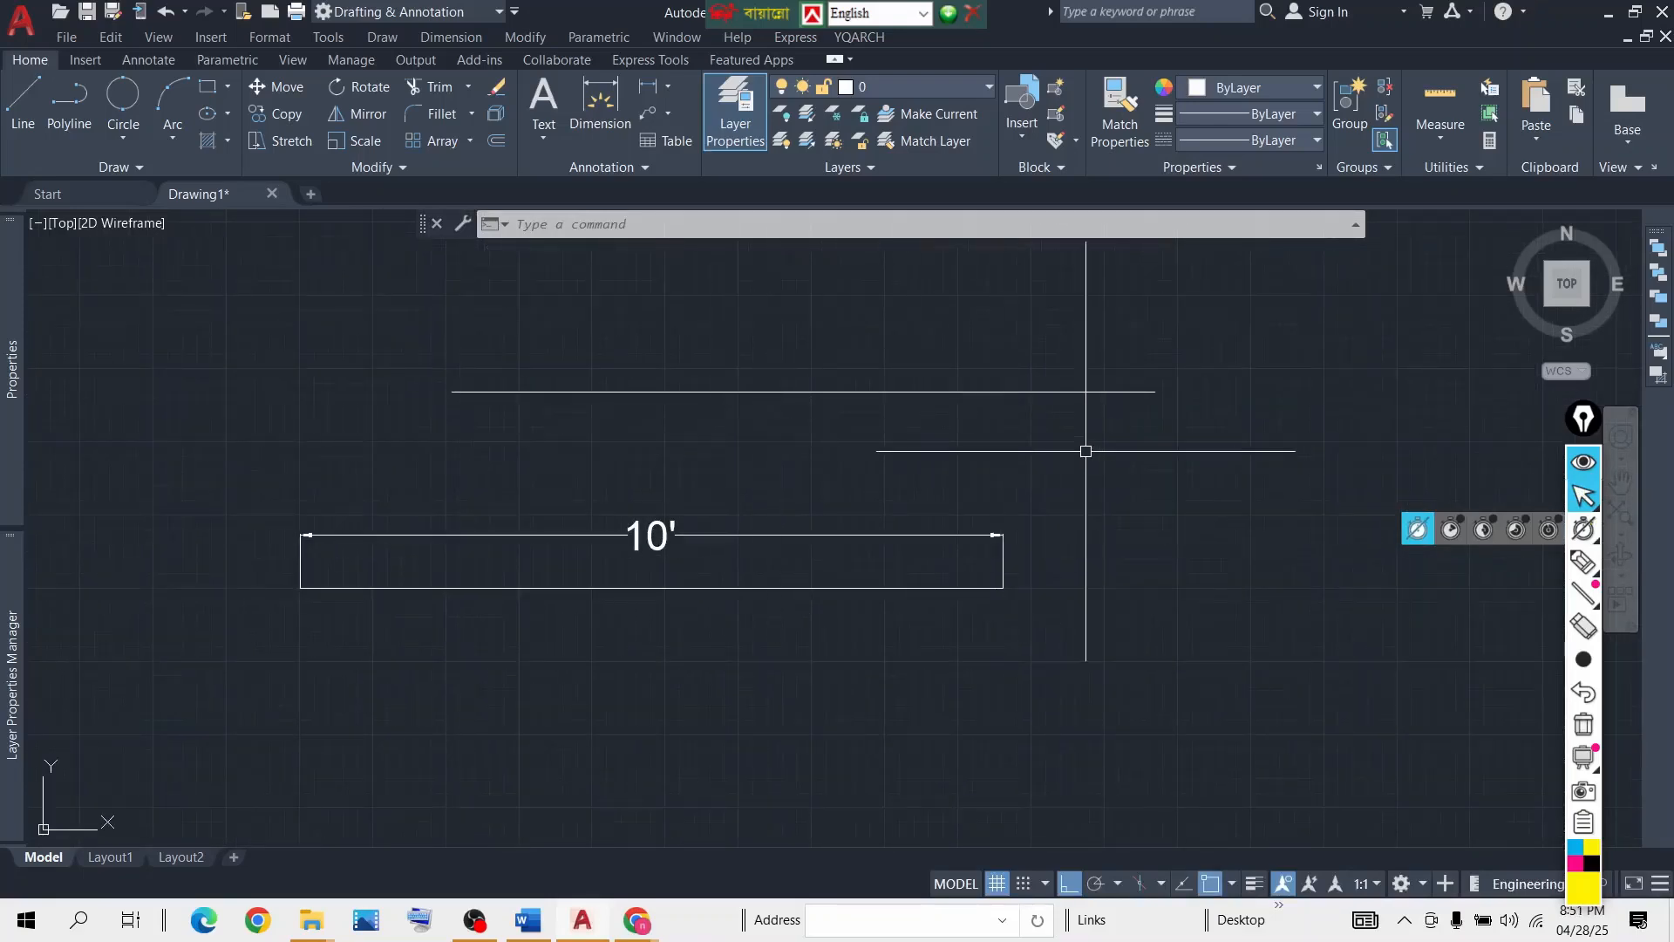
{"action": "middle_click_drag", "start_coordinate": [587, 318], "coordinate": [568, 411]}
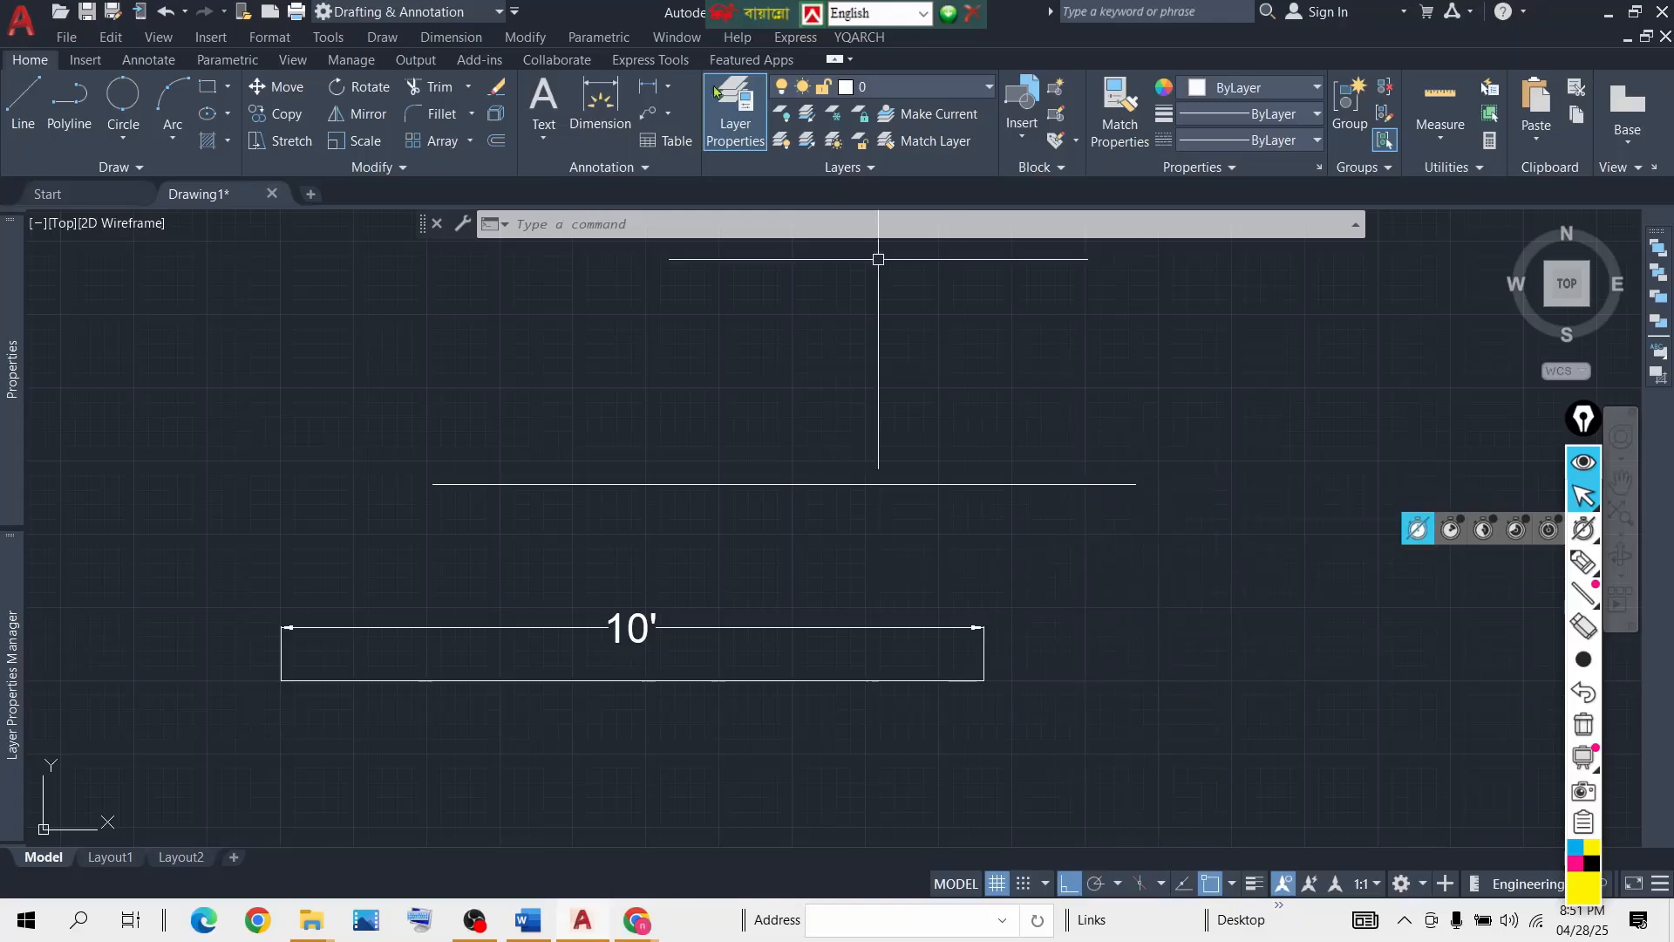
{"action": "left_click", "coordinate": [590, 112]}
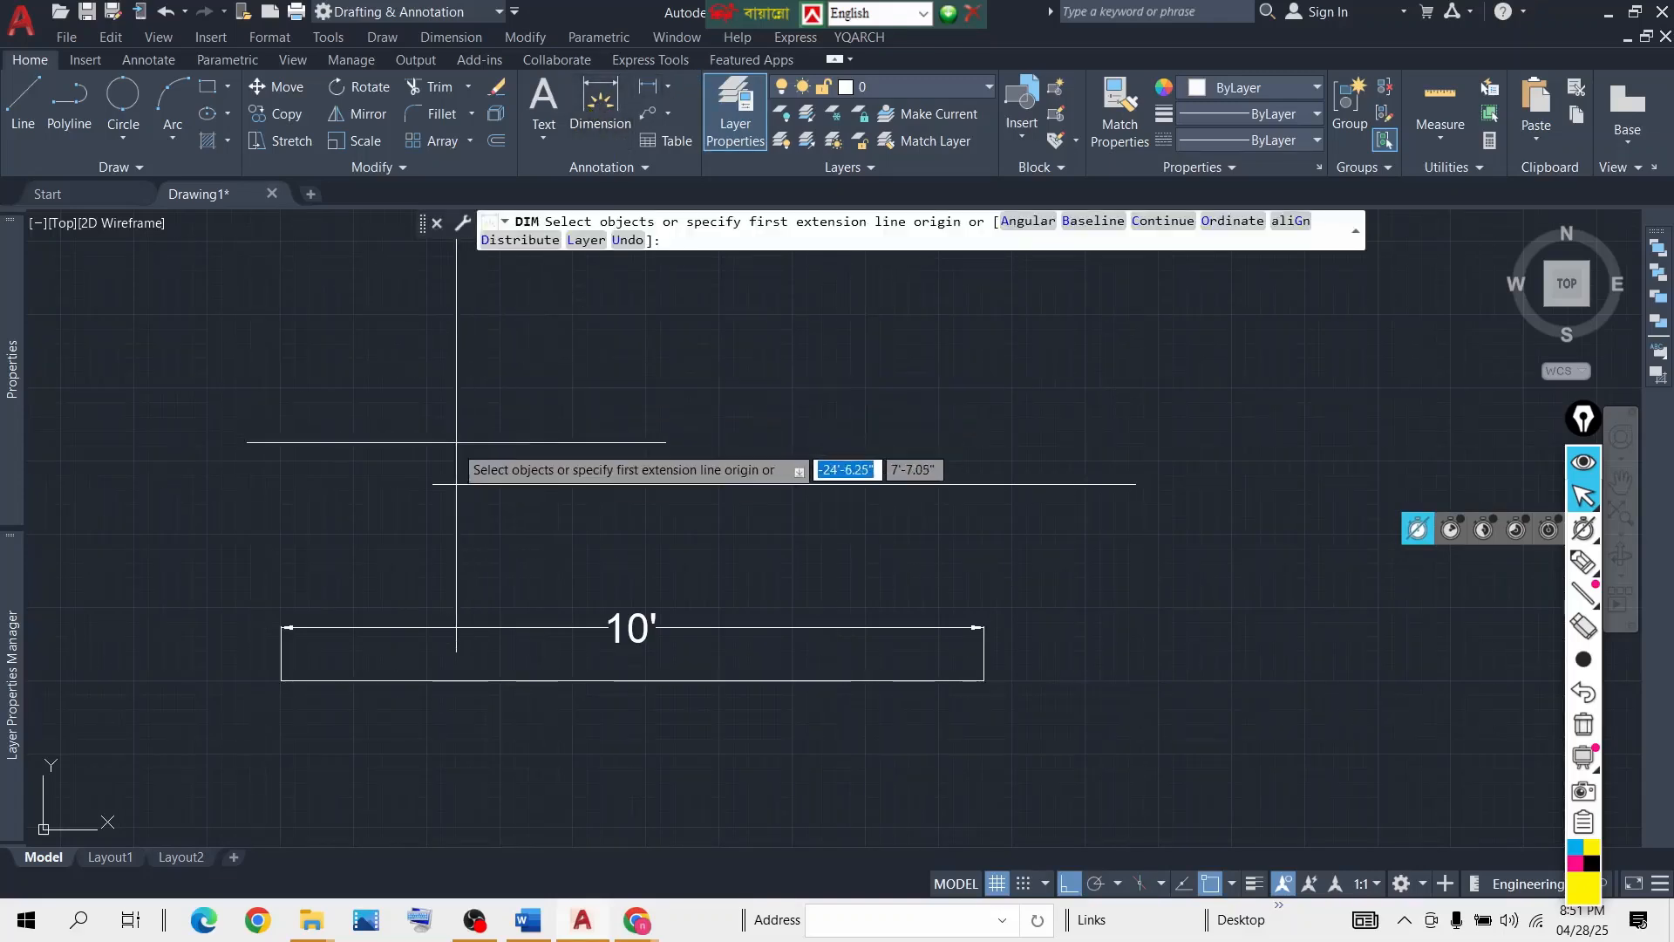
{"action": "left_click", "coordinate": [433, 484]}
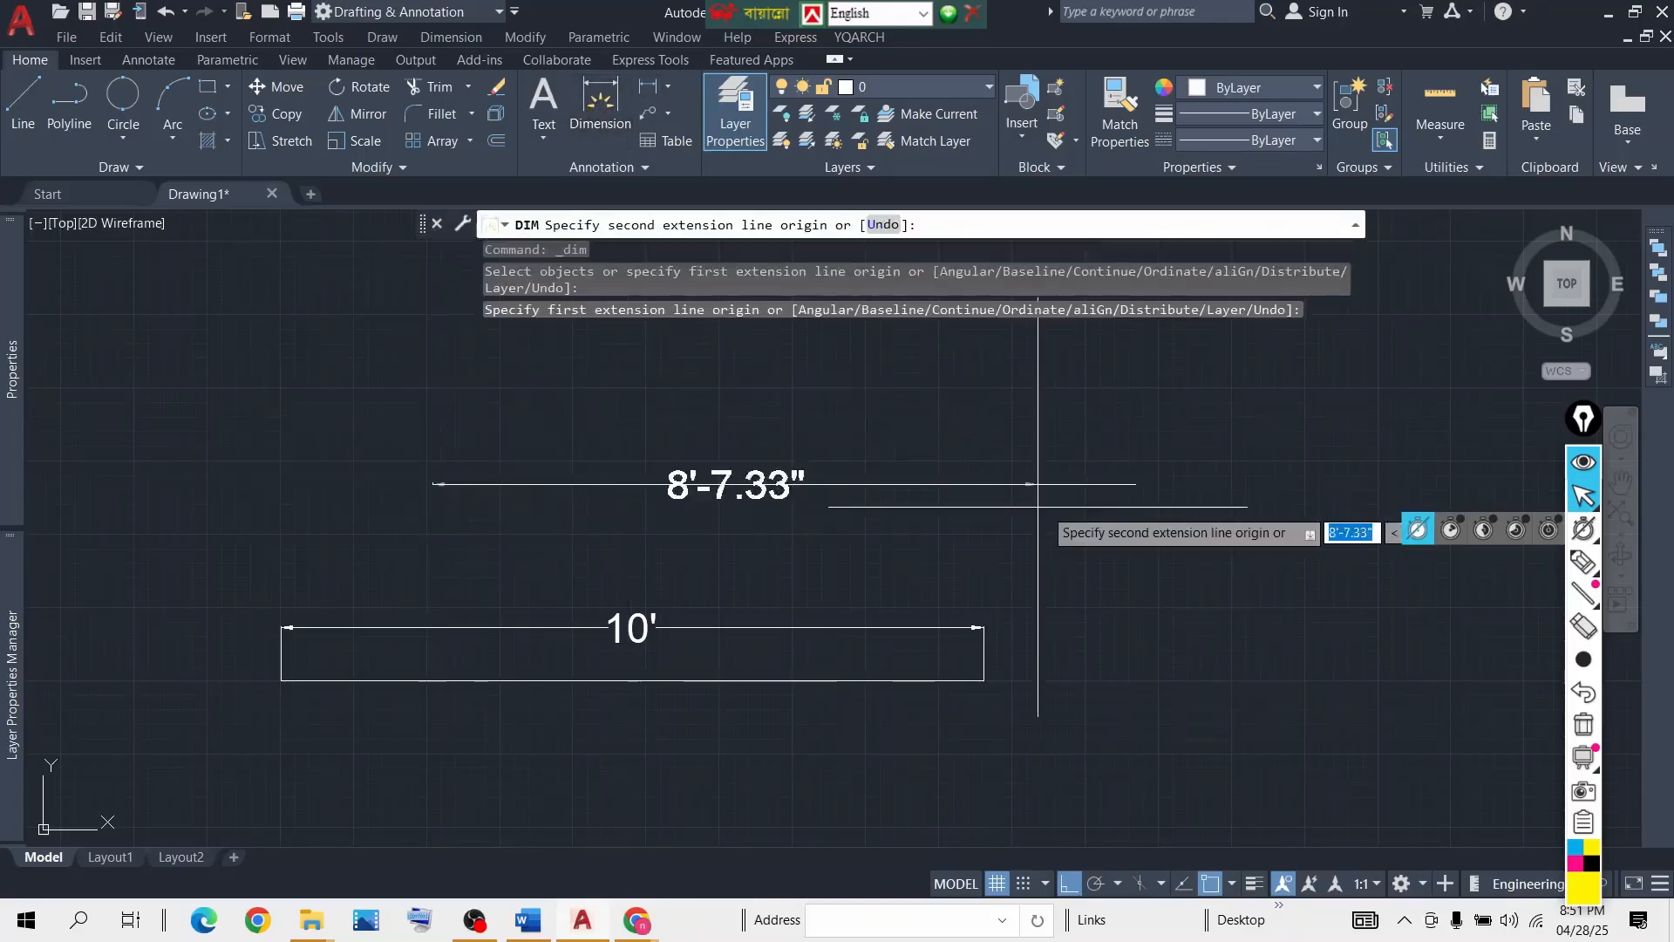
{"action": "left_click", "coordinate": [1134, 484]}
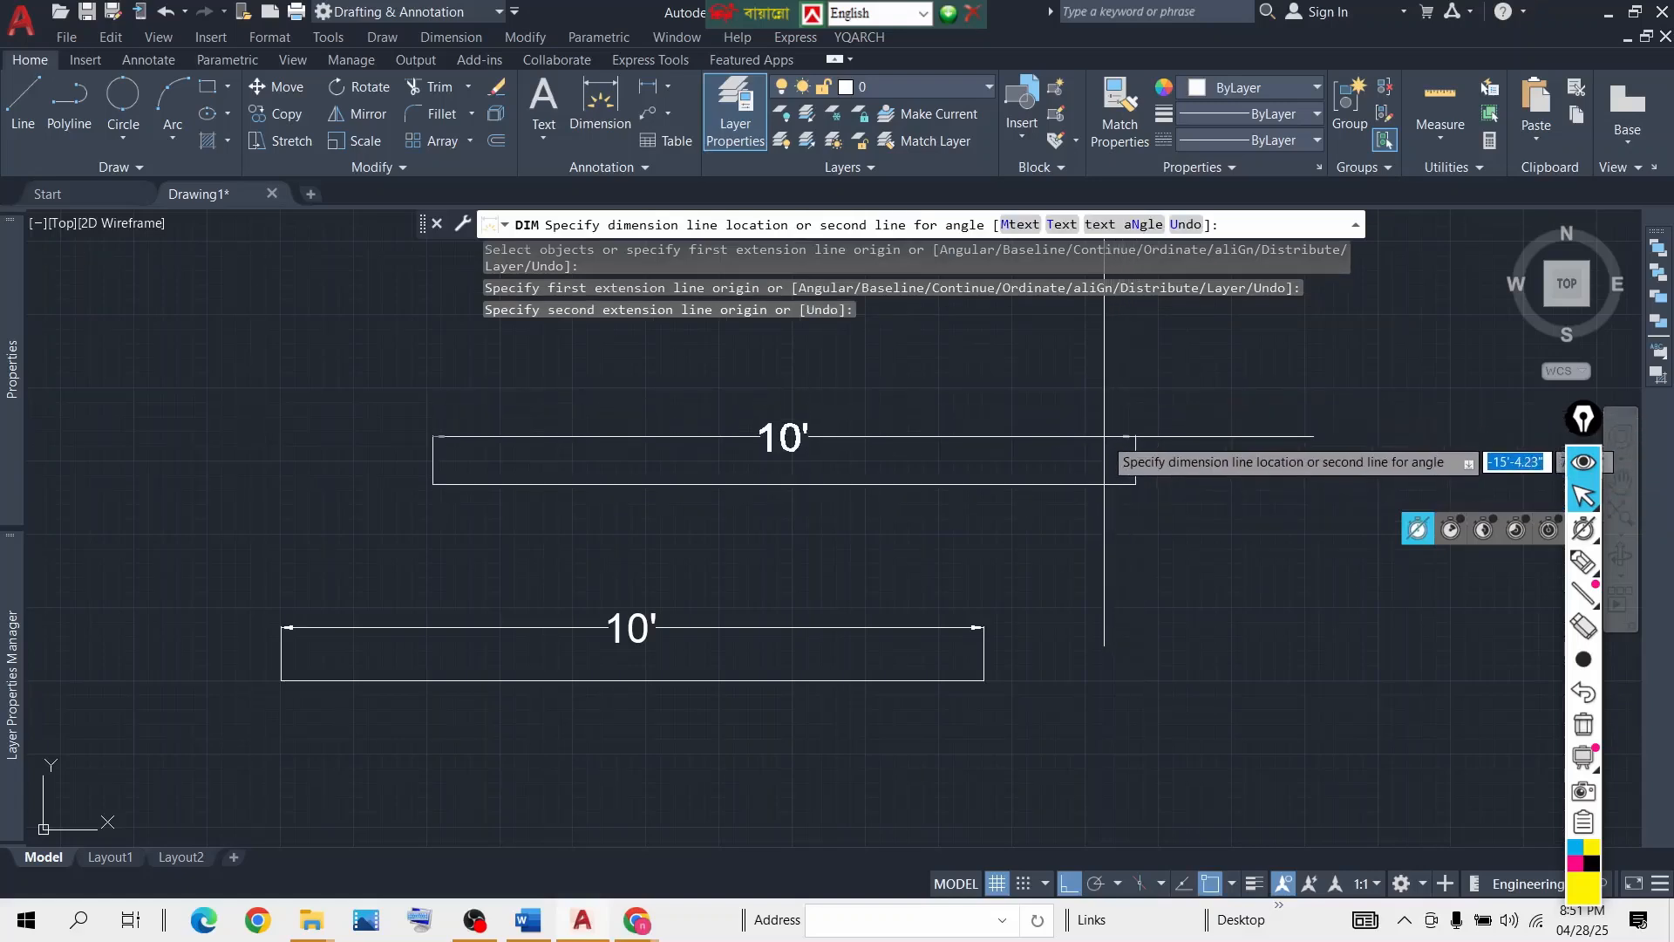
{"action": "left_click", "coordinate": [1112, 436]}
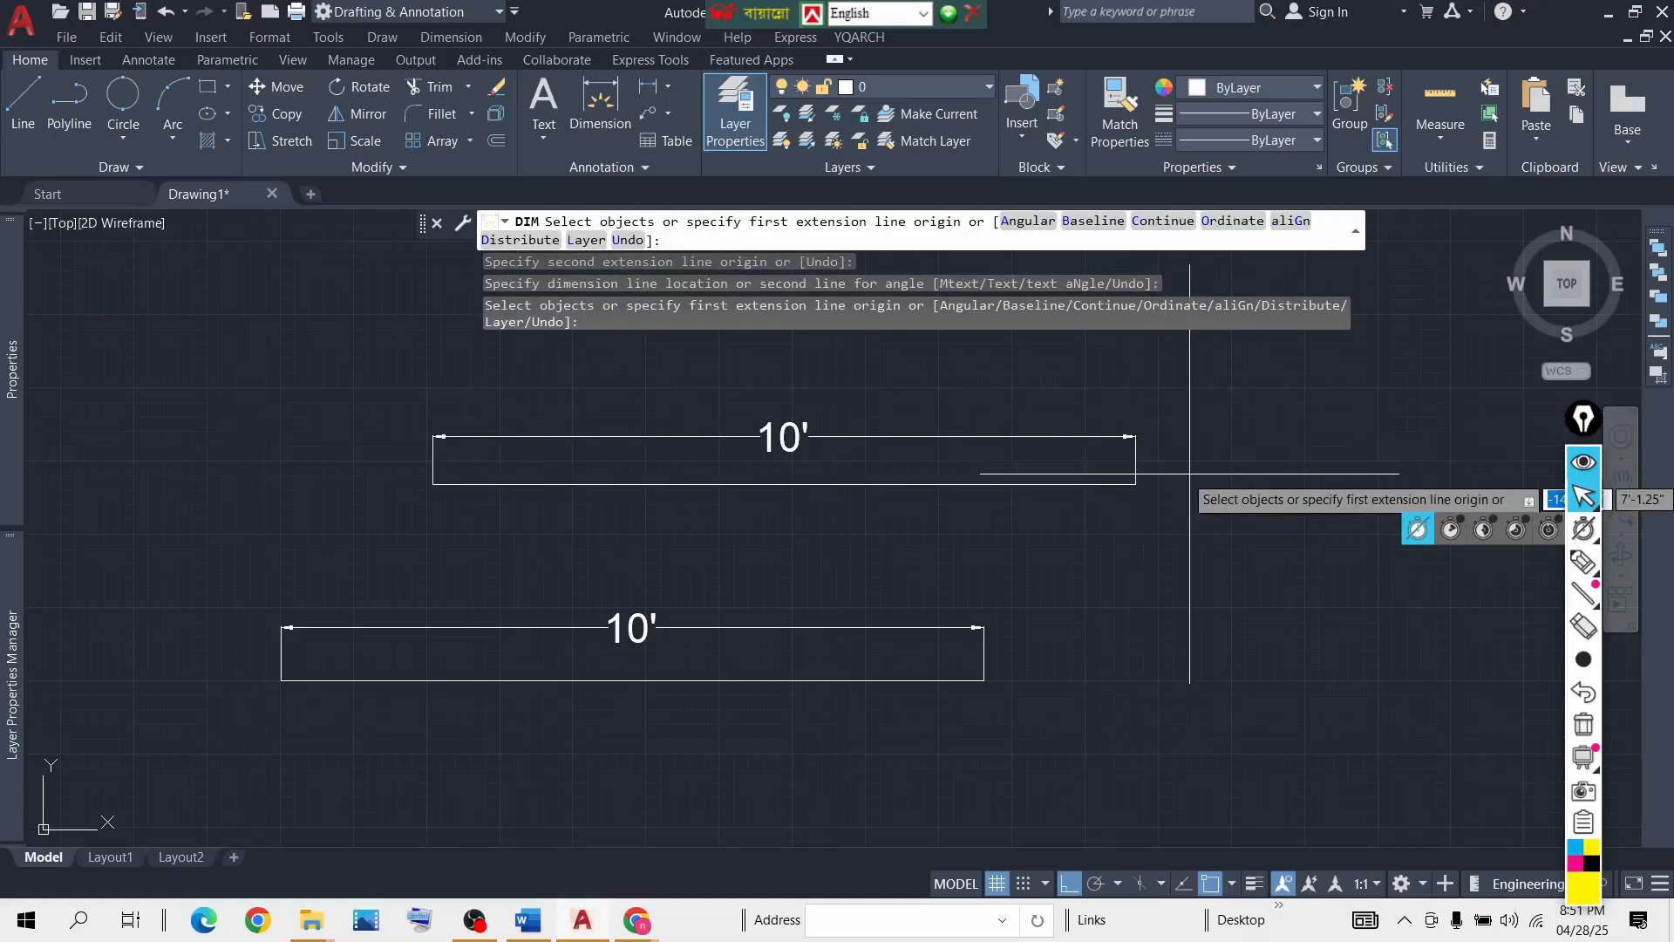
{"action": "key", "text": "Return"}
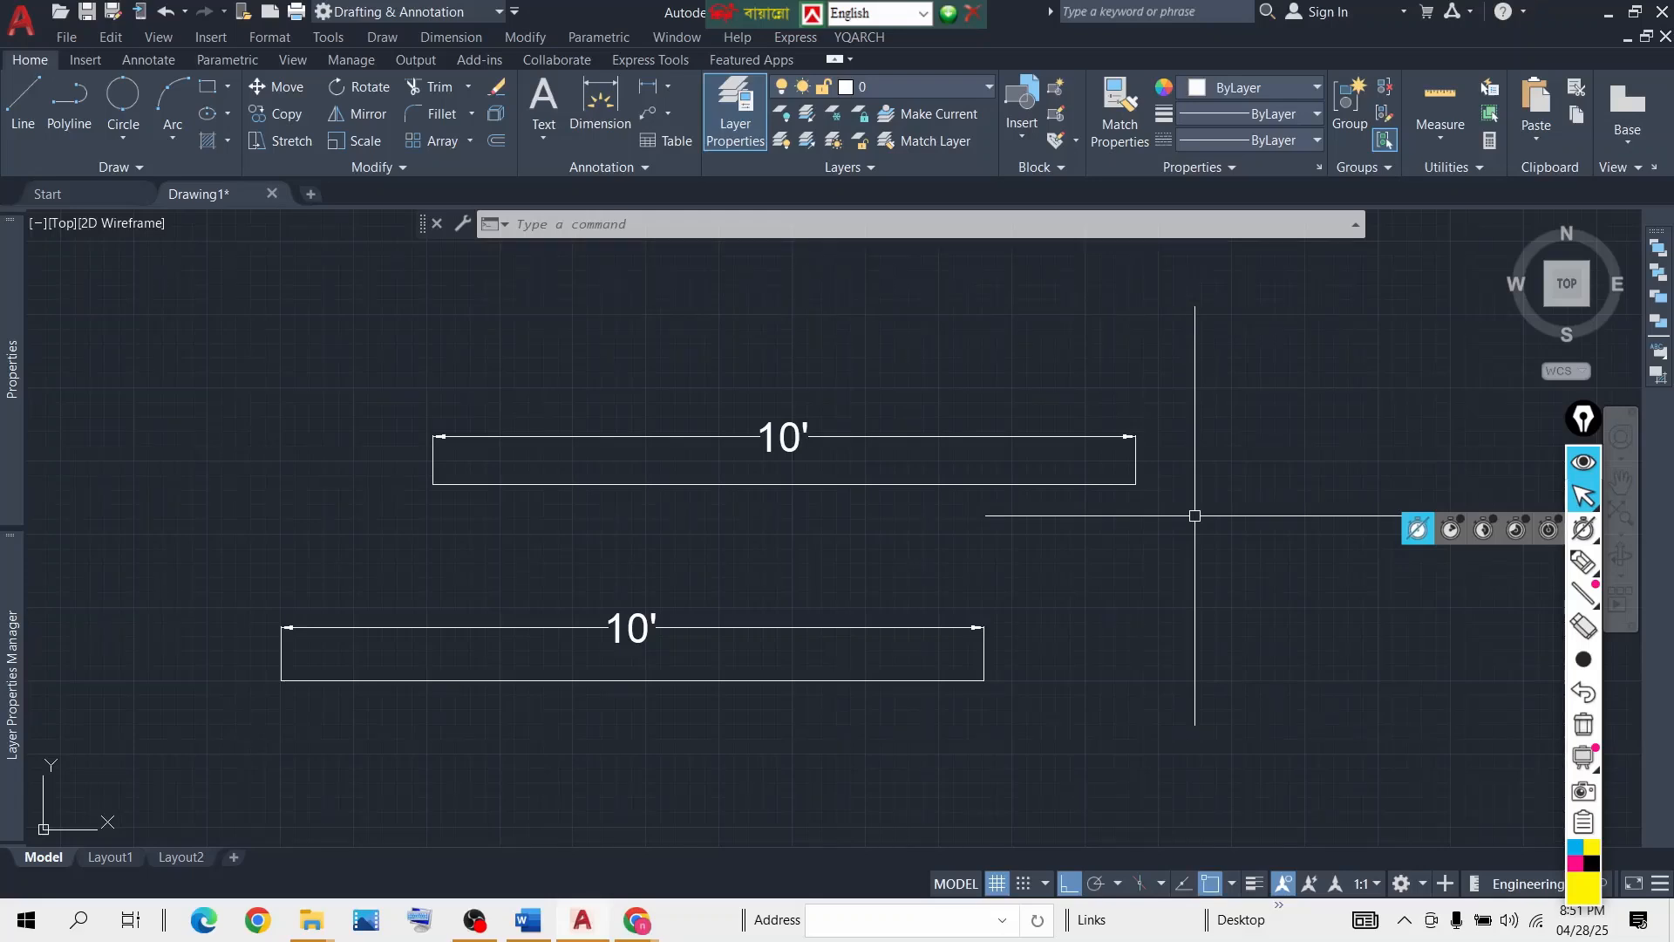
Delete the dimension above the upper line, keeping the line itself.
{"action": "left_click", "coordinate": [867, 373]}
{"action": "left_click", "coordinate": [805, 454]}
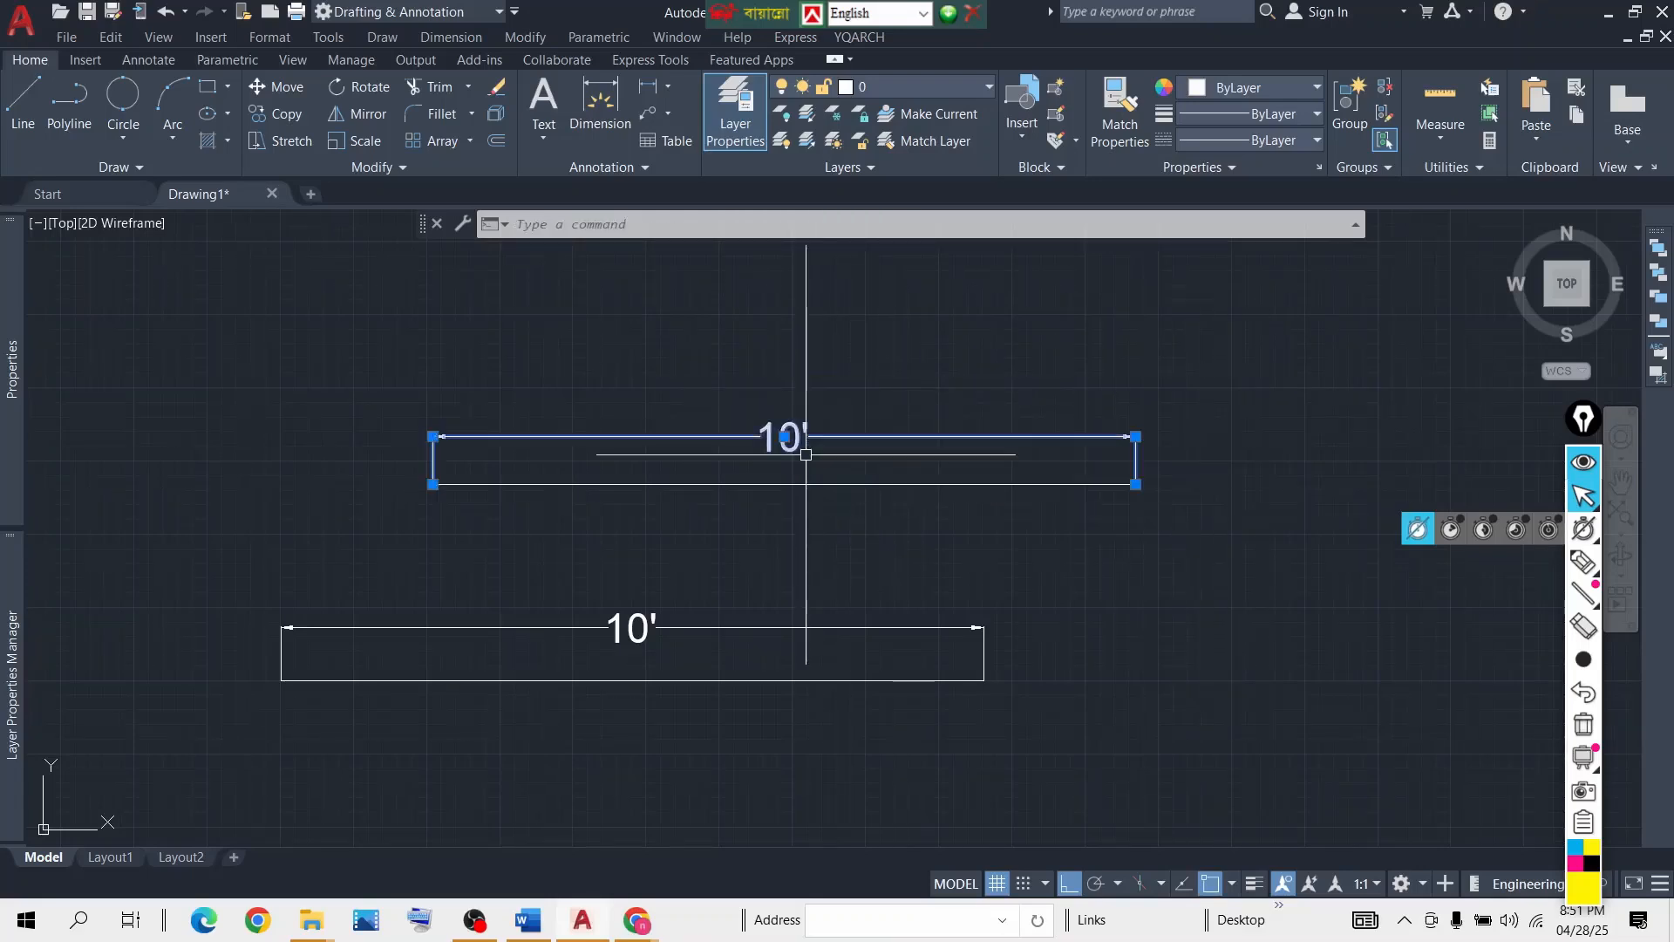
{"action": "key", "text": "Delete"}
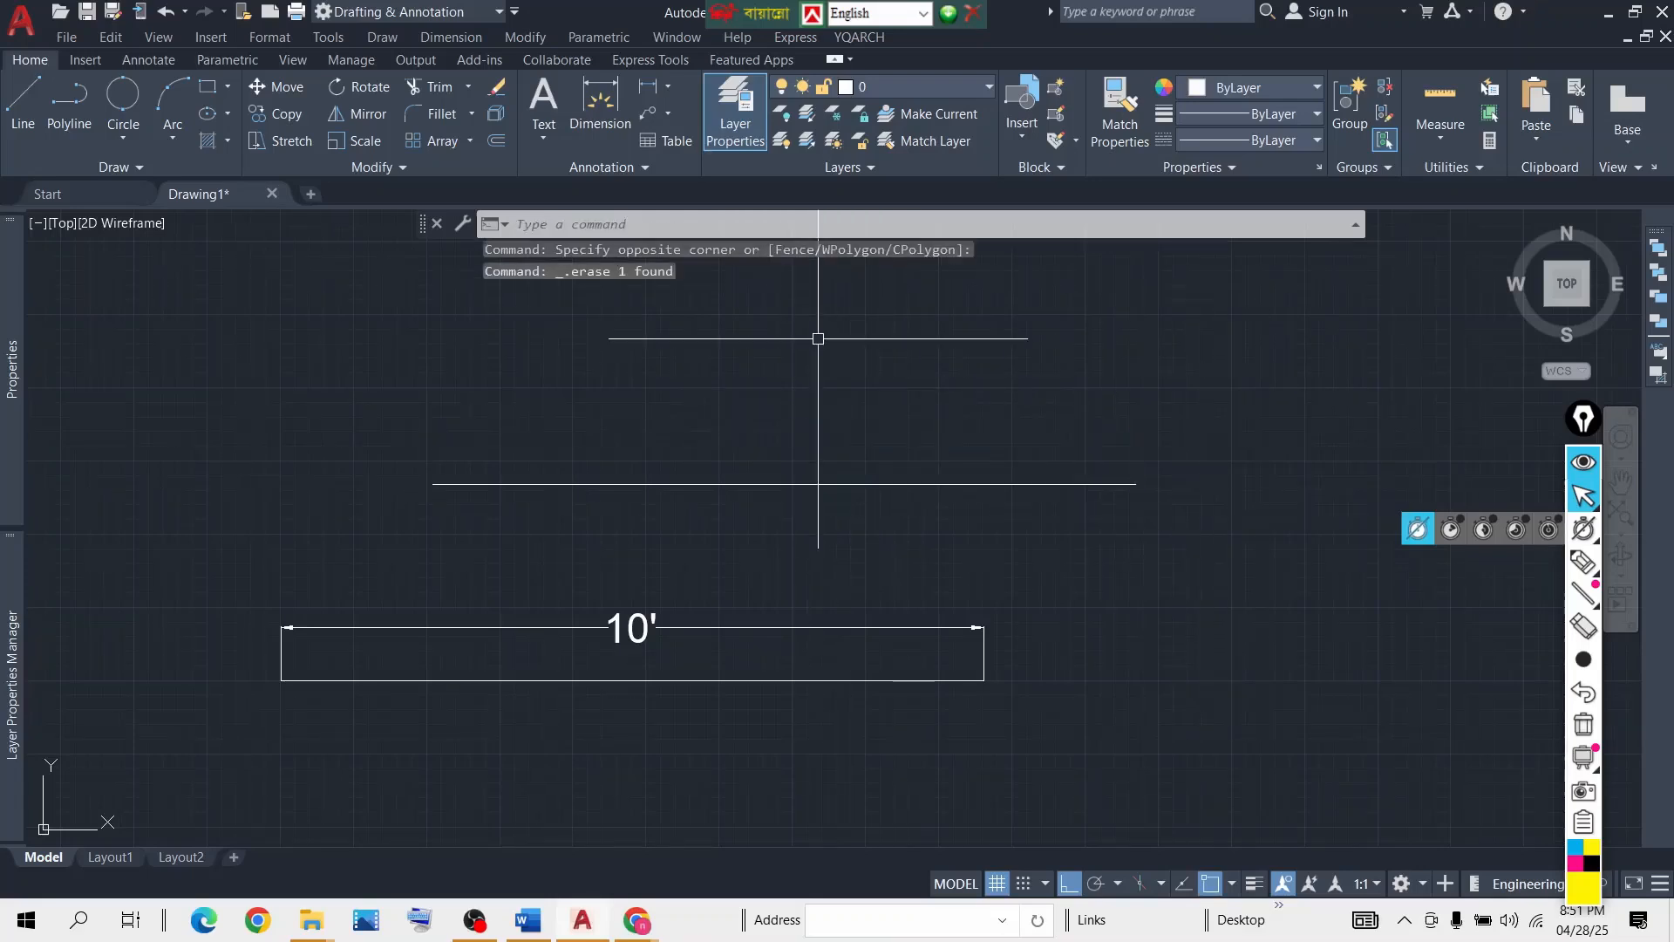
{"action": "left_click", "coordinate": [602, 107]}
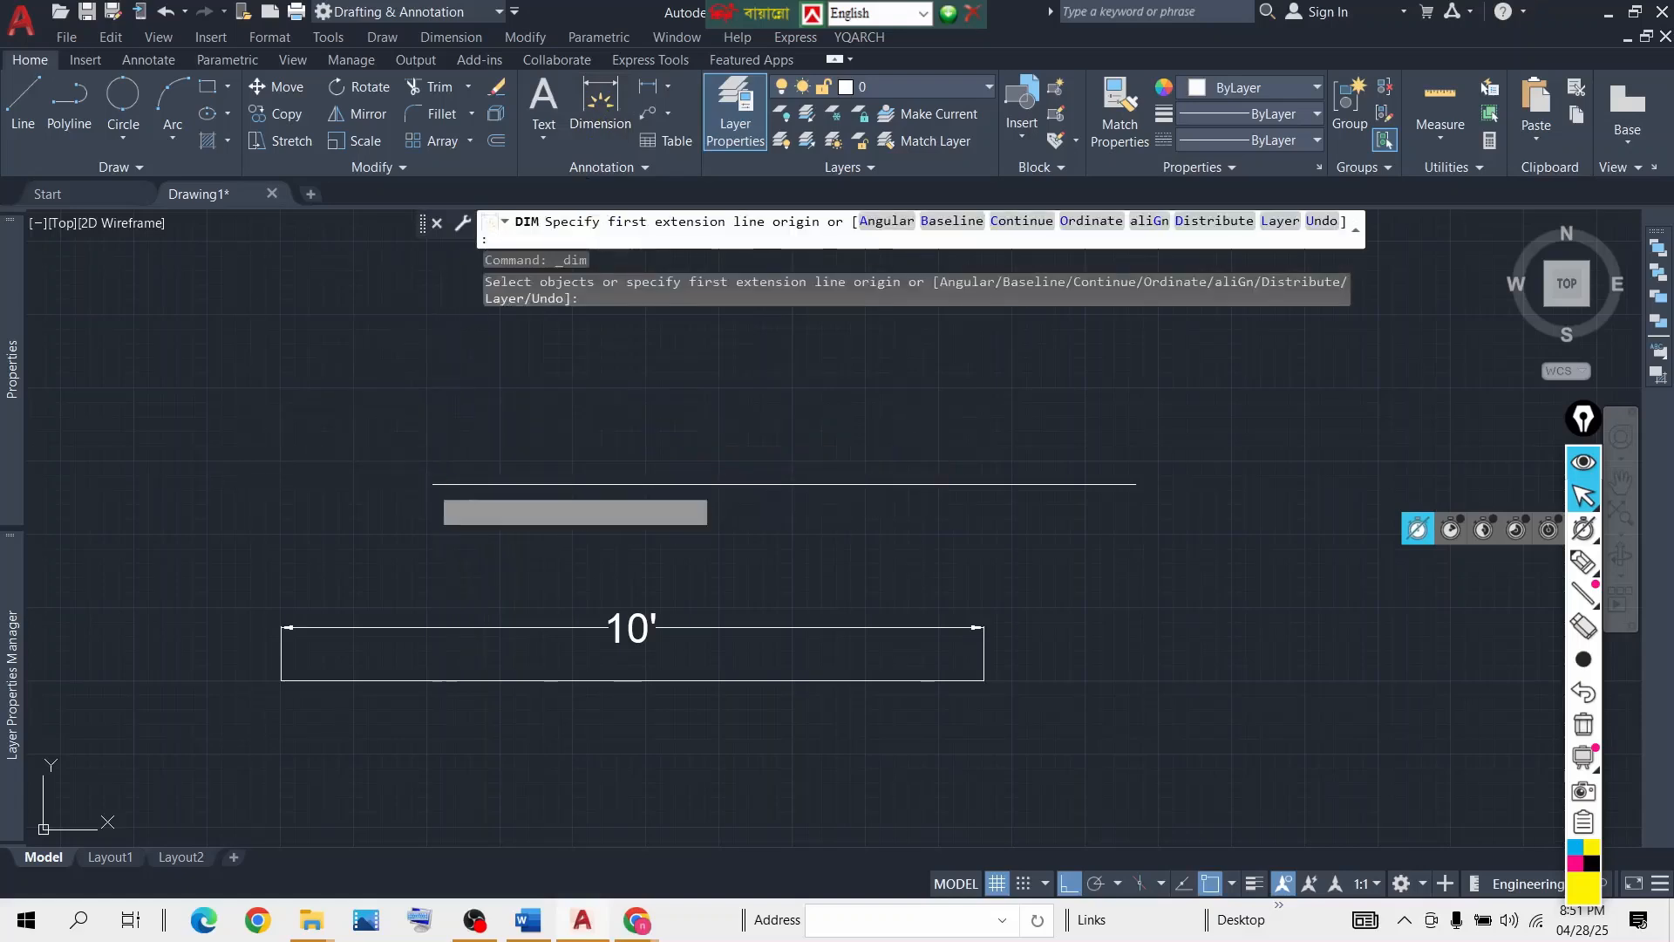
{"action": "left_click", "coordinate": [433, 484]}
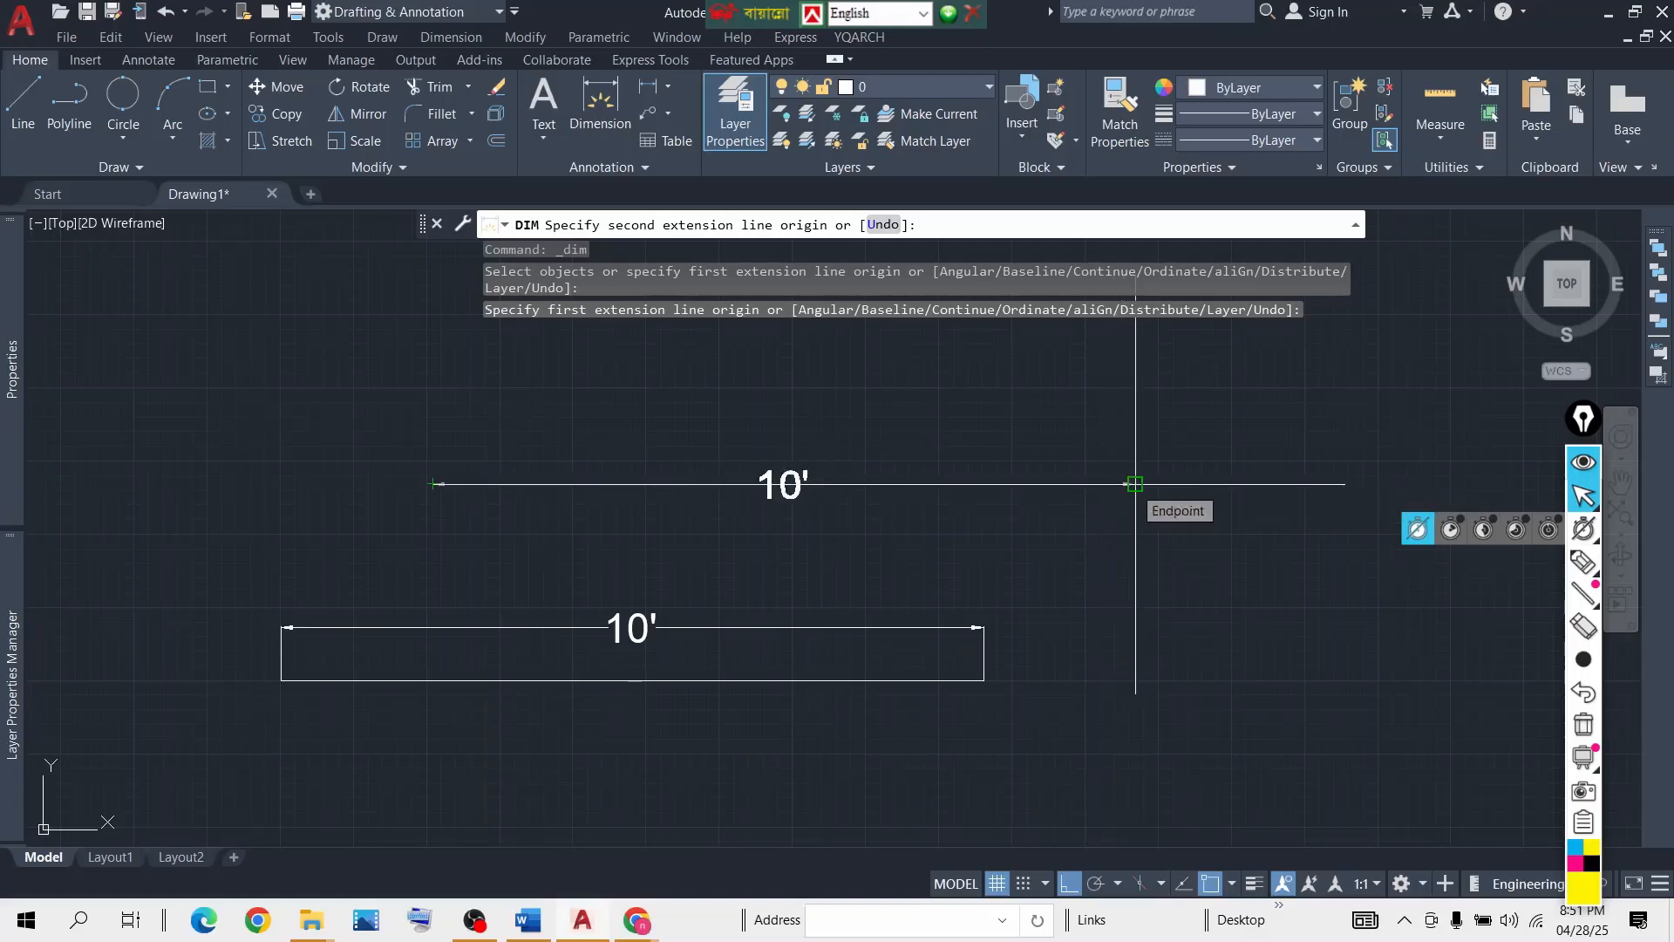
{"action": "key", "text": "Escape"}
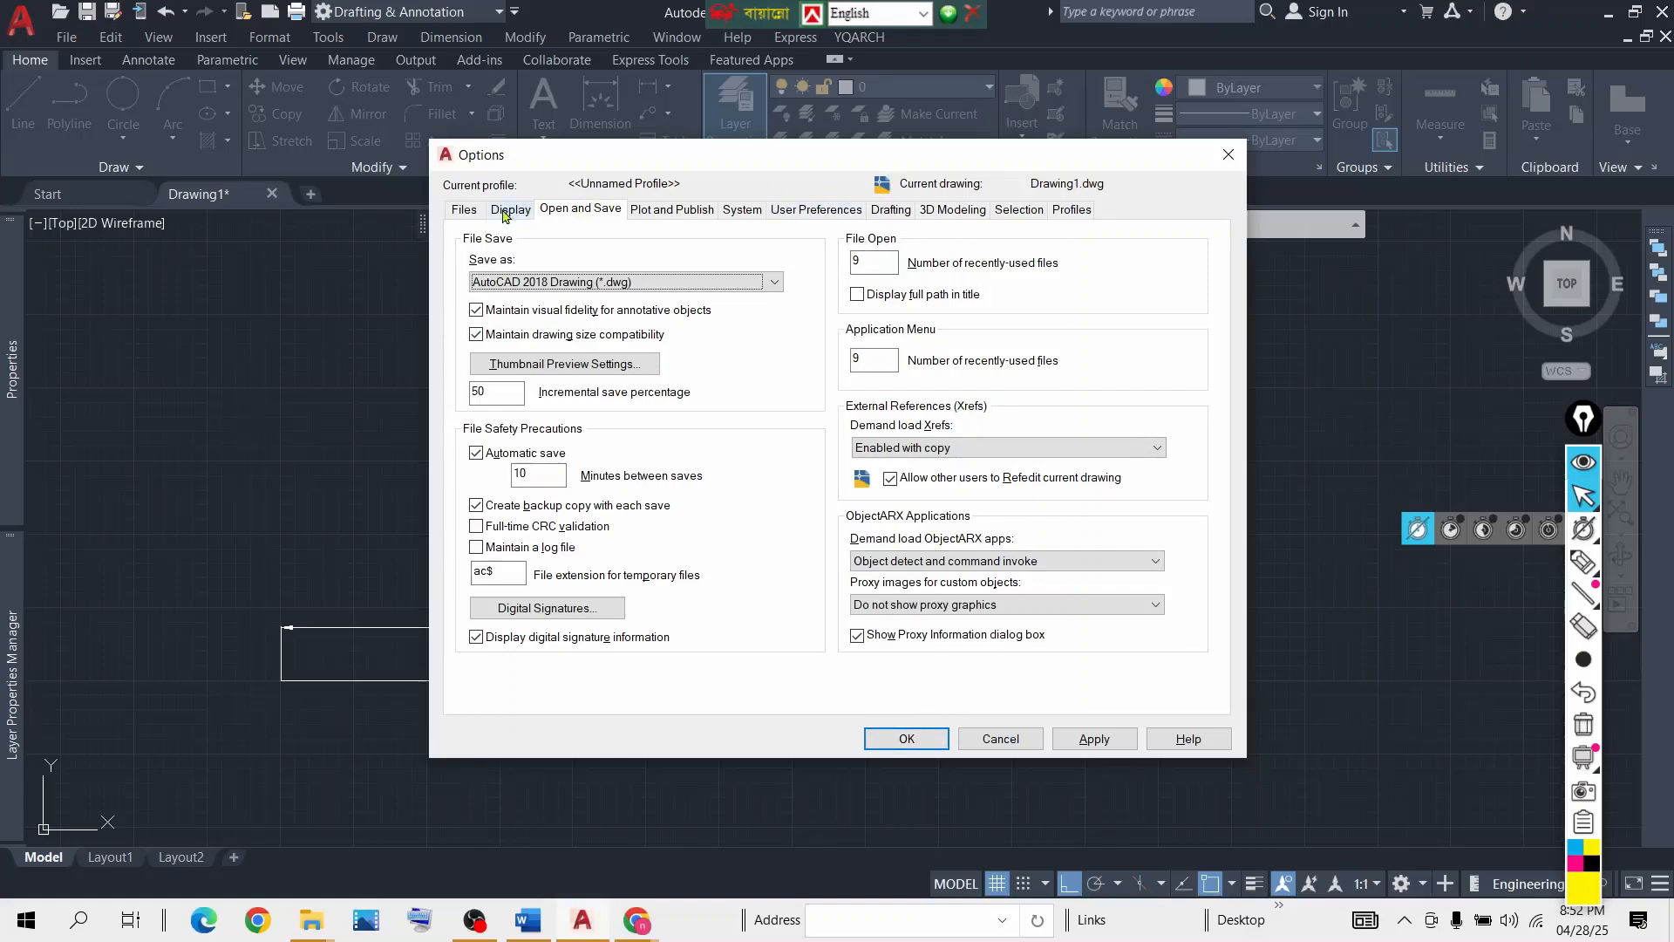
Reduce the pickbox size slightly and make the grip size a little smaller in the selection options.
{"action": "left_click", "coordinate": [1020, 215]}
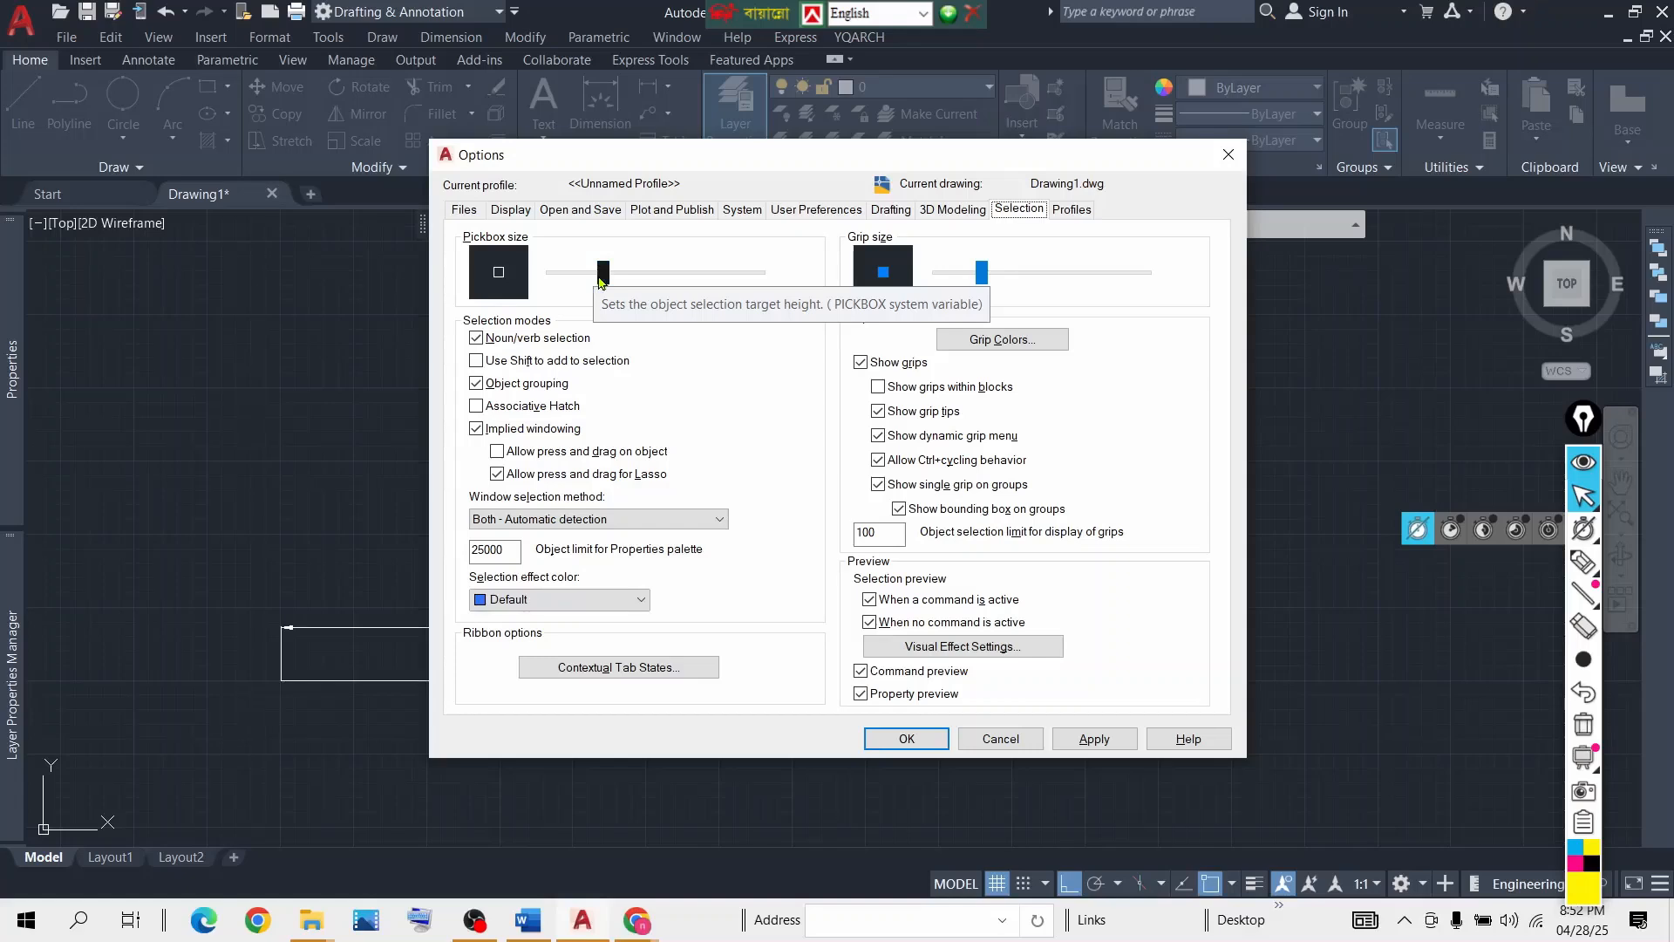
{"action": "left_click_drag", "start_coordinate": [647, 284], "coordinate": [589, 286]}
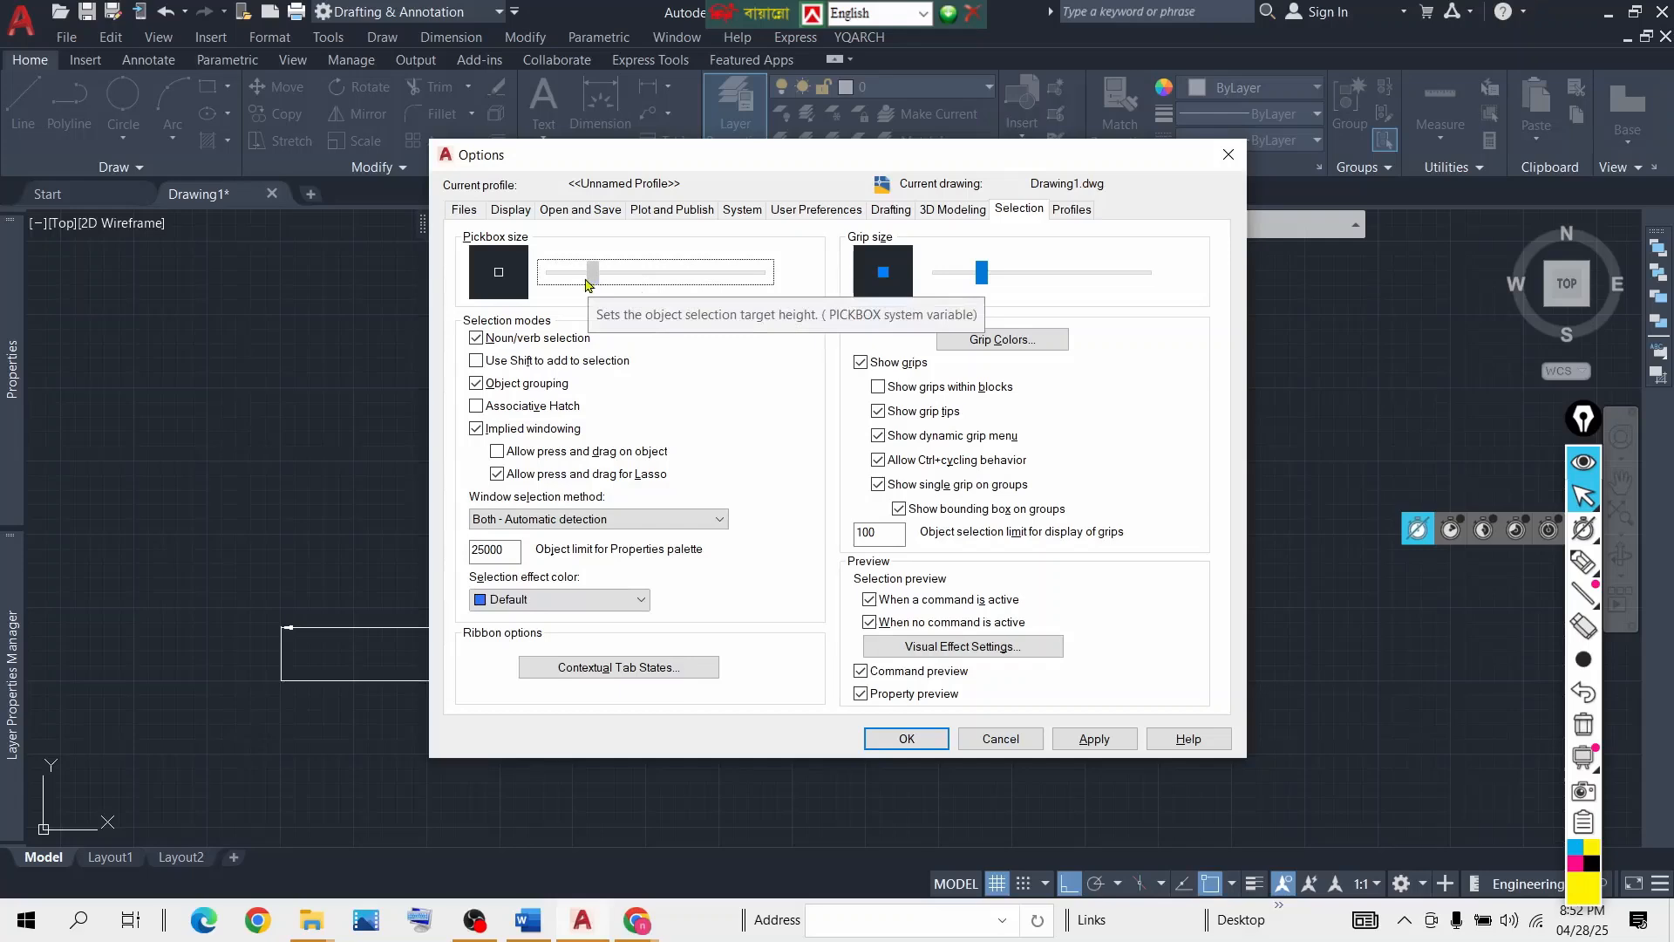
{"action": "left_click_drag", "start_coordinate": [590, 281], "coordinate": [575, 285]}
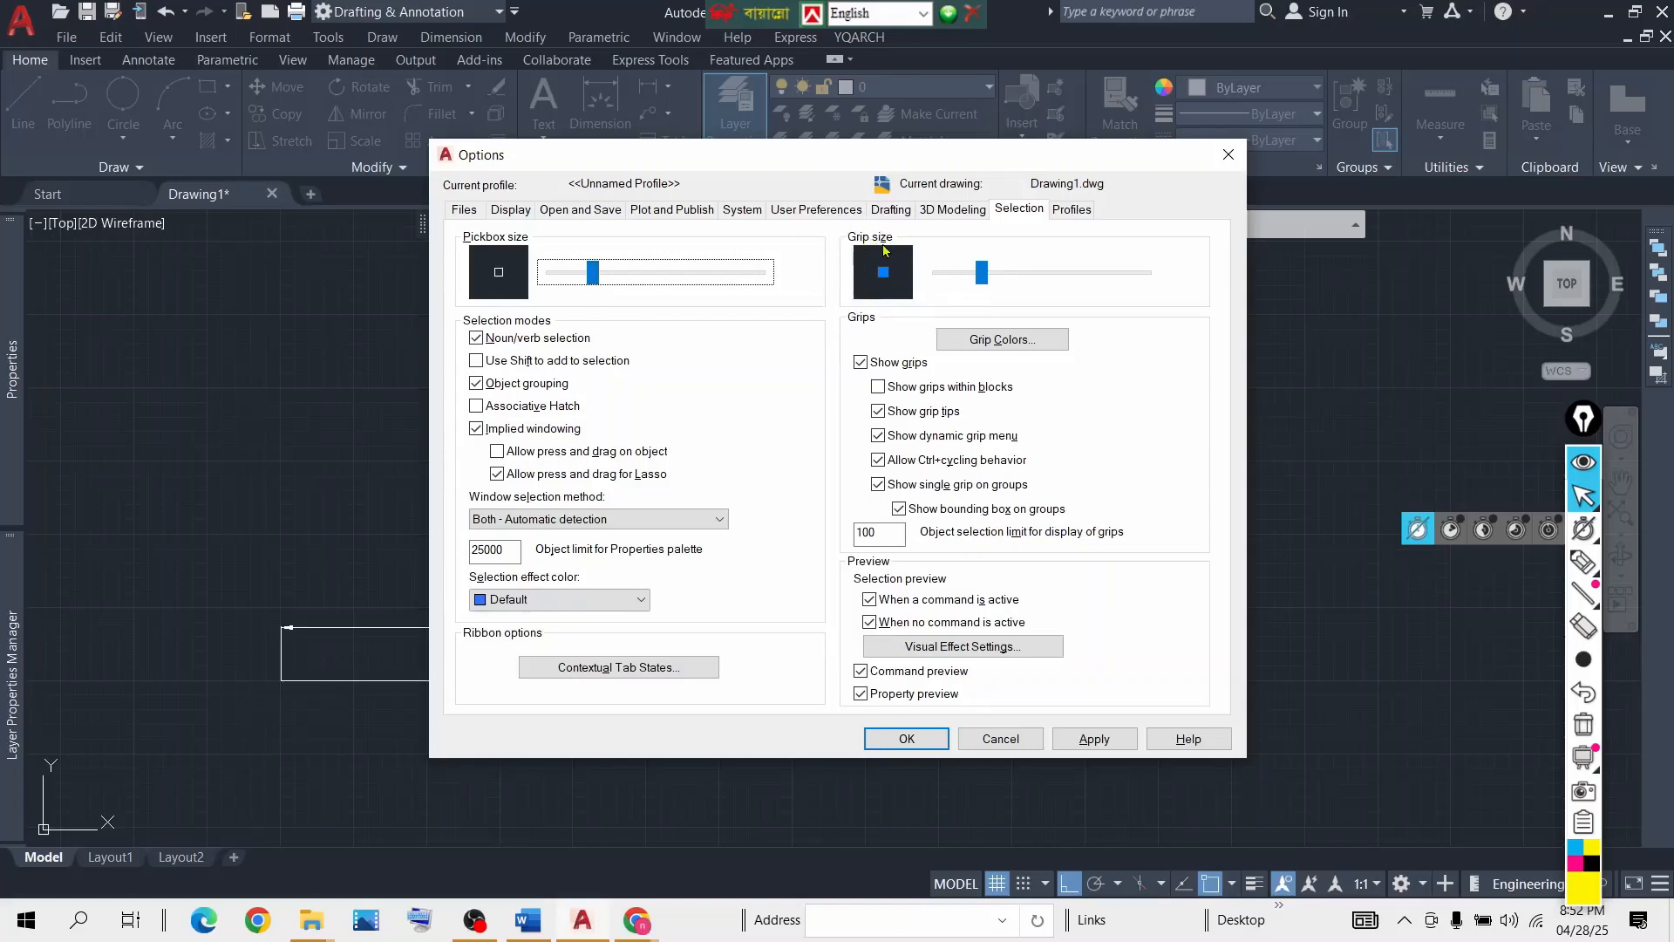
{"action": "mouse_move", "coordinate": [982, 276]}
{"action": "left_mouse_down"}
{"action": "mouse_move", "coordinate": [1112, 281]}
{"action": "mouse_move", "coordinate": [974, 277]}
{"action": "left_mouse_up"}
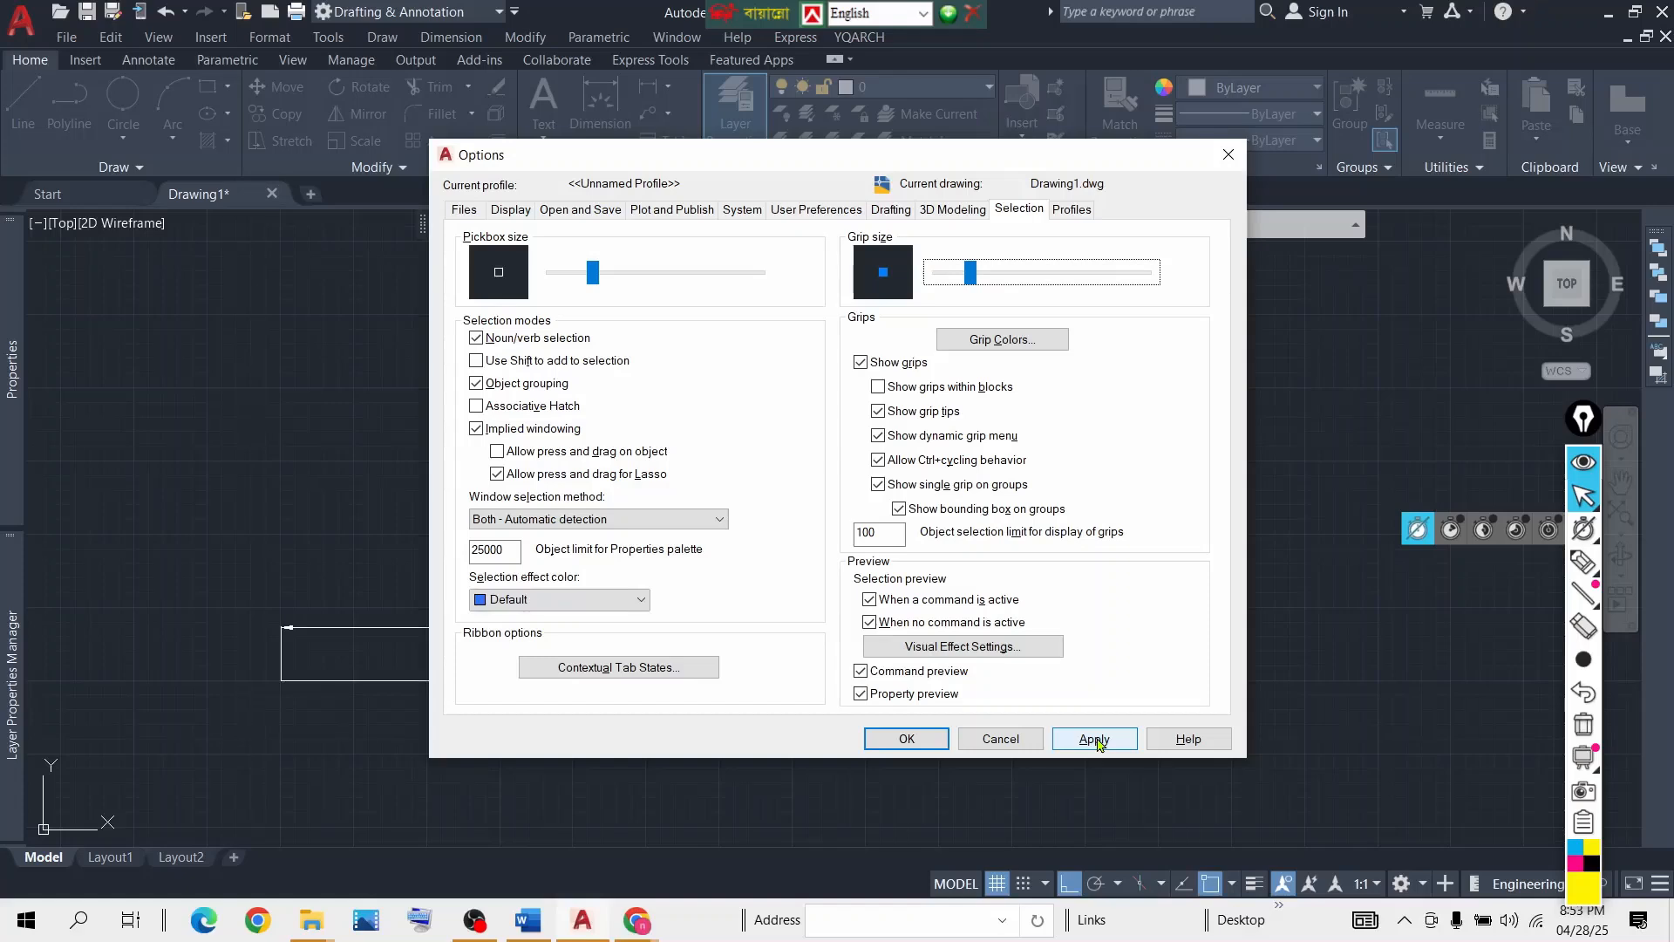
Reduce the aperture size slightly in the drafting options.
{"action": "left_click", "coordinate": [953, 210]}
{"action": "left_click", "coordinate": [891, 210]}
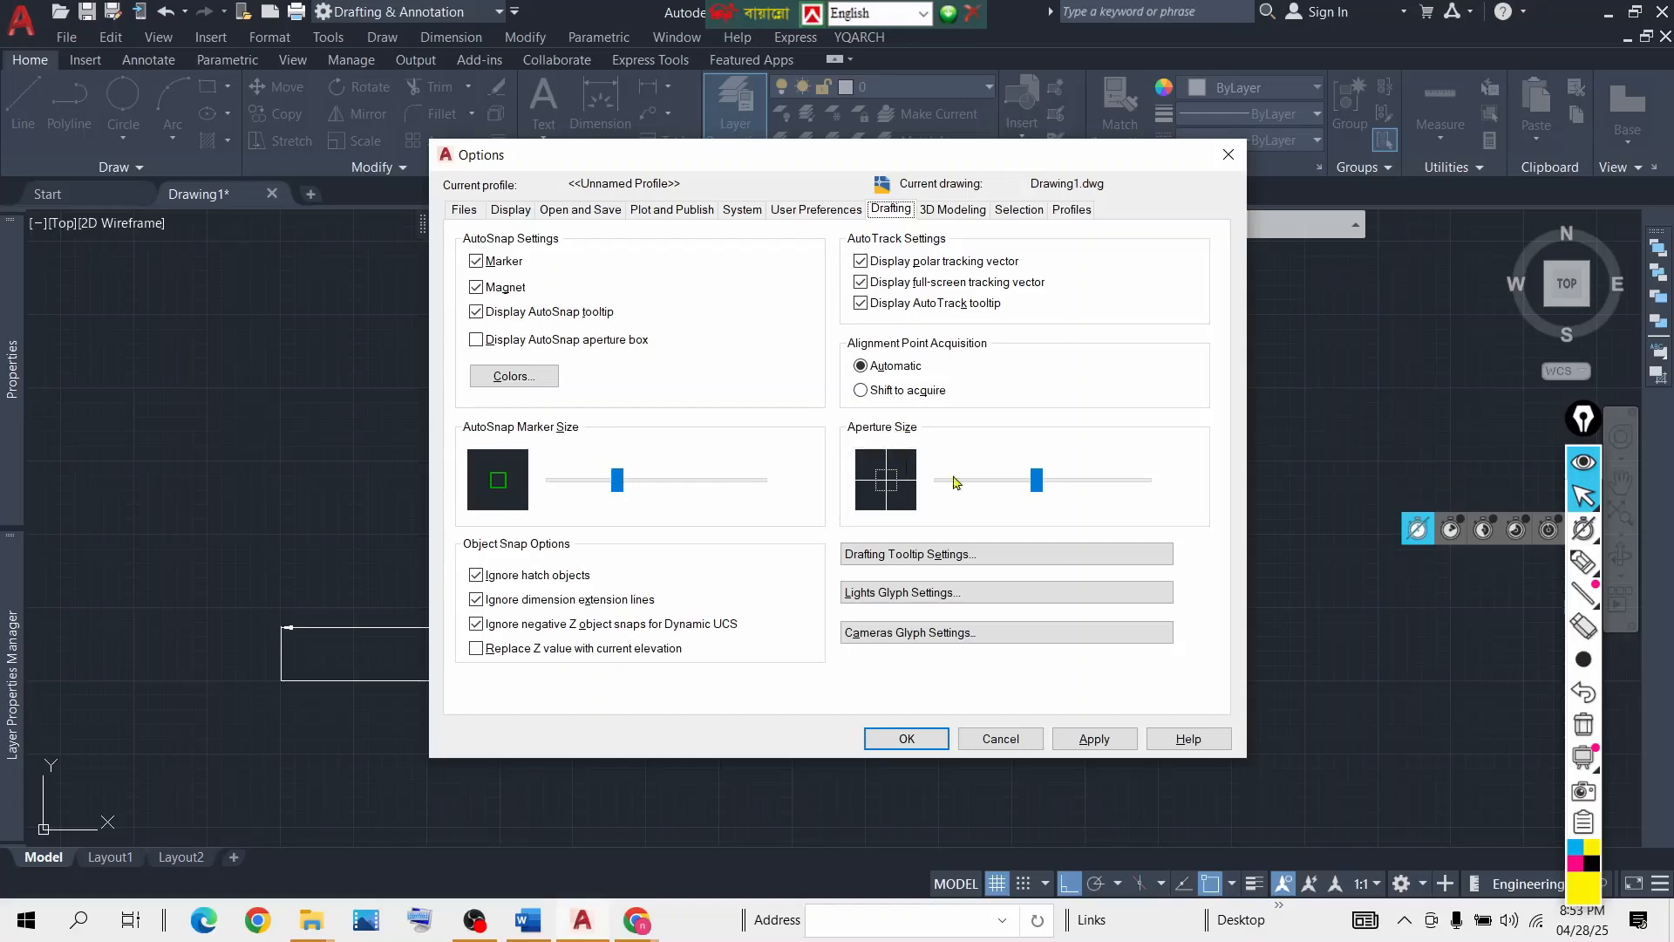
{"action": "mouse_move", "coordinate": [1036, 481]}
{"action": "left_mouse_down"}
{"action": "mouse_move", "coordinate": [983, 480]}
{"action": "mouse_move", "coordinate": [1032, 480]}
{"action": "mouse_move", "coordinate": [1007, 474]}
{"action": "left_mouse_up"}
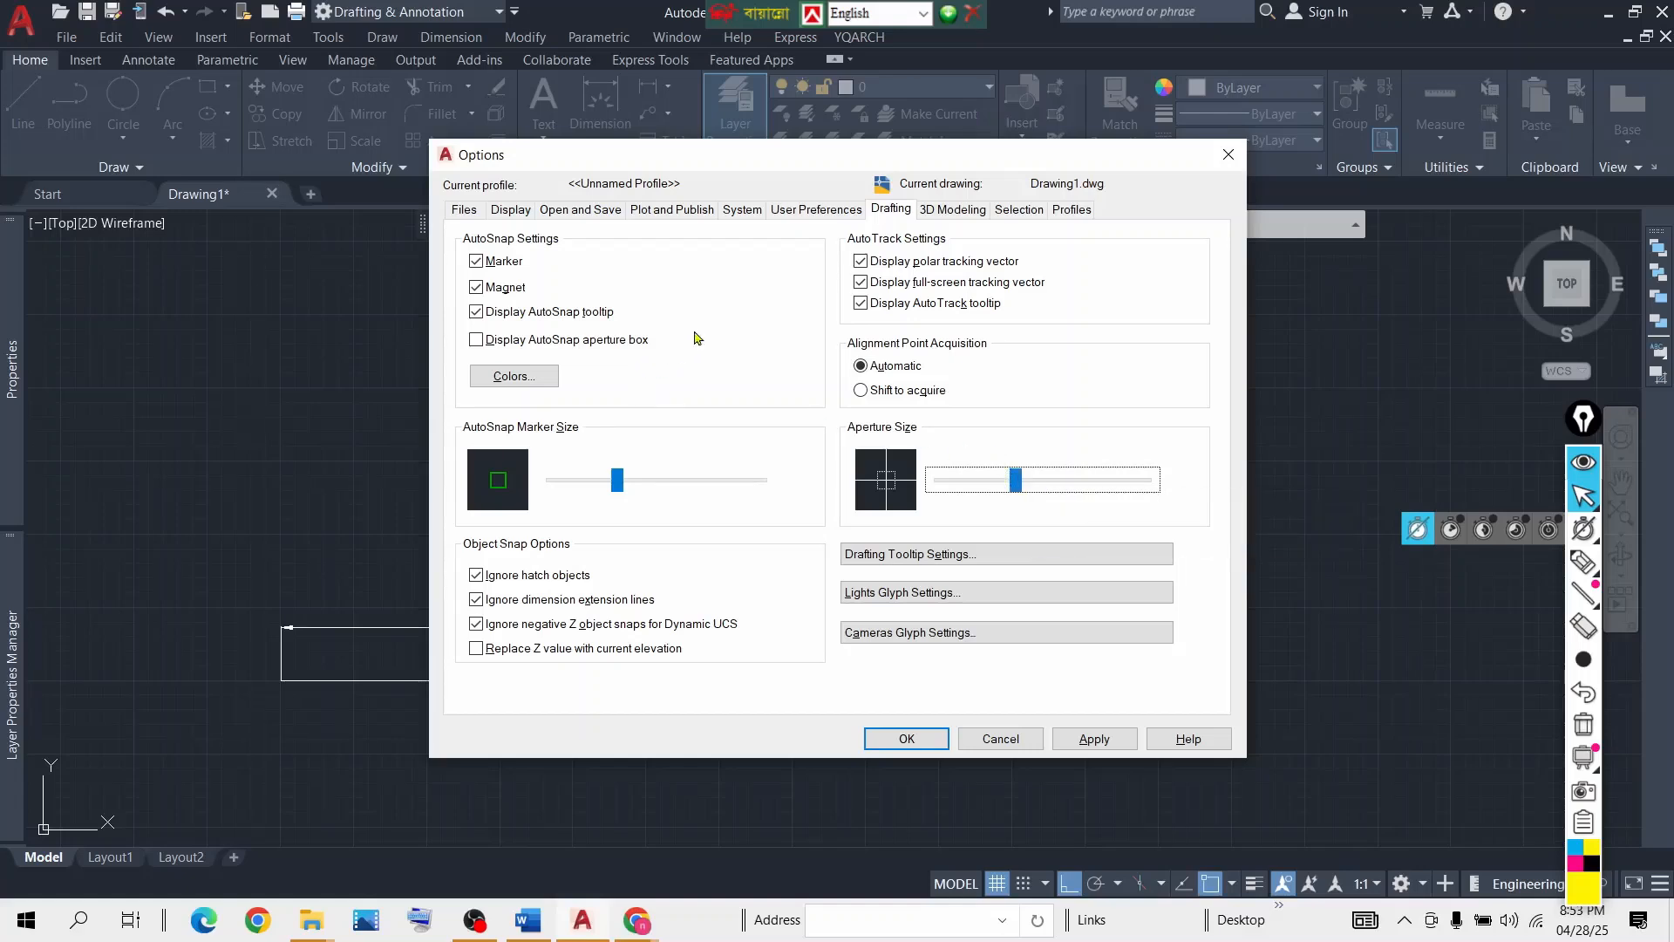
Look through the remaining option pages back to the display settings, and apply the changed options to finish.
{"action": "left_click", "coordinate": [818, 213]}
{"action": "left_click", "coordinate": [751, 215]}
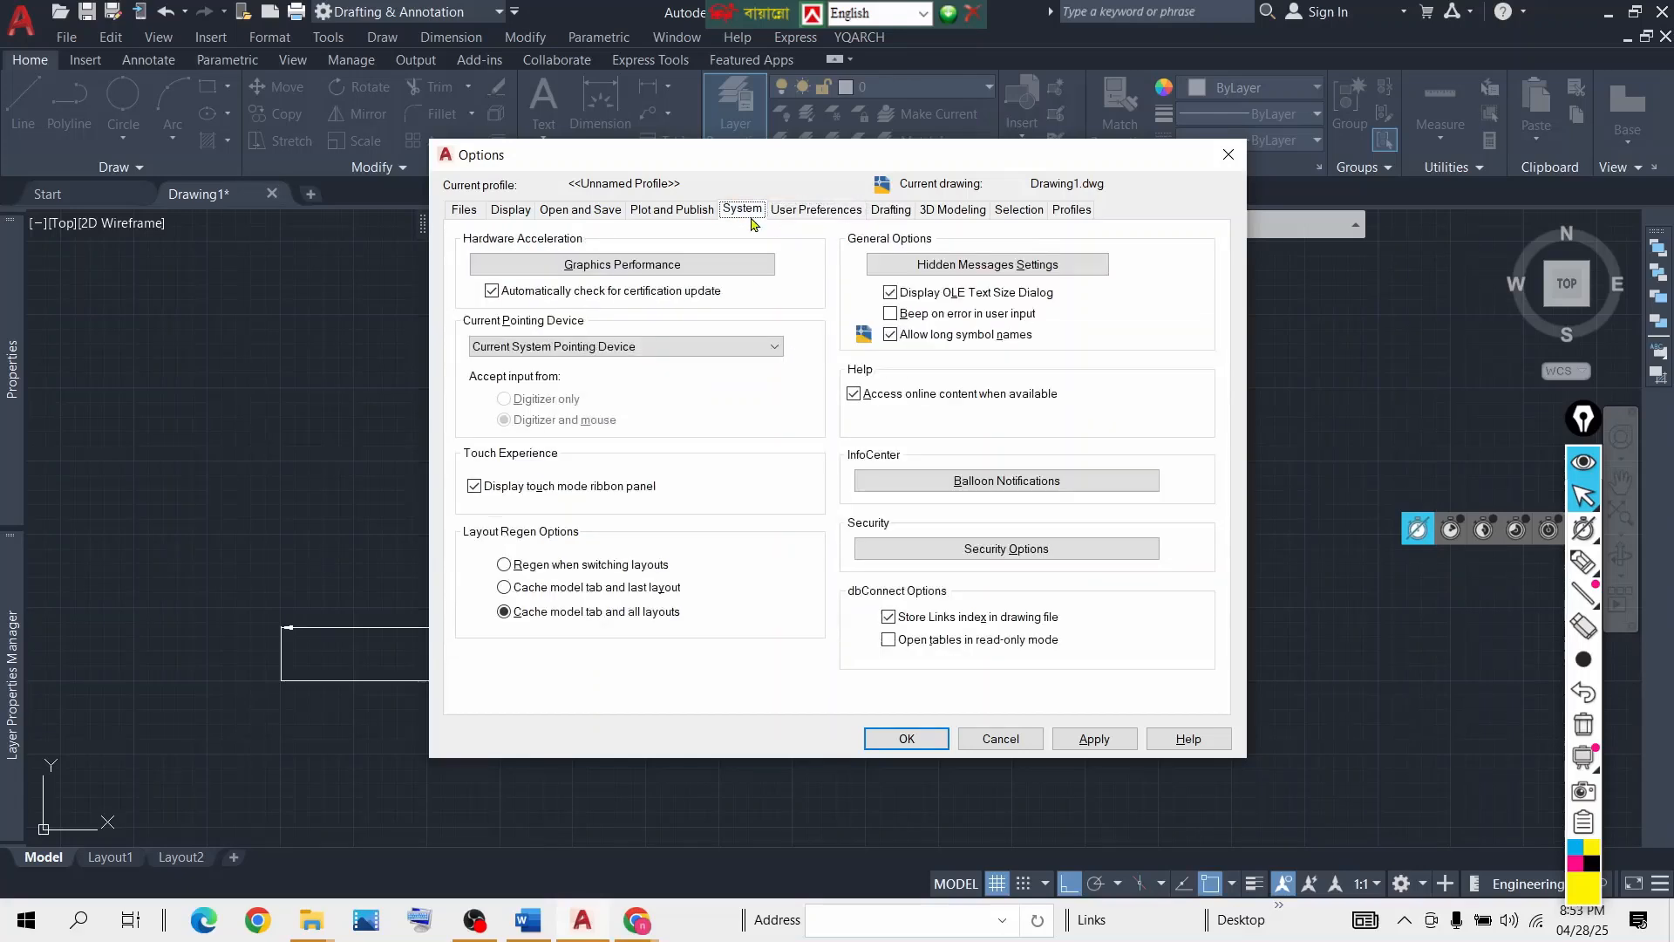
{"action": "left_click", "coordinate": [669, 211]}
{"action": "left_click", "coordinate": [586, 212]}
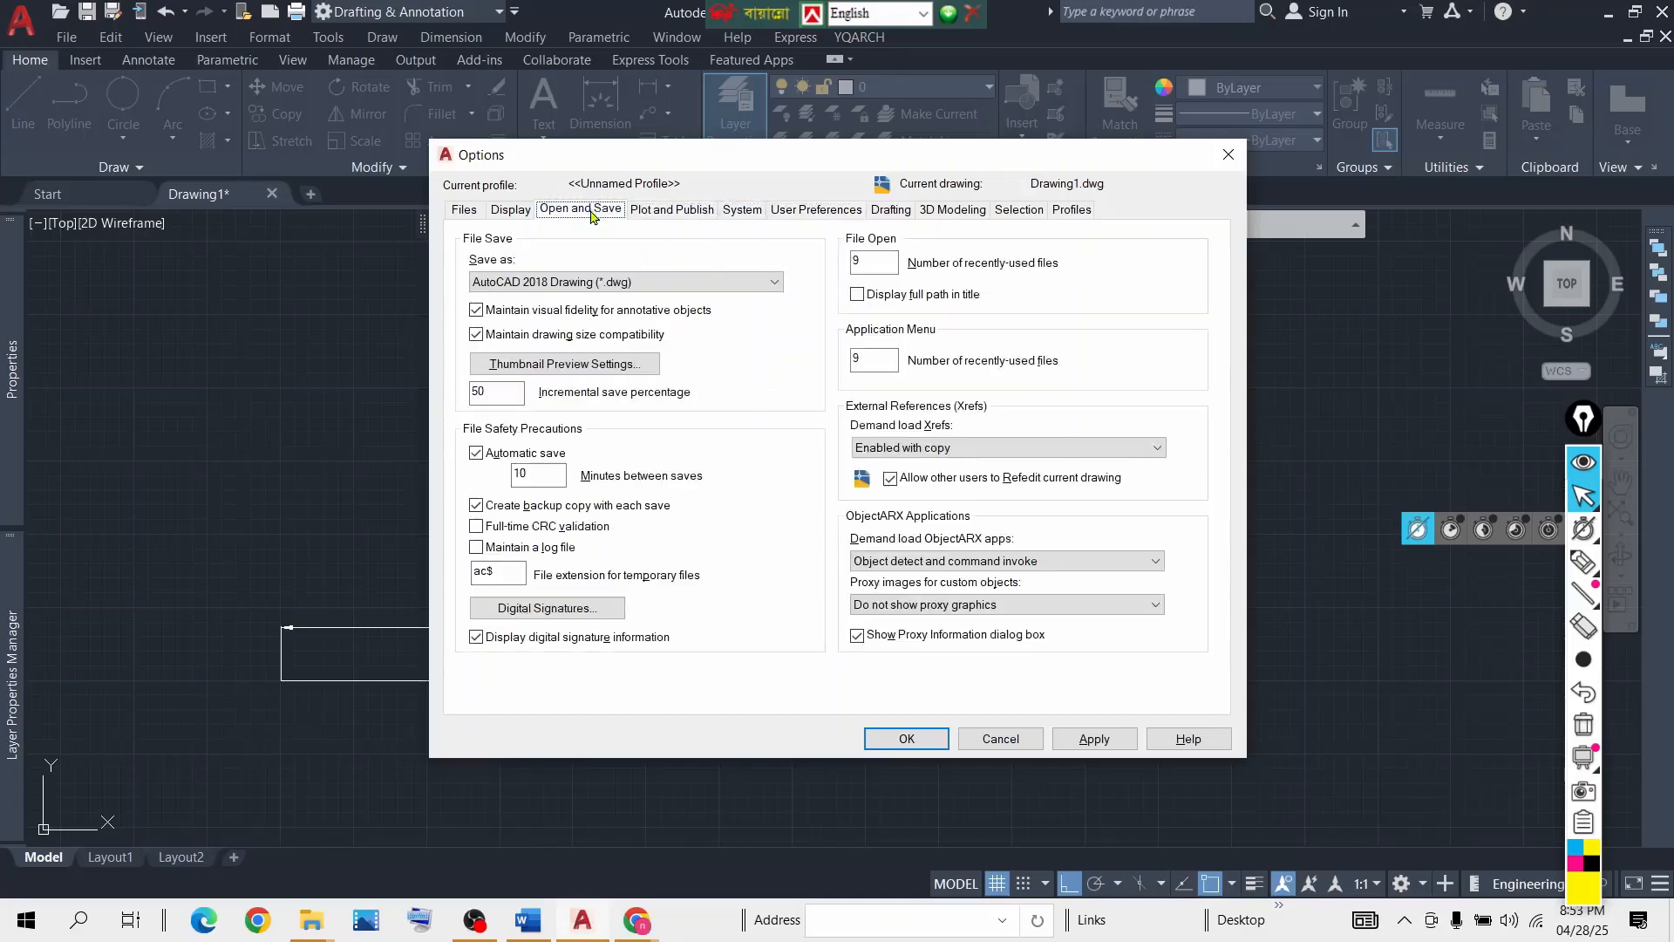
{"action": "left_click", "coordinate": [523, 211]}
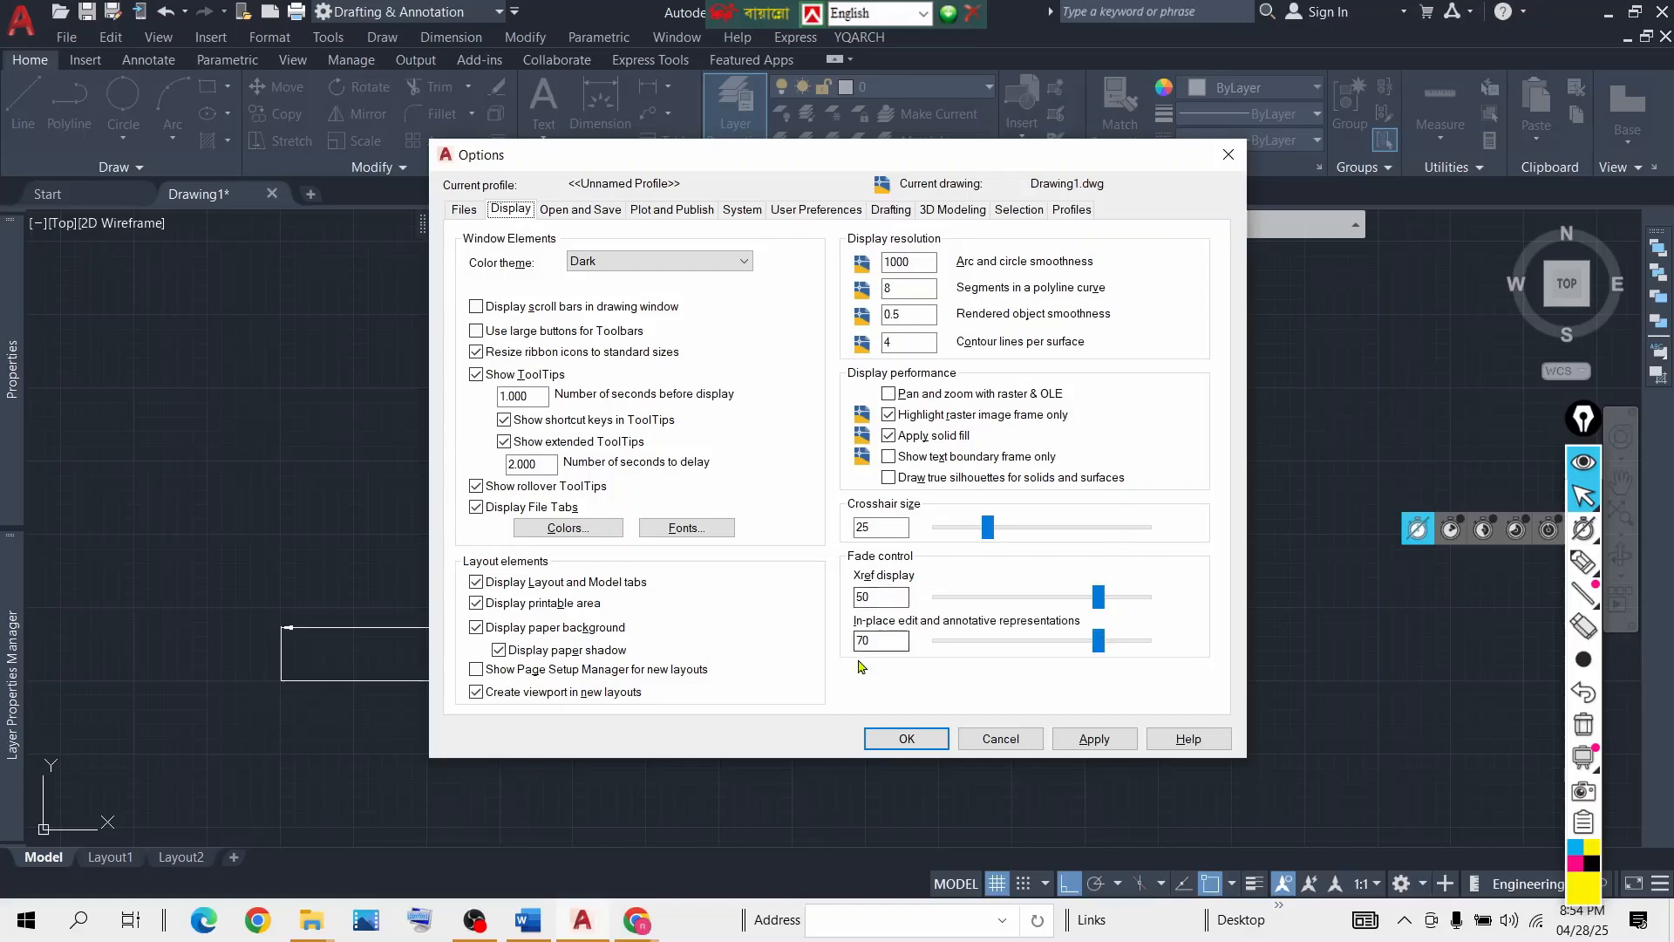
{"action": "left_click", "coordinate": [1093, 741]}
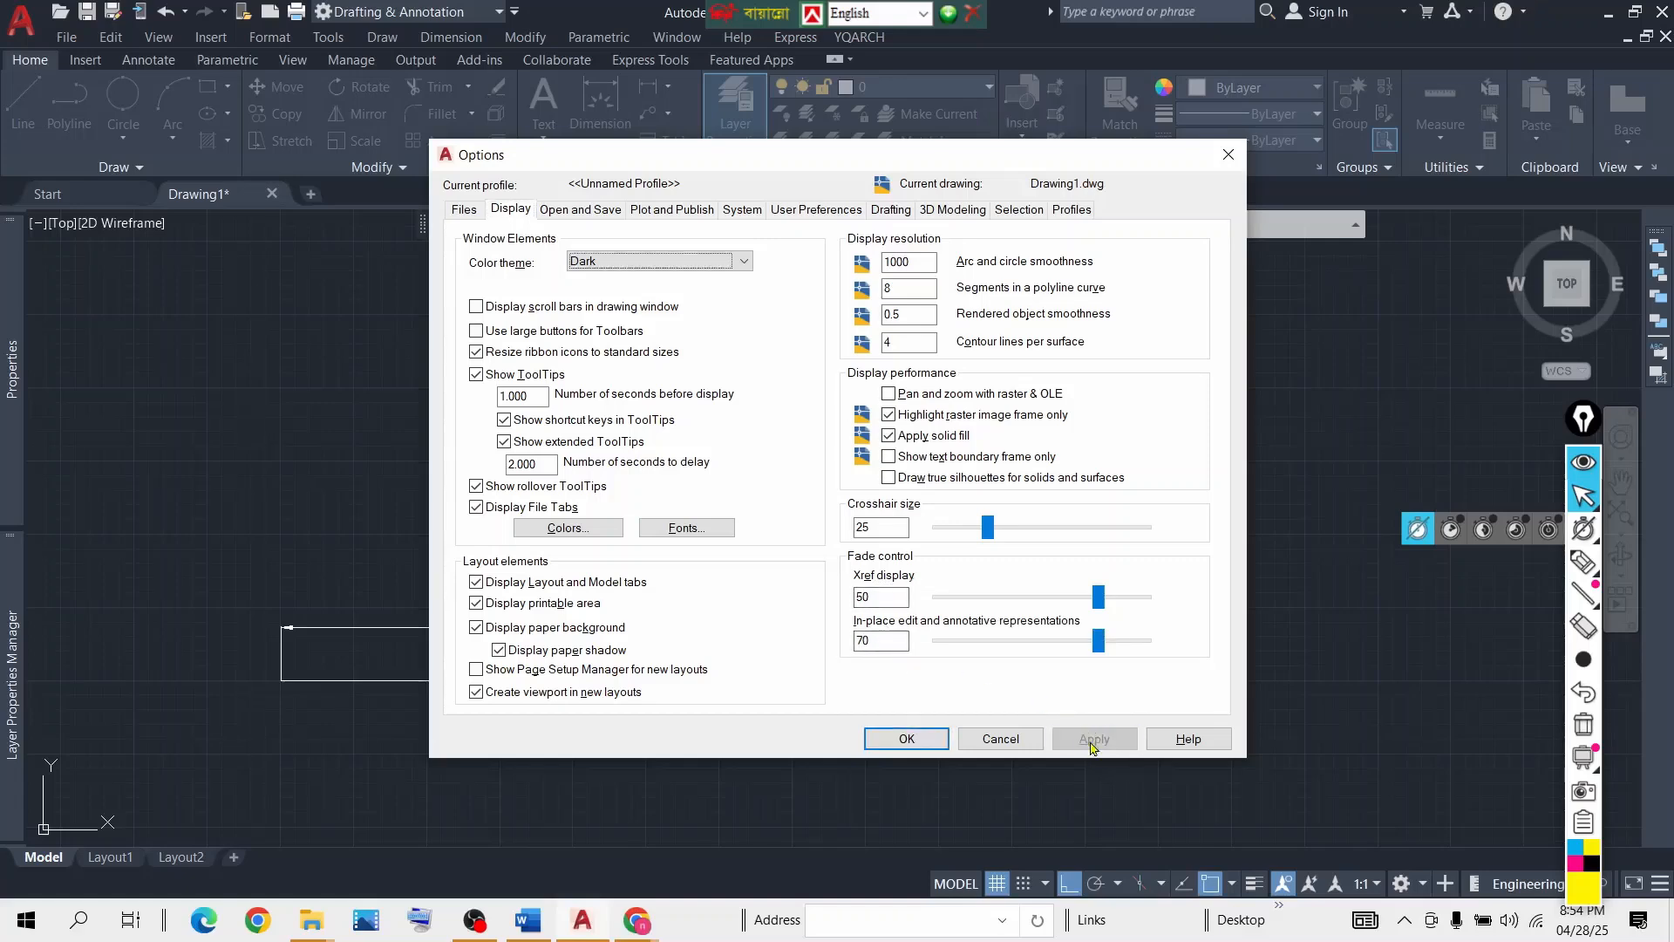
{"action": "left_click", "coordinate": [915, 736]}
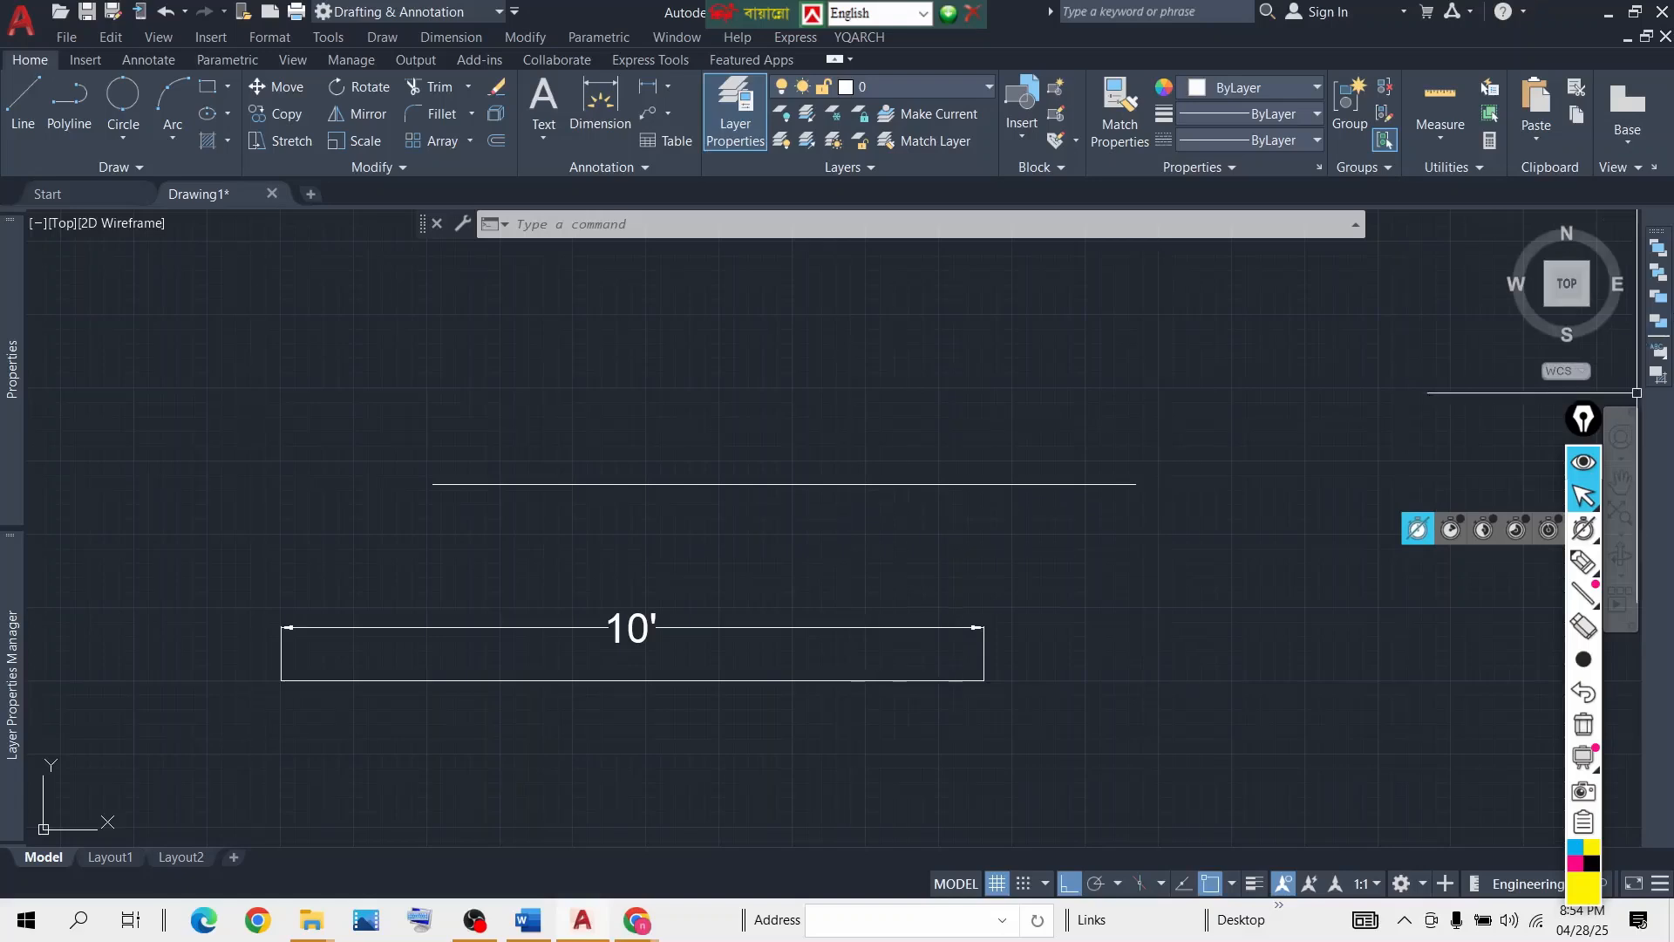
{"action": "left_click", "coordinate": [1585, 465]}
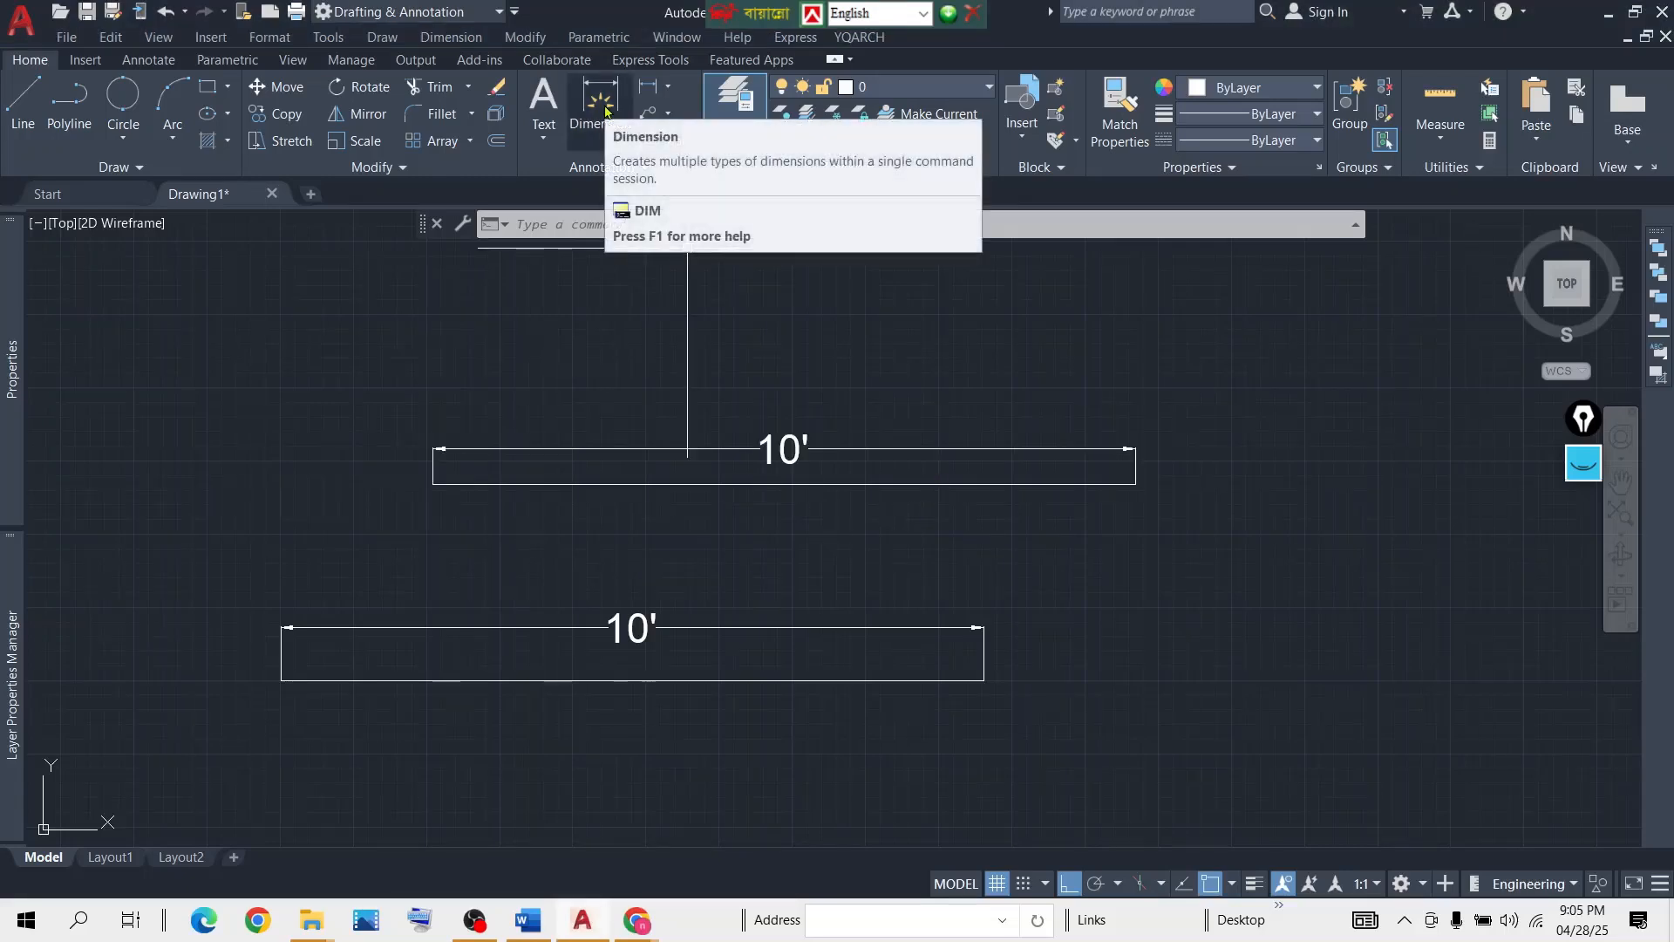
{"action": "left_click", "coordinate": [600, 109]}
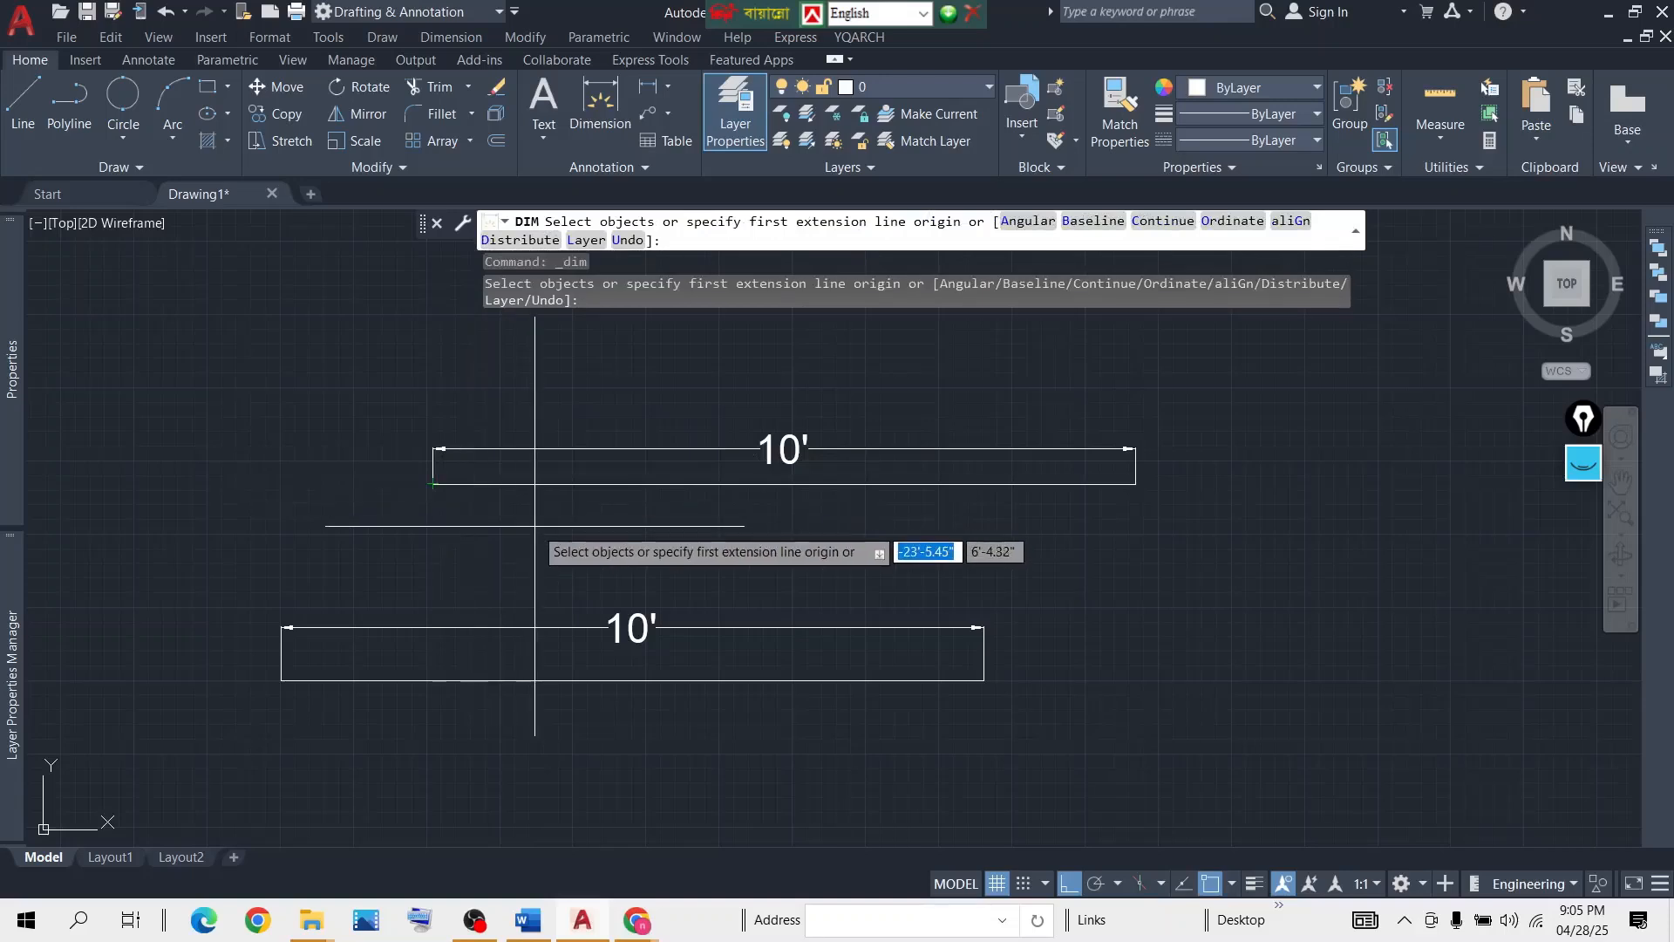
{"action": "key", "text": "Return"}
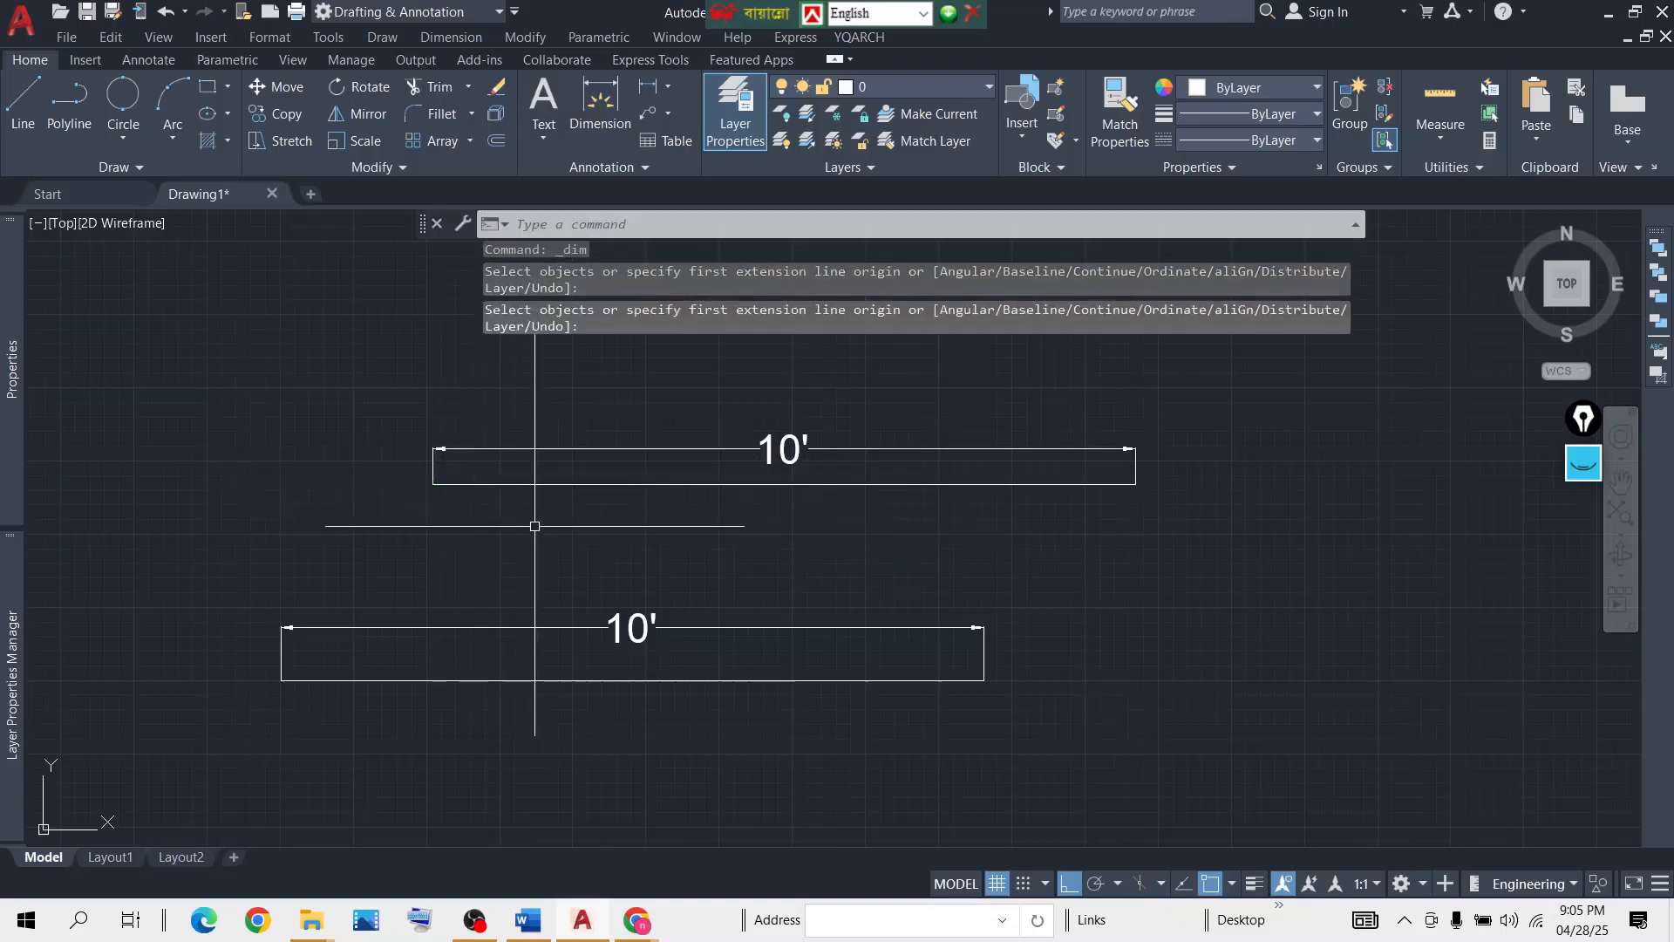
{"action": "left_click", "coordinate": [1232, 886]}
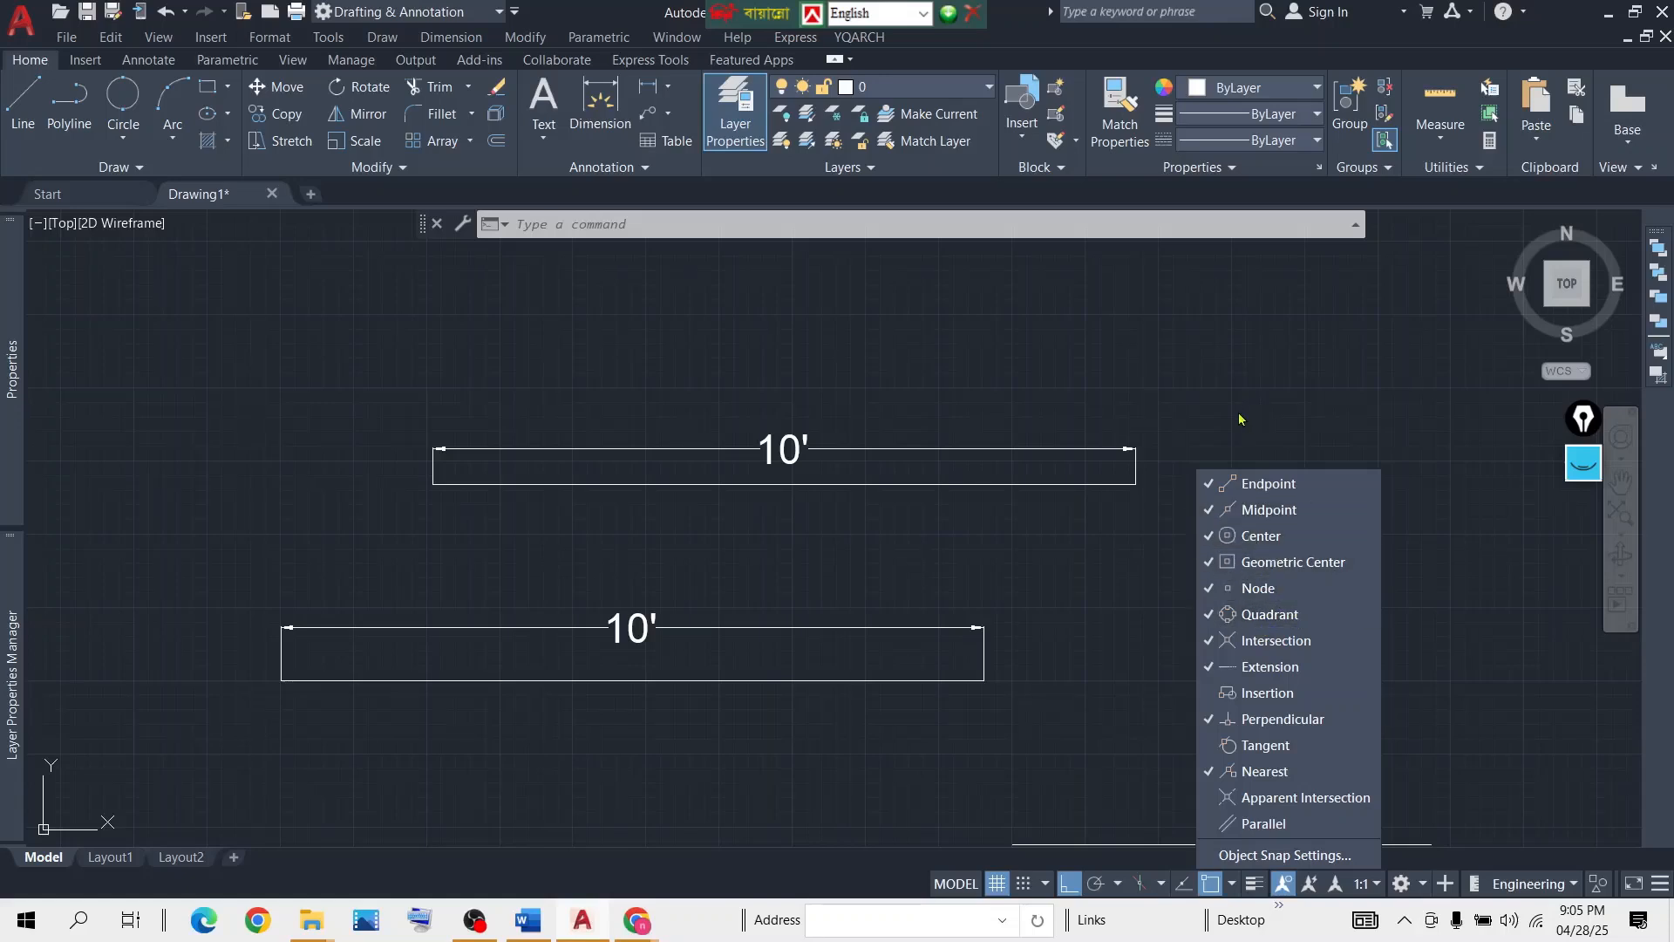
{"action": "left_click", "coordinate": [1192, 402]}
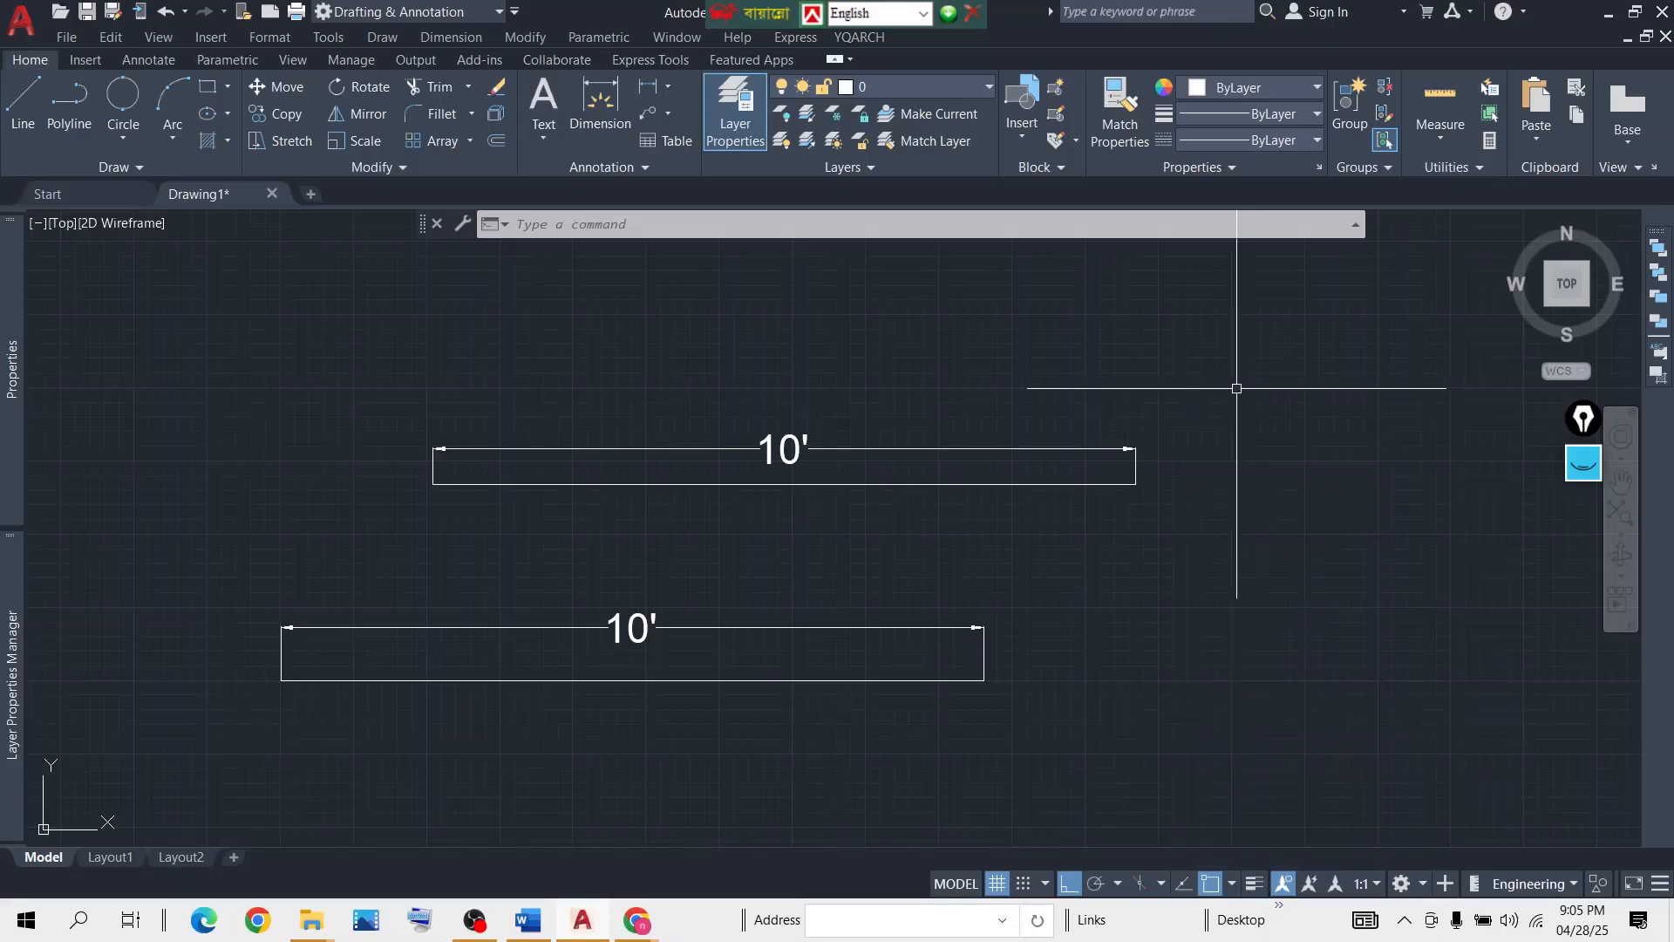
Dimension the upper horizontal line by picking its two endpoints, placing the dimension line below it.
{"action": "left_click", "coordinate": [600, 118]}
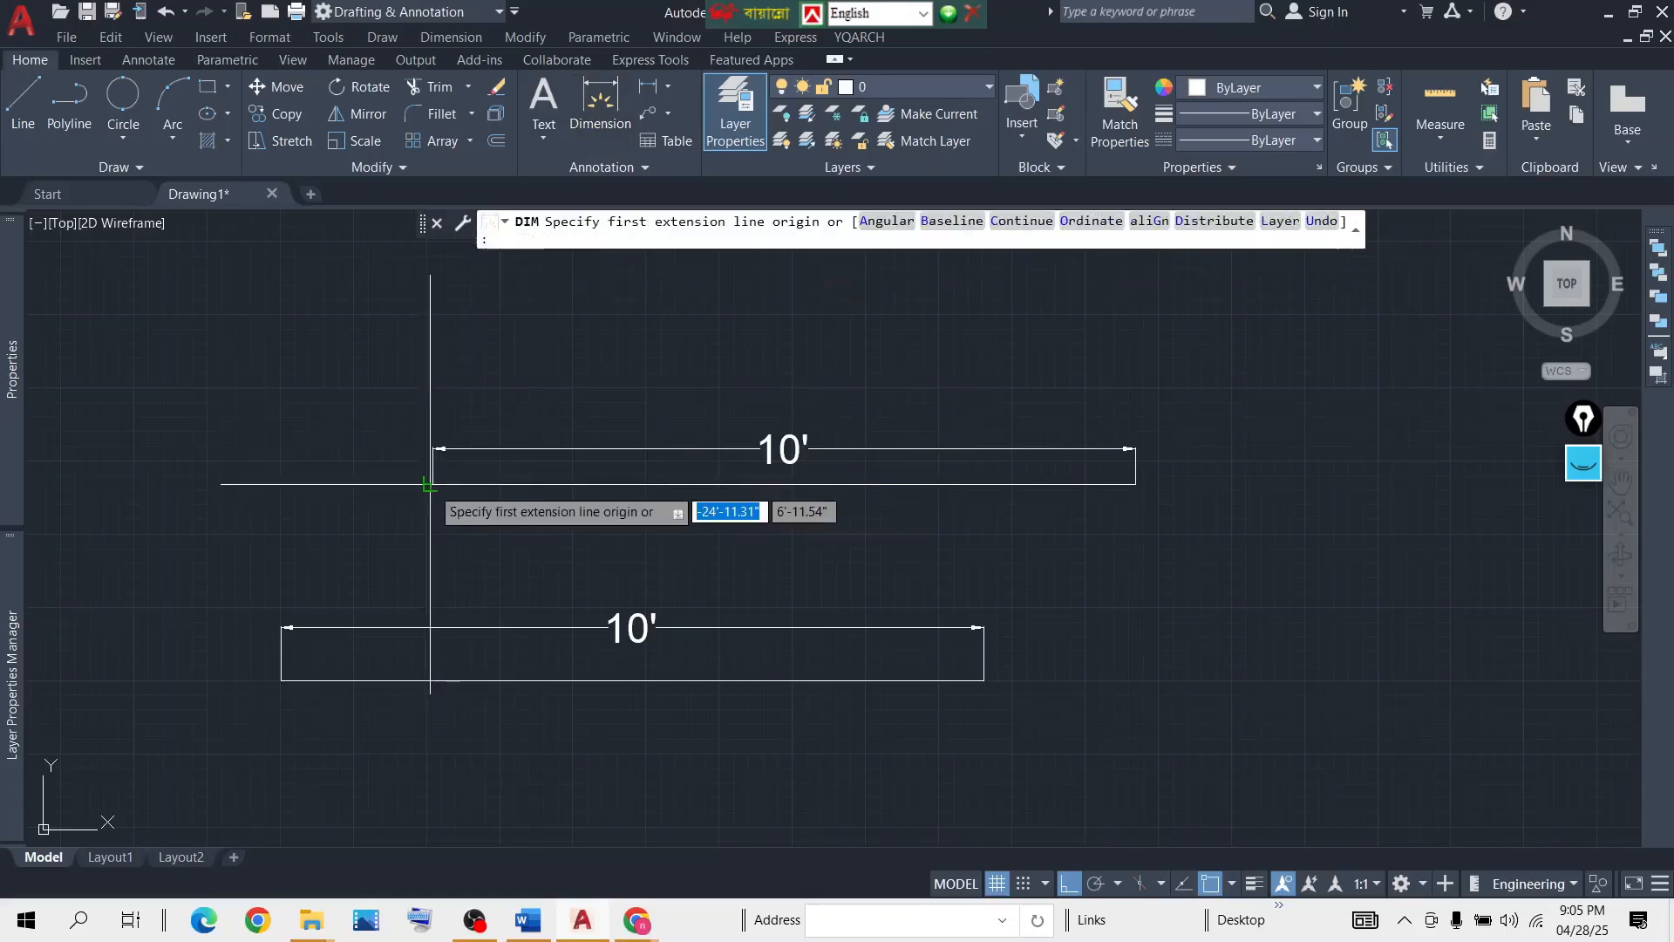
{"action": "key", "text": "Return"}
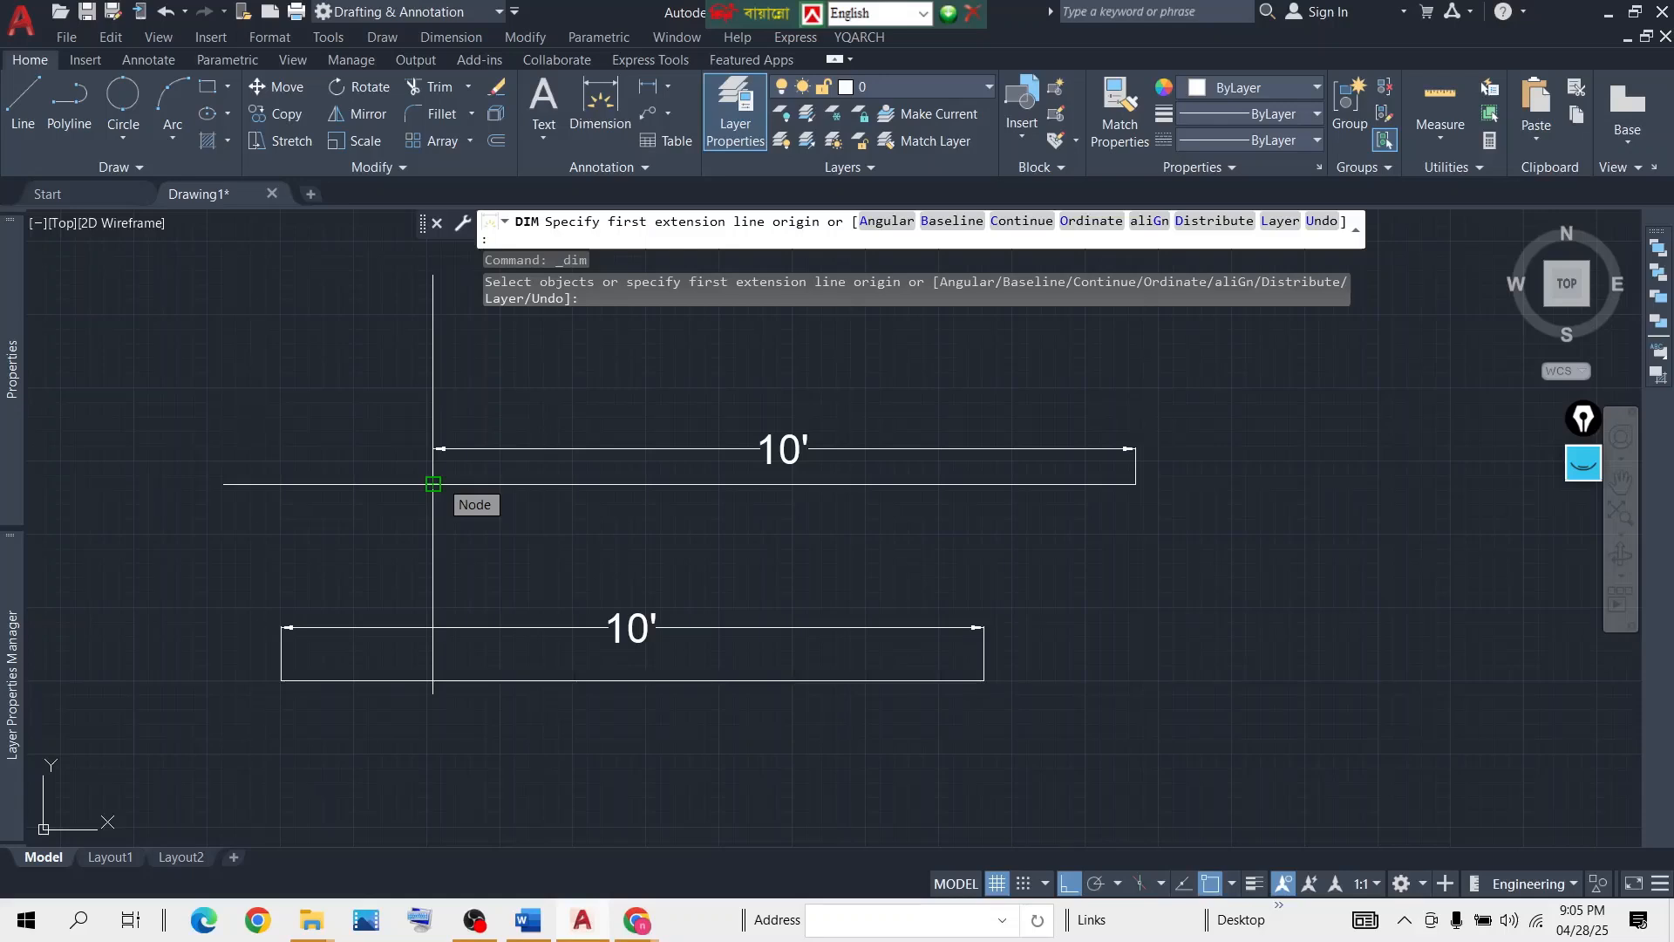
{"action": "left_click", "coordinate": [433, 484]}
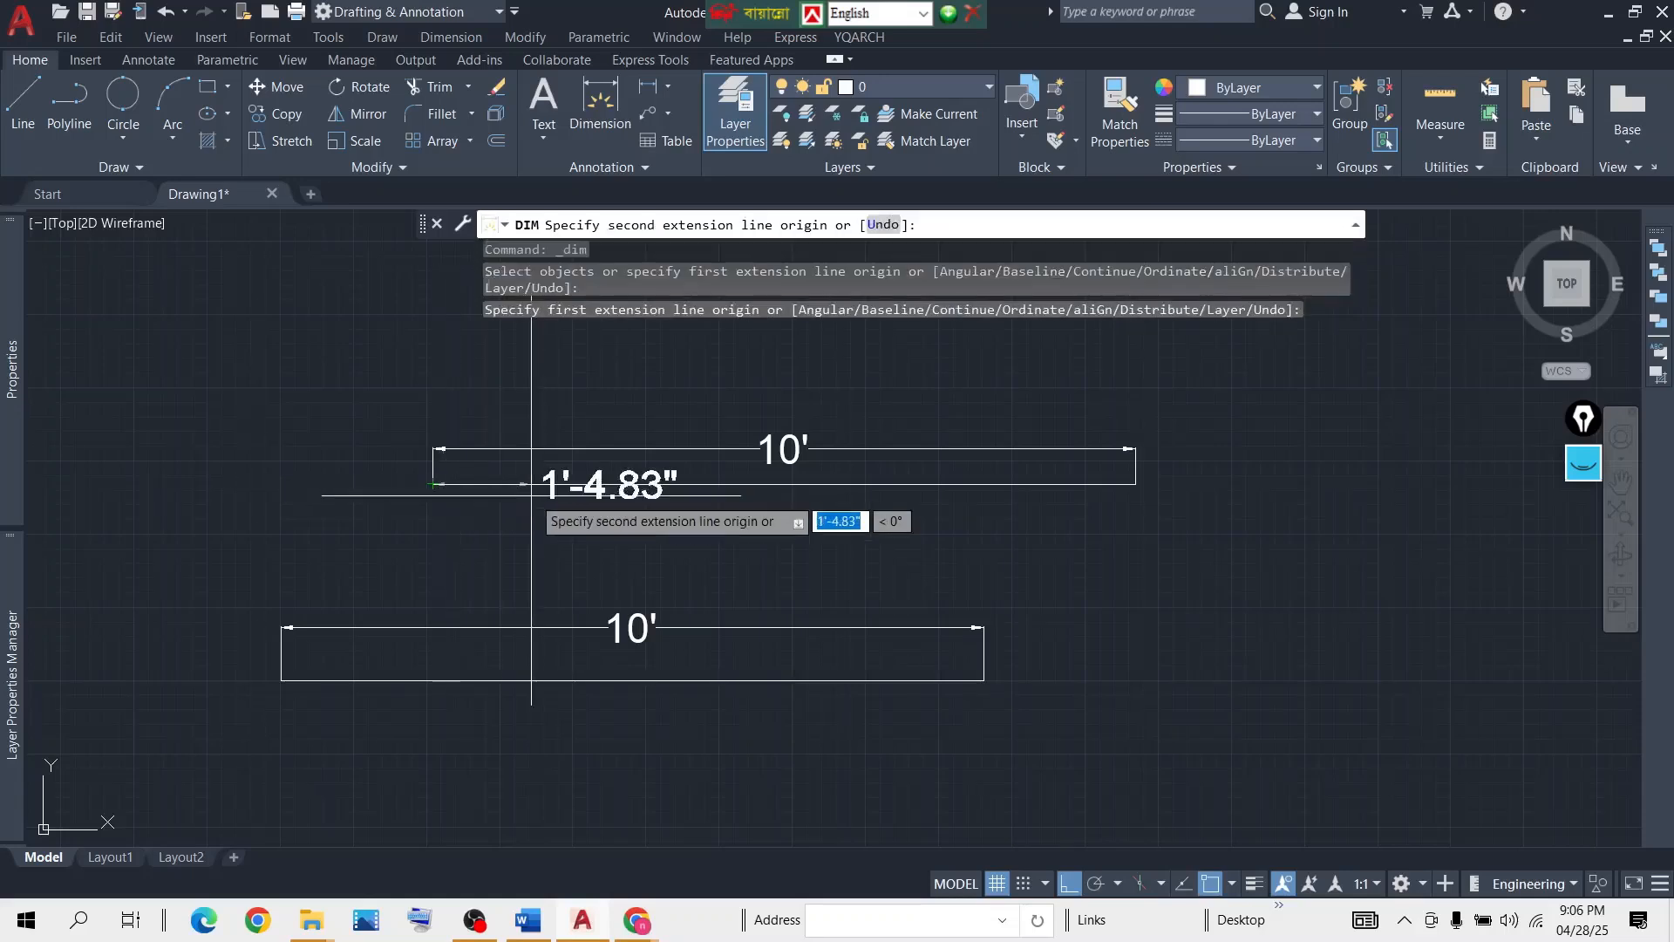
{"action": "left_click", "coordinate": [1135, 484]}
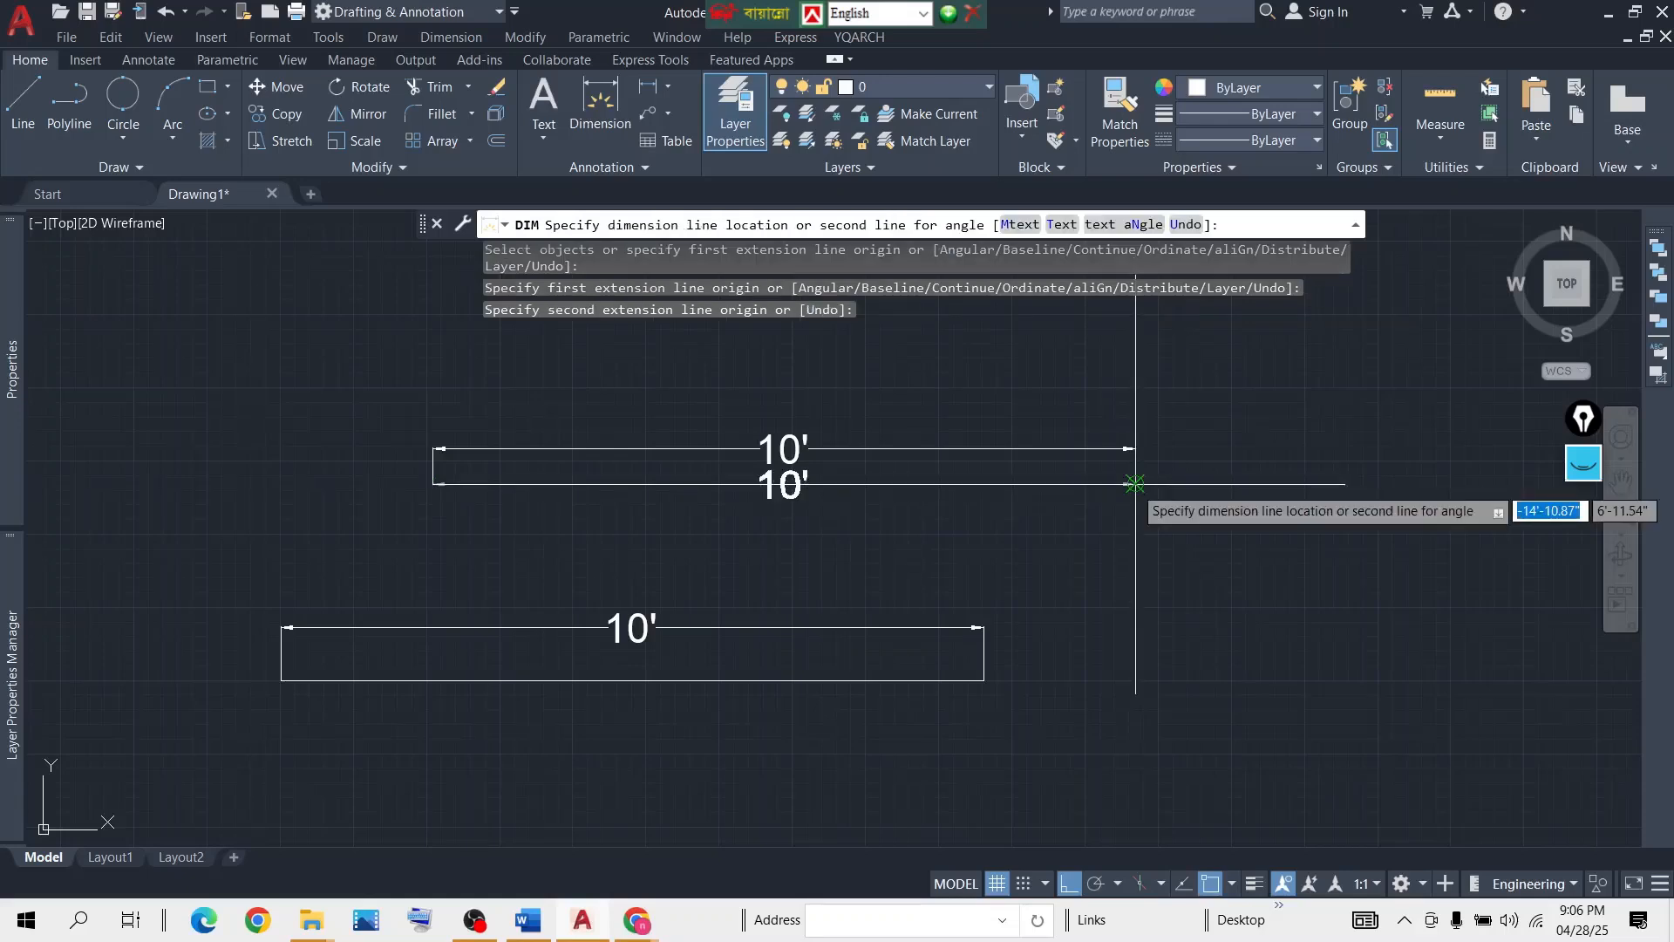
{"action": "left_click", "coordinate": [1121, 565]}
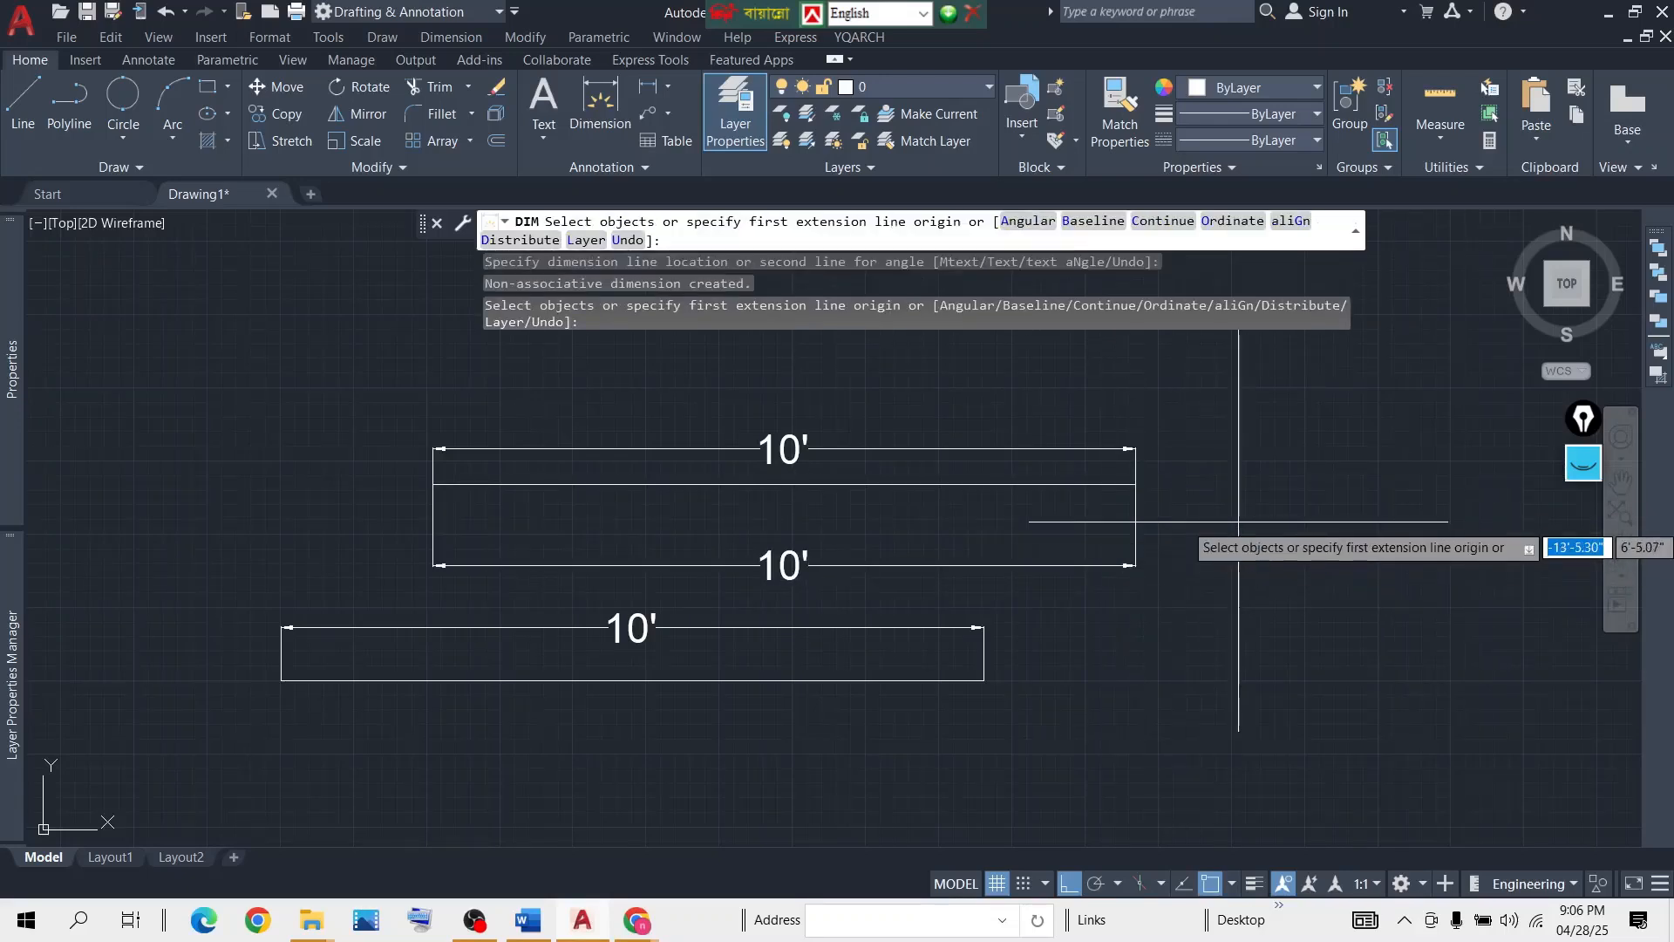
{"action": "key", "text": "Return"}
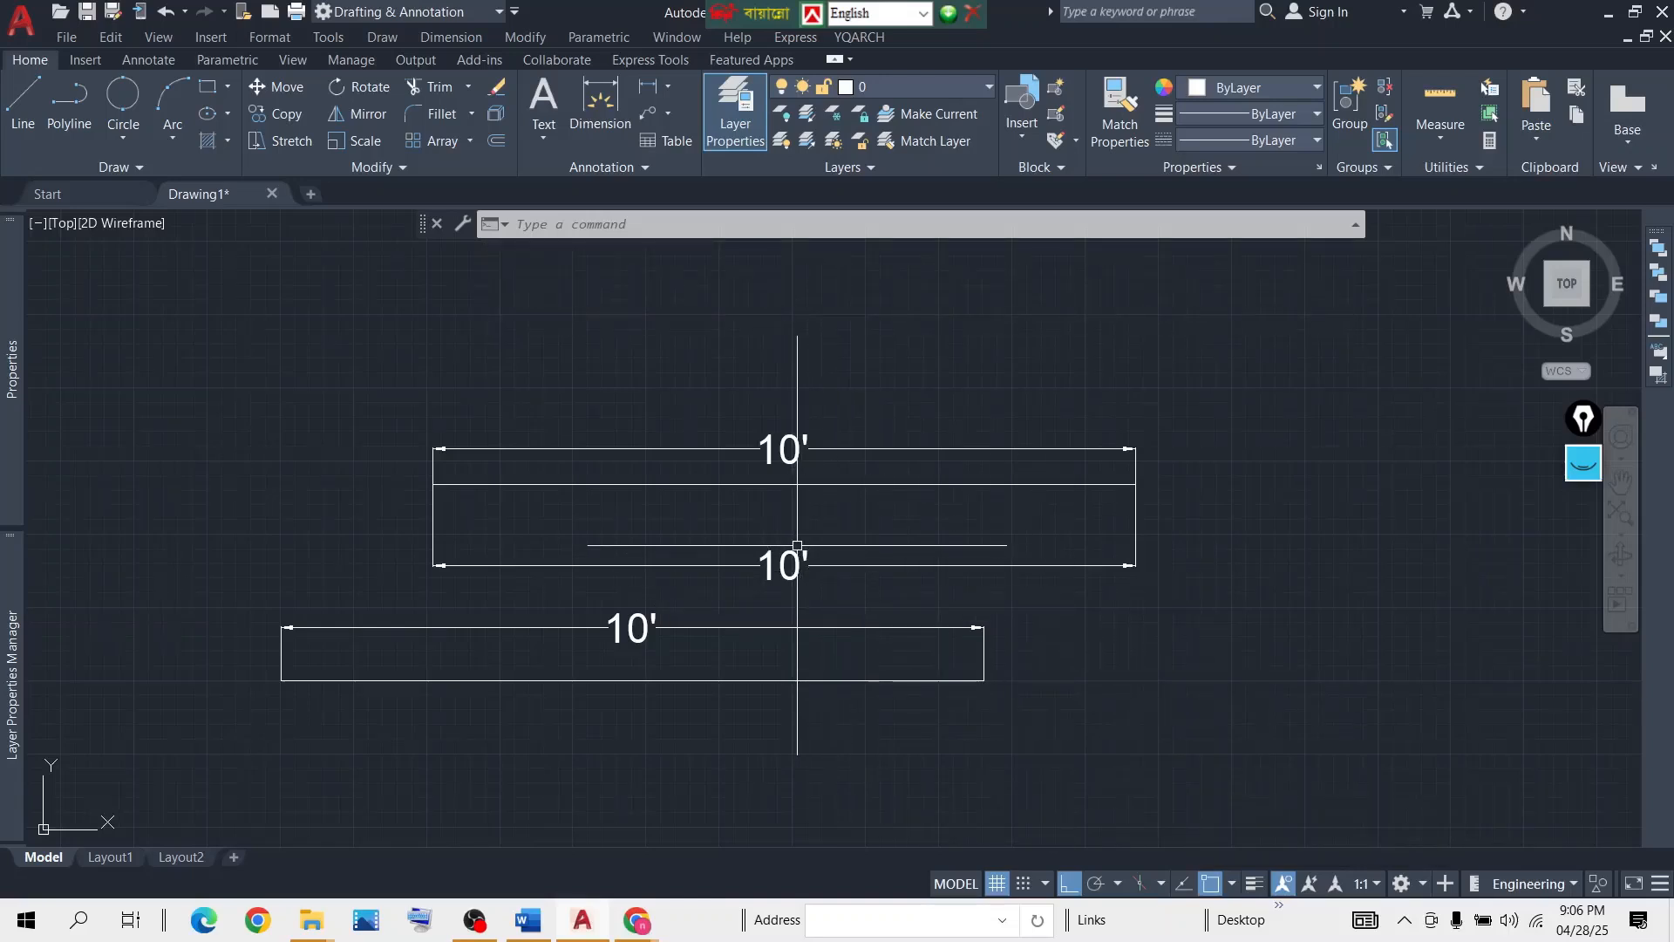
Delete the dimension below the upper line, keeping the line and the dimension above it.
{"action": "left_click", "coordinate": [946, 524]}
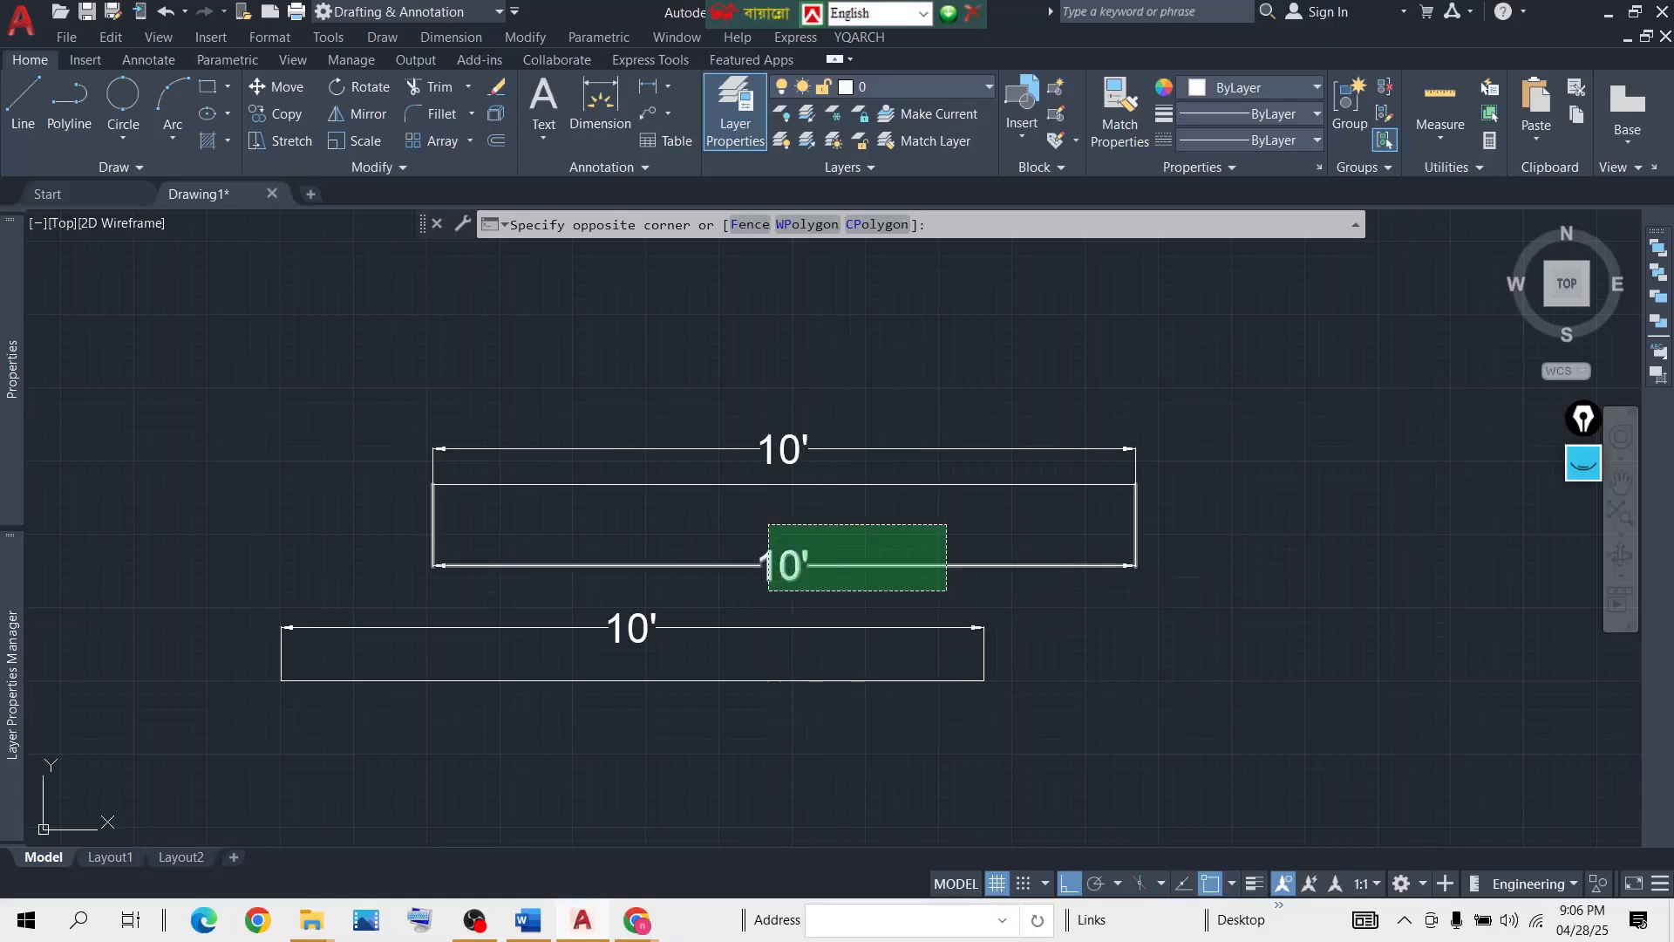
{"action": "left_click", "coordinate": [769, 590]}
{"action": "key", "text": "Delete"}
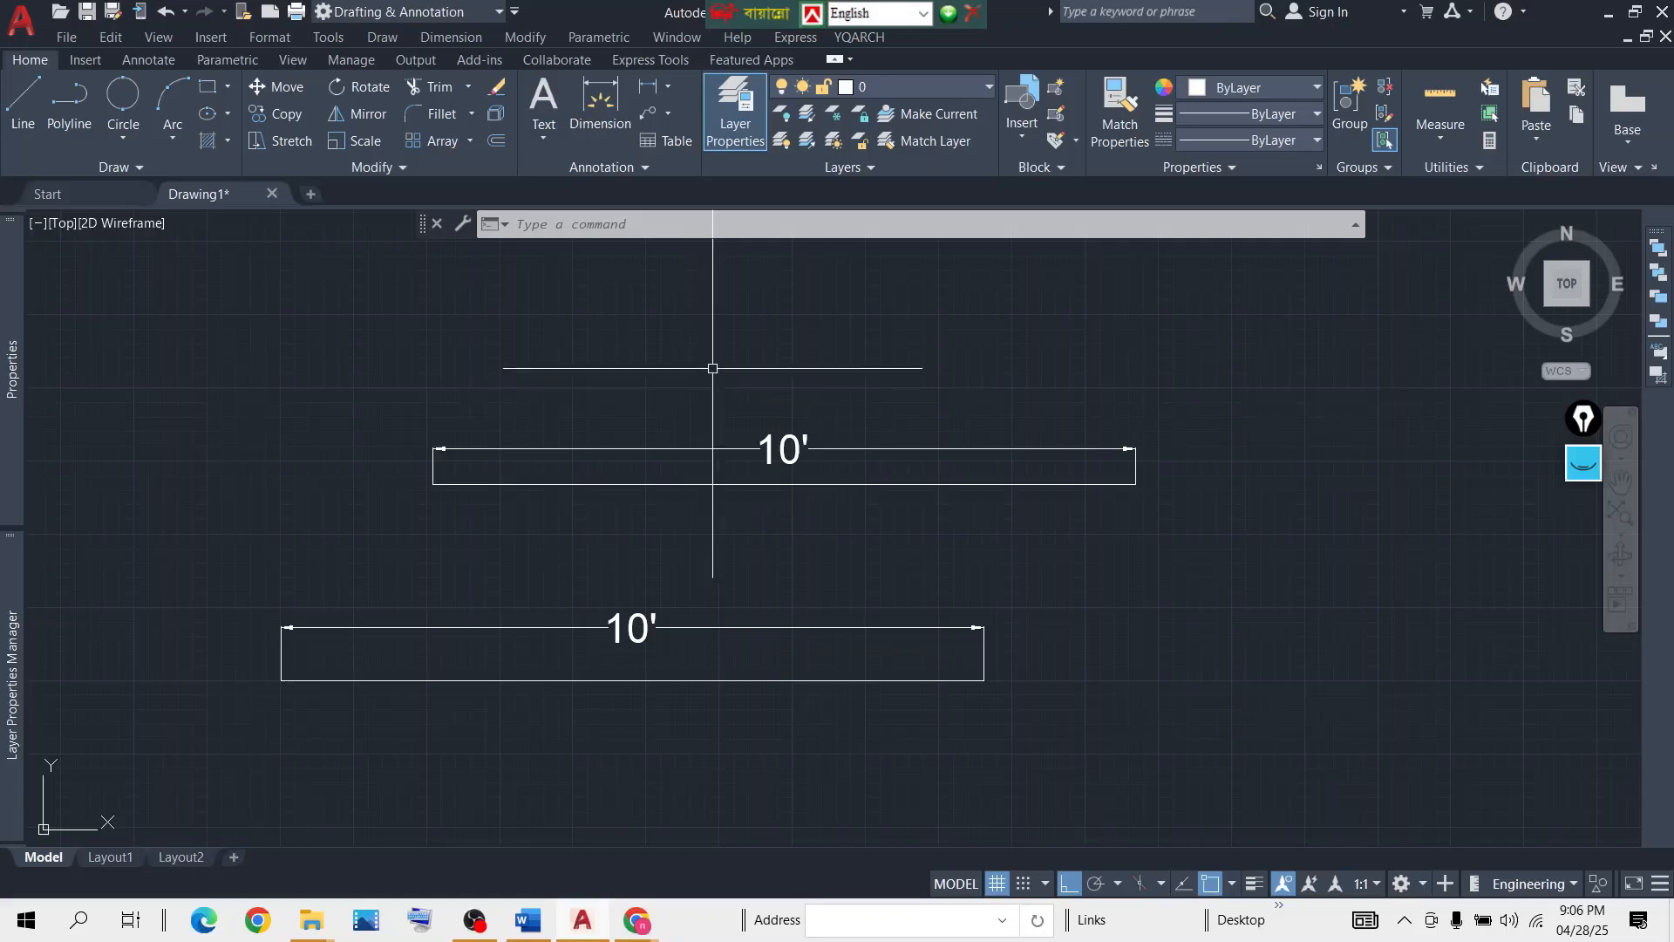
Dimension the upper line by selecting the line itself, placing the dimension line a short distance below it.
{"action": "left_click", "coordinate": [600, 105]}
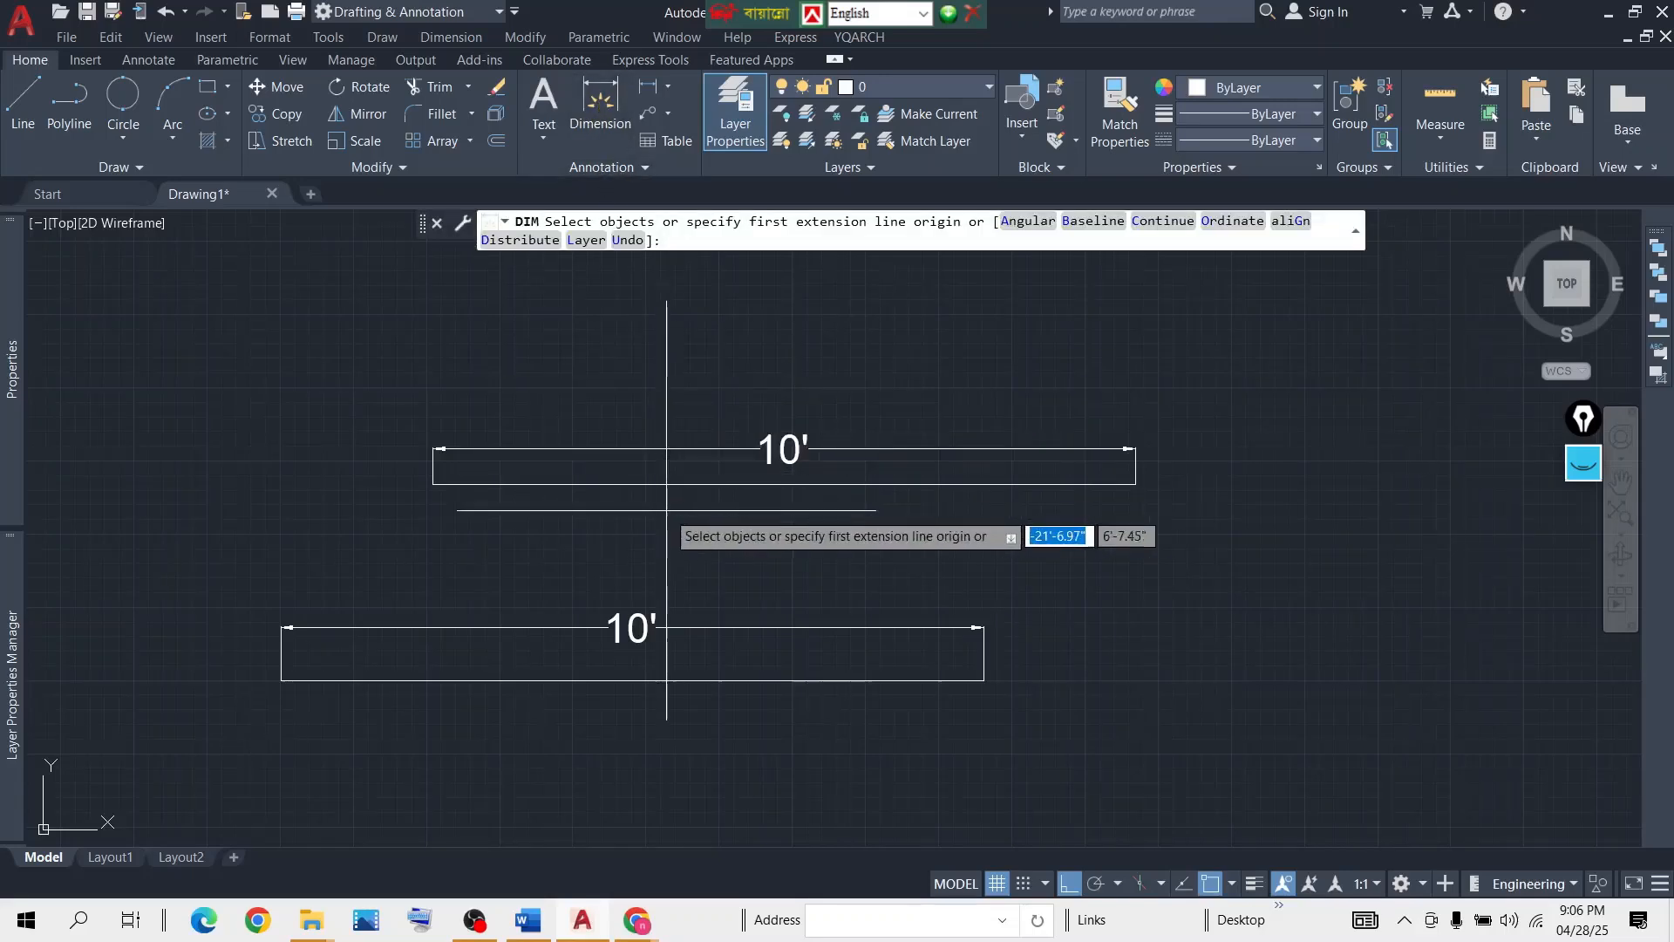
{"action": "left_click", "coordinate": [764, 484]}
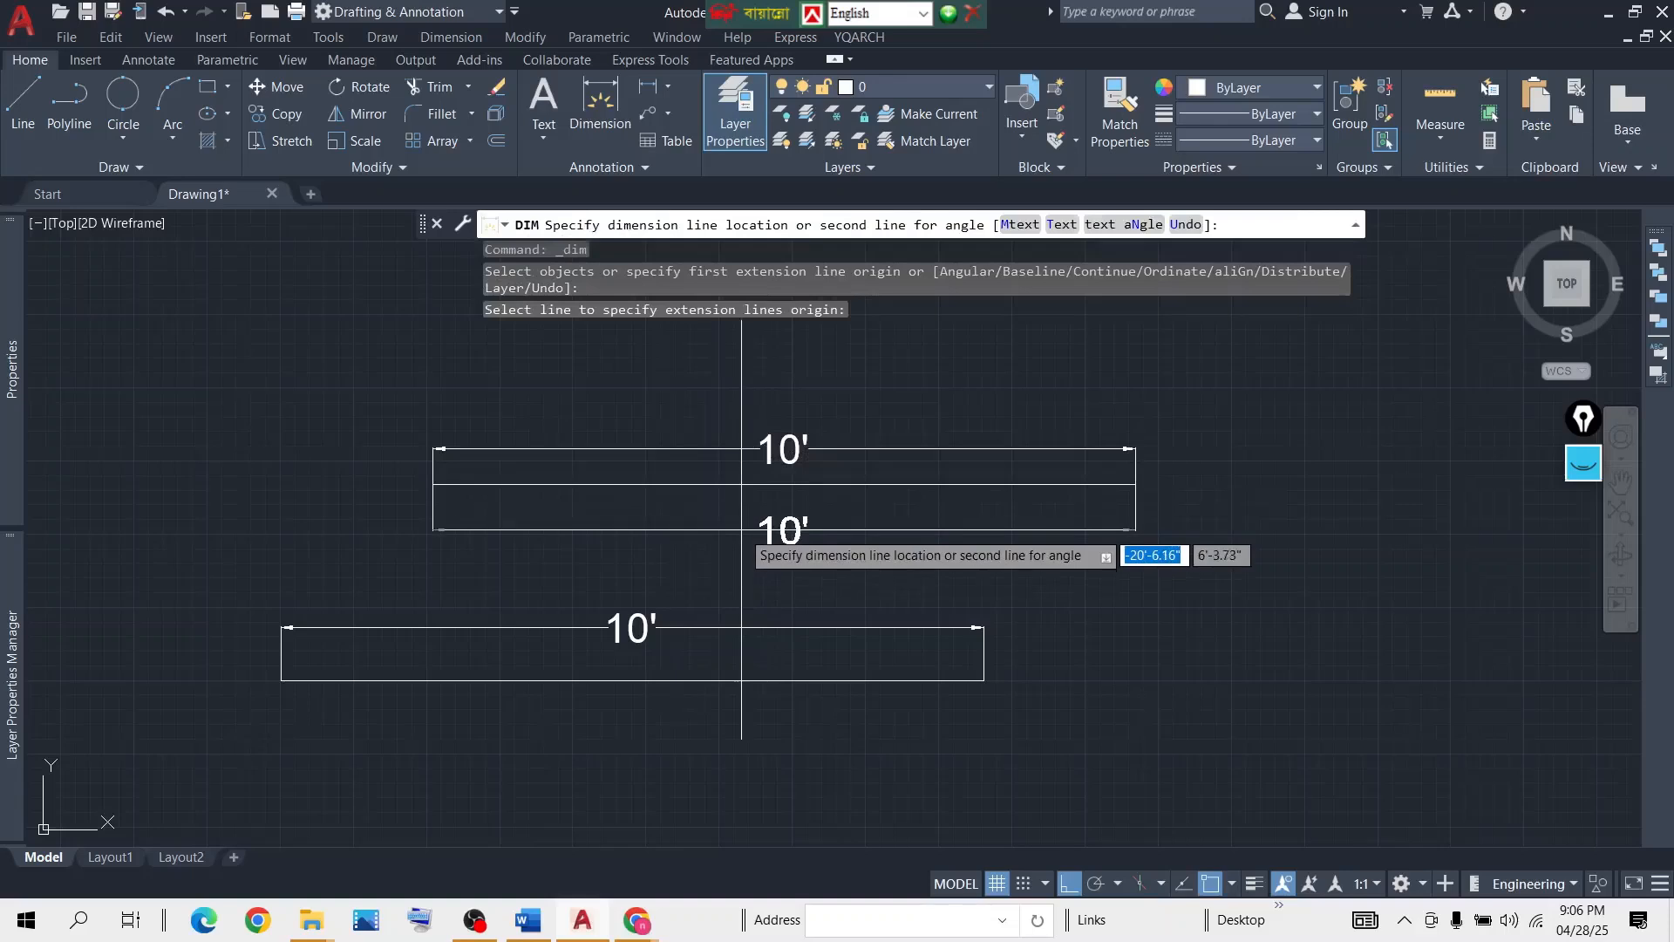
{"action": "left_click", "coordinate": [918, 530]}
{"action": "key", "text": "Return"}
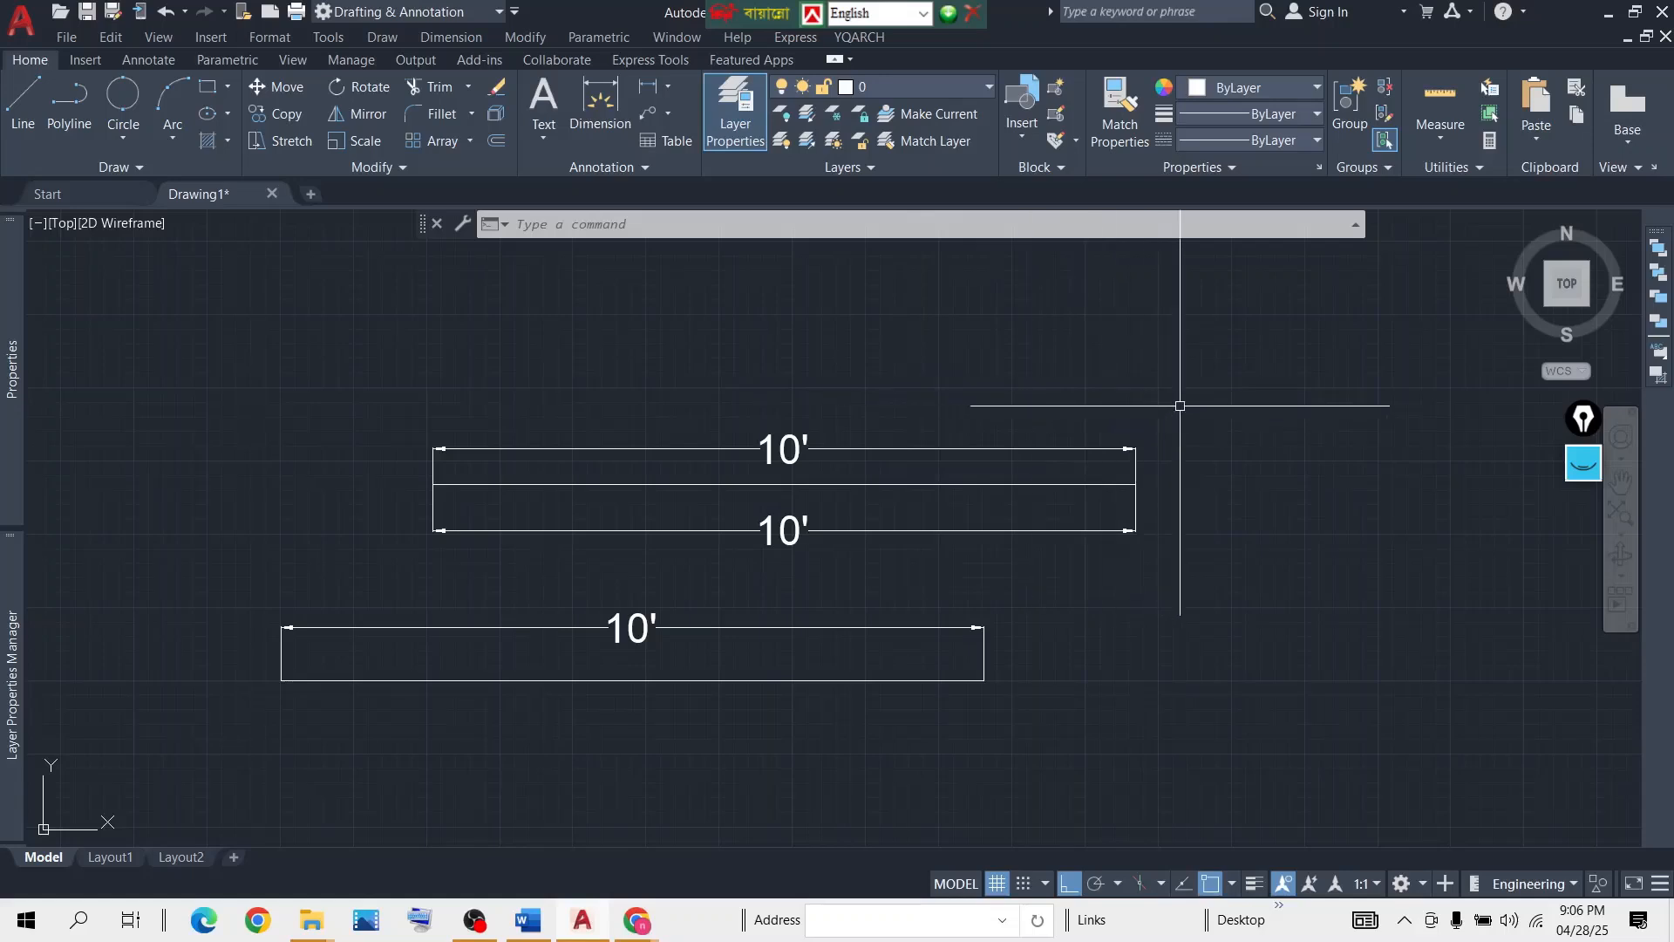
Draw a horizontal line about 20'-6" long in the empty area to the right of the dimensioned lines.
{"action": "middle_click_drag", "start_coordinate": [1181, 396], "coordinate": [617, 397]}
{"action": "scroll", "coordinate": [893, 396], "scroll_direction": "down", "scroll_amount": 4}
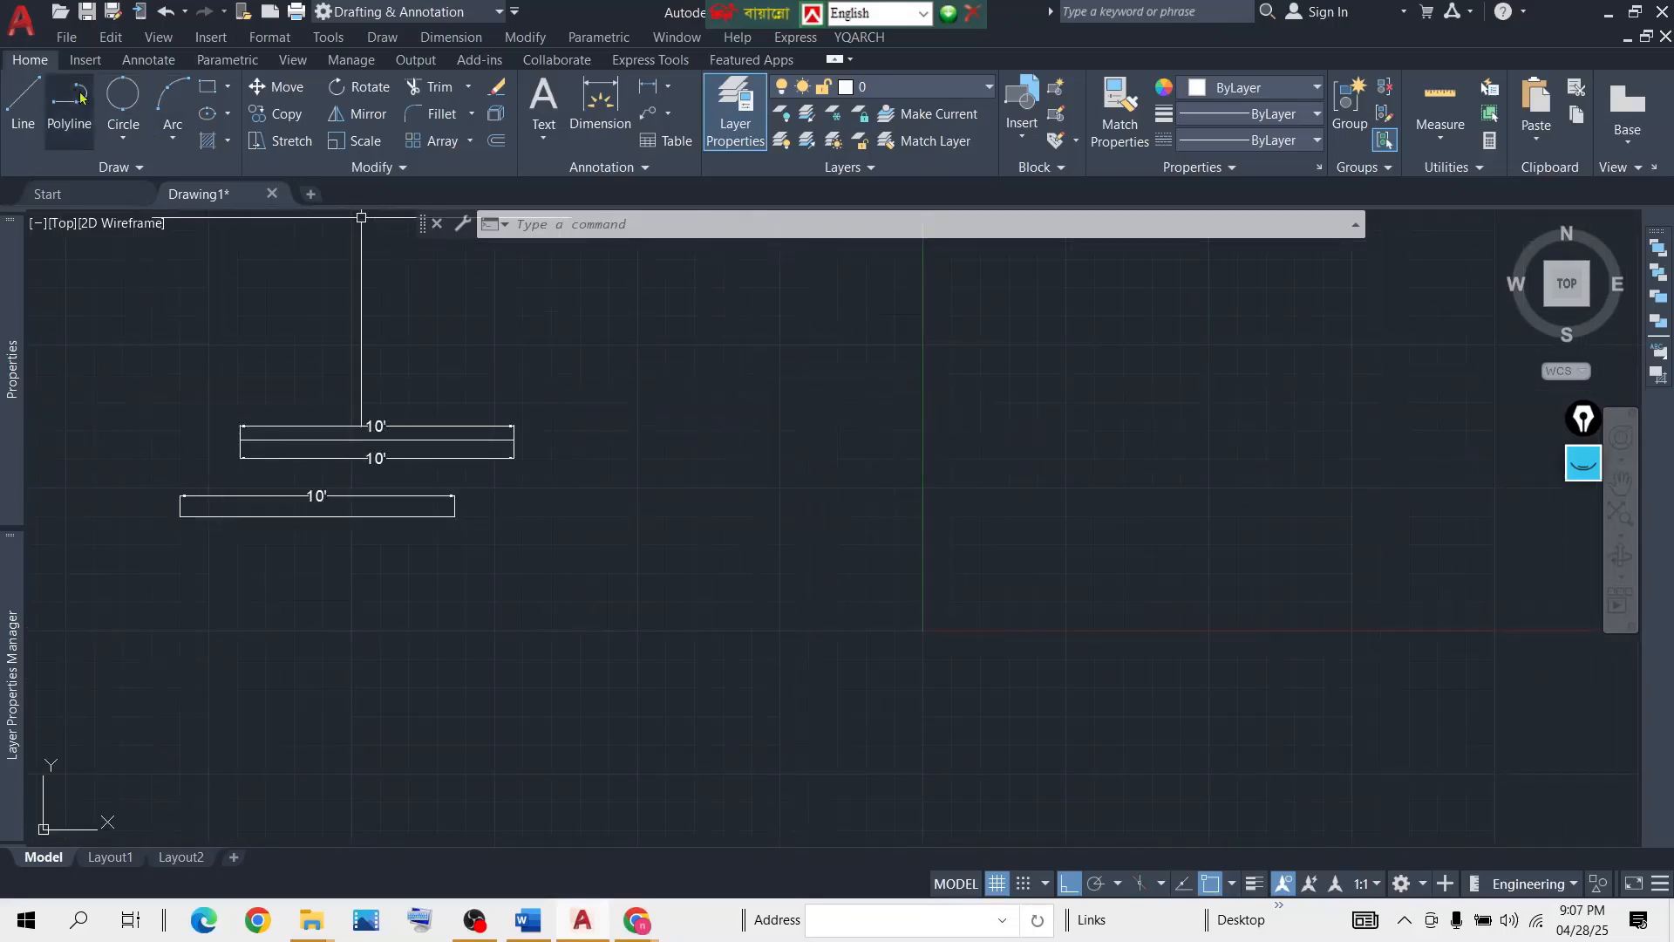
{"action": "left_click", "coordinate": [23, 100]}
{"action": "left_click", "coordinate": [742, 447]}
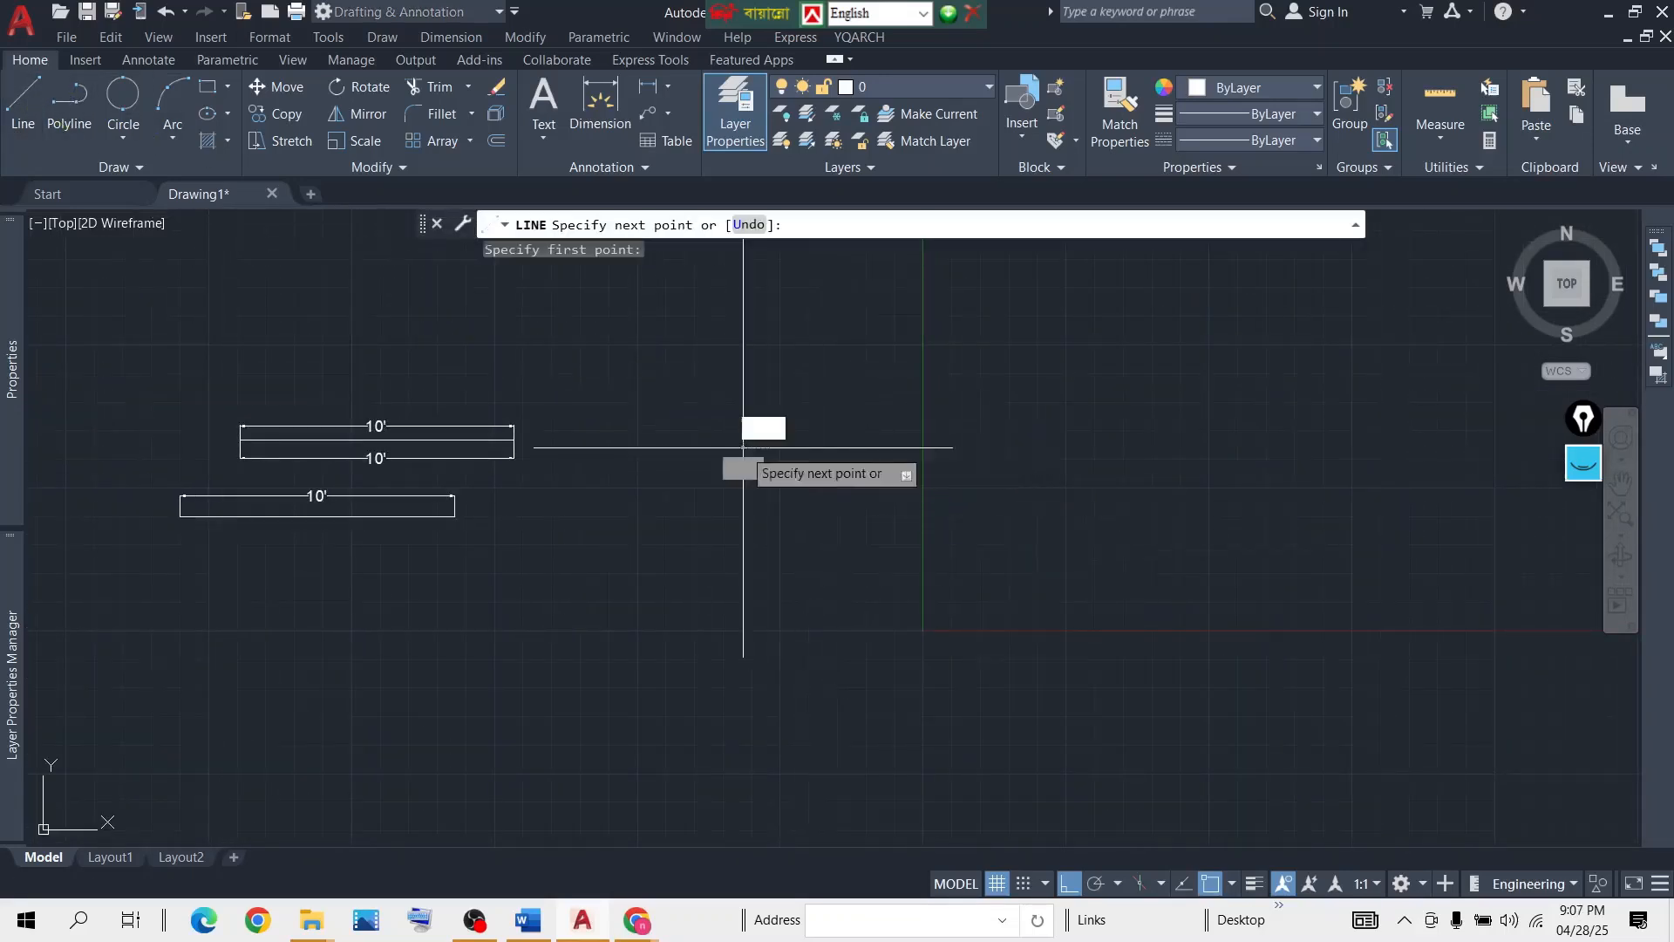
{"action": "left_click", "coordinate": [1305, 448]}
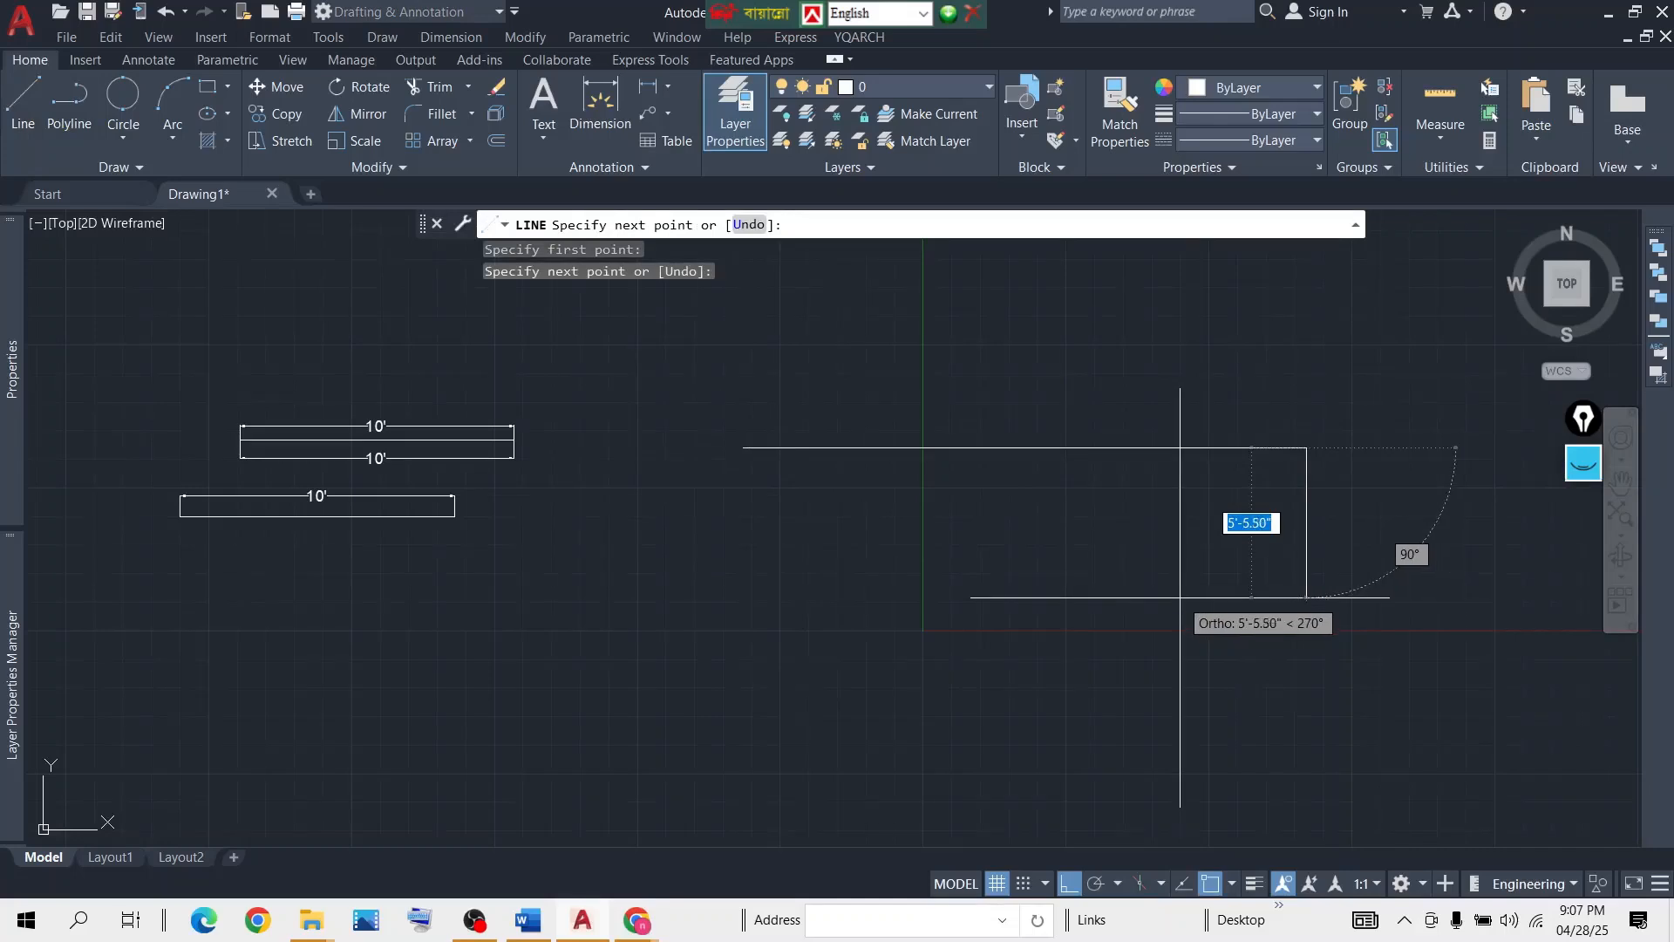
{"action": "key", "text": "Return"}
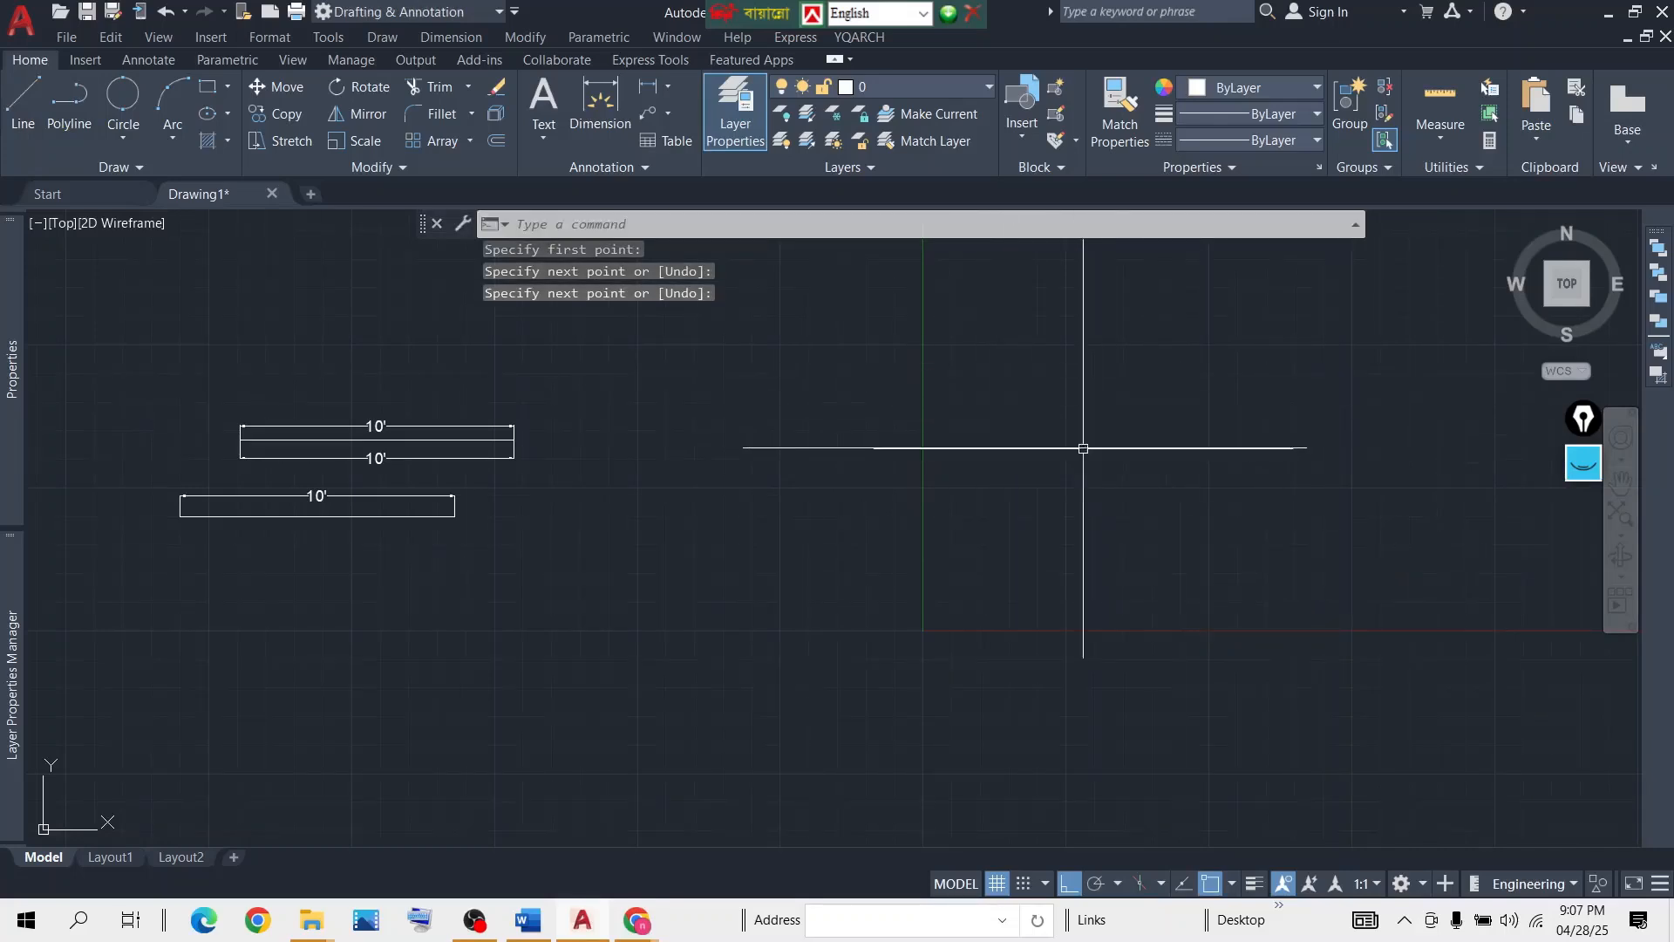
Dimension the long horizontal line by its two endpoints, placing the dimension line a short distance above it.
{"action": "middle_click_drag", "start_coordinate": [1148, 433], "coordinate": [1083, 442]}
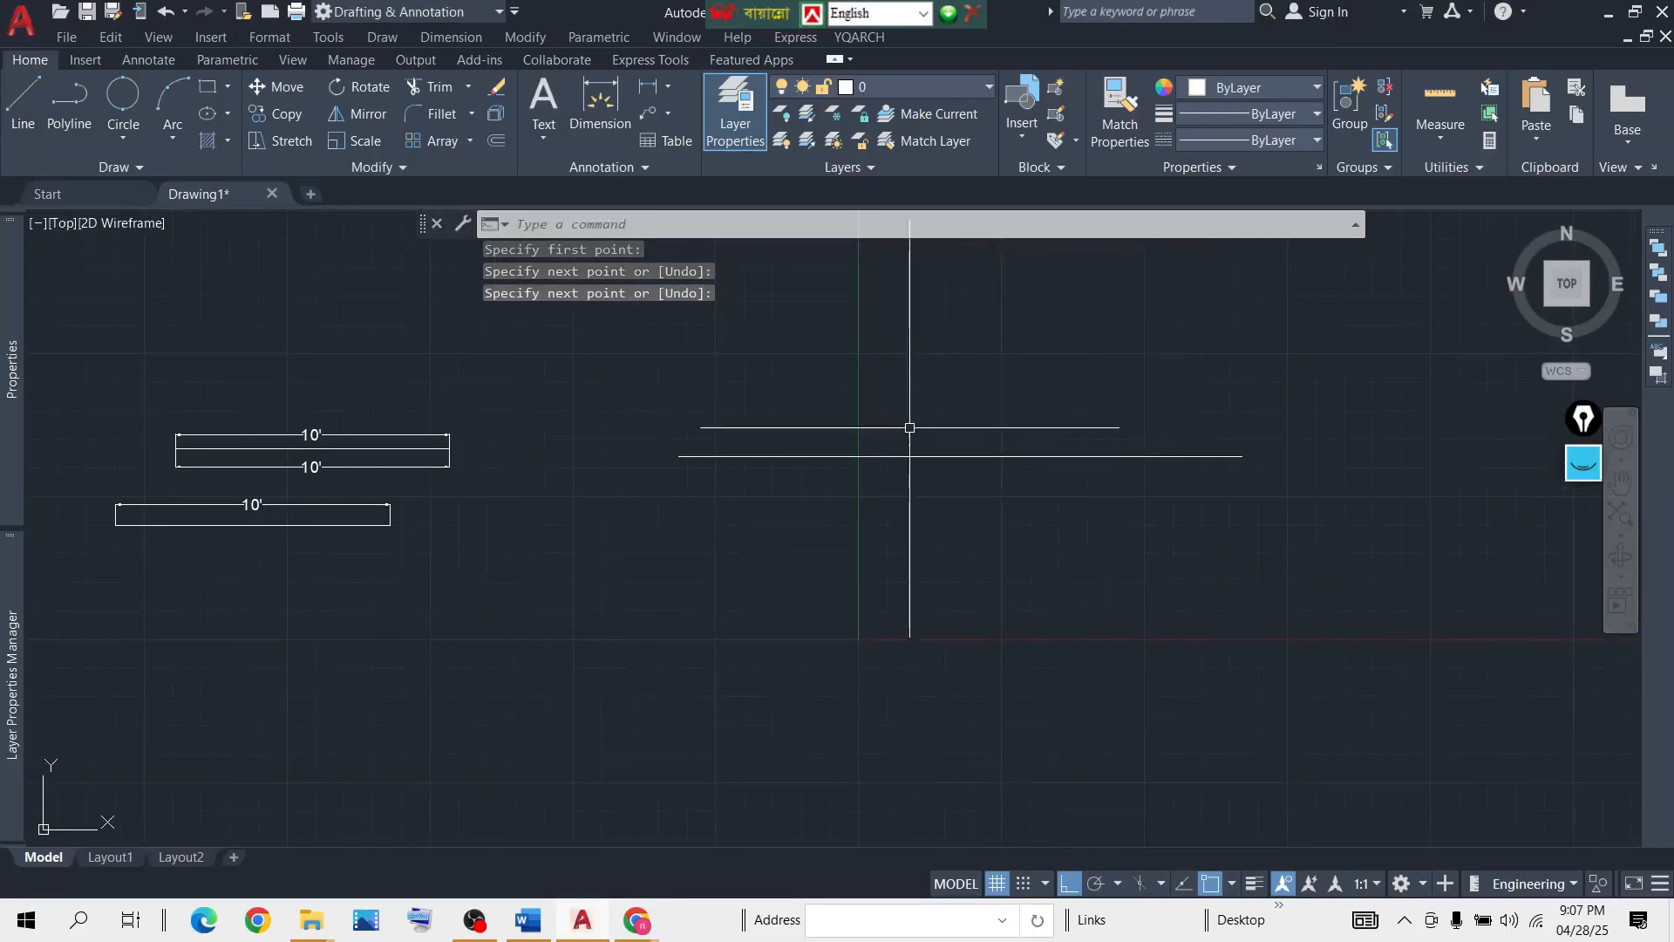
{"action": "left_click", "coordinate": [600, 107]}
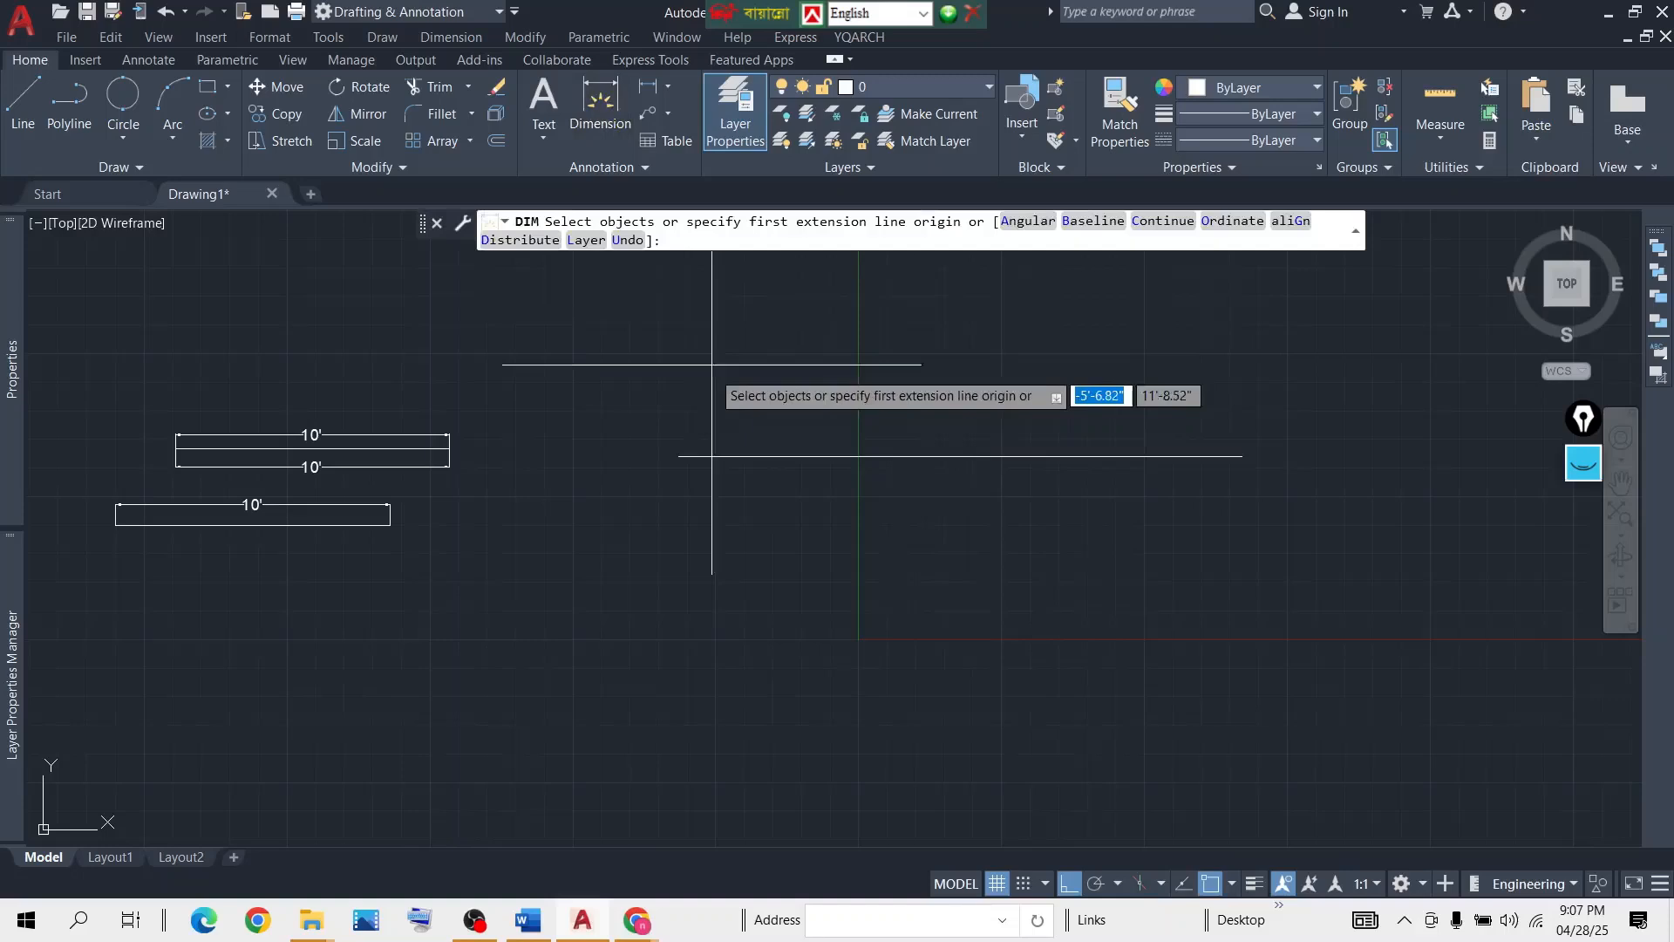
{"action": "left_click", "coordinate": [679, 456]}
{"action": "left_click", "coordinate": [680, 455]}
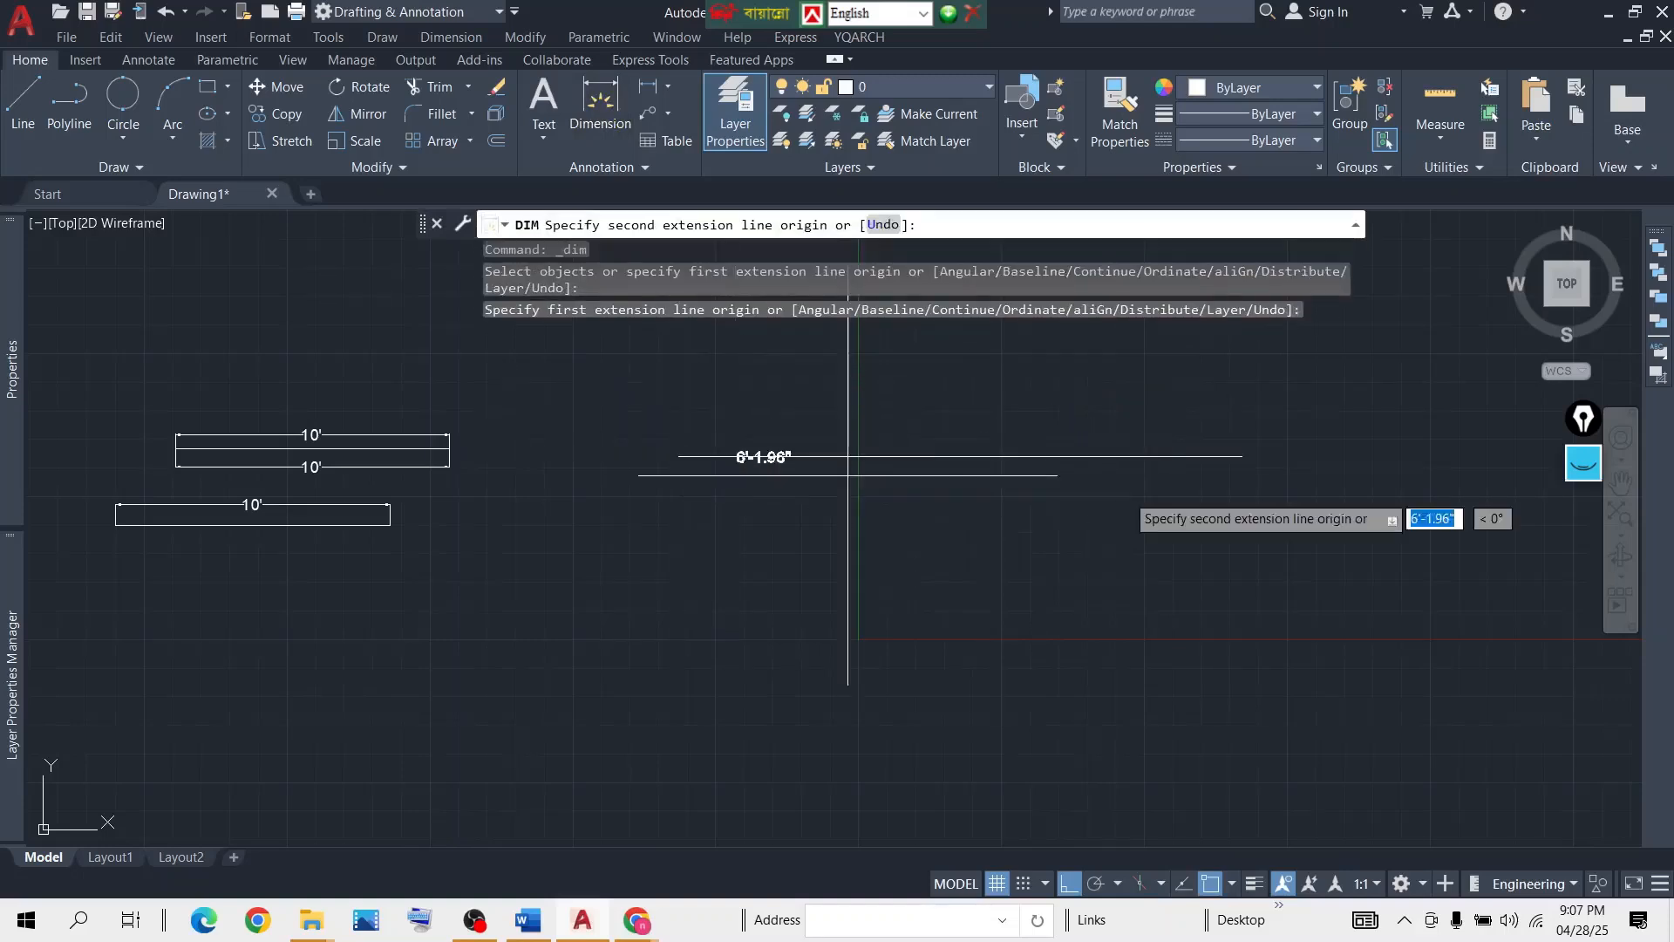
{"action": "left_click", "coordinate": [1240, 457]}
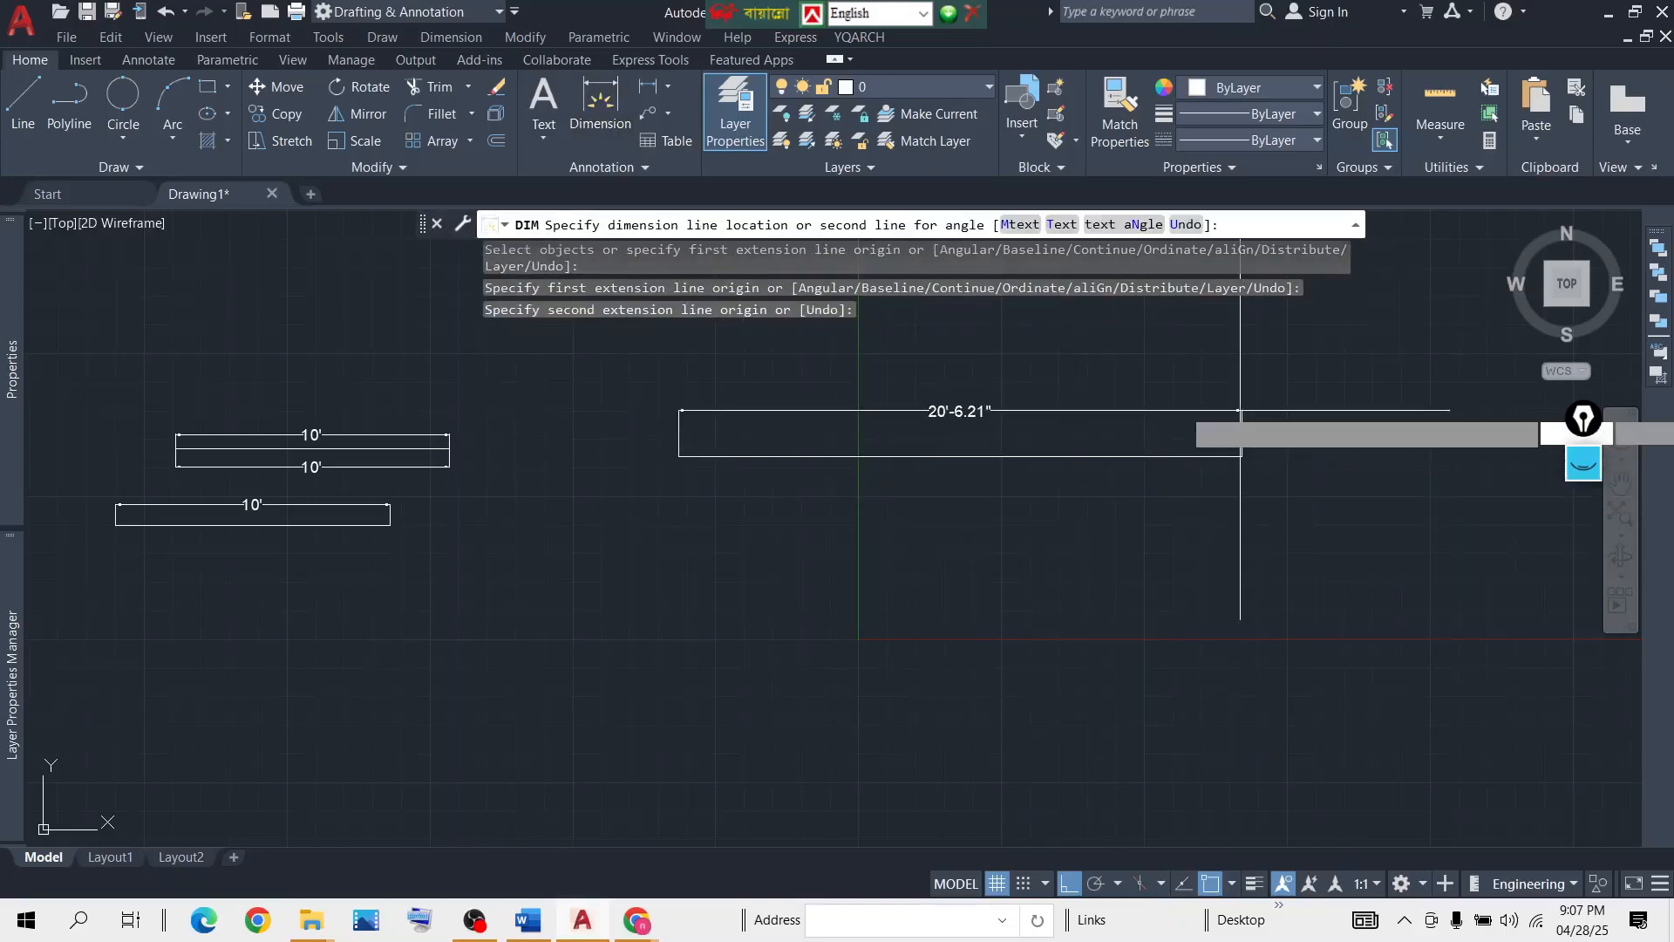
{"action": "left_click", "coordinate": [1241, 410]}
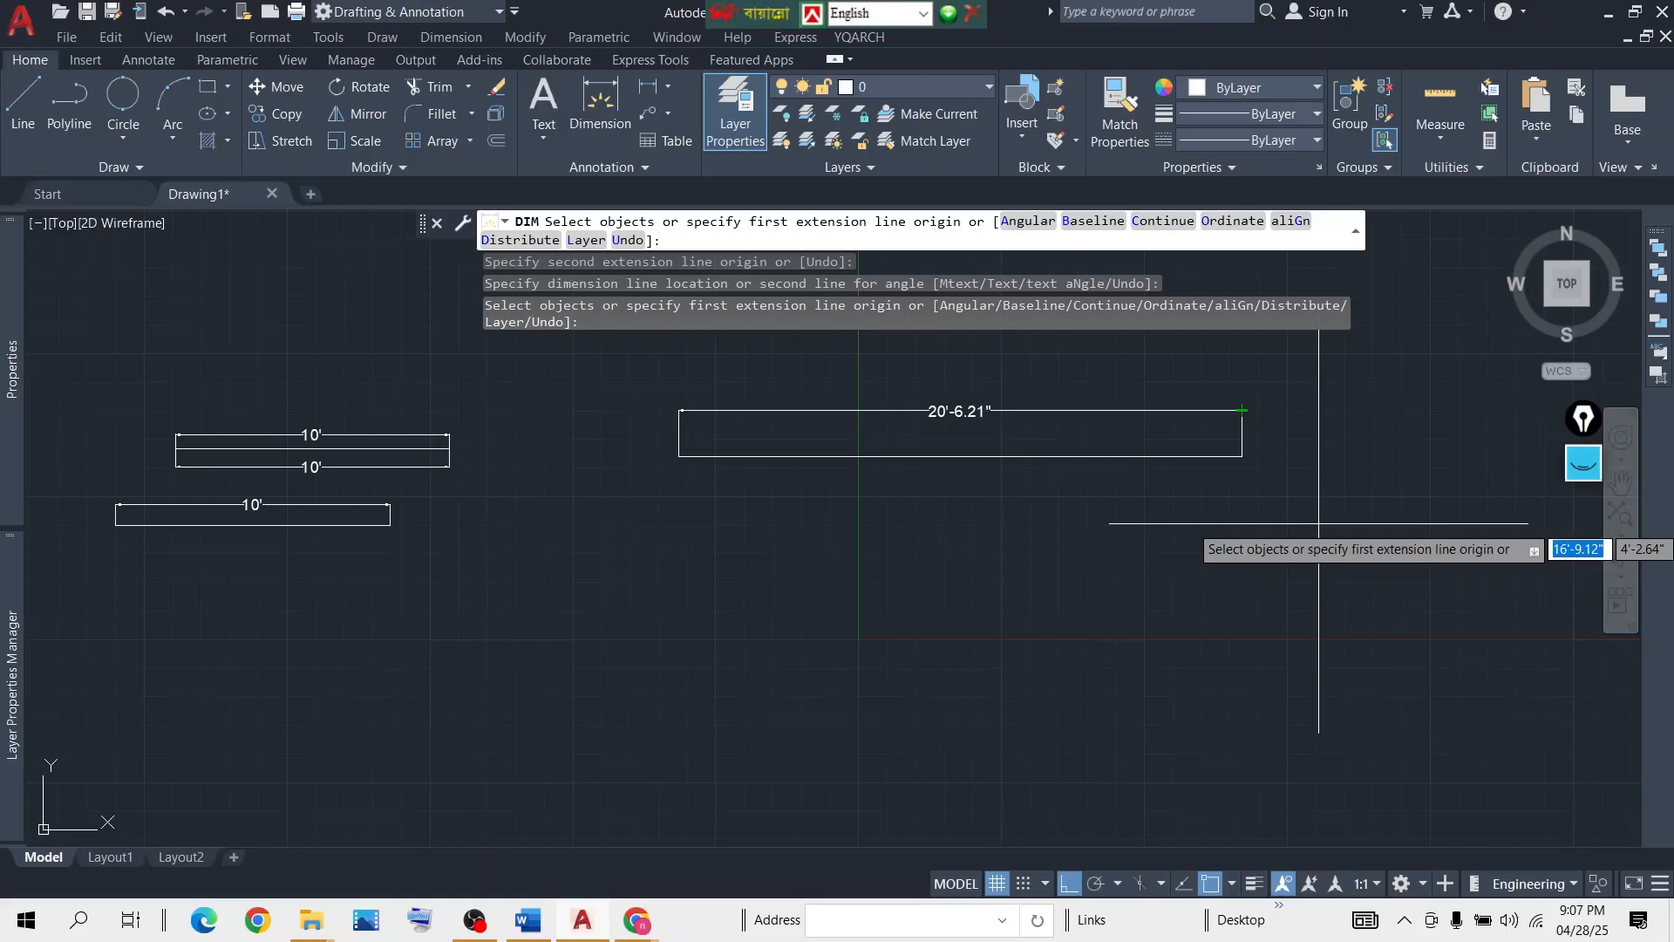
{"action": "key", "text": "Return"}
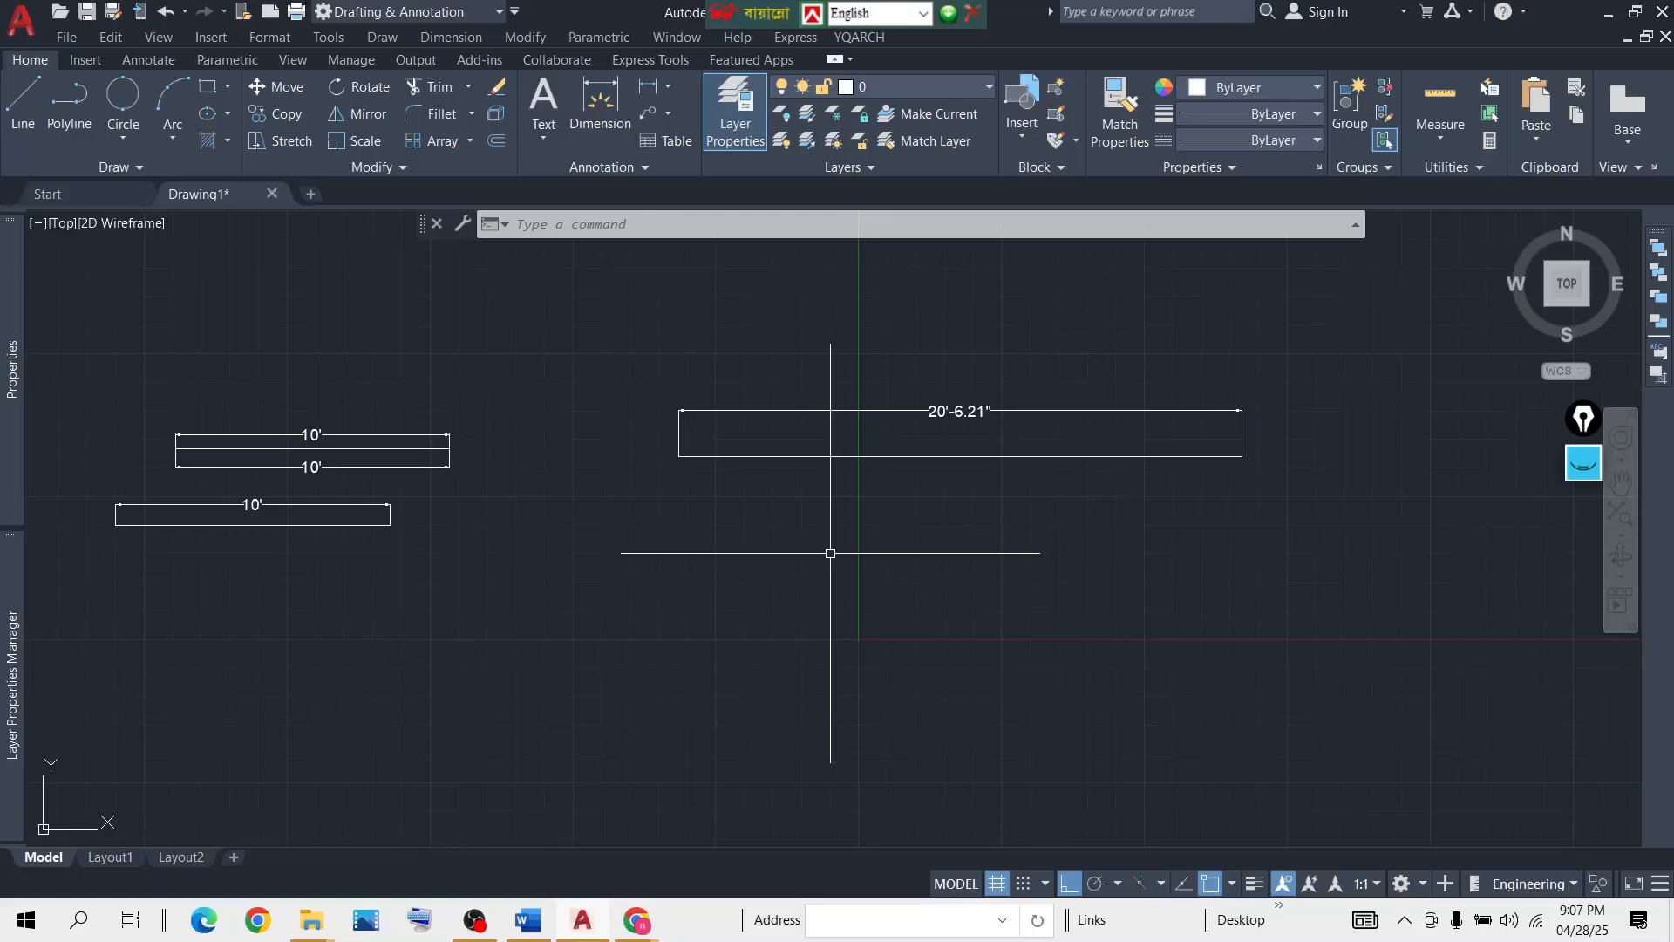
Delete the long horizontal line together with its dimension.
{"action": "left_click", "coordinate": [1266, 334]}
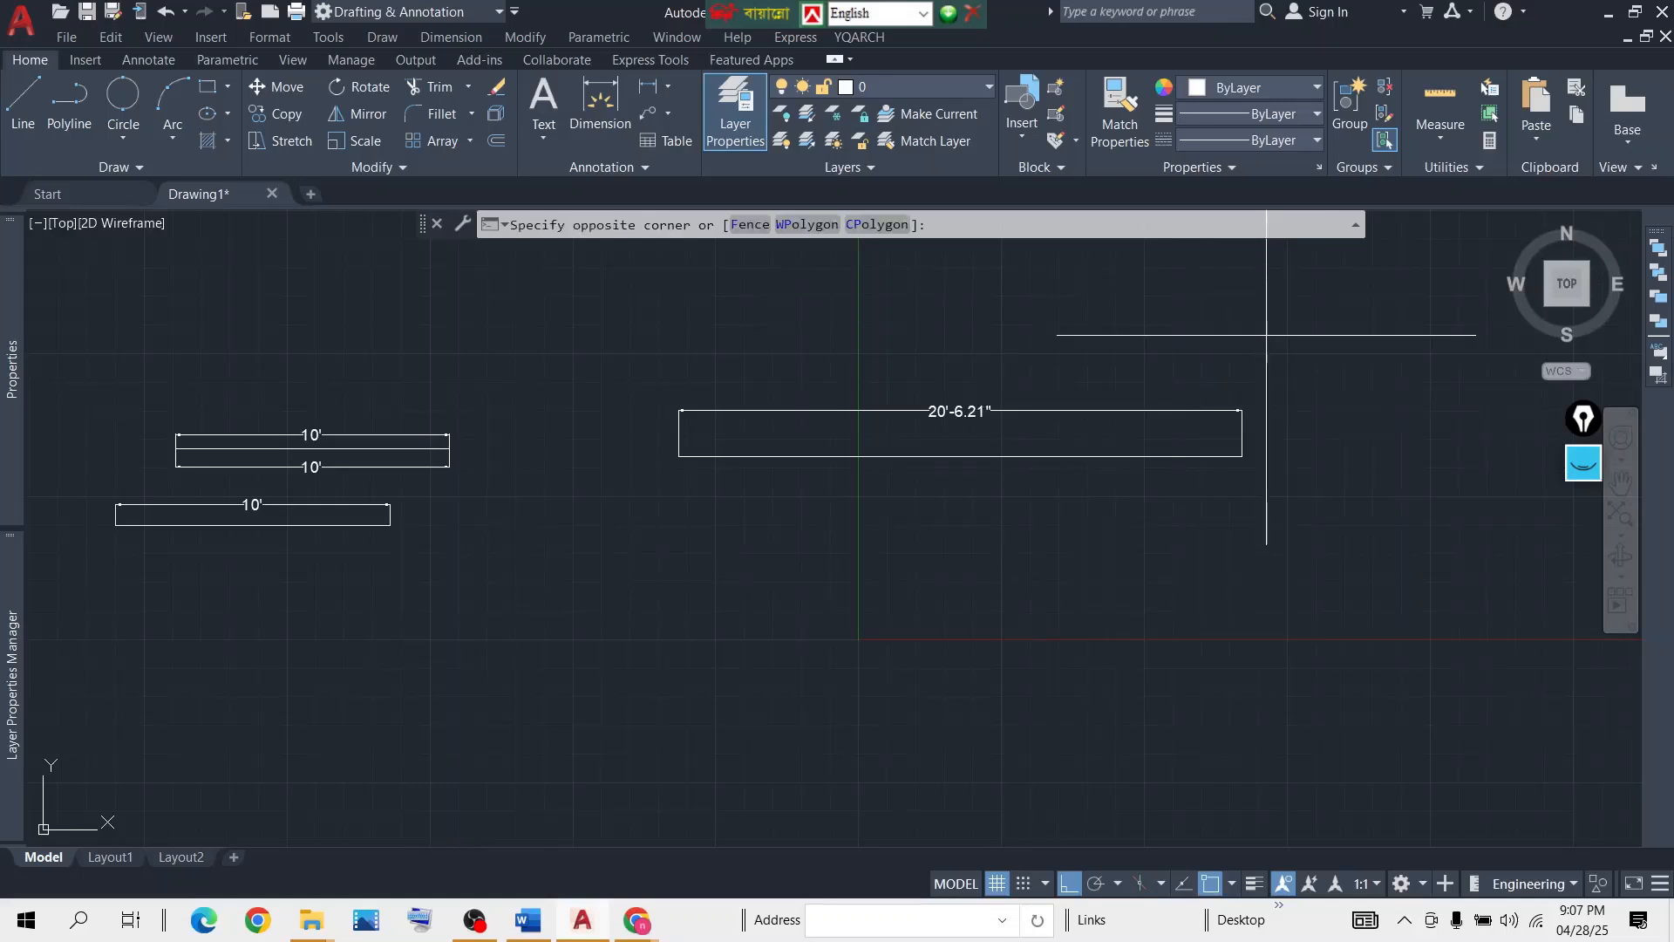
{"action": "left_click", "coordinate": [754, 565]}
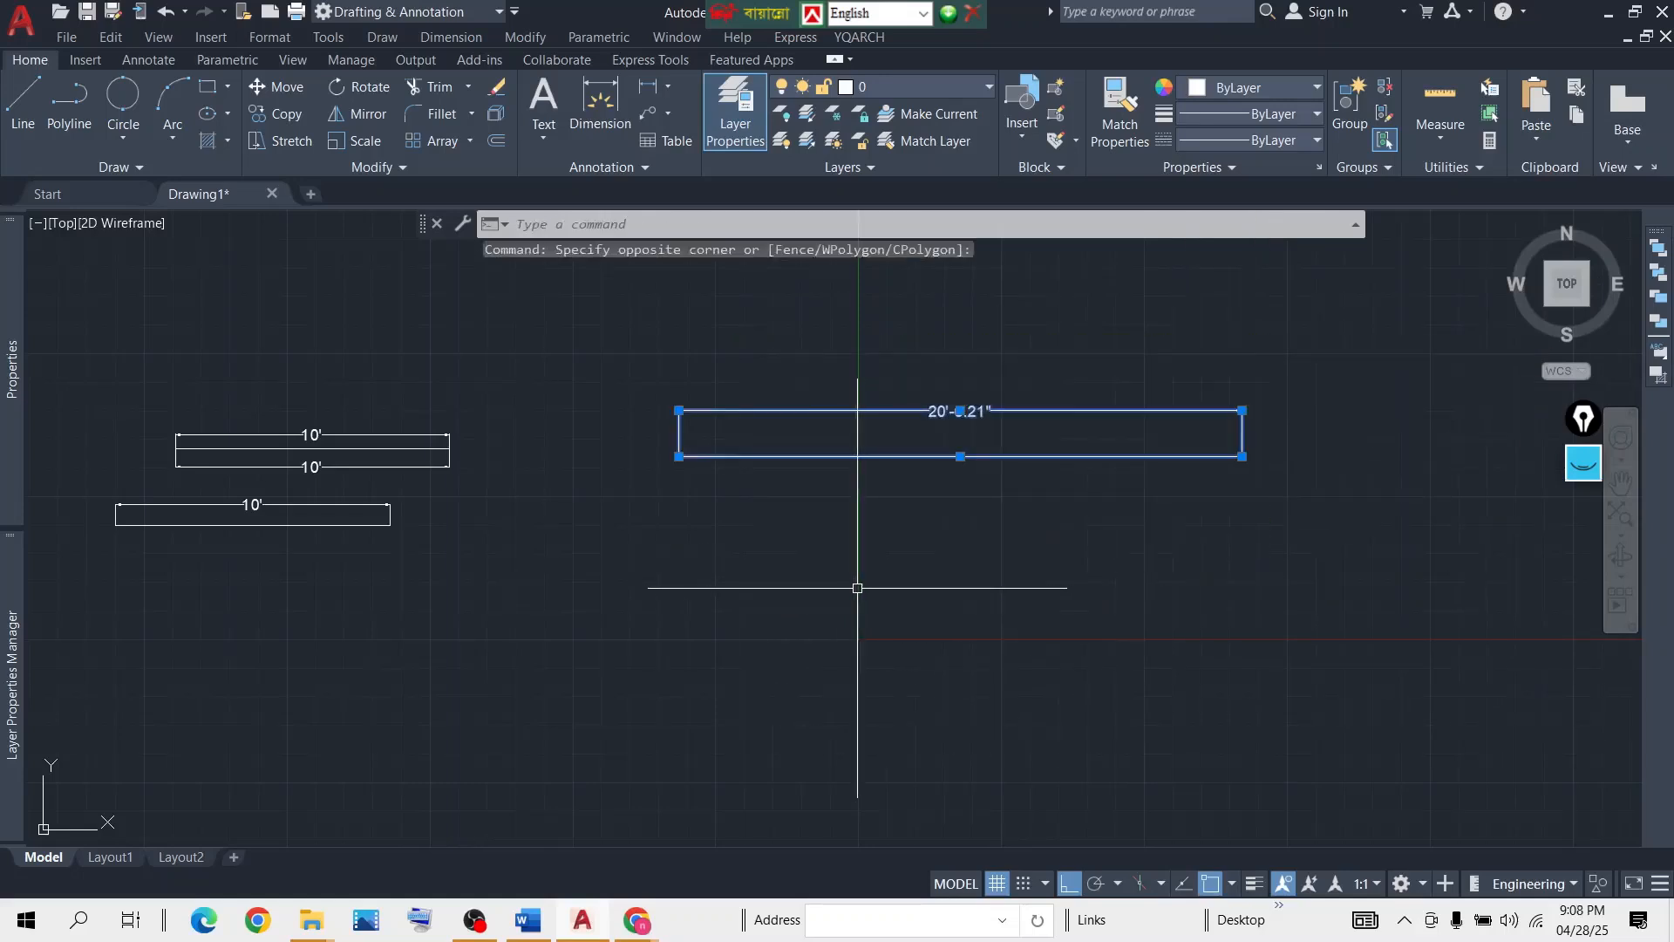
{"action": "key", "text": "Delete"}
Draw a 20' horizontal line in the empty area to the right of the 10' dimensioned lines.
{"action": "middle_click_drag", "start_coordinate": [568, 497], "coordinate": [987, 504]}
{"action": "scroll", "coordinate": [852, 480], "scroll_direction": "up", "scroll_amount": 2}
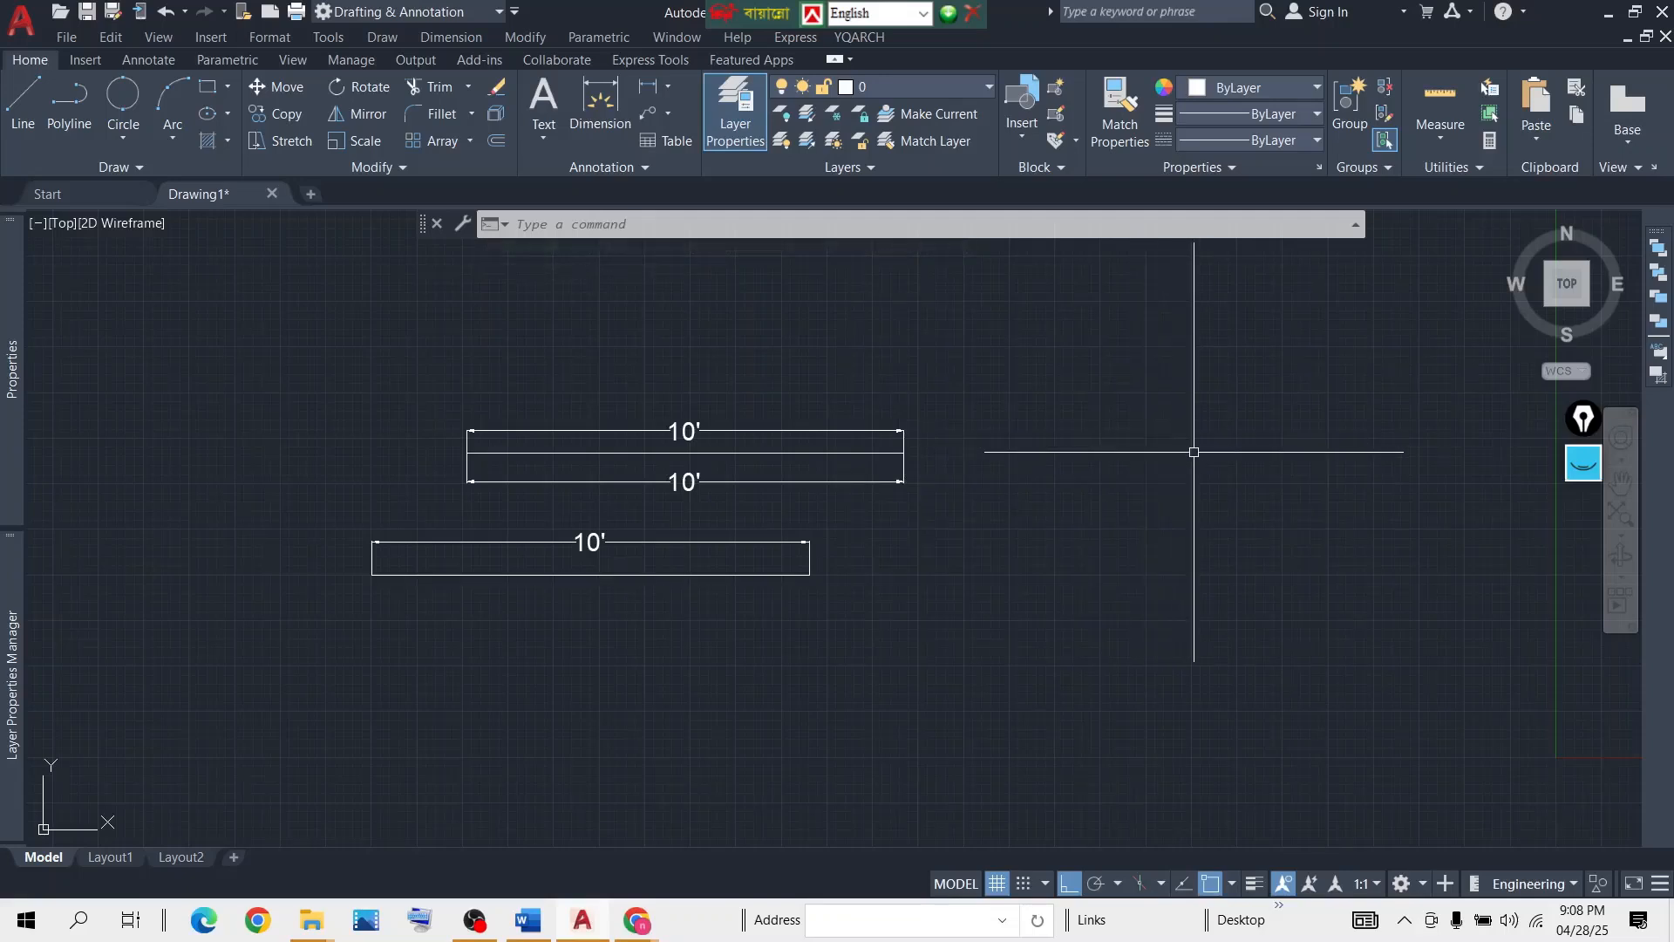
{"action": "middle_click_drag", "start_coordinate": [1326, 448], "coordinate": [852, 411]}
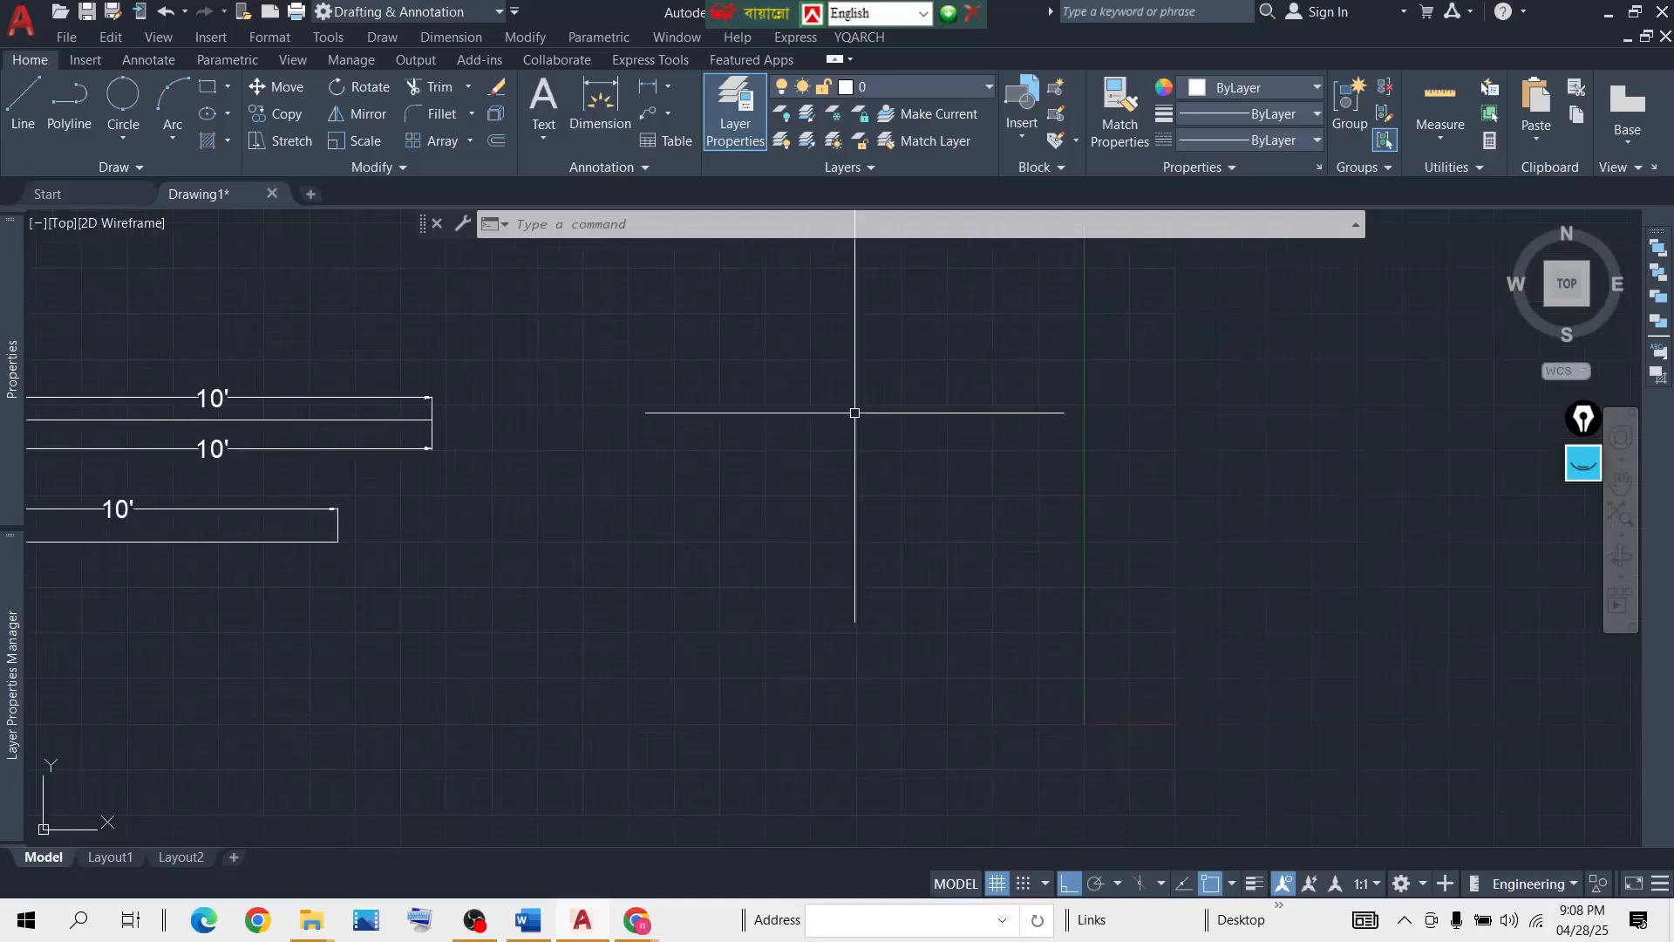
{"action": "left_click", "coordinate": [23, 105]}
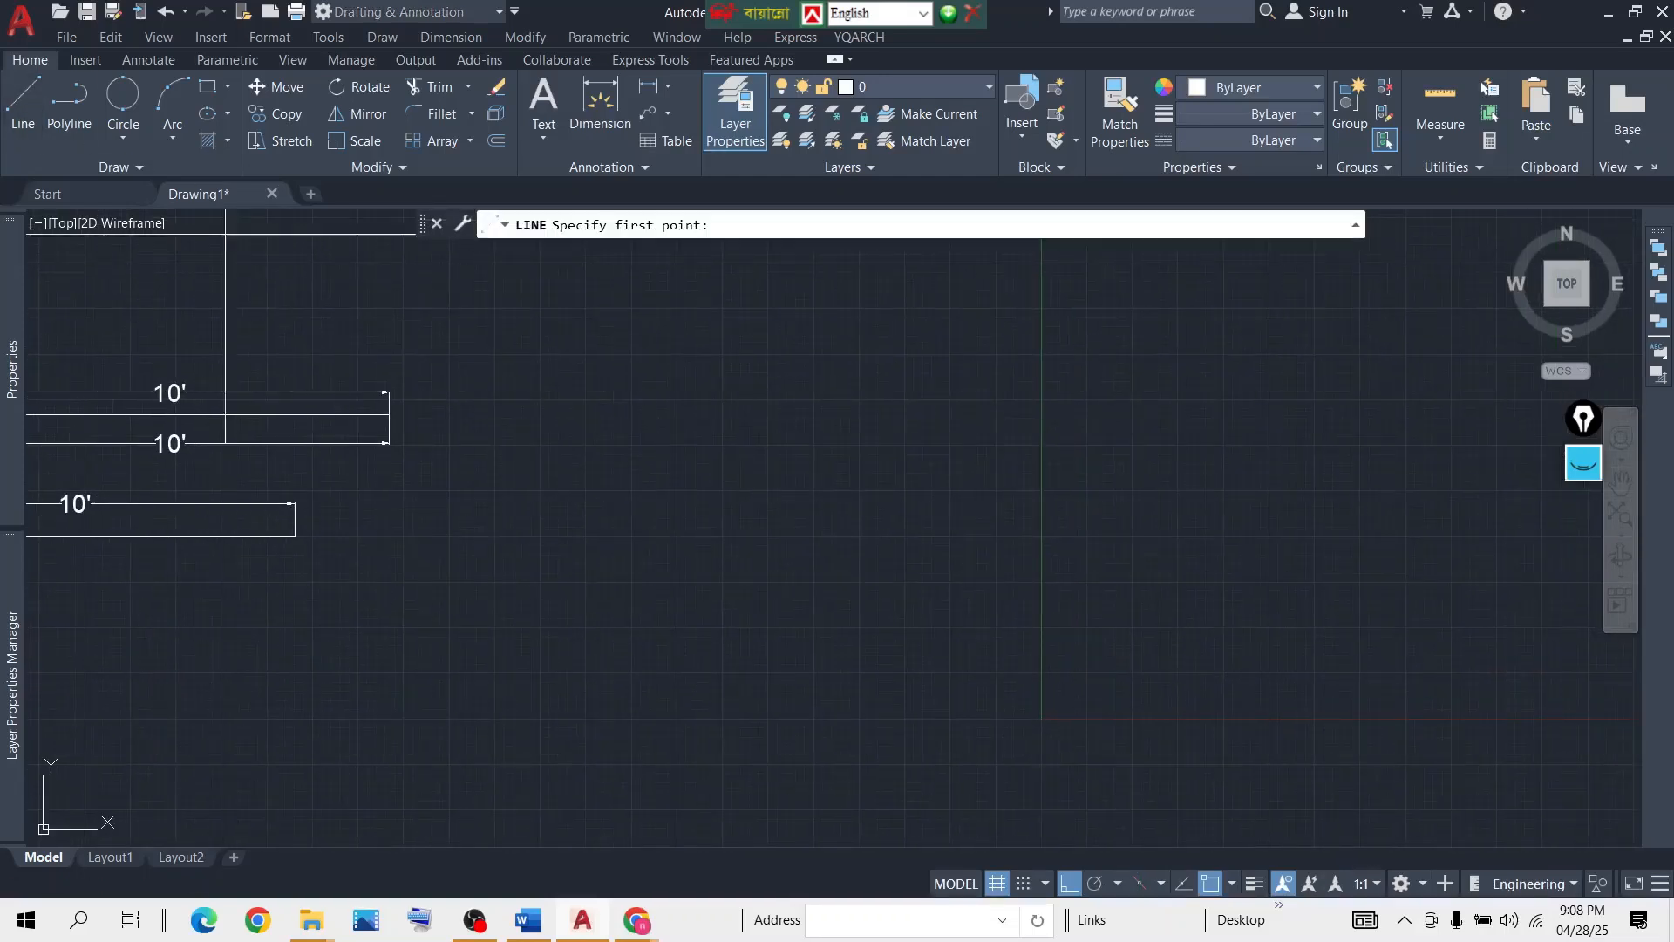
{"action": "left_click", "coordinate": [507, 446]}
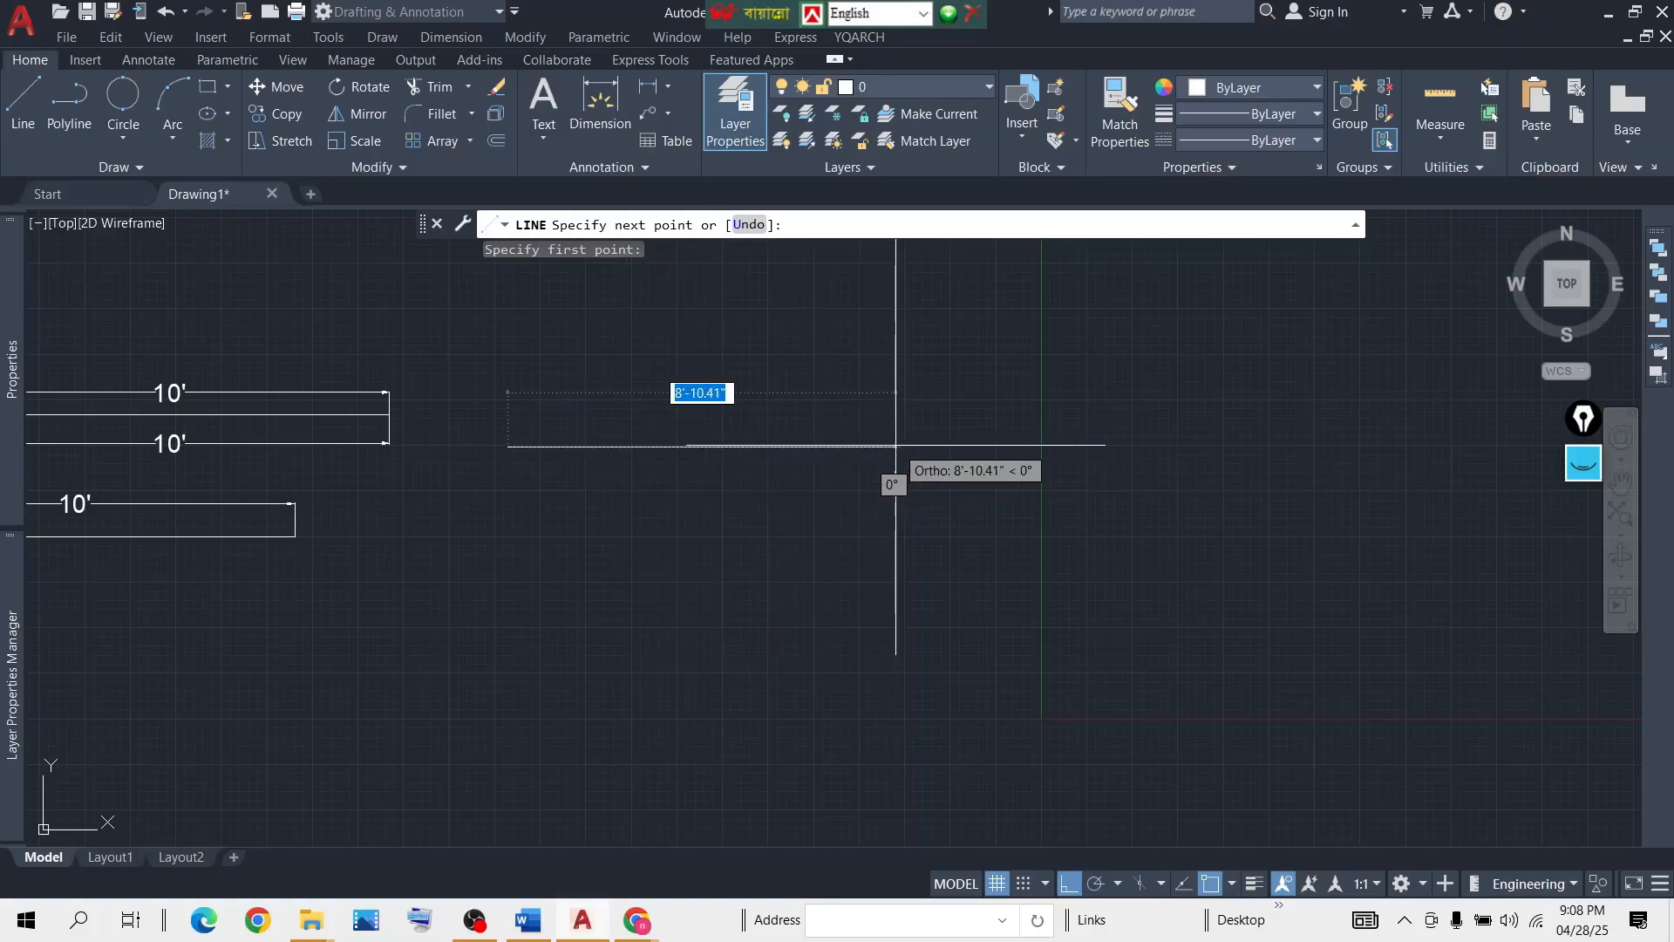
{"action": "type", "text": "20"}
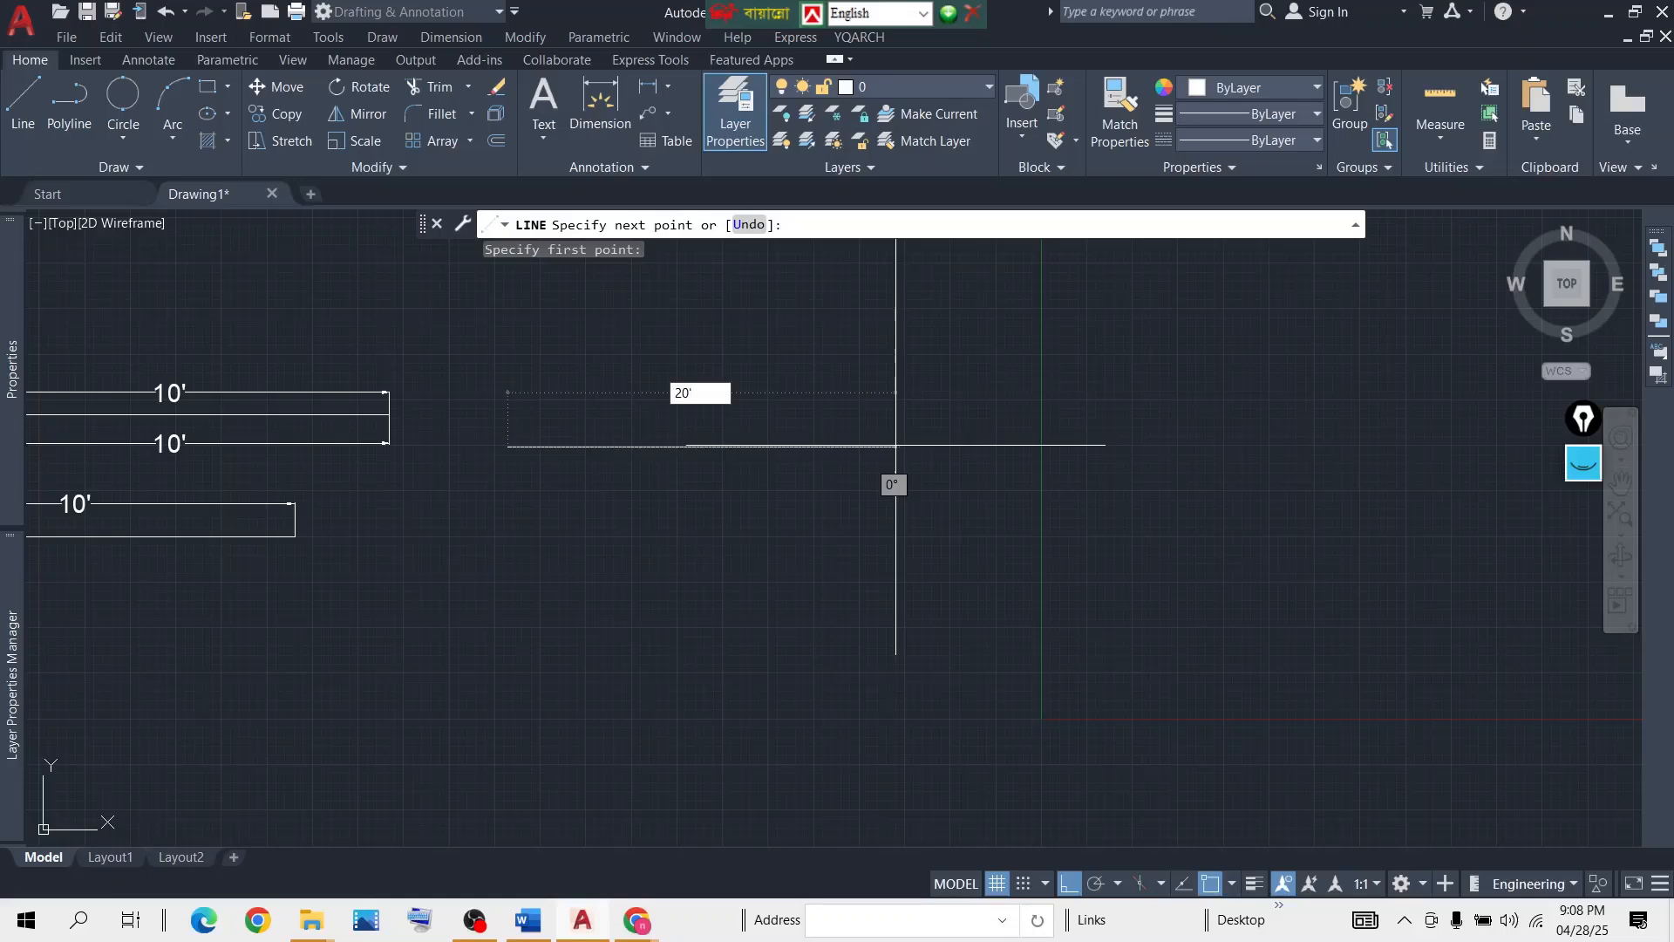
{"action": "key", "text": "Return"}
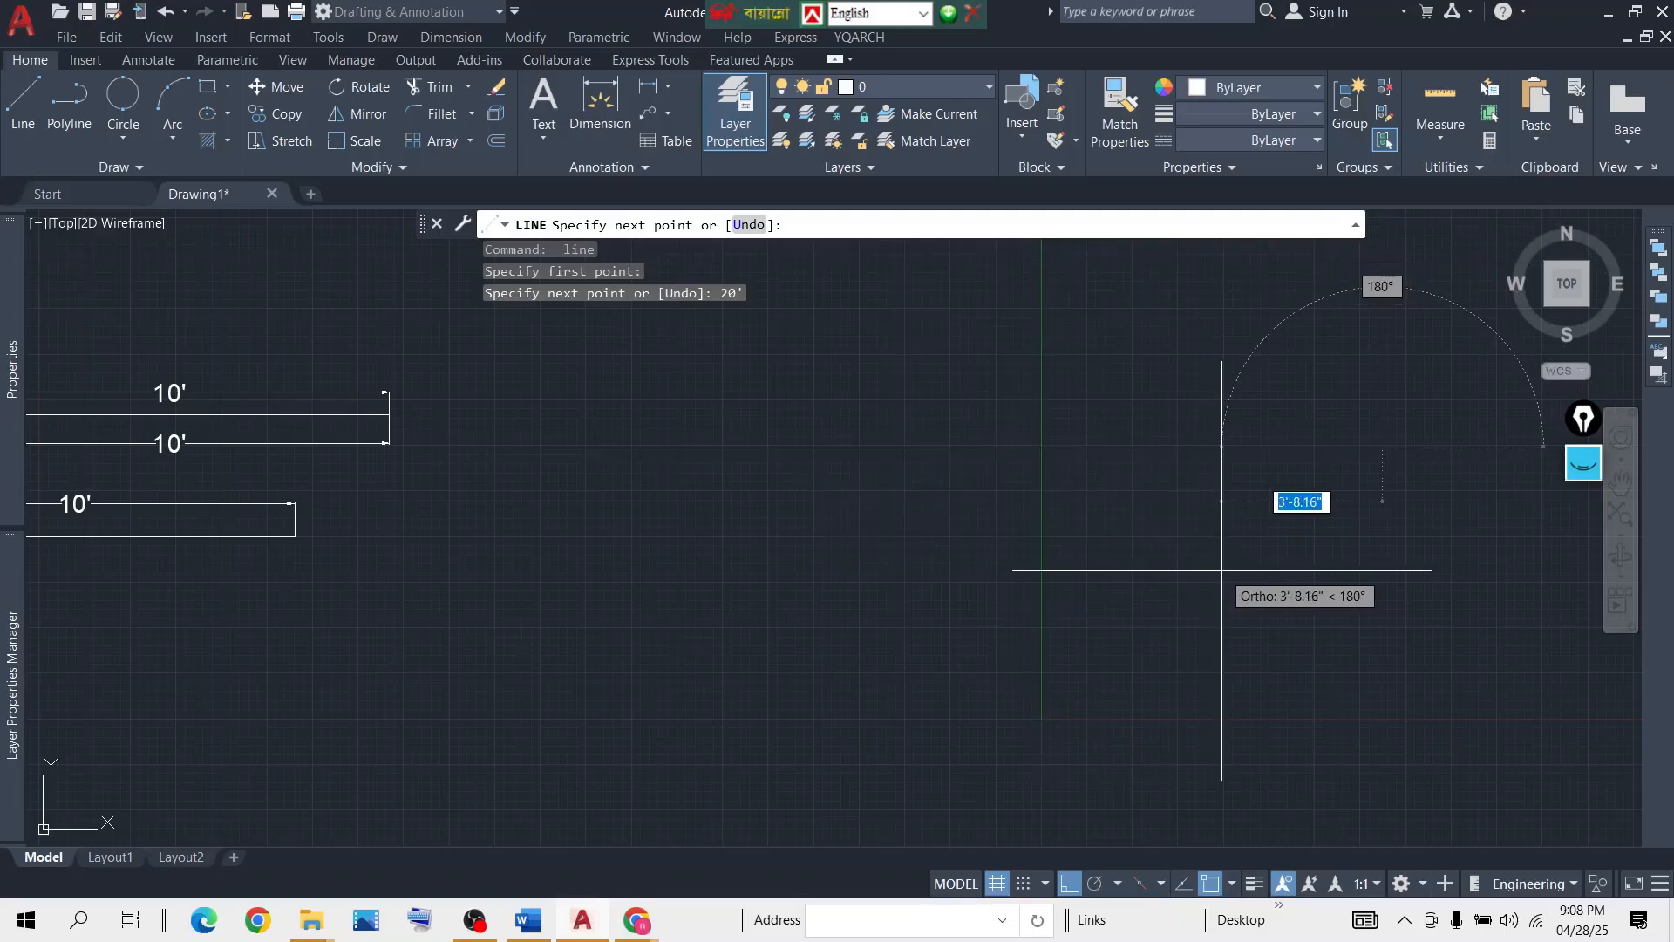
{"action": "key", "text": "Return"}
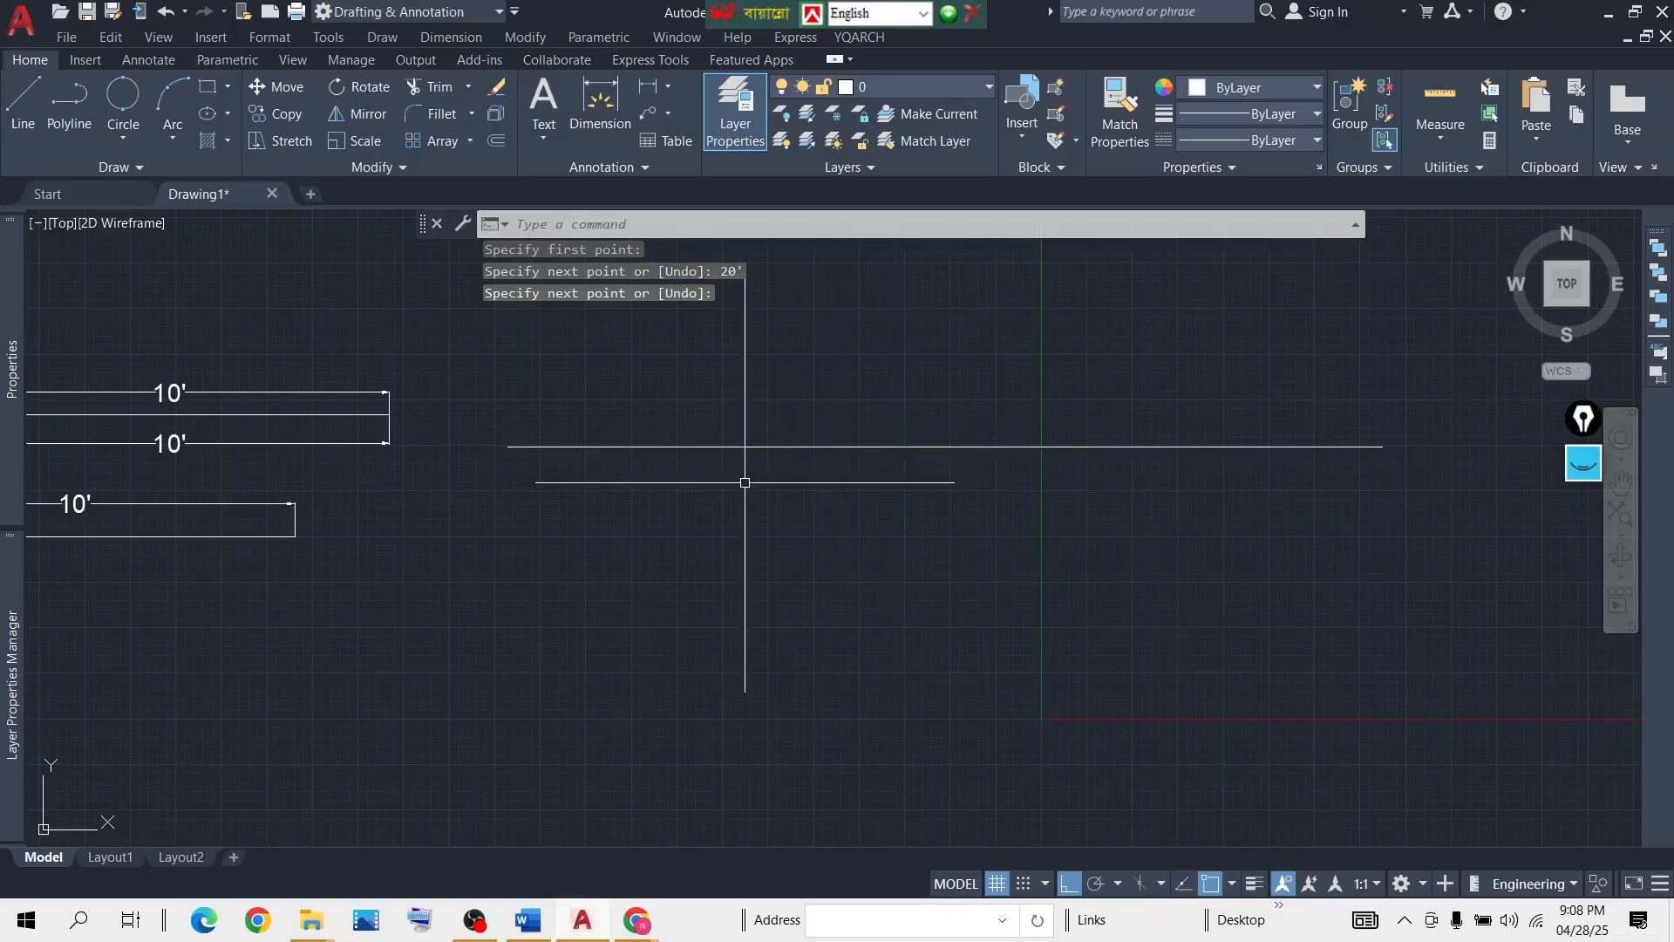
Dimension the 20' line by picking its two endpoints, placing the dimension line just above it.
{"action": "middle_click_drag", "start_coordinate": [1017, 553], "coordinate": [919, 562]}
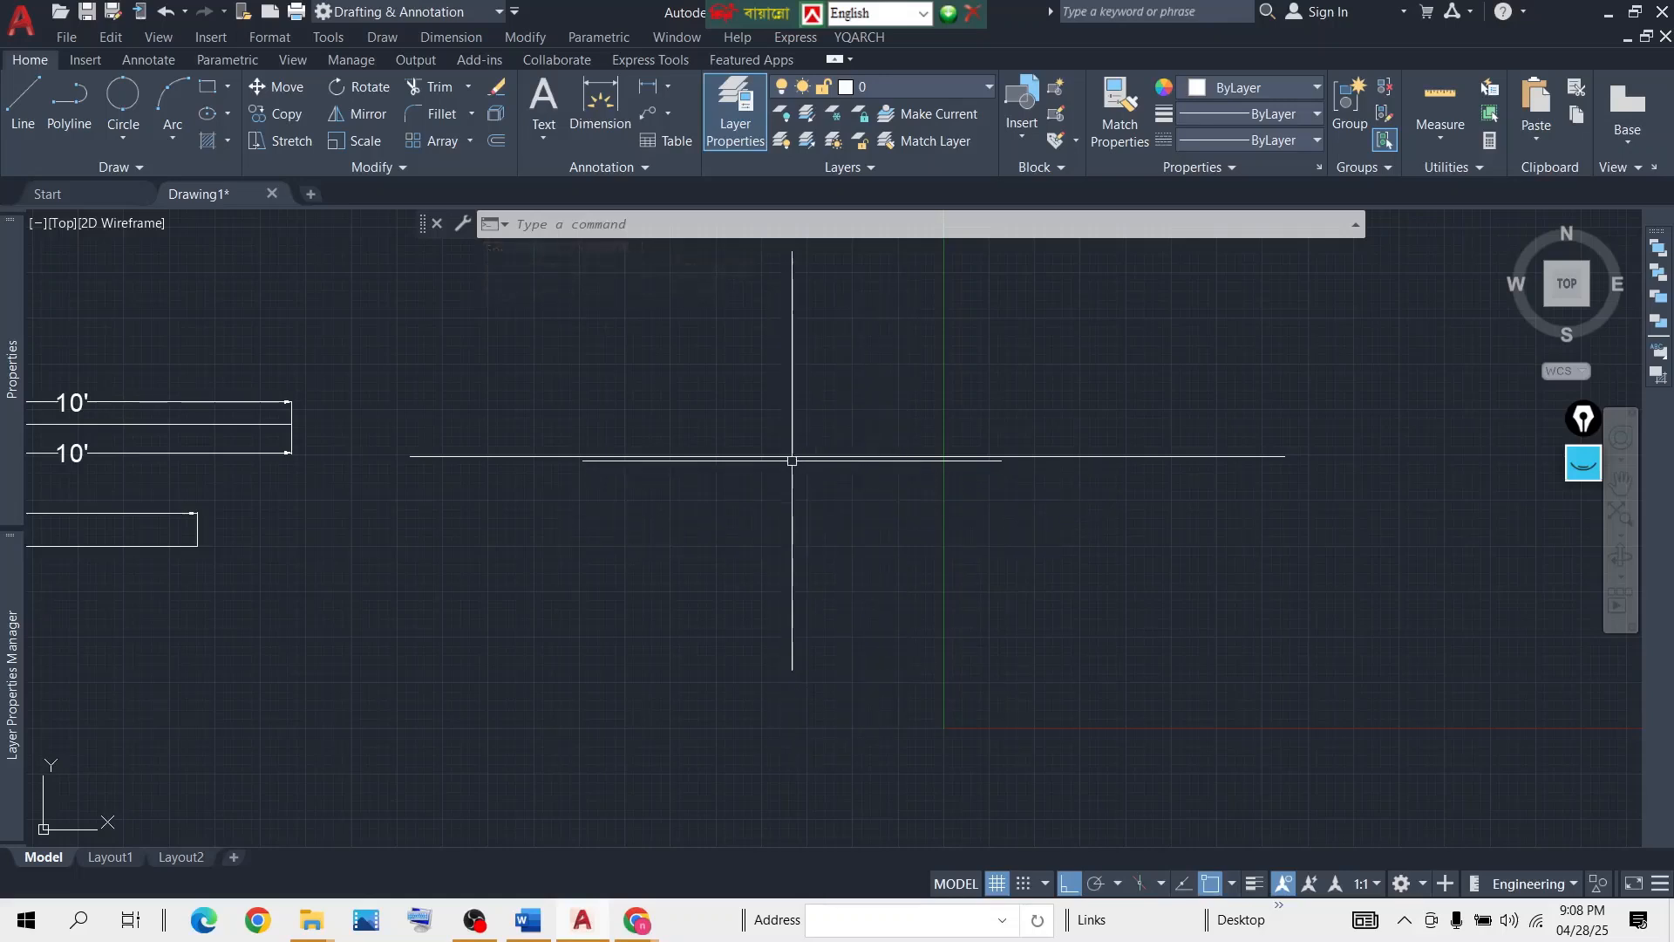
{"action": "left_click", "coordinate": [604, 130]}
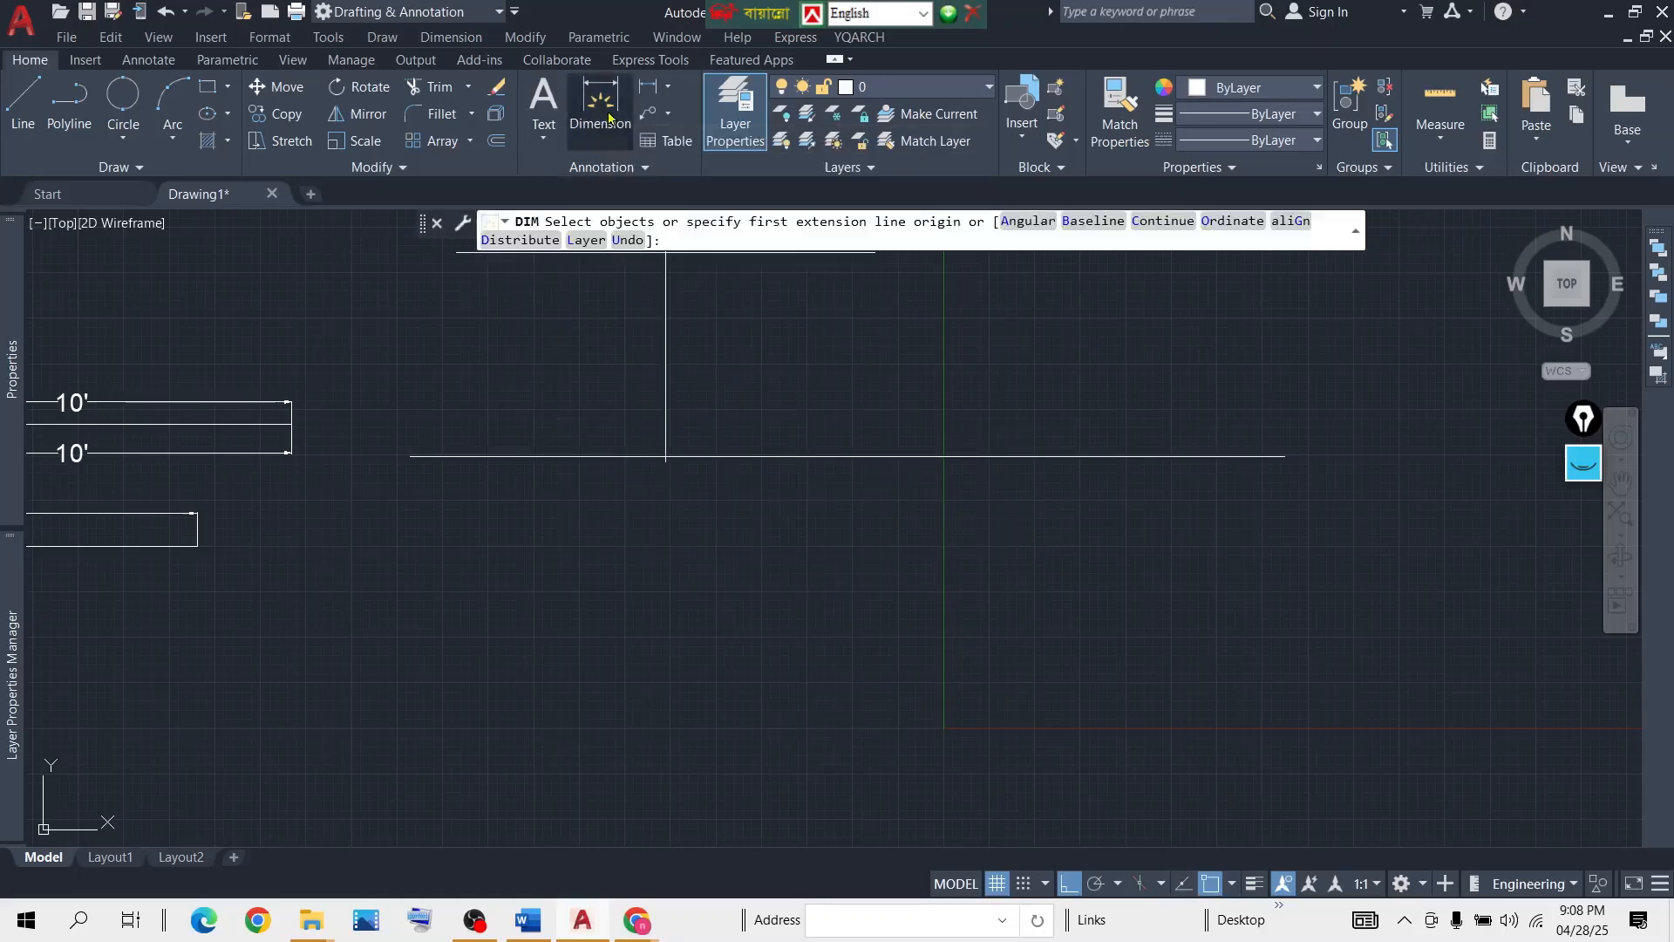
{"action": "left_click", "coordinate": [410, 455]}
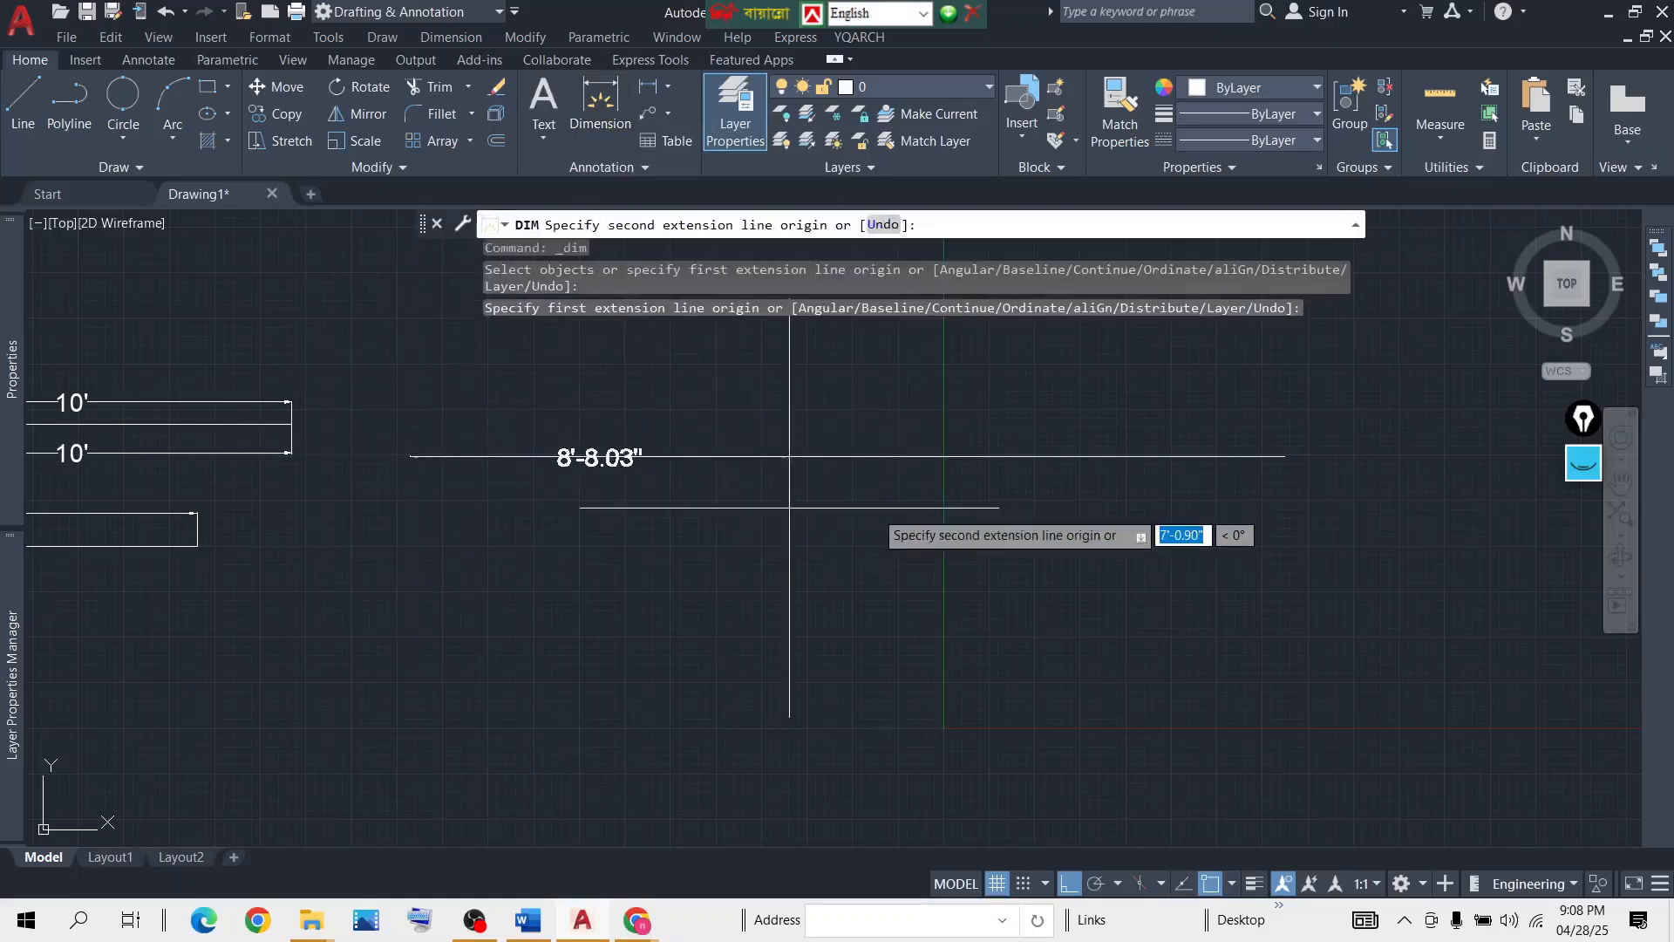
{"action": "left_click", "coordinate": [1285, 456]}
{"action": "left_click", "coordinate": [1286, 417]}
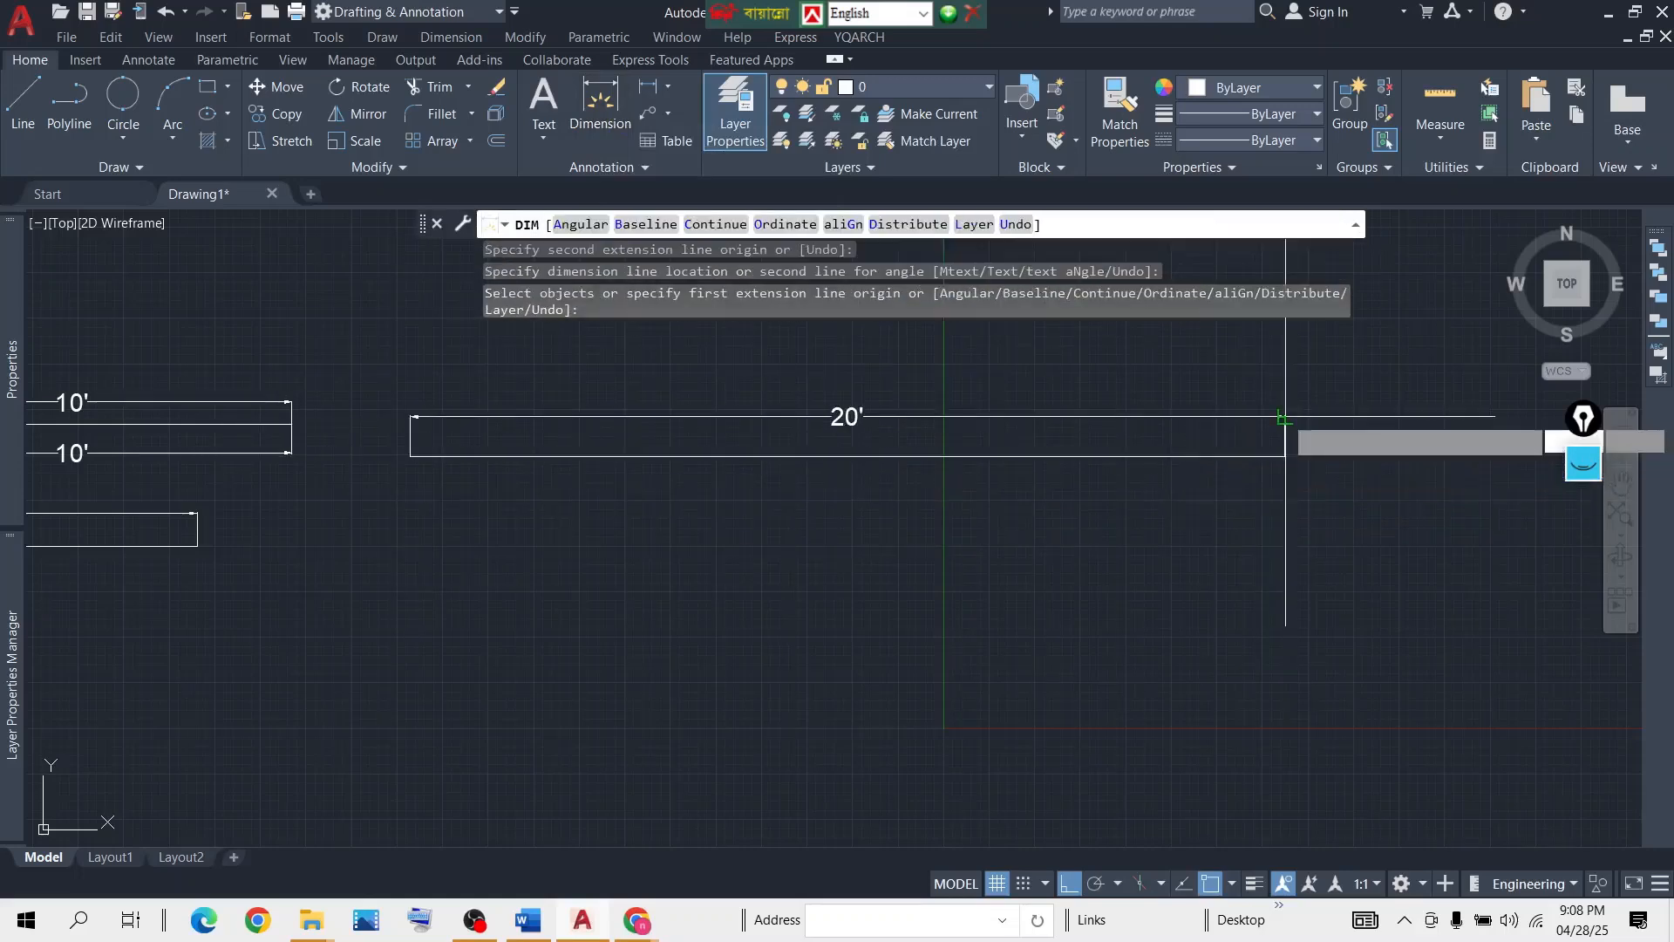
{"action": "key", "text": "Return"}
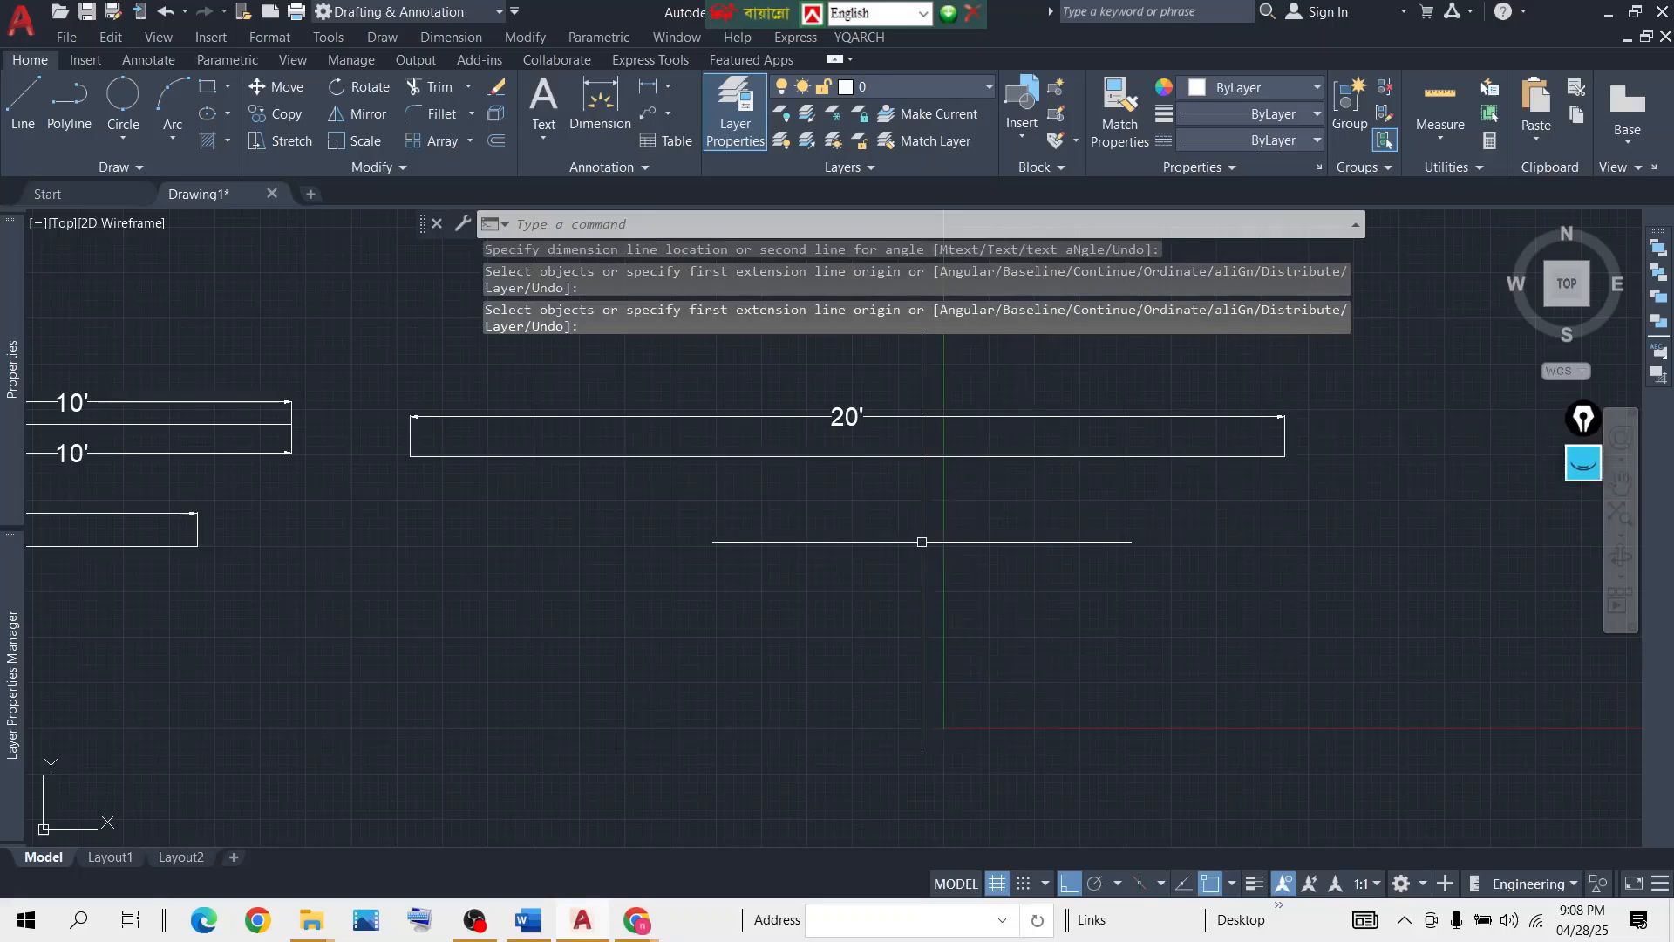
Dimension the 20' line by selecting the line itself, placing the dimension line just below it.
{"action": "left_click", "coordinate": [616, 126]}
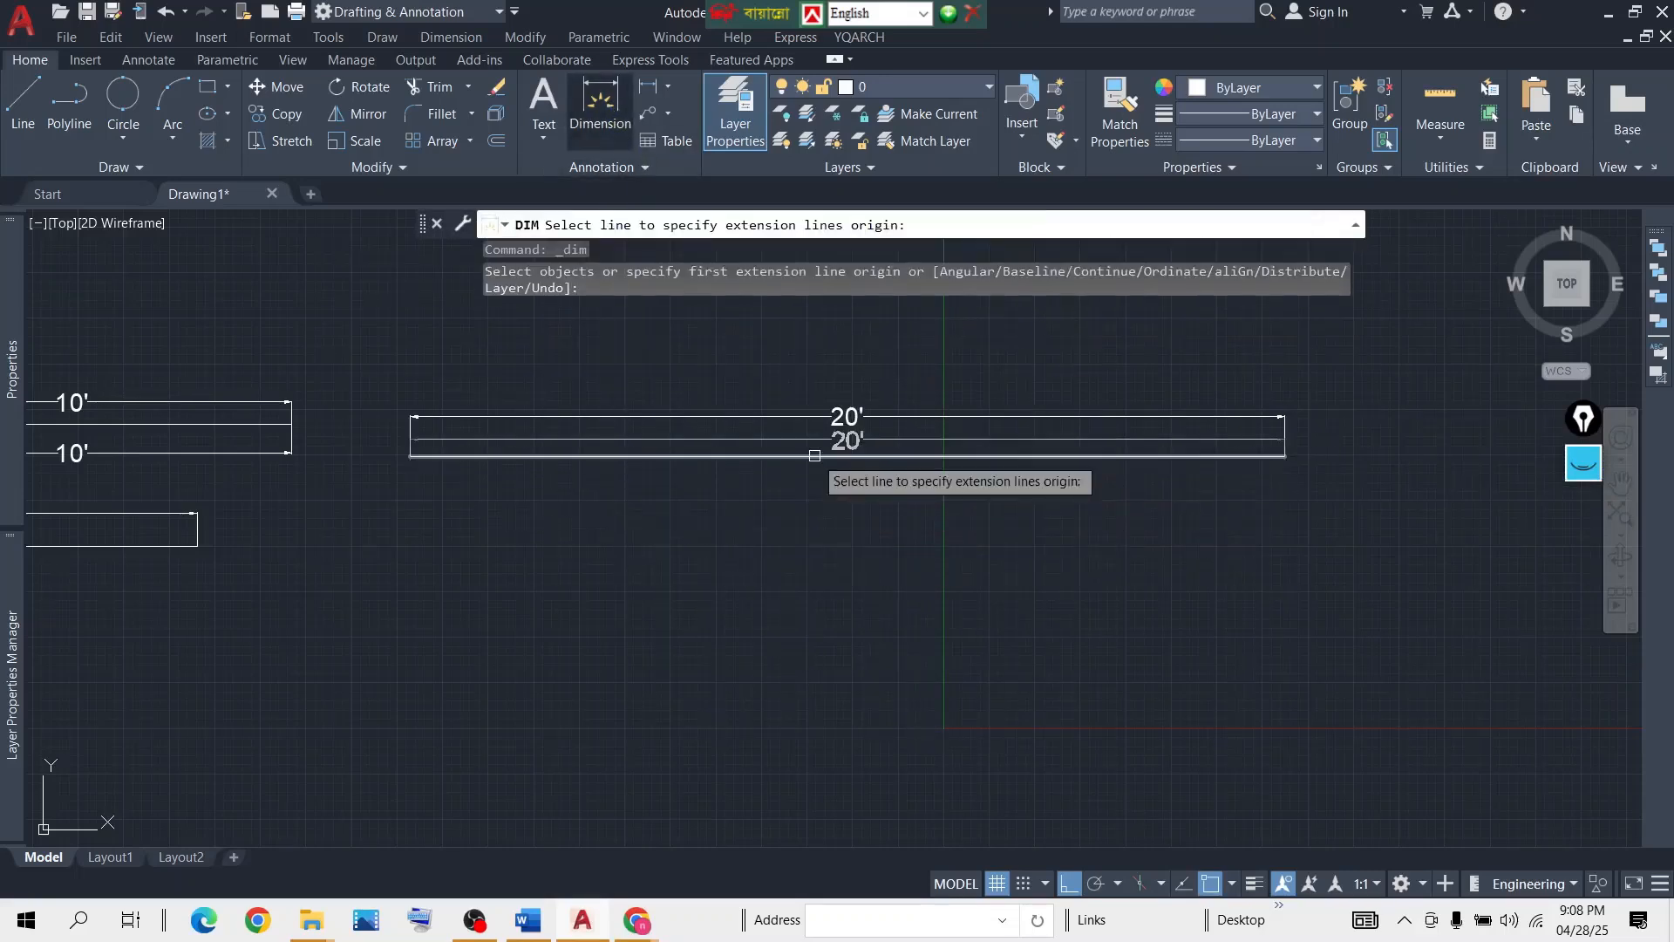
{"action": "left_click", "coordinate": [815, 455]}
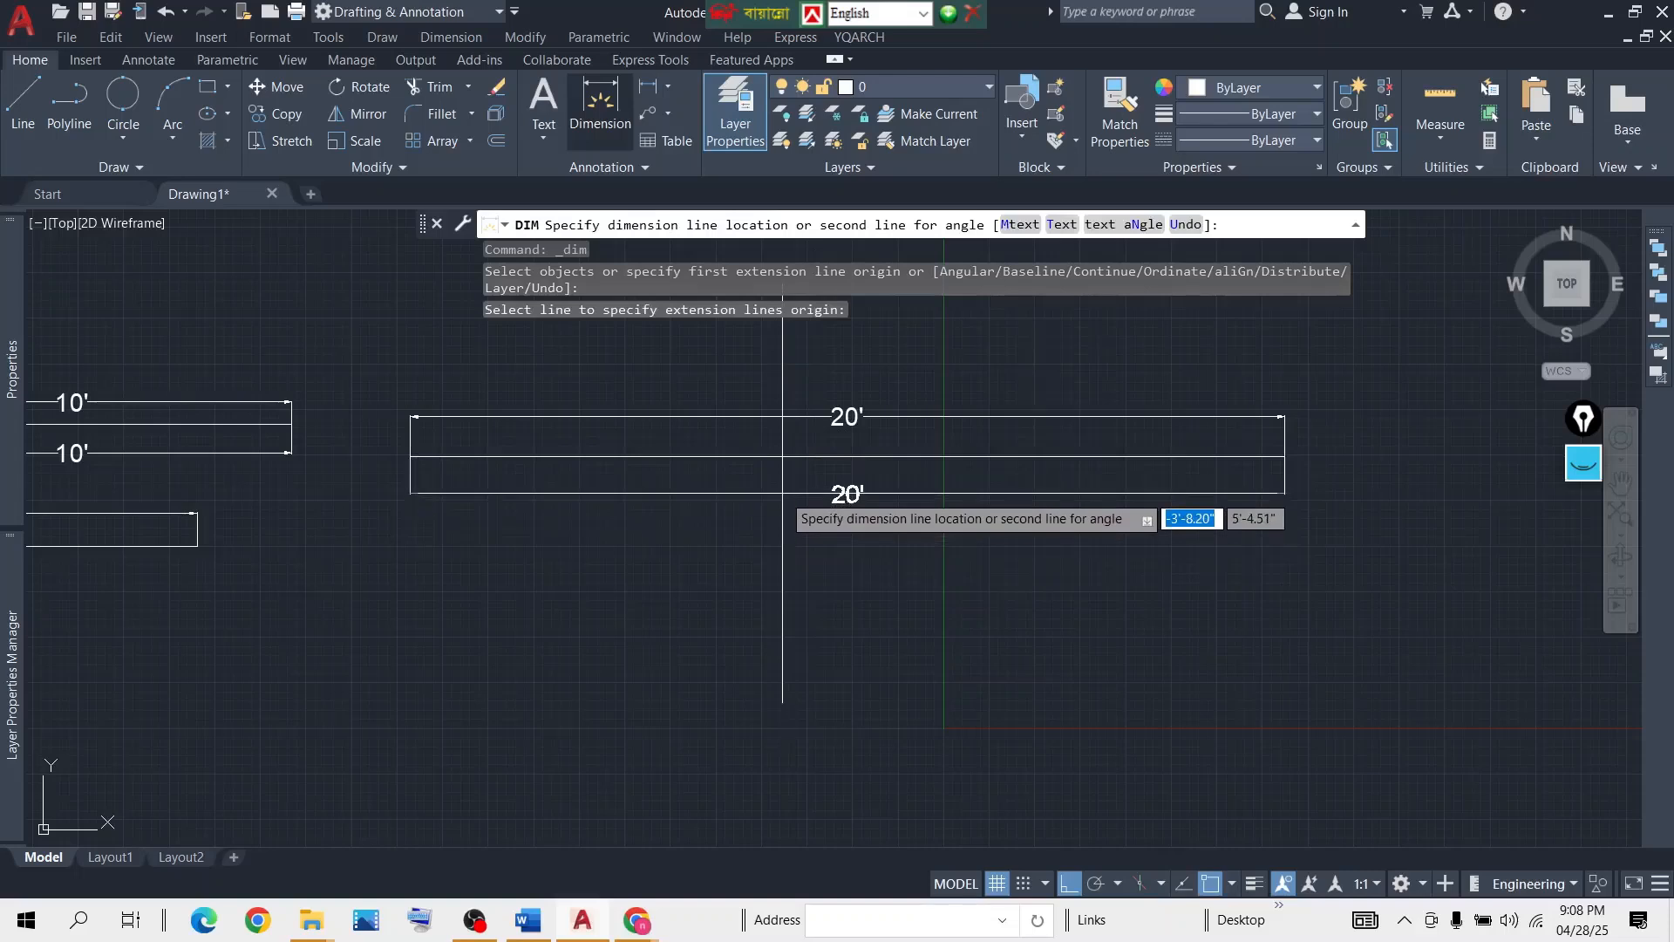
{"action": "left_click", "coordinate": [782, 495]}
{"action": "key", "text": "Return"}
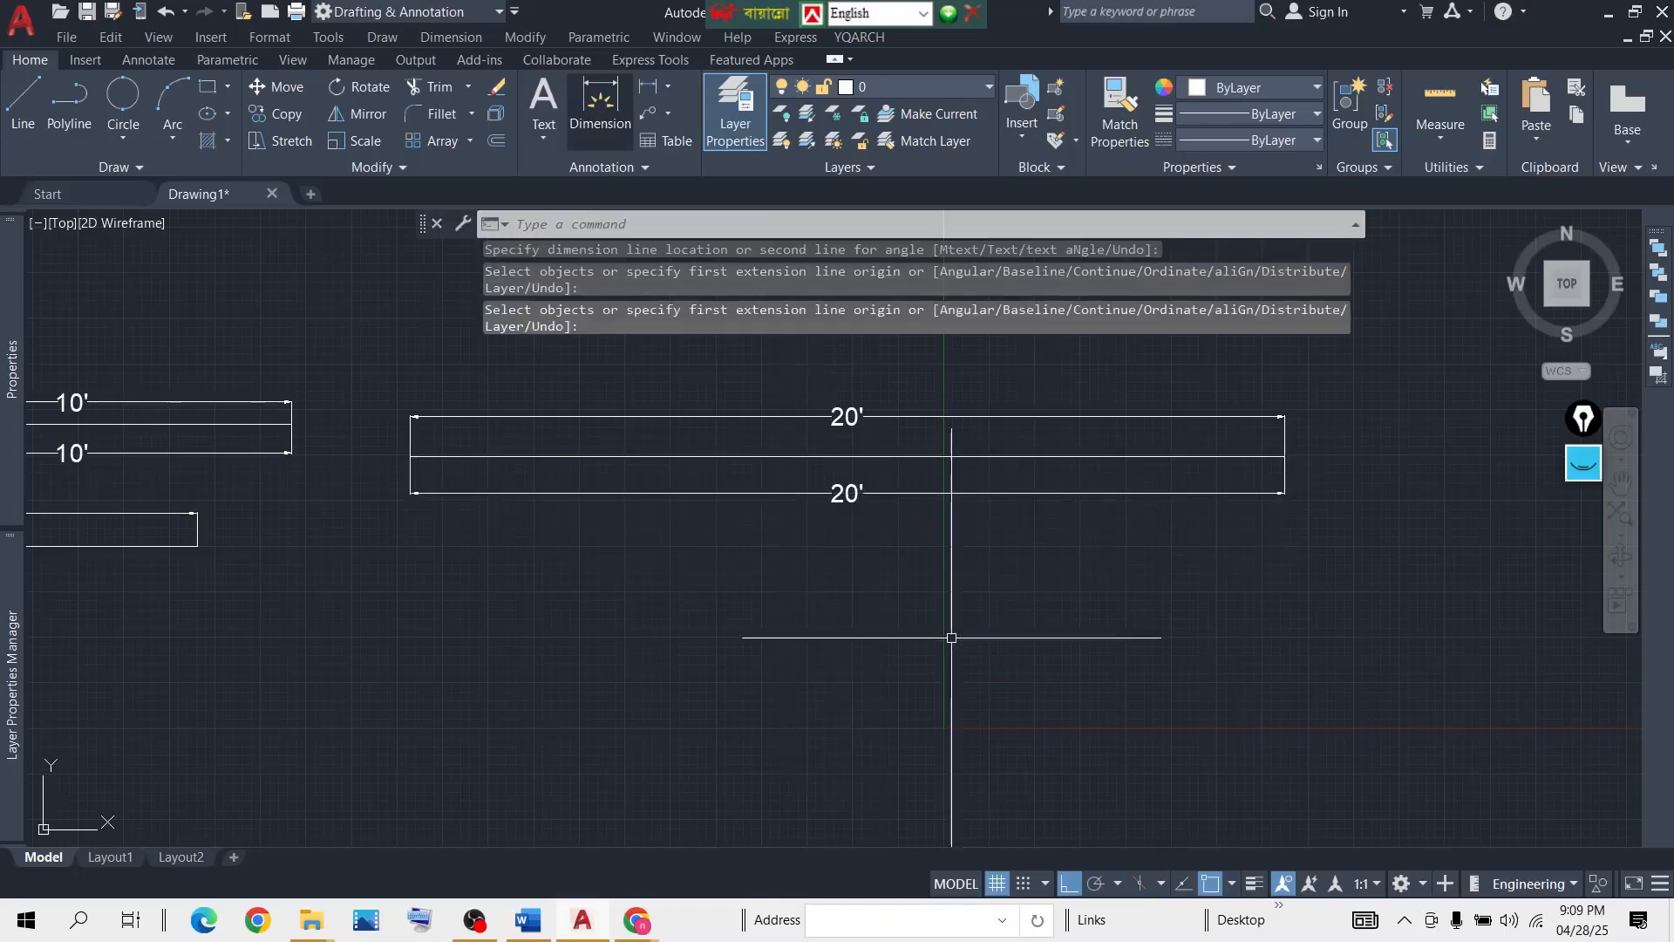
Turn off the Nearest object snap and try the snapping along the 20' line with the Dimension command.
{"action": "left_click", "coordinate": [1232, 883]}
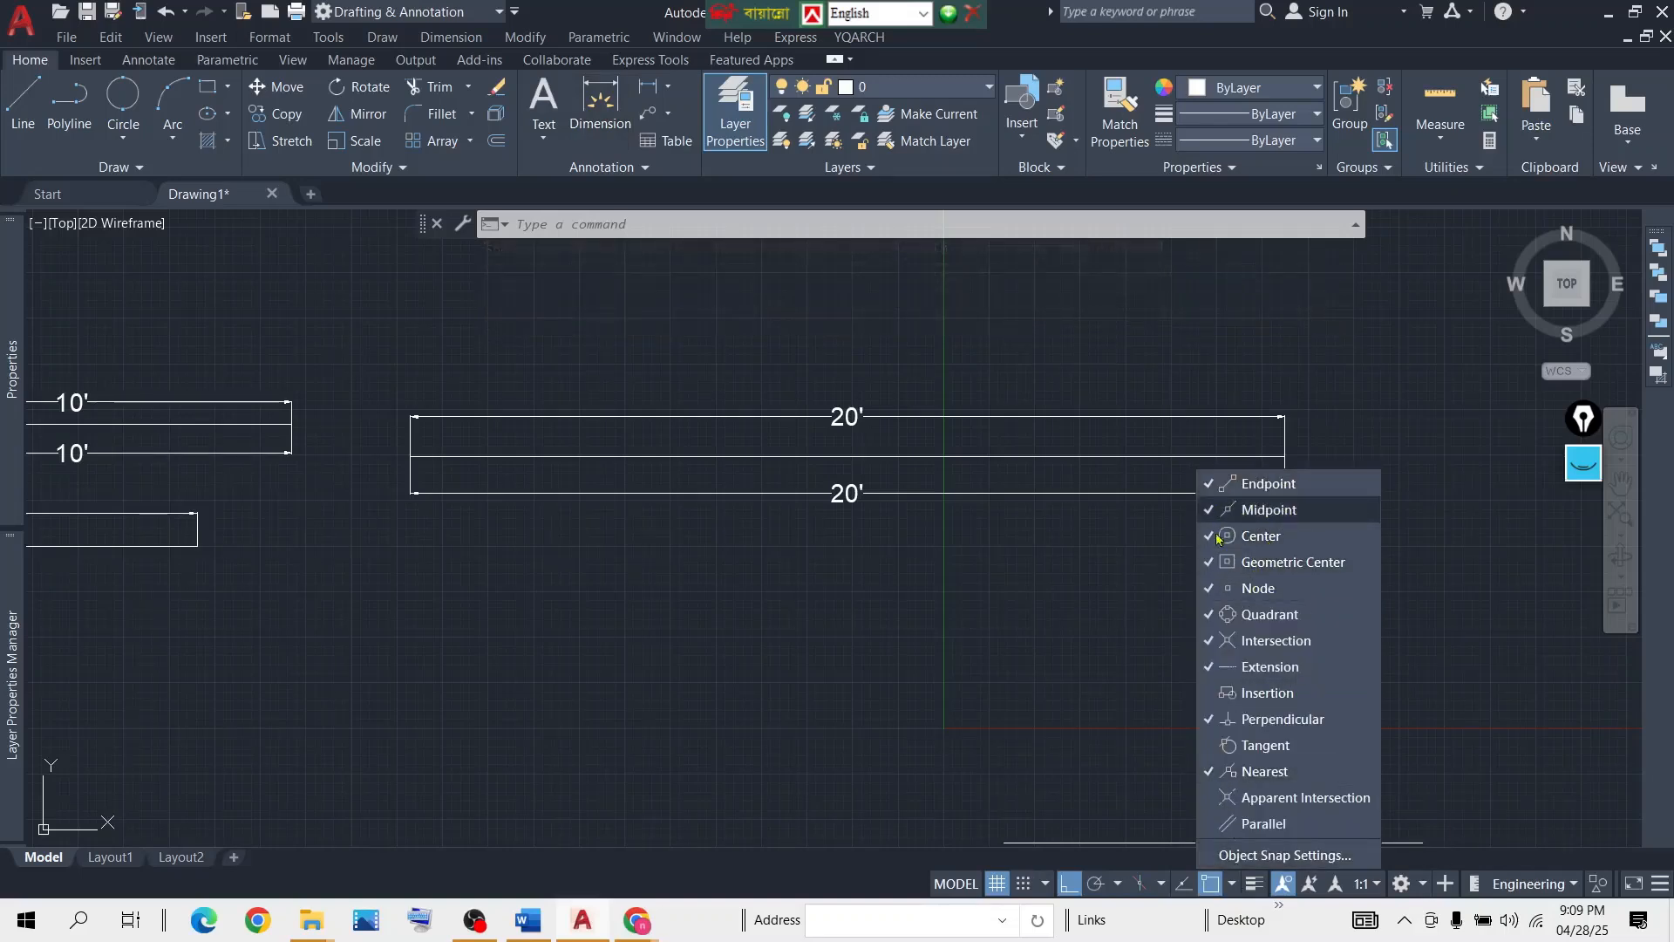
{"action": "left_click", "coordinate": [1212, 772]}
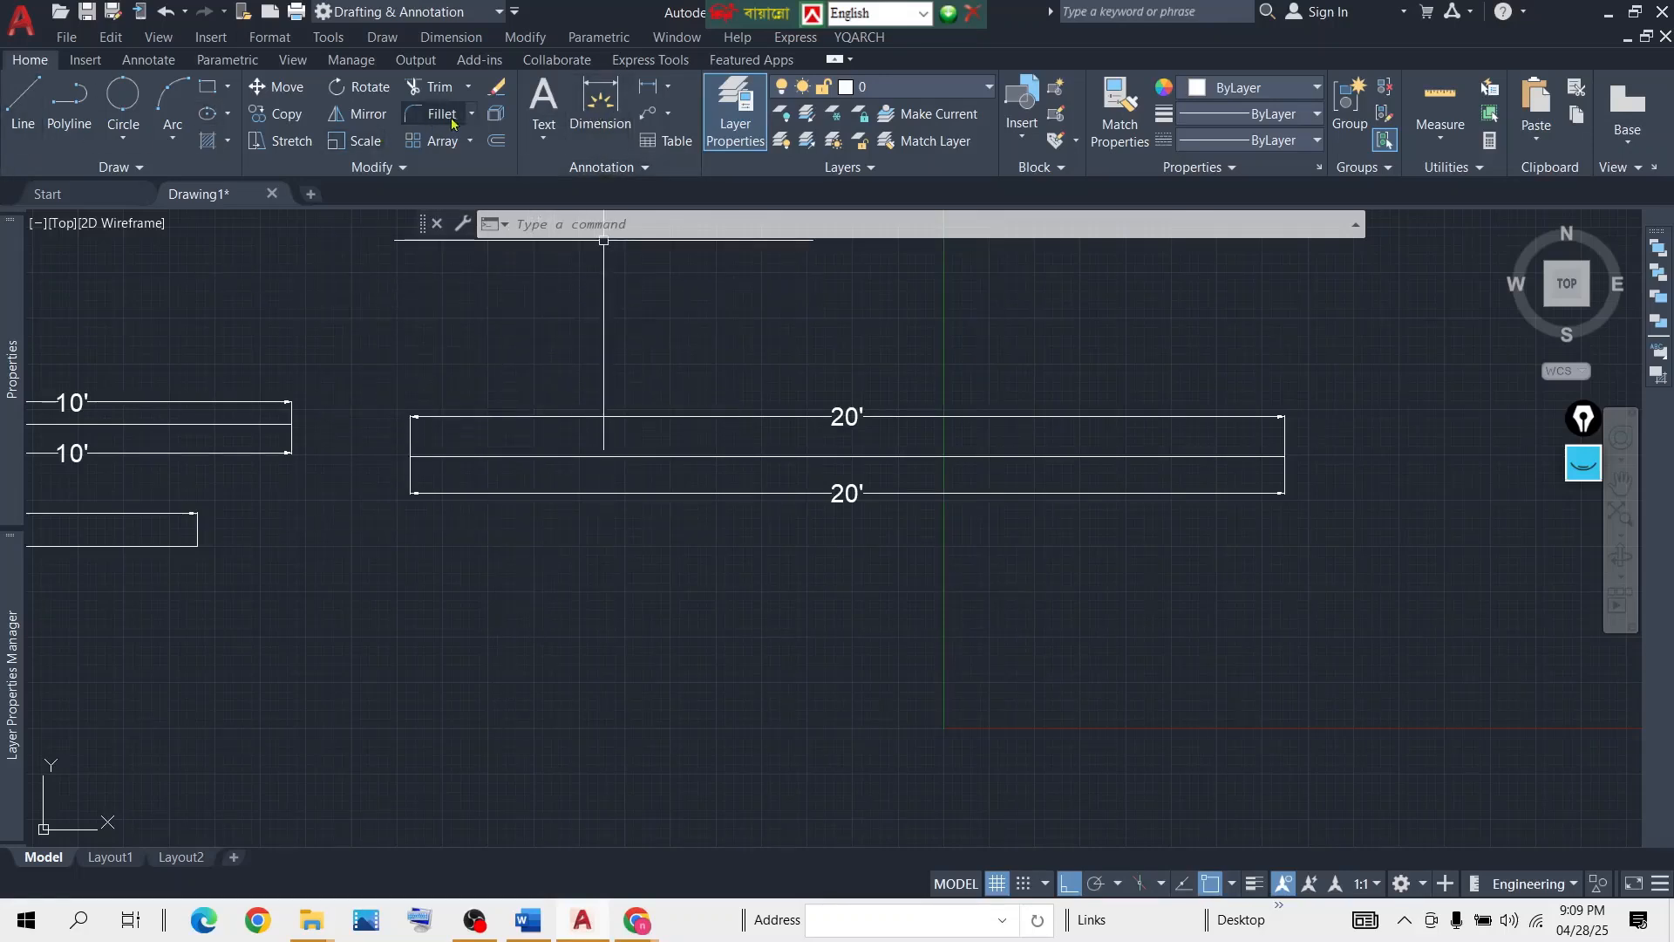
{"action": "left_click", "coordinate": [598, 104]}
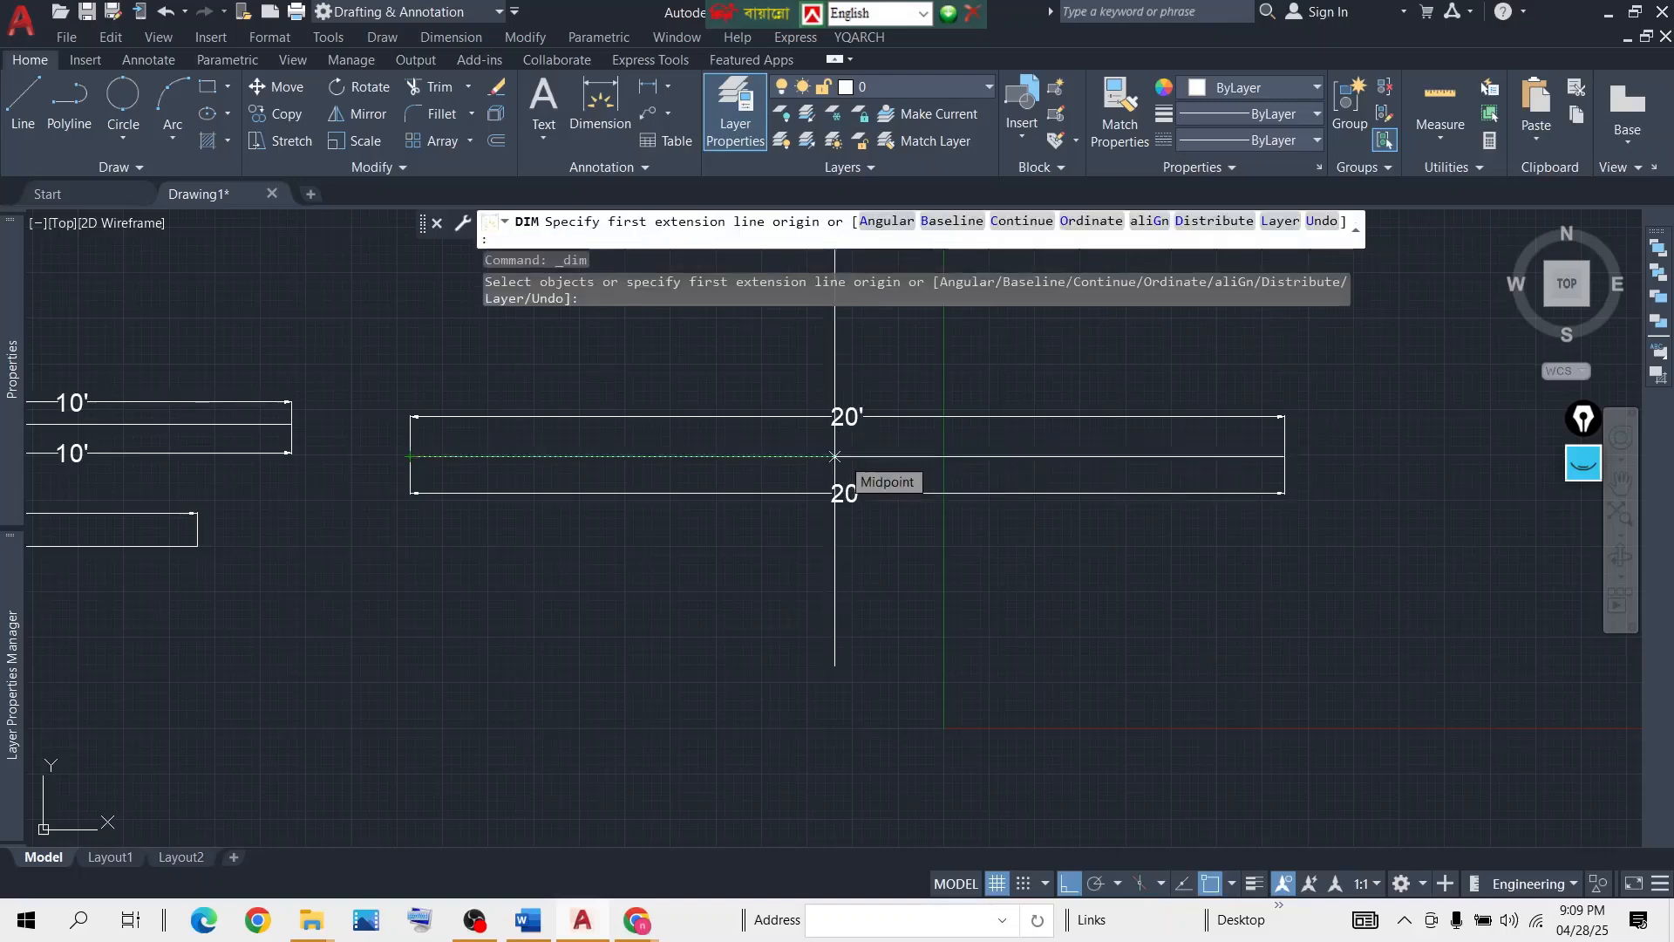
{"action": "key", "text": "Escape"}
Delete the dimensions below and above the 20' line, keeping the line itself.
{"action": "left_click", "coordinate": [766, 563]}
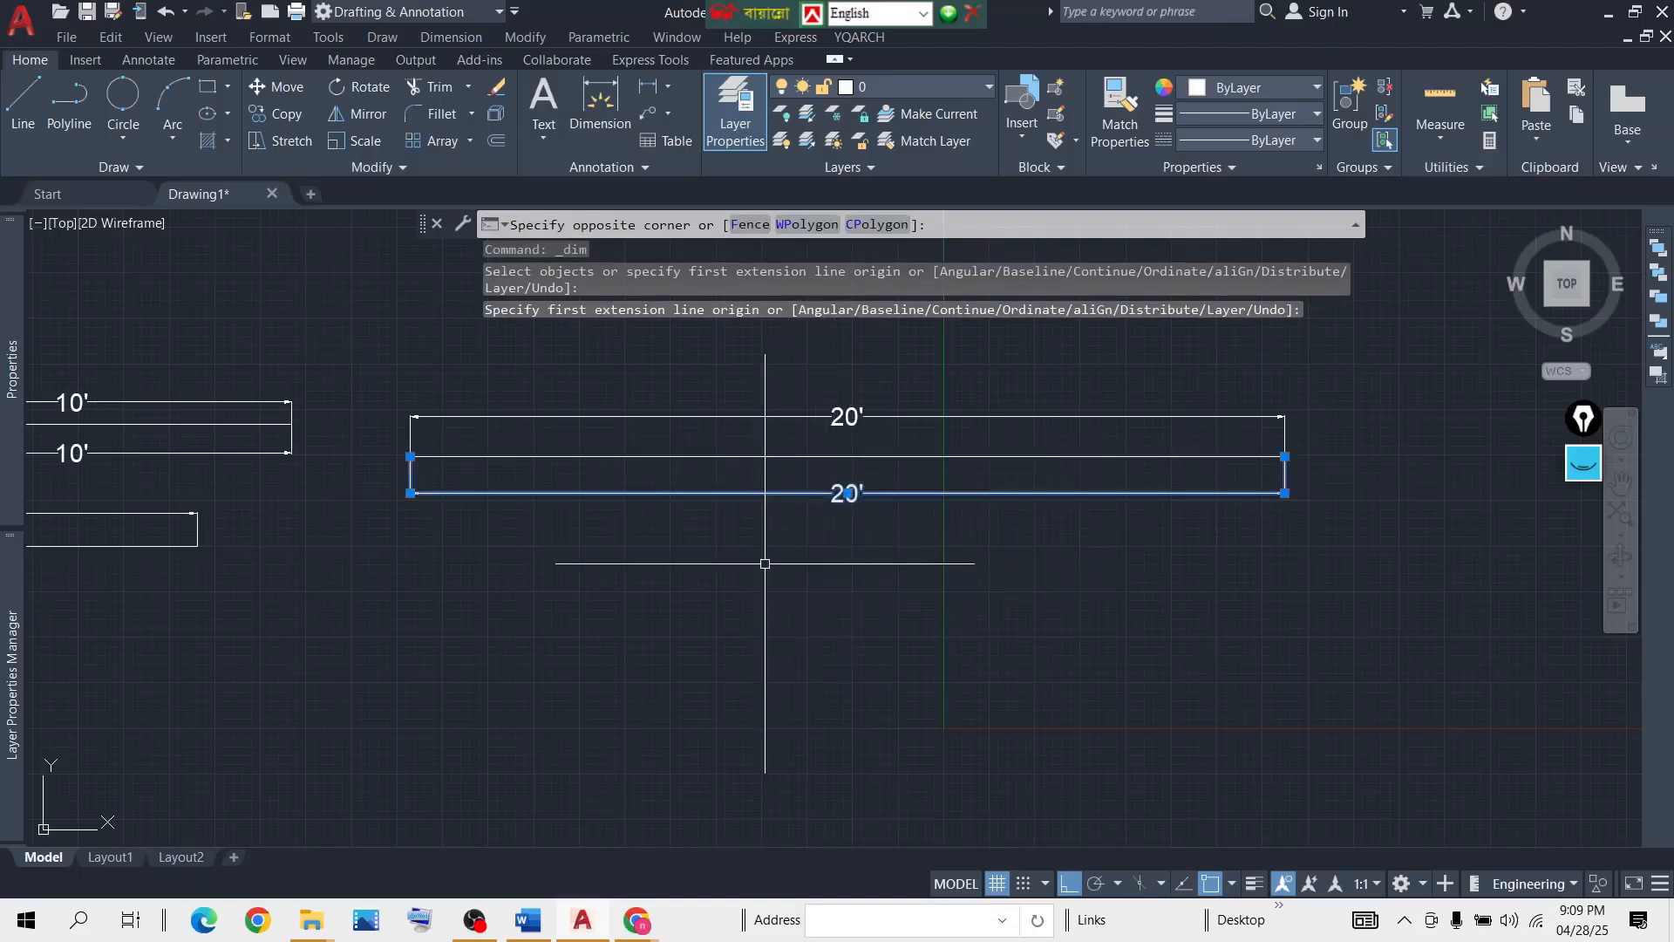
{"action": "key", "text": "Delete"}
{"action": "left_click", "coordinate": [916, 354]}
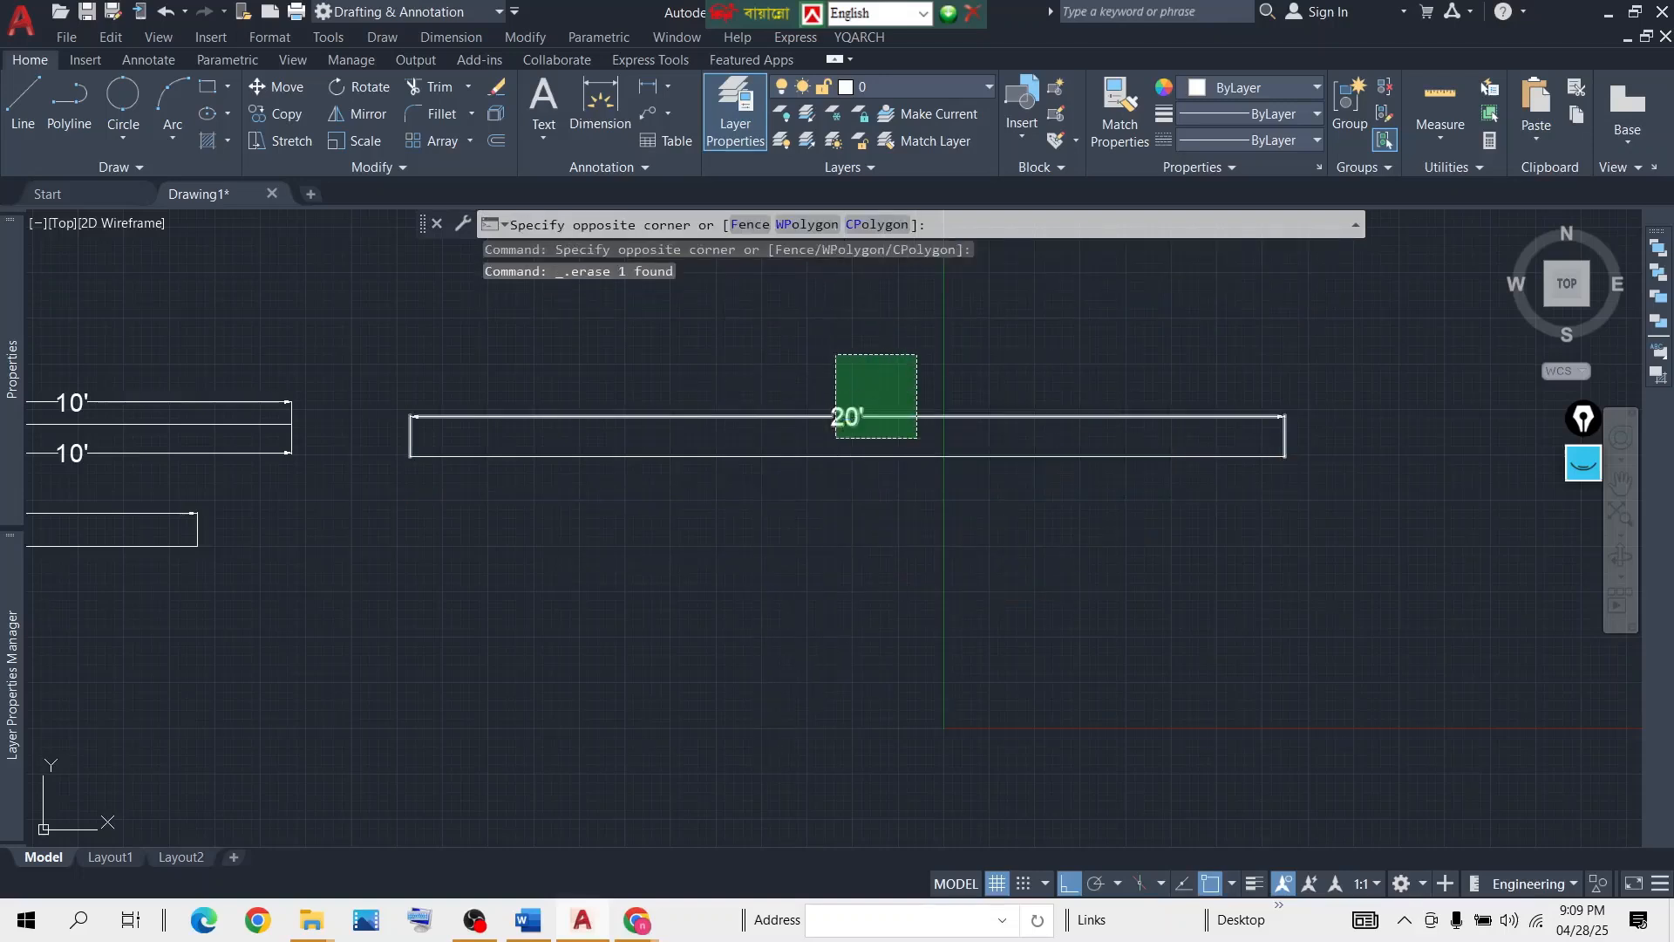
{"action": "left_click", "coordinate": [839, 432]}
{"action": "key", "text": "Delete"}
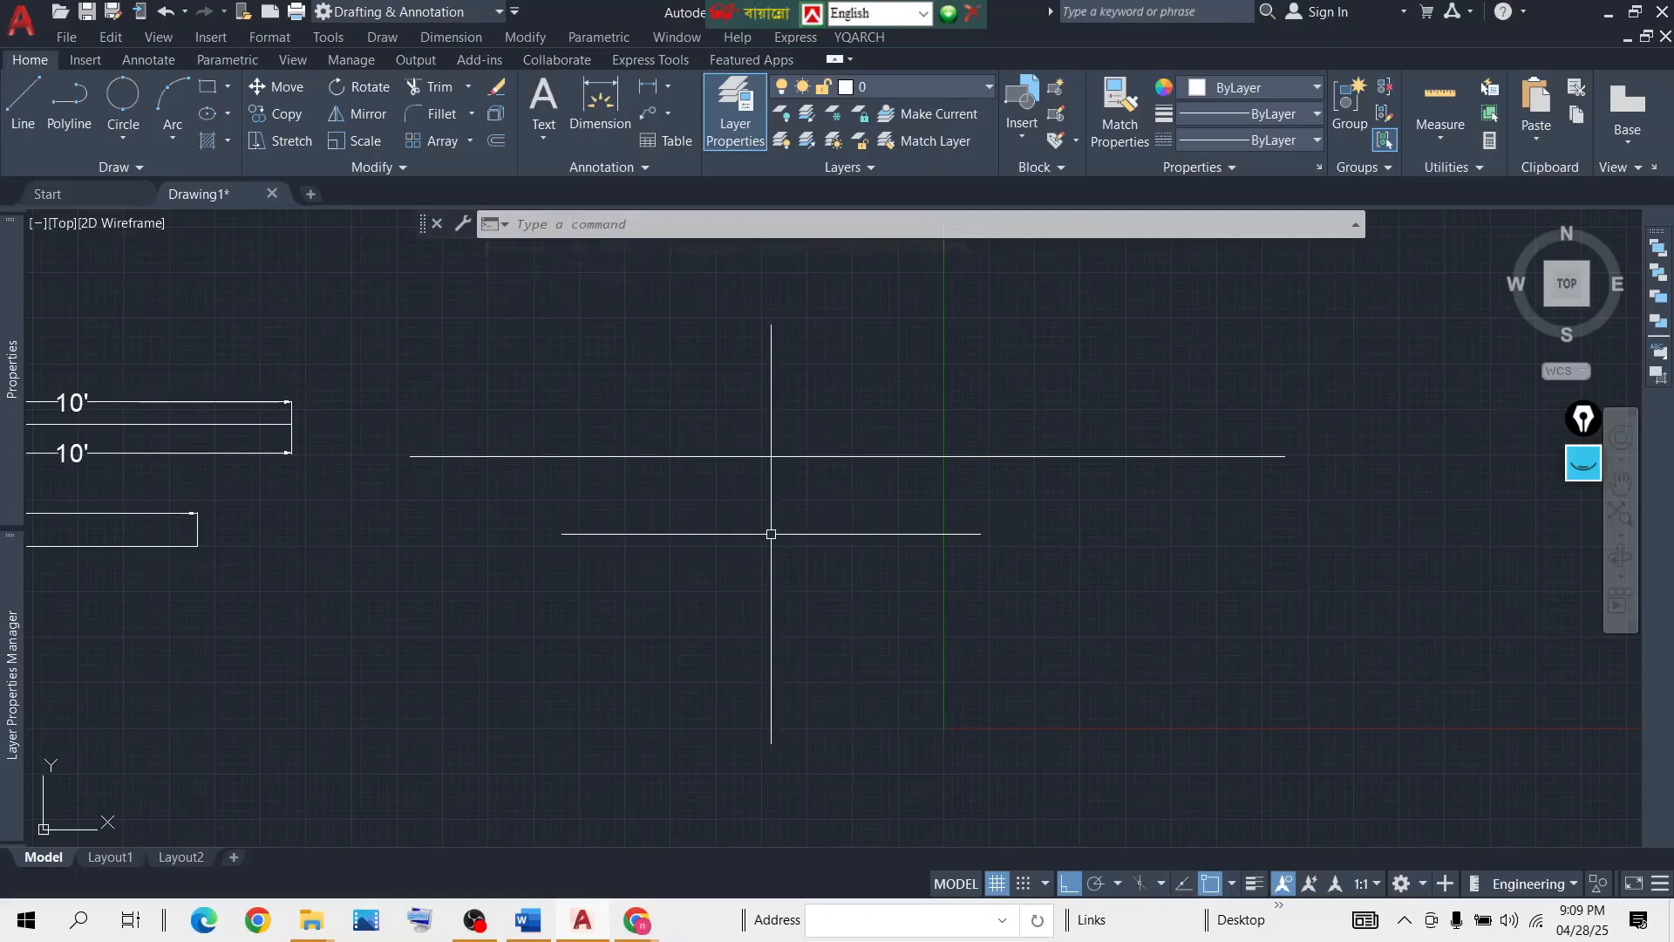
Add a linear dimension (DLI) between the two endpoints of the 20' line, placing the dimension line just above it.
{"action": "type", "text": "dli"}
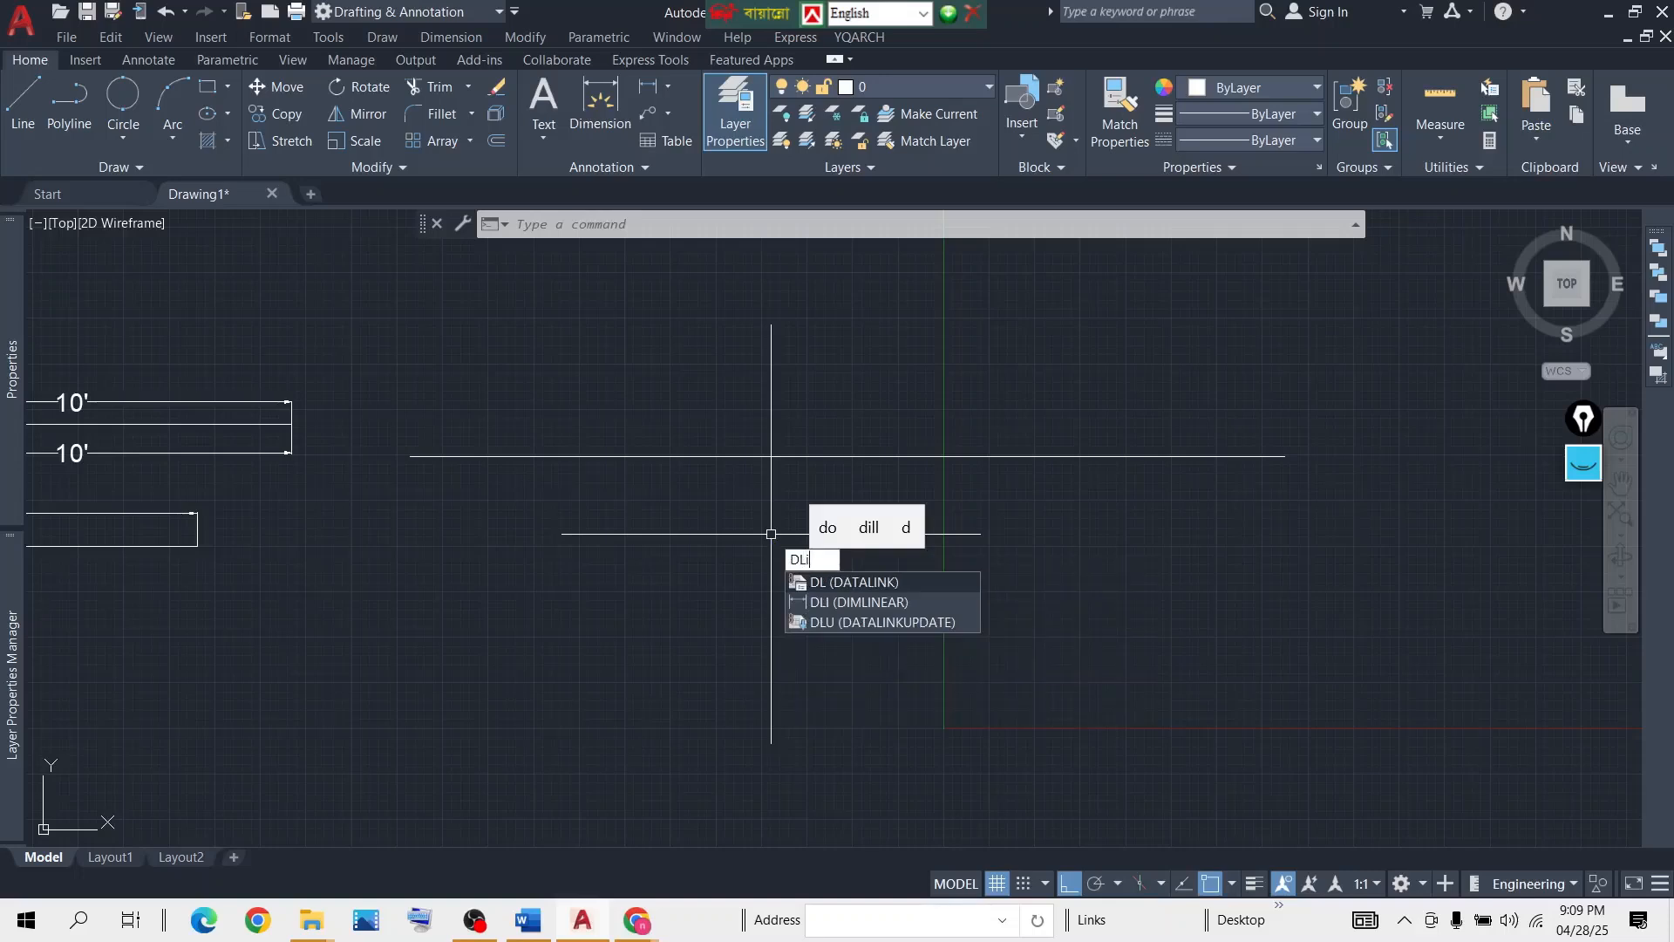
{"action": "key", "text": "Escape"}
{"action": "type", "text": "dli"}
{"action": "key", "text": "Return"}
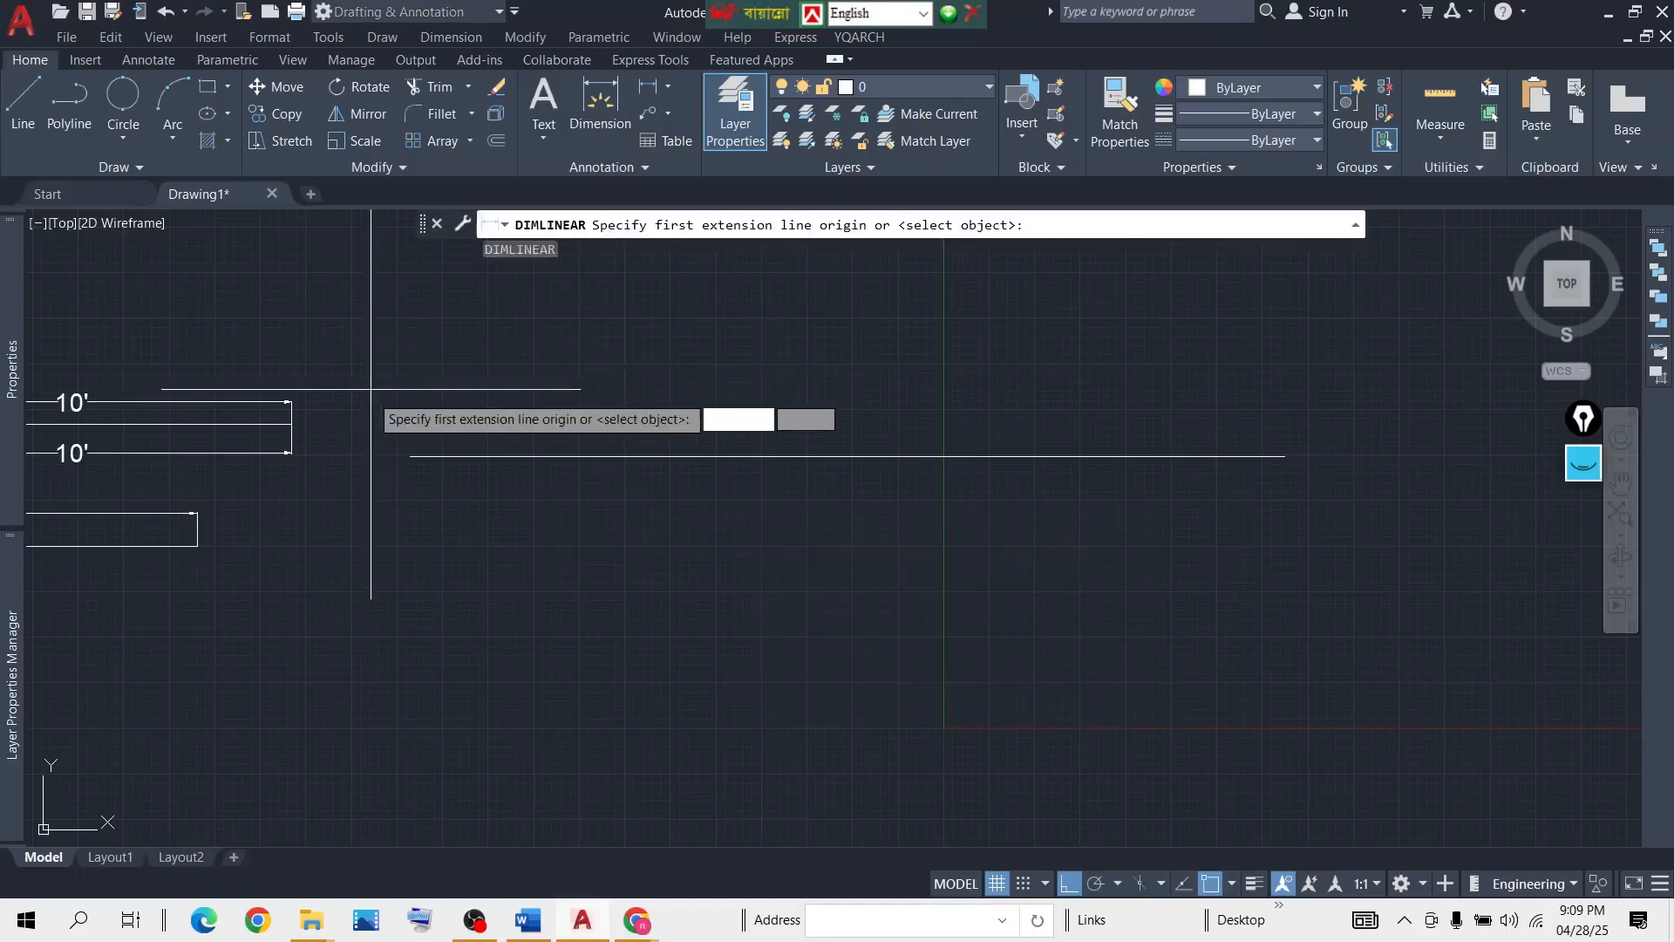
{"action": "left_click", "coordinate": [410, 456]}
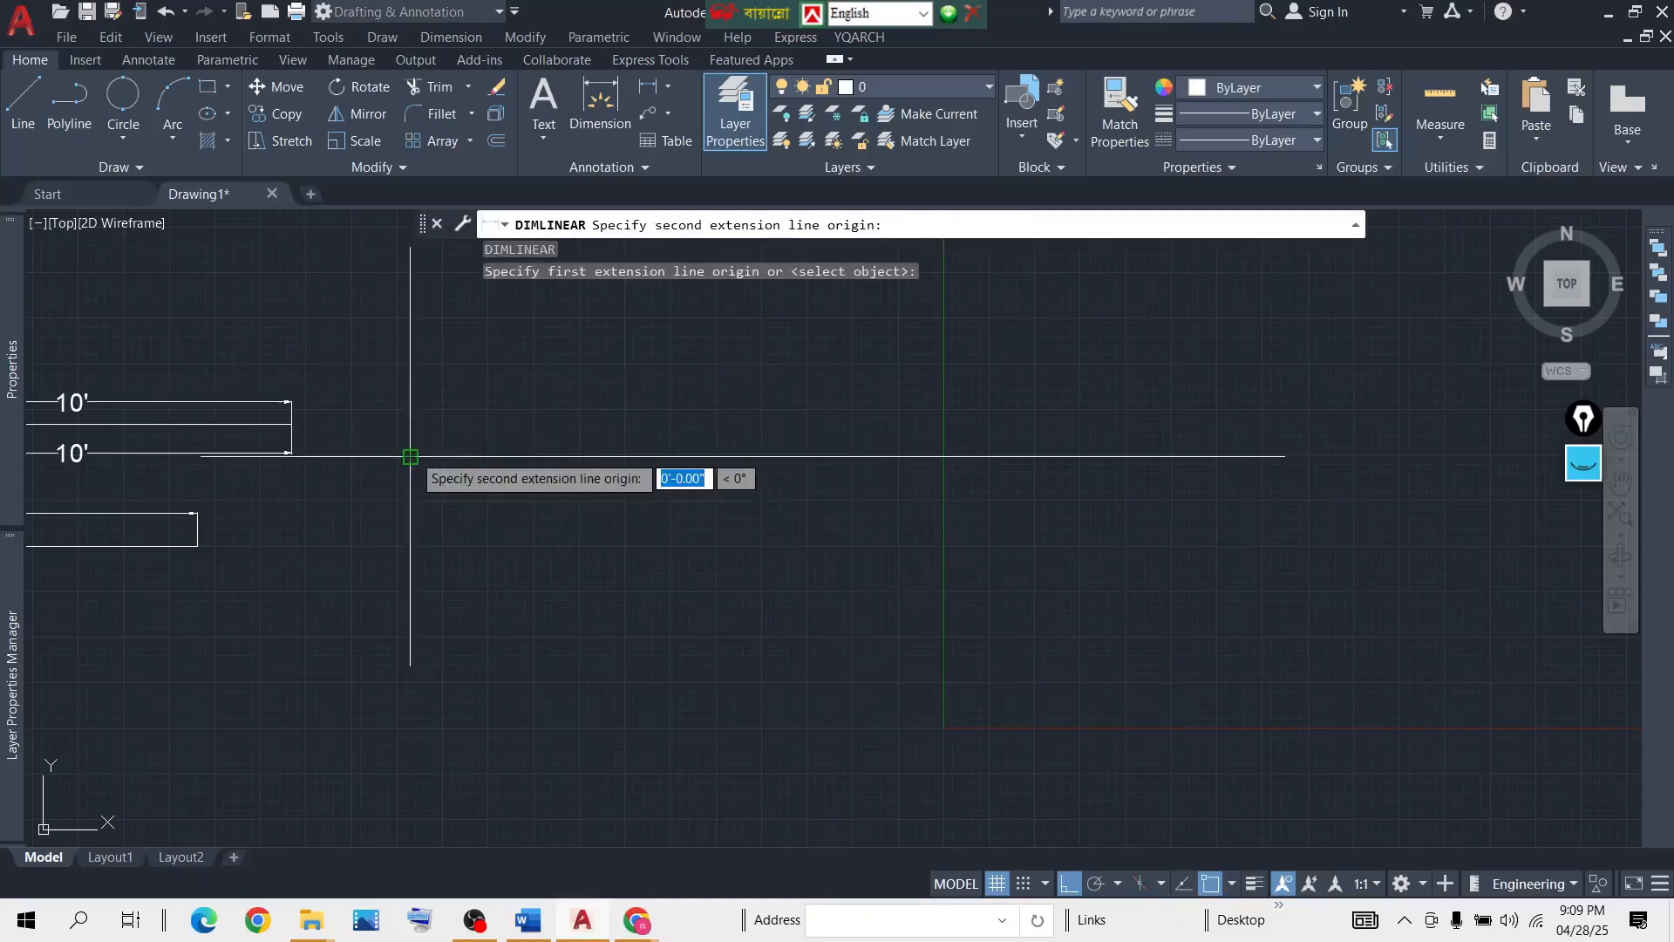
{"action": "left_click", "coordinate": [1285, 456]}
{"action": "left_click", "coordinate": [1279, 421]}
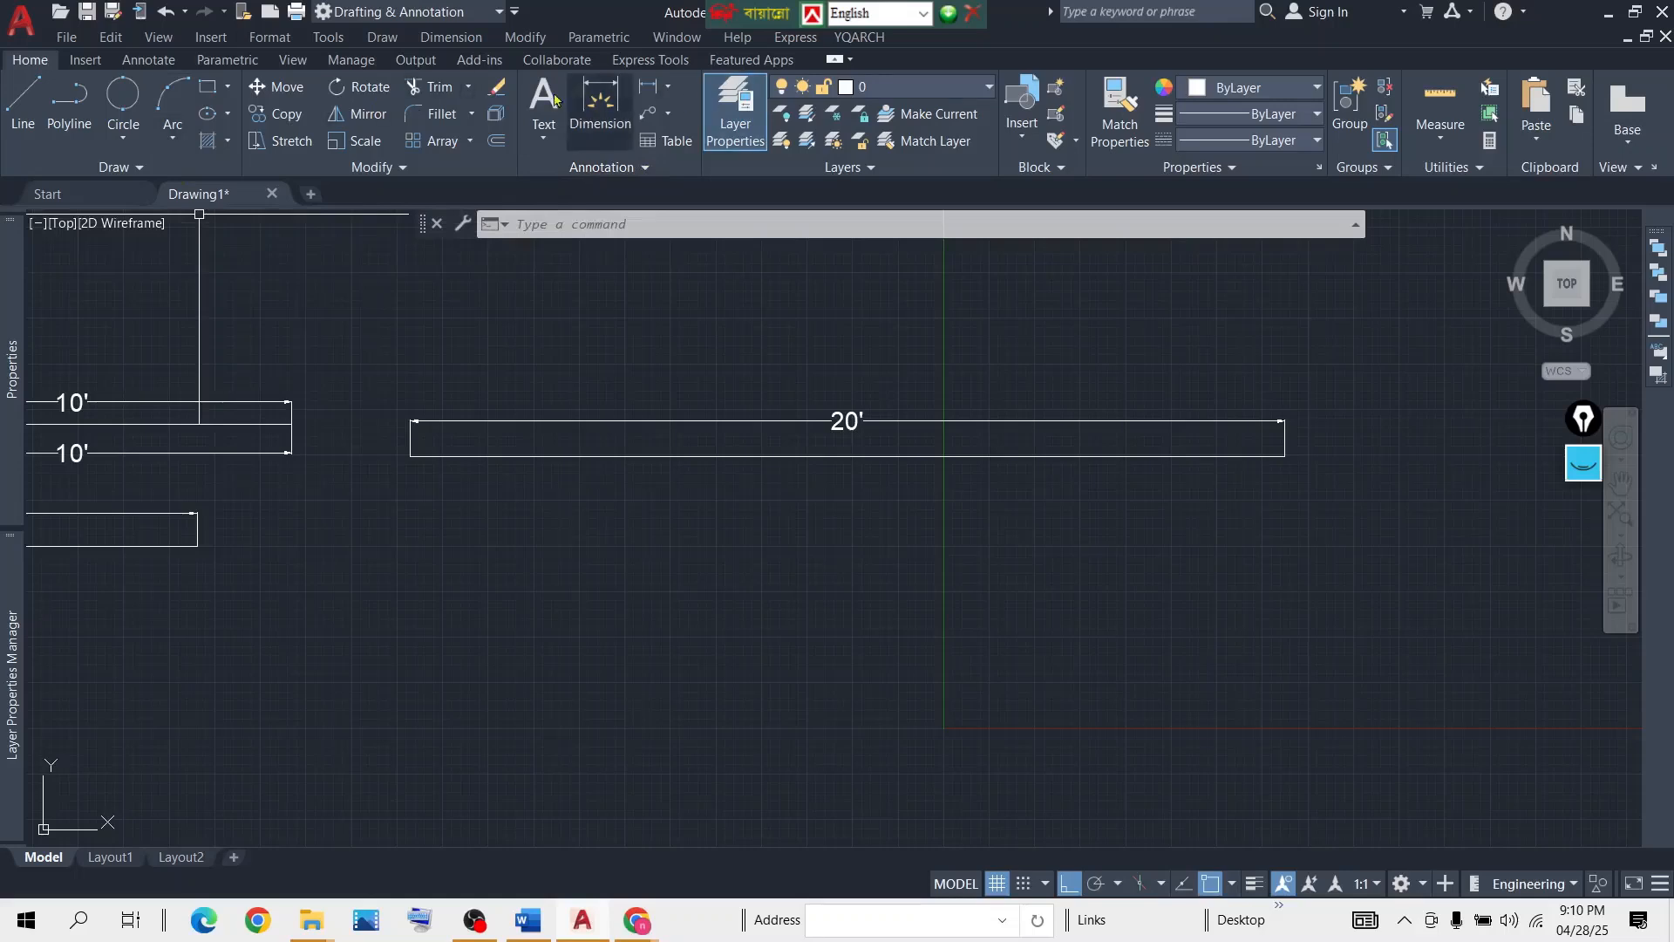
{"action": "mouse_move", "coordinate": [12, 319]}
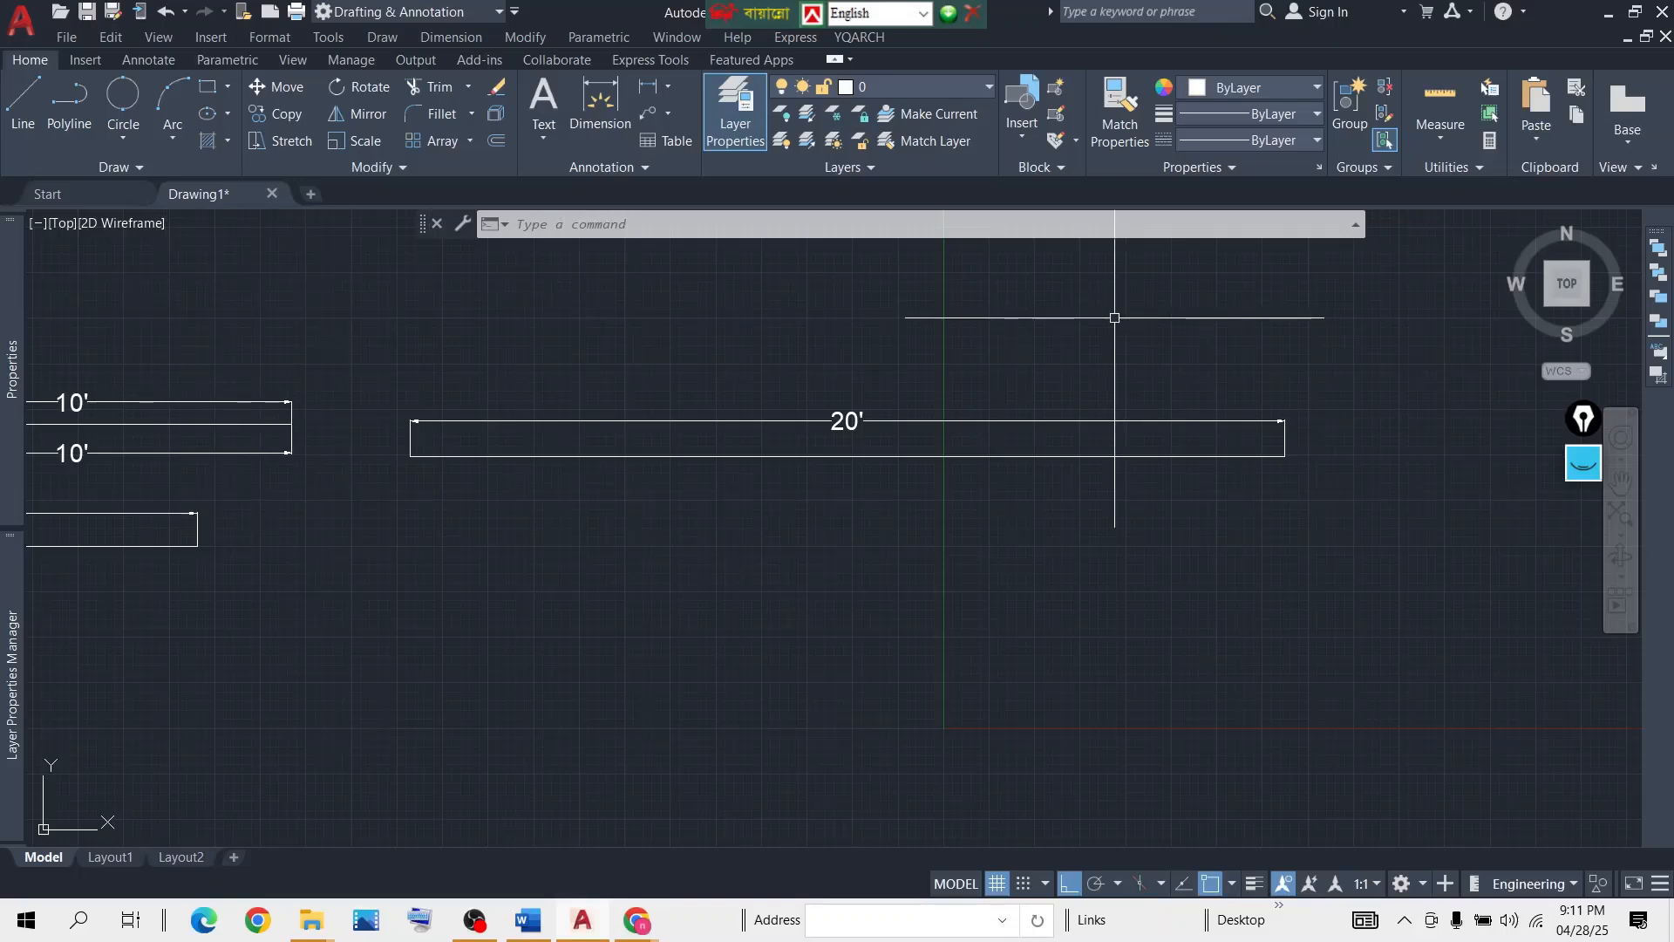
{"action": "scroll", "coordinate": [1308, 428], "scroll_direction": "up", "scroll_amount": 5}
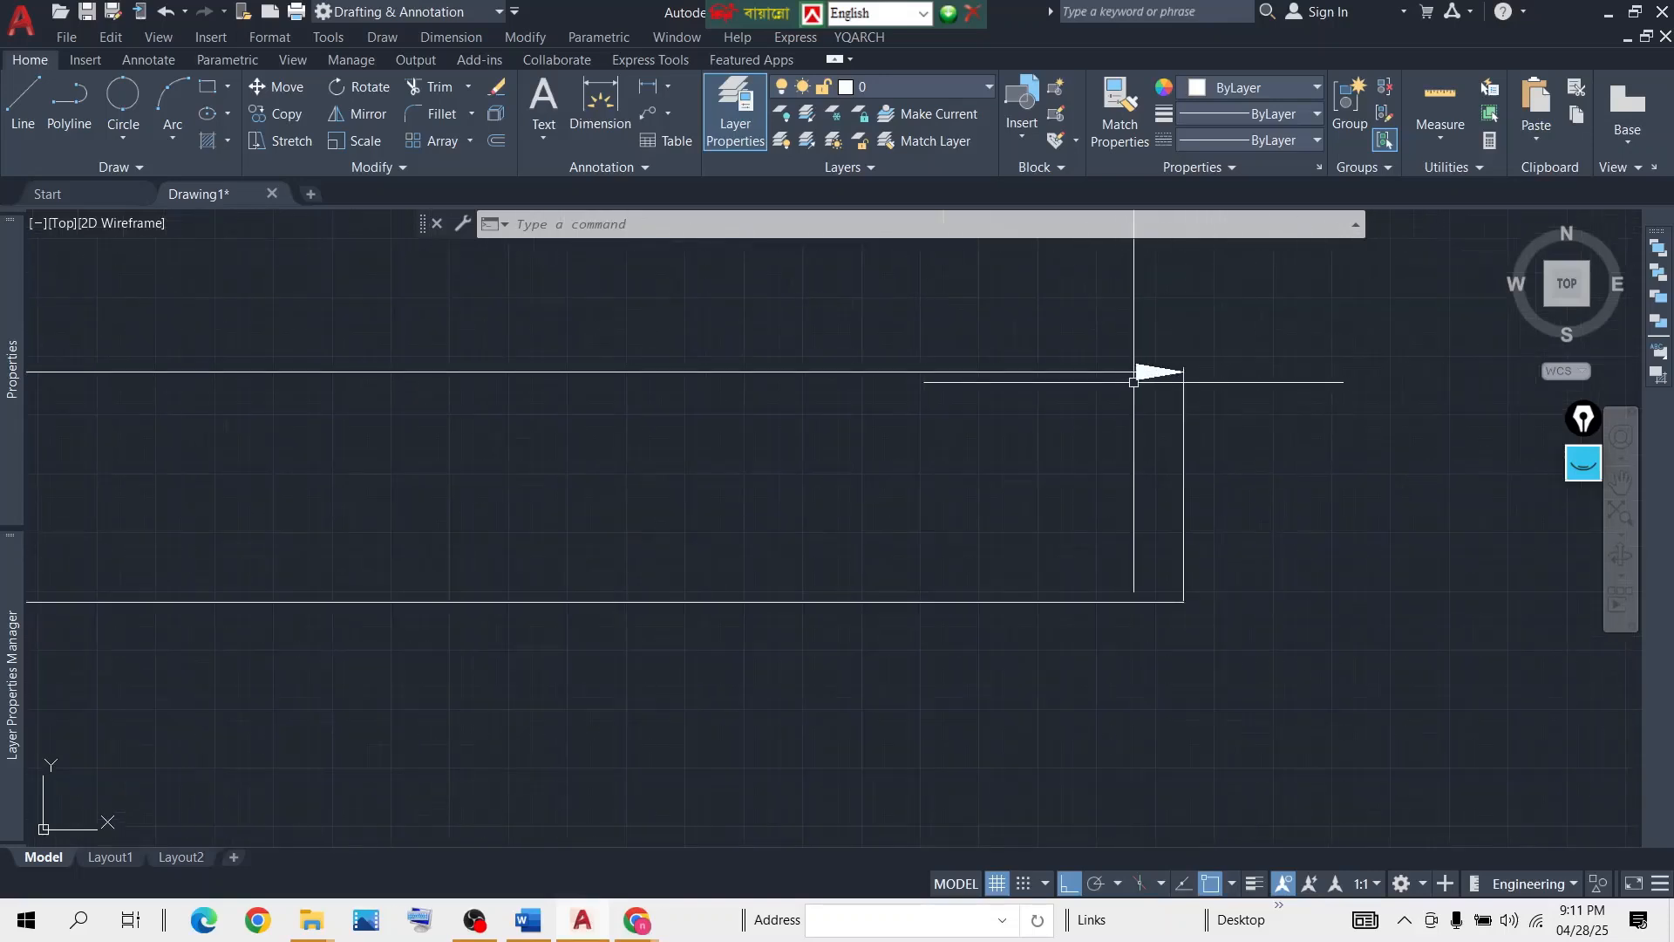
{"action": "scroll", "coordinate": [1186, 413], "scroll_direction": "down", "scroll_amount": 3}
{"action": "scroll", "coordinate": [814, 479], "scroll_direction": "down", "scroll_amount": 2}
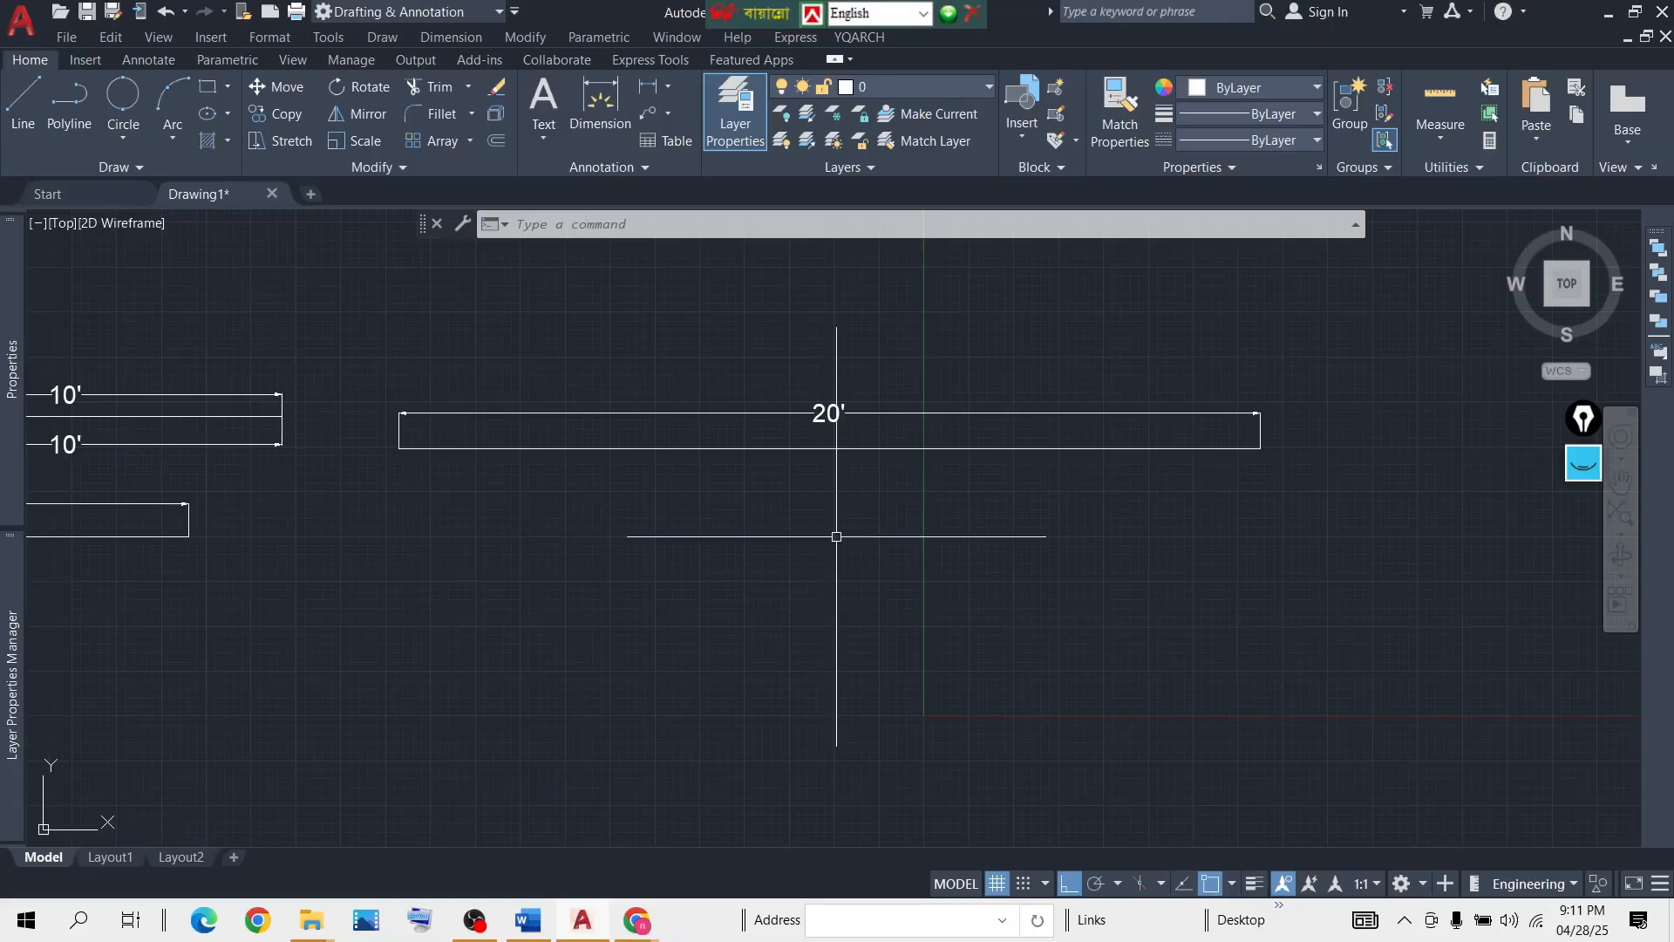
{"action": "scroll", "coordinate": [787, 498], "scroll_direction": "up", "scroll_amount": 2}
{"action": "scroll", "coordinate": [765, 587], "scroll_direction": "down", "scroll_amount": 2}
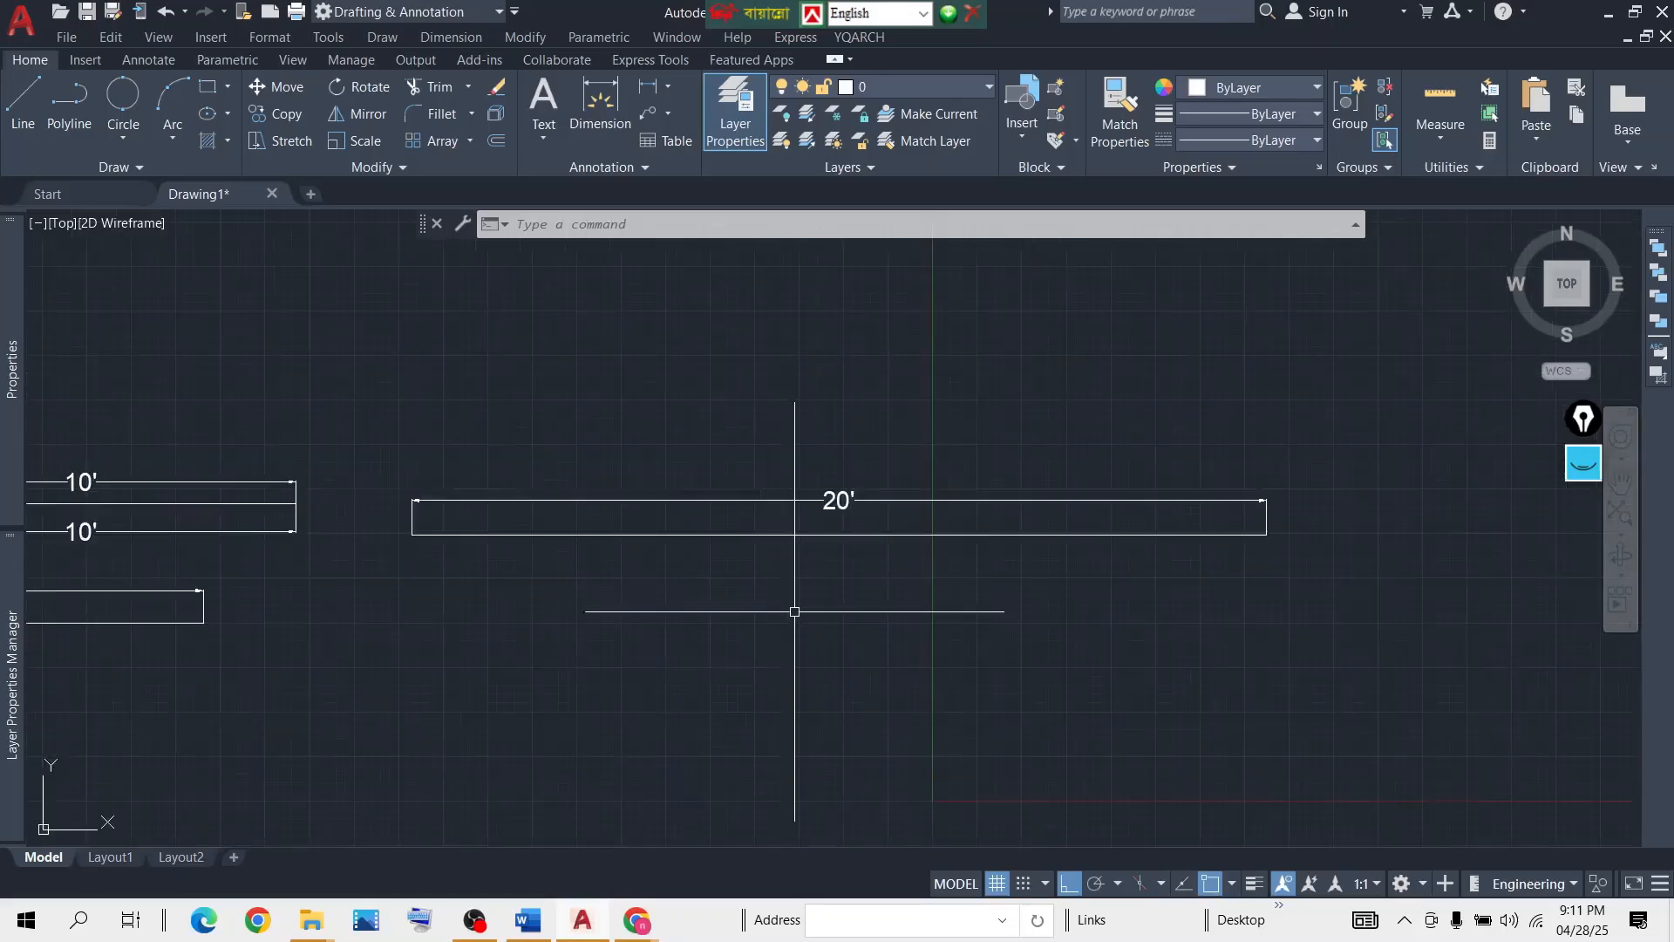
{"action": "mouse_move", "coordinate": [792, 609]}
{"action": "middle_mouse_down"}
{"action": "mouse_move", "coordinate": [792, 650]}
{"action": "mouse_move", "coordinate": [796, 582]}
{"action": "middle_mouse_up"}
{"action": "scroll", "coordinate": [792, 568], "scroll_direction": "down", "scroll_amount": 2}
{"action": "scroll", "coordinate": [803, 561], "scroll_direction": "up", "scroll_amount": 2}
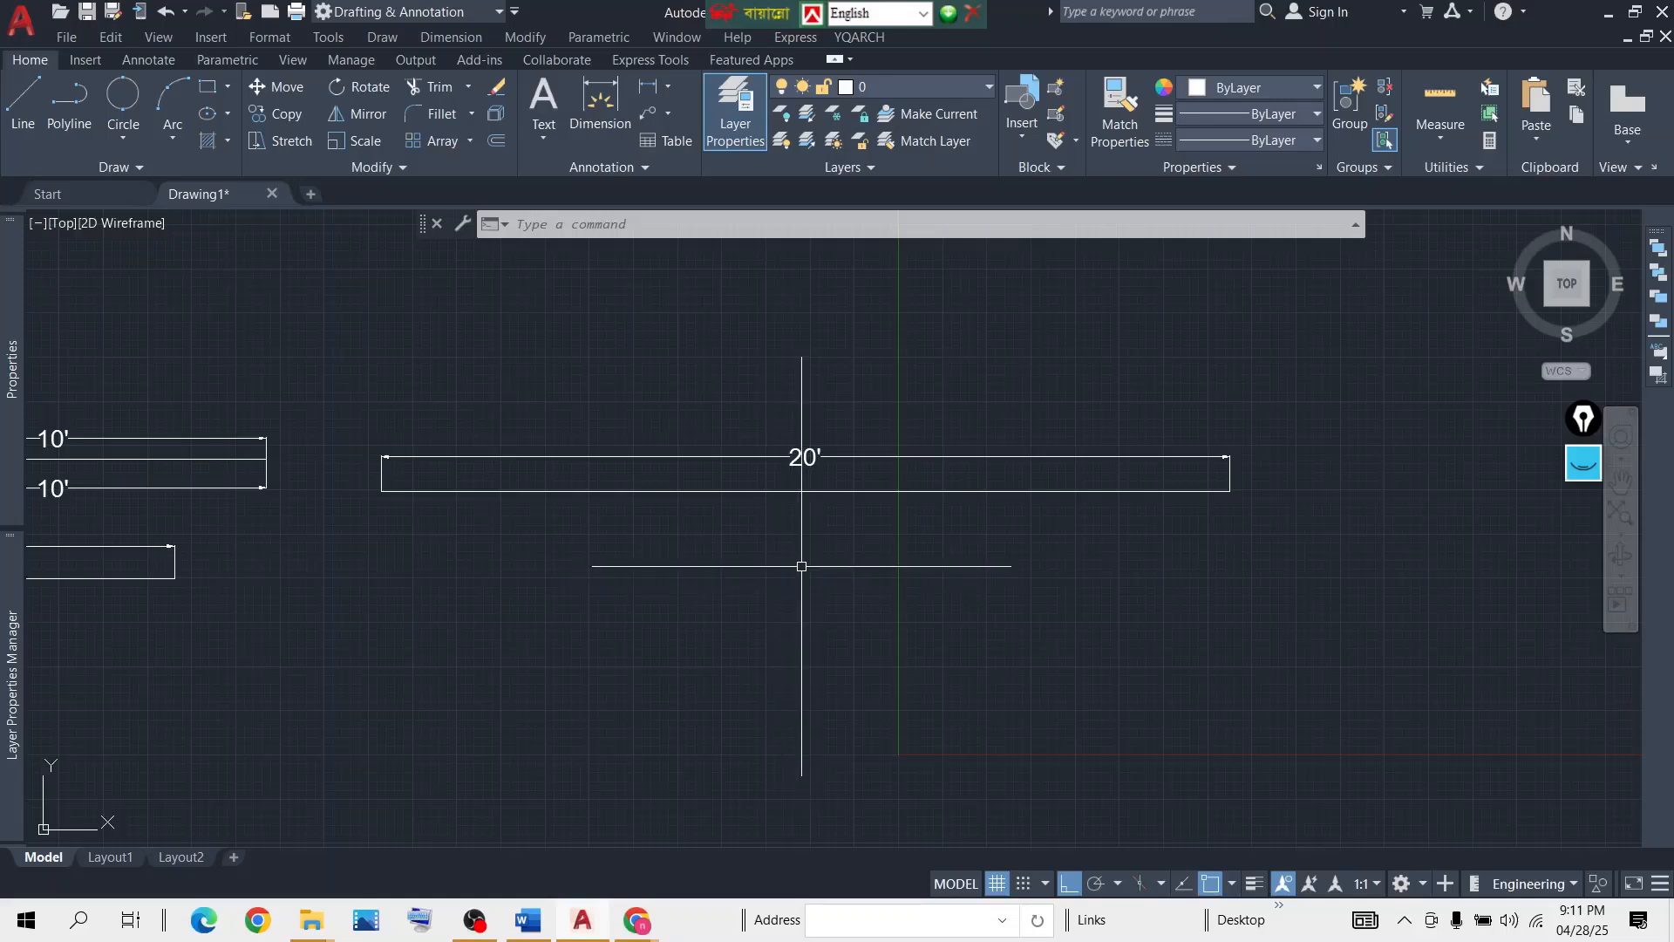
Add a second linear dimension (DLI) between the endpoints of the 20' line, placing the dimension line below it.
{"action": "scroll", "coordinate": [841, 556], "scroll_direction": "up", "scroll_amount": 2}
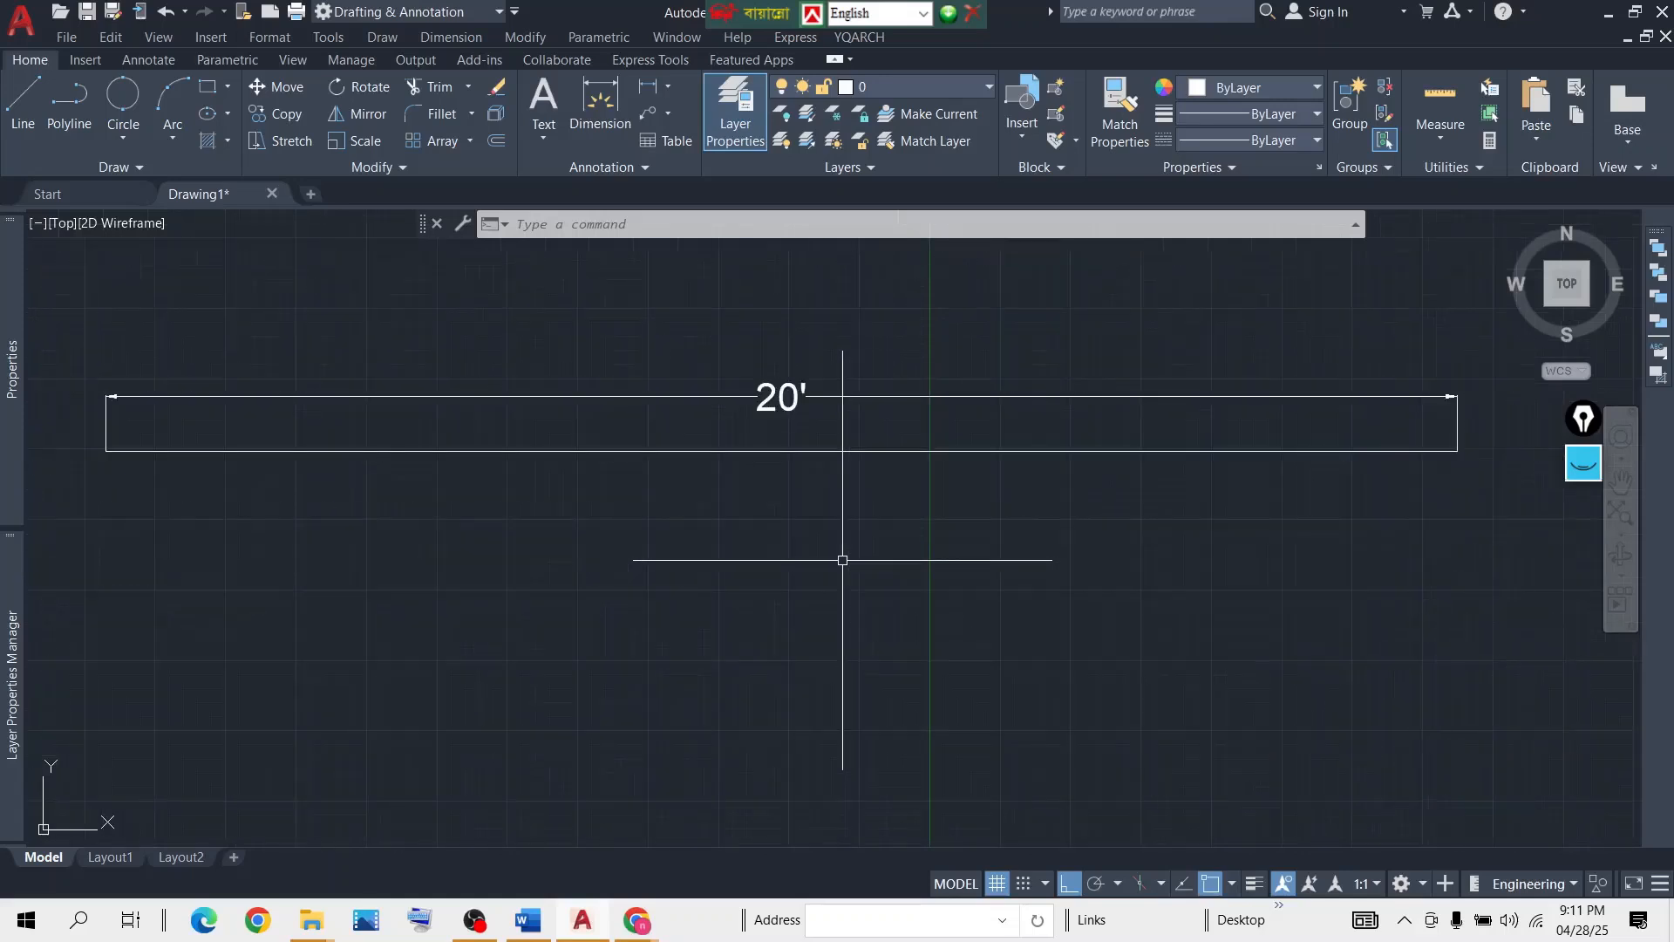
{"action": "mouse_move", "coordinate": [934, 560]}
{"action": "middle_mouse_down"}
{"action": "mouse_move", "coordinate": [863, 534]}
{"action": "mouse_move", "coordinate": [931, 523]}
{"action": "mouse_move", "coordinate": [915, 524]}
{"action": "middle_mouse_up"}
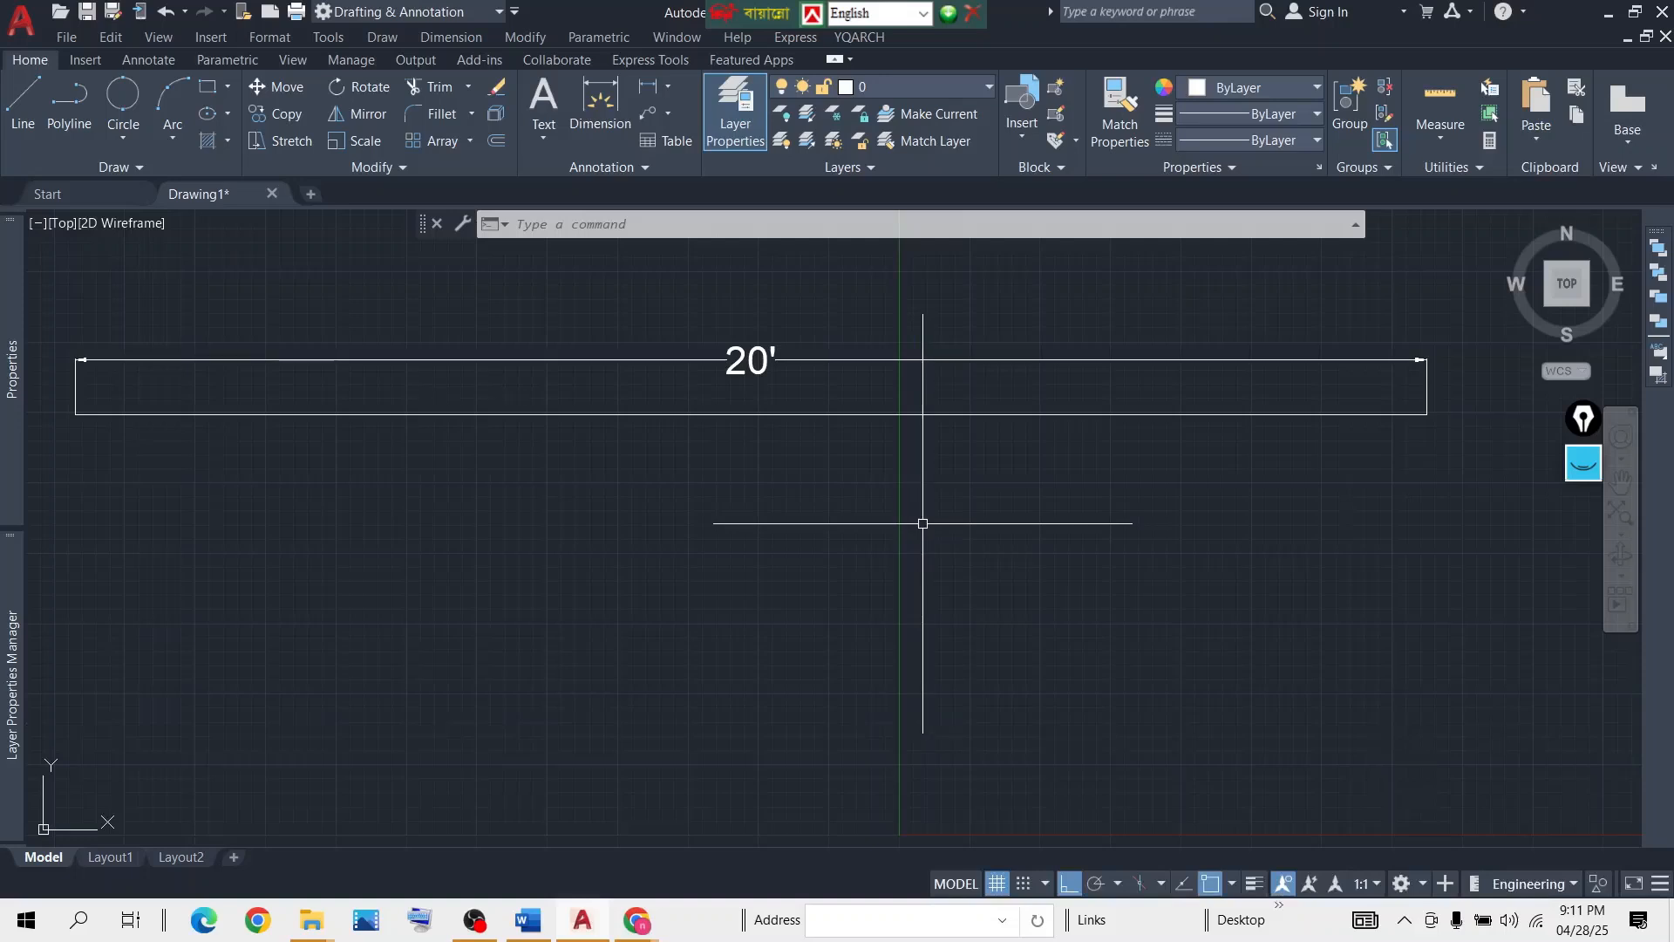
{"action": "type", "text": "di"}
{"action": "key", "text": "Return"}
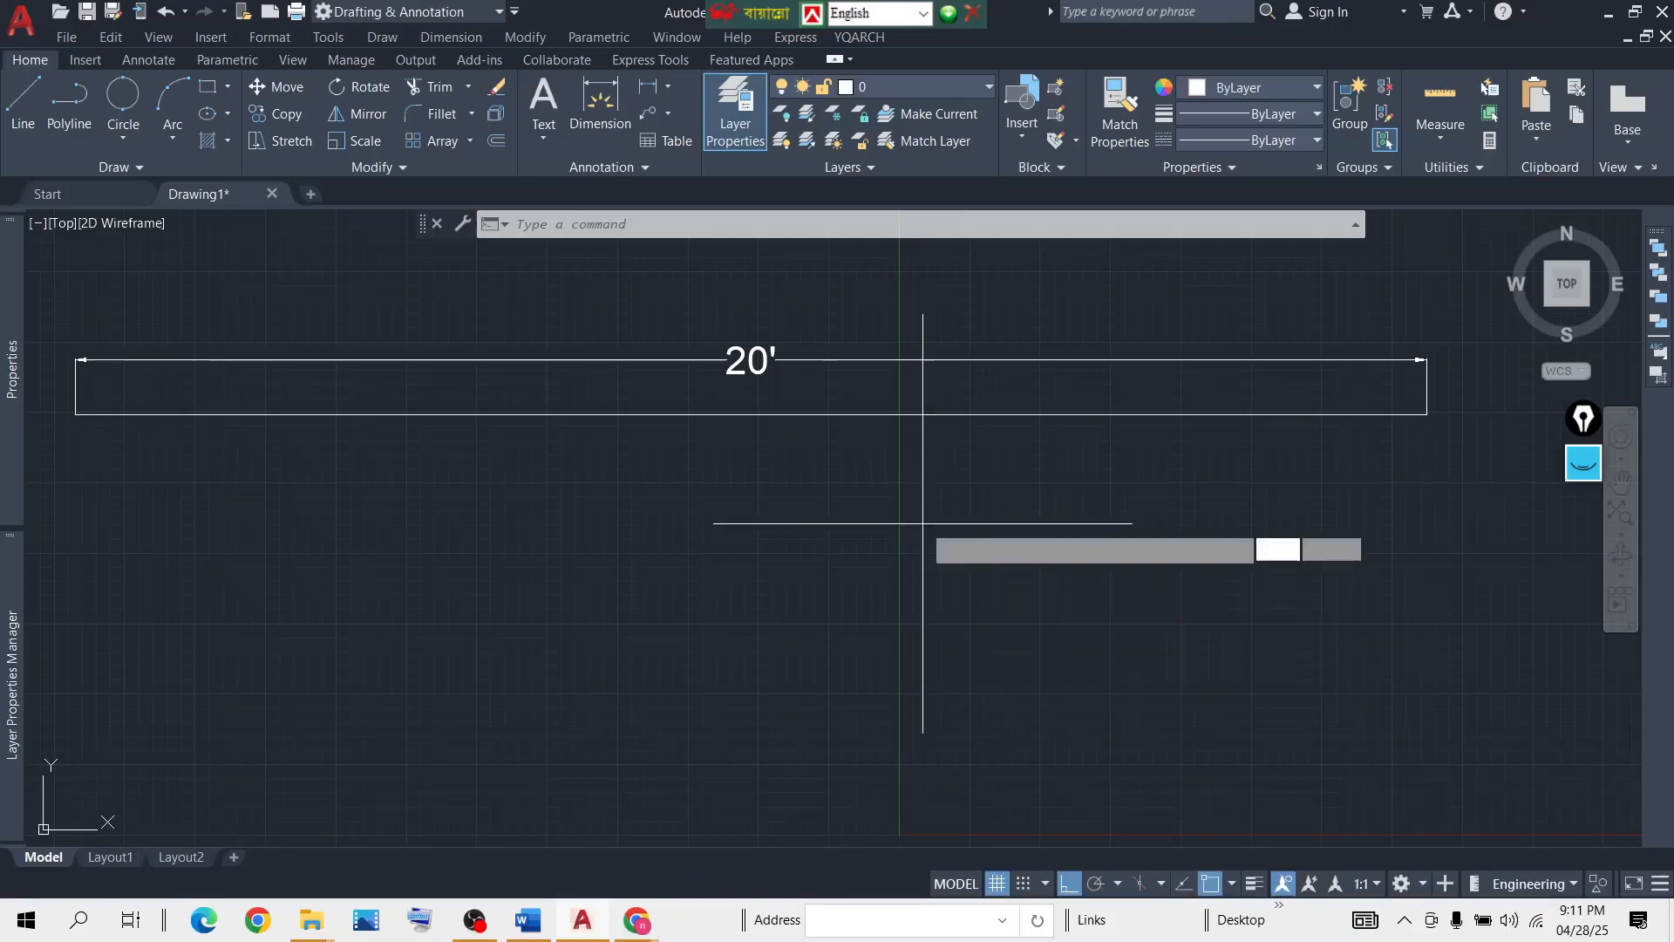
{"action": "left_click", "coordinate": [75, 414]}
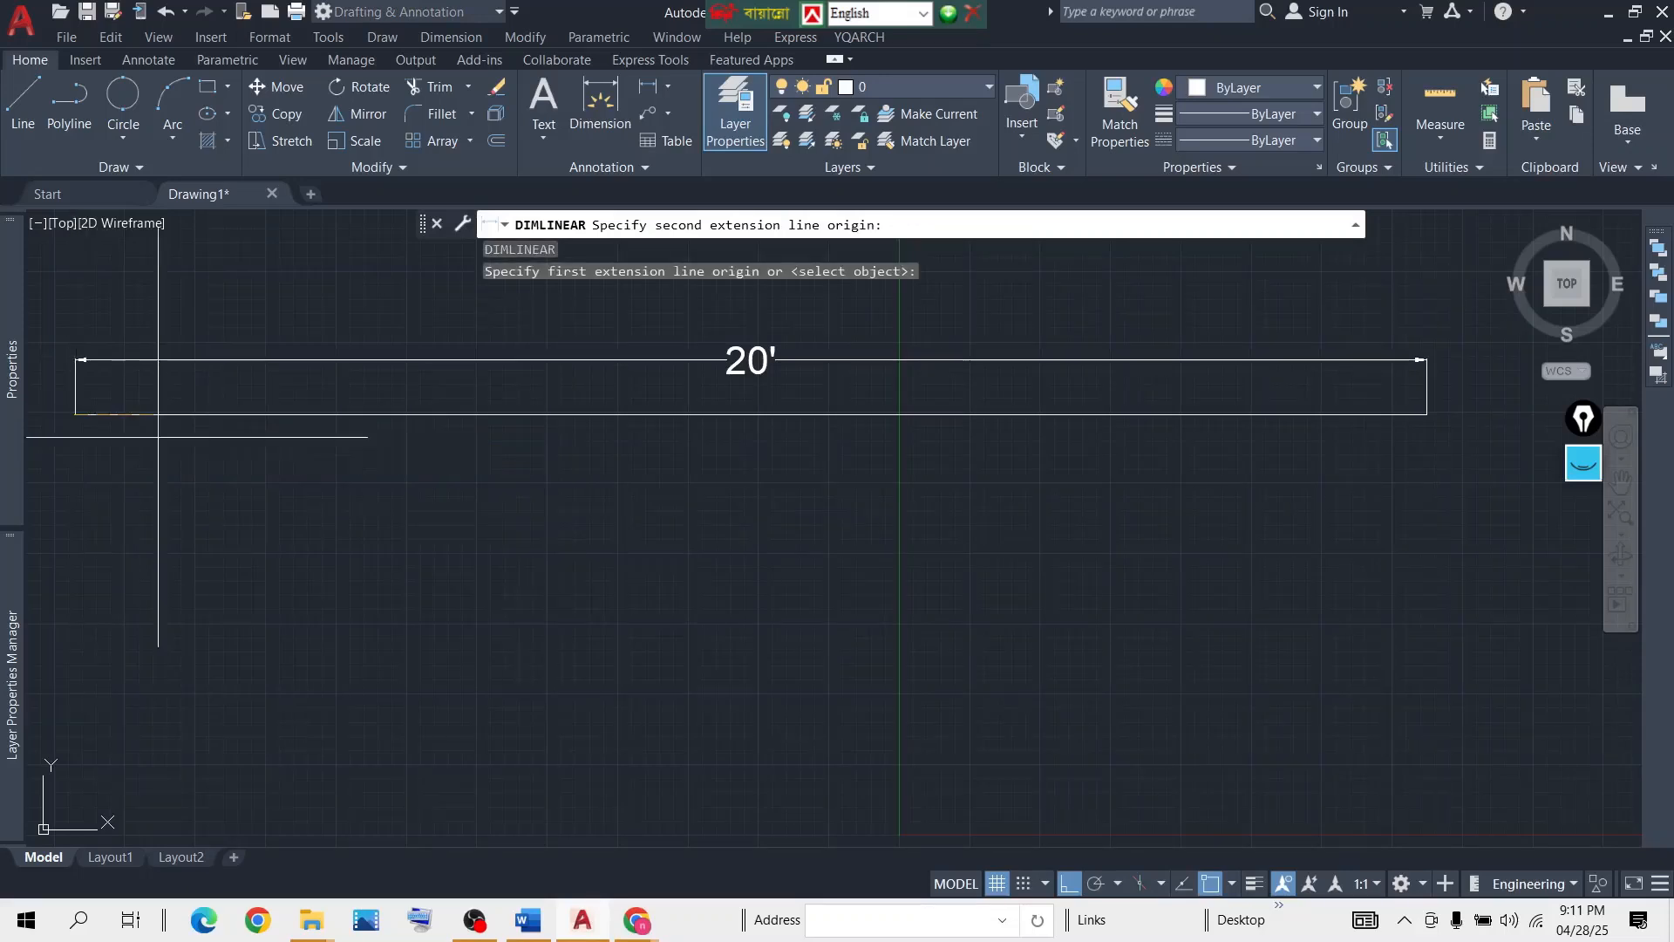
{"action": "left_click", "coordinate": [1426, 415]}
{"action": "left_click", "coordinate": [1427, 534]}
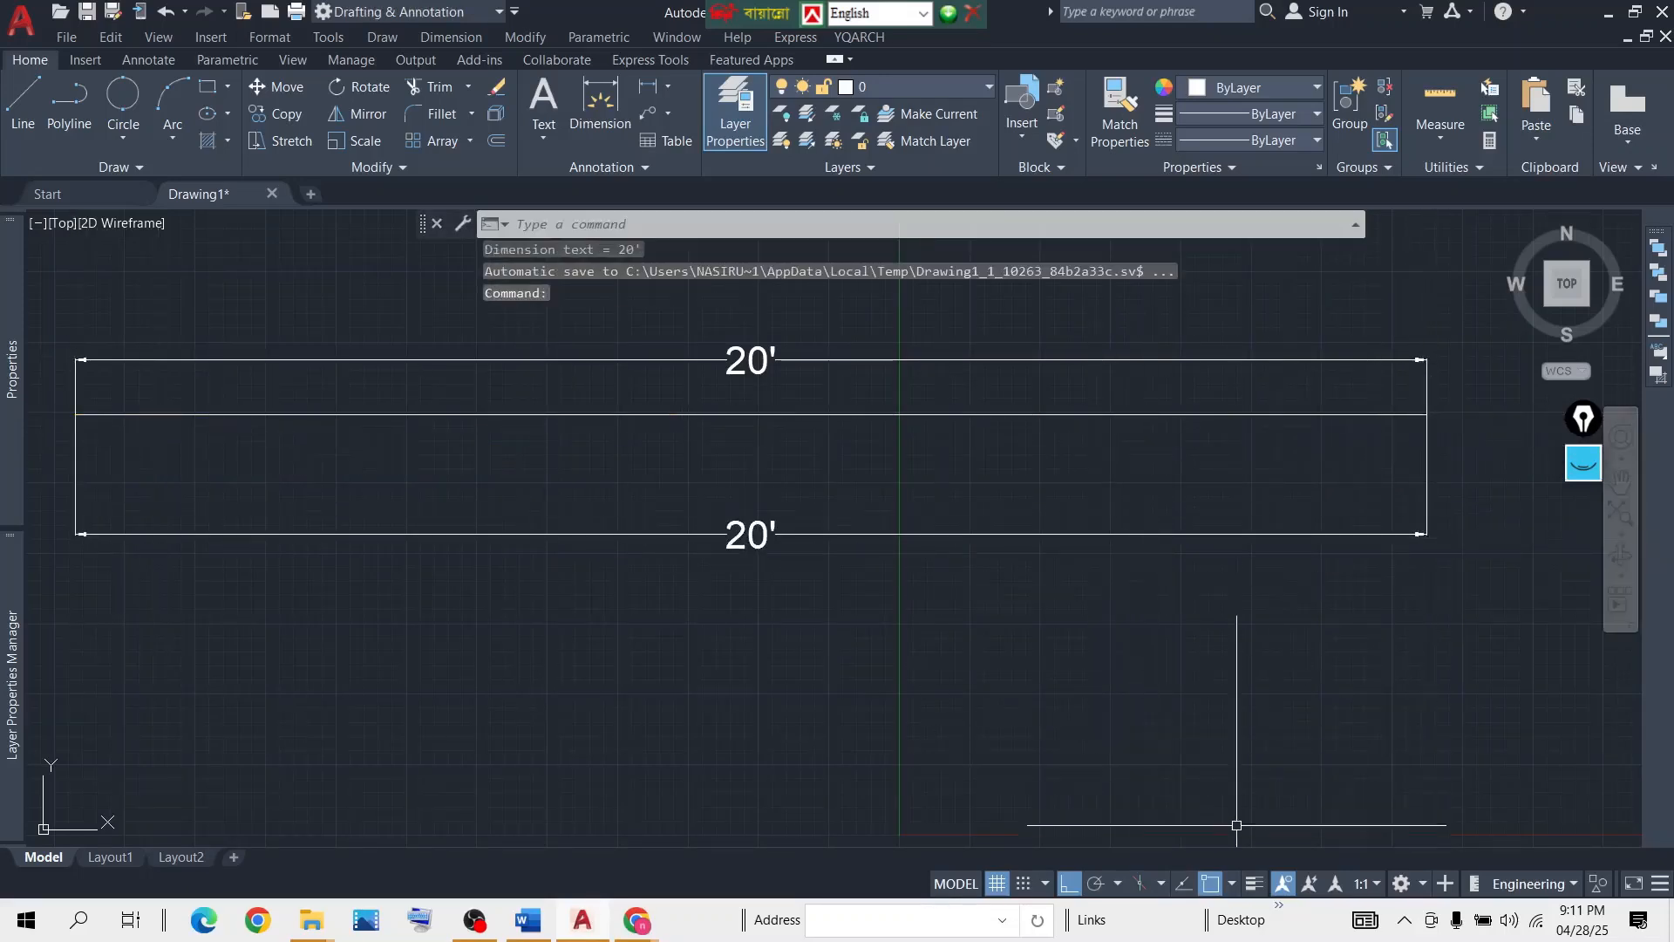
Review which object snap modes are enabled in the drawing, without changing any of them.
{"action": "left_click", "coordinate": [1231, 884]}
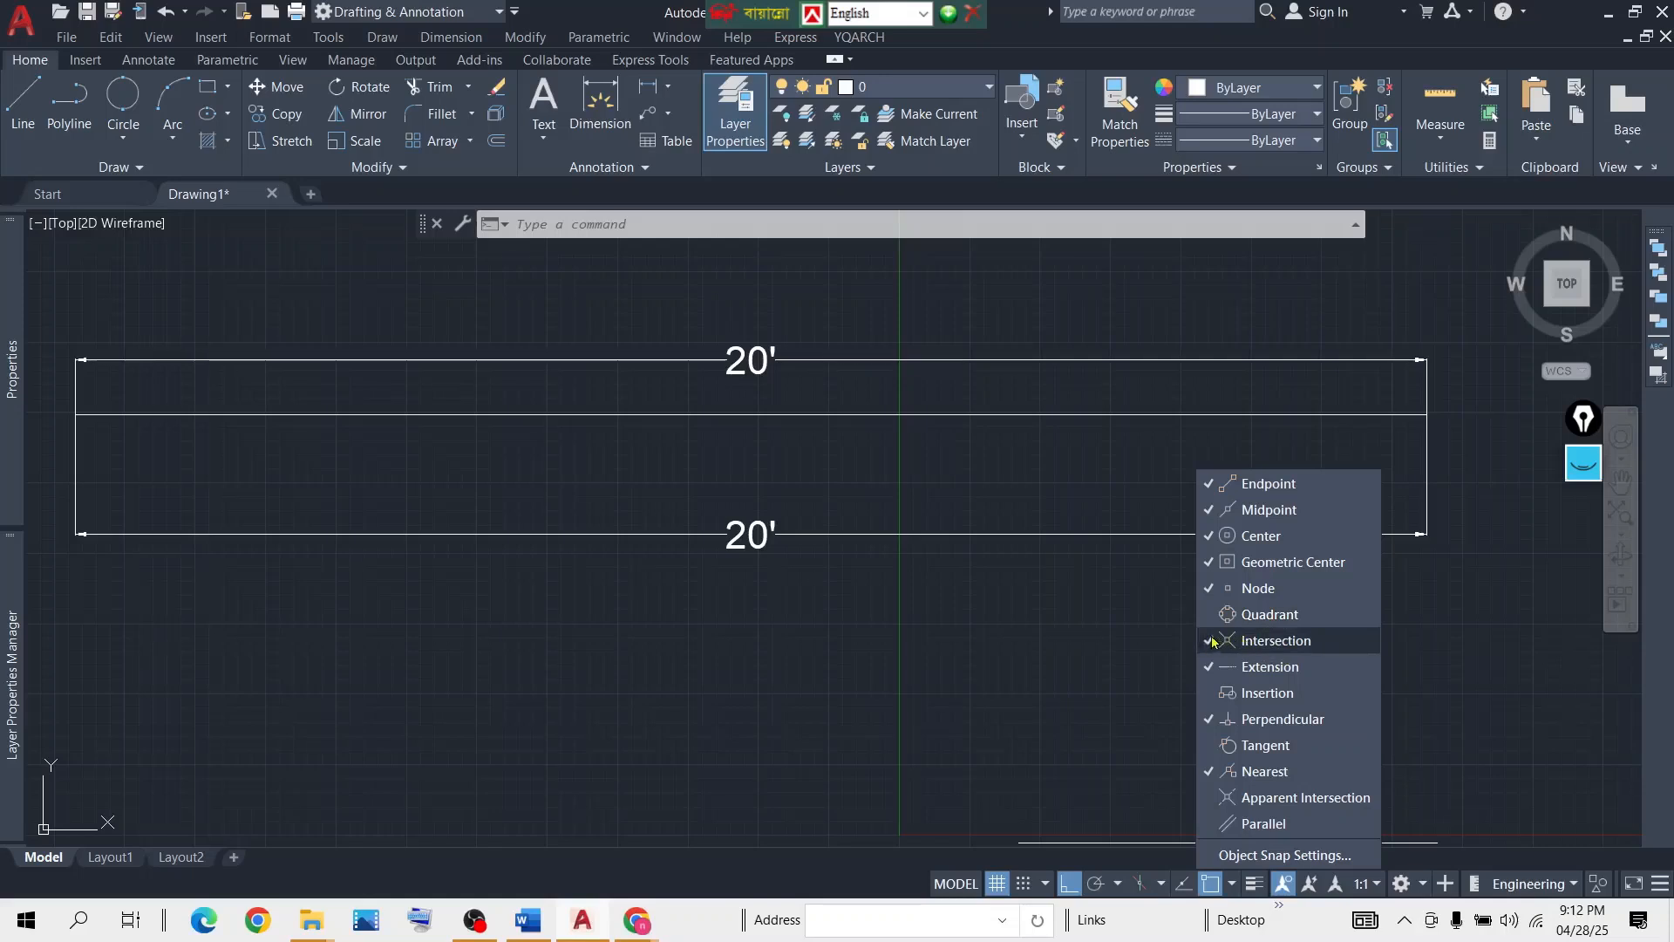
{"action": "left_click", "coordinate": [785, 658]}
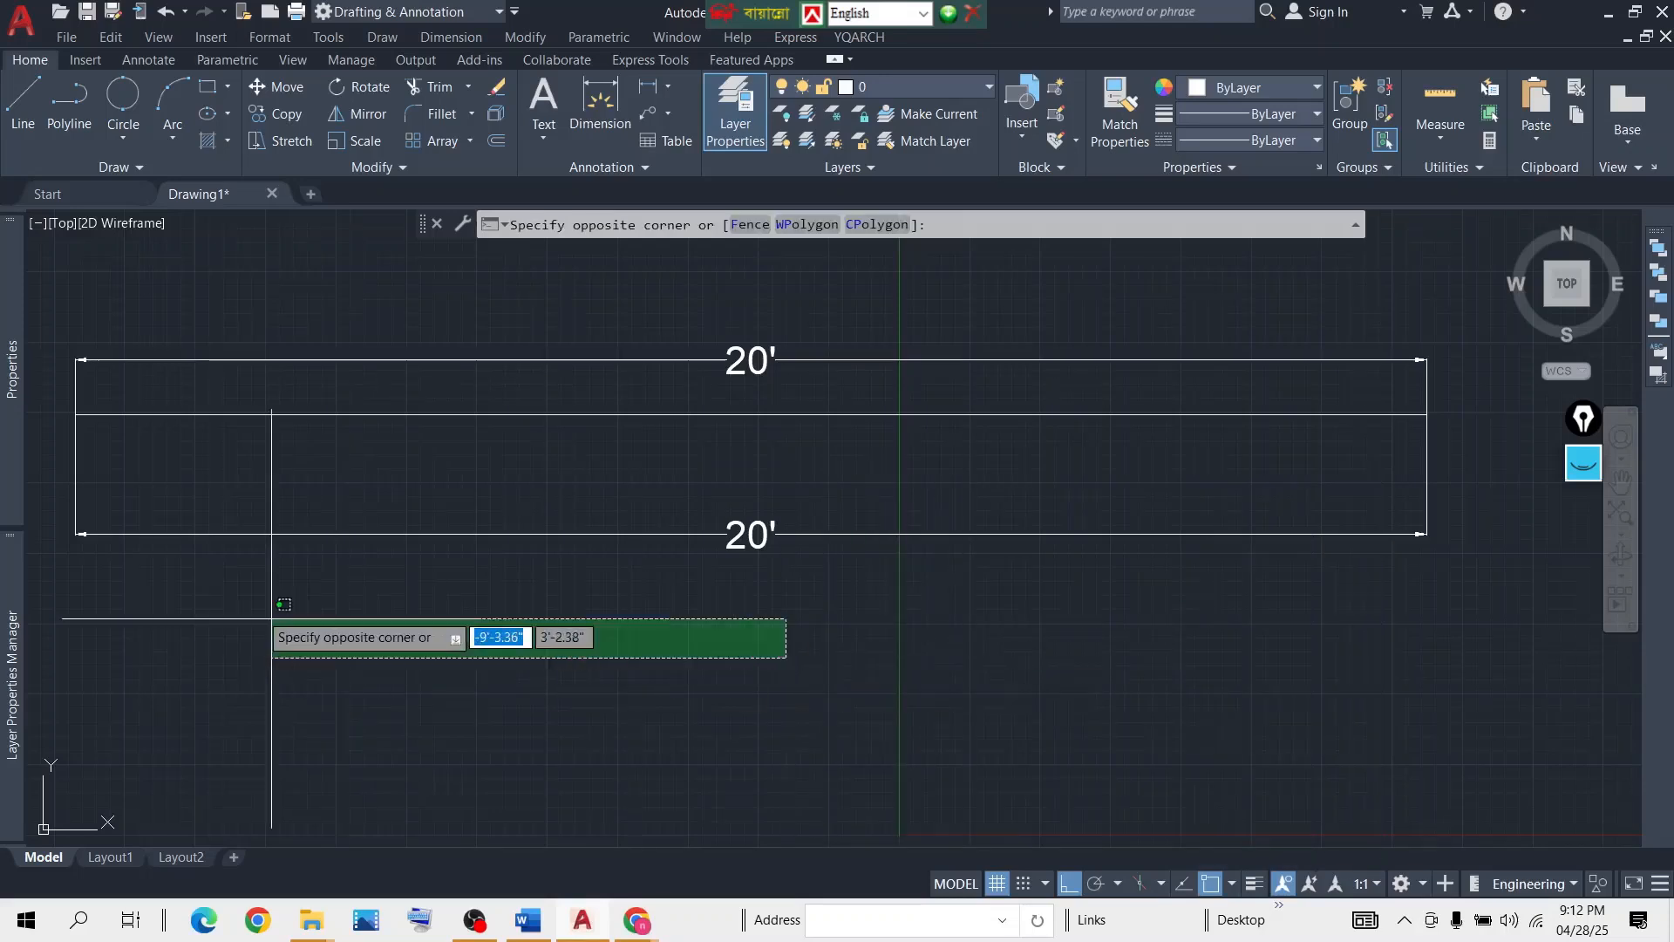
{"action": "left_click", "coordinate": [272, 619]}
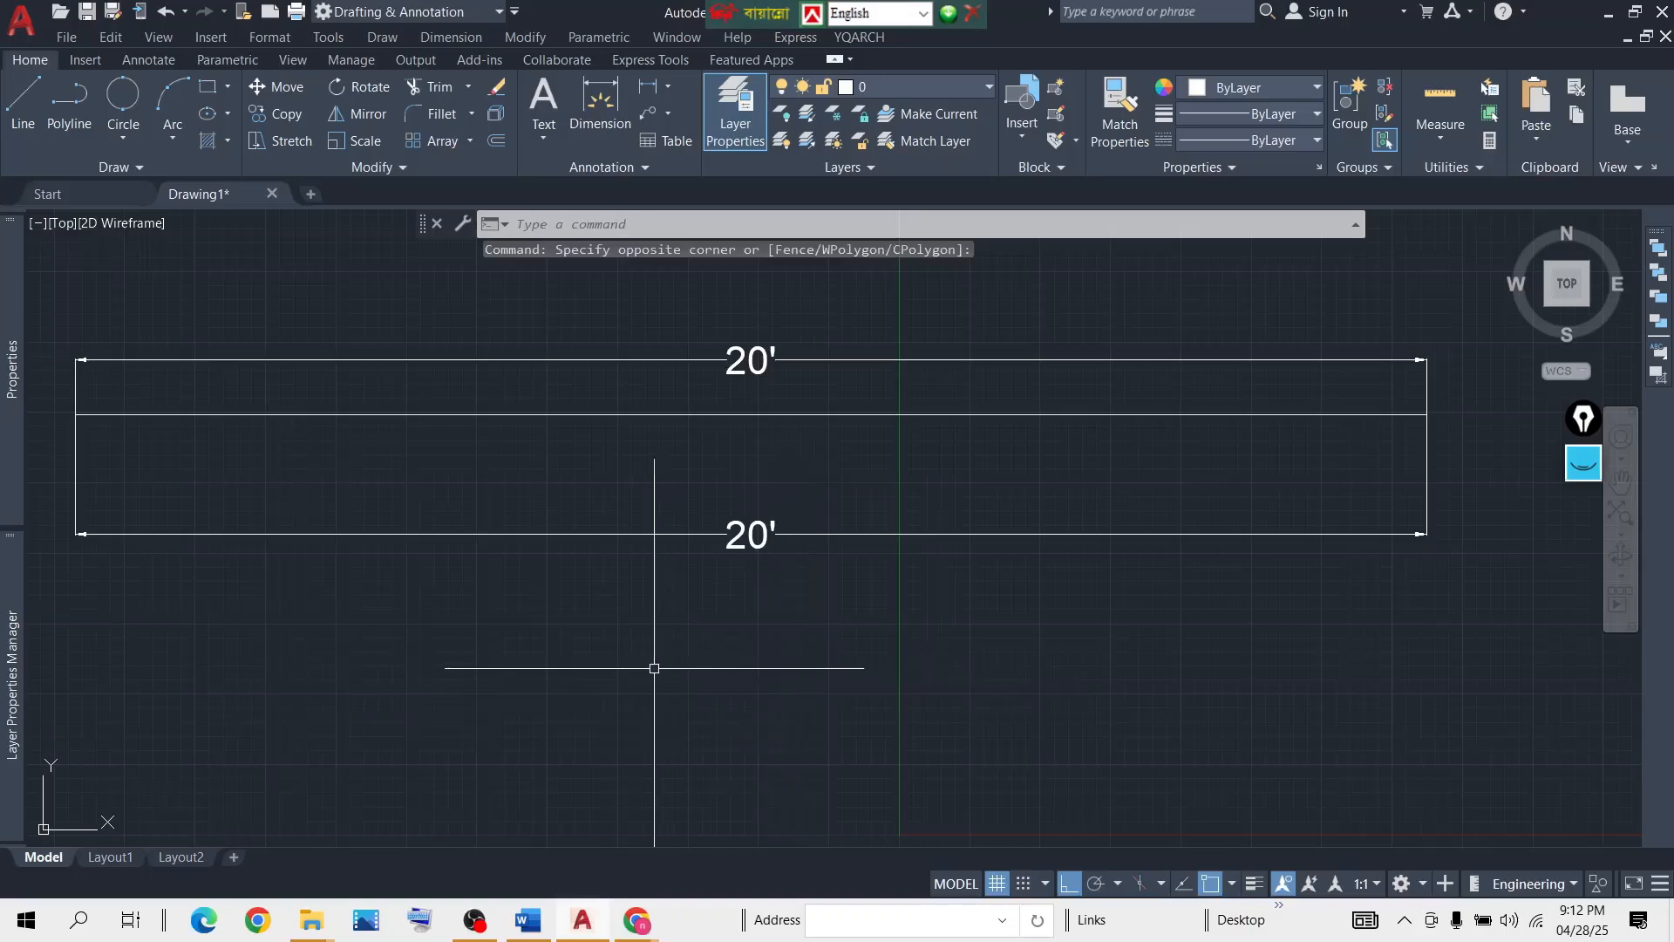
Erase all the 10' and 20' practice lines together with their dimensions, leaving the drawing empty.
{"action": "scroll", "coordinate": [853, 636], "scroll_direction": "down", "scroll_amount": 1}
{"action": "middle_click_drag", "start_coordinate": [590, 632], "coordinate": [766, 523]}
{"action": "scroll", "coordinate": [794, 611], "scroll_direction": "down", "scroll_amount": 2}
{"action": "scroll", "coordinate": [658, 543], "scroll_direction": "up", "scroll_amount": 3}
{"action": "scroll", "coordinate": [812, 577], "scroll_direction": "down", "scroll_amount": 1}
{"action": "scroll", "coordinate": [764, 524], "scroll_direction": "down", "scroll_amount": 1}
{"action": "middle_click_drag", "start_coordinate": [977, 565], "coordinate": [898, 543]}
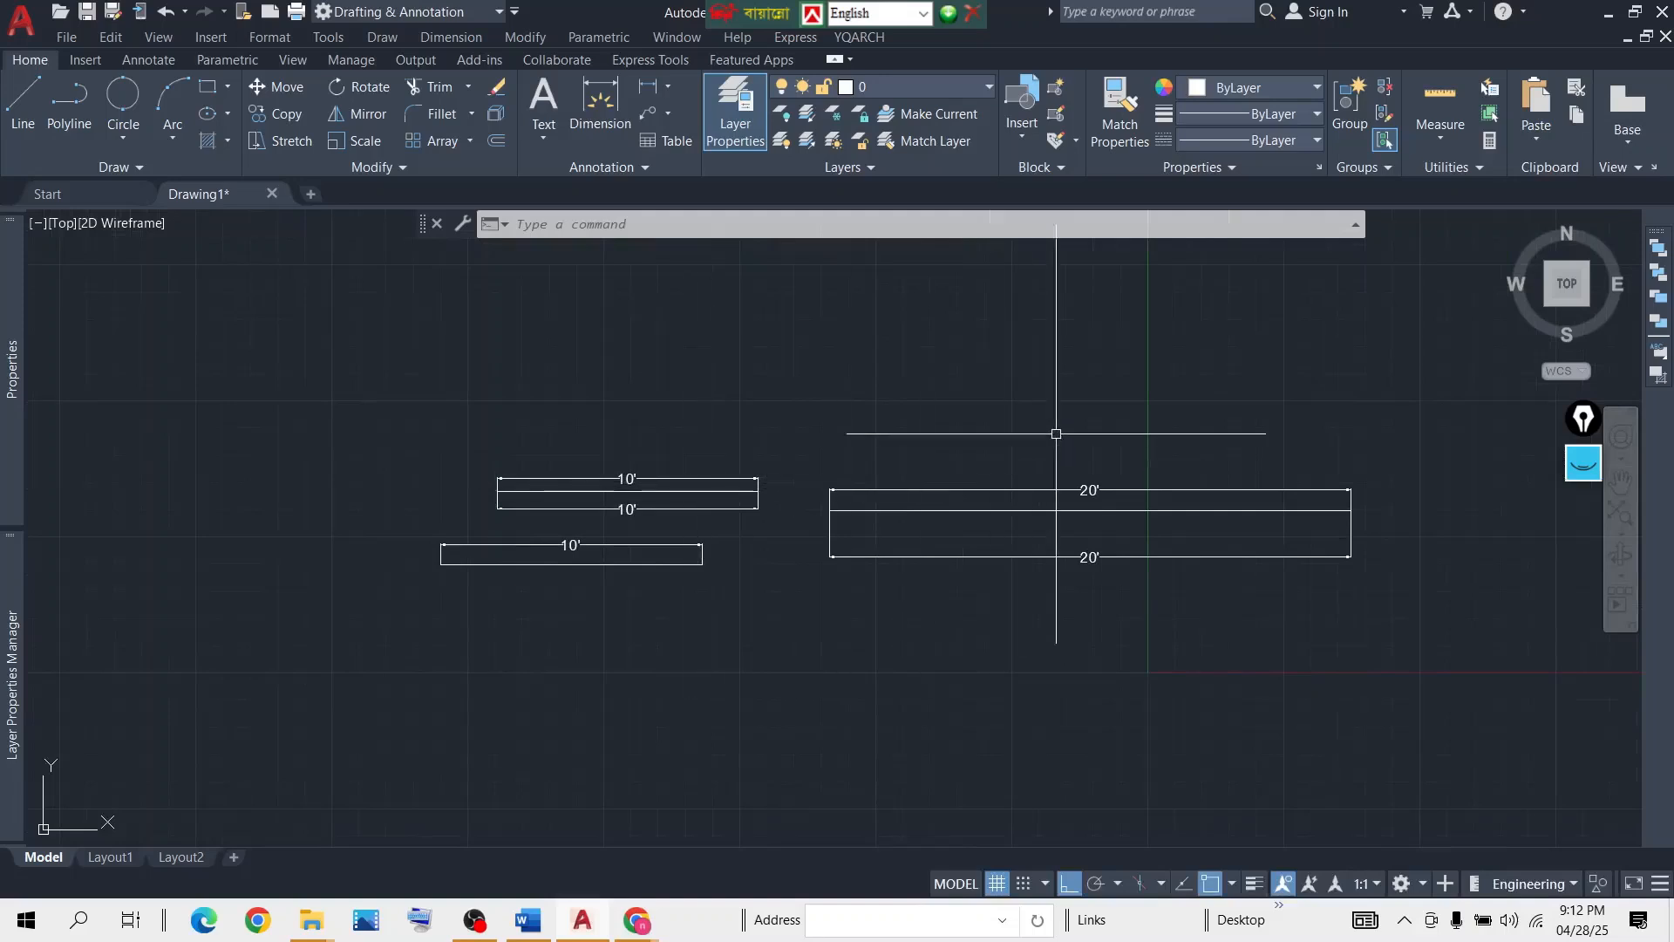
{"action": "left_click", "coordinate": [1402, 415]}
{"action": "left_click", "coordinate": [376, 686]}
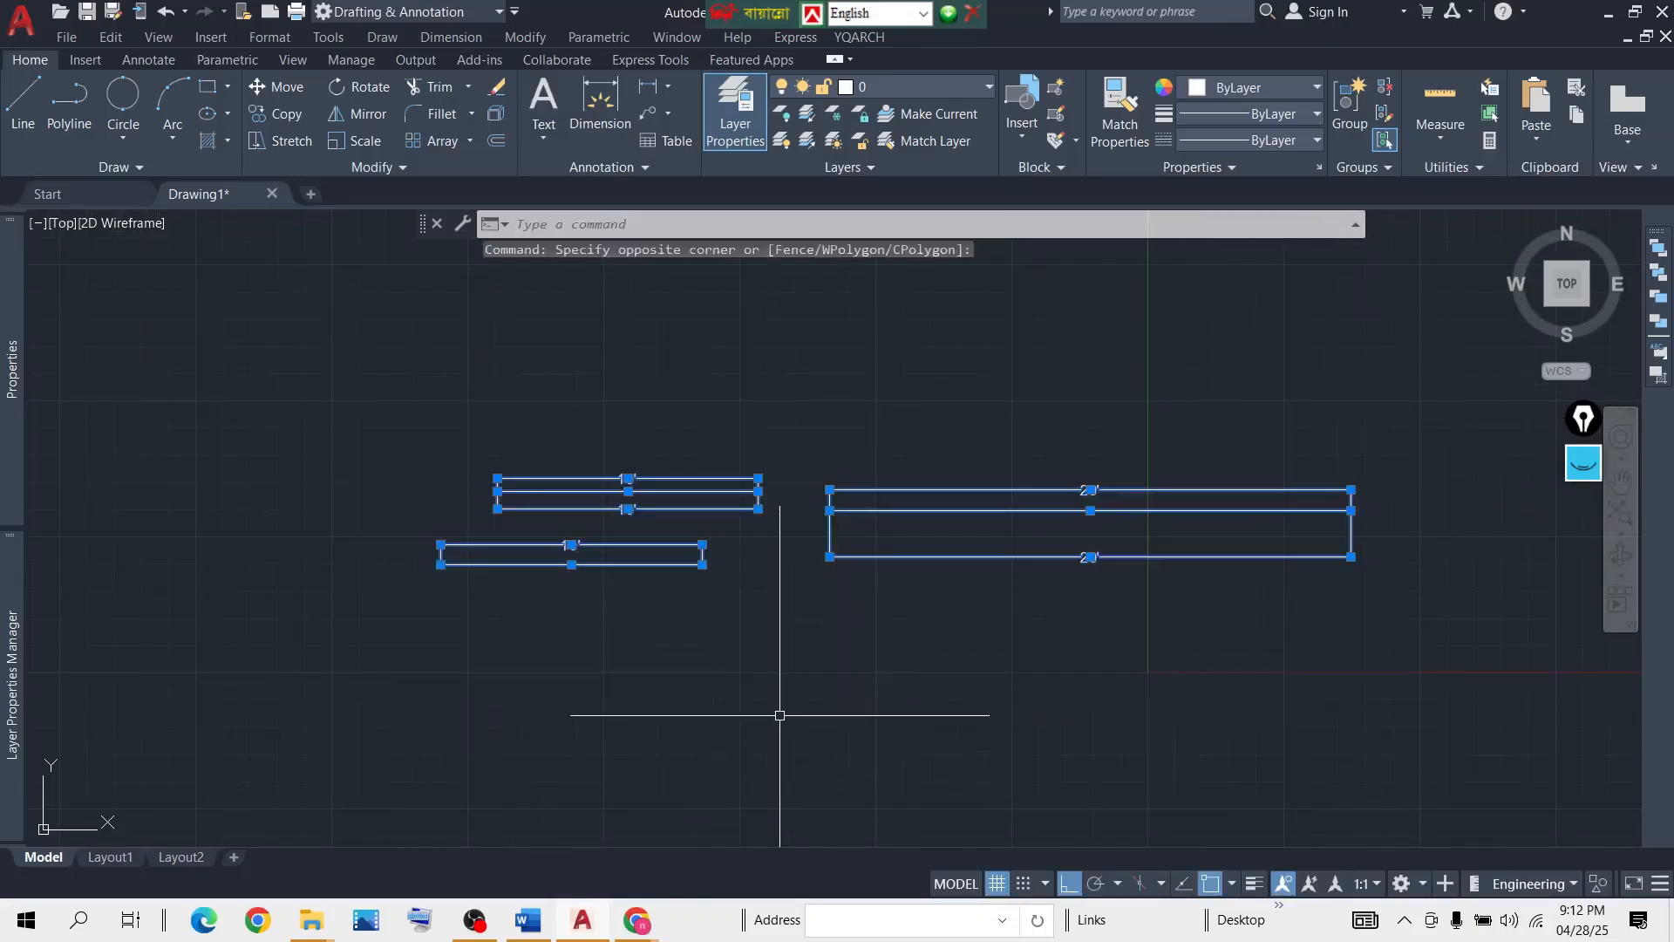
{"action": "key", "text": "Delete"}
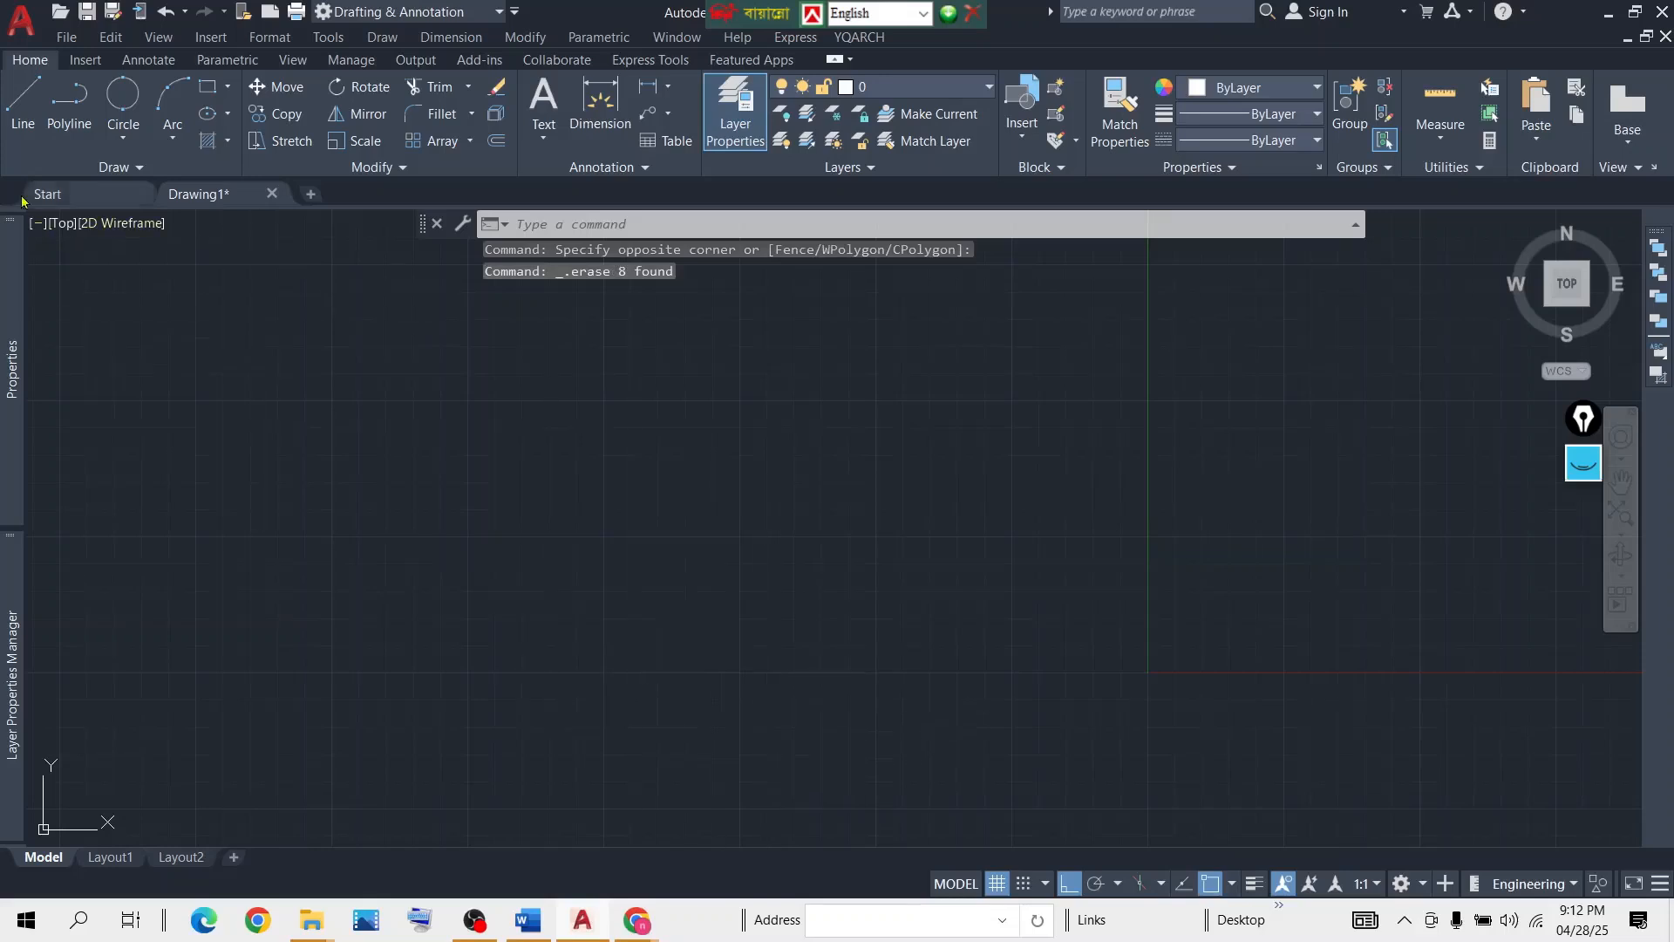
Draw a freely placed horizontal line about 23'-5" long in the empty drawing area.
{"action": "type", "text": "l"}
{"action": "key", "text": "Return"}
{"action": "left_click", "coordinate": [355, 483]}
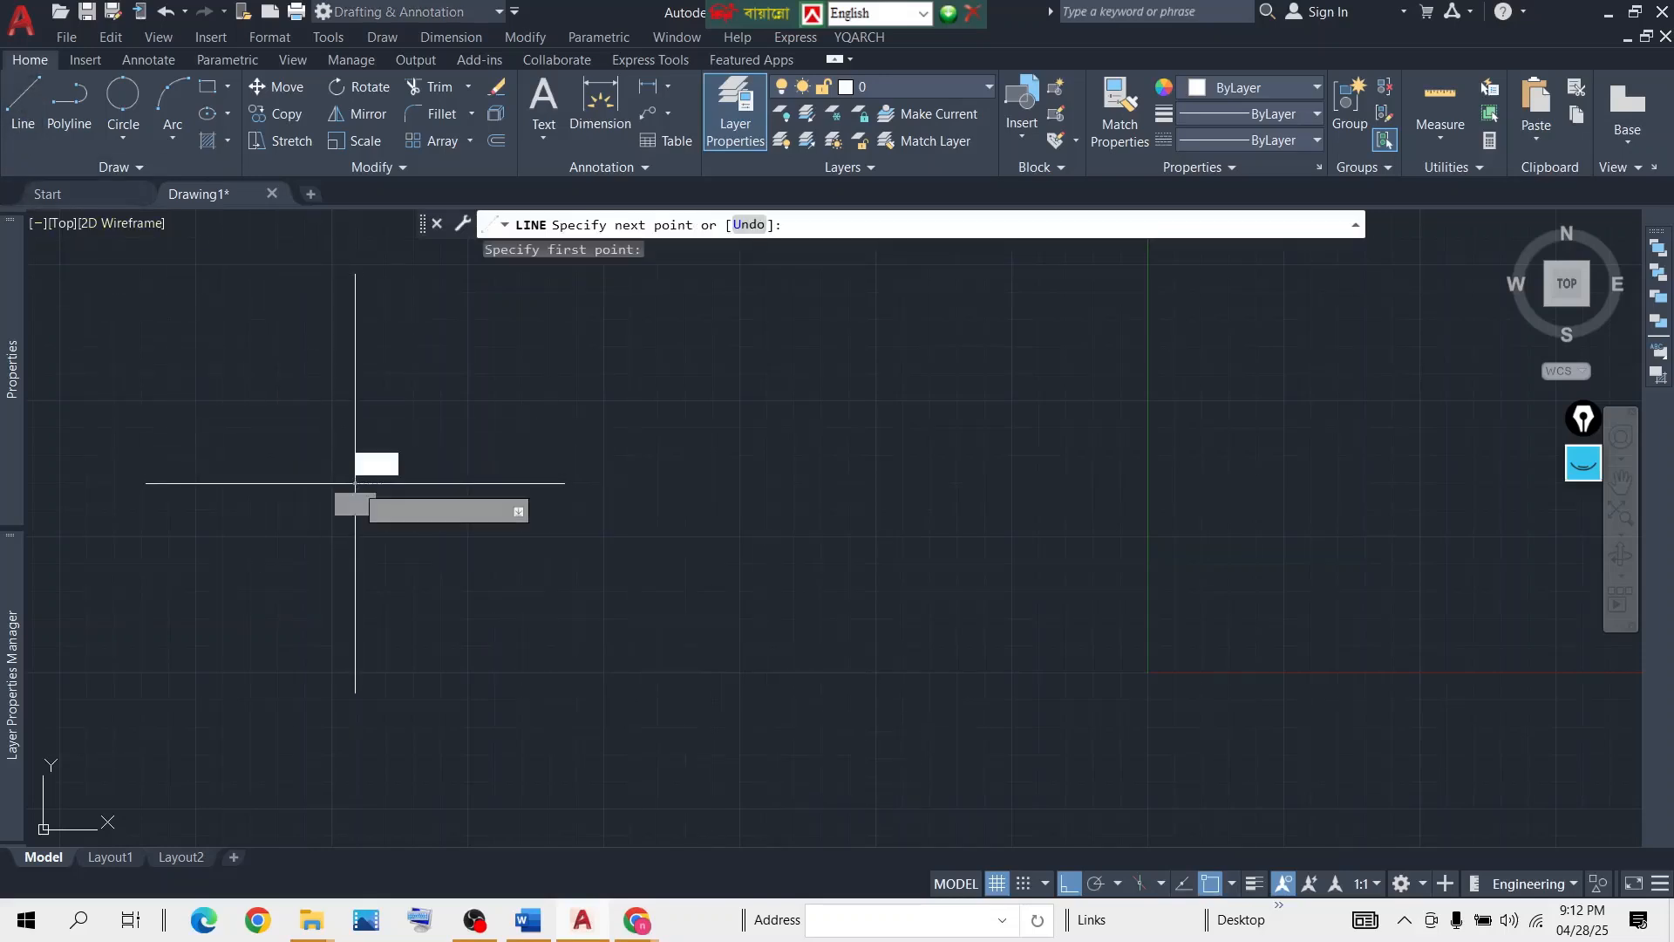
{"action": "left_click", "coordinate": [967, 483]}
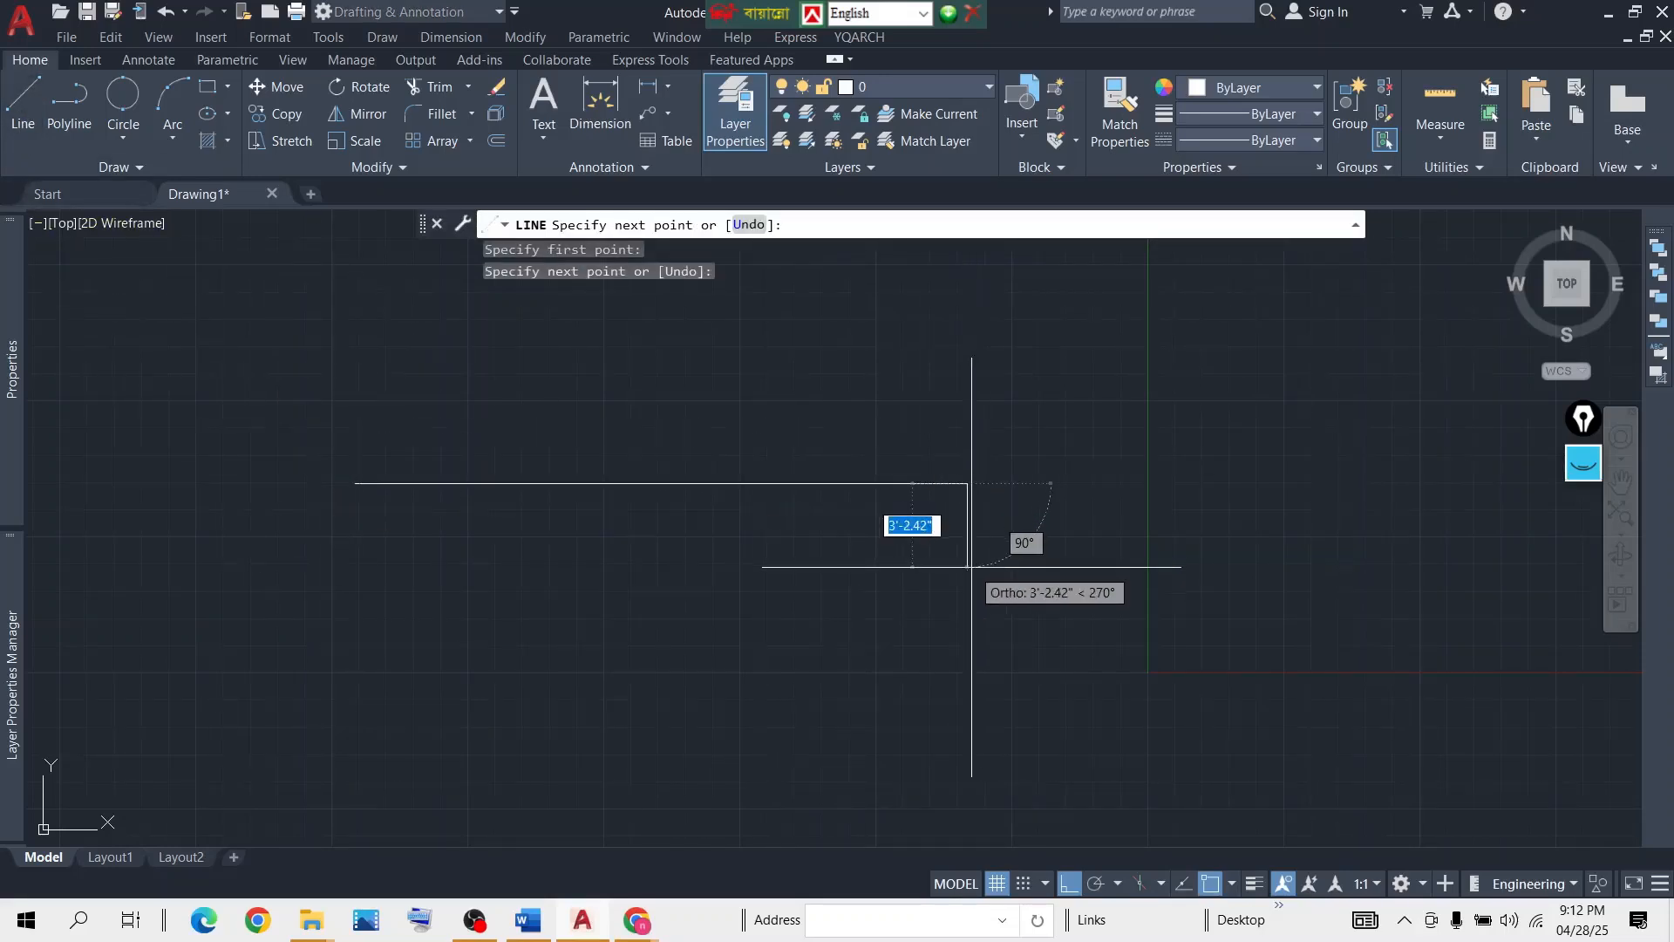
{"action": "key", "text": "Return"}
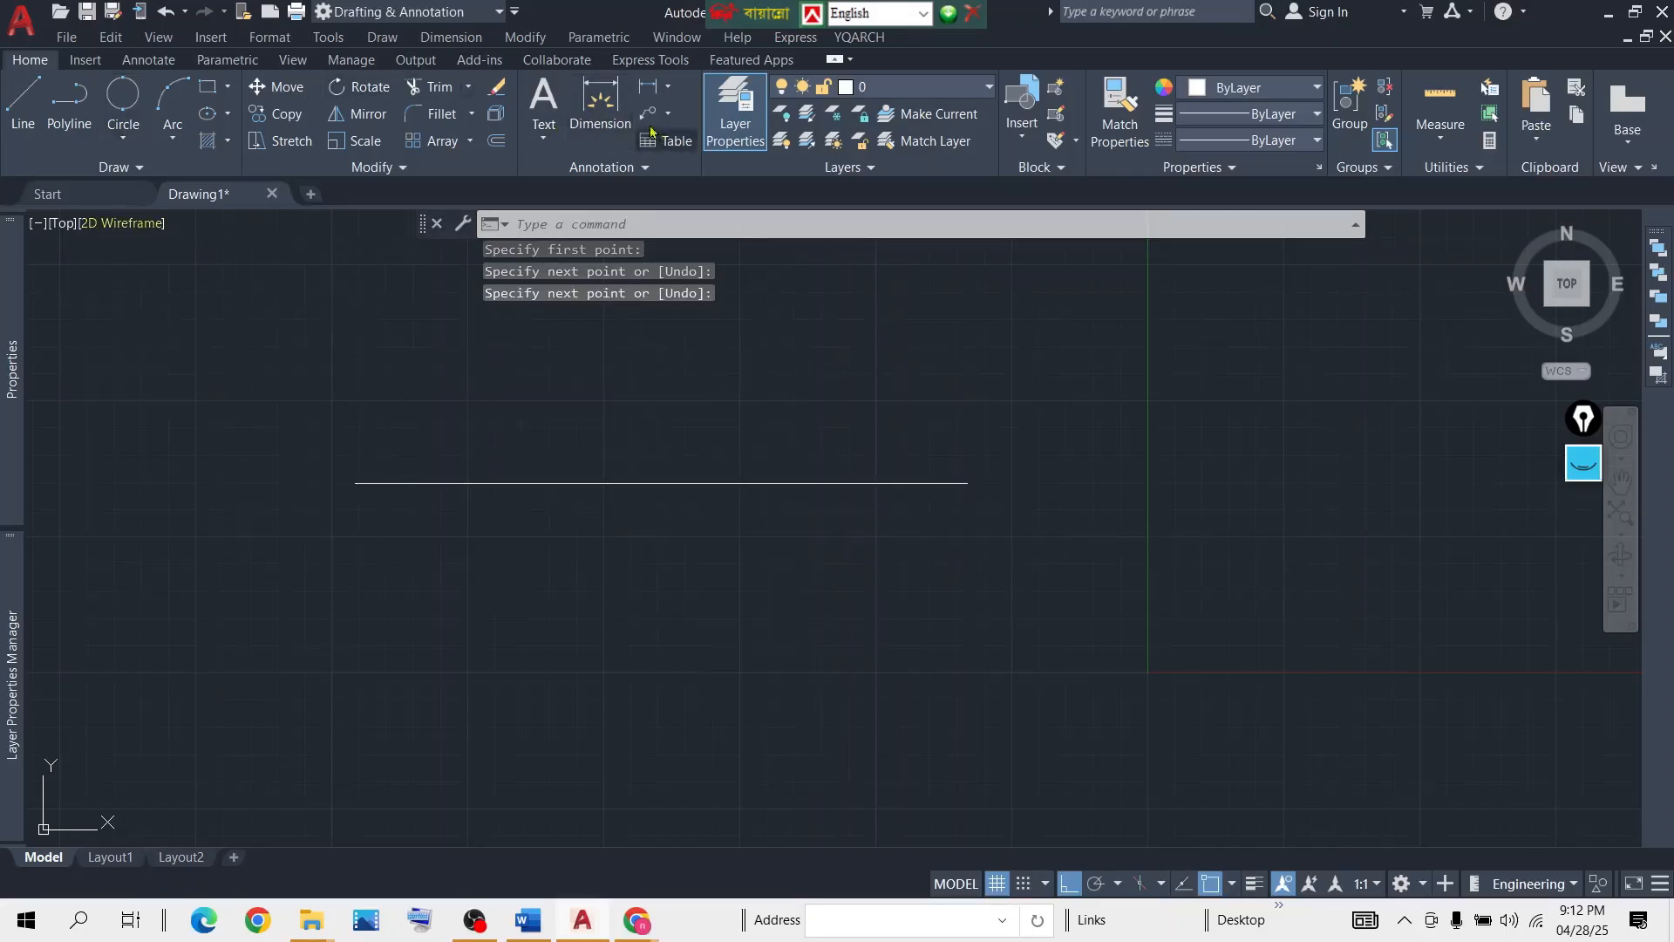
Dimension the new horizontal line between its two endpoints, placing the dimension line just above it.
{"action": "left_click", "coordinate": [601, 102]}
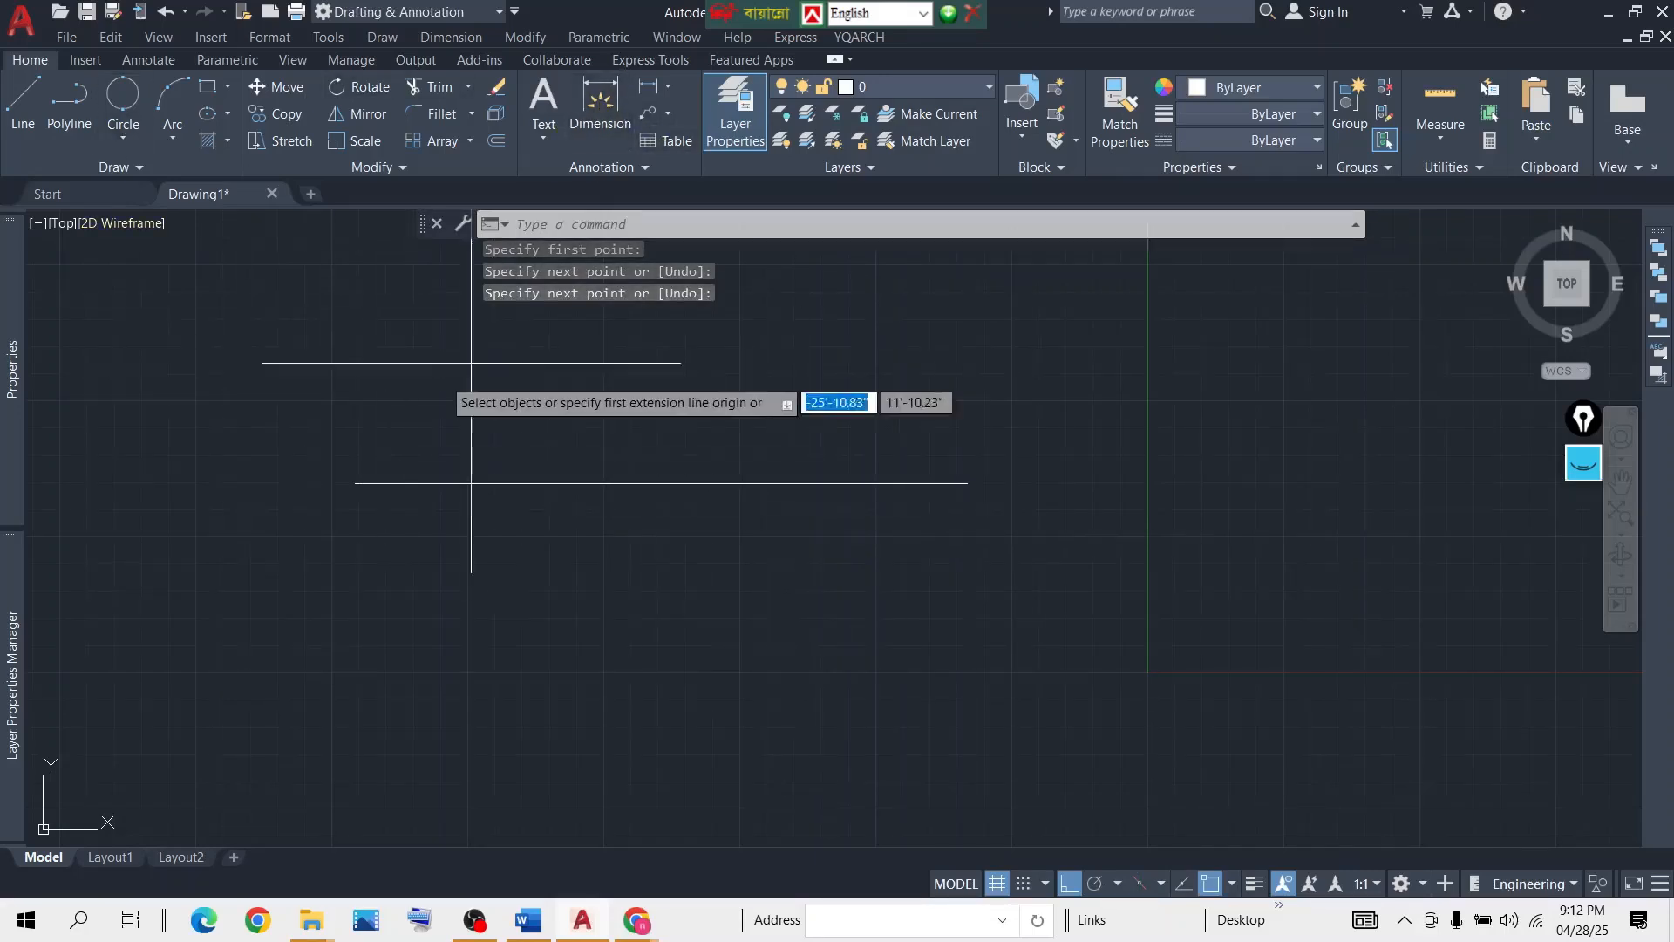
{"action": "left_click", "coordinate": [354, 484]}
{"action": "left_click", "coordinate": [967, 484]}
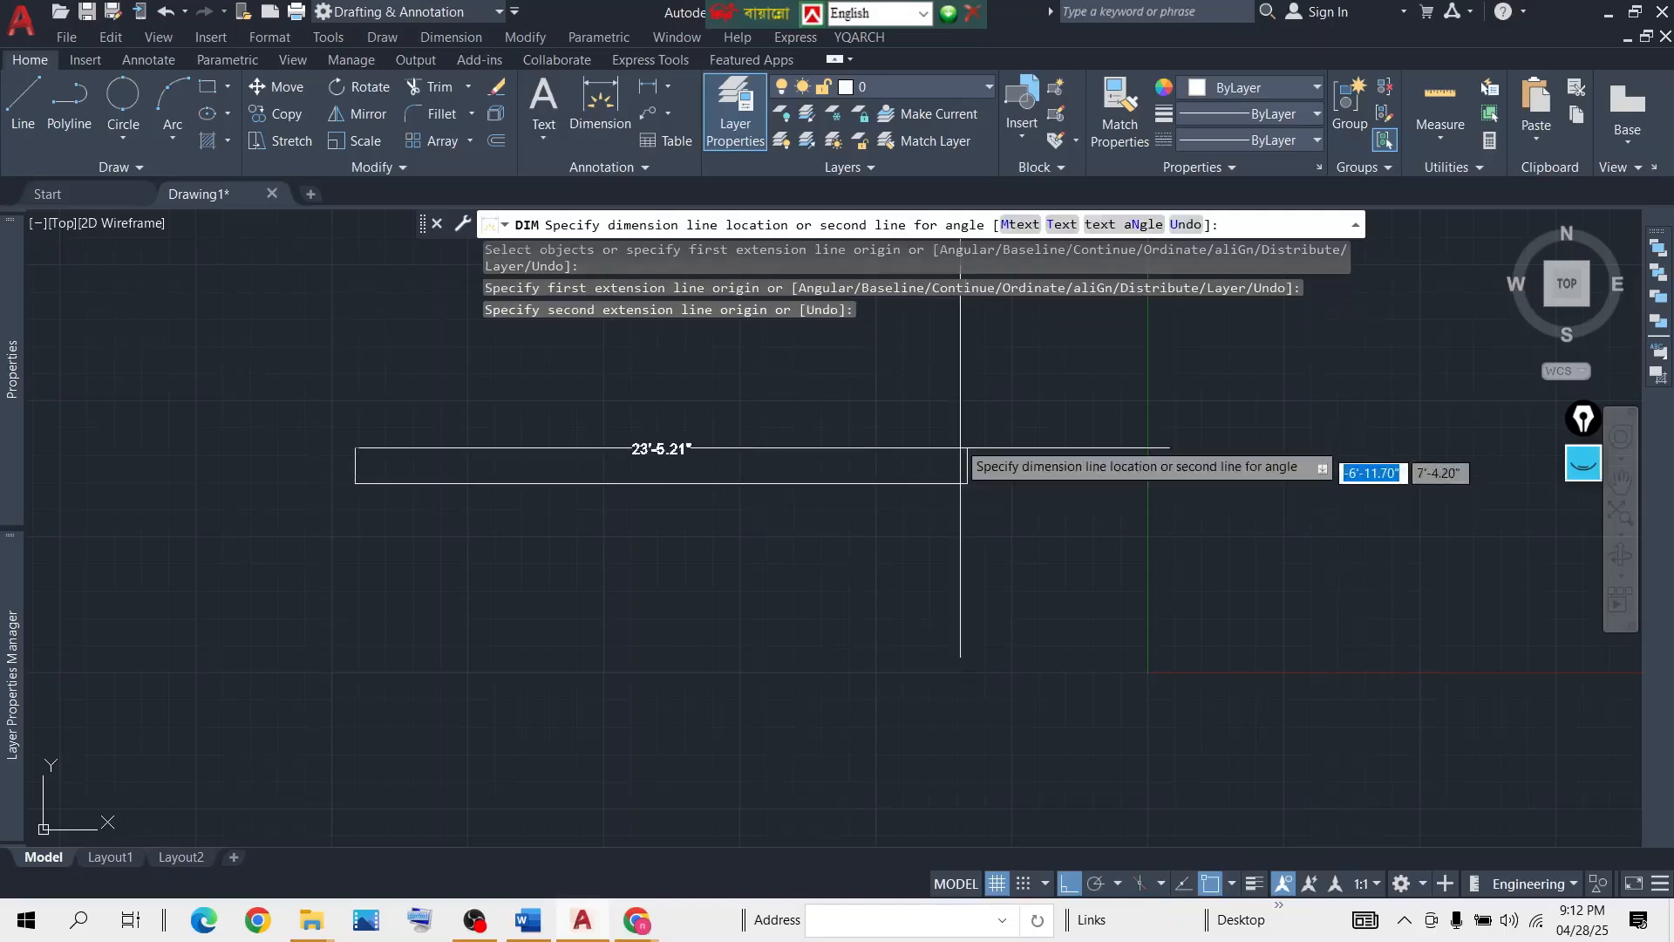
{"action": "left_click", "coordinate": [958, 429]}
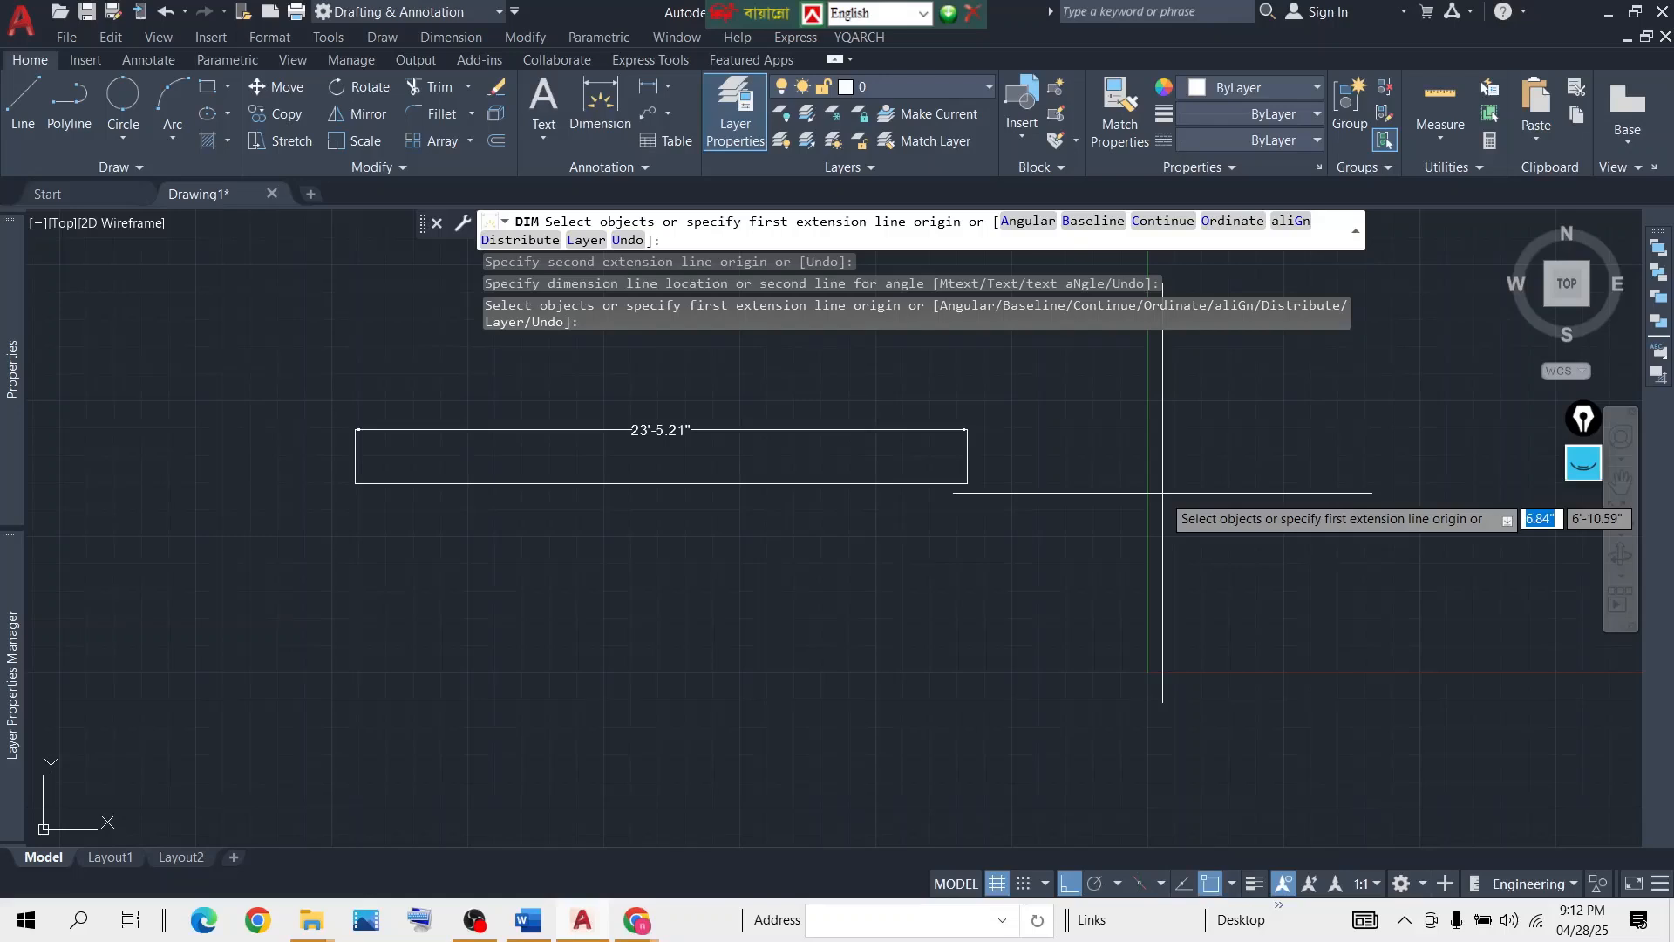
{"action": "key", "text": "Escape"}
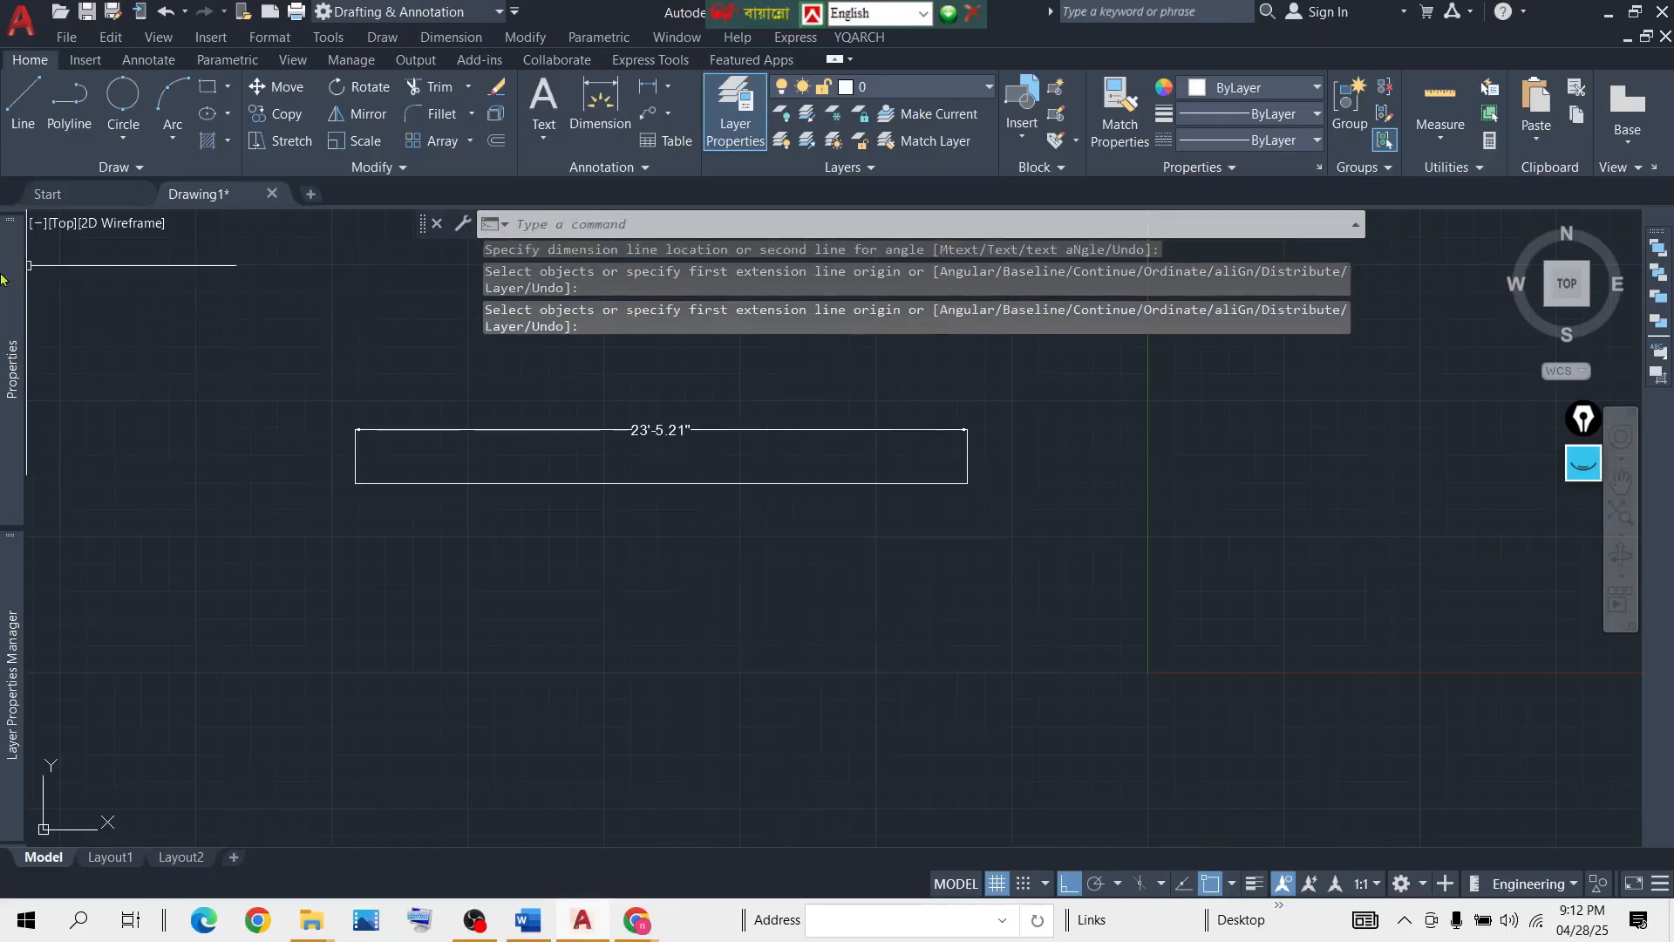
Delete the dimension above the horizontal line, keeping the line itself.
{"action": "mouse_move", "coordinate": [12, 369]}
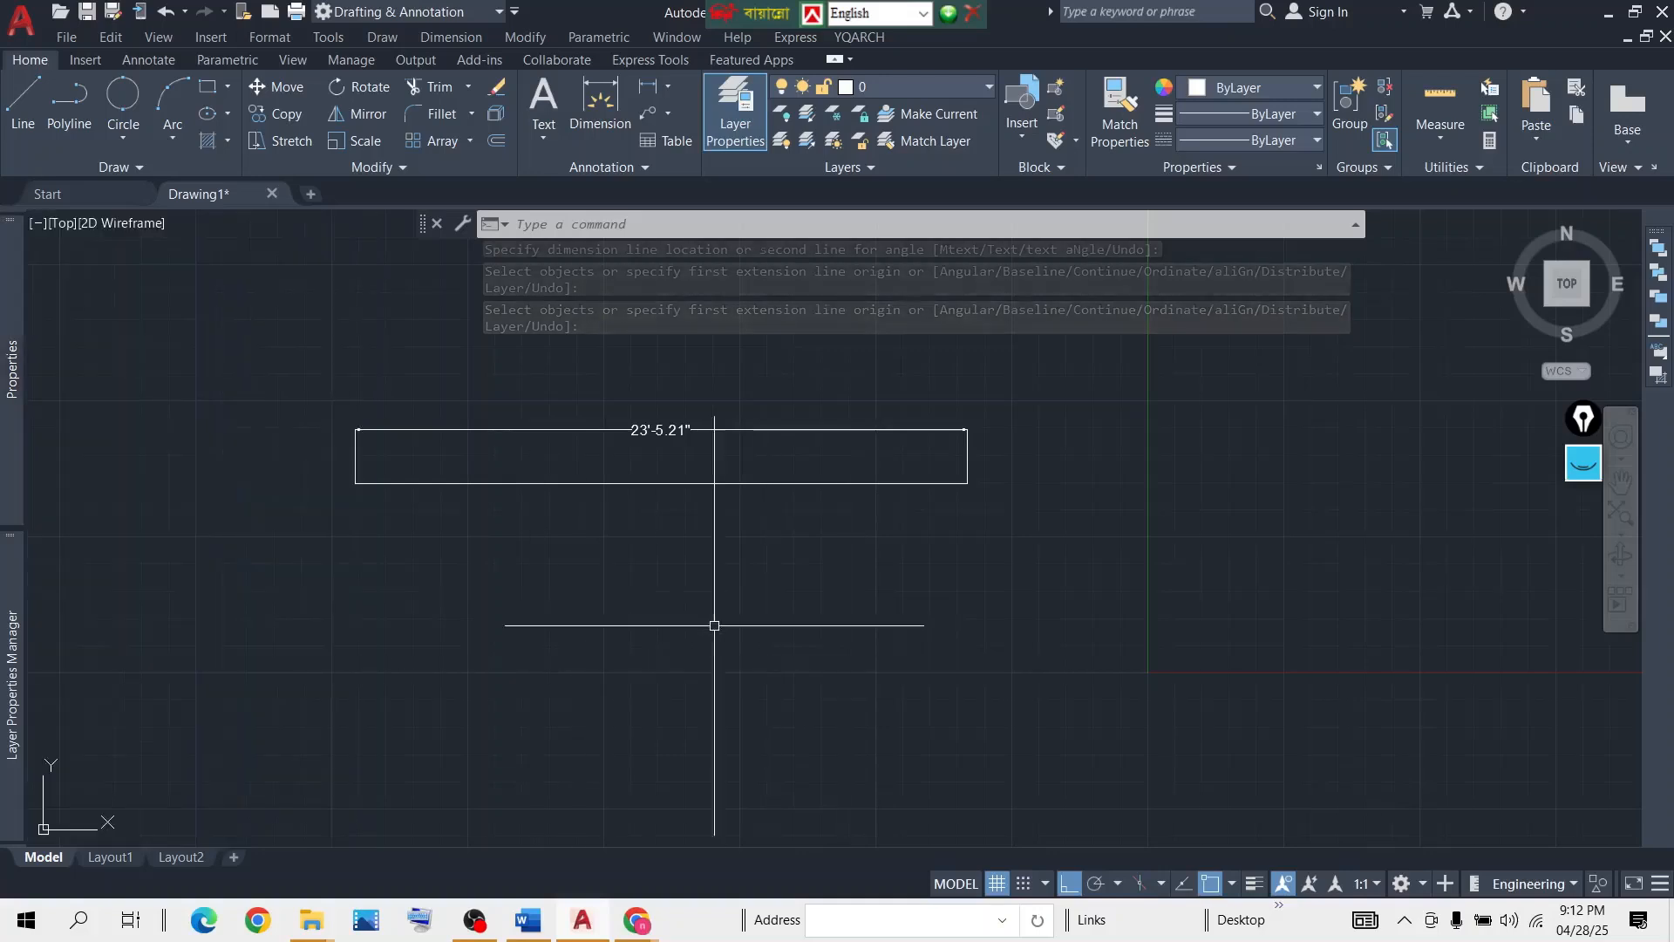
{"action": "middle_click_drag", "start_coordinate": [714, 626], "coordinate": [800, 614]}
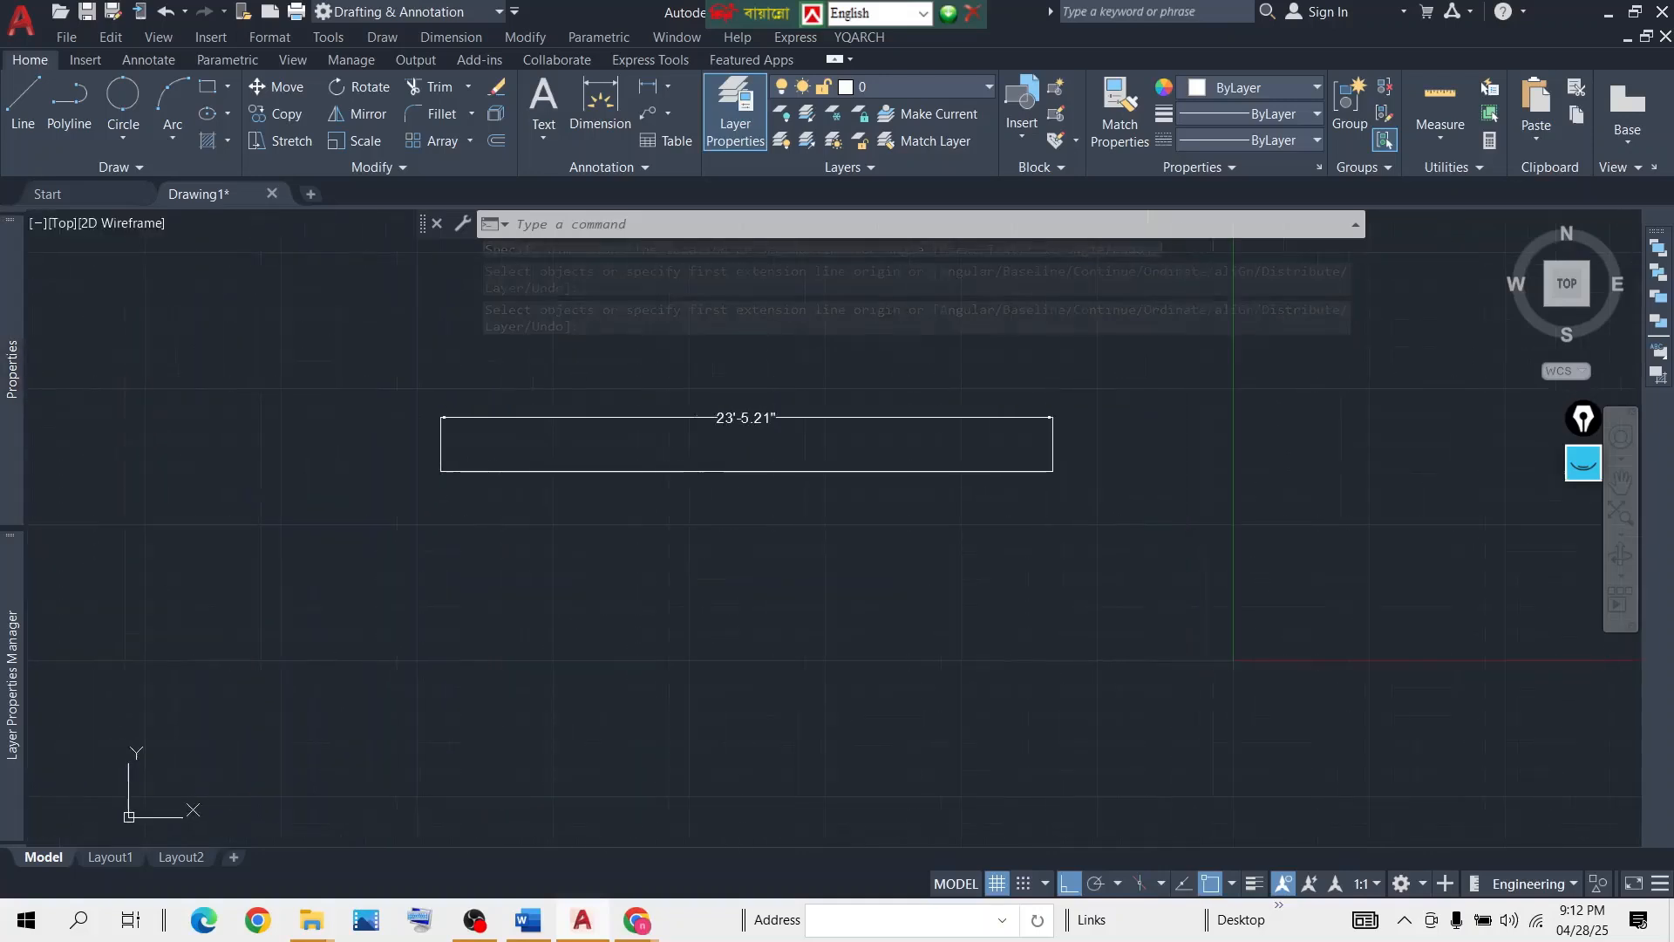
{"action": "left_click", "coordinate": [820, 360]}
{"action": "left_click", "coordinate": [692, 430]}
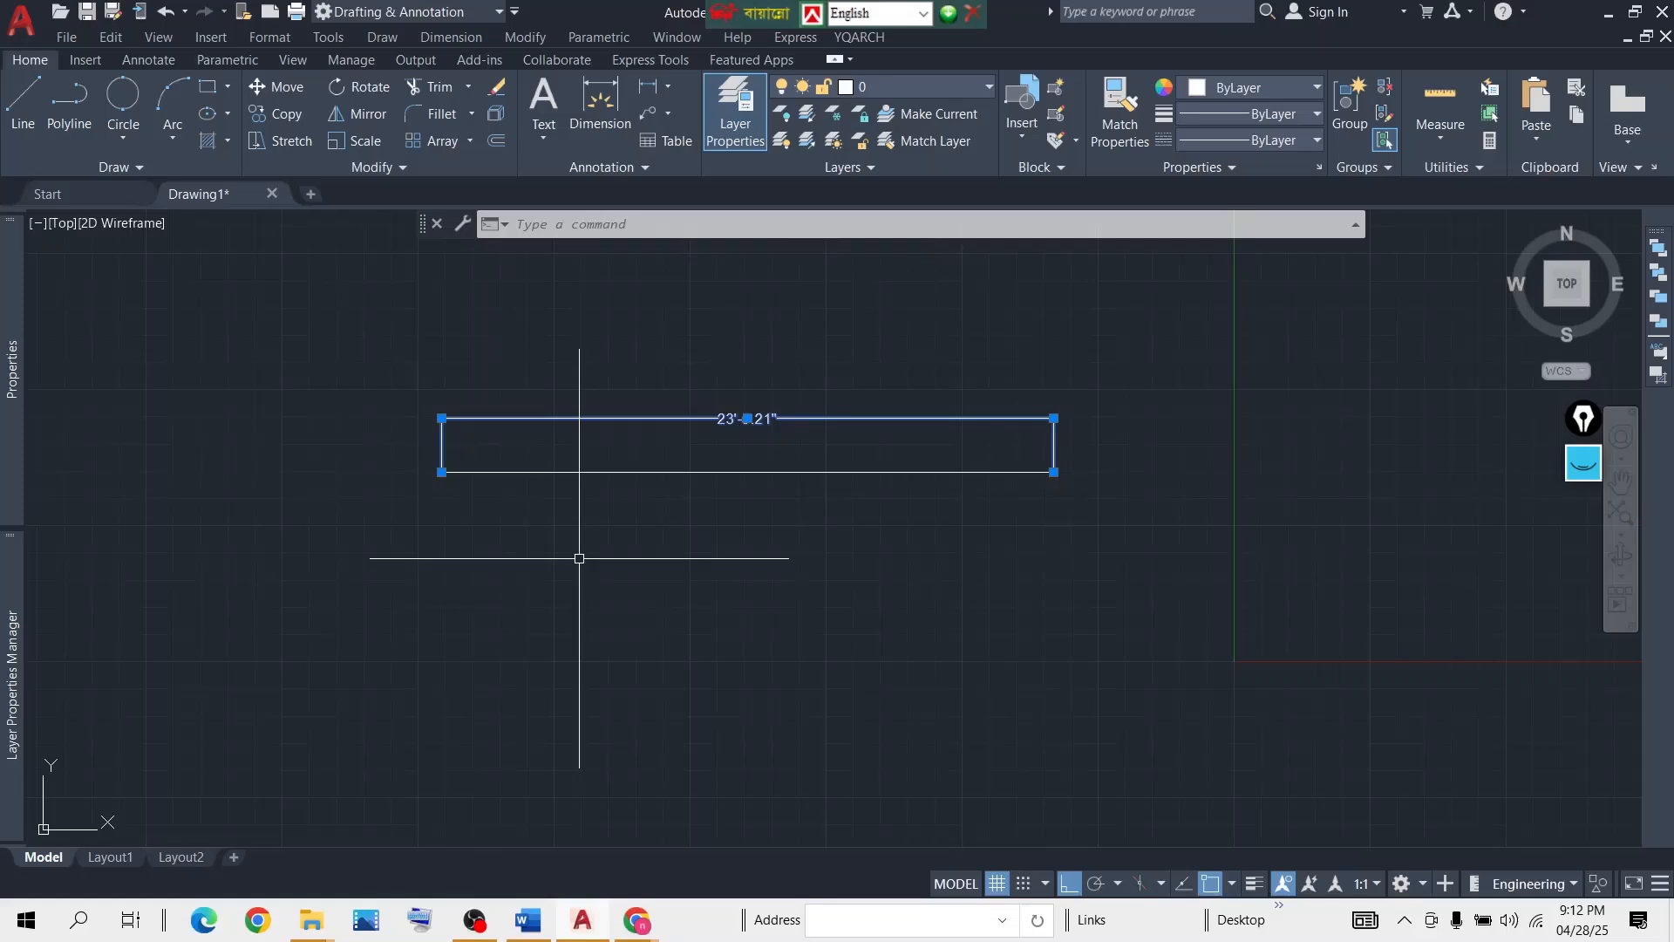
{"action": "key", "text": "Delete"}
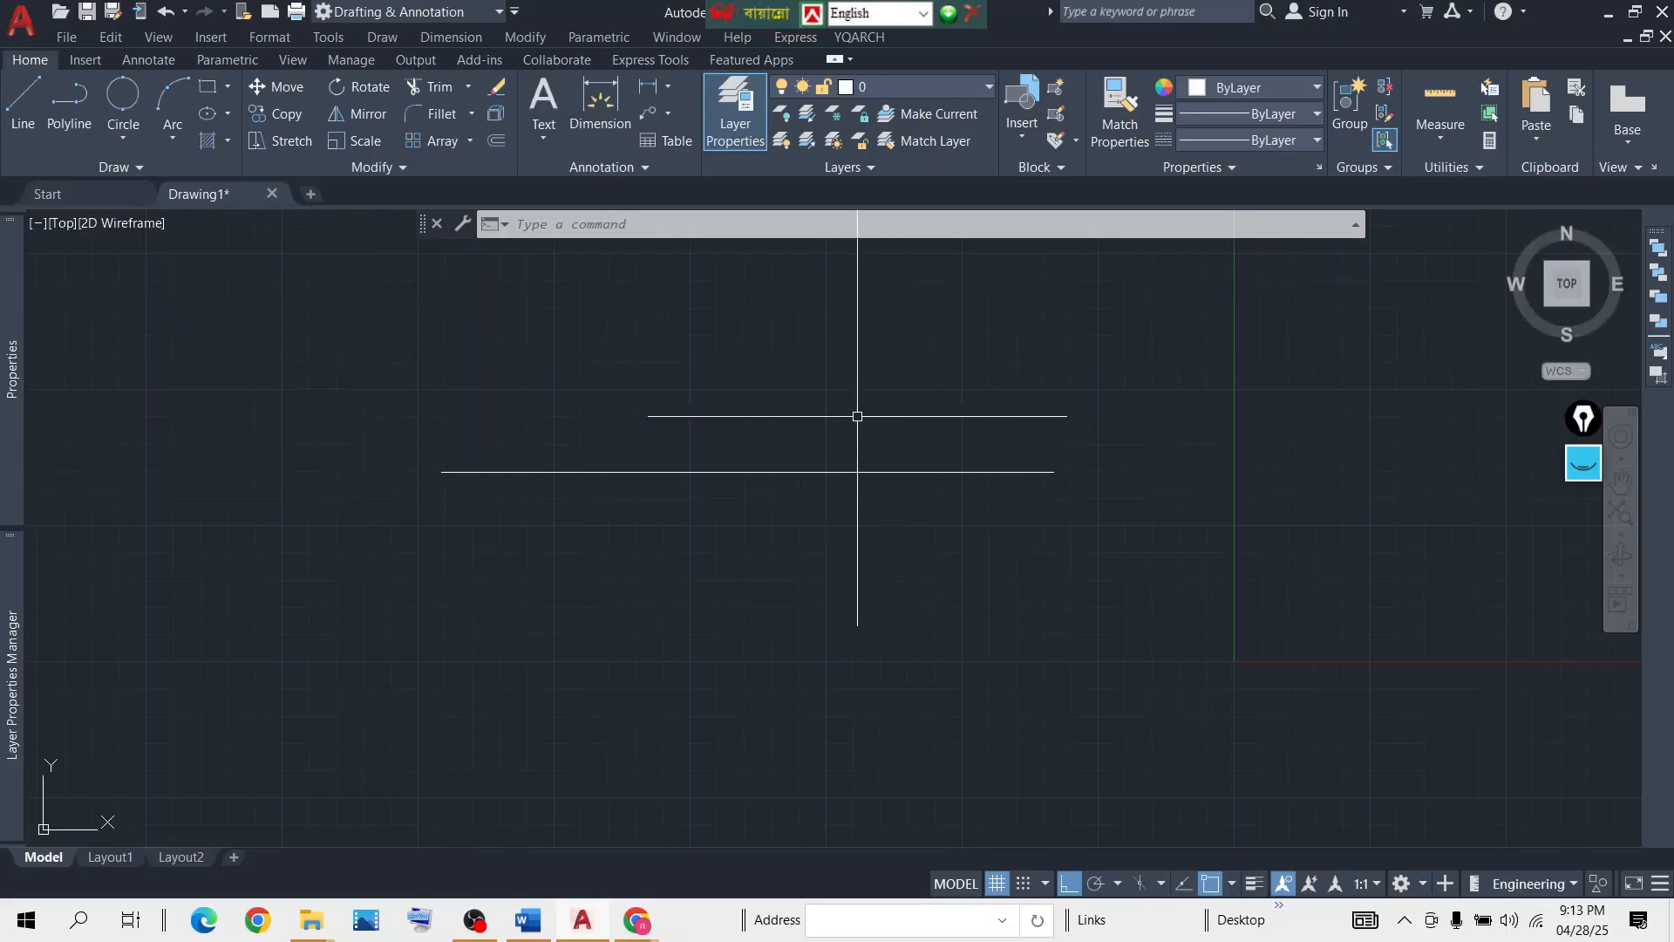
{"action": "left_click", "coordinate": [600, 109]}
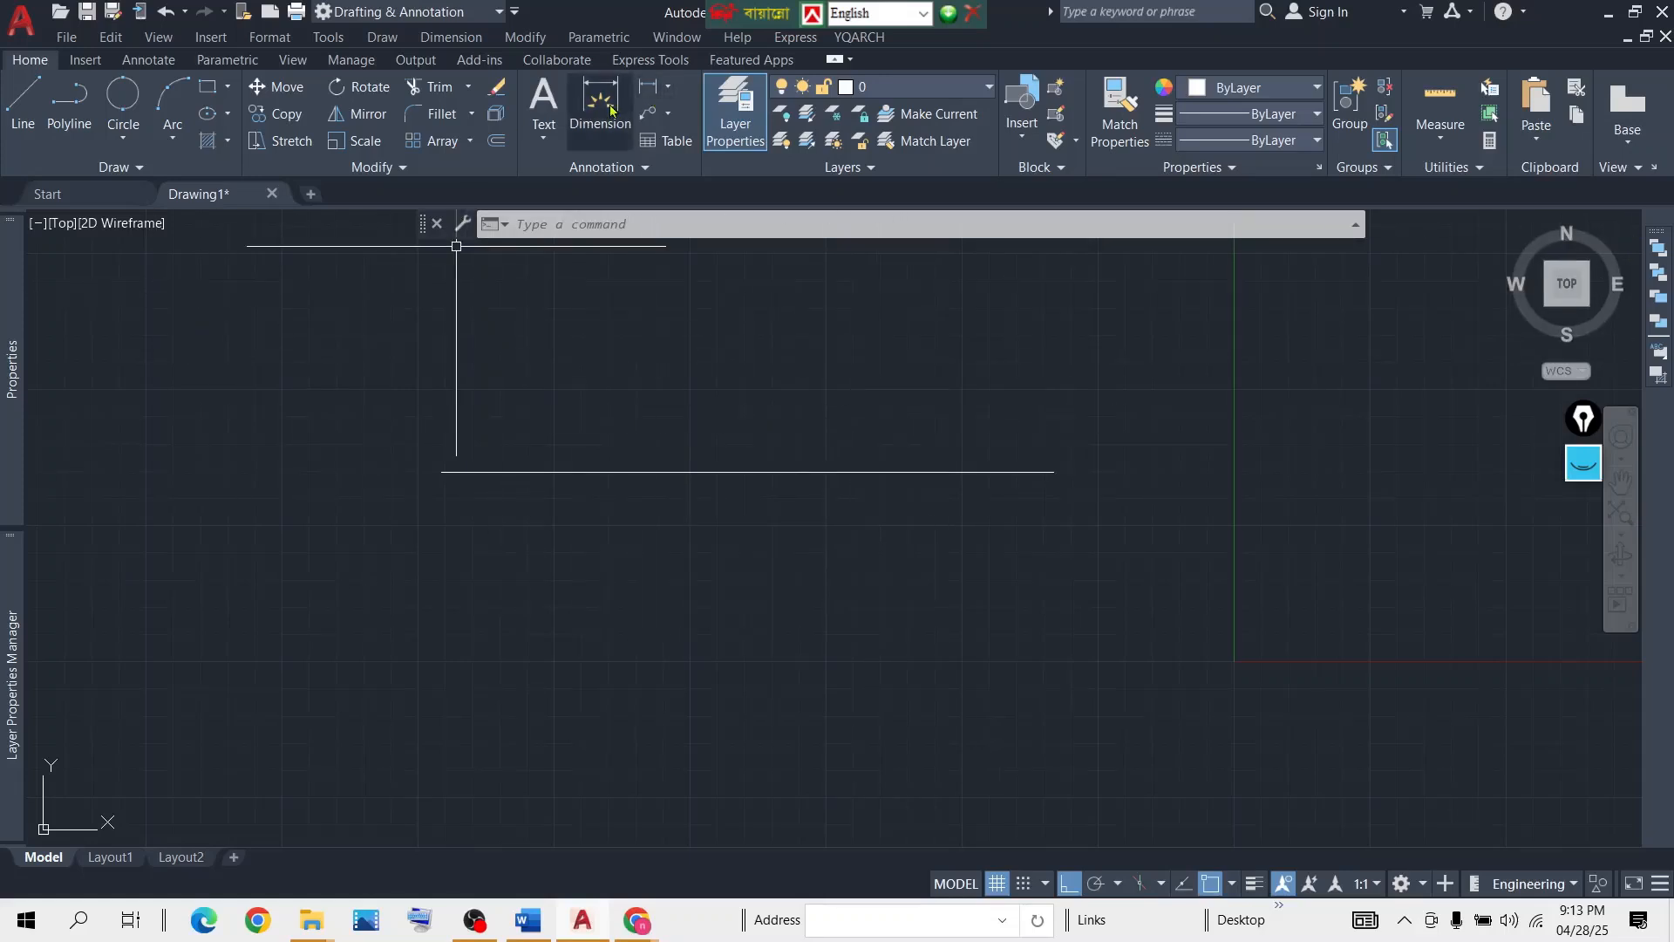
{"action": "left_click", "coordinate": [441, 471]}
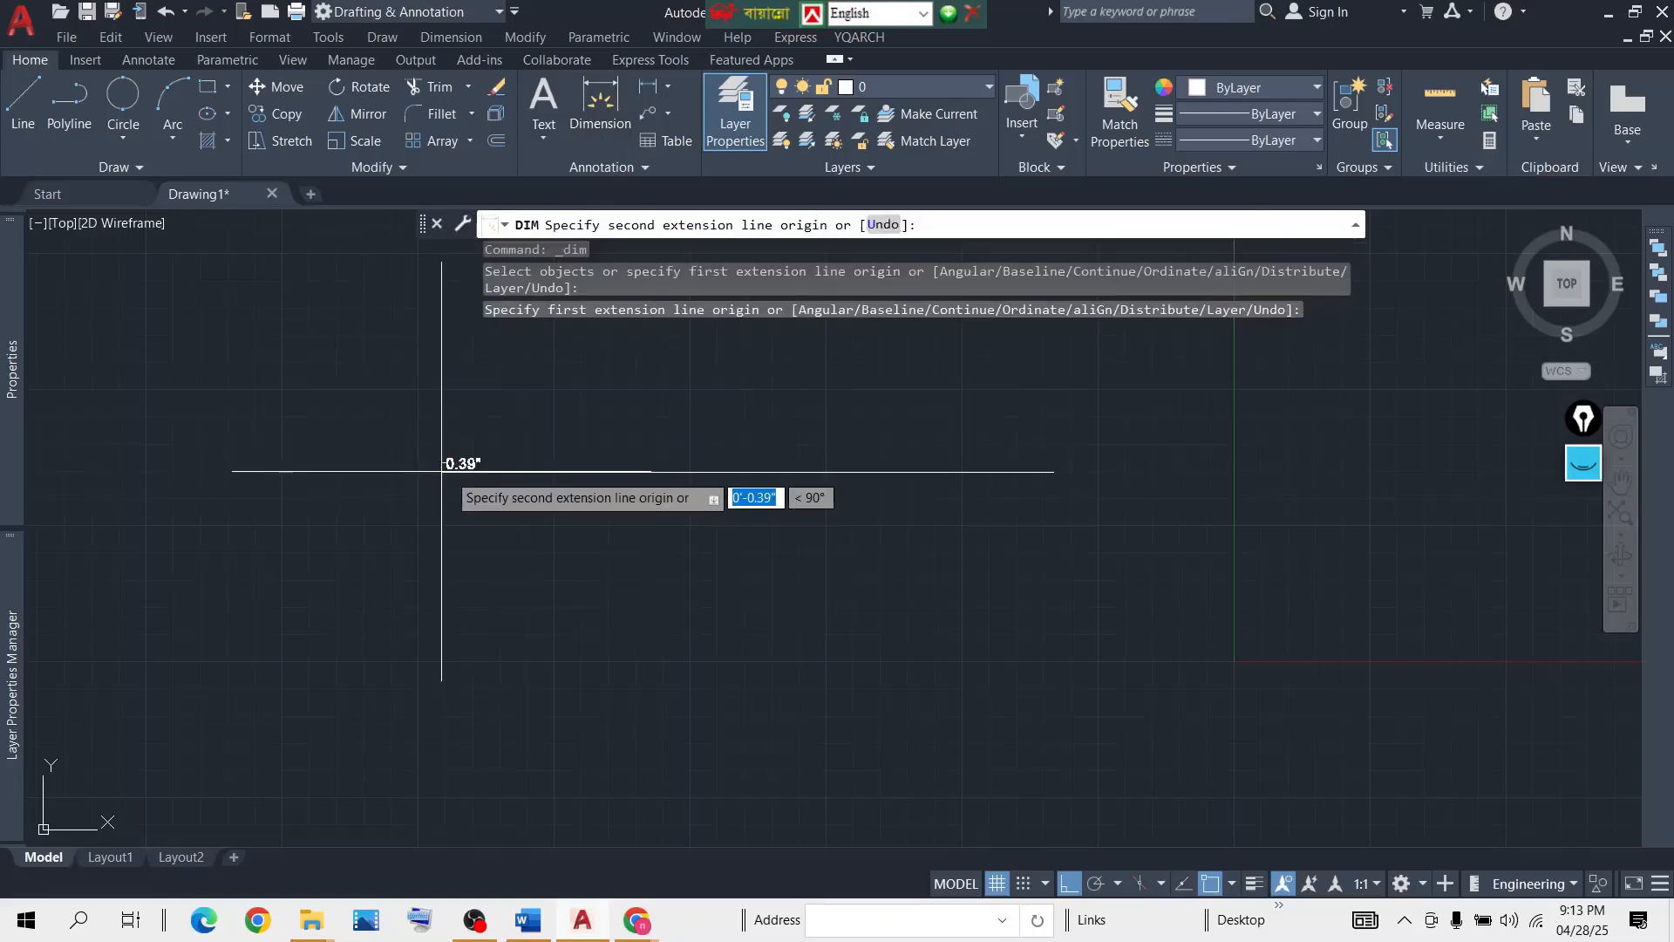
{"action": "key", "text": "Escape"}
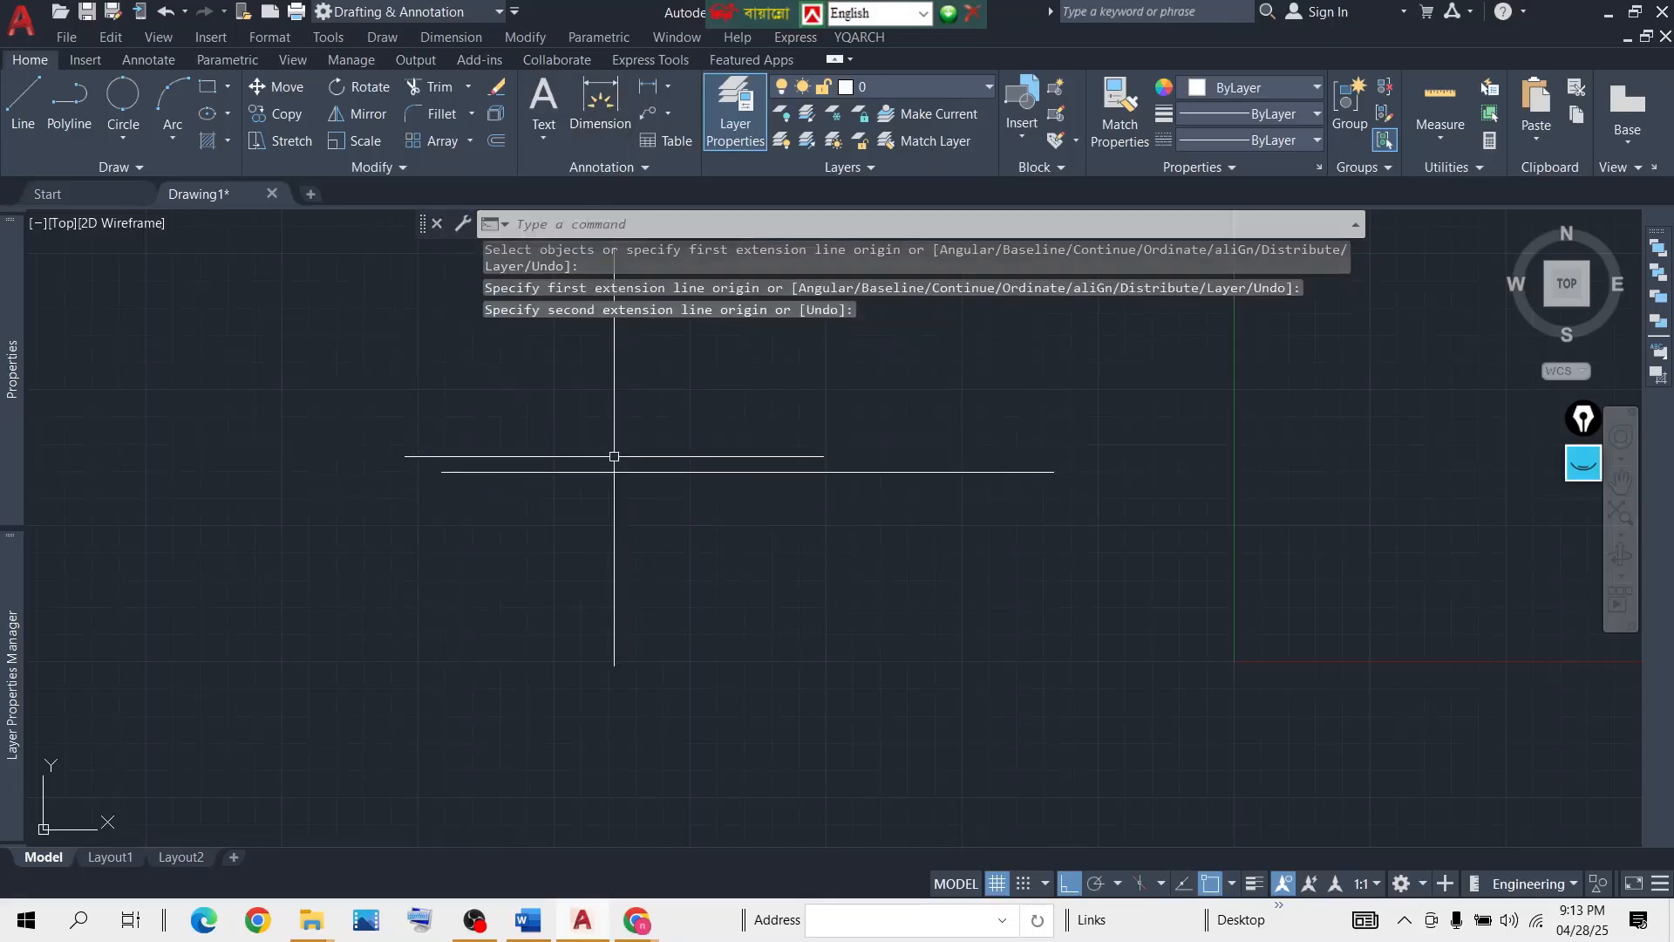
Delete the remaining undimensioned horizontal line from the drawing.
{"action": "left_click", "coordinate": [1131, 415]}
{"action": "left_click", "coordinate": [796, 635]}
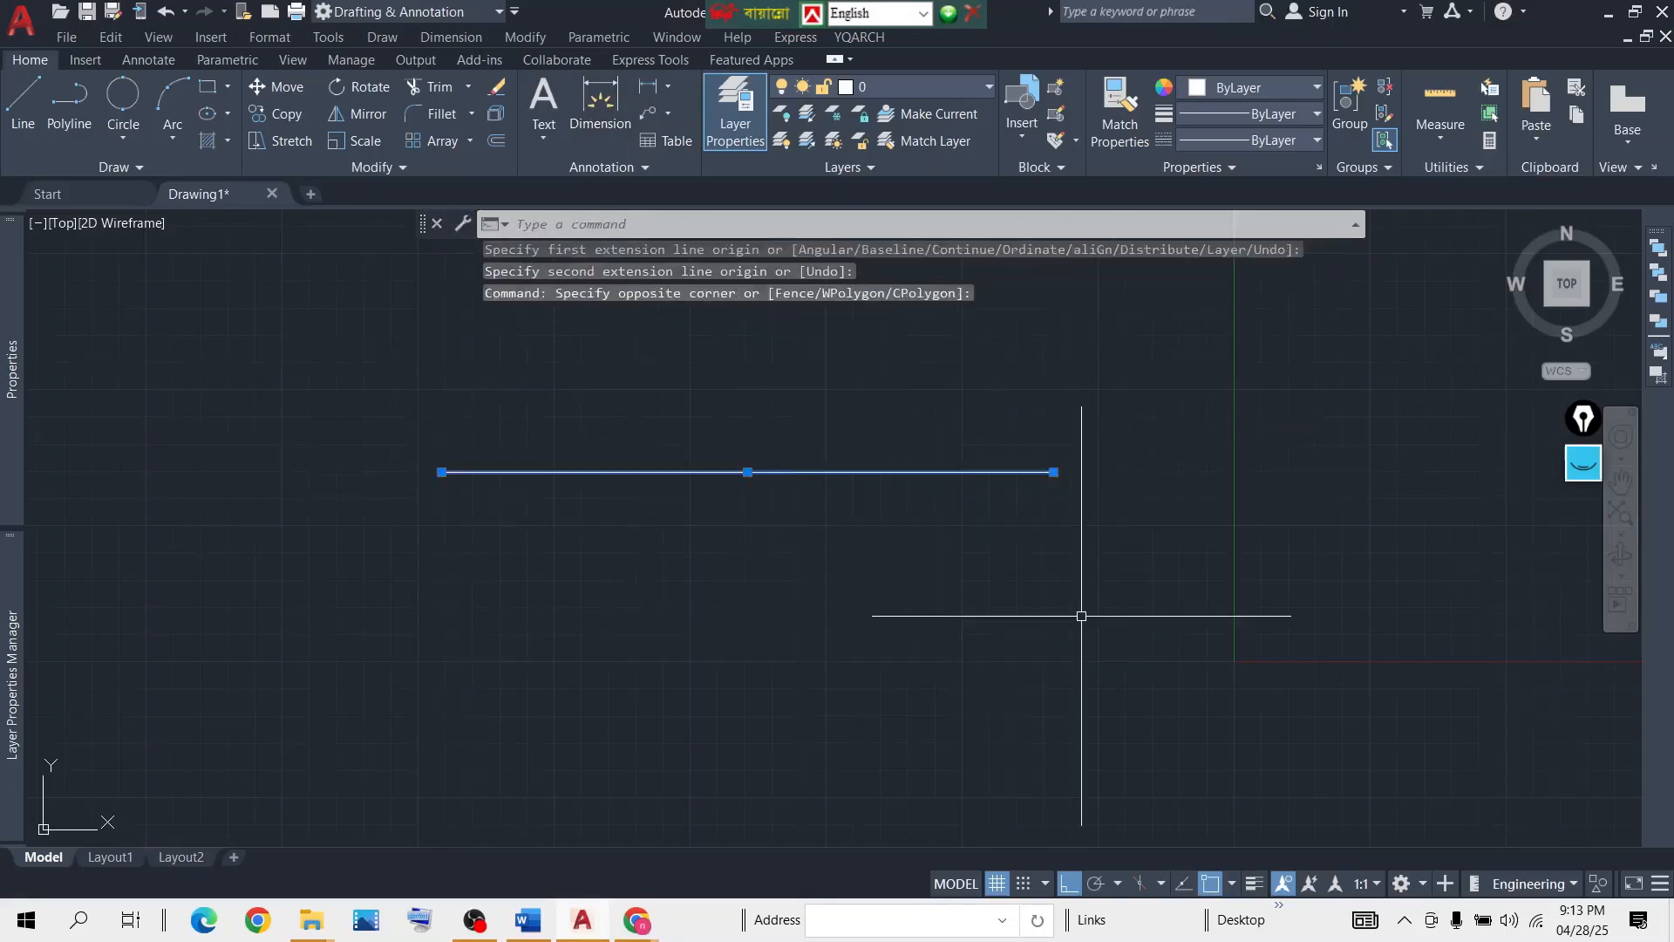
{"action": "key", "text": "Delete"}
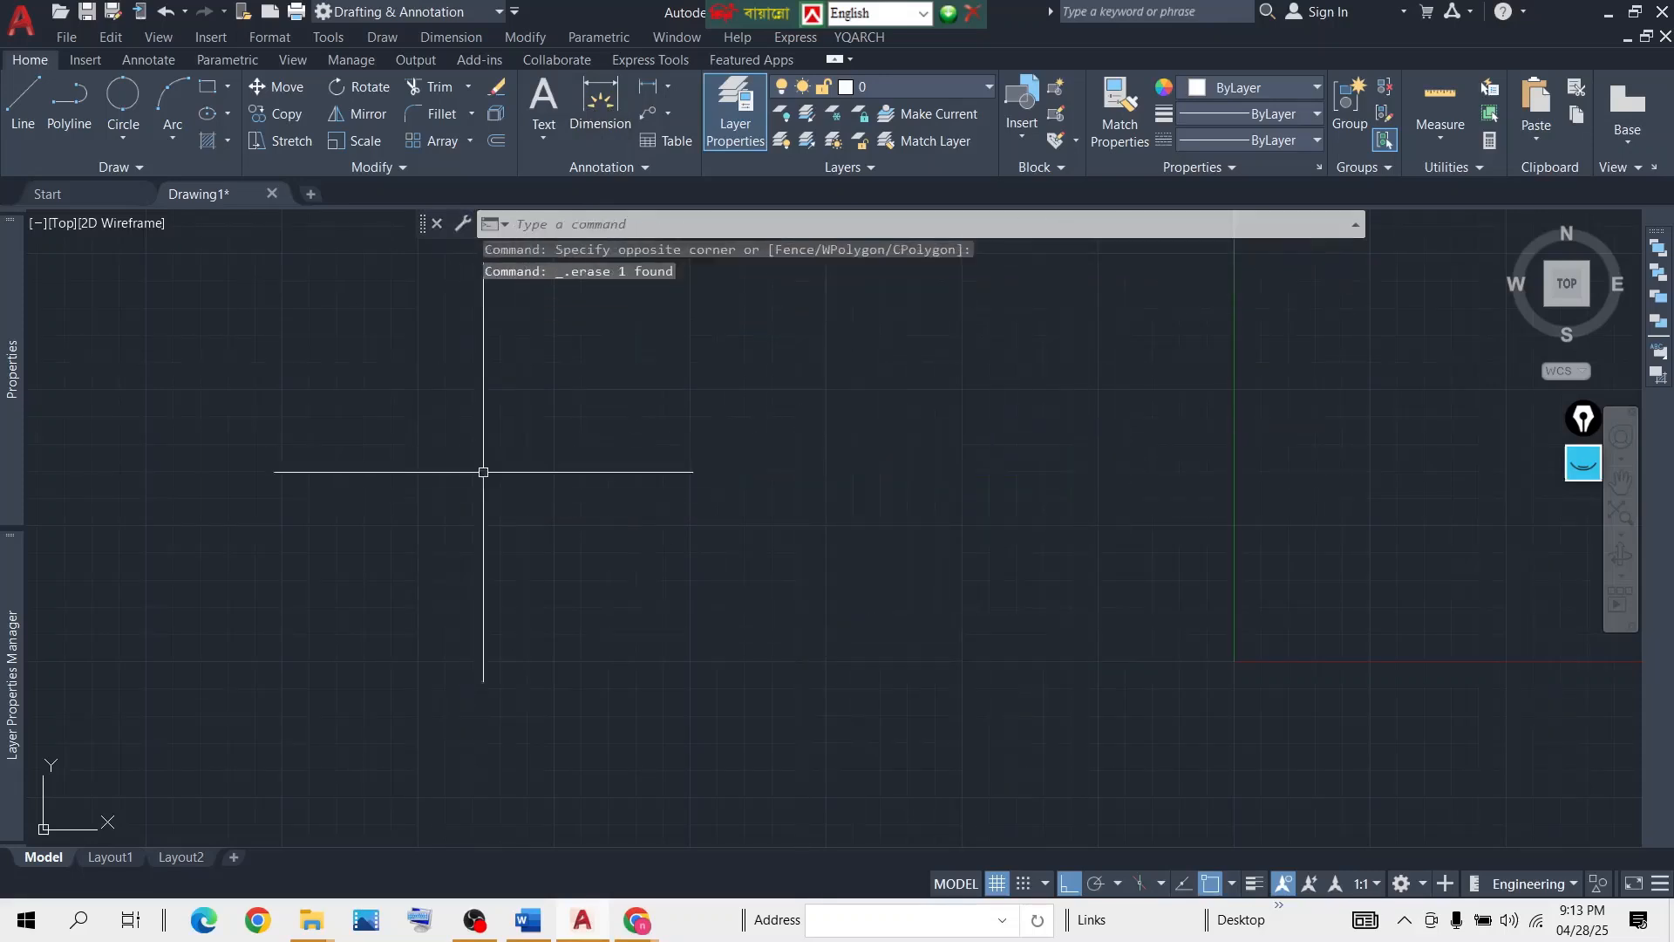
Draw a horizontal line with an exact length of 15'6, running to the right of its start point.
{"action": "left_click", "coordinate": [35, 105]}
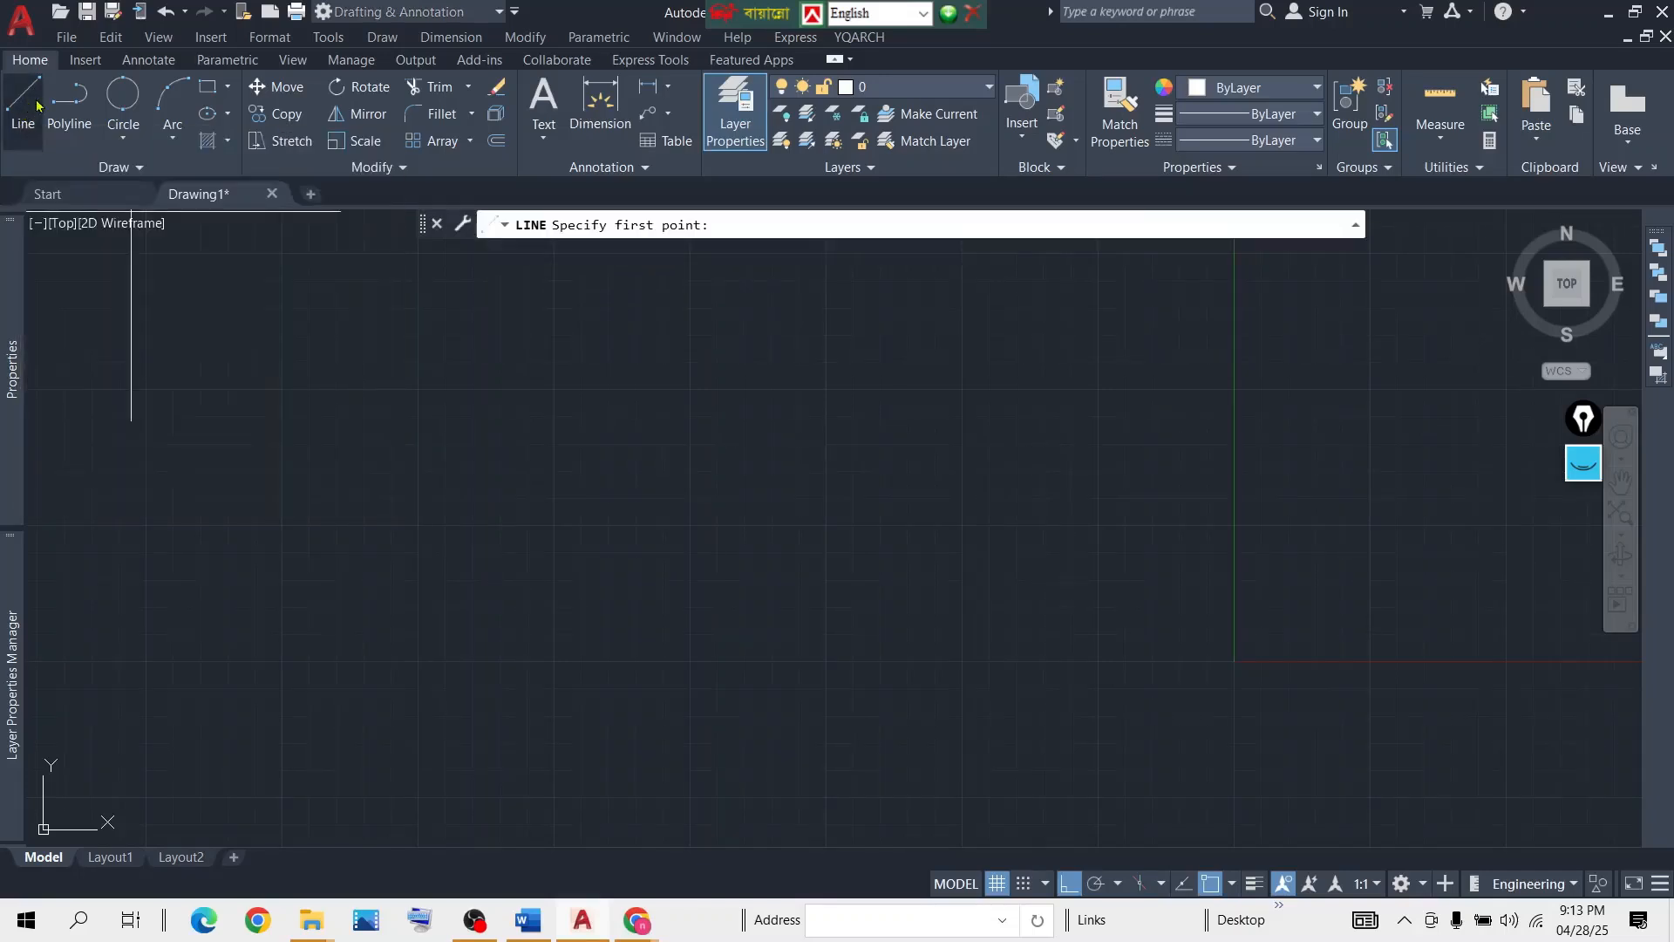
{"action": "left_click", "coordinate": [345, 431]}
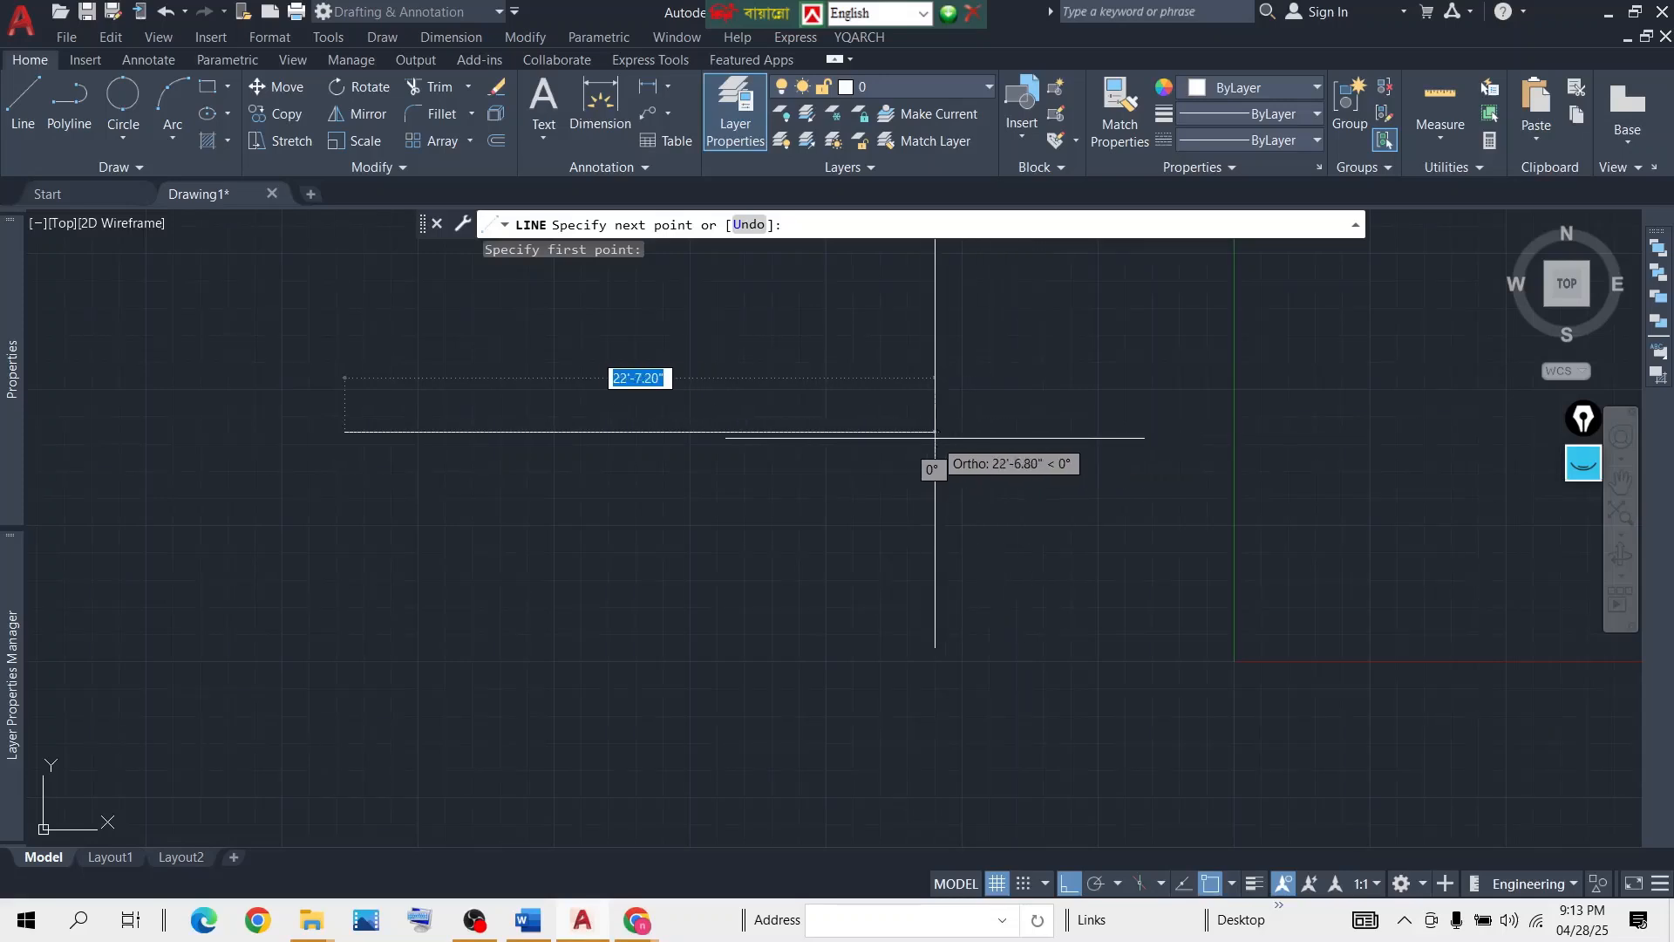
{"action": "type", "text": "15"}
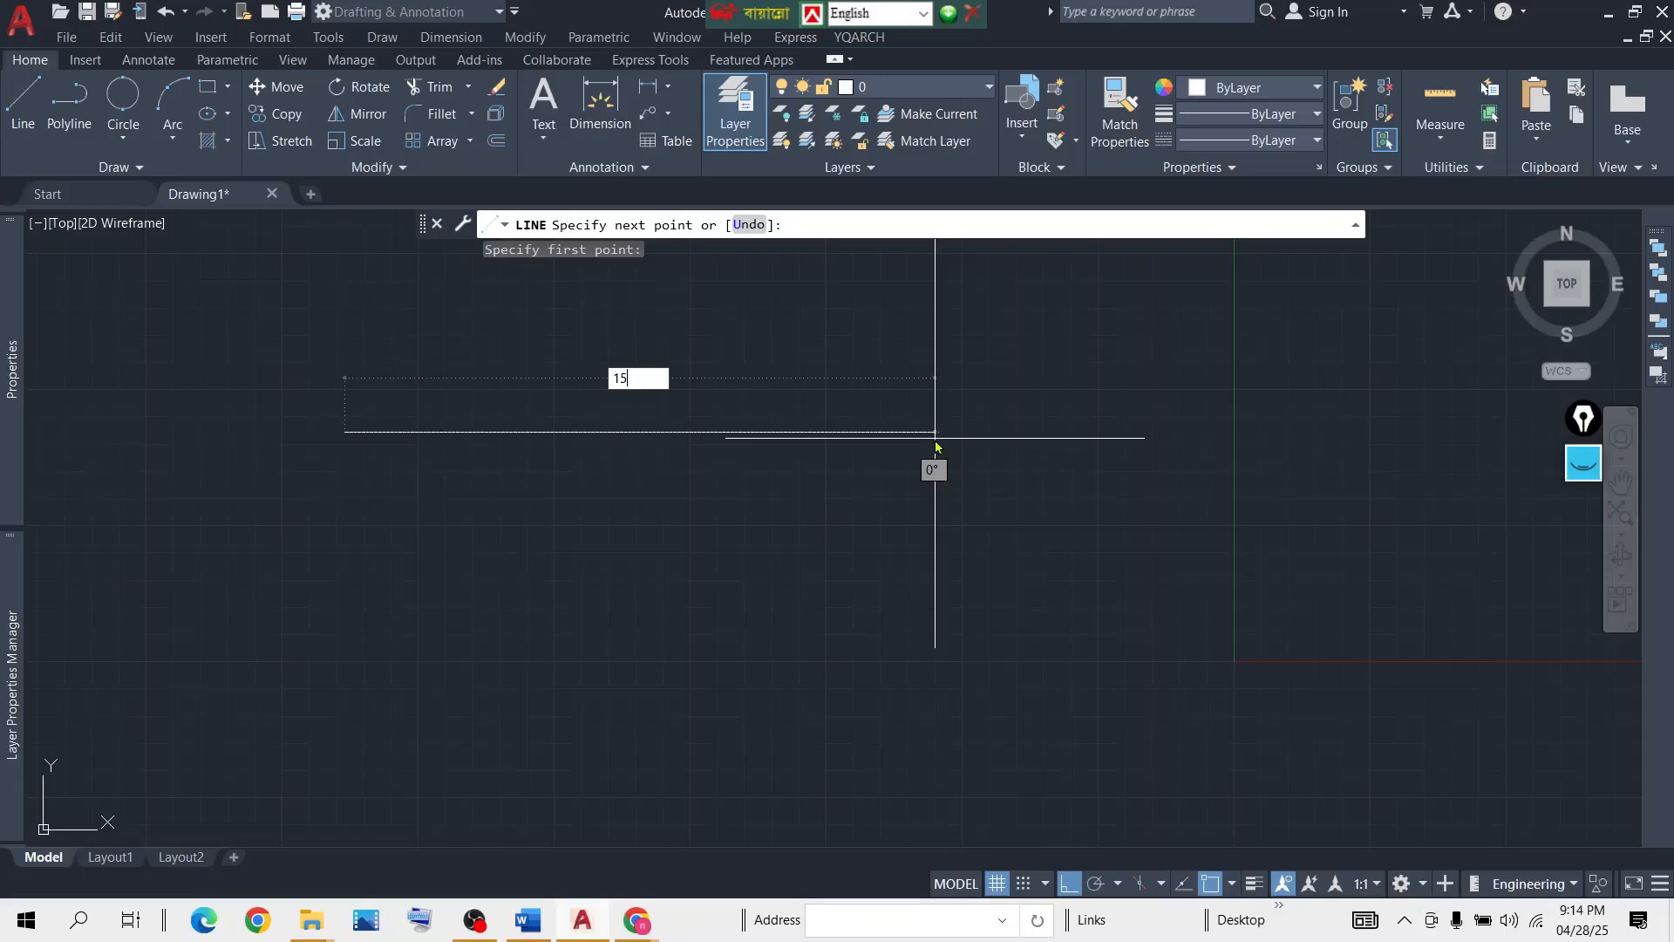
{"action": "type", "text": "'6"}
{"action": "key", "text": "Return"}
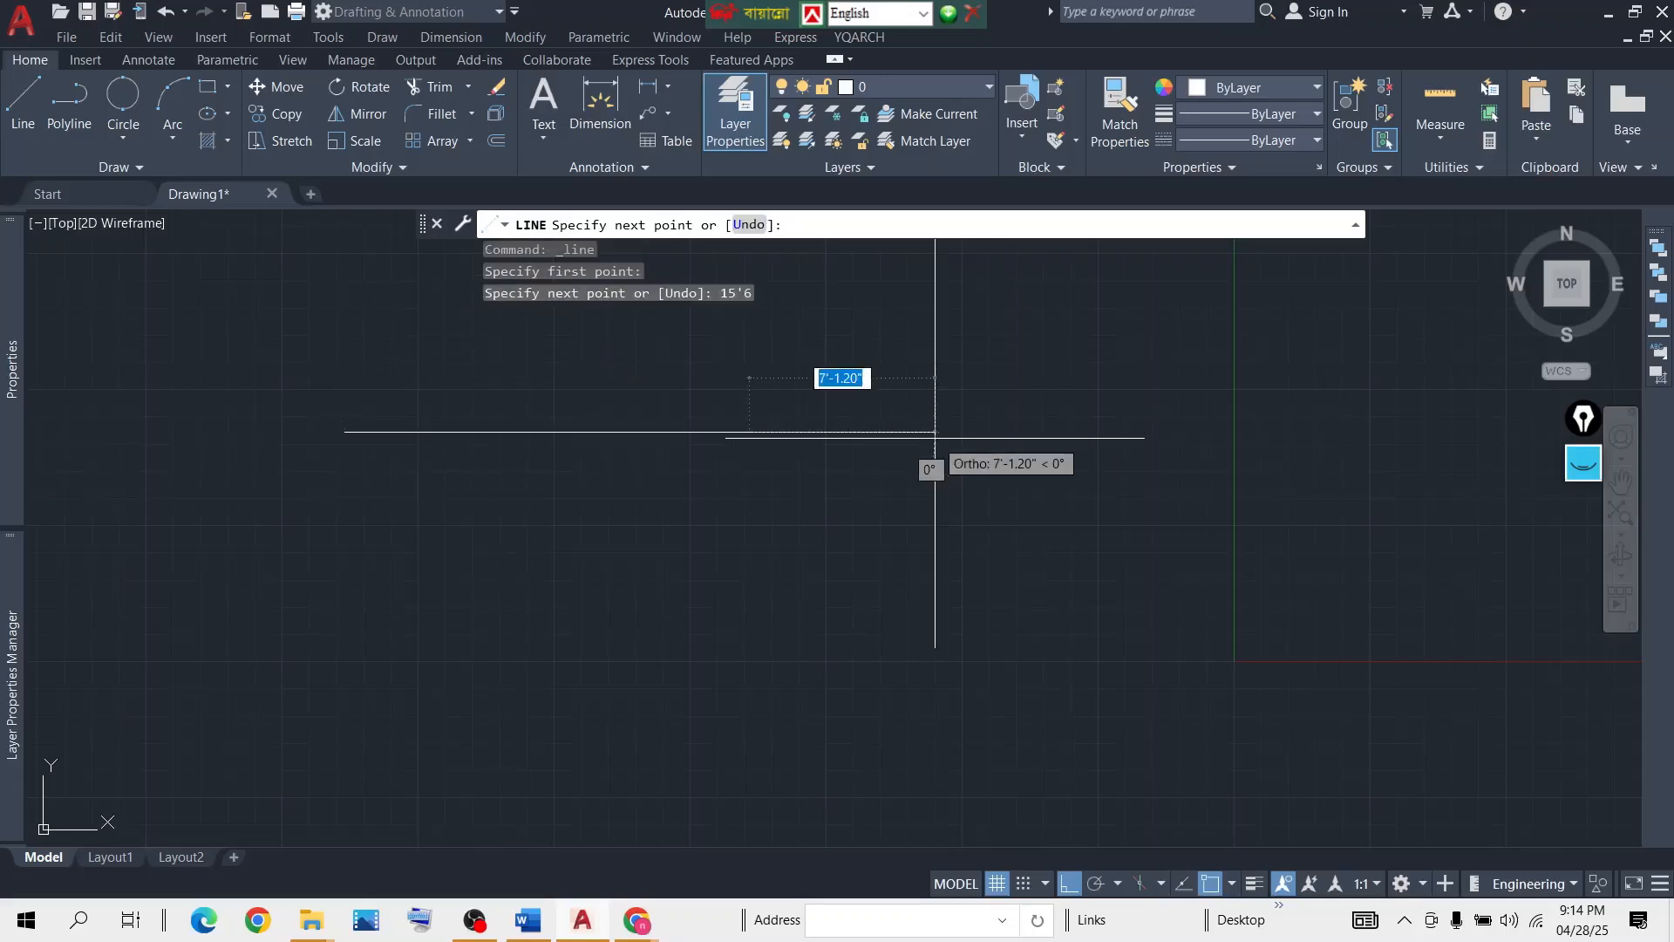
{"action": "key", "text": "Return"}
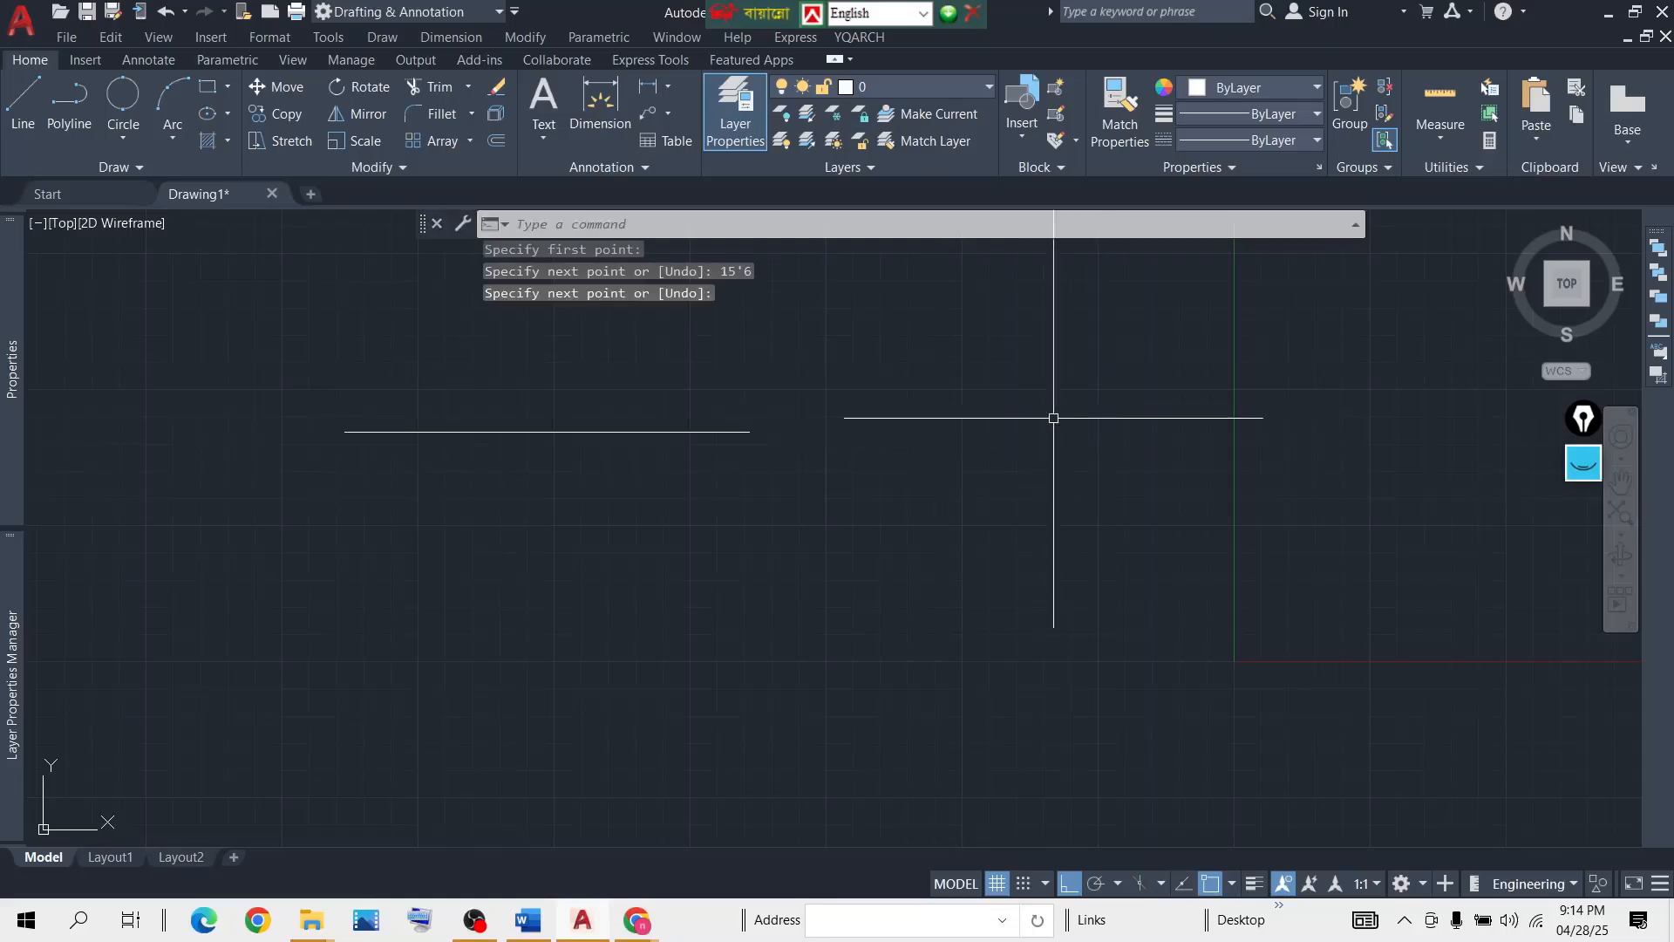
Dimension the horizontal line between its two endpoints, placing the dimension line a short distance below it.
{"action": "left_click", "coordinate": [603, 126]}
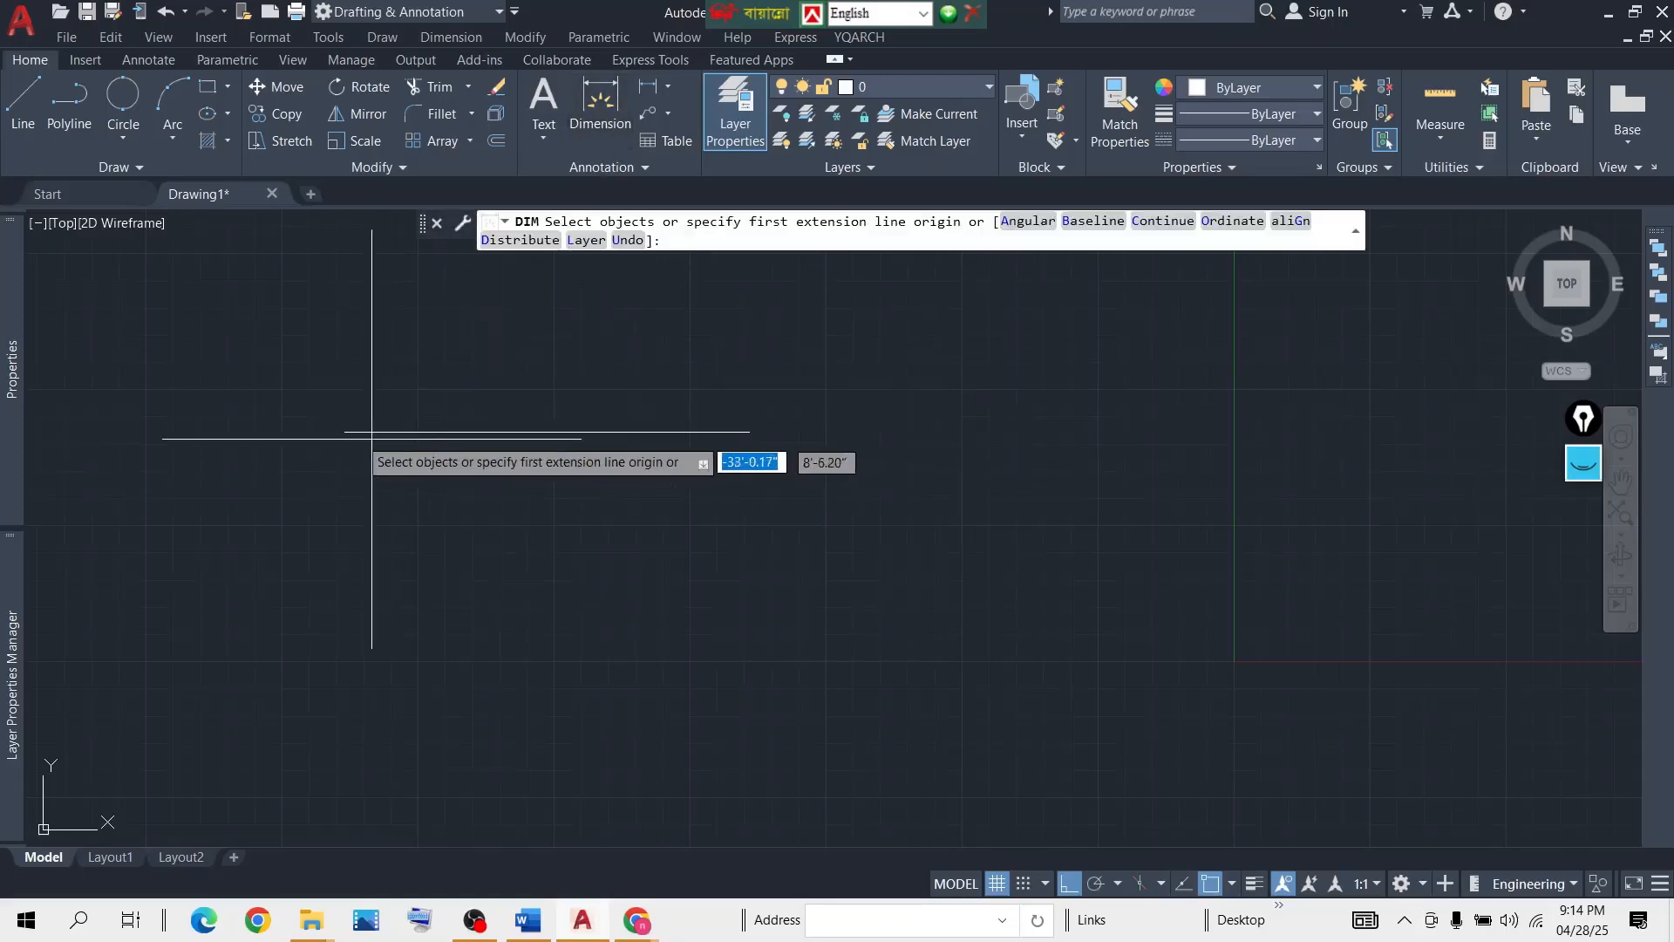
{"action": "left_click", "coordinate": [344, 432]}
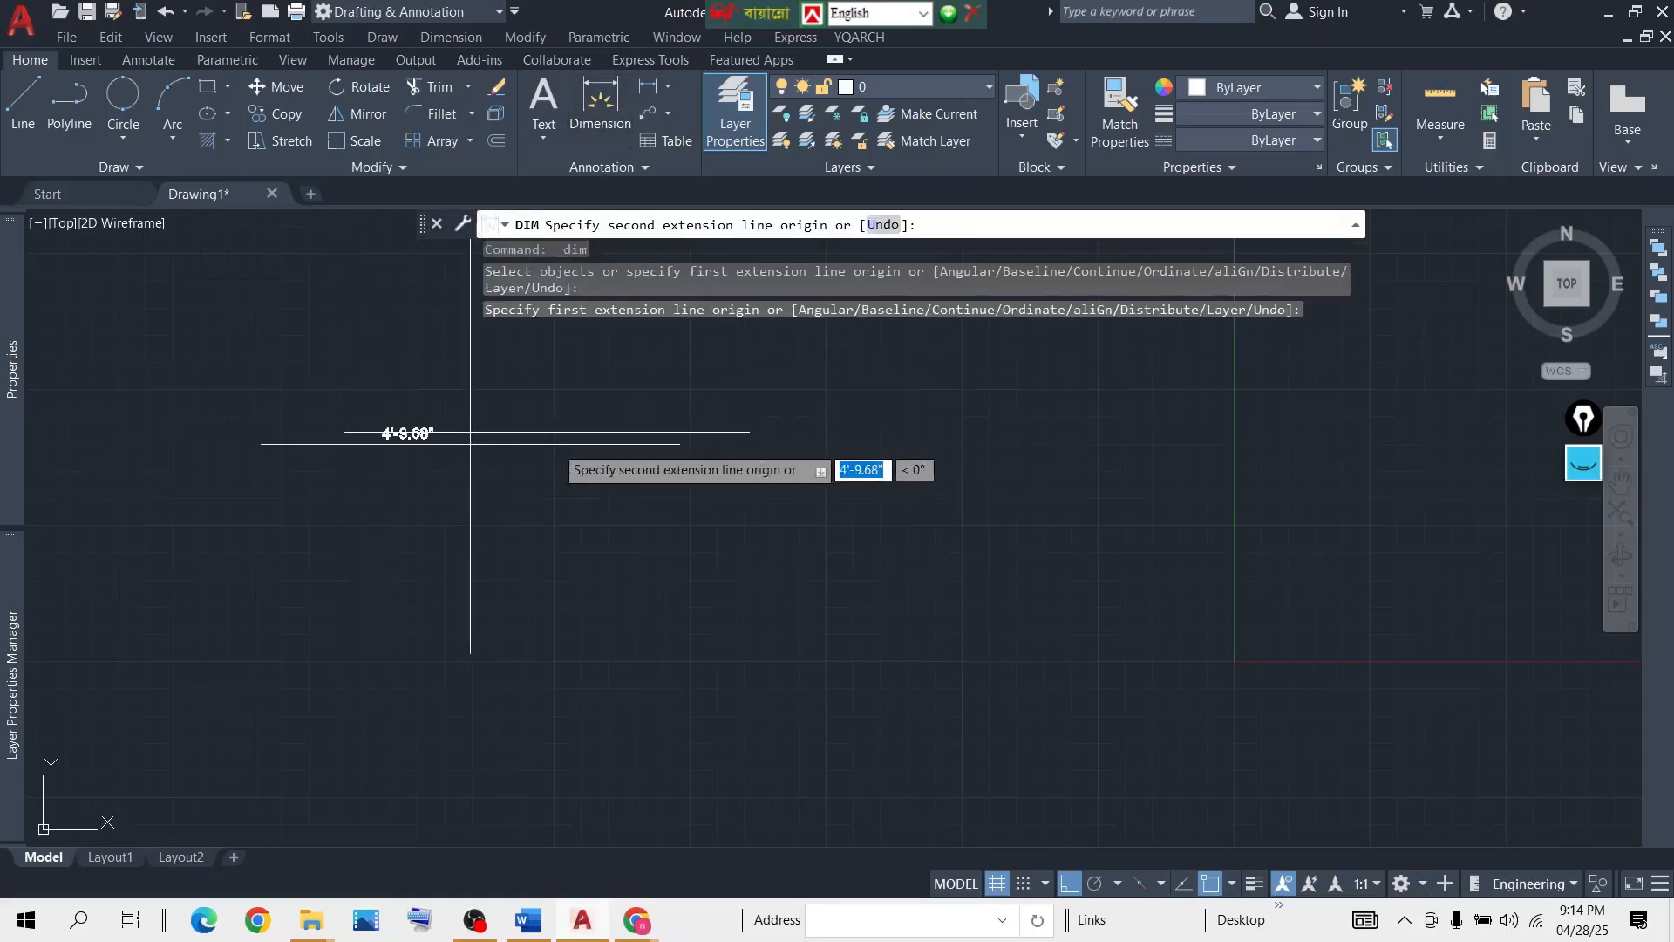
{"action": "left_click", "coordinate": [749, 436]}
{"action": "left_click", "coordinate": [729, 505]}
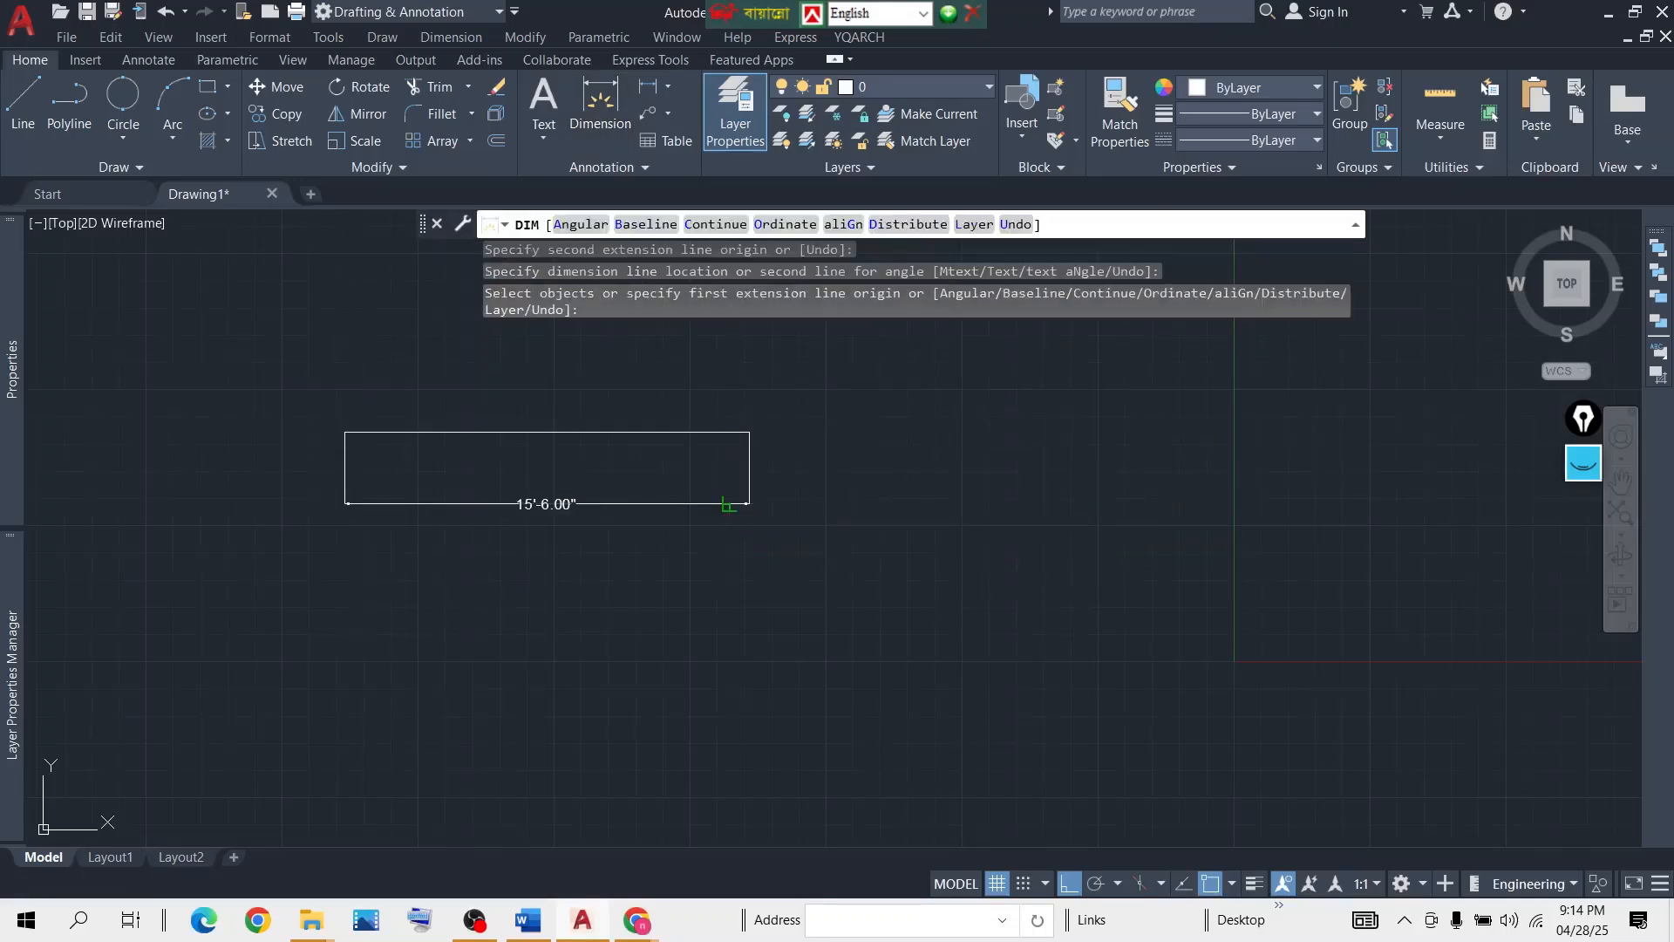
{"action": "key", "text": "Return"}
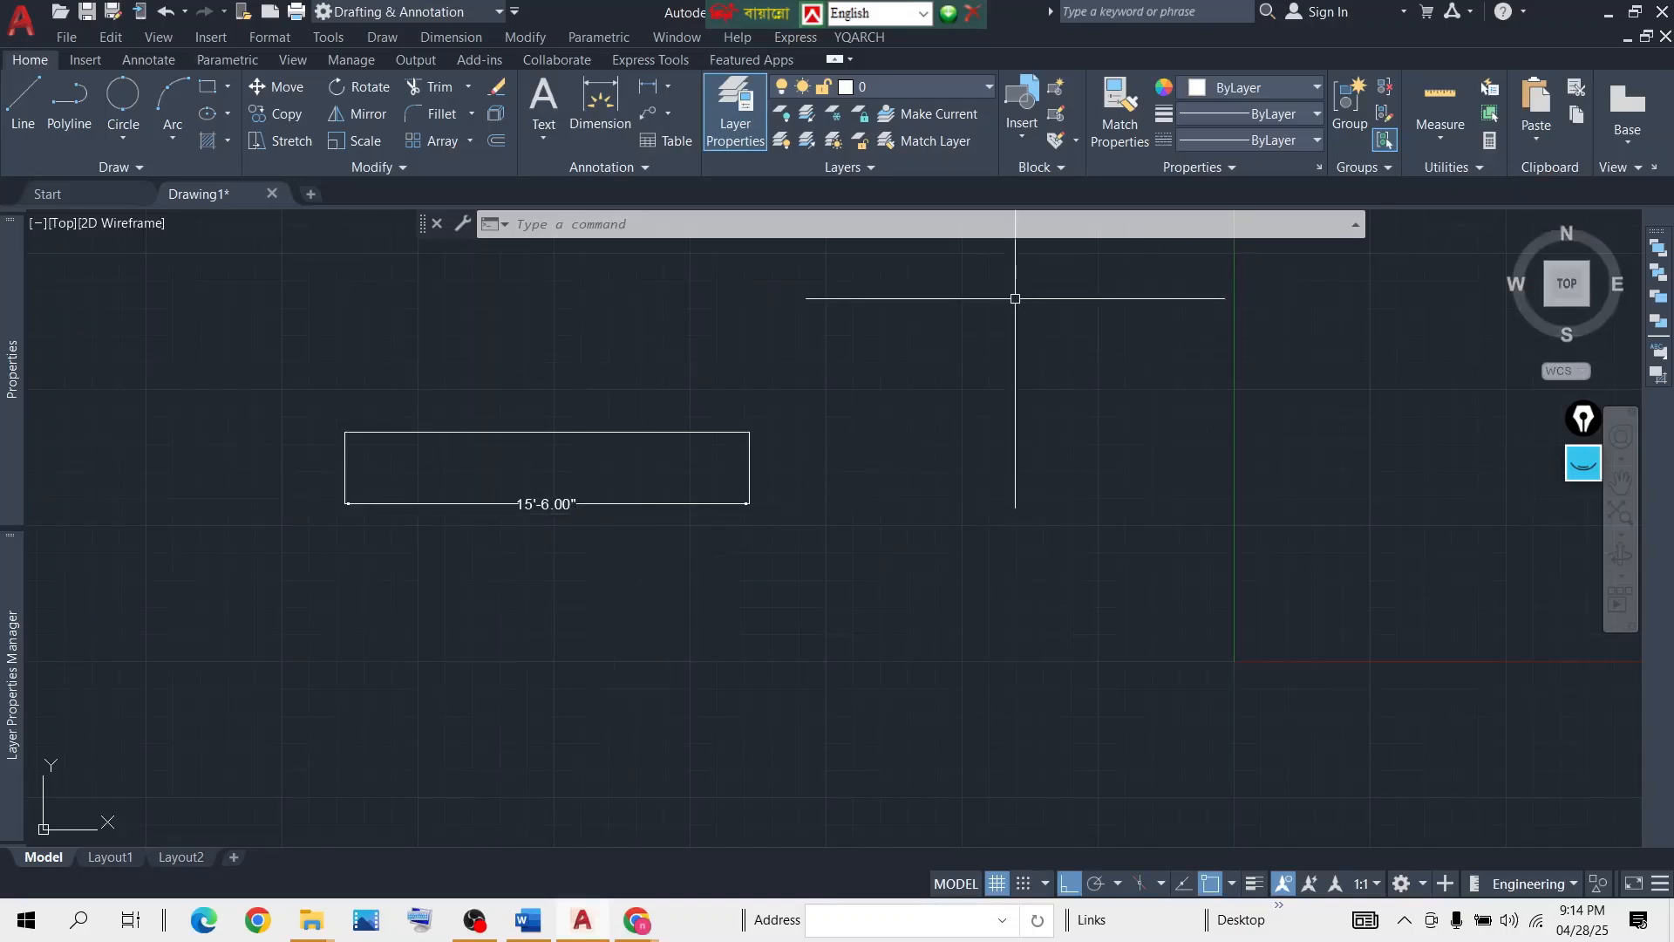
Delete the dimension below the horizontal line, keeping the line itself.
{"action": "left_click", "coordinate": [717, 464]}
{"action": "left_click", "coordinate": [537, 581]}
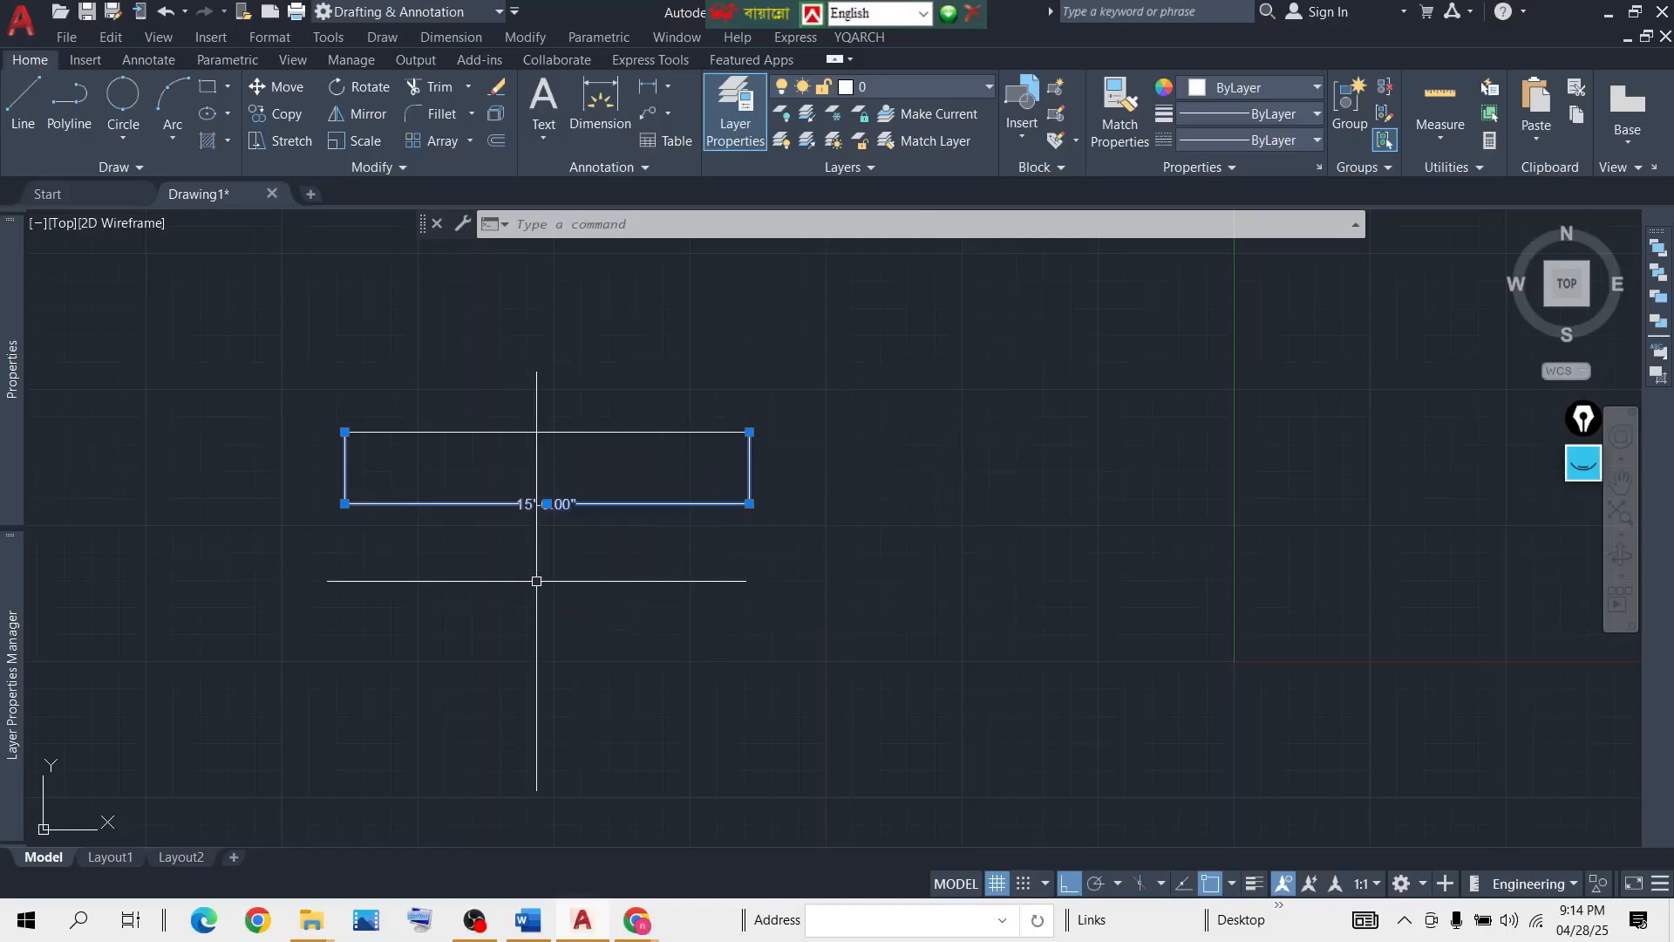
{"action": "key", "text": "Delete"}
{"action": "middle_click_drag", "start_coordinate": [390, 460], "coordinate": [581, 491]}
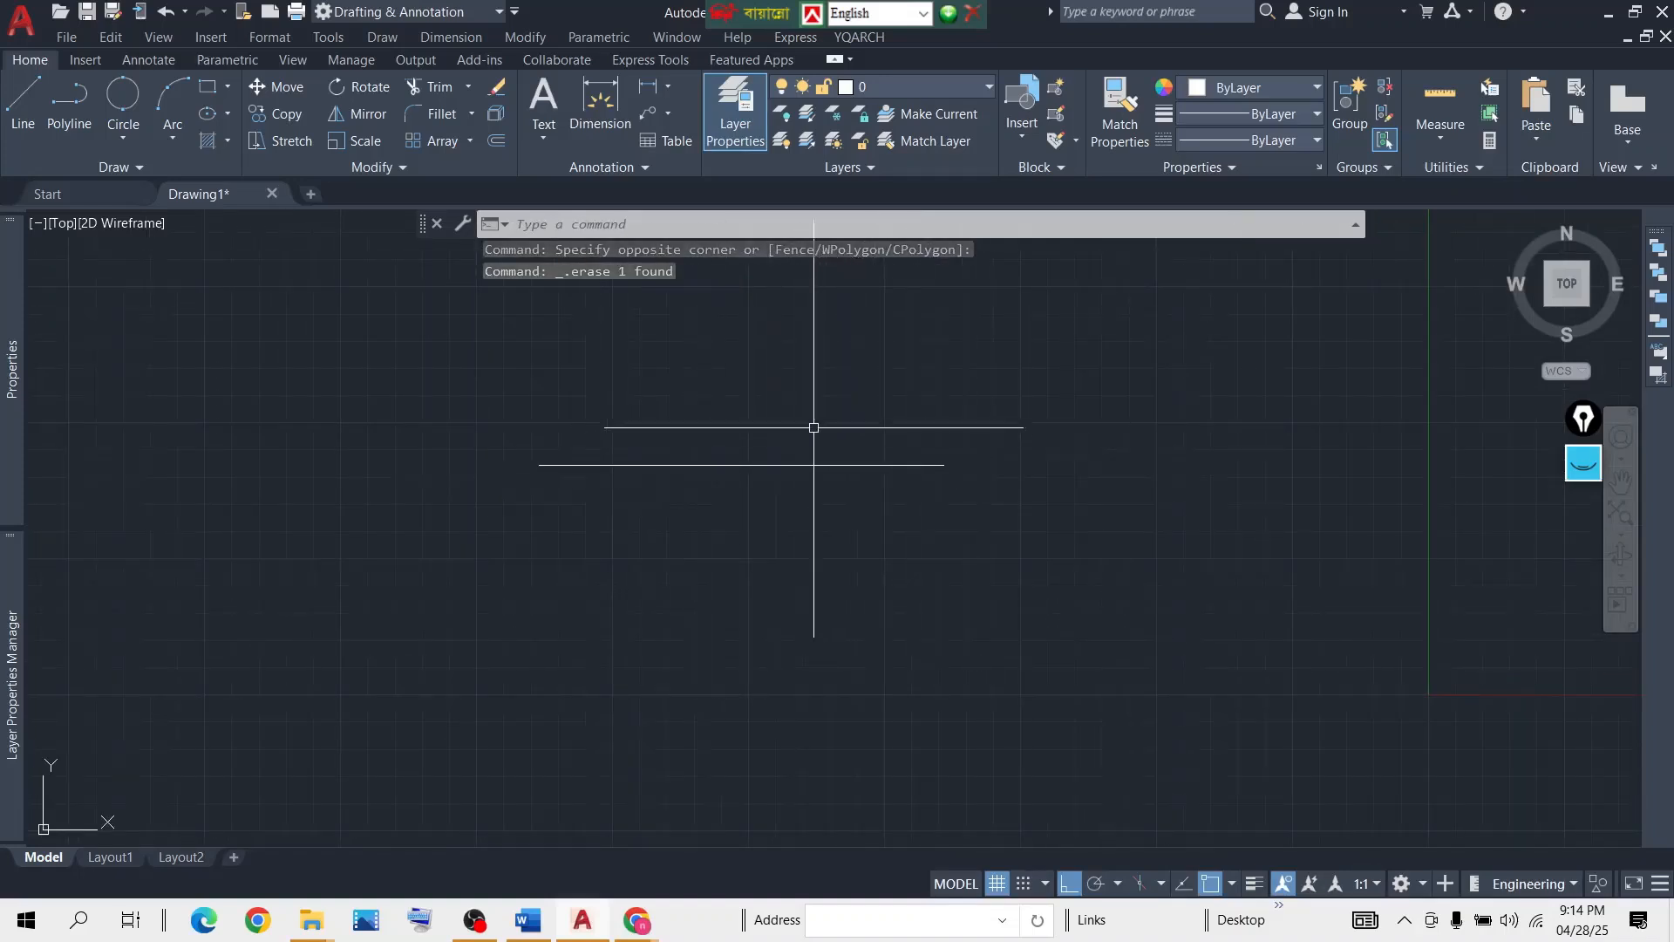
Set the horizontal line's object colour to the red 237,31,36.
{"action": "left_click", "coordinate": [1032, 383]}
{"action": "left_click", "coordinate": [475, 574]}
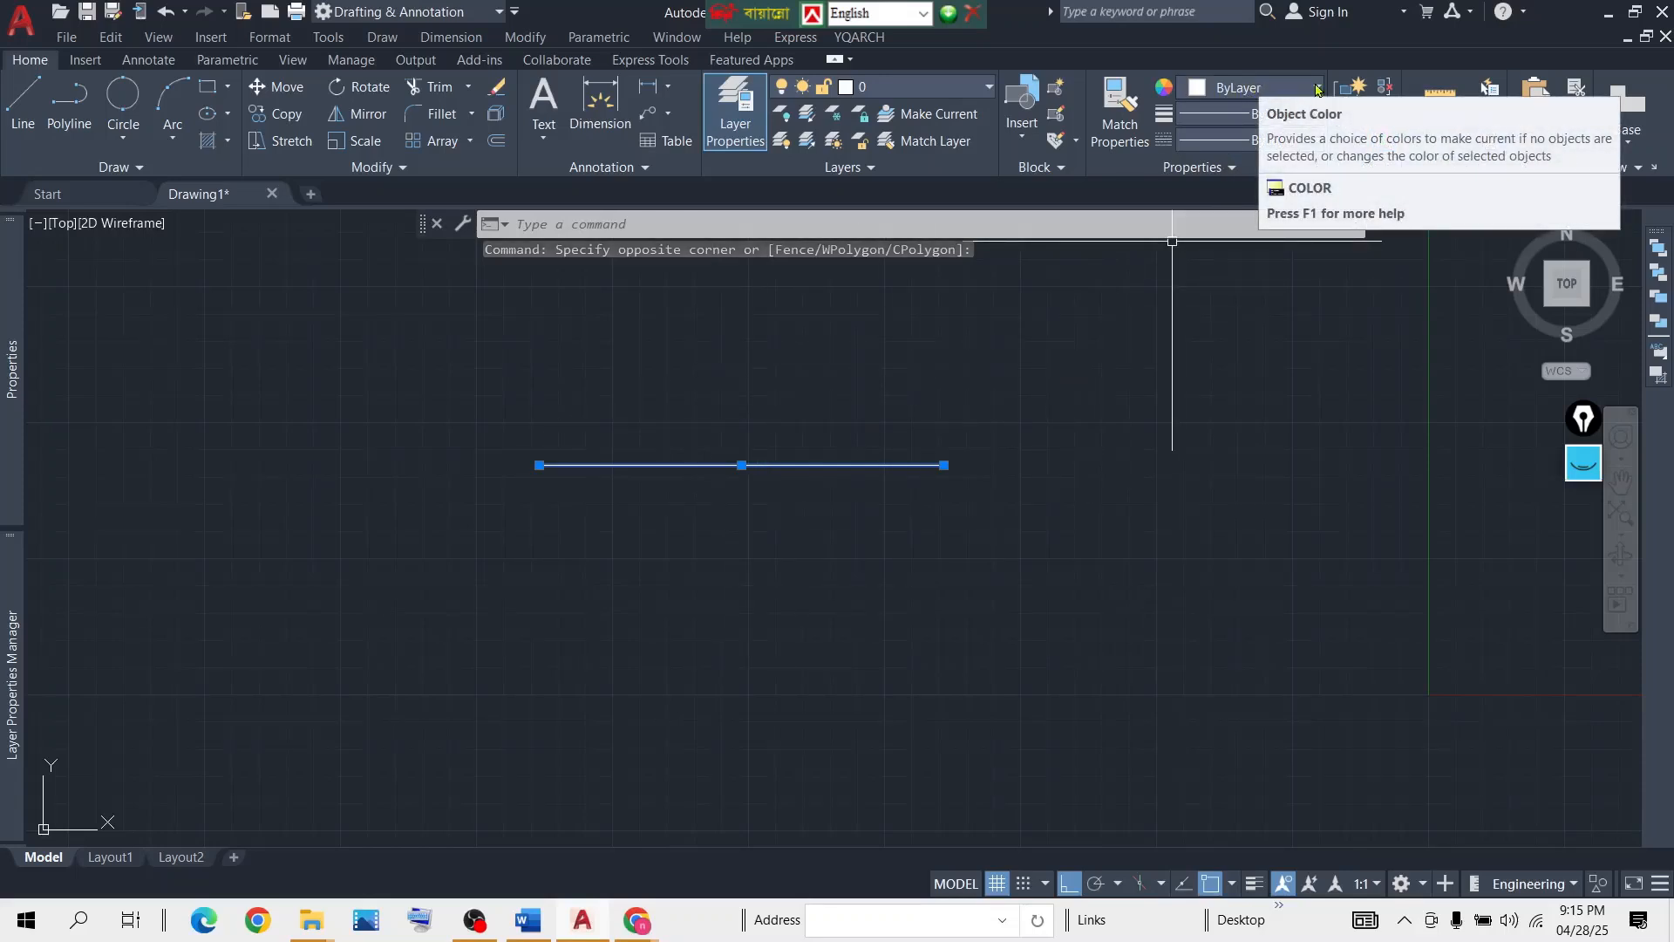
{"action": "left_click", "coordinate": [1315, 88]}
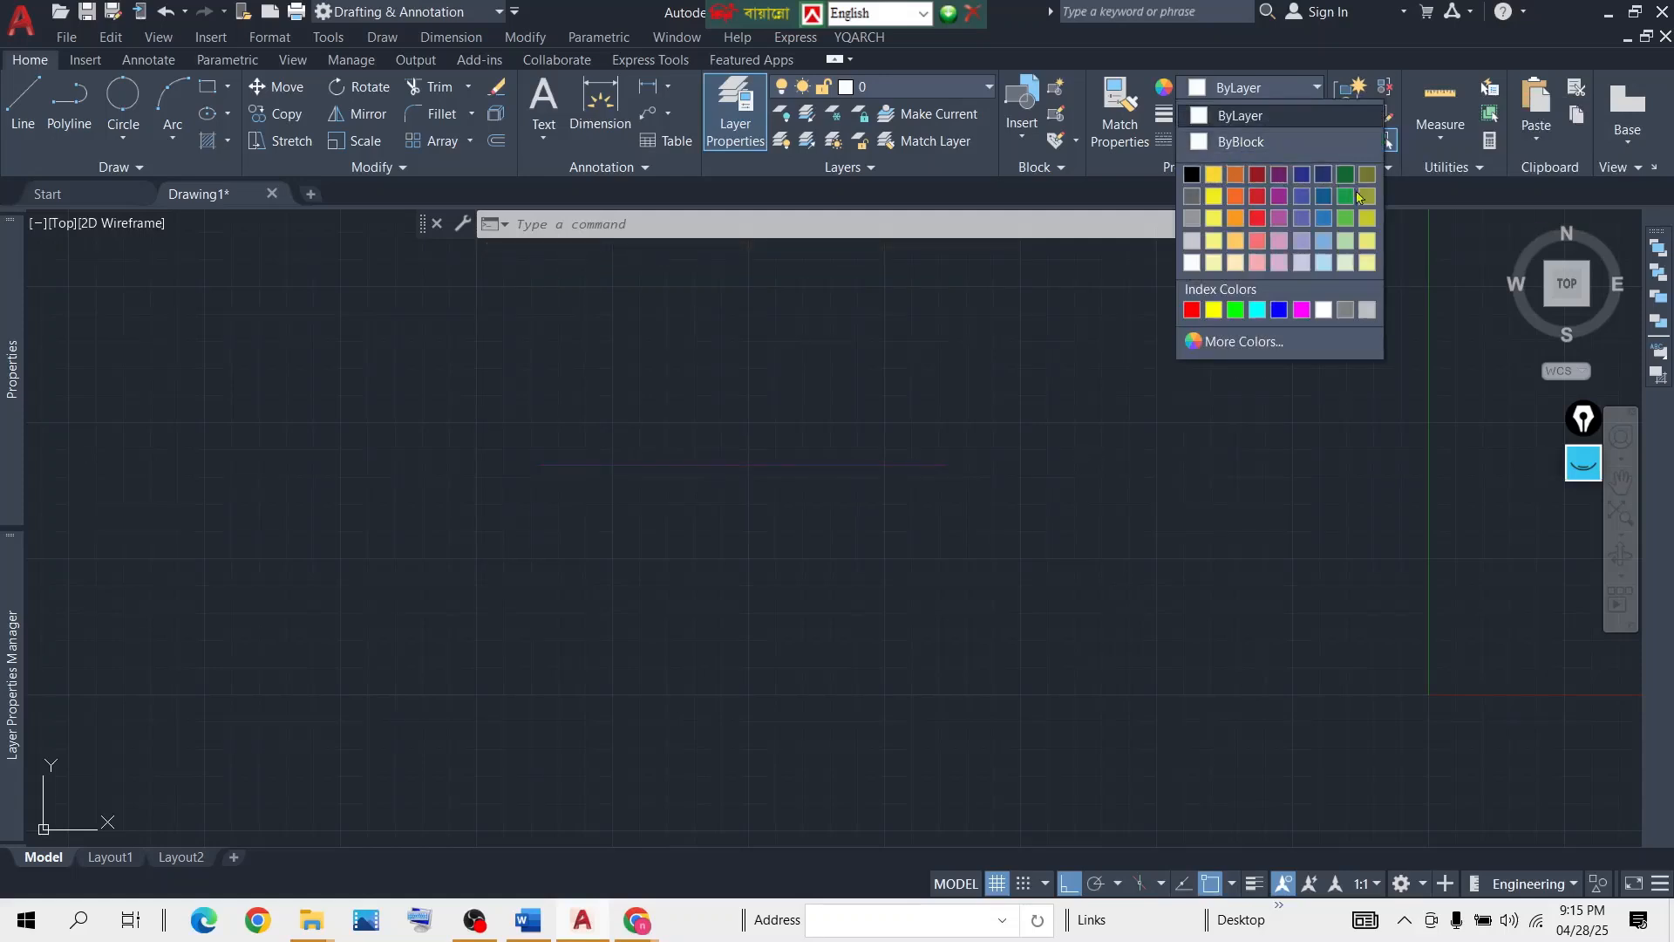
{"action": "left_click", "coordinate": [1256, 219]}
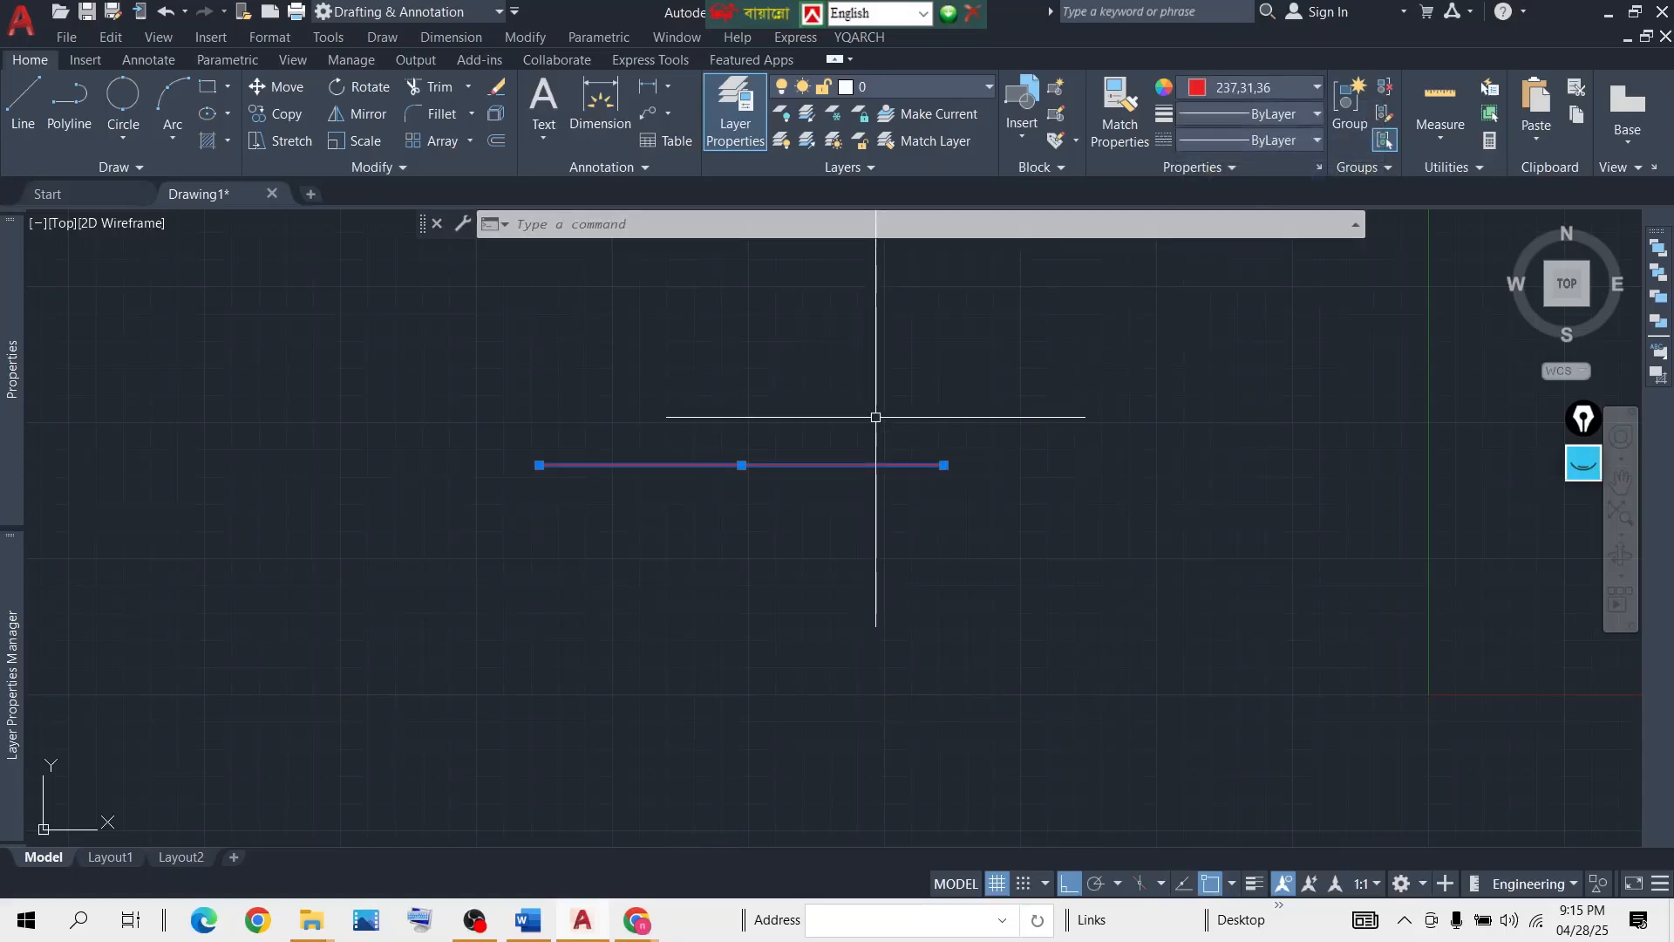
Delete the red line as a test, and use undo and redo to restore it with its red colour.
{"action": "key", "text": "Delete"}
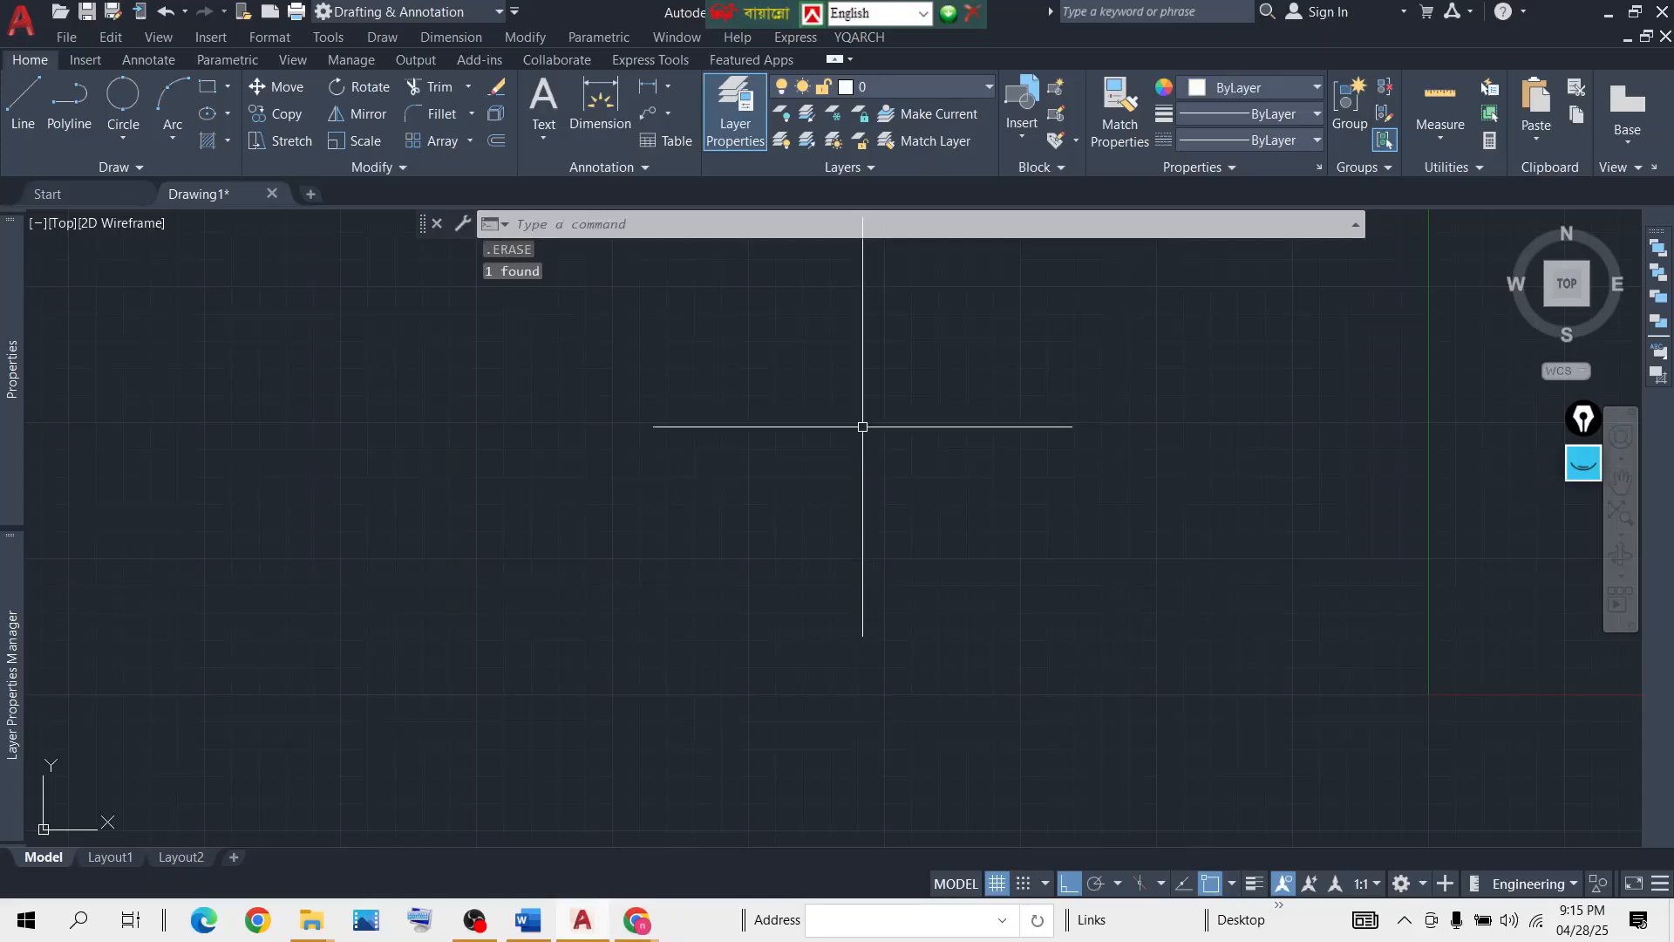
{"action": "key", "text": "ctrl+z"}
{"action": "key", "text": "ctrl+z"}
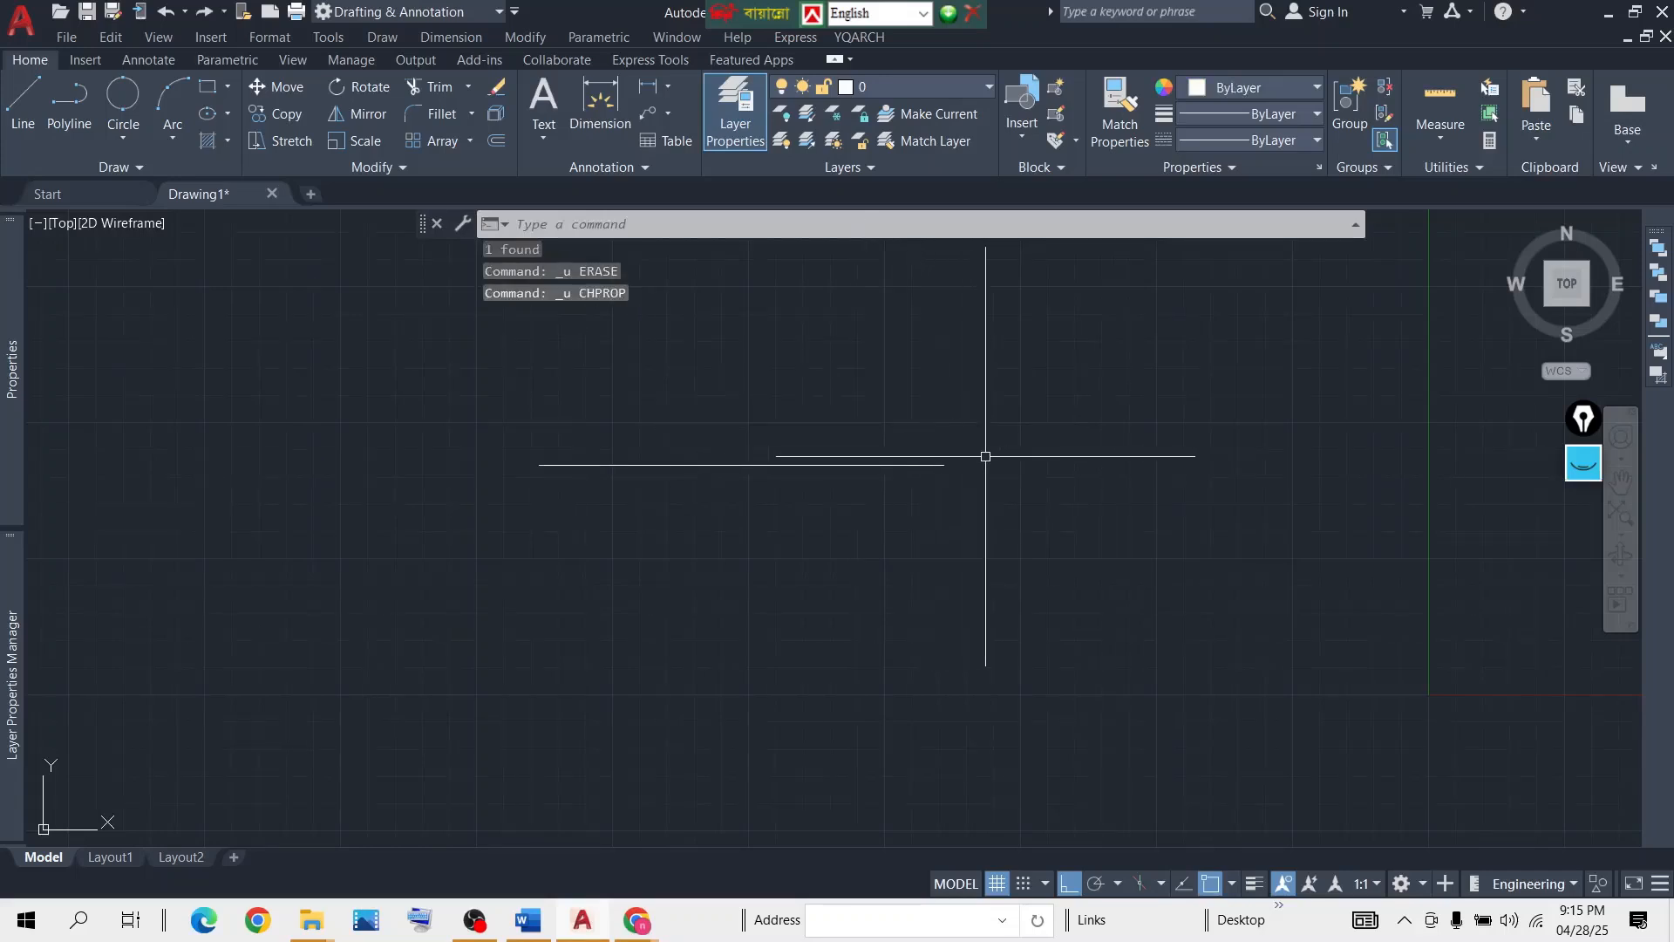
{"action": "left_click", "coordinate": [202, 12]}
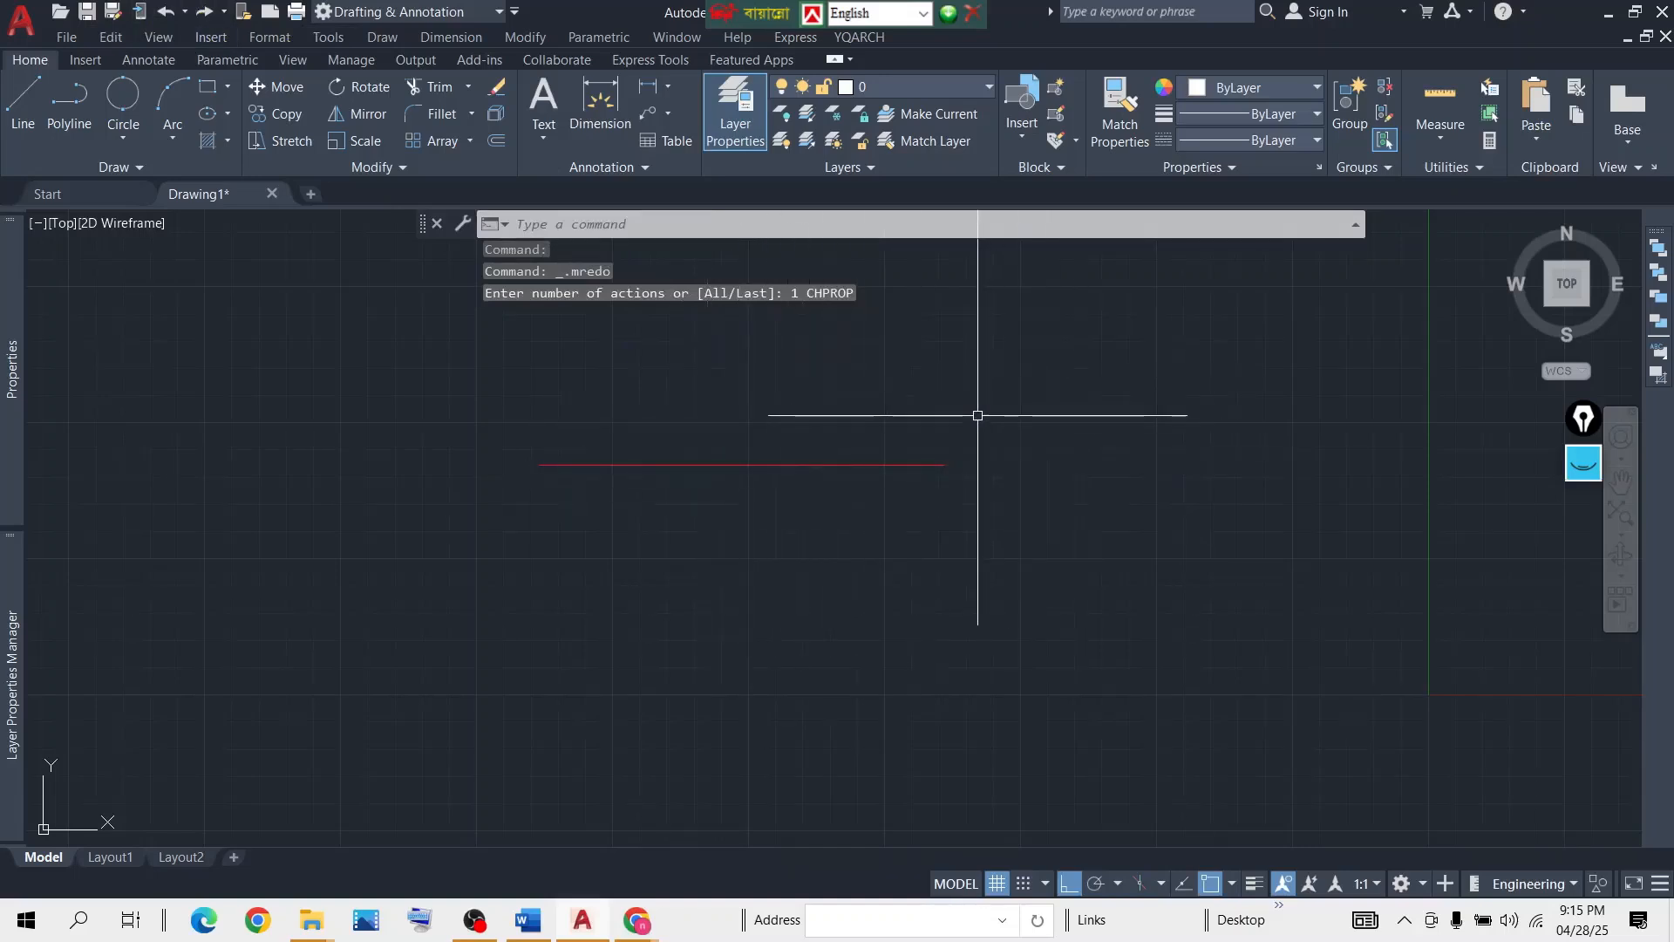
Reset the red horizontal line's colour to ByLayer and clear the selection.
{"action": "left_click", "coordinate": [1023, 400]}
{"action": "left_click", "coordinate": [481, 570]}
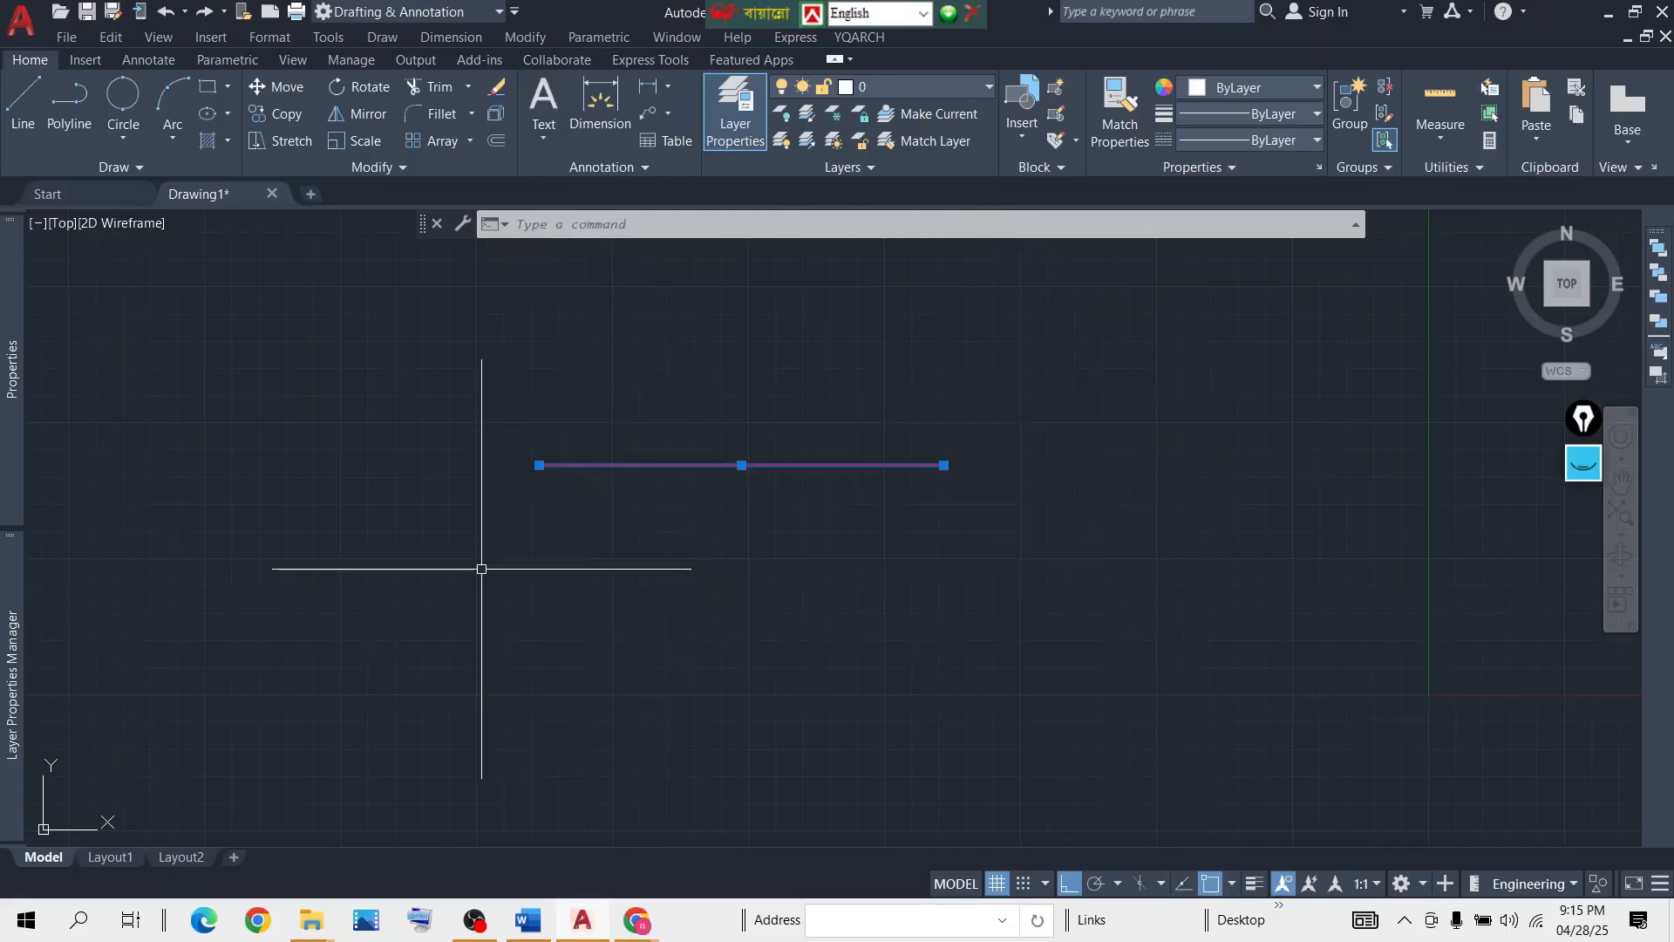
{"action": "left_click", "coordinate": [1310, 94]}
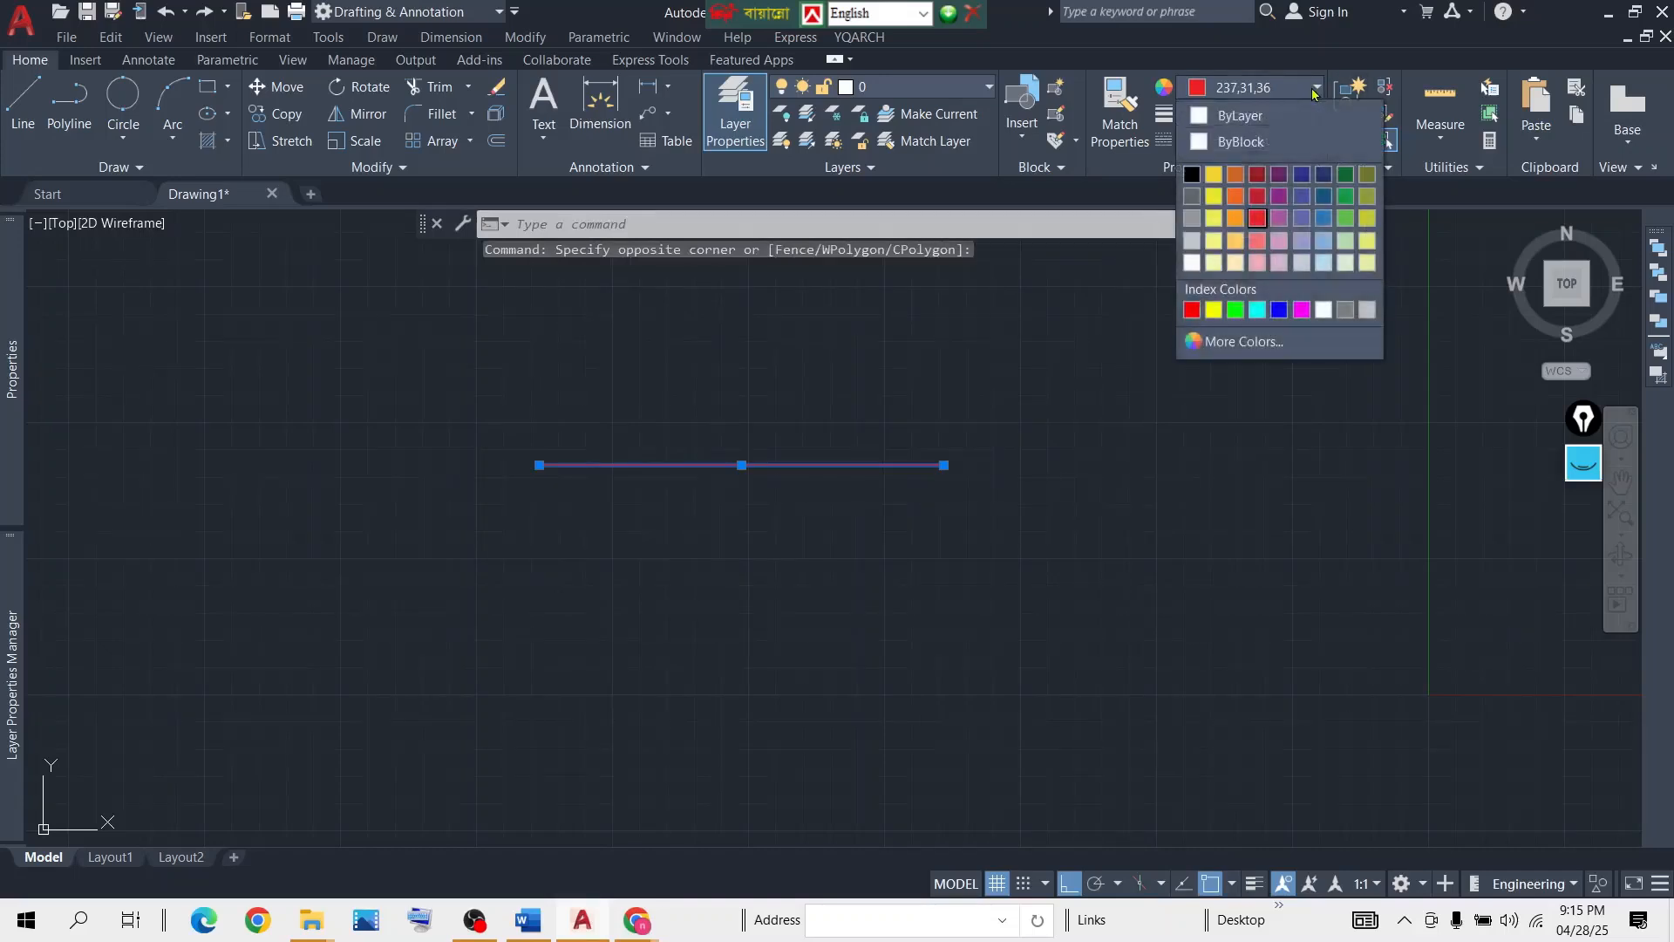
{"action": "left_click", "coordinate": [1242, 119]}
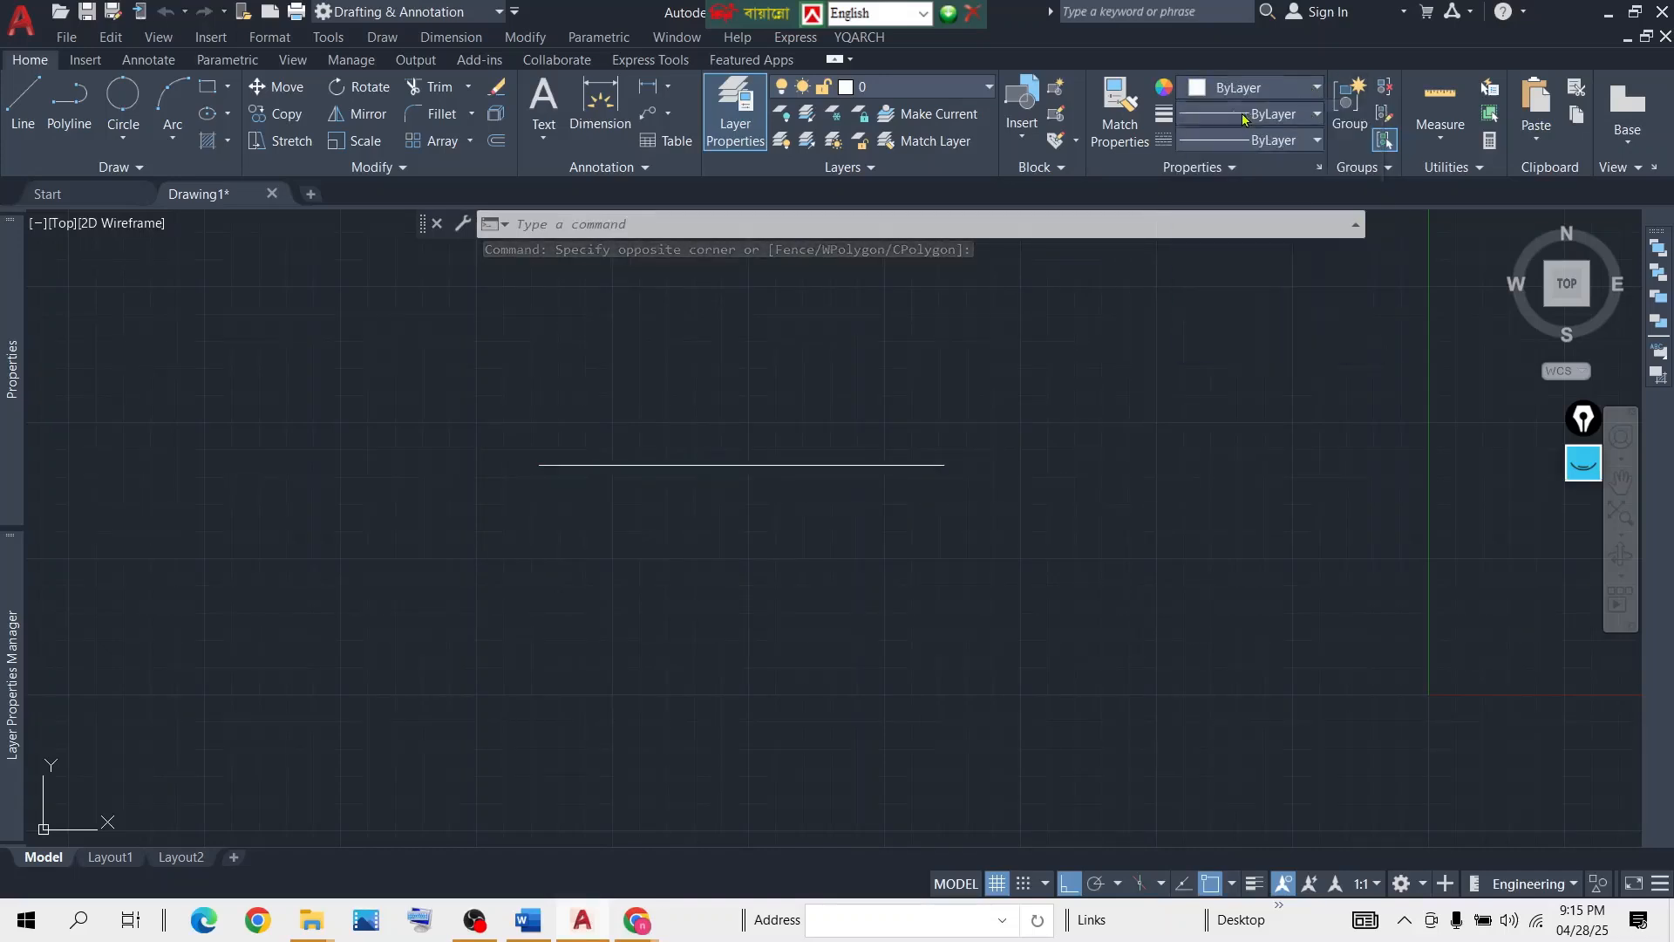
{"action": "key", "text": "Escape"}
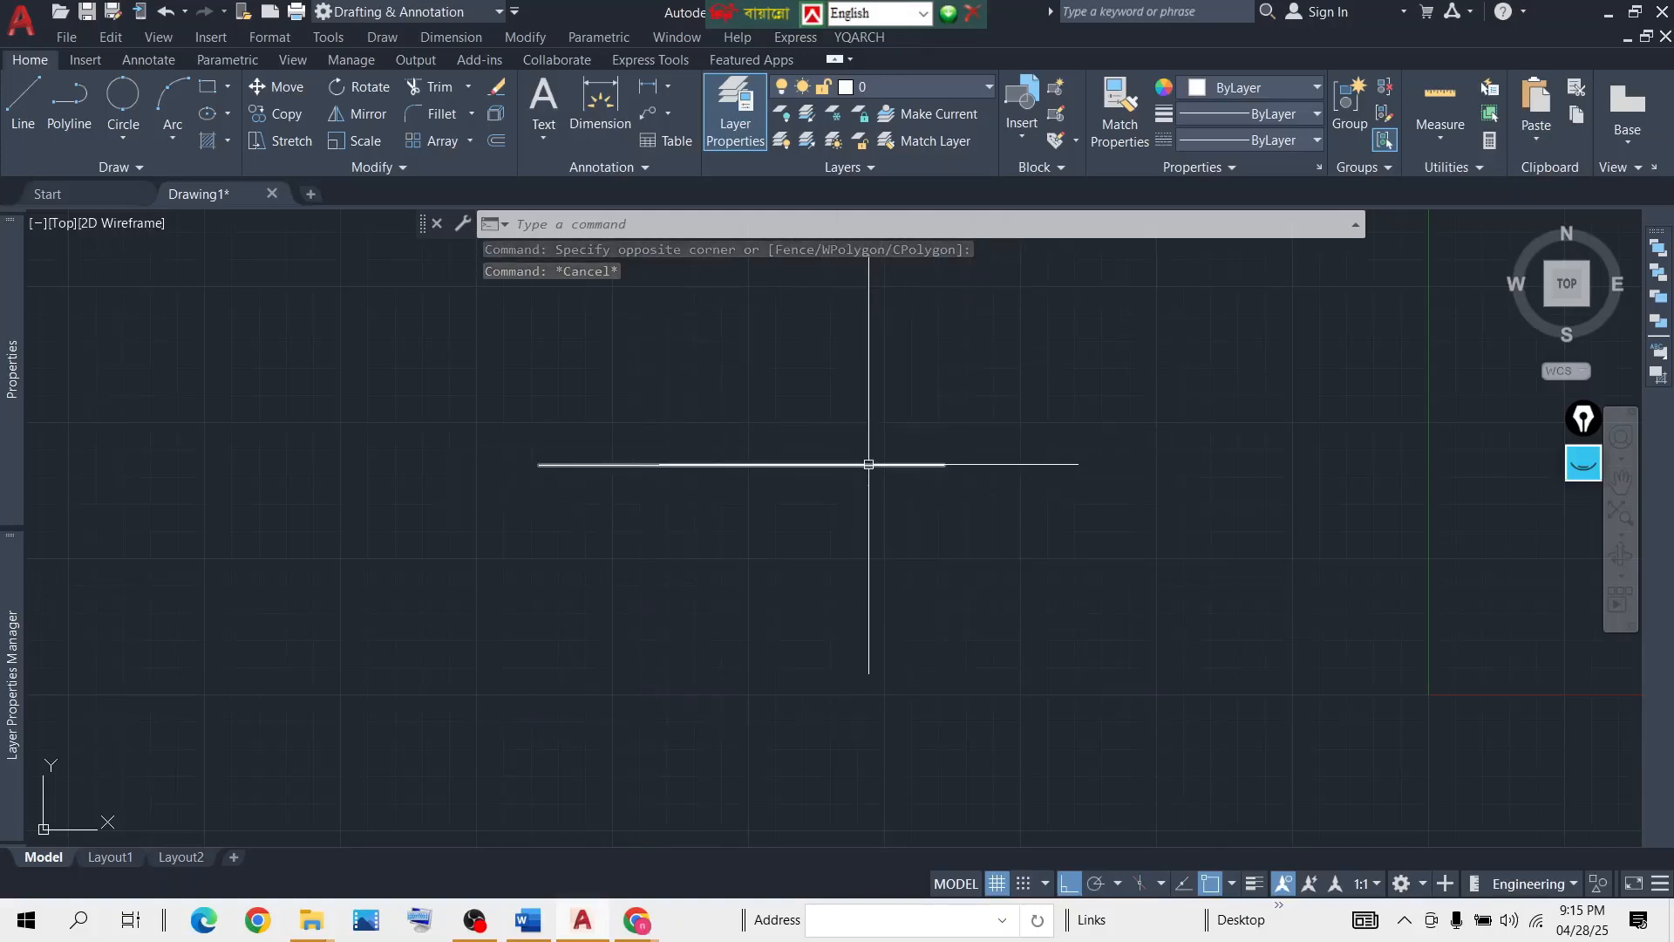
Examine the lineweights available for the horizontal line, up to the thickest values, without choosing one.
{"action": "mouse_move", "coordinate": [868, 463]}
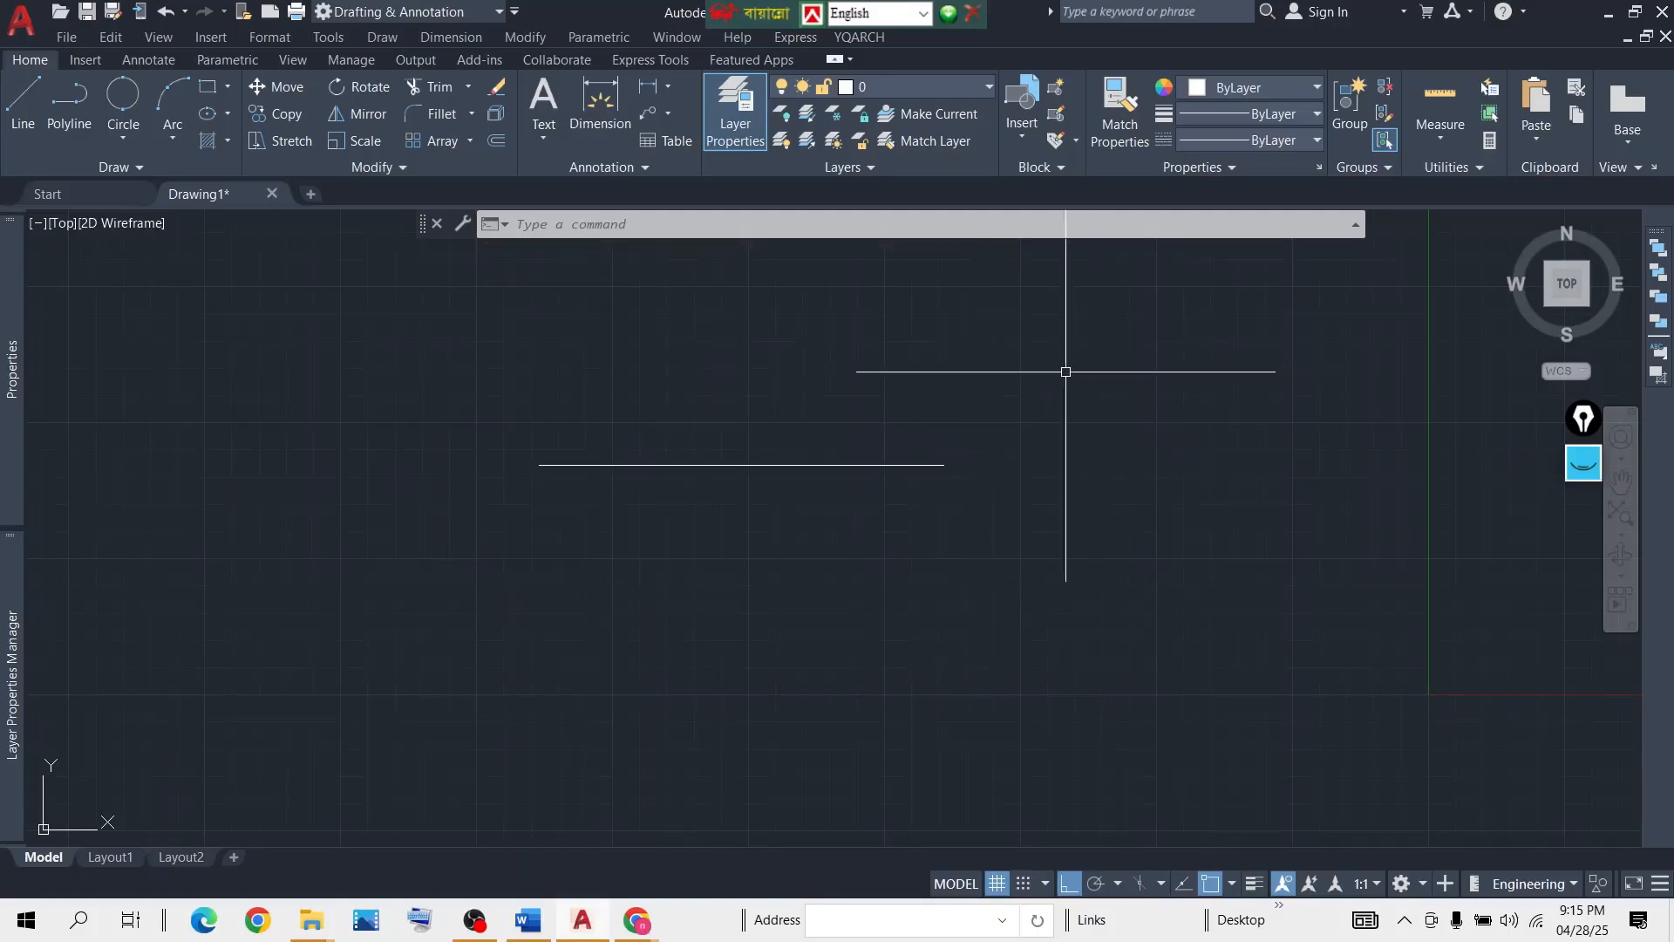
{"action": "left_click", "coordinate": [1012, 373]}
{"action": "left_click", "coordinate": [564, 553]}
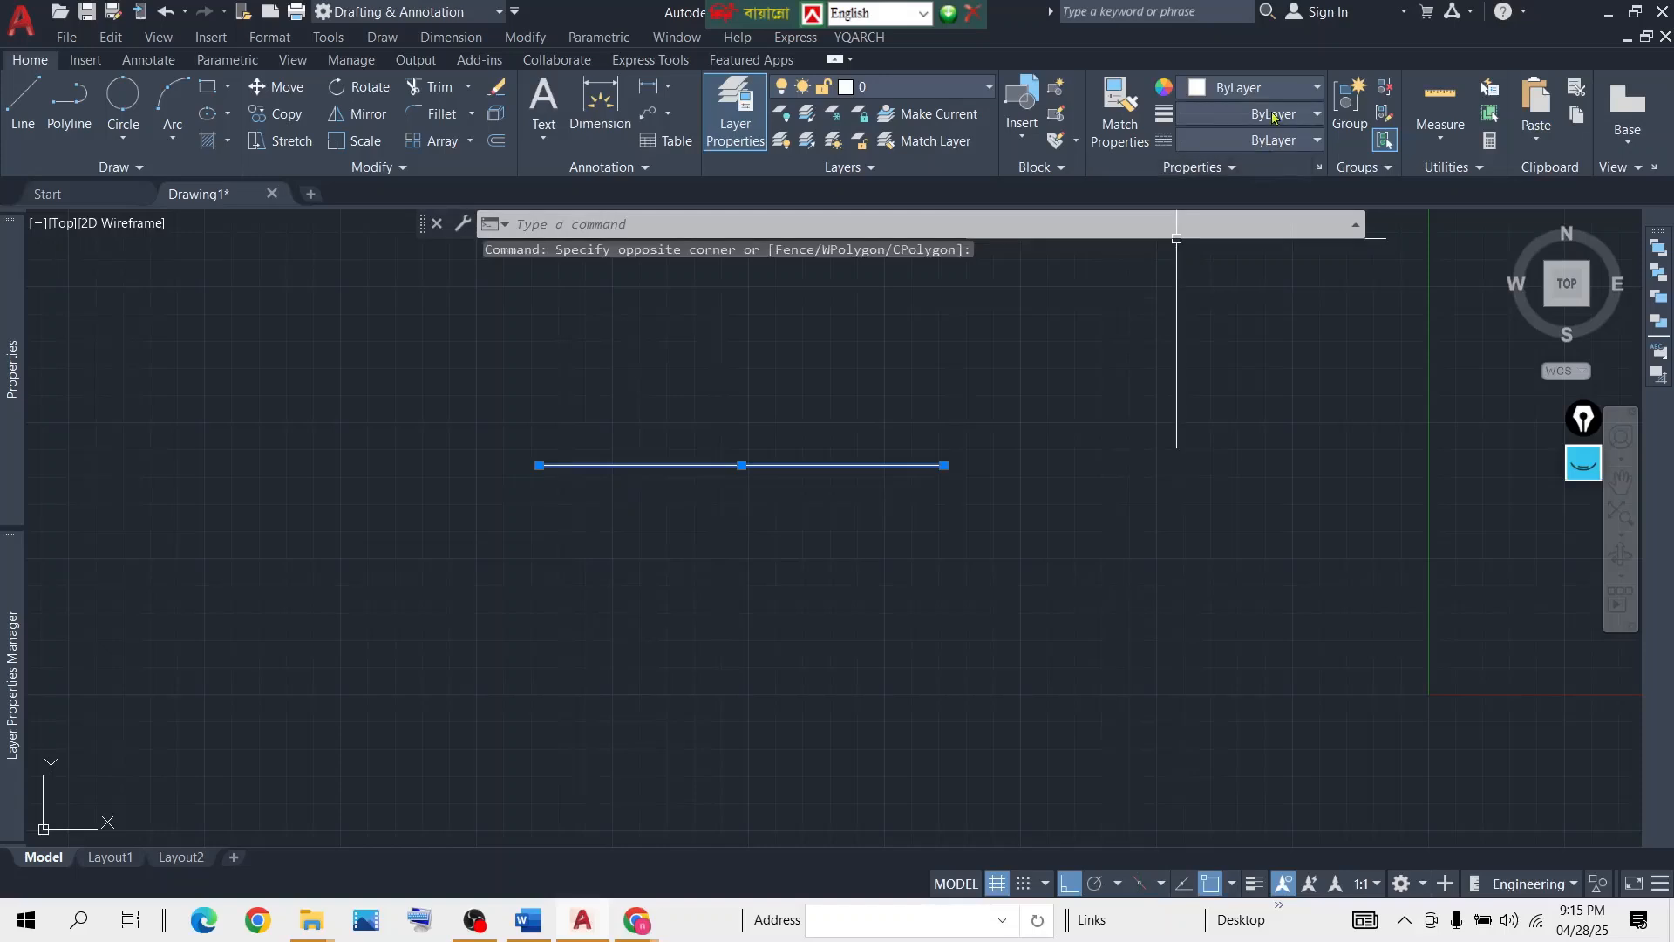
{"action": "left_click", "coordinate": [1314, 114]}
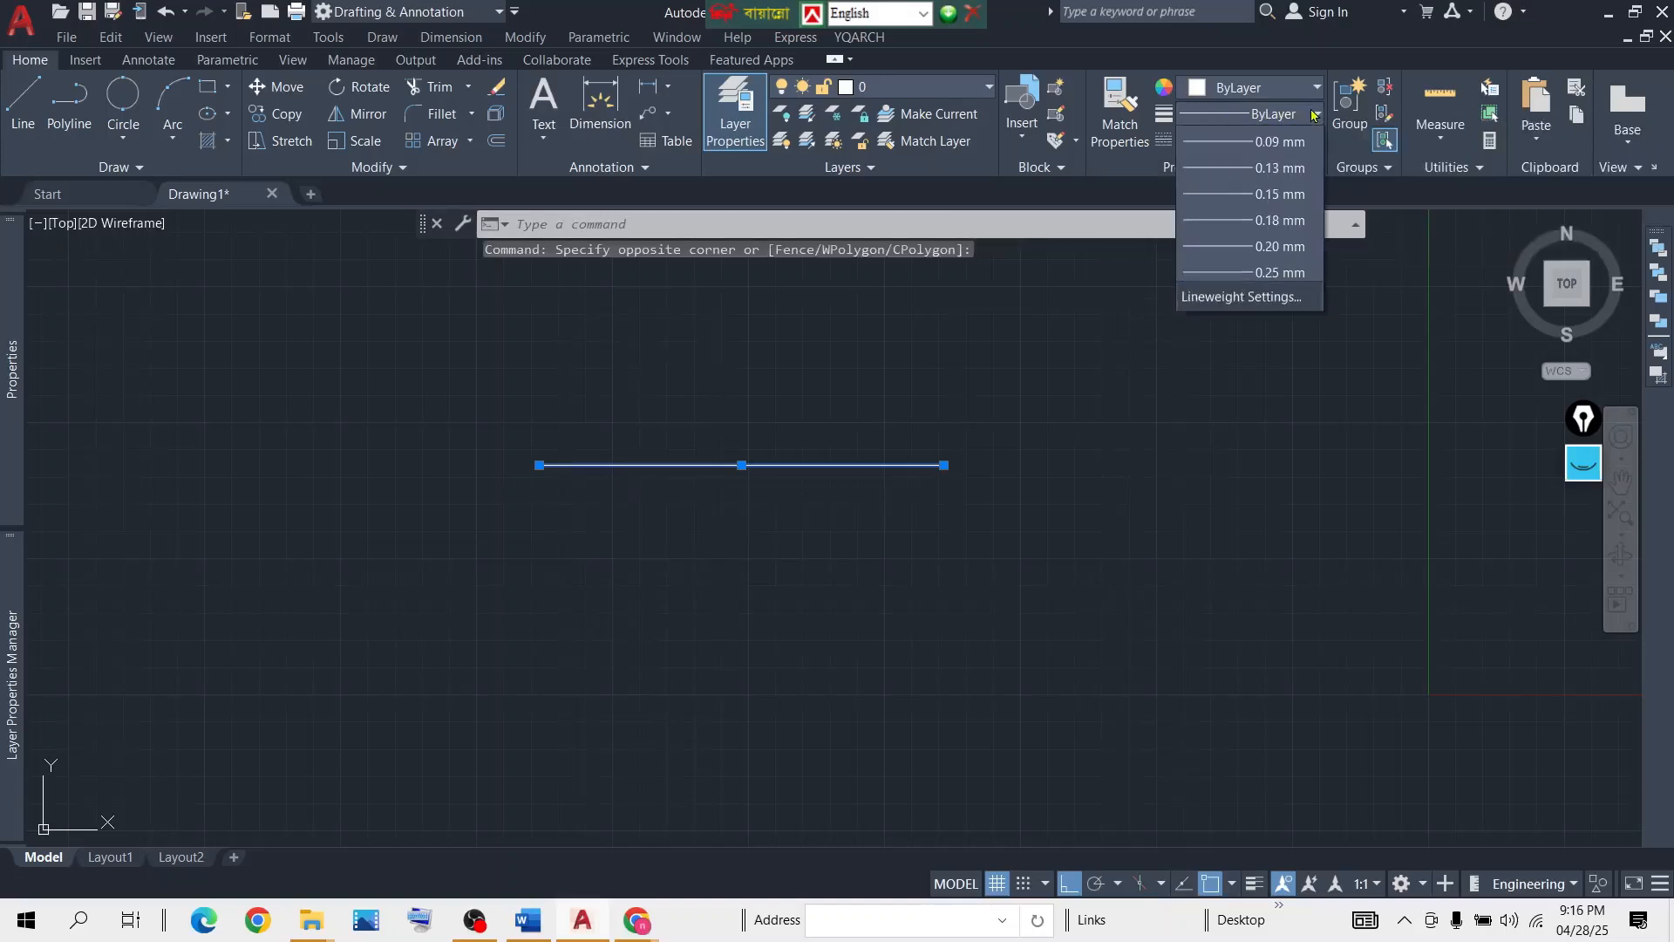
{"action": "scroll", "coordinate": [1265, 307], "scroll_direction": "down", "scroll_amount": 3}
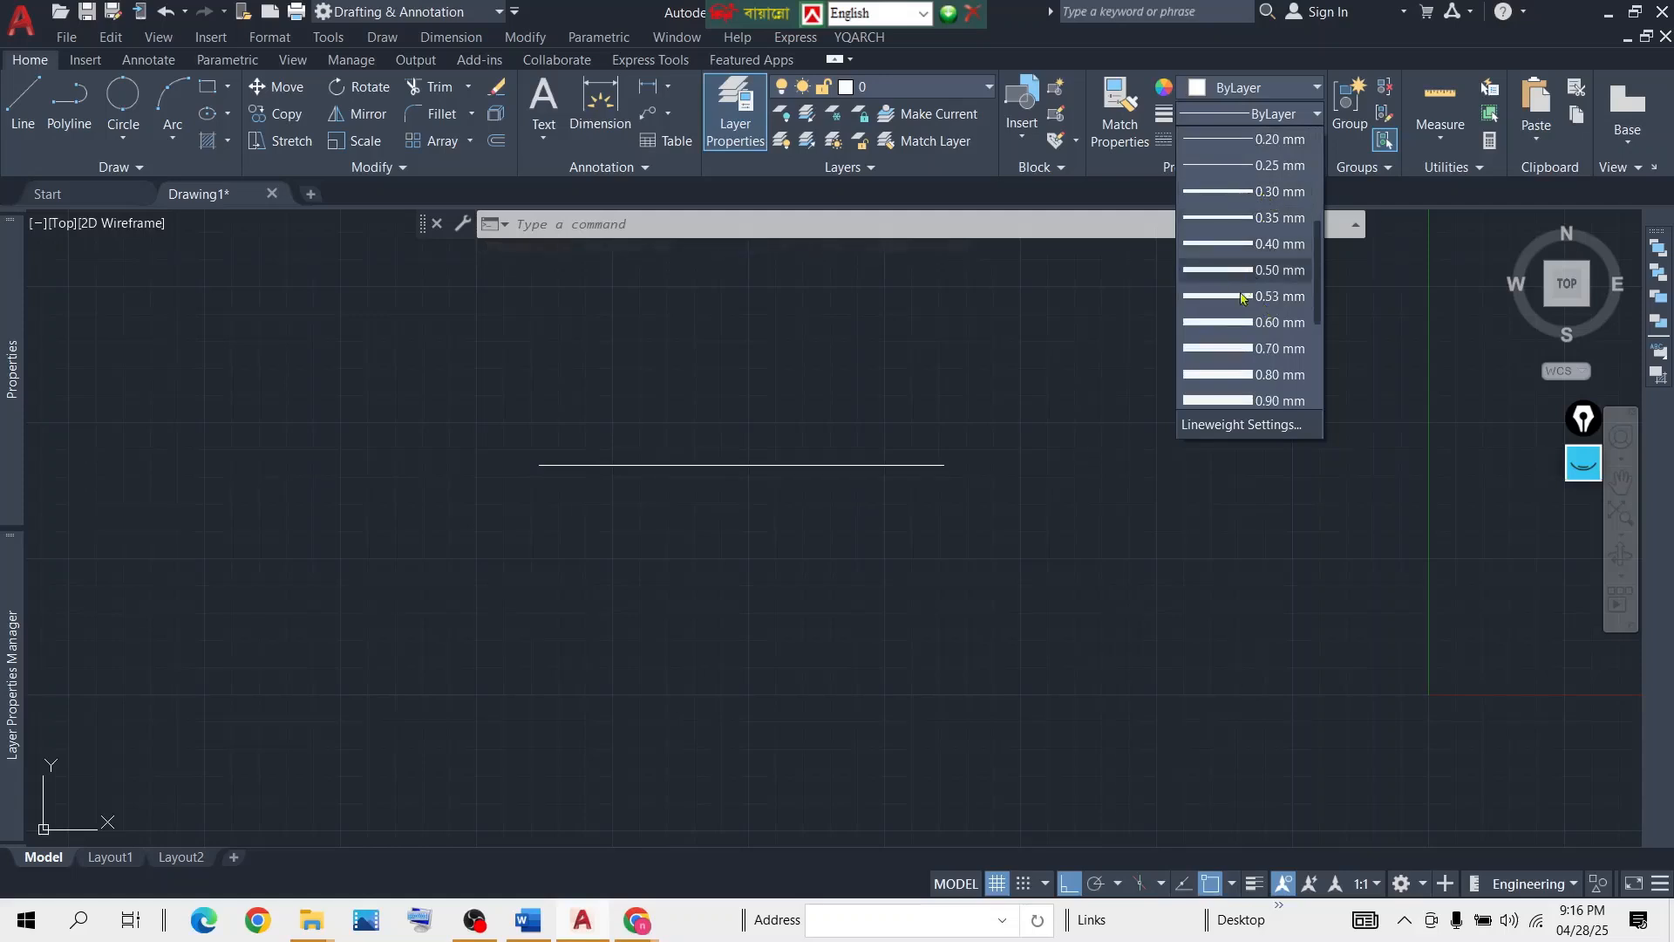
{"action": "scroll", "coordinate": [1234, 375], "scroll_direction": "down", "scroll_amount": 2}
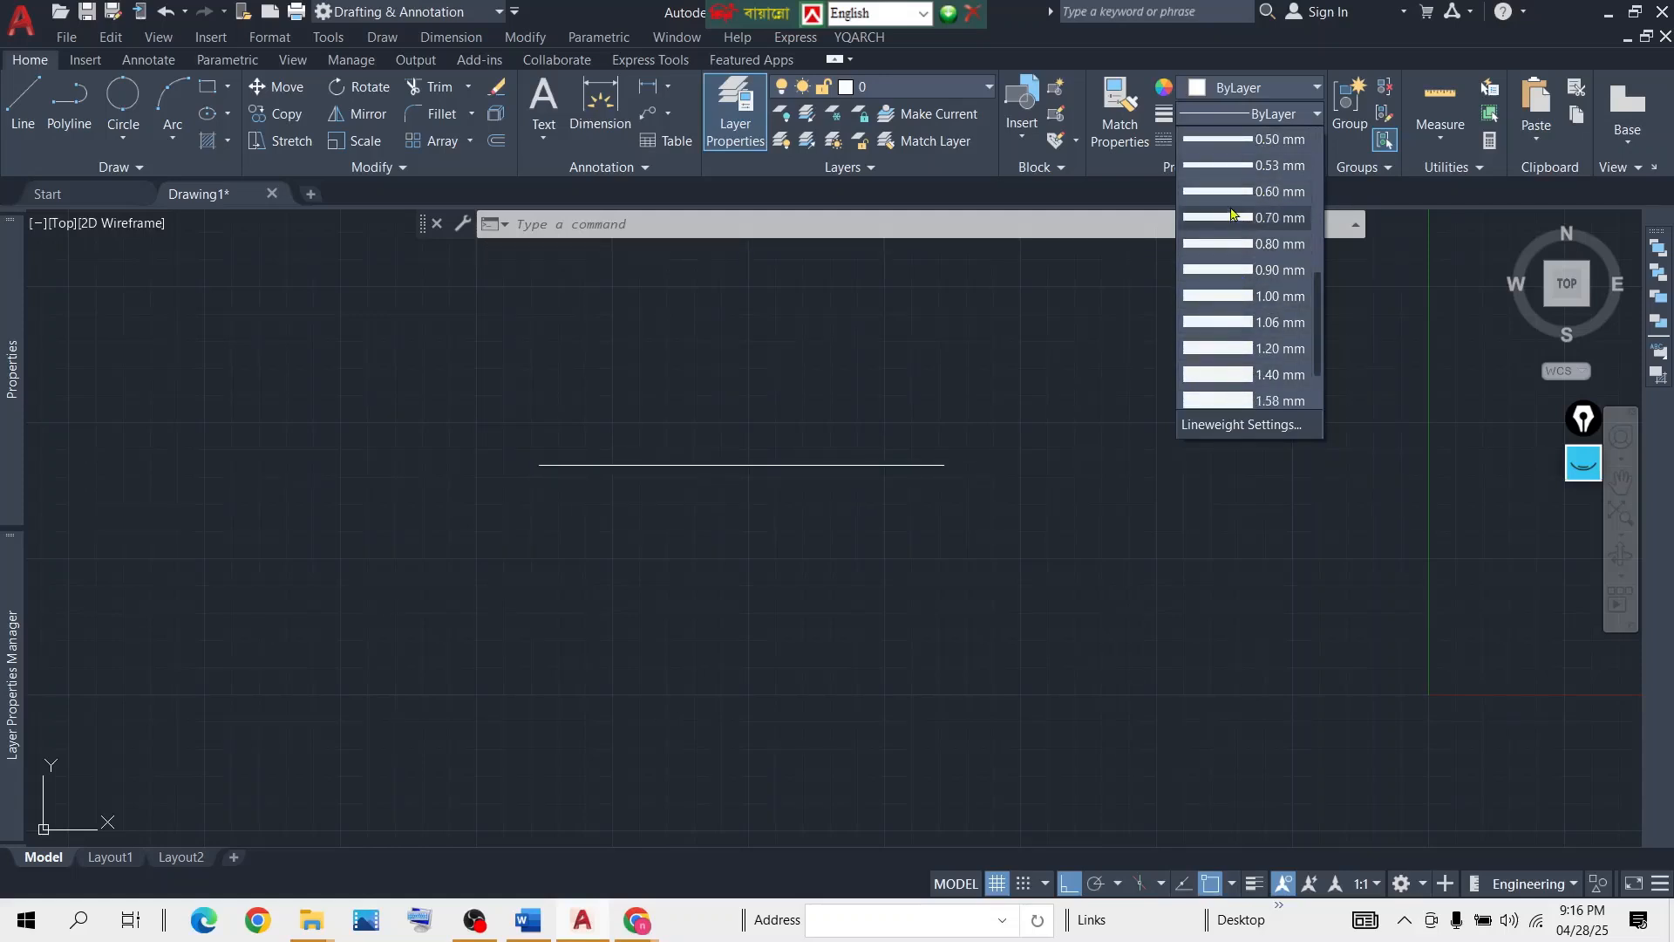
{"action": "scroll", "coordinate": [1243, 245], "scroll_direction": "down", "scroll_amount": 1}
{"action": "left_click", "coordinate": [1014, 385]}
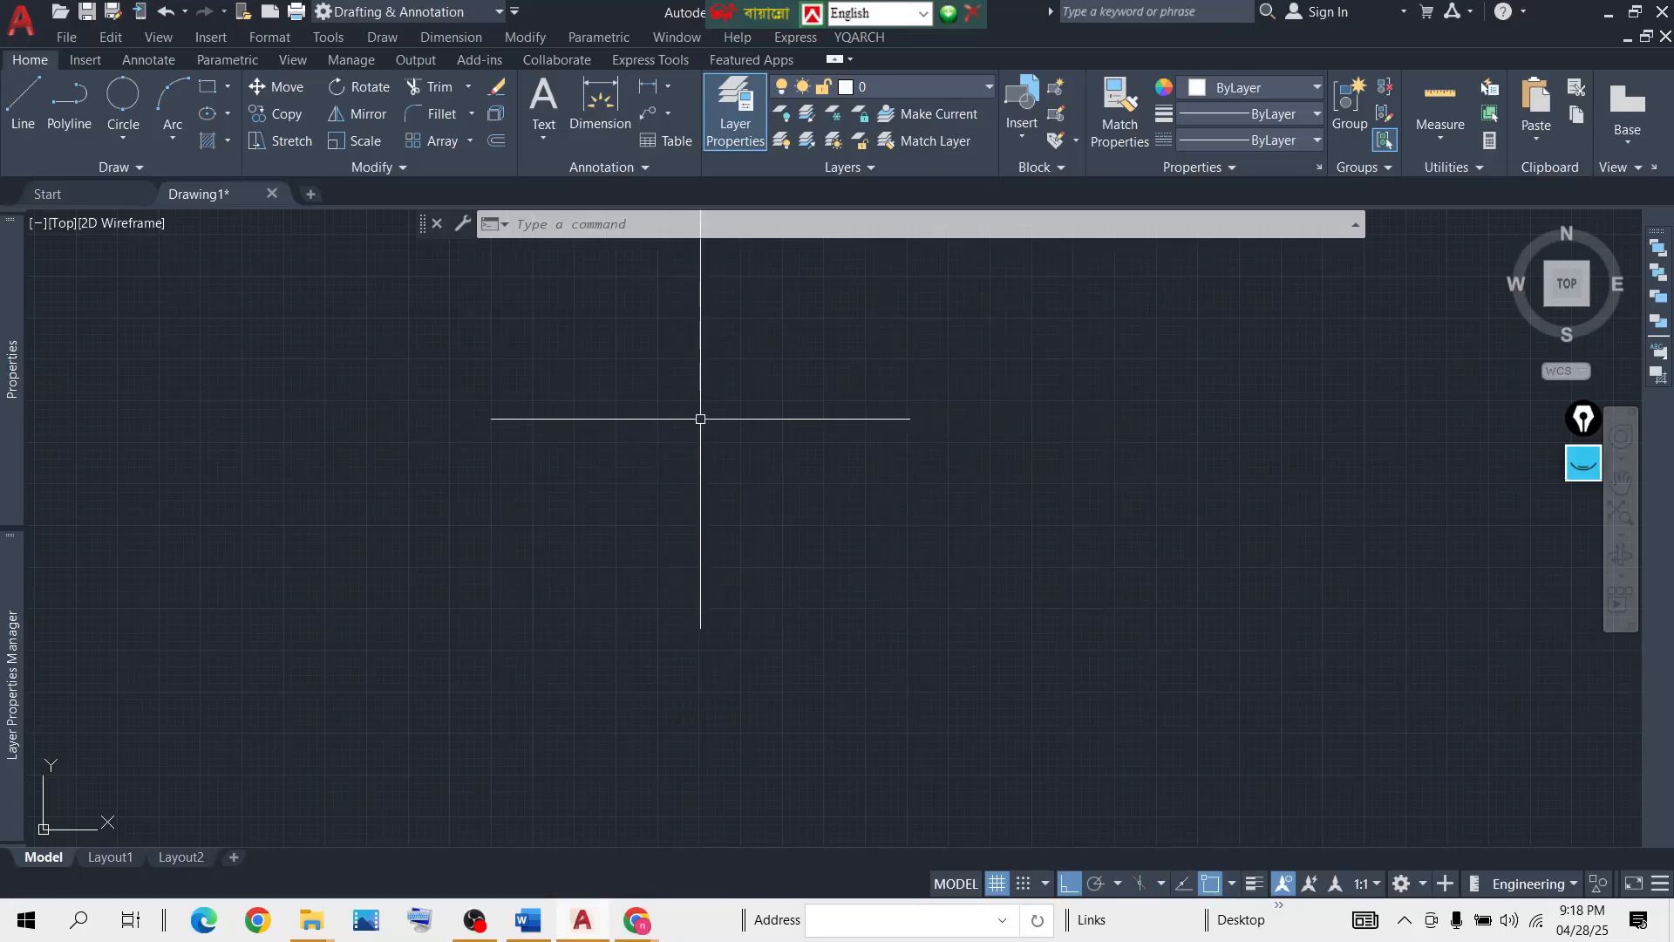
Begin saving the drawing under a new name, with AutoCAD 2007/LT2007 Drawing (*.dwg) as the file type.
{"action": "left_click", "coordinate": [26, 24]}
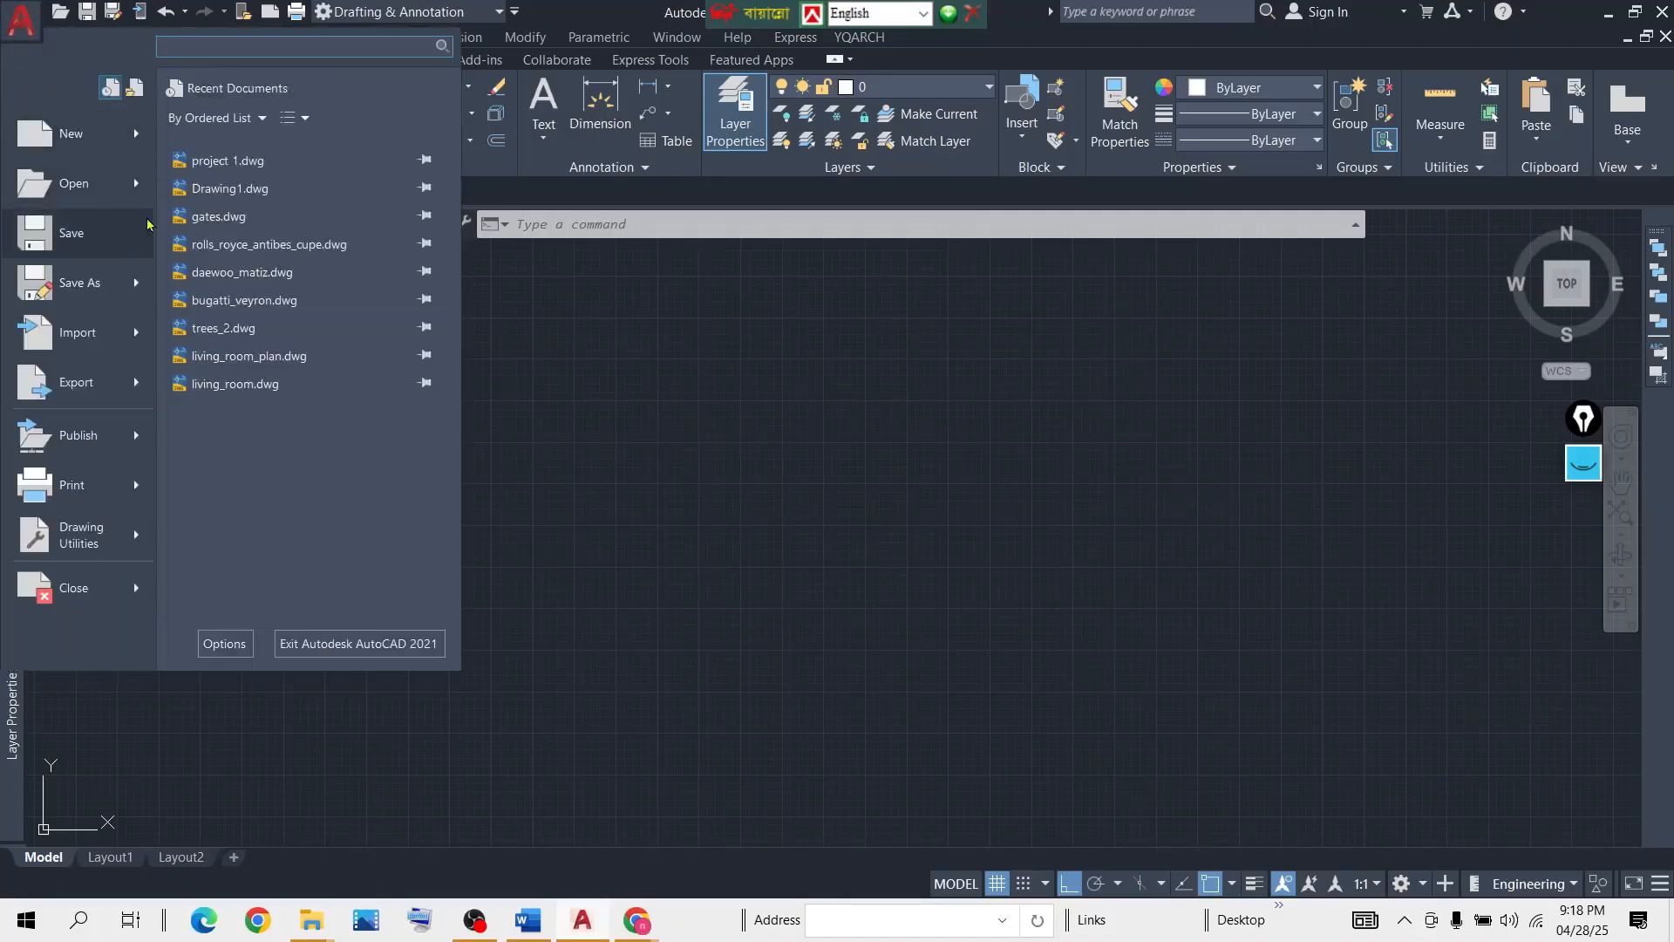
{"action": "left_click", "coordinate": [74, 279]}
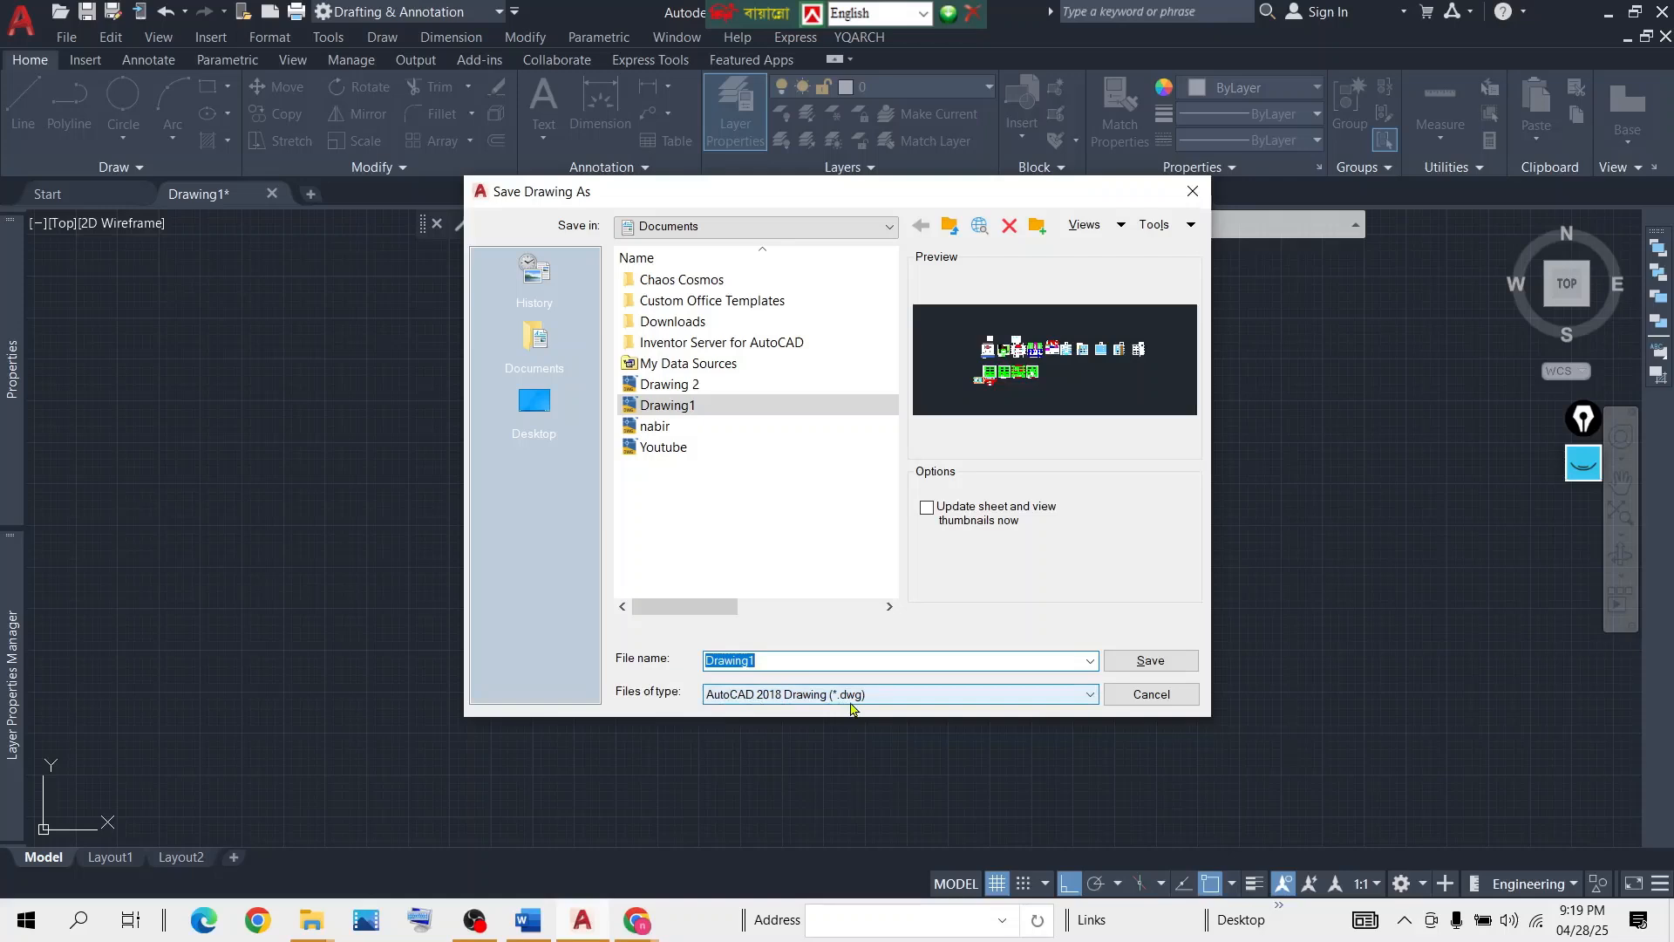
{"action": "left_click", "coordinate": [1084, 701]}
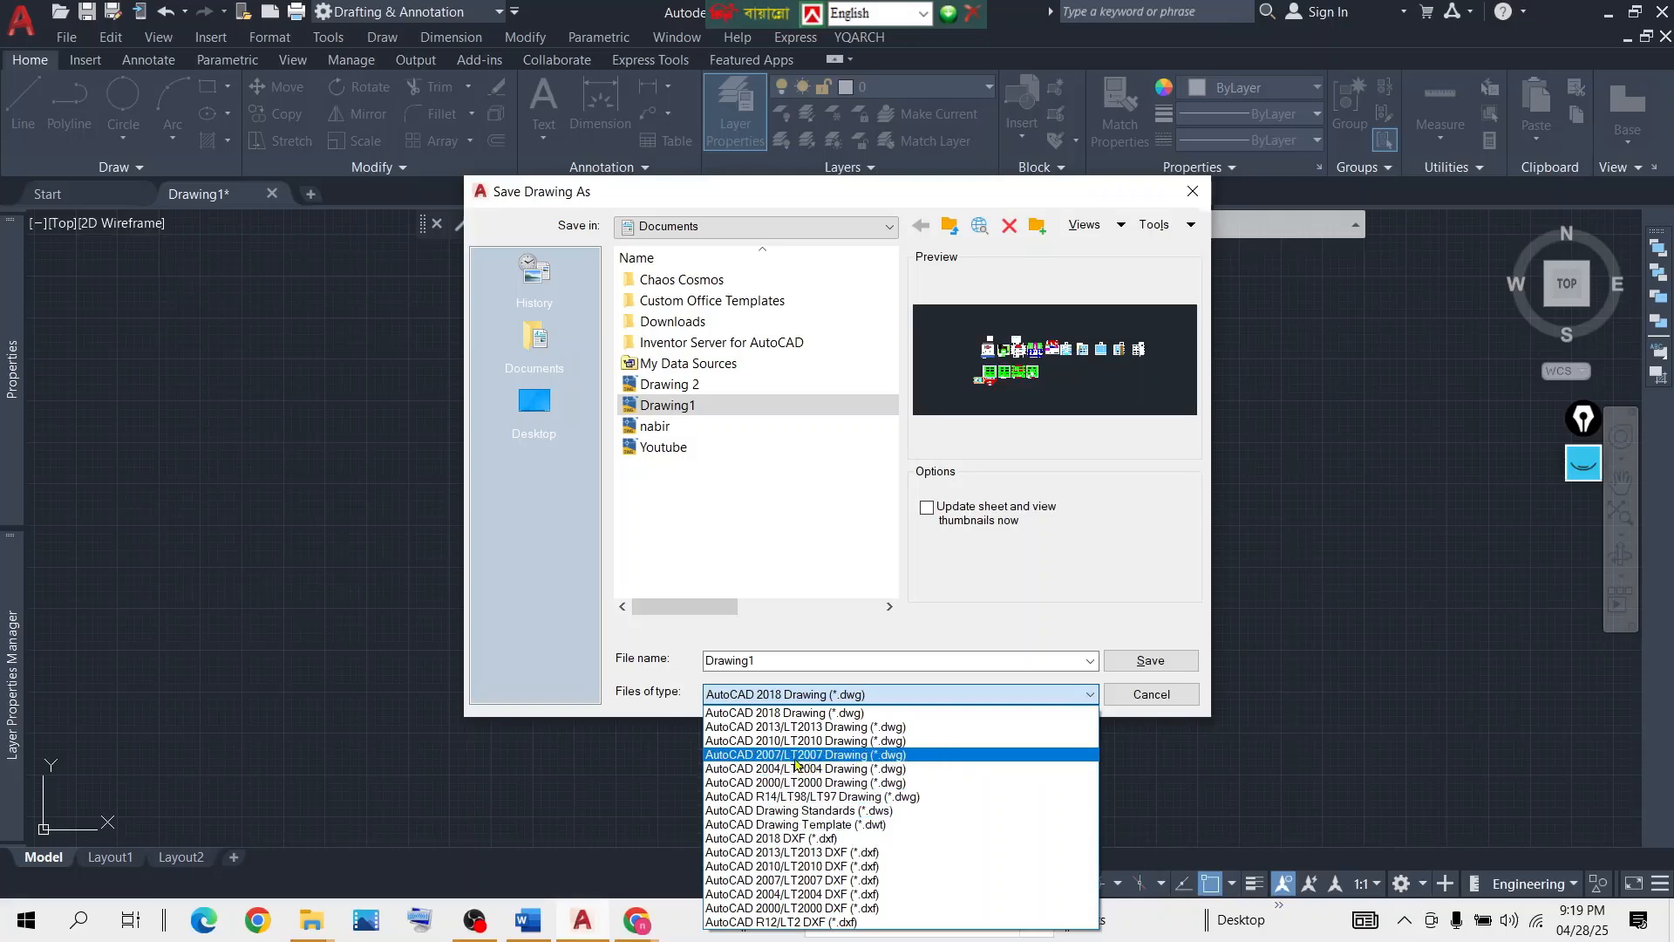
{"action": "left_click", "coordinate": [916, 755]}
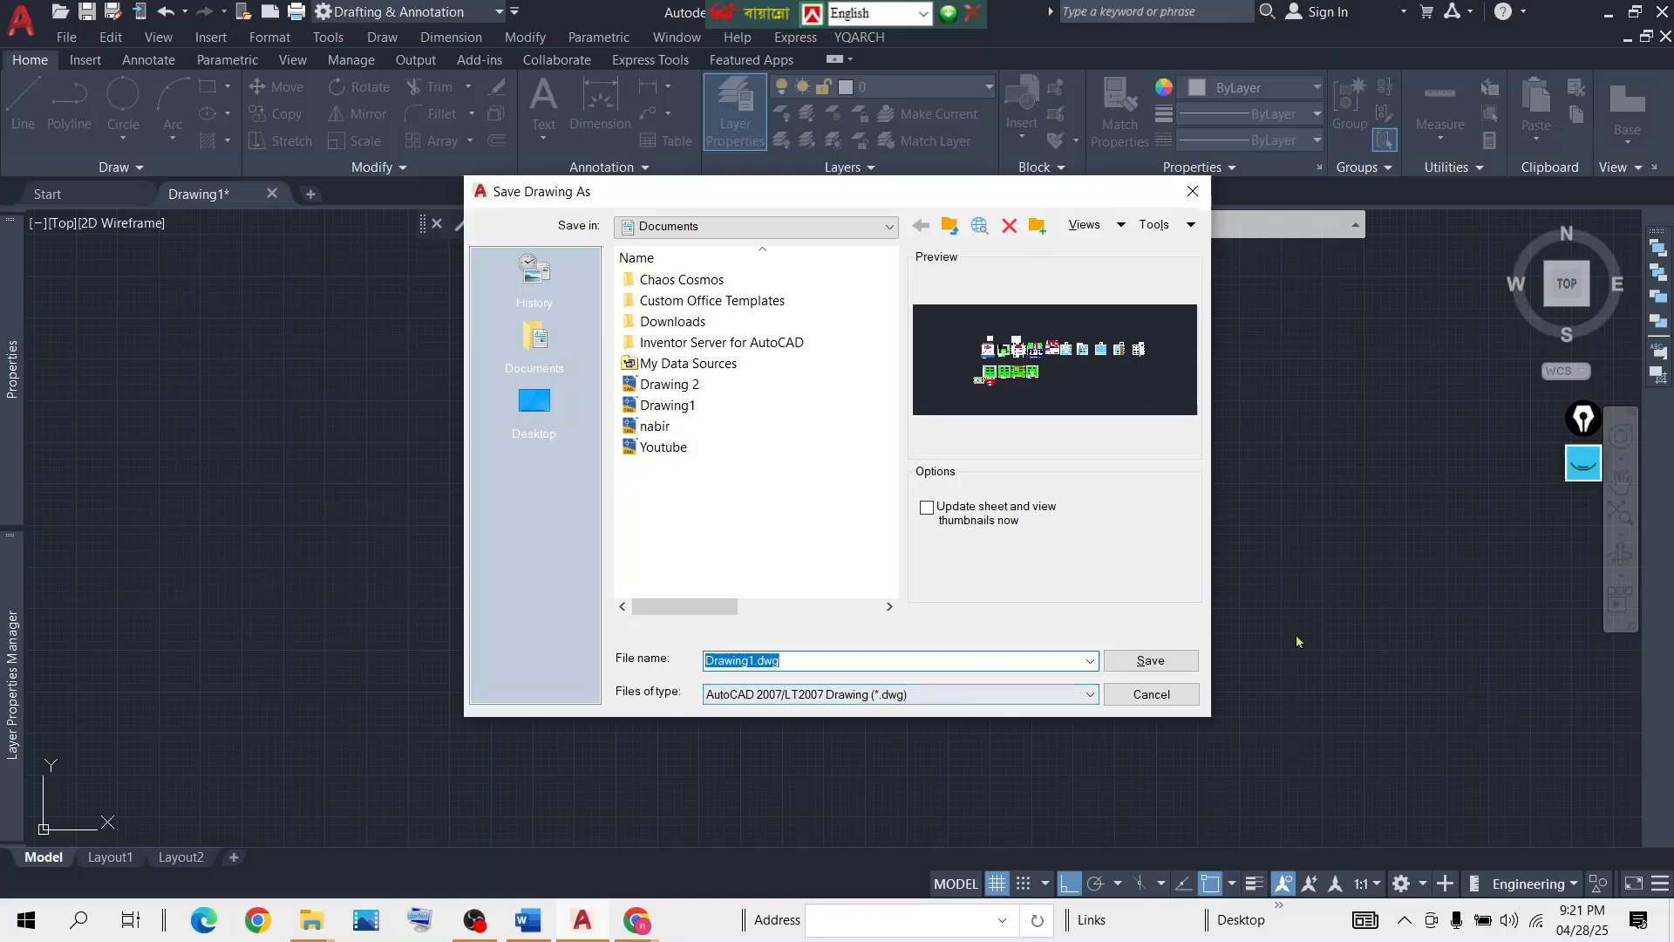
Decline replacing the existing Drawing1.dwg and save the drawing as Class1 in the Documents folder.
{"action": "left_click", "coordinate": [1156, 662]}
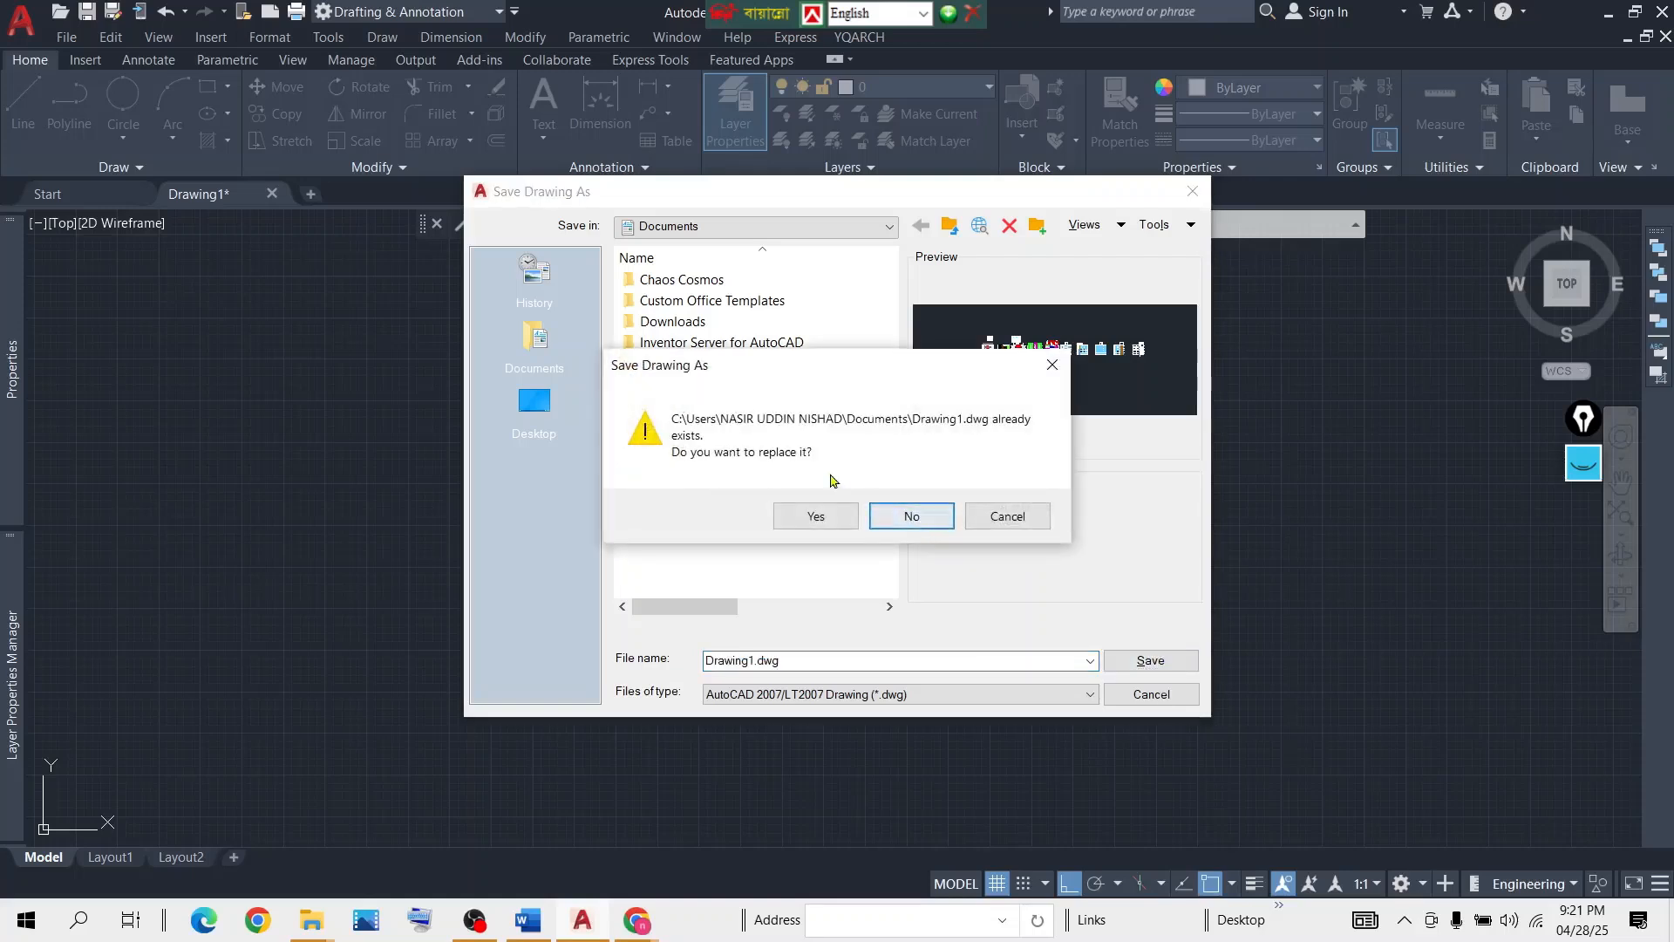
{"action": "left_click", "coordinate": [911, 516]}
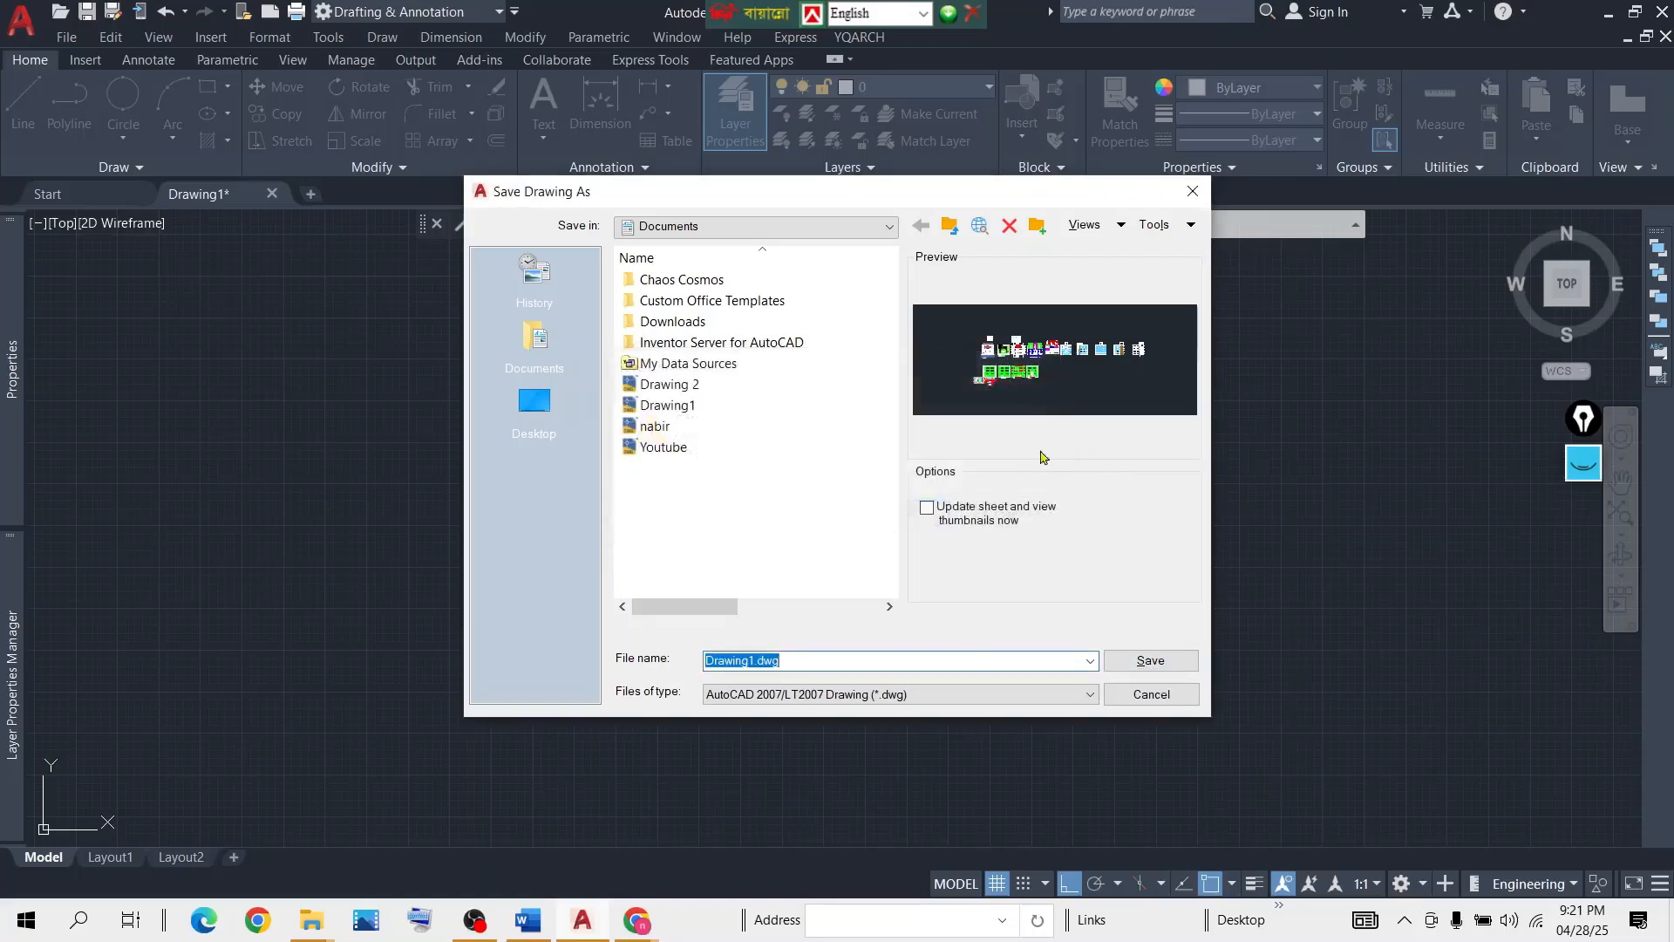
{"action": "left_click", "coordinate": [786, 658]}
{"action": "left_click_drag", "start_coordinate": [787, 660], "coordinate": [685, 661]}
{"action": "type", "text": "C"}
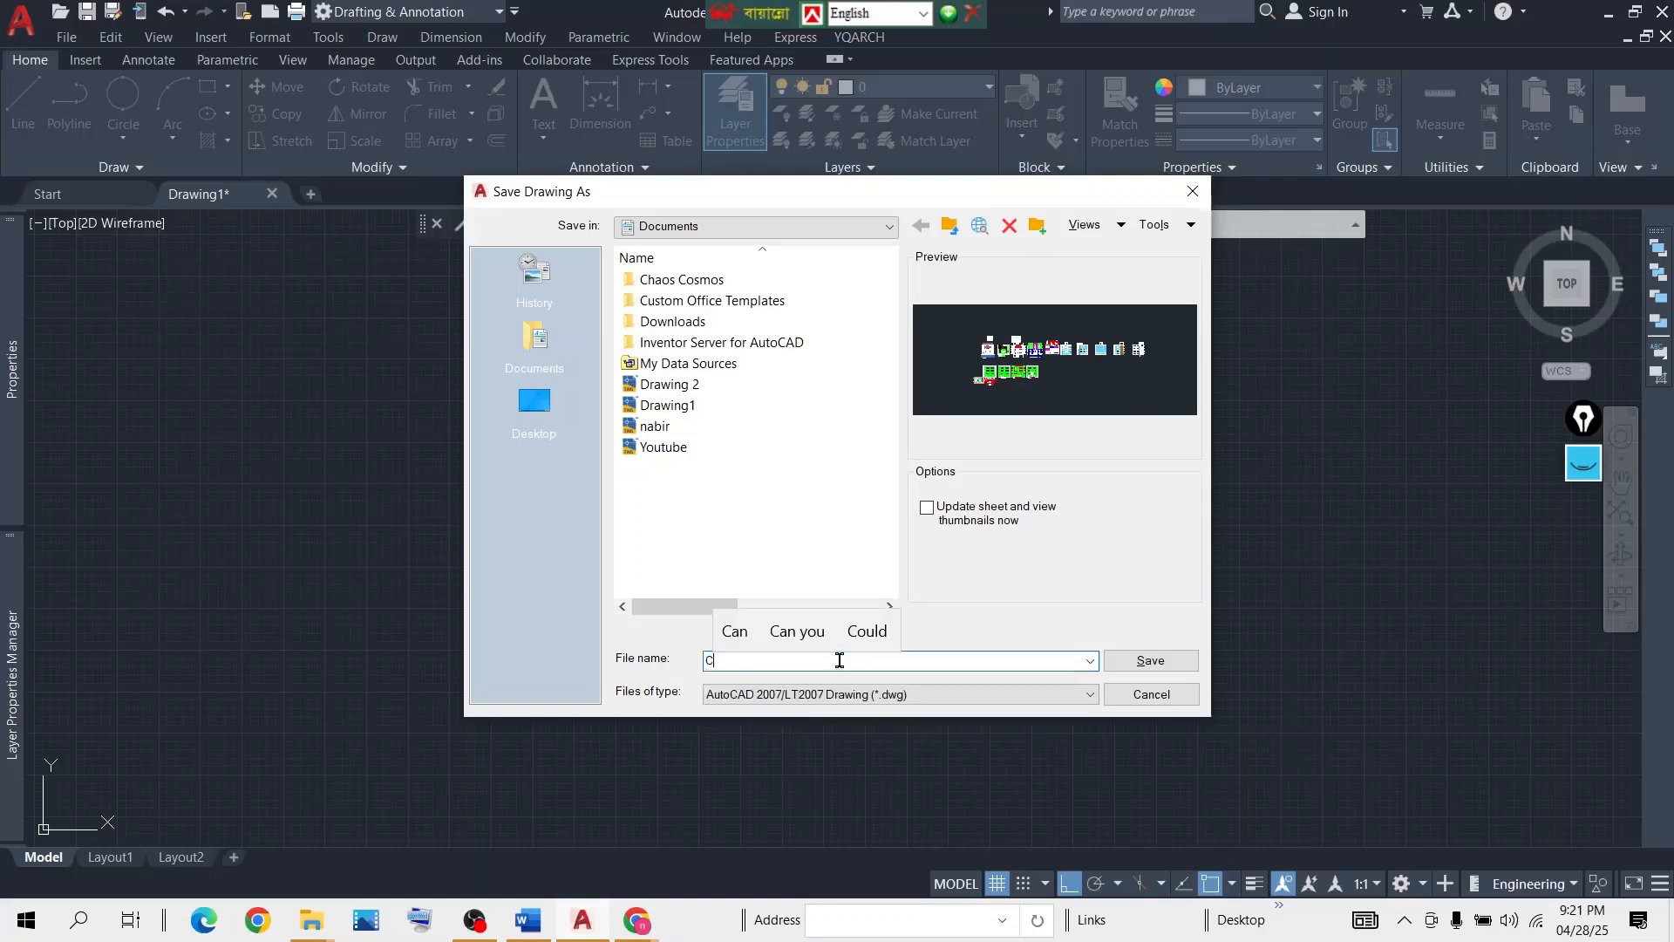
{"action": "type", "text": "lass"}
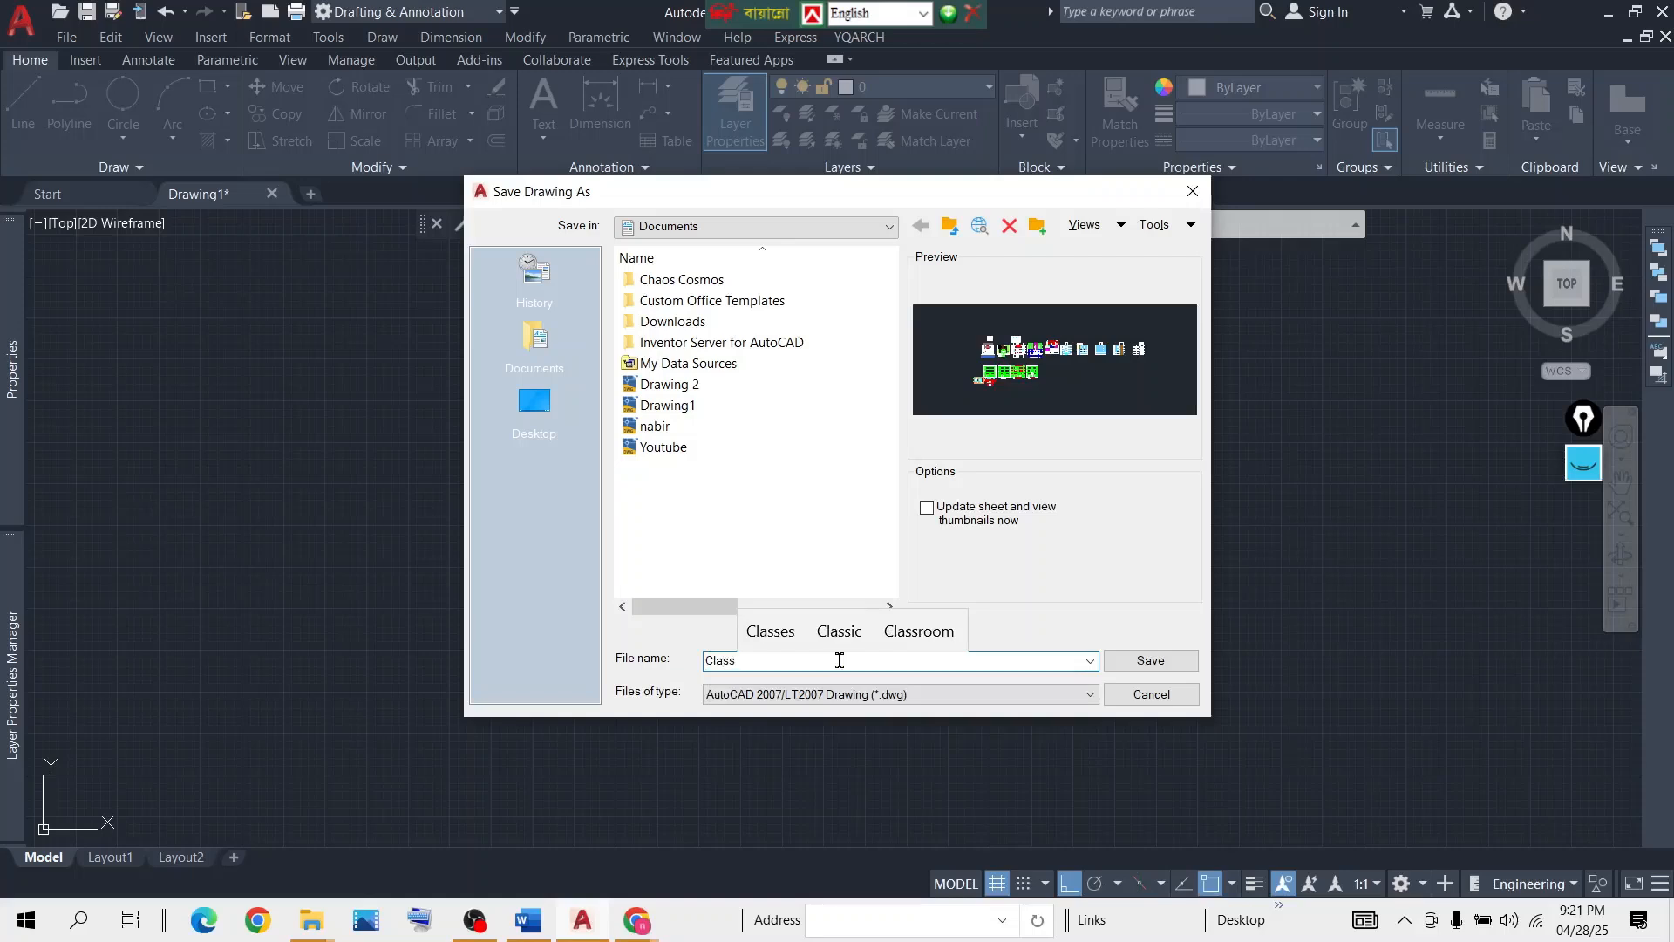
{"action": "type", "text": "1"}
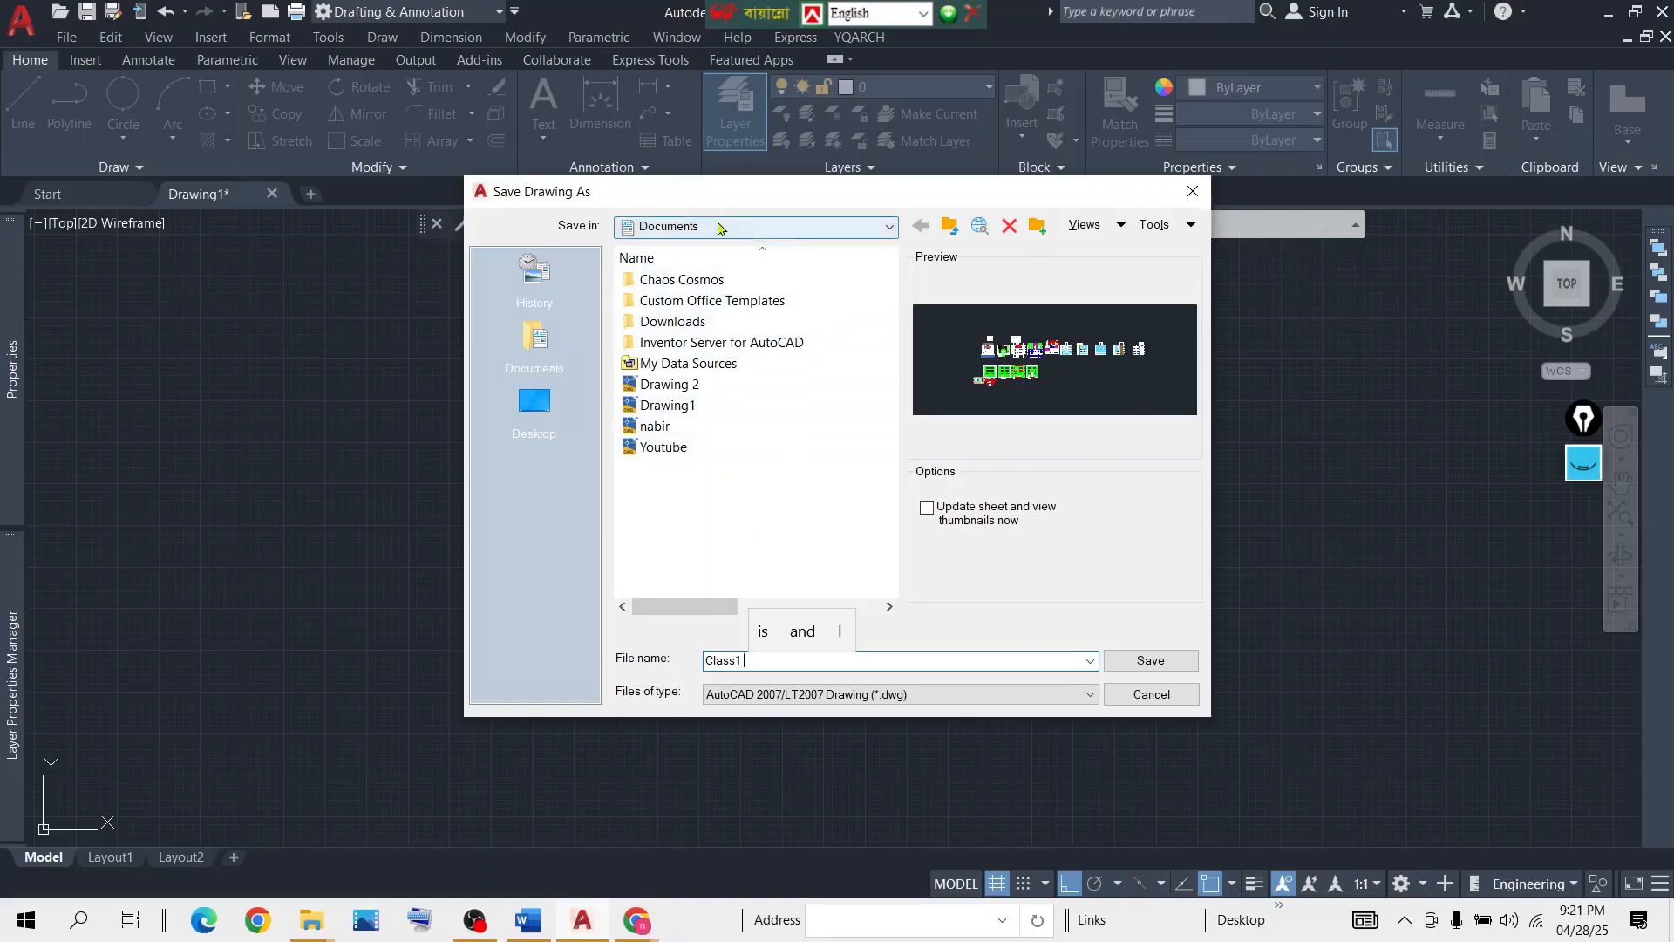
{"action": "left_click", "coordinate": [870, 229]}
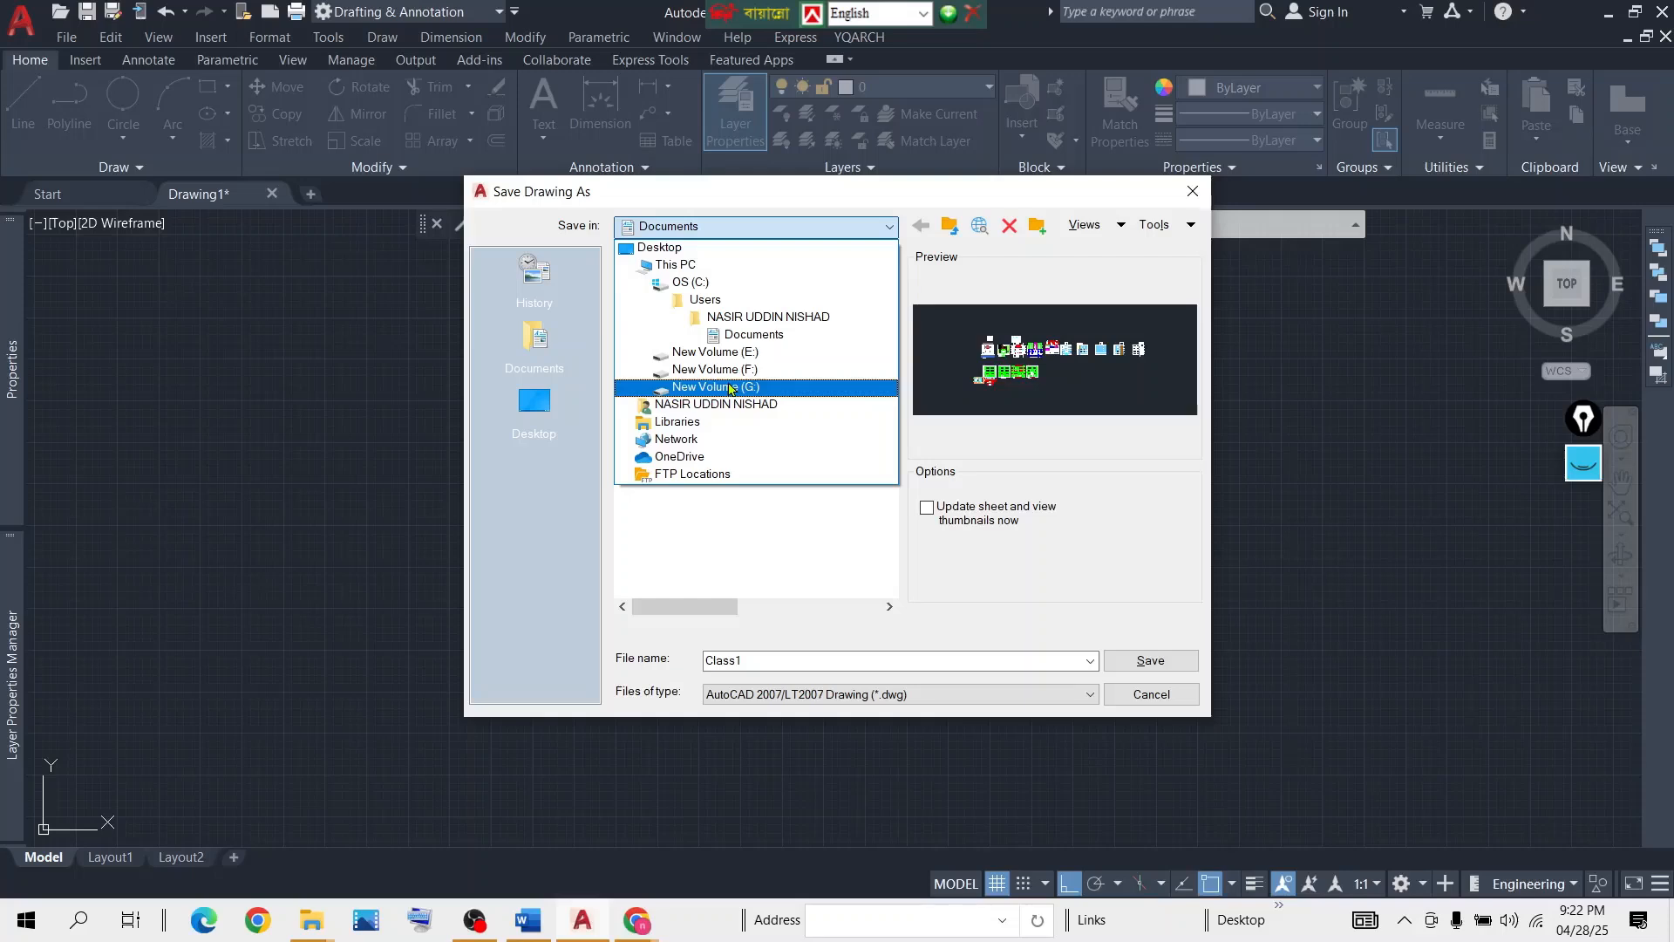
{"action": "left_click", "coordinate": [745, 228]}
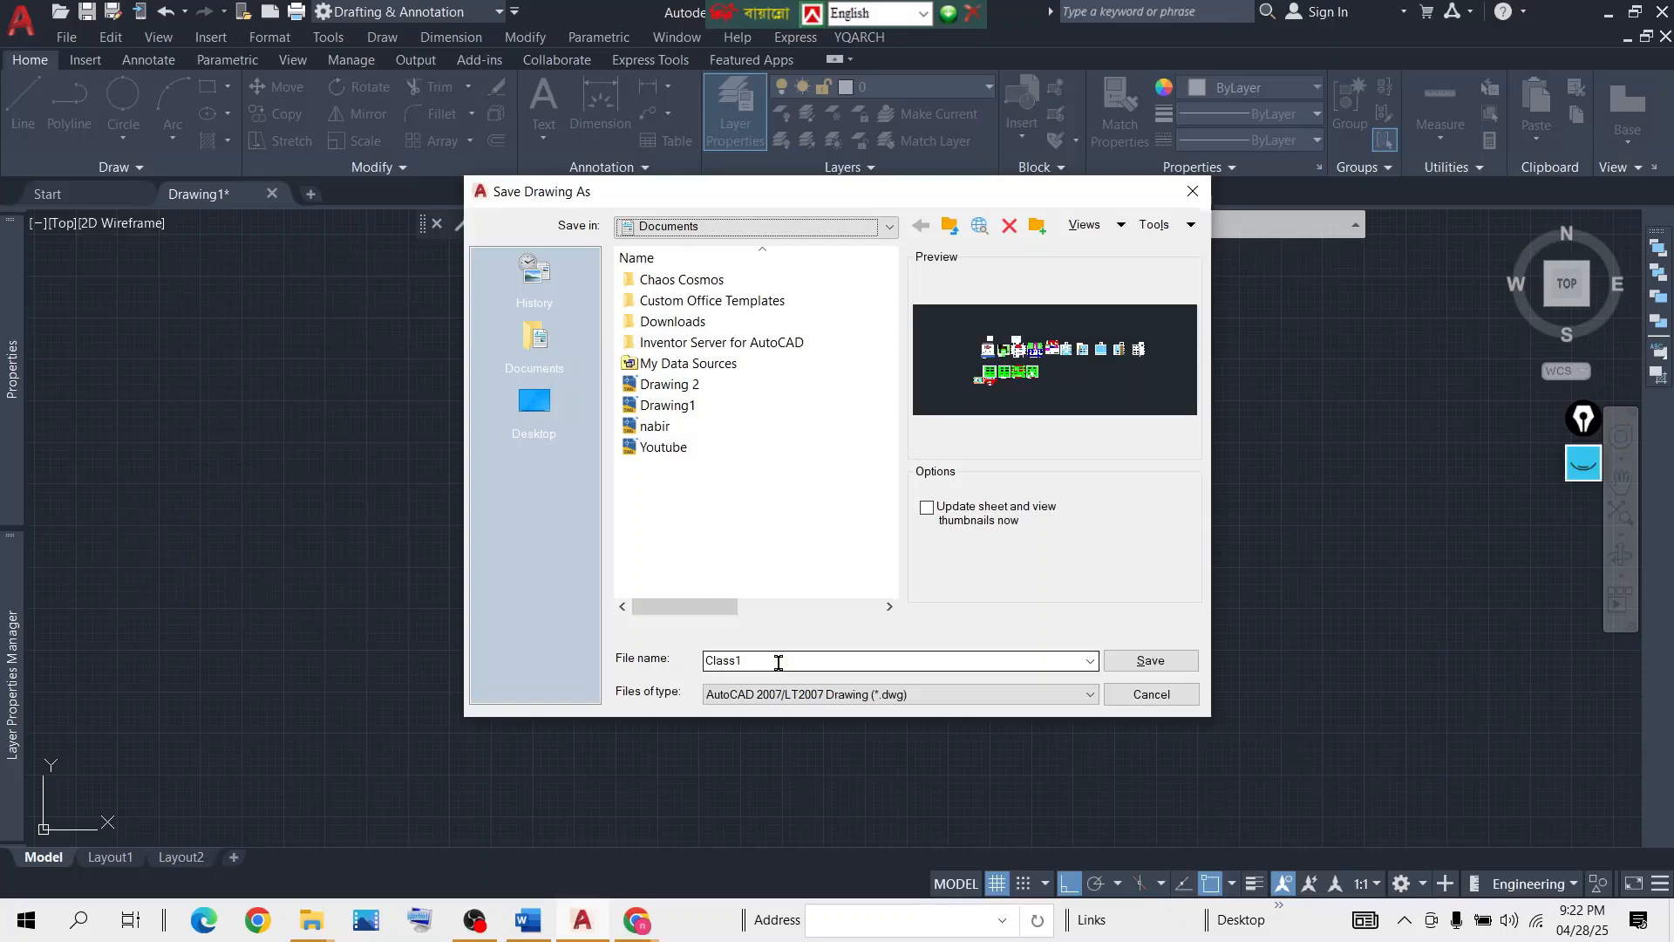
{"action": "left_click", "coordinate": [1164, 666]}
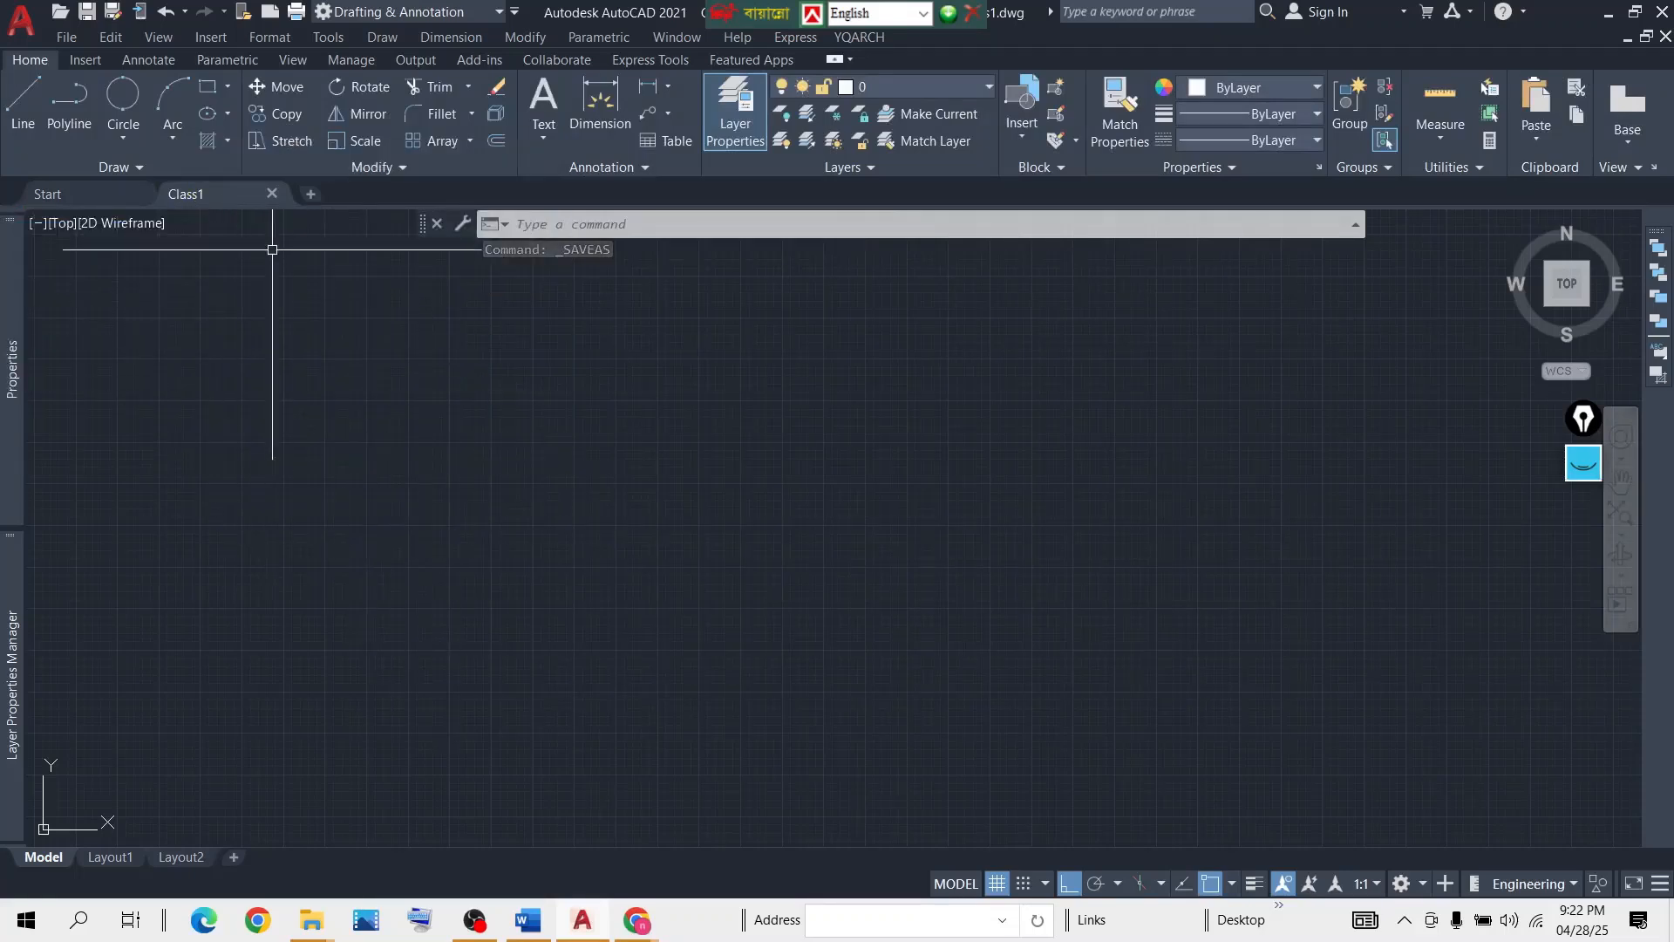
Create a new blank drawing alongside Class1.
{"action": "left_click", "coordinate": [309, 195]}
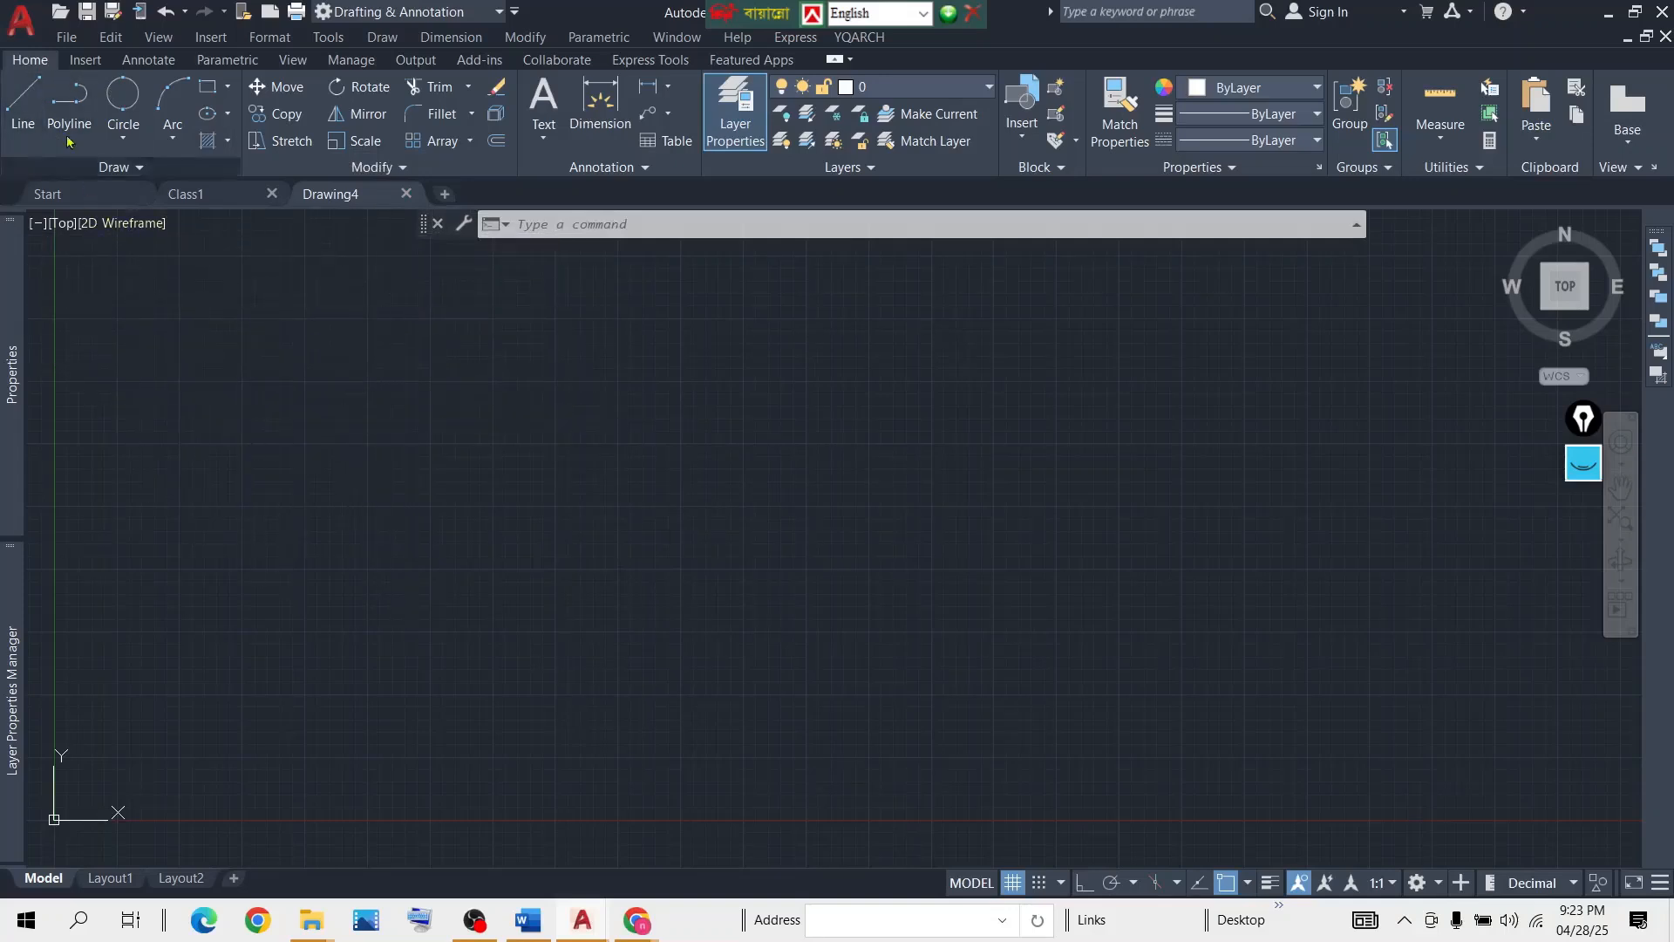
Check which file type is offered by default when saving the new drawing under a new name, without saving it.
{"action": "left_click", "coordinate": [17, 27]}
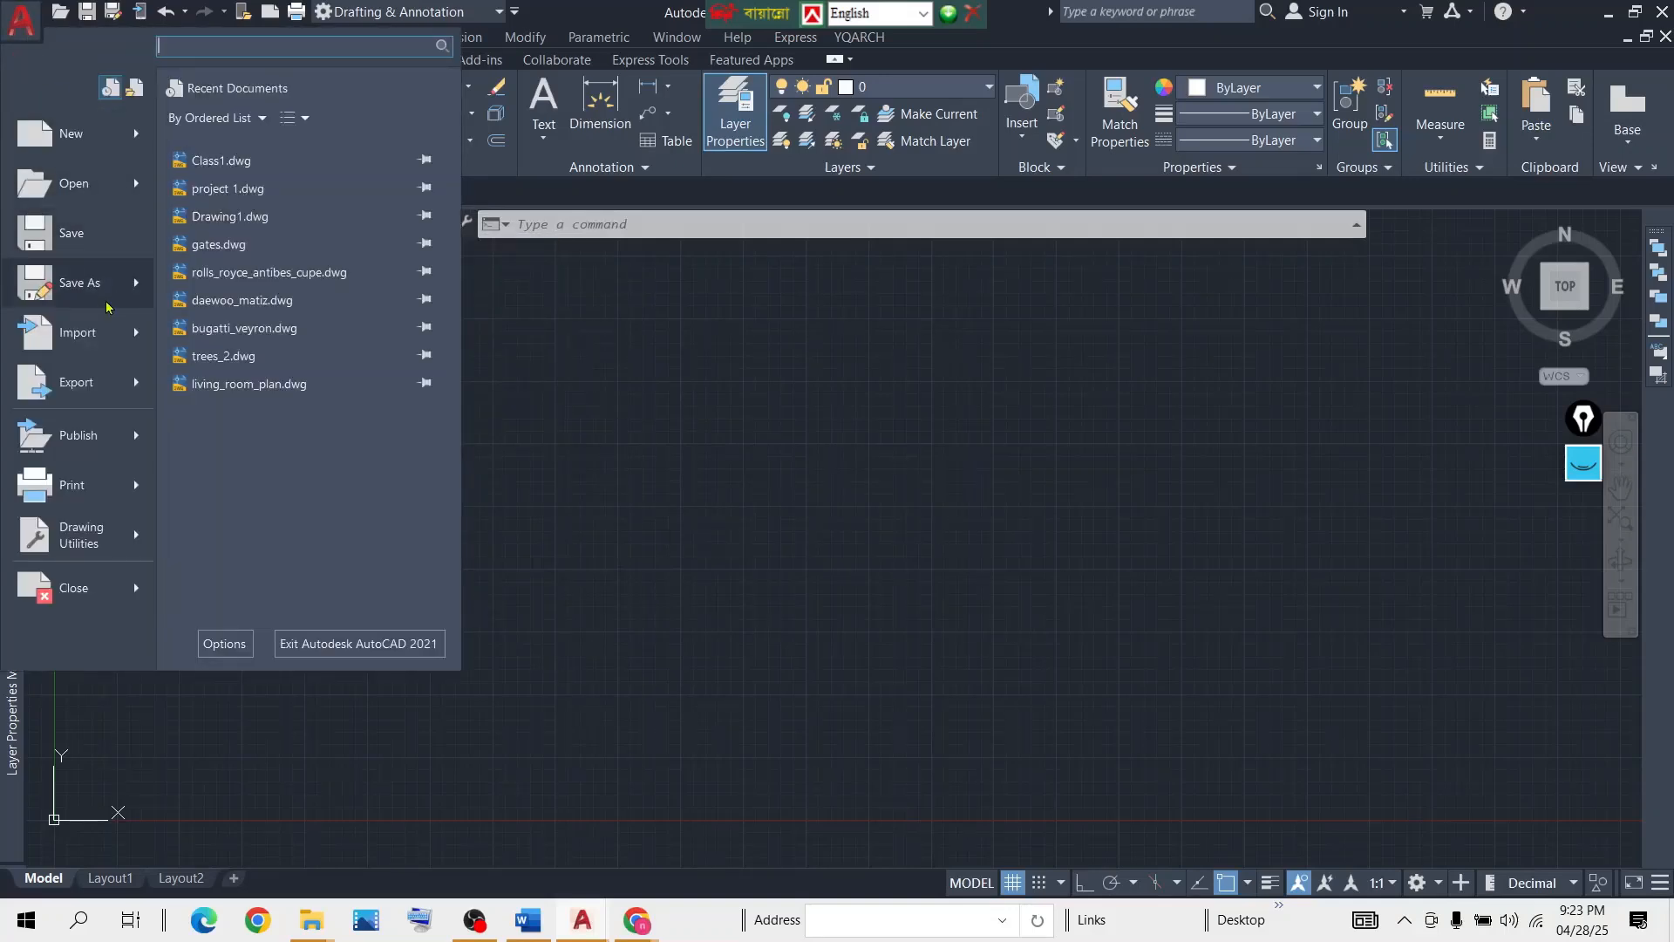
{"action": "left_click", "coordinate": [56, 277]}
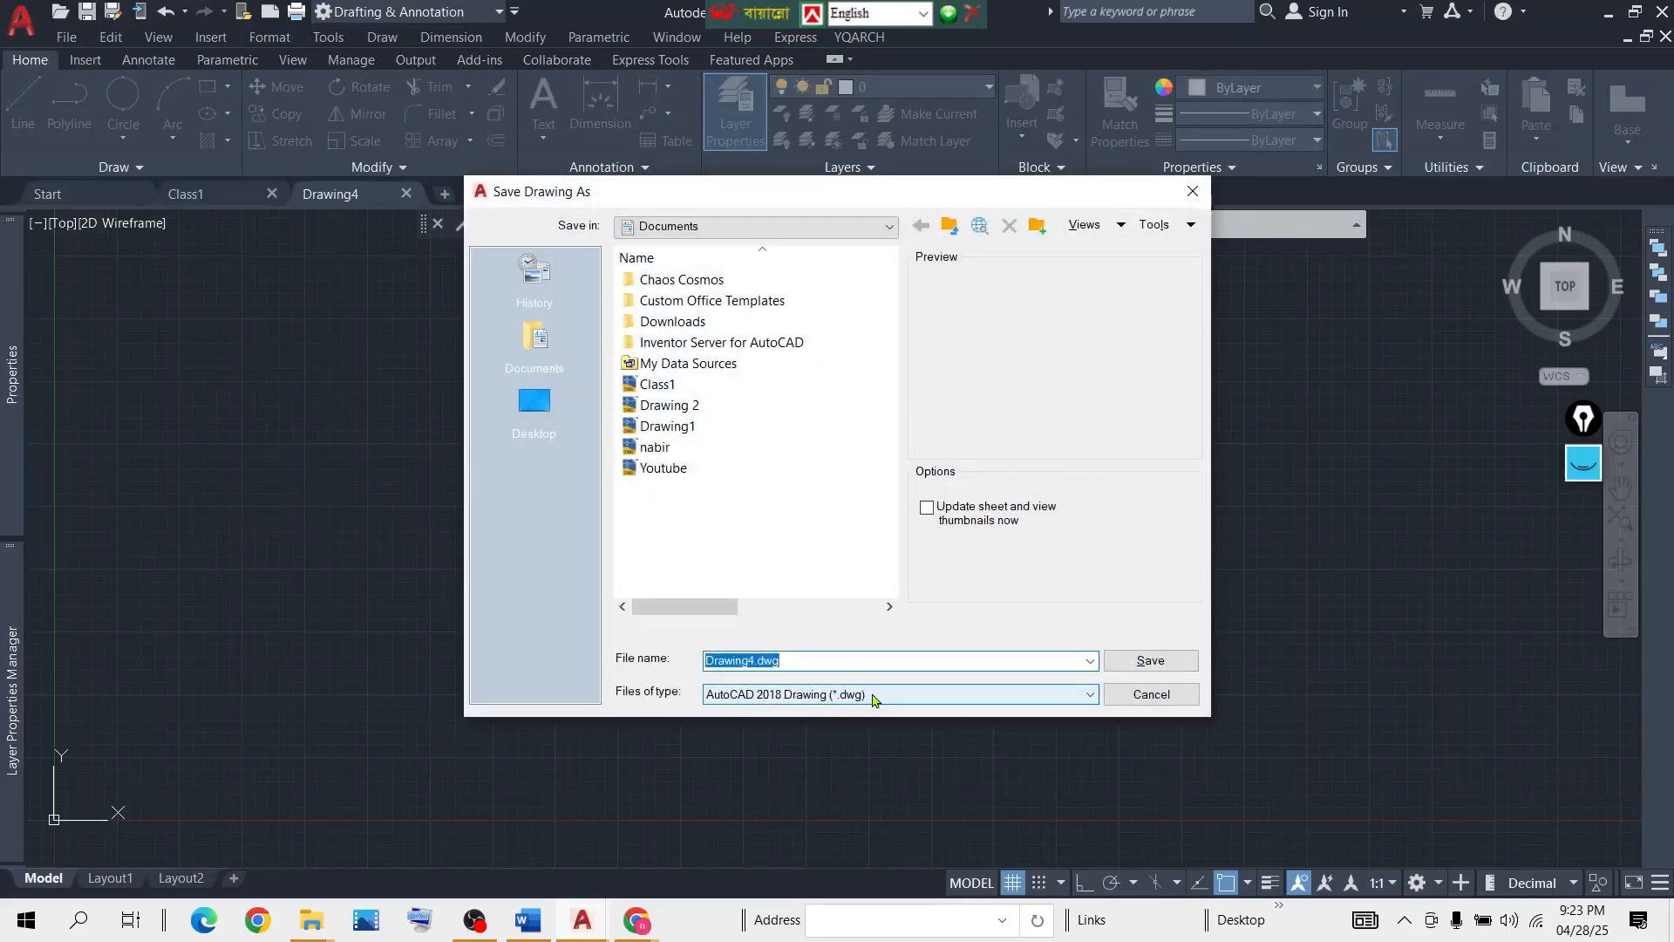
{"action": "left_click", "coordinate": [1191, 193]}
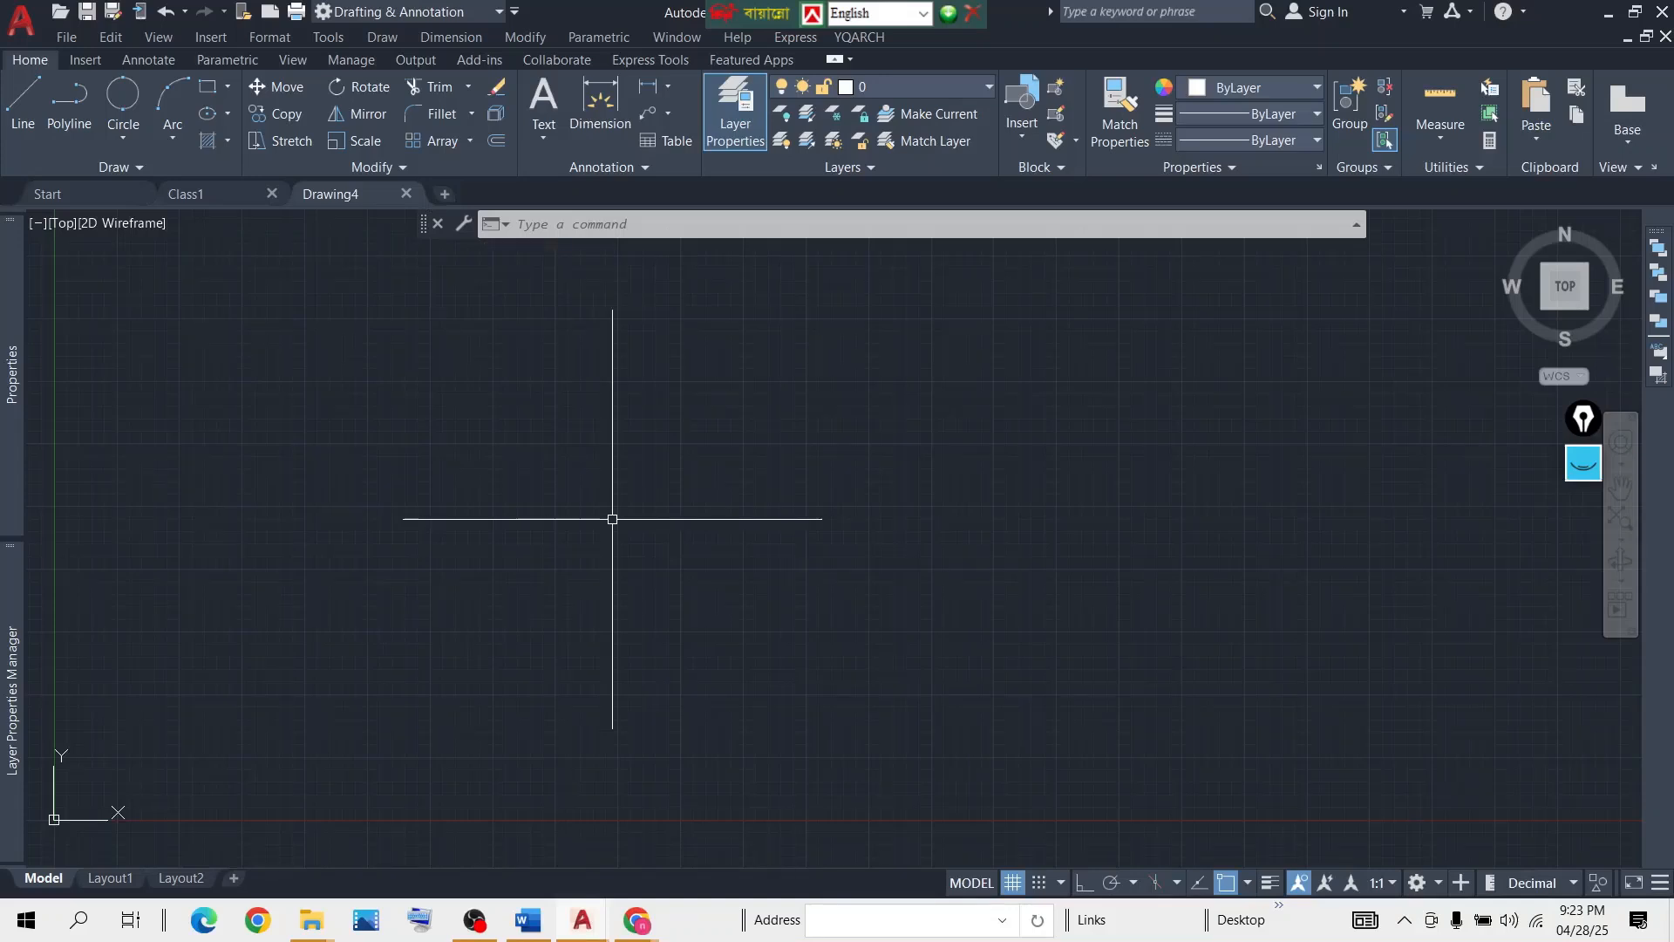
Set the default save format in Options to AutoCAD 2007/LT2007 Drawing (*.dwg) and apply the change.
{"action": "type", "text": "op"}
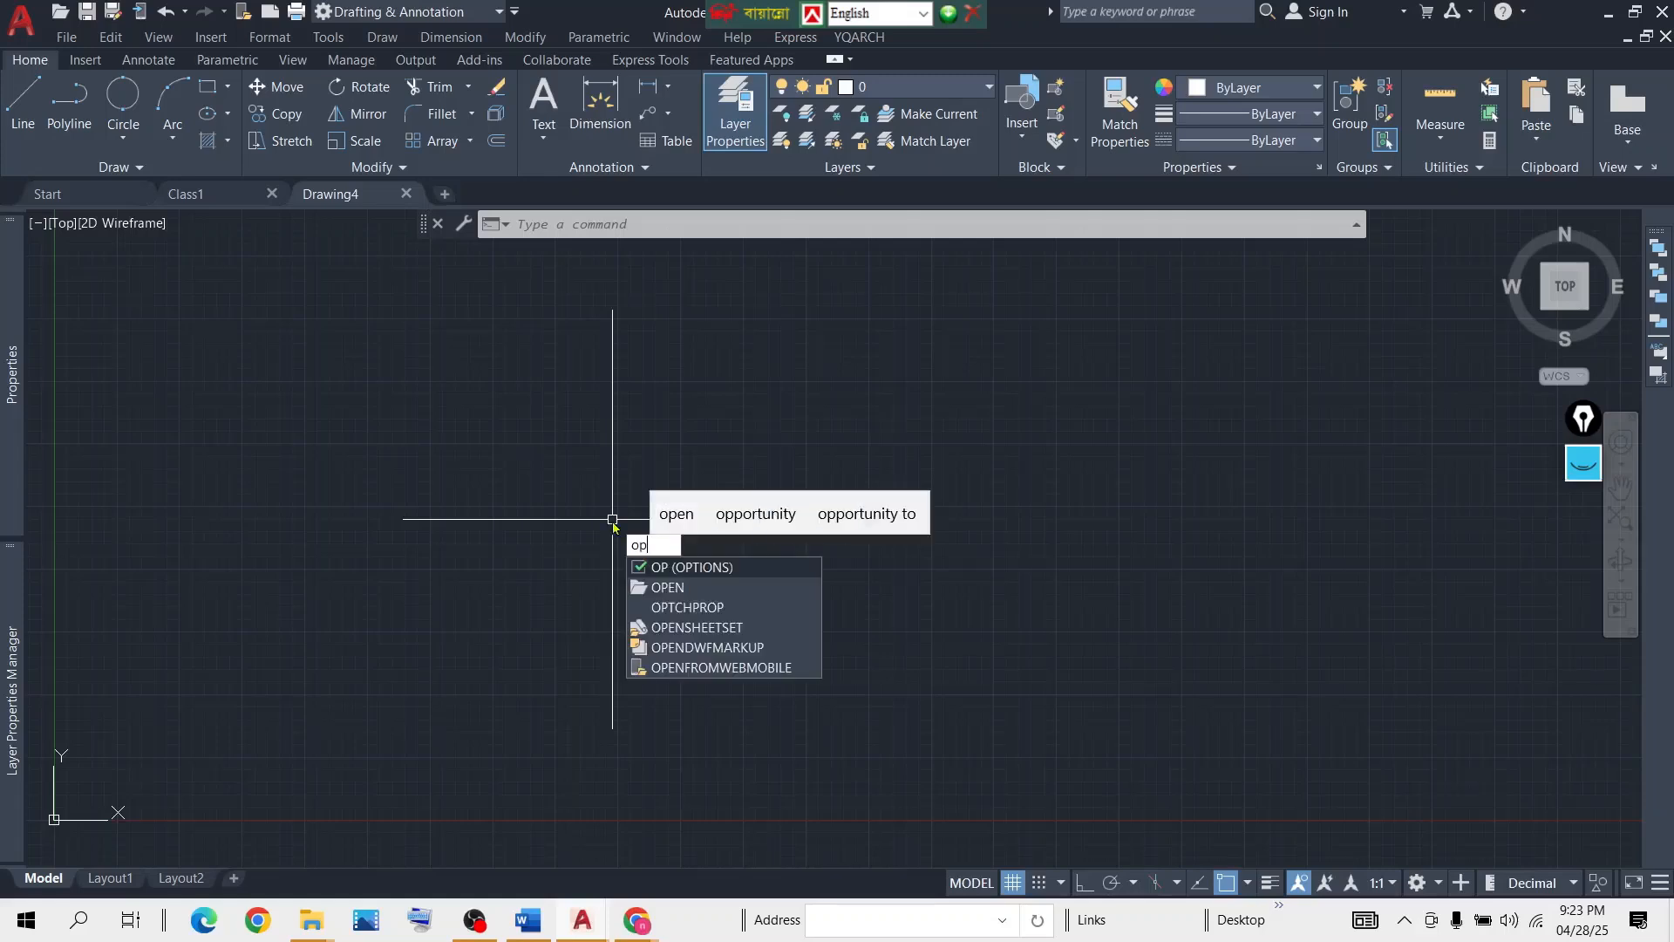
{"action": "key", "text": "Return"}
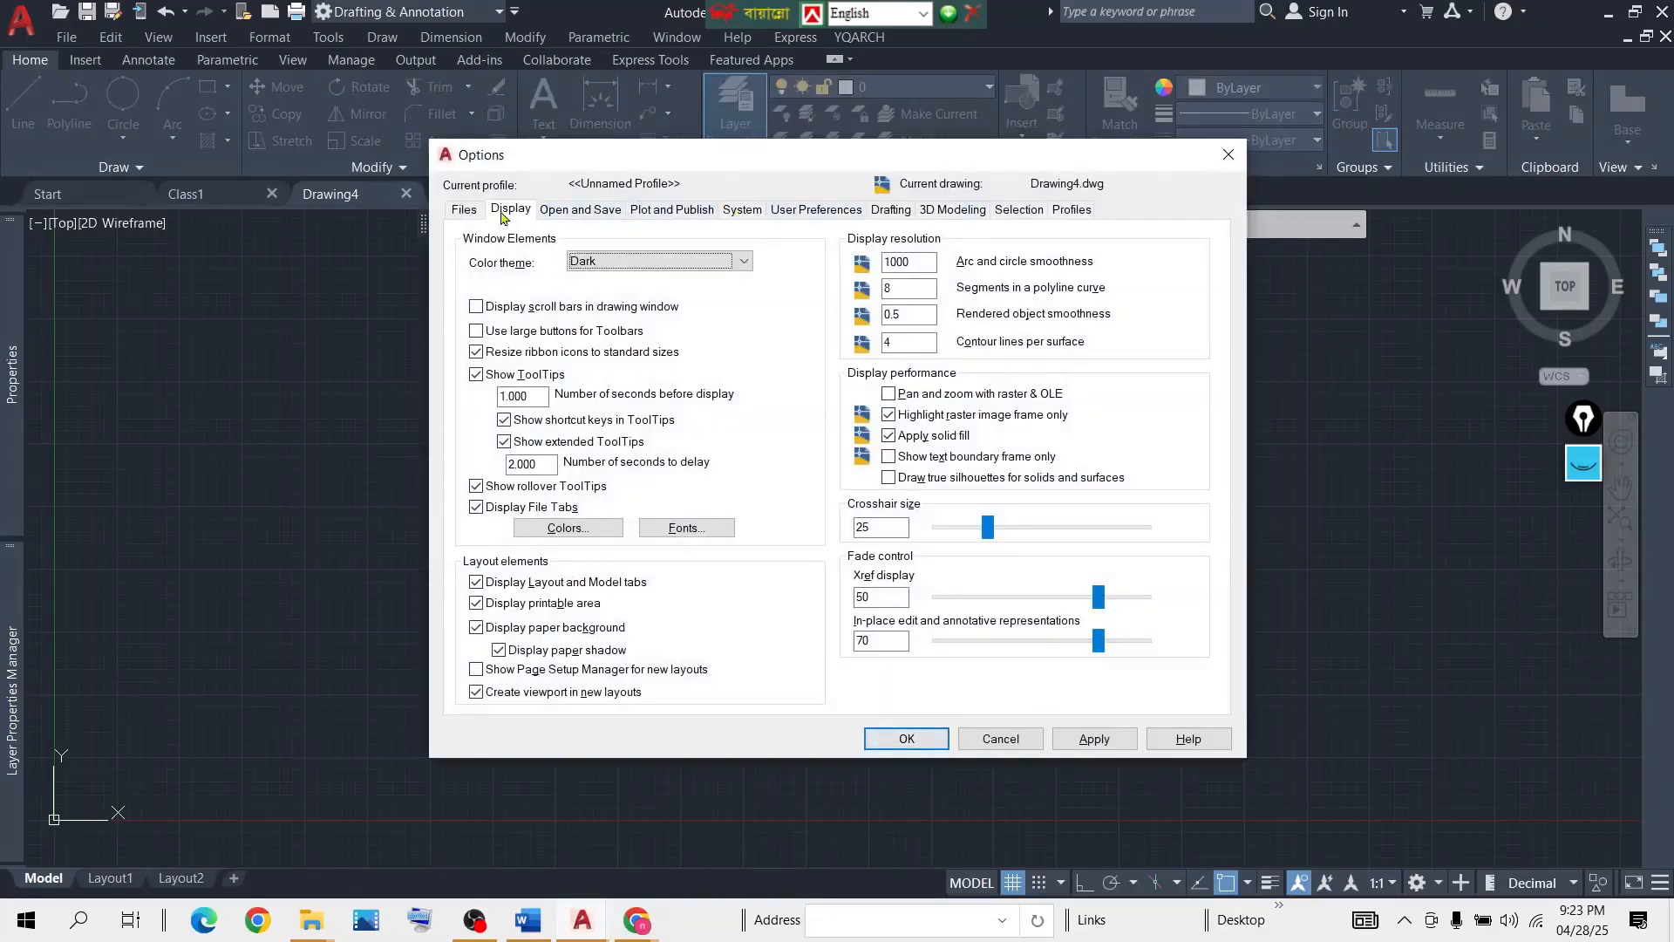
{"action": "left_click", "coordinate": [593, 215]}
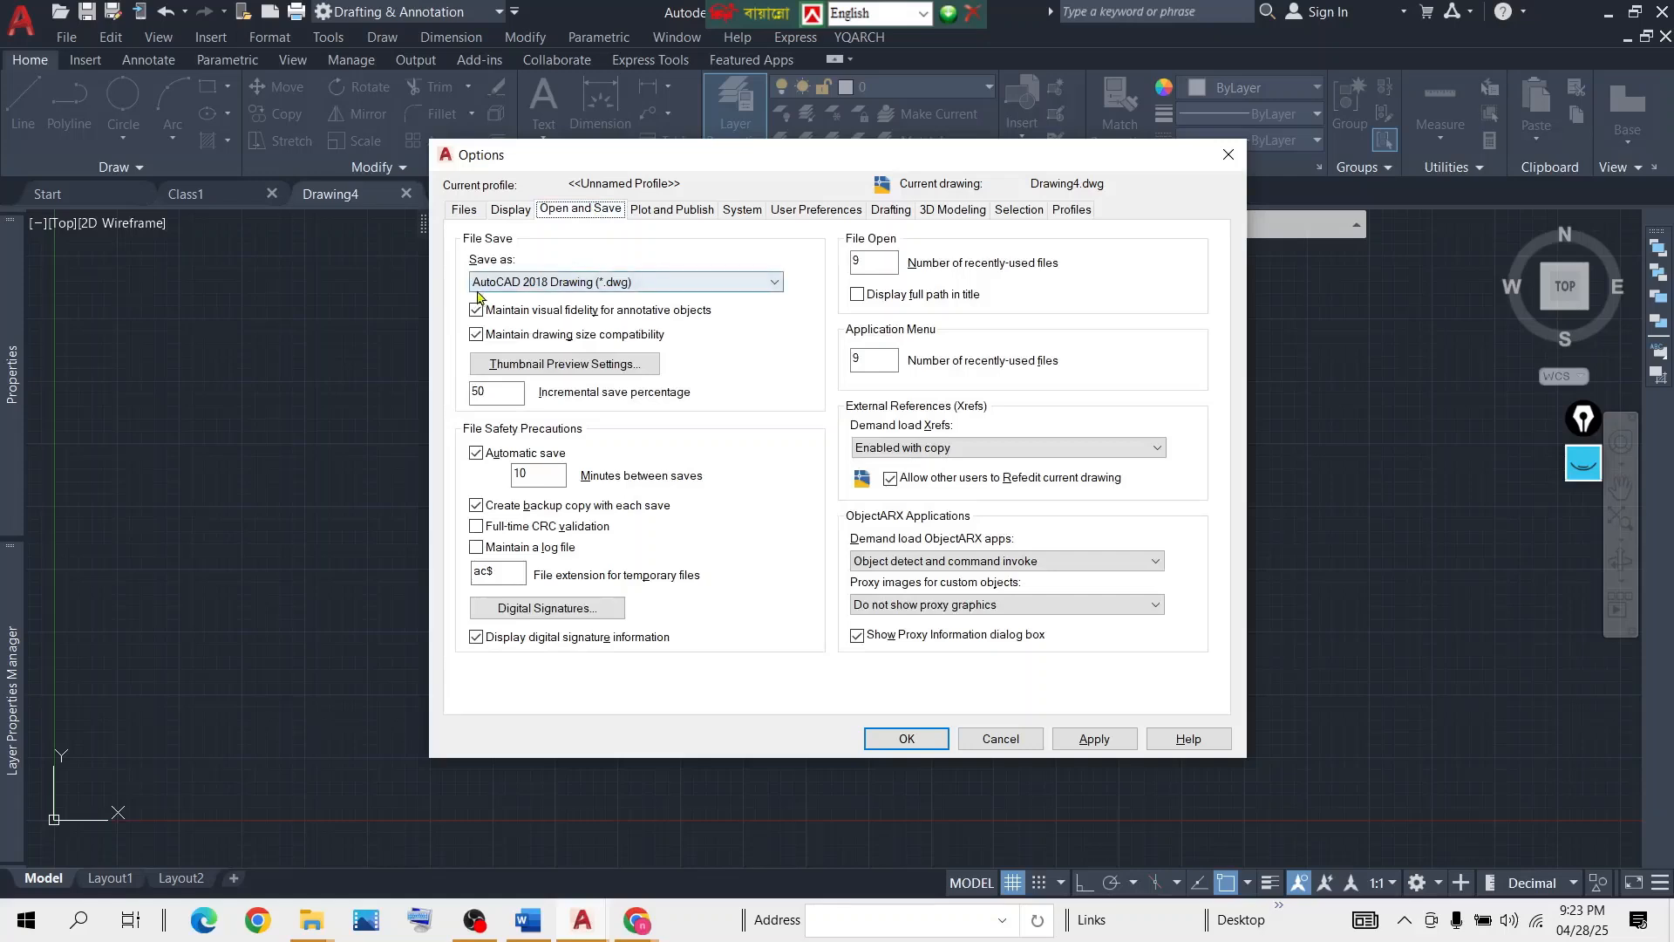
{"action": "left_click", "coordinate": [773, 283]}
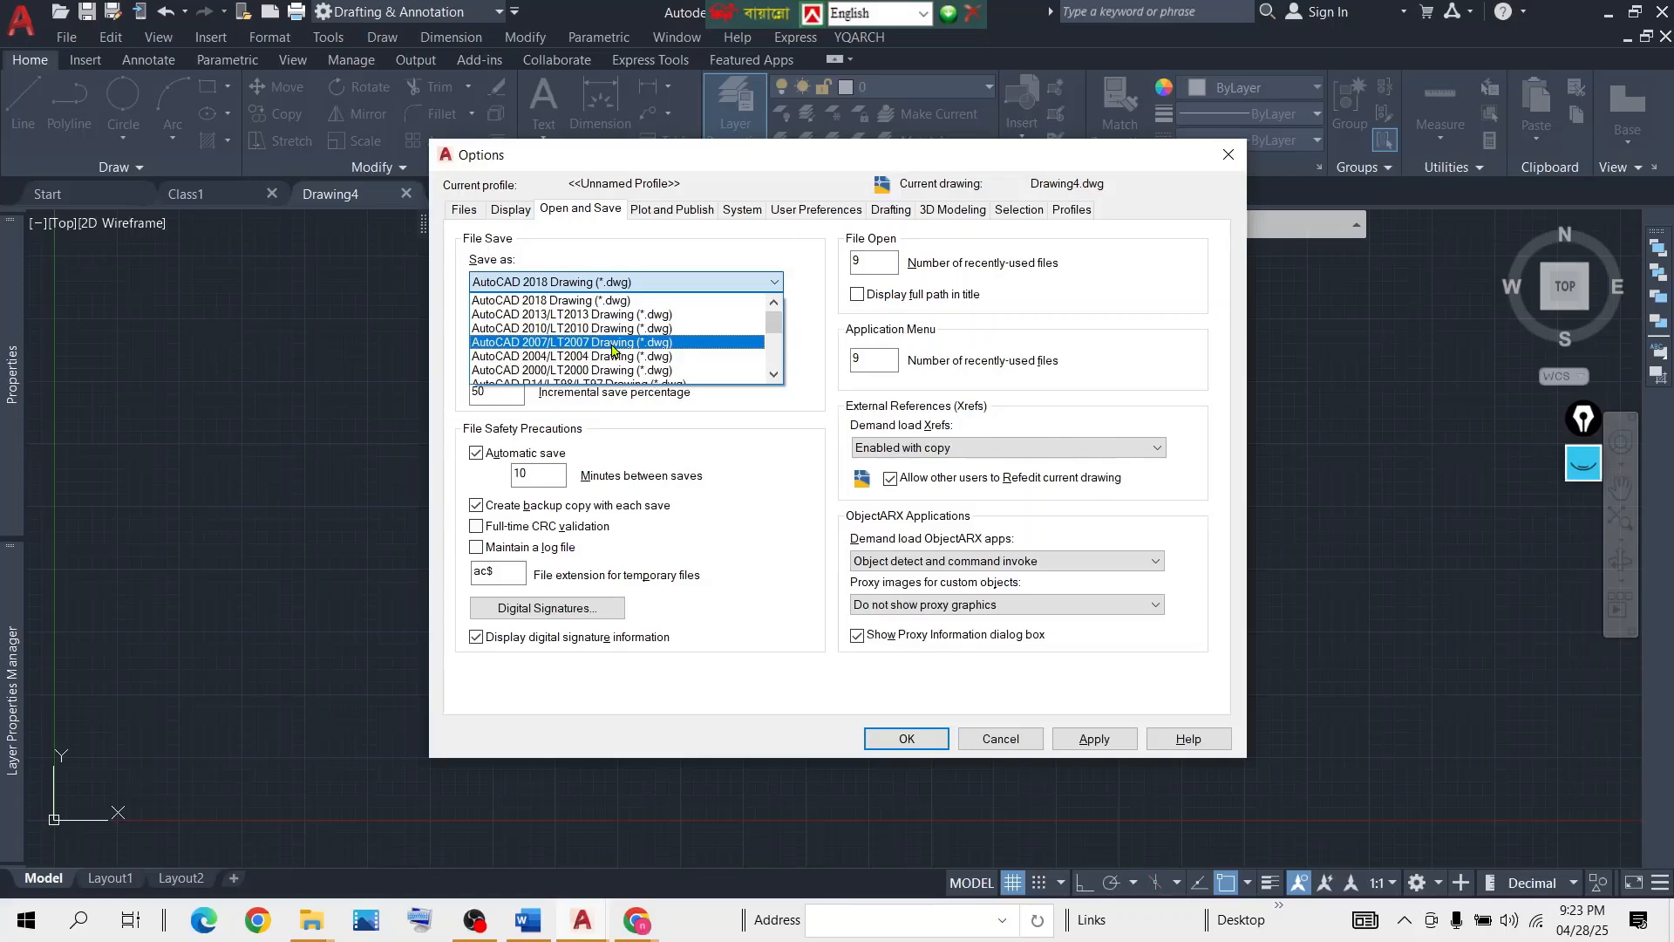
{"action": "left_click", "coordinate": [676, 343]}
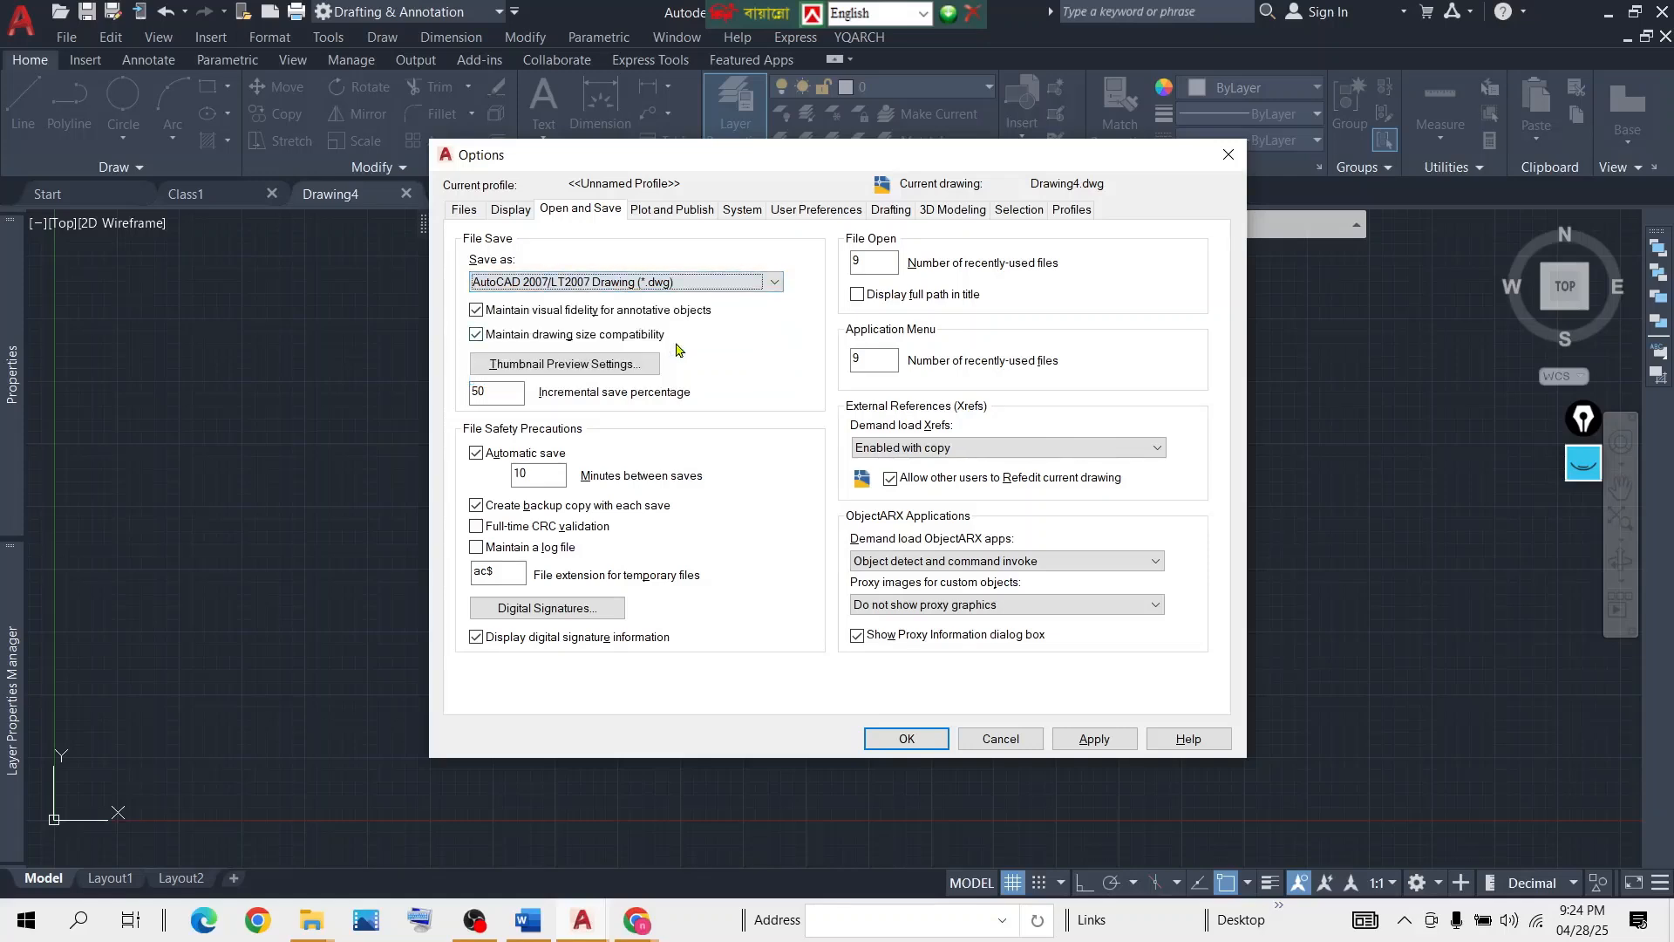
{"action": "left_click", "coordinate": [1104, 741]}
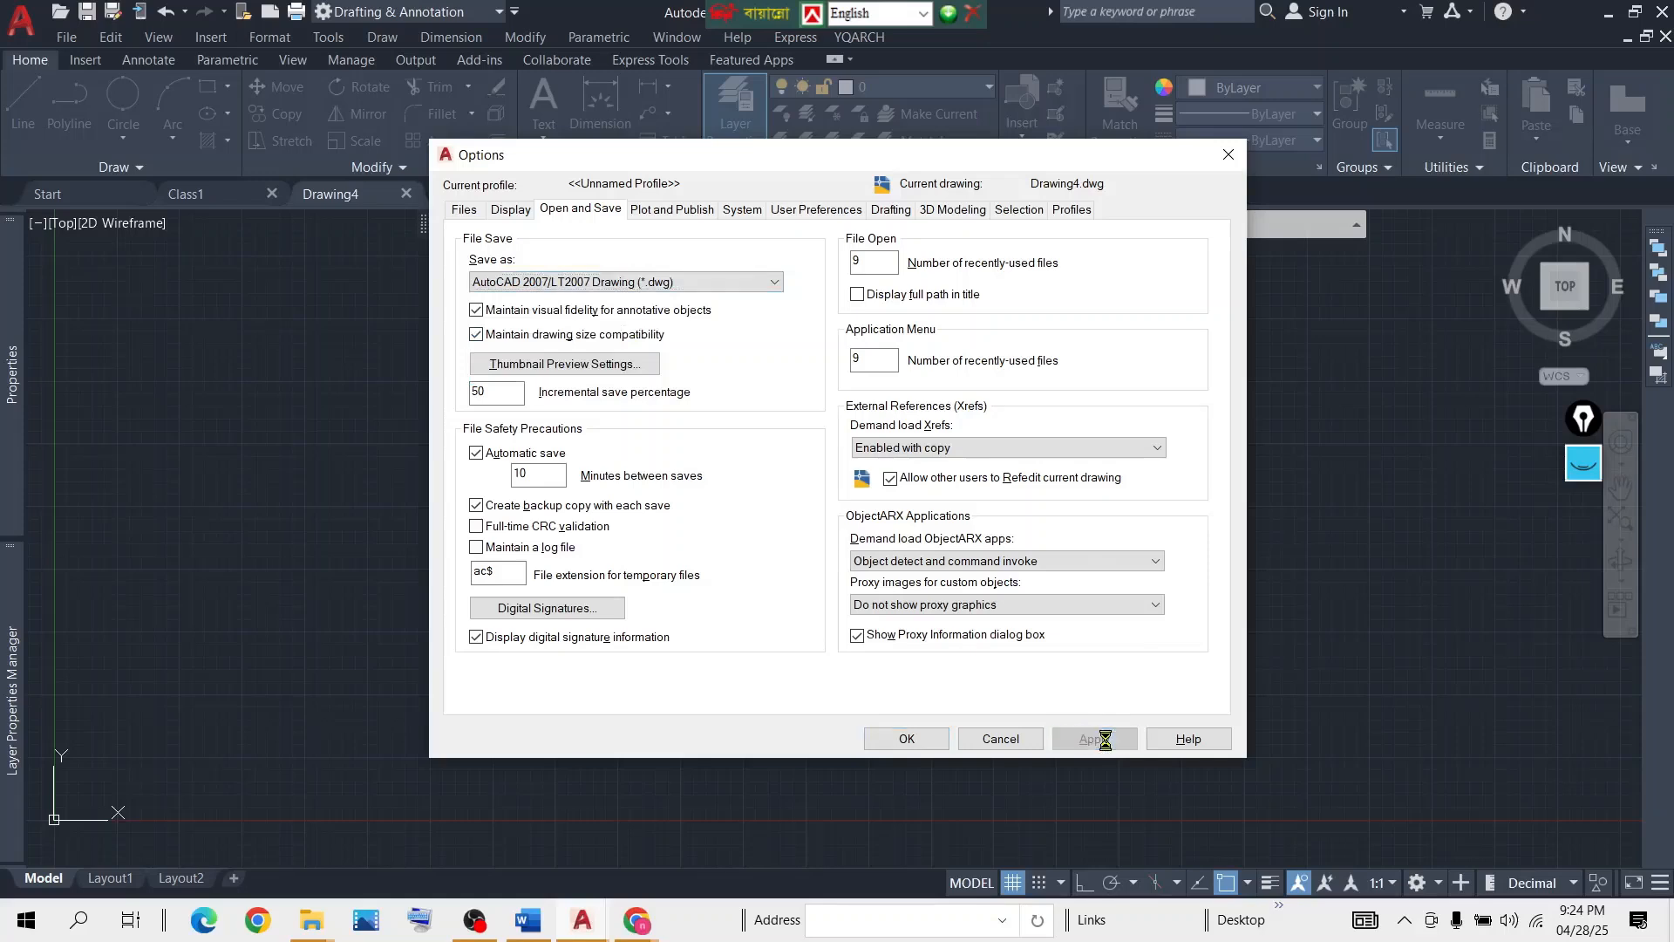
{"action": "left_click", "coordinate": [907, 740]}
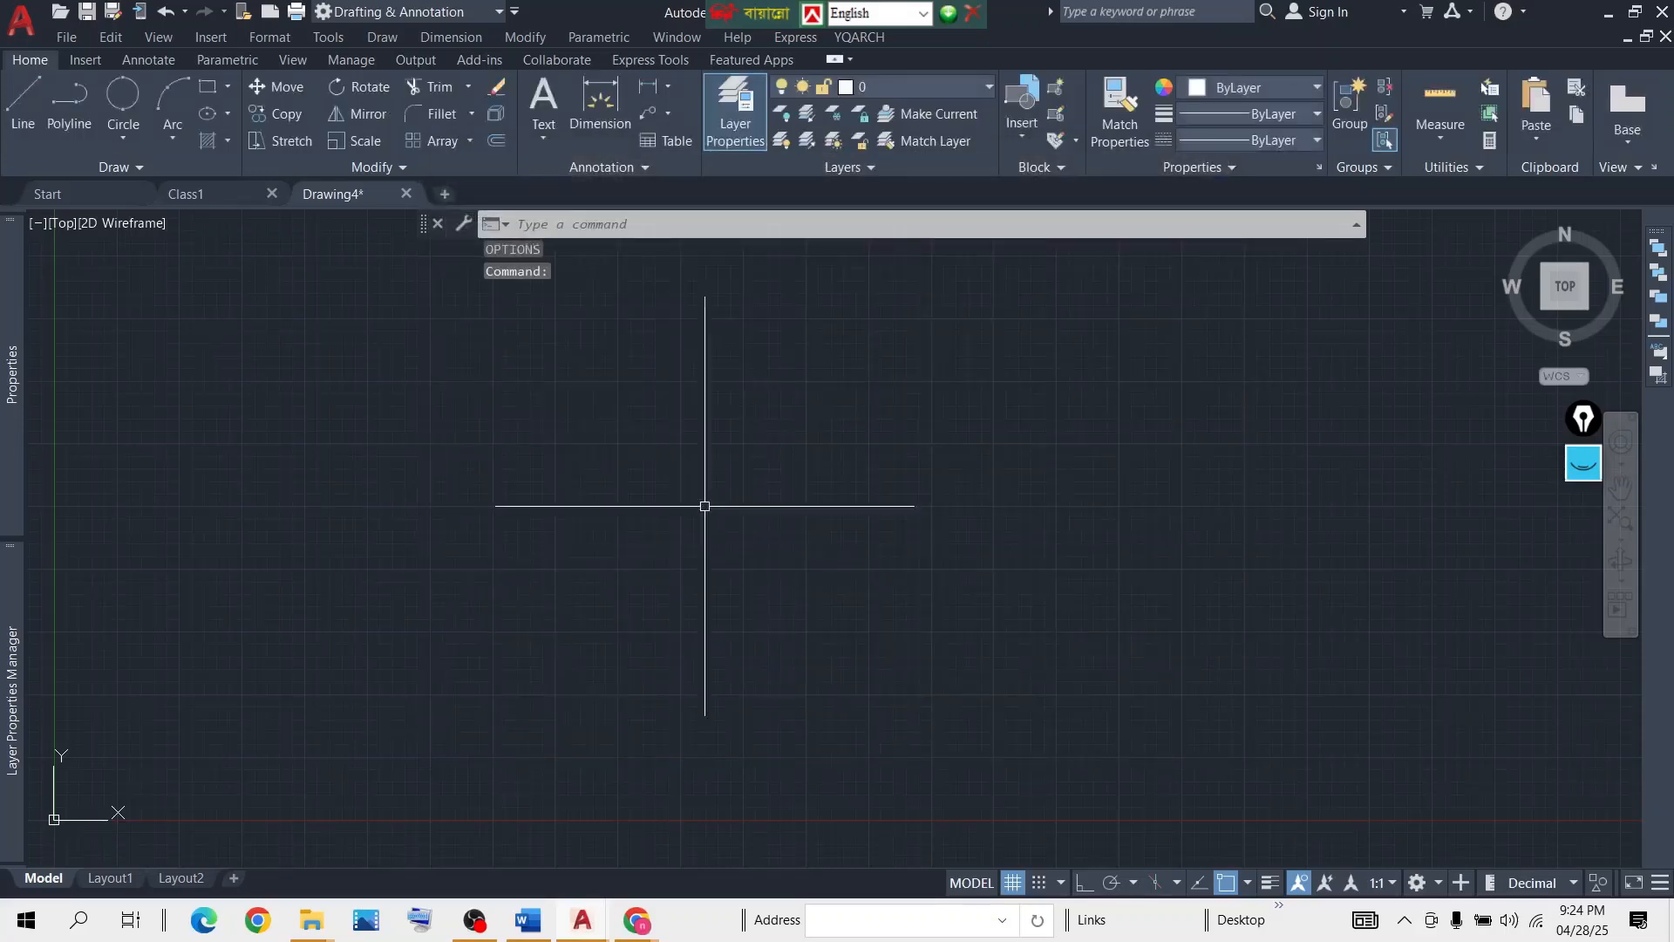
Create another blank drawing and begin saving it under a new name to check the default file type.
{"action": "left_click", "coordinate": [443, 194]}
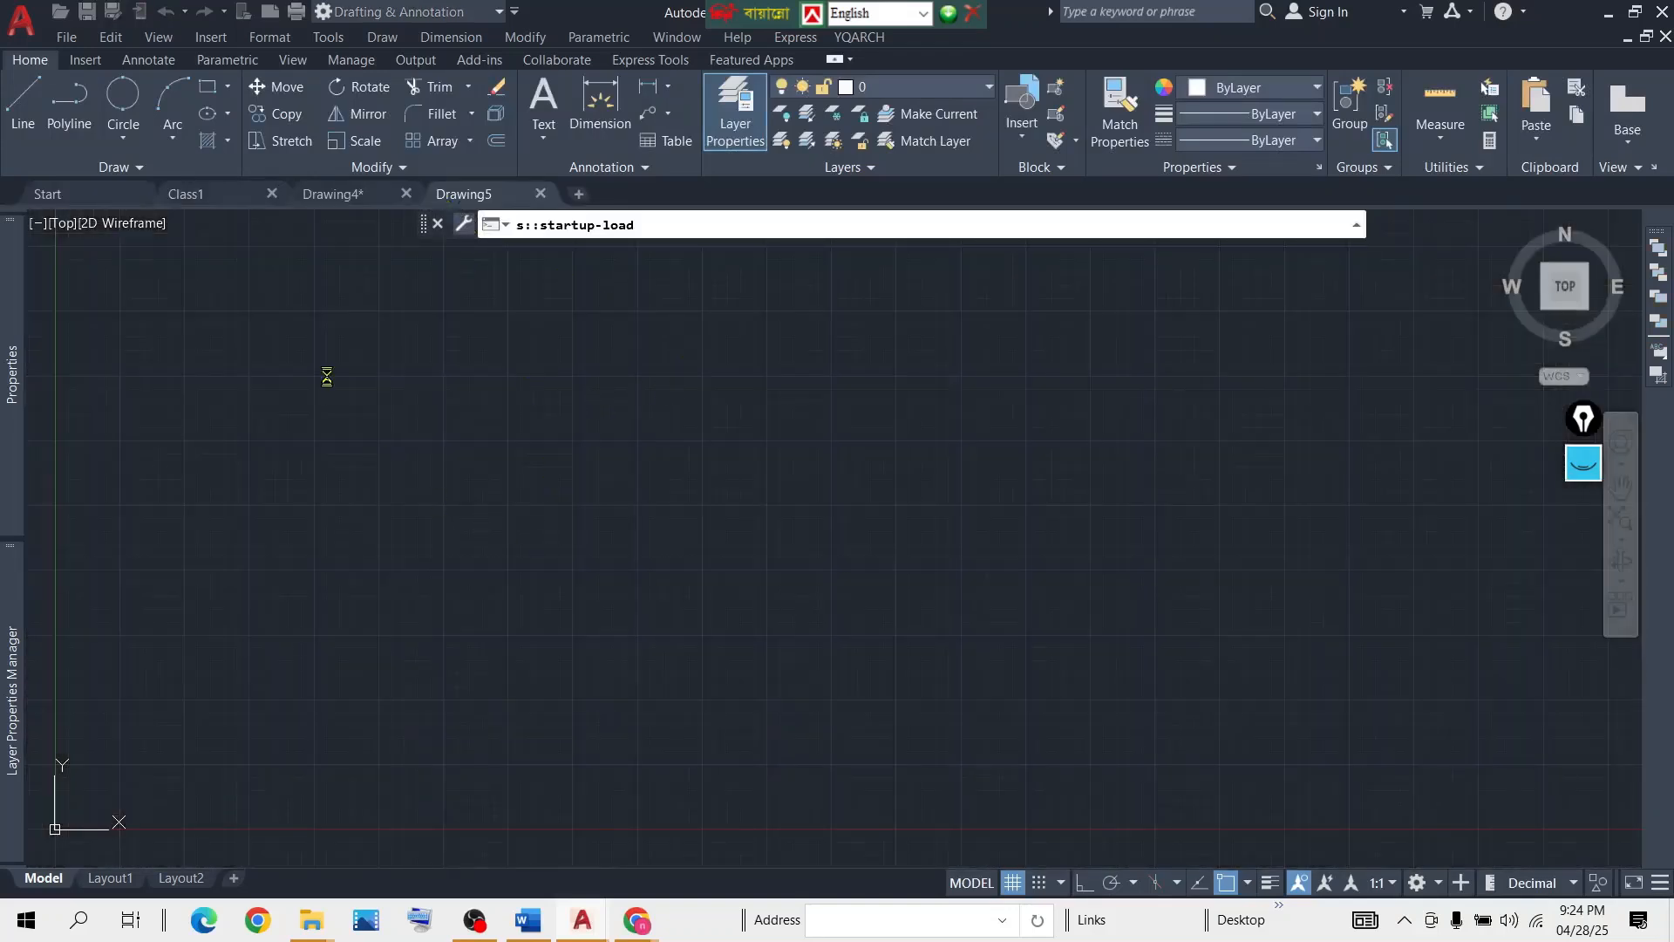
{"action": "left_click", "coordinate": [19, 26]}
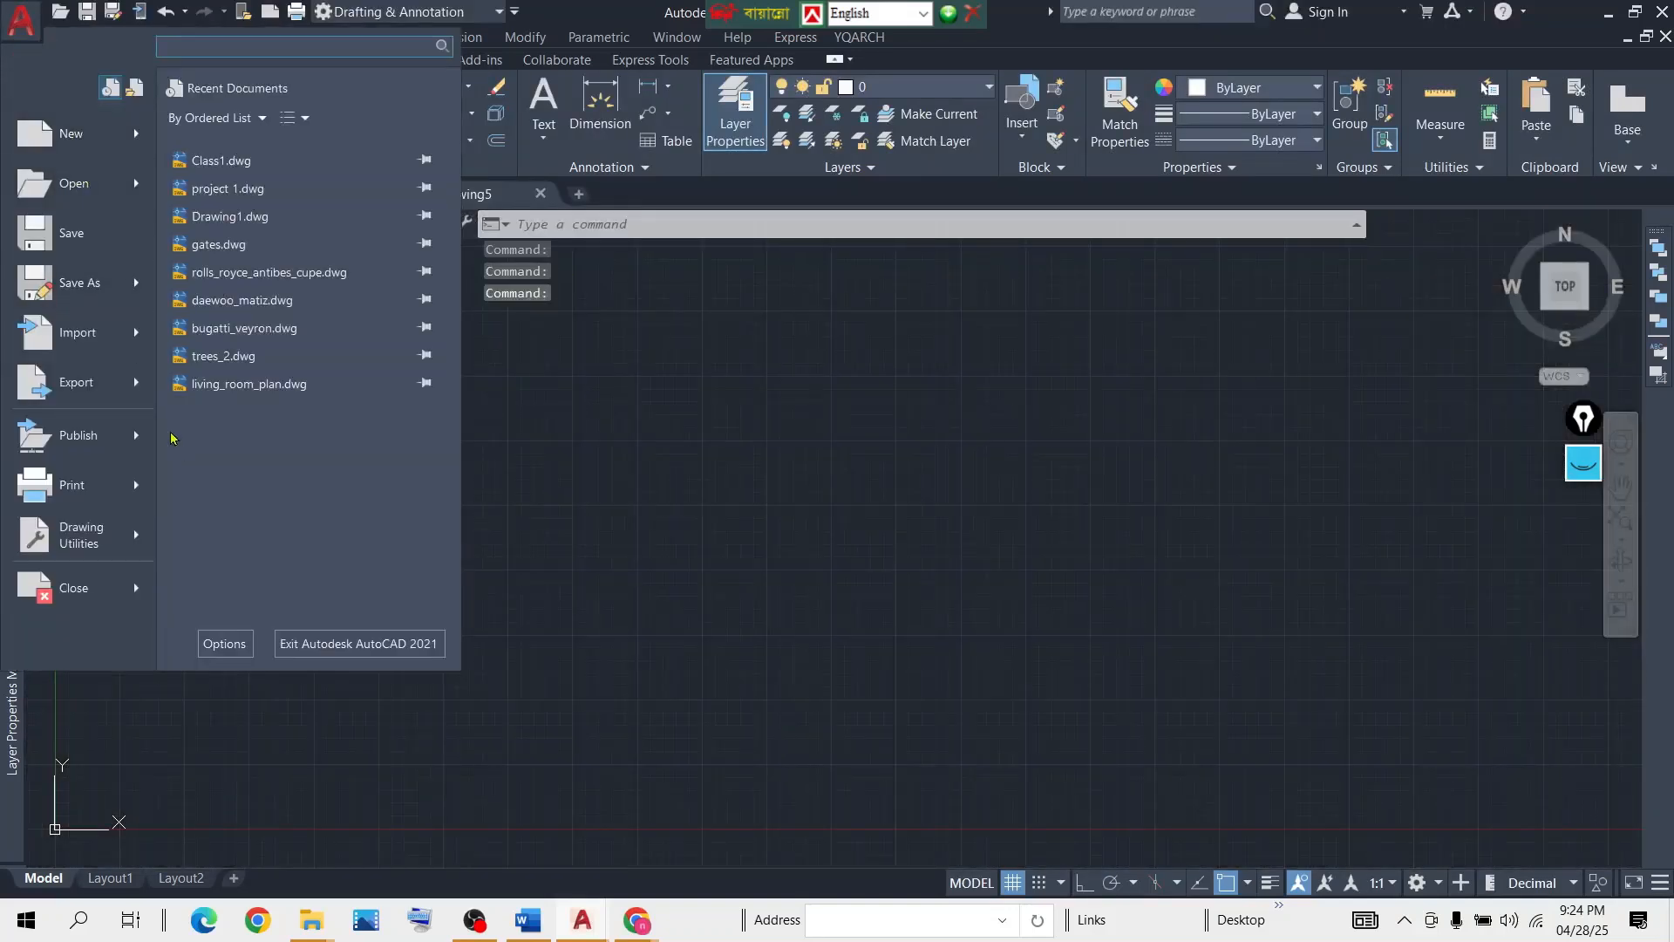
{"action": "left_click", "coordinate": [94, 286]}
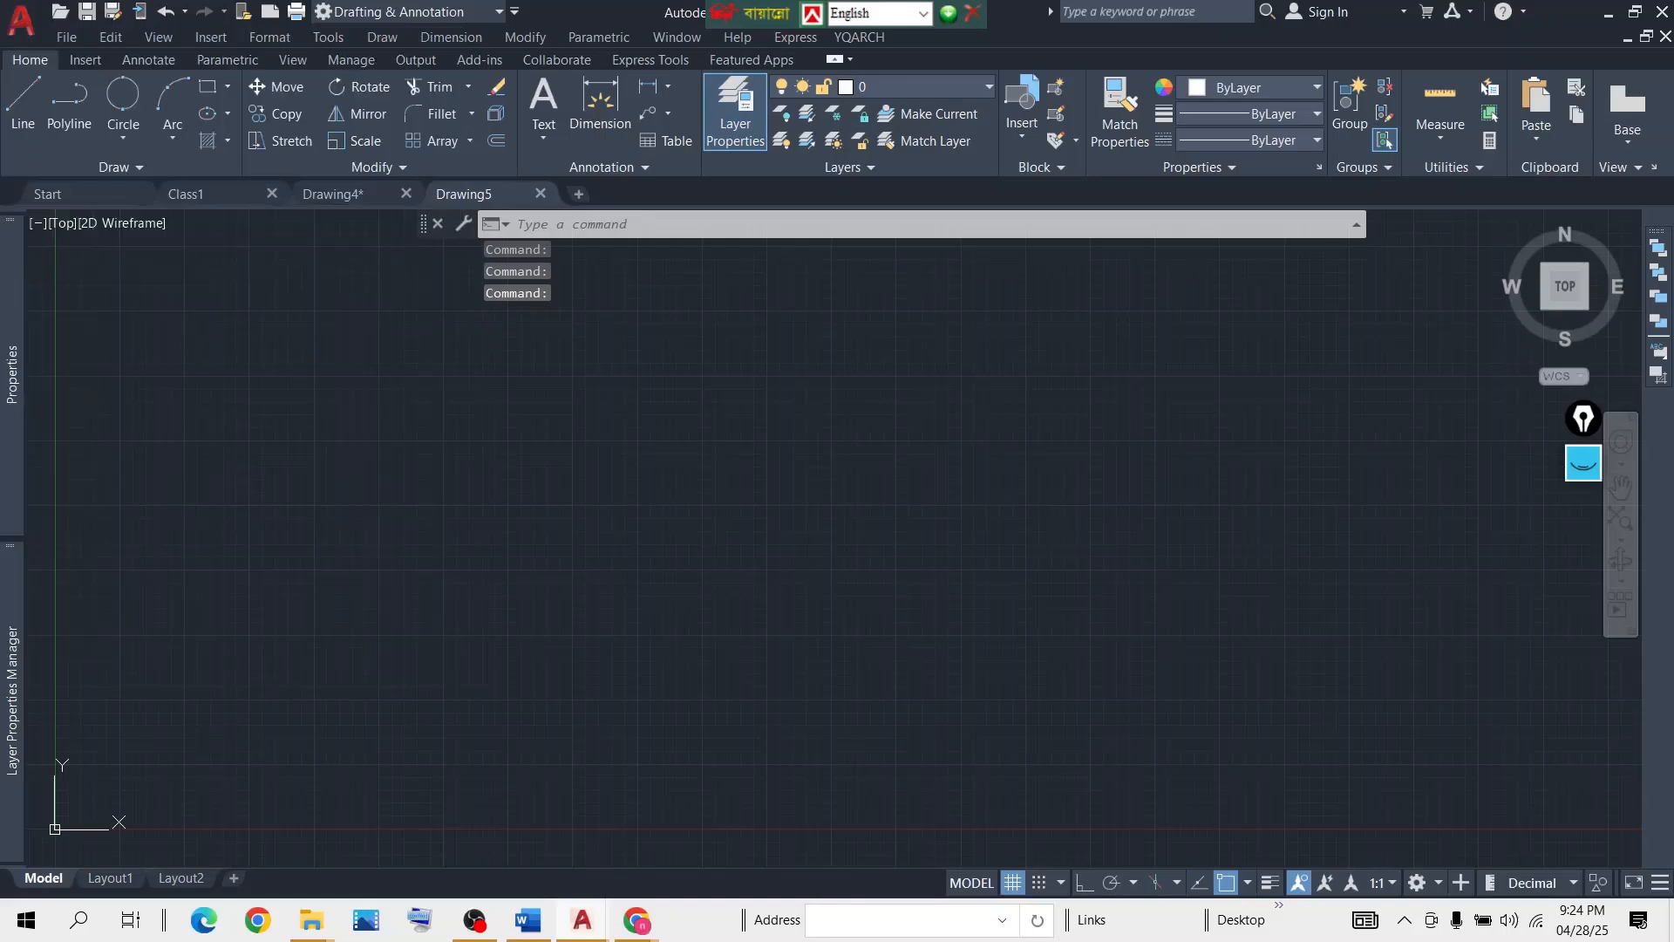